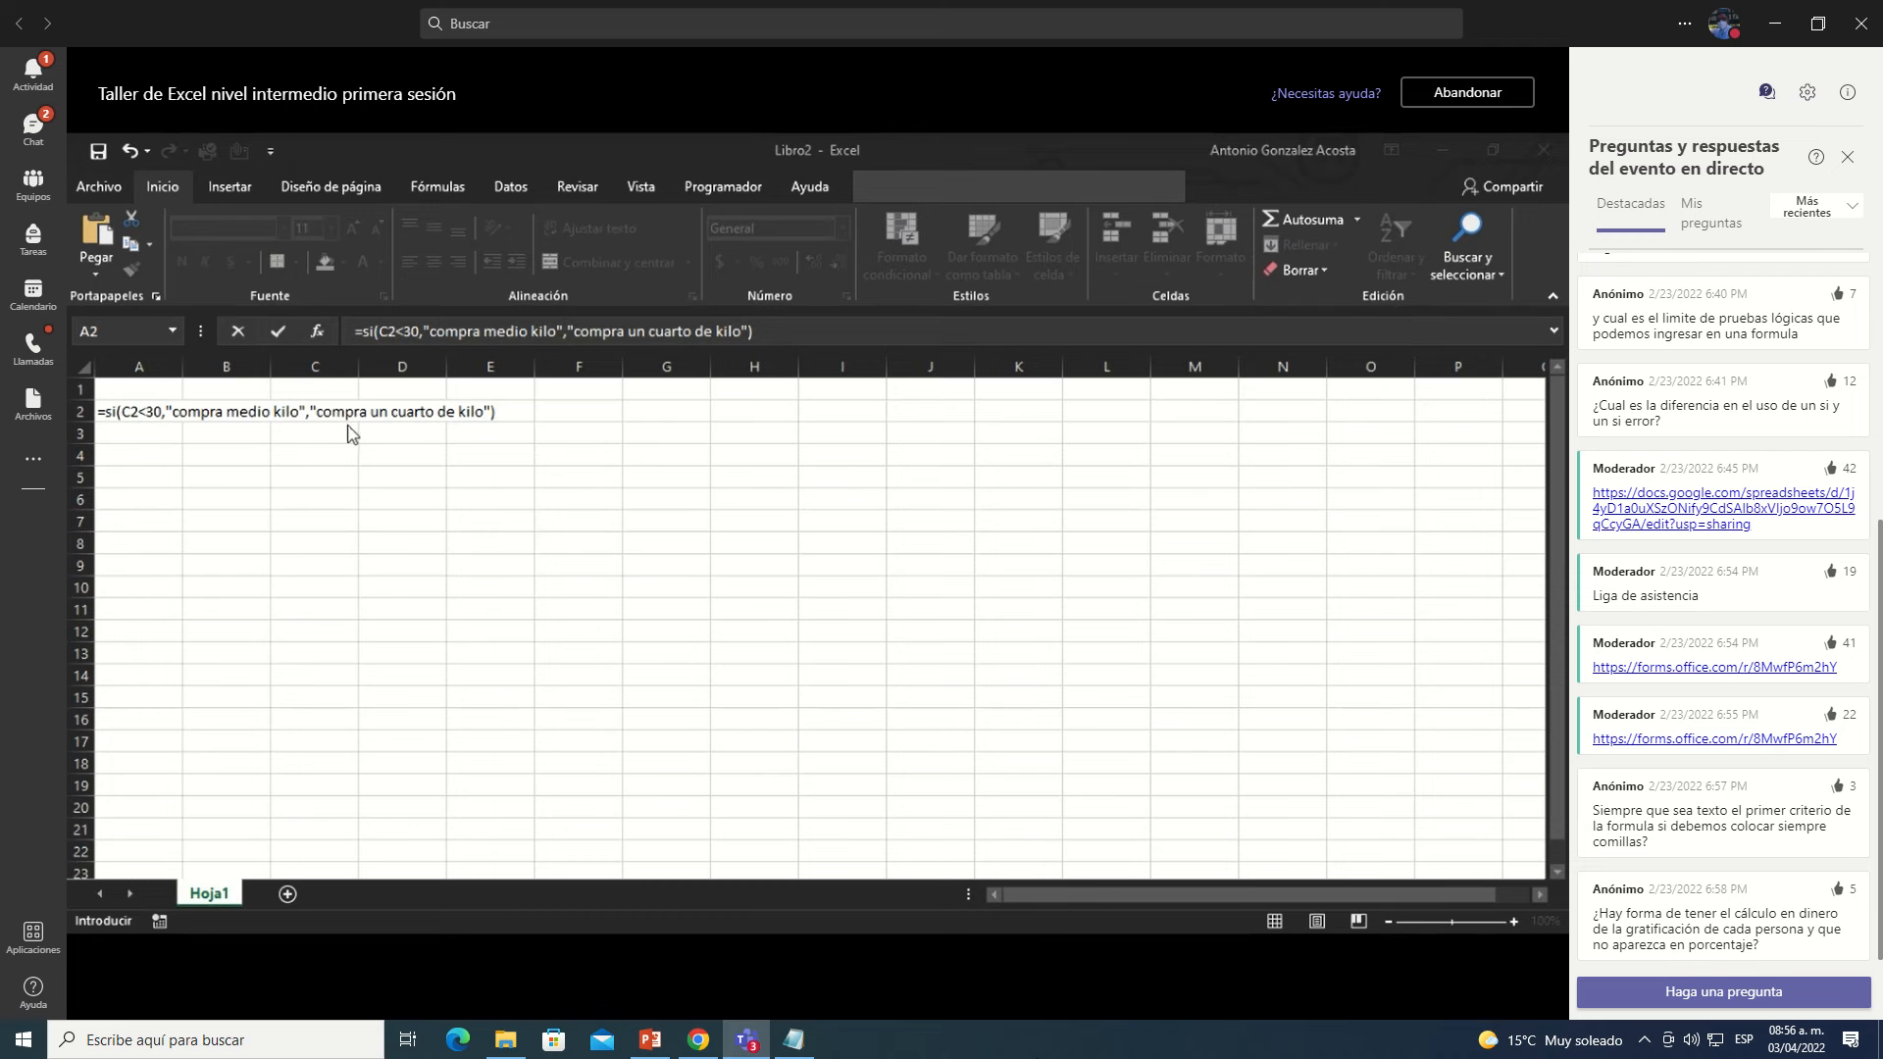
Step: Commit the formula =SI(C2<30,"compra medio kilo","compra un cuarto de kilo") in cell A2 and reselect the cell
left_click(281, 423)
key("Return")
left_click(162, 416)
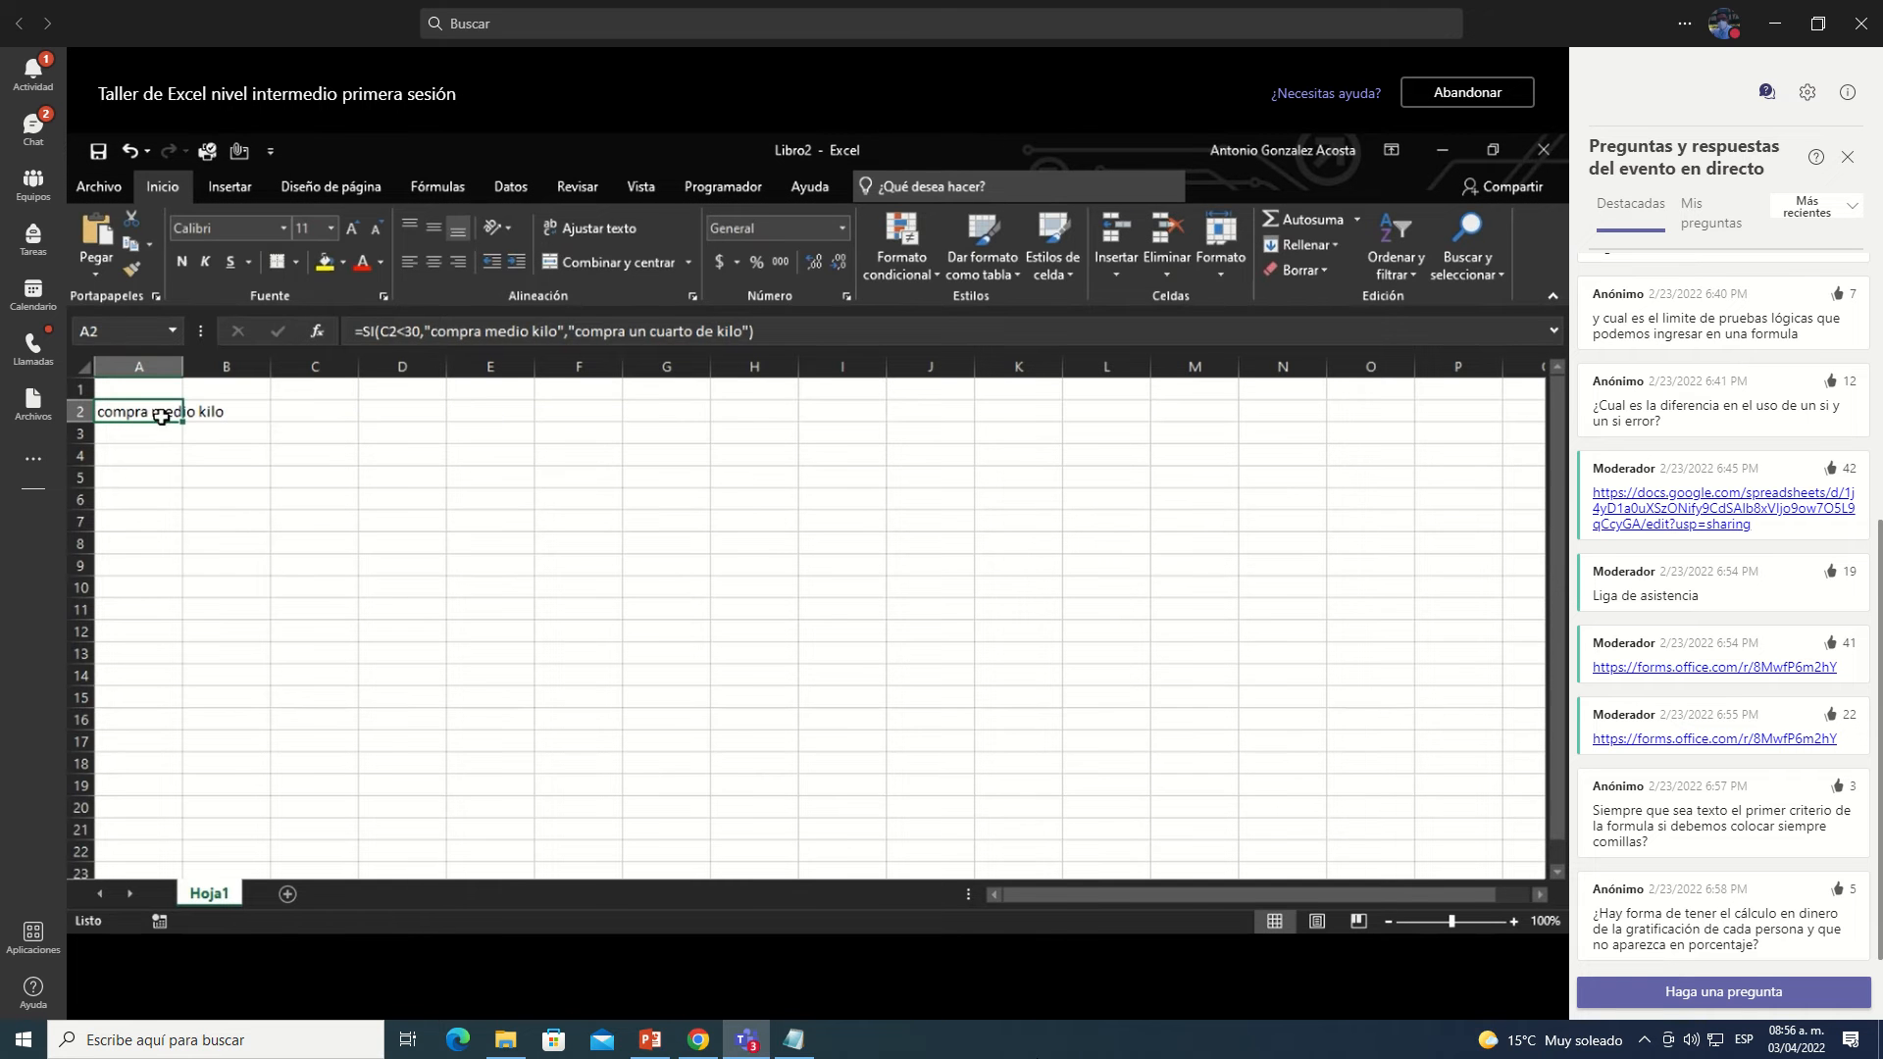
Step: Enter the label "Precio:" in cell C1
left_click(346, 383)
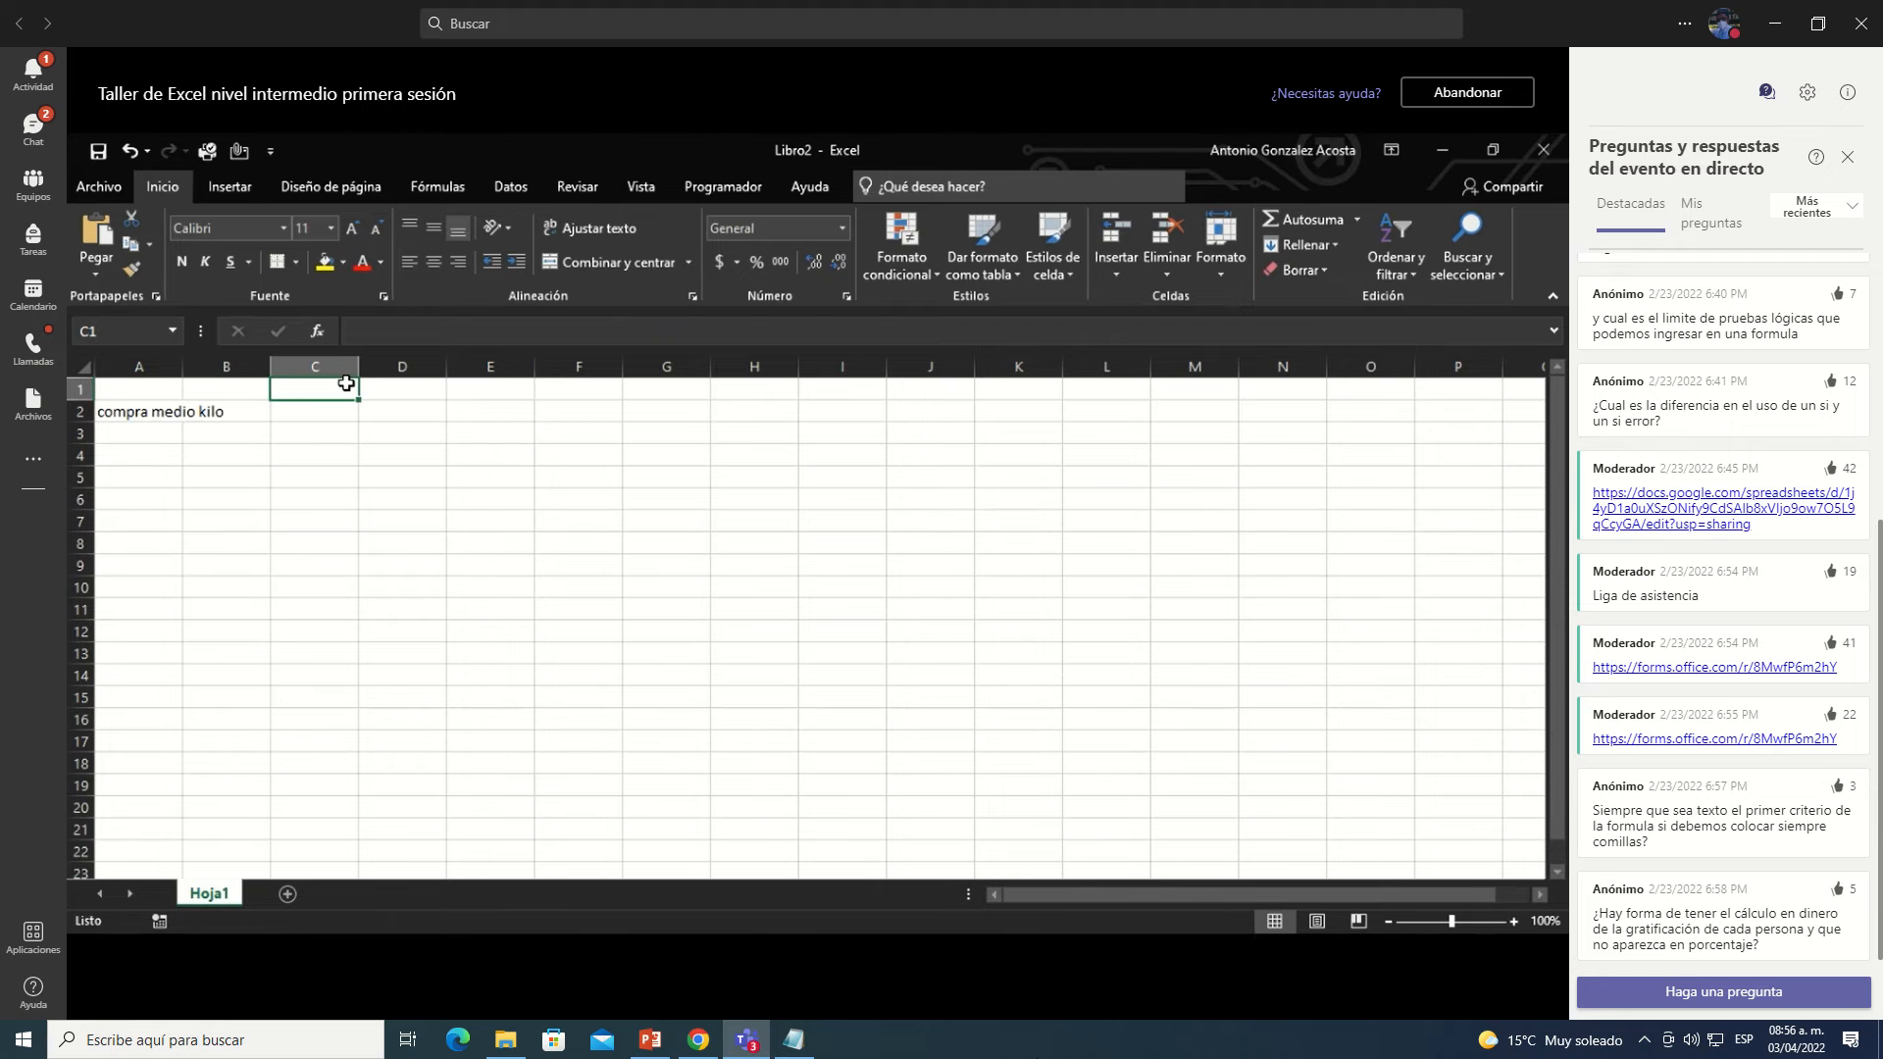
type("PRecio:")
key("Return")
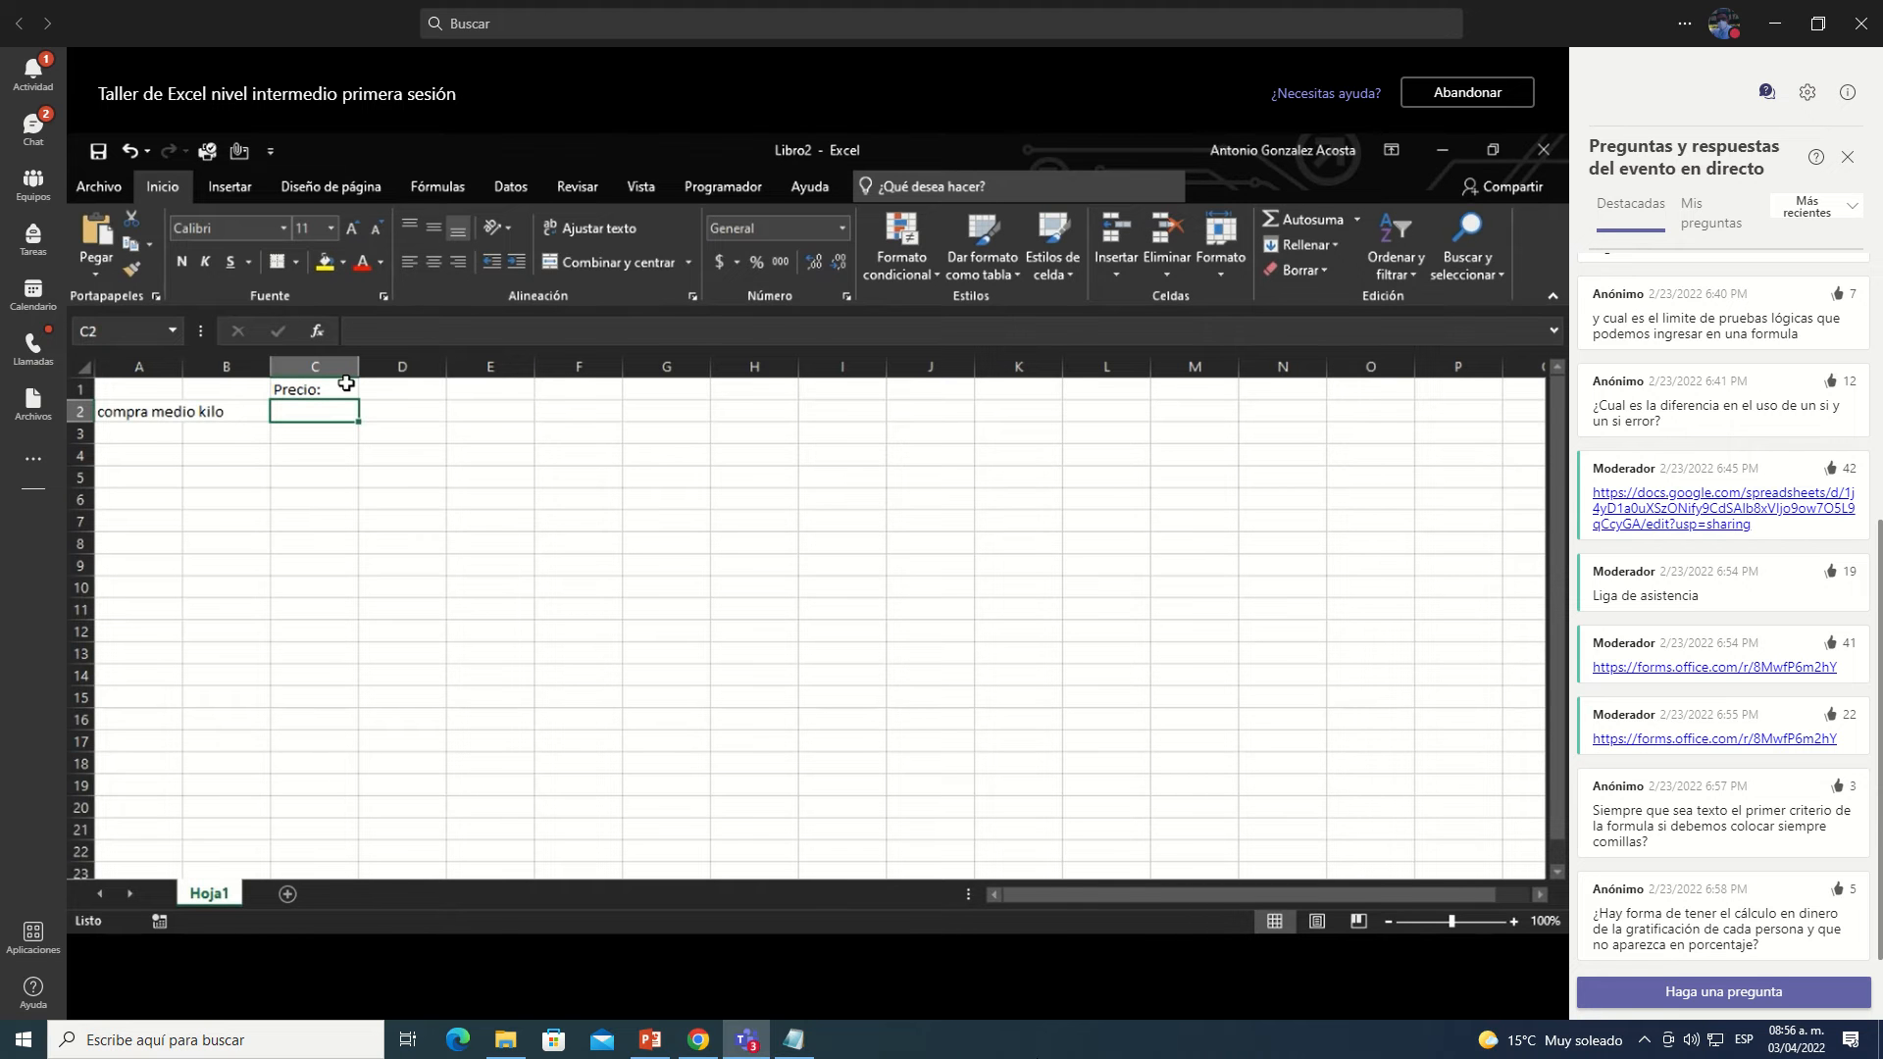
Step: Highlight price cell C2 in yellow and fit column A's width to its content
left_click(222, 436)
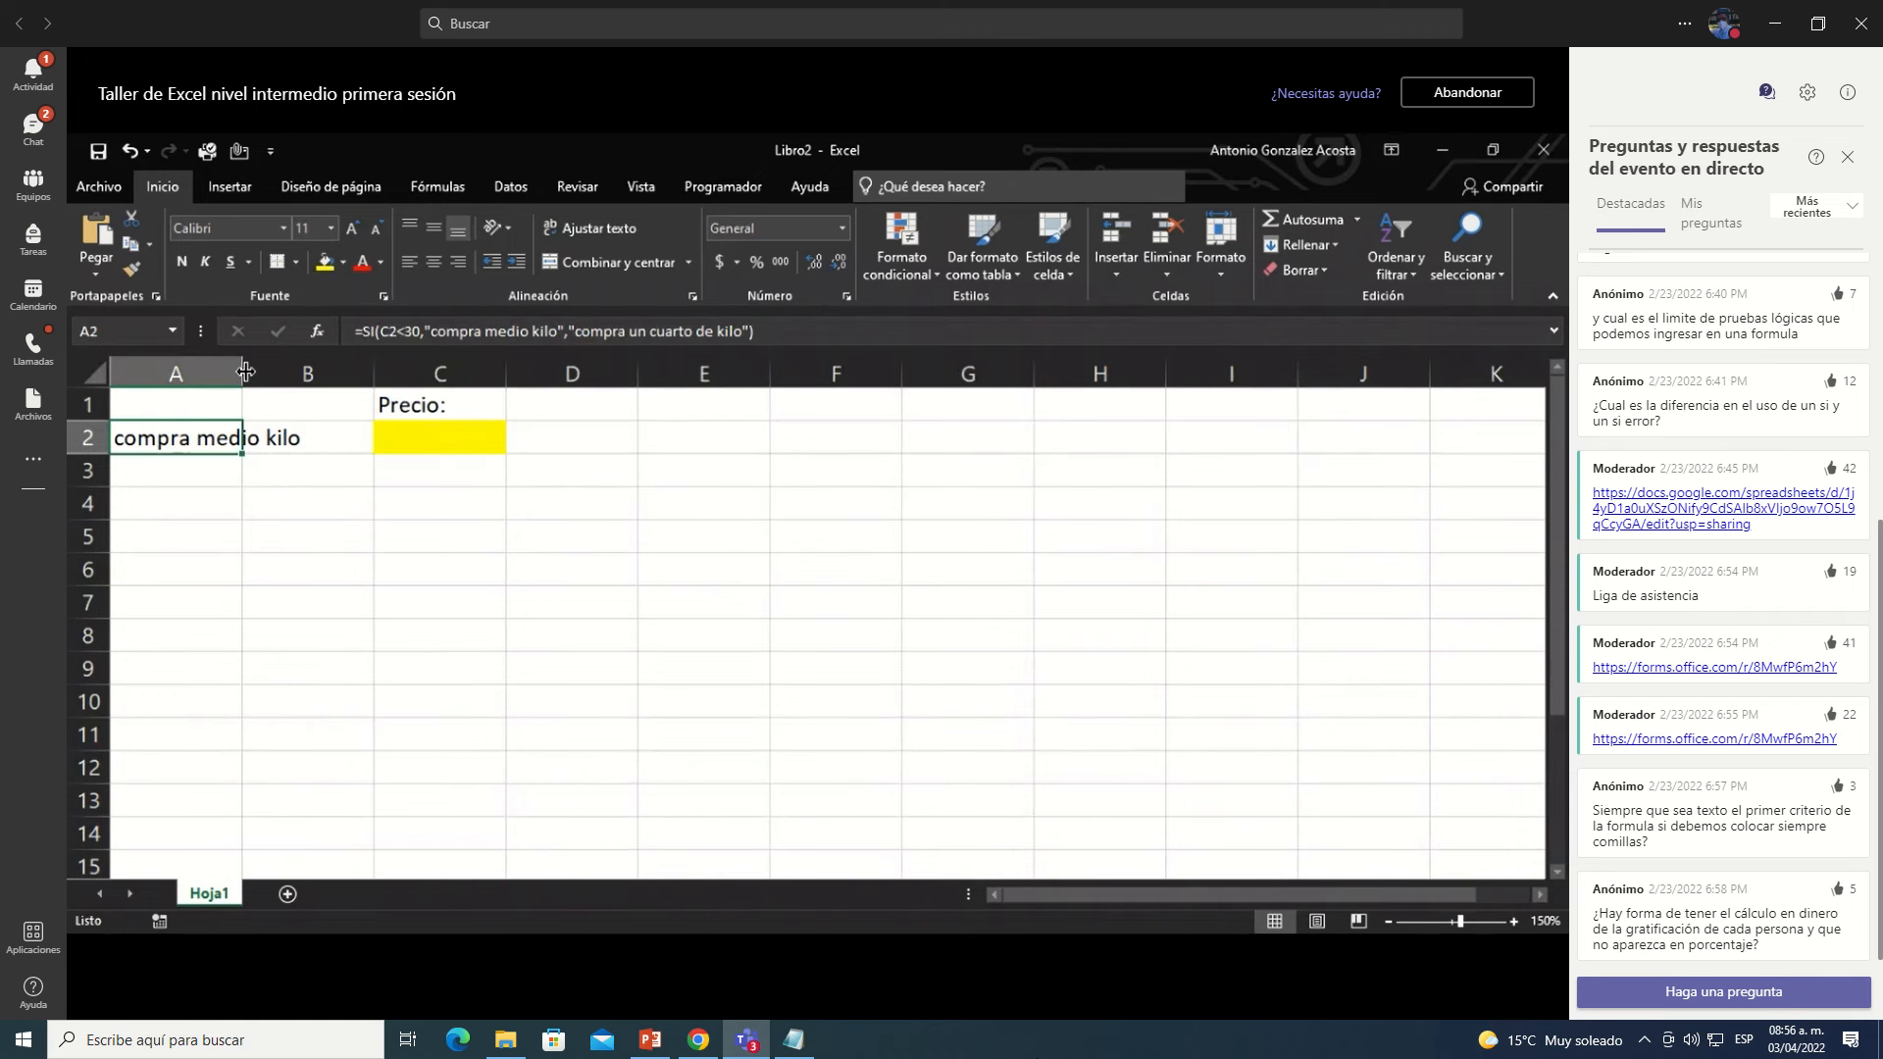
double_click(245, 370)
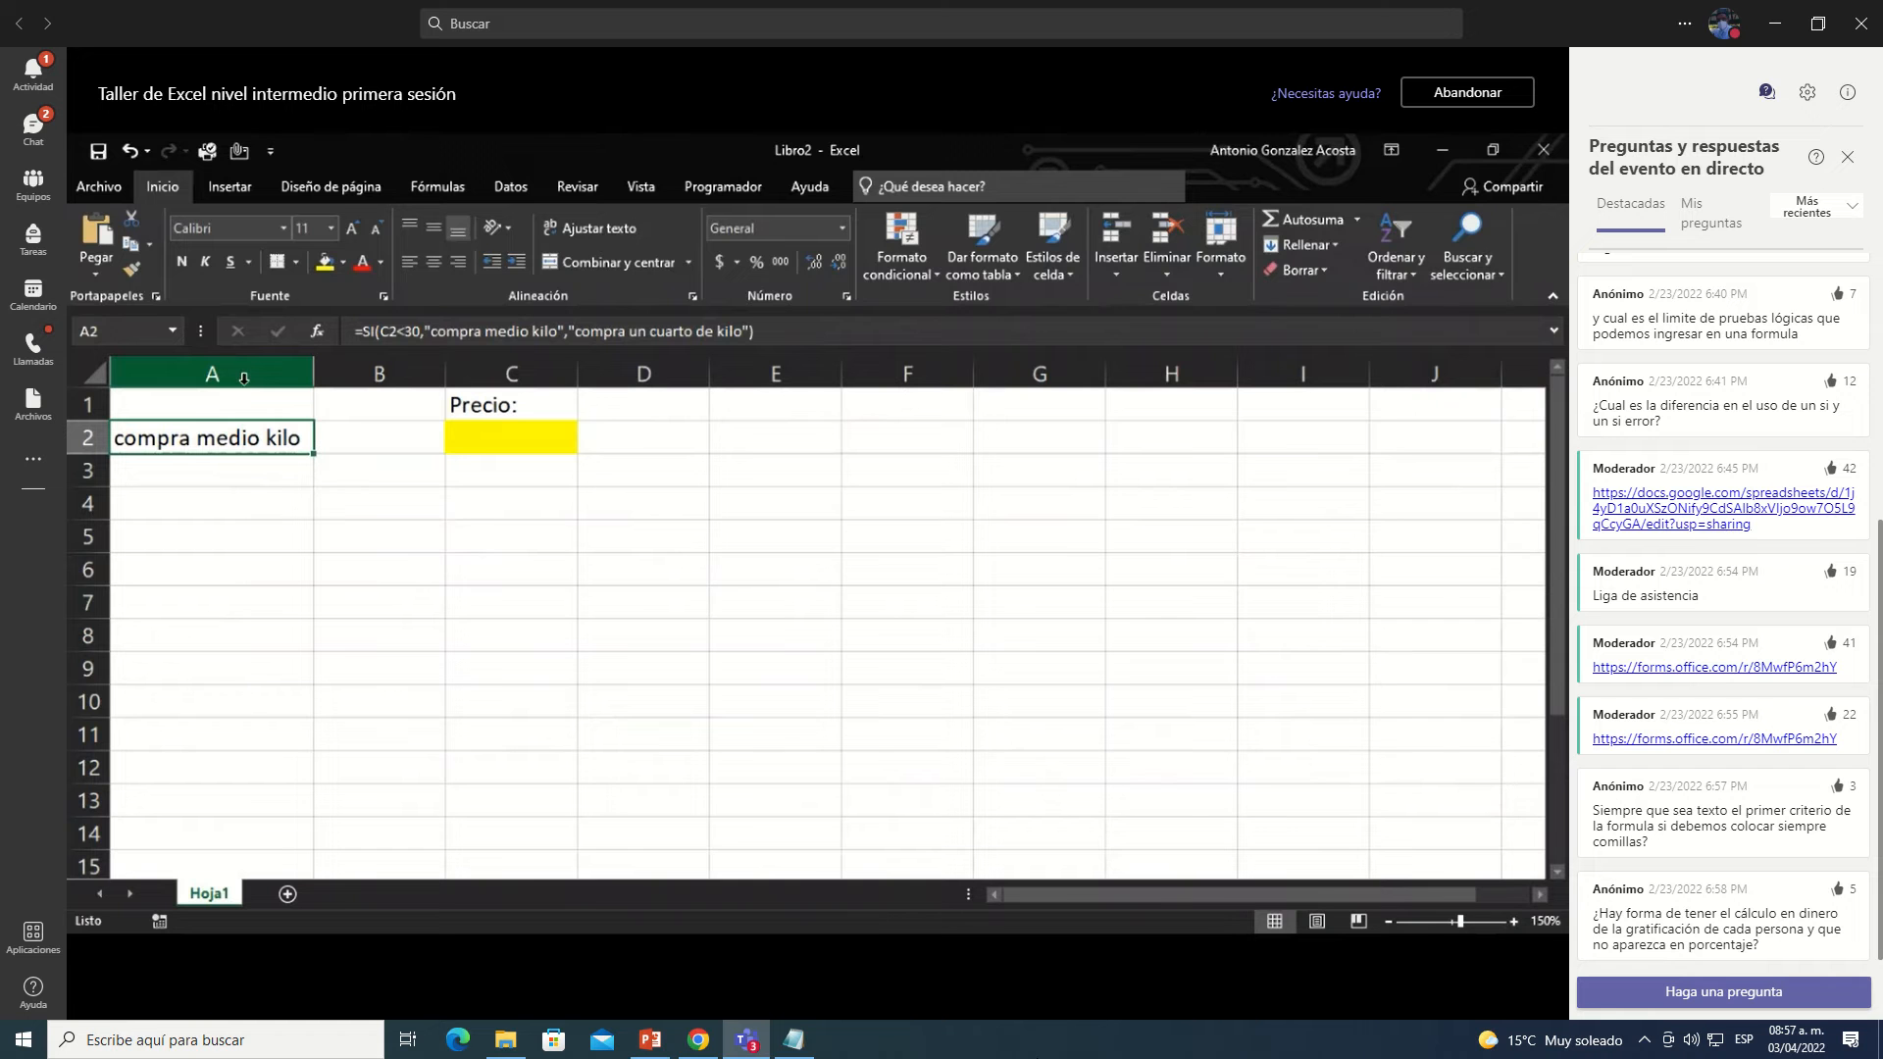
Step: Examine the logical test and the two quoted text arguments of the SI formula in A2
key("F2")
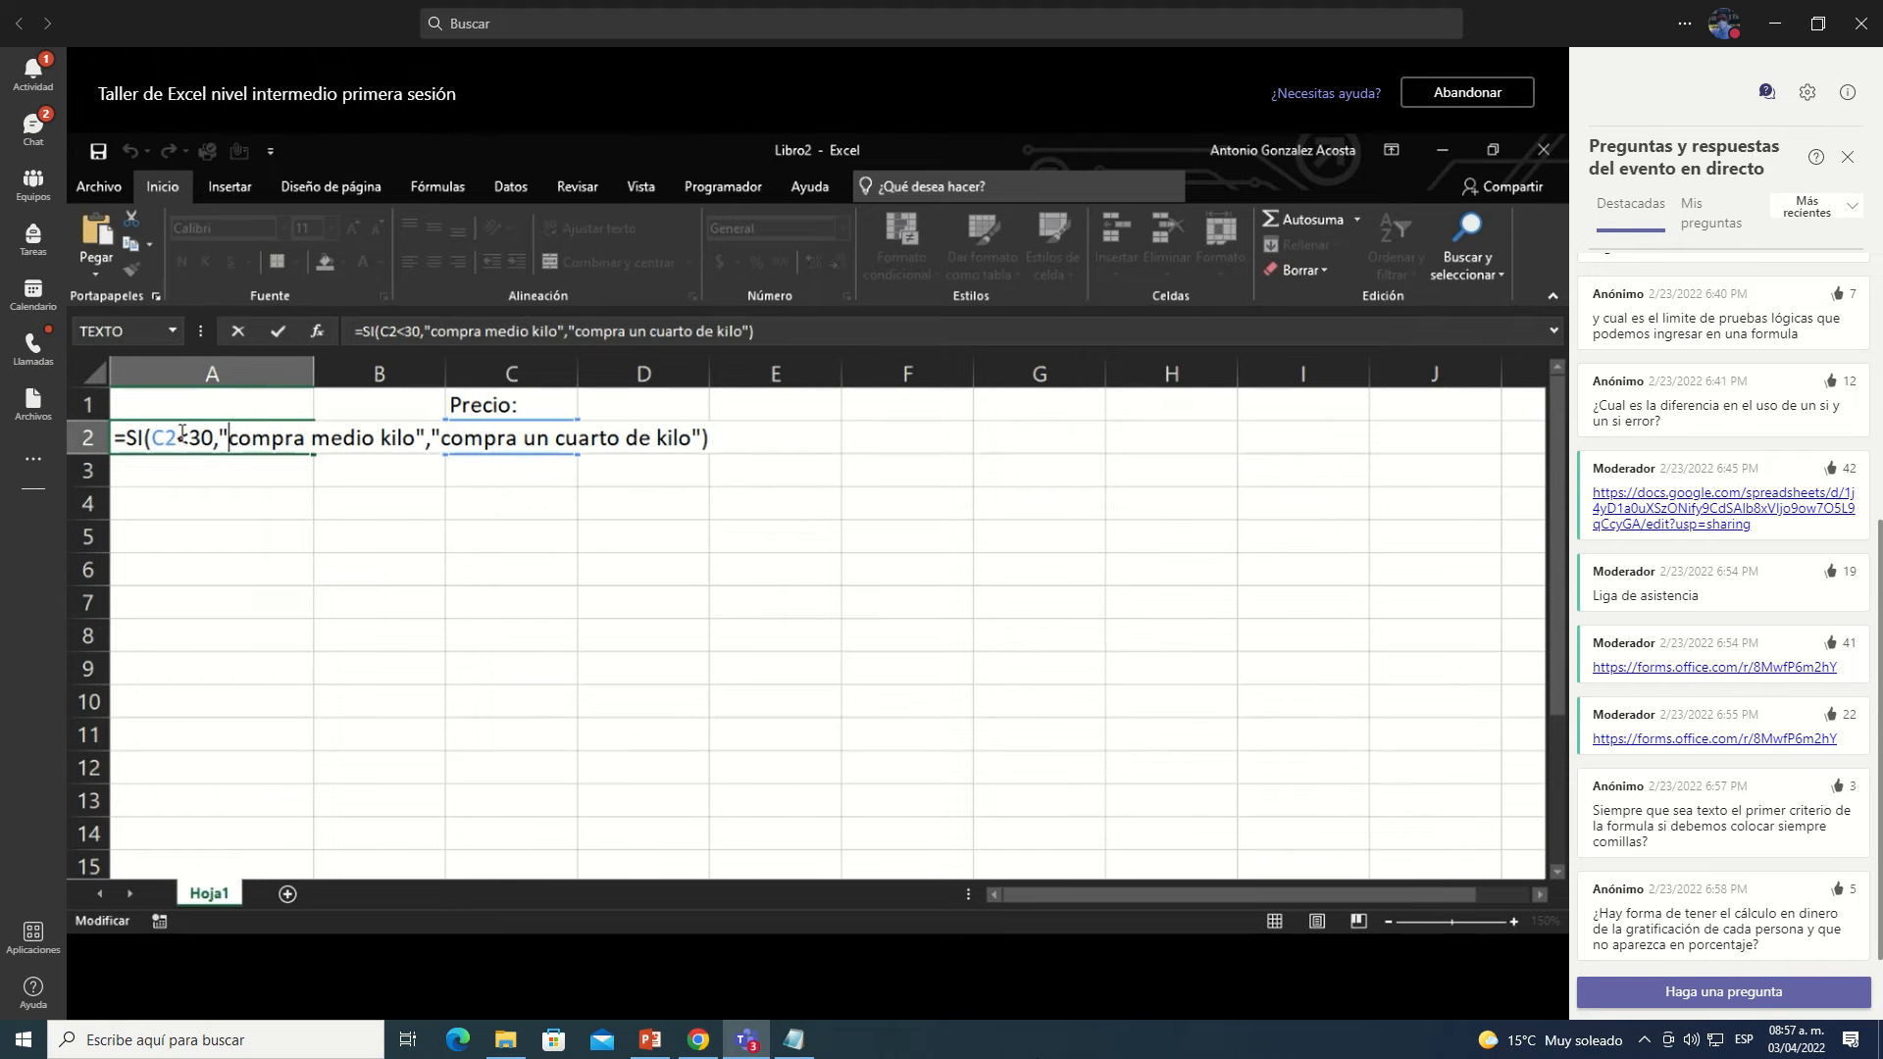
left_click_drag(231, 438, 418, 443)
left_click(219, 438)
left_click(475, 432)
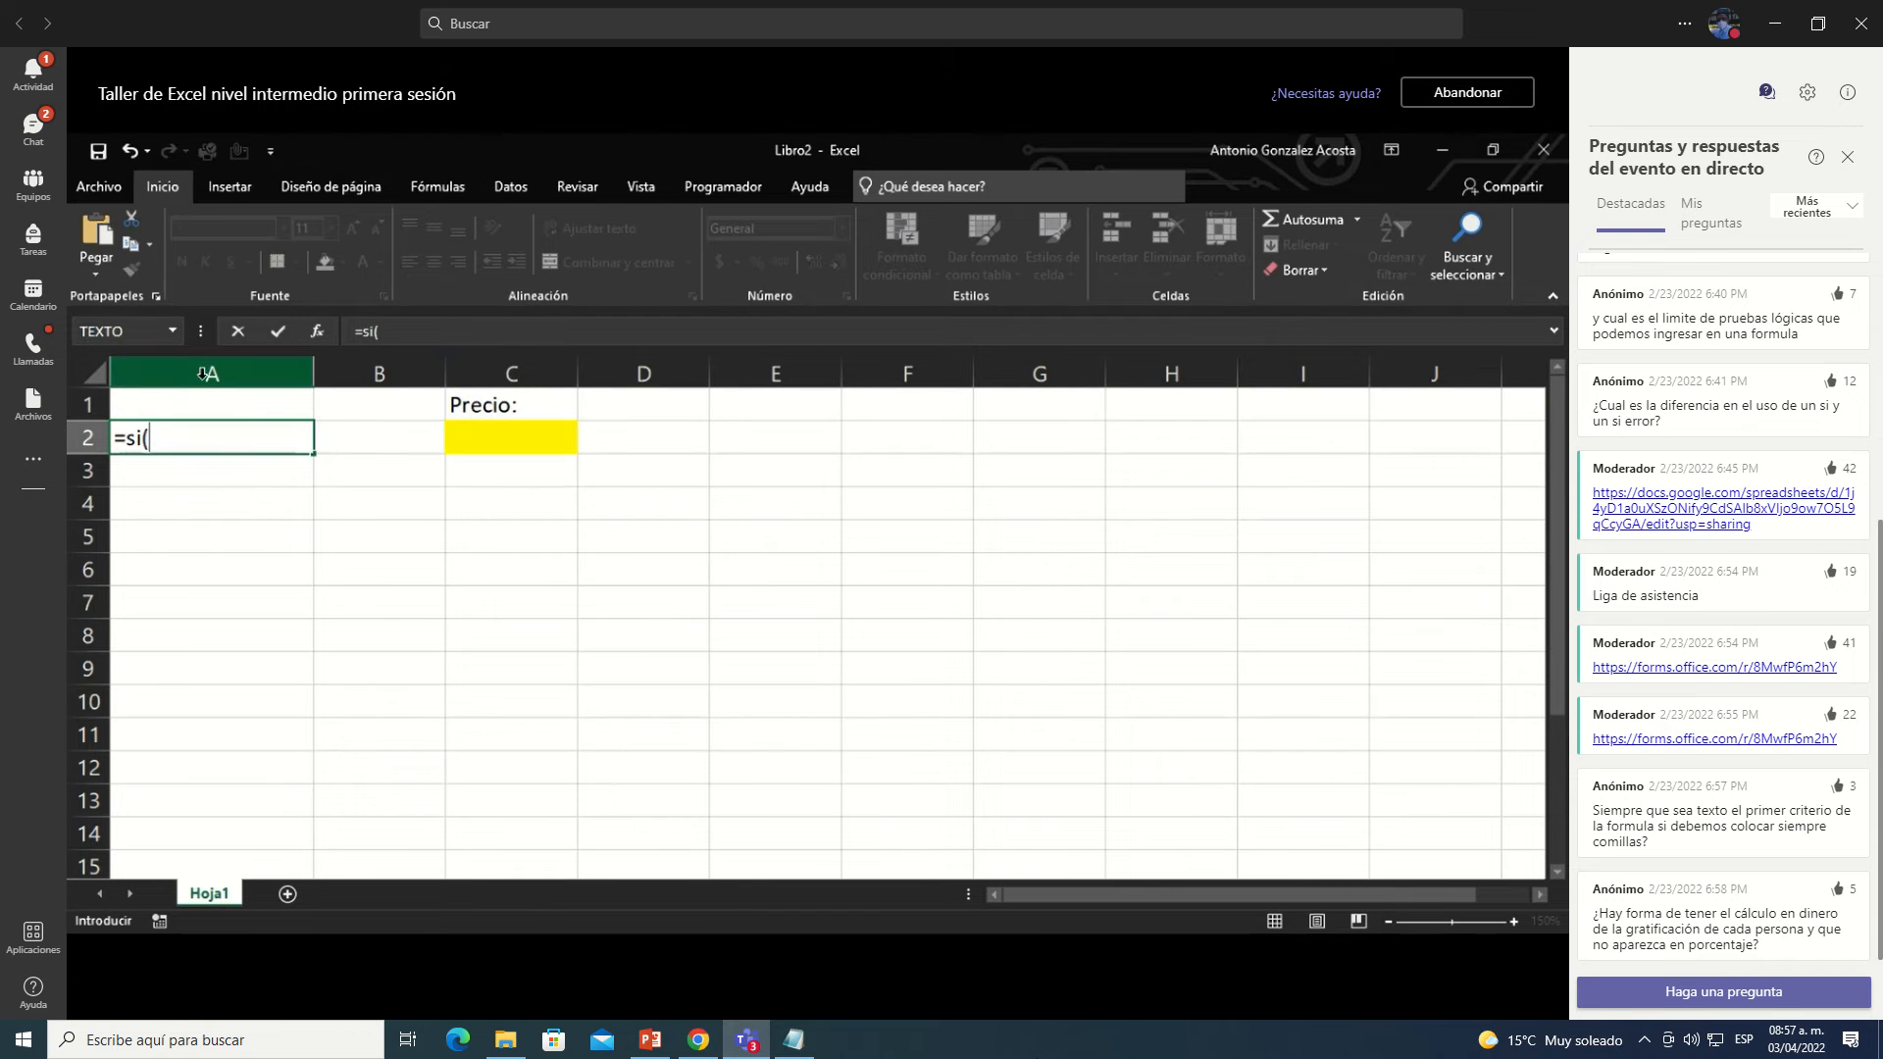
Step: Rebuild the SI formula in A2 through its function arguments, setting the logical test to C2<30
left_click(320, 329)
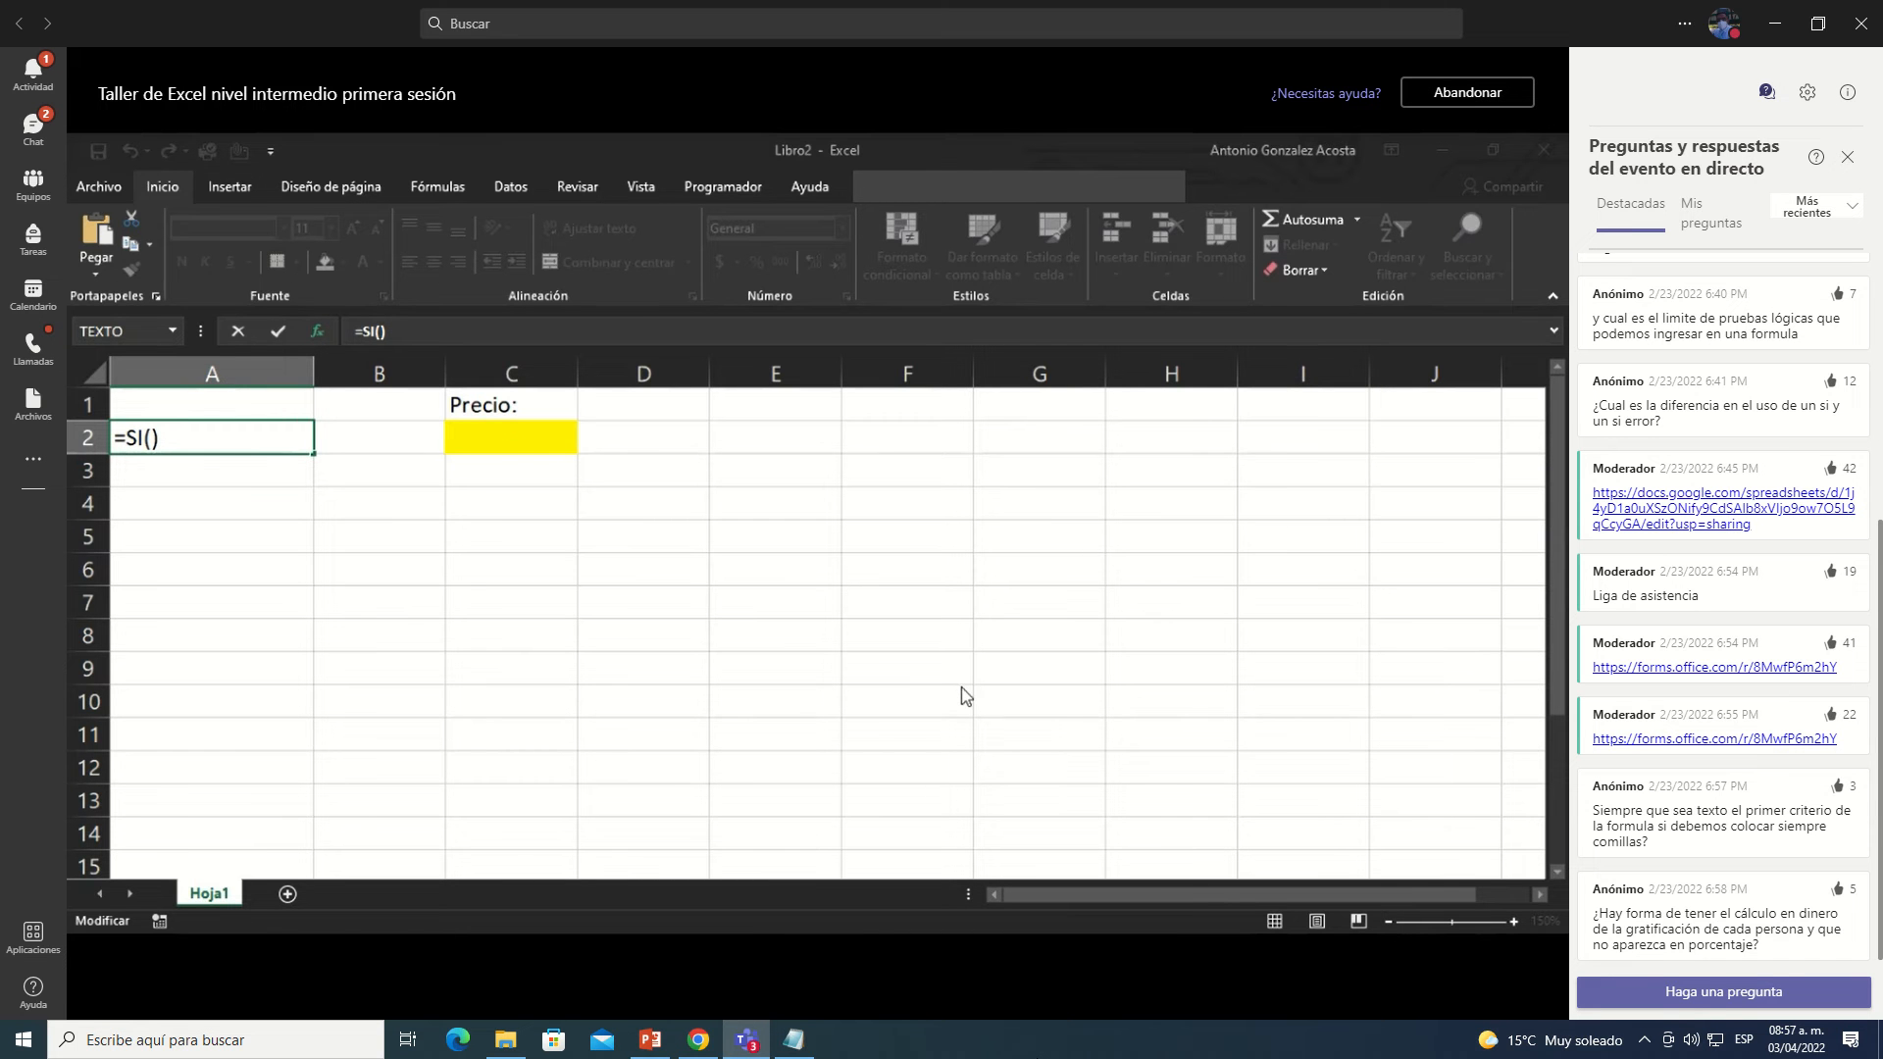
left_click(512, 446)
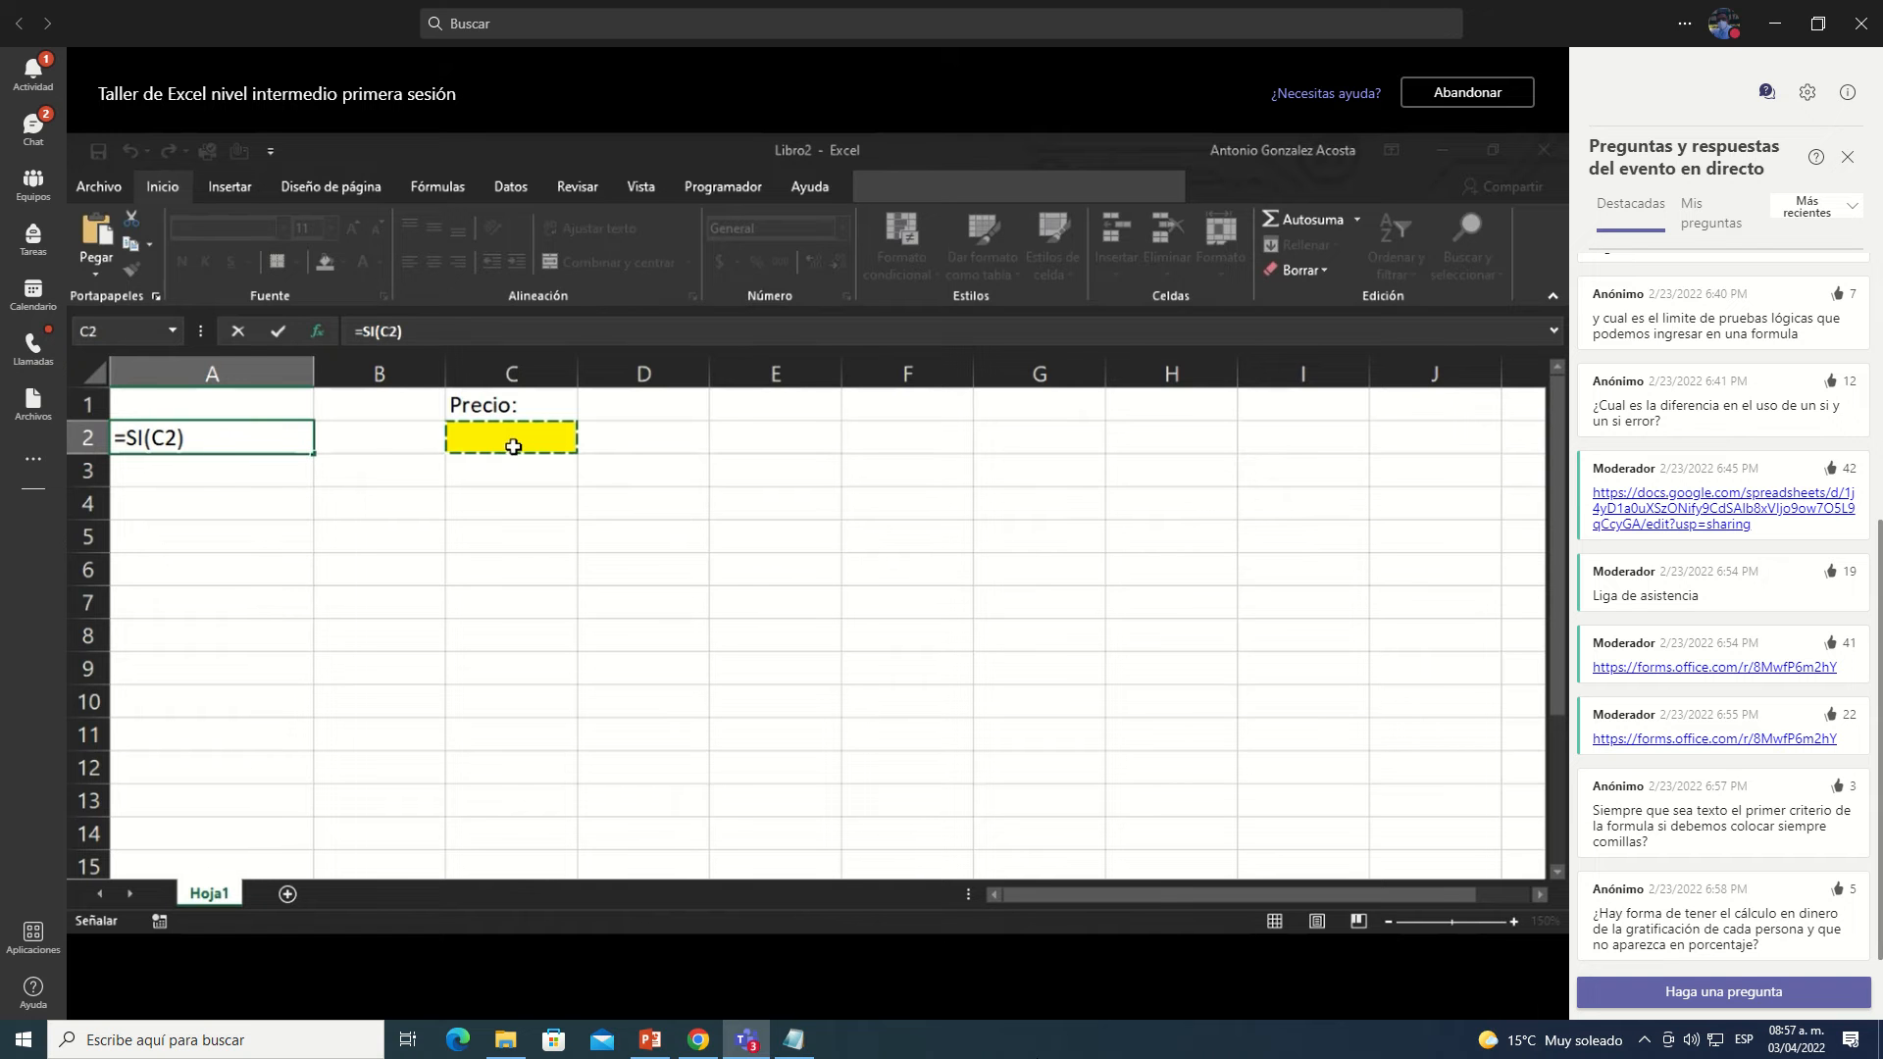
type("<30")
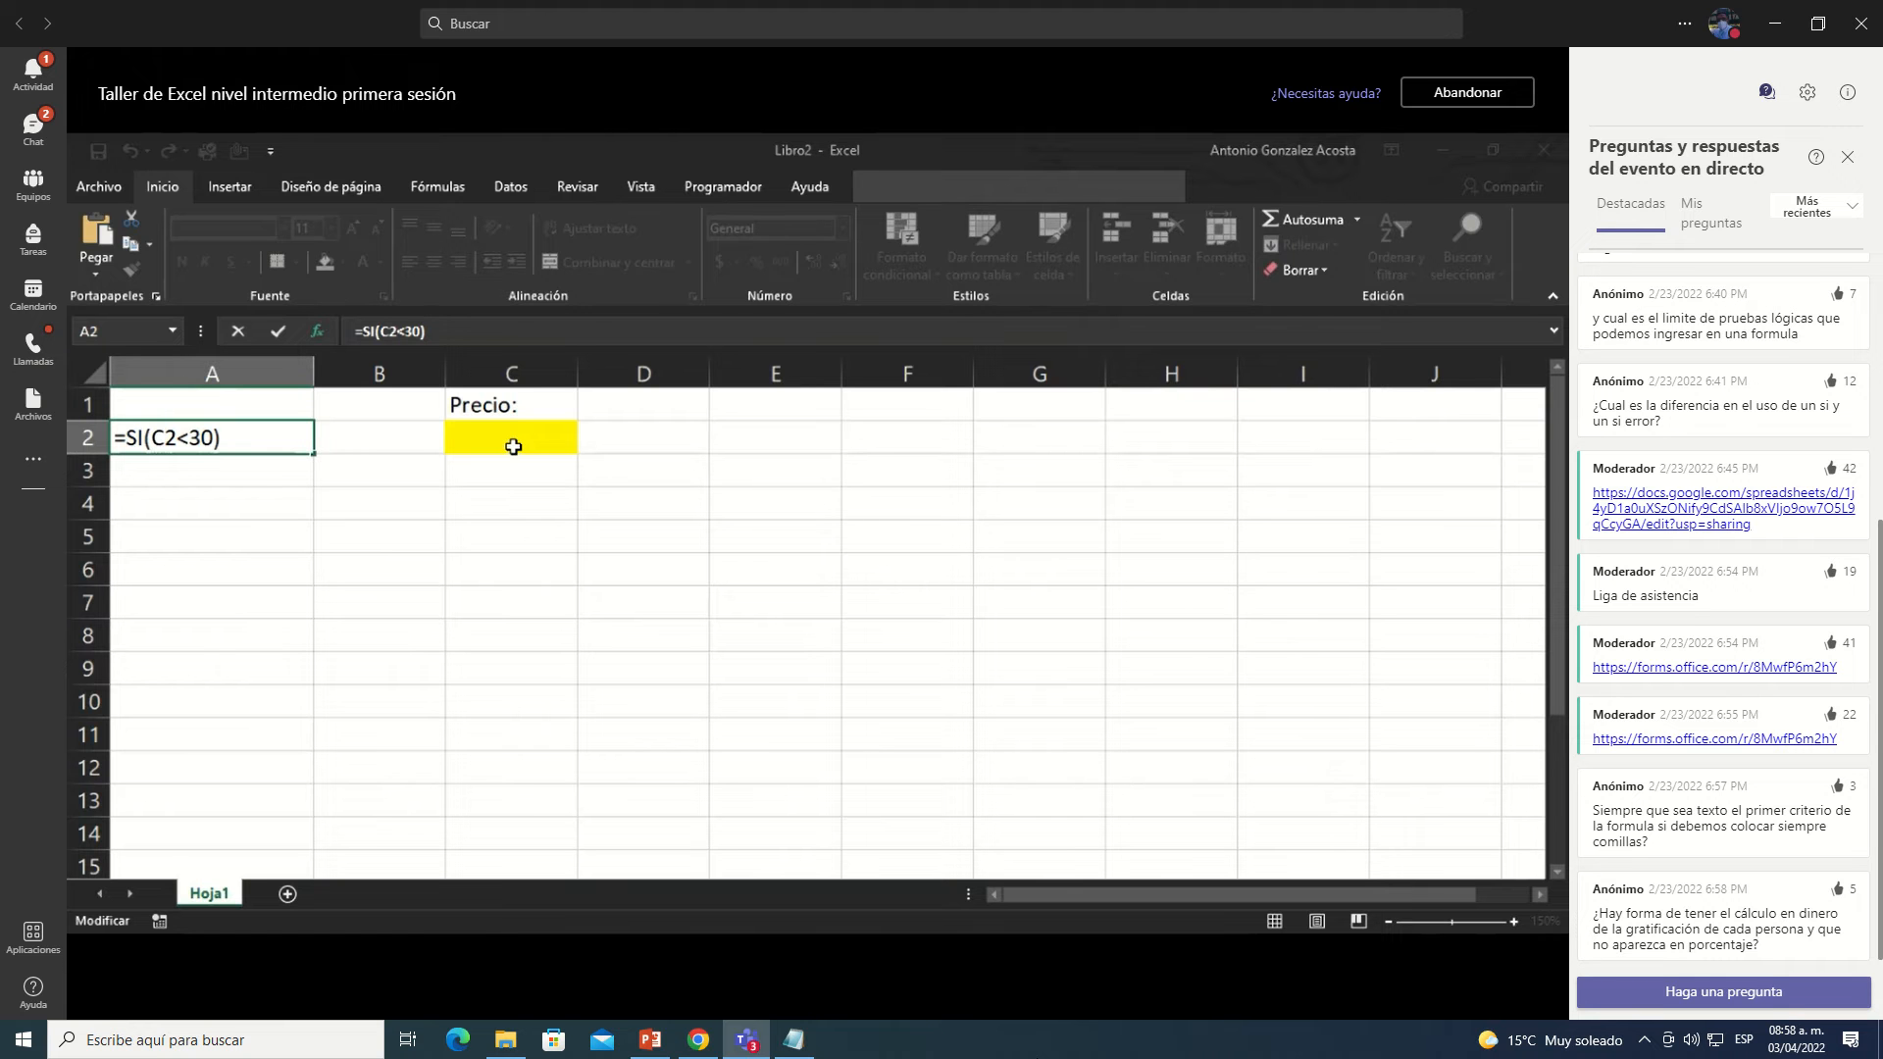
Step: Set the SI function's value if true to "Compra medio kilo" and its value if false to "Compra un cuarto de kilo"
type(",\"Compra medio kilo\"")
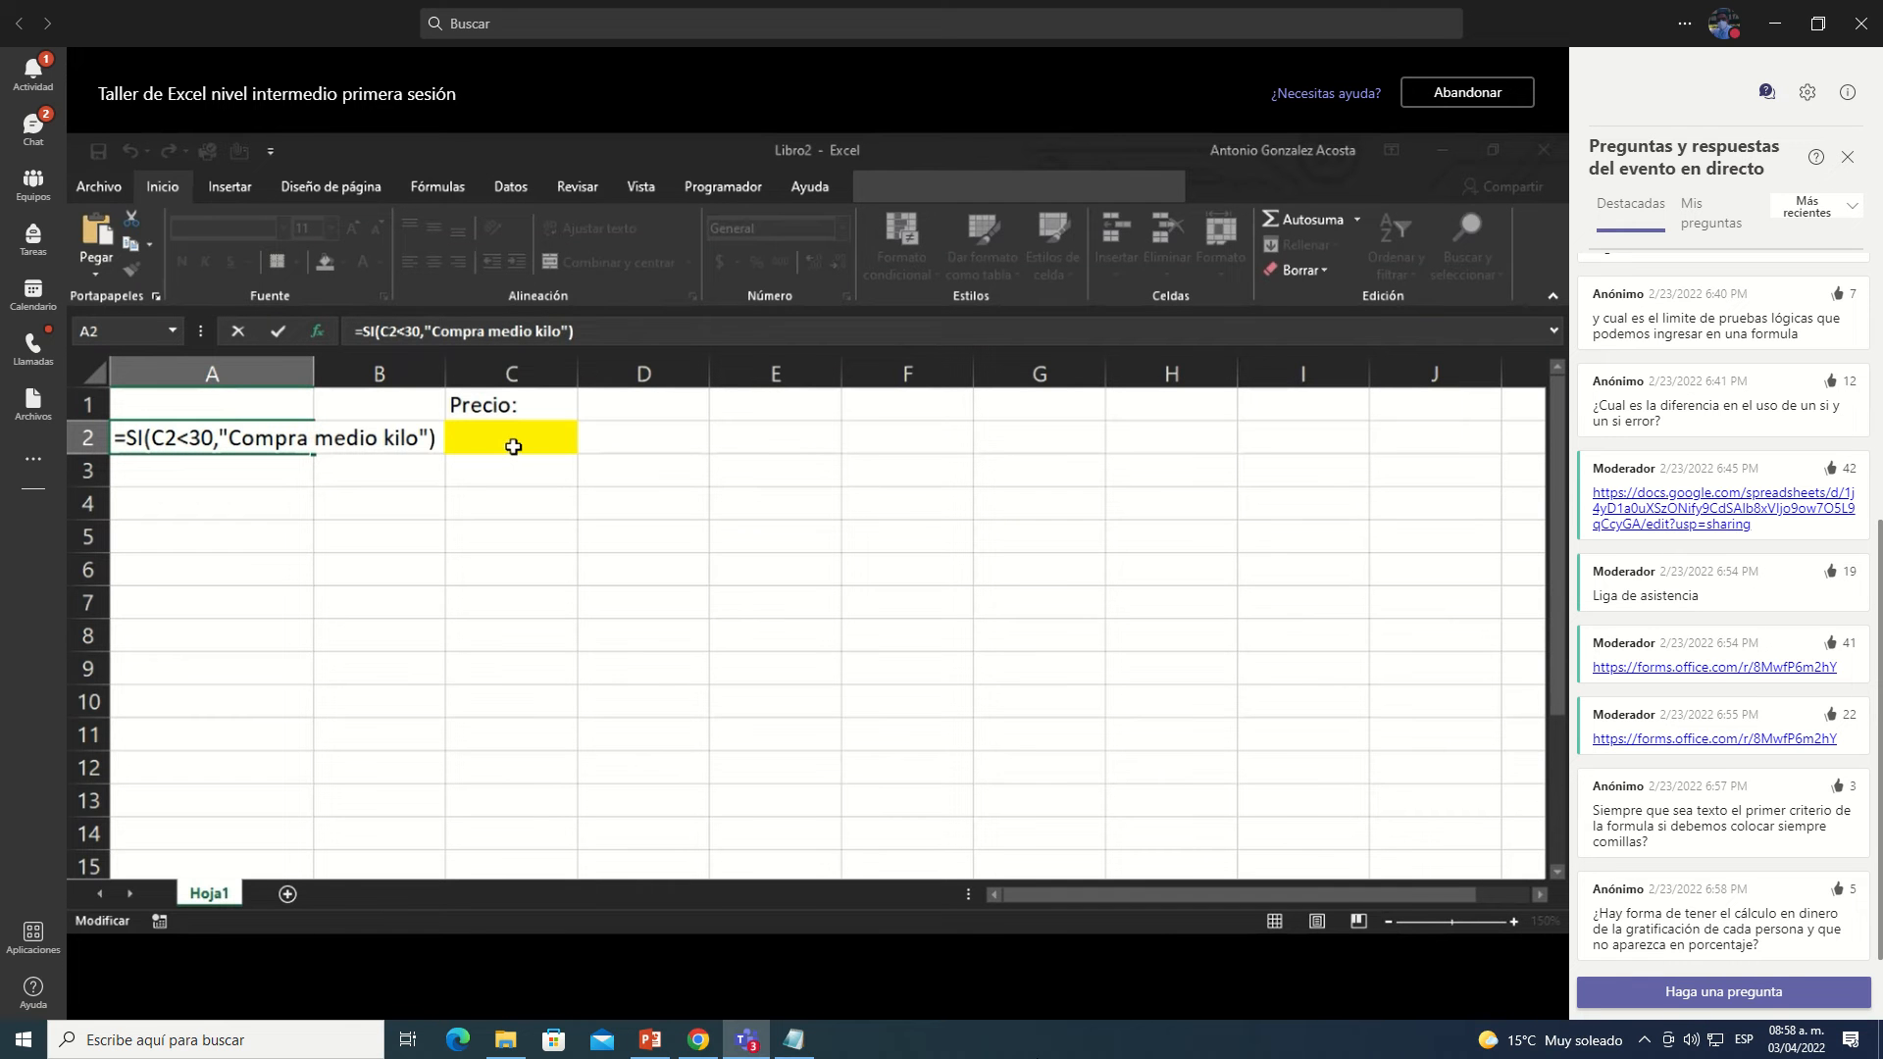
type(",Compra medi")
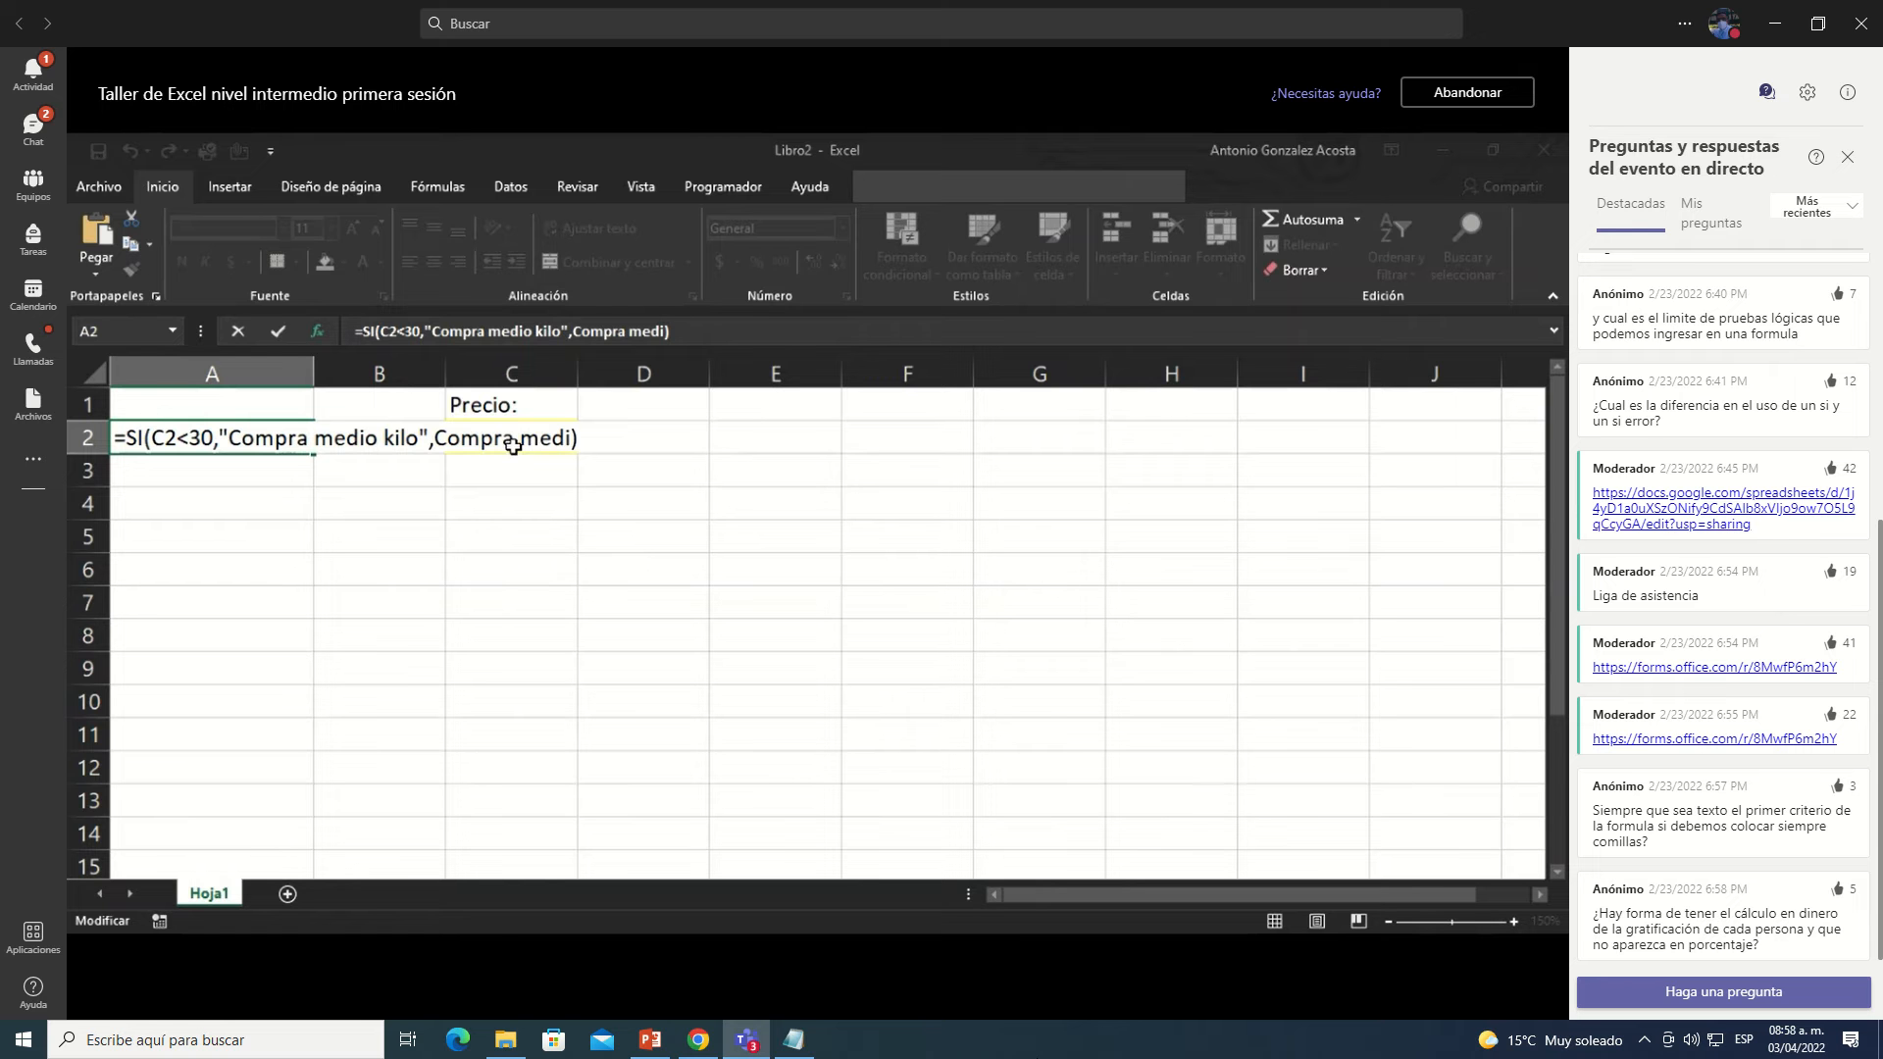
type("o")
key("BackSpace")
key("BackSpace")
key("BackSpace")
key("BackSpace")
key("BackSpace")
key("BackSpace")
type("un cuarto de kilo")
type("\",")
type("\"")
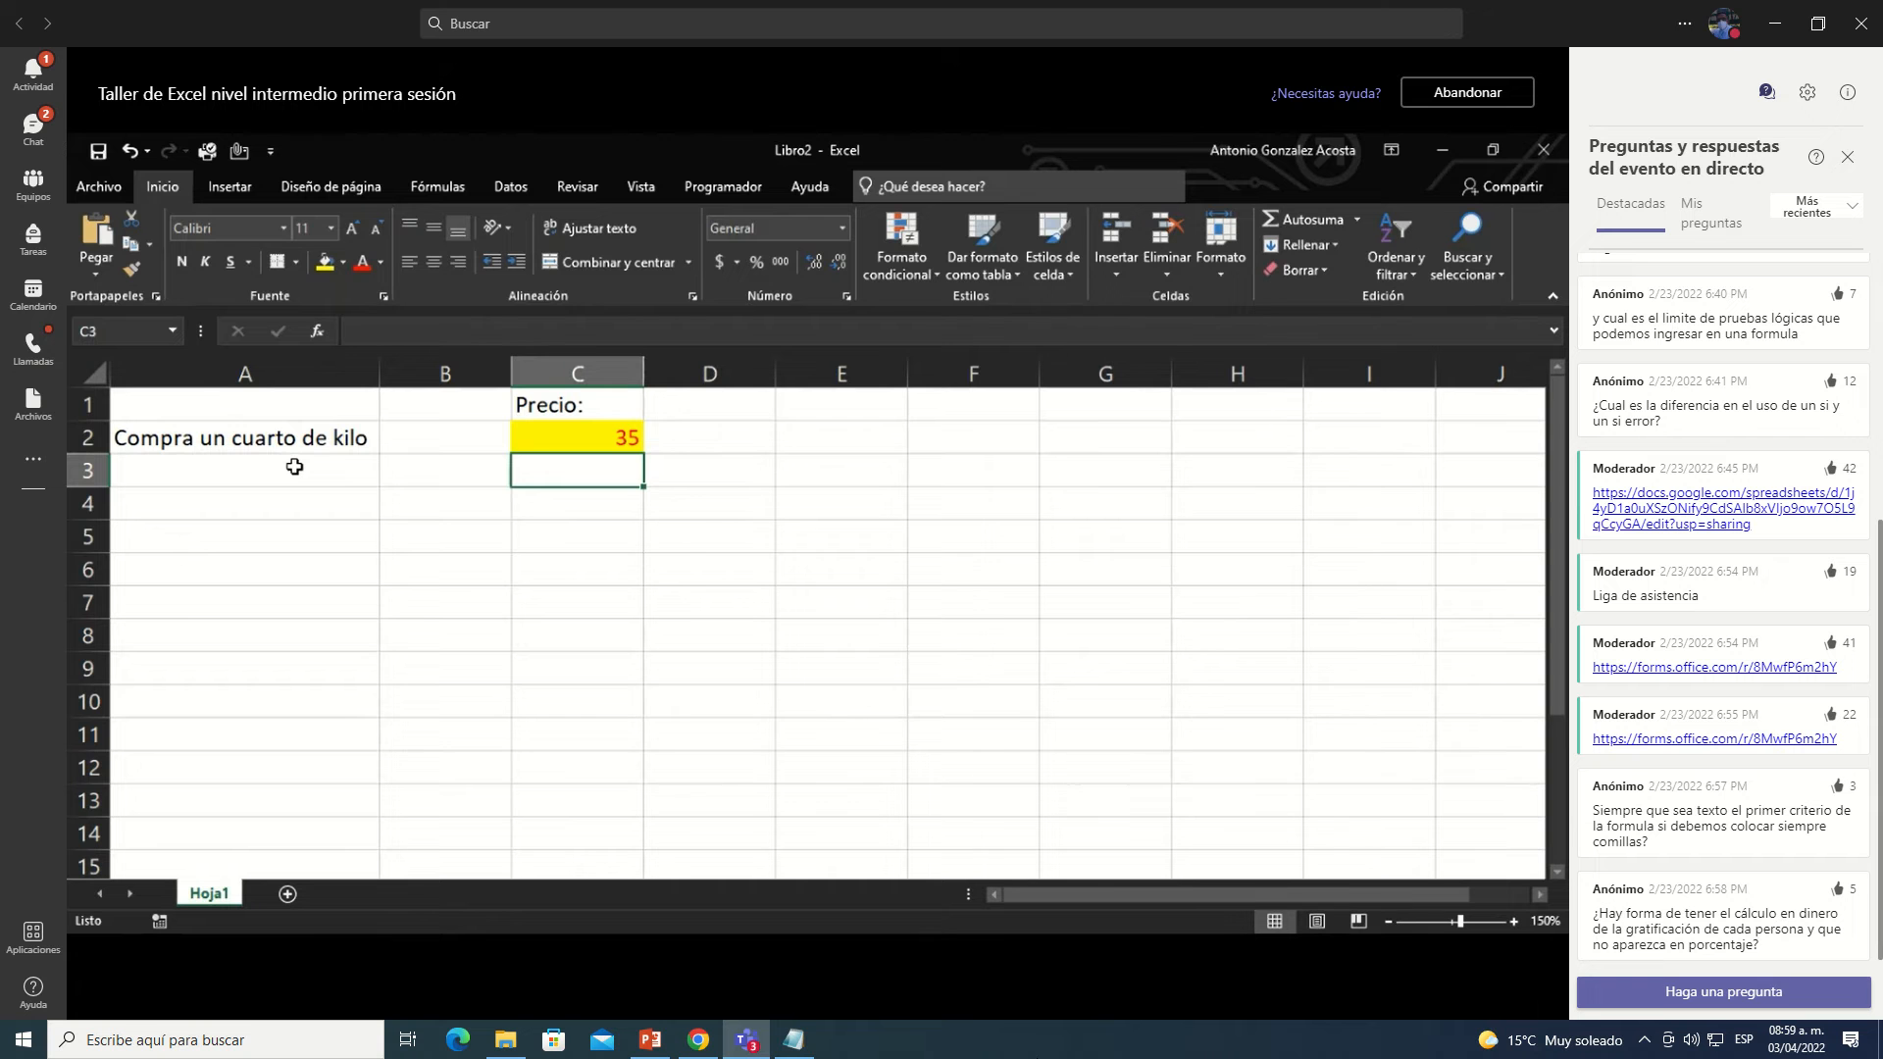
Step: Set the price in C2 to 27.96 to test the formula with a value below 30
key("Up")
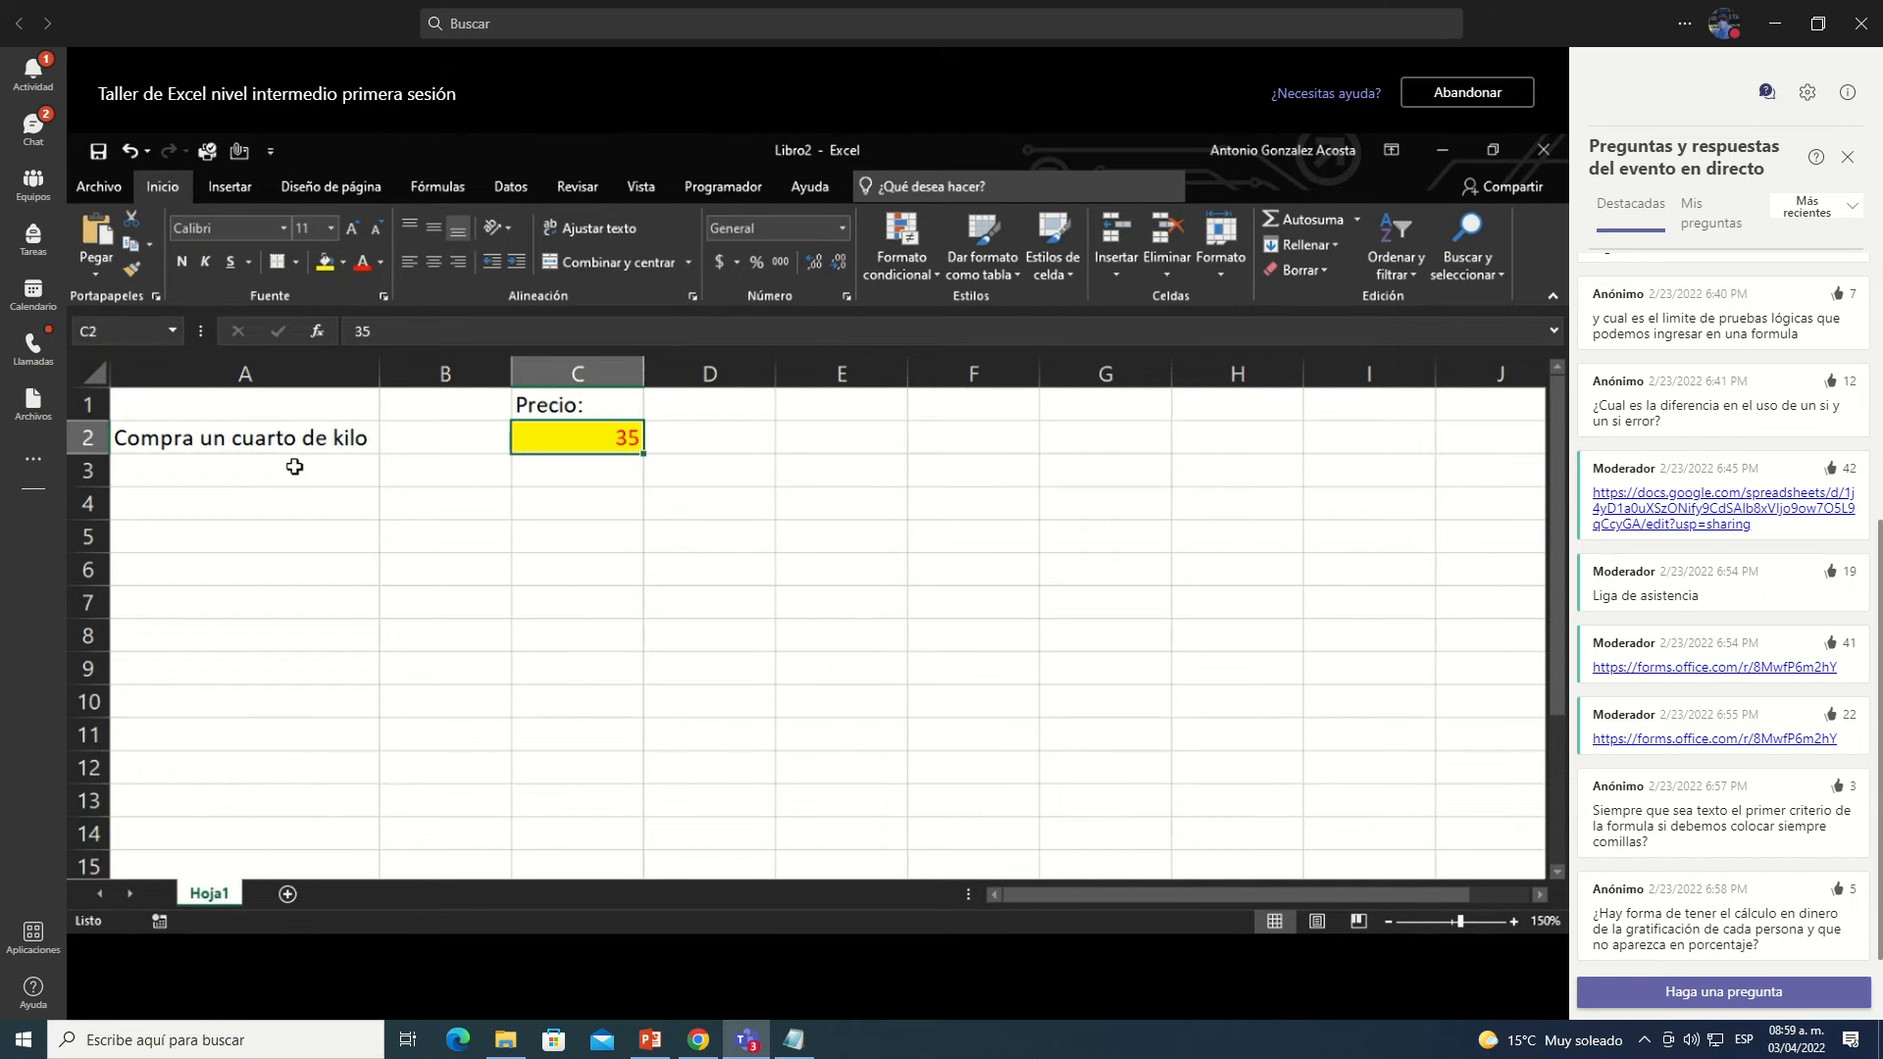
type("27.")
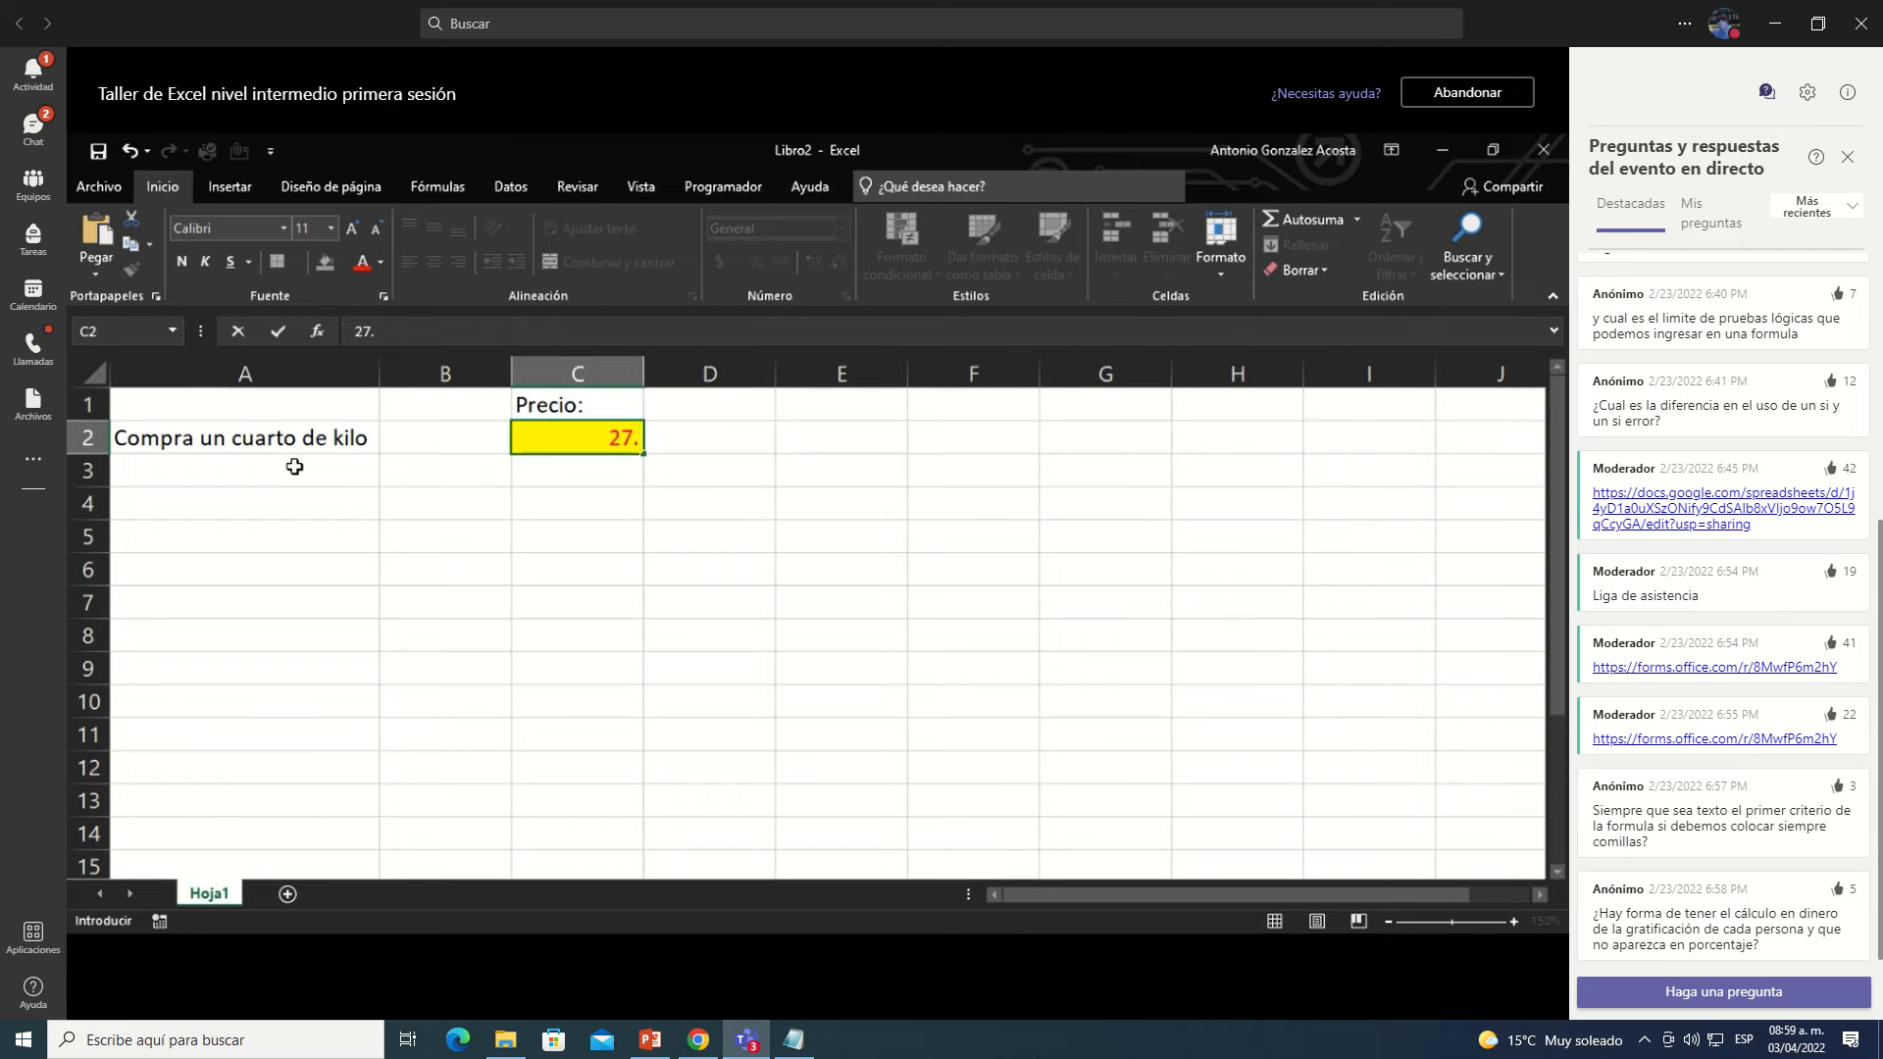
type("96")
key("Return")
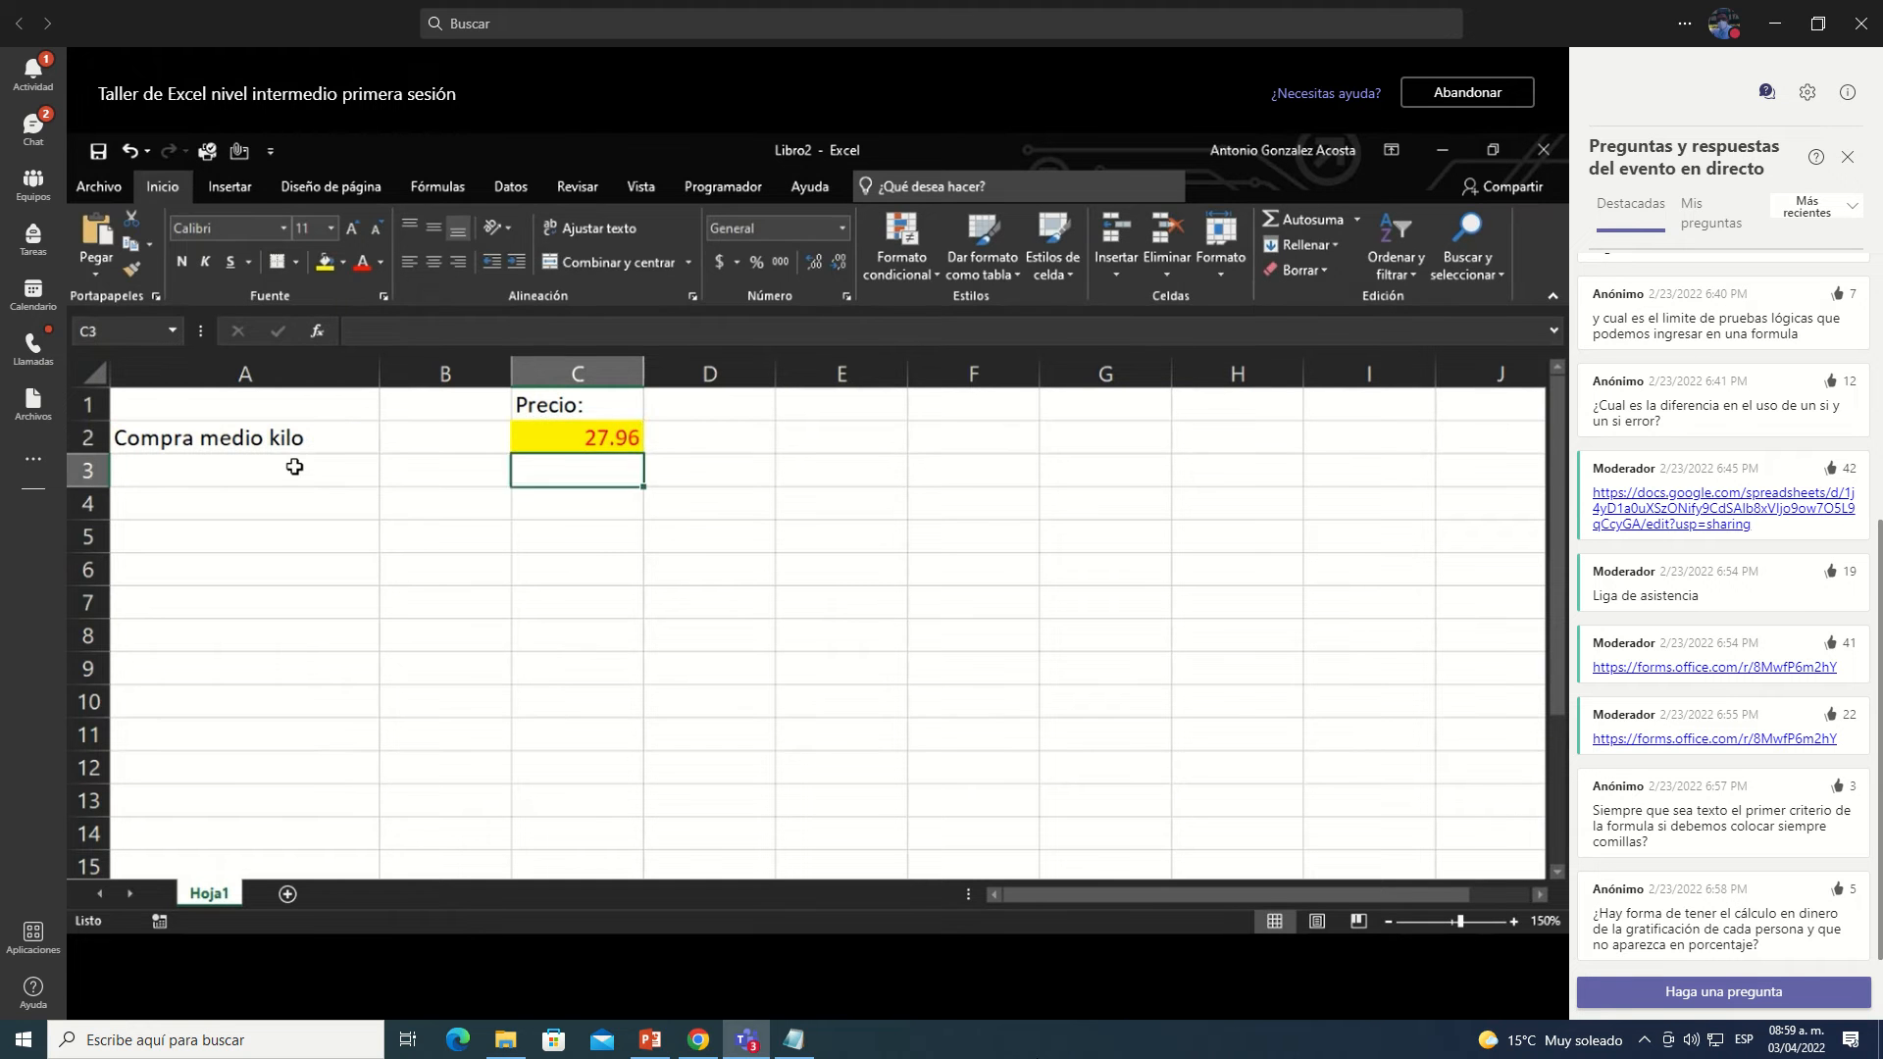
Step: Set the price in C2 to 75.63 to test the formula with a value above 30
key("Up")
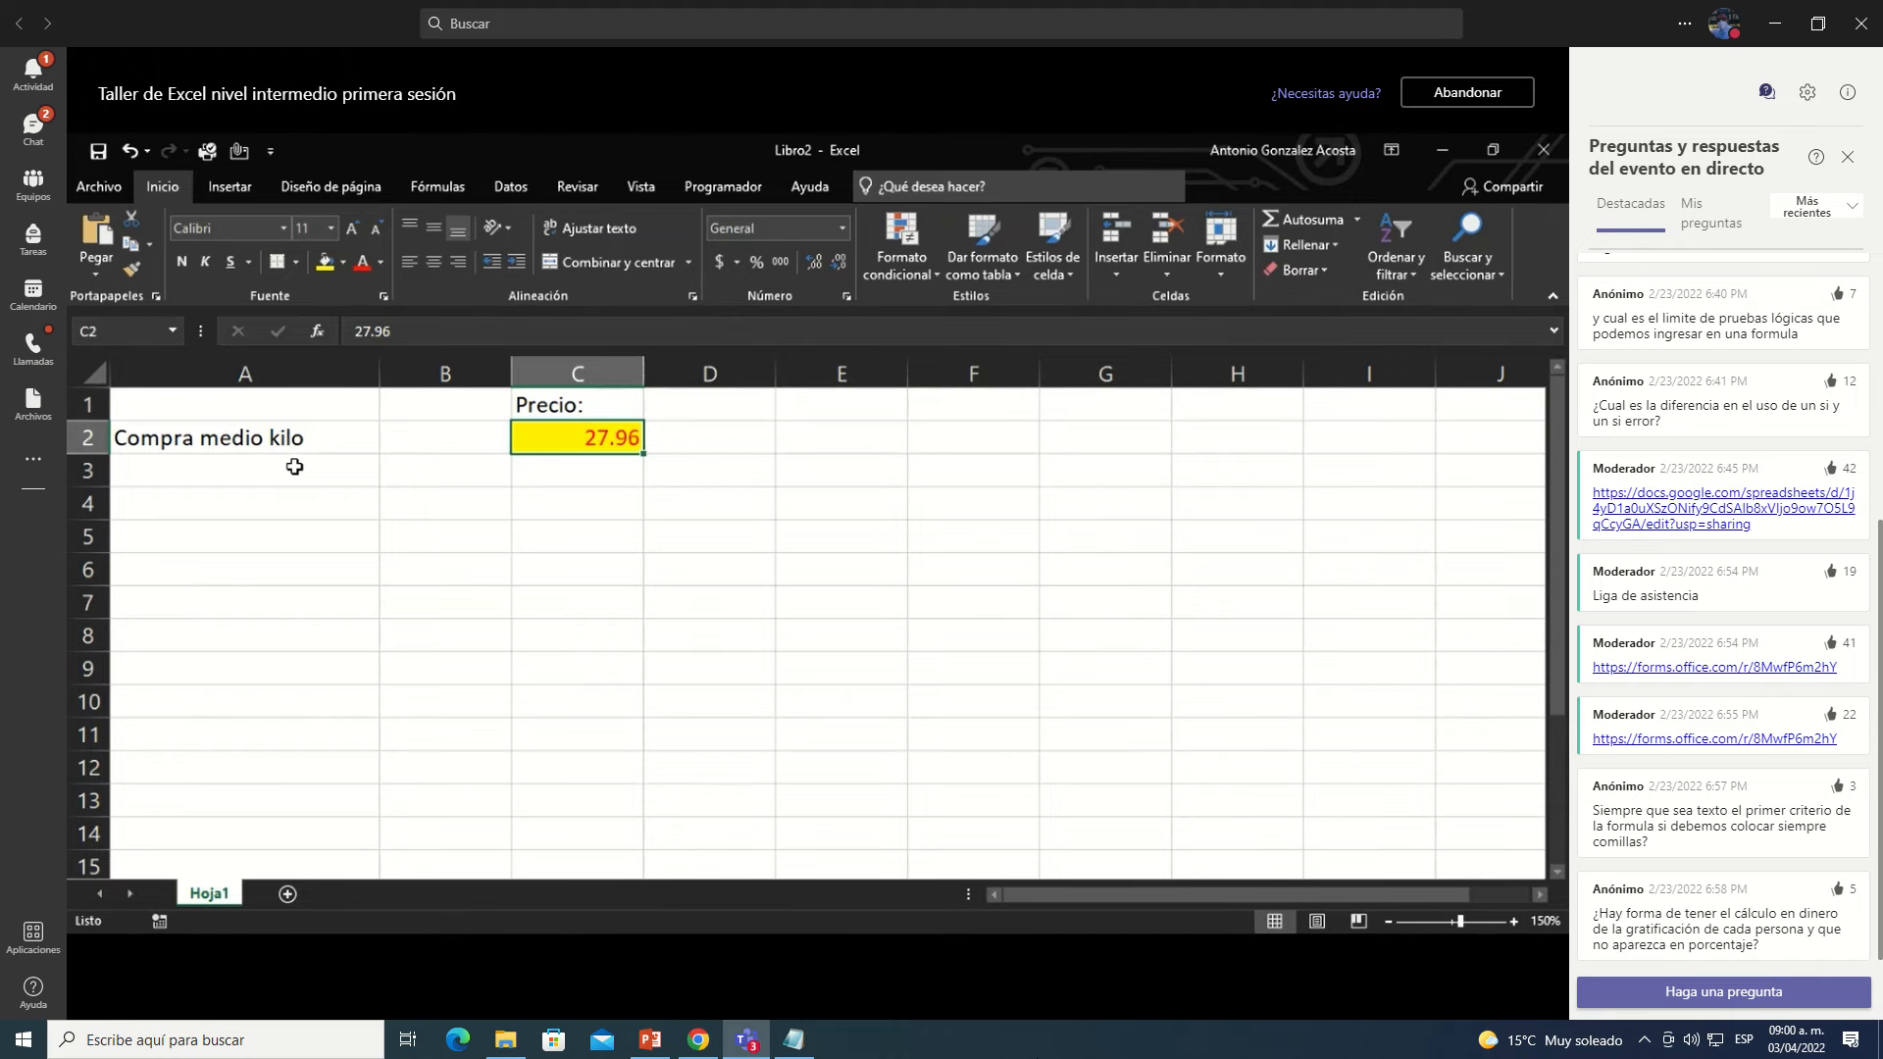
type("51.")
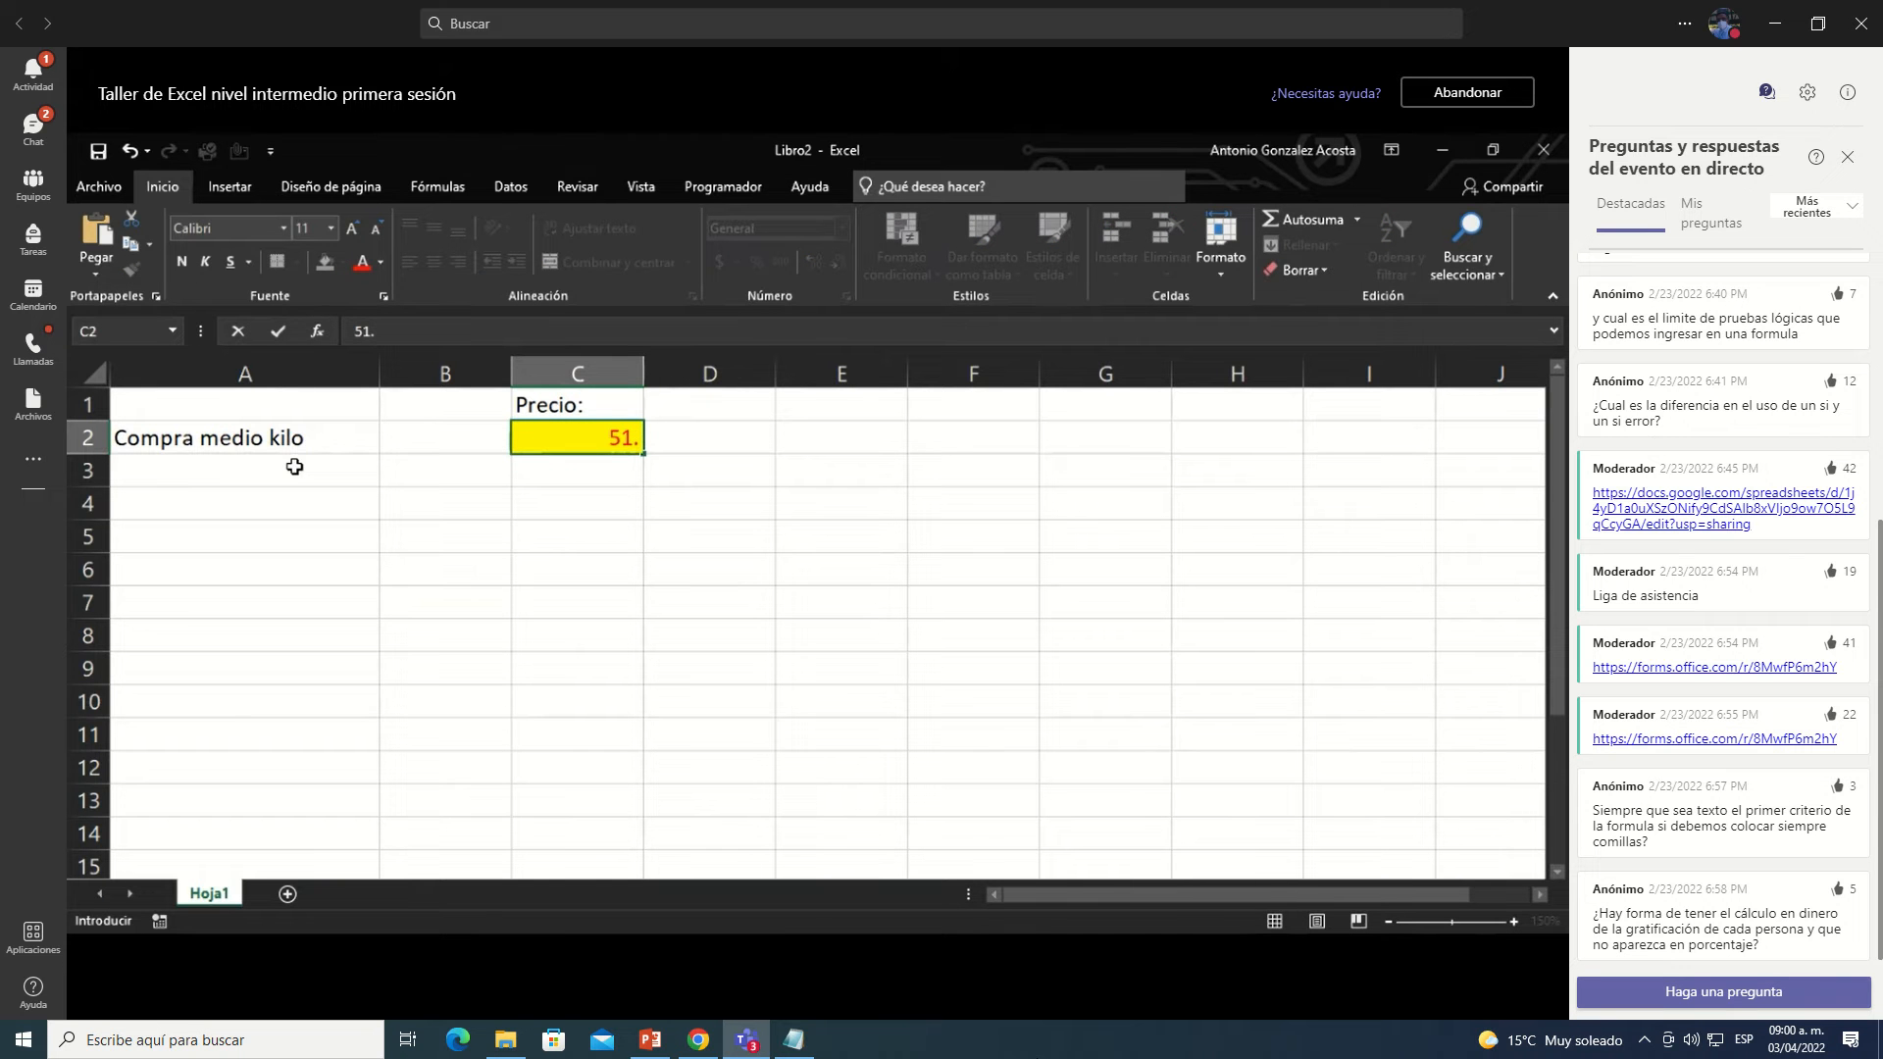
key("BackSpace")
key("BackSpace")
key("BackSpace")
type("75.63")
key("Return")
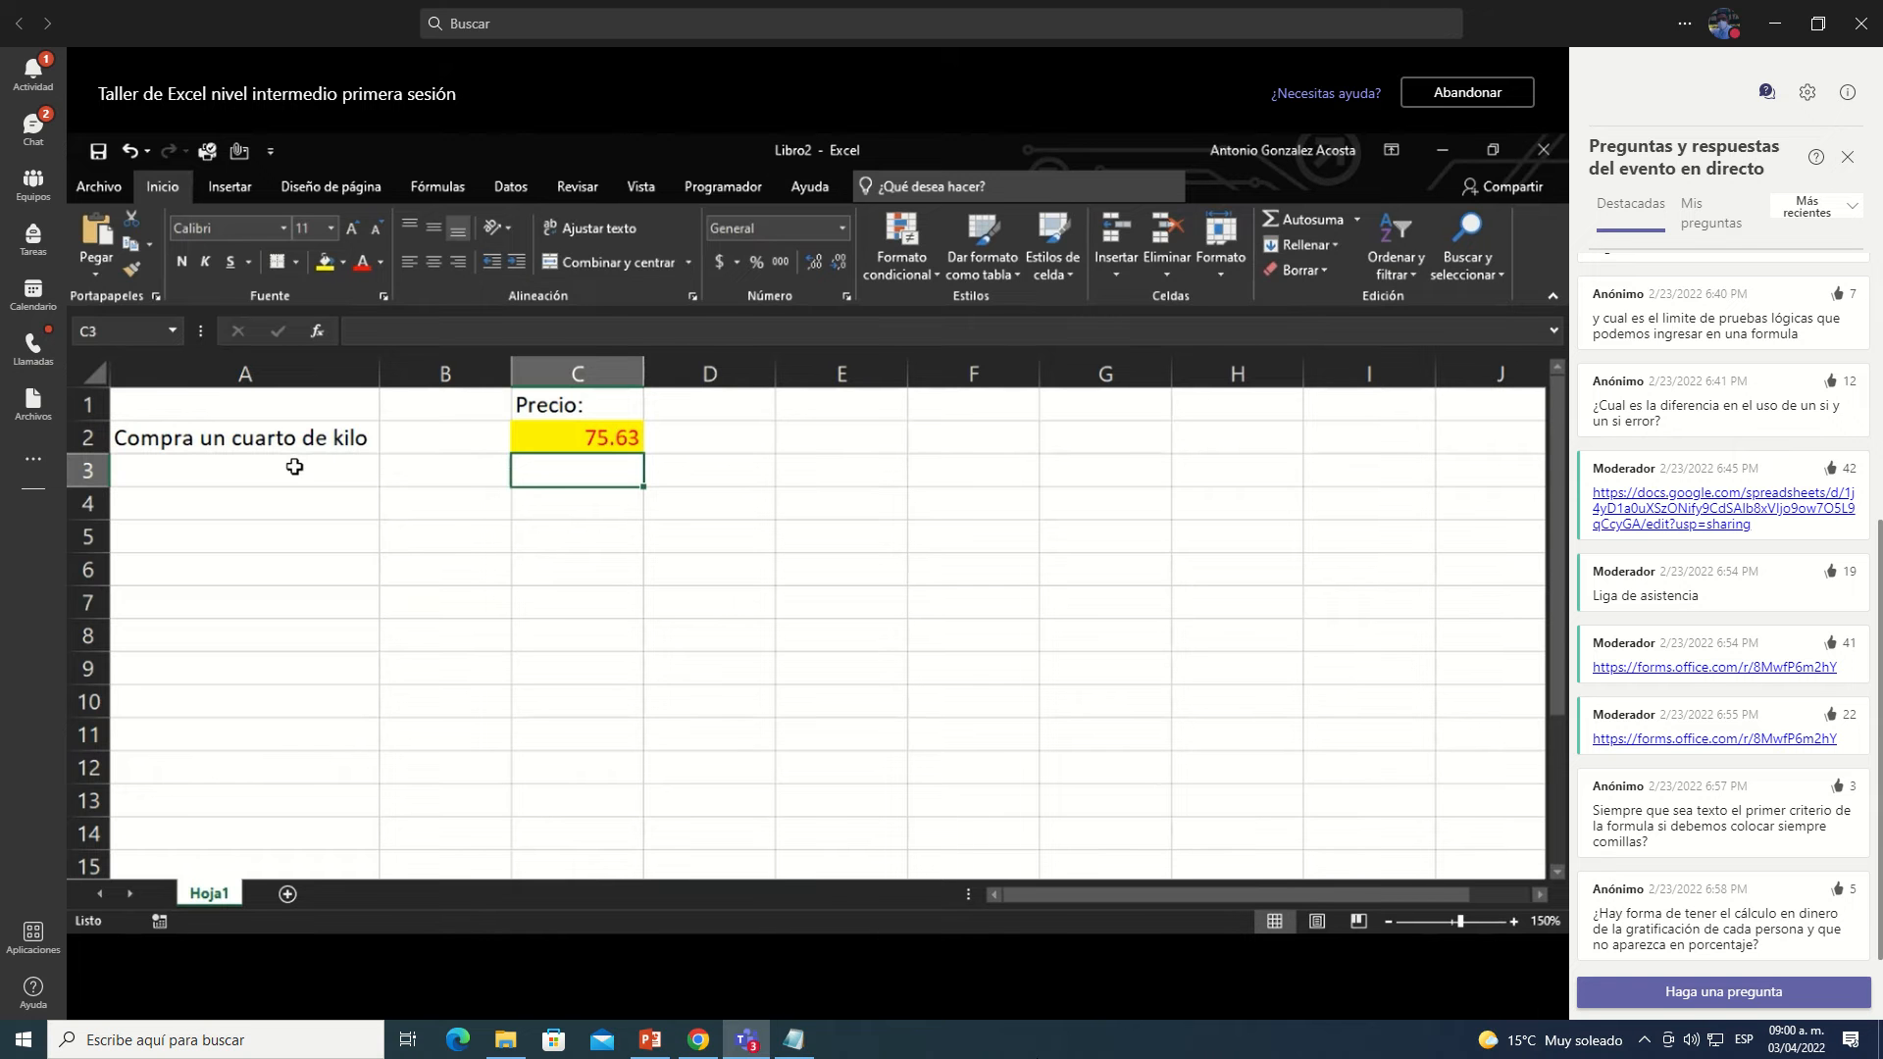
Step: Set the price in C2 to exactly 30 to test the formula's limit
key("Up")
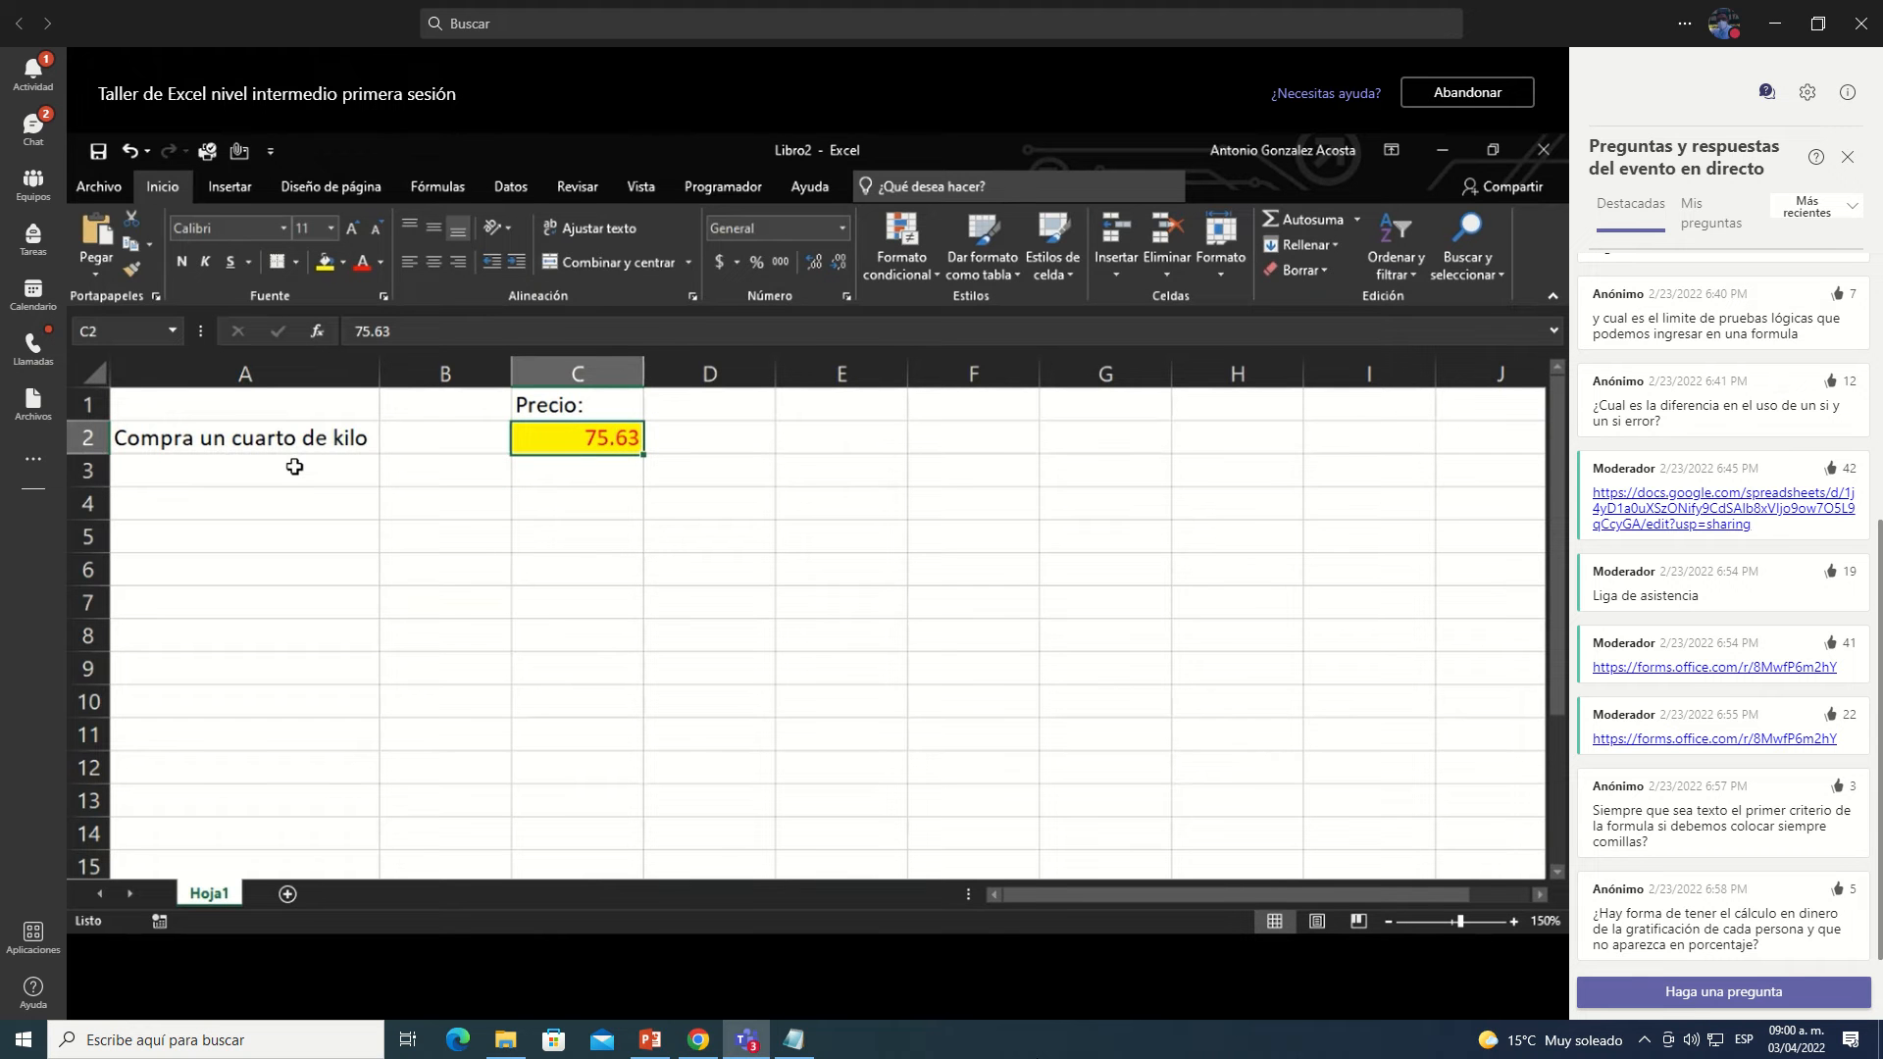
type("30")
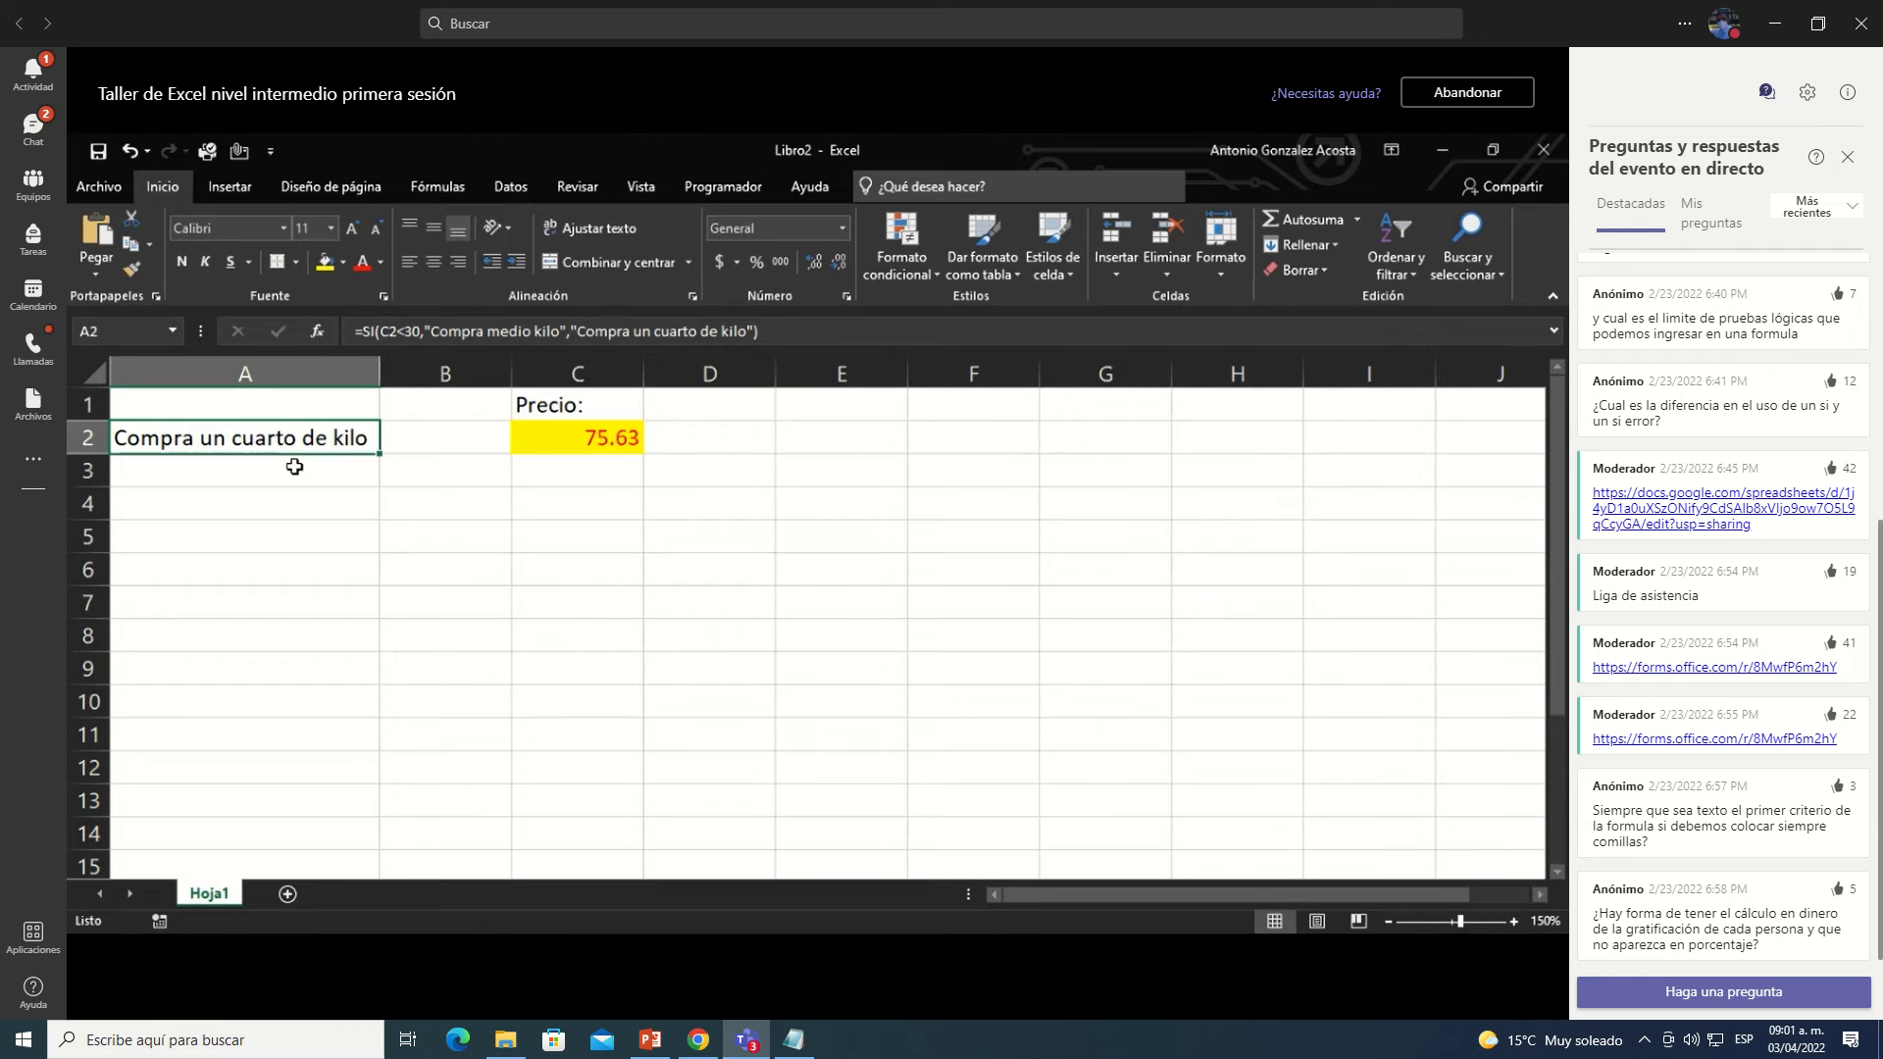
key("Right")
key("Right")
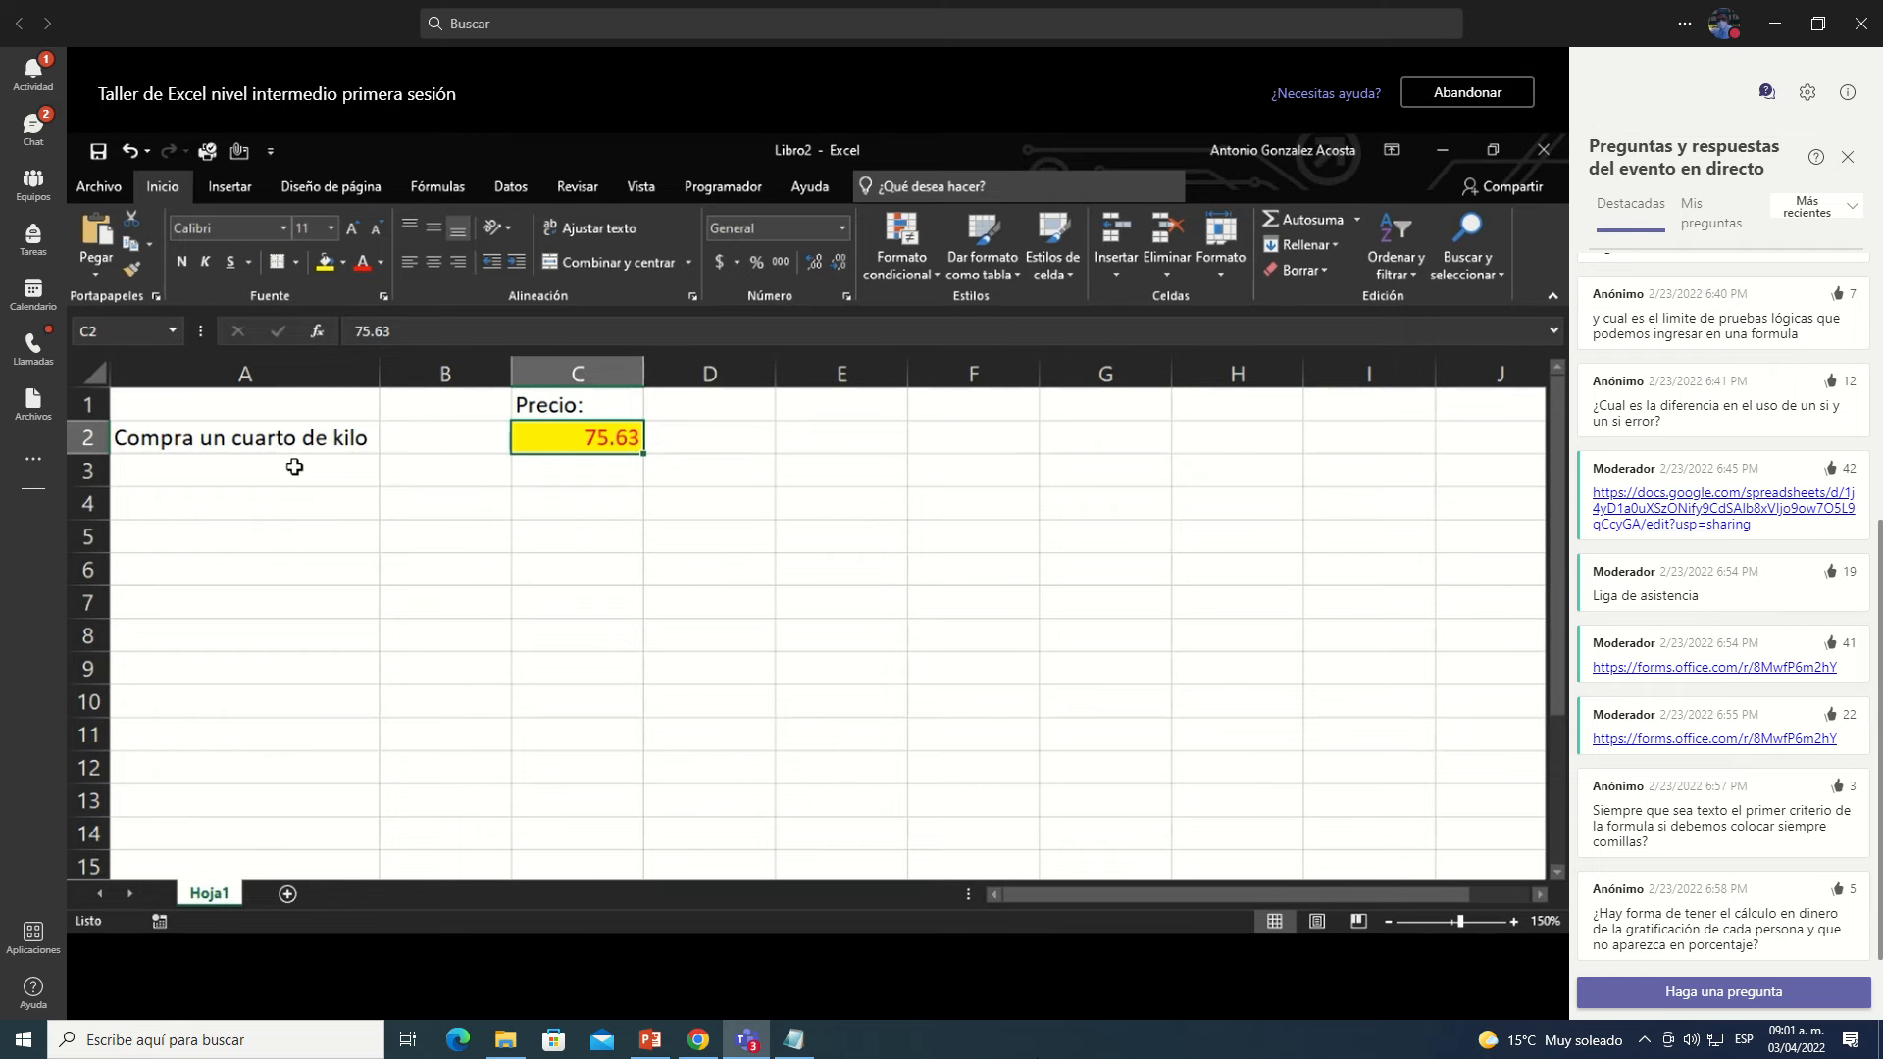
type("30")
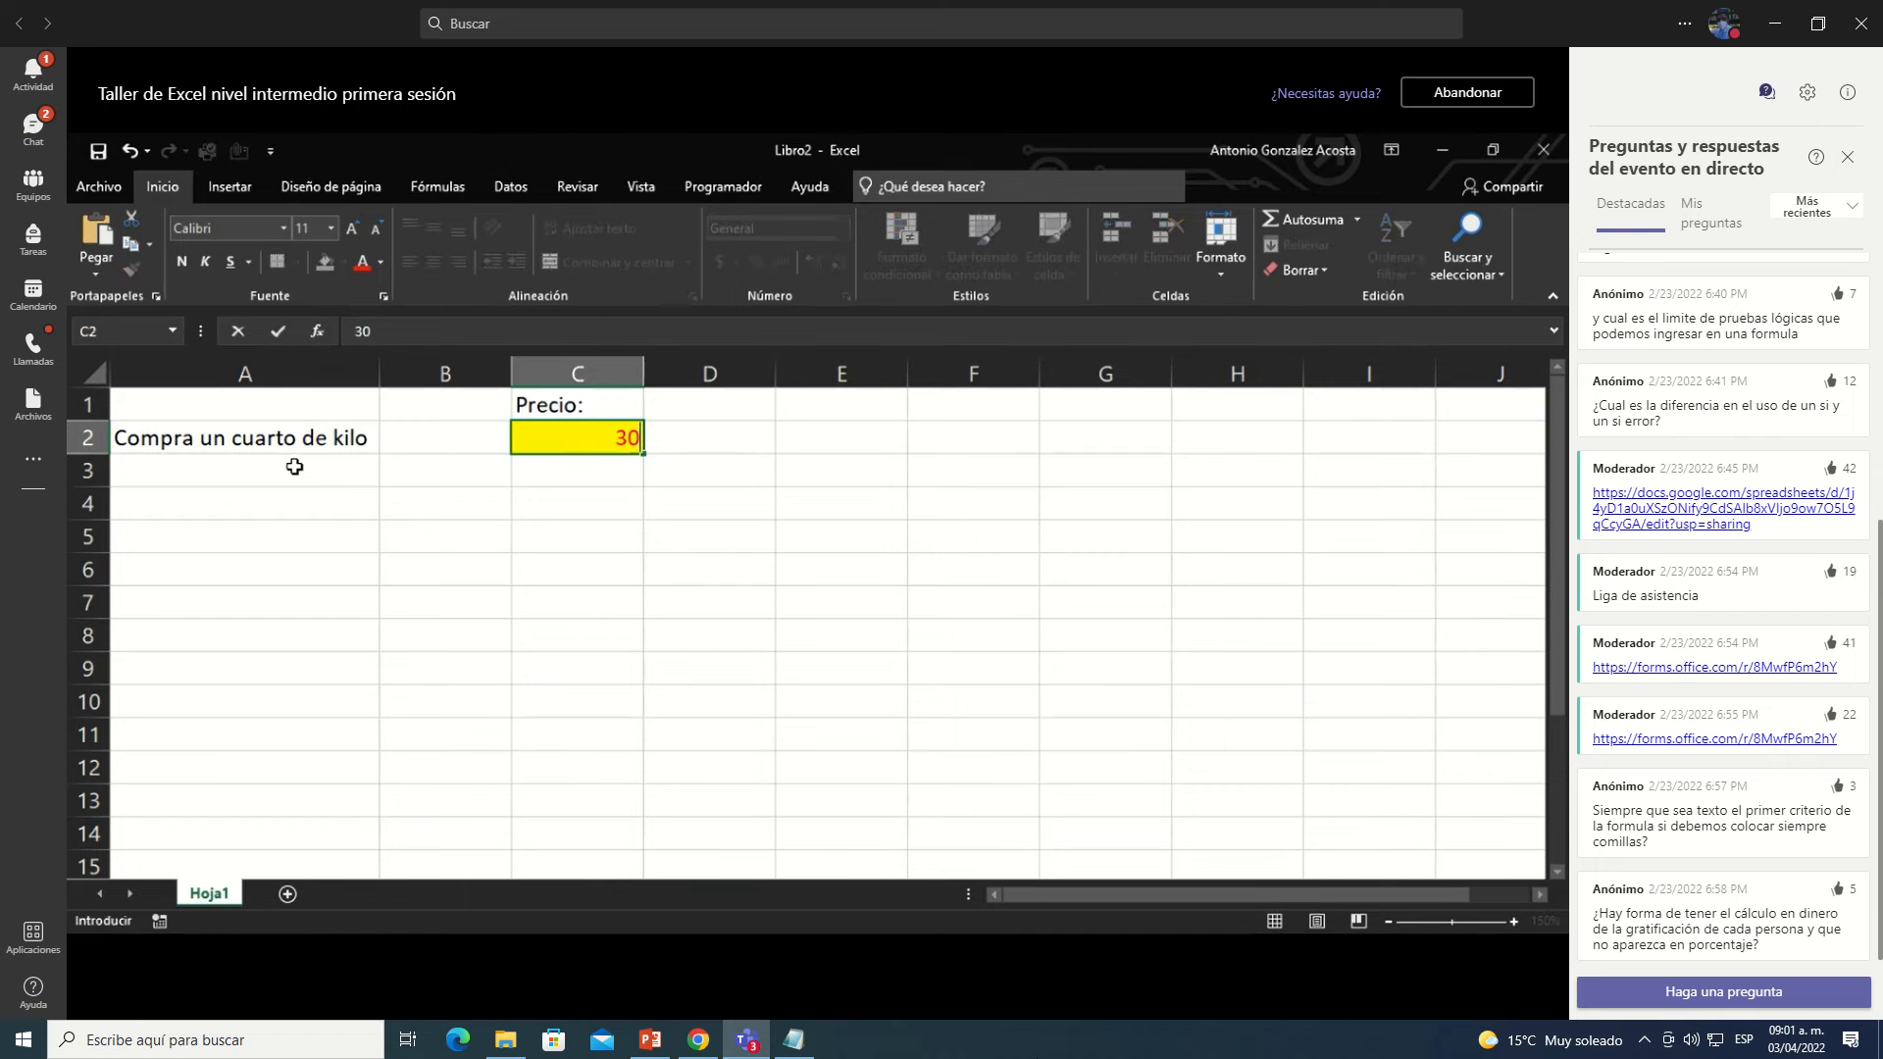
key("Return")
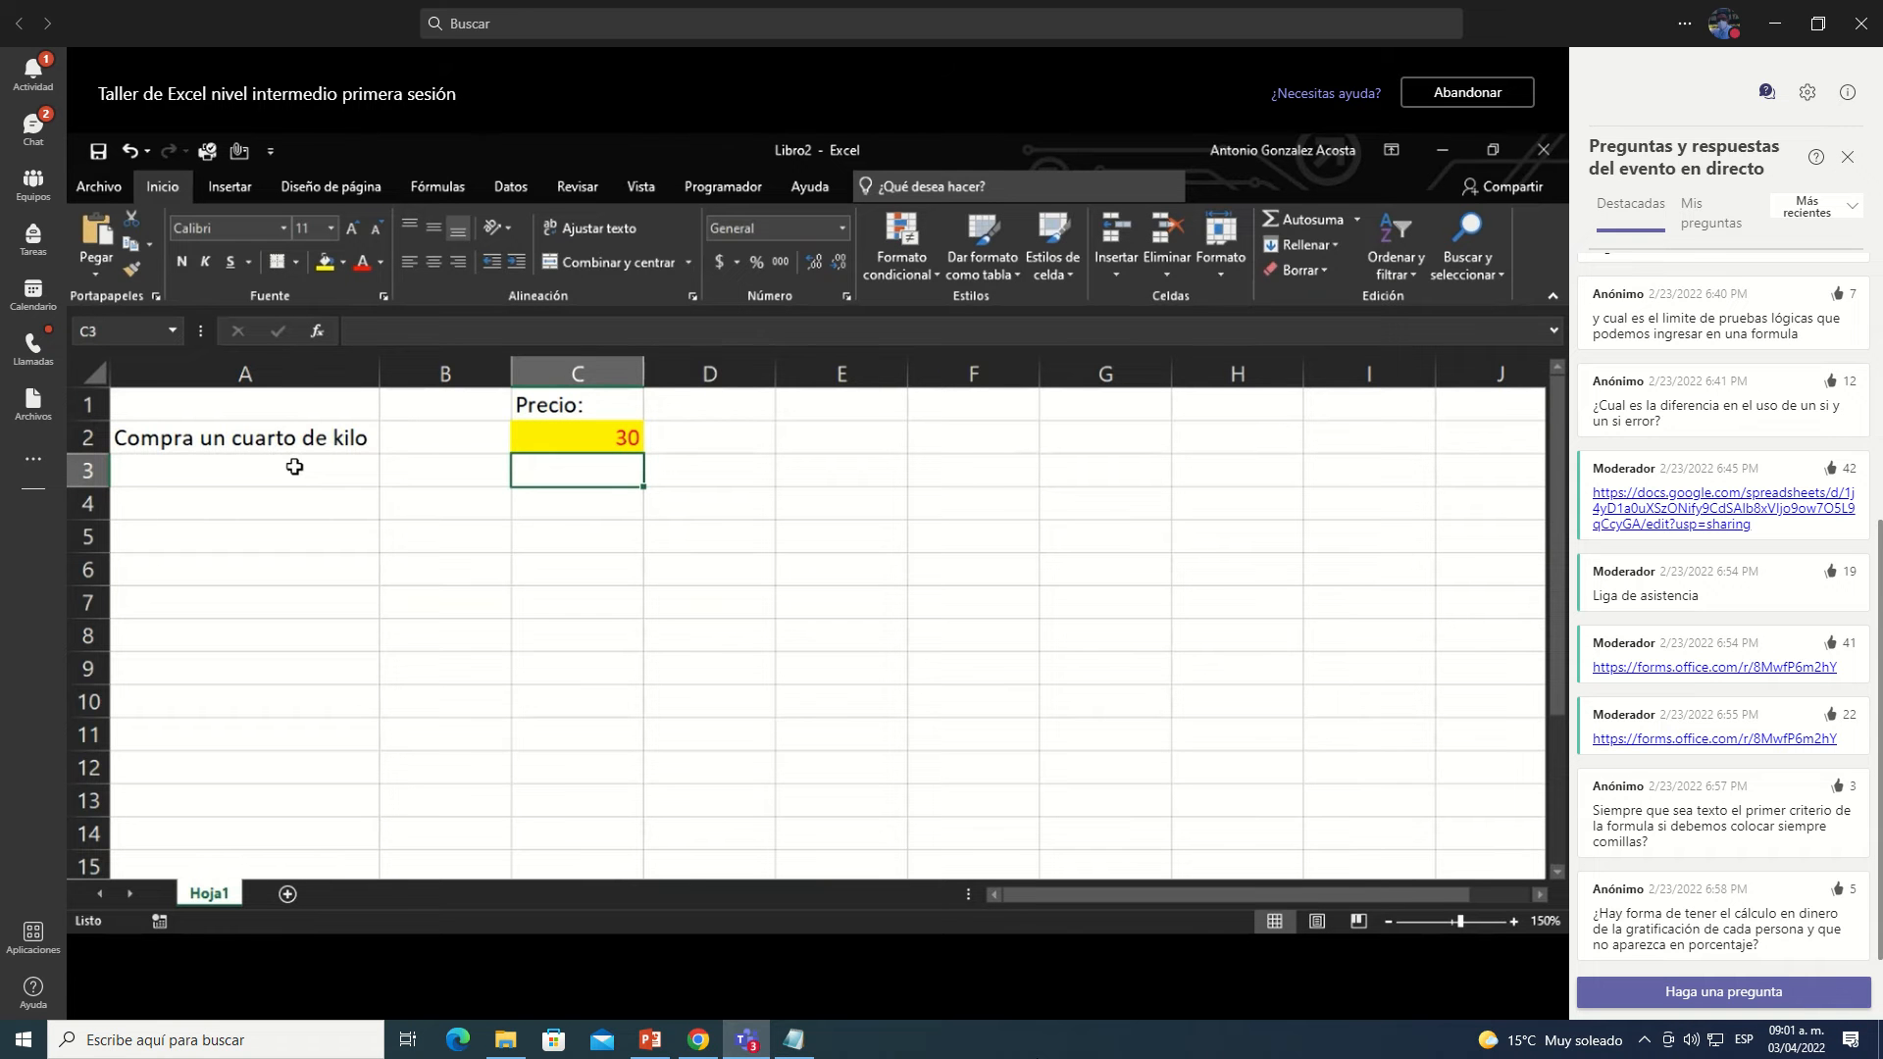
Step: Examine the C2<30 condition within the SI formula in A2, leaving the formula as it is
left_click(294, 467)
key("Up")
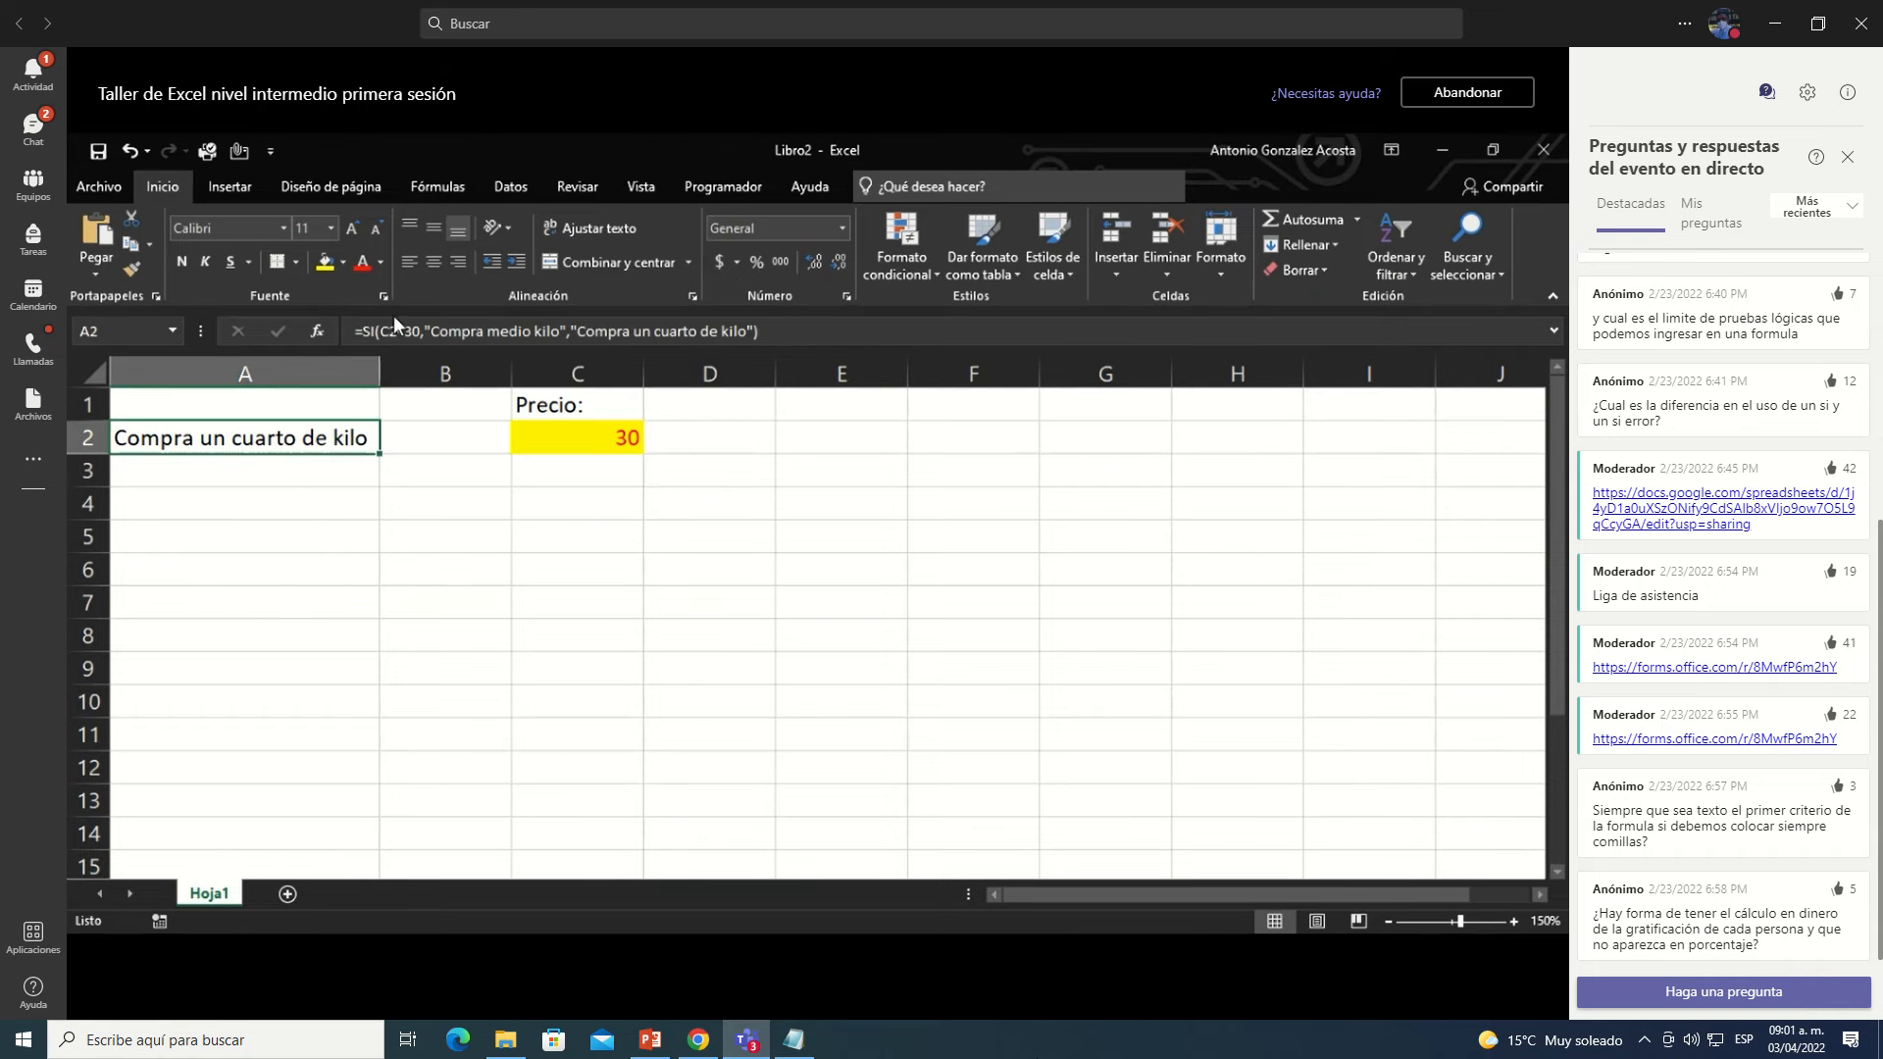
key("F2")
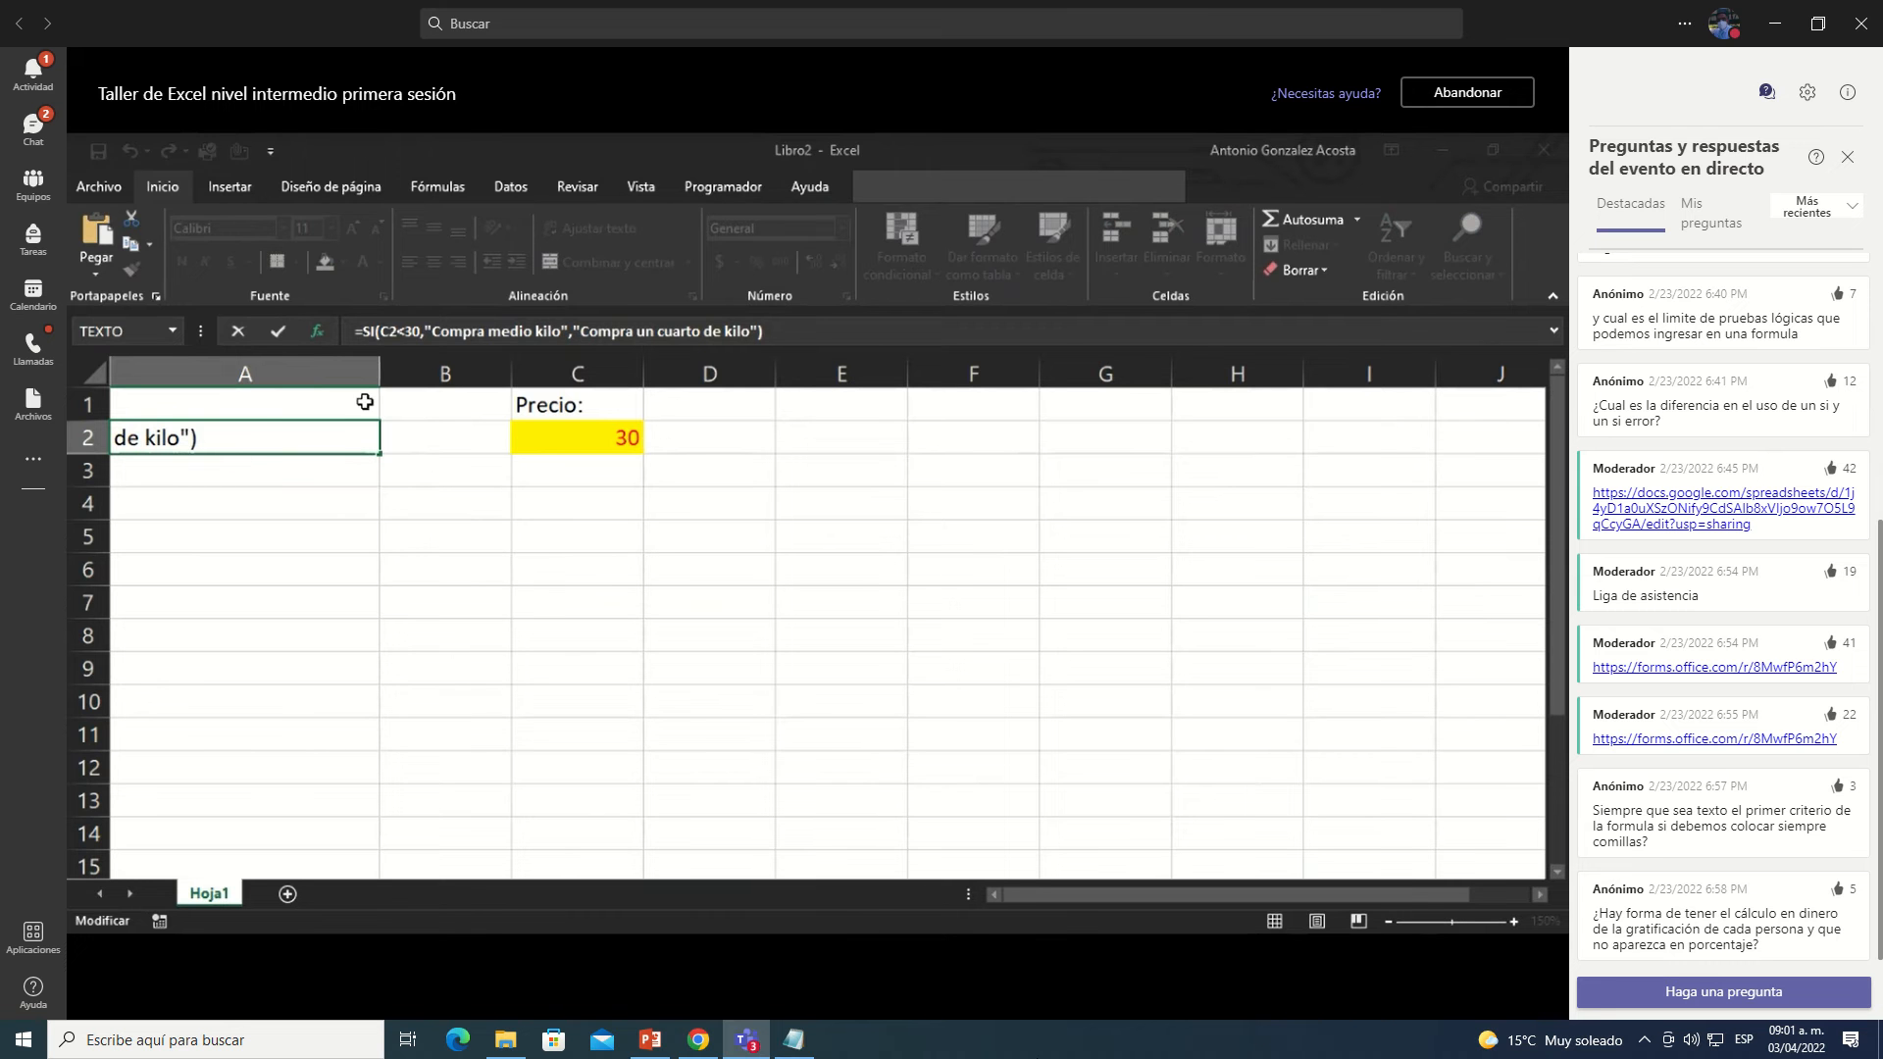
left_click(413, 373)
double_click(275, 438)
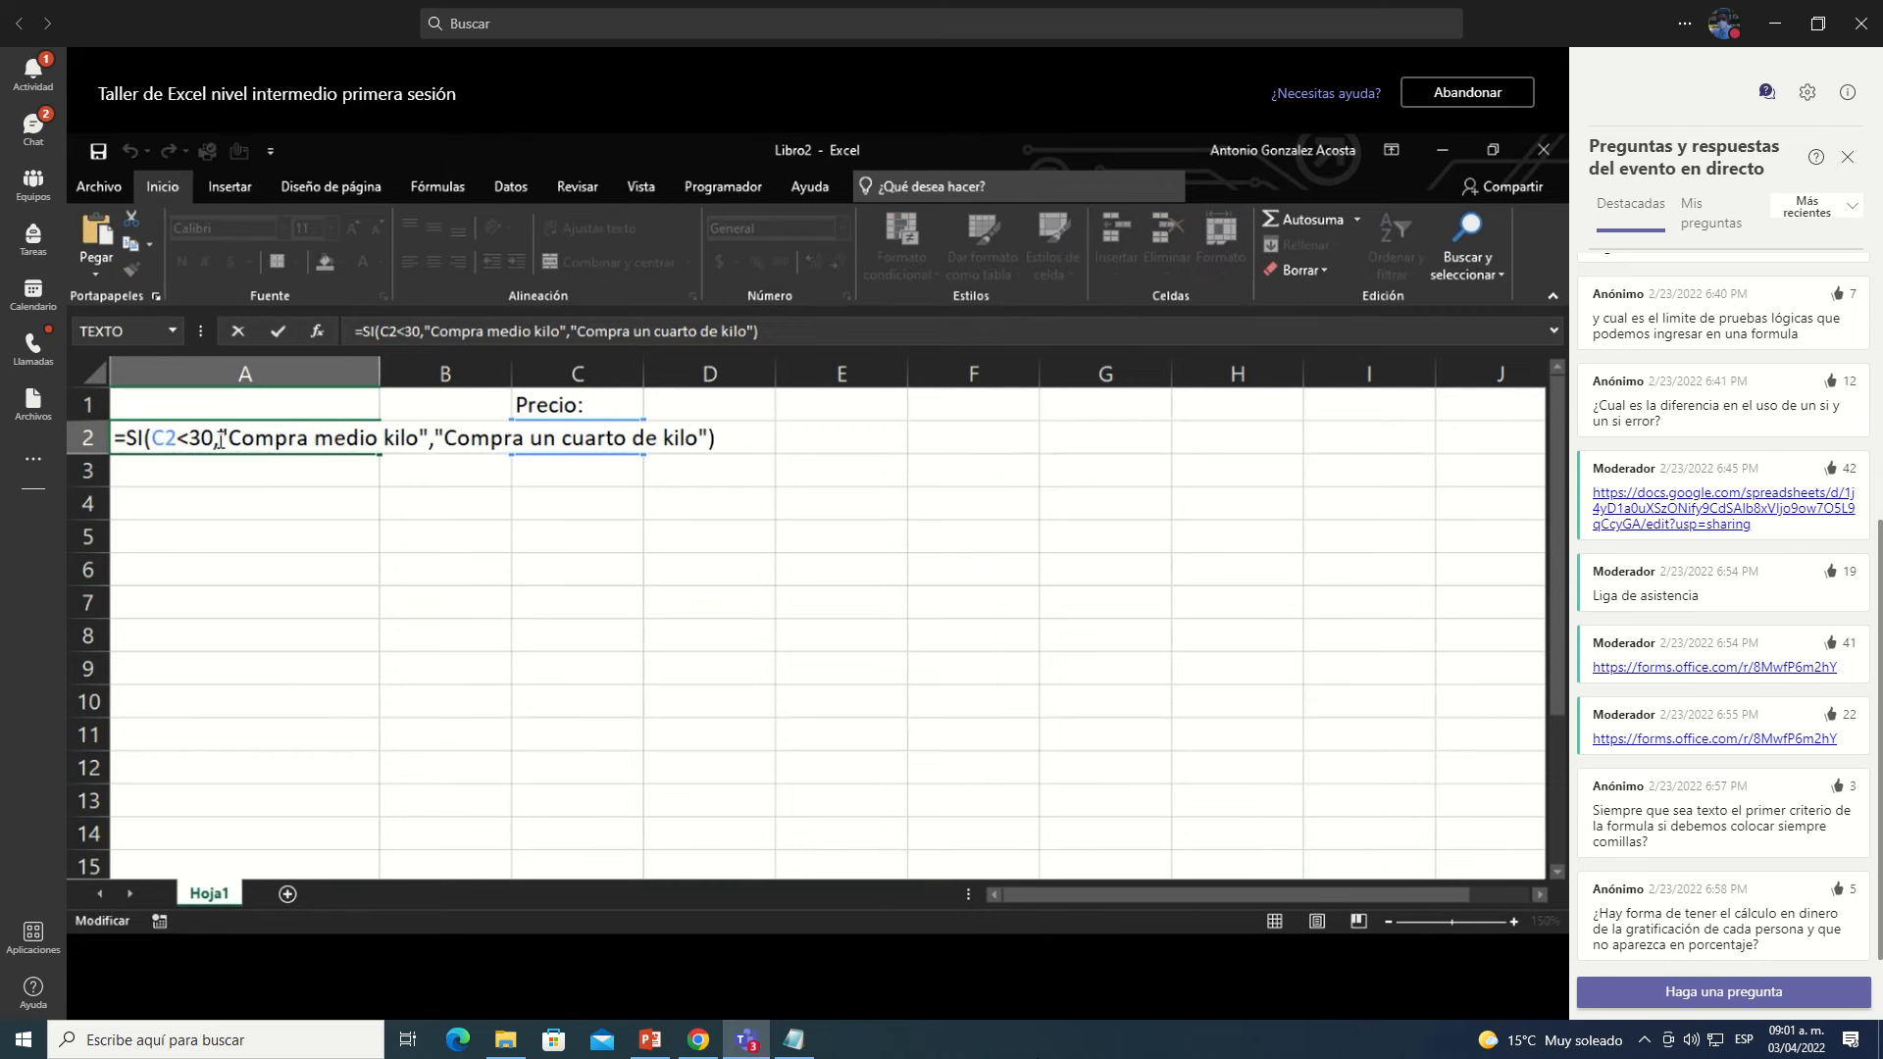
left_click_drag(154, 438, 214, 438)
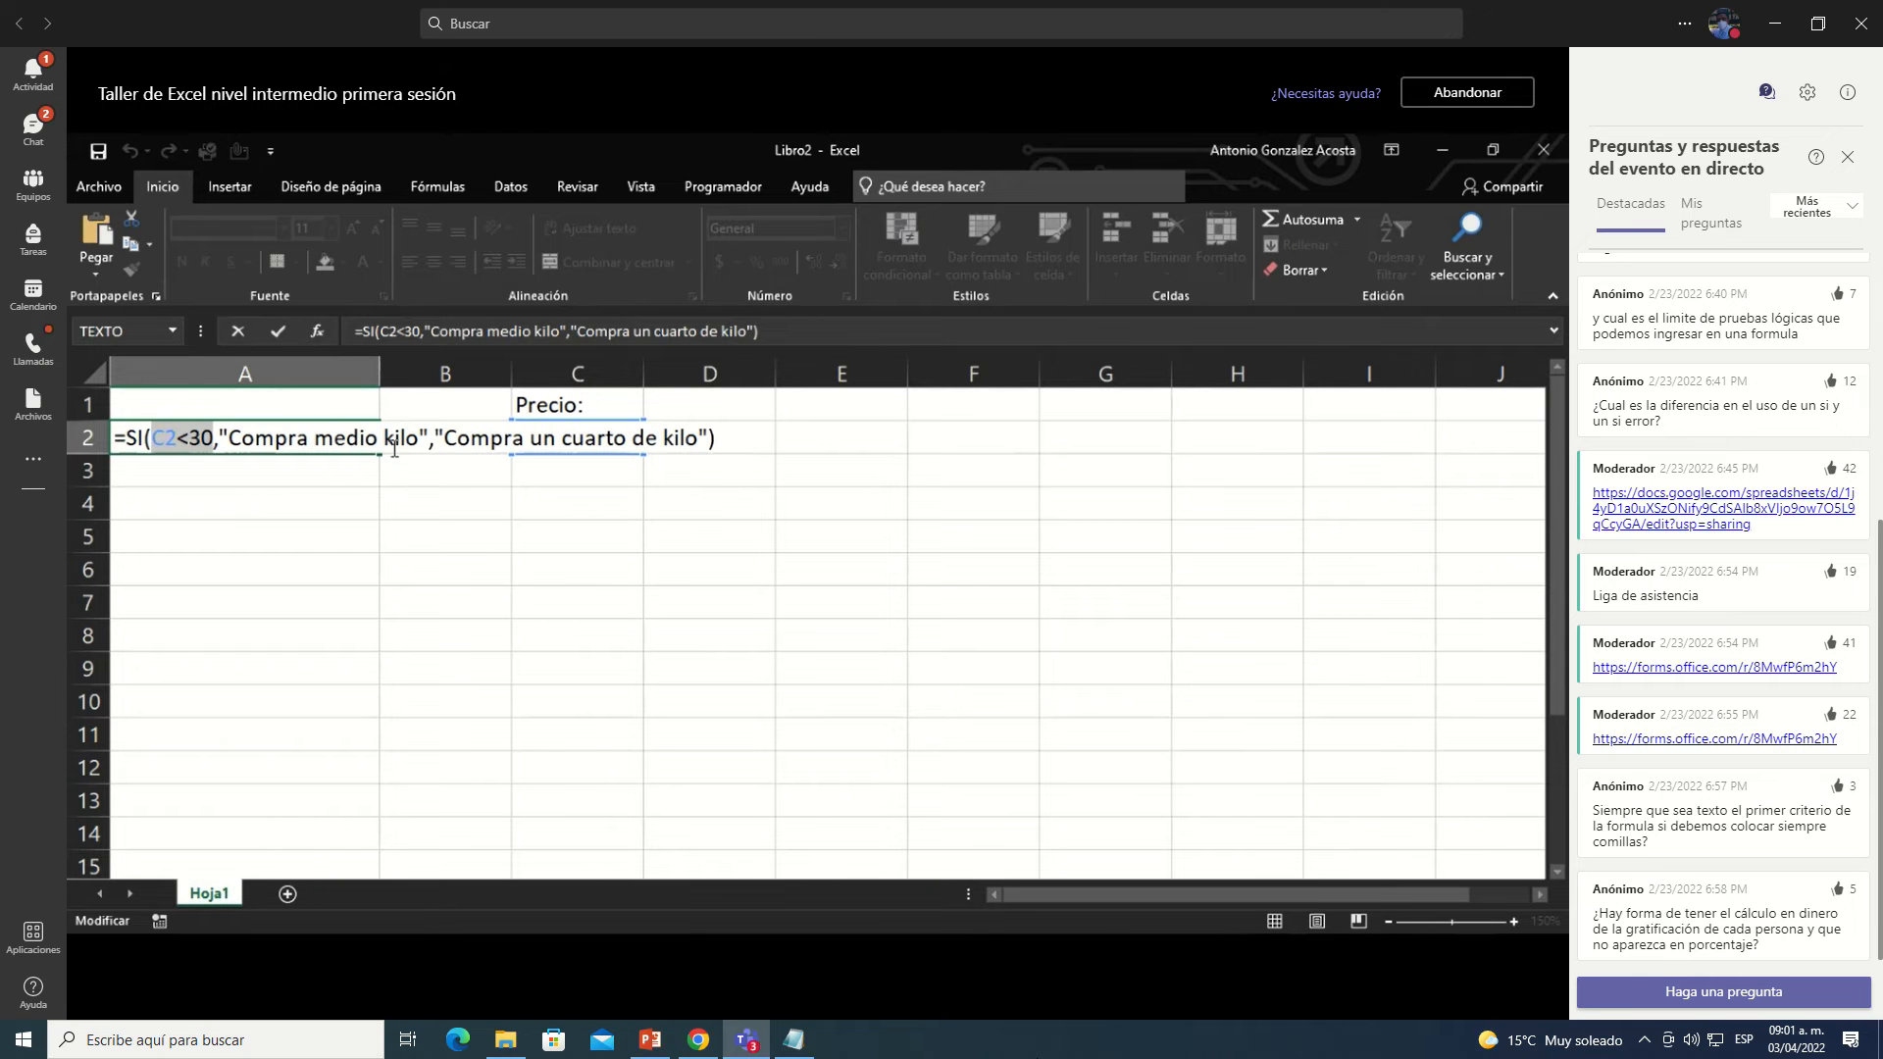
key("ctrl+Return")
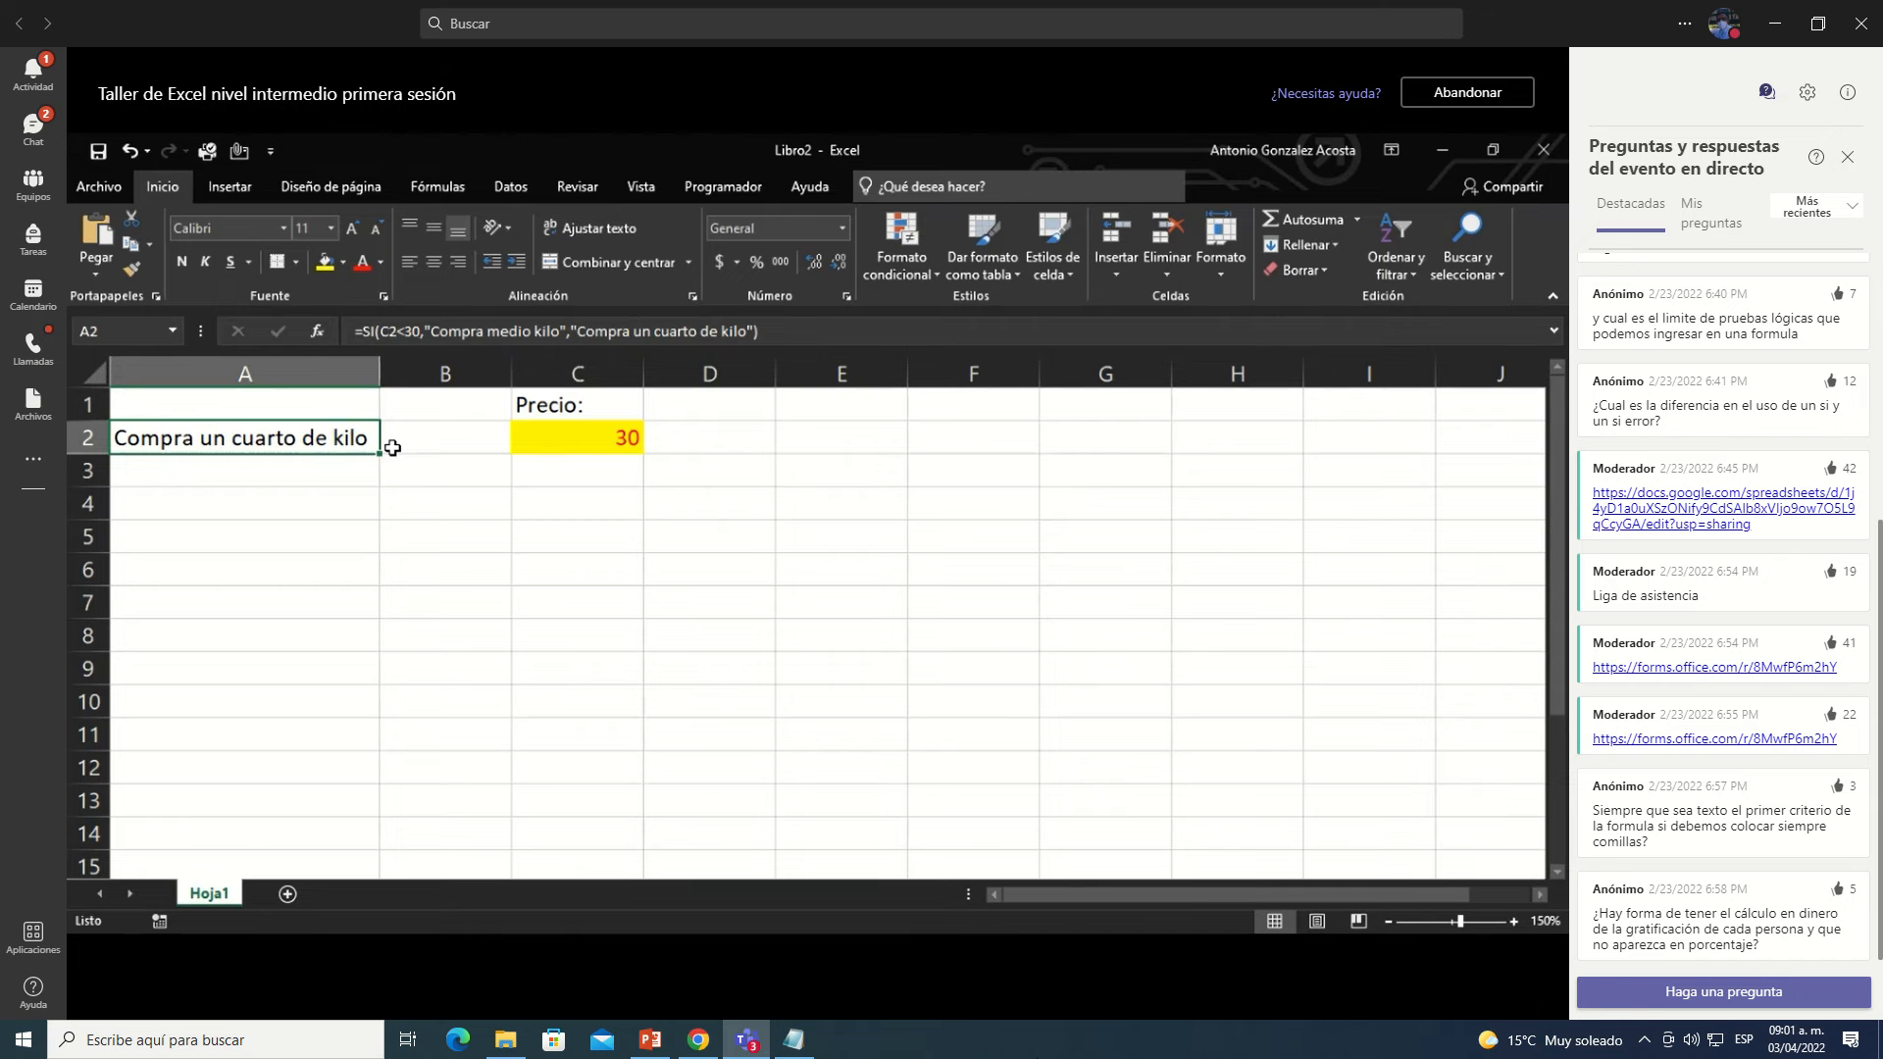
Step: Change the logical test of the SI formula in A2 to C2<=30
key("F2")
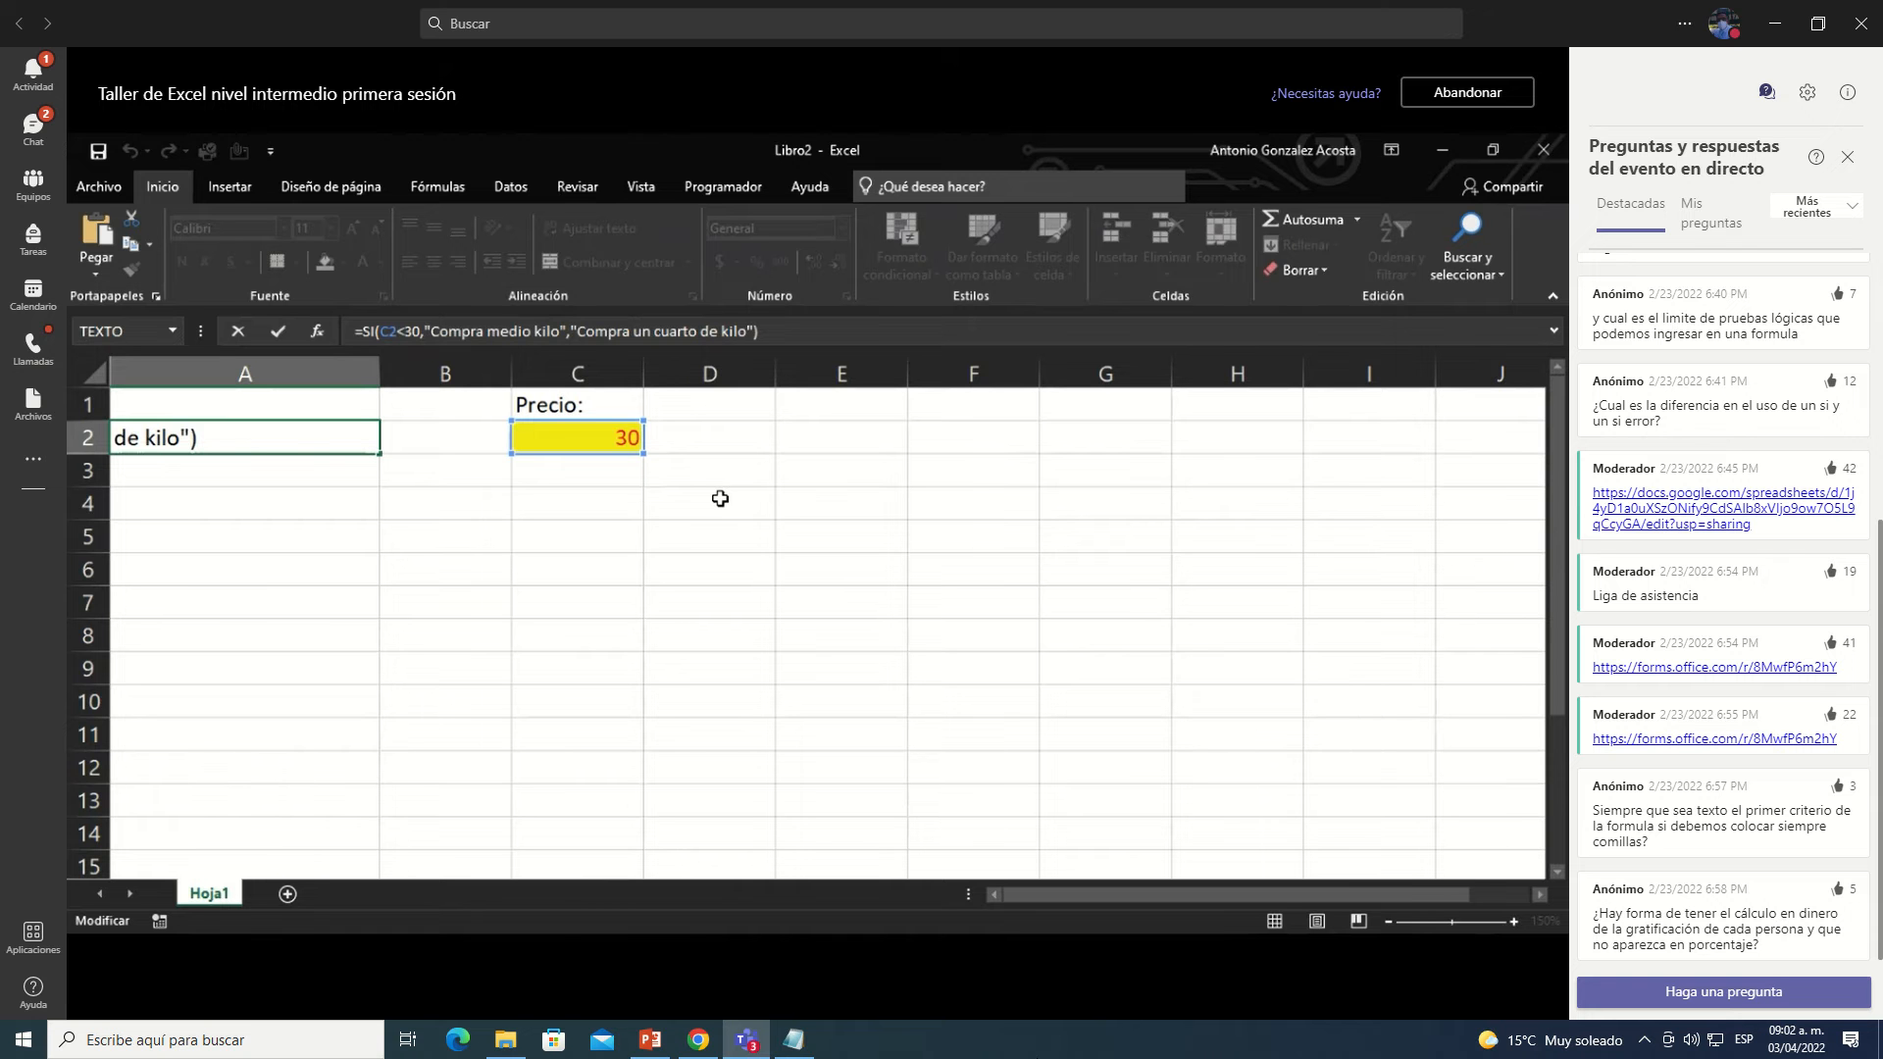
type("=")
left_click(325, 336)
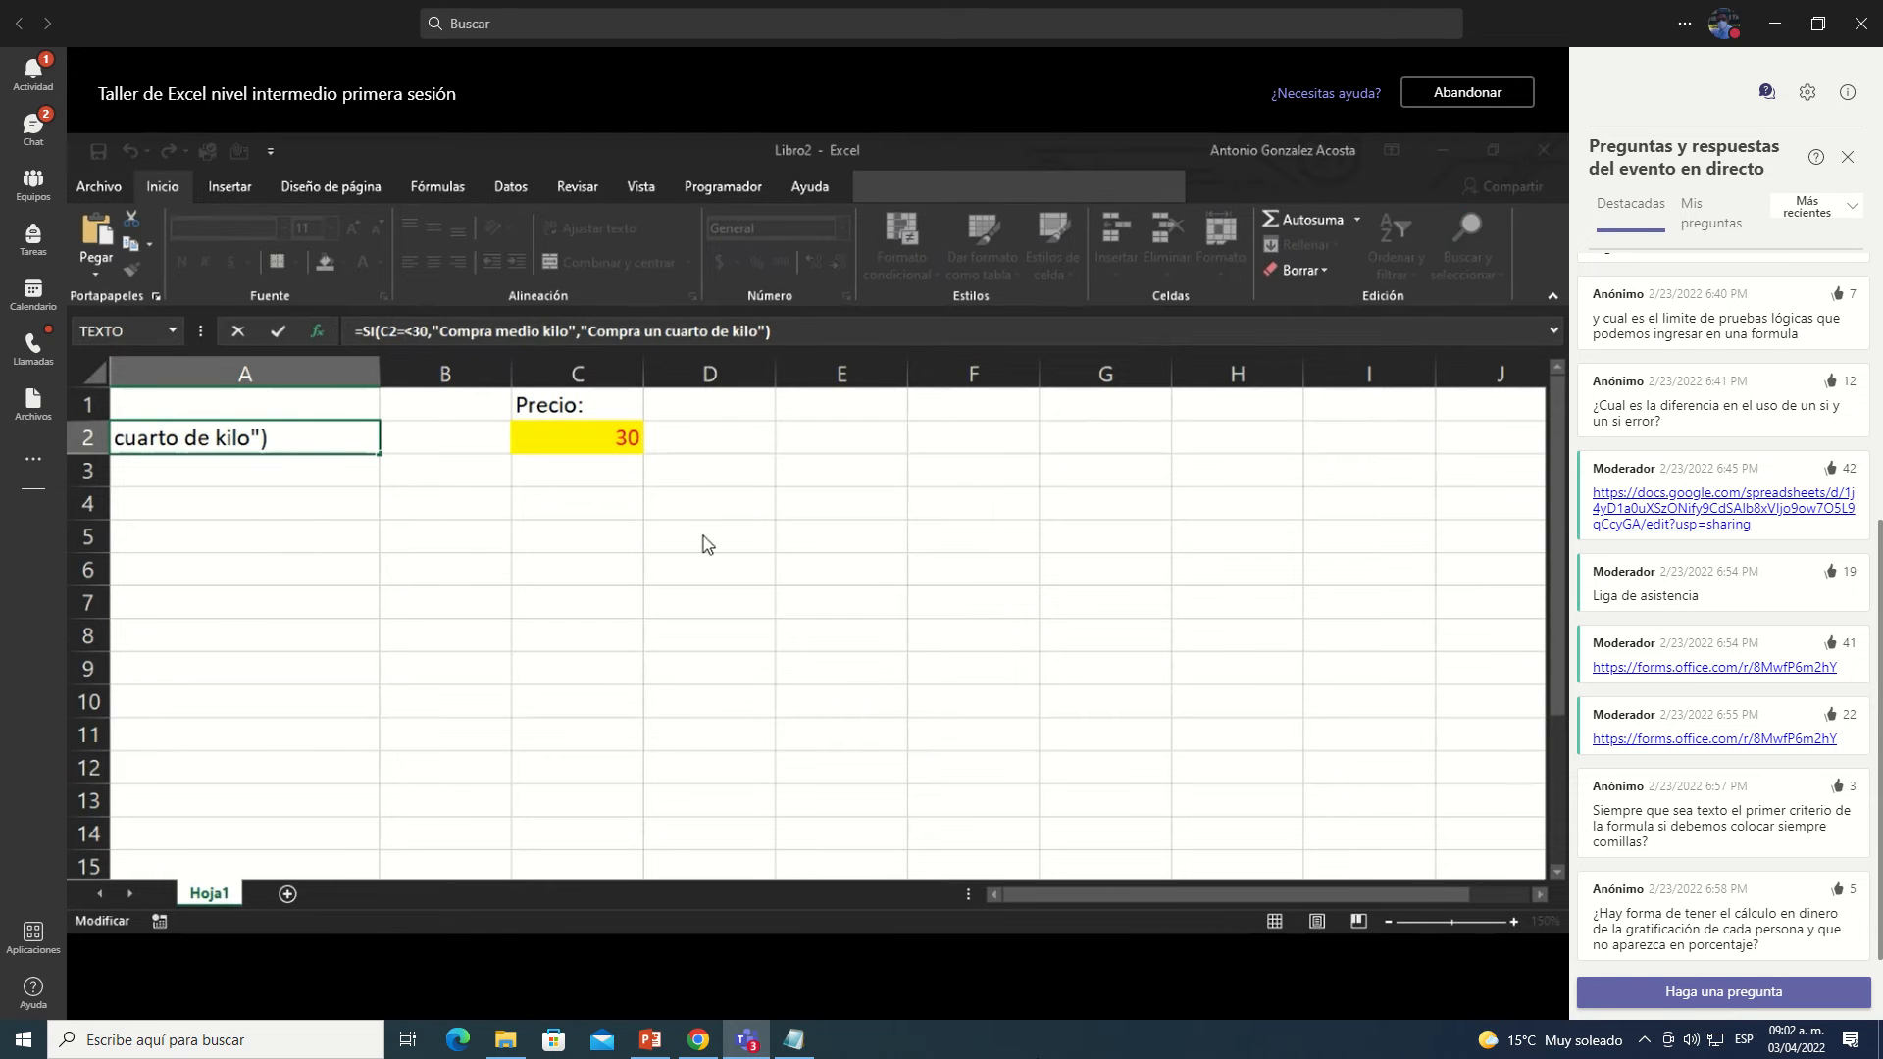
key("BackSpace")
key("Right")
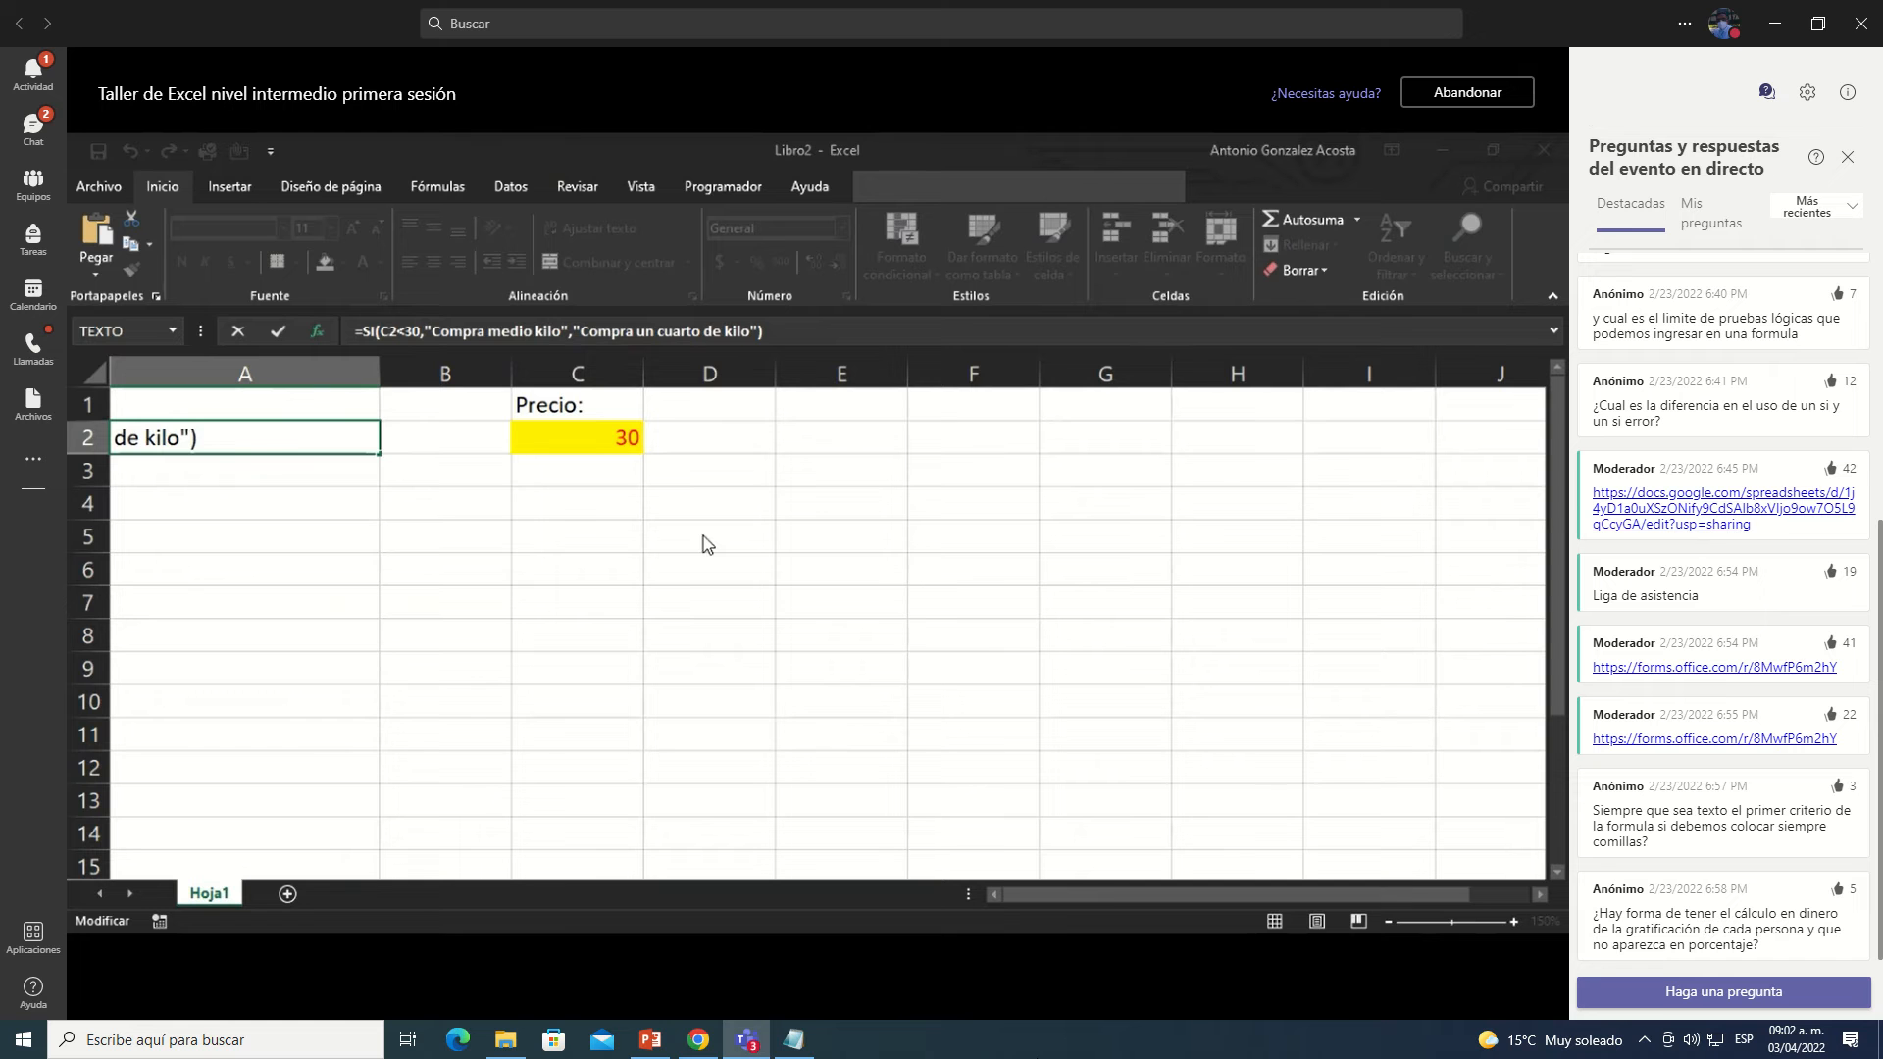
type("=")
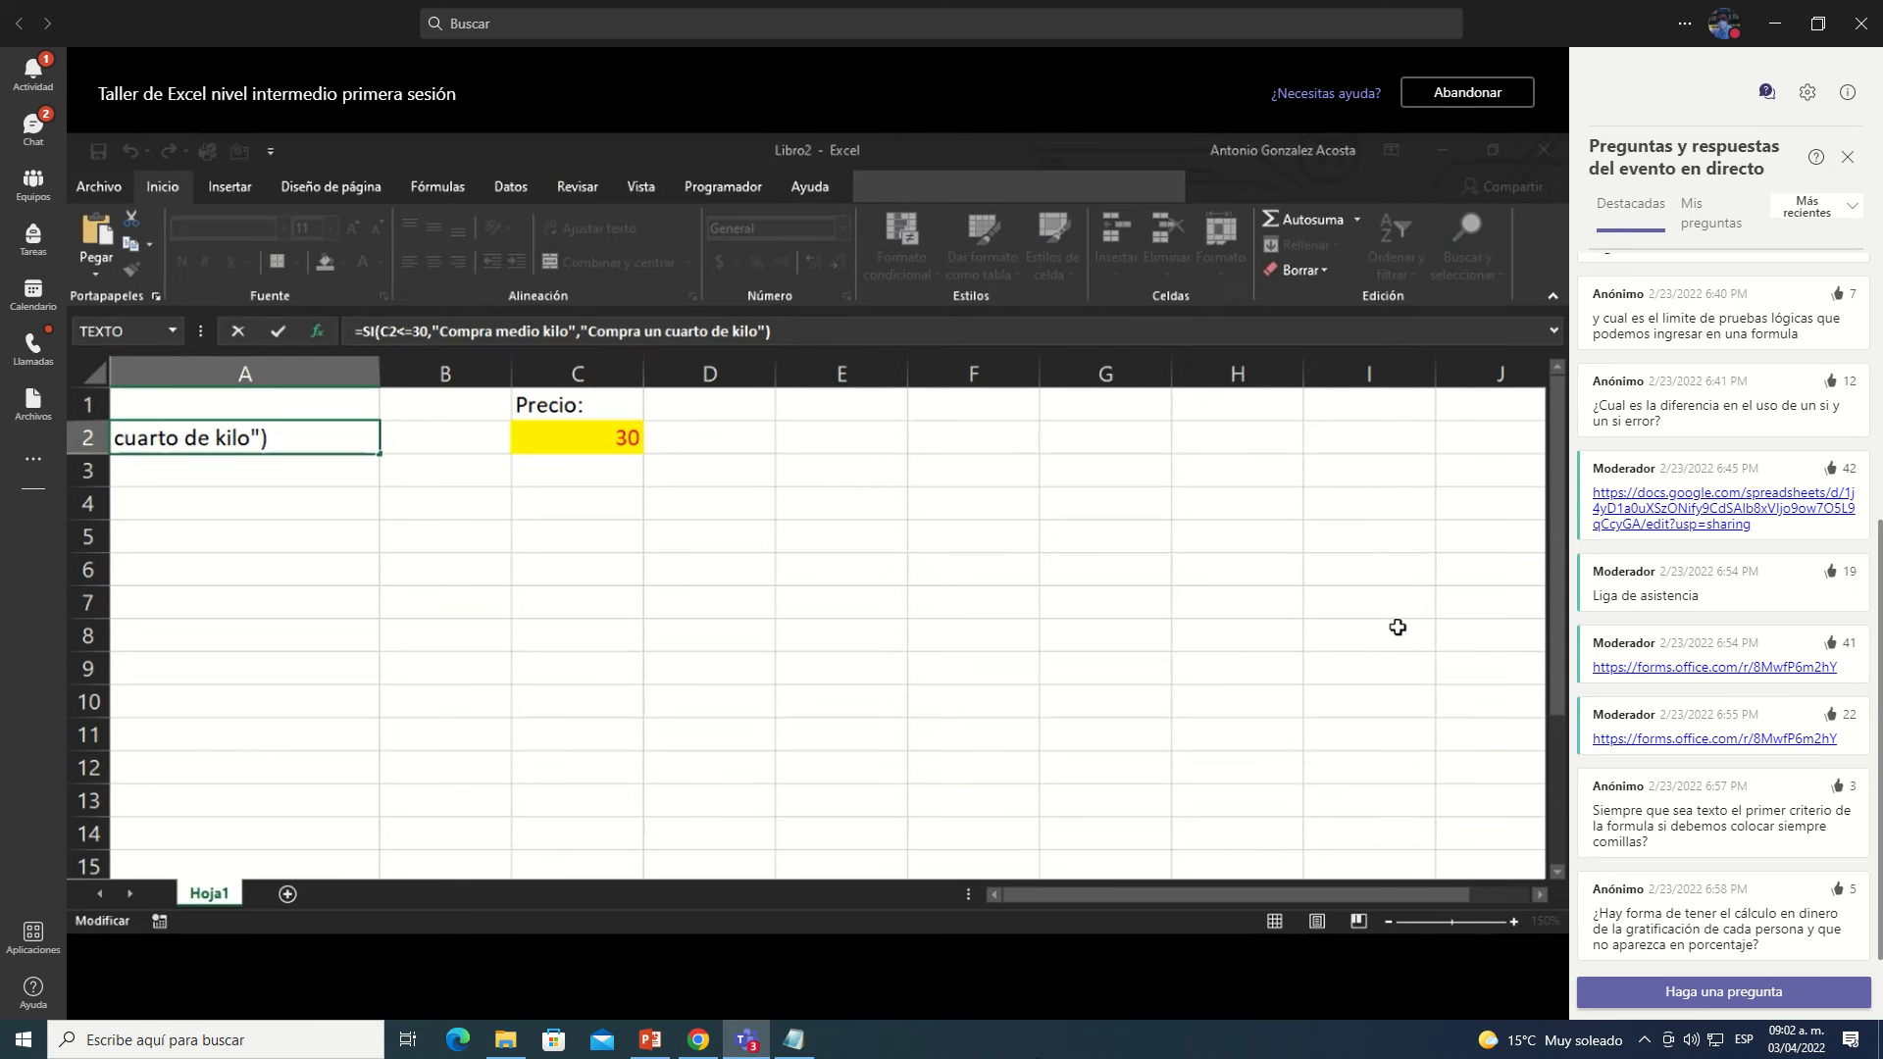
key("ctrl+Return")
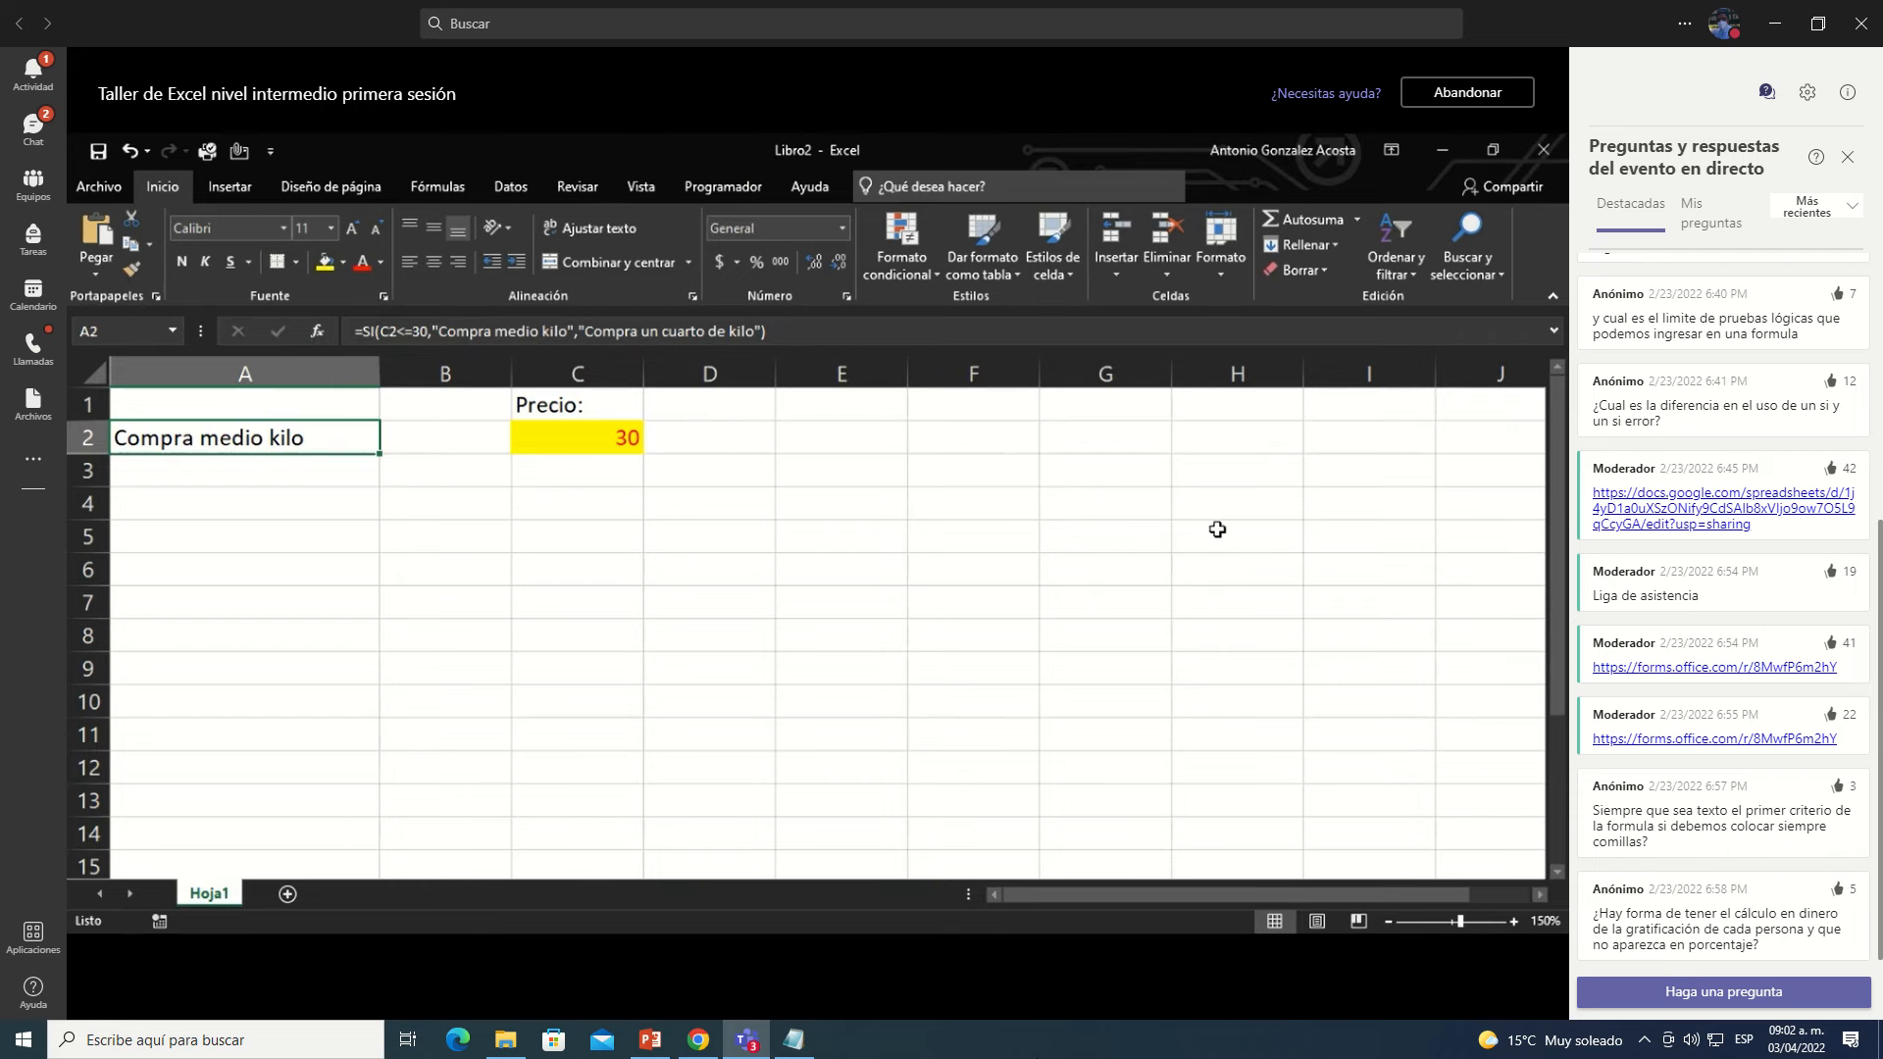
Step: Change the logical test of the SI formula in A2 to C2<30 to compare the outcome at the limit price
left_click(417, 331)
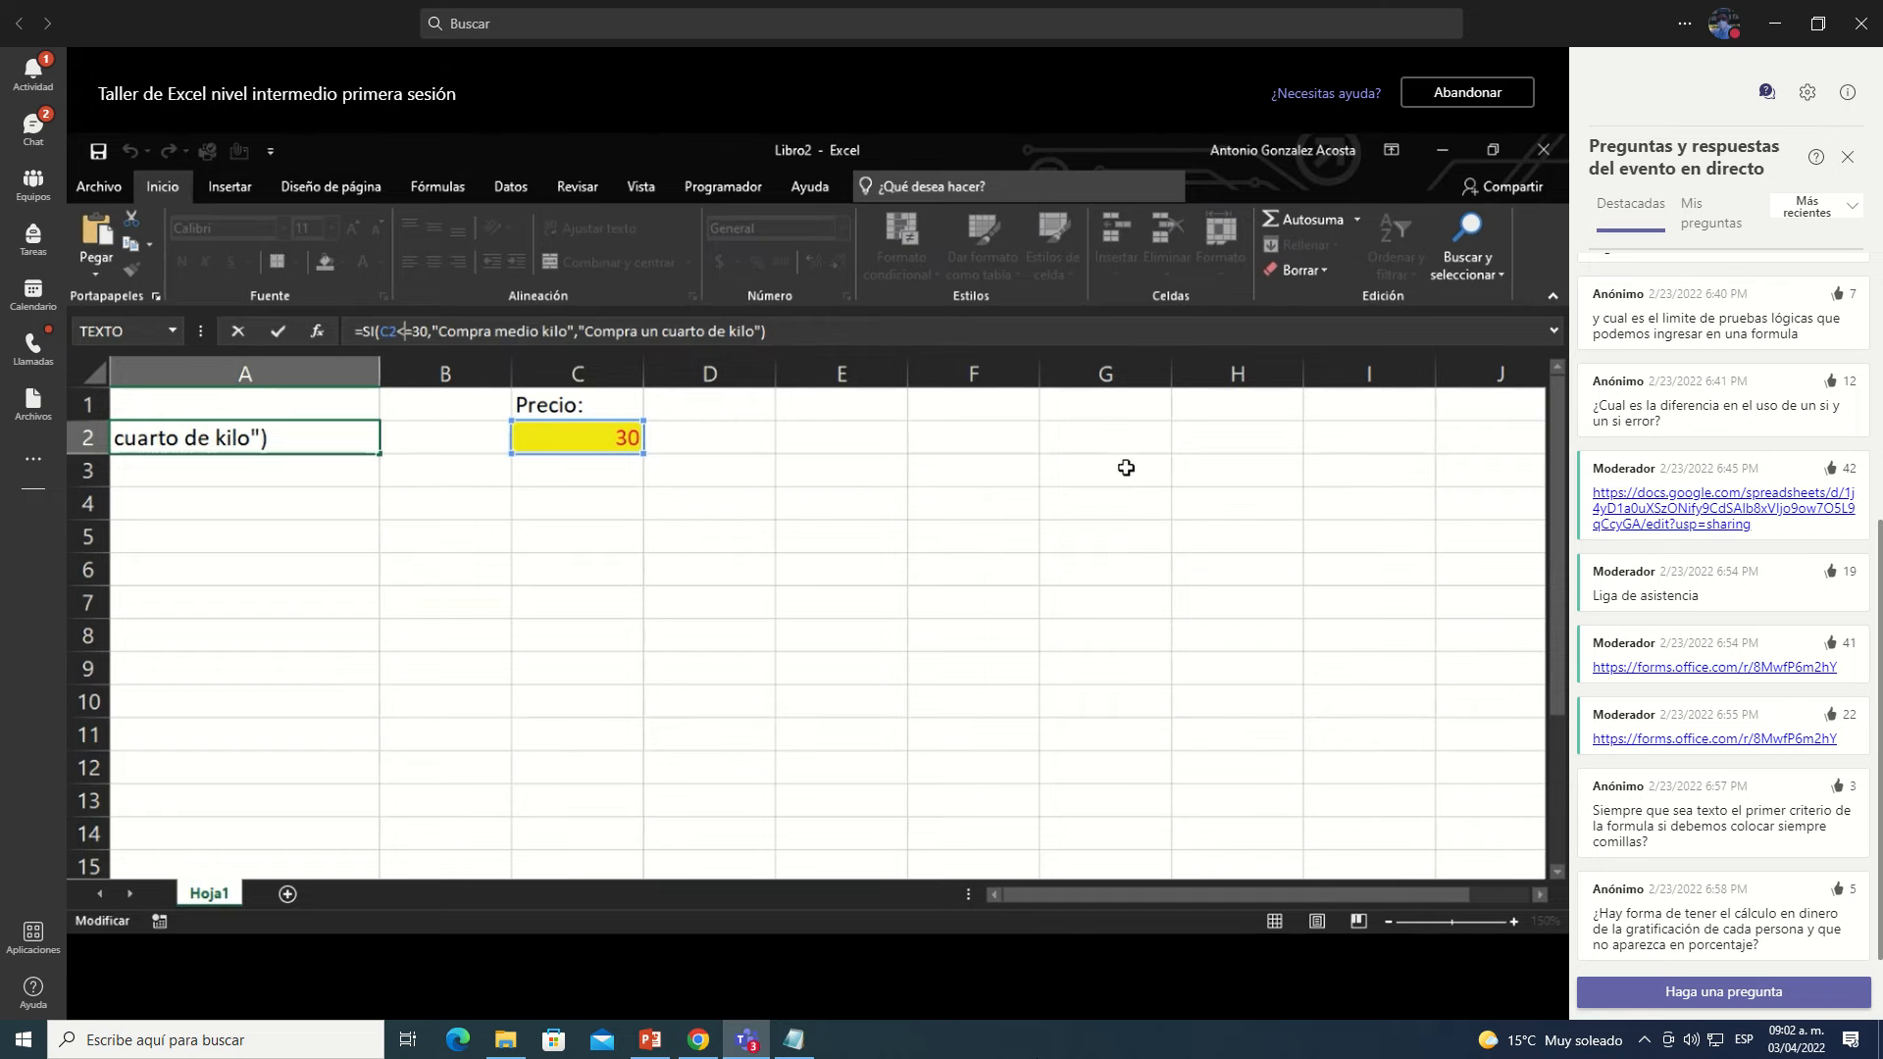
key("Escape")
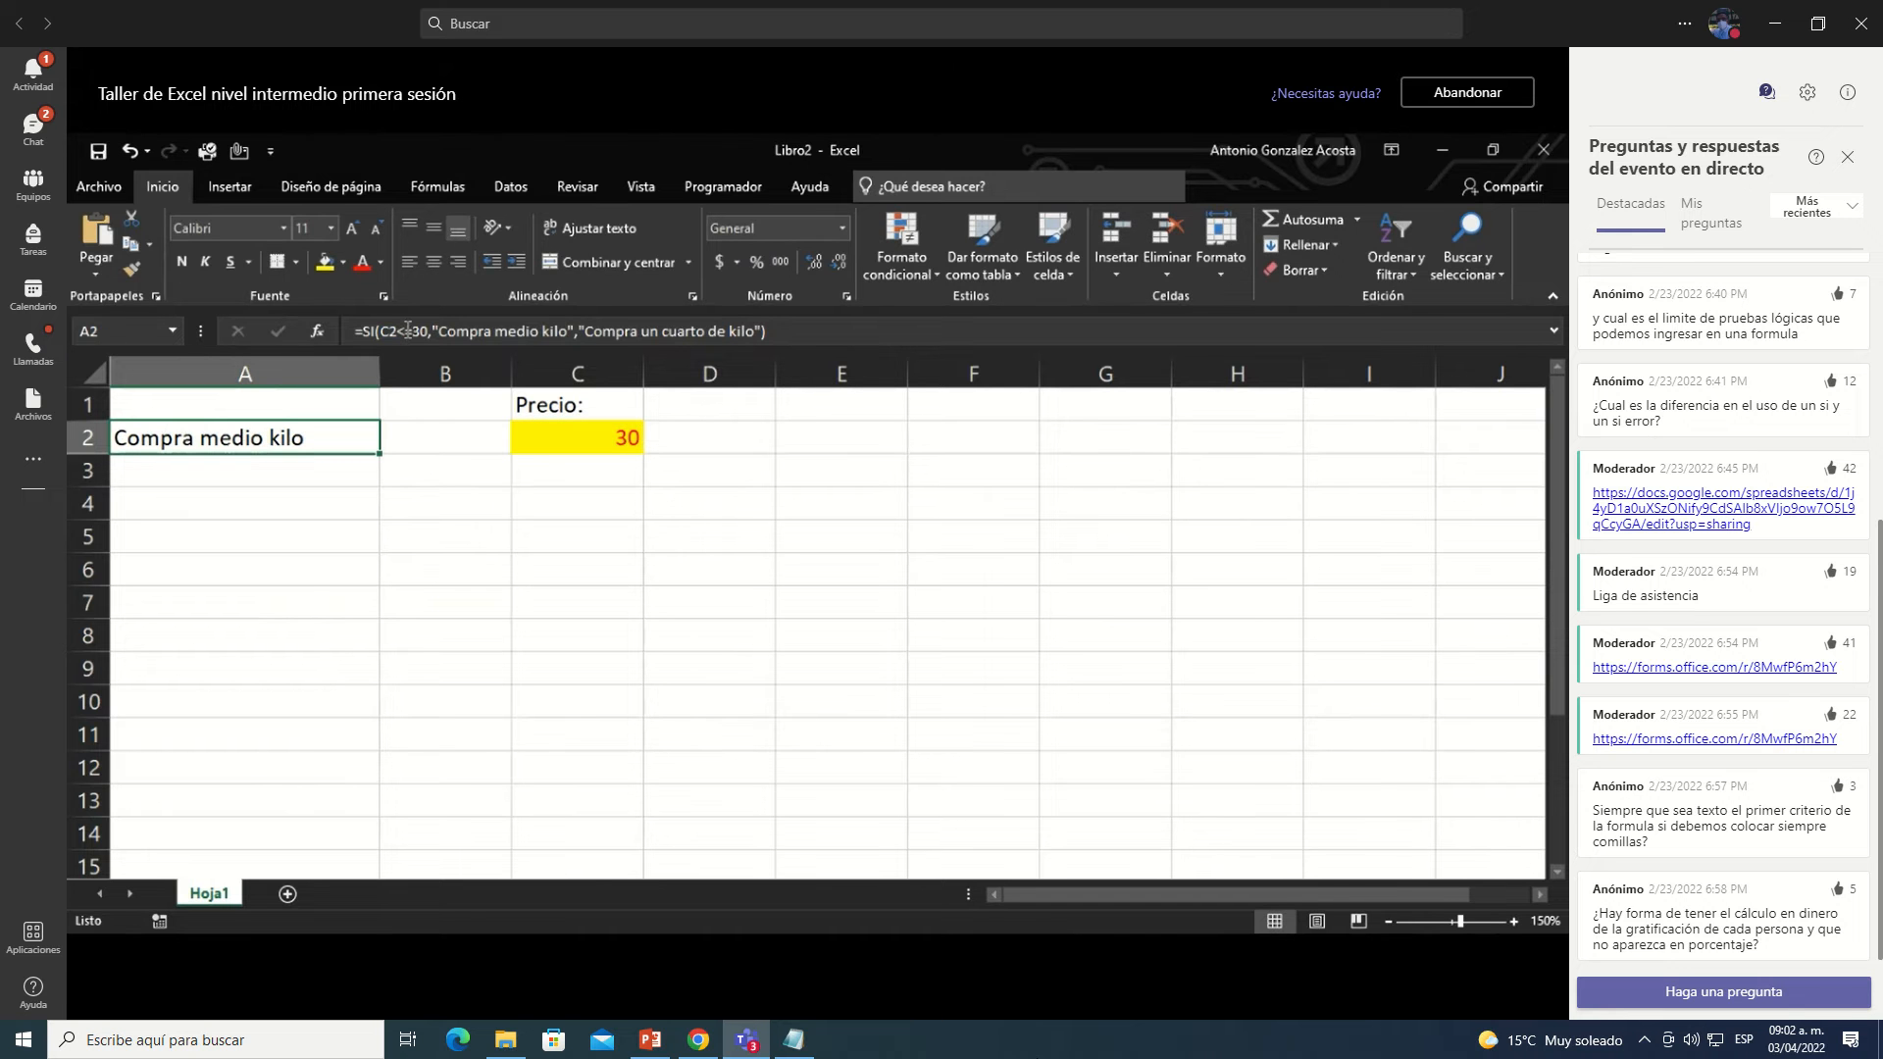
left_click(404, 331)
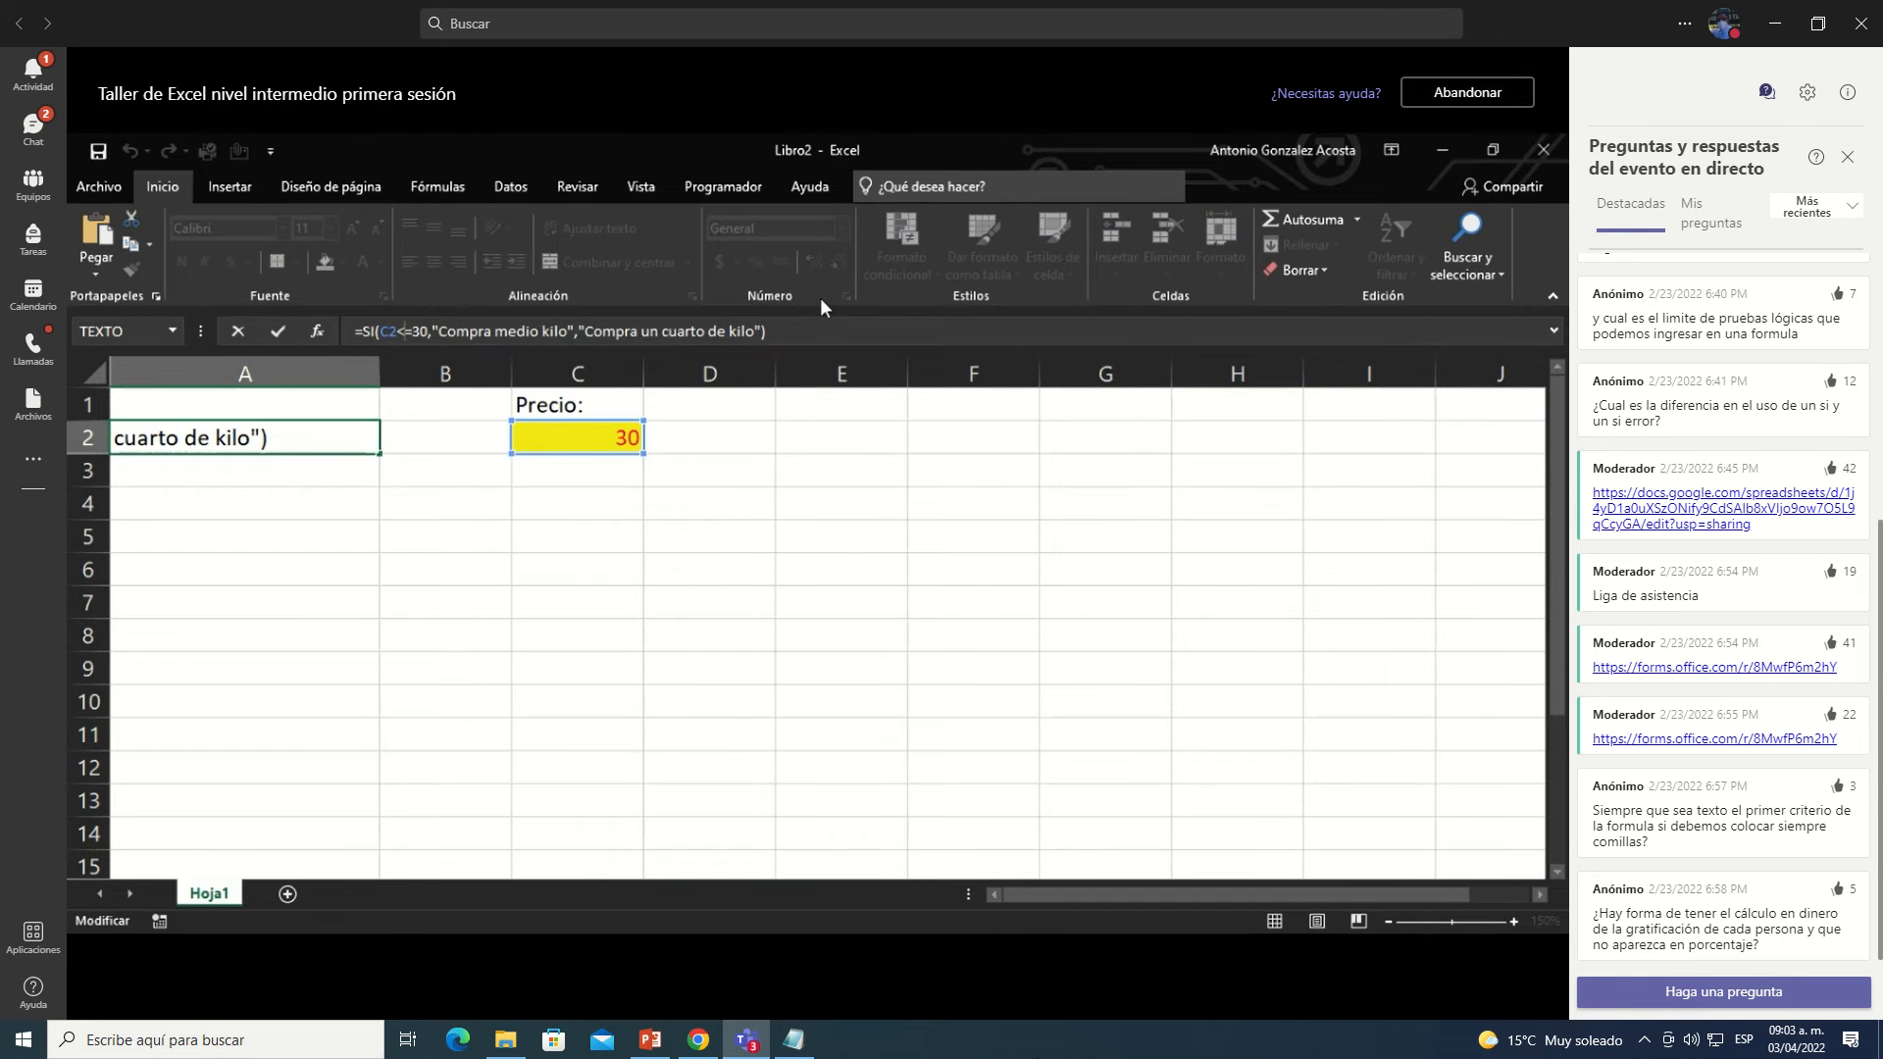
key("Delete")
key("Return")
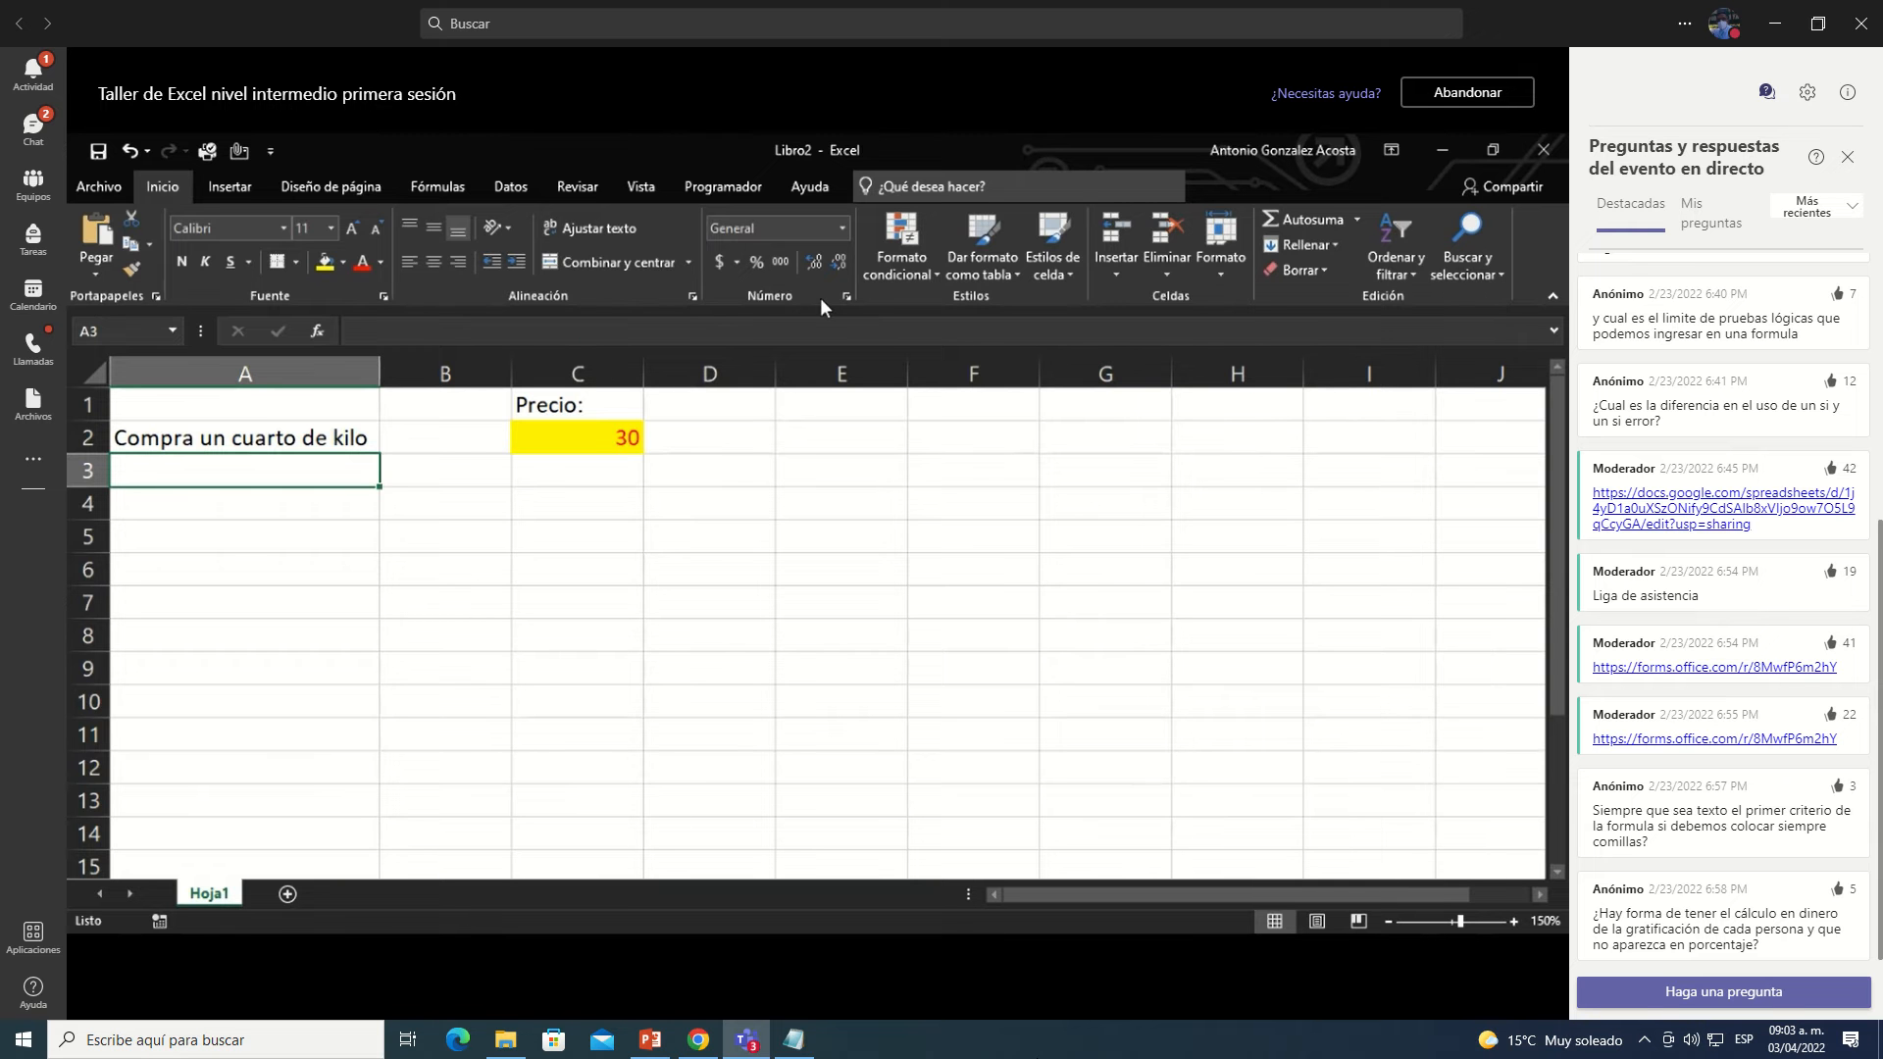
Step: Restore the less-than-or-equal operator in A2's SI formula so its logical test reads C2<=30
key("Up")
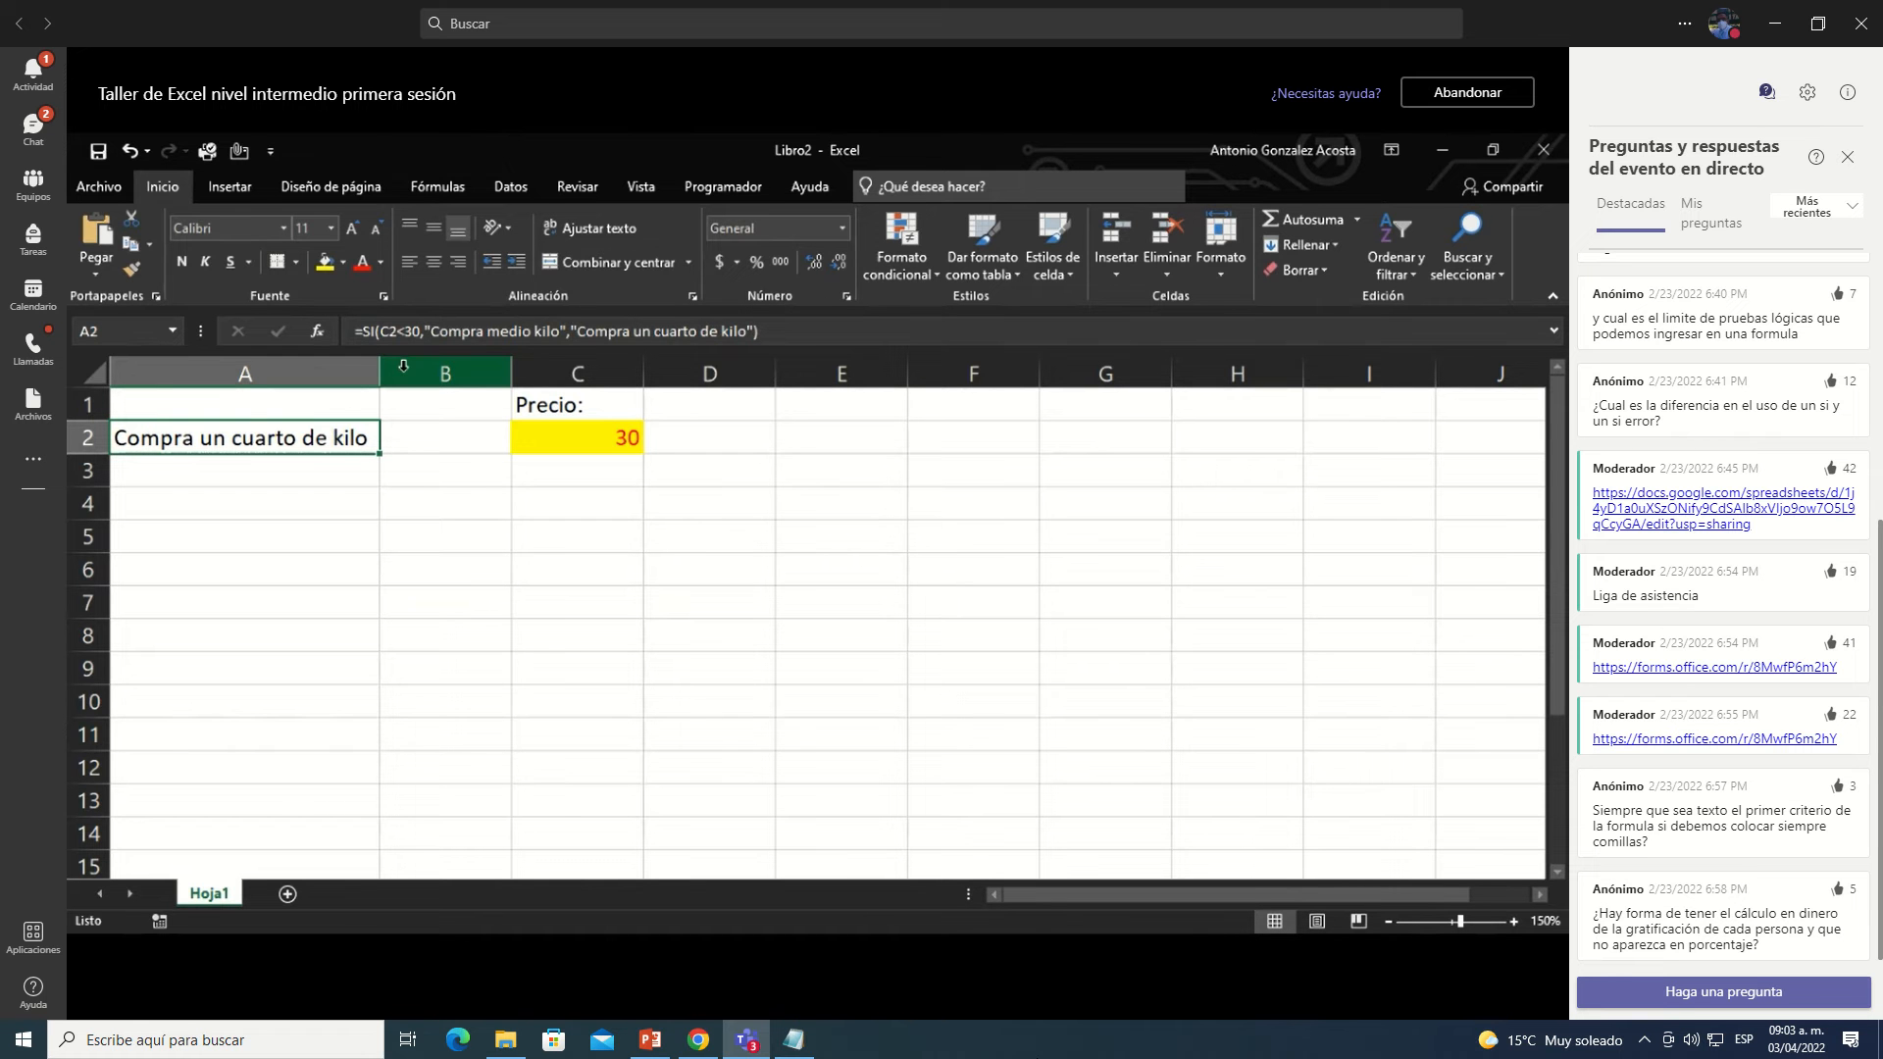
left_click(405, 334)
type("=")
key("Return")
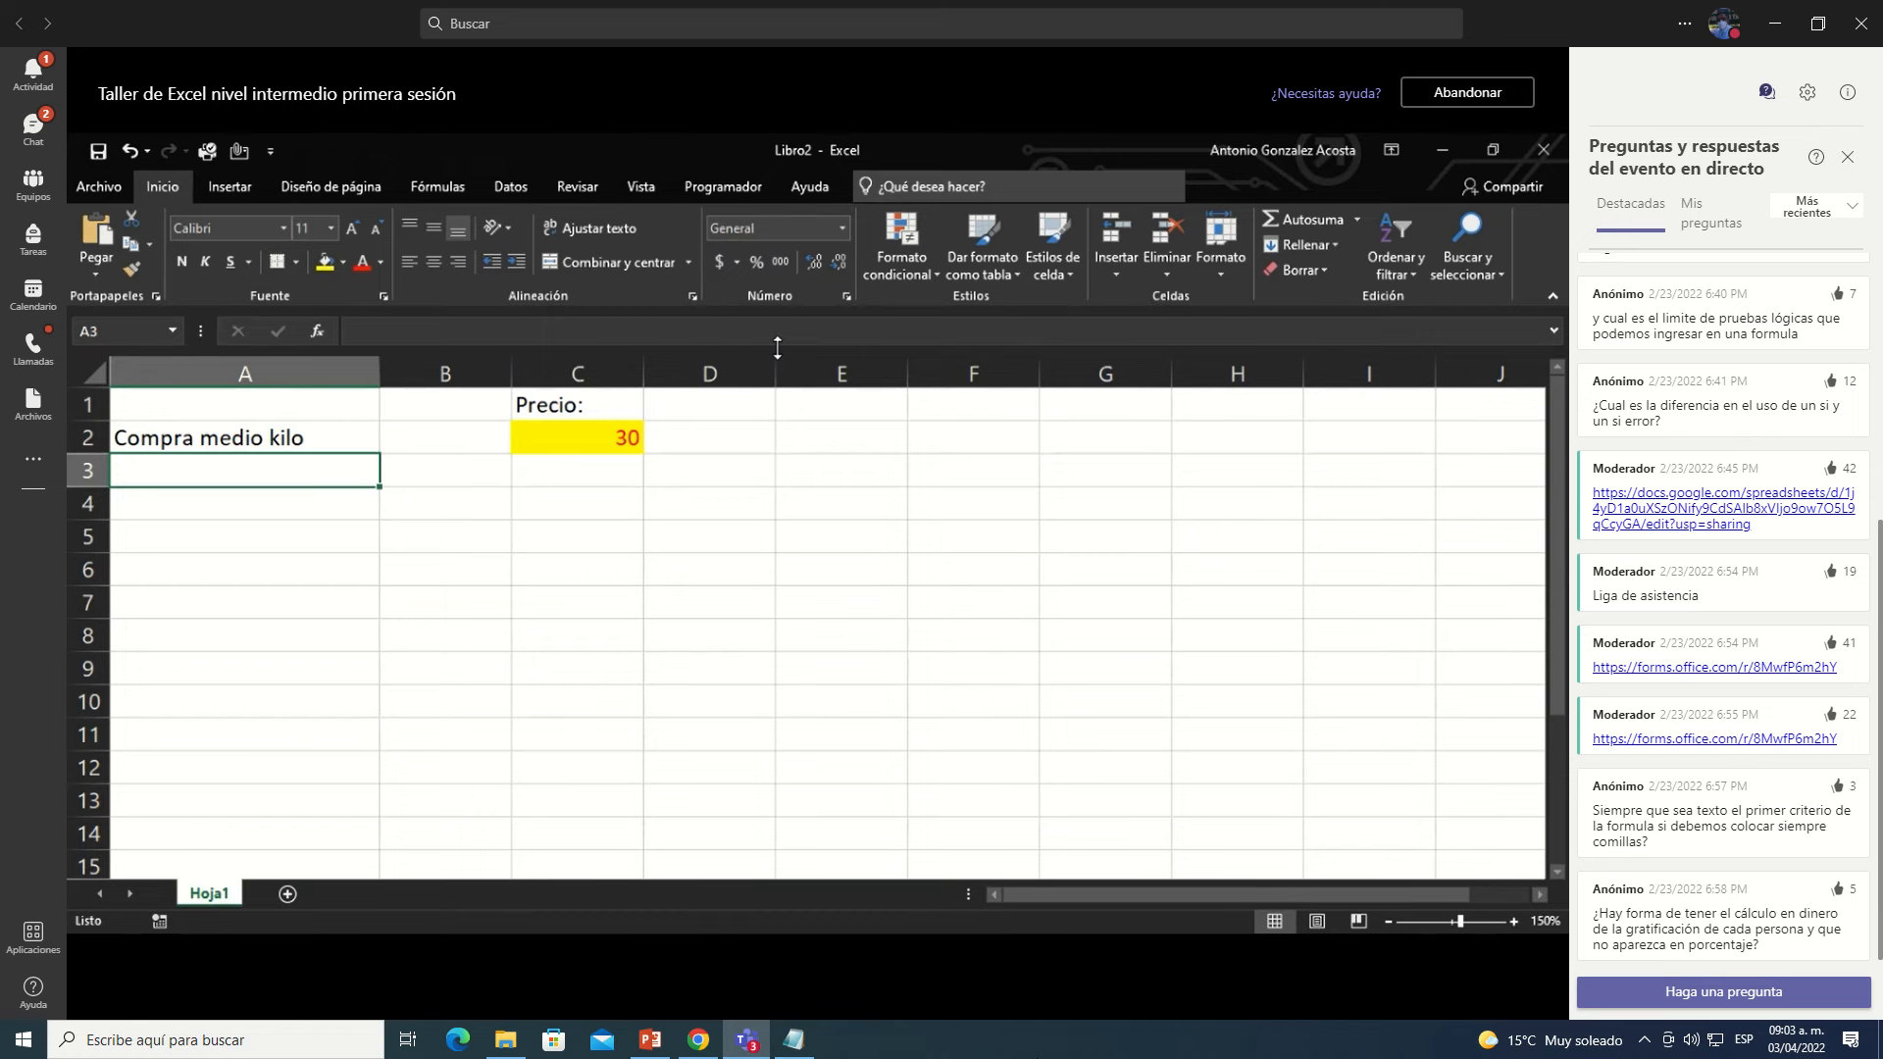
Step: Try to set the price in C2 to 30 plus a tiny fraction, with a long run of decimal zeros ending in 1
key("Up")
key("Right")
key("Right")
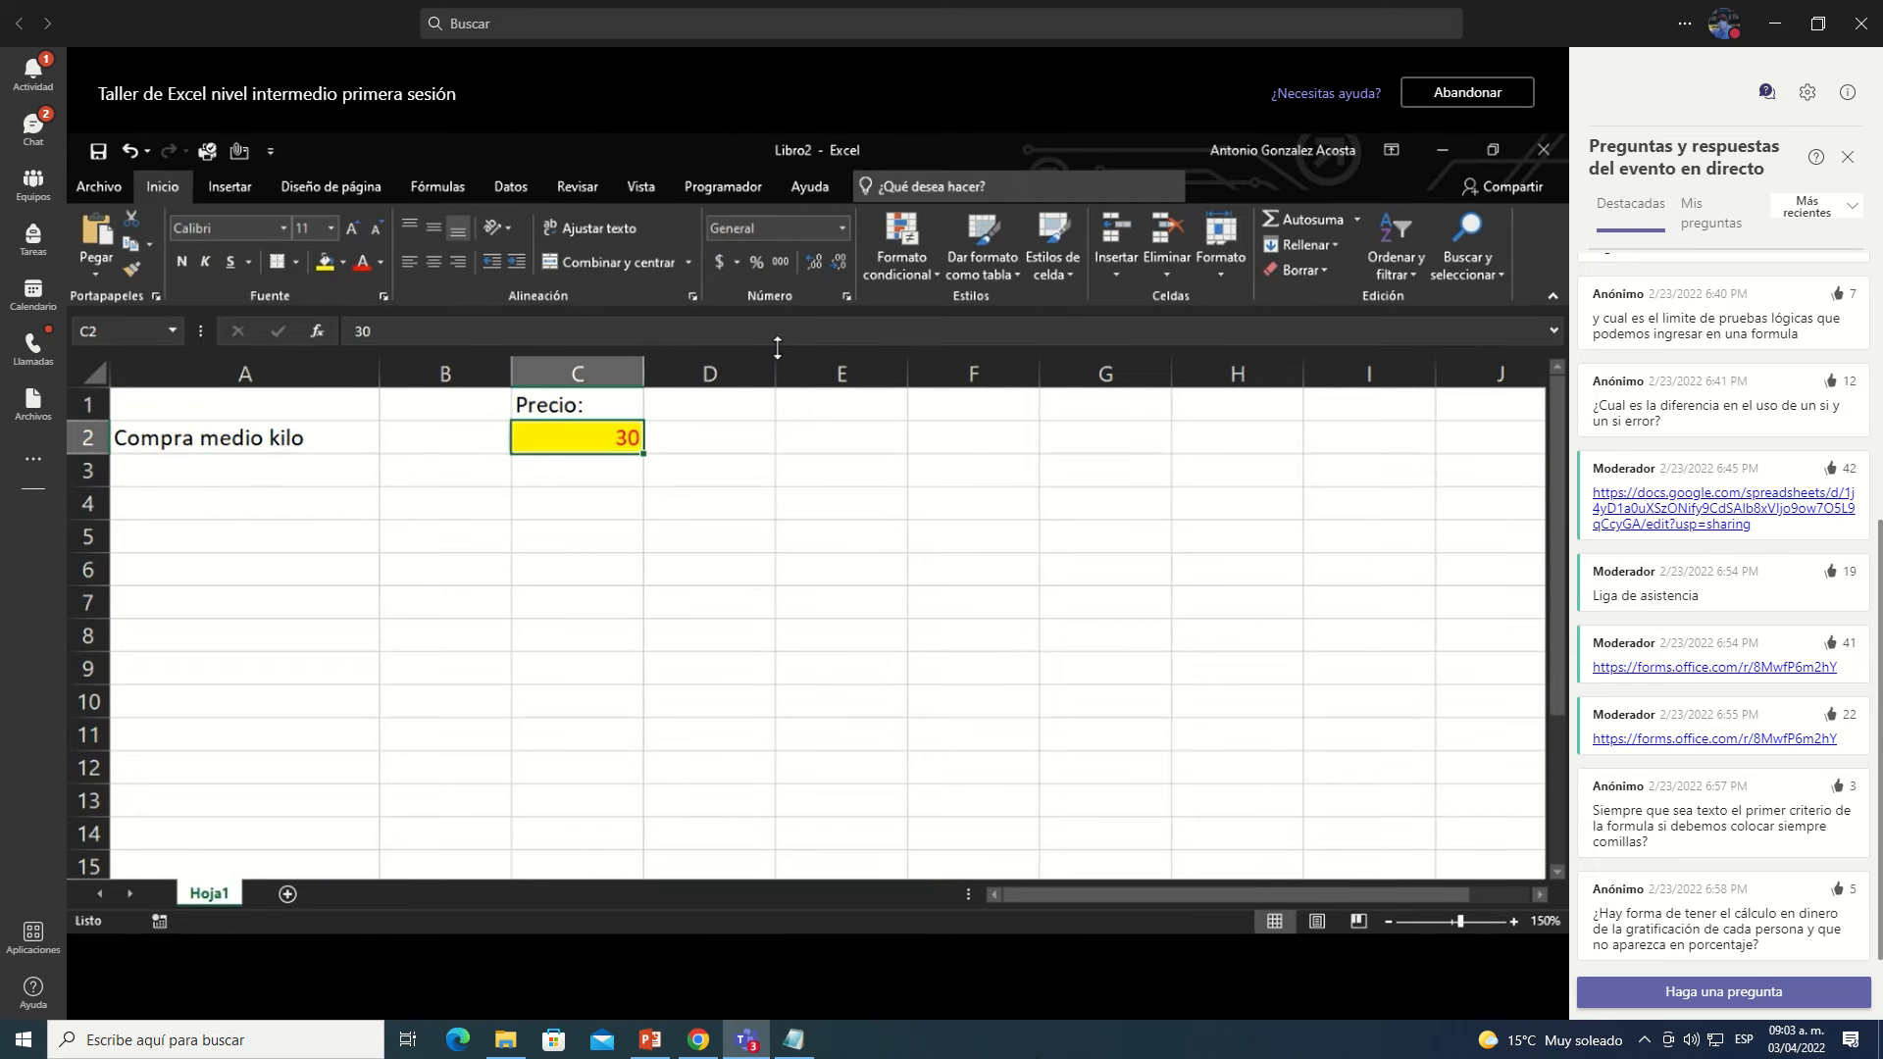
key("F2")
type(".00000000000000000000000000000000000001")
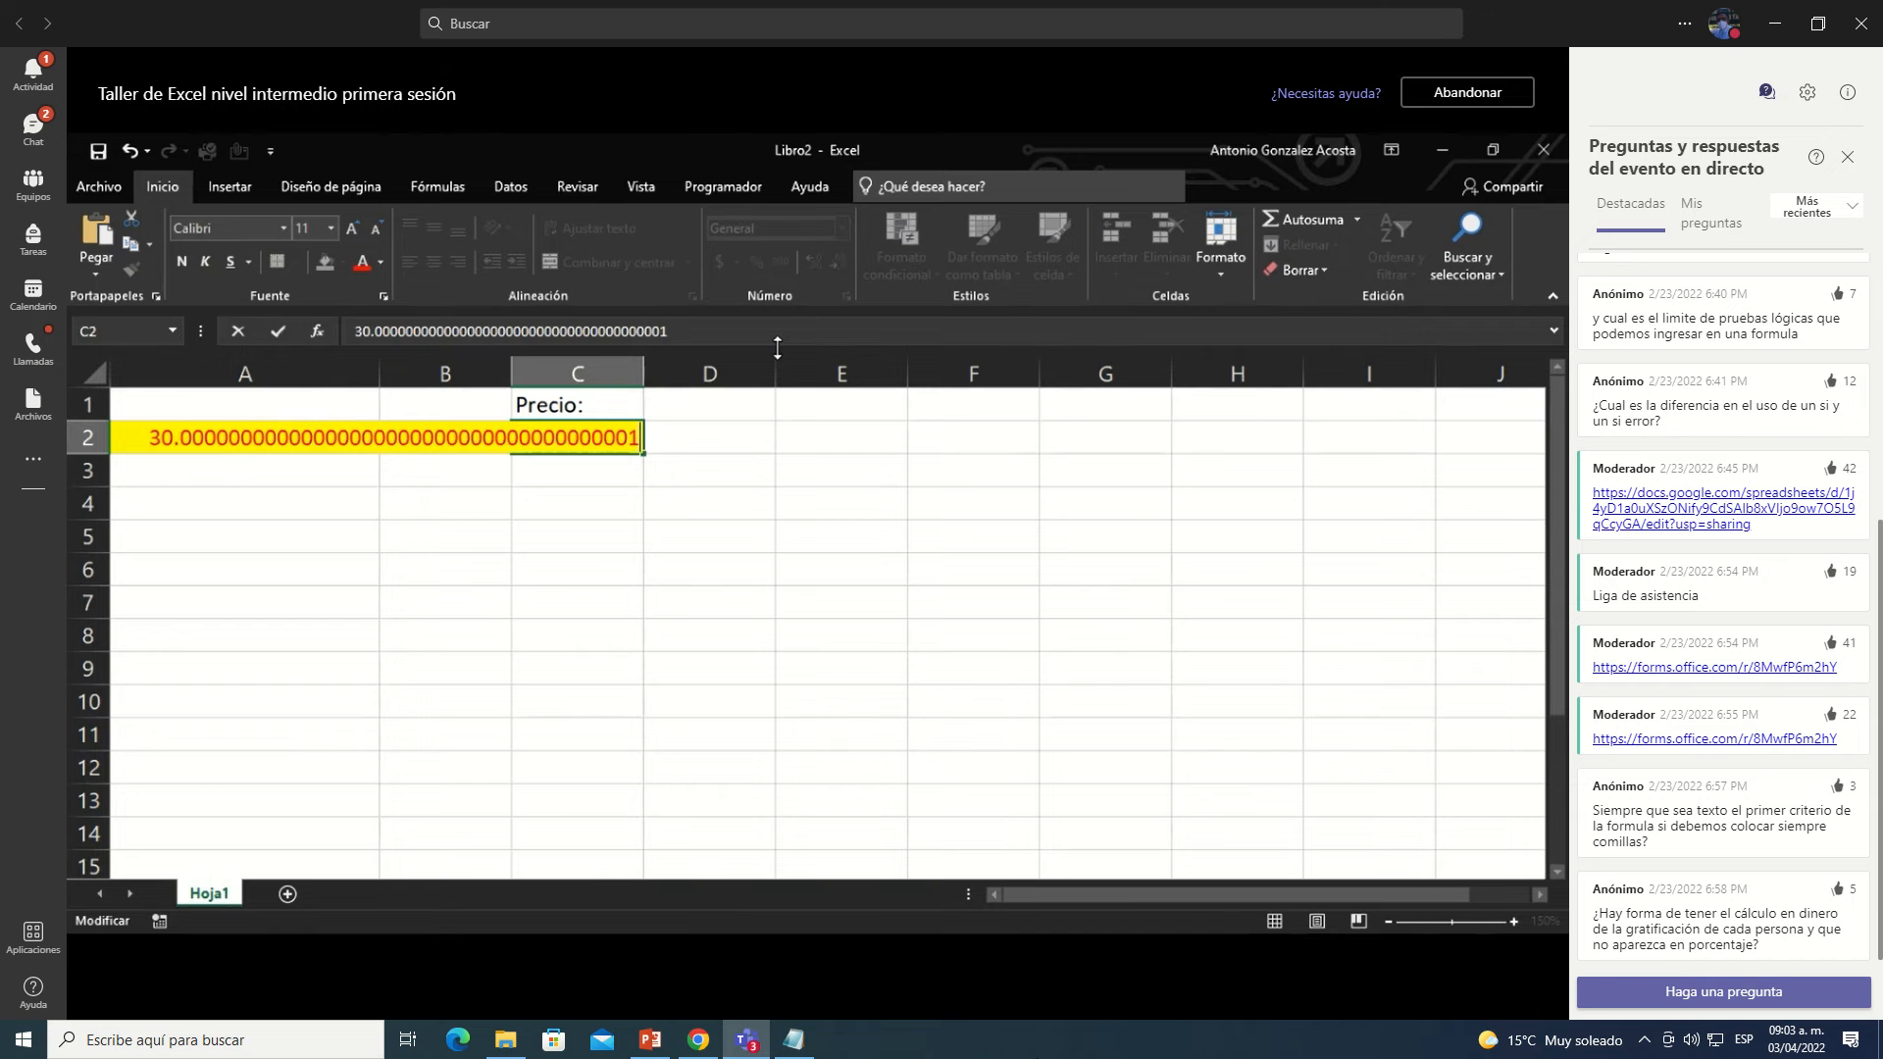
key("Return")
key("Up")
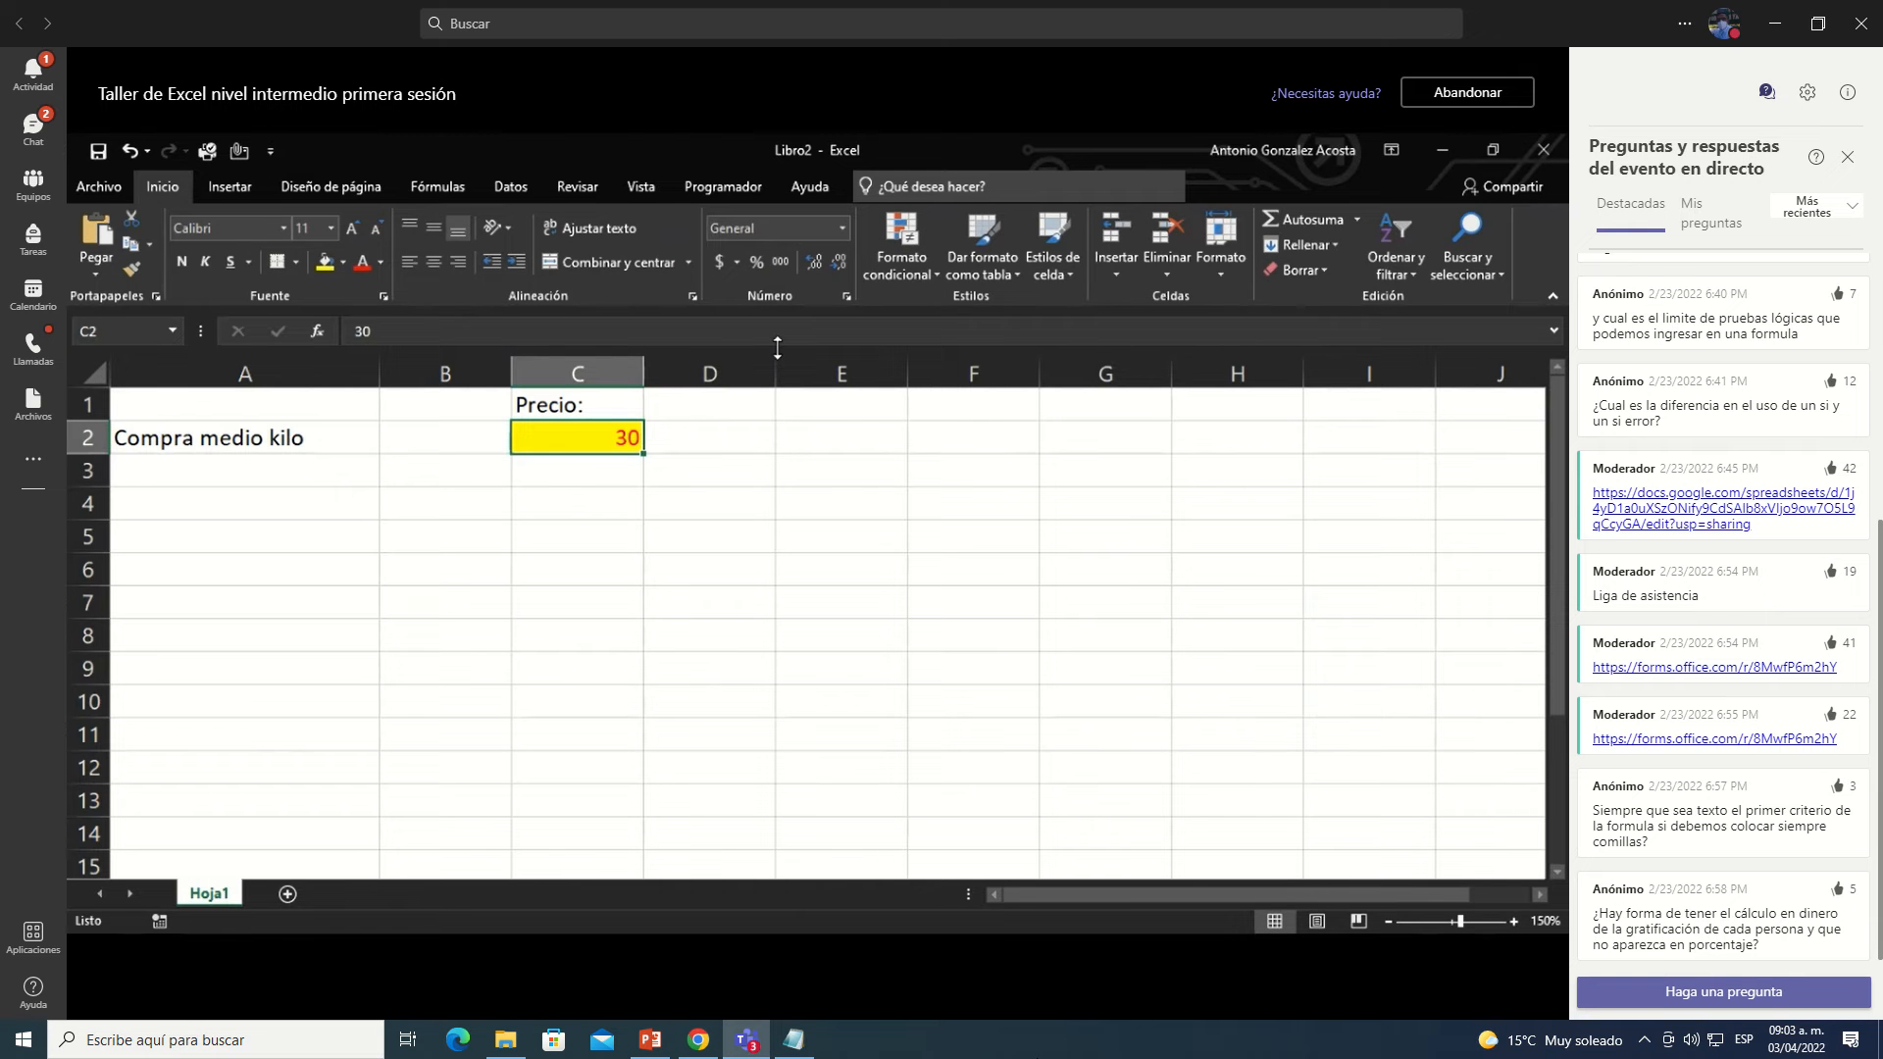
Step: Set the price in C2 to 30.0001 to test the formula just above the limit
key("F2")
type("..000")
key("Left")
key("Left")
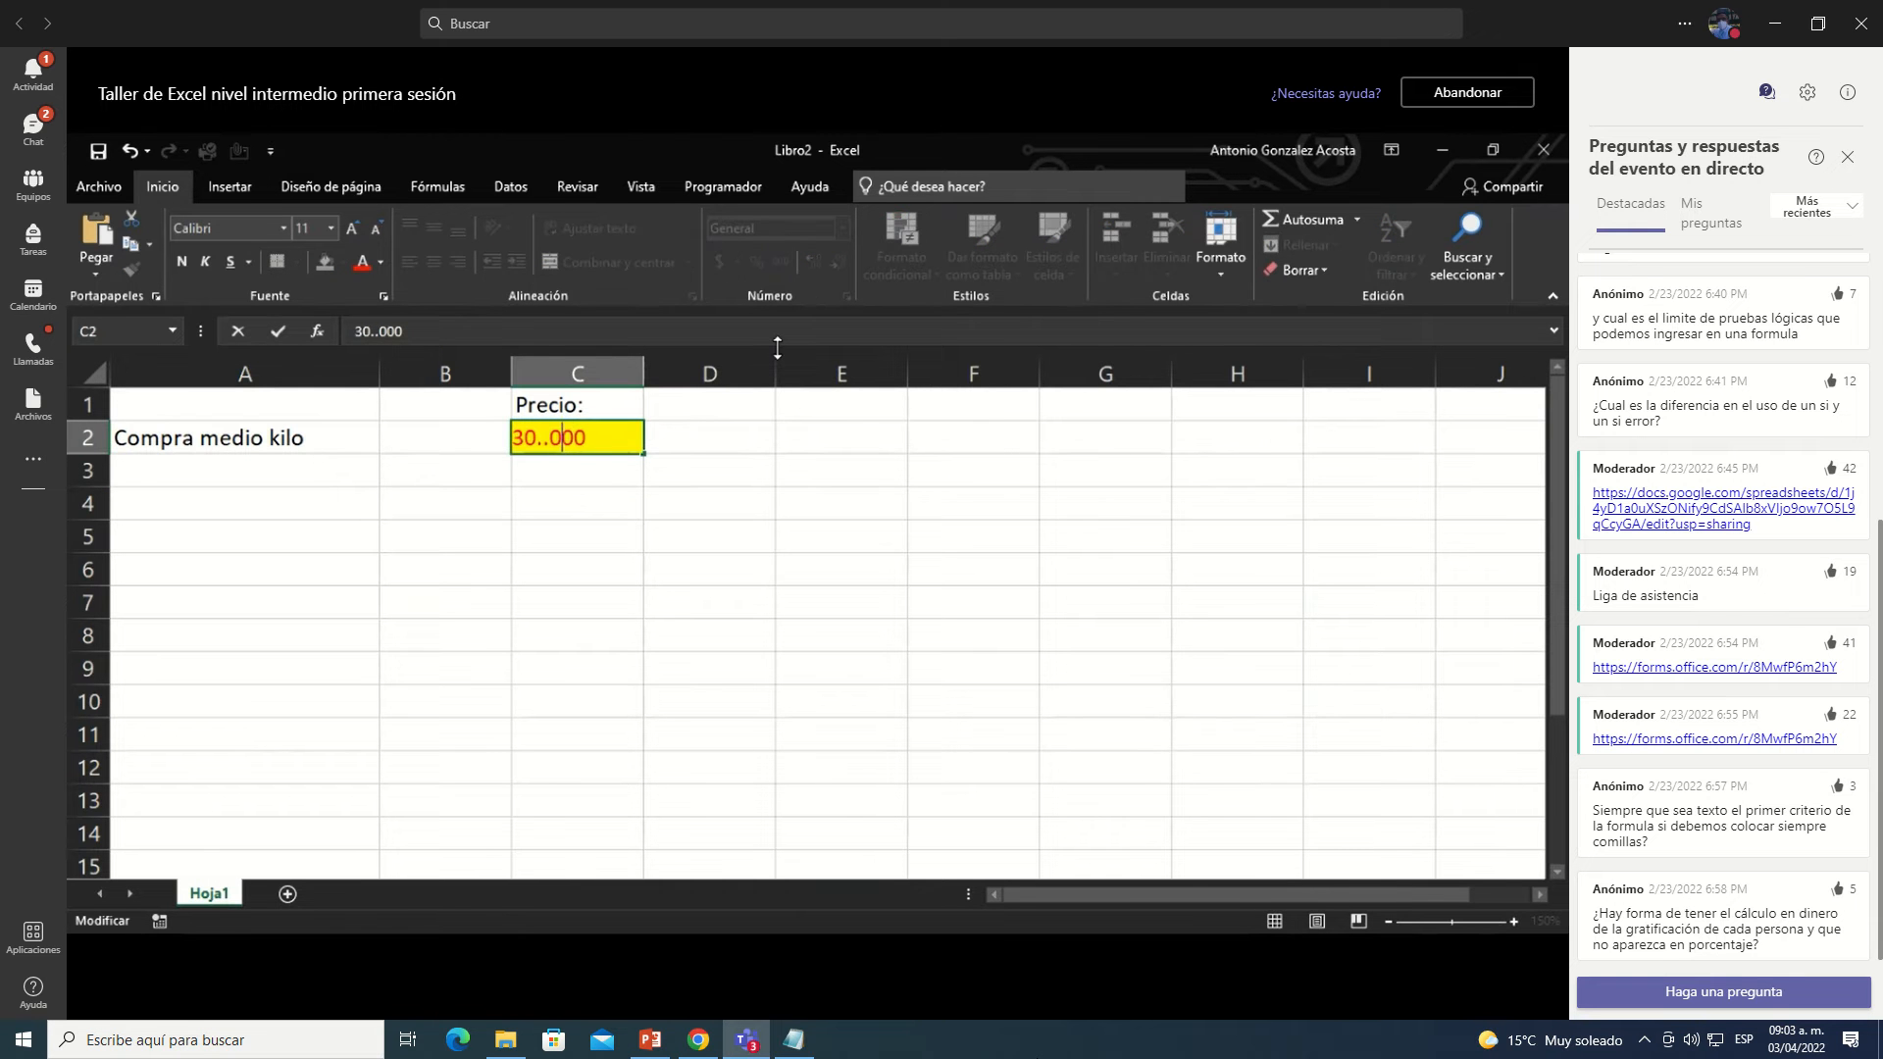
key("Left")
key("BackSpace")
key("End")
type("1")
key("Return")
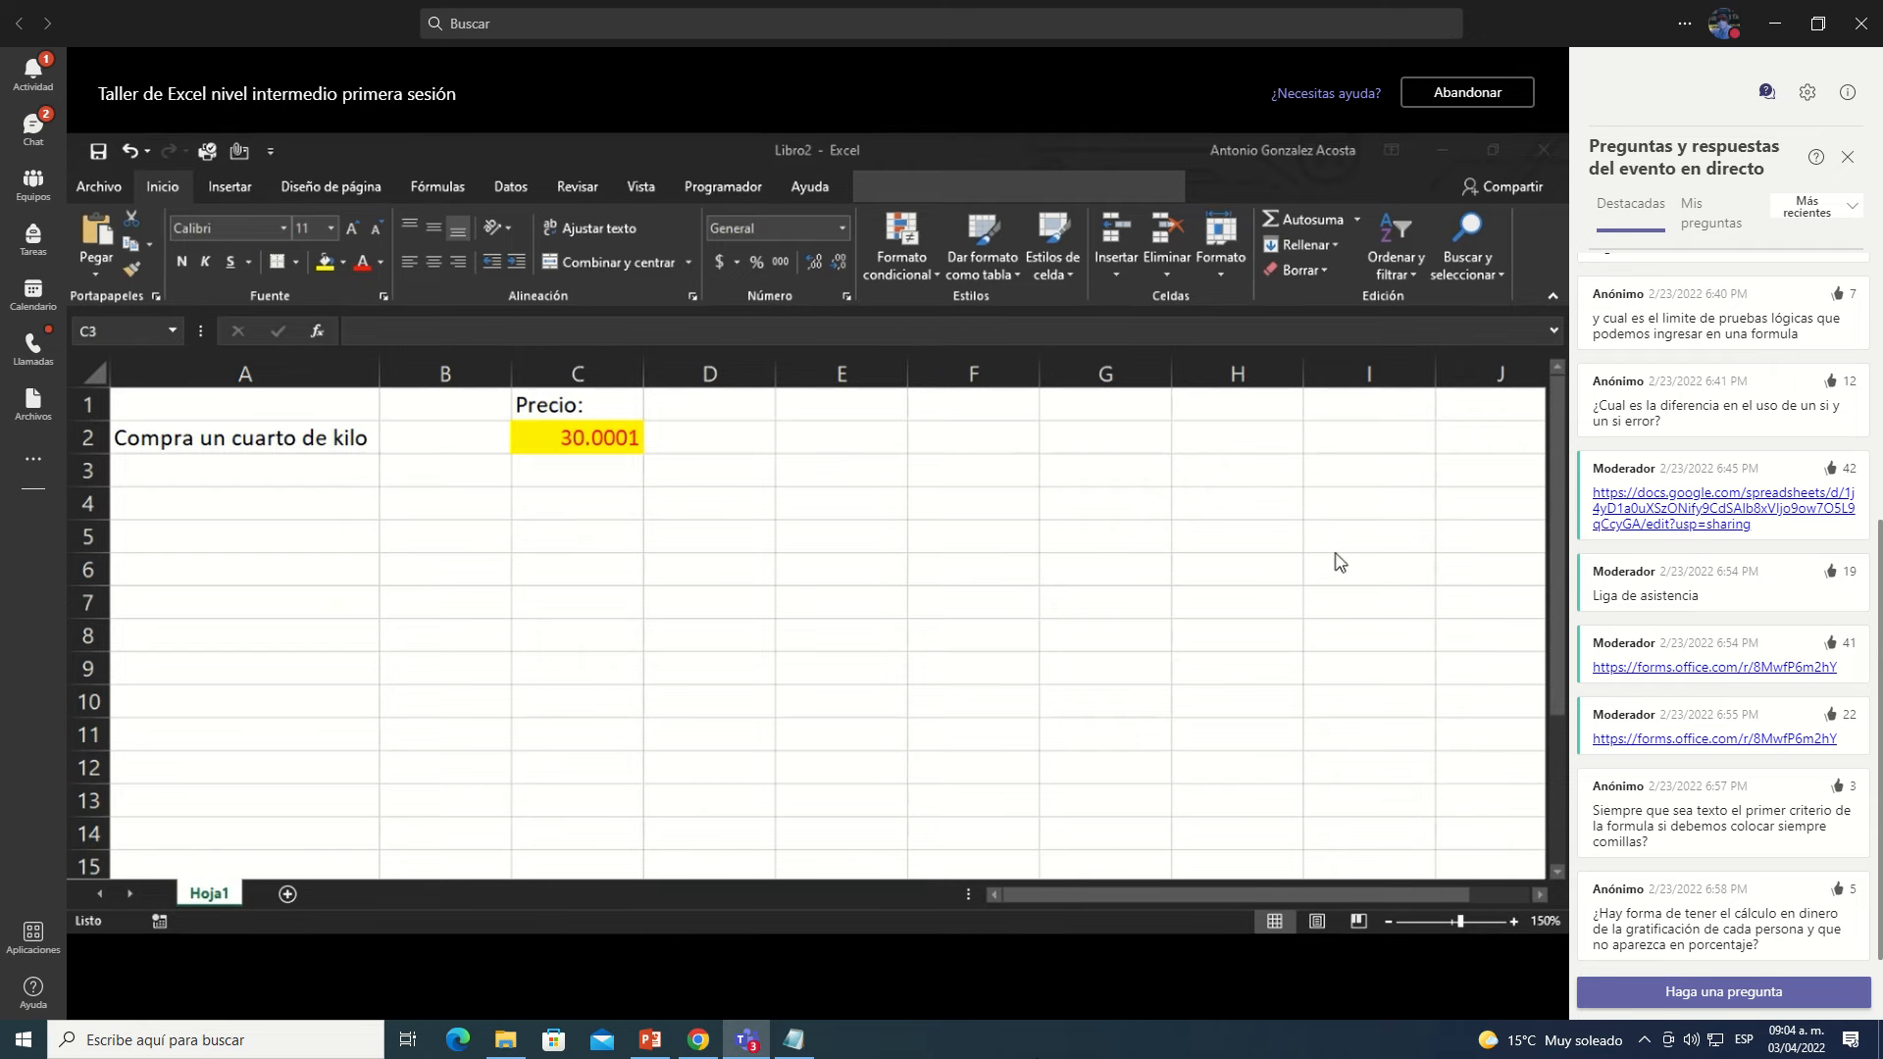
left_click(1456, 150)
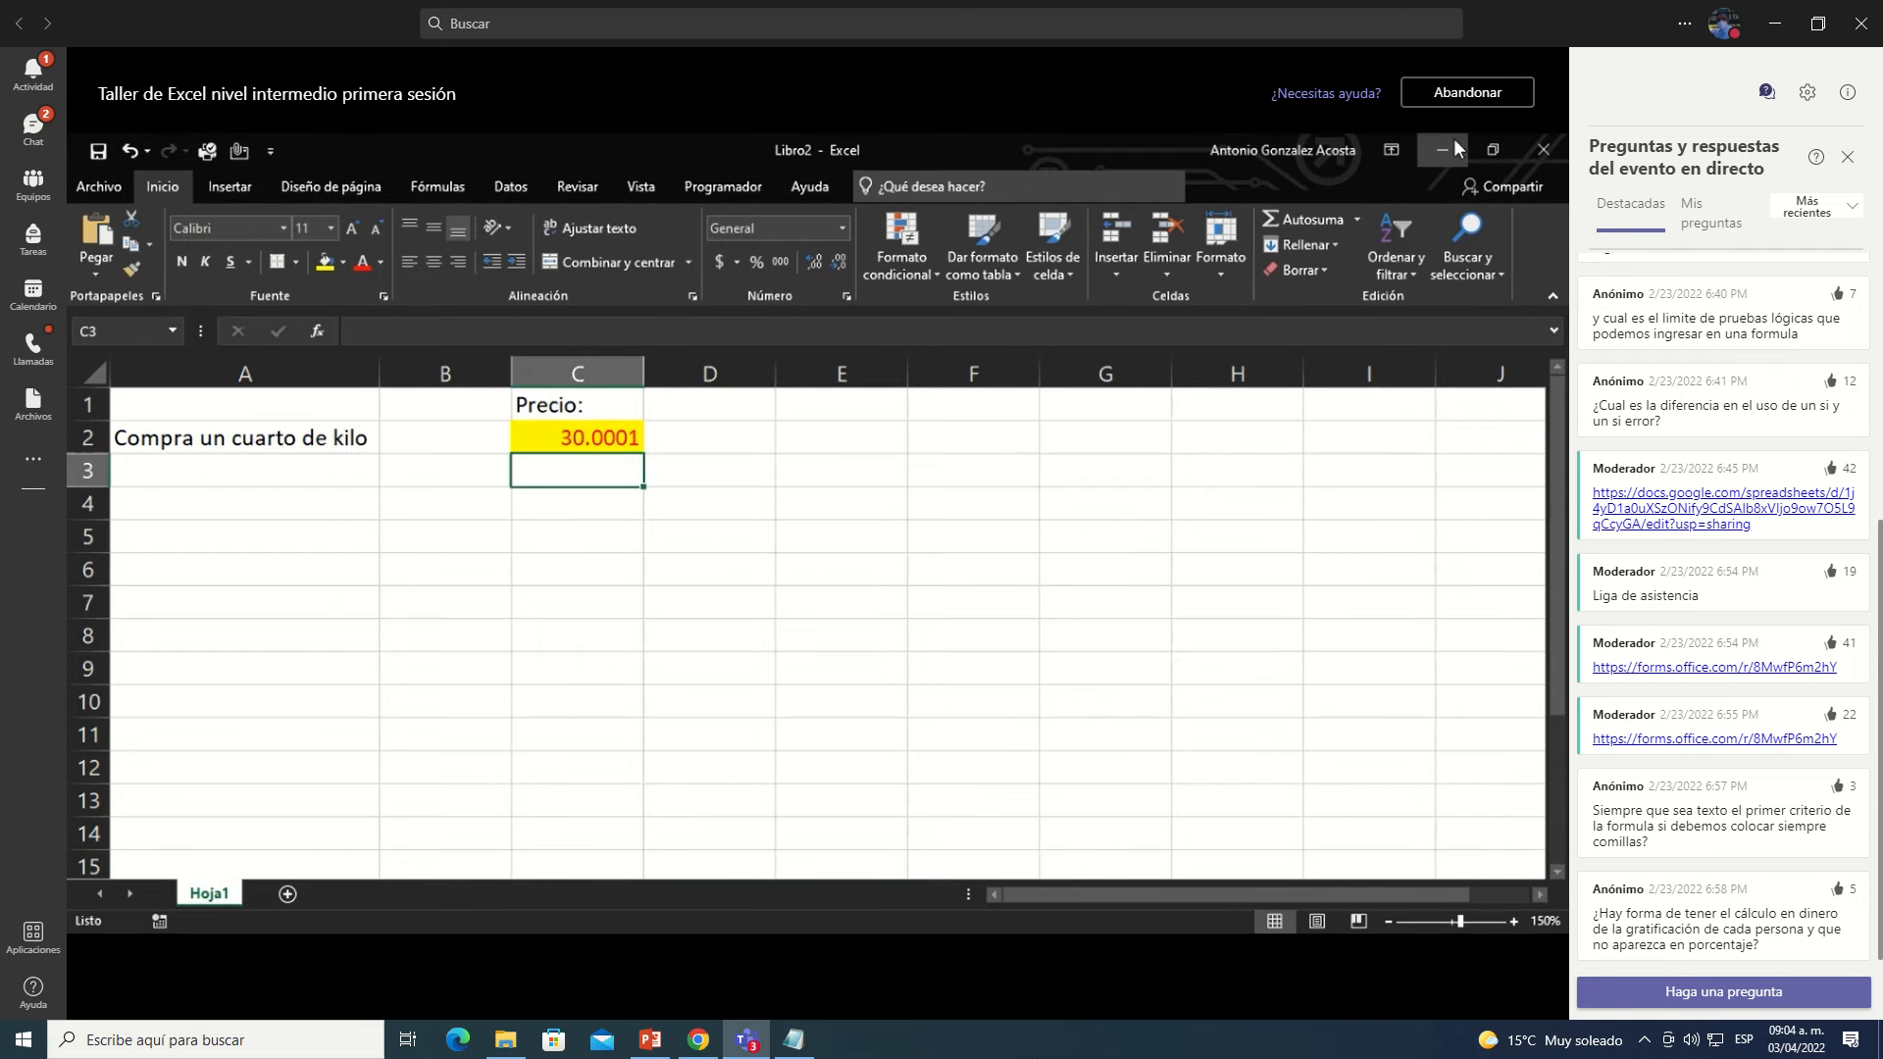
Step: Set the price in C2 to -10 and check the SI formula in A2 with a negative price
left_click(520, 431)
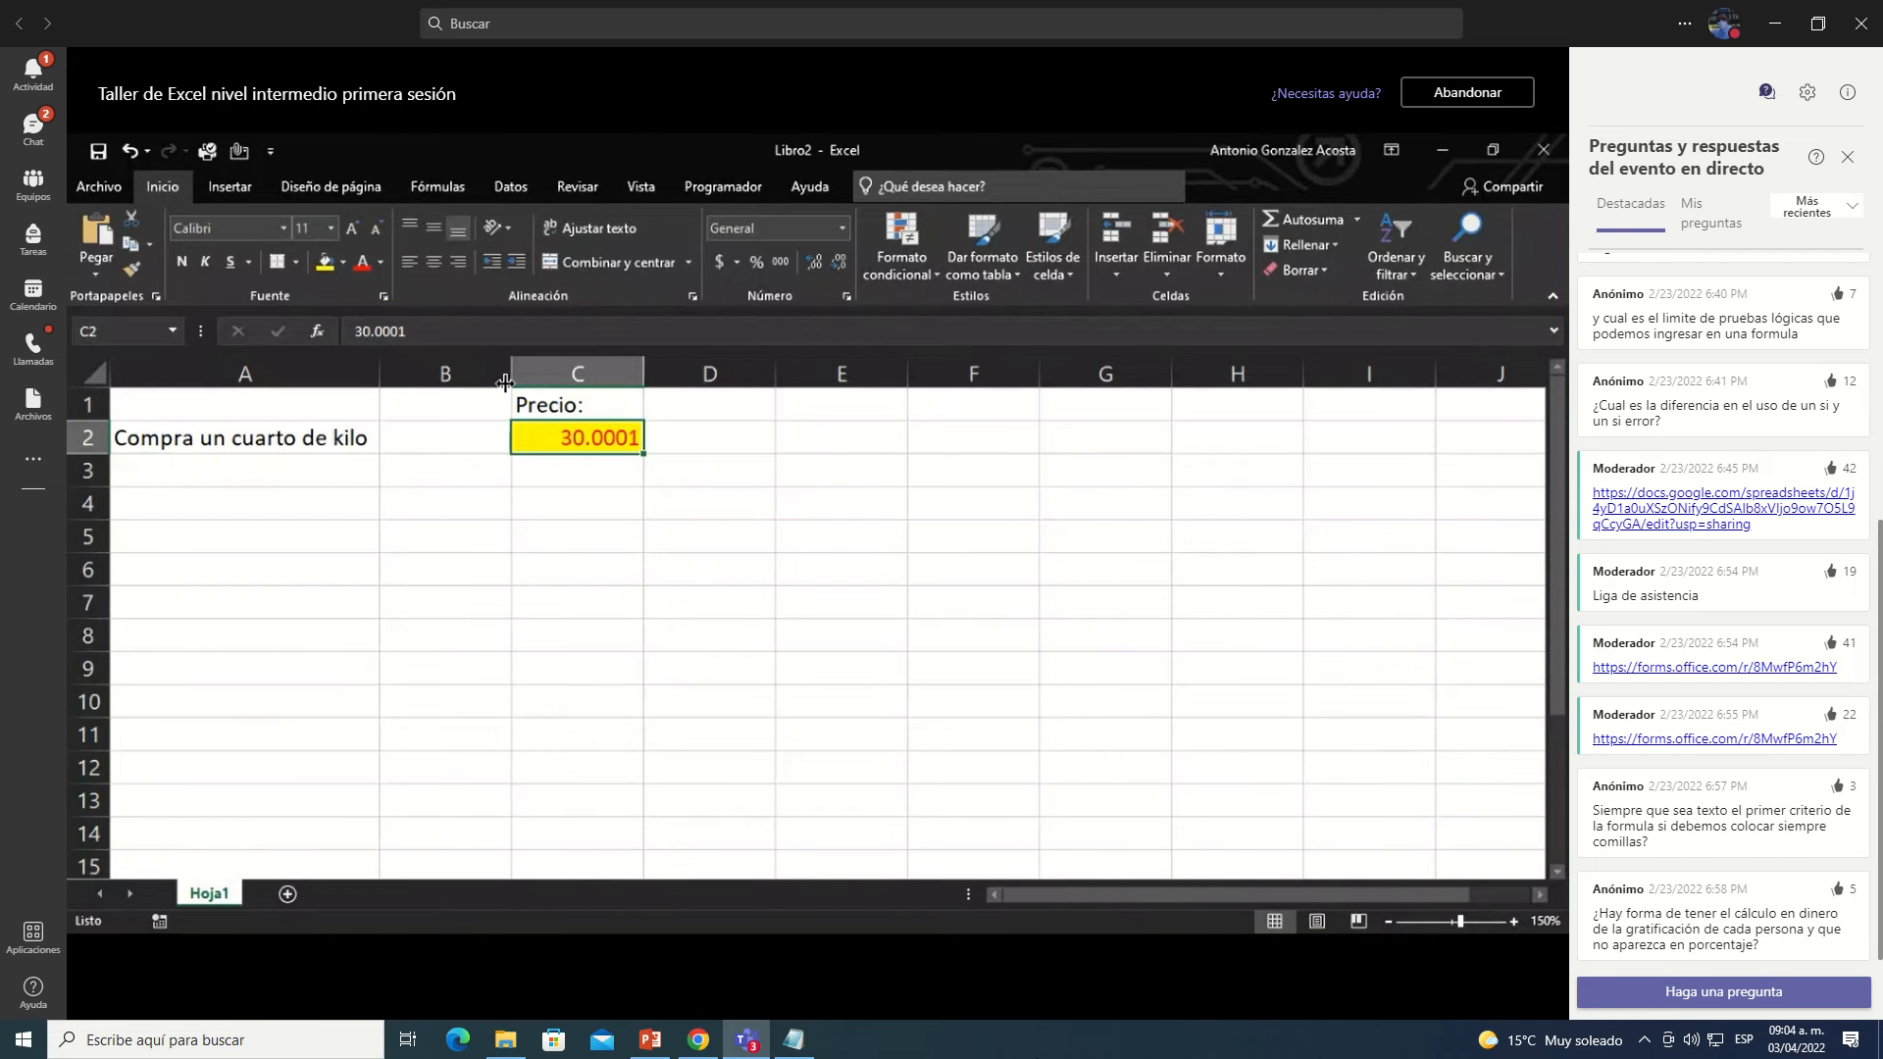
type("-10")
key("Return")
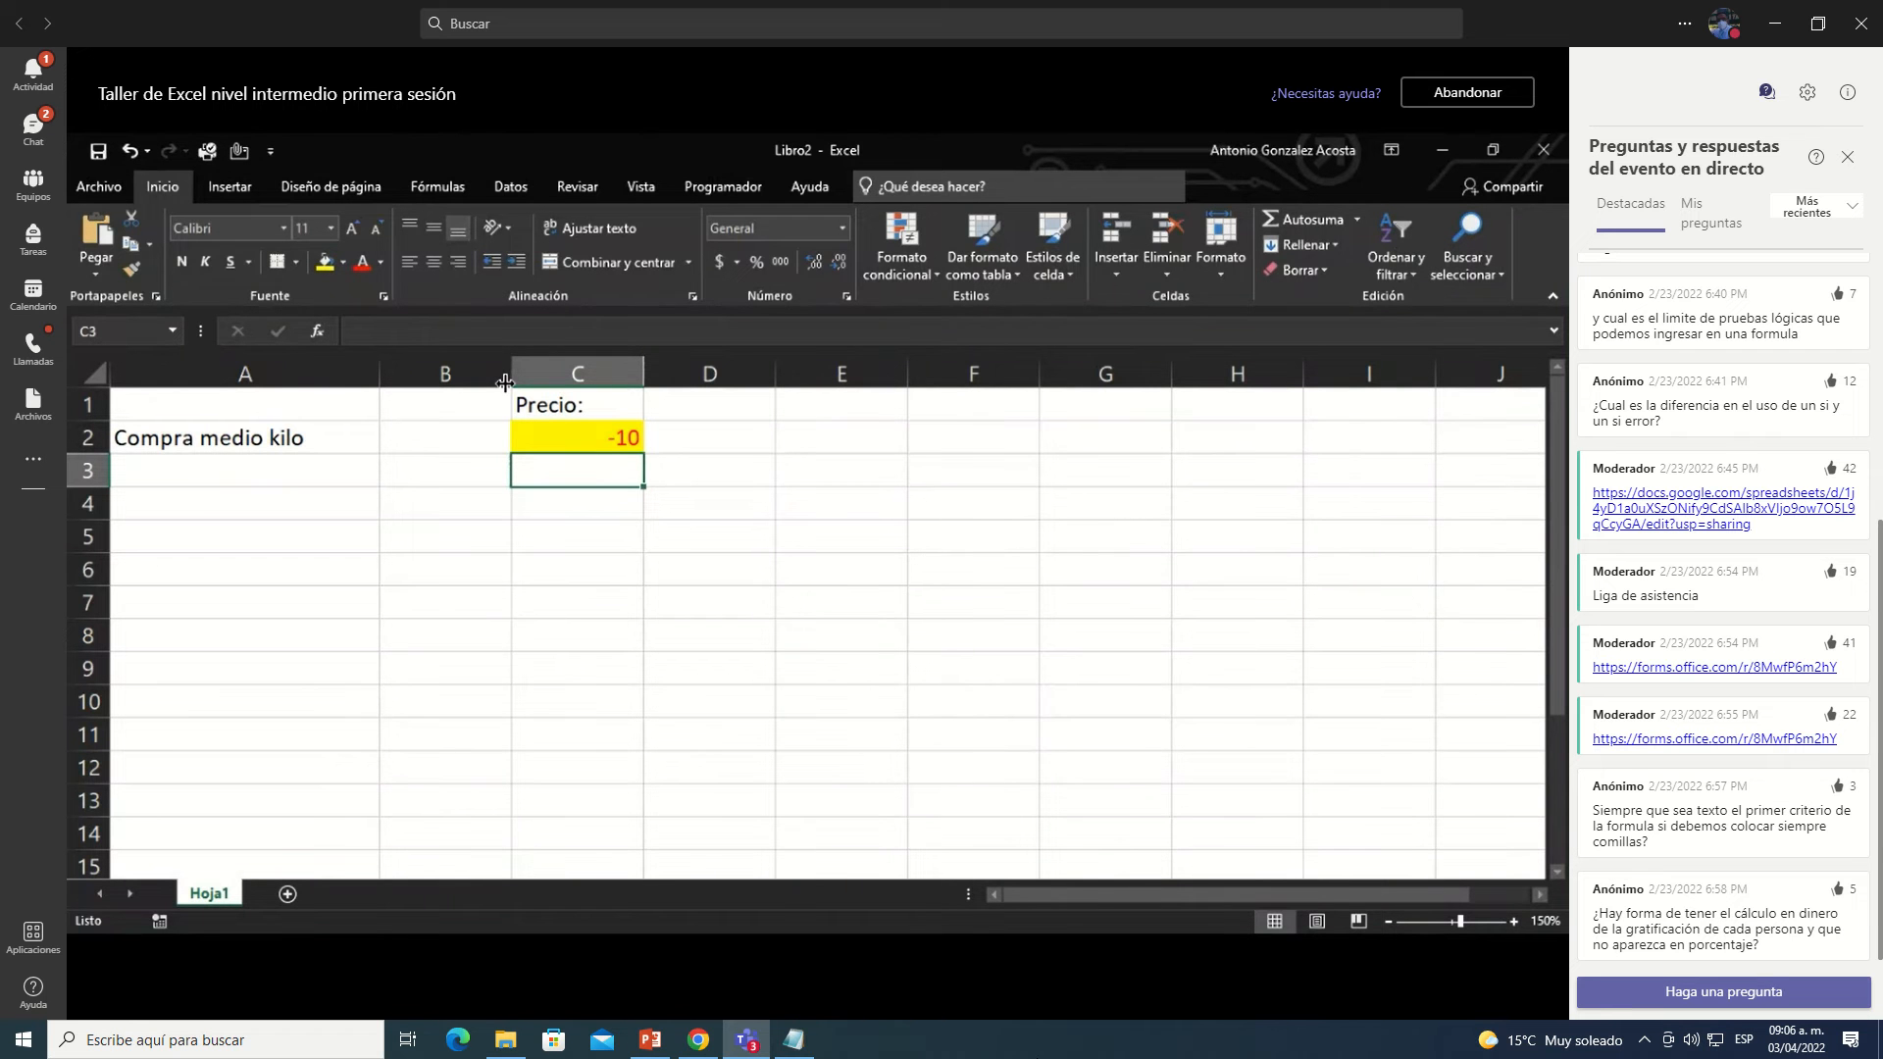
left_click(333, 437)
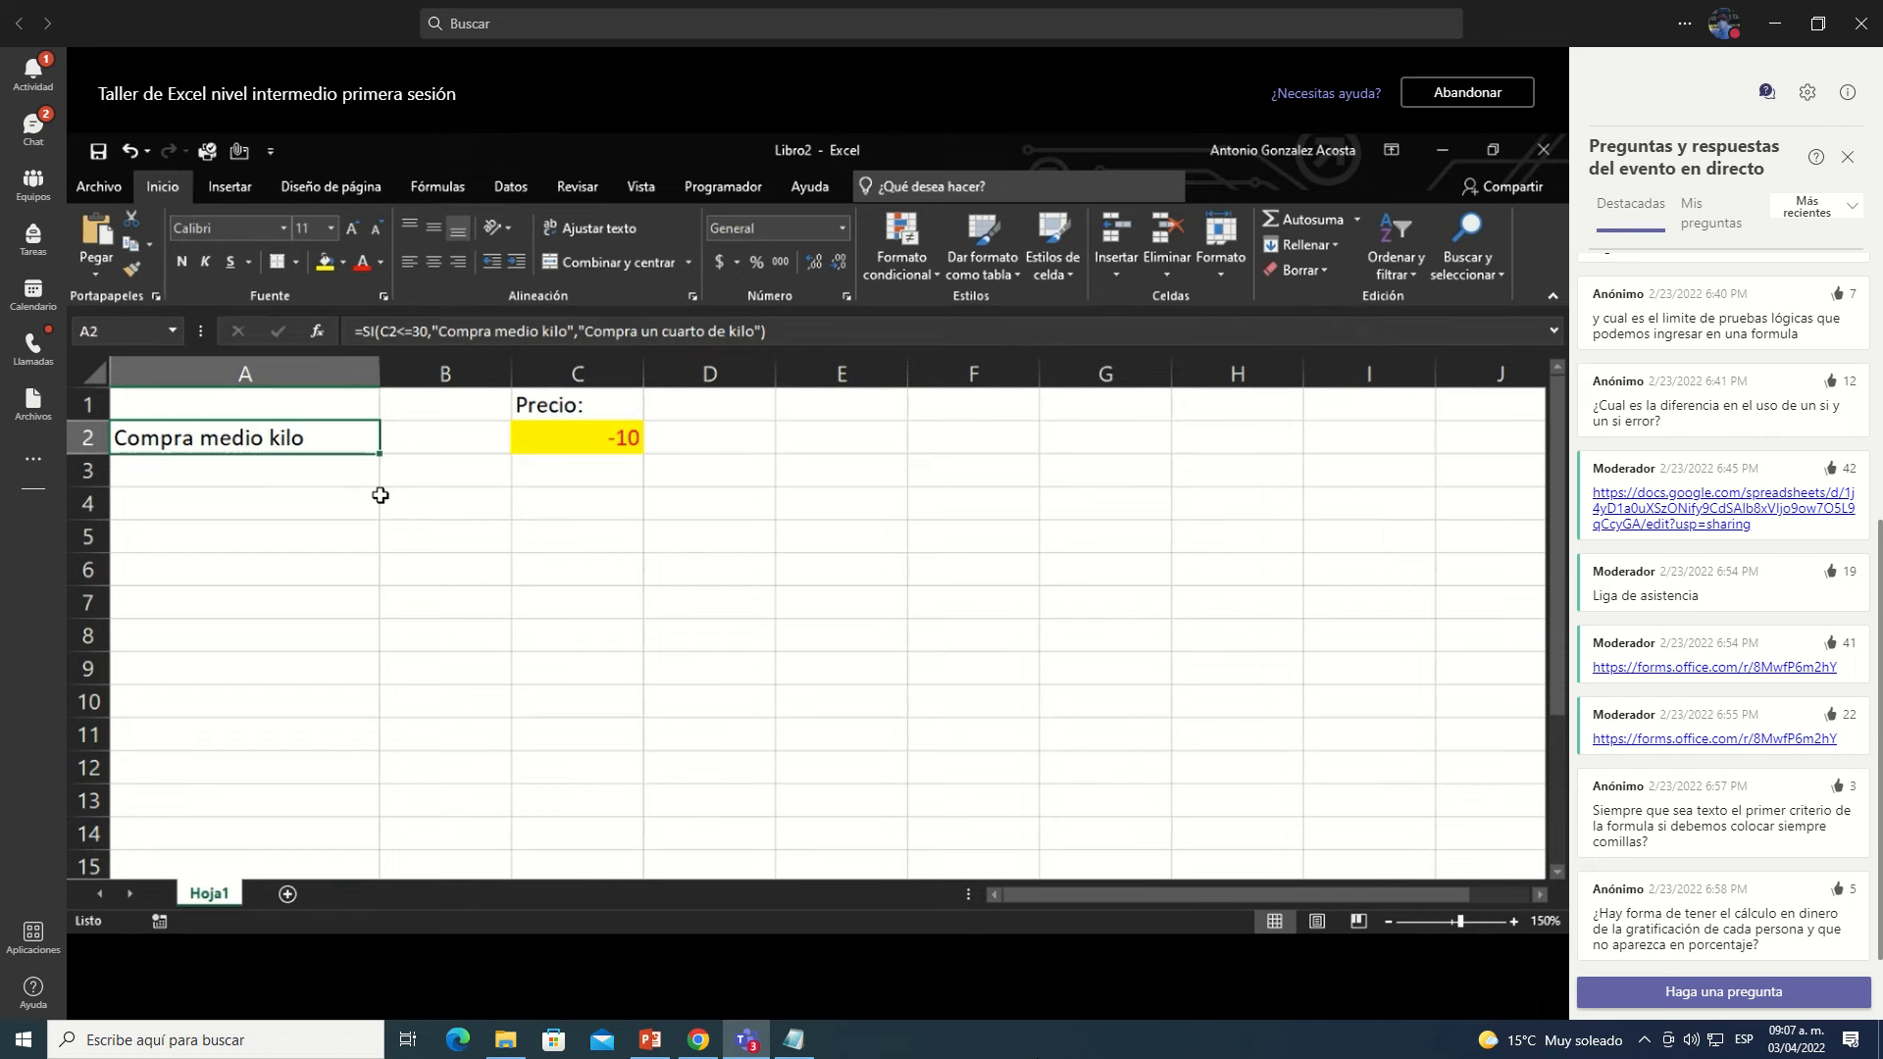
Step: Enter the text "El salón tiene espacio para 25 personas incluyendo al docente" in A4
left_click(372, 496)
type("El salón tiene espacio para 25 personas incluyendo al docente")
key("Return")
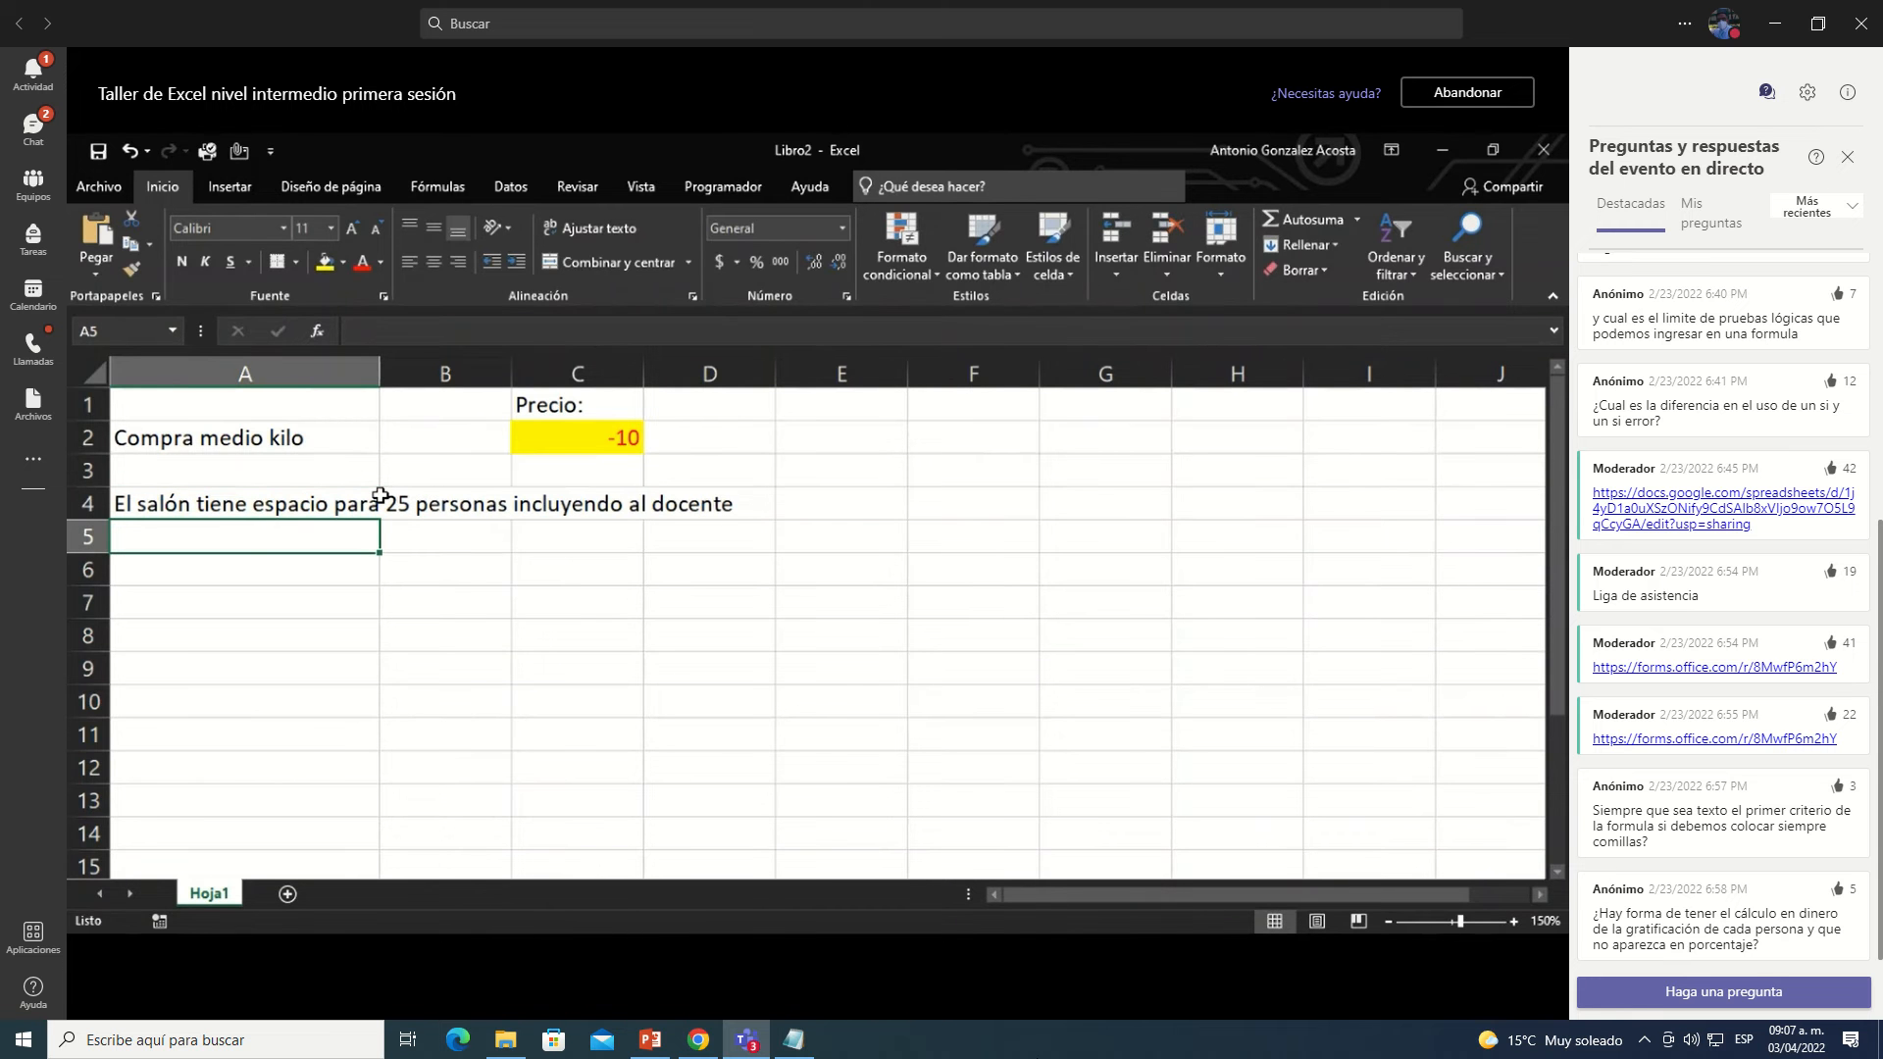
Step: List the room's occupants below the statement, with "* 24 alumnos" in A5 and "* 1 docente" in A6
type("*")
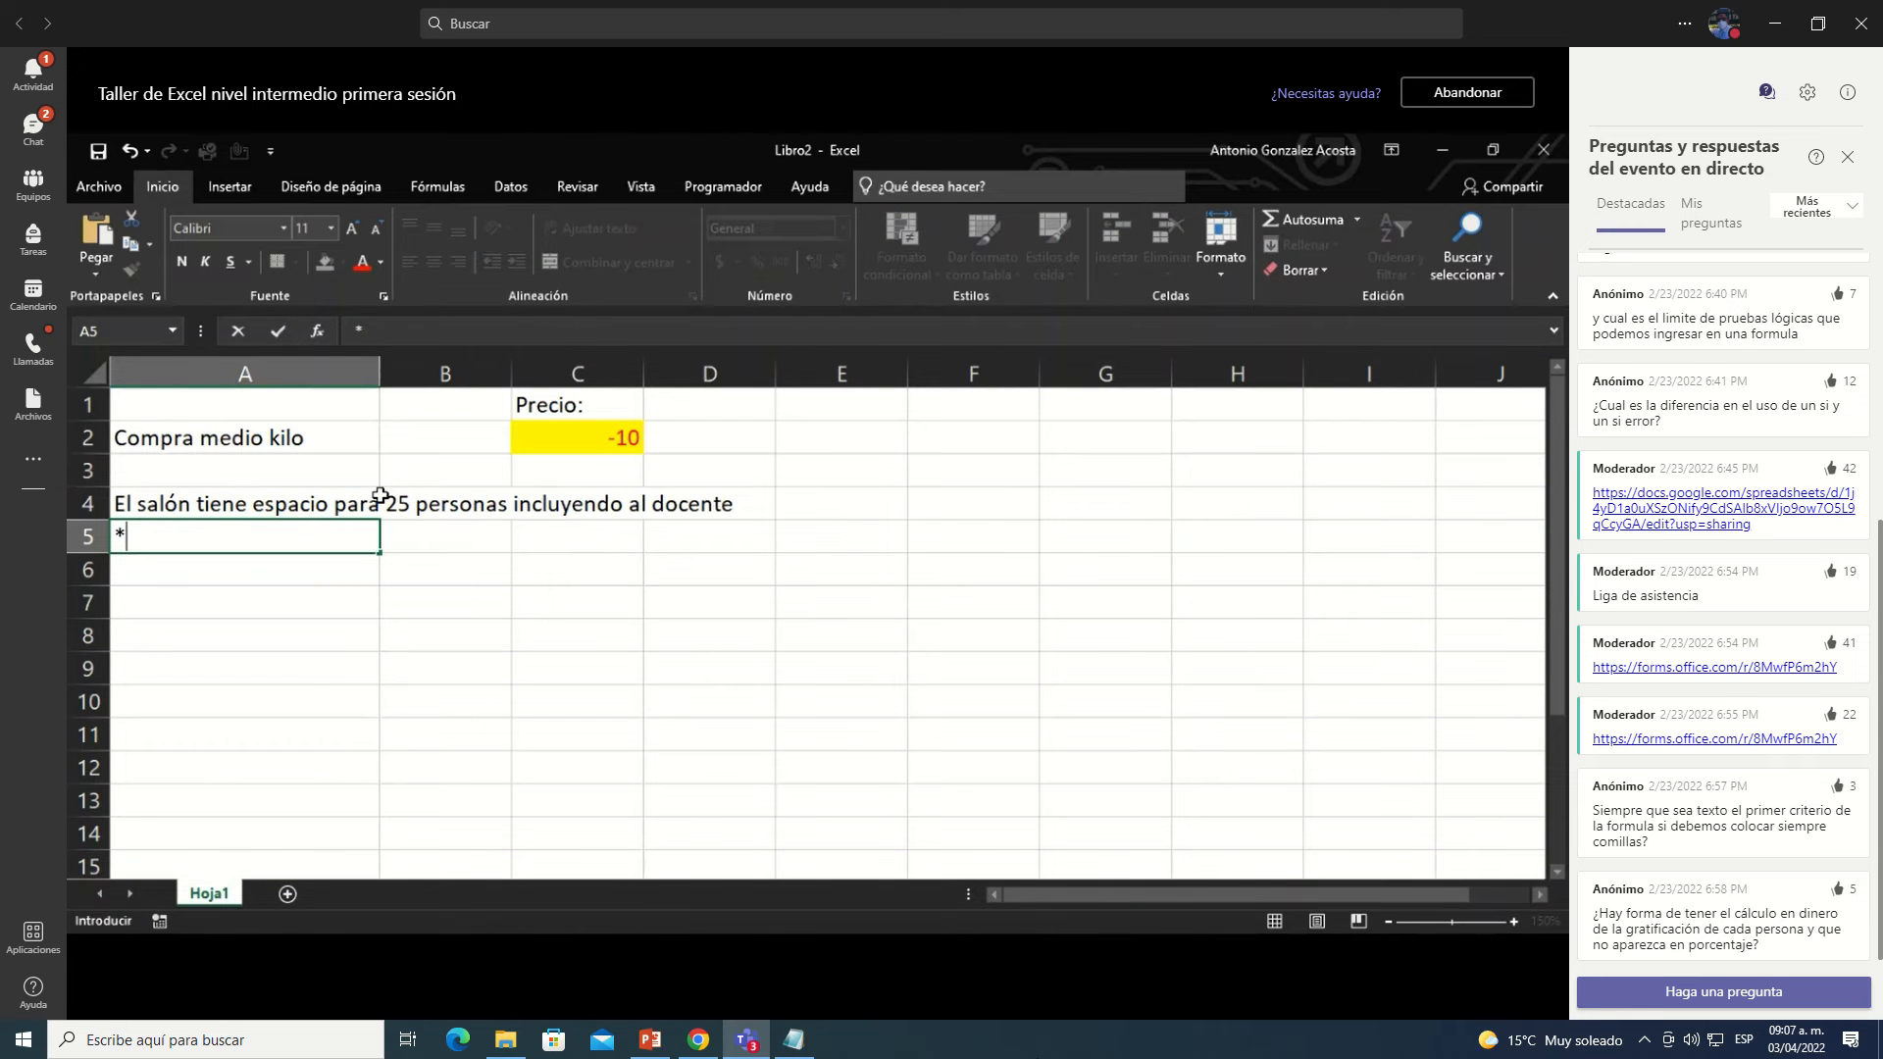
type(" 24 alumnos")
key("Return")
type("* 1 docente")
key("Return")
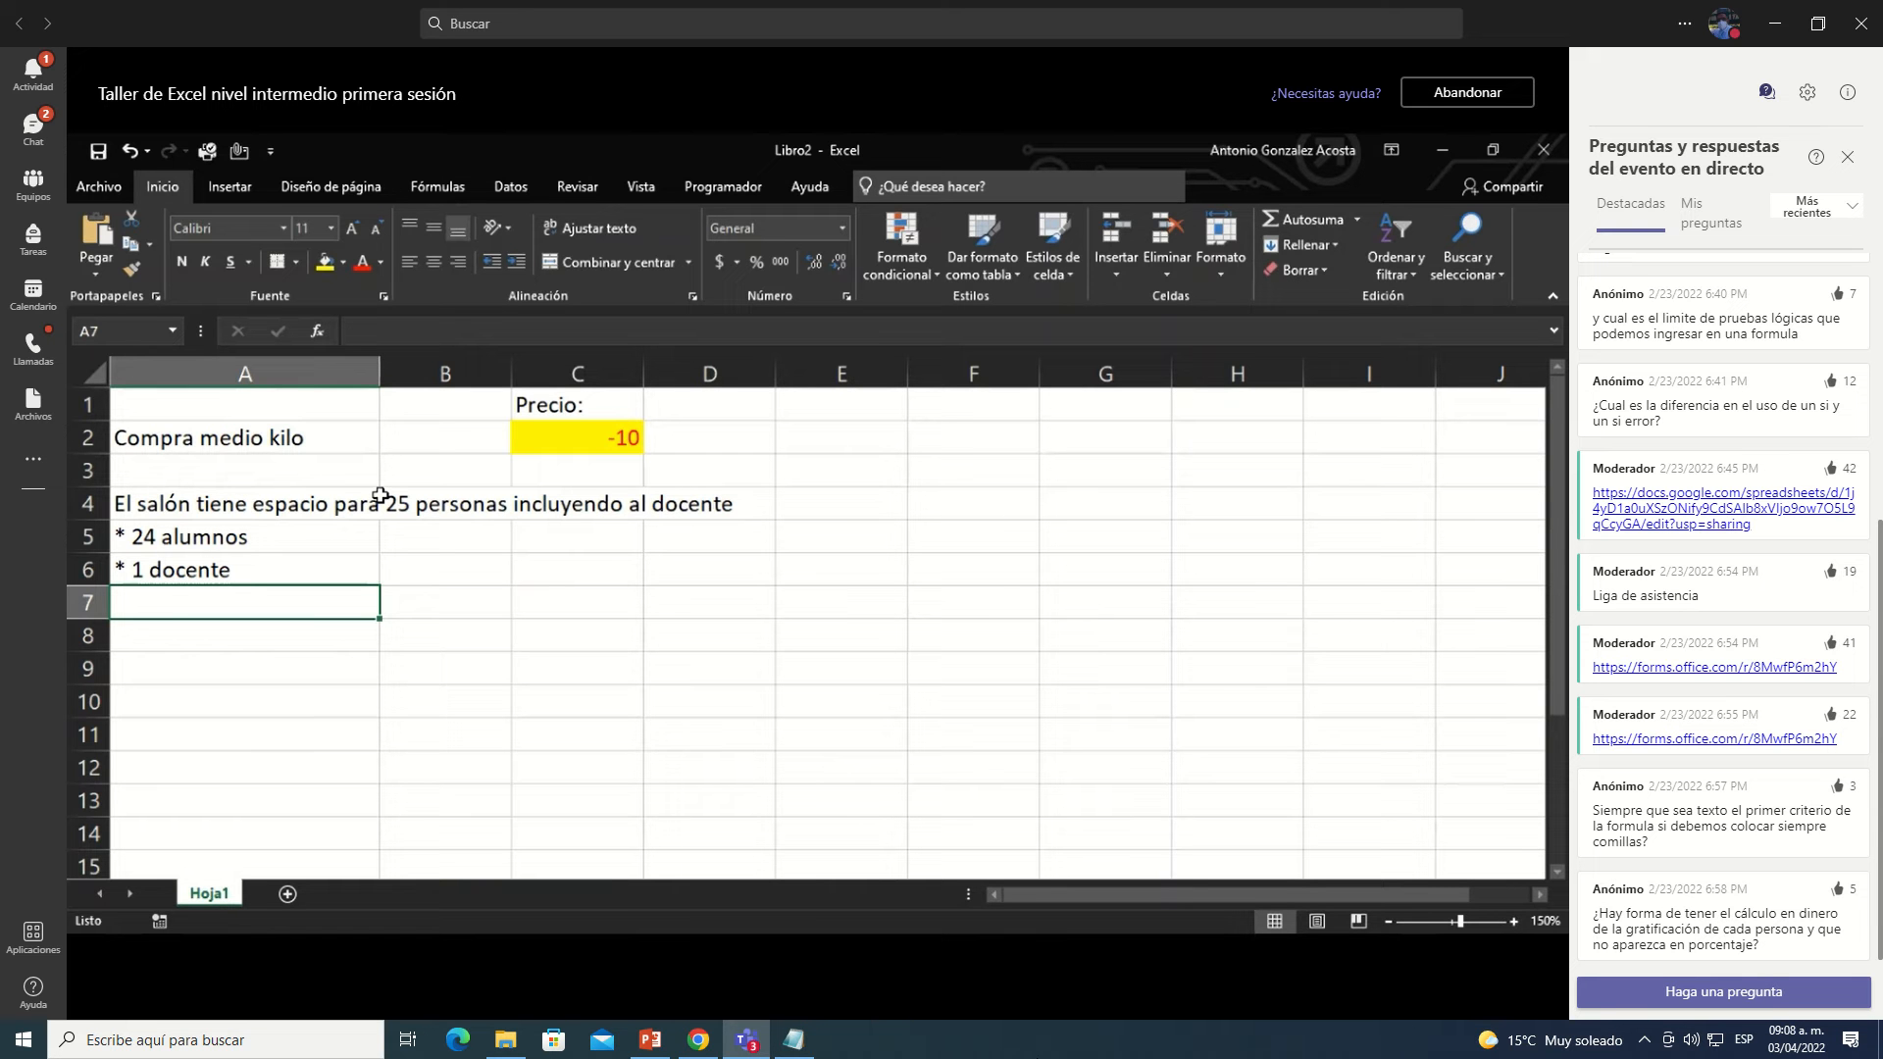
Step: Examine the structure of the SI formula in A2, leaving it as it is
key("Up")
key("Up")
key("Up")
key("Up")
key("Up")
key("F2")
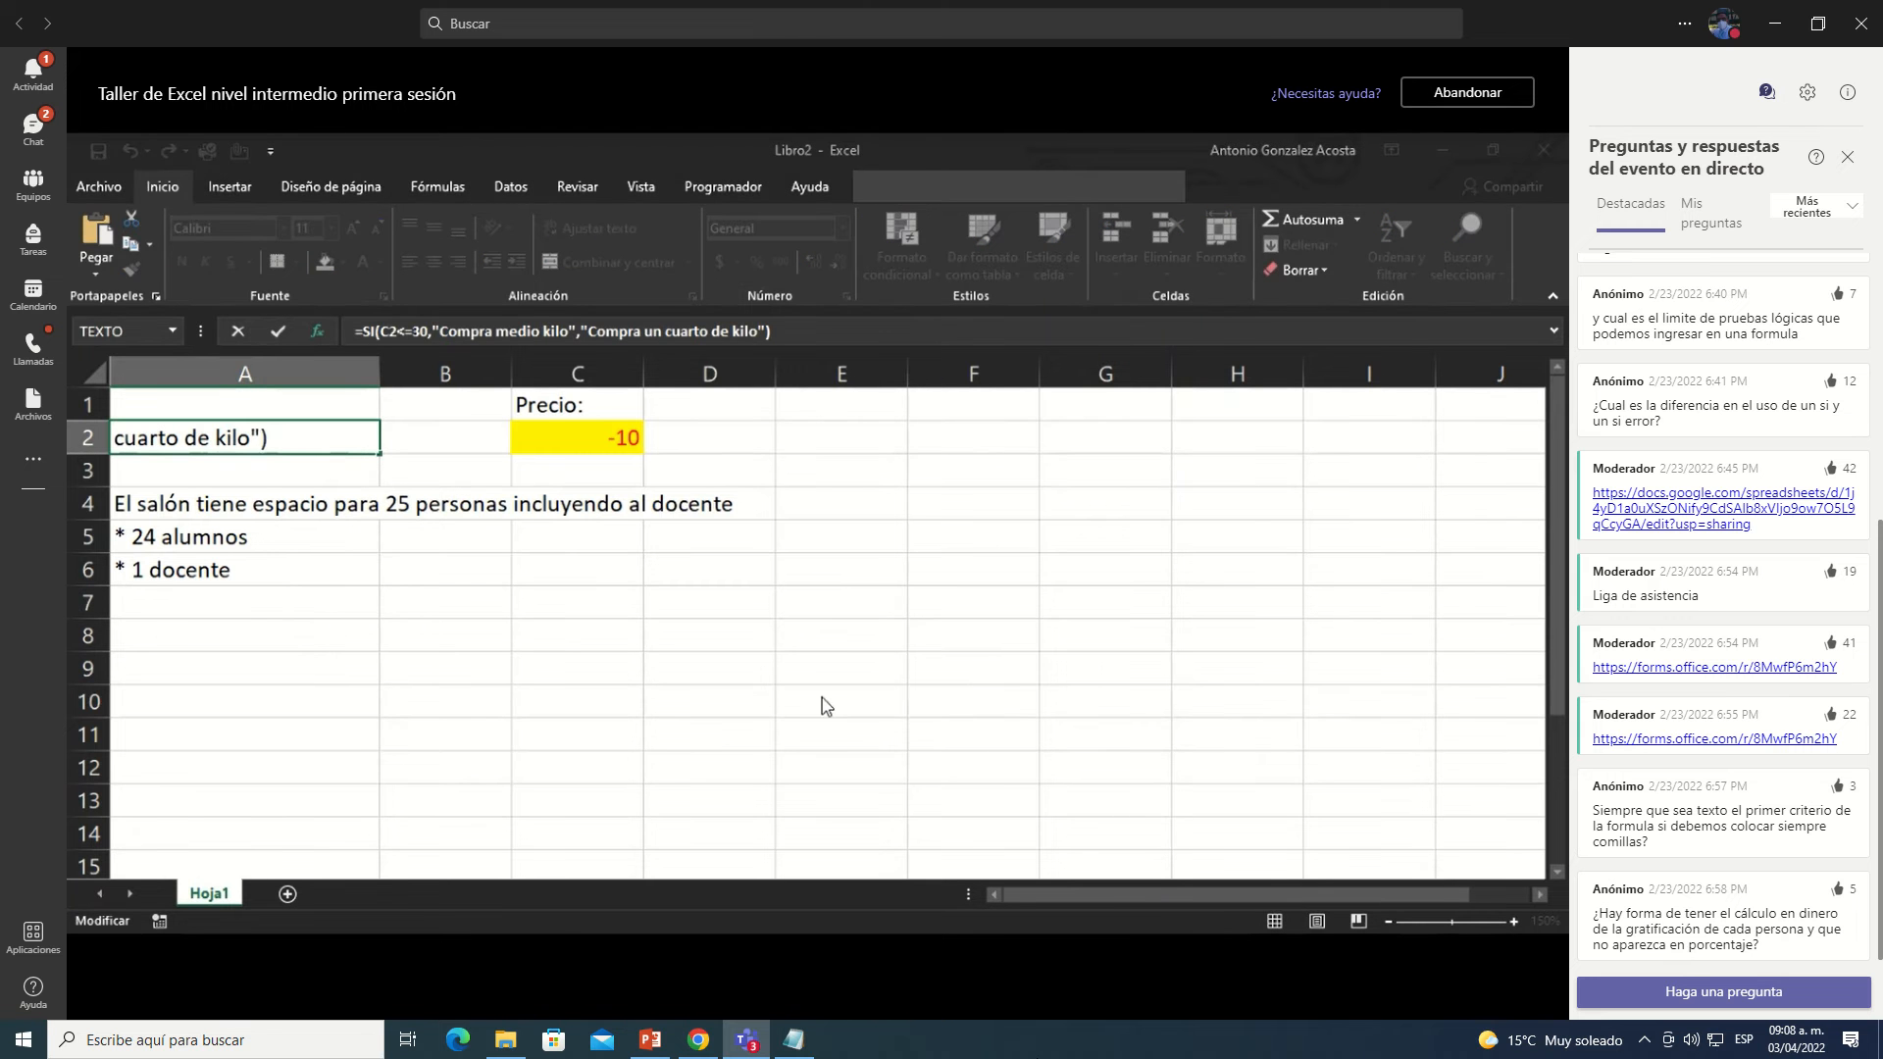
key("Escape")
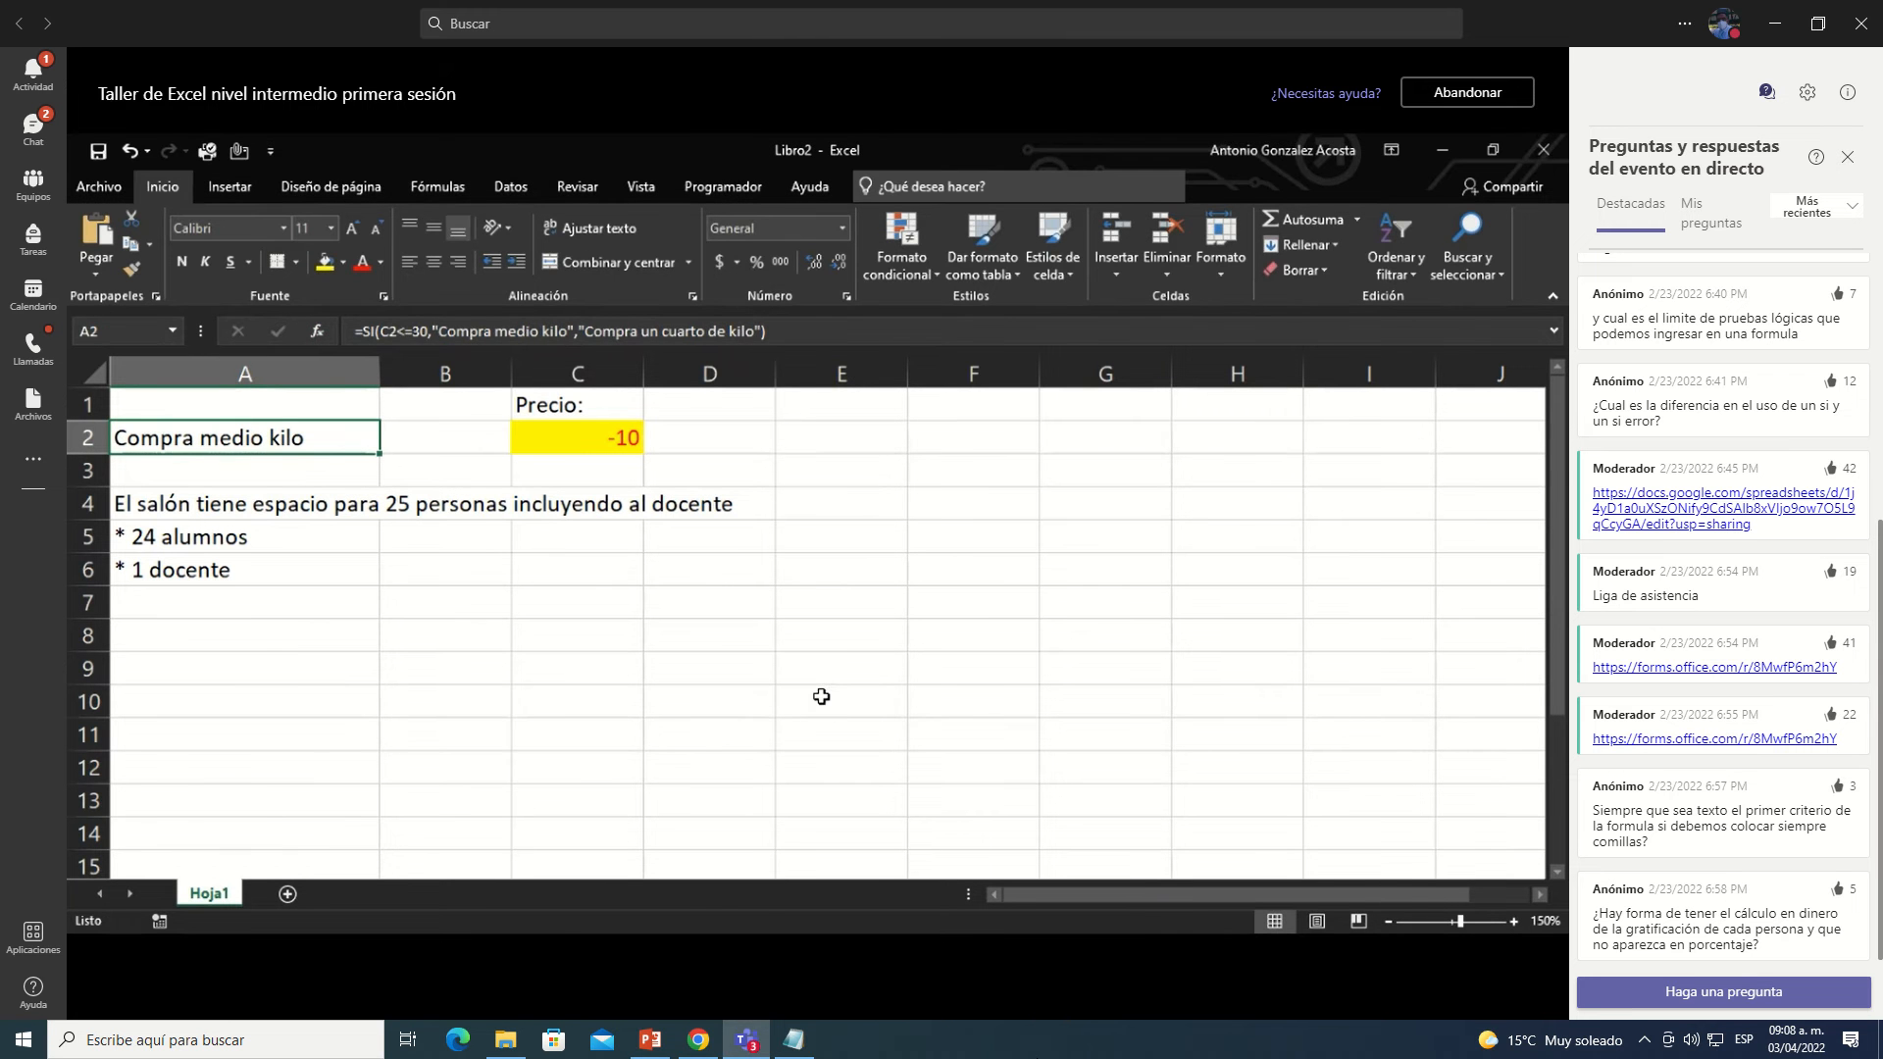
Step: Enter the heading "Número de alumnos" in C7
key("Down")
key("Down")
key("Down")
key("Down")
key("Down")
key("Right")
key("Right")
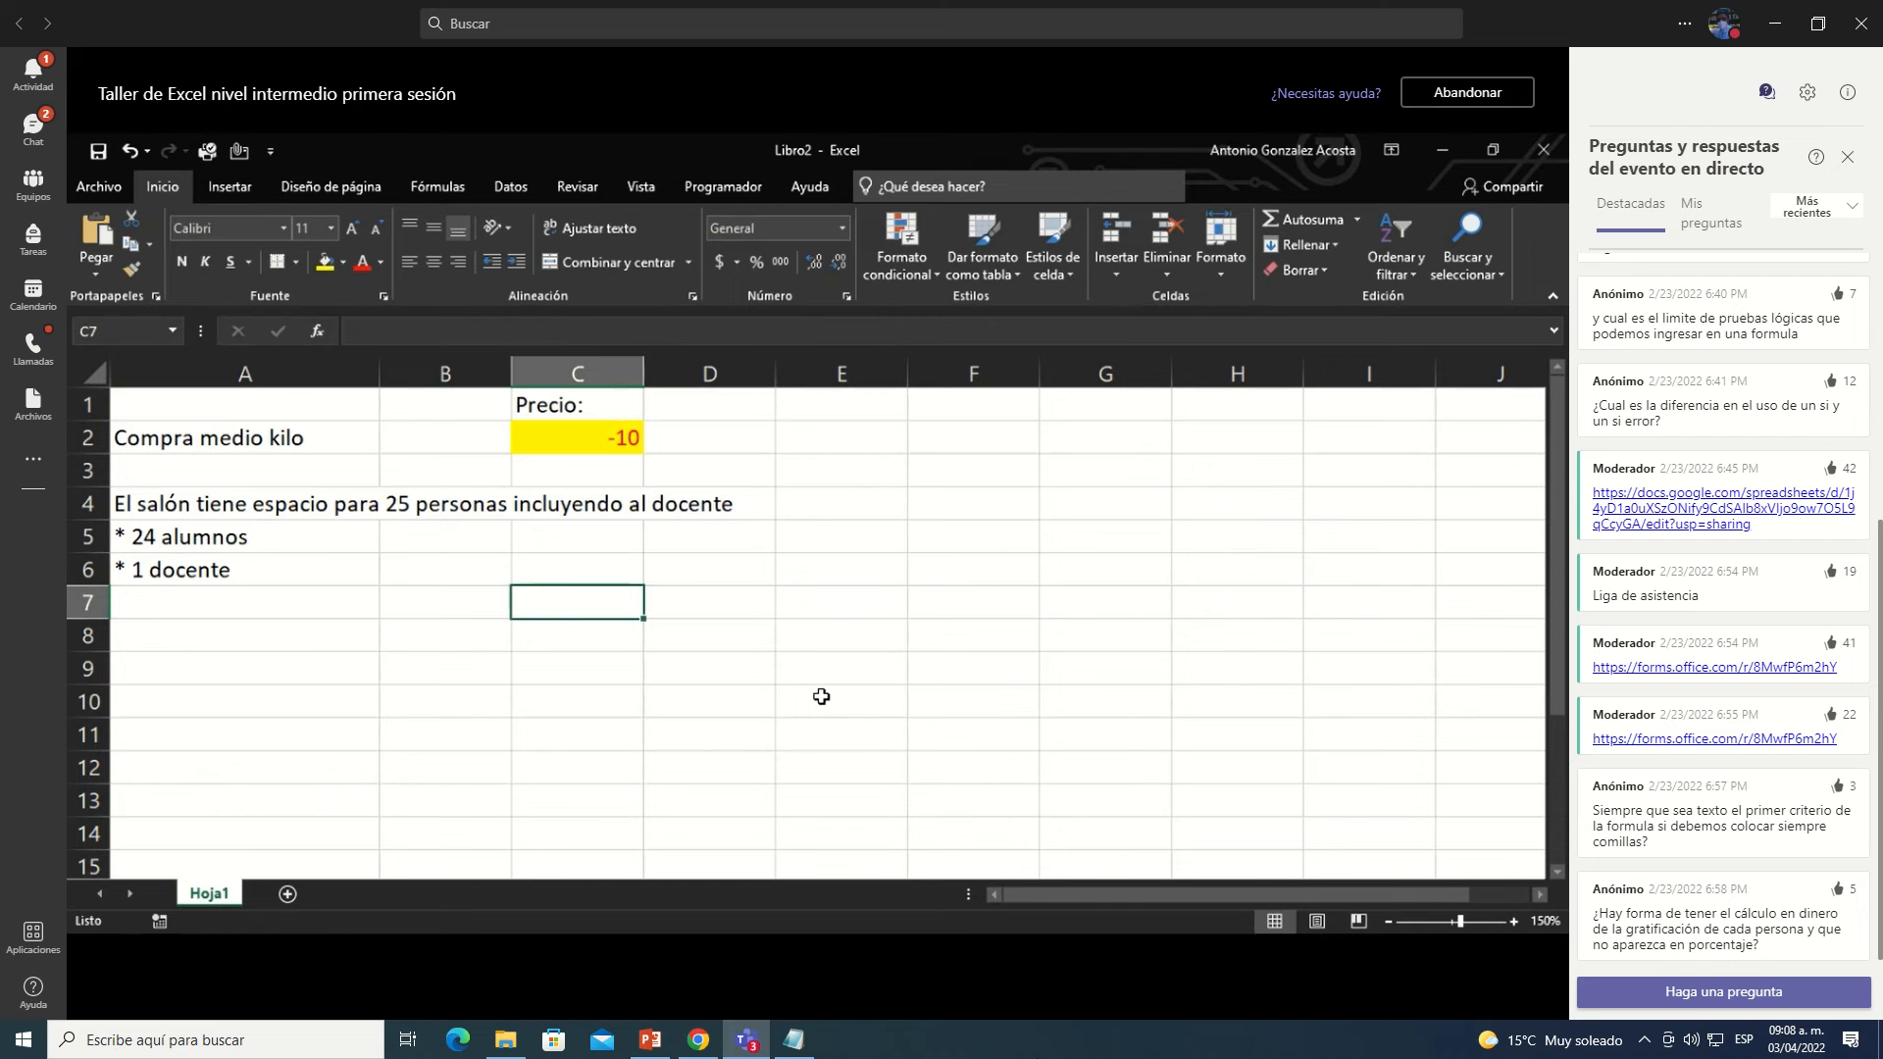
type("Número de al")
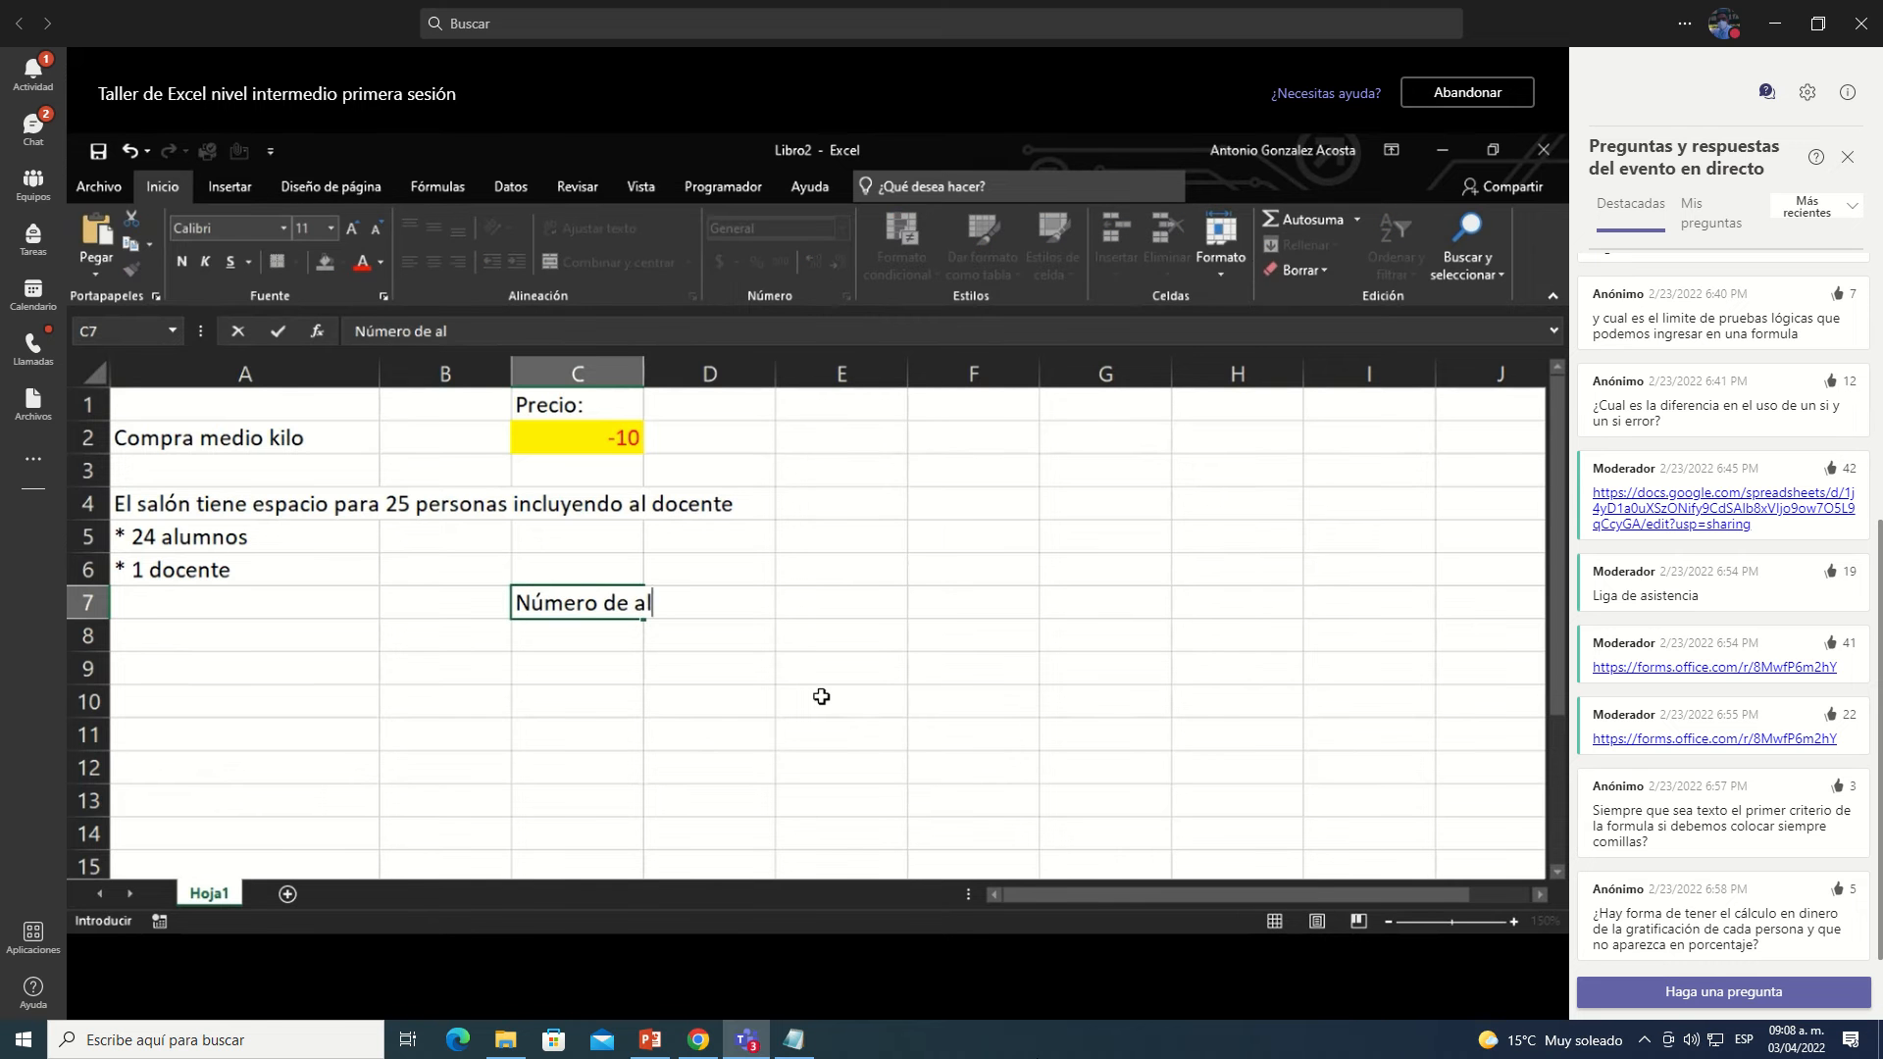
type("u")
type("mnos")
key("Return")
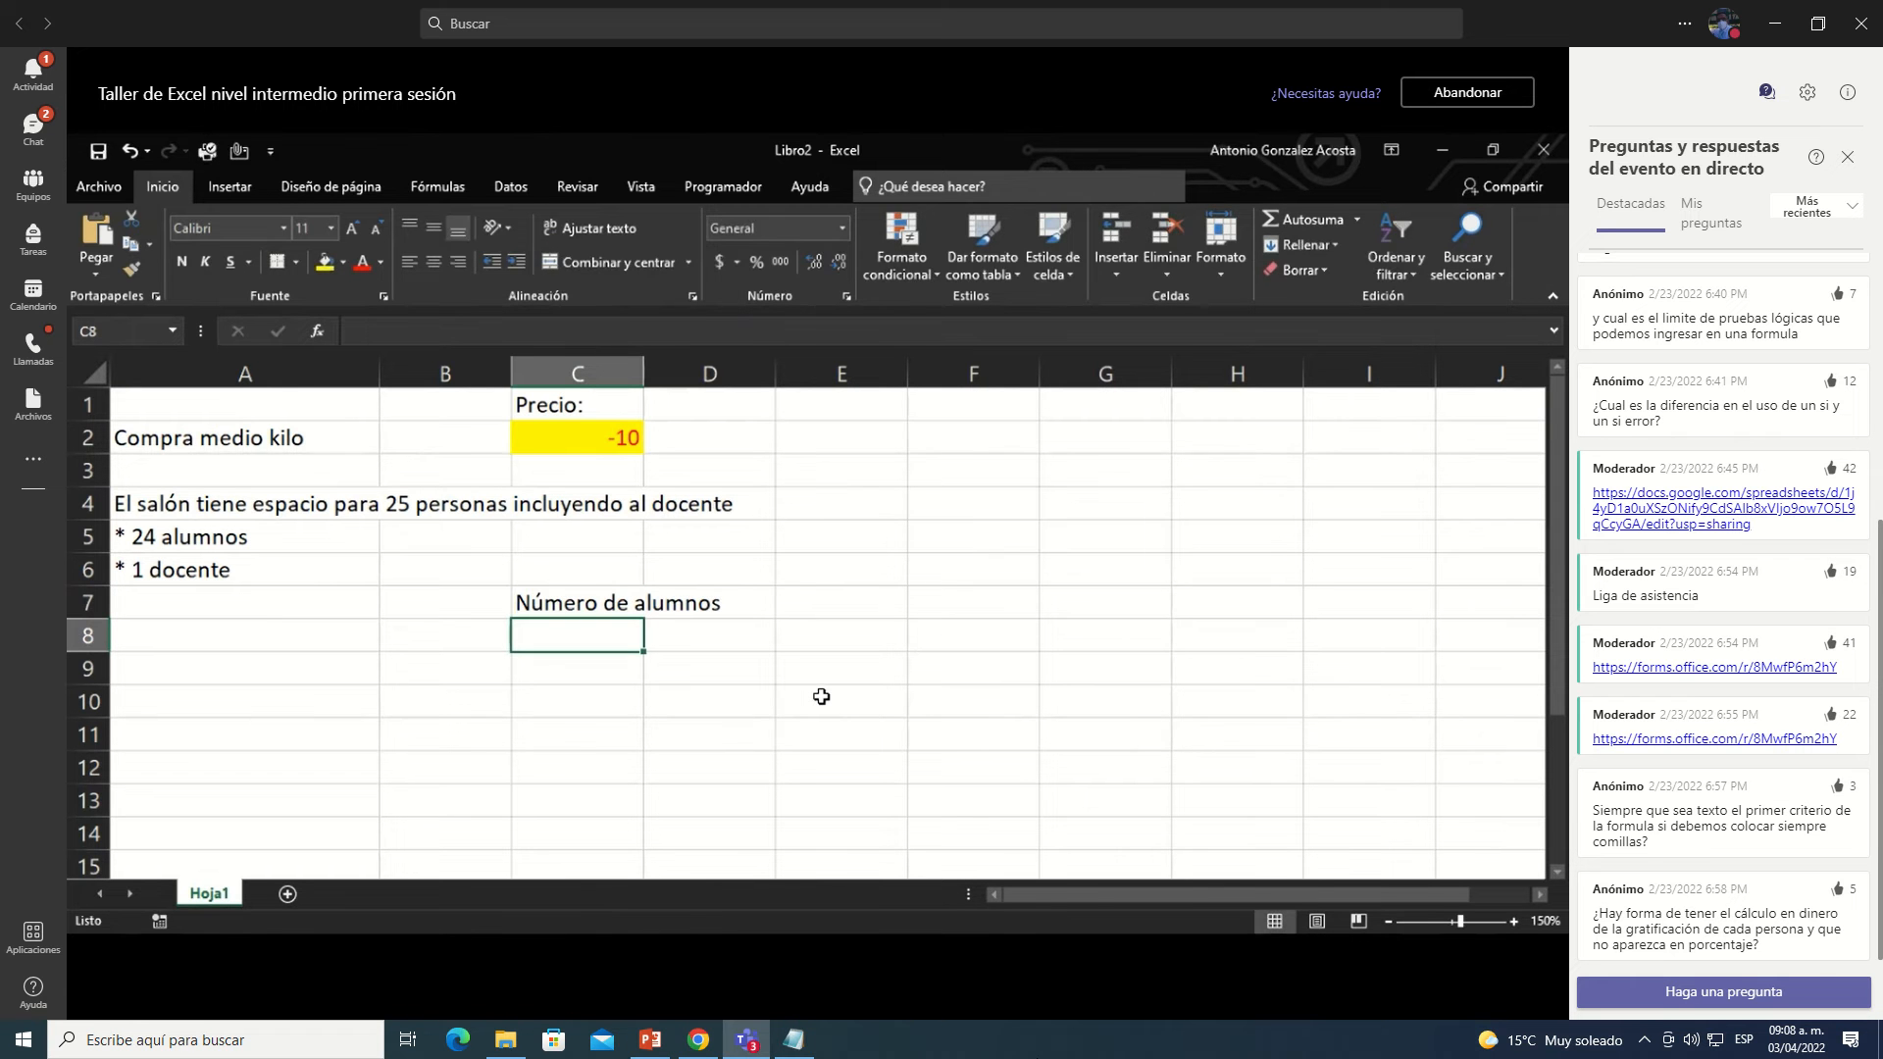
Step: Fill C8 and the "* 24 alumnos" cell A5 with yellow, and color A5's text red
left_click(325, 262)
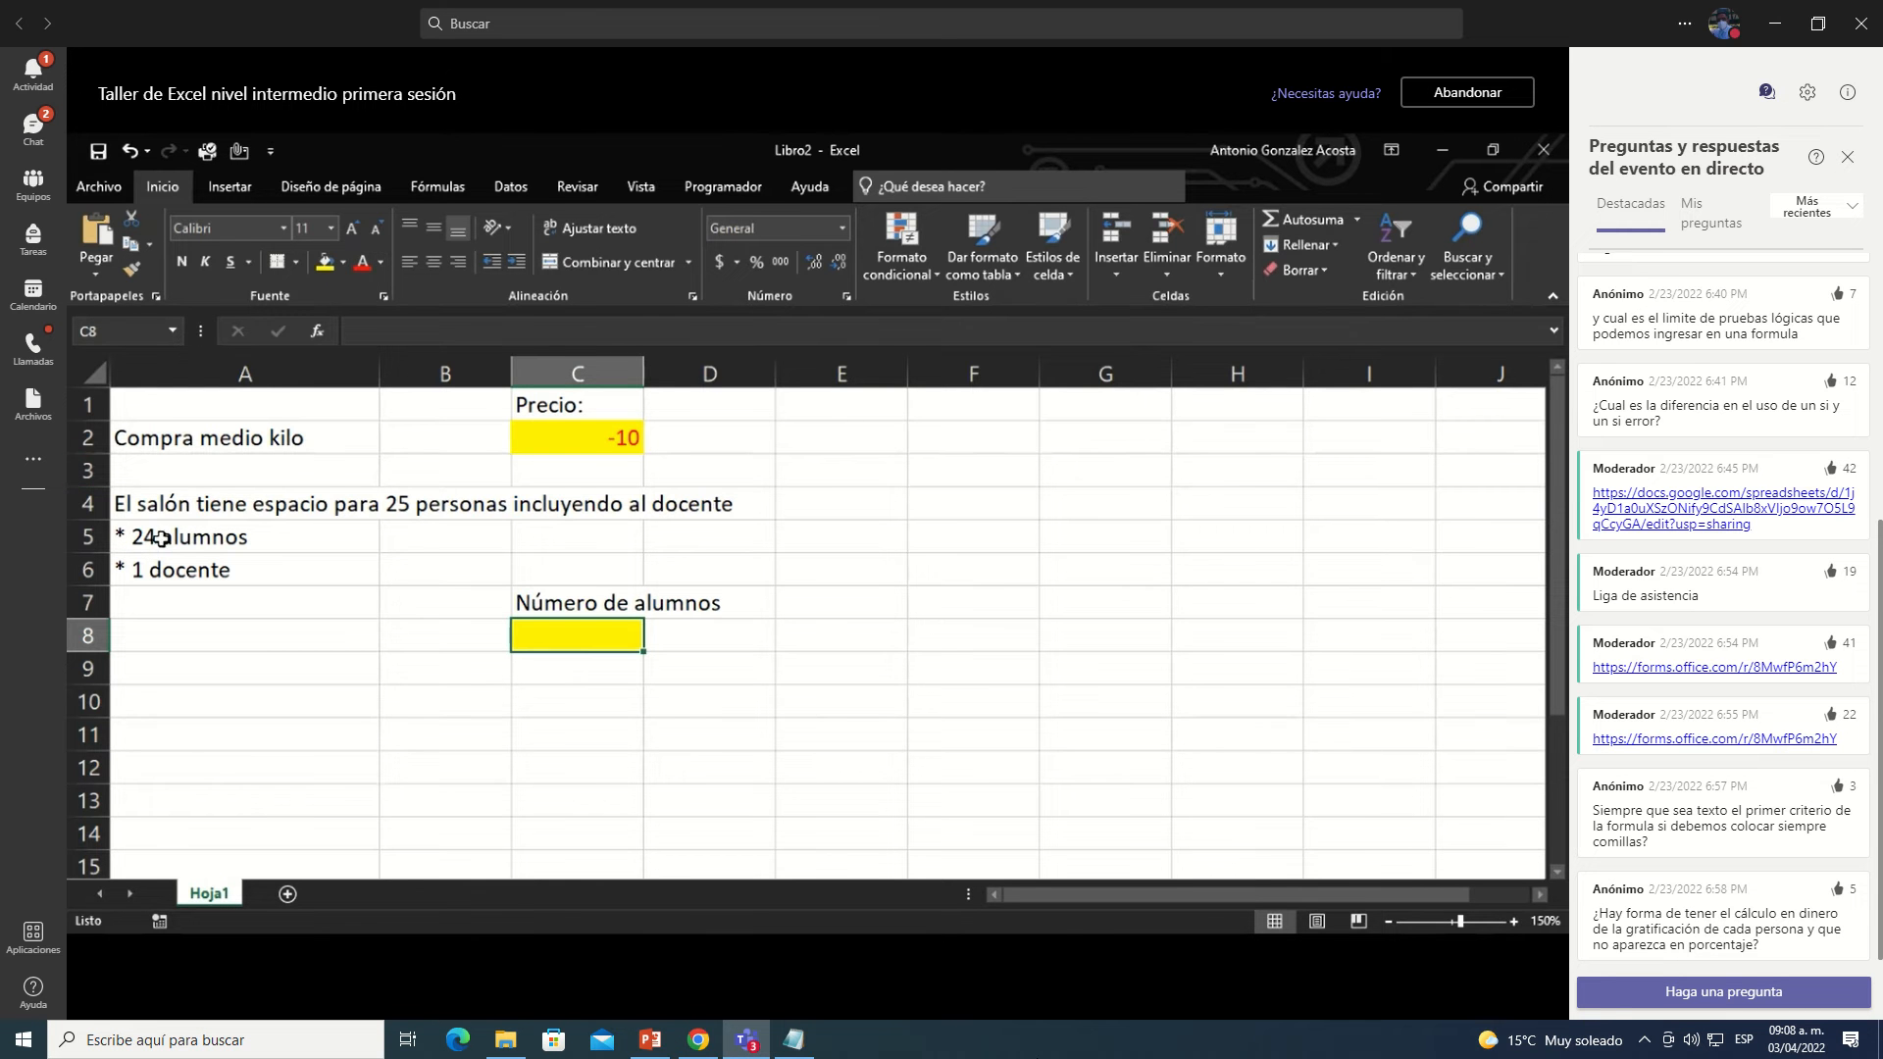
left_click(161, 539)
left_click(325, 262)
left_click(362, 262)
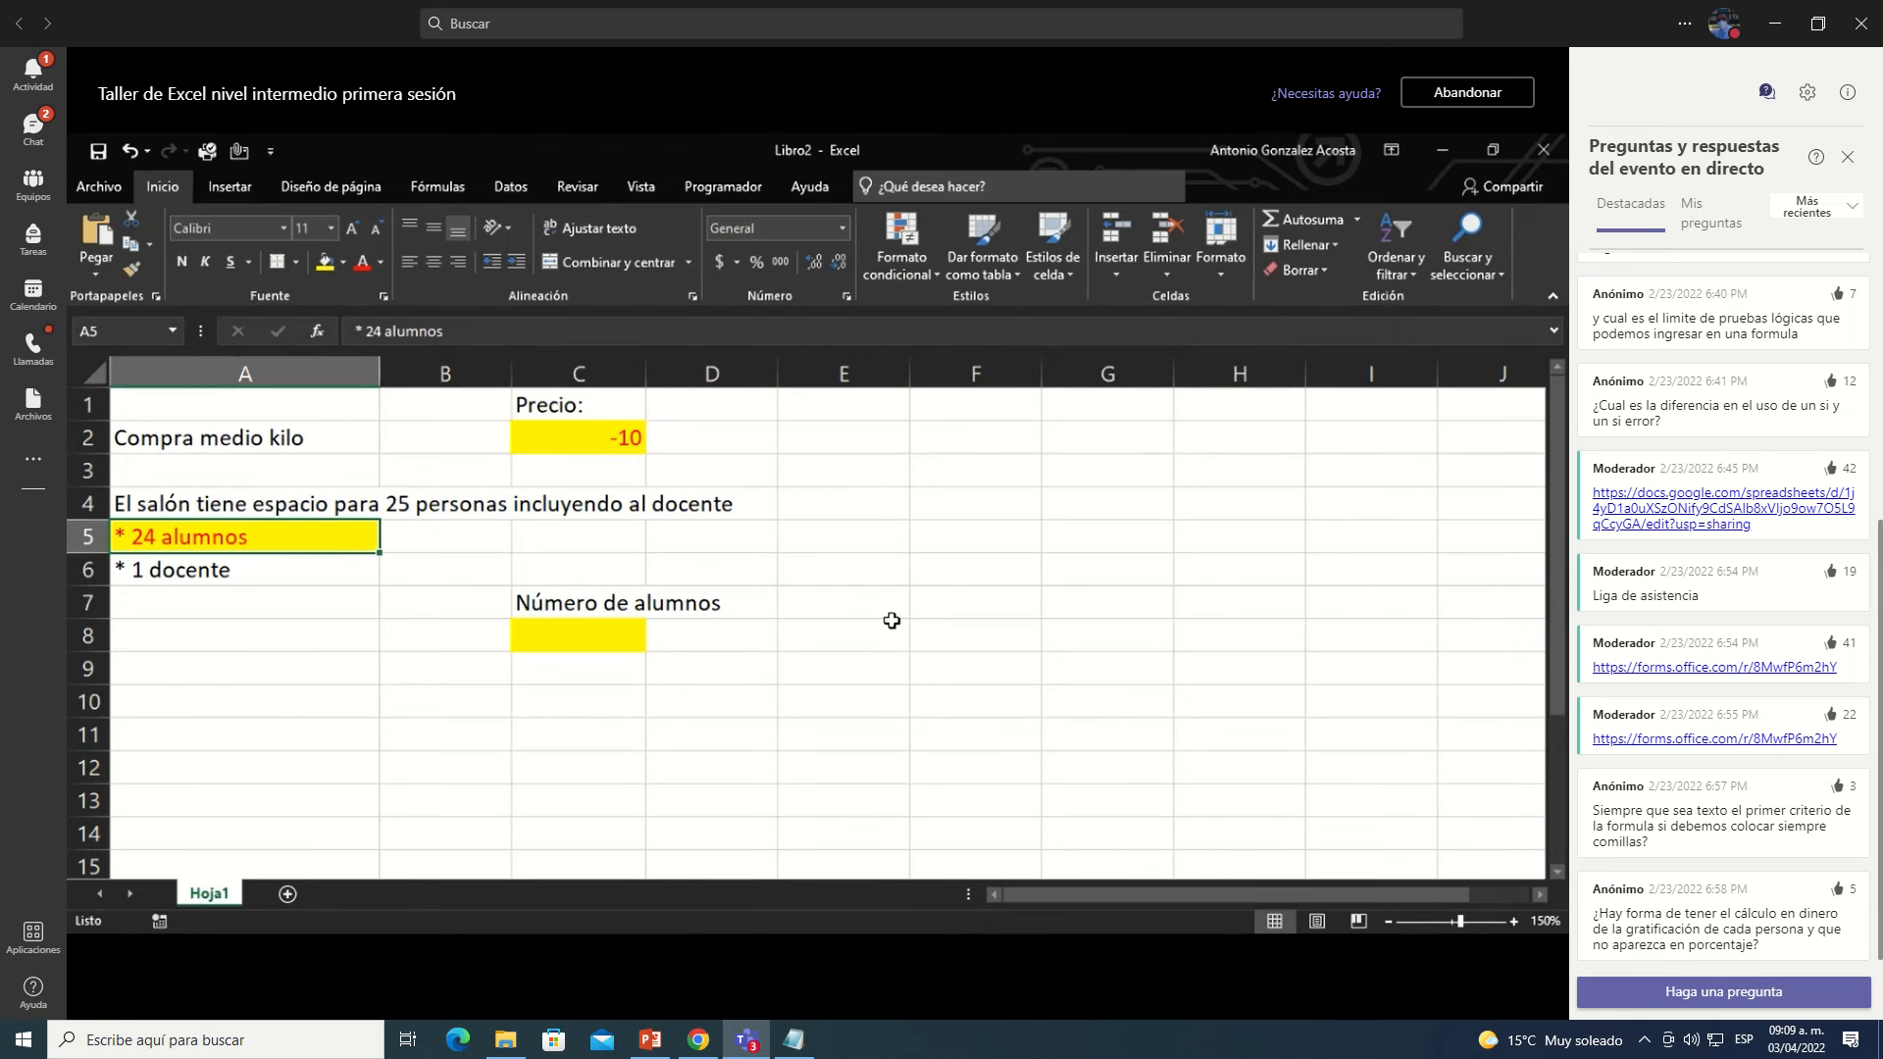
Step: Enter the heading "Capacidad del aula" in D7 and widen columns C and D to fit their headings
left_click_drag(647, 374, 733, 373)
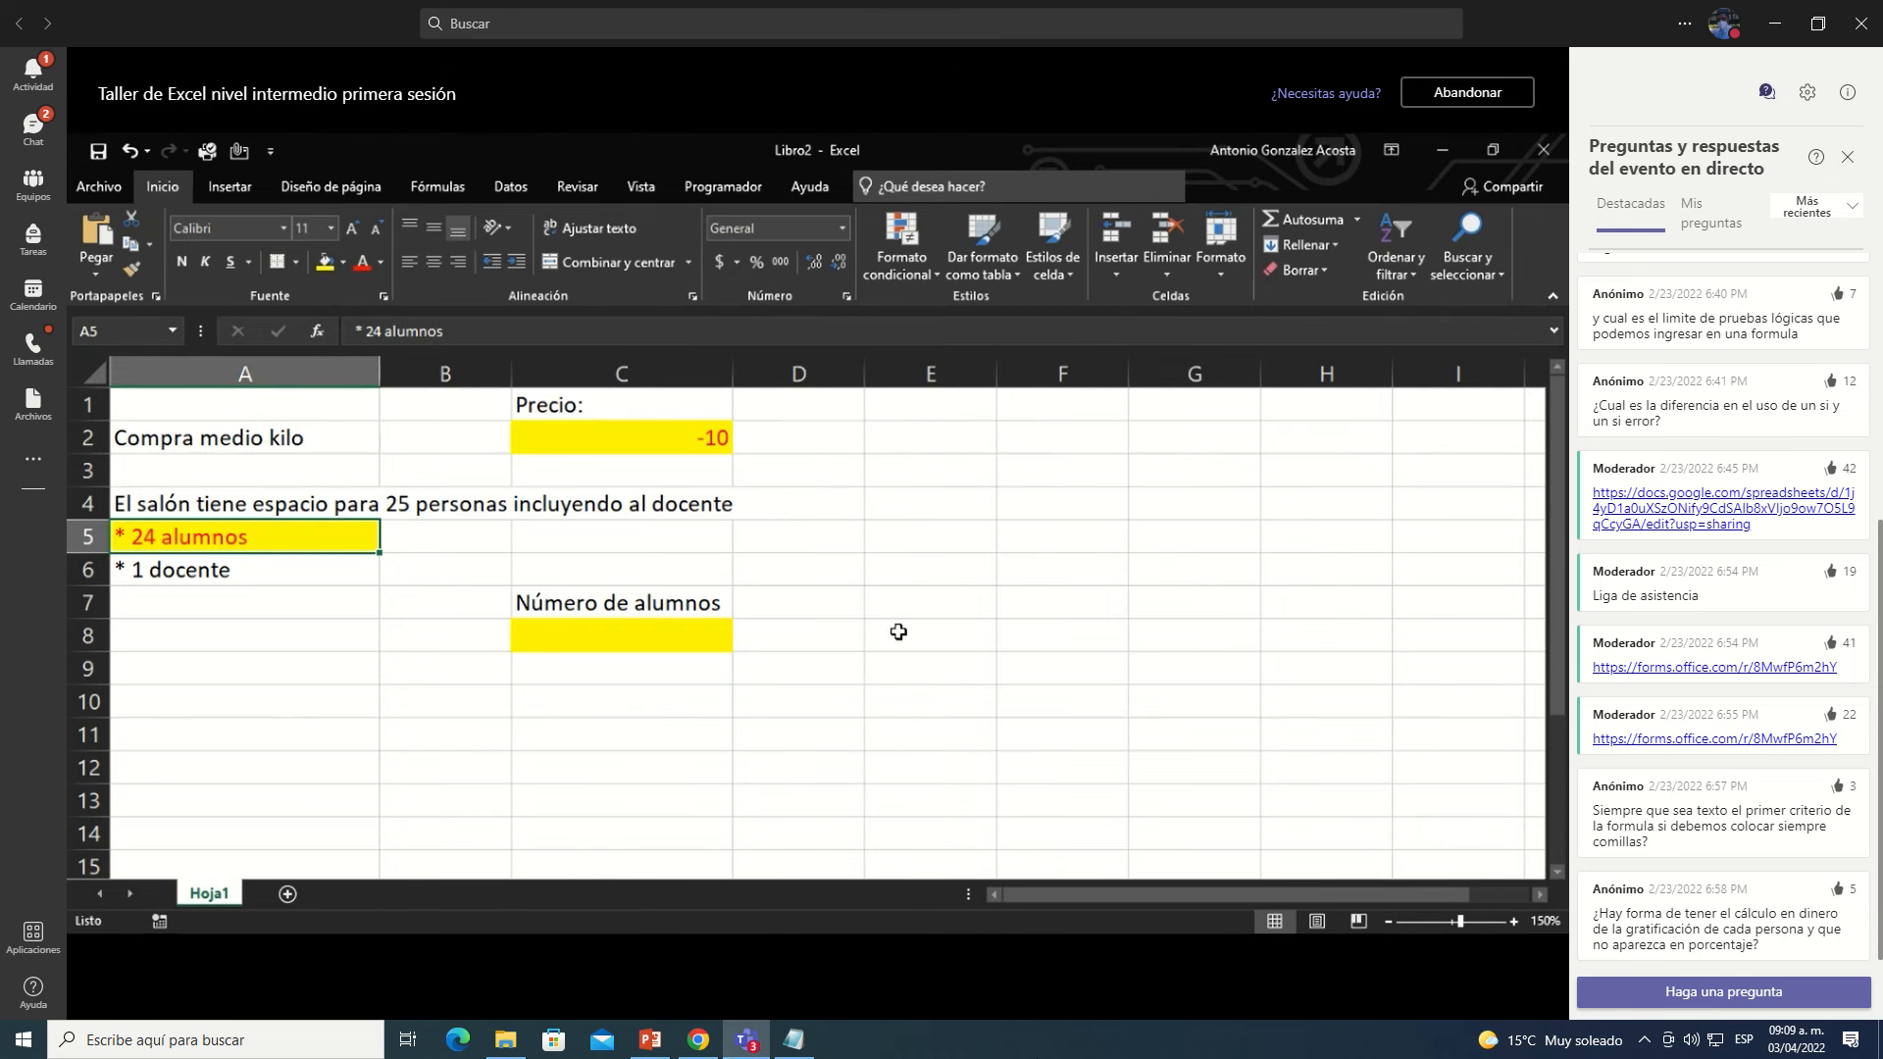
left_click(795, 596)
type("Cap")
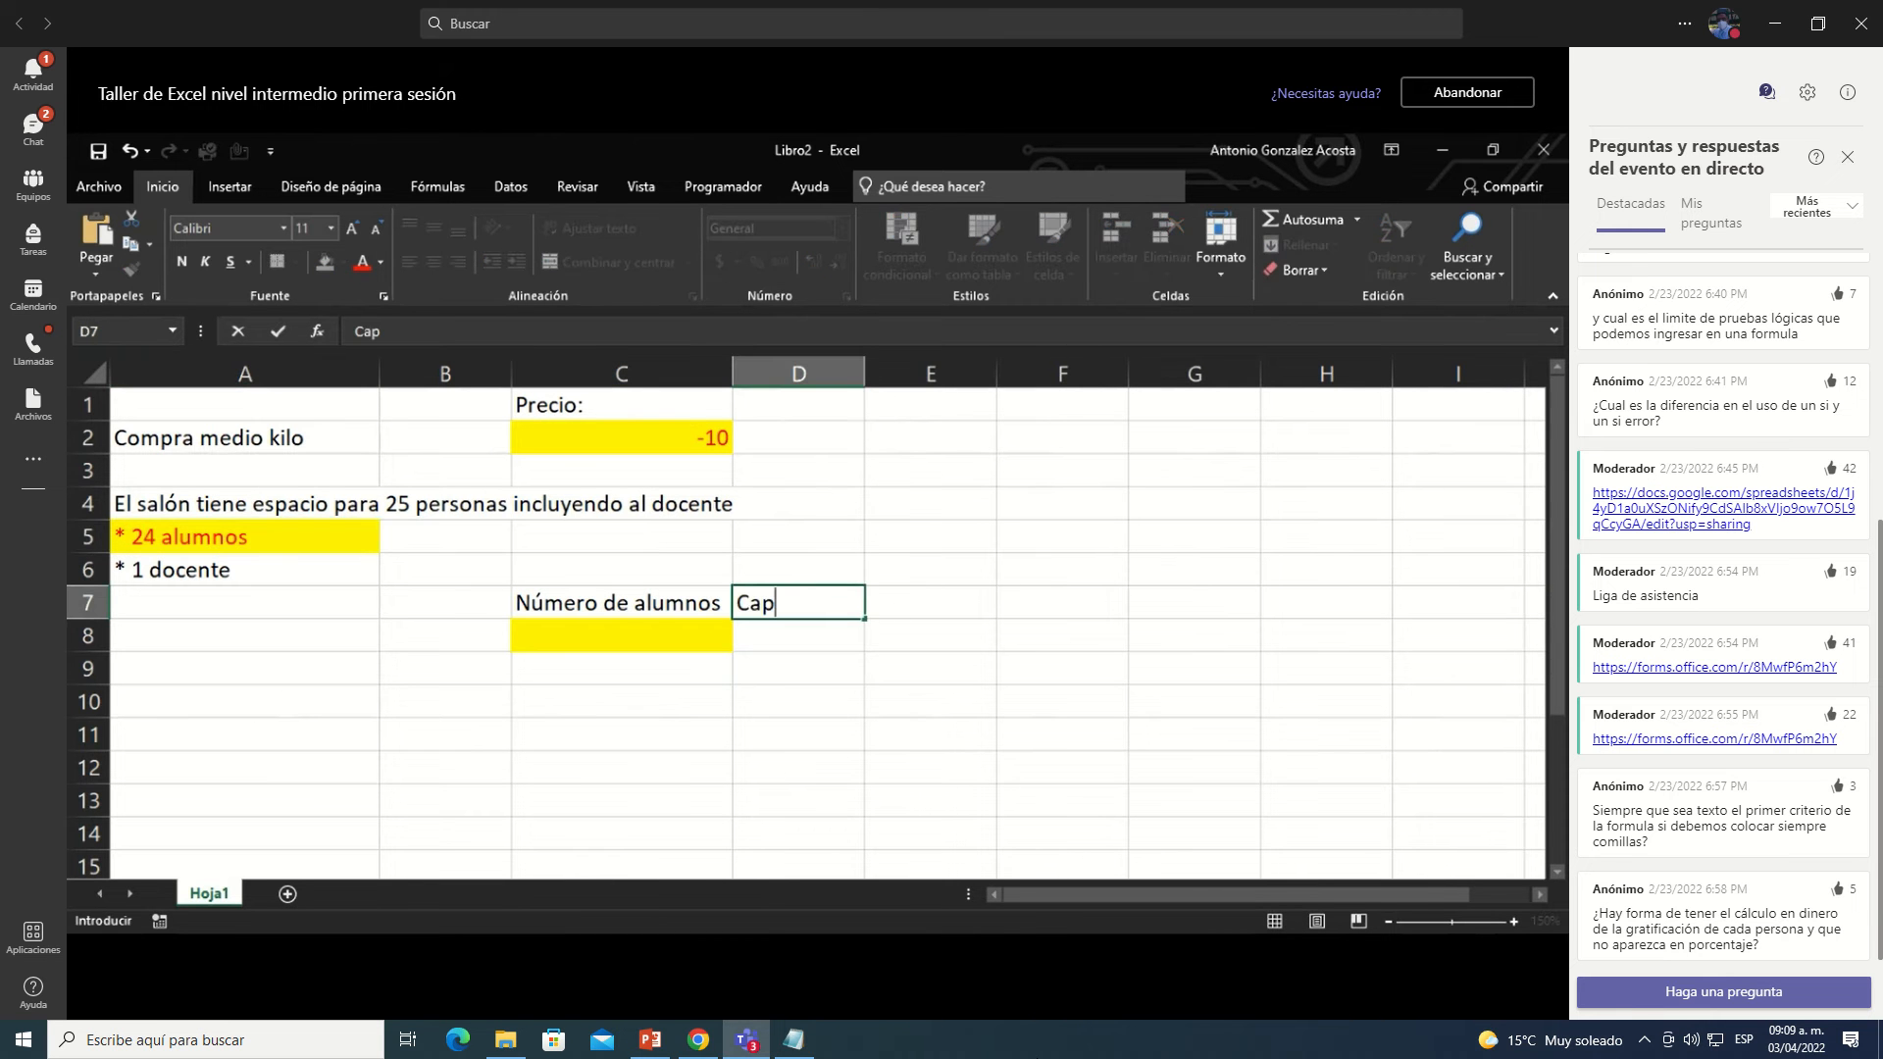
type("la")
key("Return")
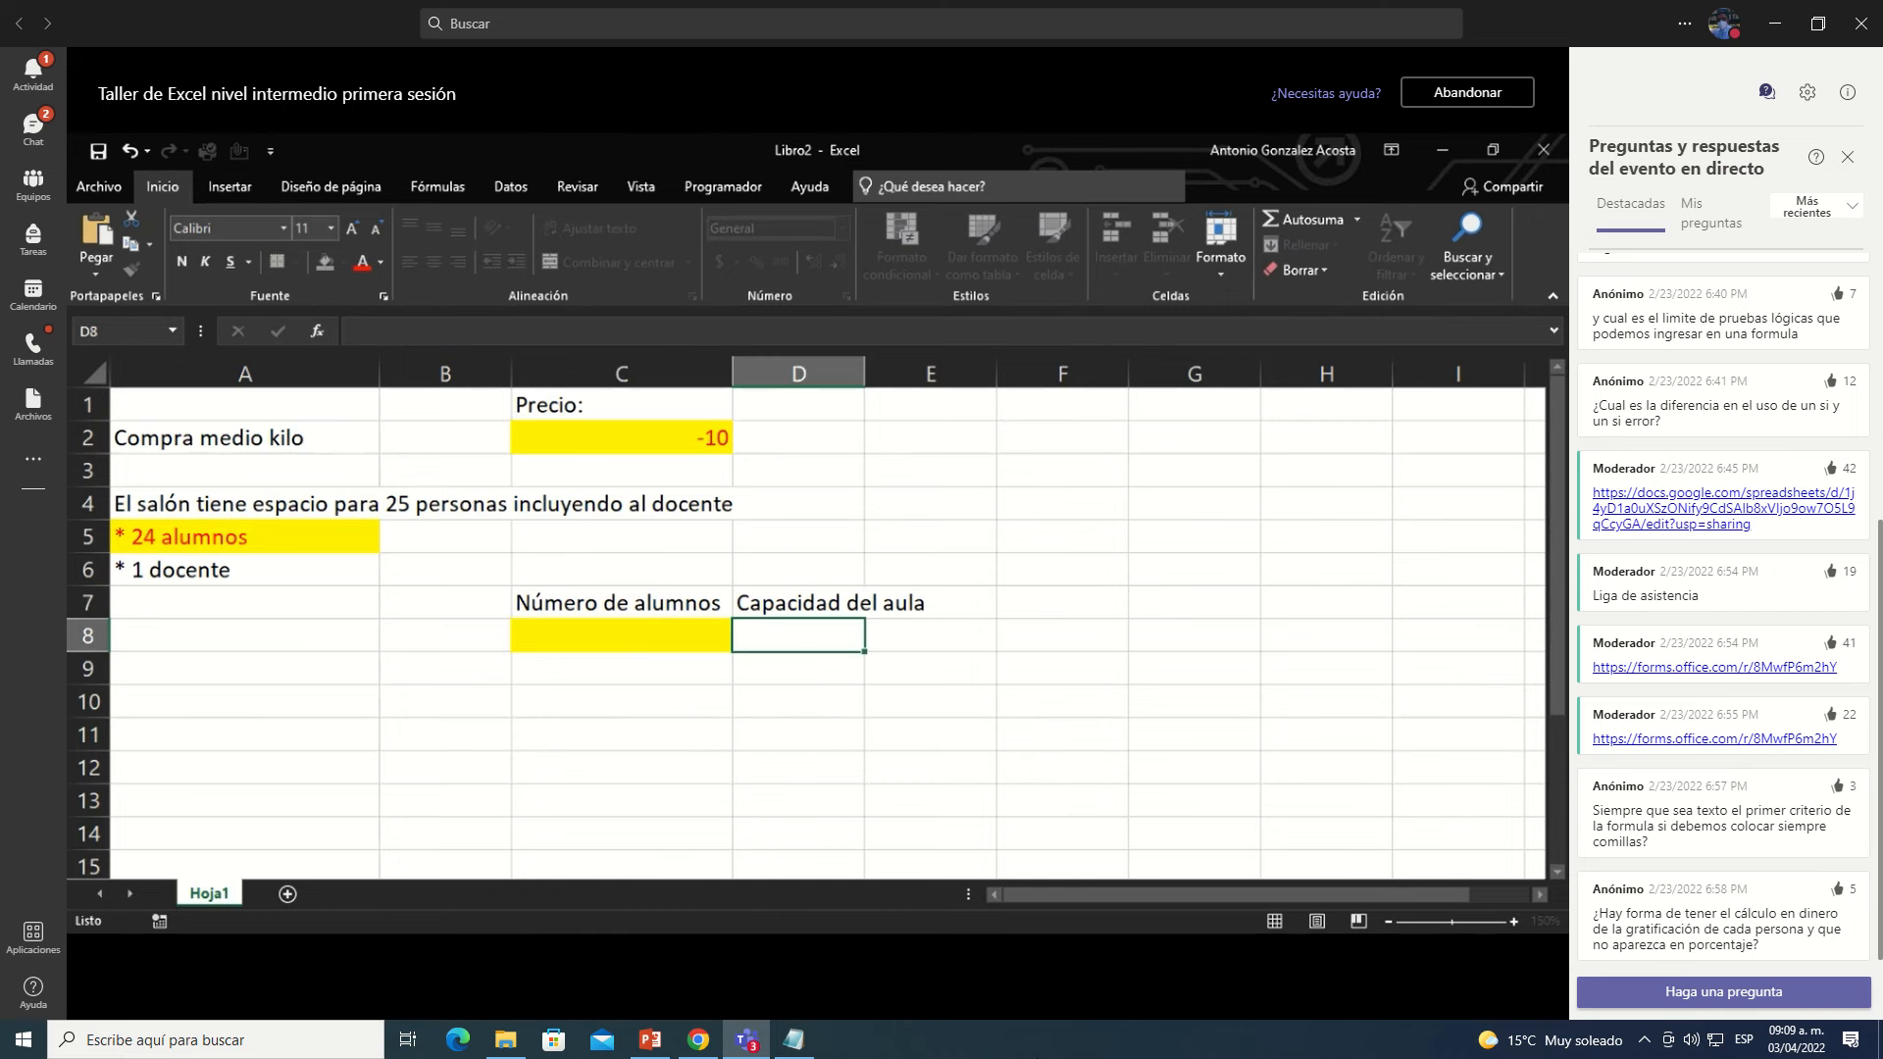
double_click(865, 373)
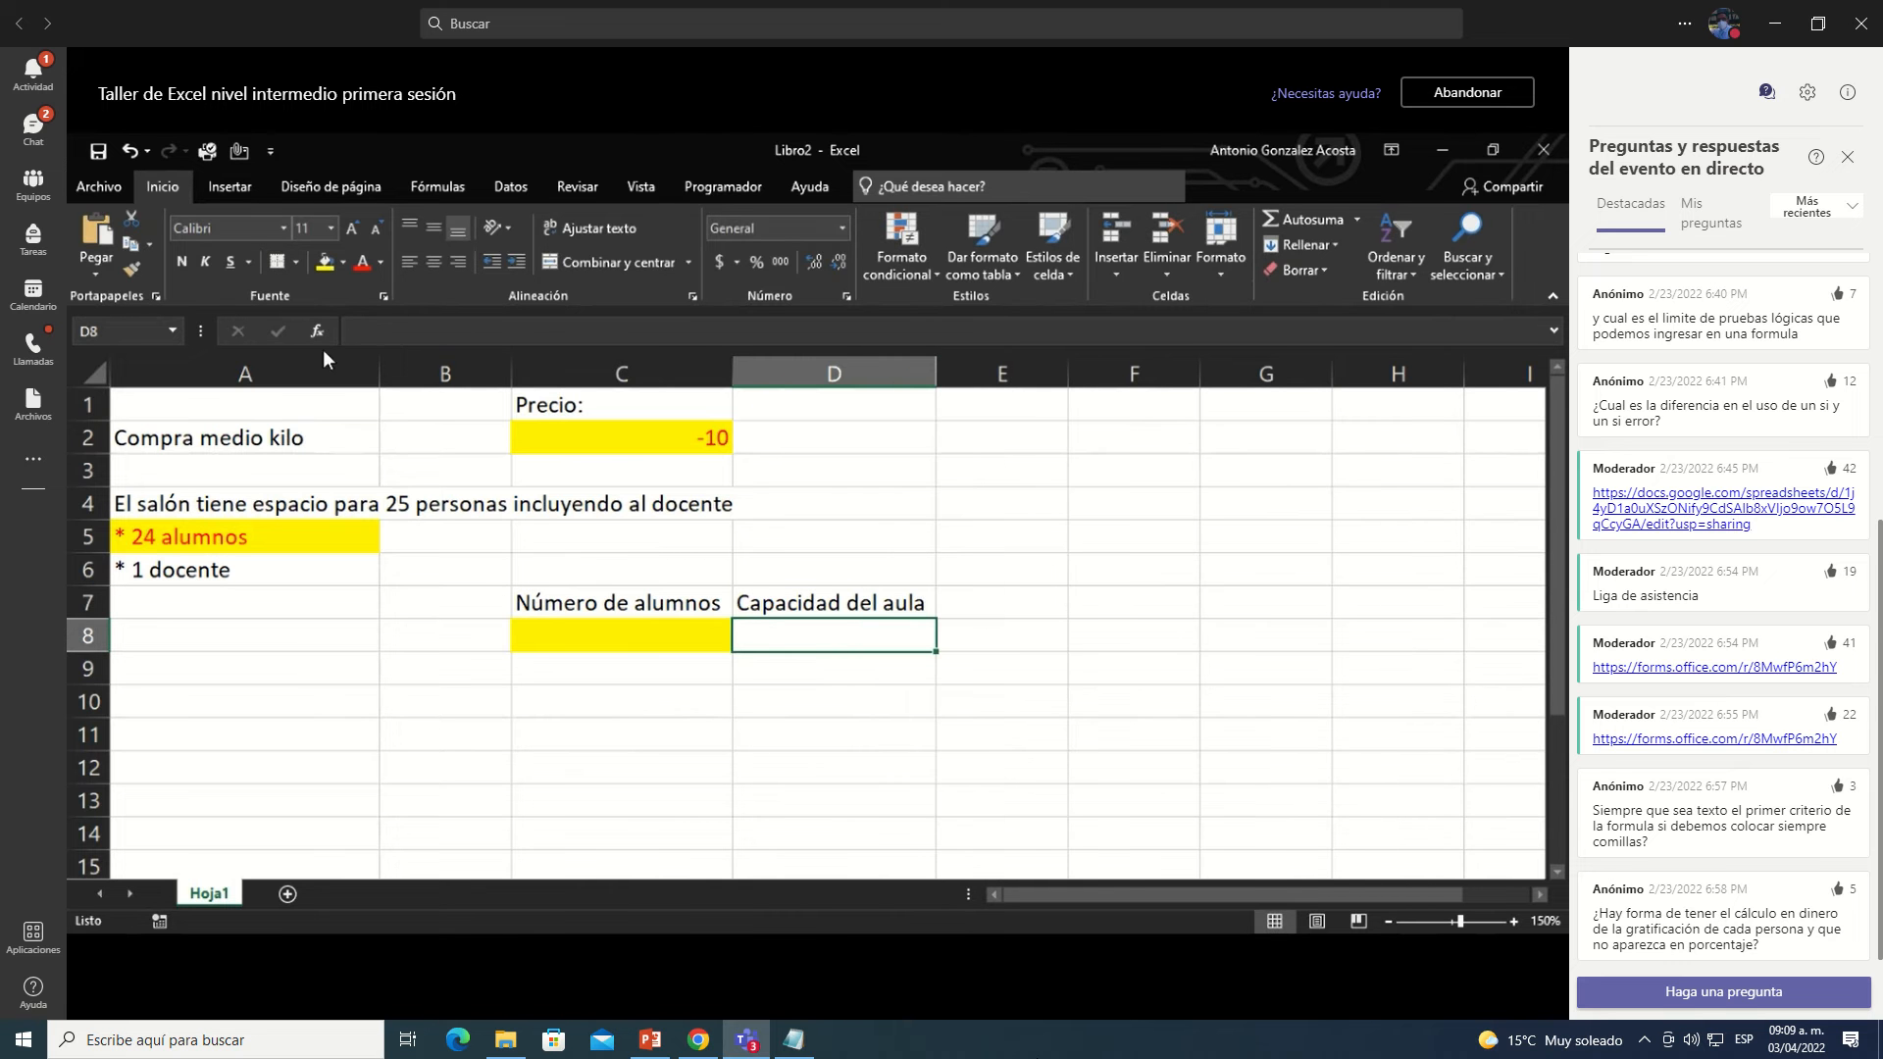
Step: Fill D8 with green, and enter 32 as the number of students in C8 and 25 as the capacity in D8
left_click(342, 262)
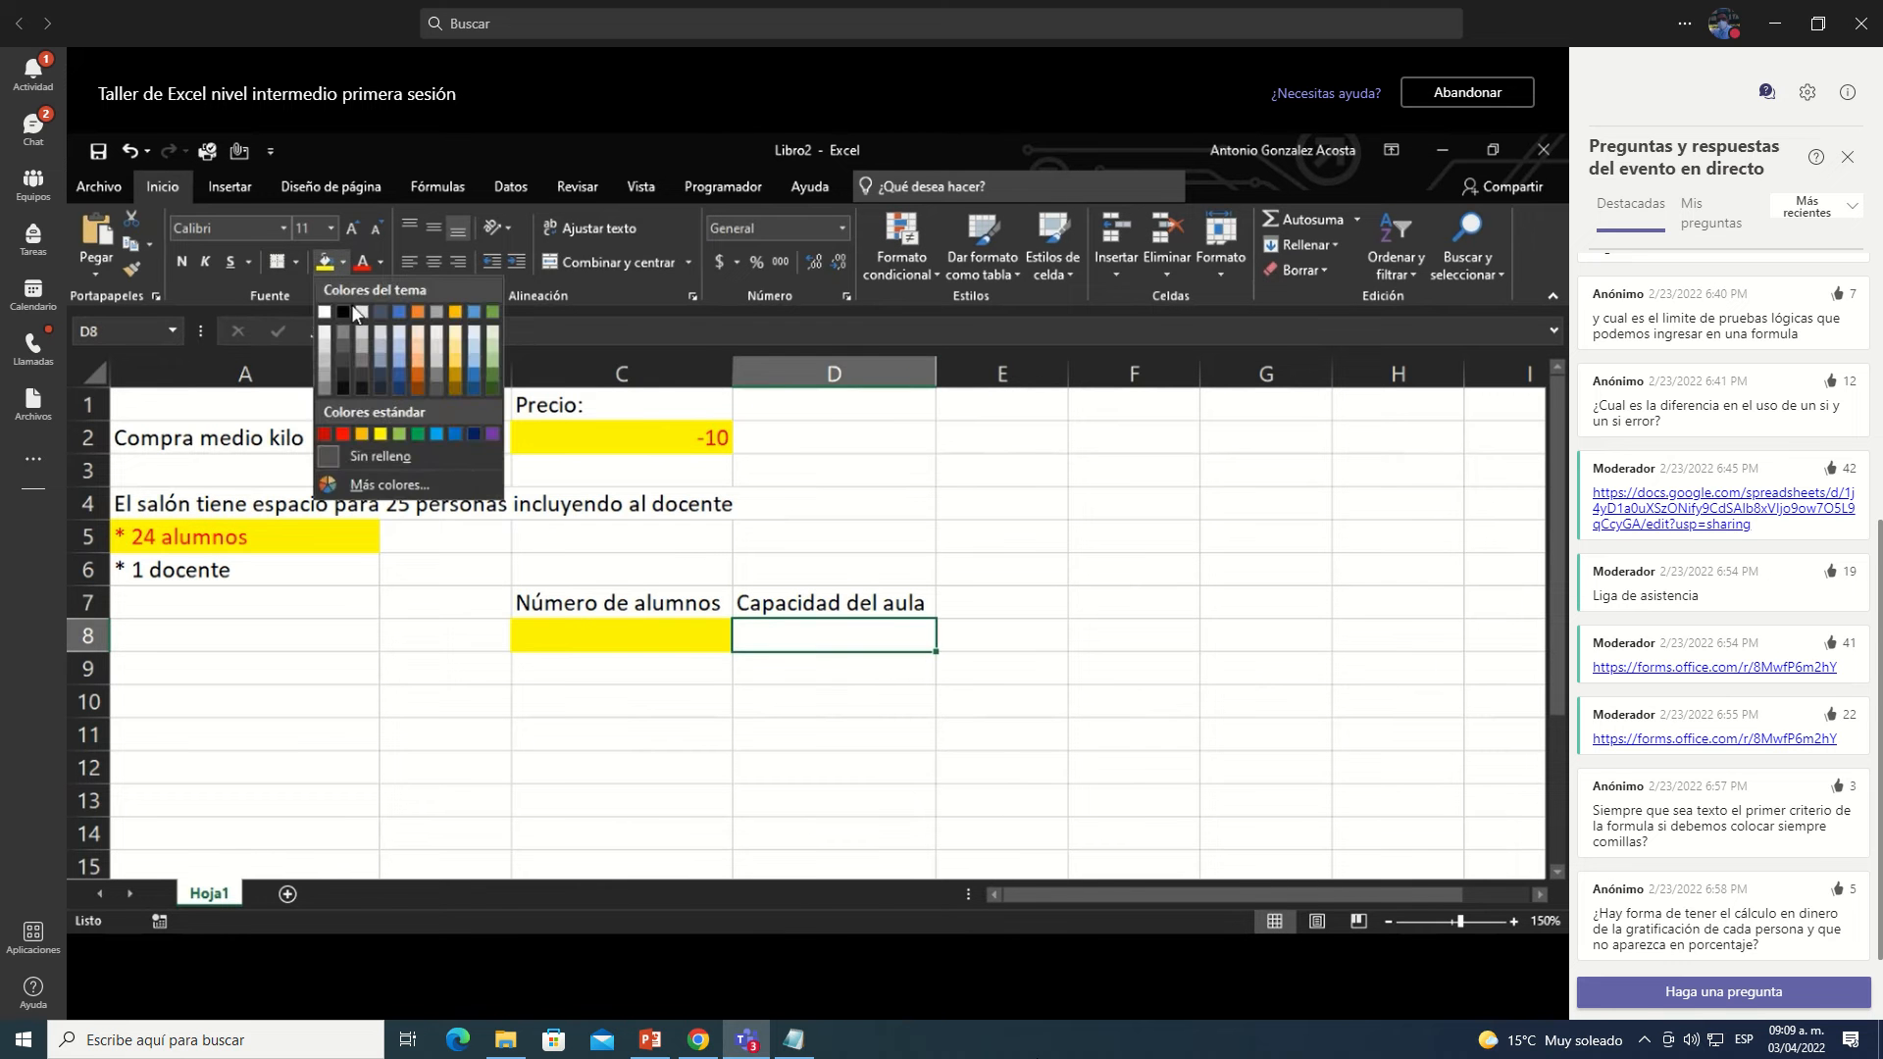
left_click(409, 434)
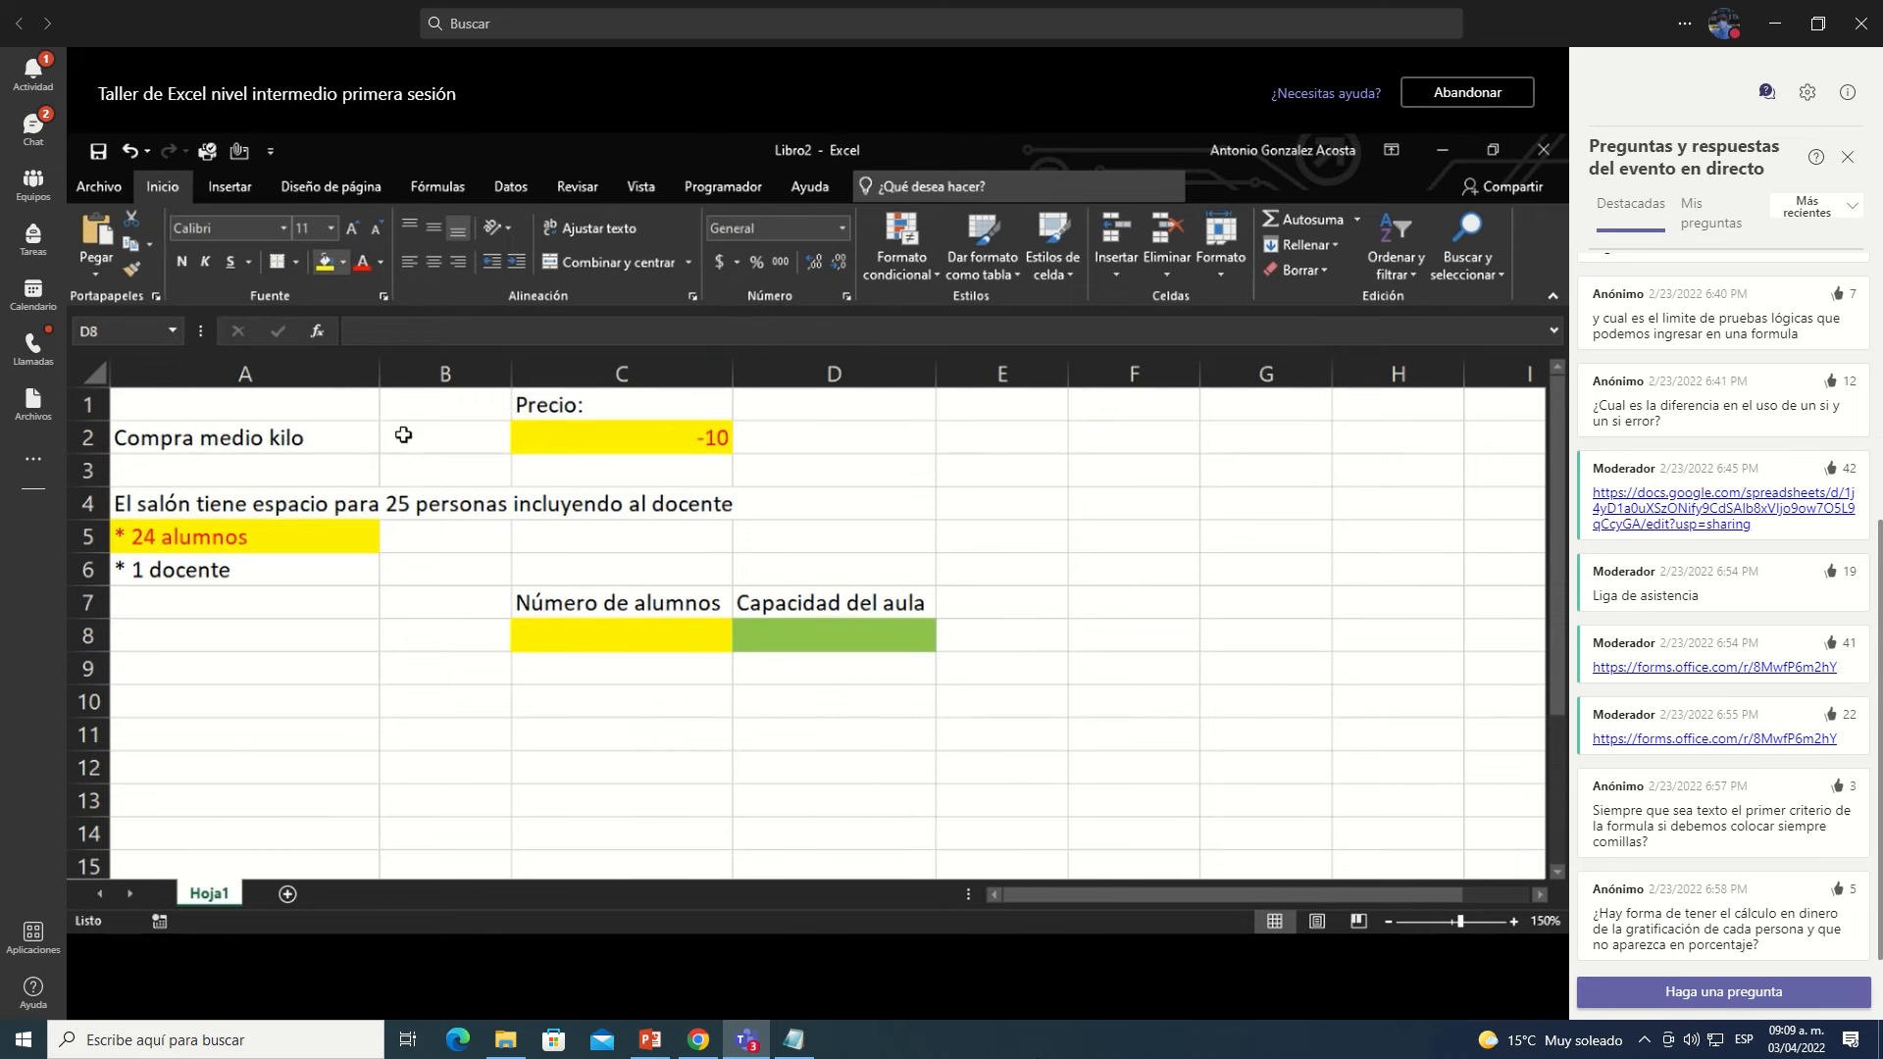
left_click(581, 628)
left_click(581, 602)
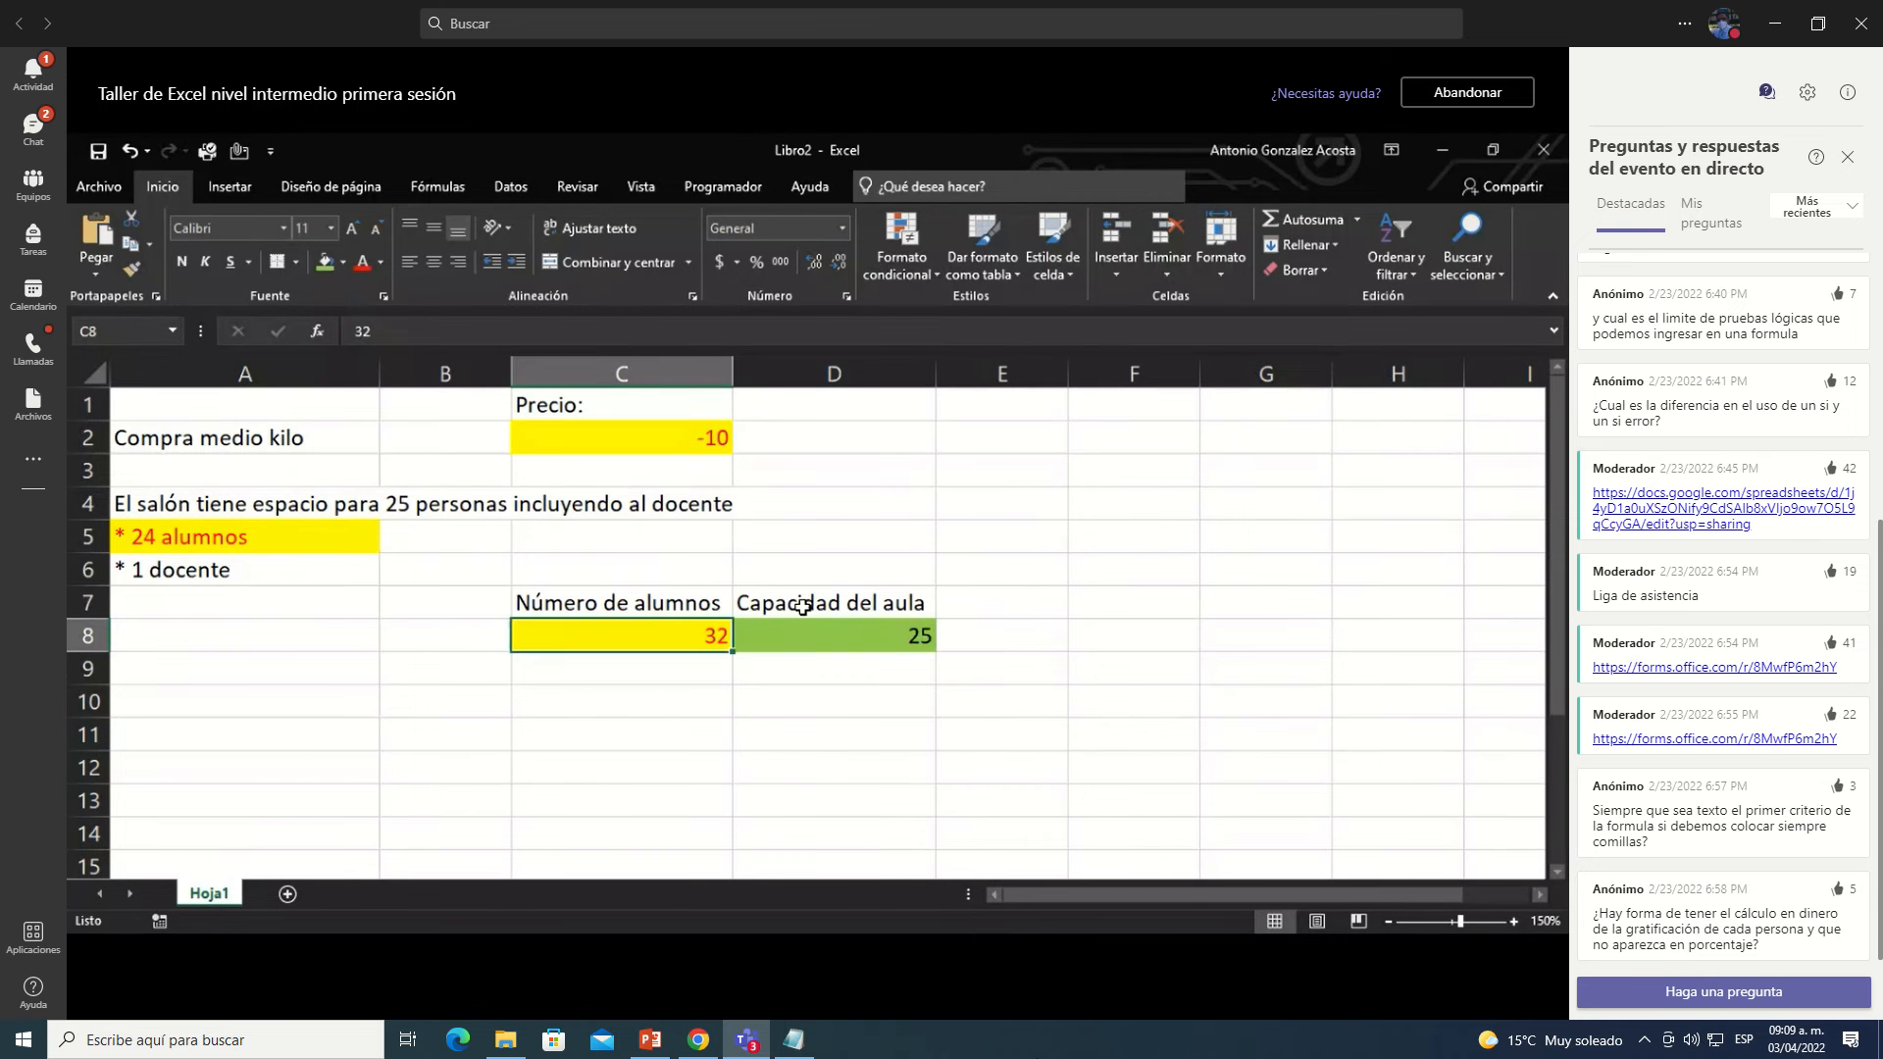
Step: Center the headings and values in C7:D8 horizontally
left_click_drag(802, 606, 628, 637)
left_click(432, 262)
left_click_drag(147, 503, 578, 574)
left_click(581, 641)
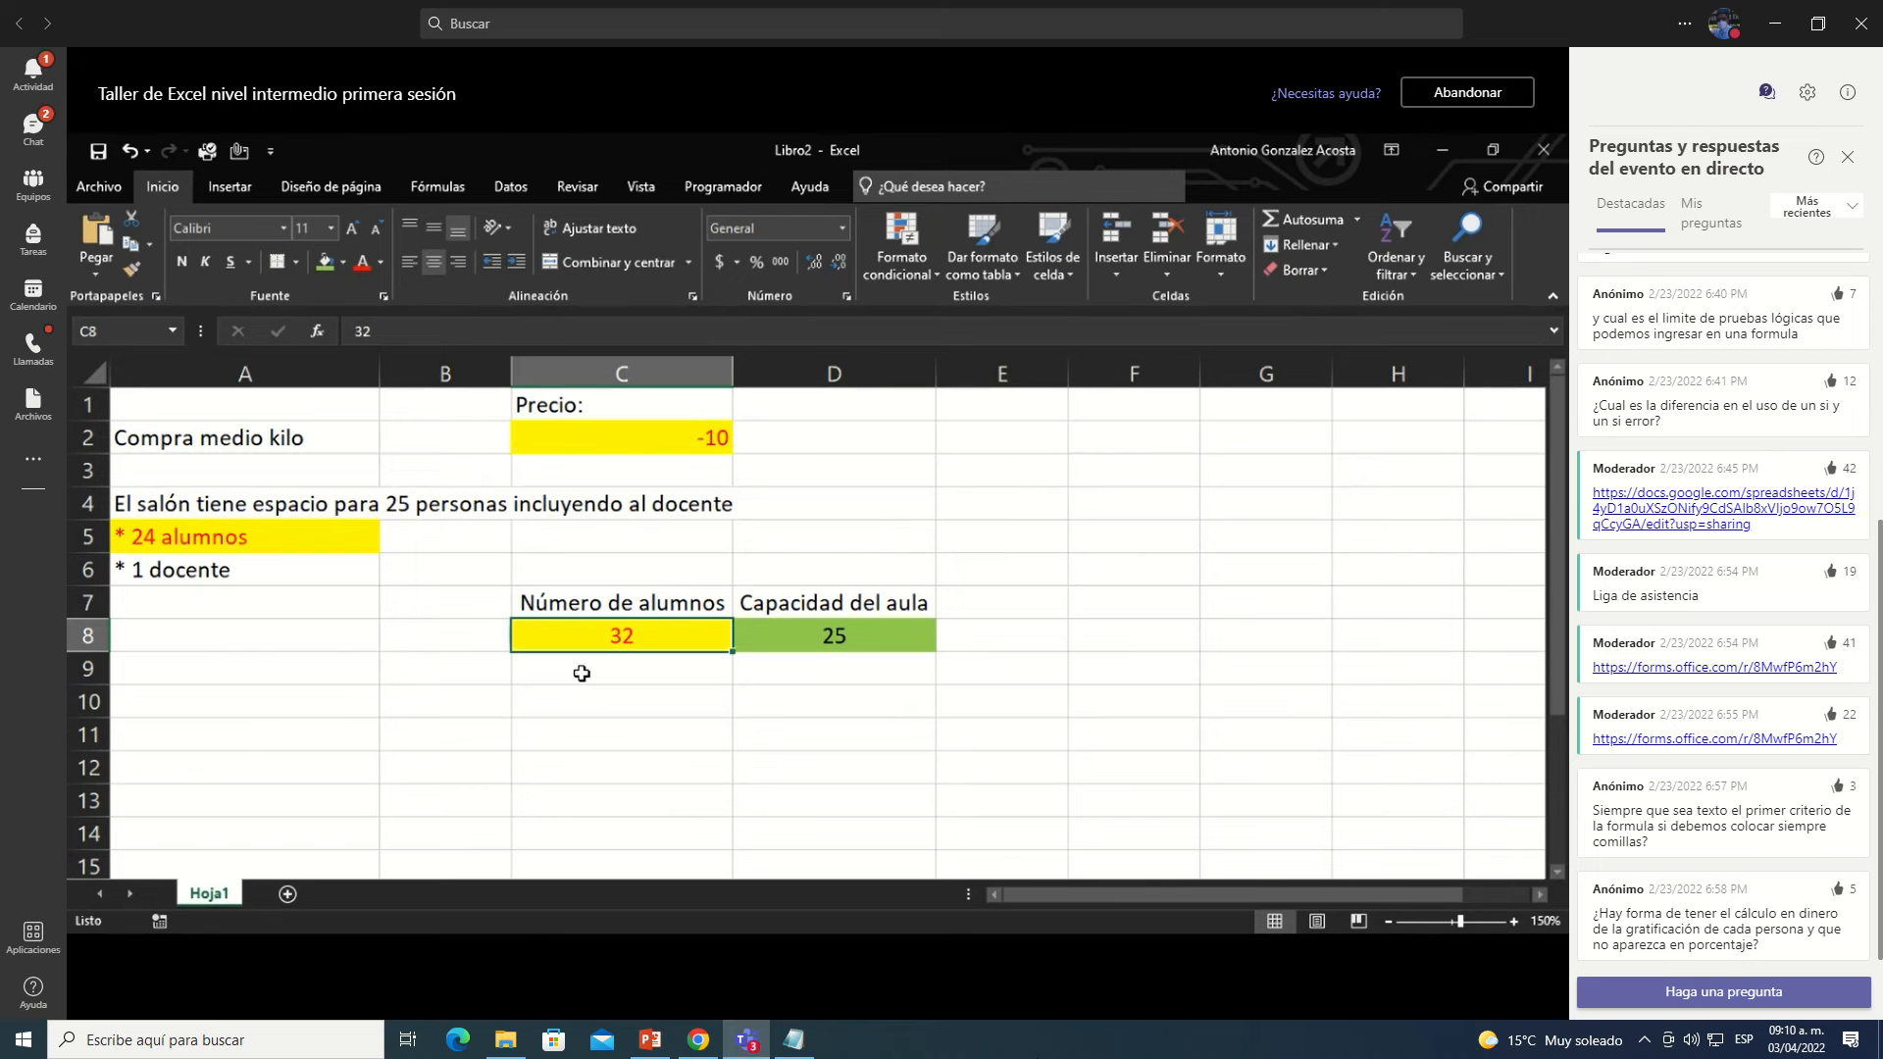
Step: Start an SI formula in A8 that tests whether the number of students is within capacity minus one, C8<=(D8-1)
key("Left")
key("Left")
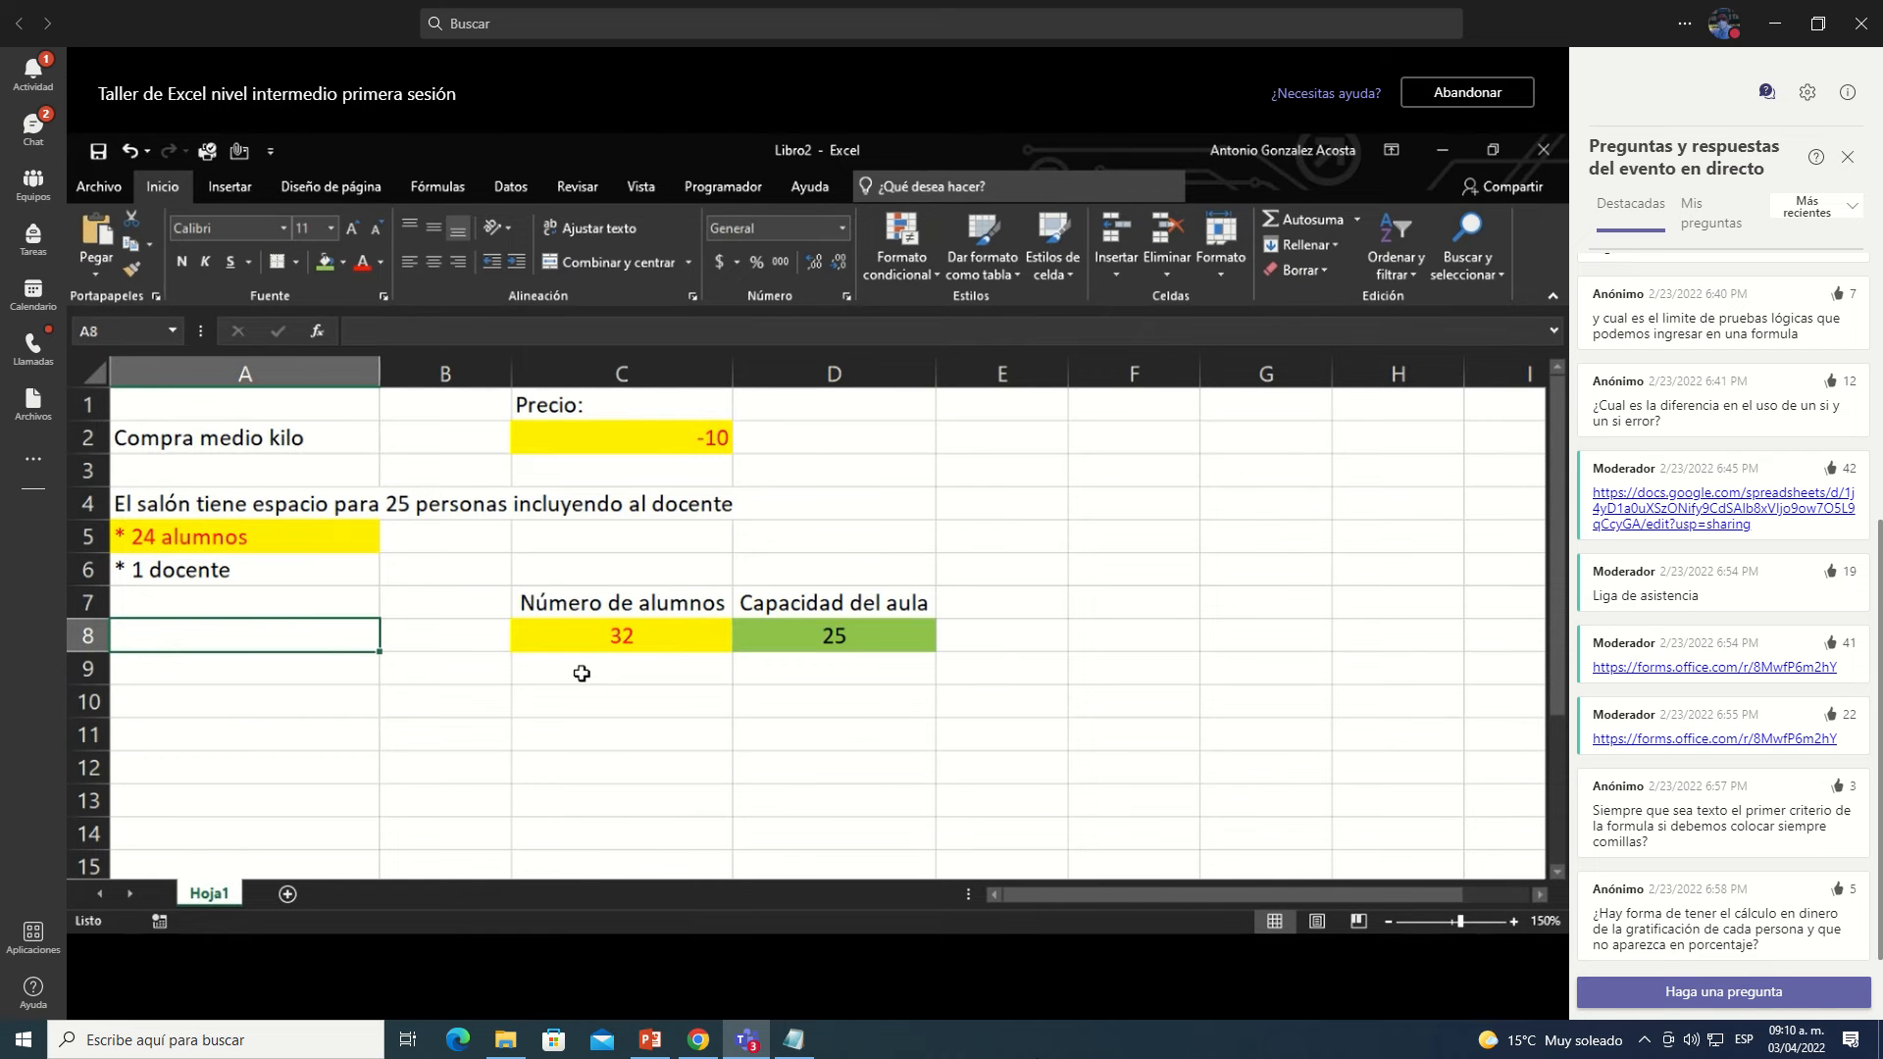
type("=SI()")
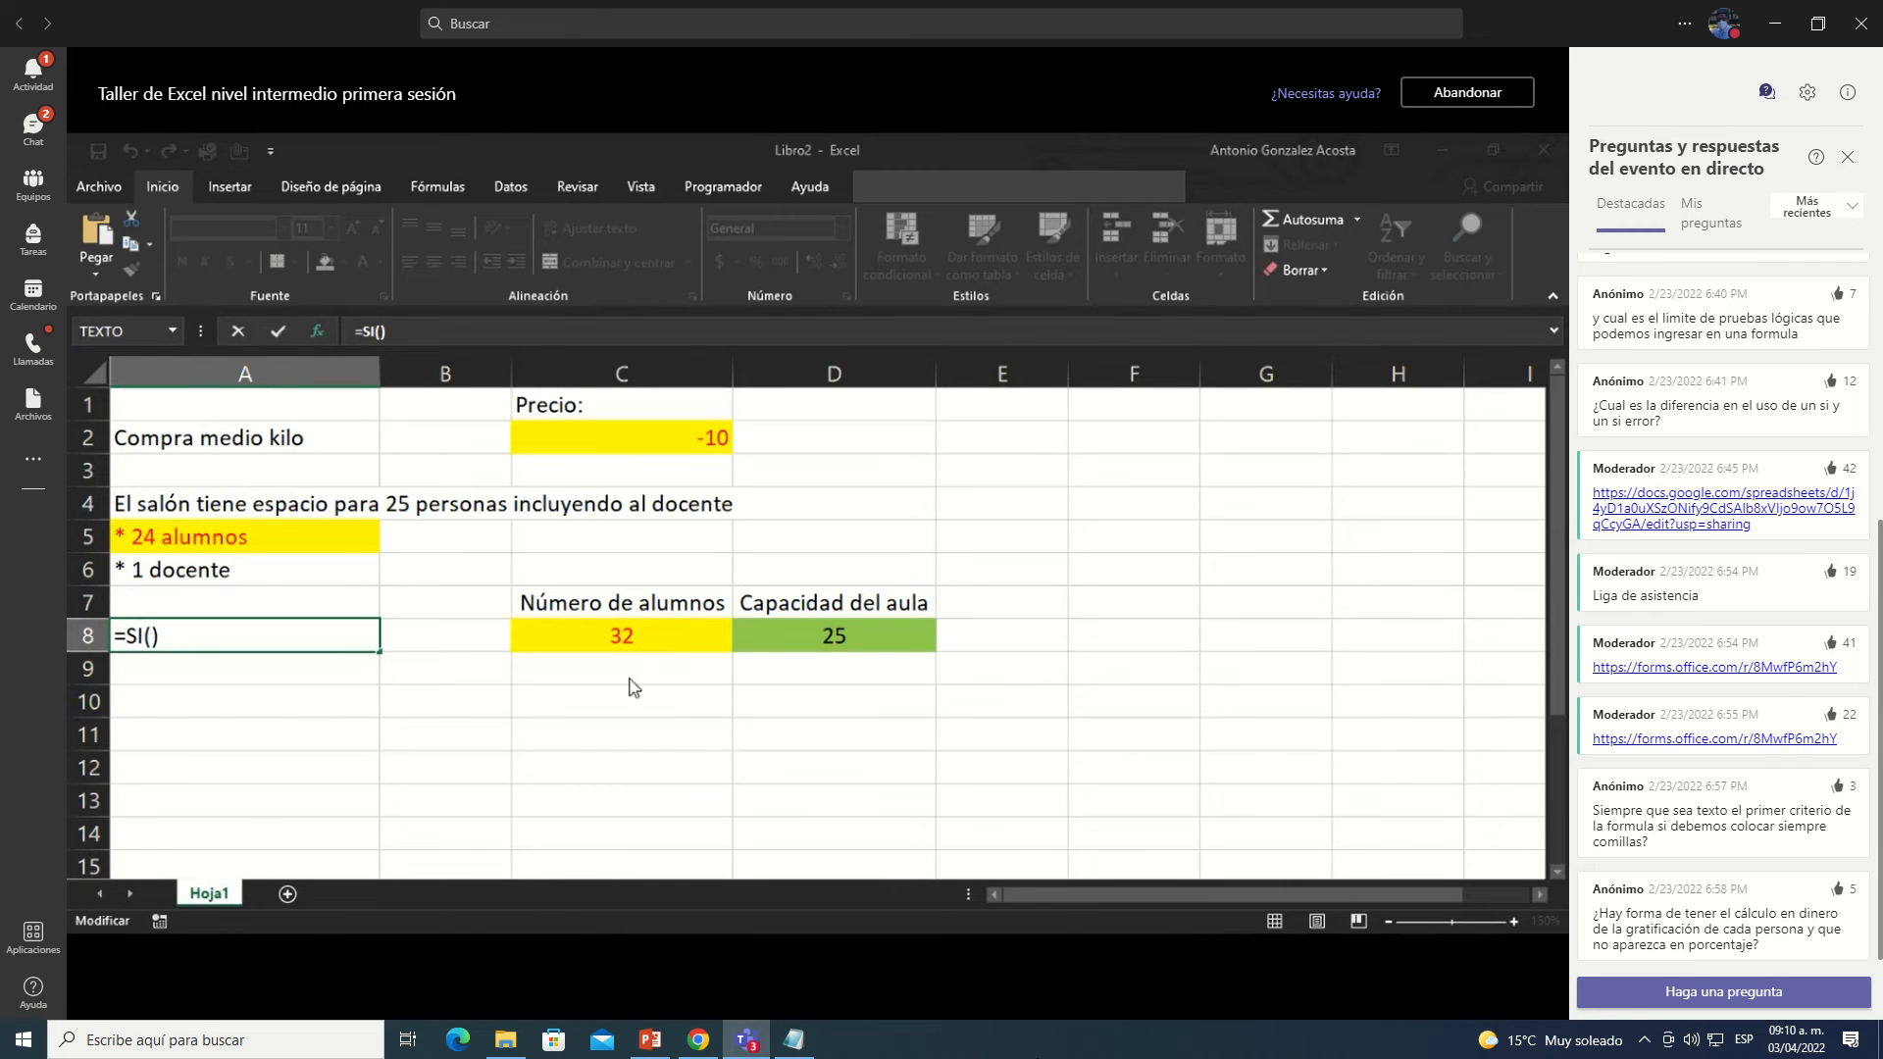
left_click(627, 639)
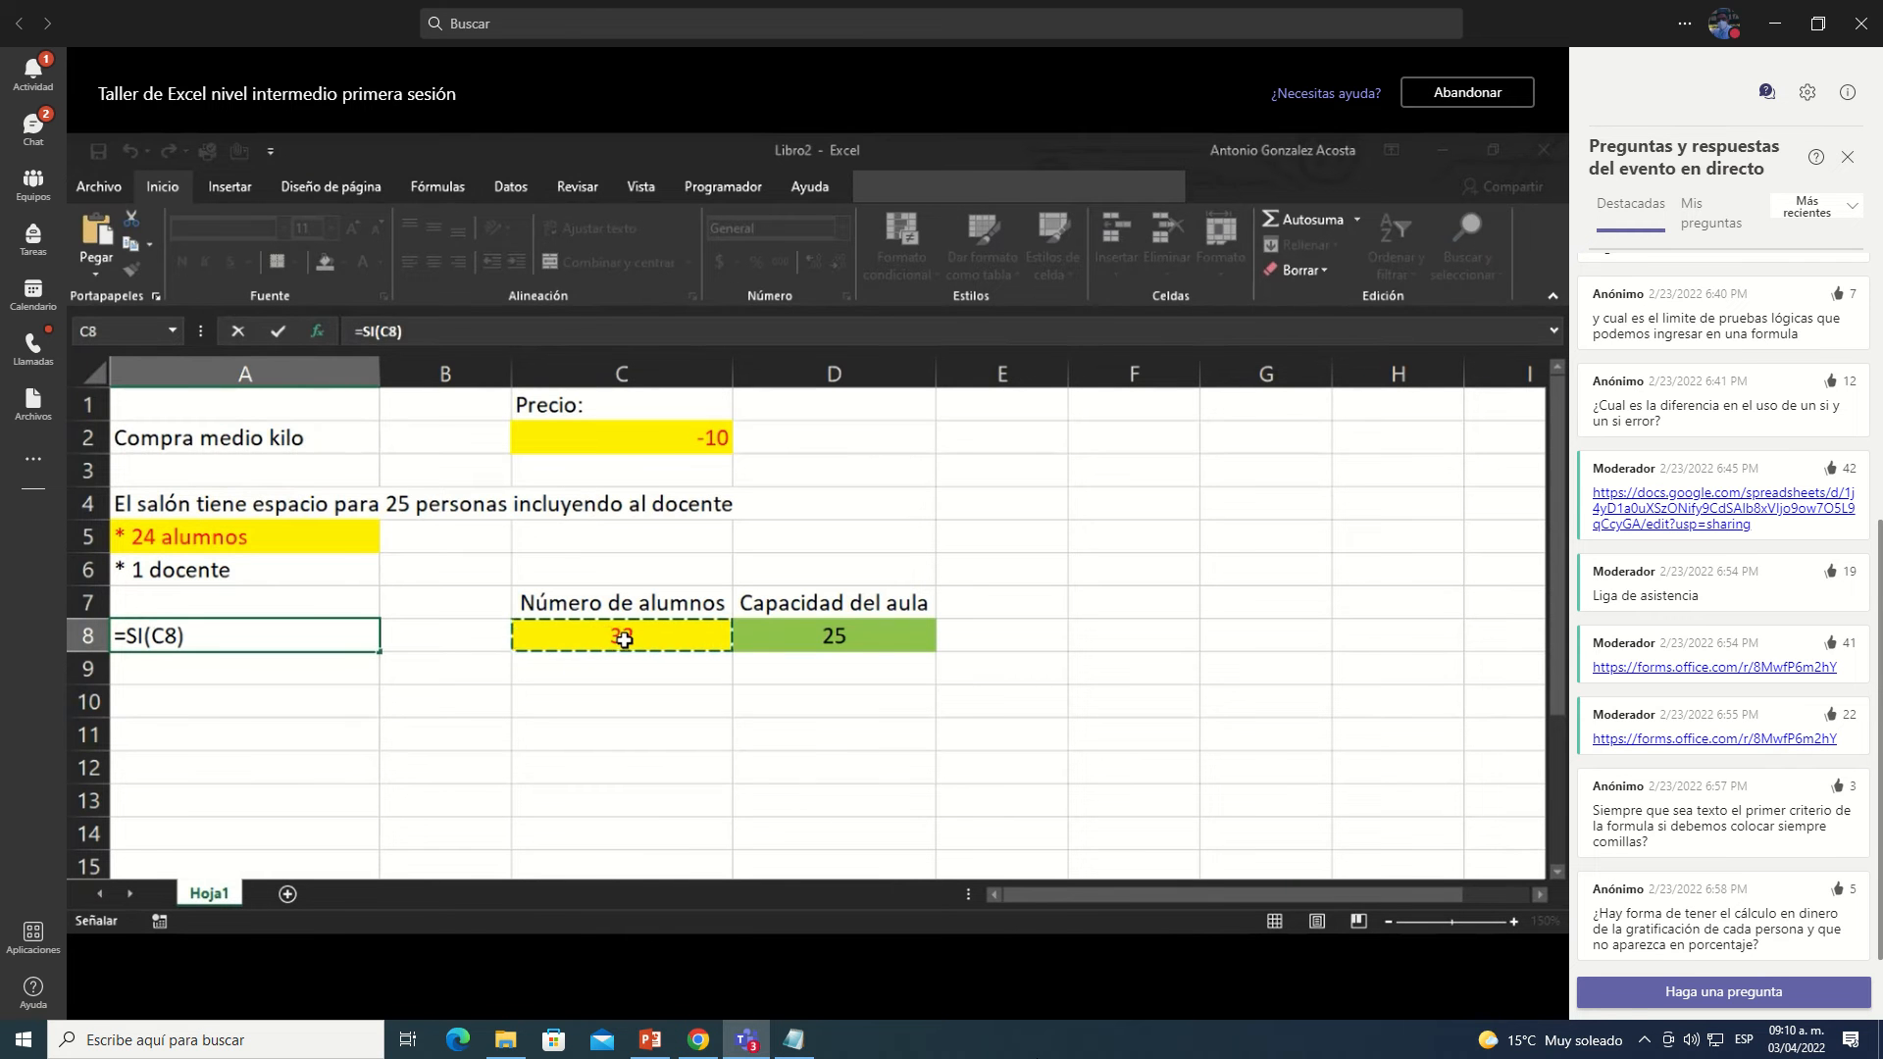
type("<(")
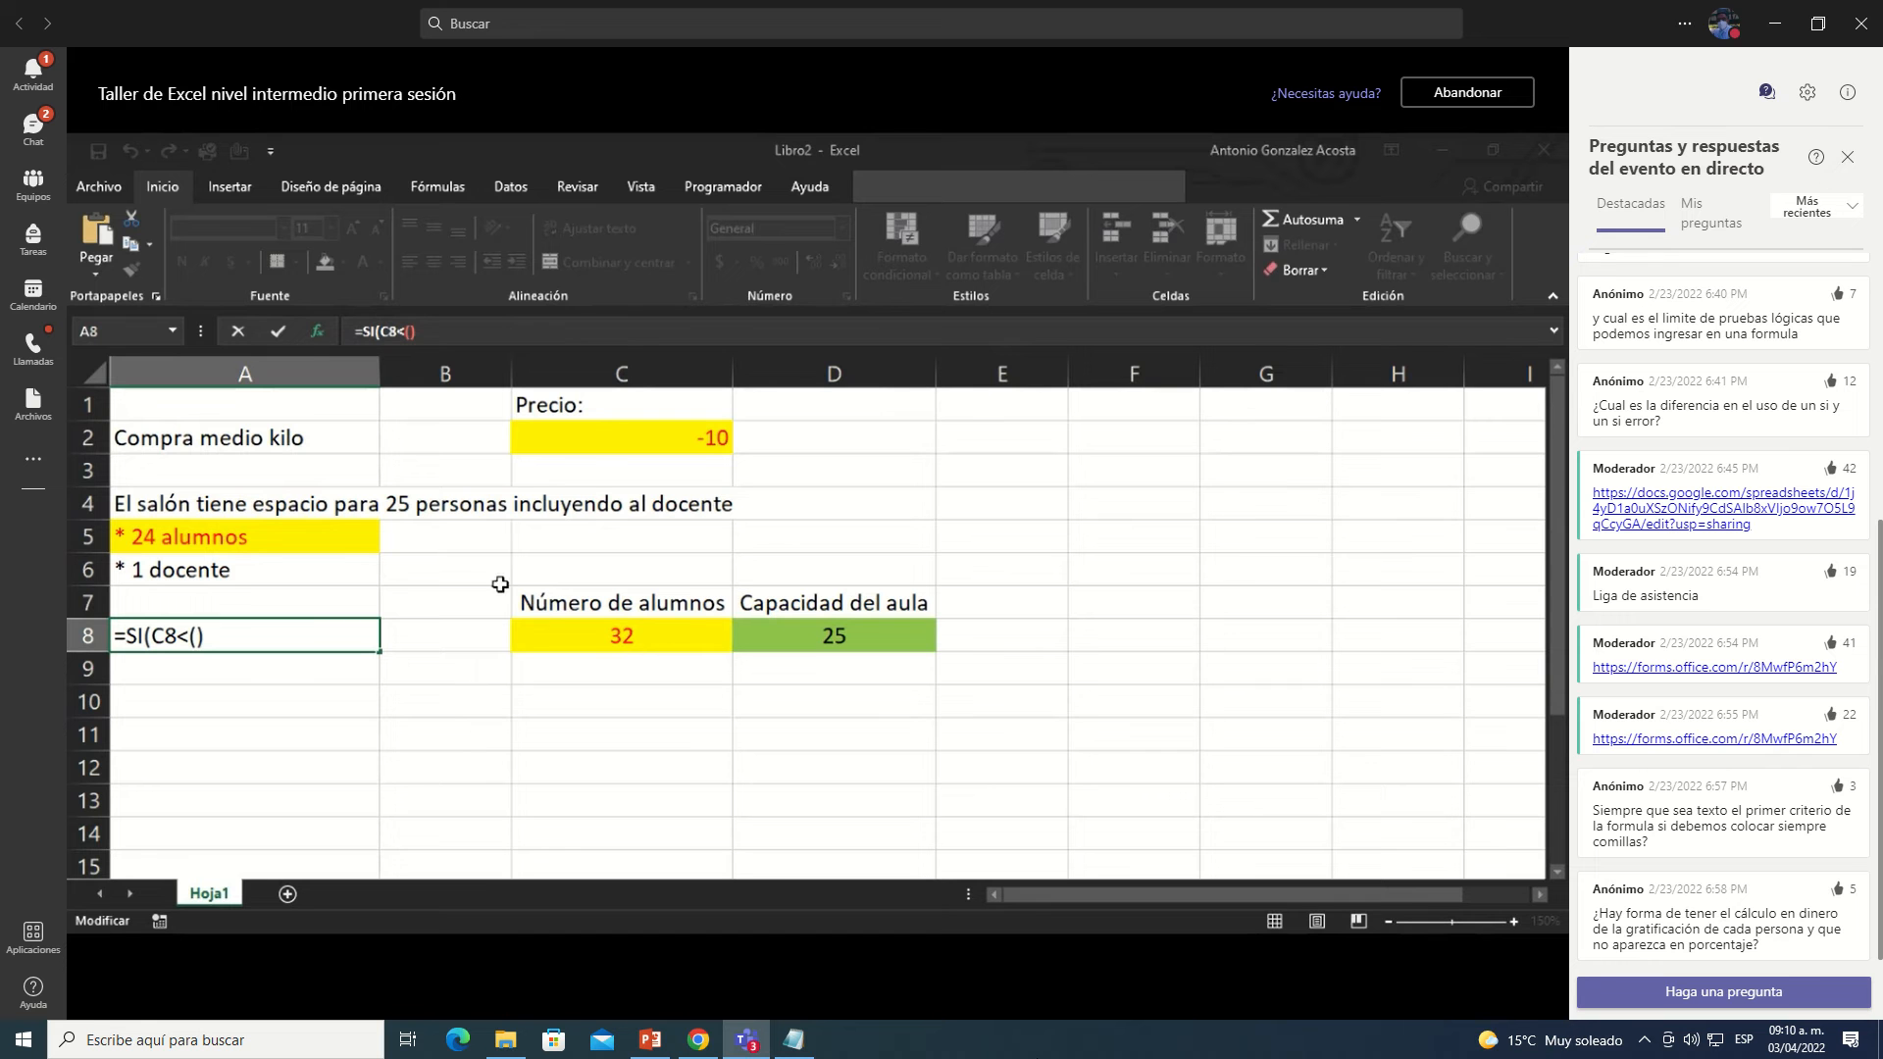
key("BackSpace")
type("=(")
left_click(809, 633)
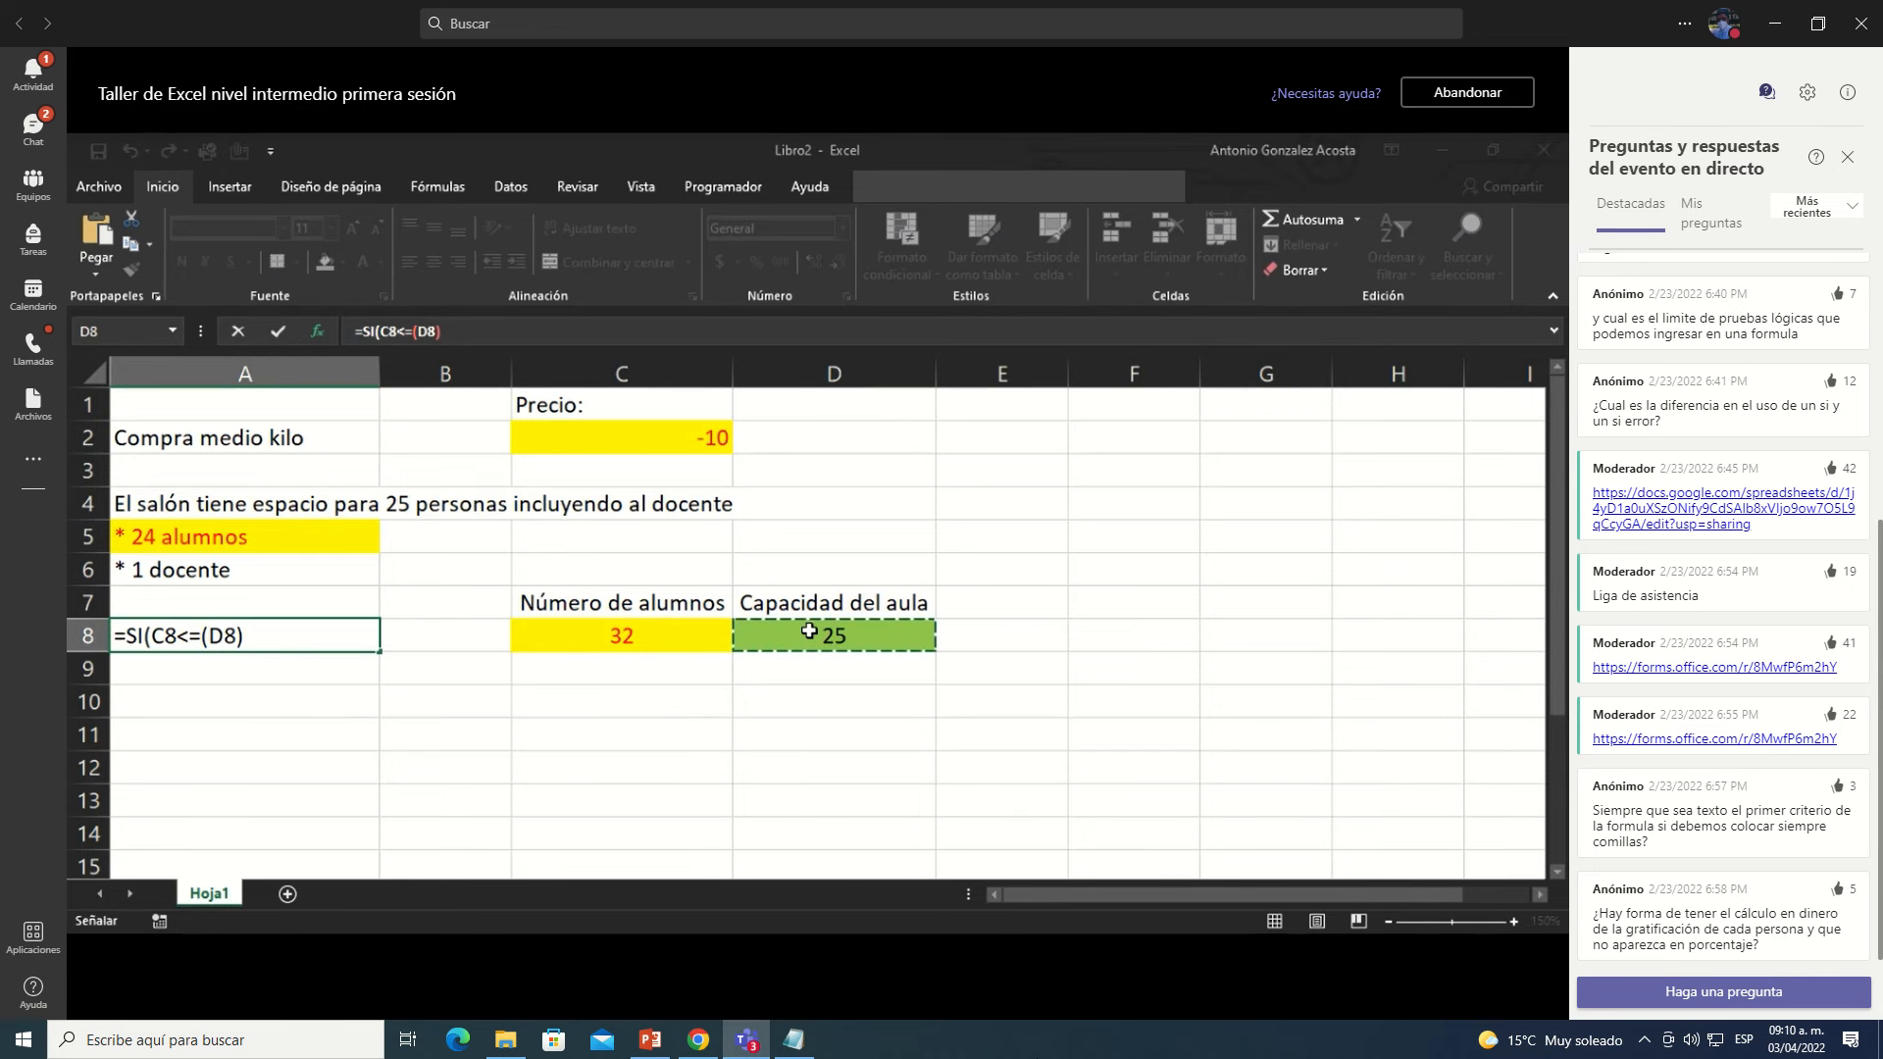
type("-1")
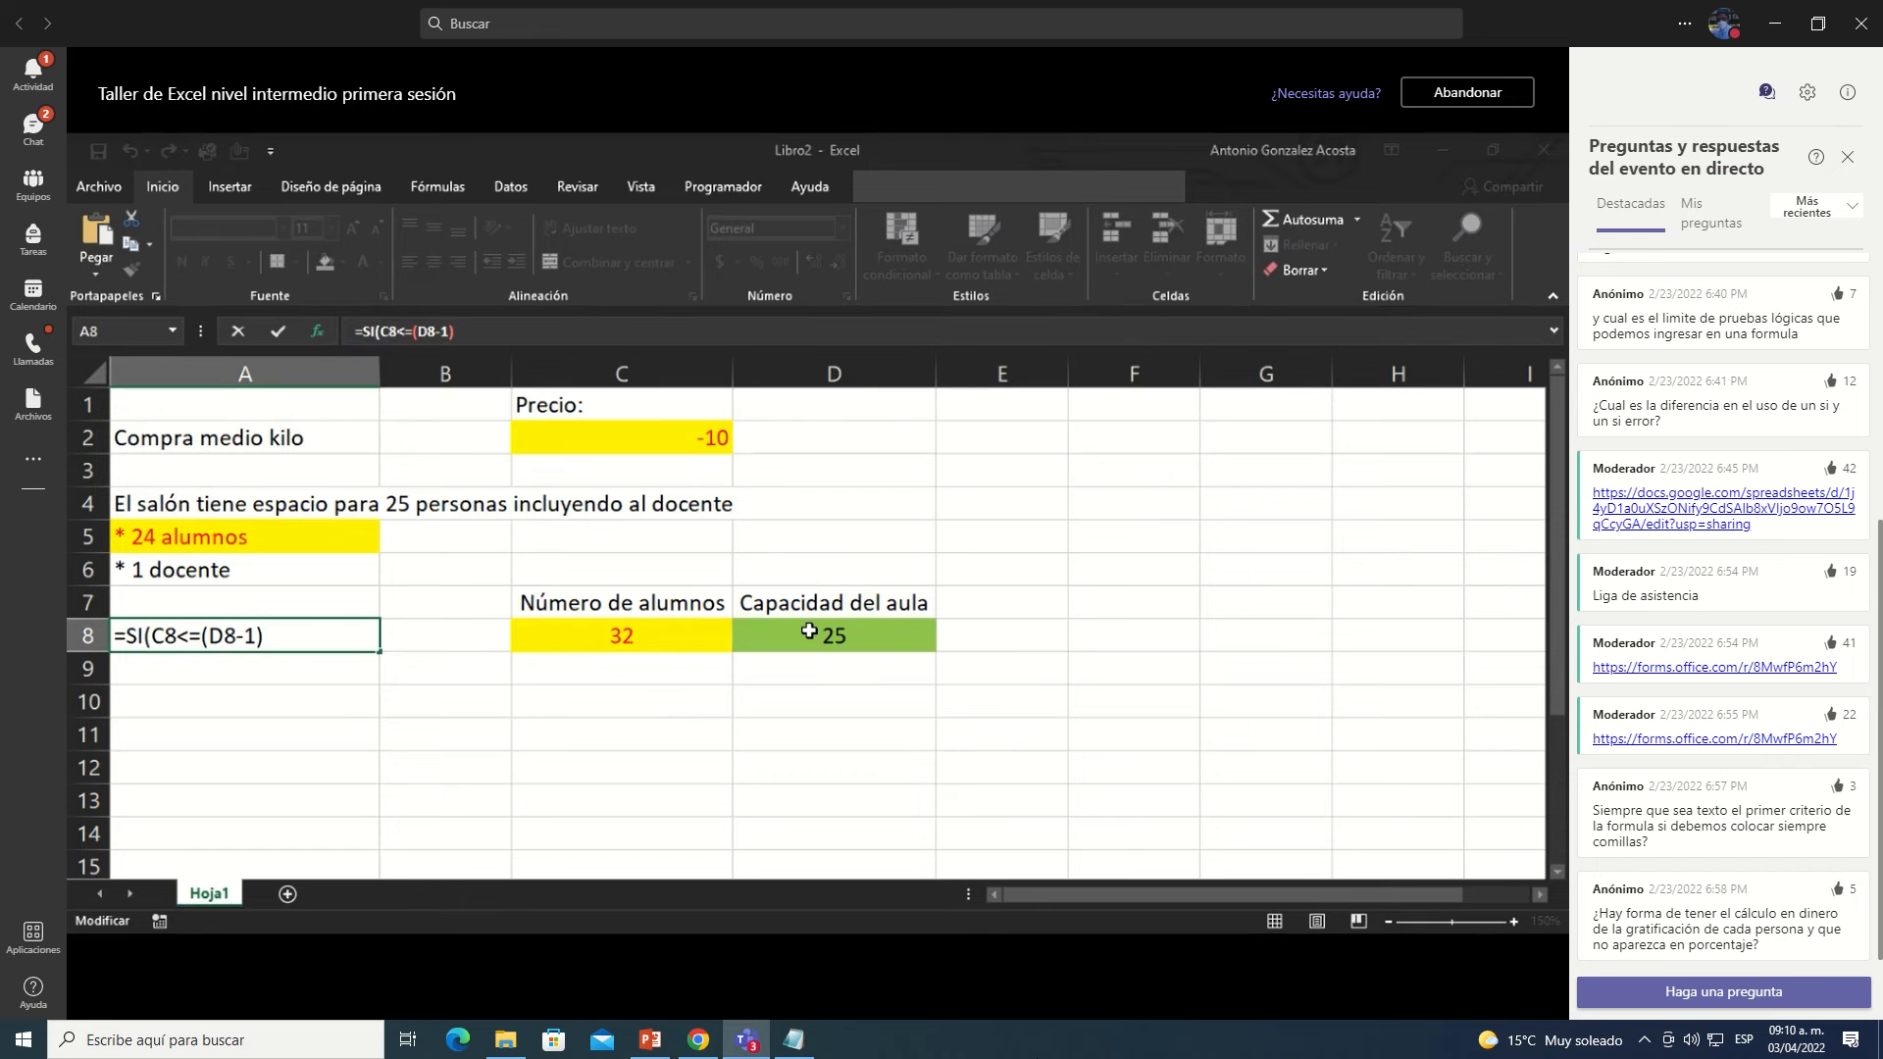
type(")")
Step: Complete A8's SI formula so that it returns "Permitido" when true and "No permitido" when false
type(",Entra")
key("BackSpace")
key("BackSpace")
key("BackSpace")
key("BackSpace")
key("BackSpace")
key("BackSpace")
type(",Permitido")
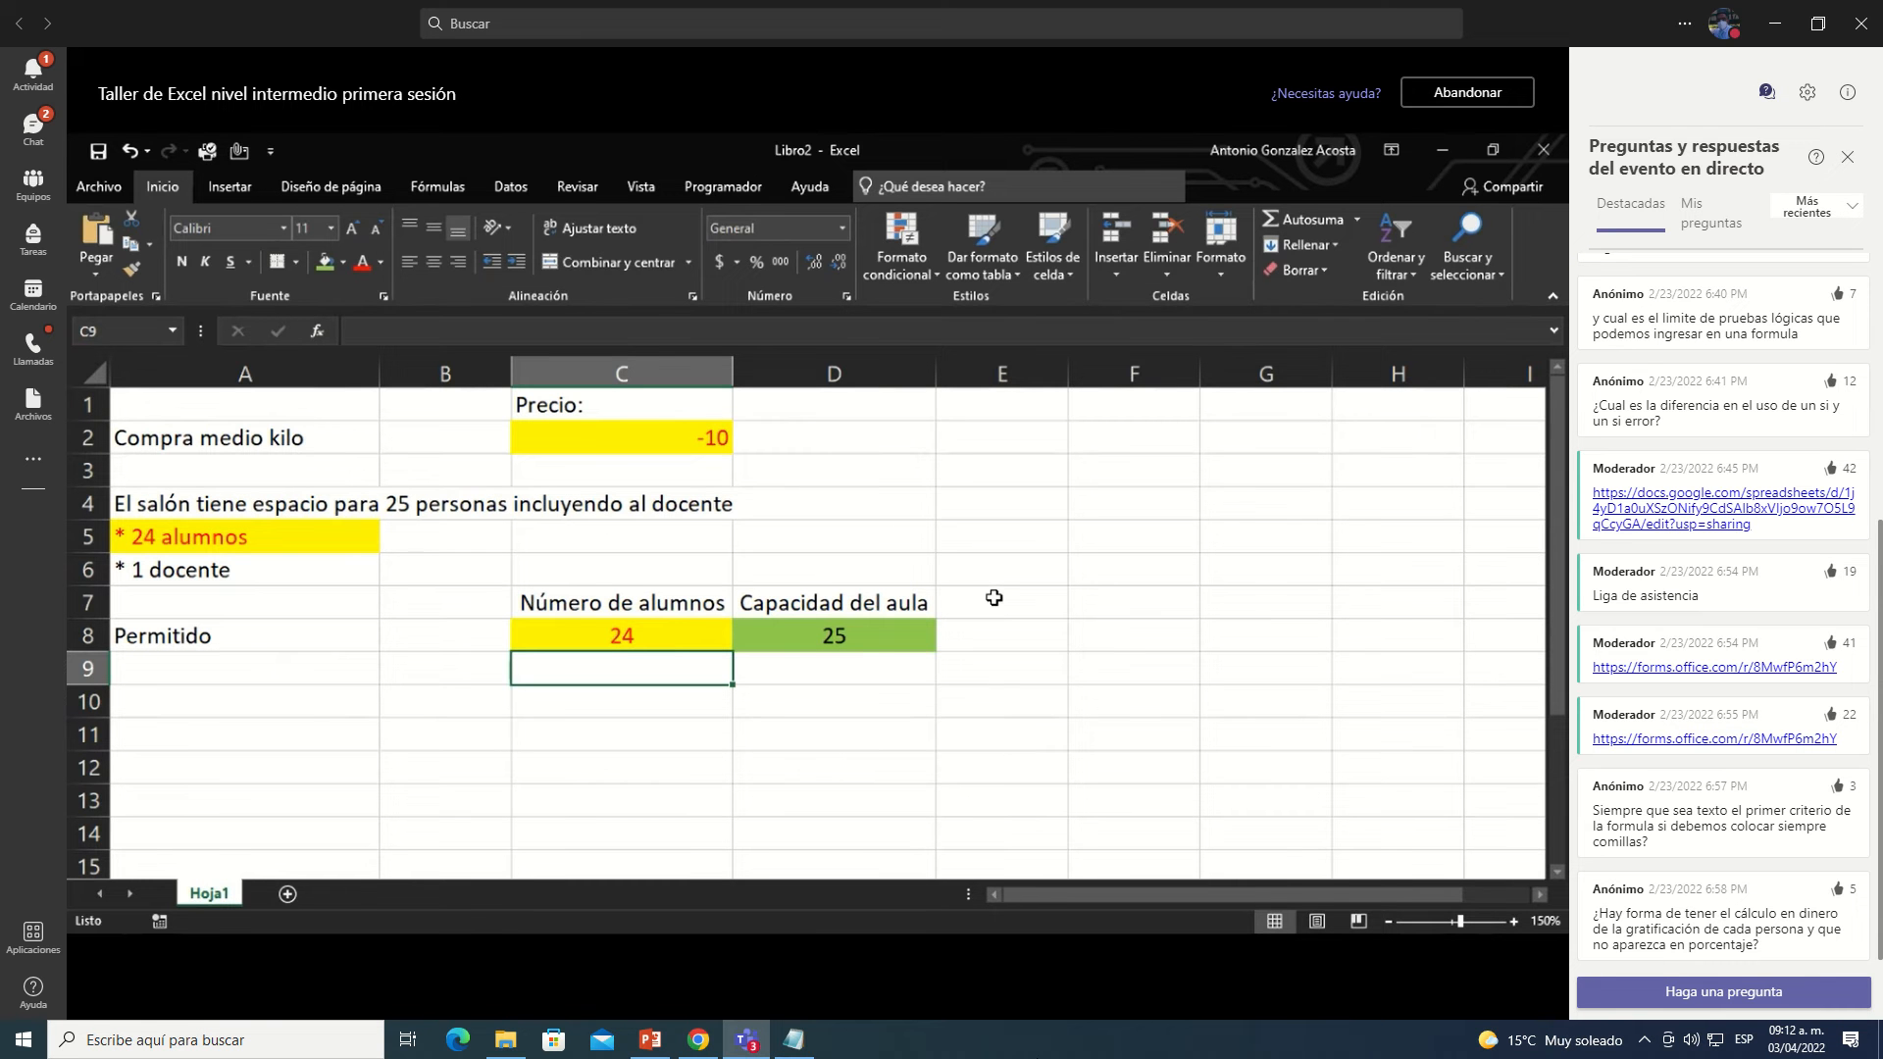
Step: Test the capacity formula by entering 17 and then 3 as the number of students in C8
key("Up")
type("17")
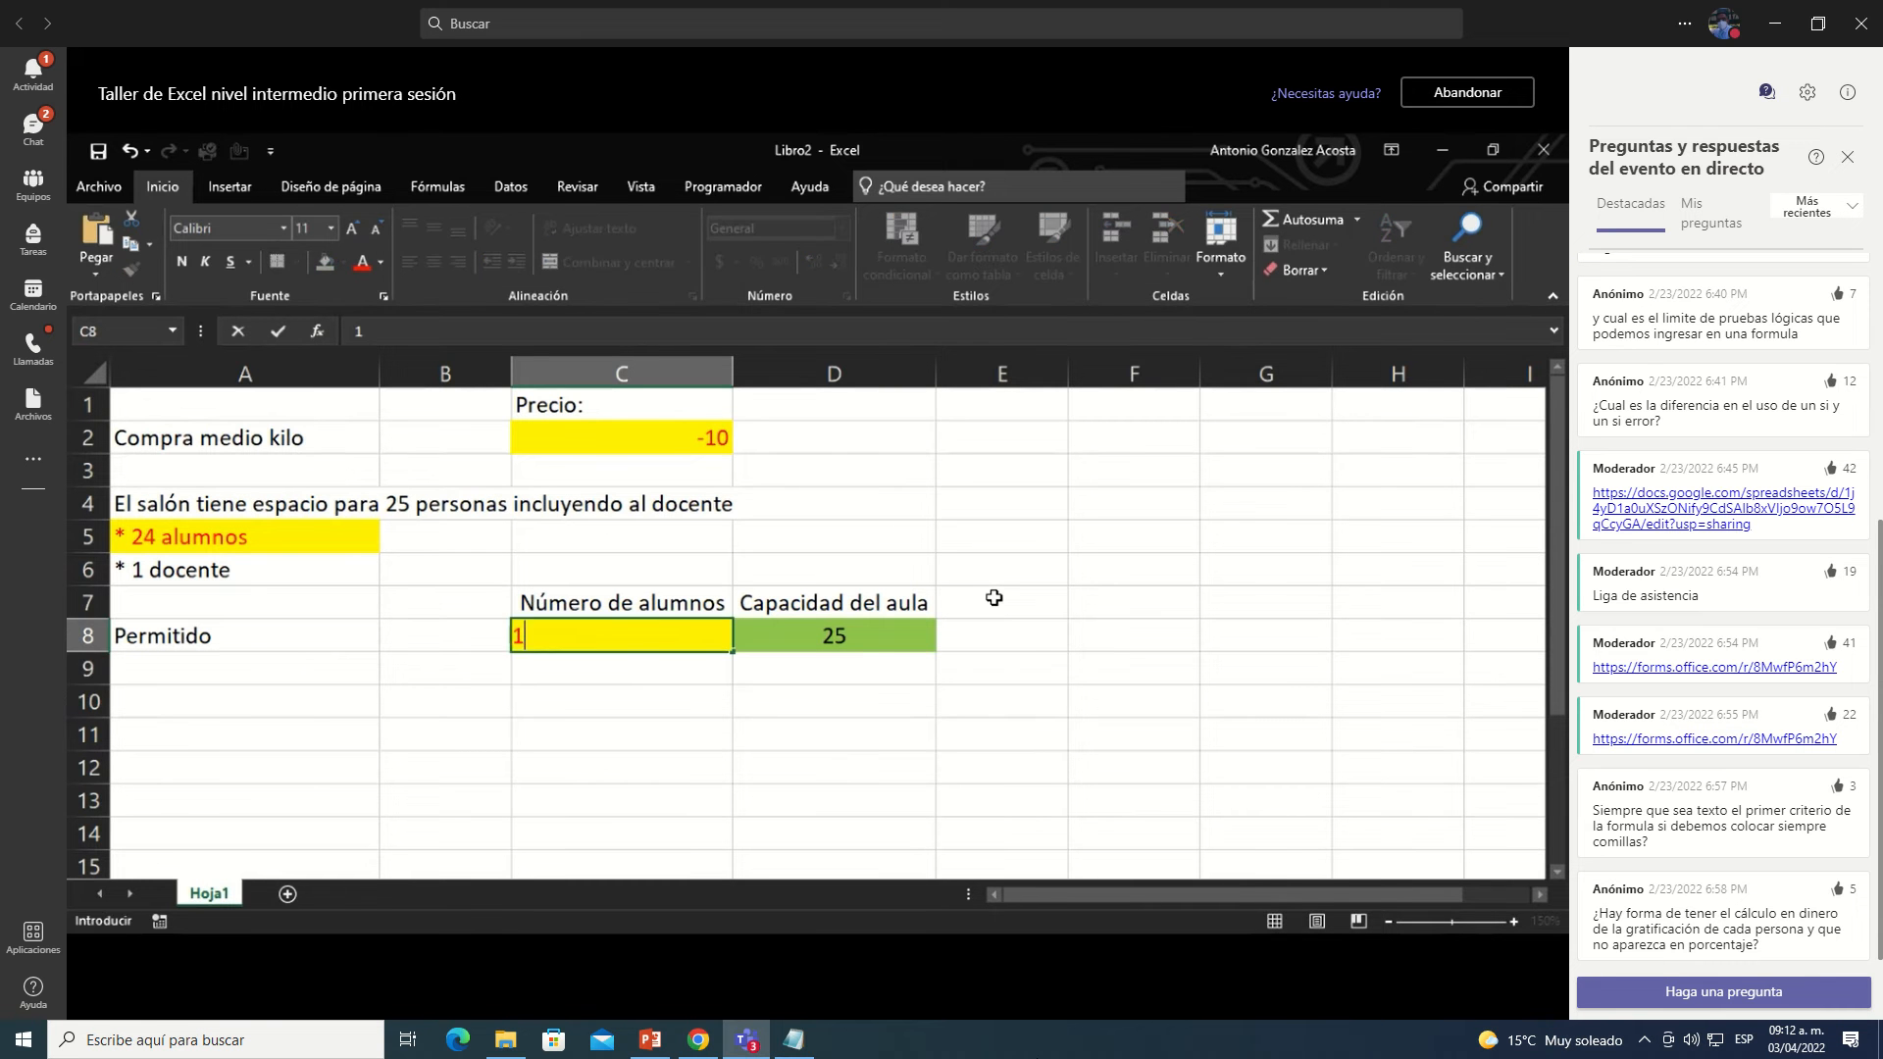
key("Return")
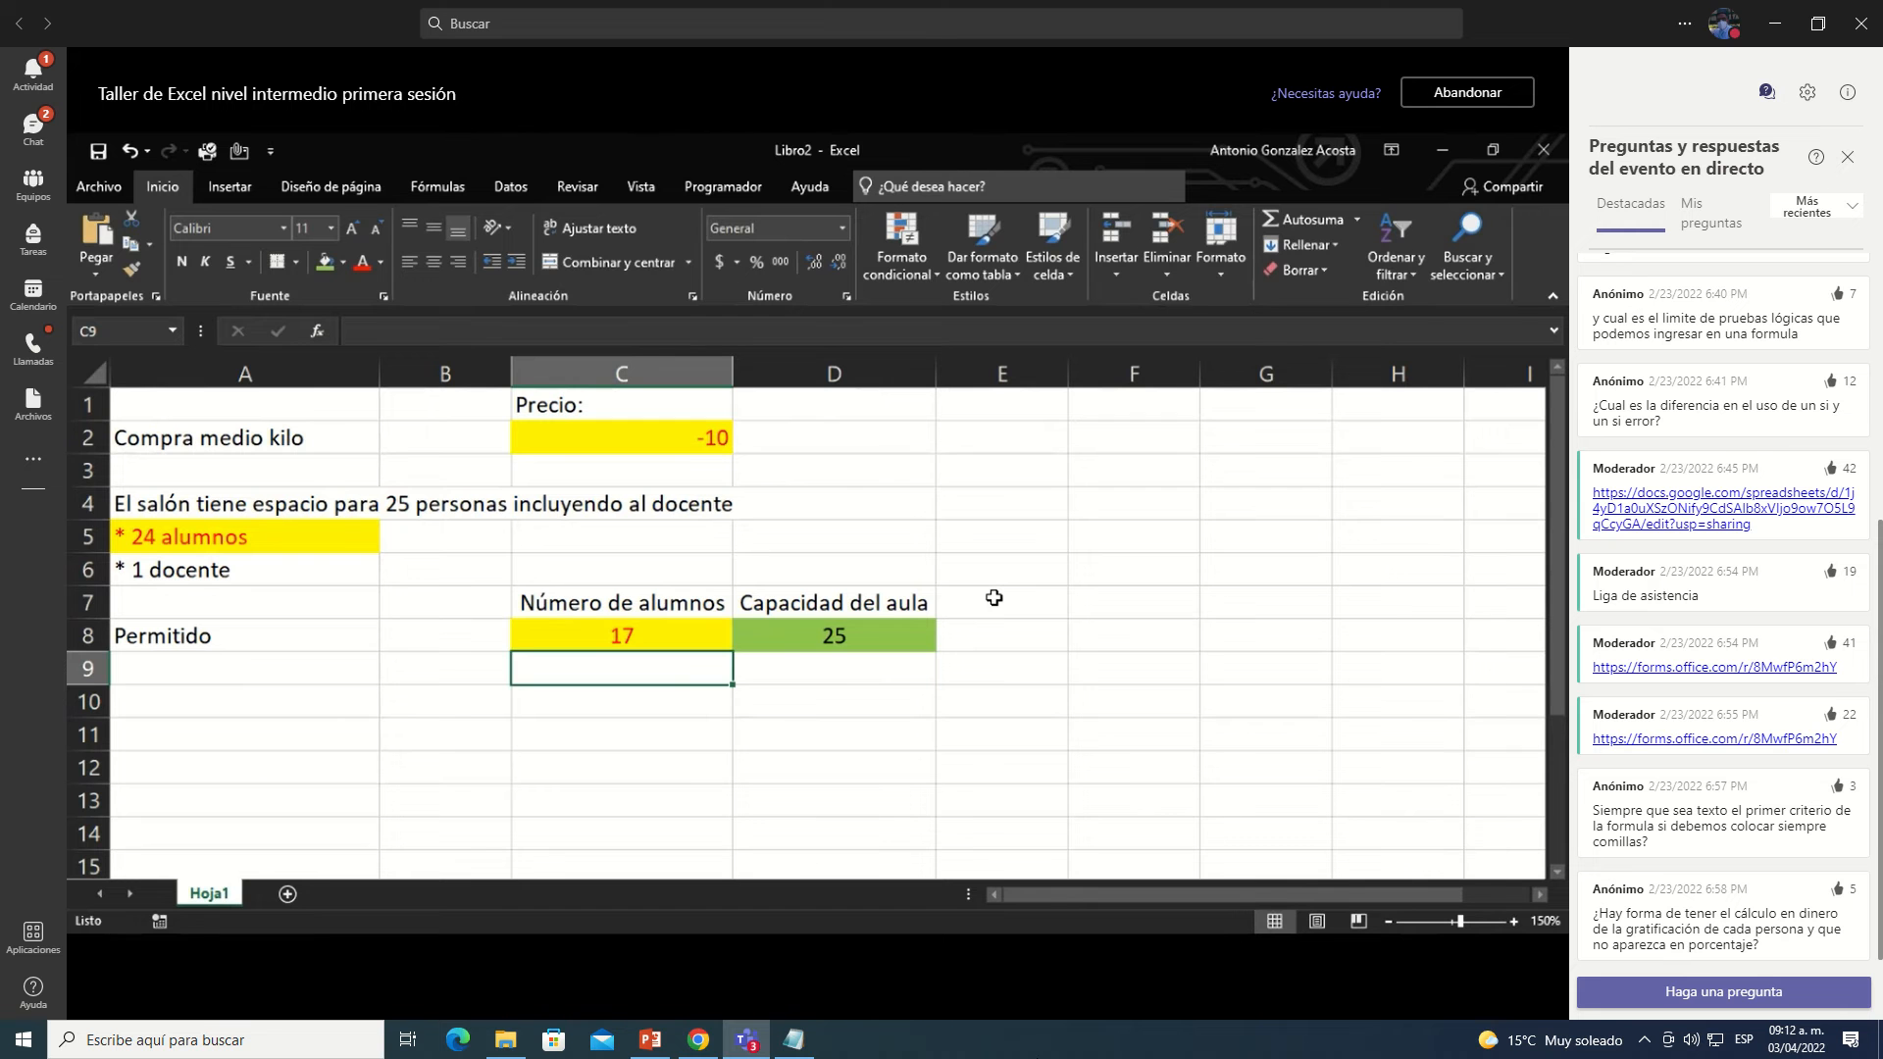
key("Up")
type("3")
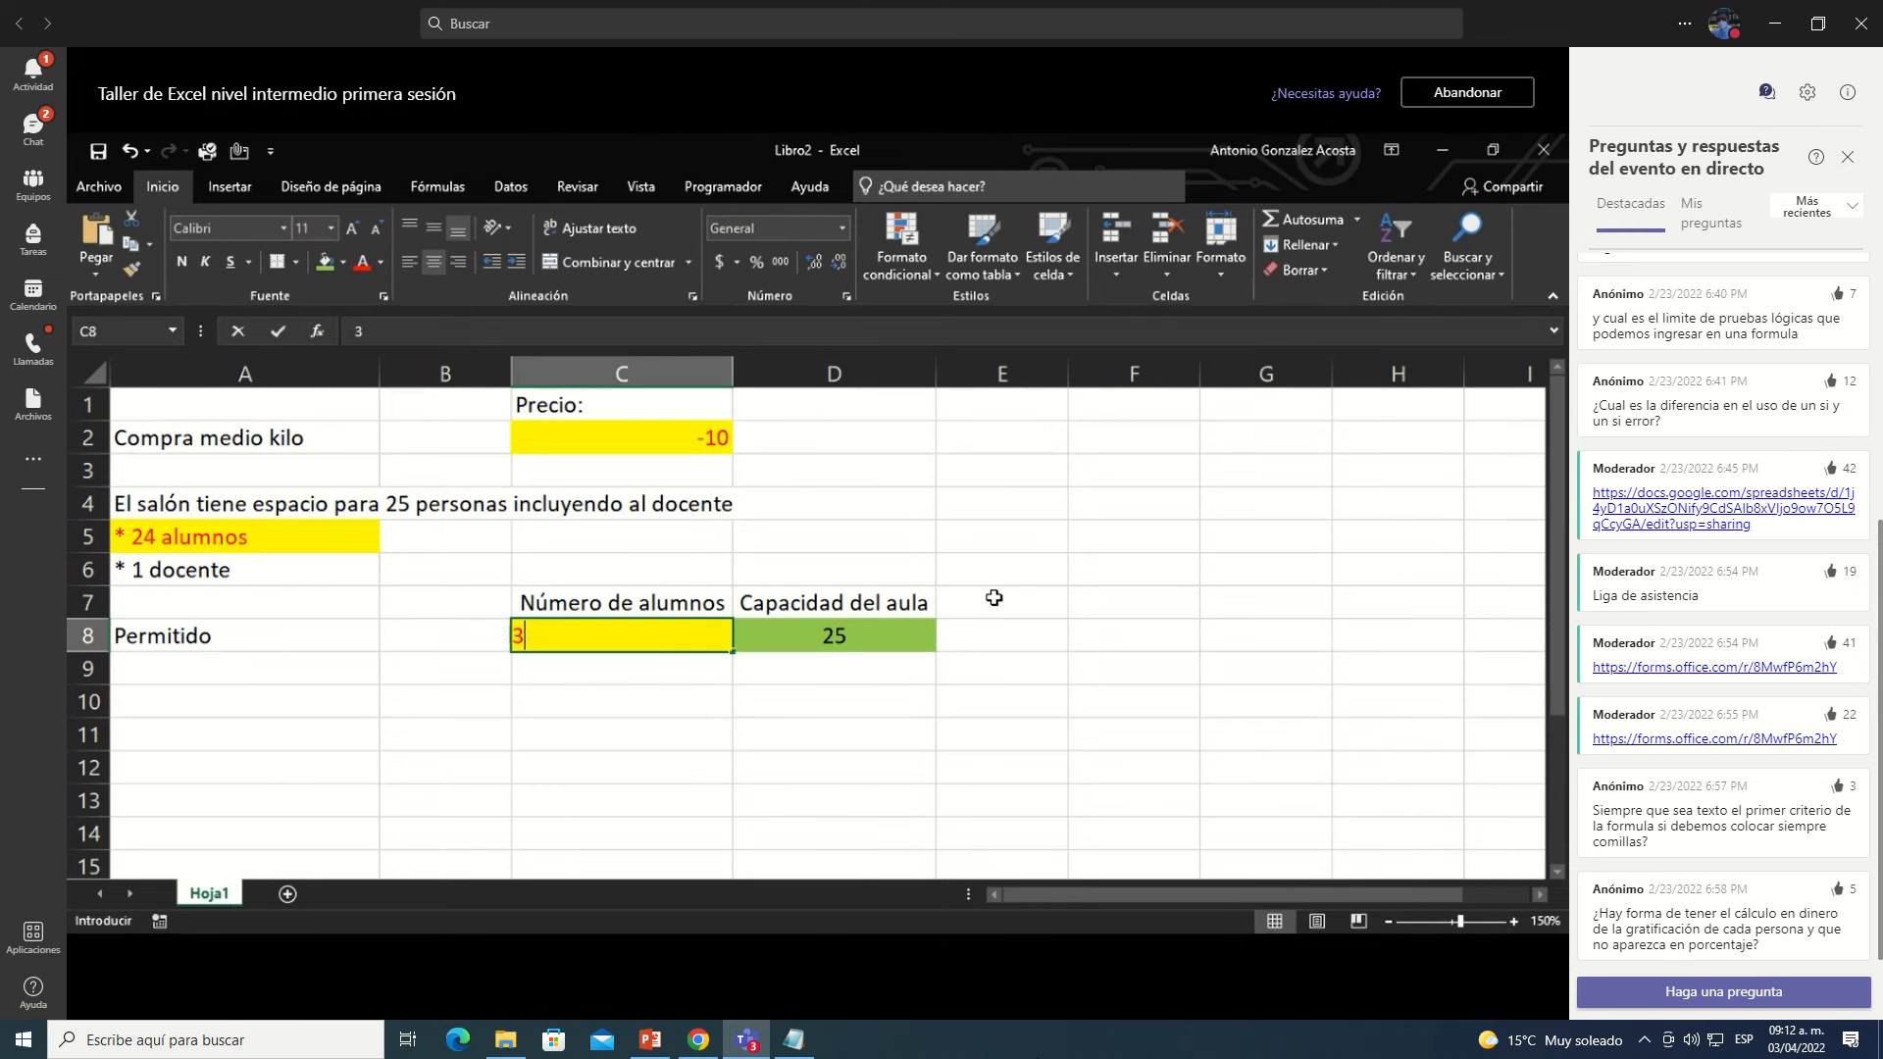
key("Return")
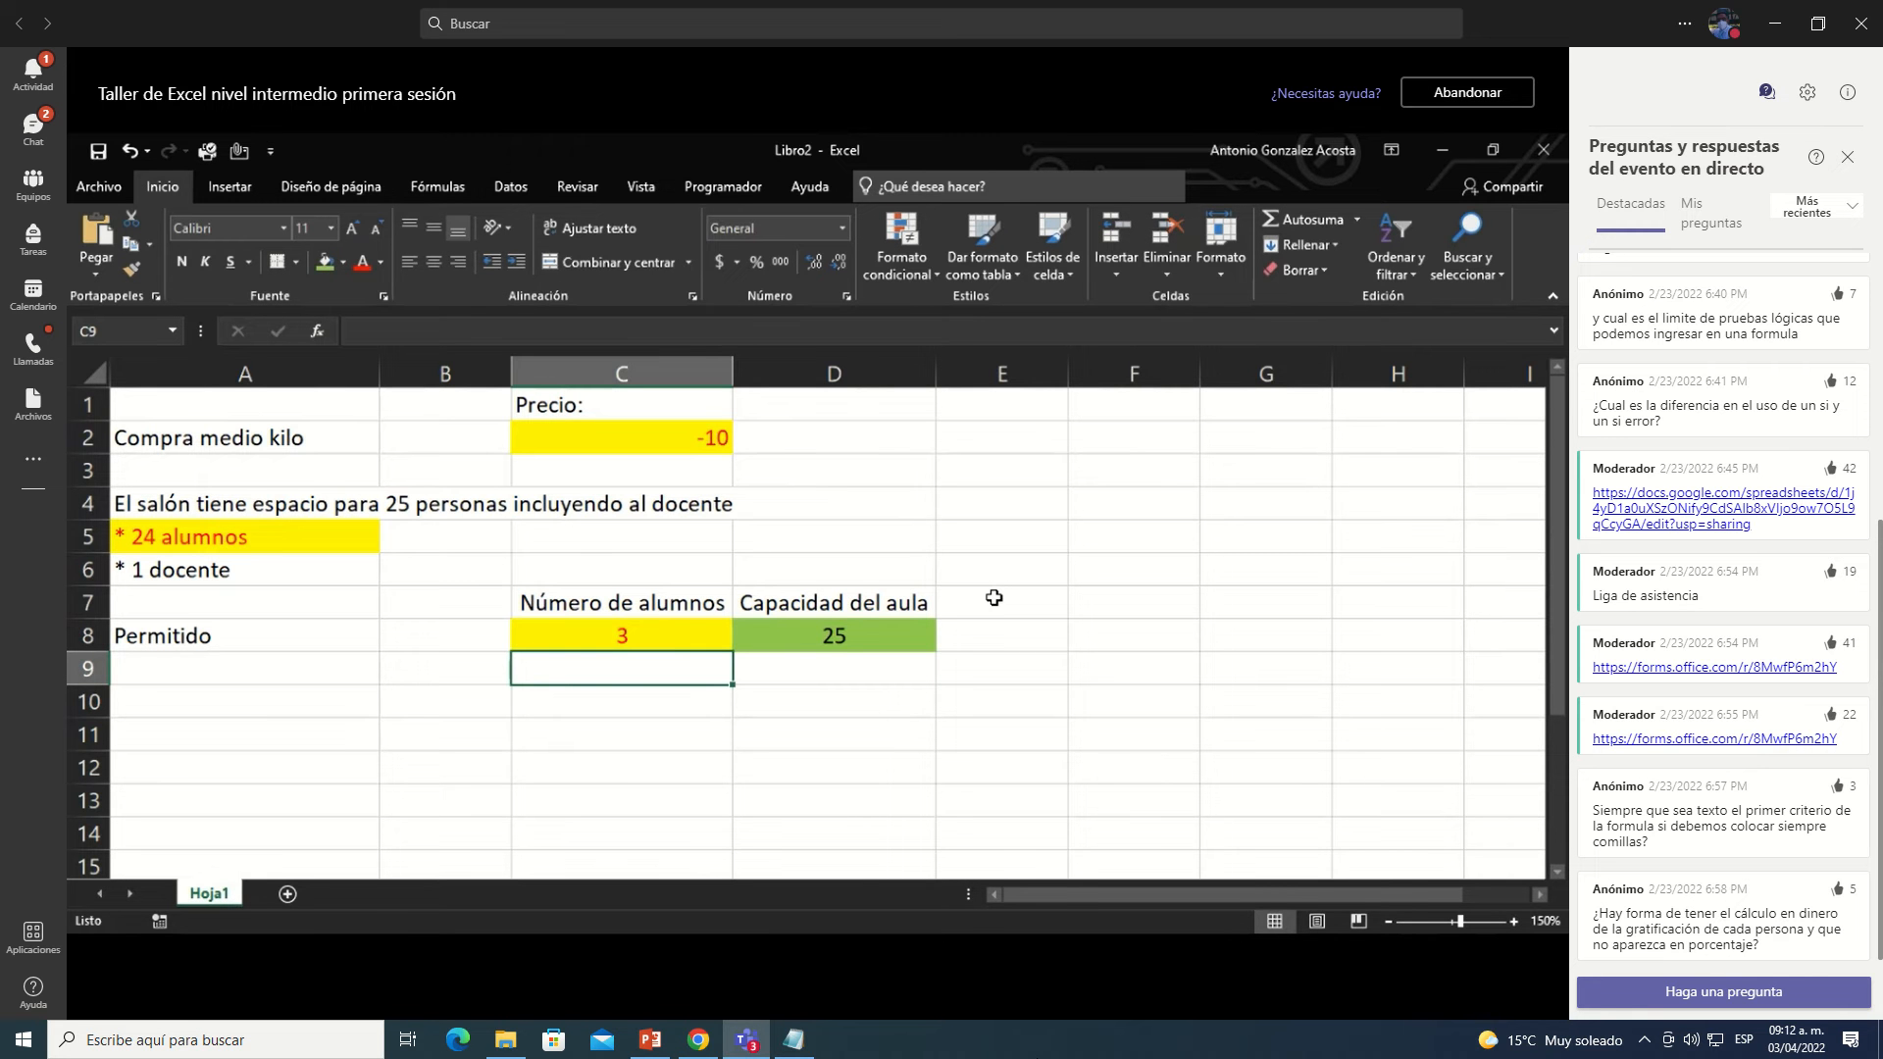
Step: Add a conditional formatting rule to A8 that shows "No permitido" in yellow text on a red fill
left_click(239, 644)
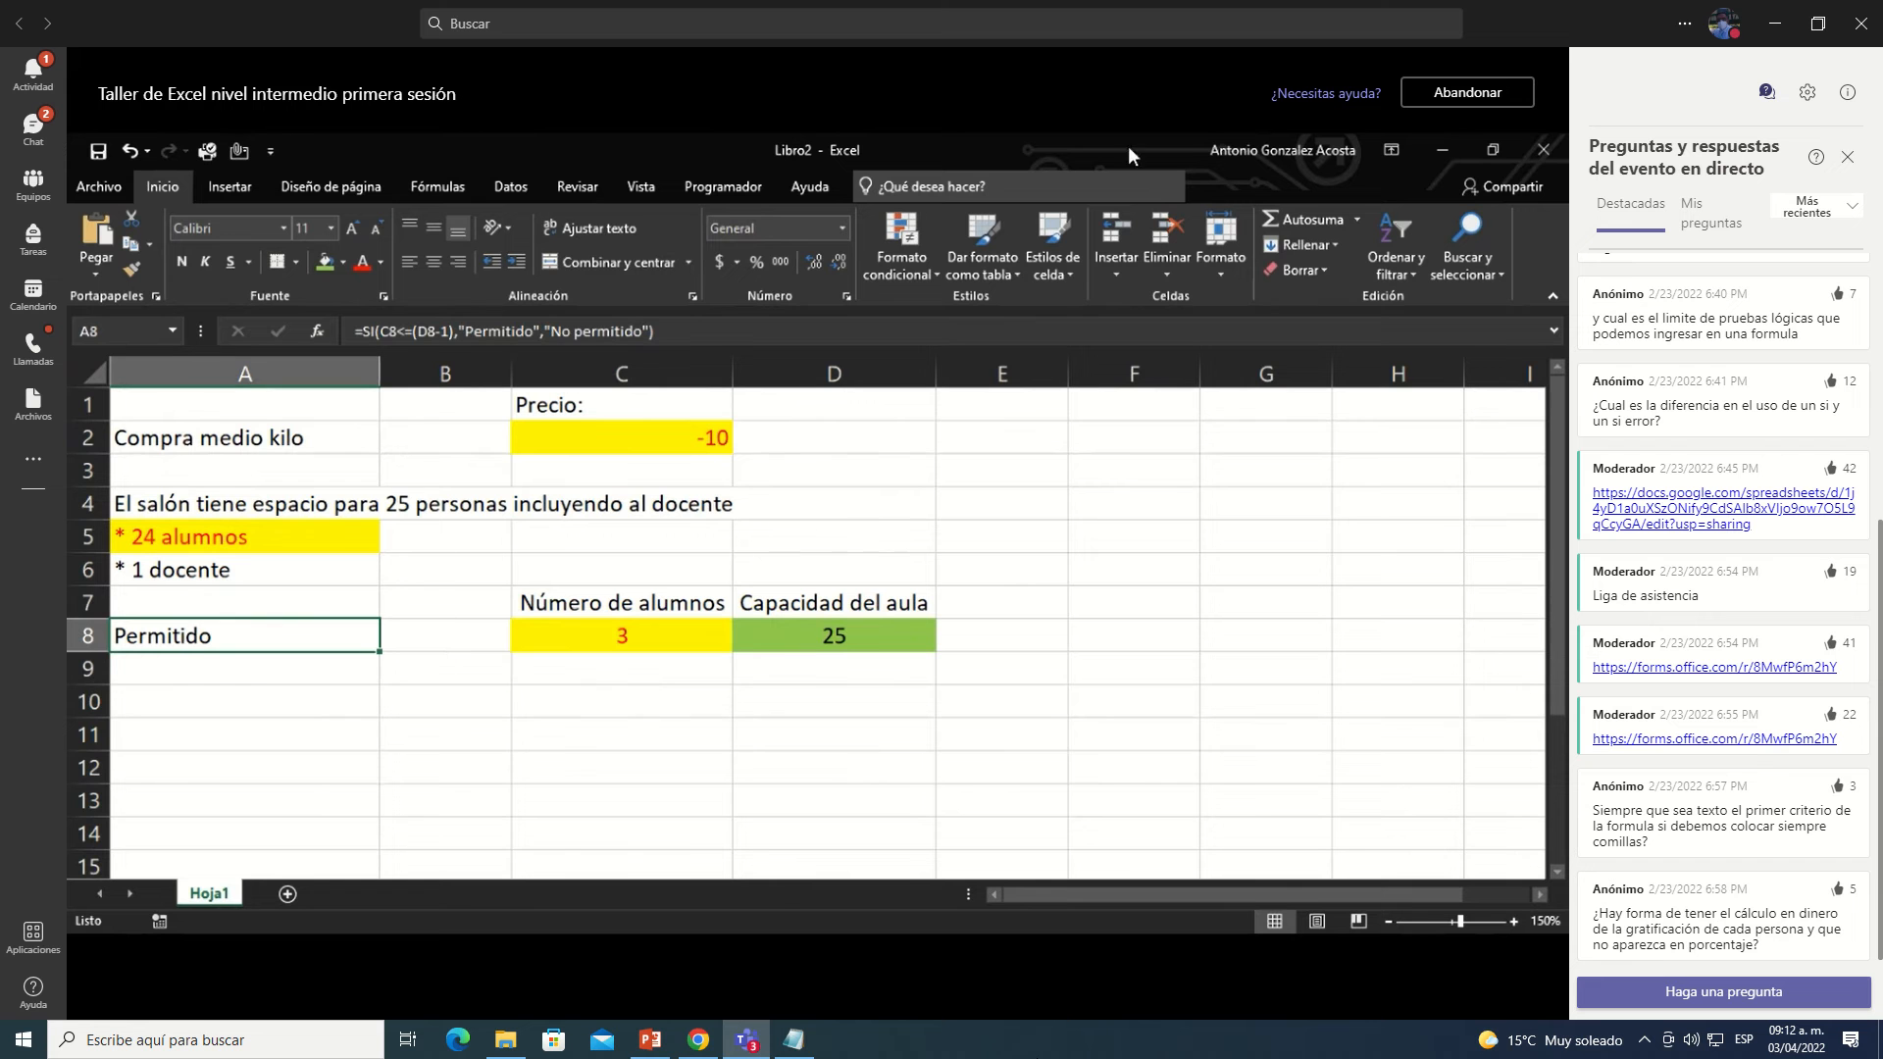
left_click(901, 259)
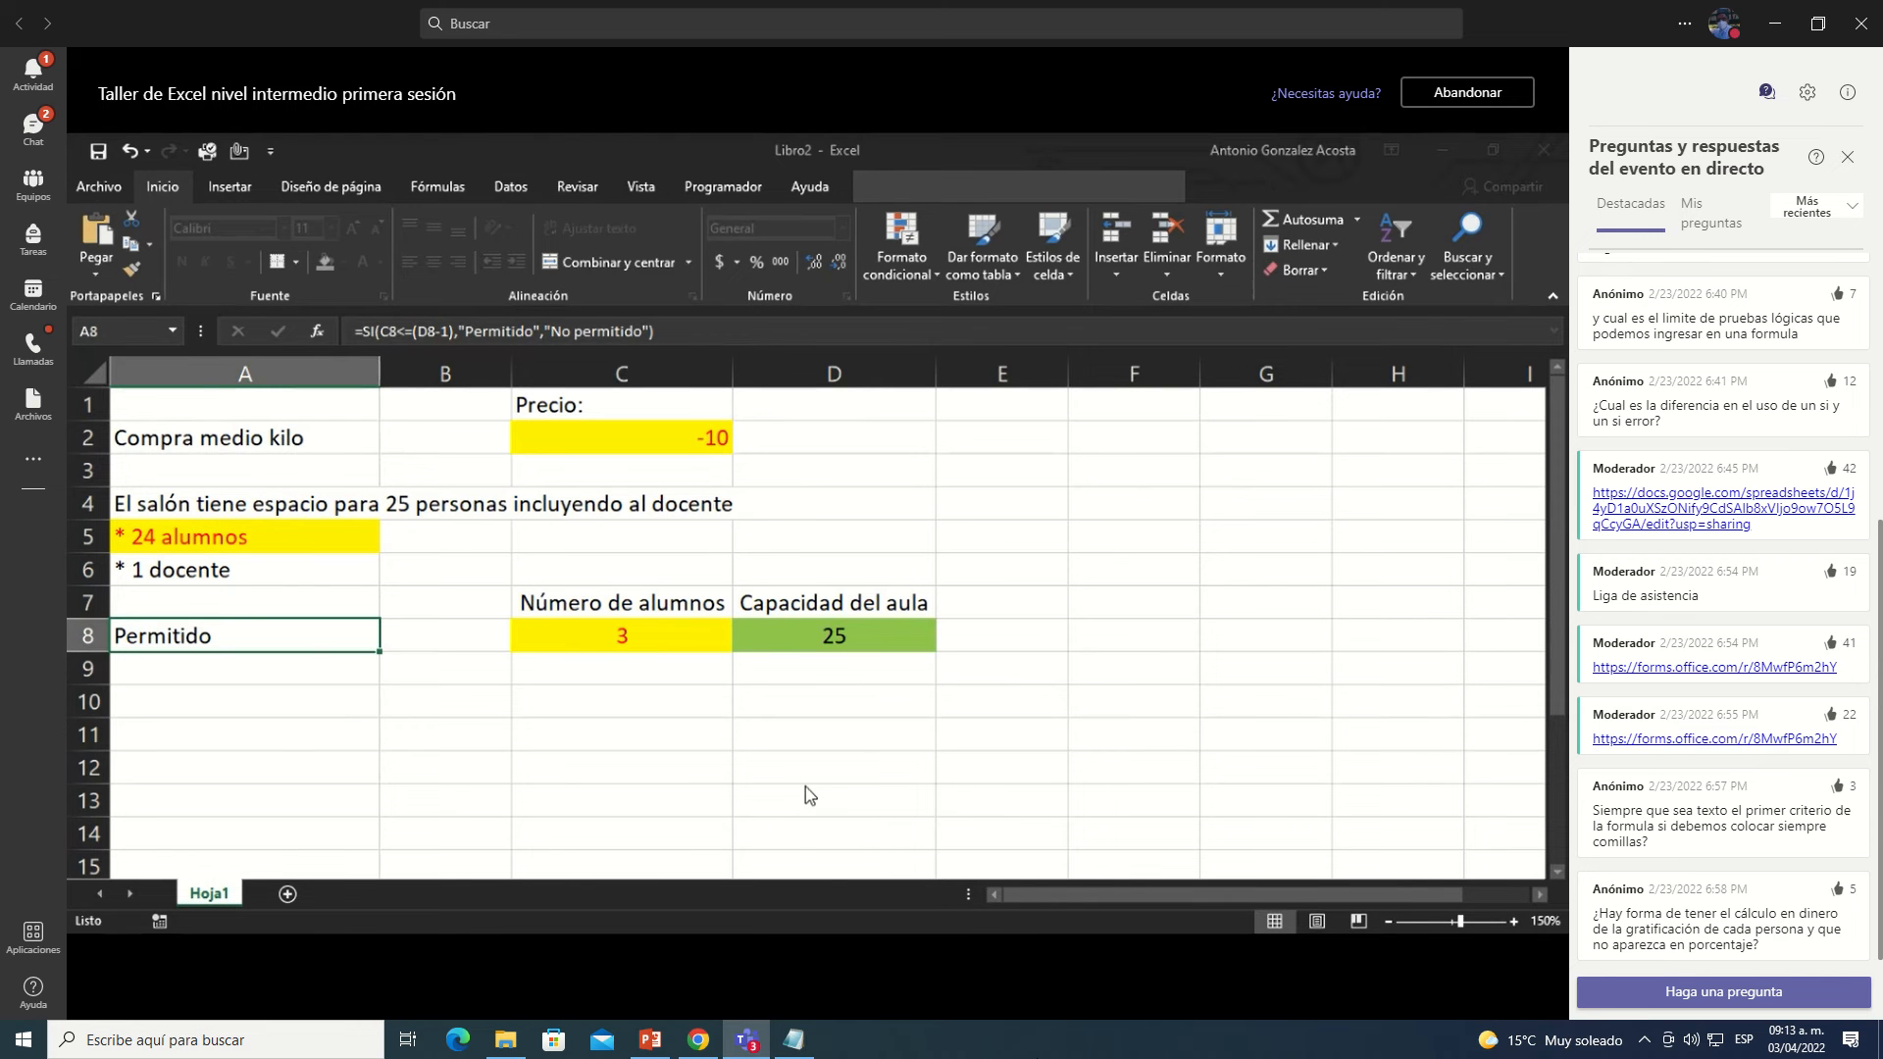
left_click(952, 743)
left_click(922, 828)
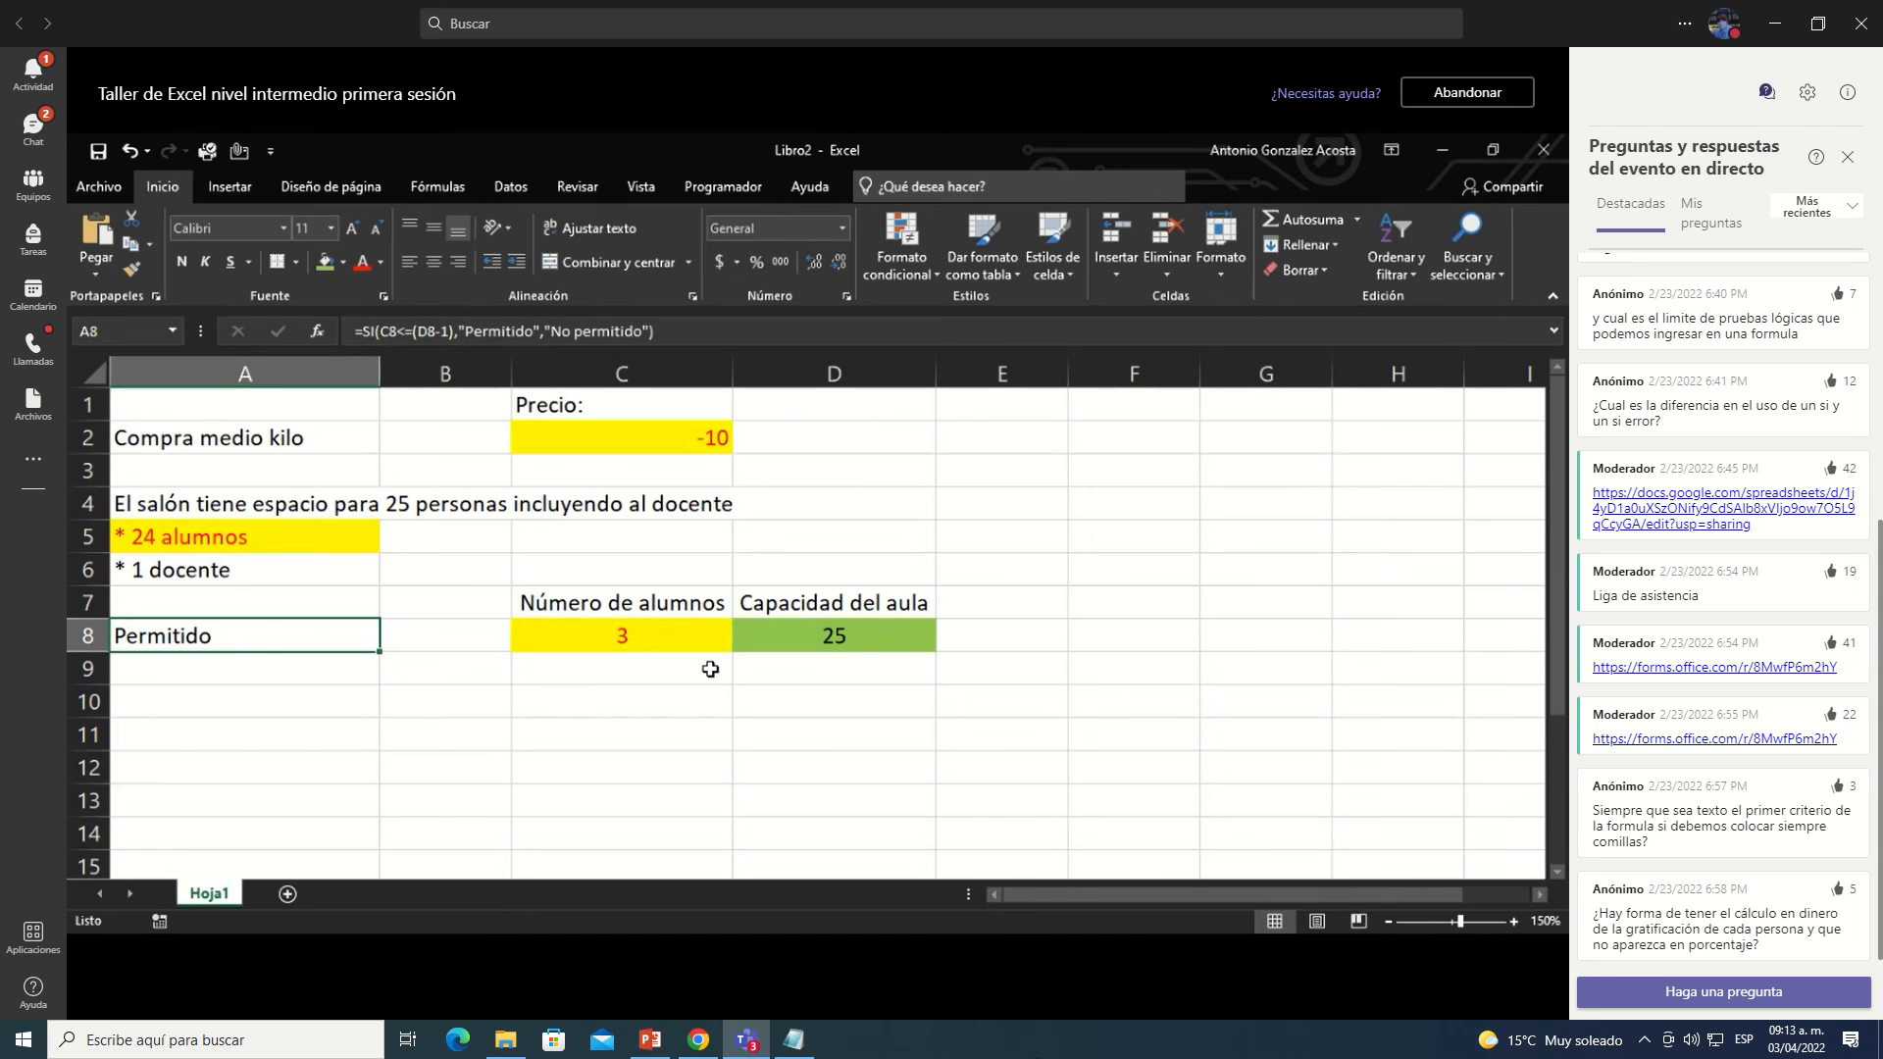
Step: Set the number of students in C8 to 25 to test the formula and its conditional formatting
left_click(672, 628)
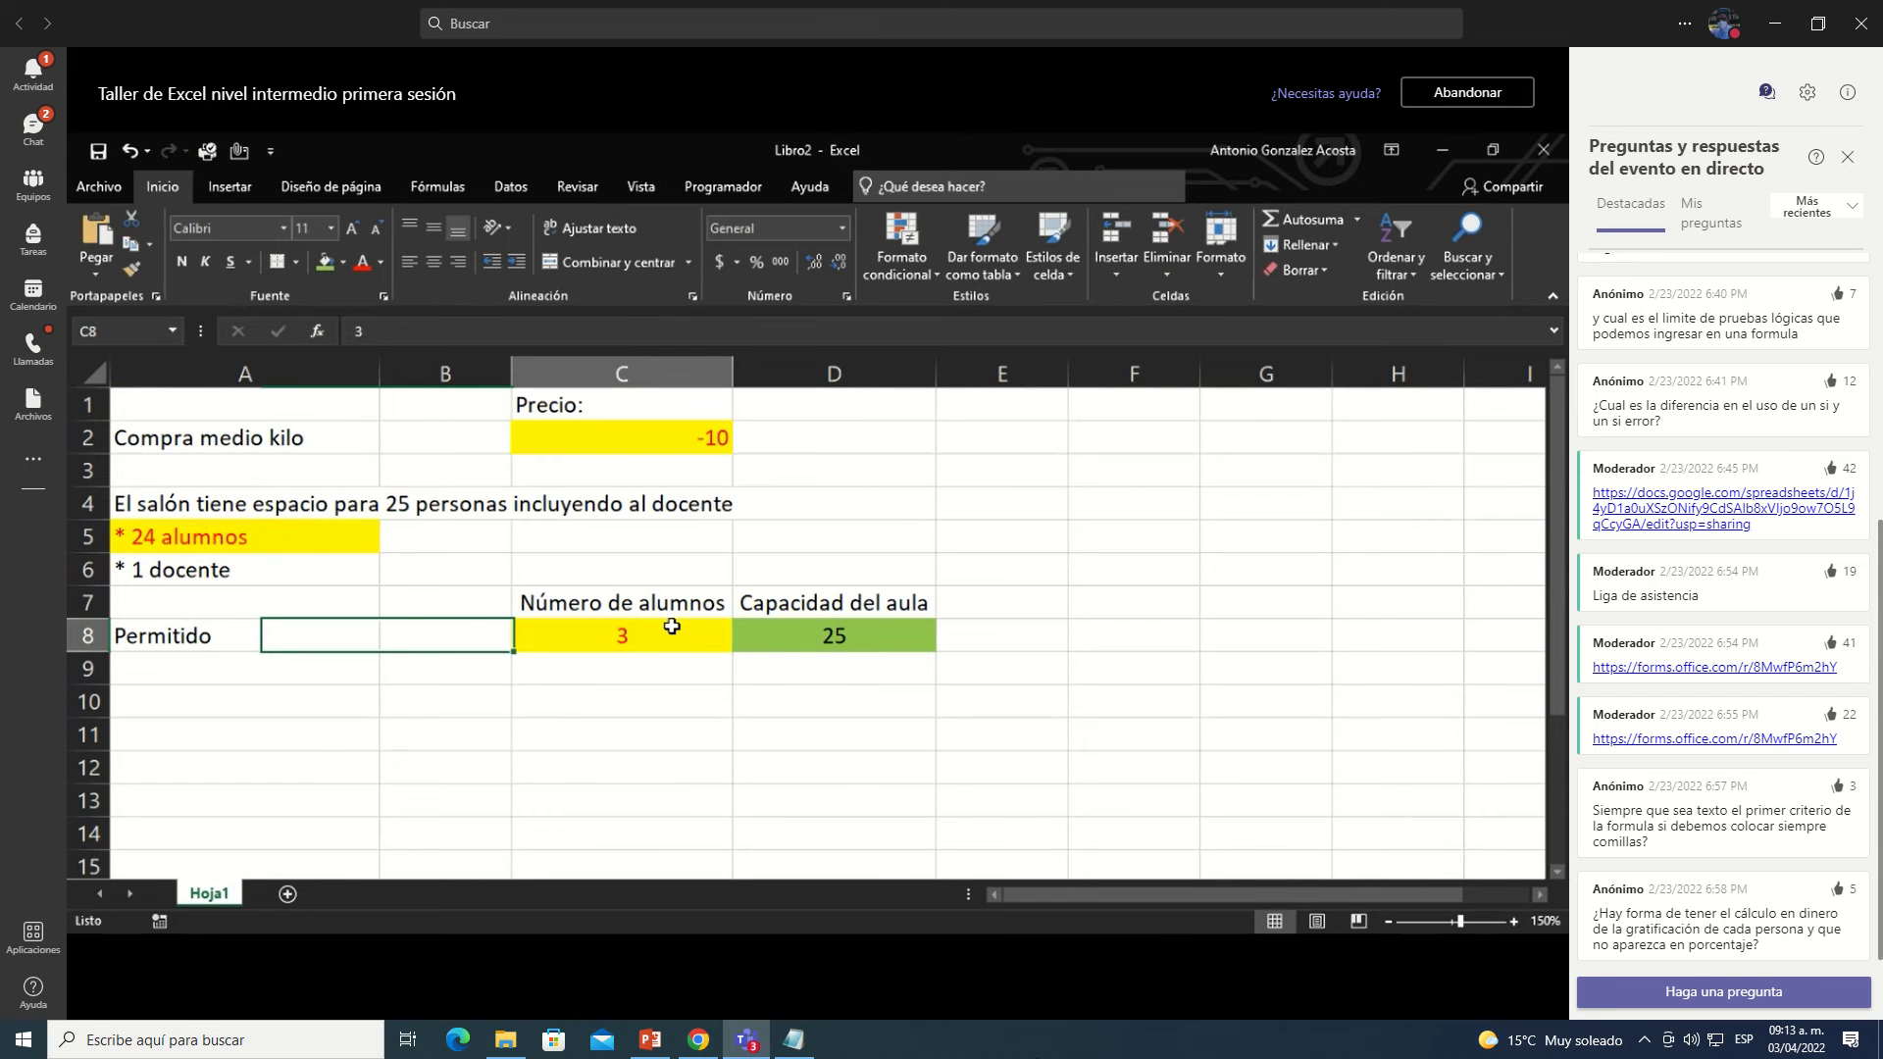
type("25")
key("Return")
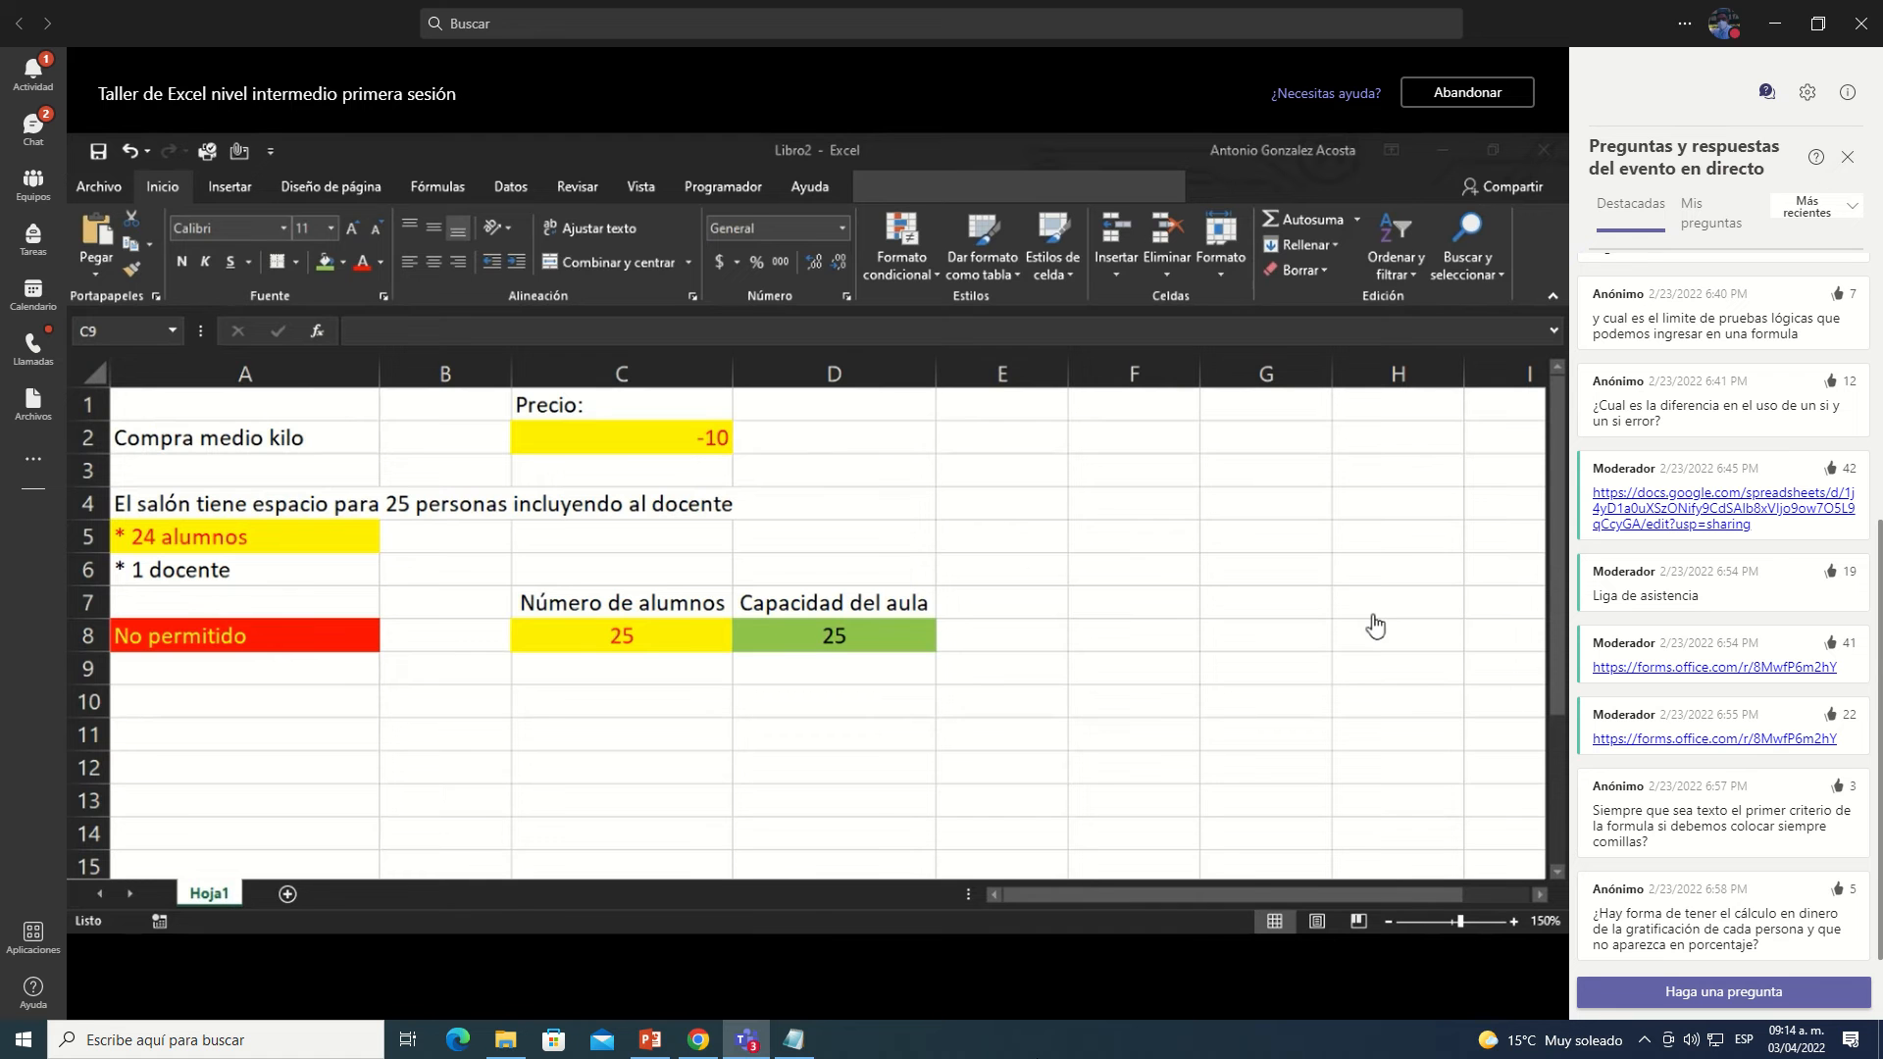
left_click(1468, 163)
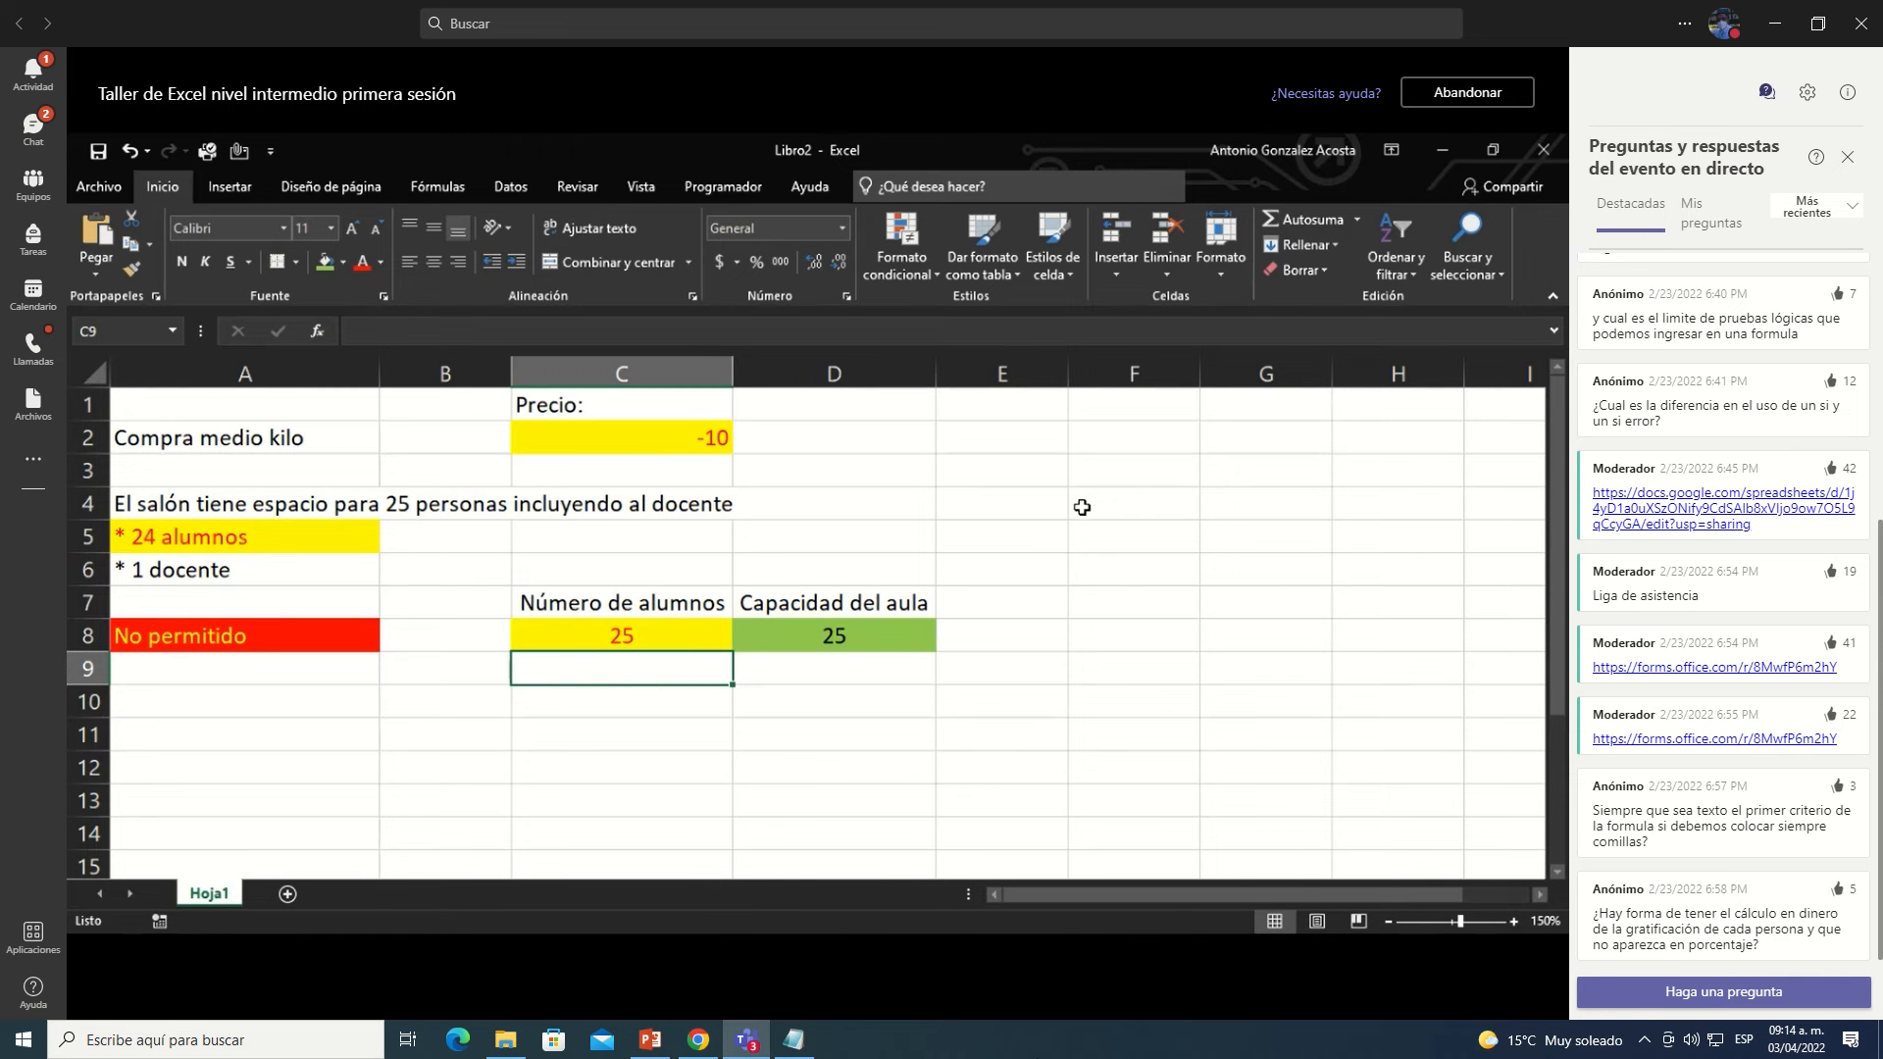
type("=ma")
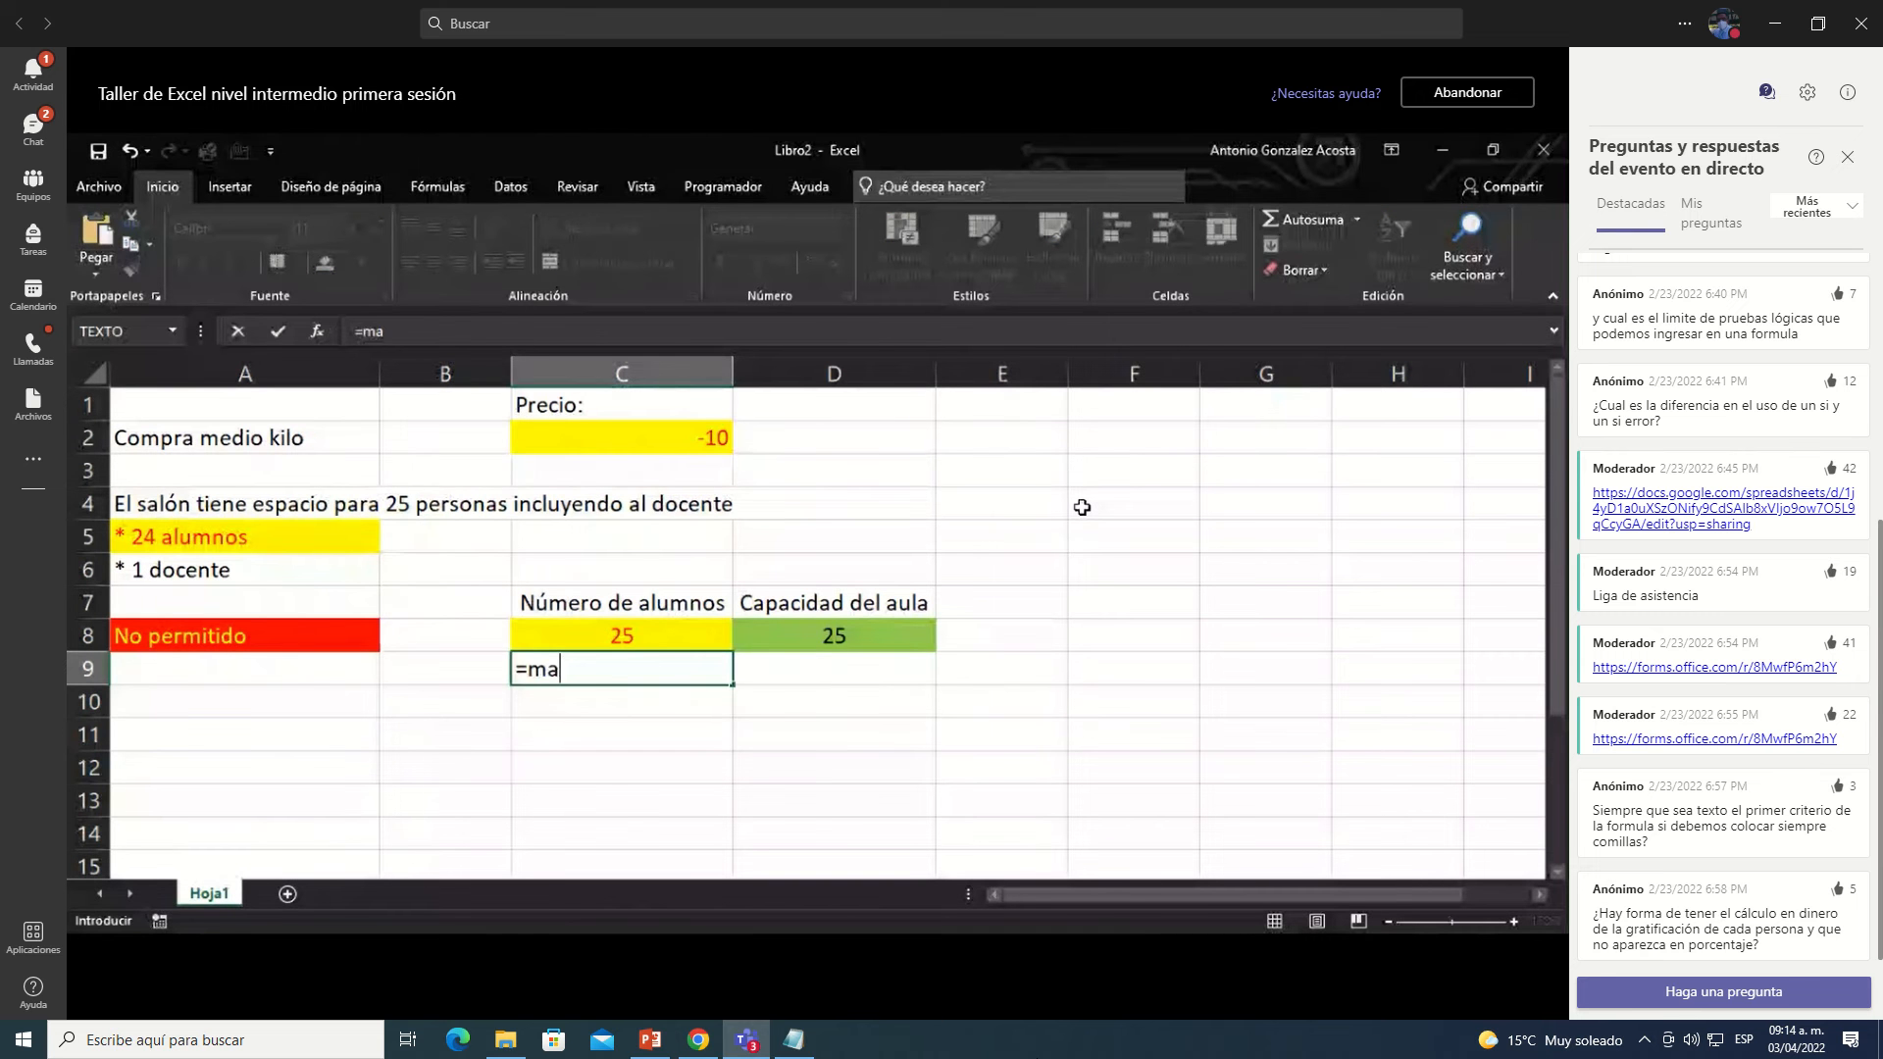
type("nzana")
key("Escape")
Step: Enter "Manzana" in A10 and "mansana" in C10, with a comparison of the two texts in B10
key("Up")
key("Up")
key("Up")
key("Up")
key("Up")
key("Up")
key("Up")
key("Left")
key("Down")
key("Down")
key("Down")
key("Down")
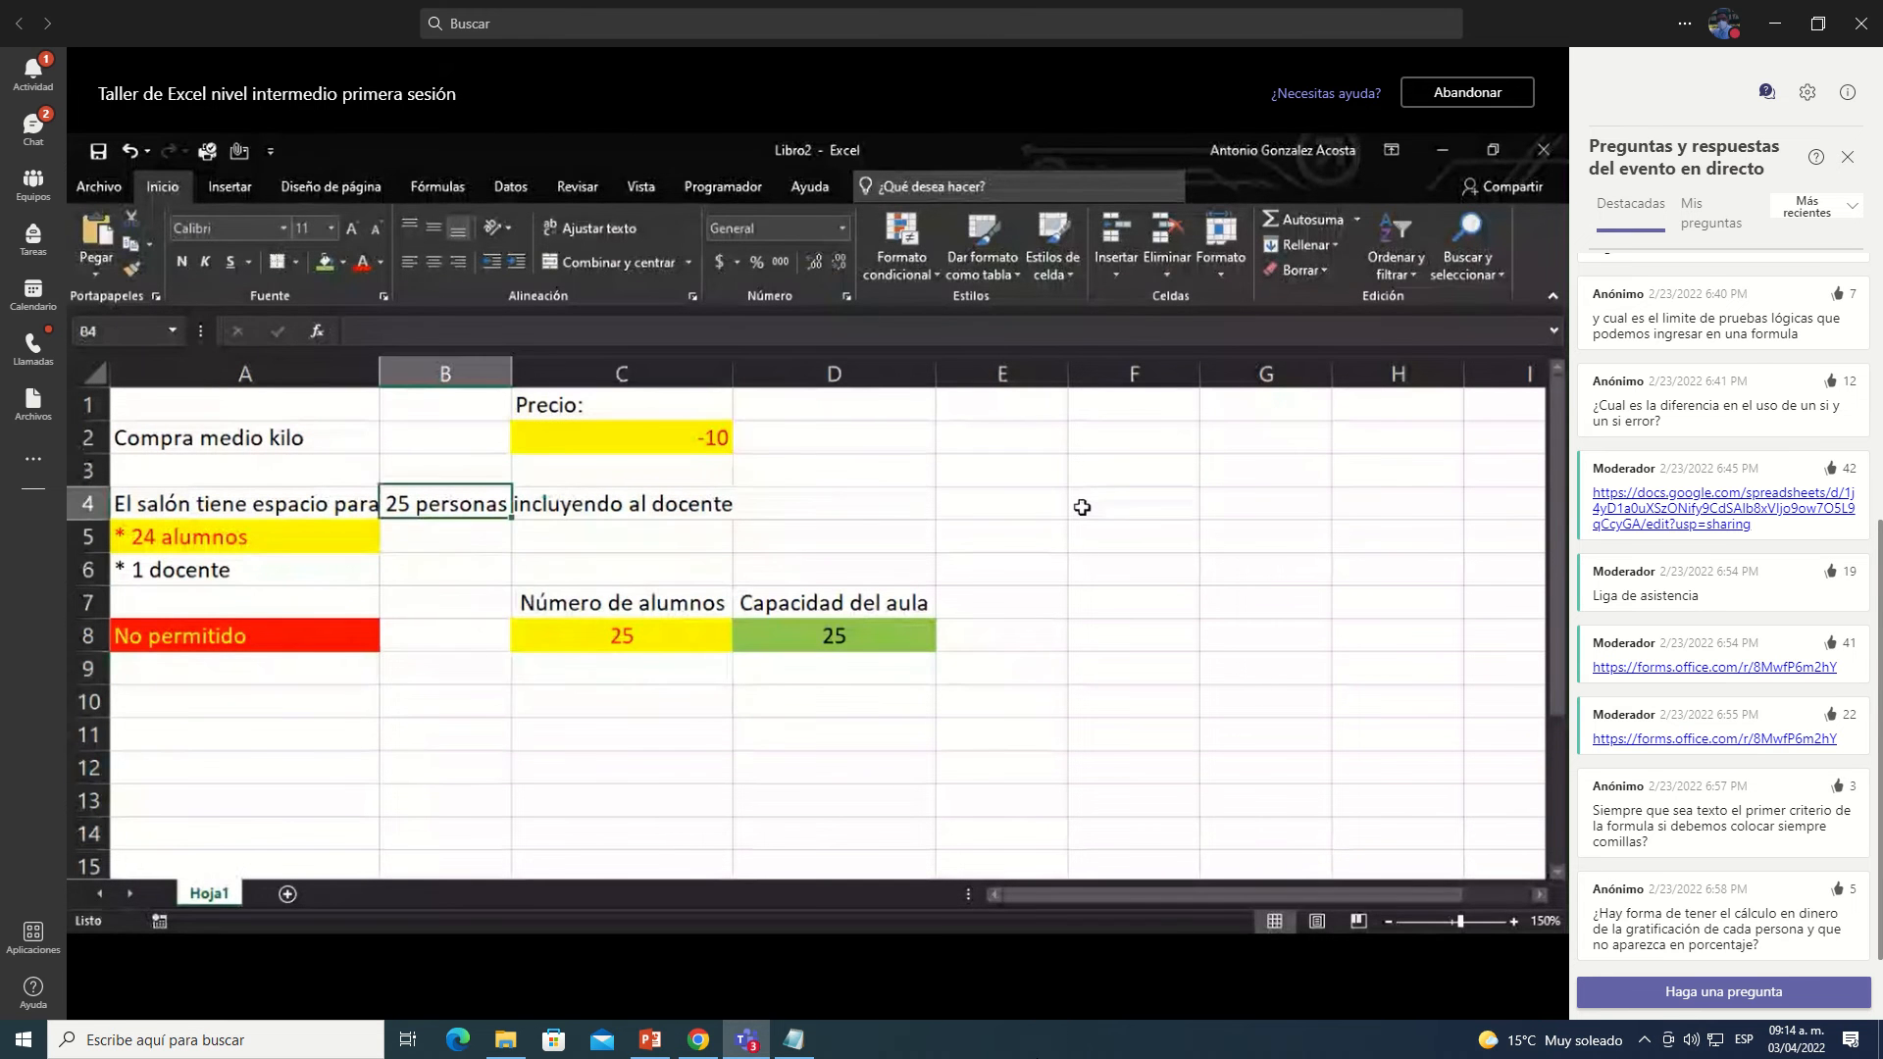
key("Left")
key("Down")
key("Down")
key("Down")
key("Down")
key("Down")
key("Up")
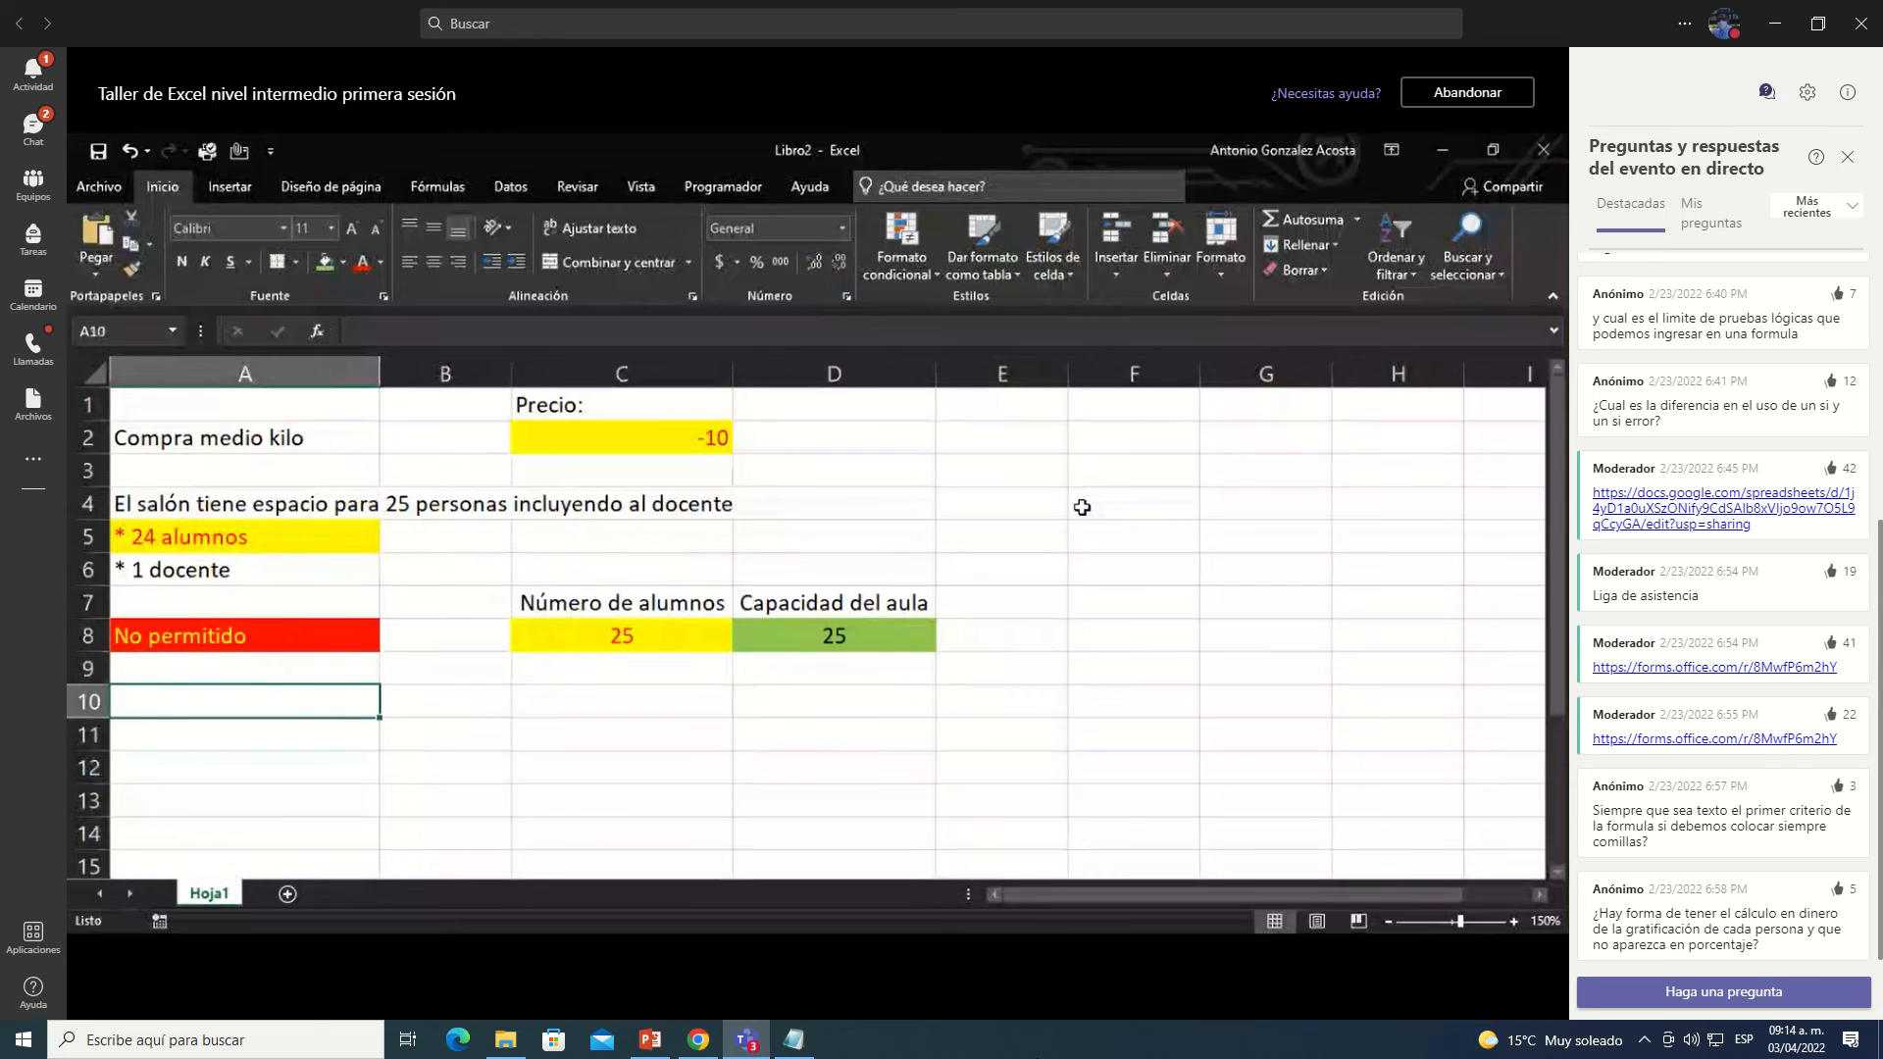
type("Manza")
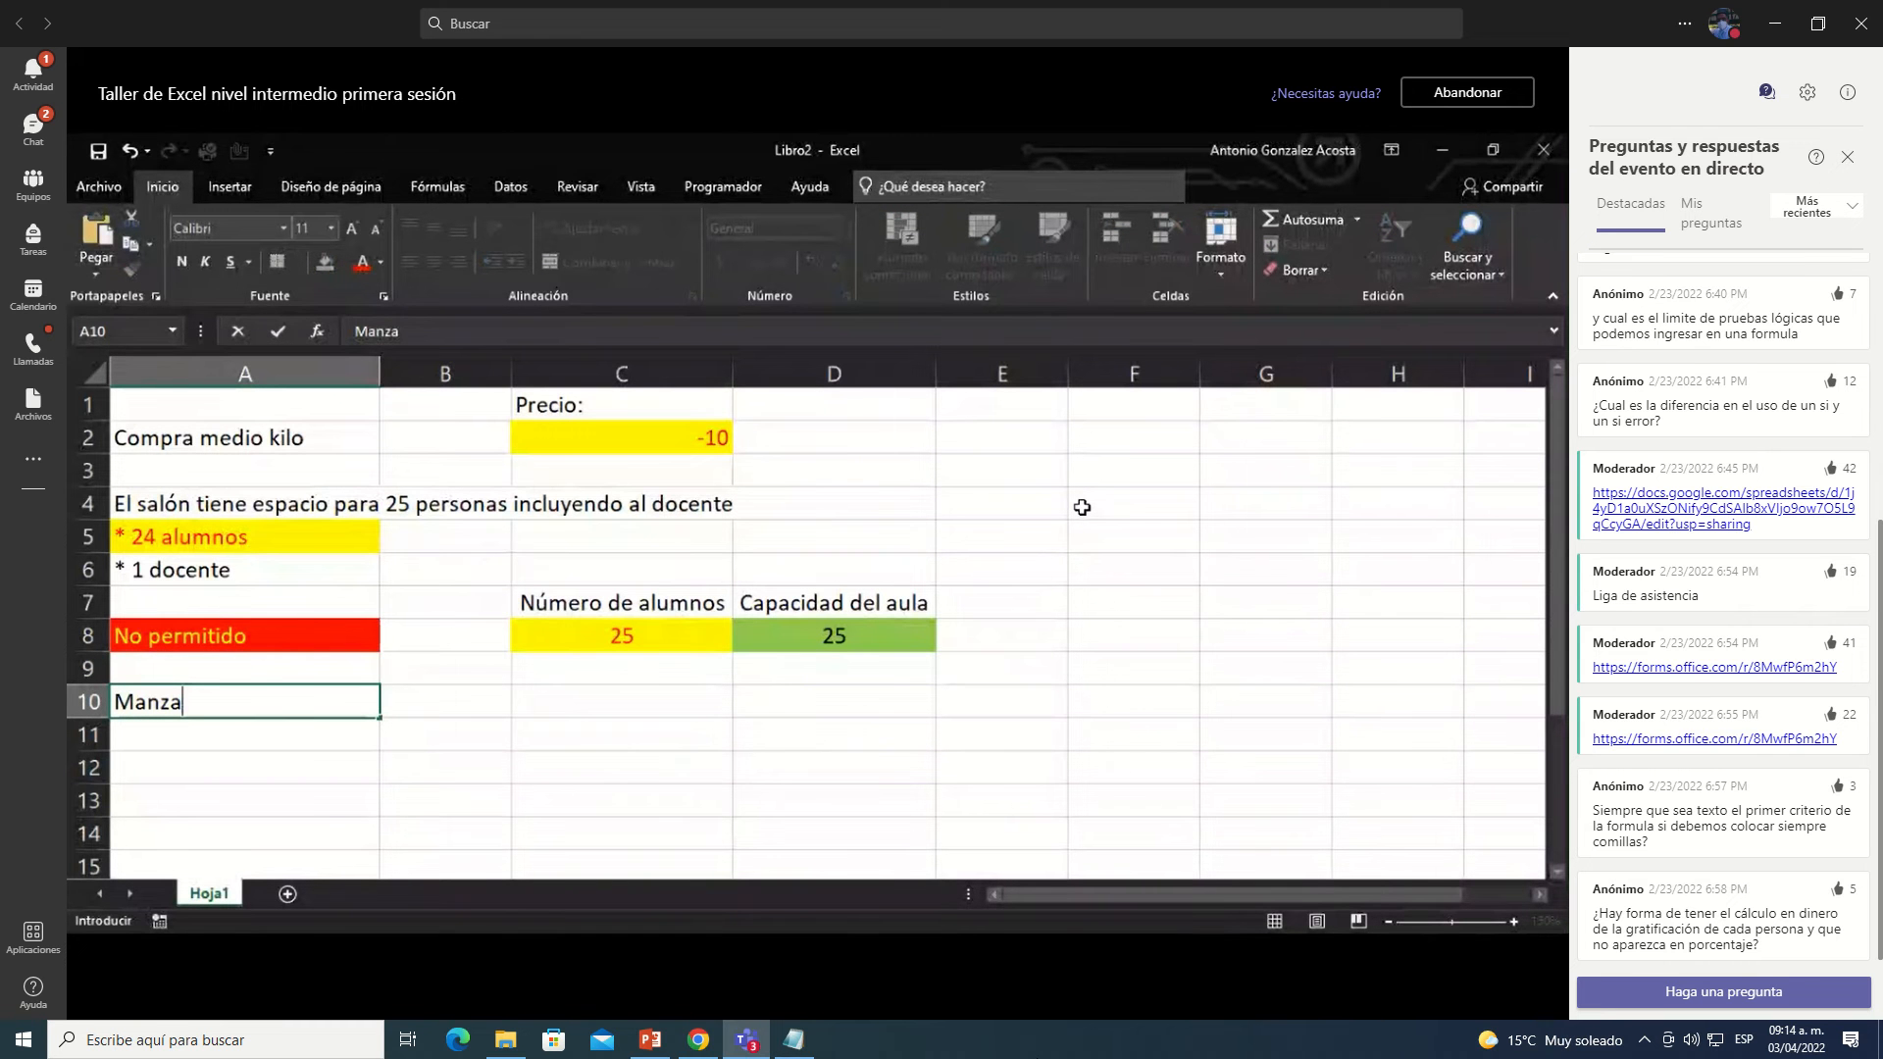
type("na")
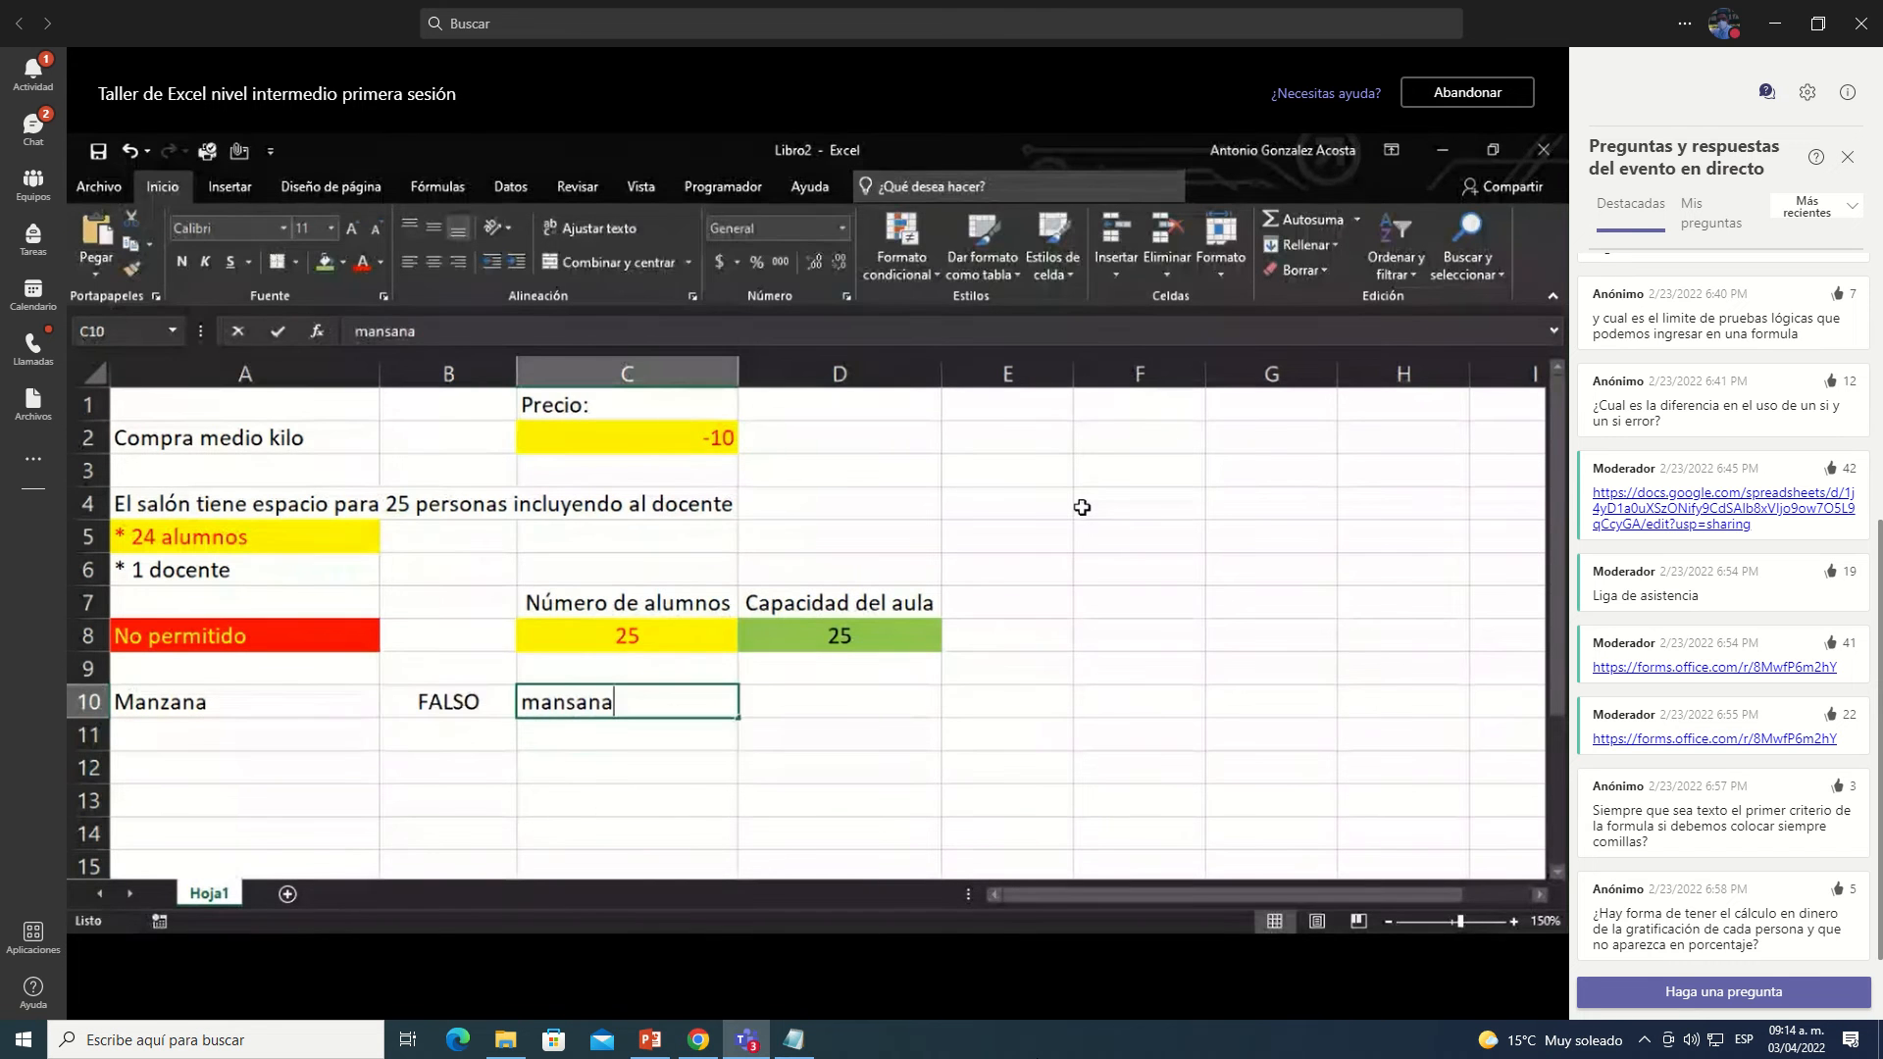
Step: Correct the spelling of the word in C10 to "manzana"
key("F2")
key("Left")
key("Left")
key("Left")
key("Left")
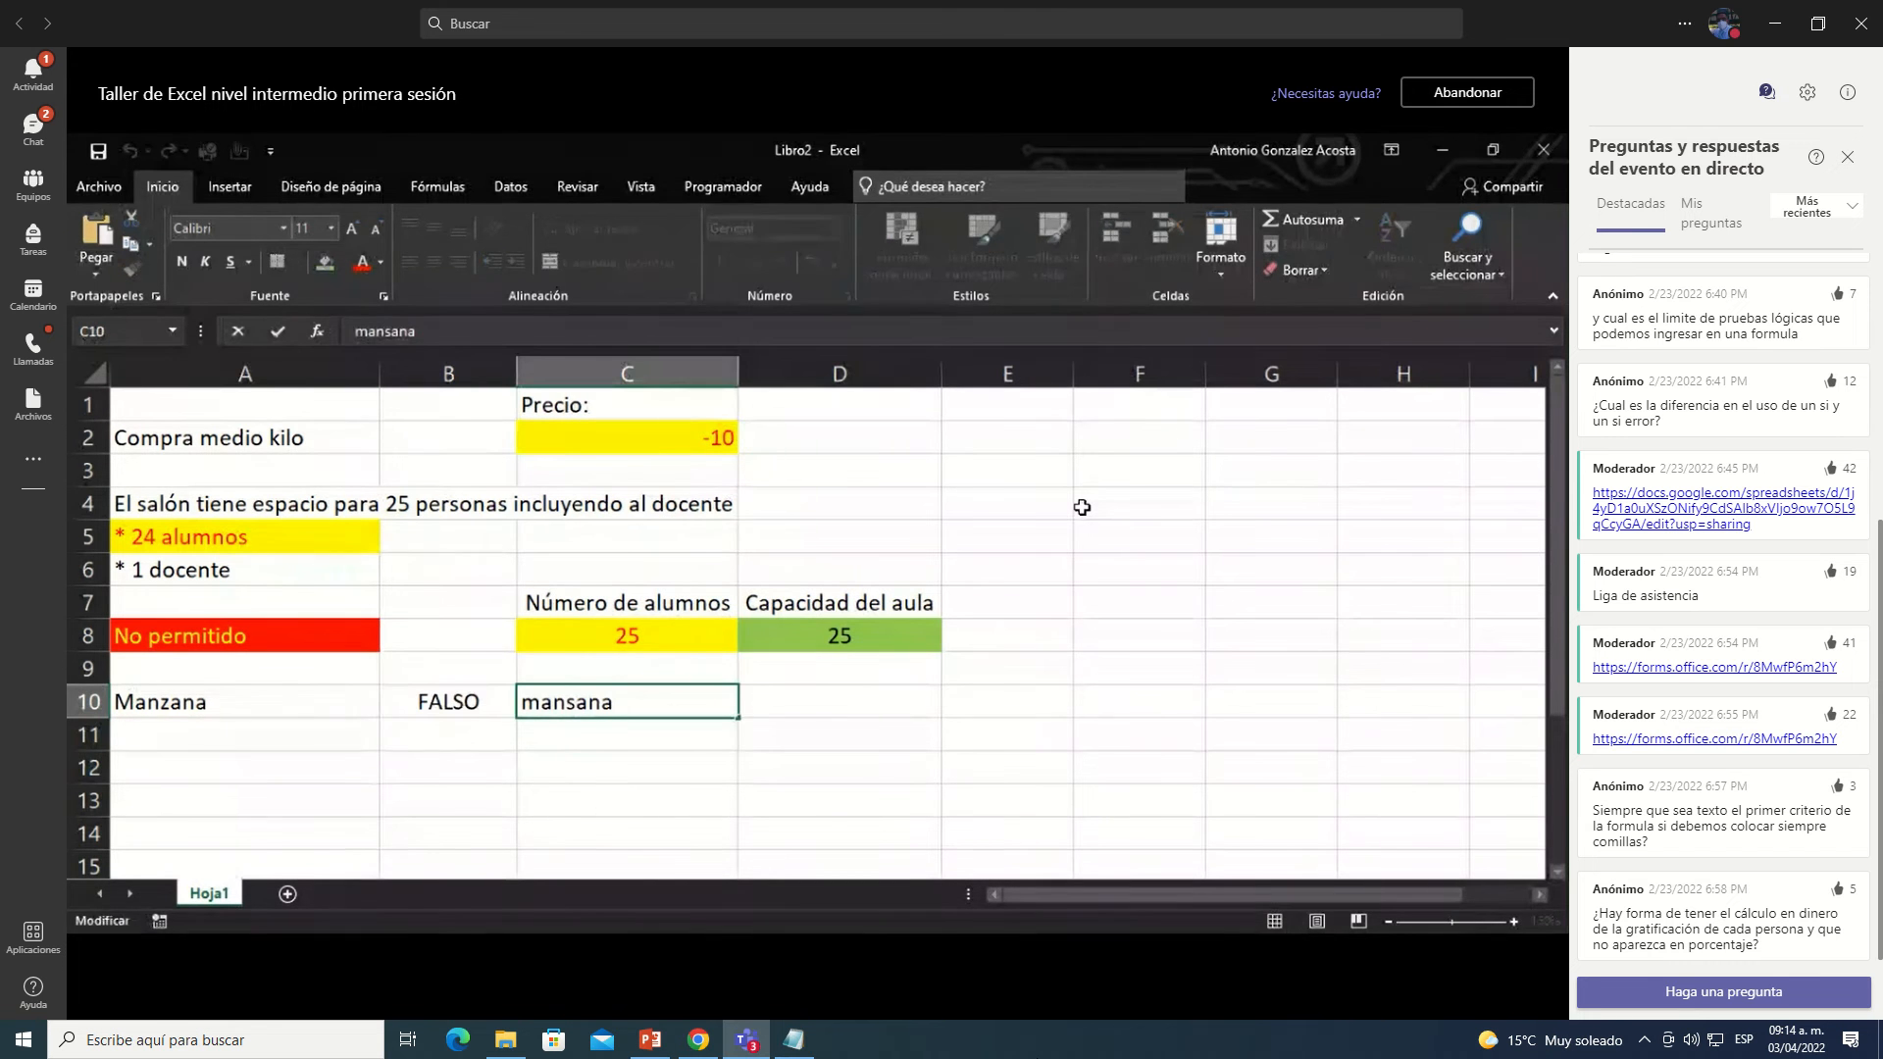
key("shift+Right")
type("<")
key("Return")
key("Up")
key("F2")
key("Left")
key("Left")
key("Left")
key("BackSpace")
type("z")
key("Return")
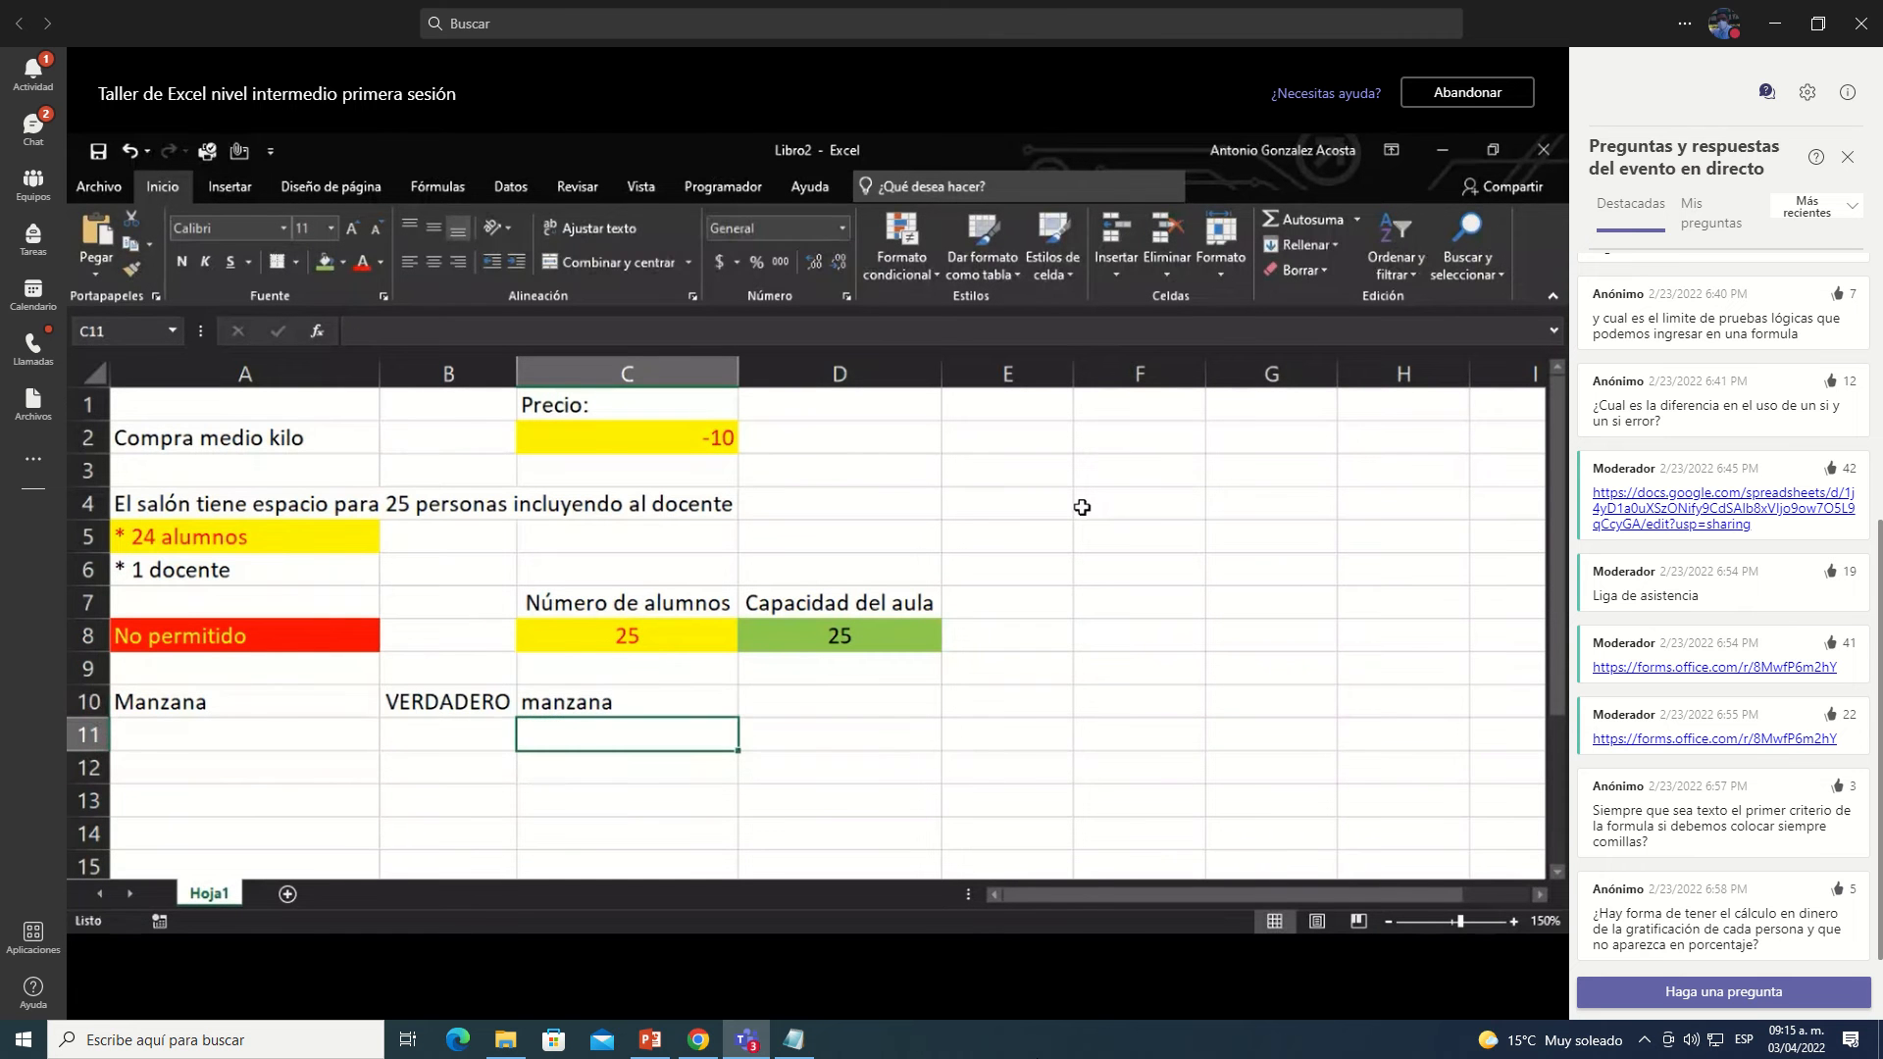
Step: Clear the text comparison example from A10:C10
key("Up")
key("Left")
key("Left")
key("shift+Right")
key("shift+Right")
key("Delete")
key("Left")
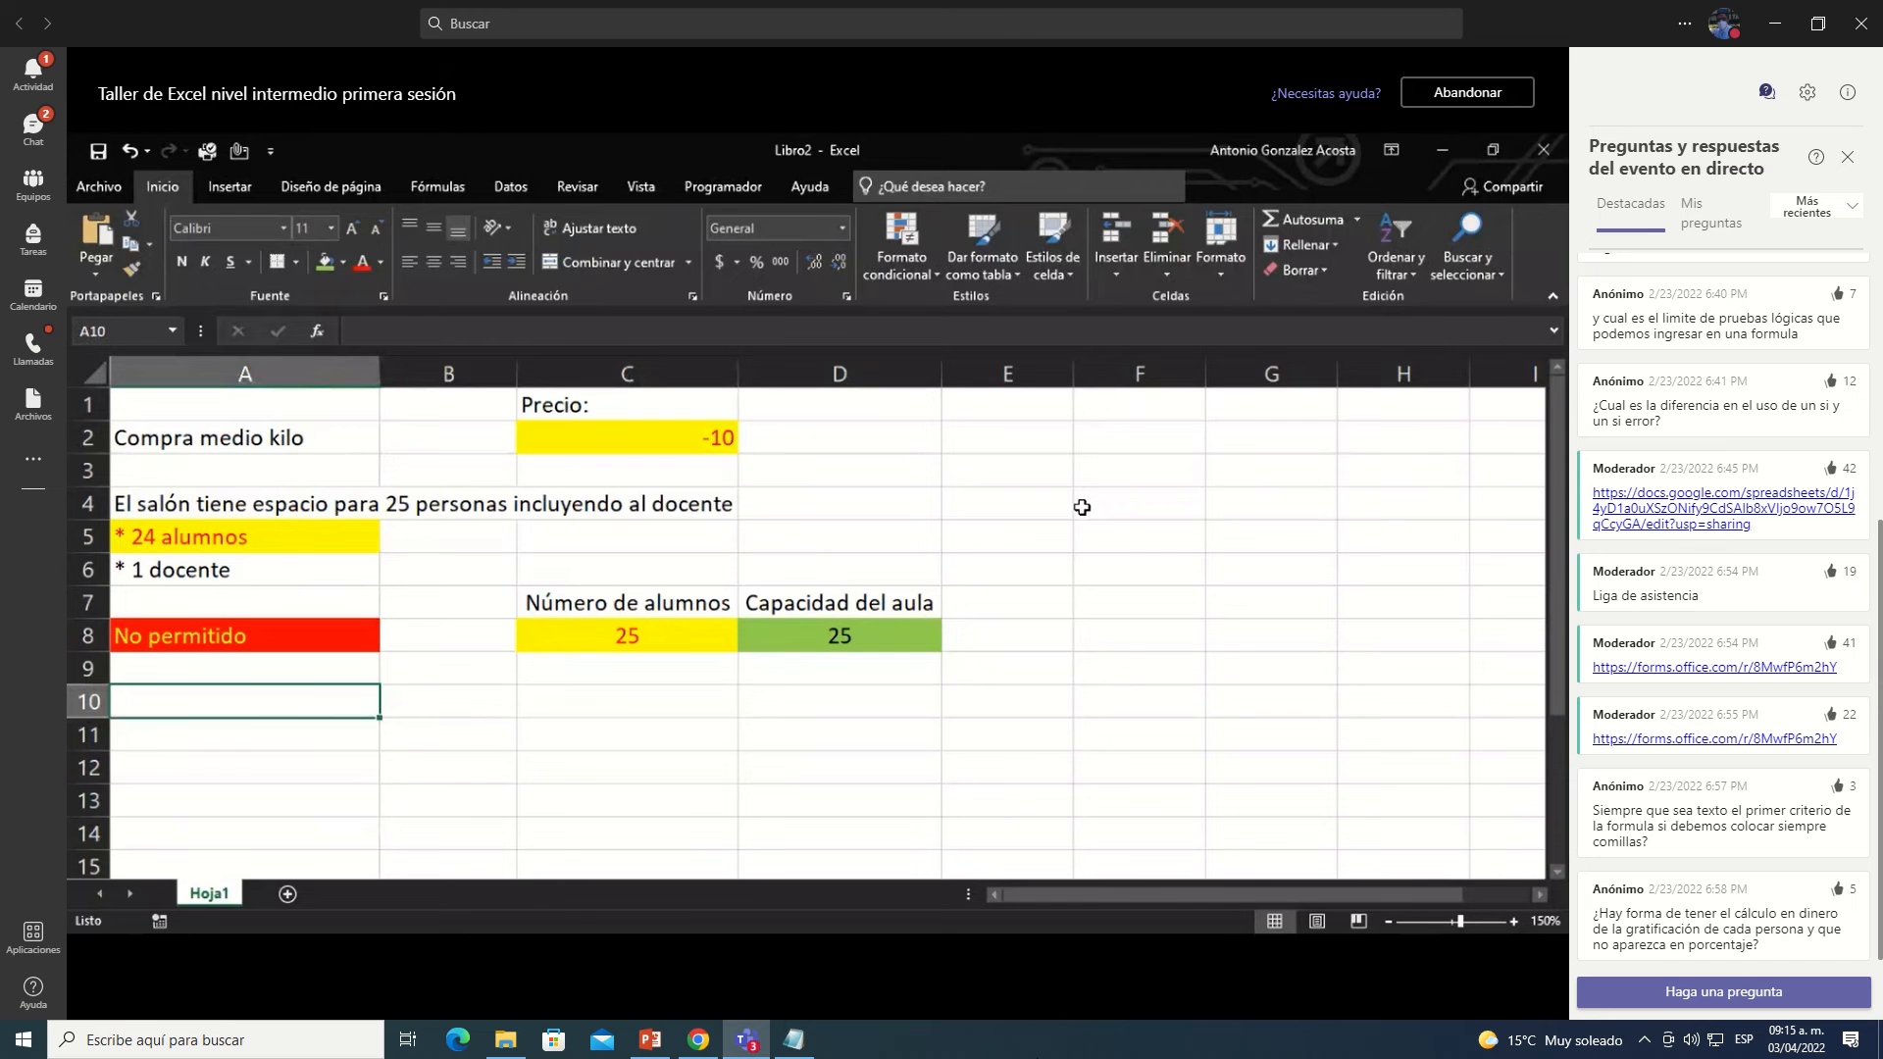
Step: Enter the heading "Fruta comprada" in C10 with "Manzana" below it in C11, and the heading "Condición" in D10
key("Right")
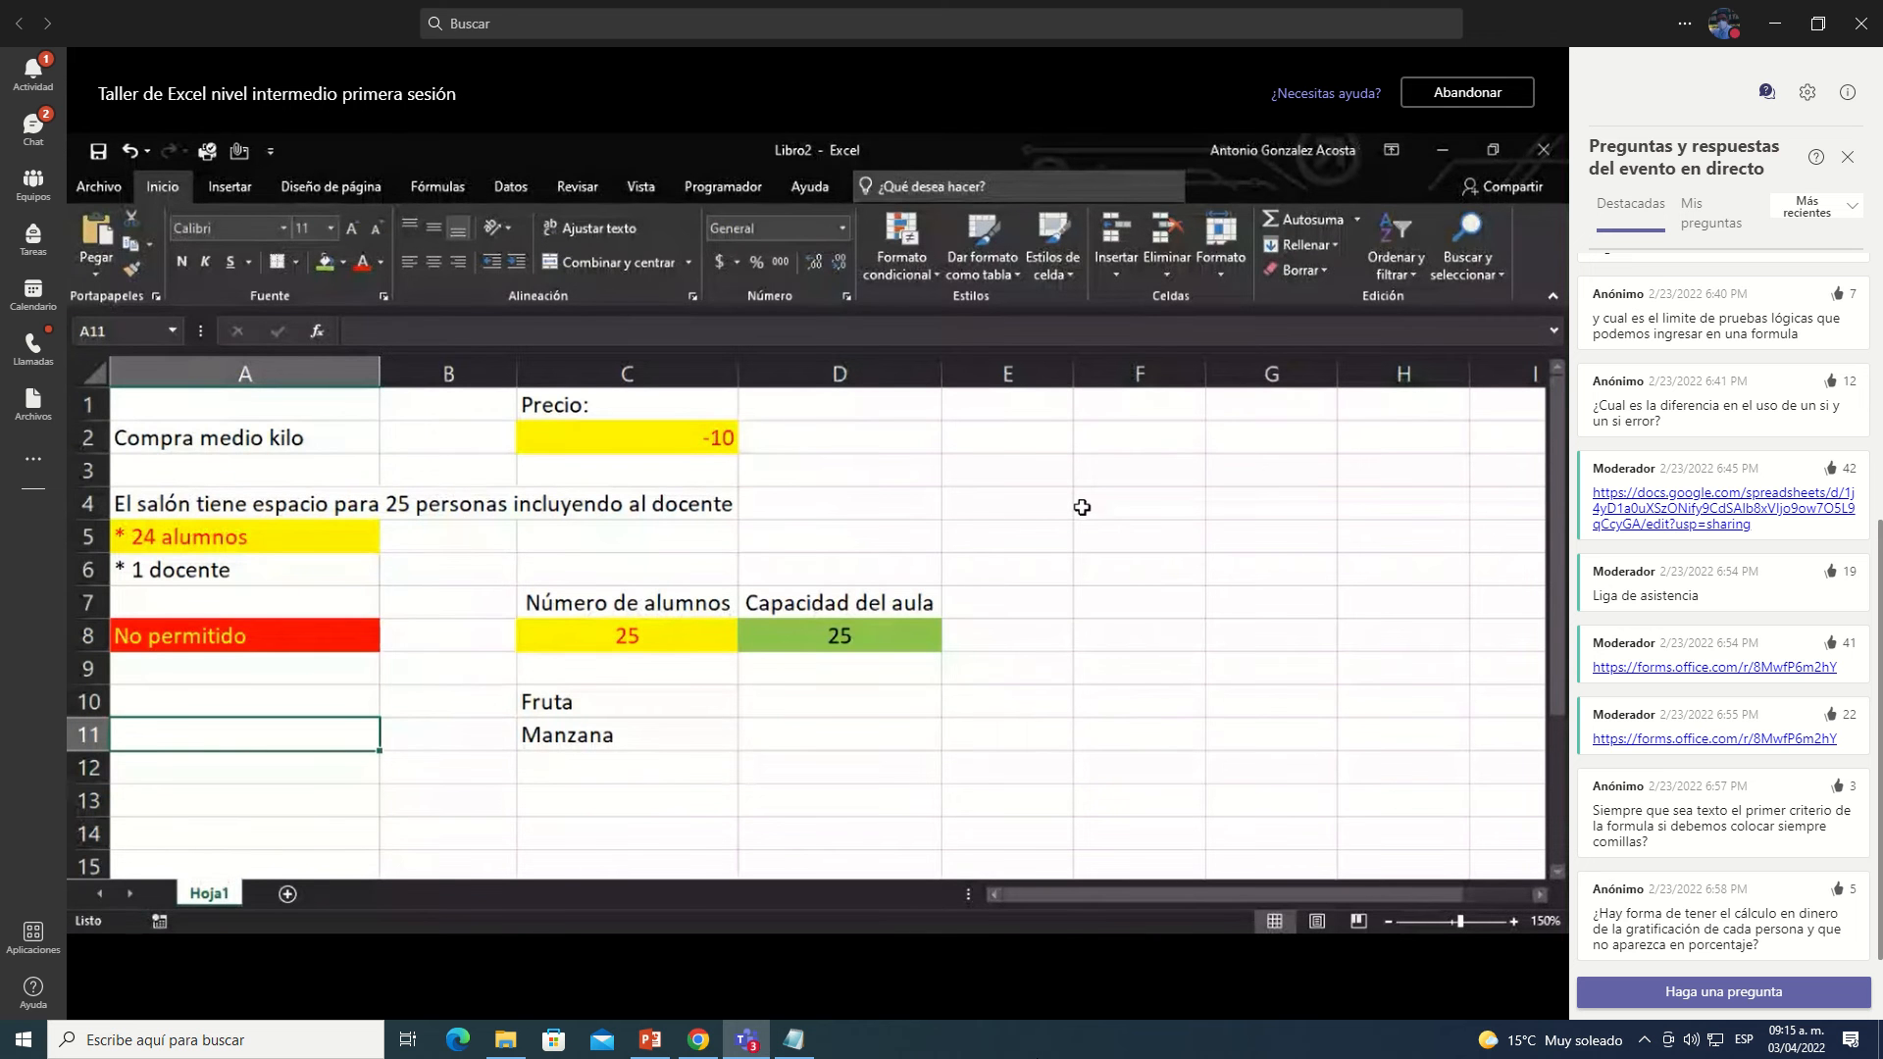
key("Up")
key("Right")
key("Right")
key("Right")
key("Left")
key("Right")
key("Left")
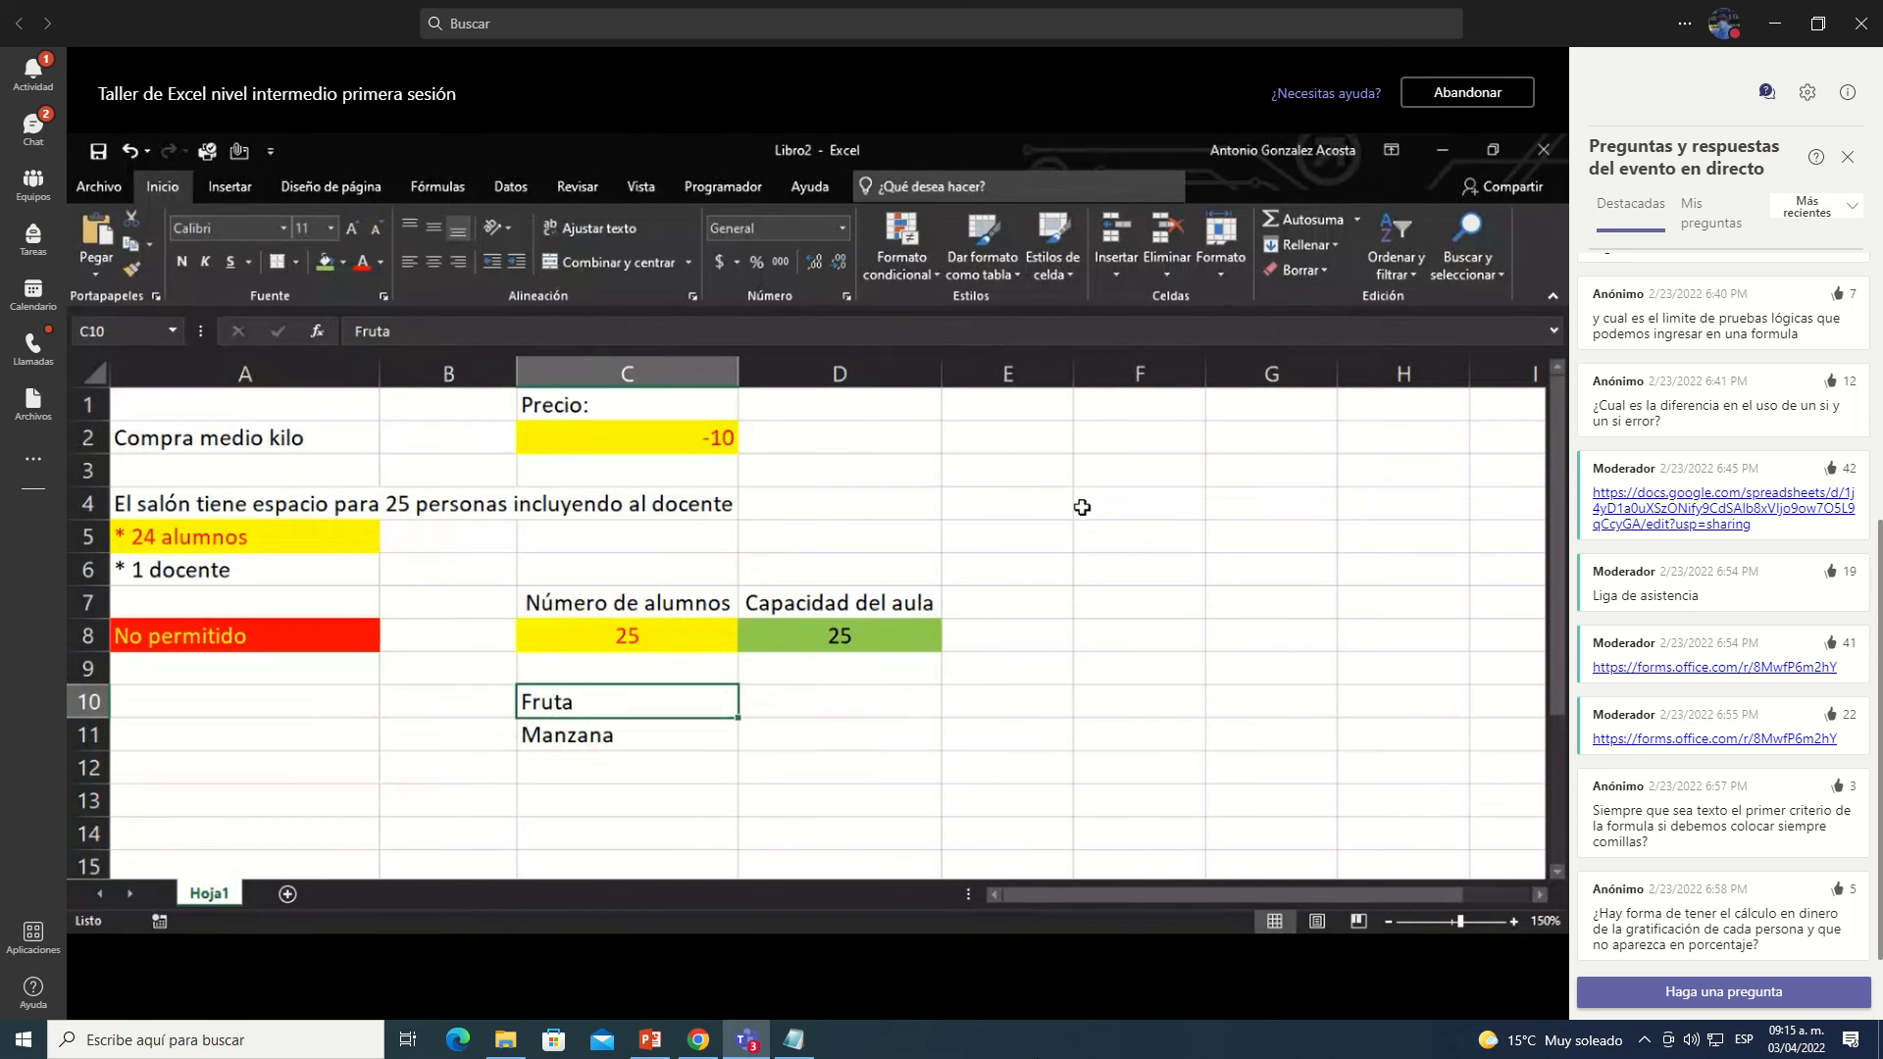
key("Left")
key("Right")
type("Fruta comprada")
key("Tab")
type("Condición")
key("Return")
Step: Fill C11 with green and enter "manzana" as the condition in D11
left_click(328, 263)
key("Right")
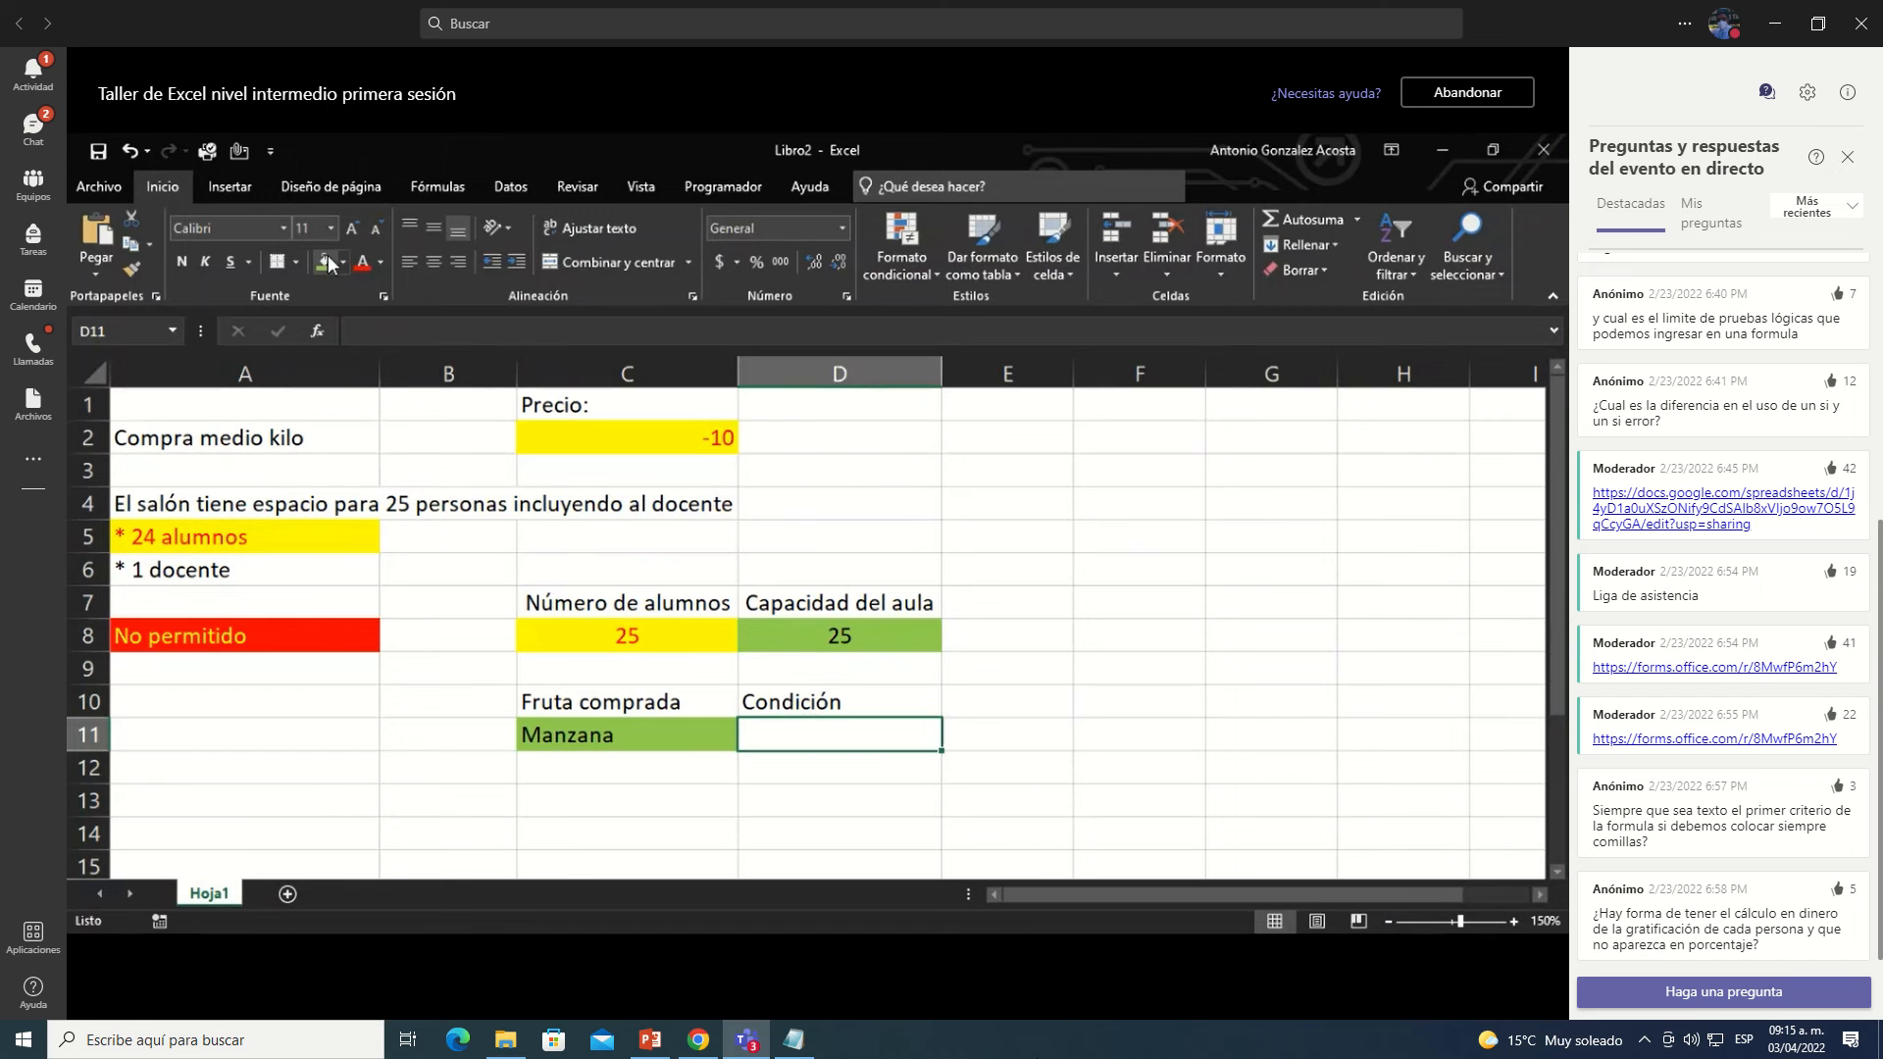
type("manzana")
key("Left")
Step: Enter the formula =SI(C11=D11,"correcto","incorrecto") in A11 to compare the purchased fruit with the condition
key("Left")
key("Left")
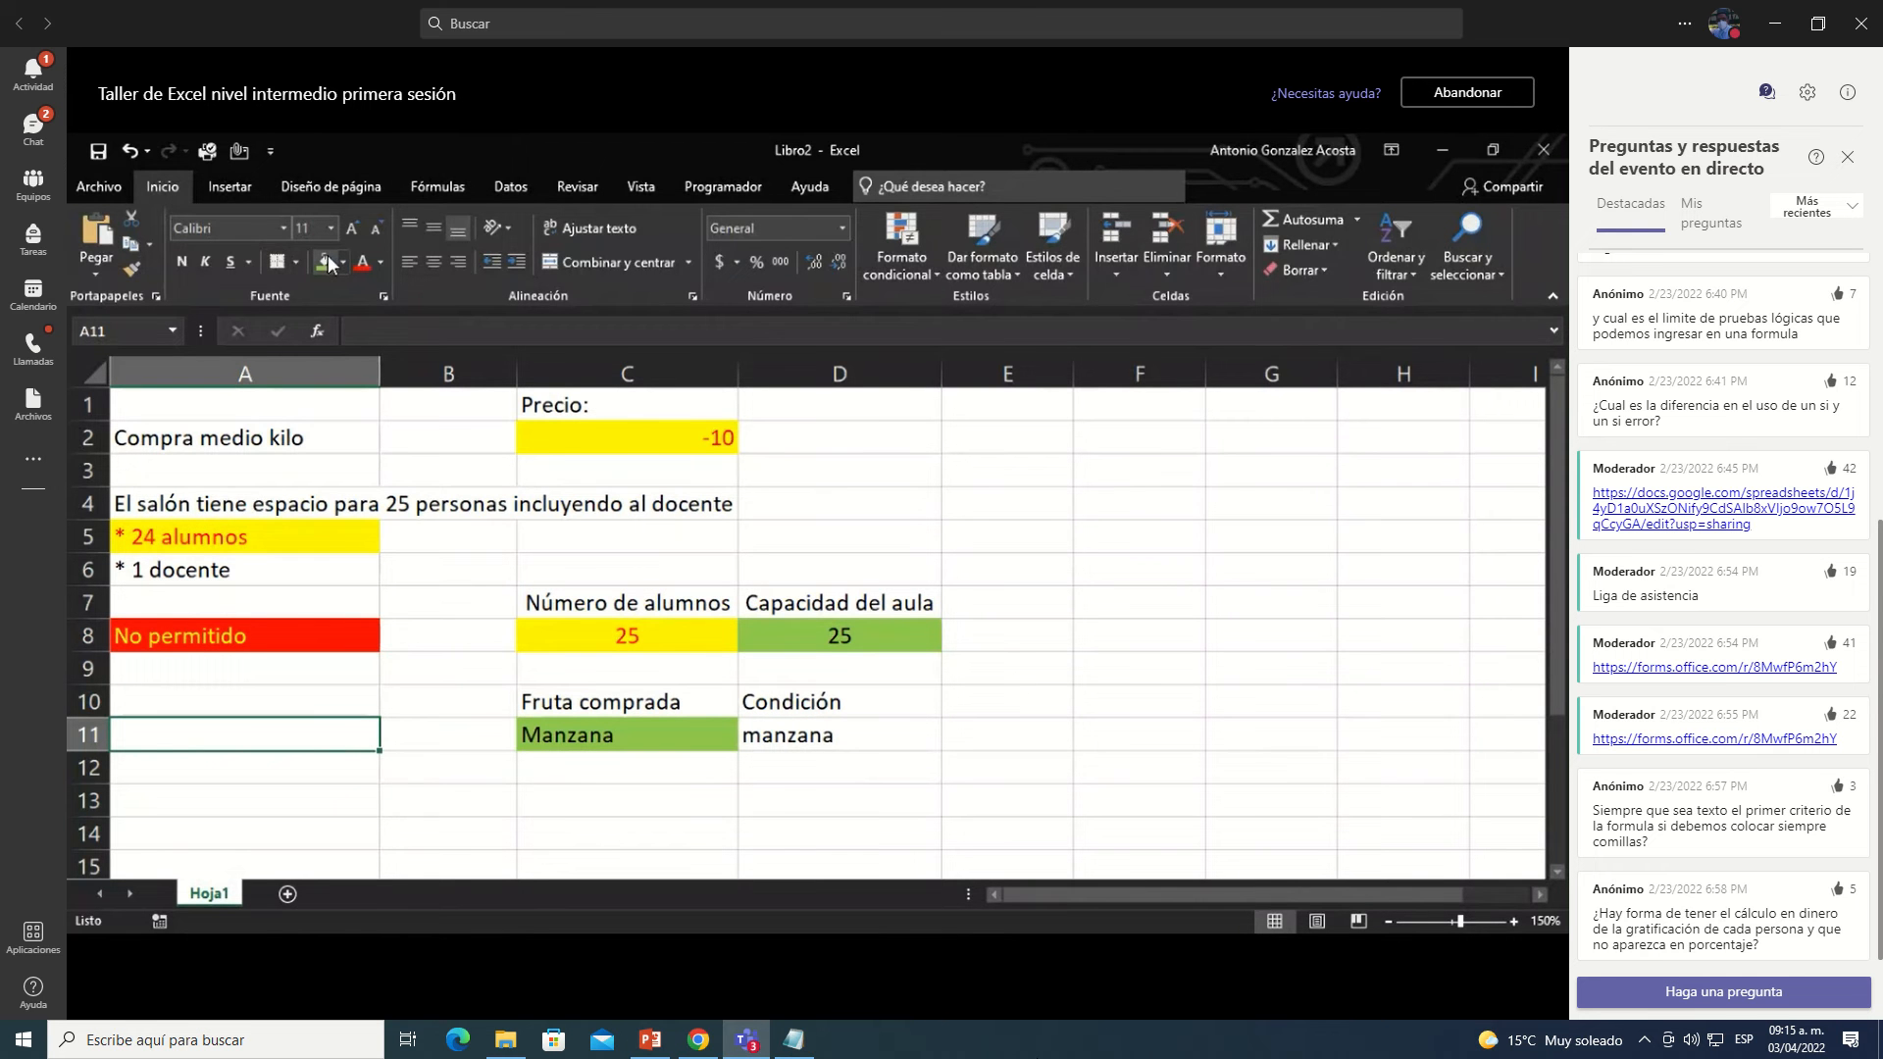
type("=SI()")
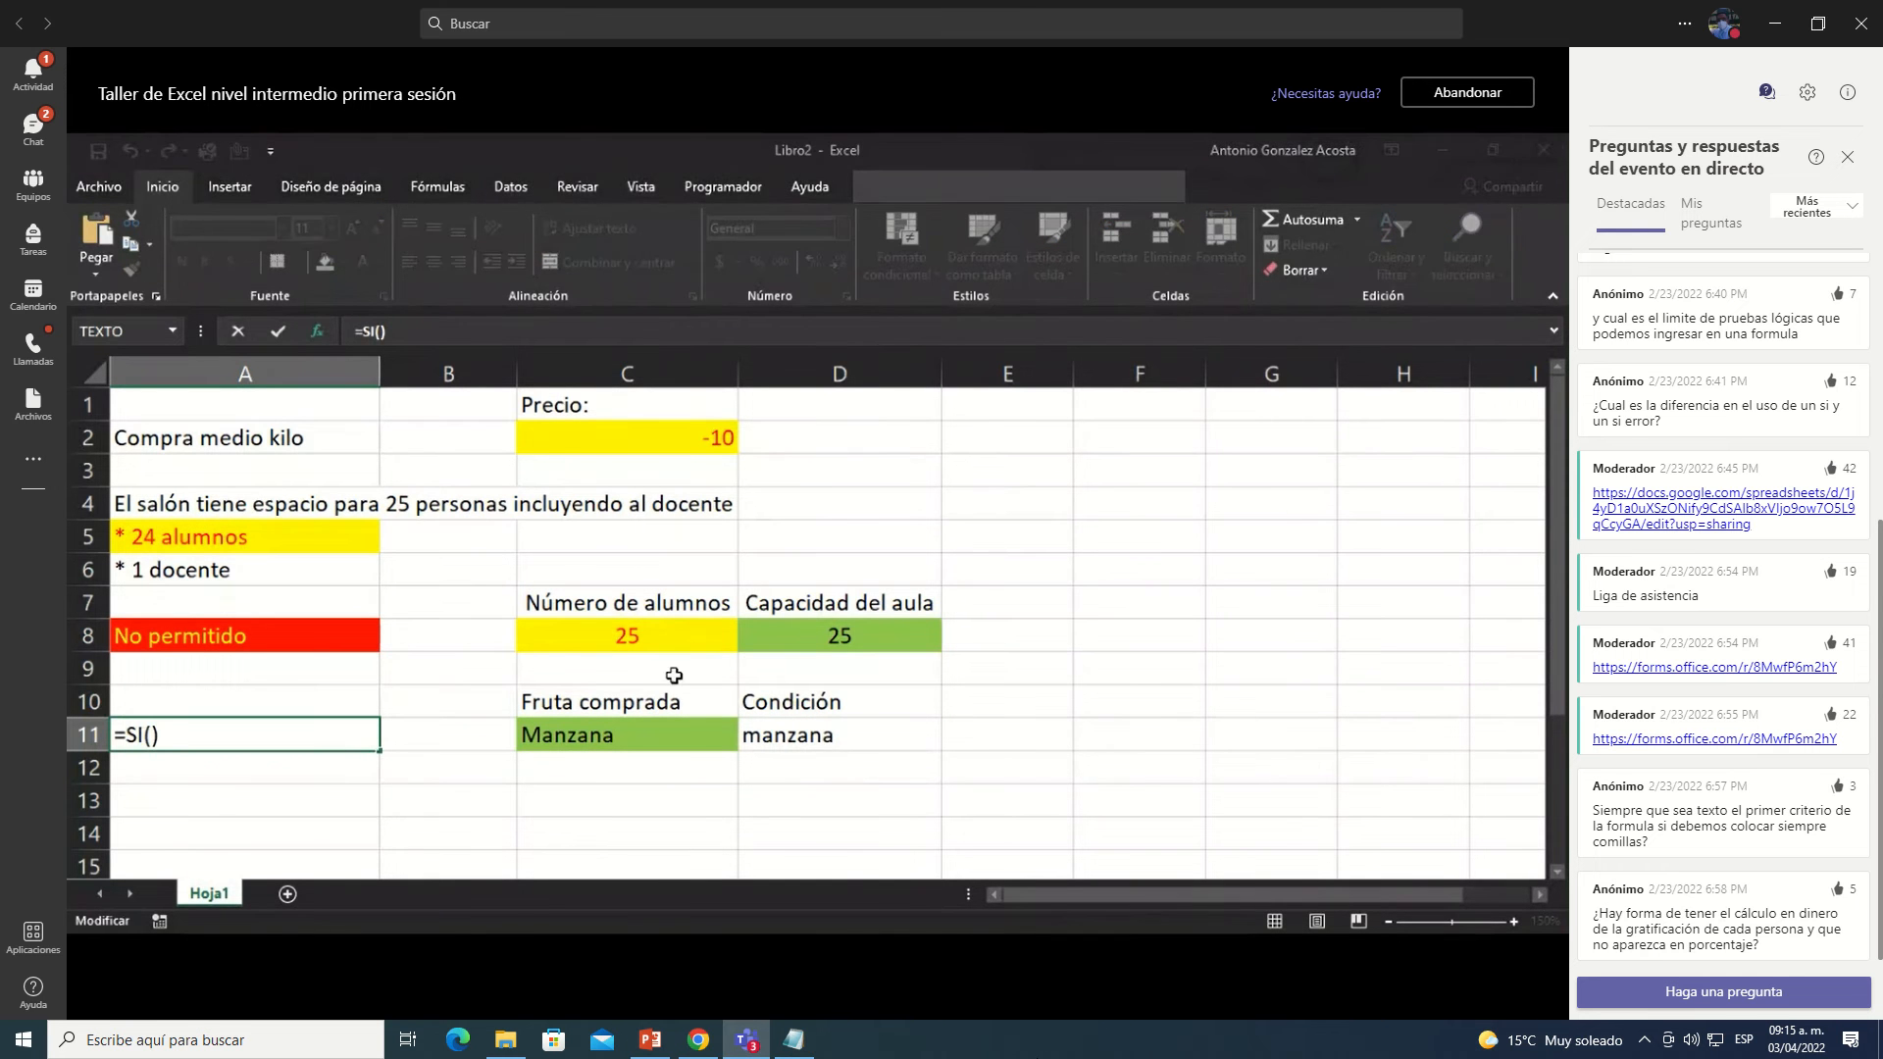
left_click(628, 735)
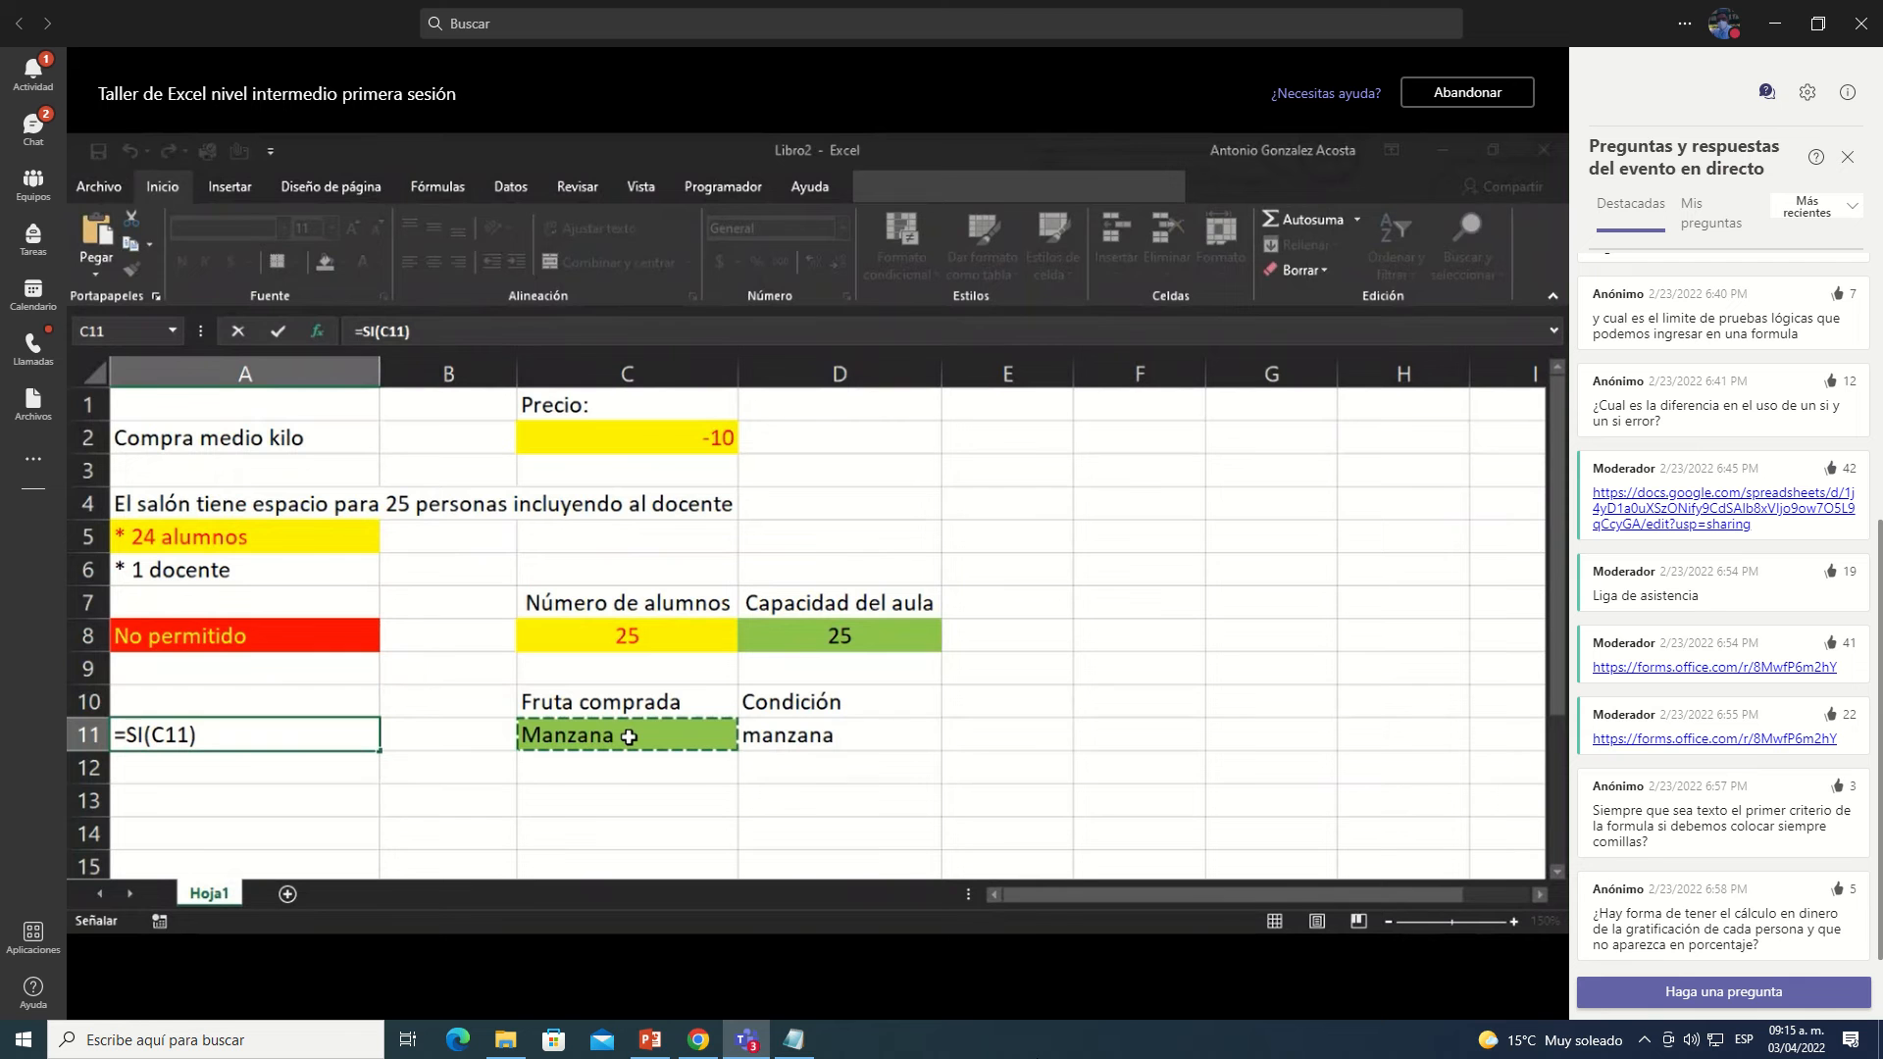
type("=")
left_click(802, 739)
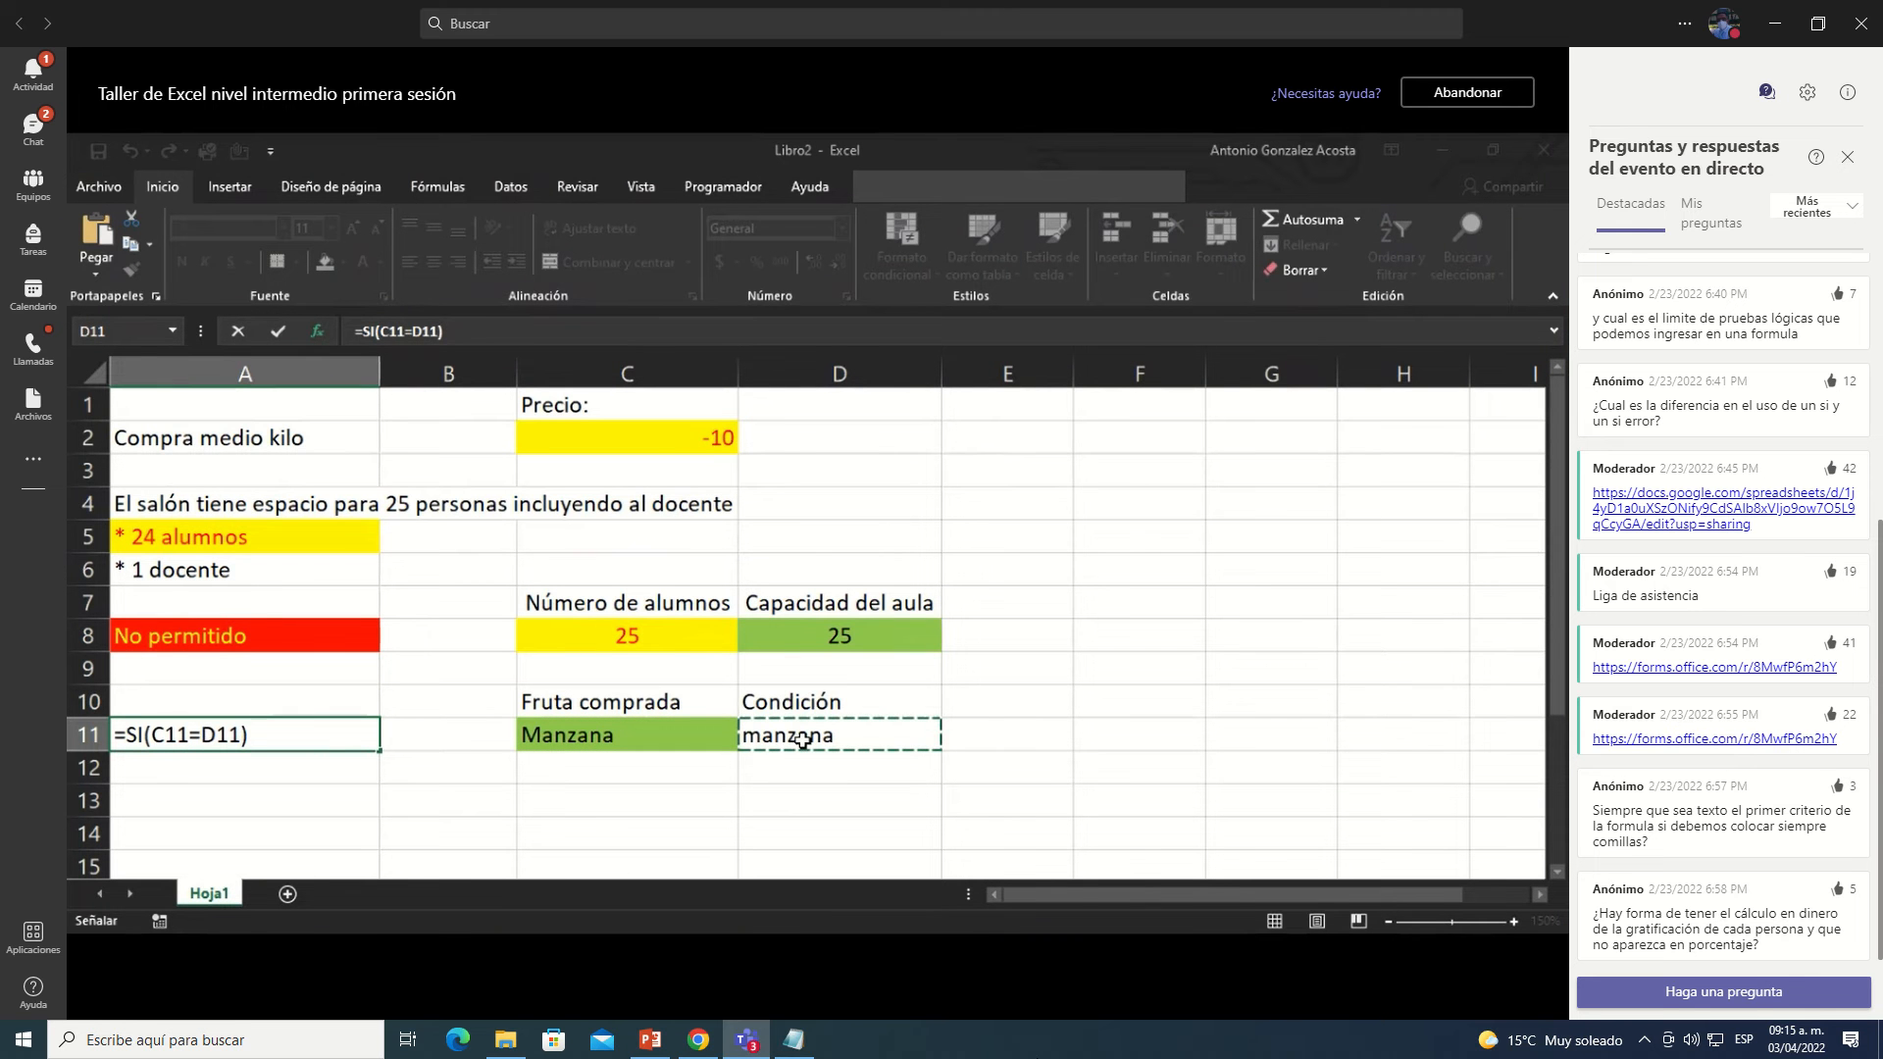
type(",\"corre")
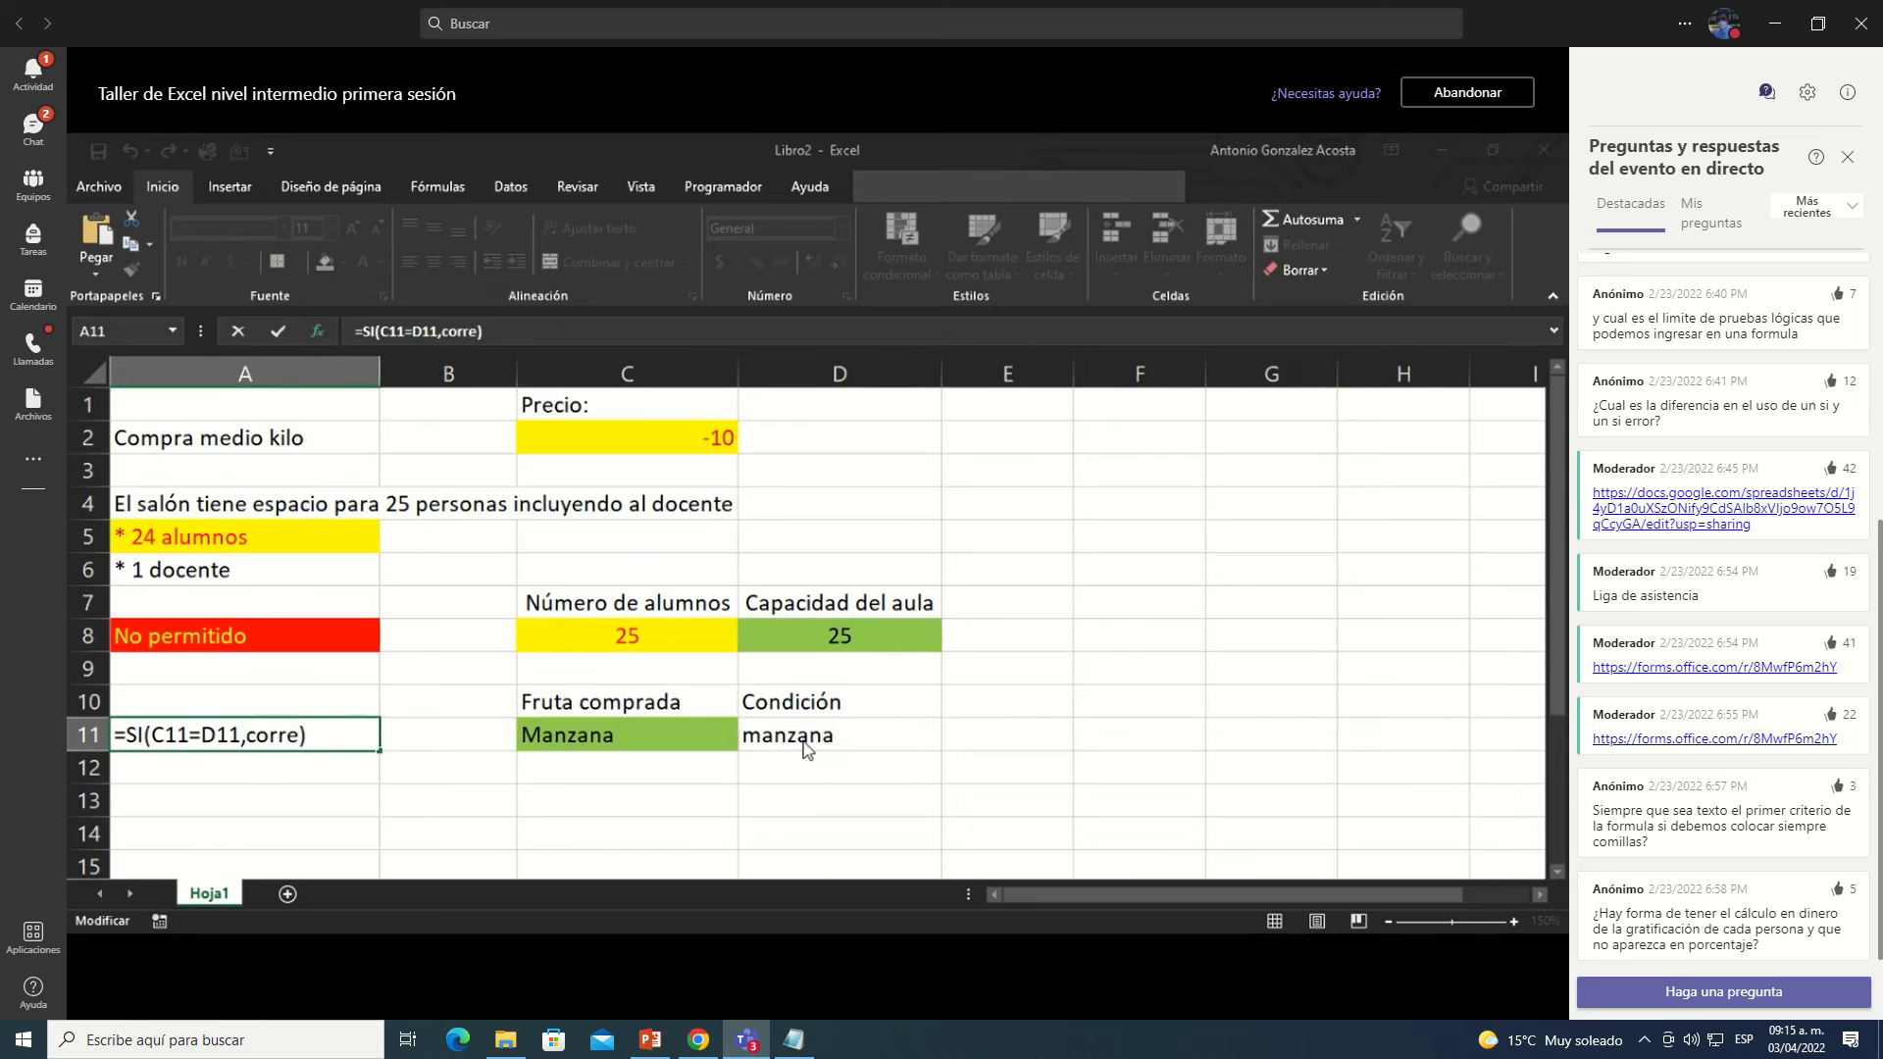
type("cto\",\"incorrecto")
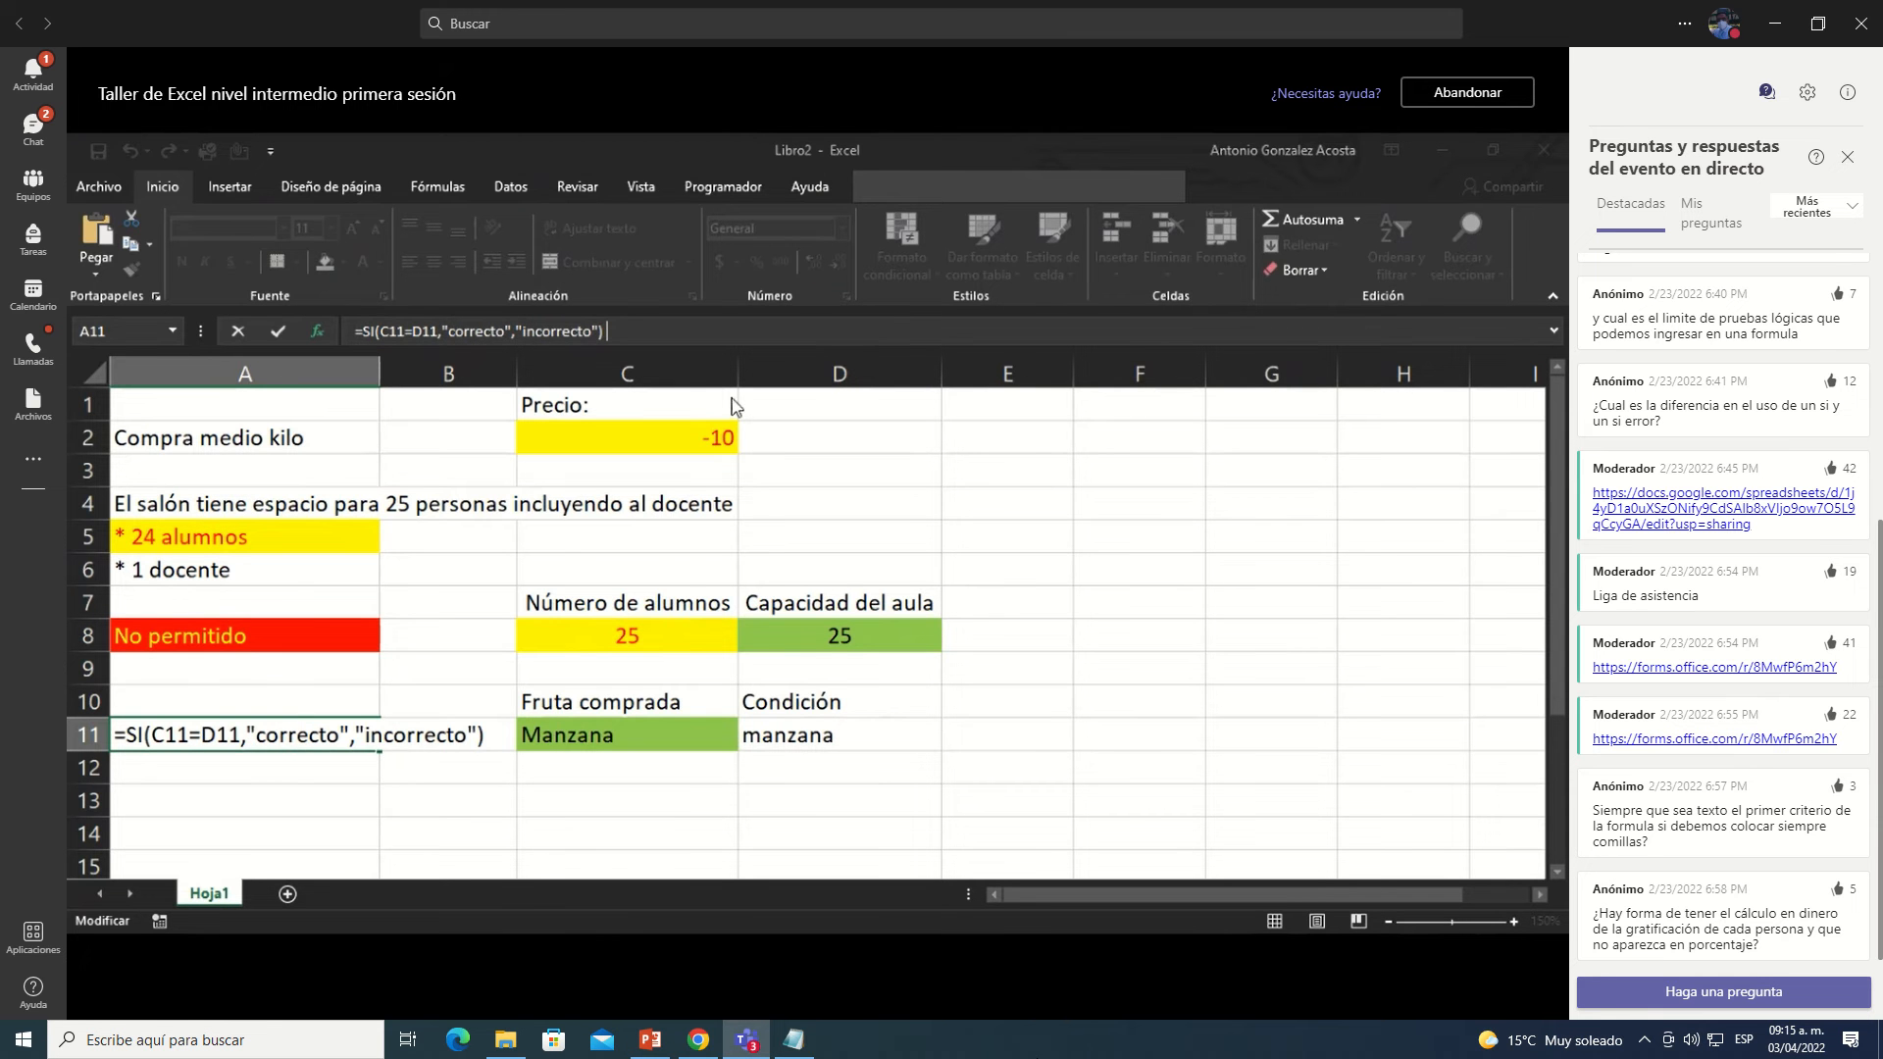
key("ctrl+Return")
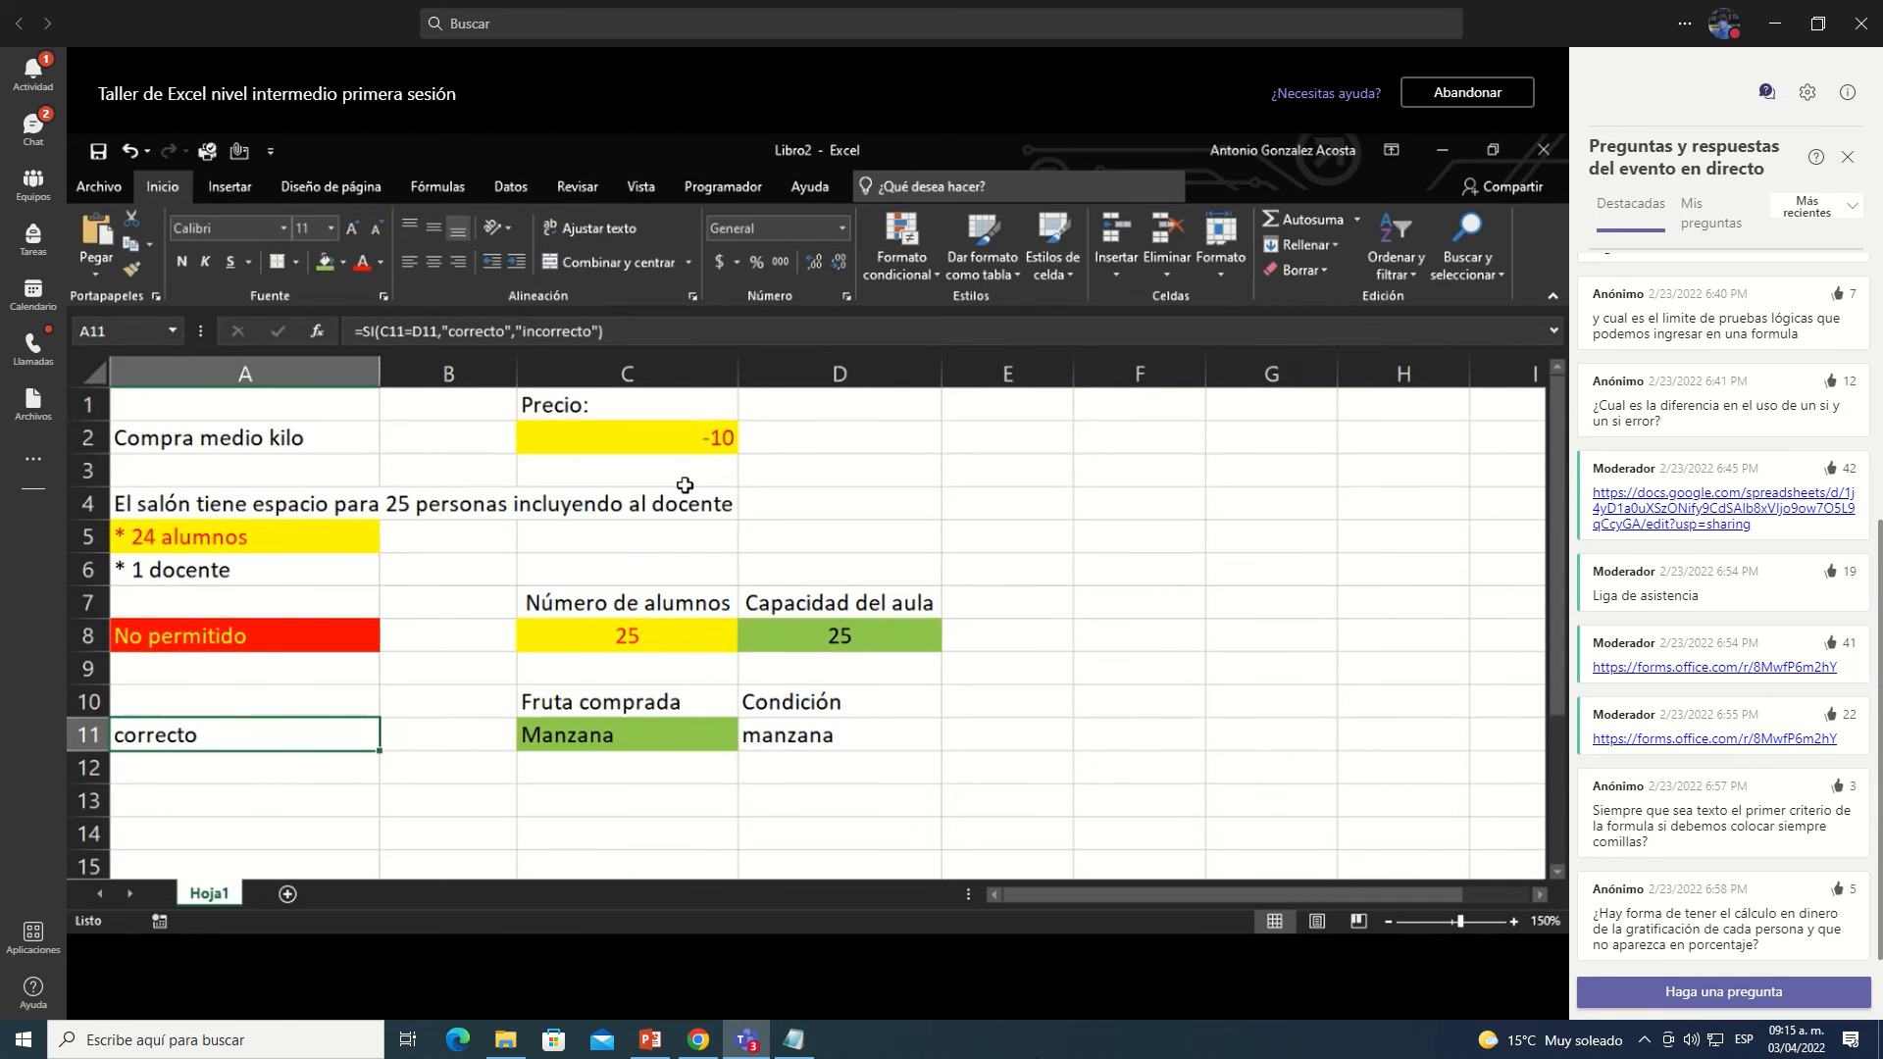
Step: Test the fruit comparison by changing the condition in D11 to "manzanaa" and restoring it to "manzana"
left_click(681, 730)
left_click(762, 732)
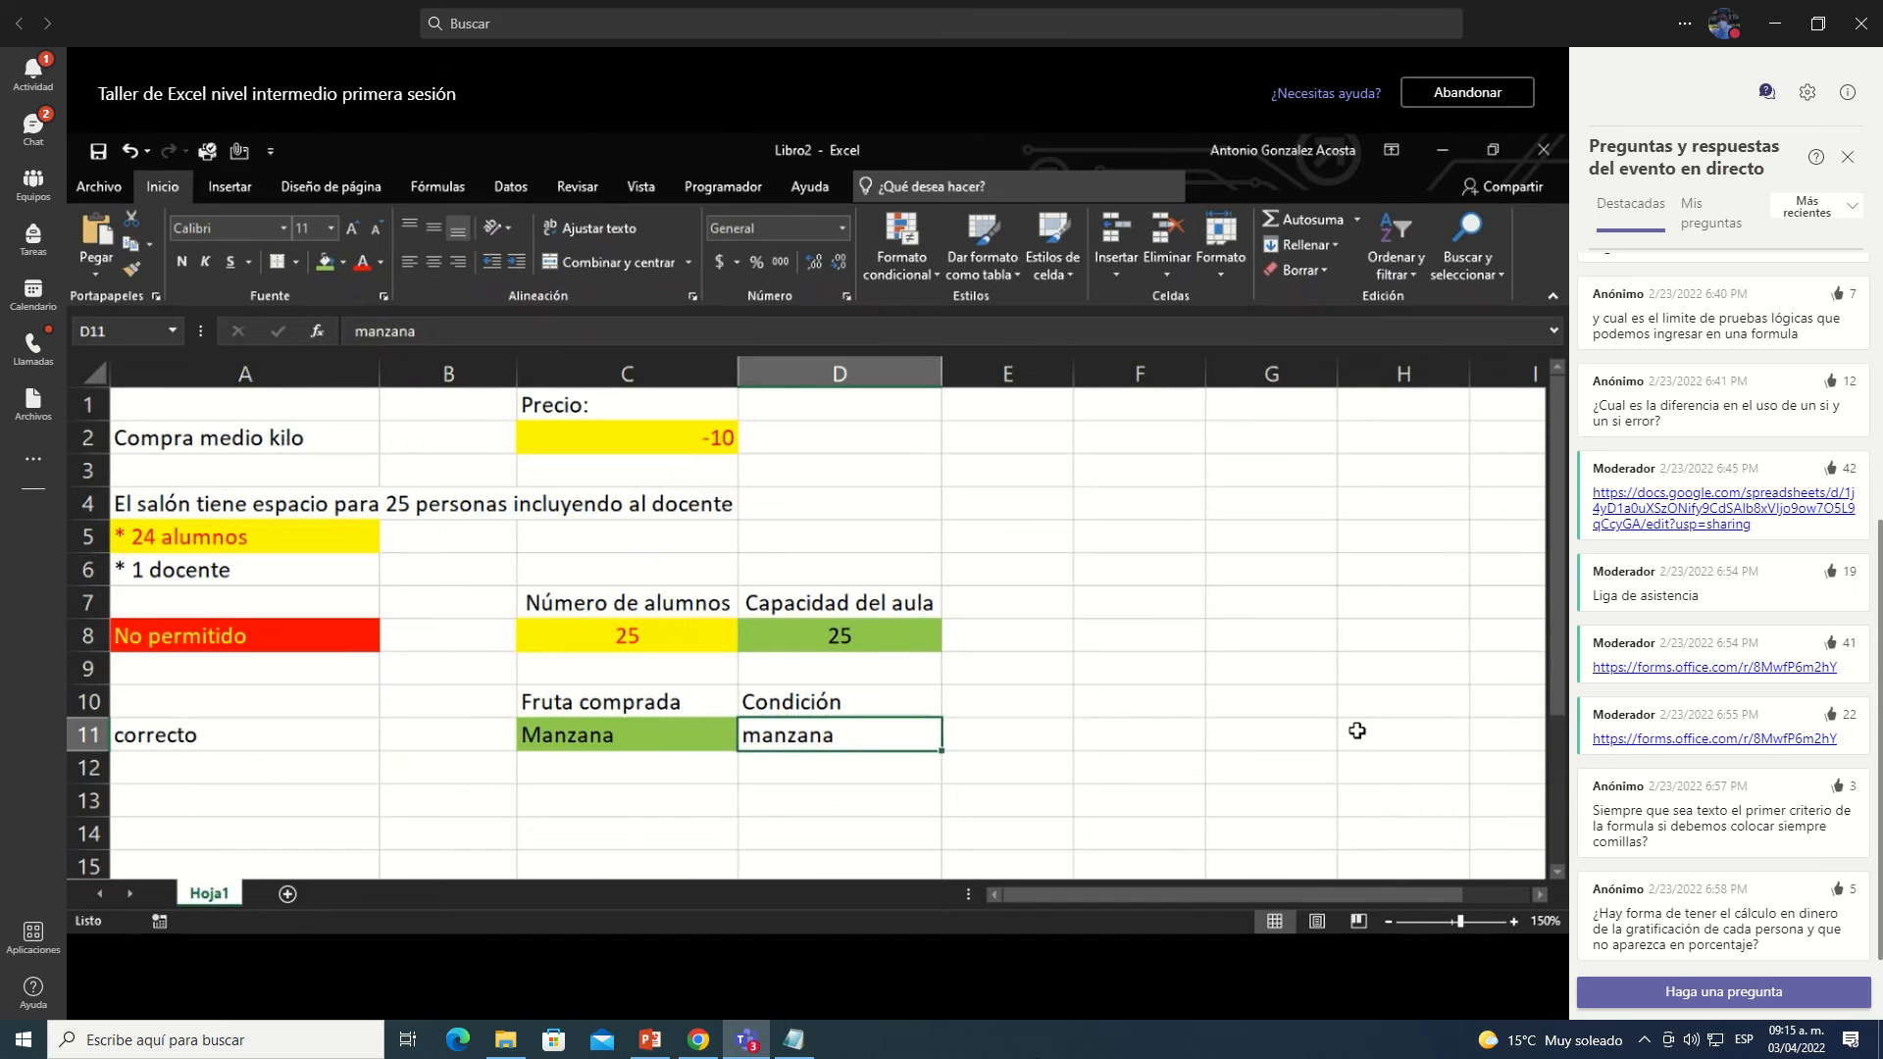
key("F2")
type("a")
key("Return")
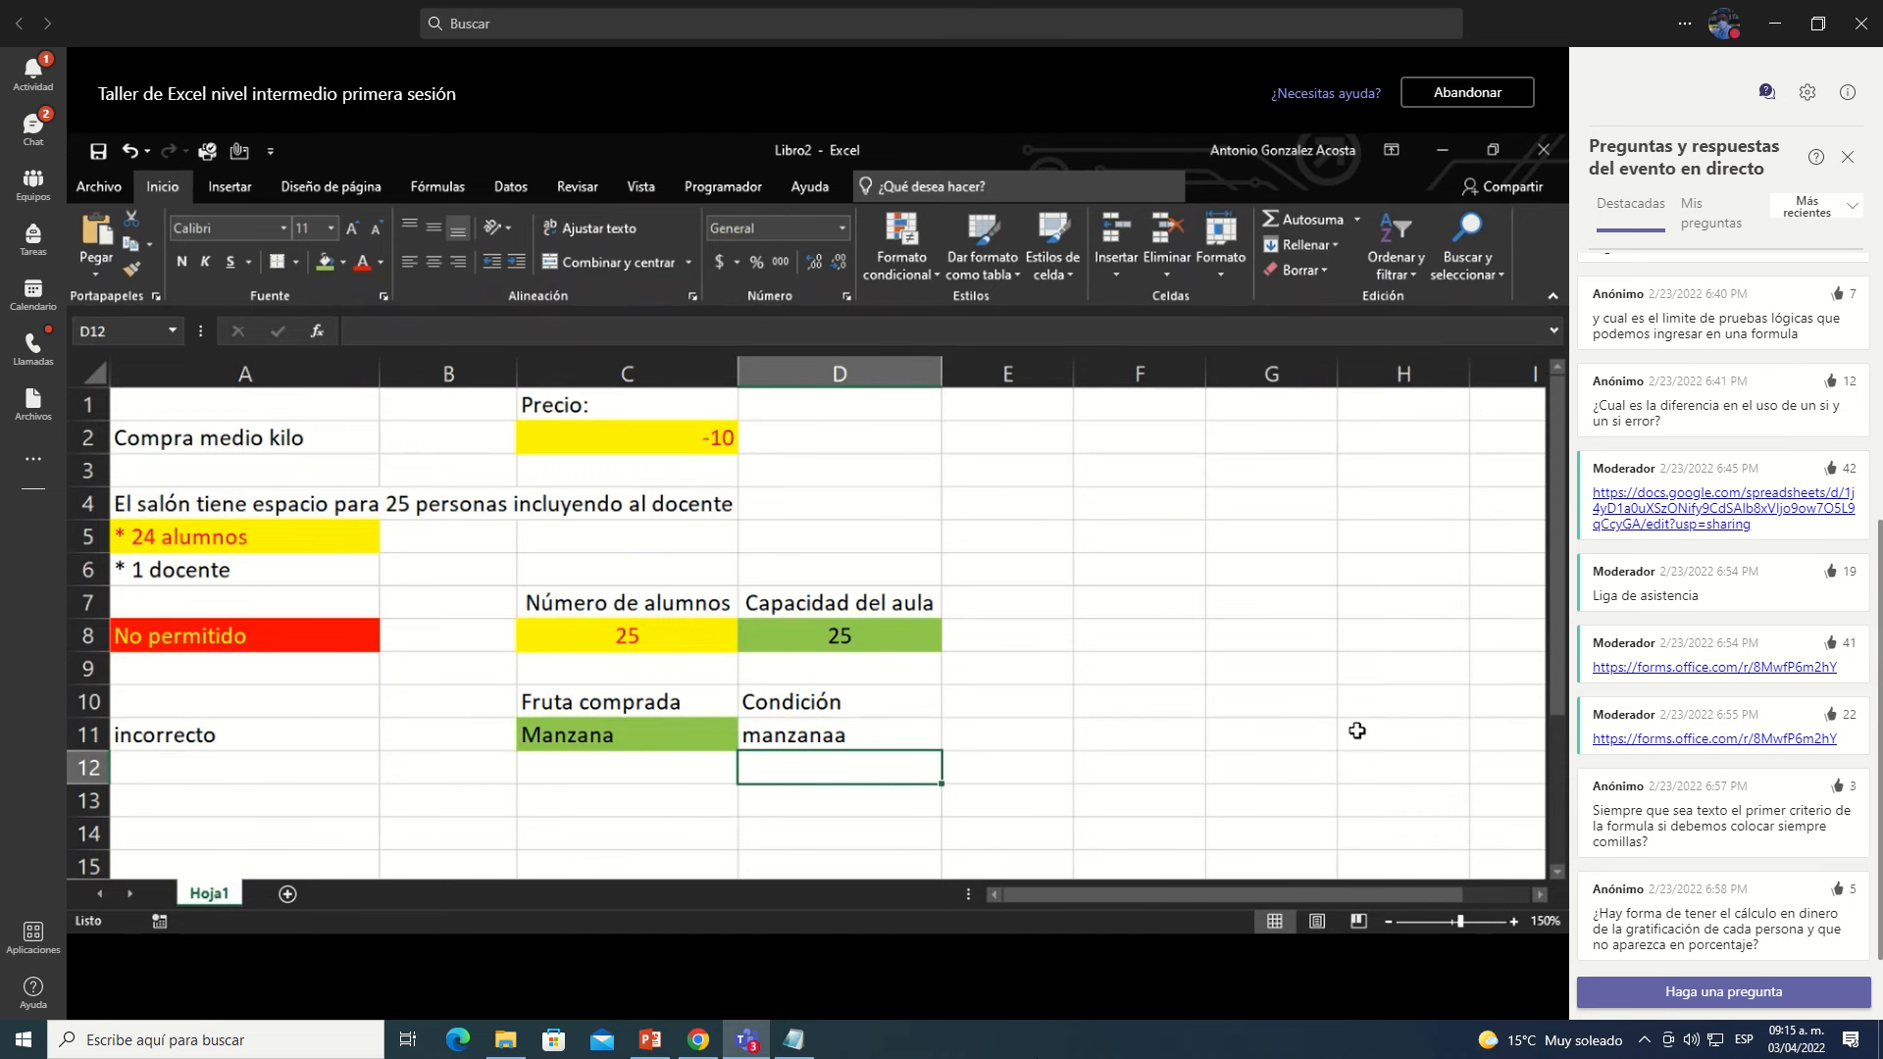
key("Up")
key("F2")
key("BackSpace")
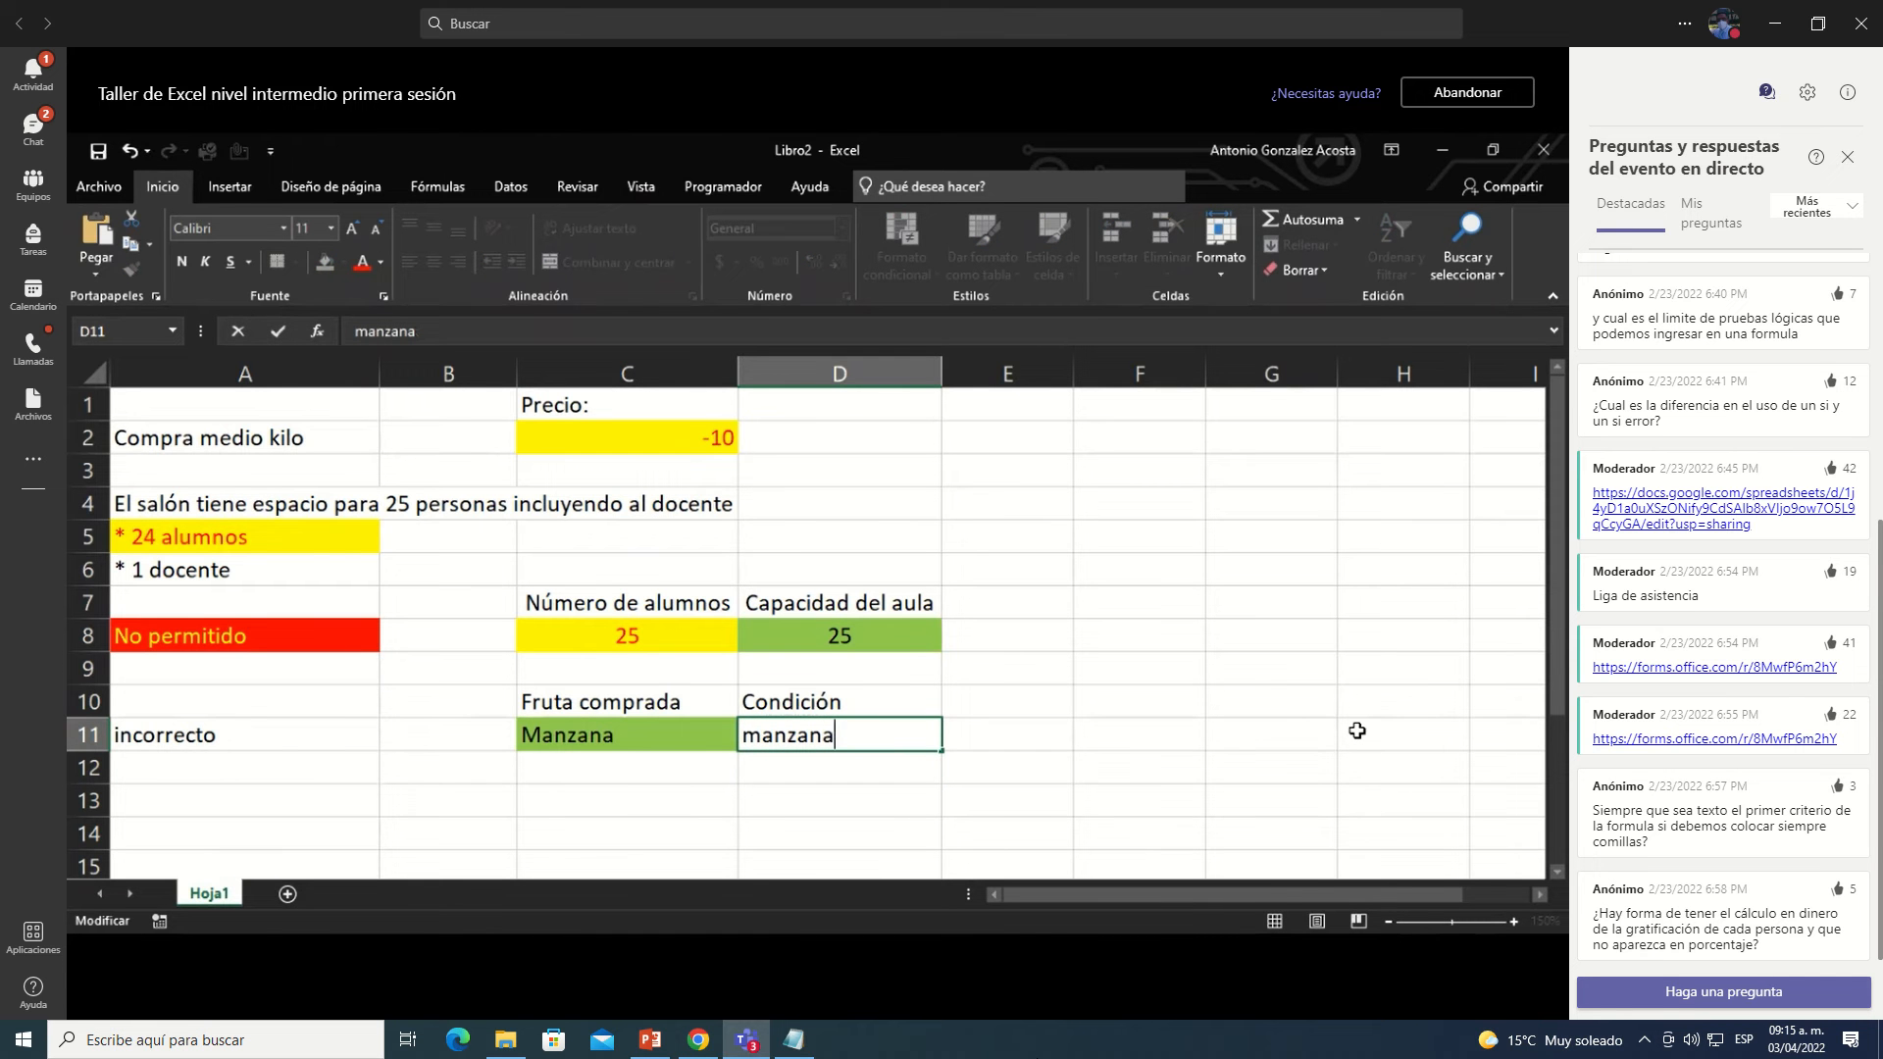
key("ctrl+Return")
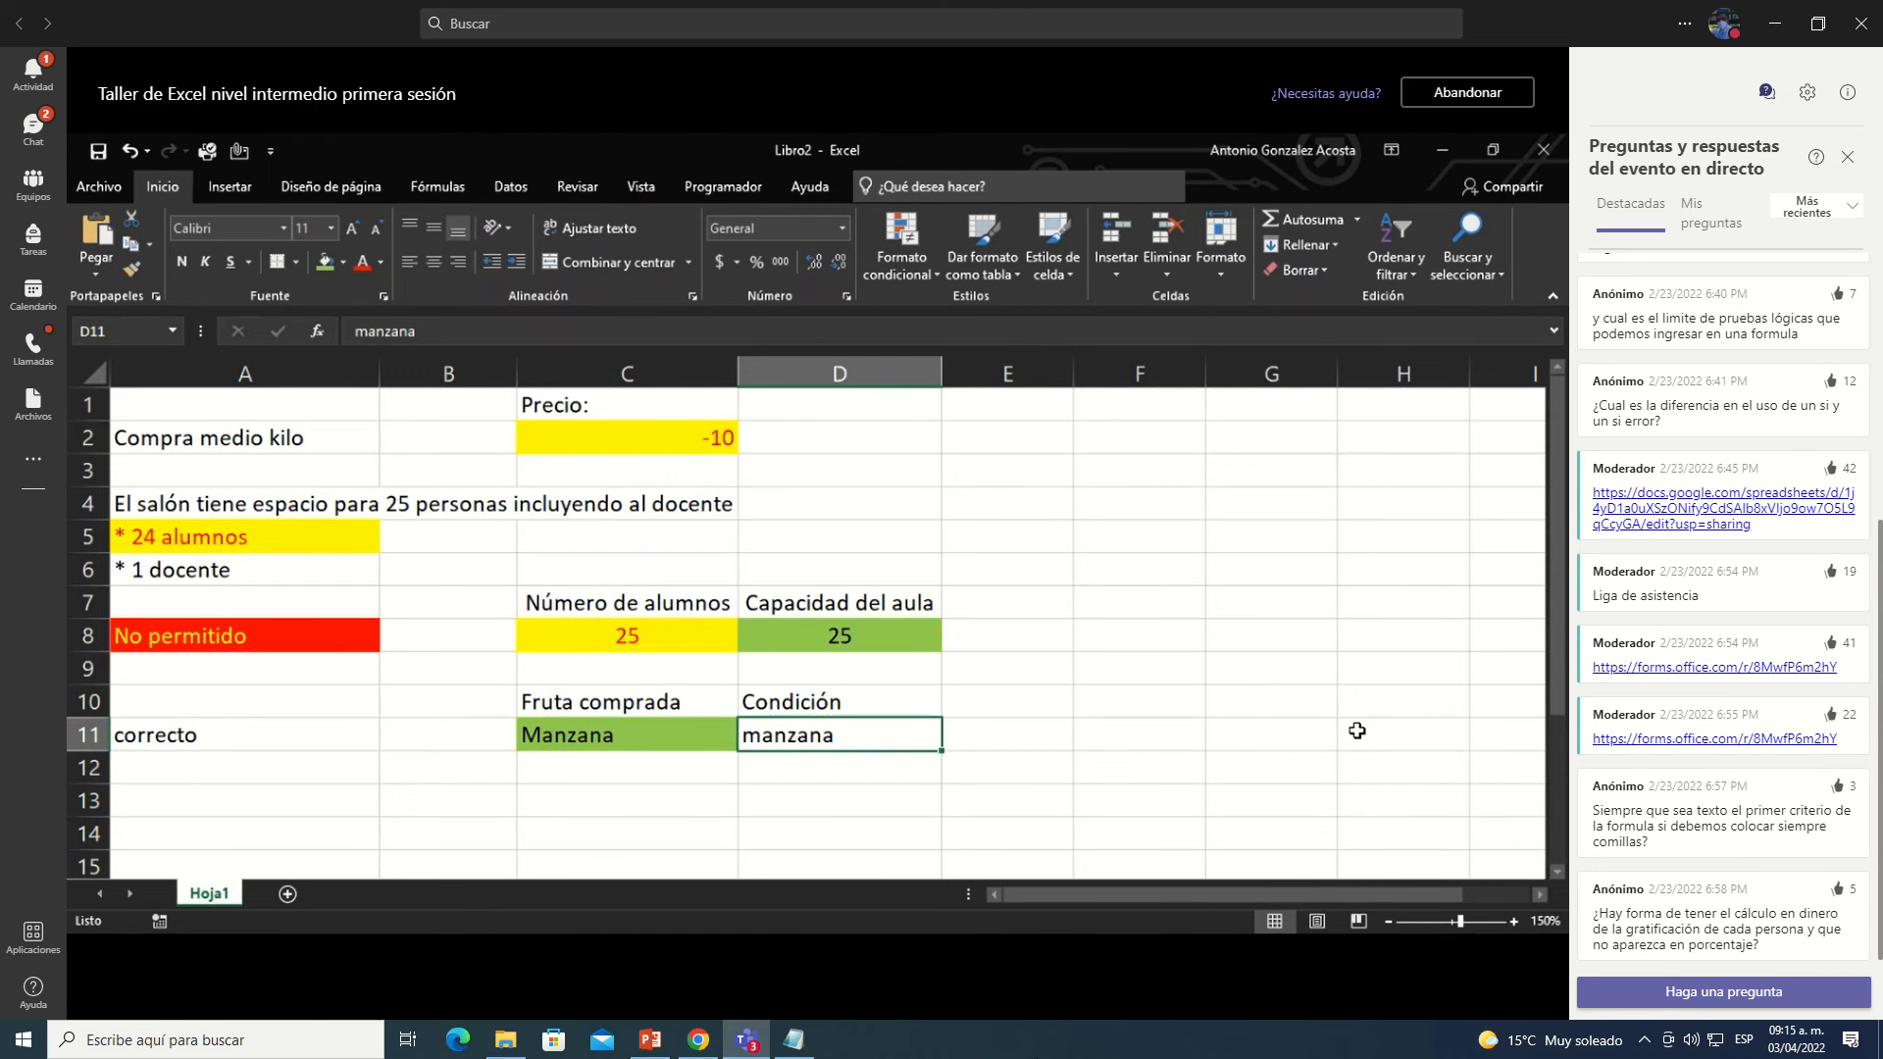
Step: Test the comparison with an extra trailing space in C11, and remove it so the cell holds only "Manzana"
key("Left")
key("Down")
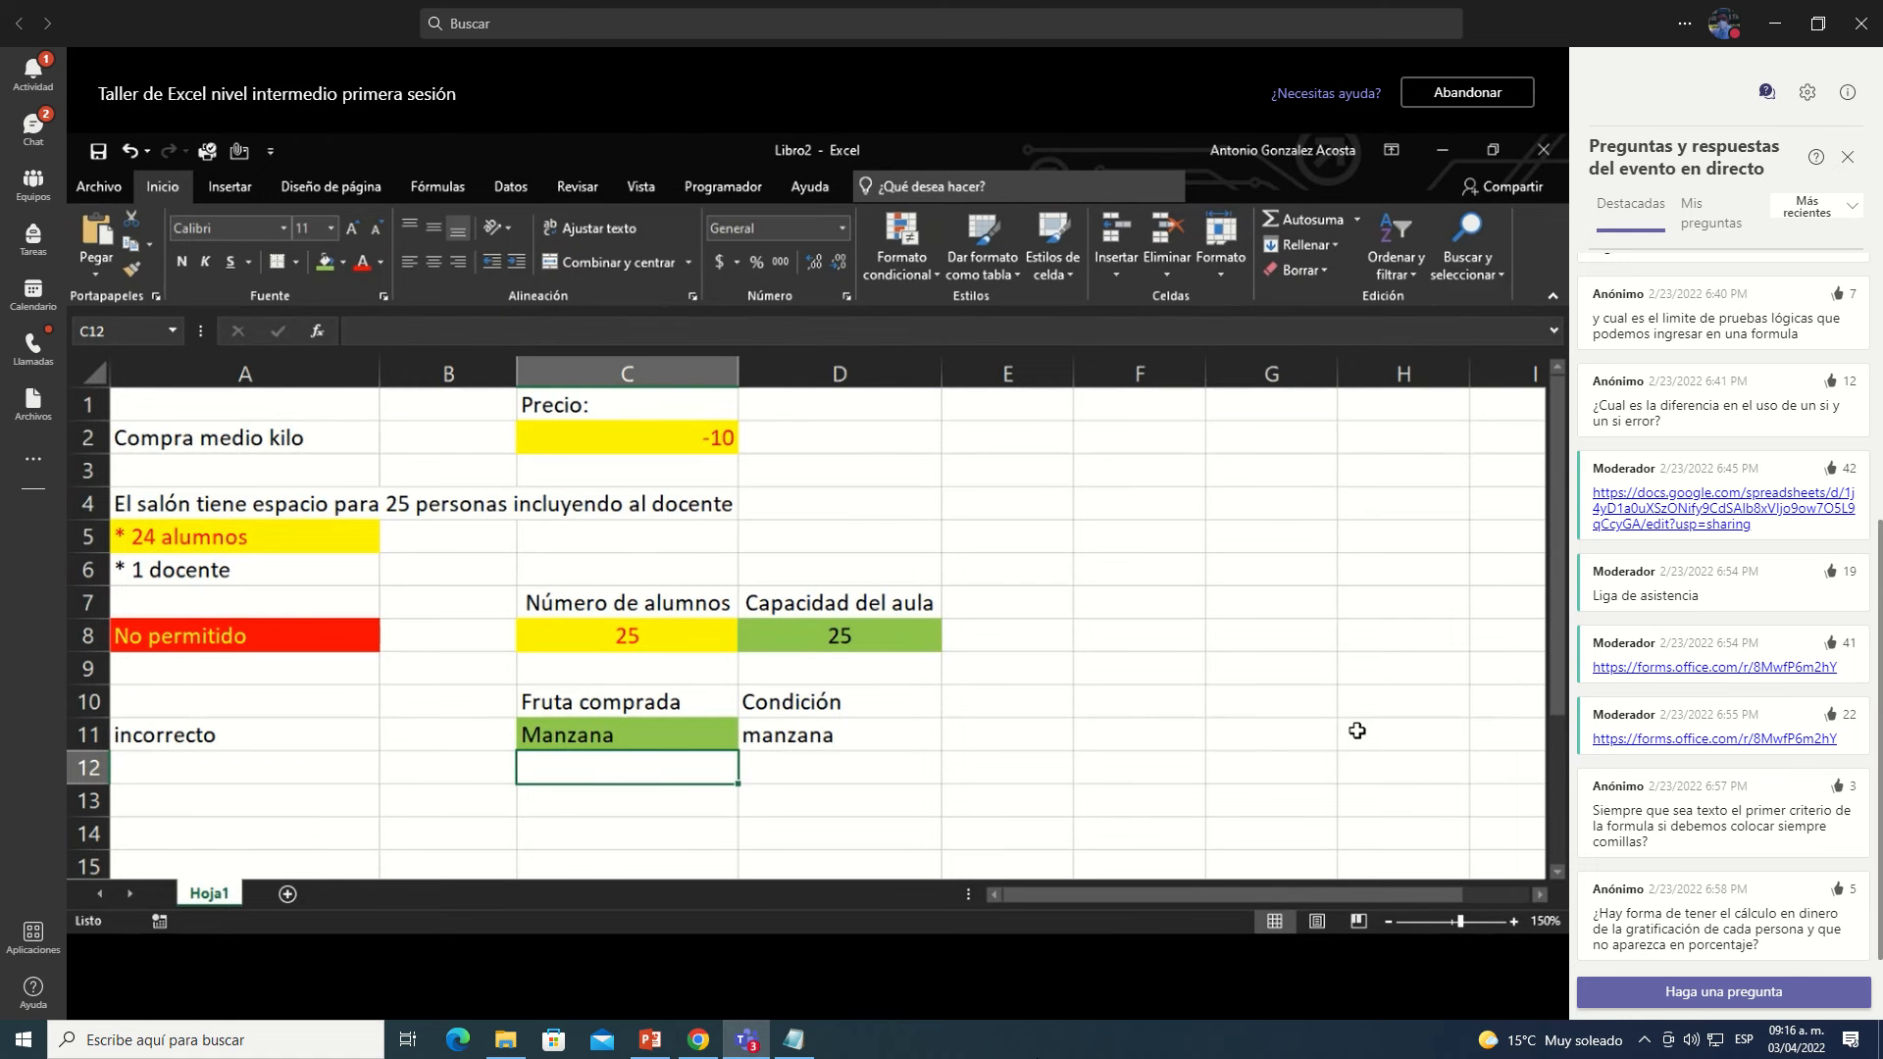
key("Up")
key("F2")
key("BackSpace")
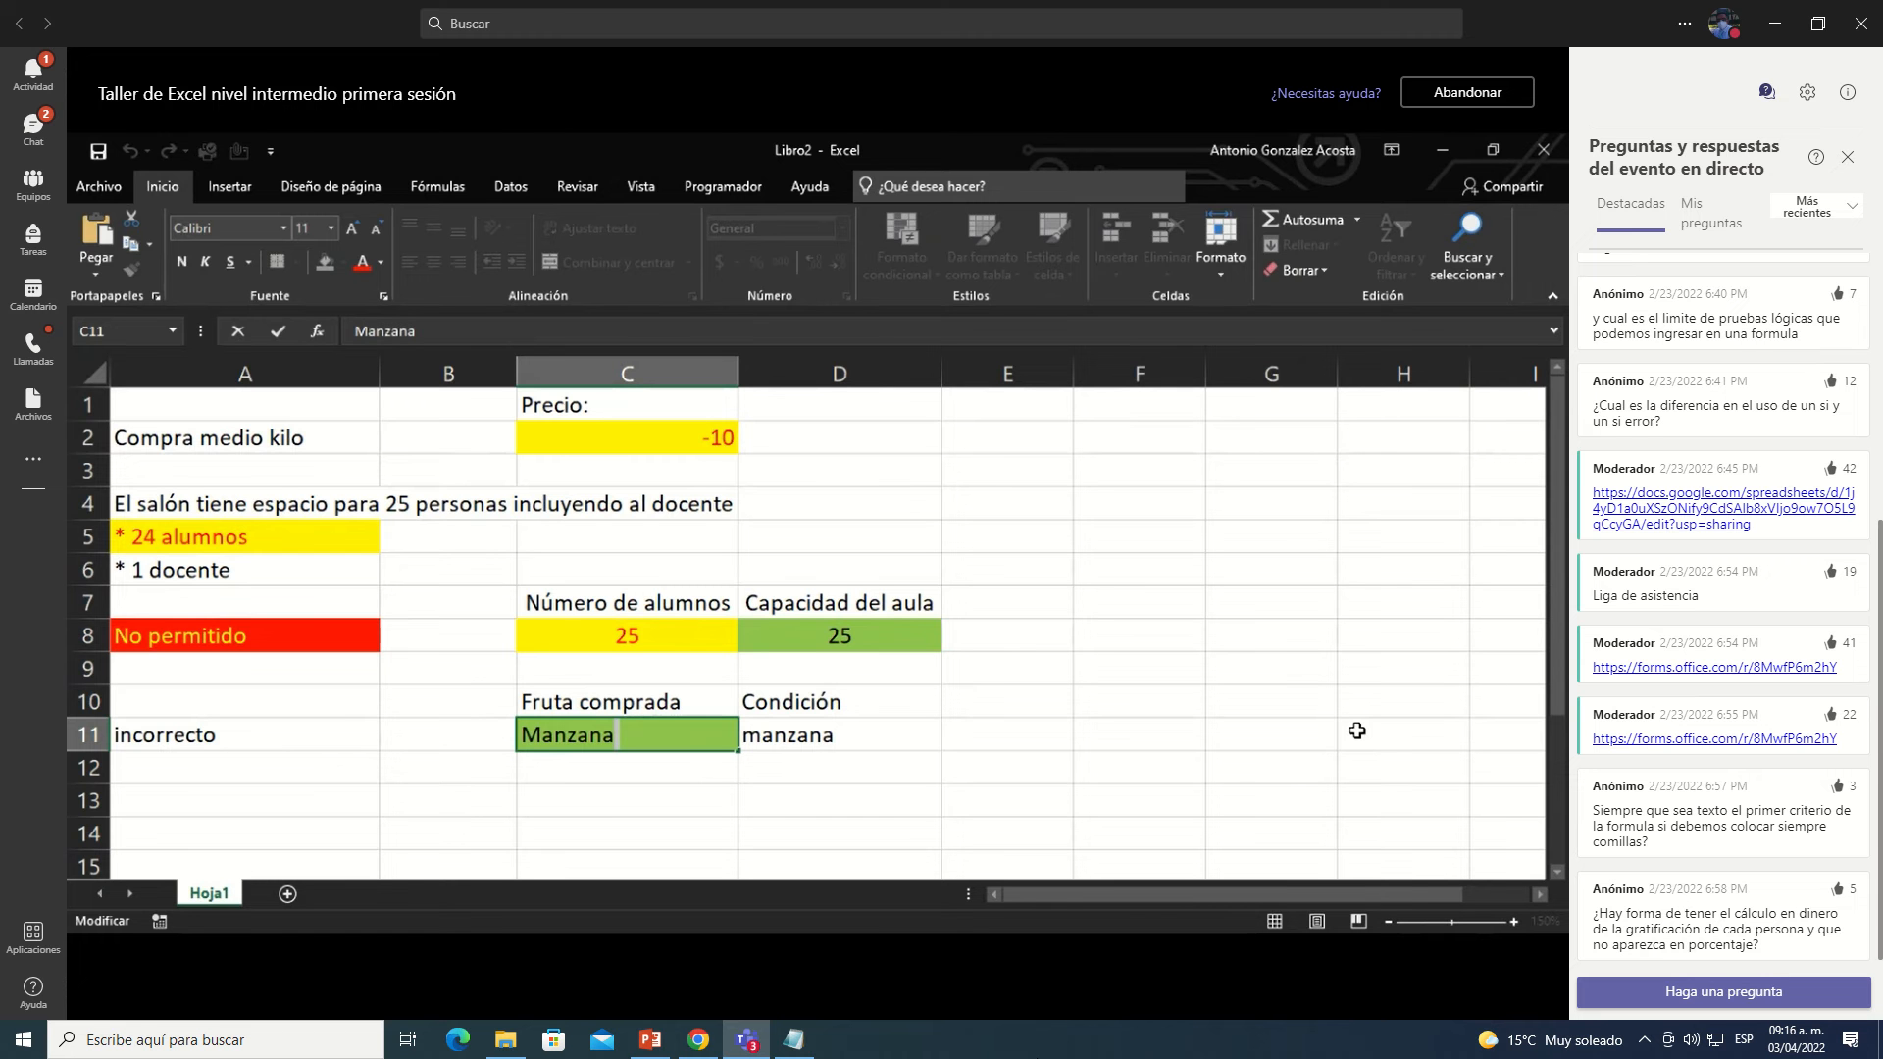
key("Return")
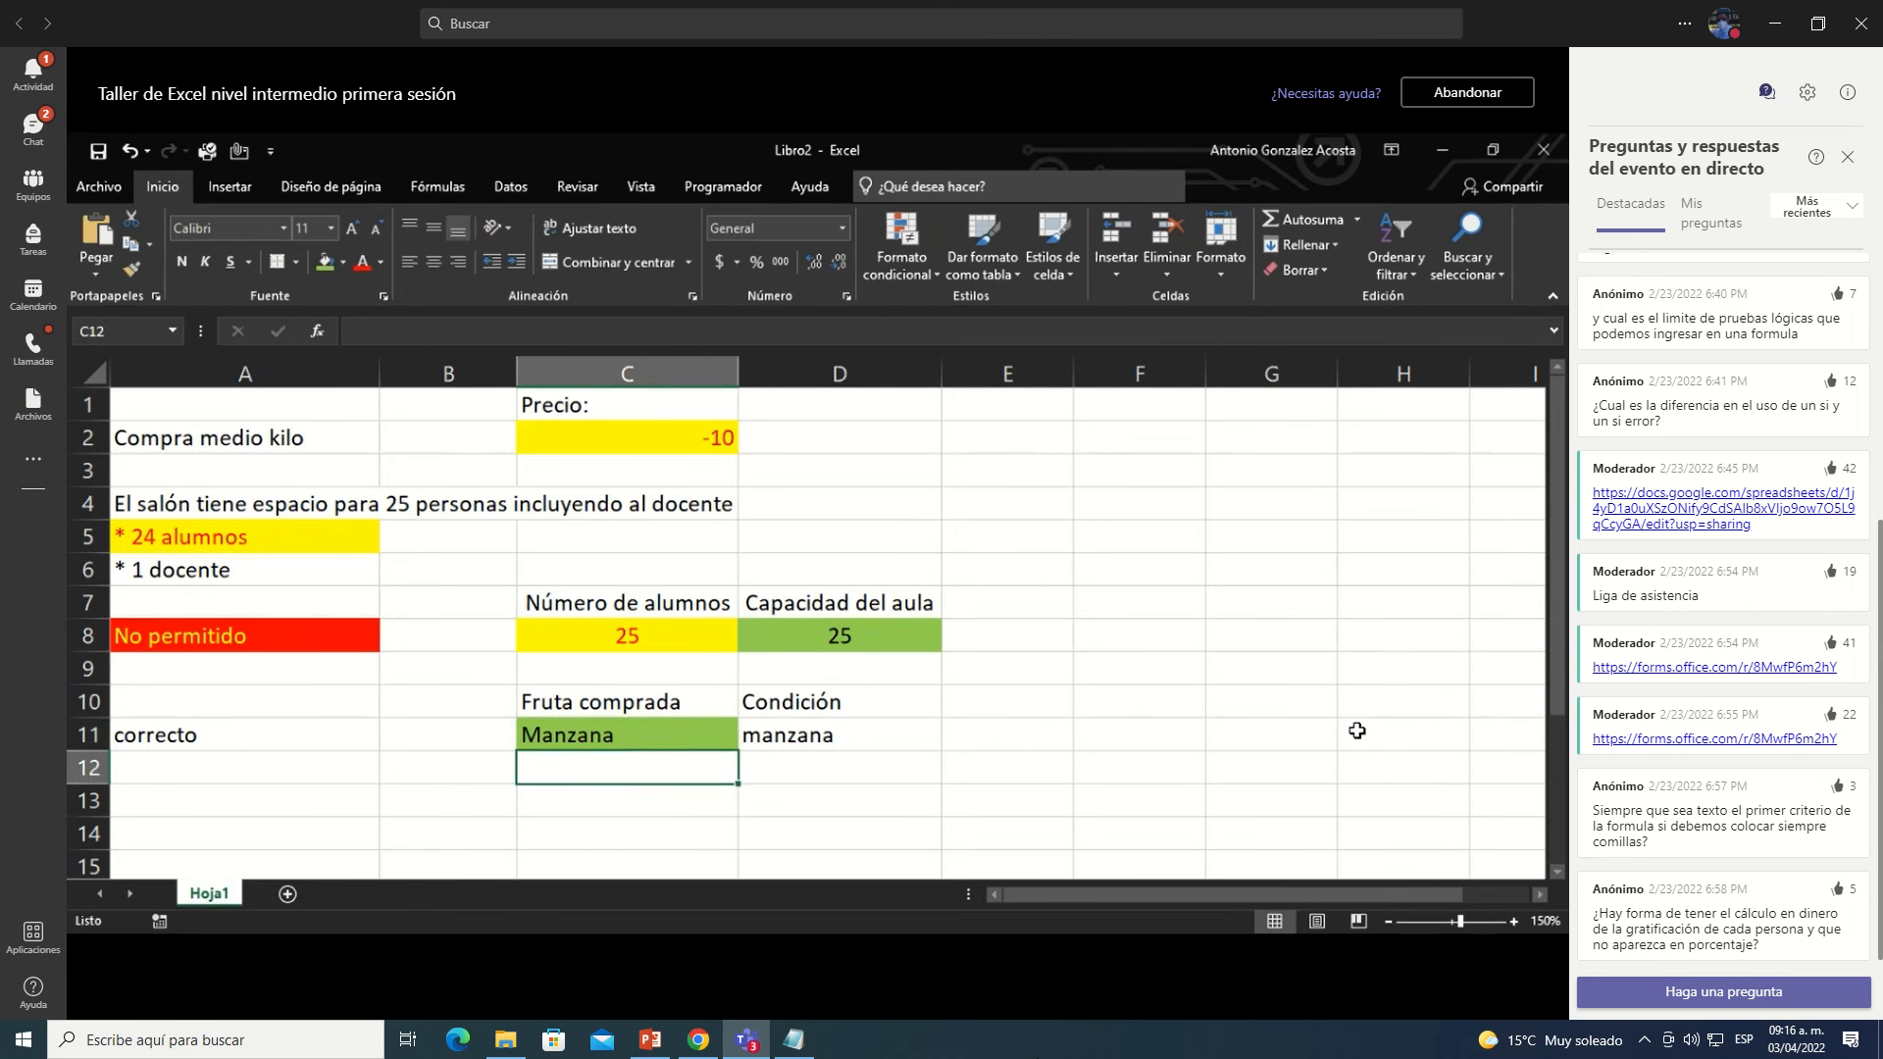
Step: Change the purchased fruit in C11 to lowercase "manzana"
key("Up")
key("F2")
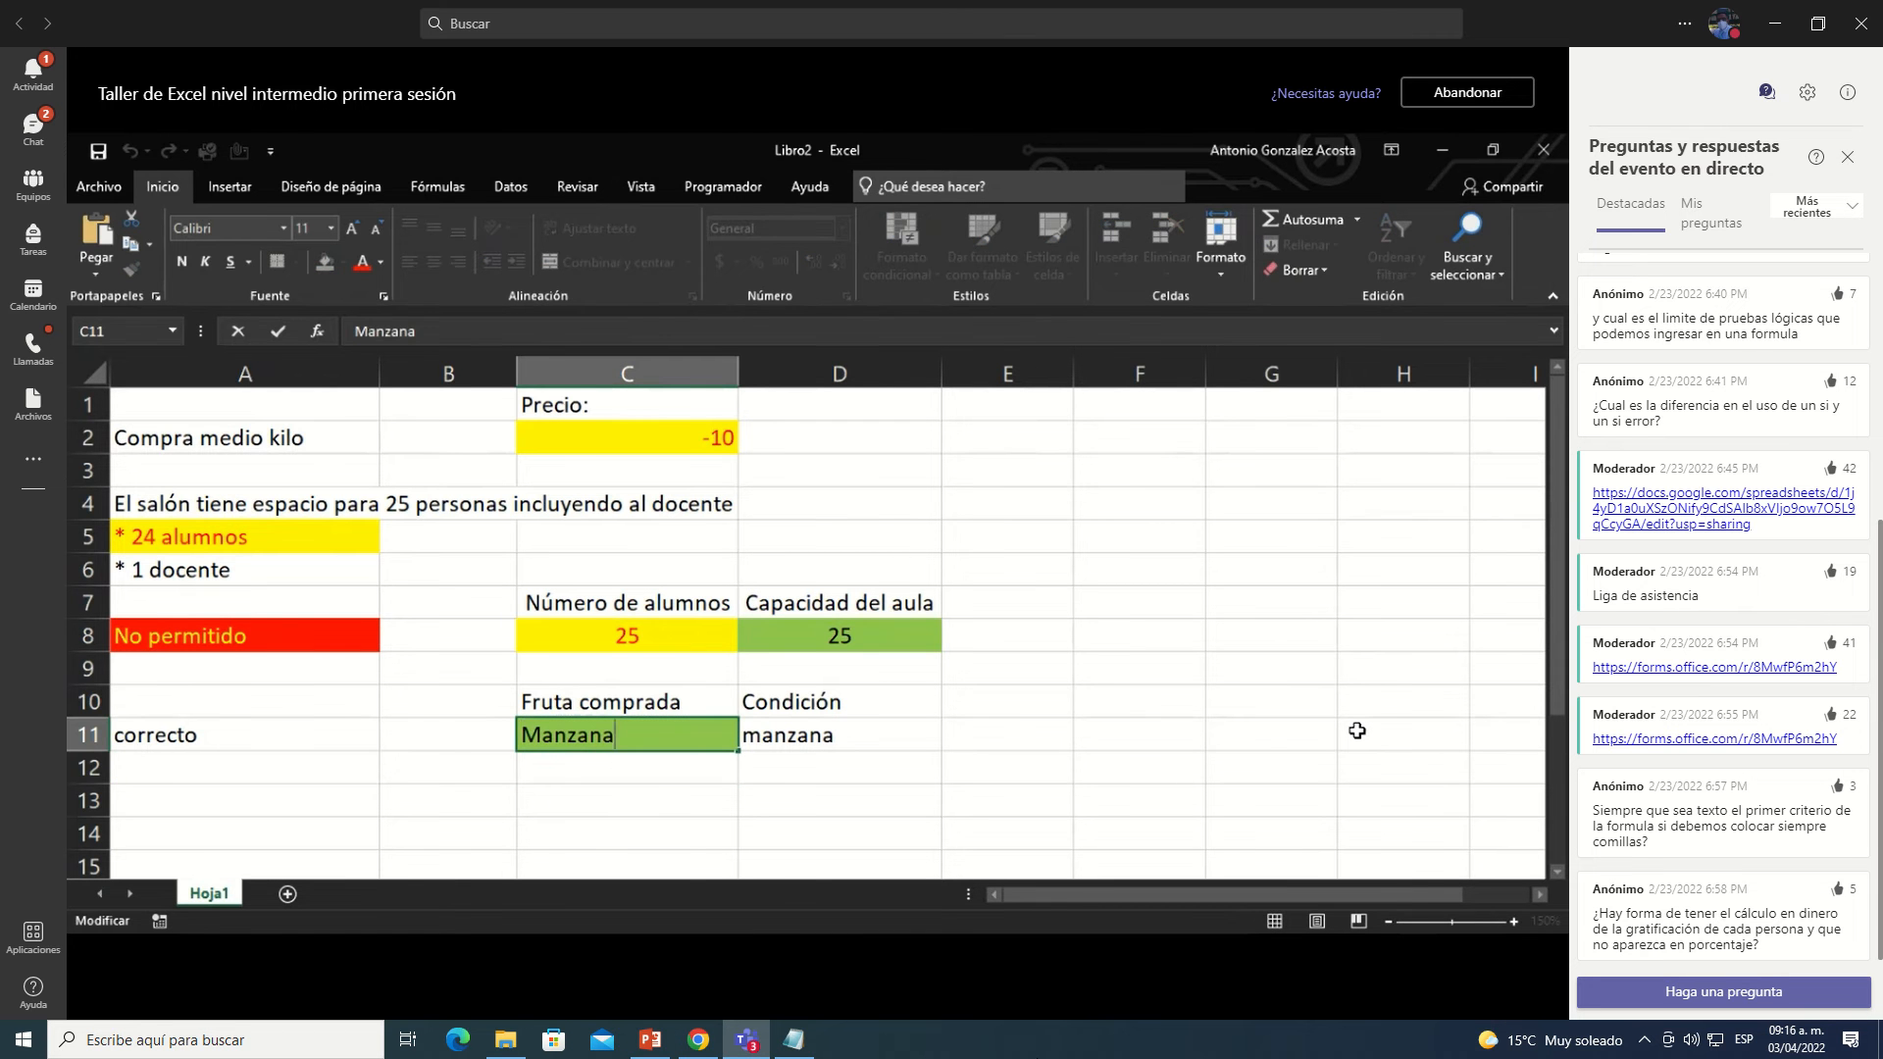
key("Home")
key("Delete")
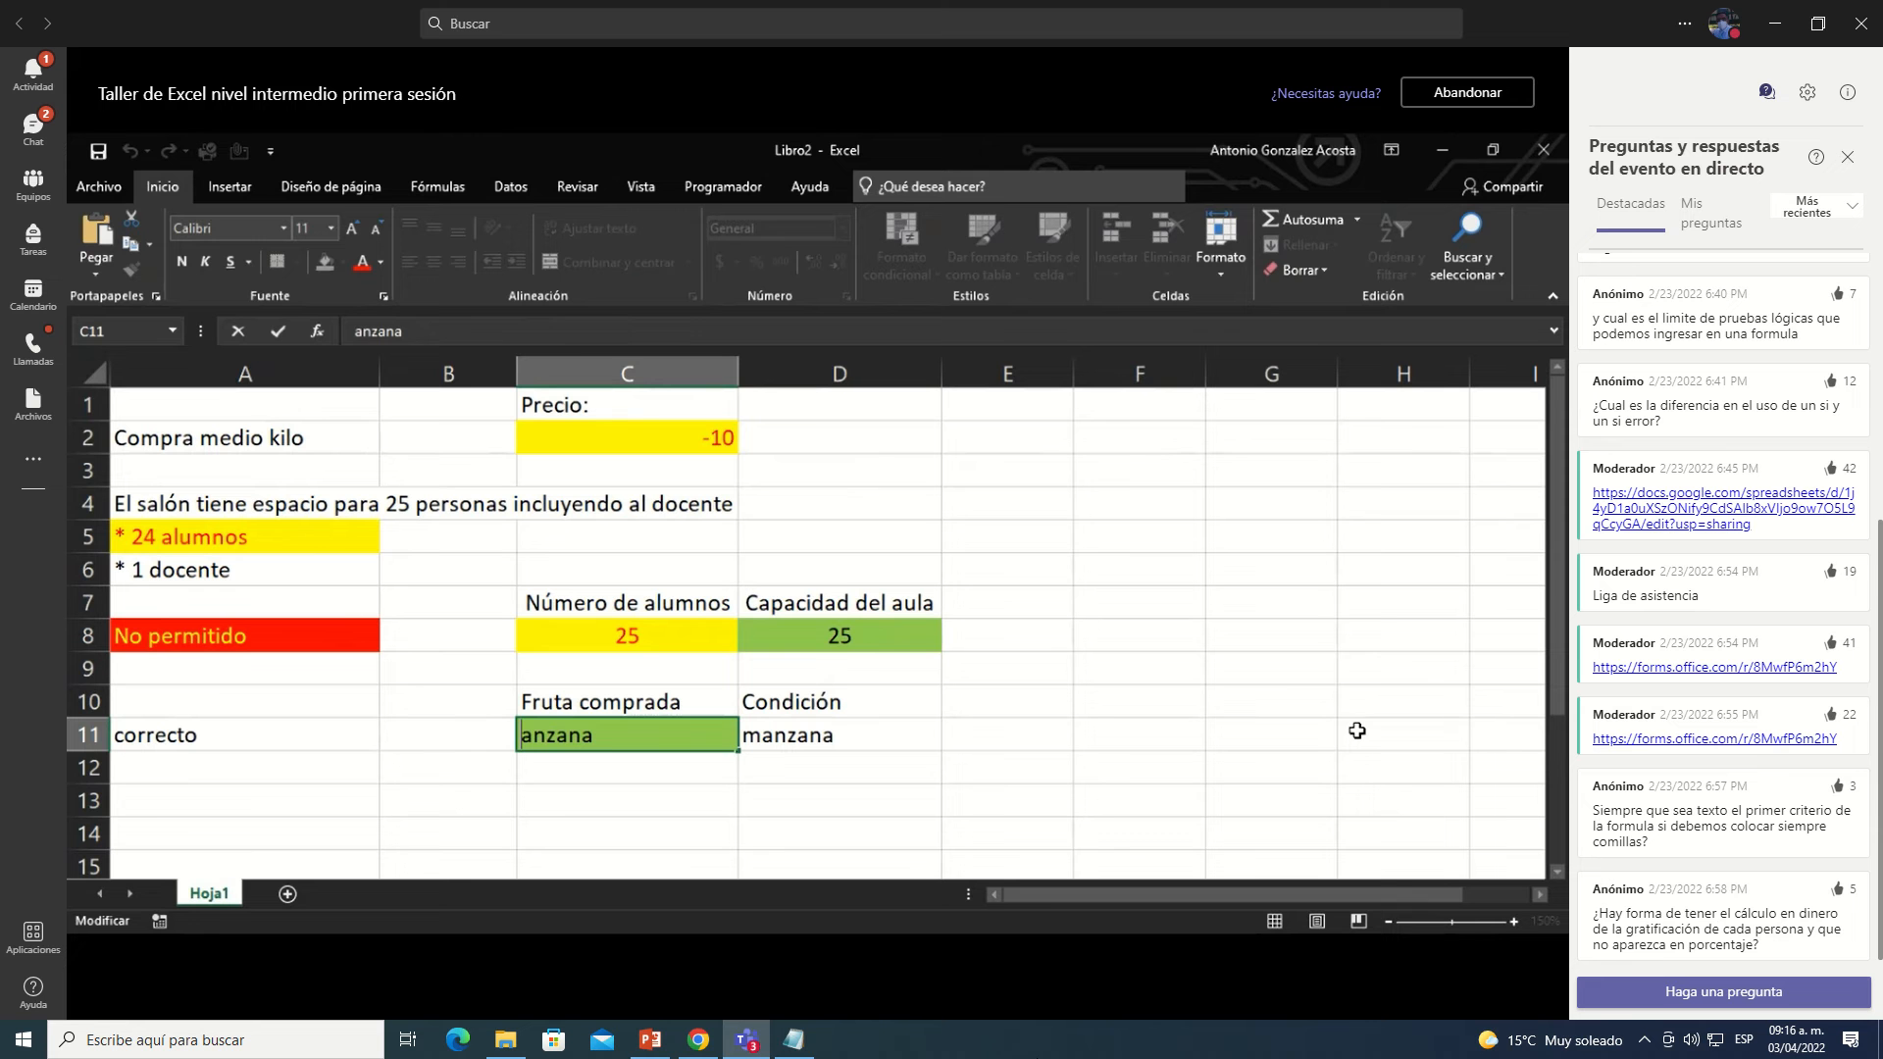
type("m")
key("Tab")
Step: Try the misspelled condition "mansana" in D11 and undo the change
key("F2")
key("Left")
key("Left")
key("Left")
key("BackSpace")
type("s")
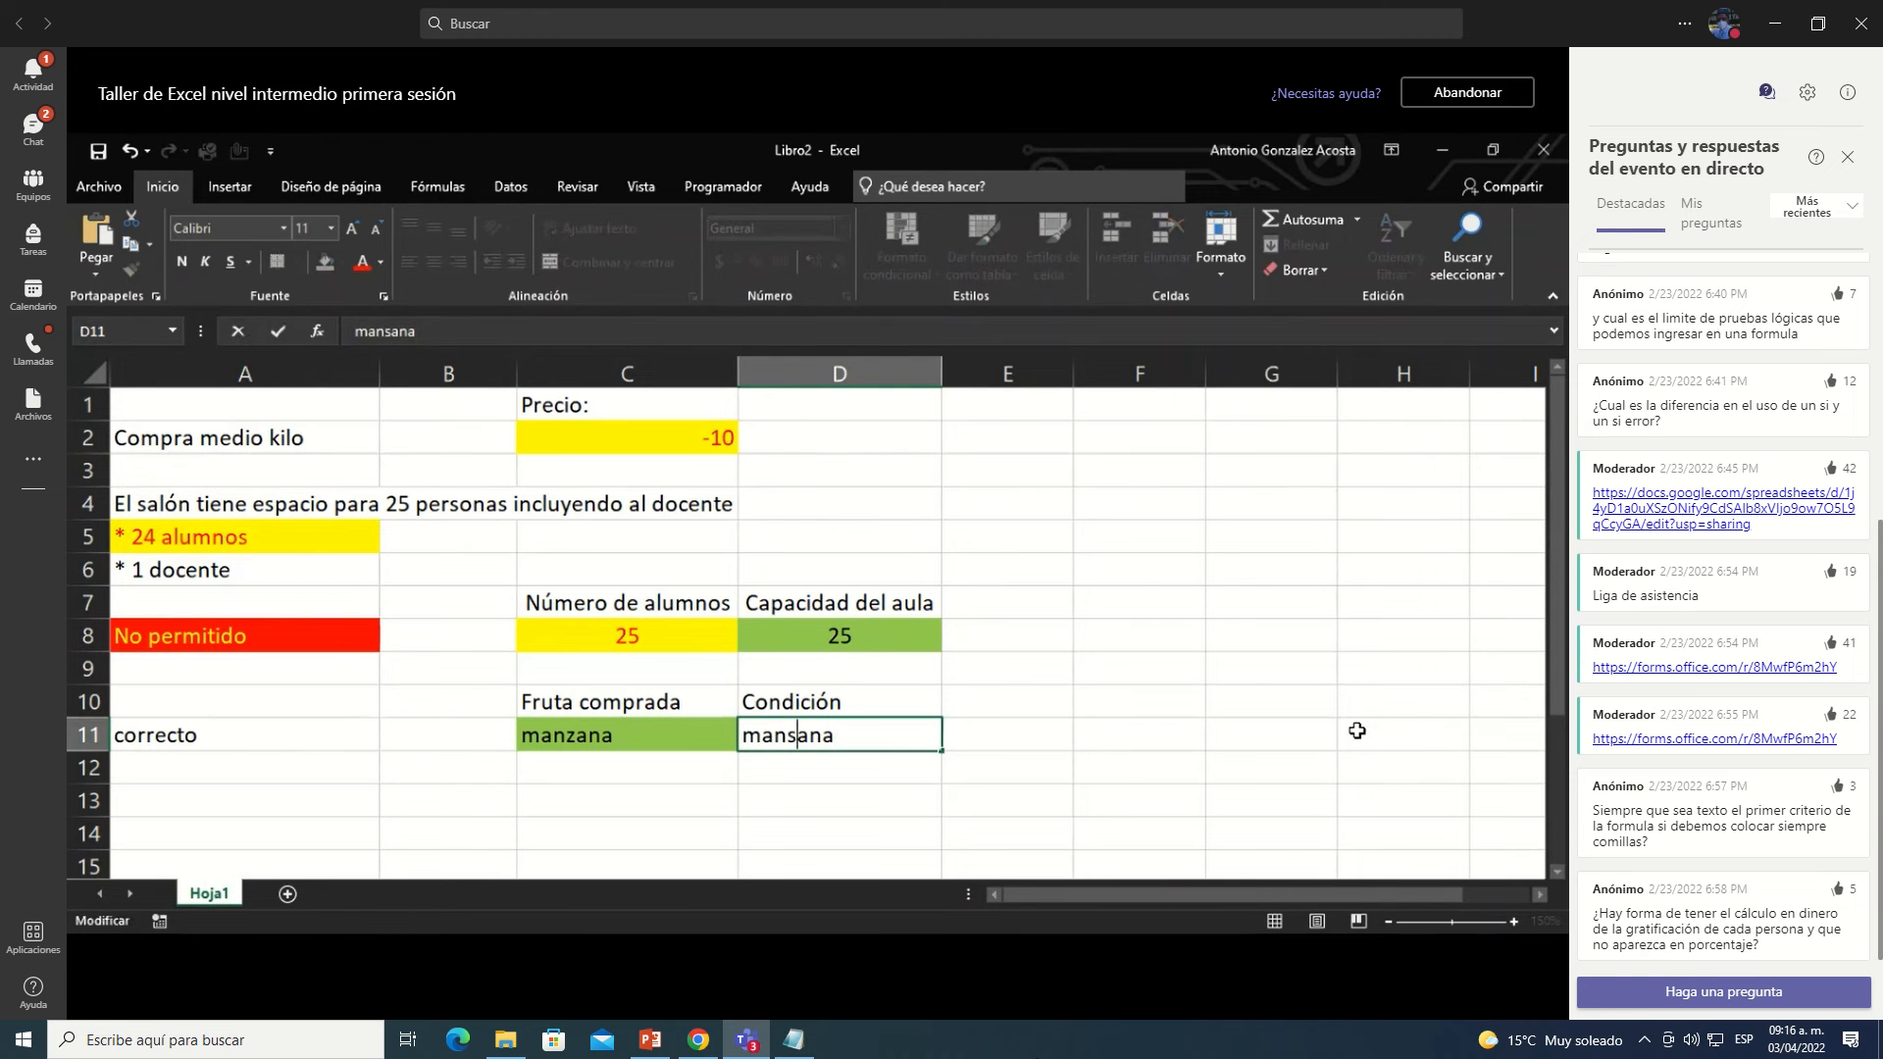
key("Return")
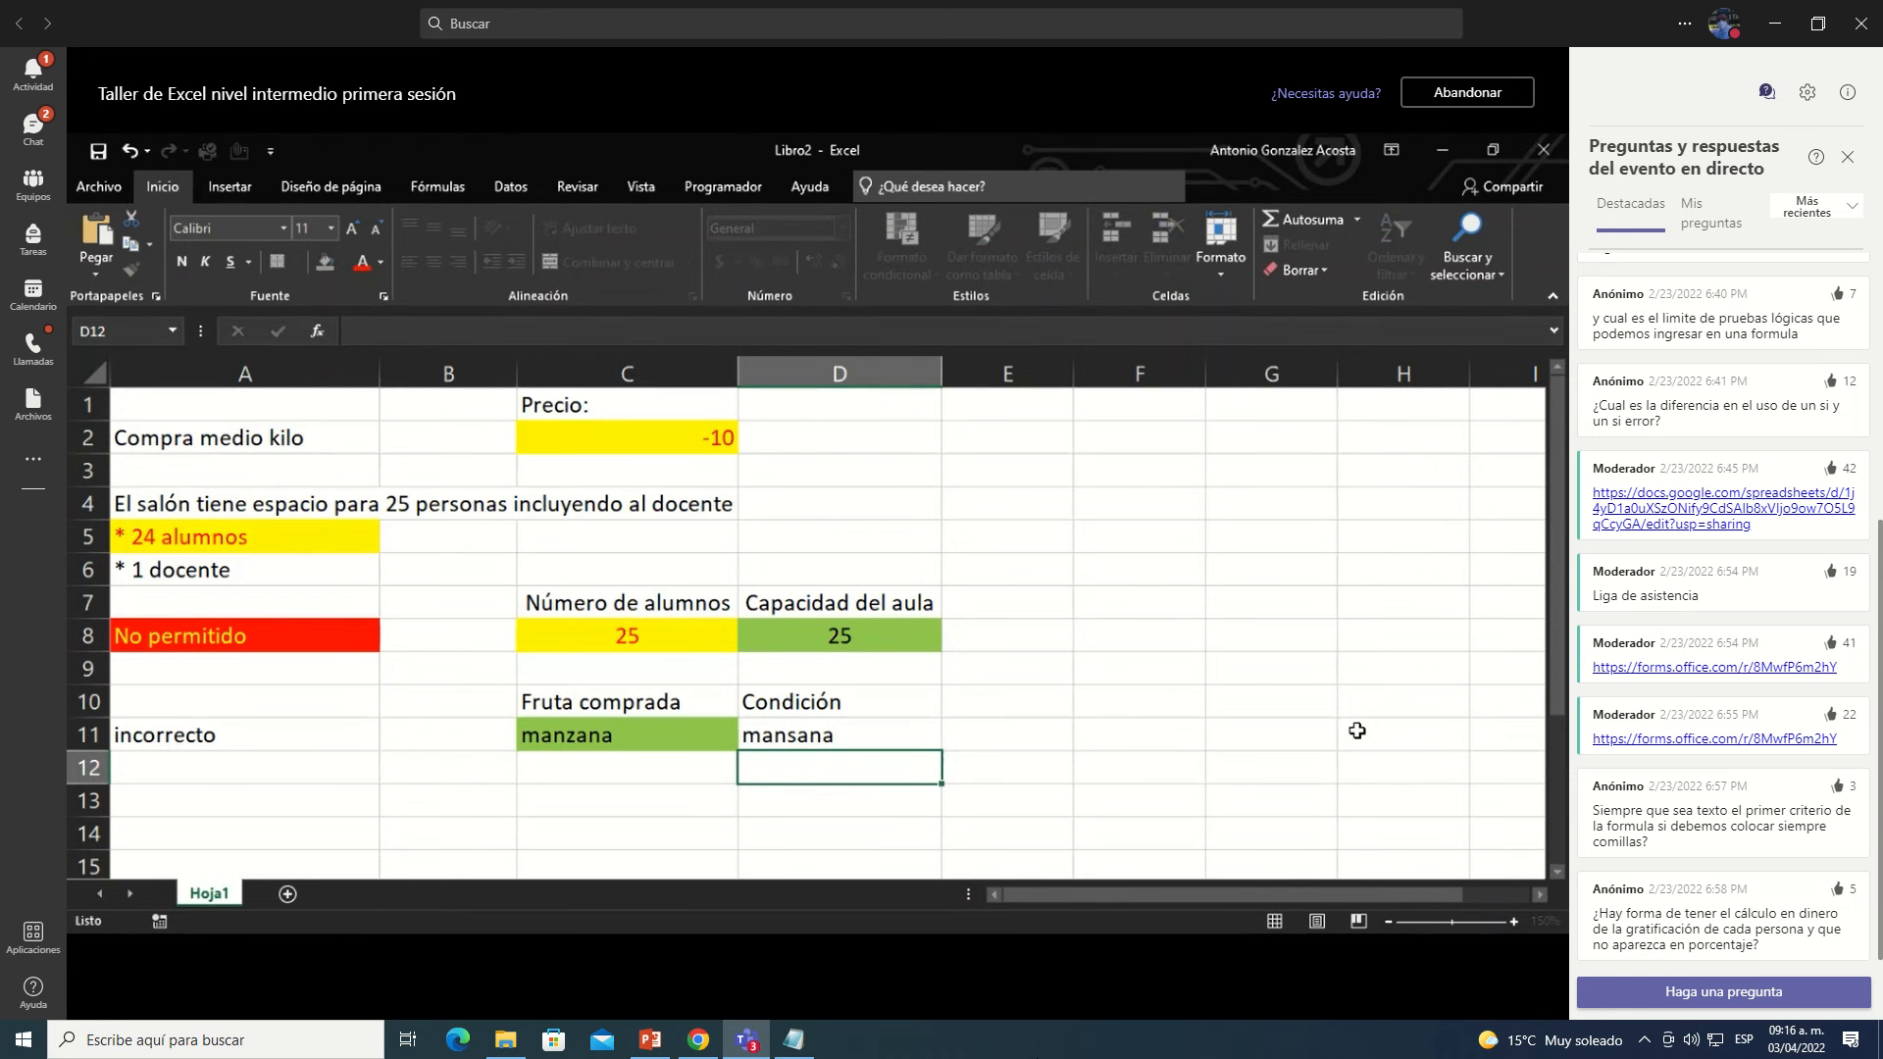
key("ctrl+z")
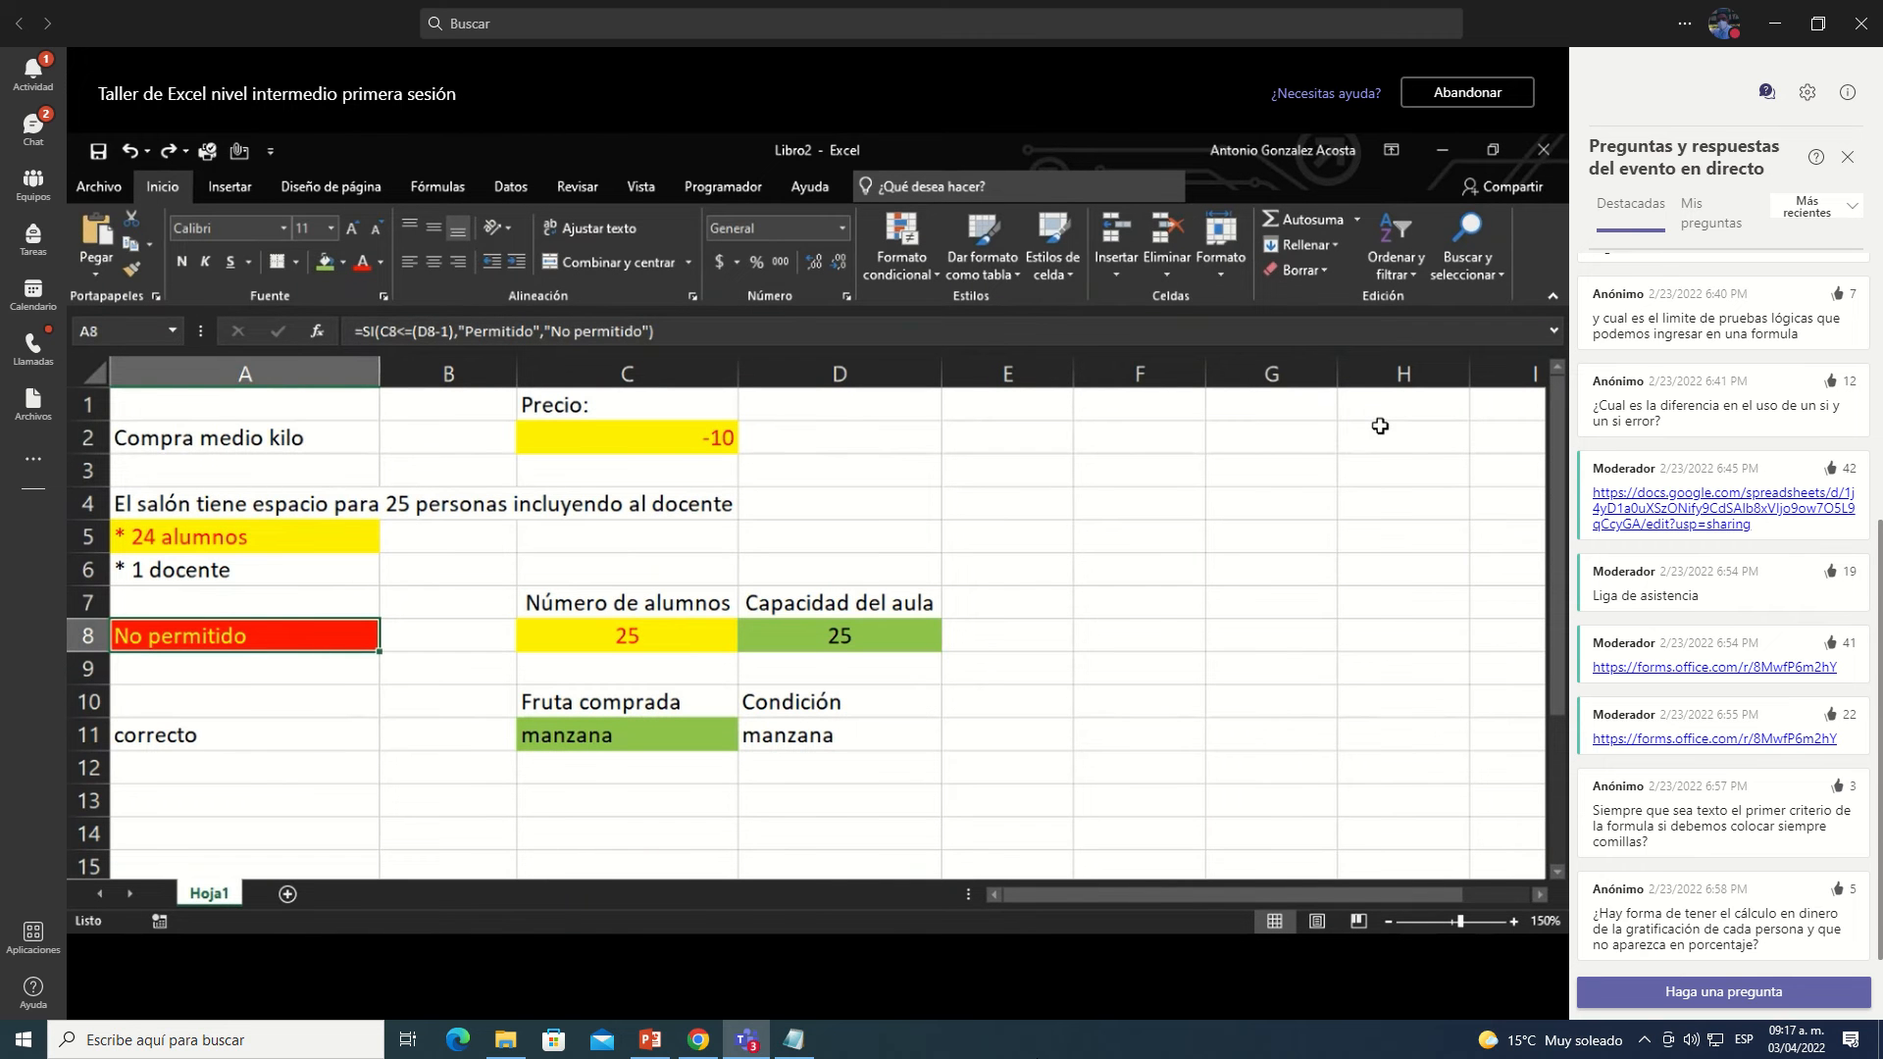
Step: Add a second worksheet and switch windows to fetch the Nombre, Sueldo and Prevision table for it
left_click(287, 894)
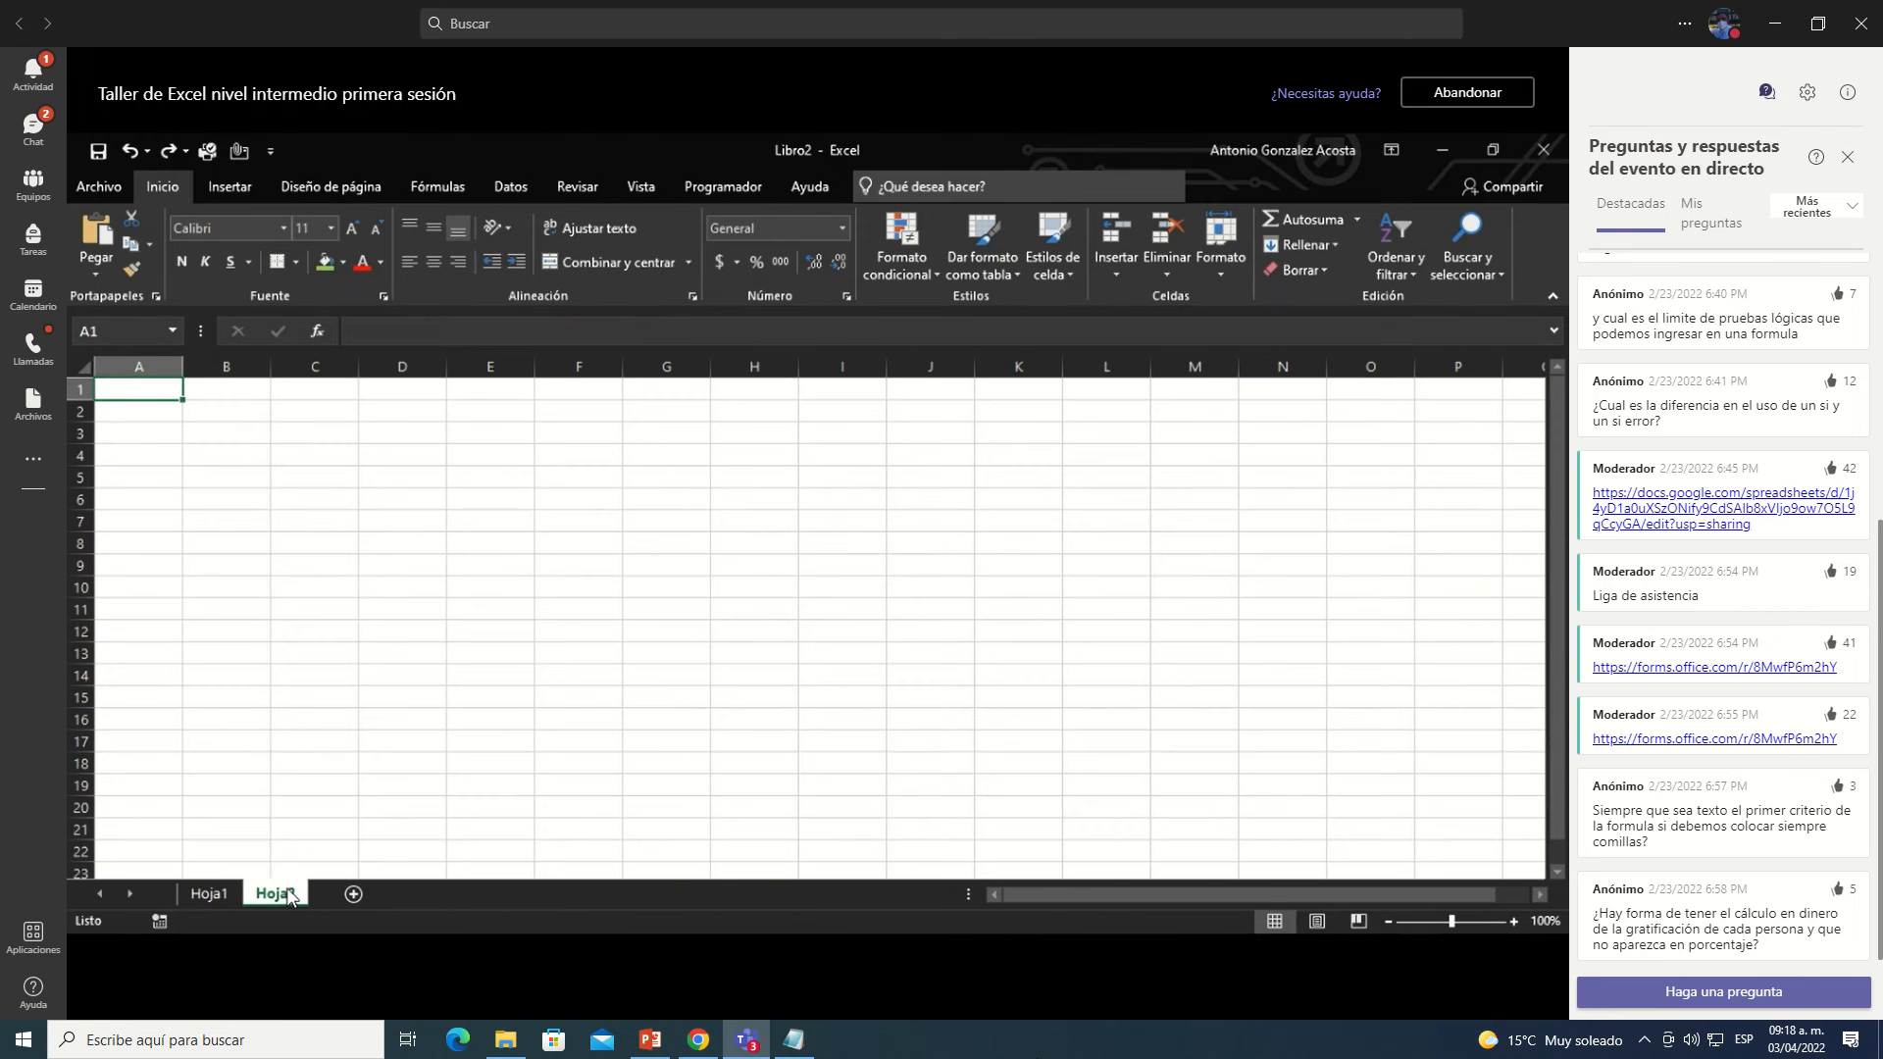
key("ctrl+Page_Up")
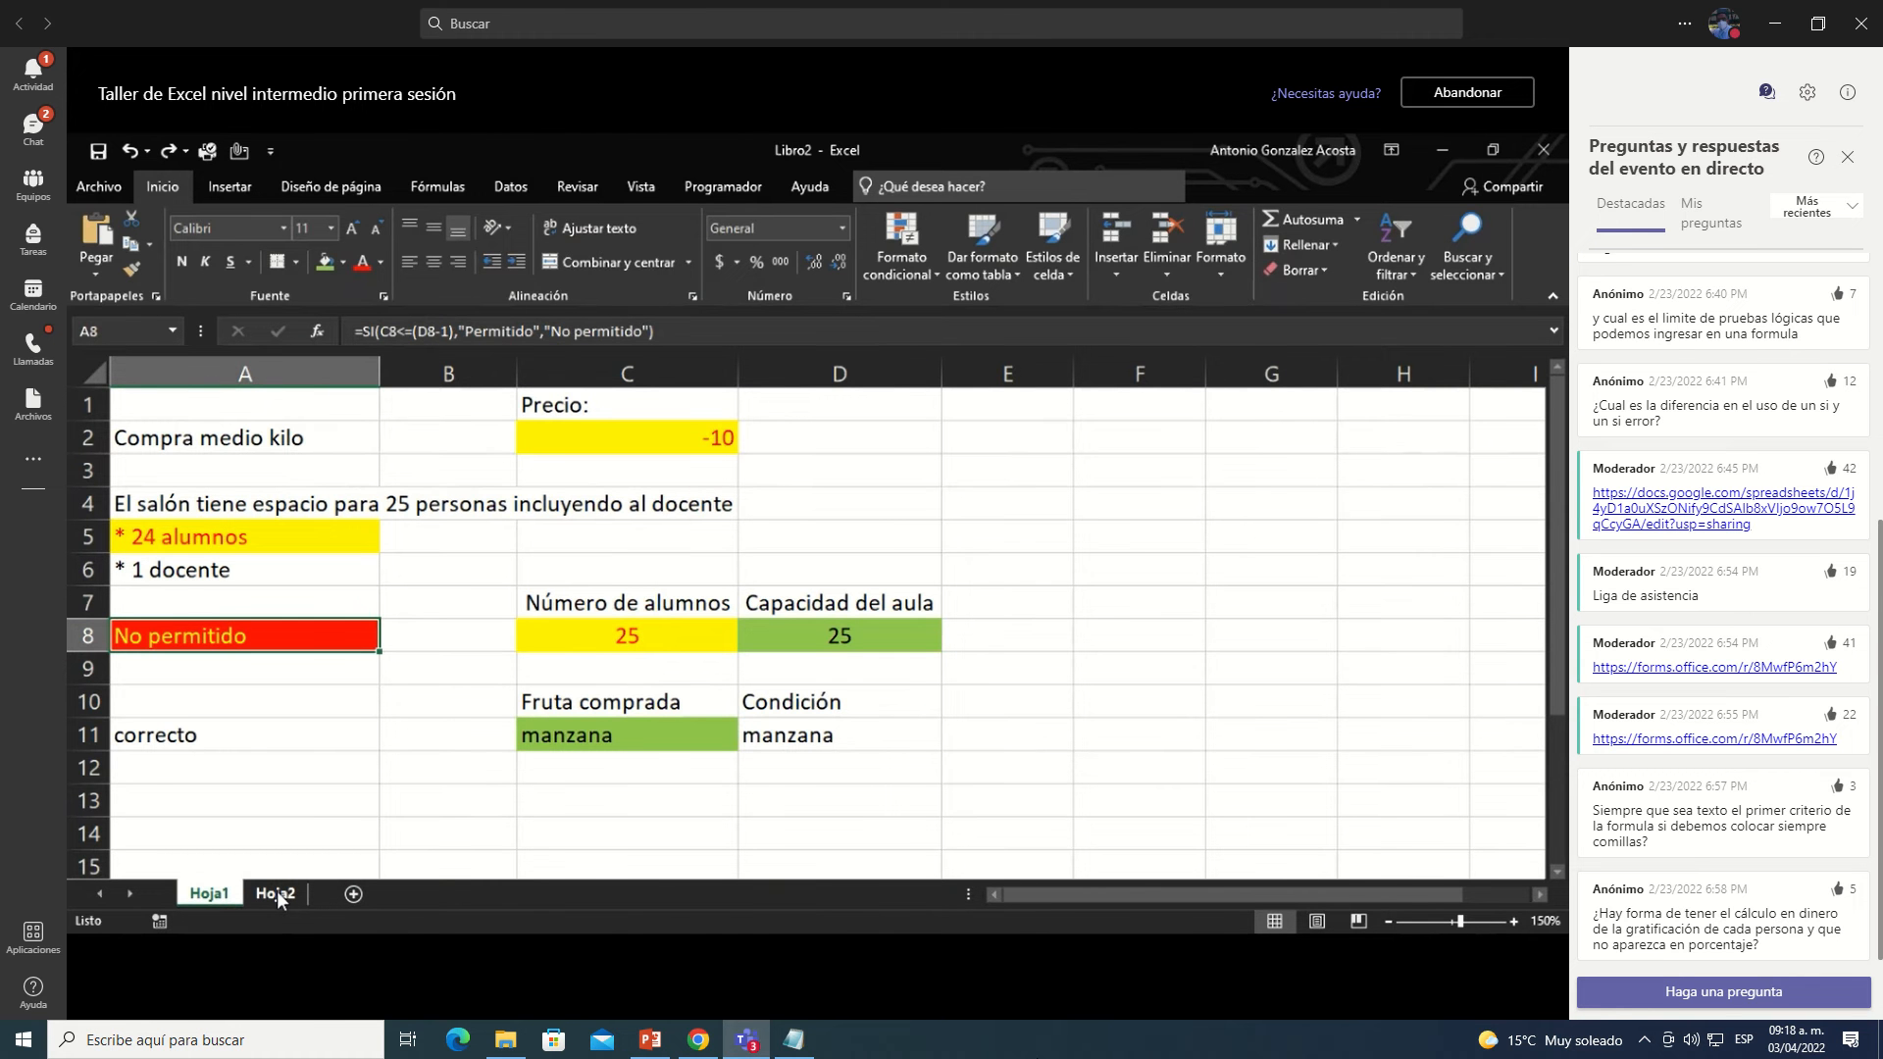
left_click(275, 893)
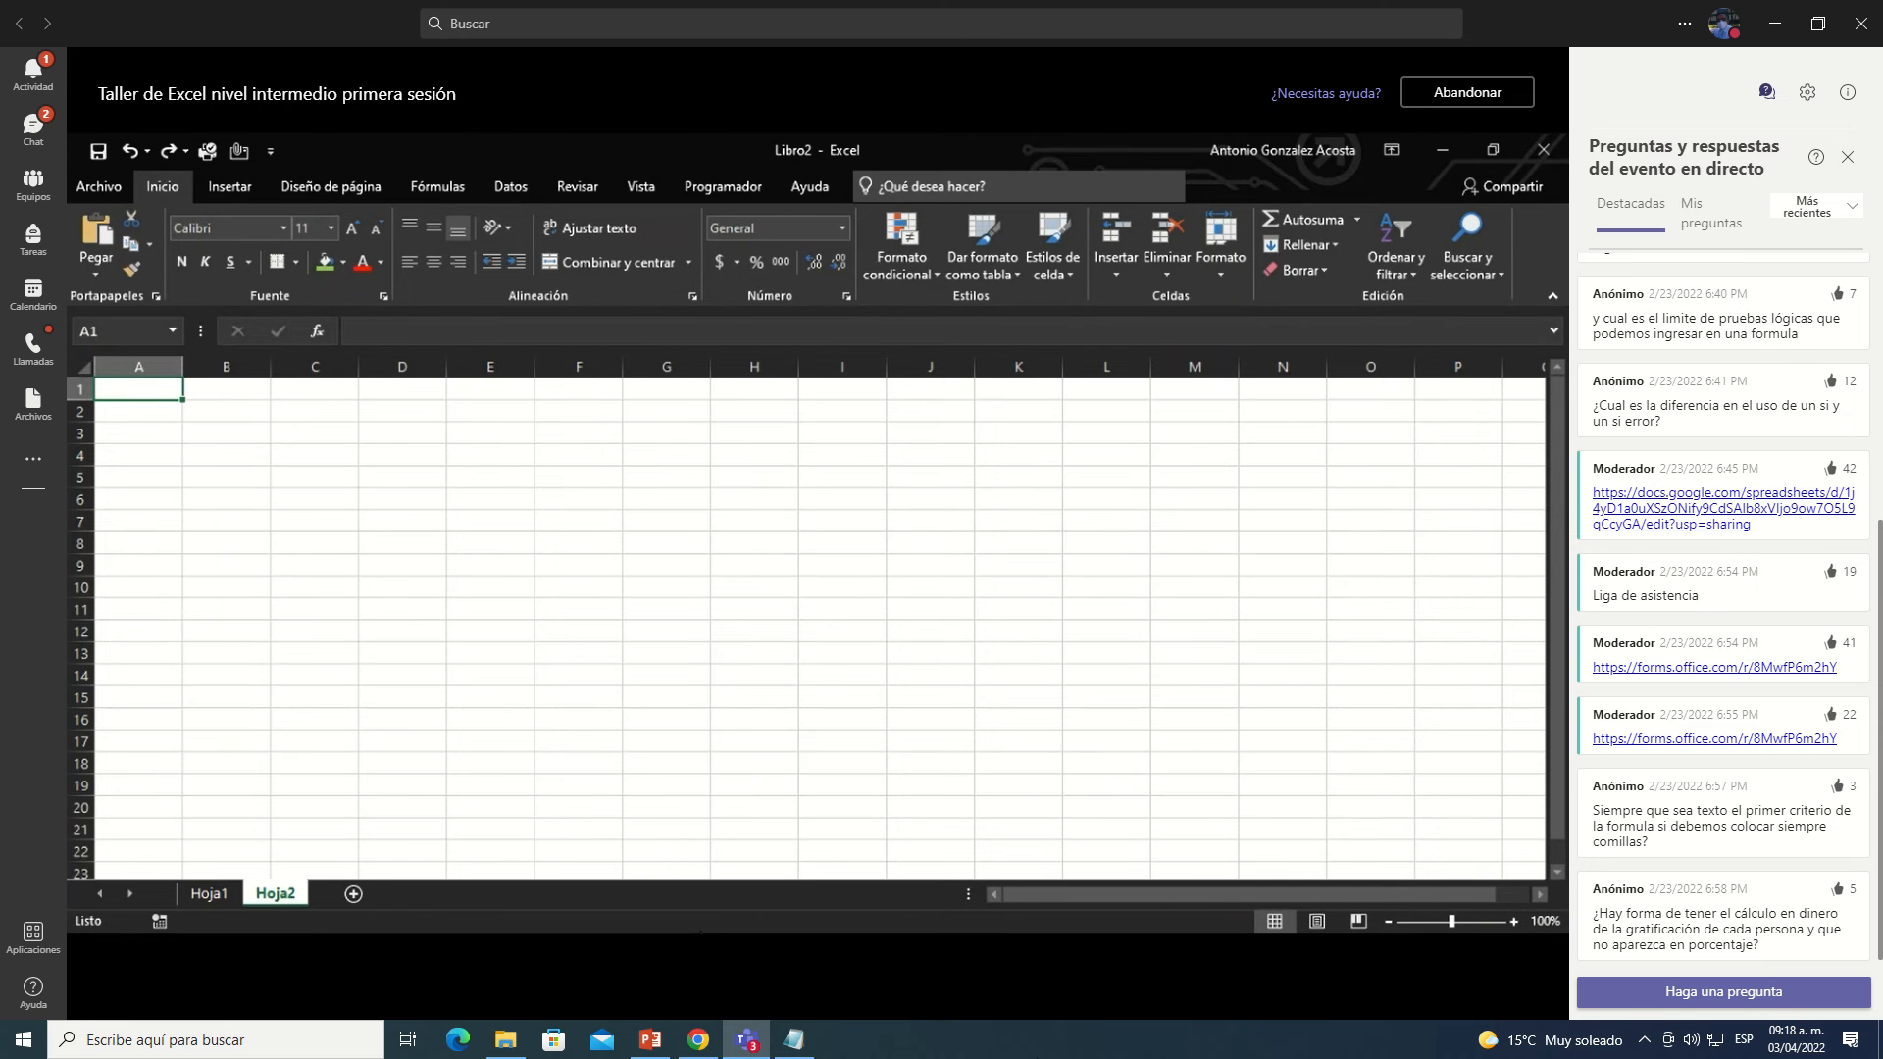
key("alt+Tab")
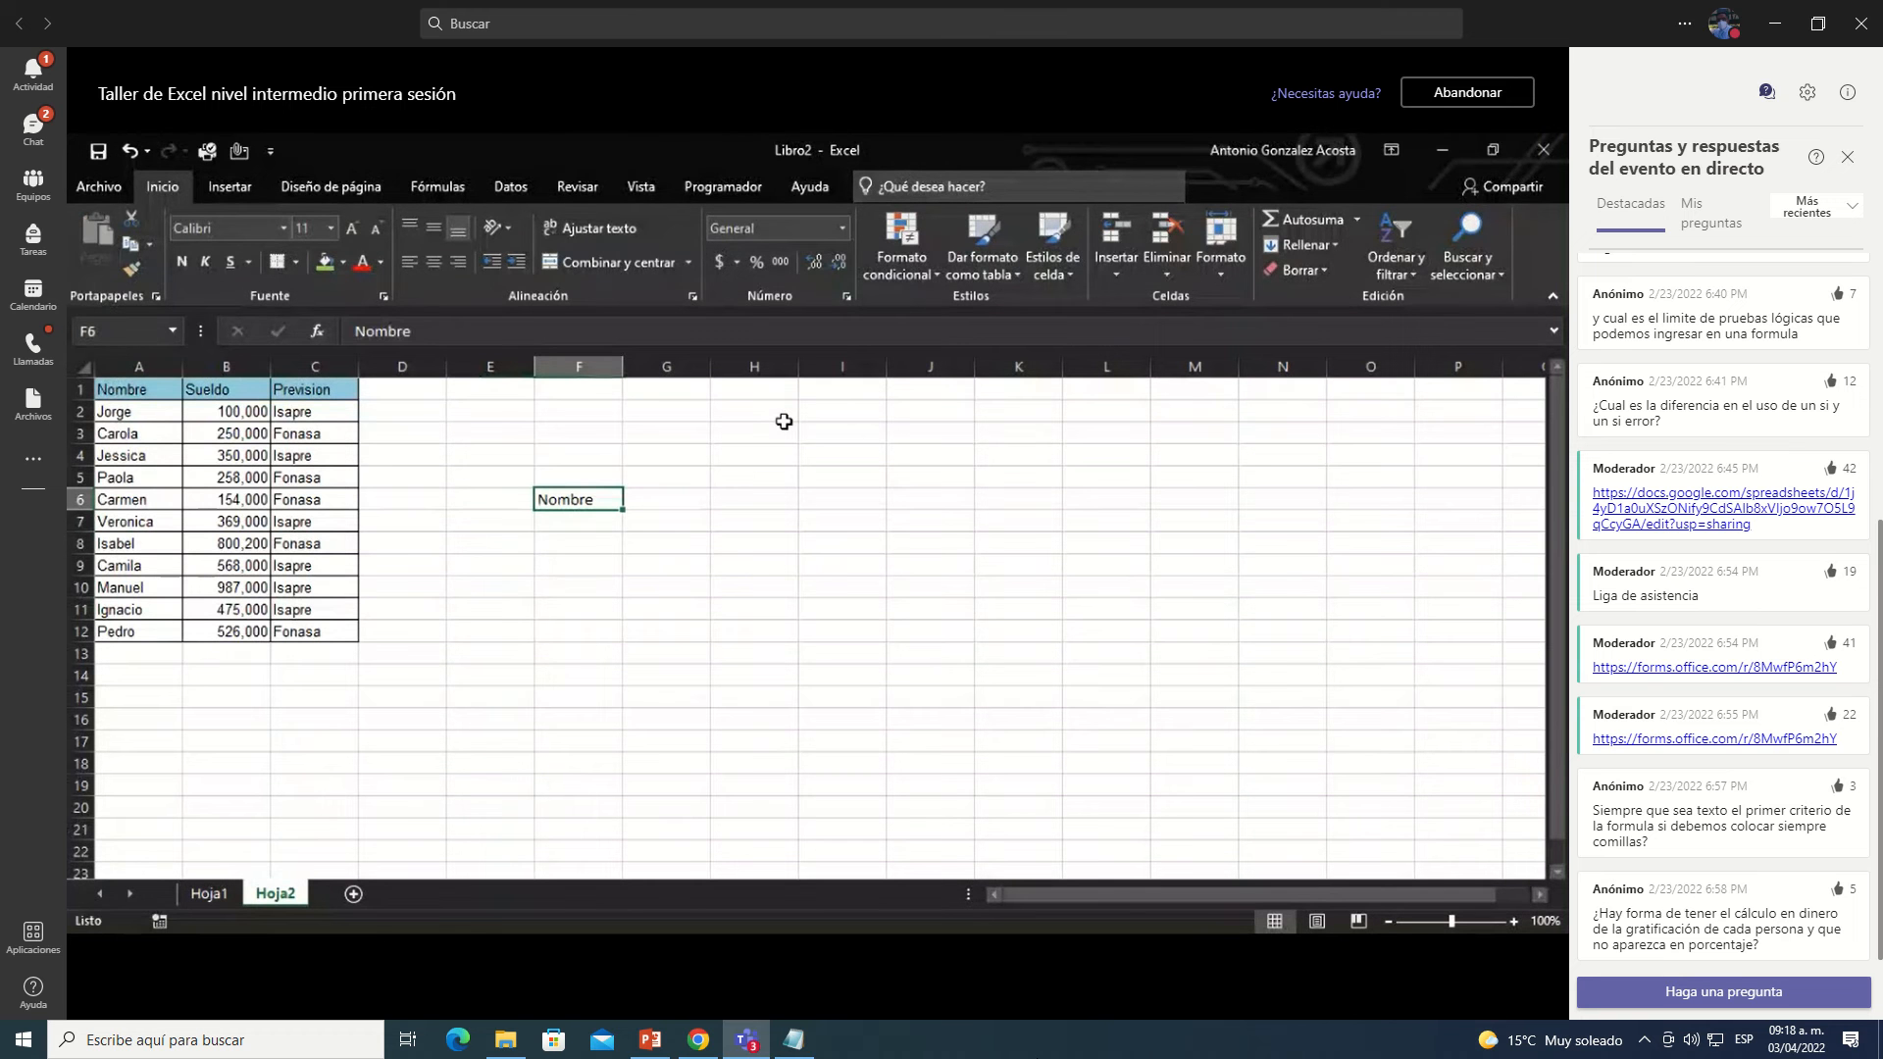
Step: Enter the heading "Sueldo" in G6 and copy the names from A2:A12 into the Nombre list starting at F7
key("Tab")
type("Sue")
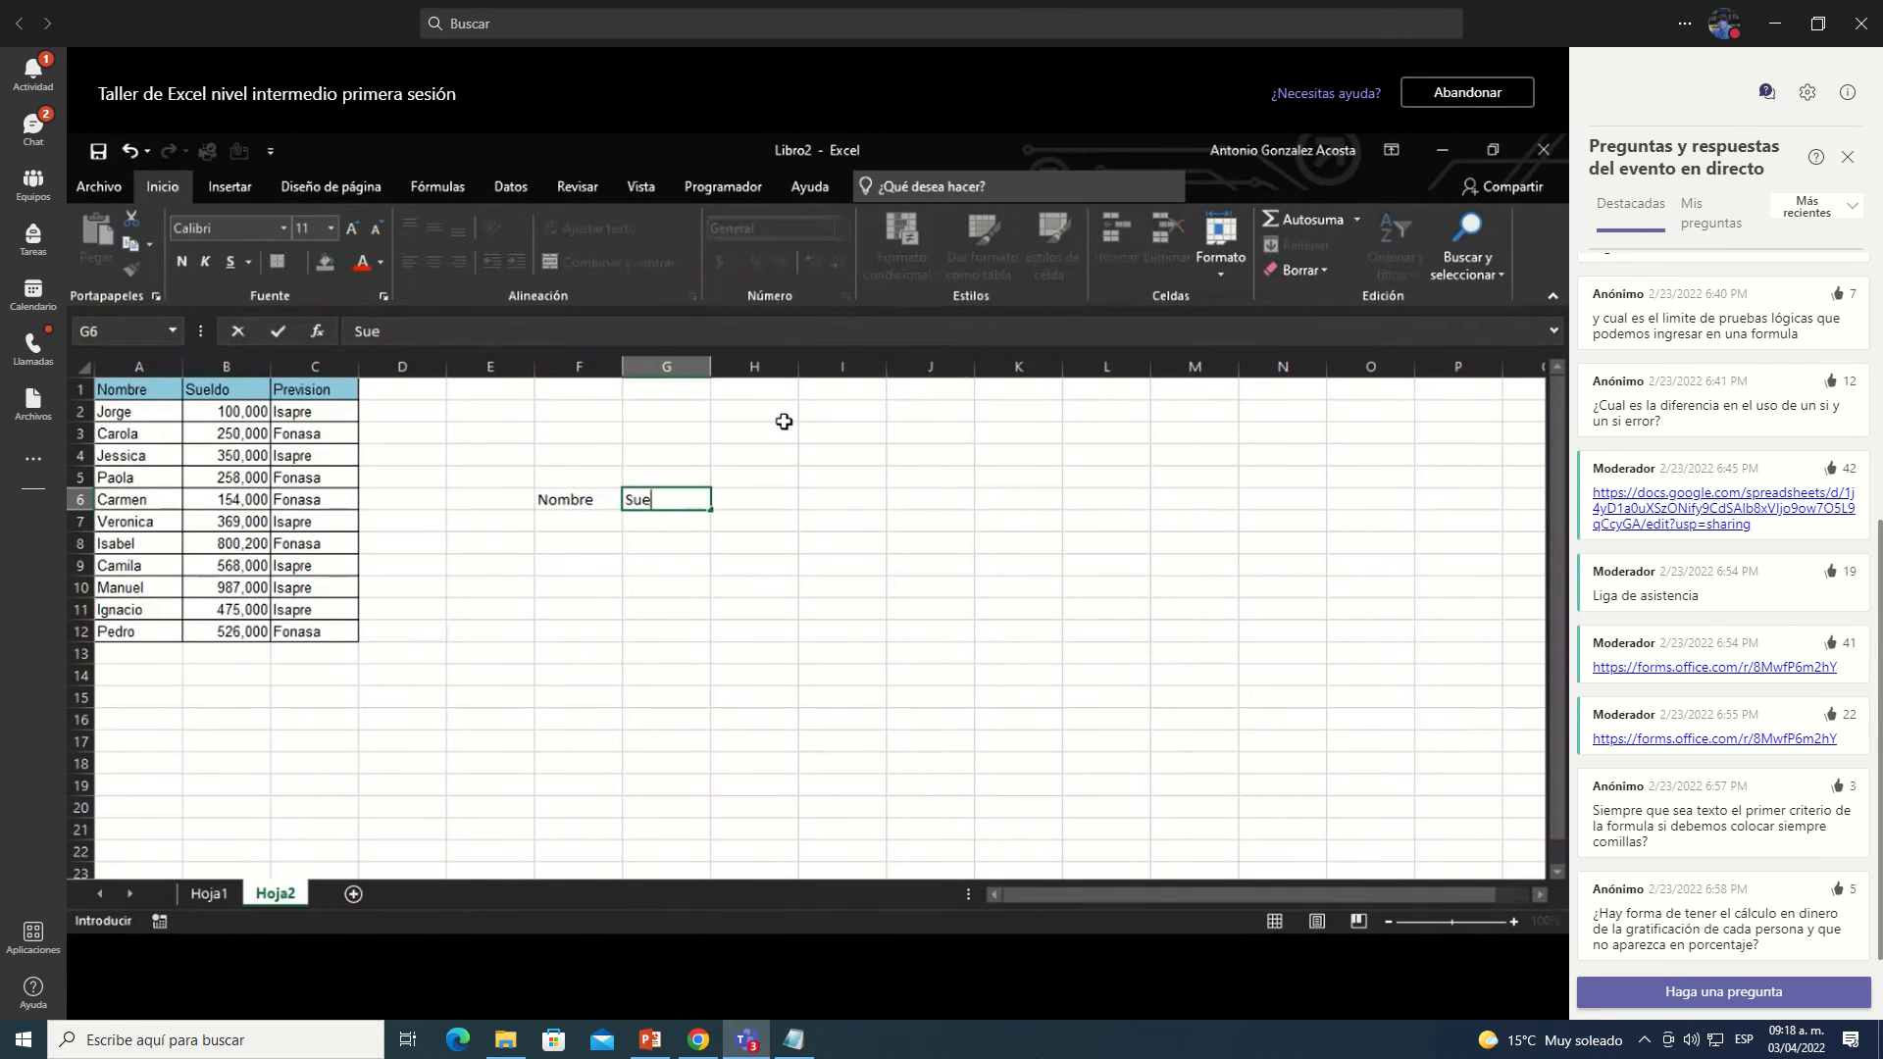
type("ldo")
left_click_drag(126, 412, 129, 616)
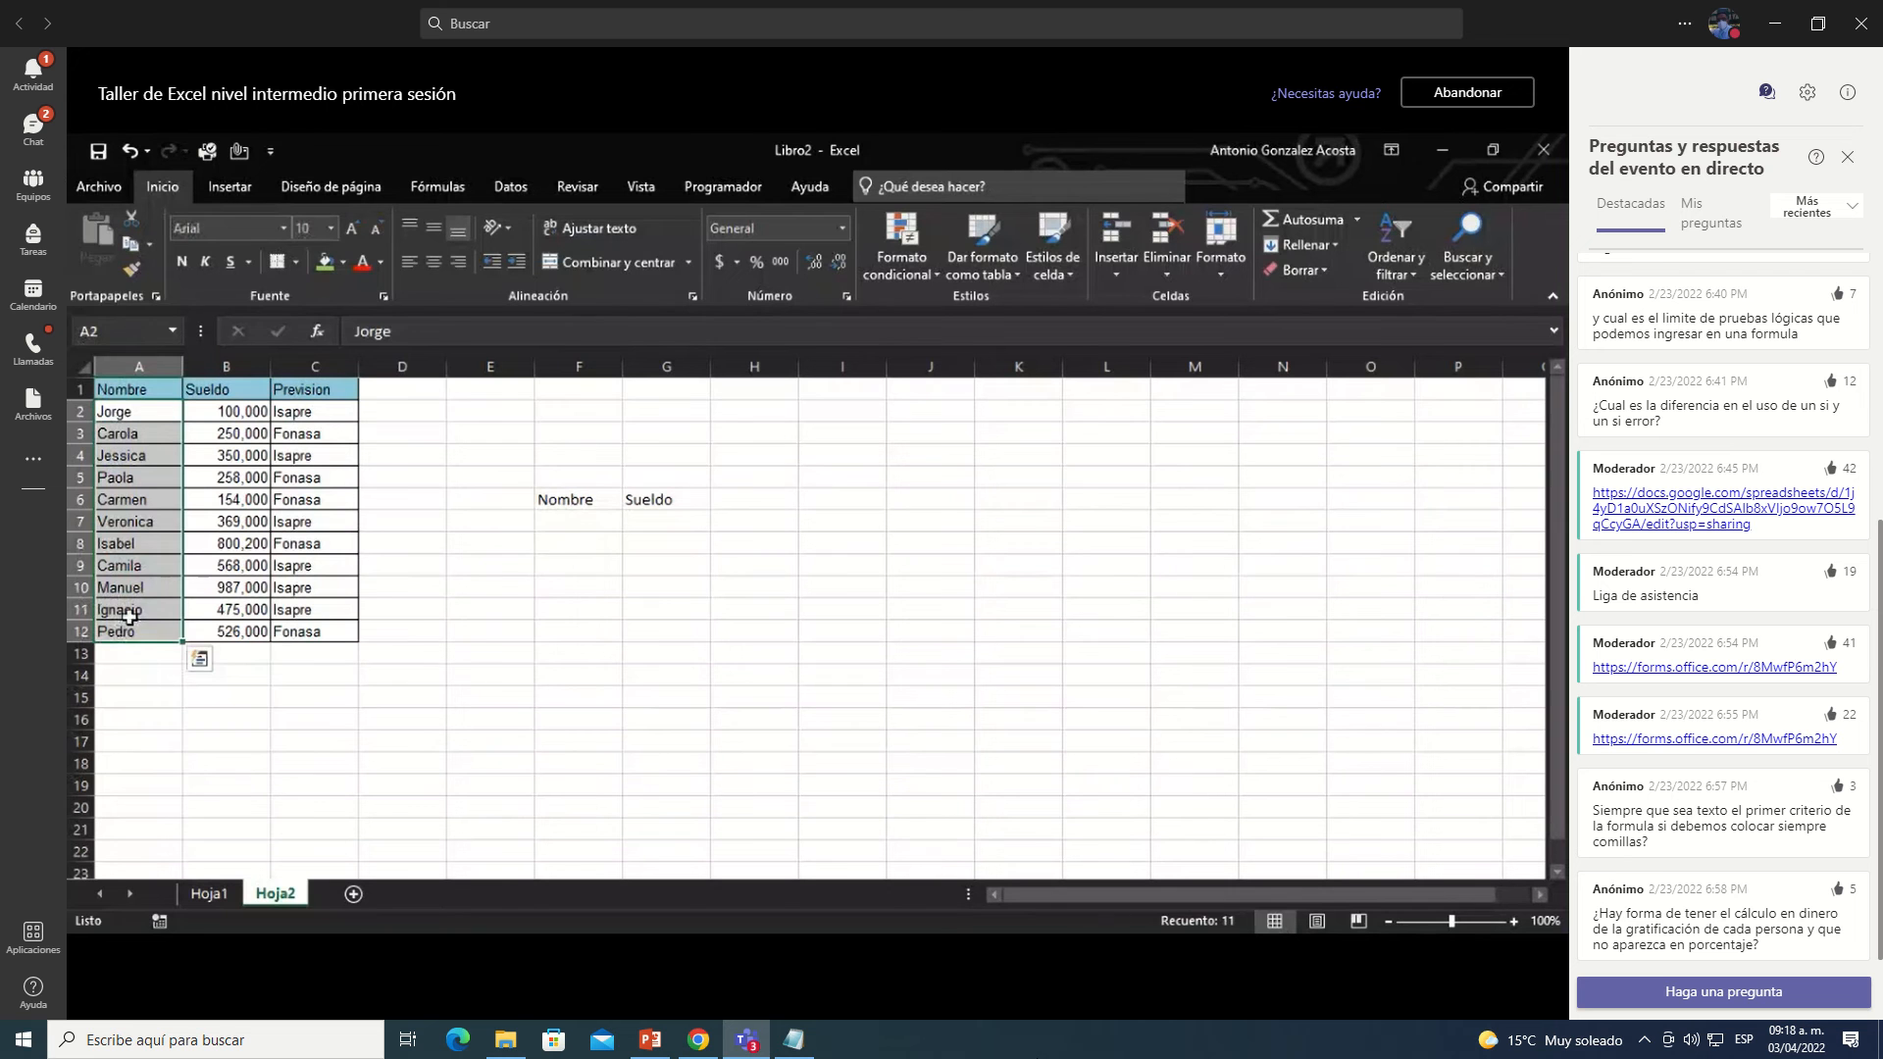
key("ctrl+c")
left_click(566, 522)
key("ctrl+v")
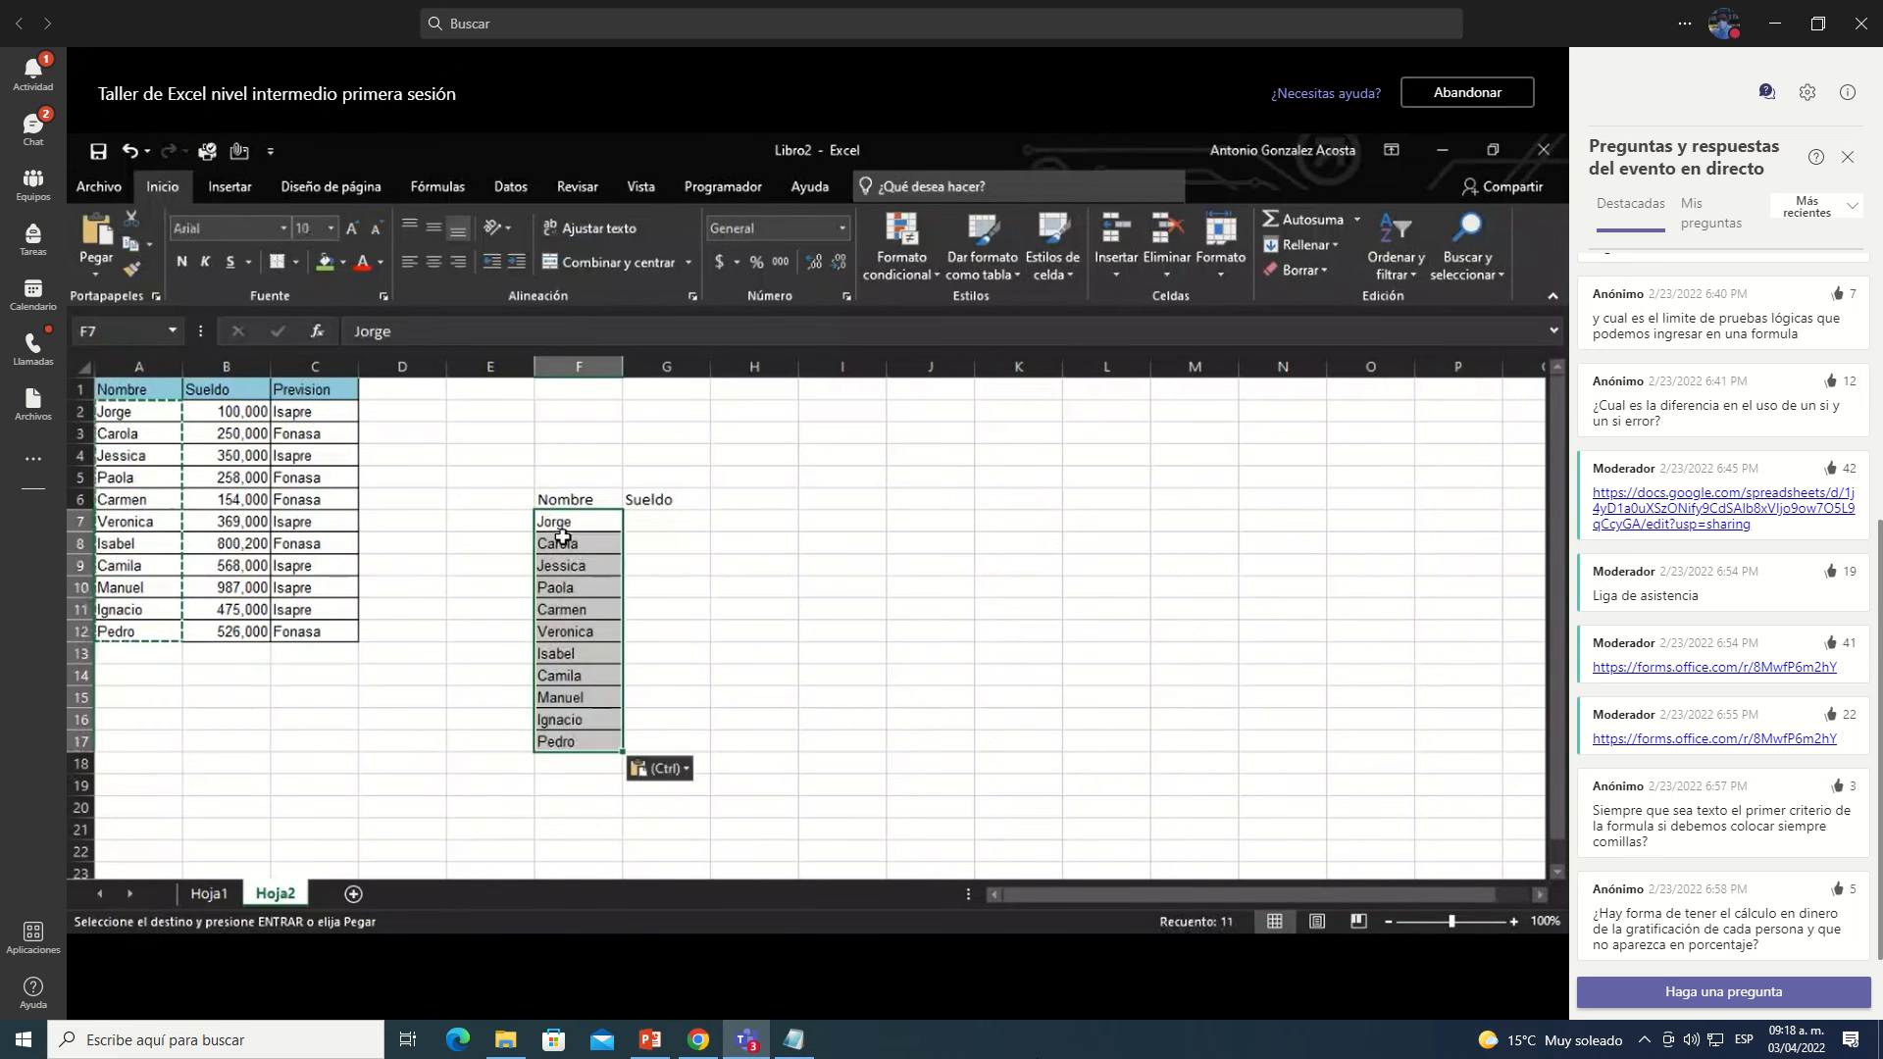
left_click(575, 523)
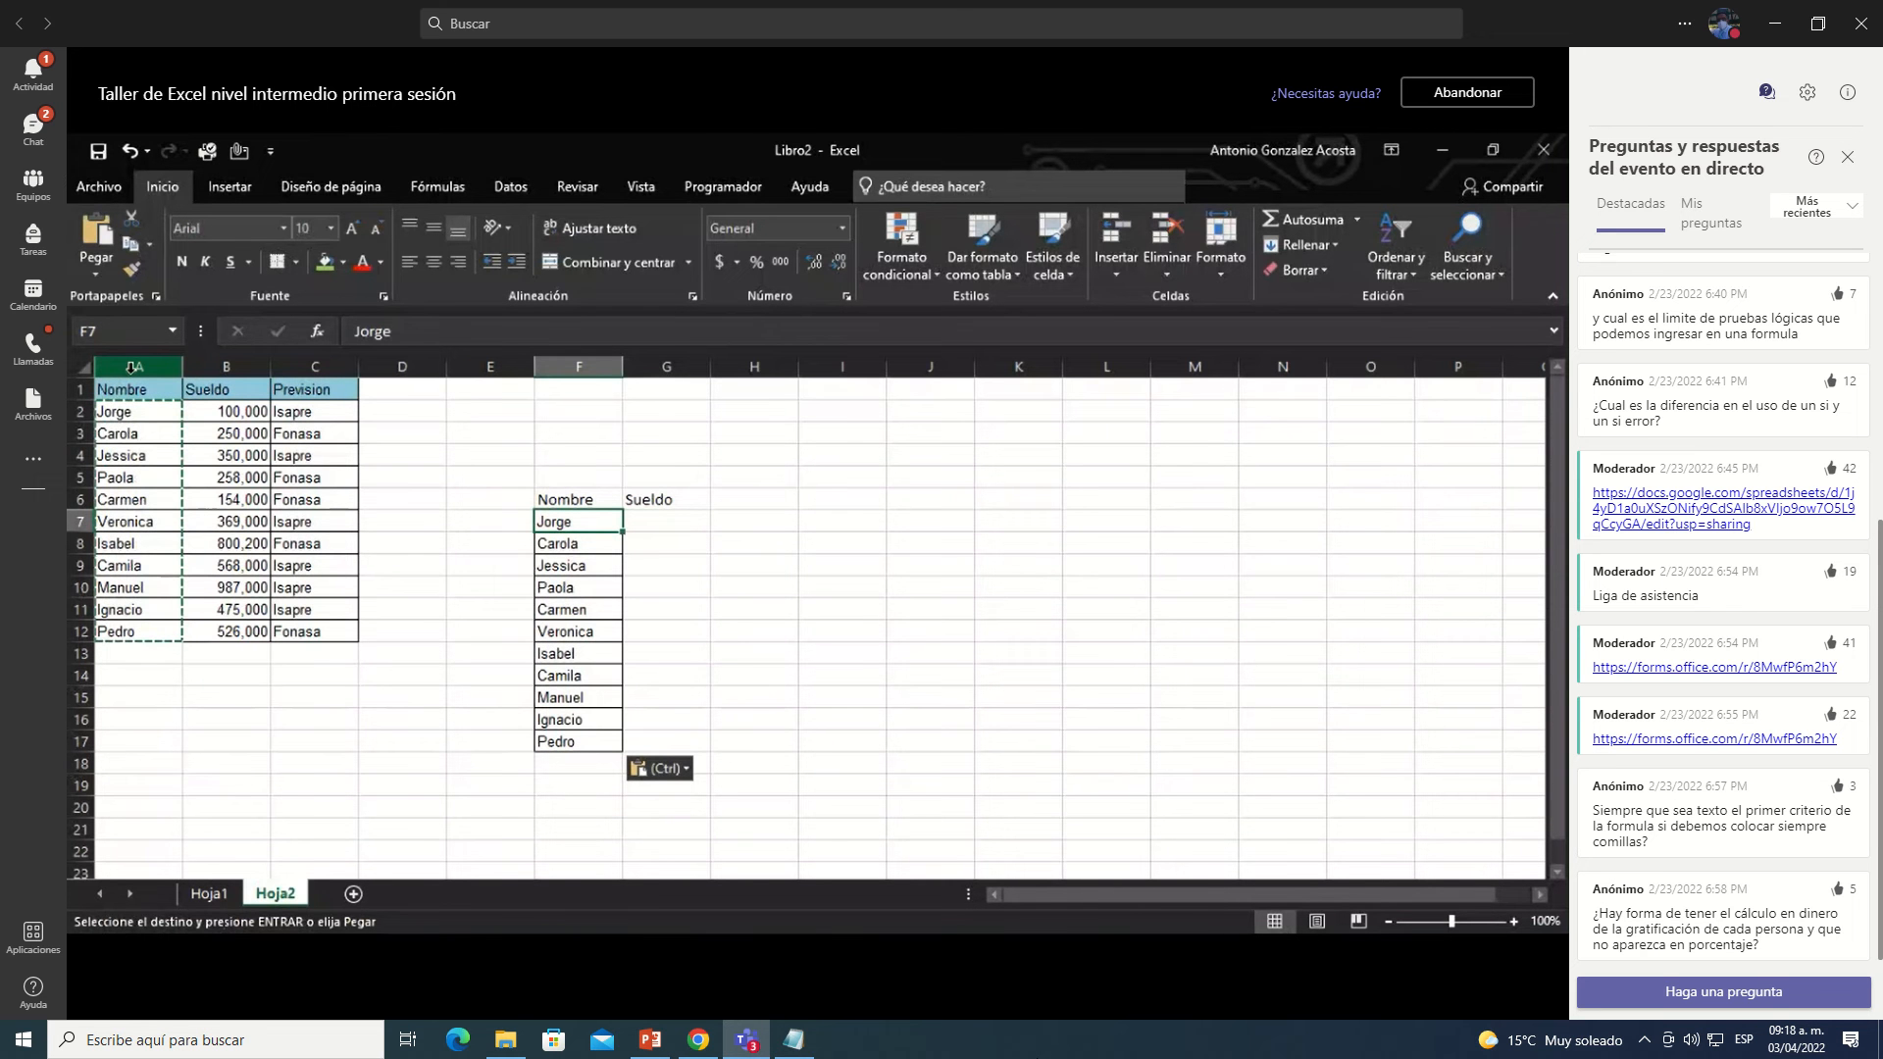
Step: Try hiding the source table's columns A to C and undo it
left_click_drag(130, 368, 316, 367)
right_click(316, 367)
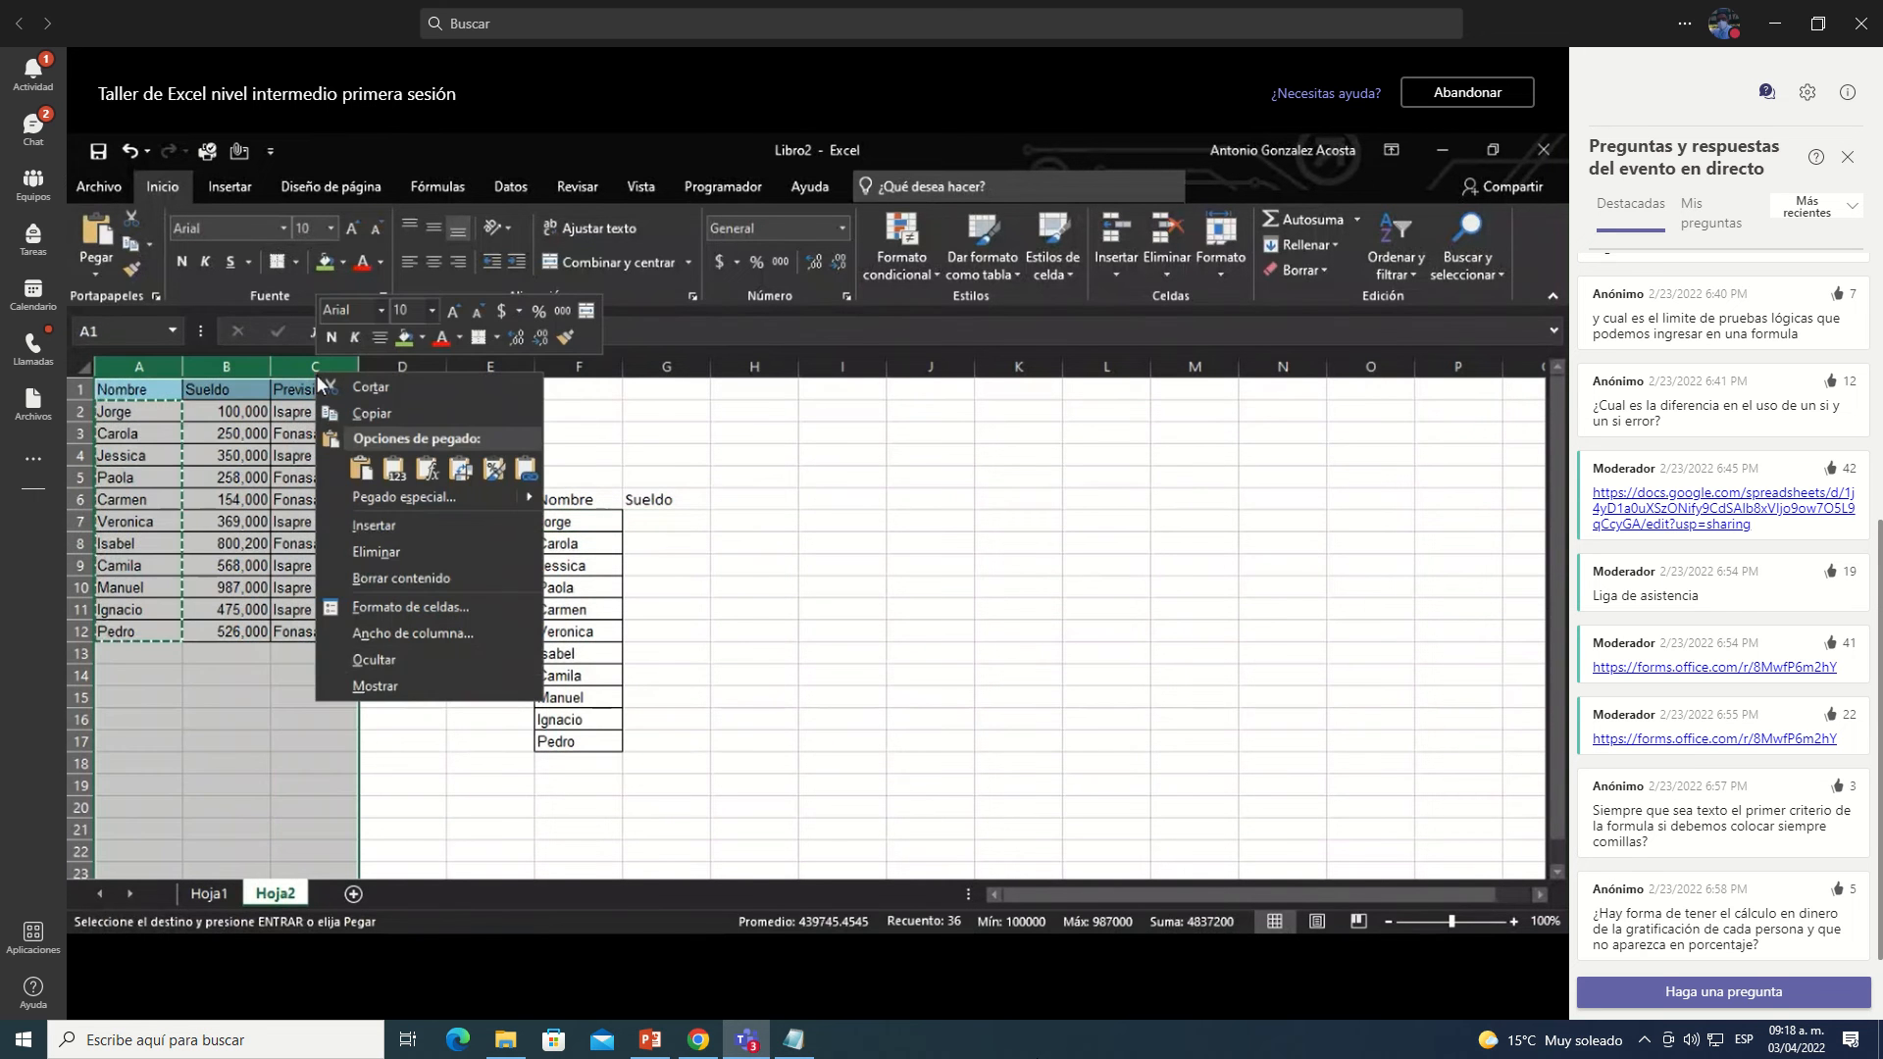
left_click(430, 667)
left_click(410, 502)
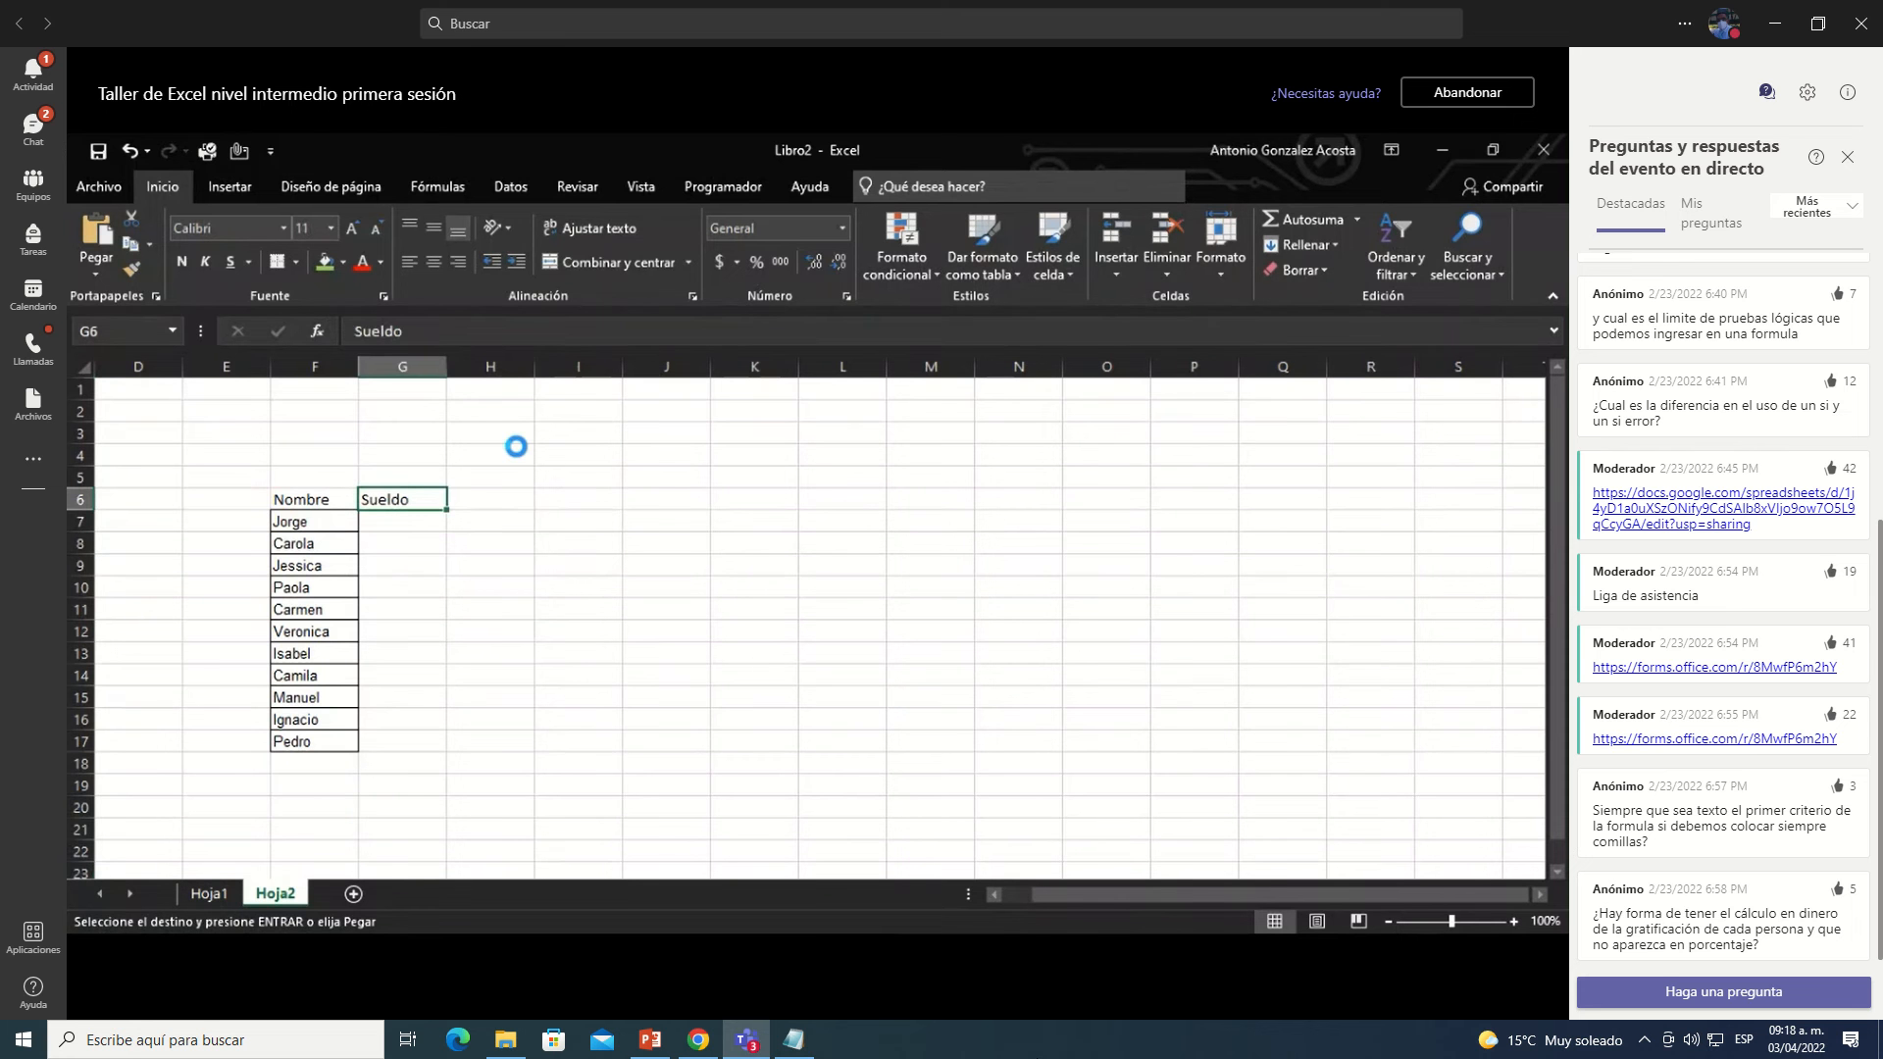
key("ctrl+z")
left_click(624, 528)
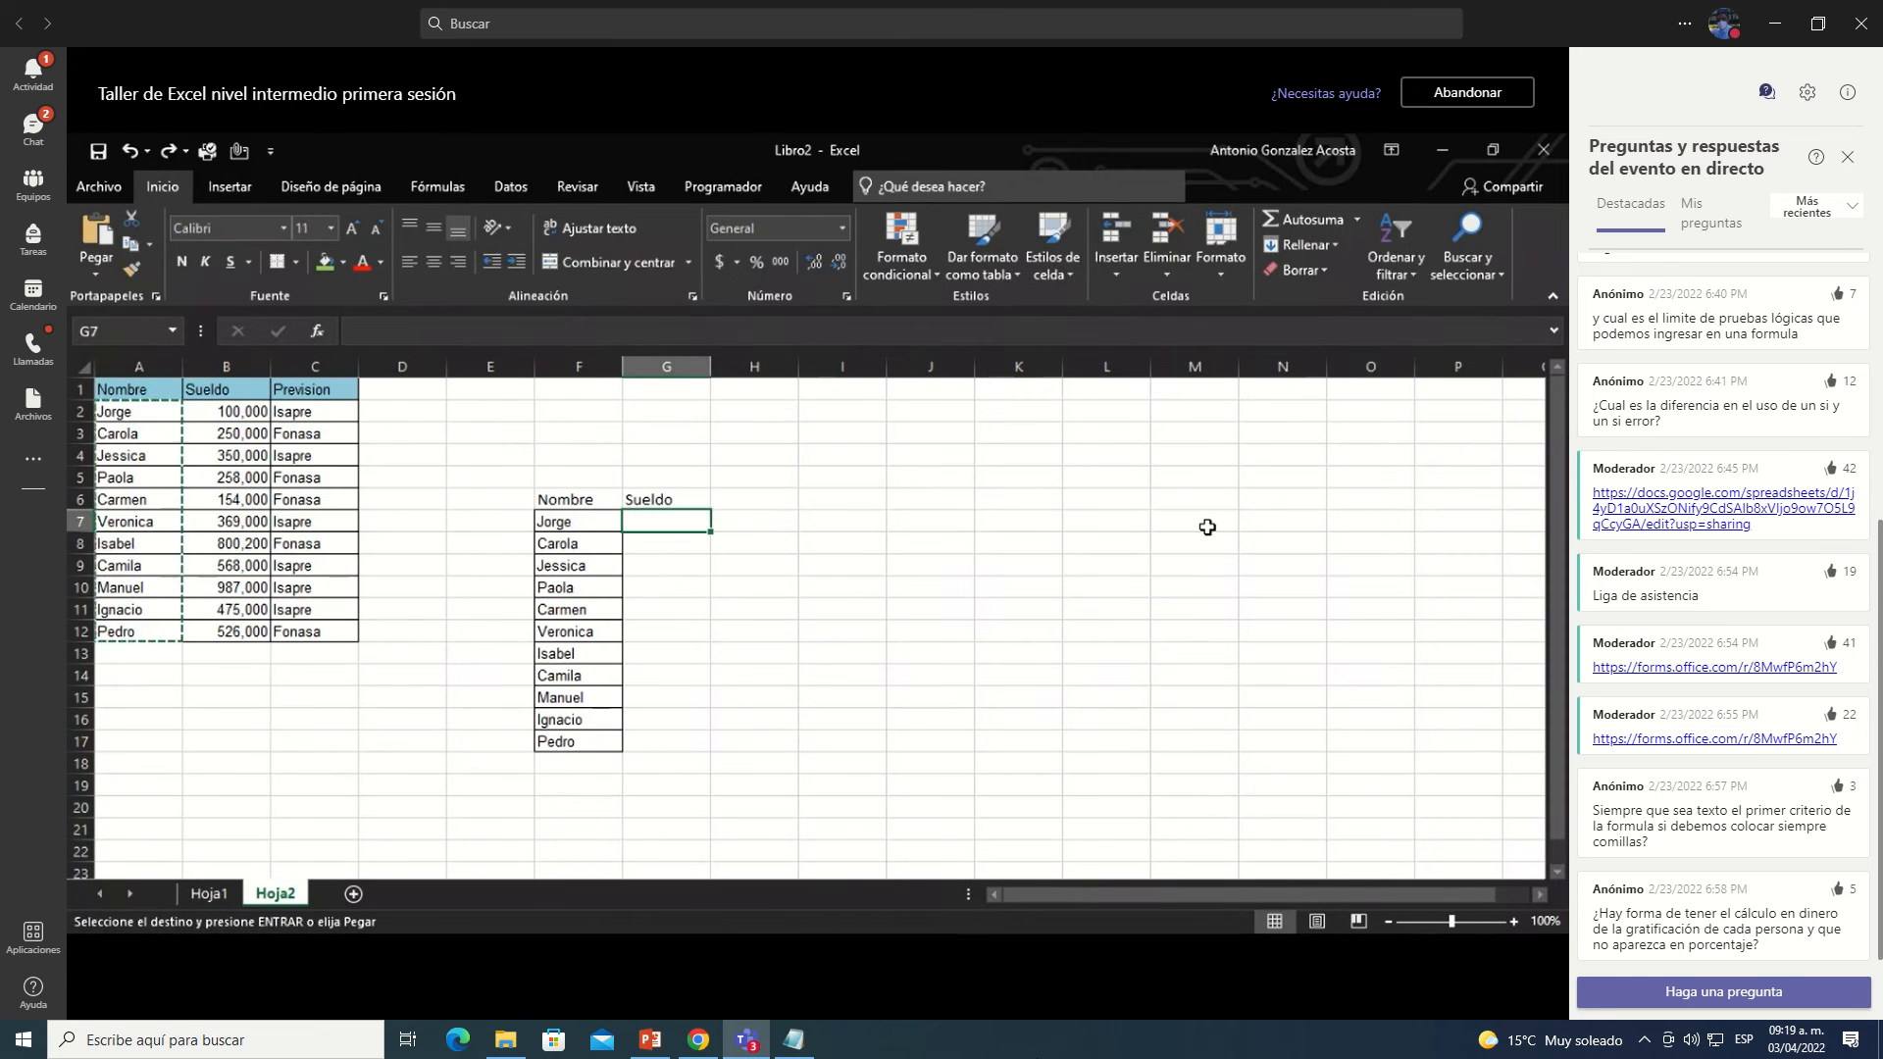
type("=")
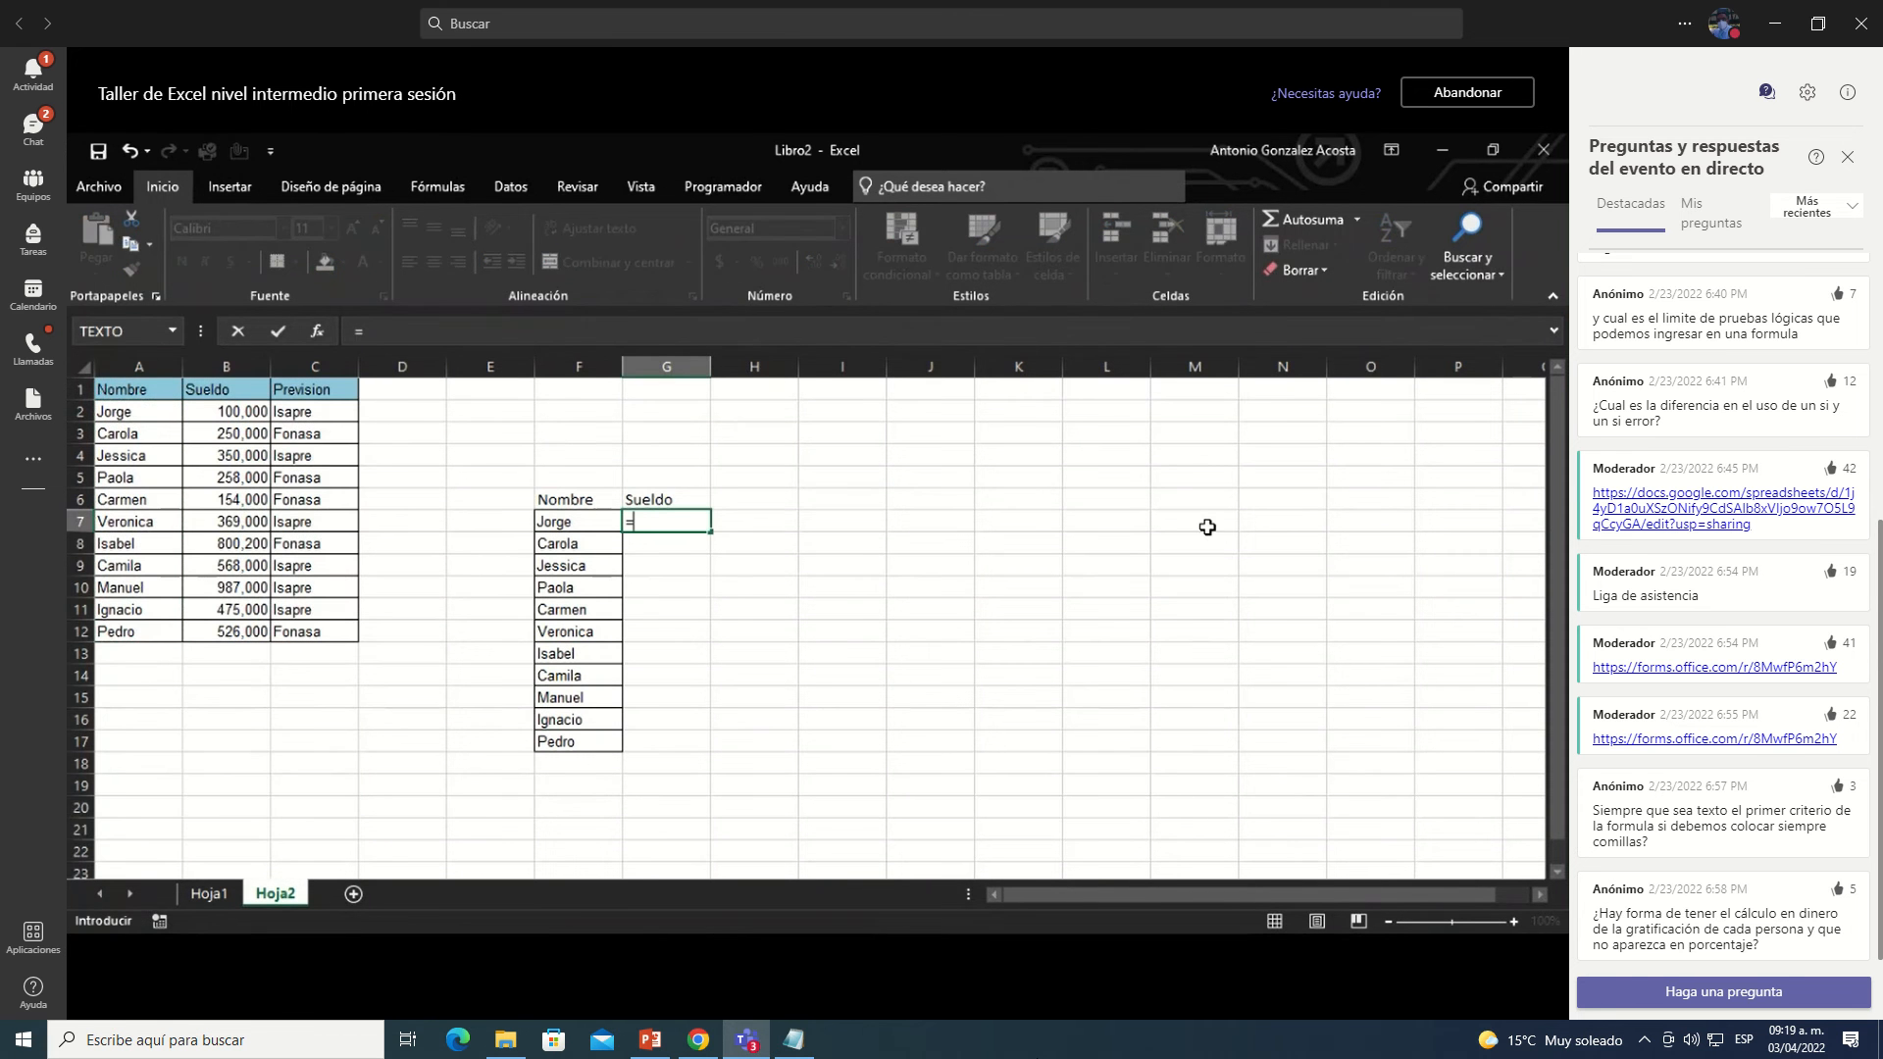
key("Escape")
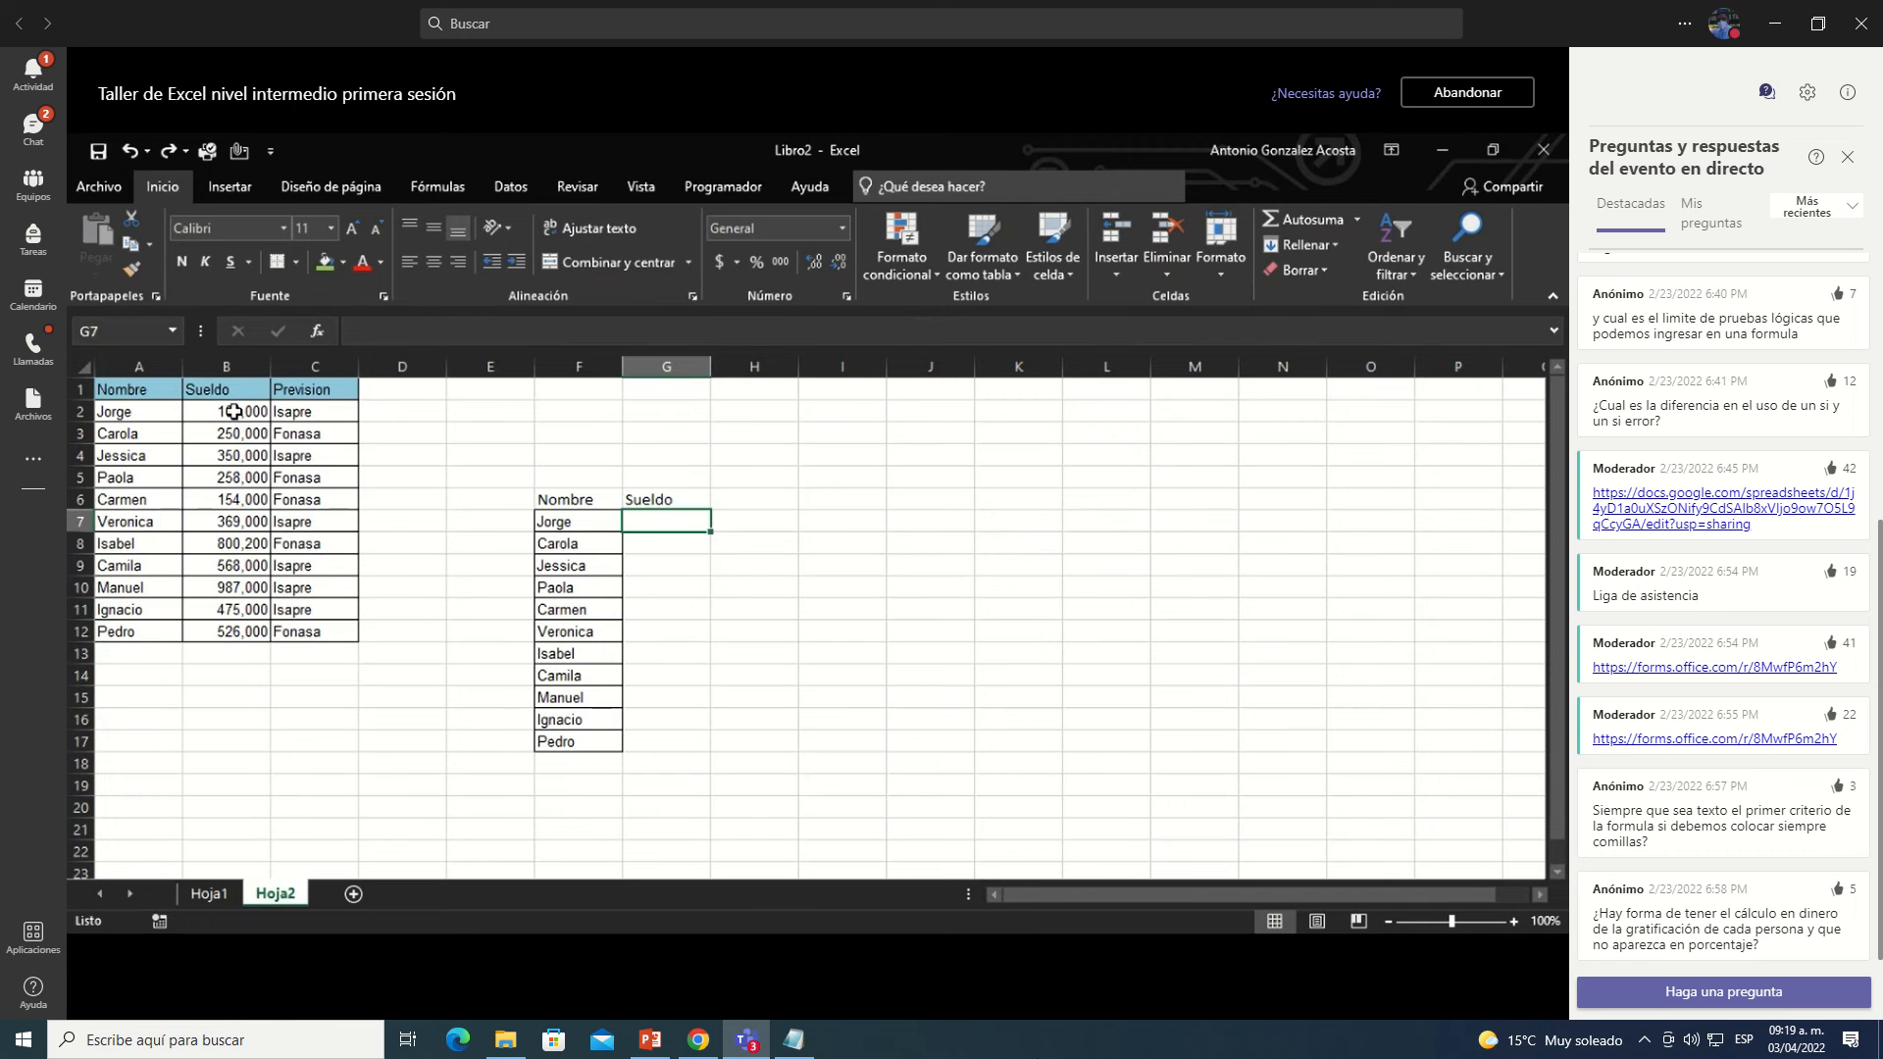
left_click_drag(234, 411, 222, 648)
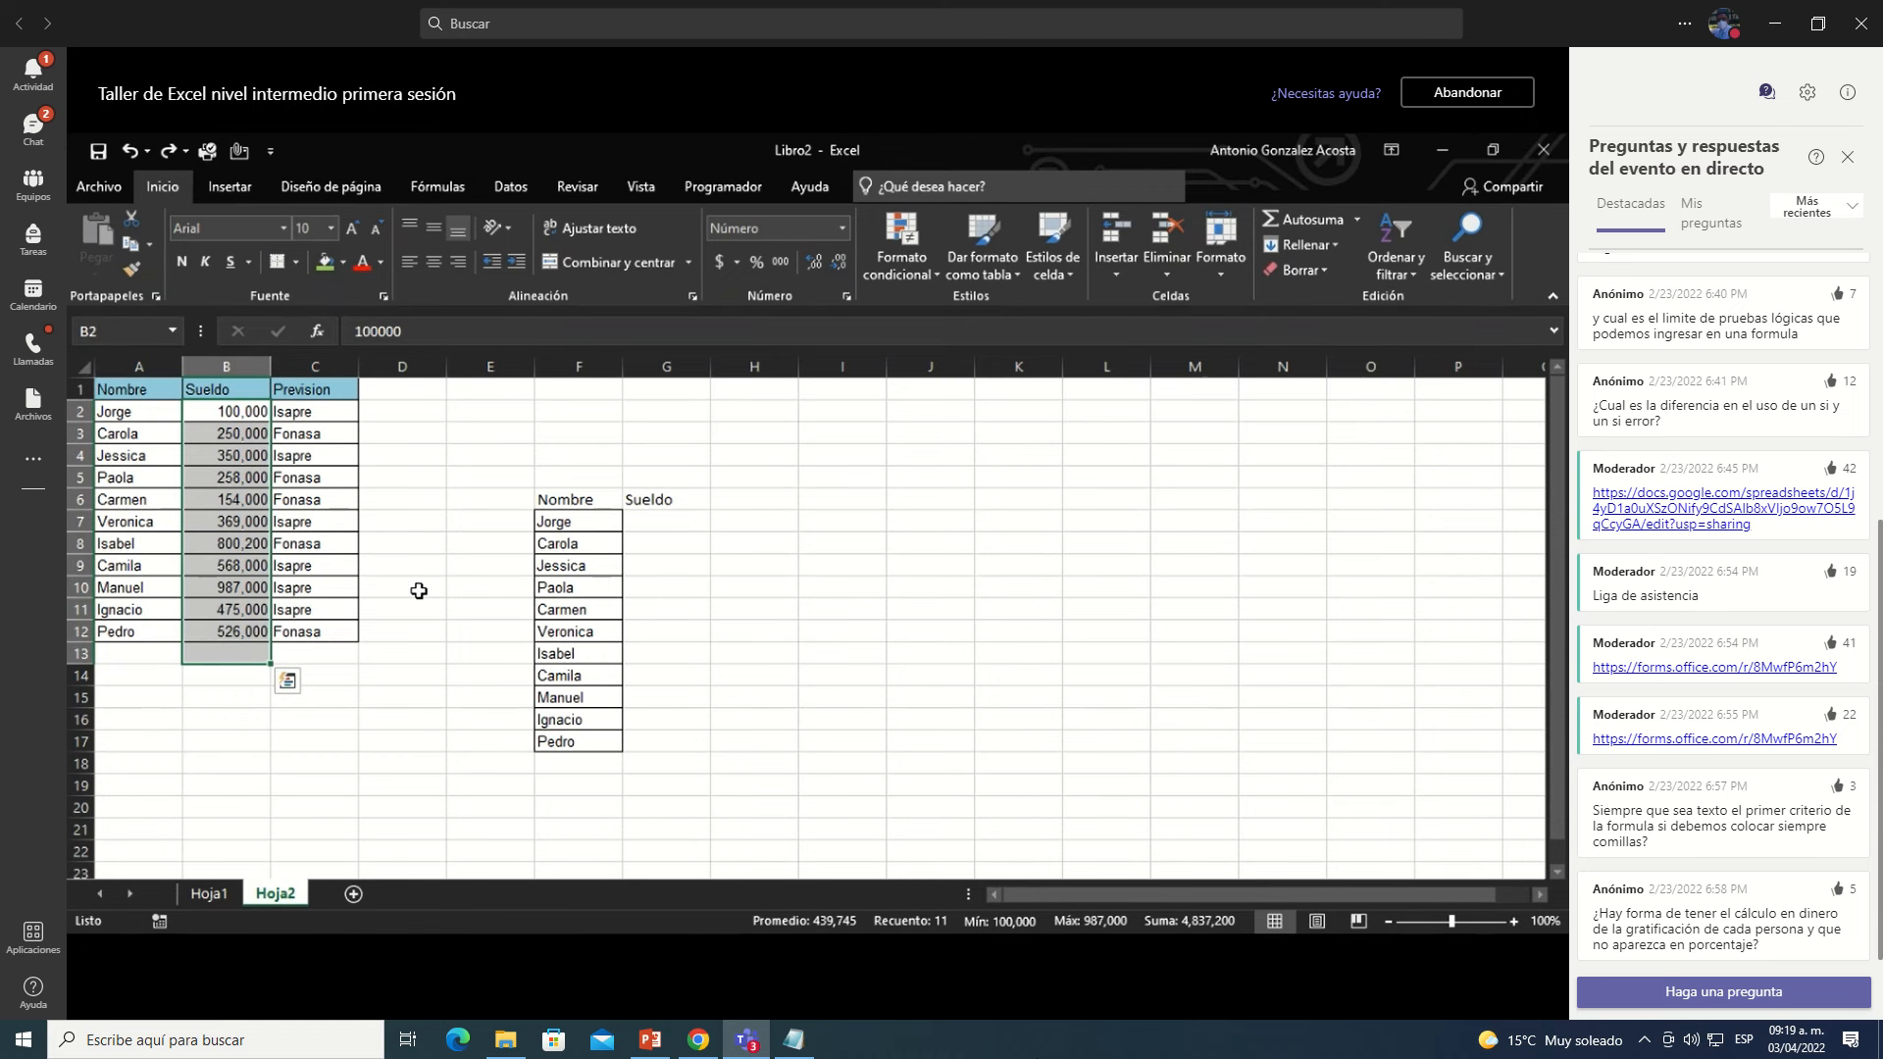
left_click(667, 520)
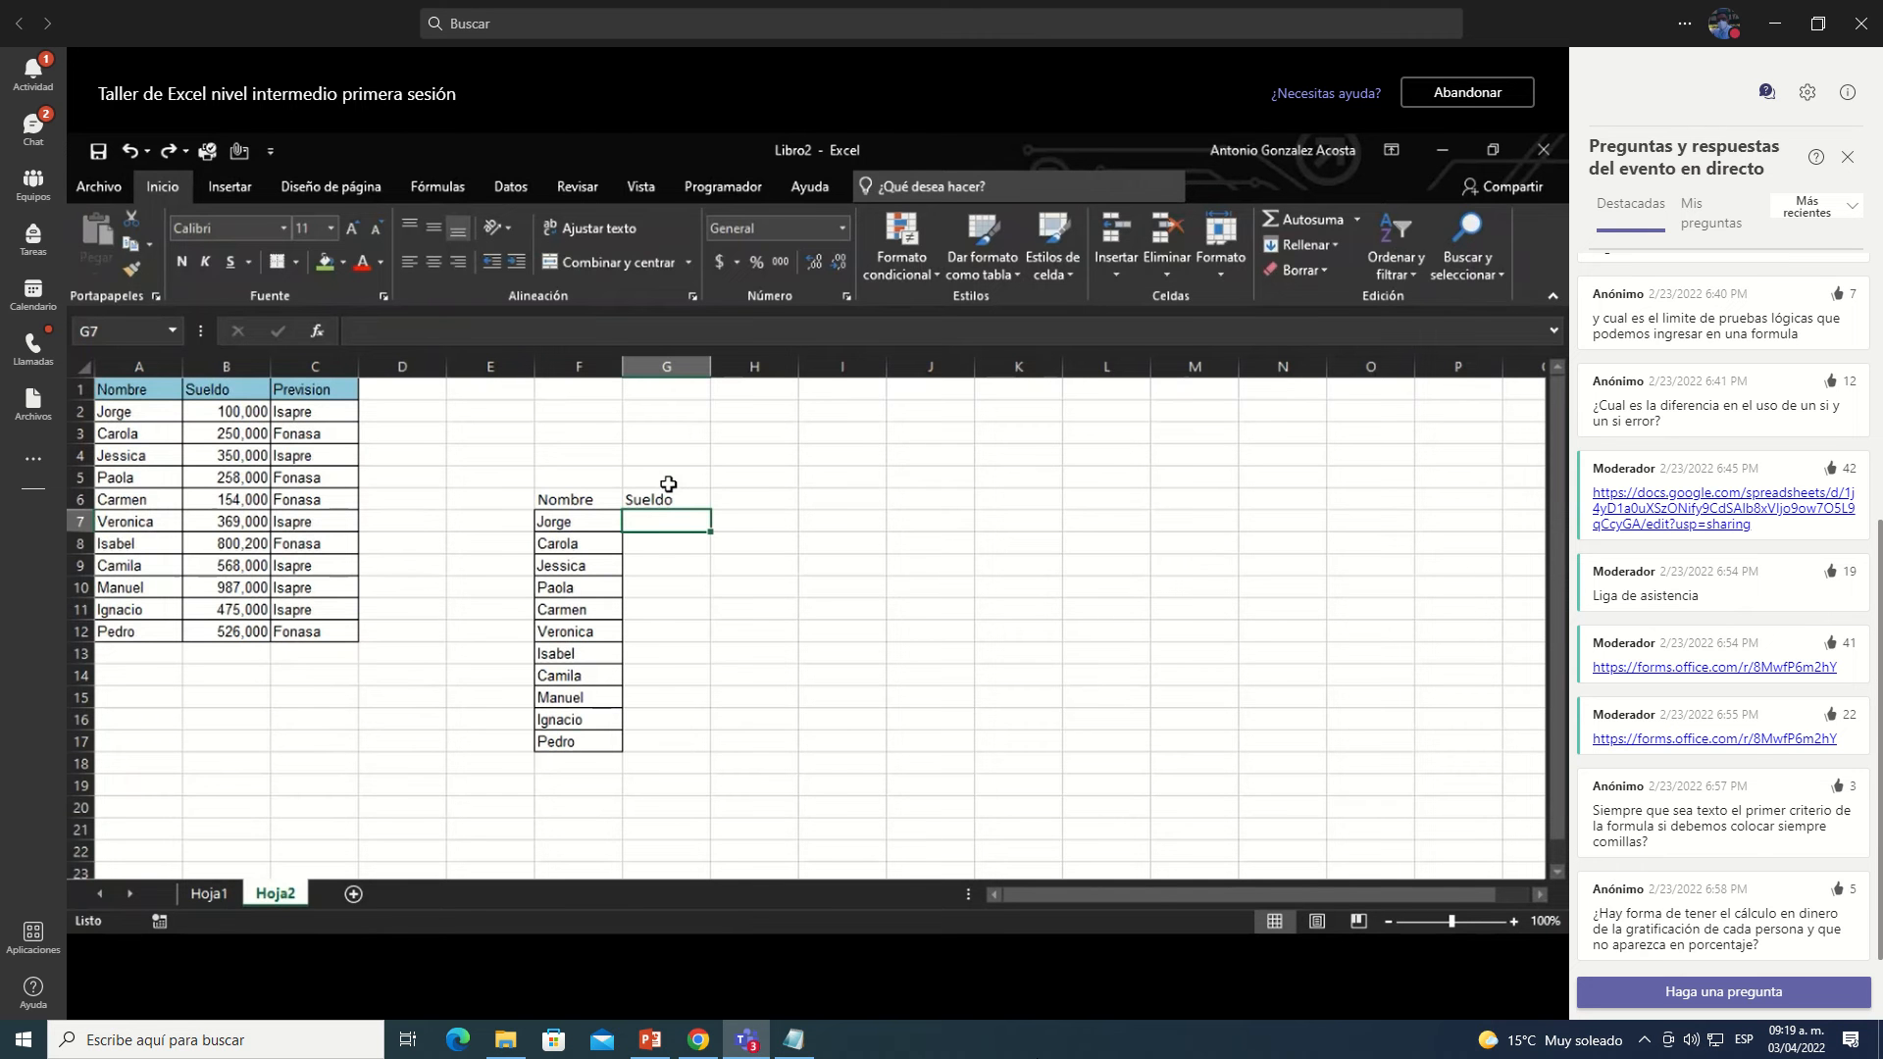
type("=s")
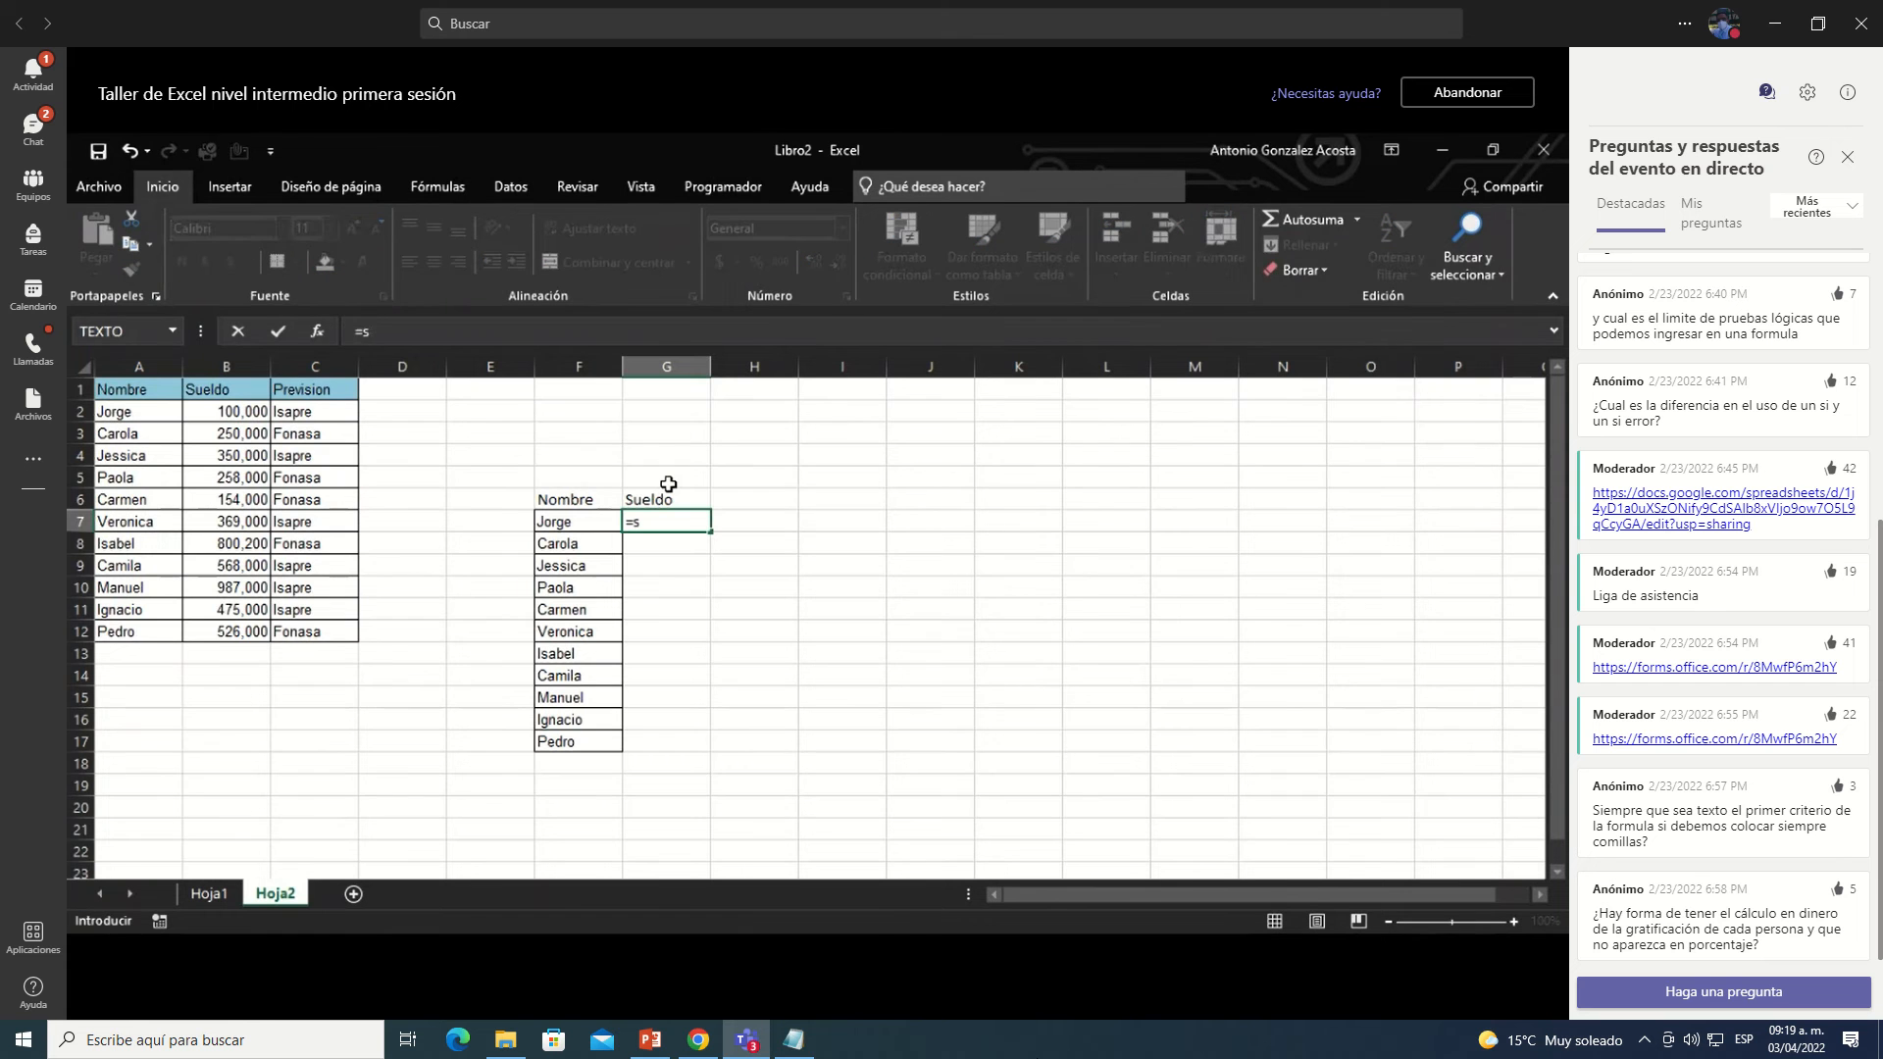
type("i(")
left_click(327, 334)
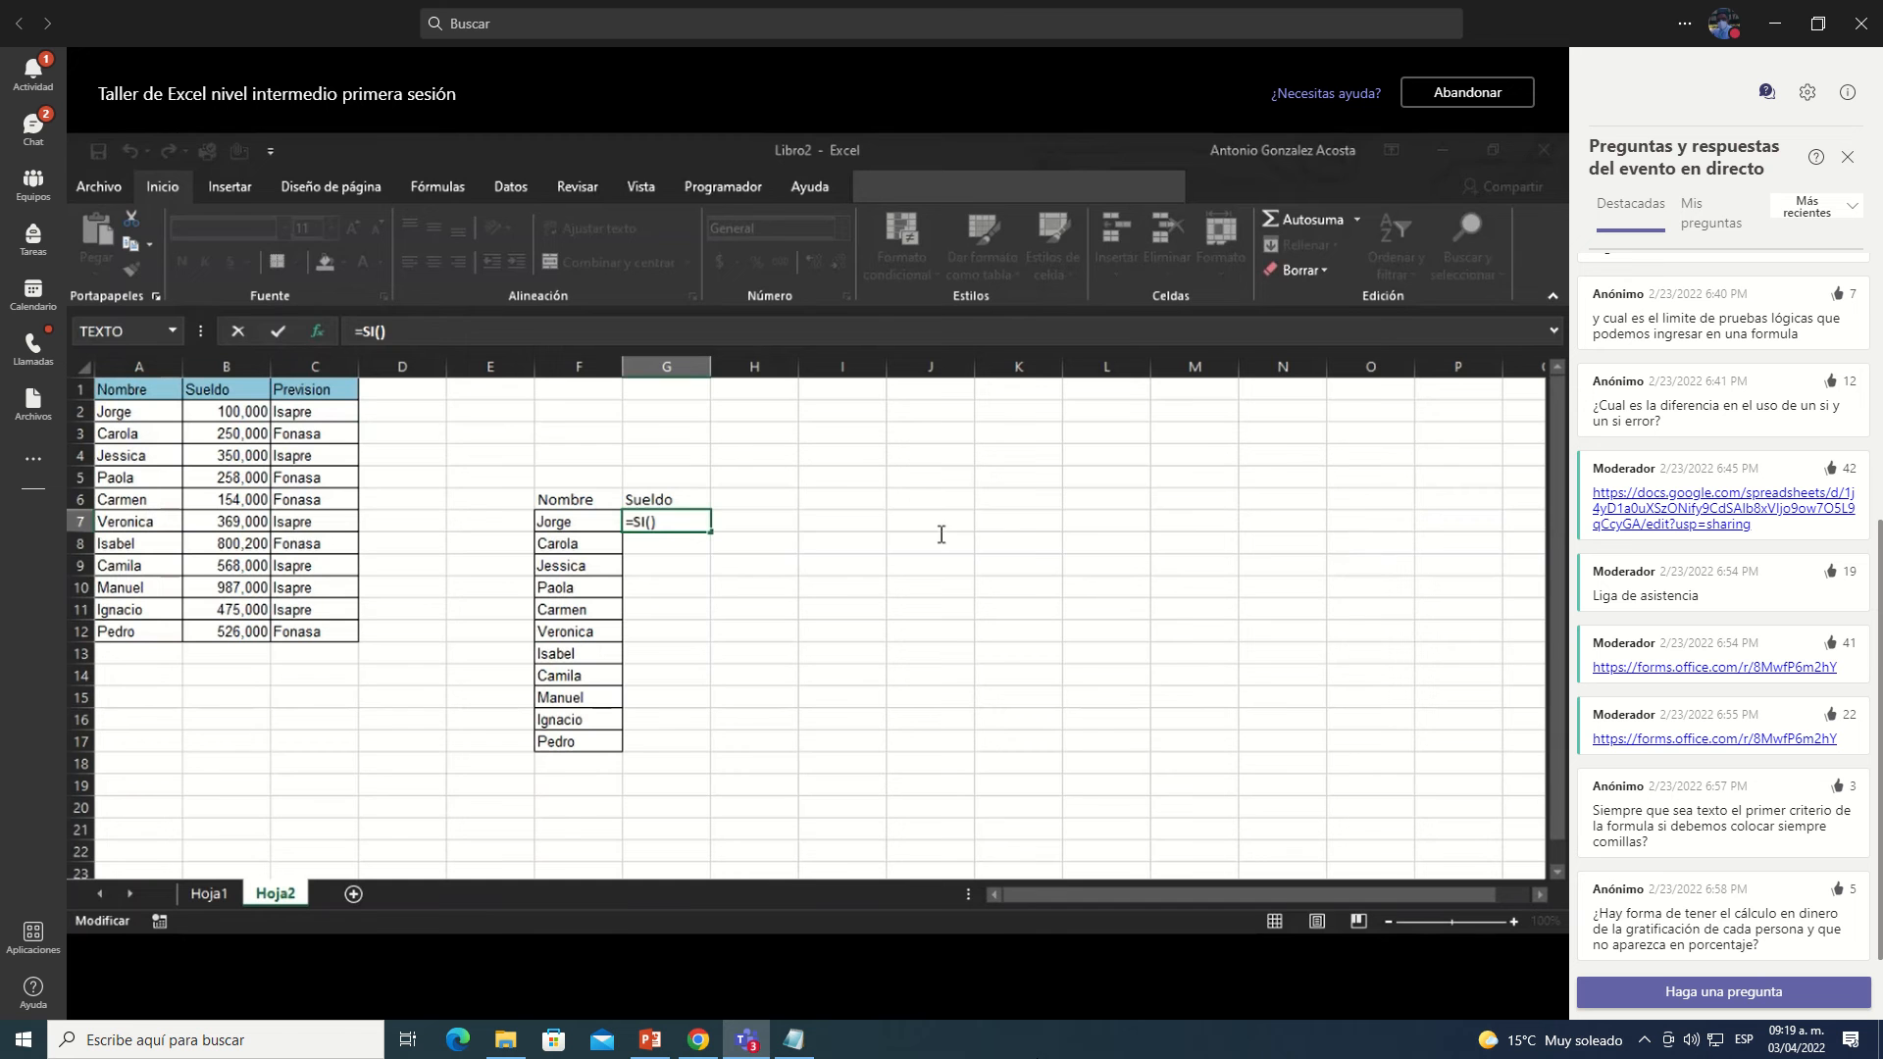
key("Escape")
Step: Start the exercise instruction in E3 in red text: "Si el sueldo de la persona es menor a 475,000, debajo del promedio"
left_click(490, 432)
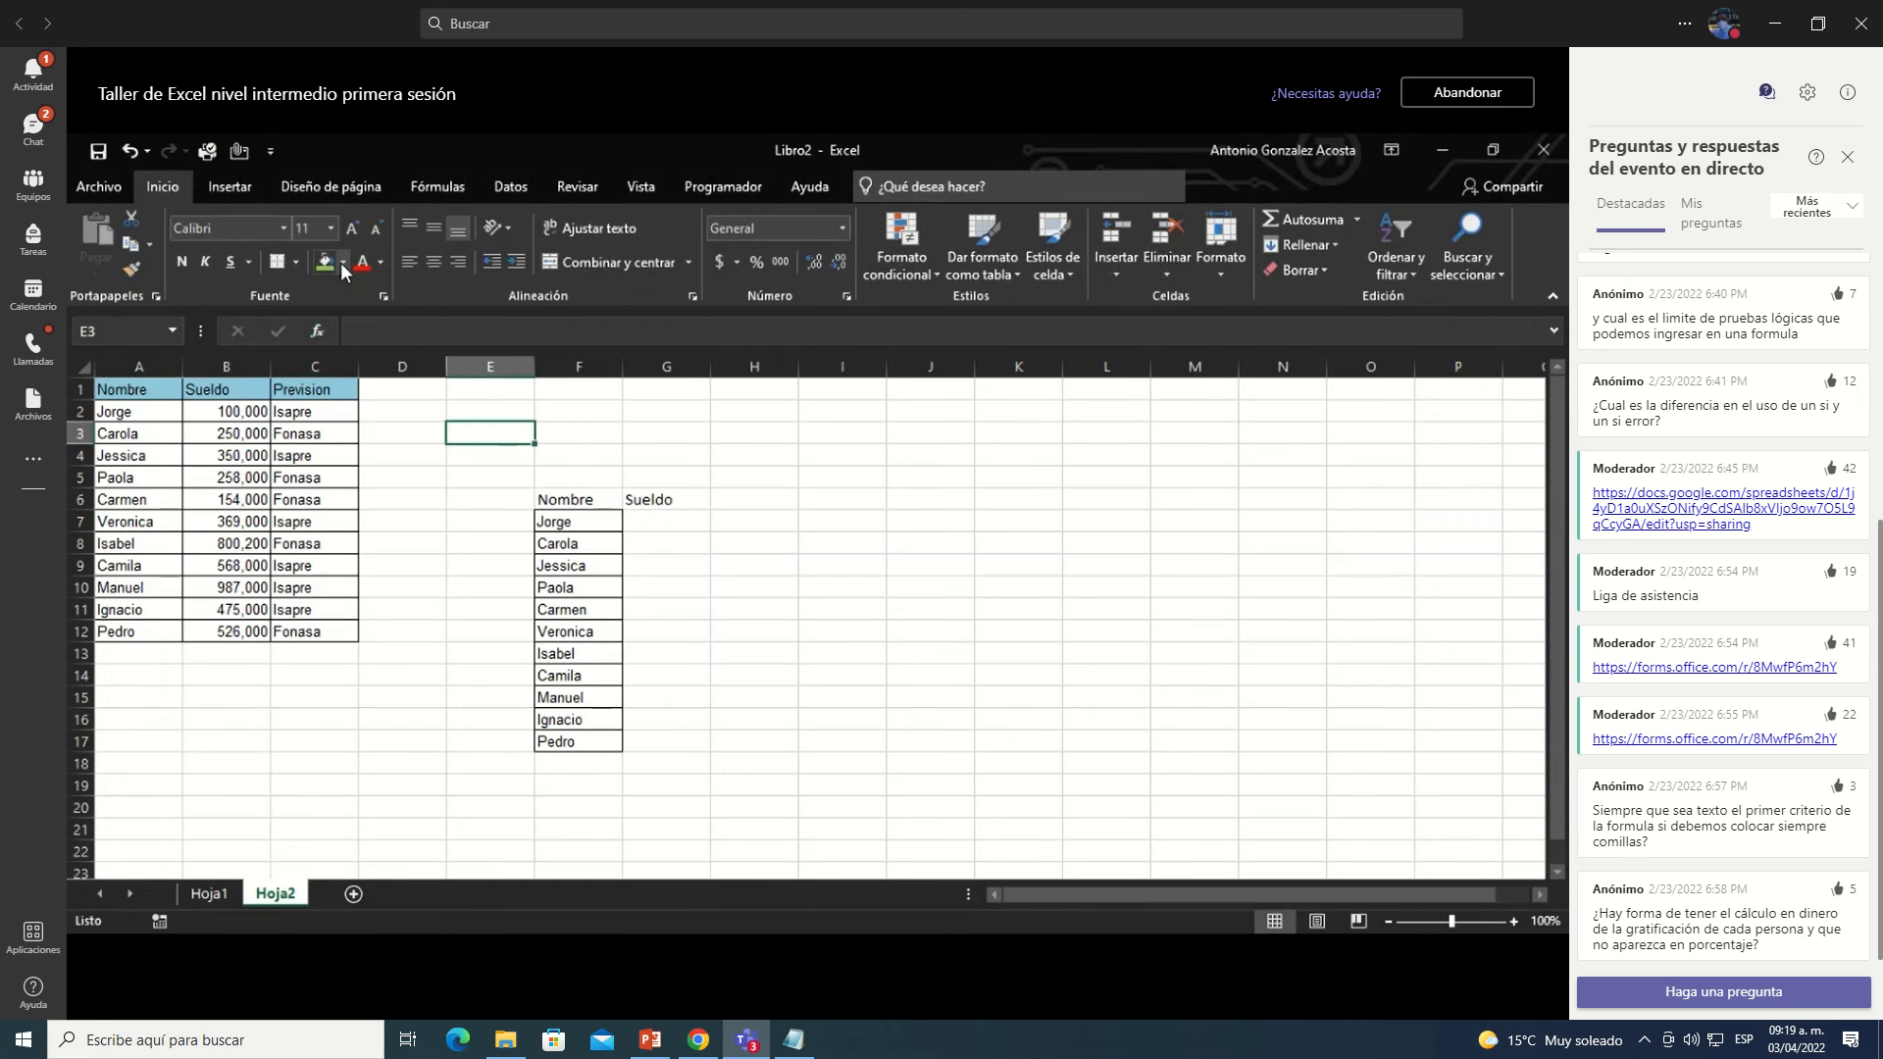
left_click(343, 265)
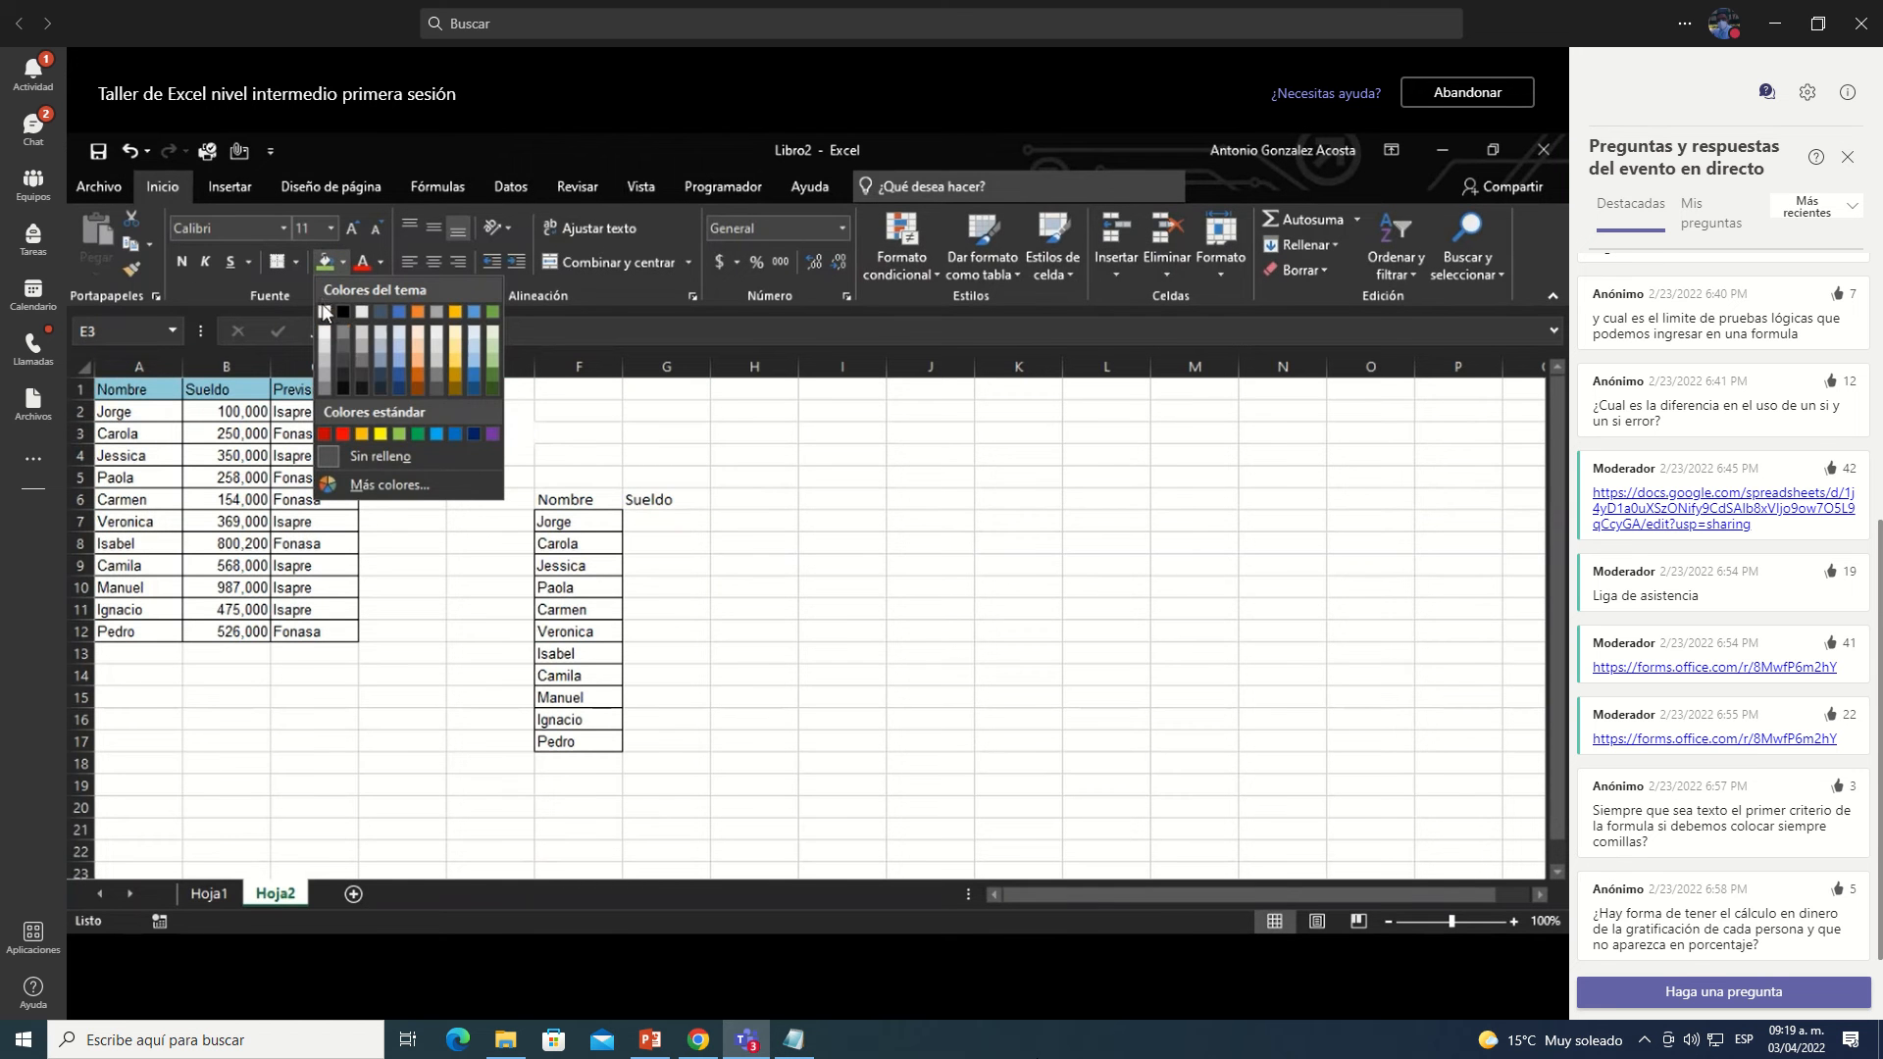
left_click(323, 305)
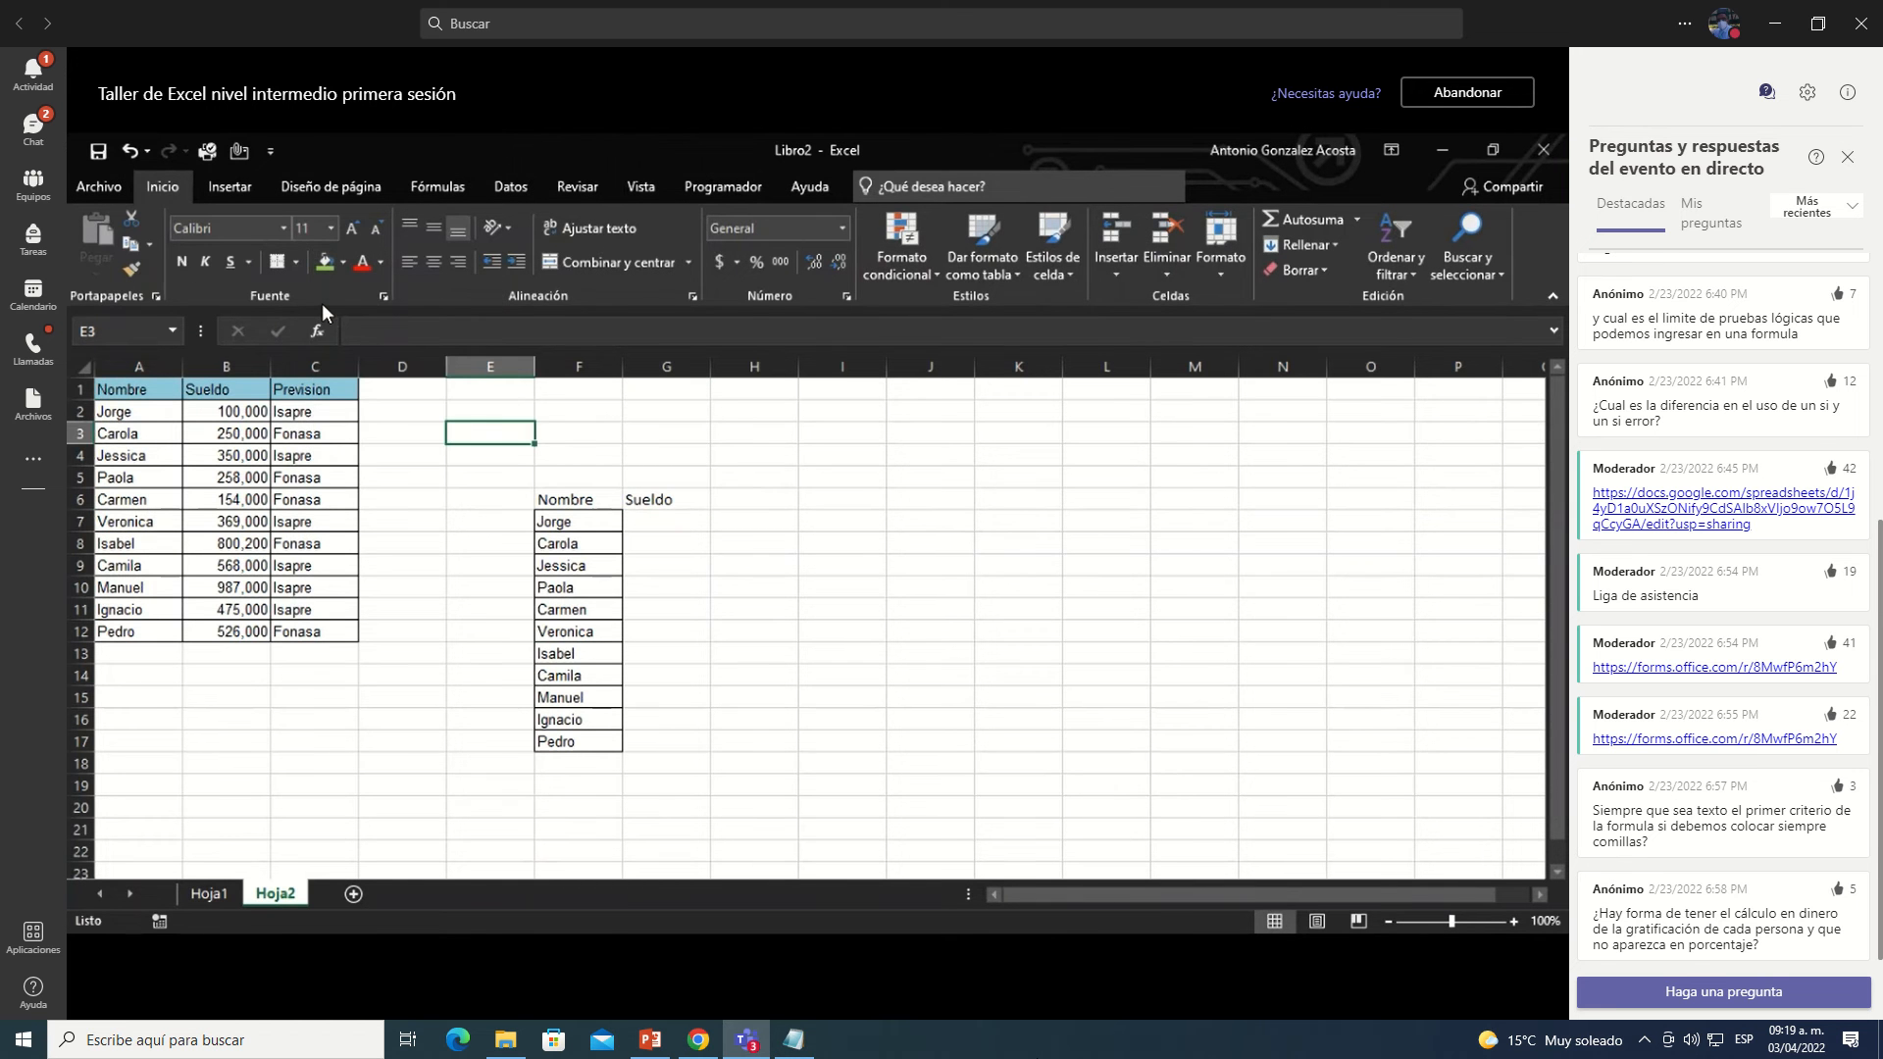
type("Si el sueldo de la persona es ")
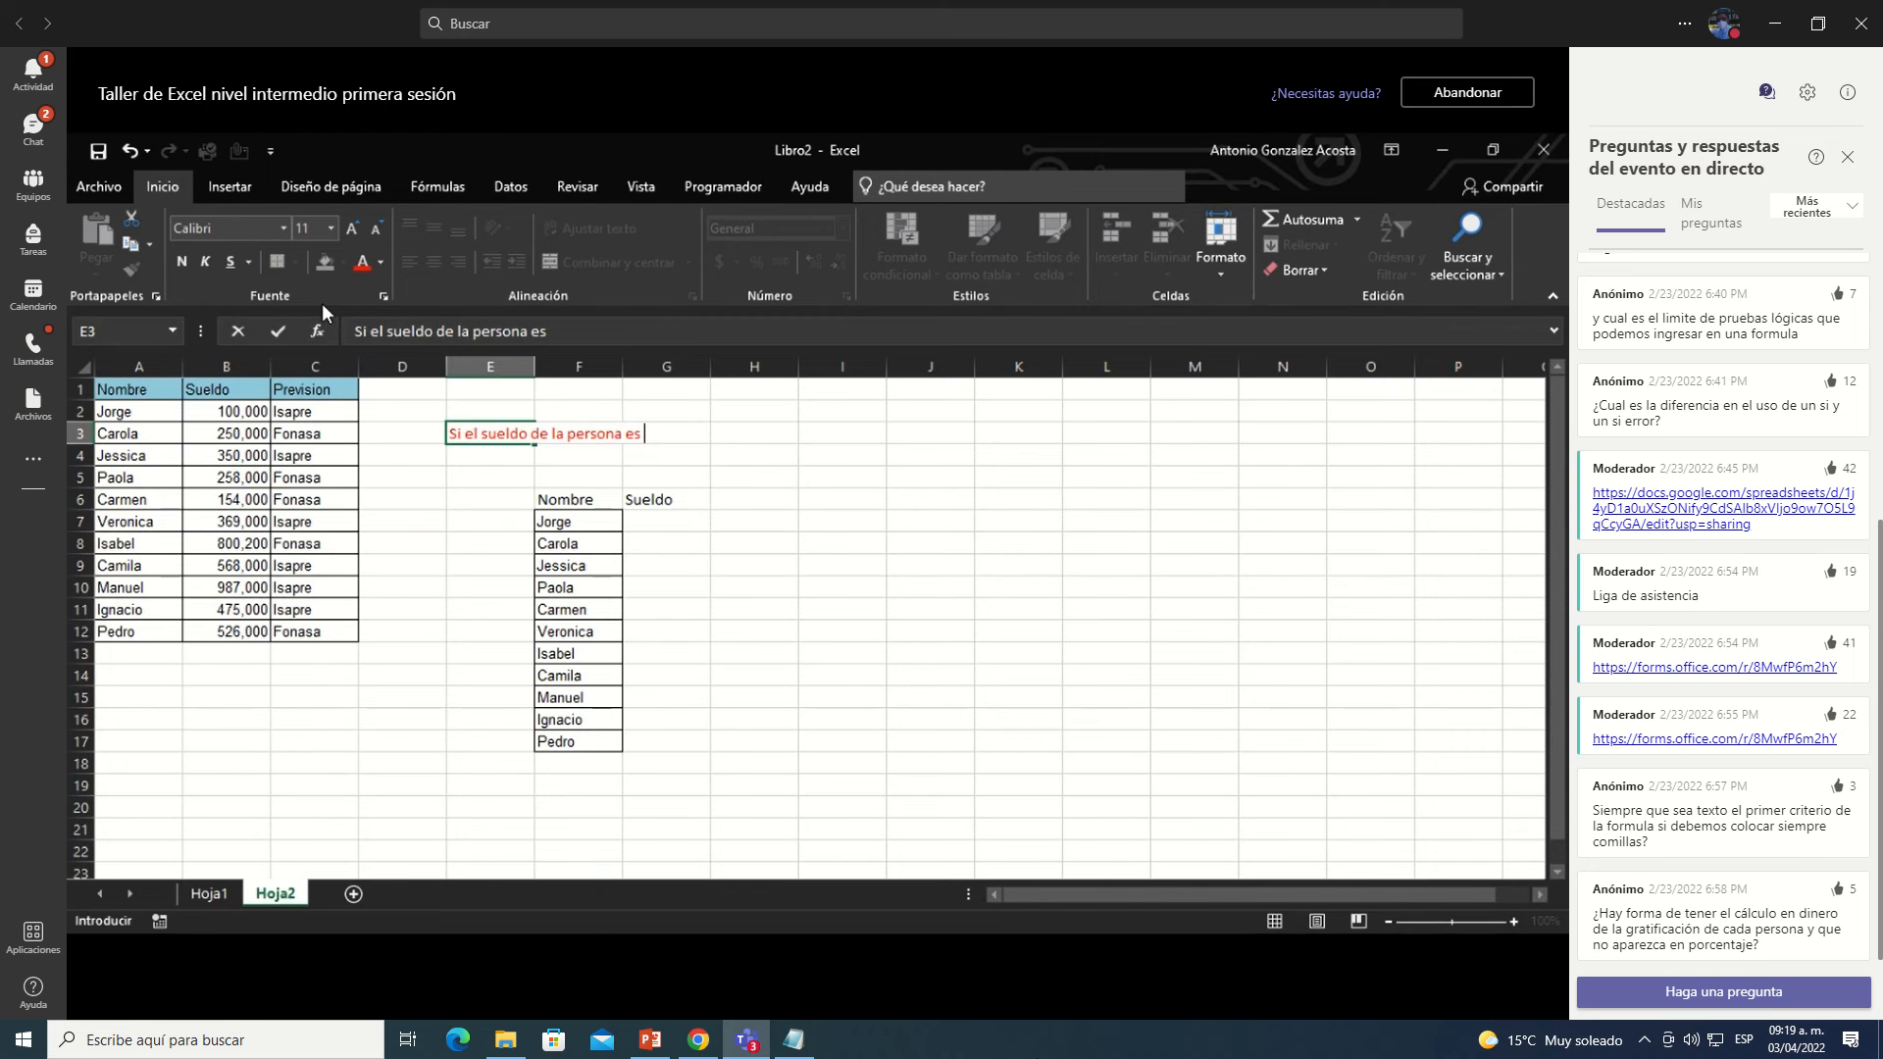
type("menor a 475,000")
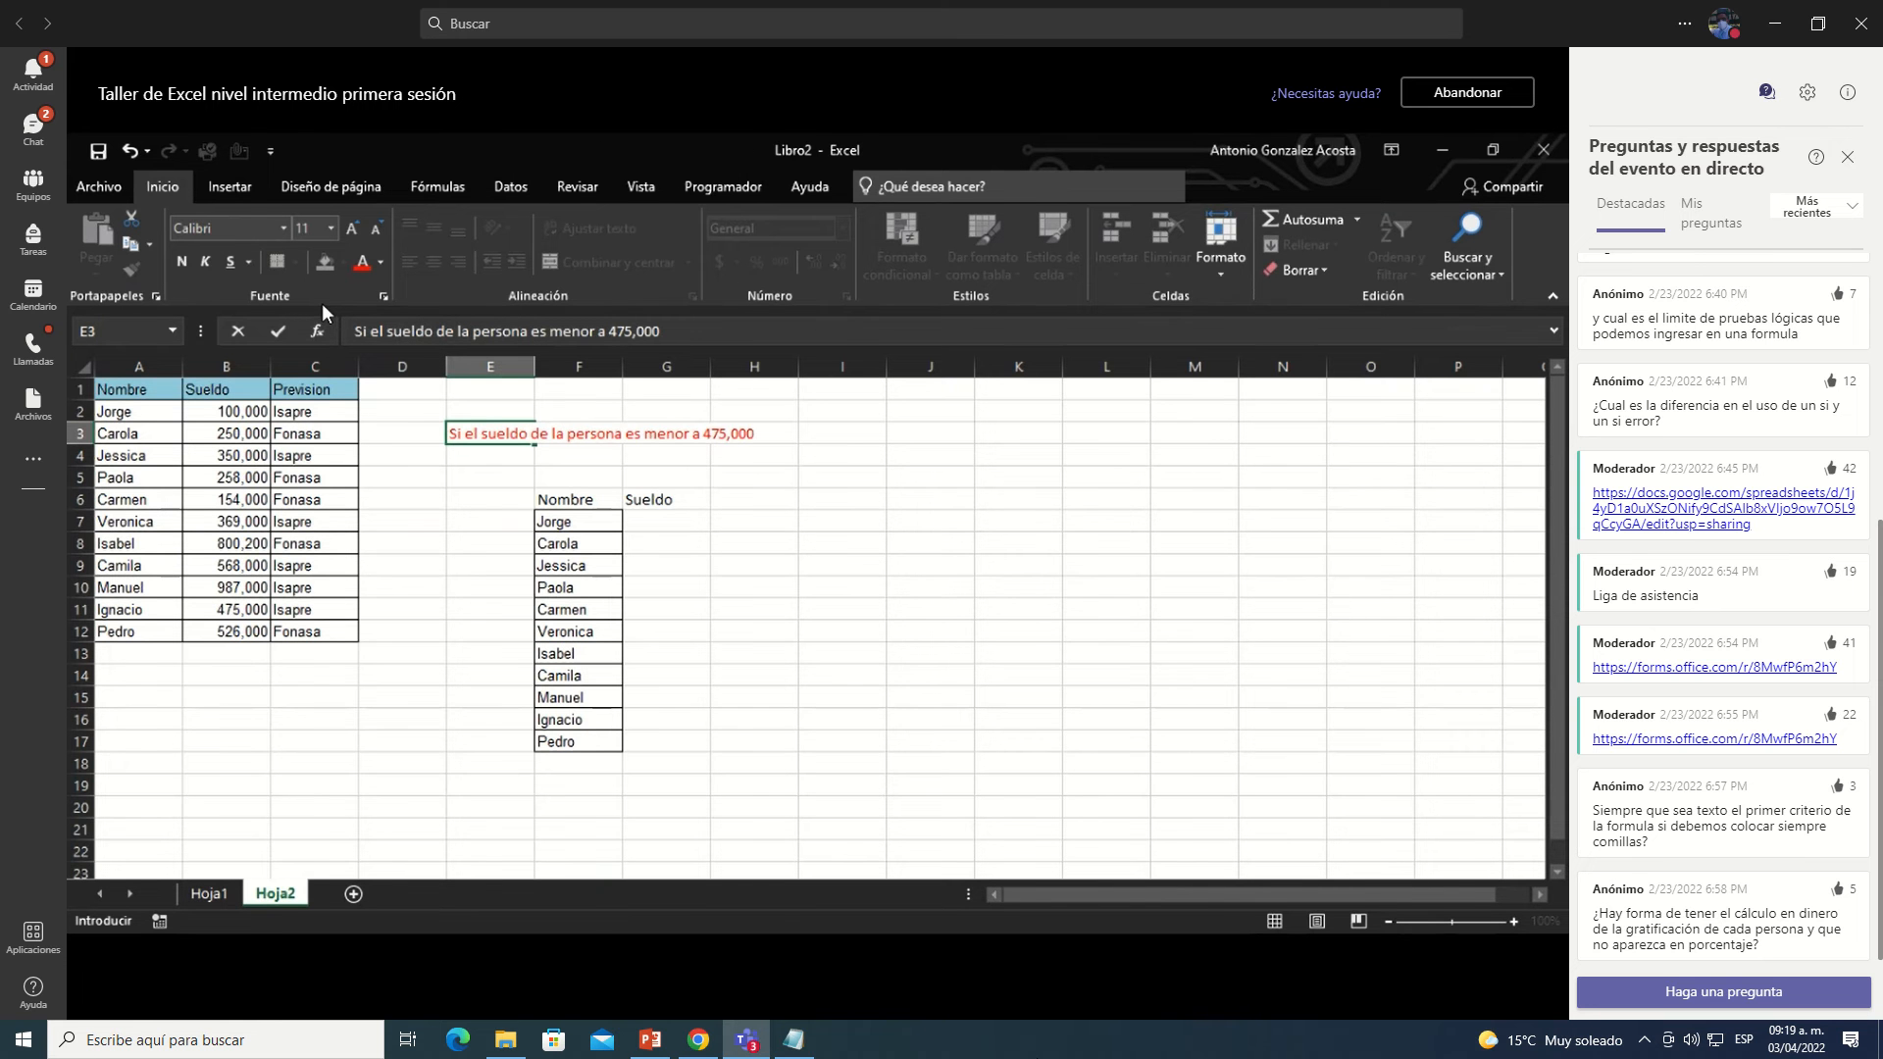
type(", debajo del pr")
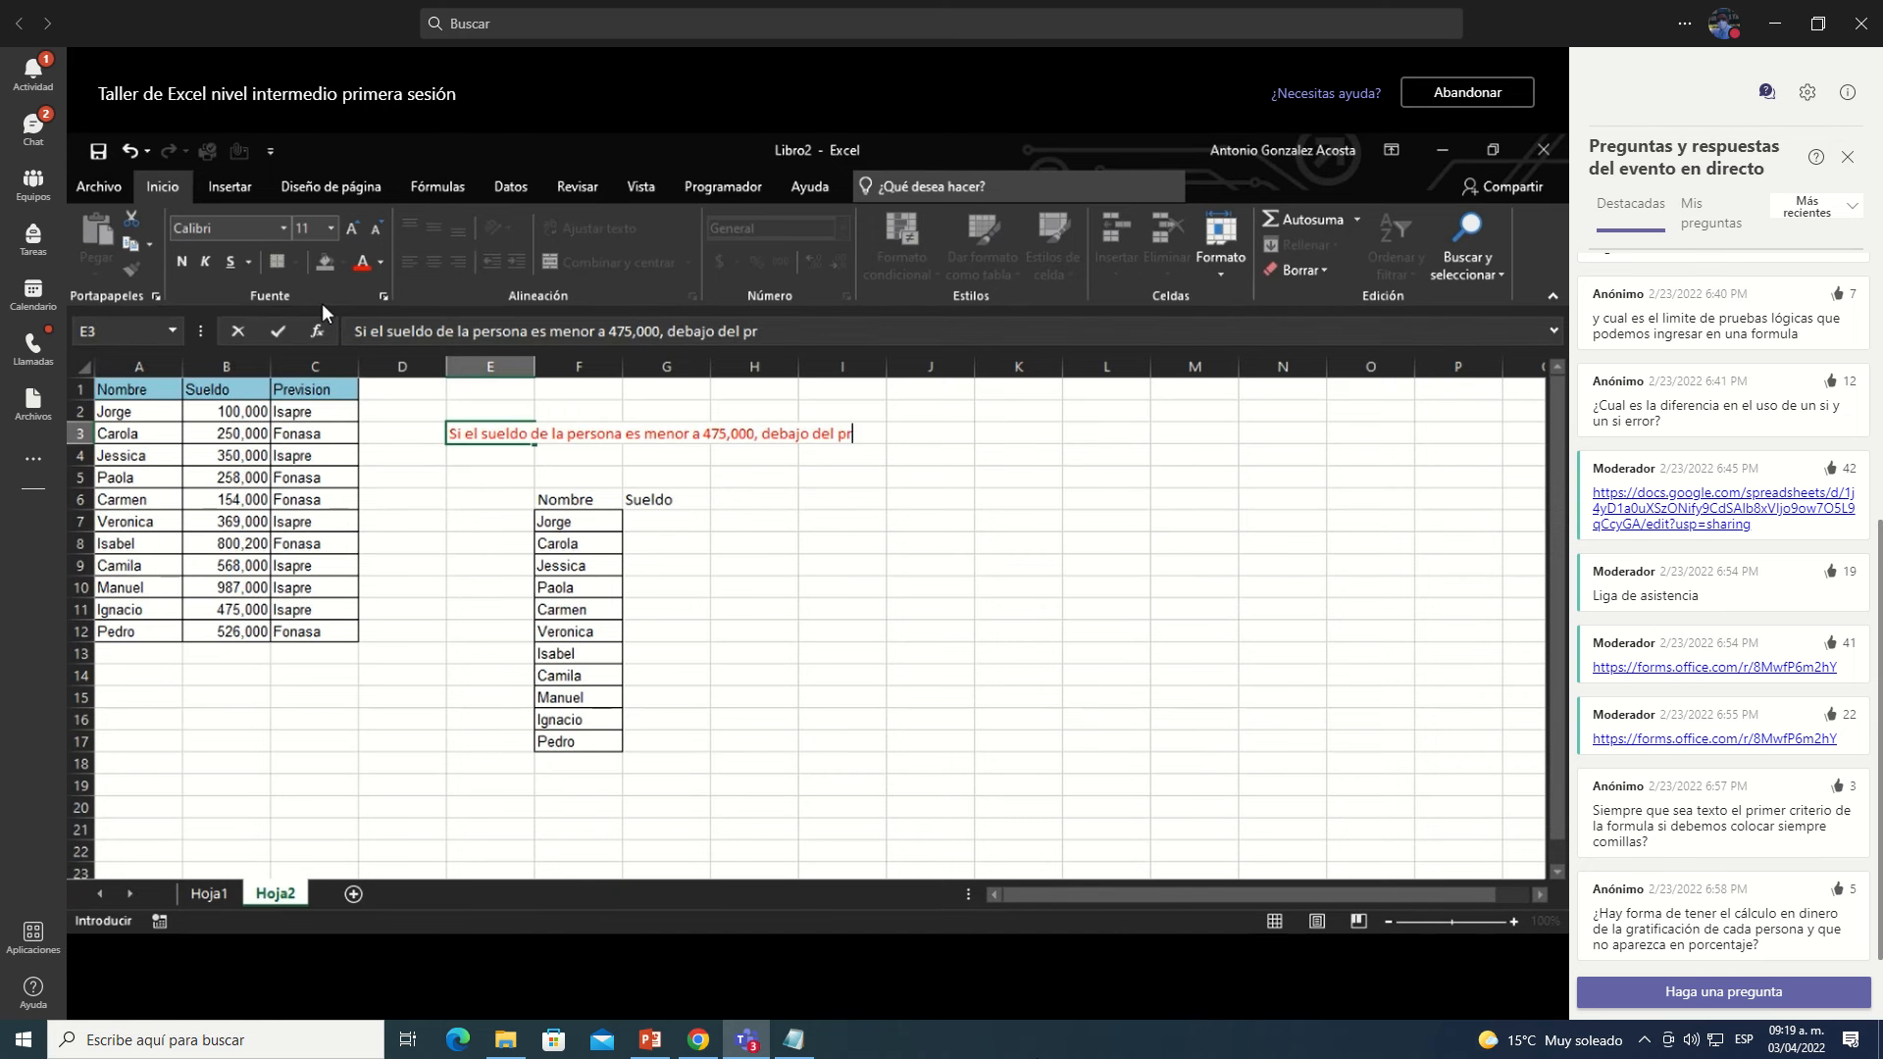
type("omedio")
Step: Insert "decir que es" before "debajo del promedio" in the E3 instruction and append ", si no, no decir nada"
left_click(666, 331)
type("deci ")
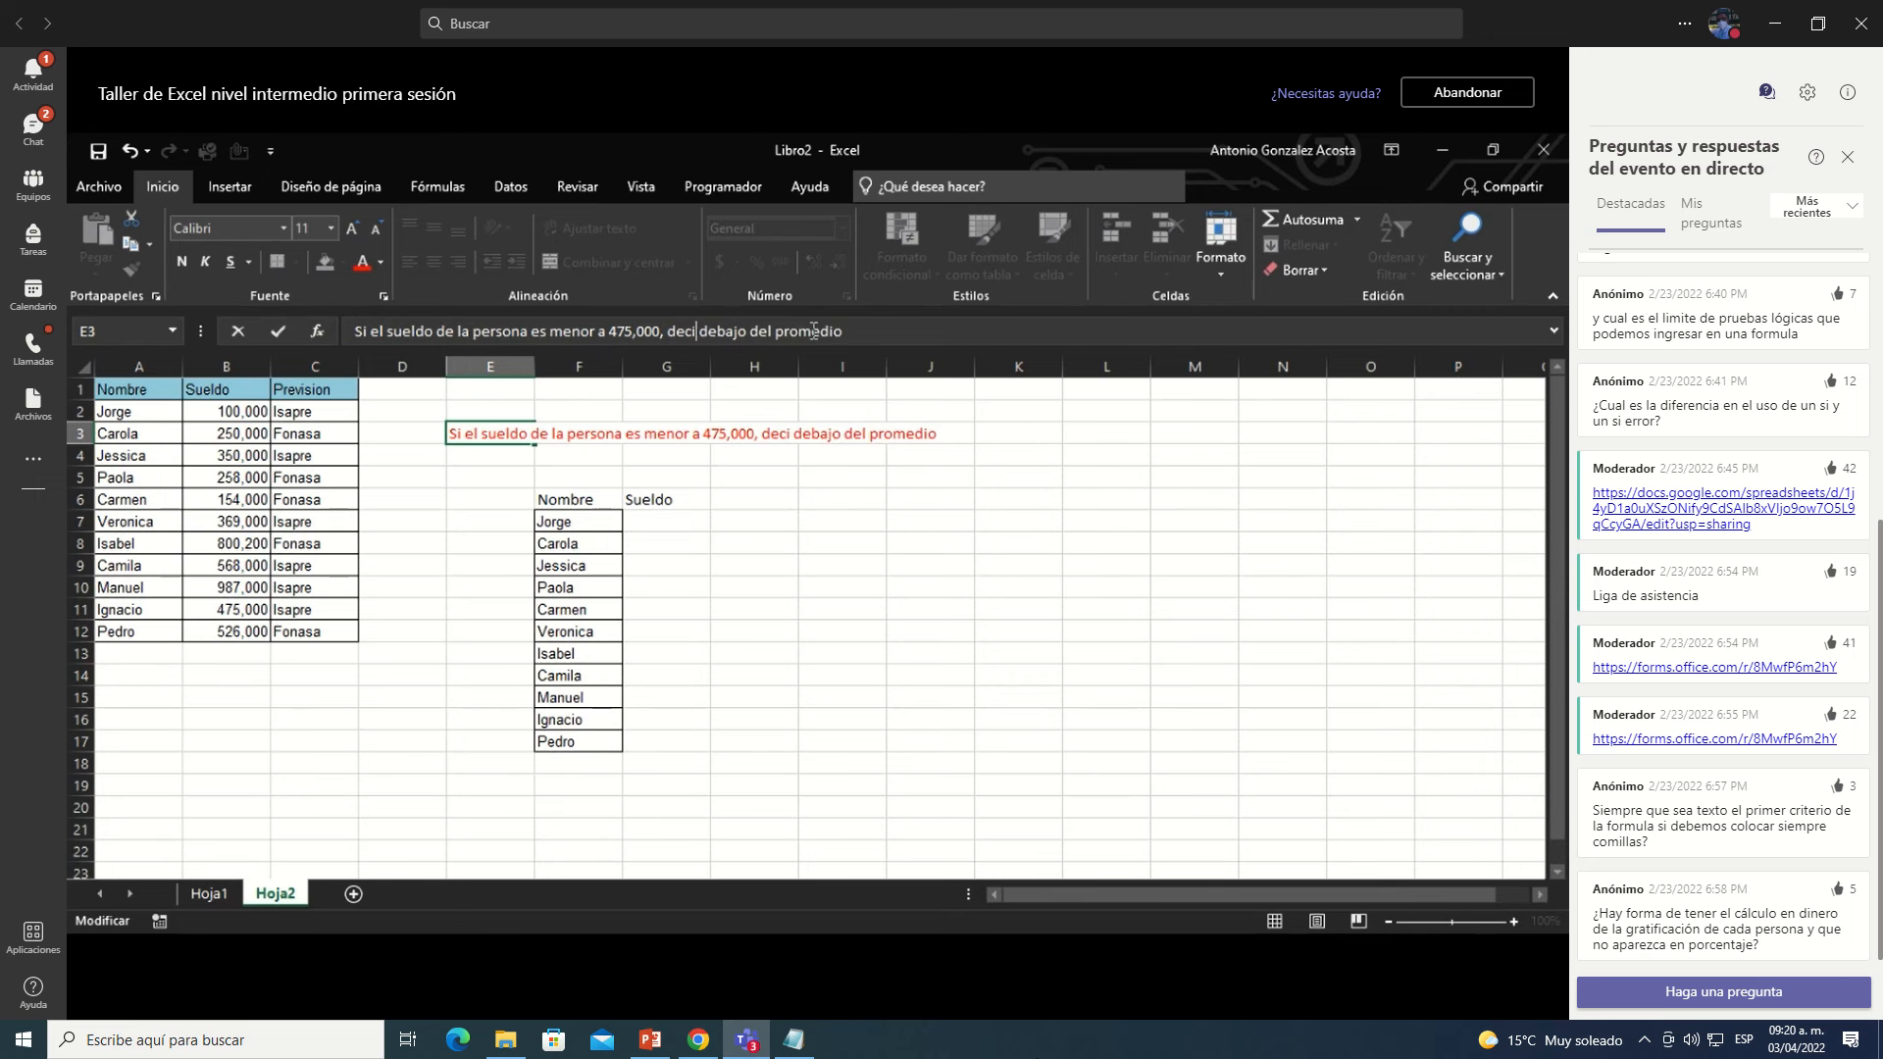
type("r que es")
key("End")
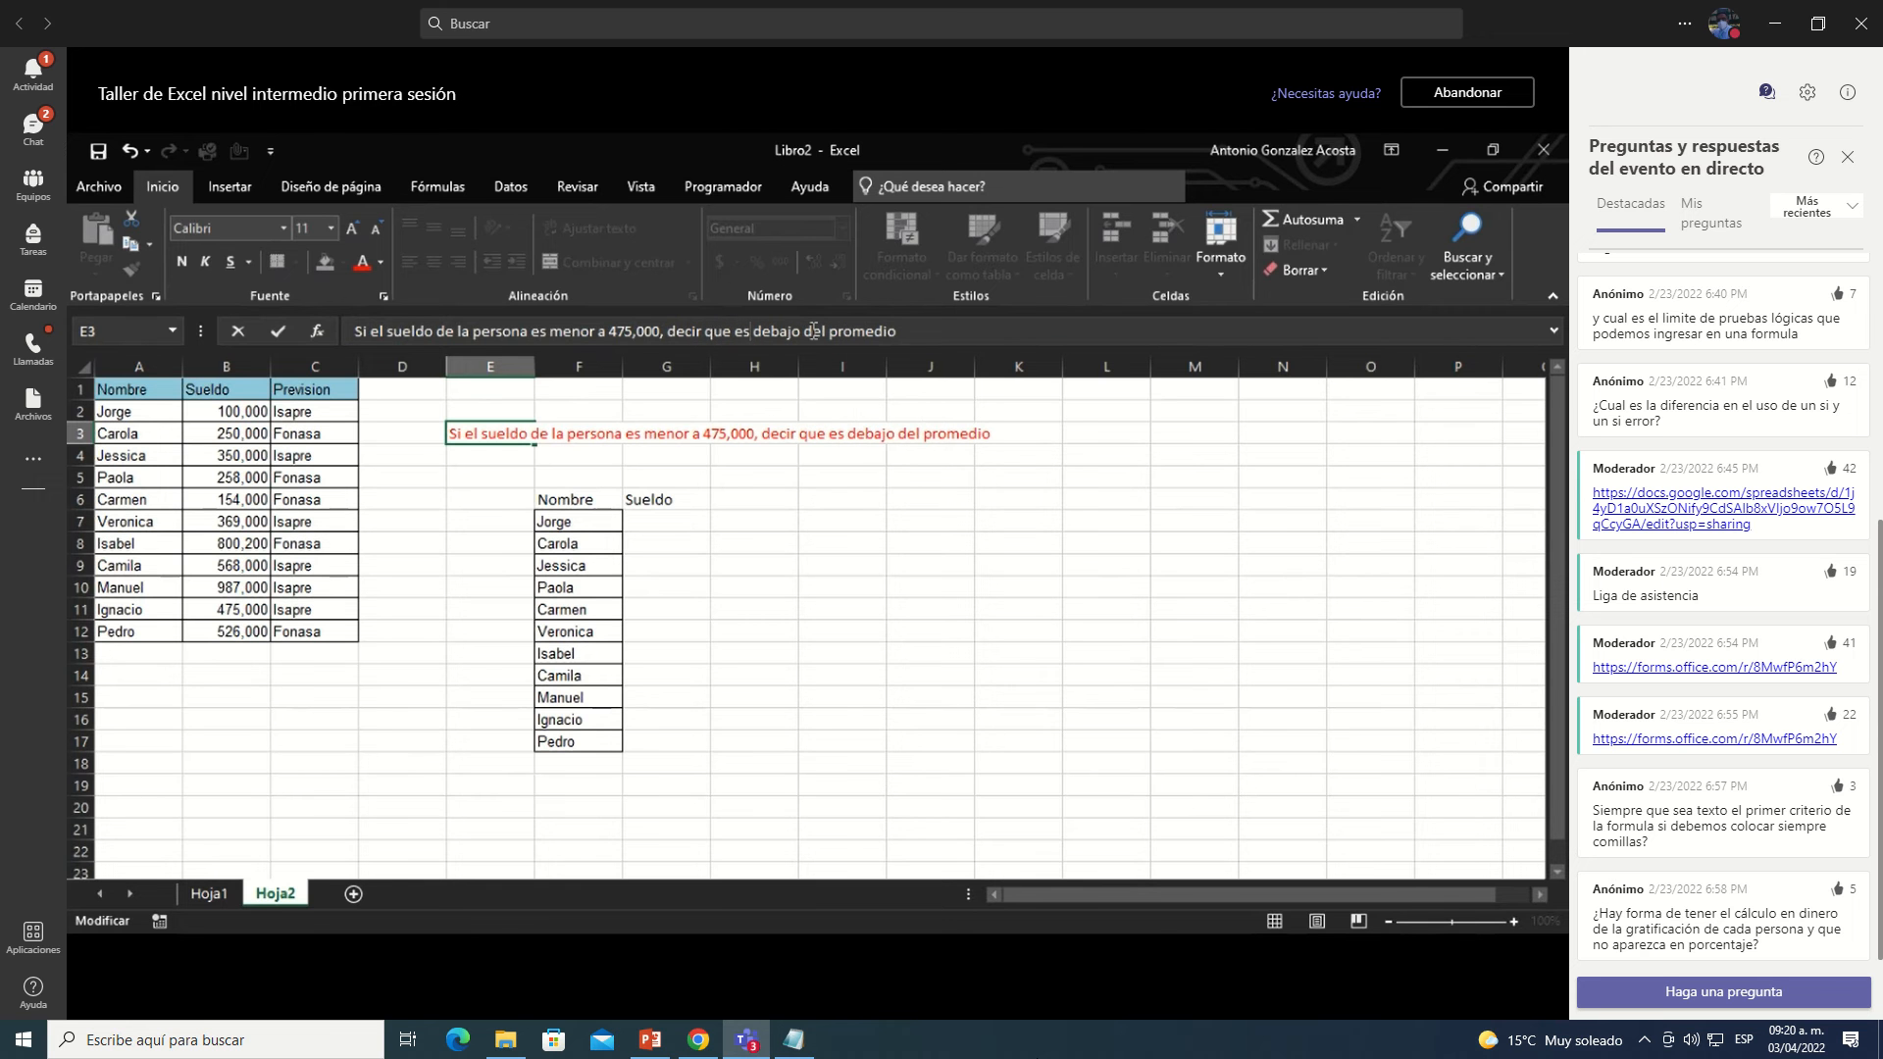
type(", si no, no decir nada")
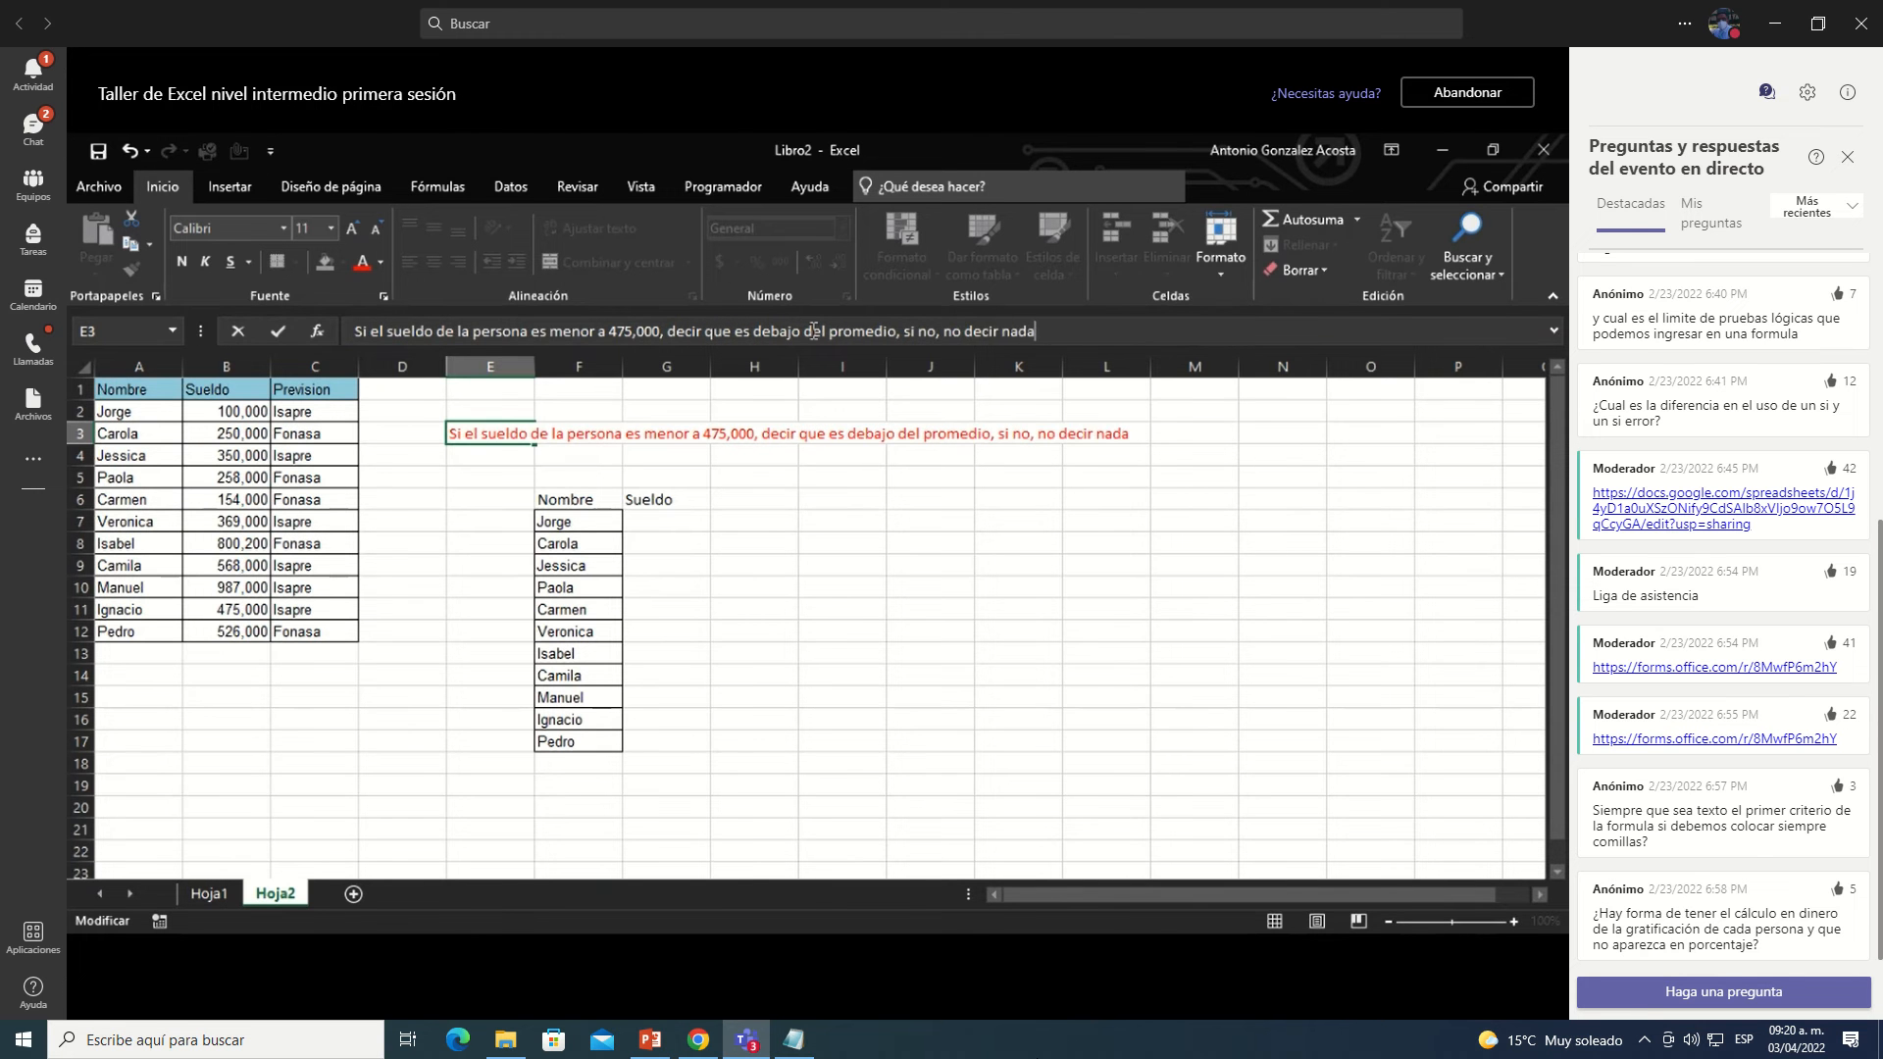
key("Return")
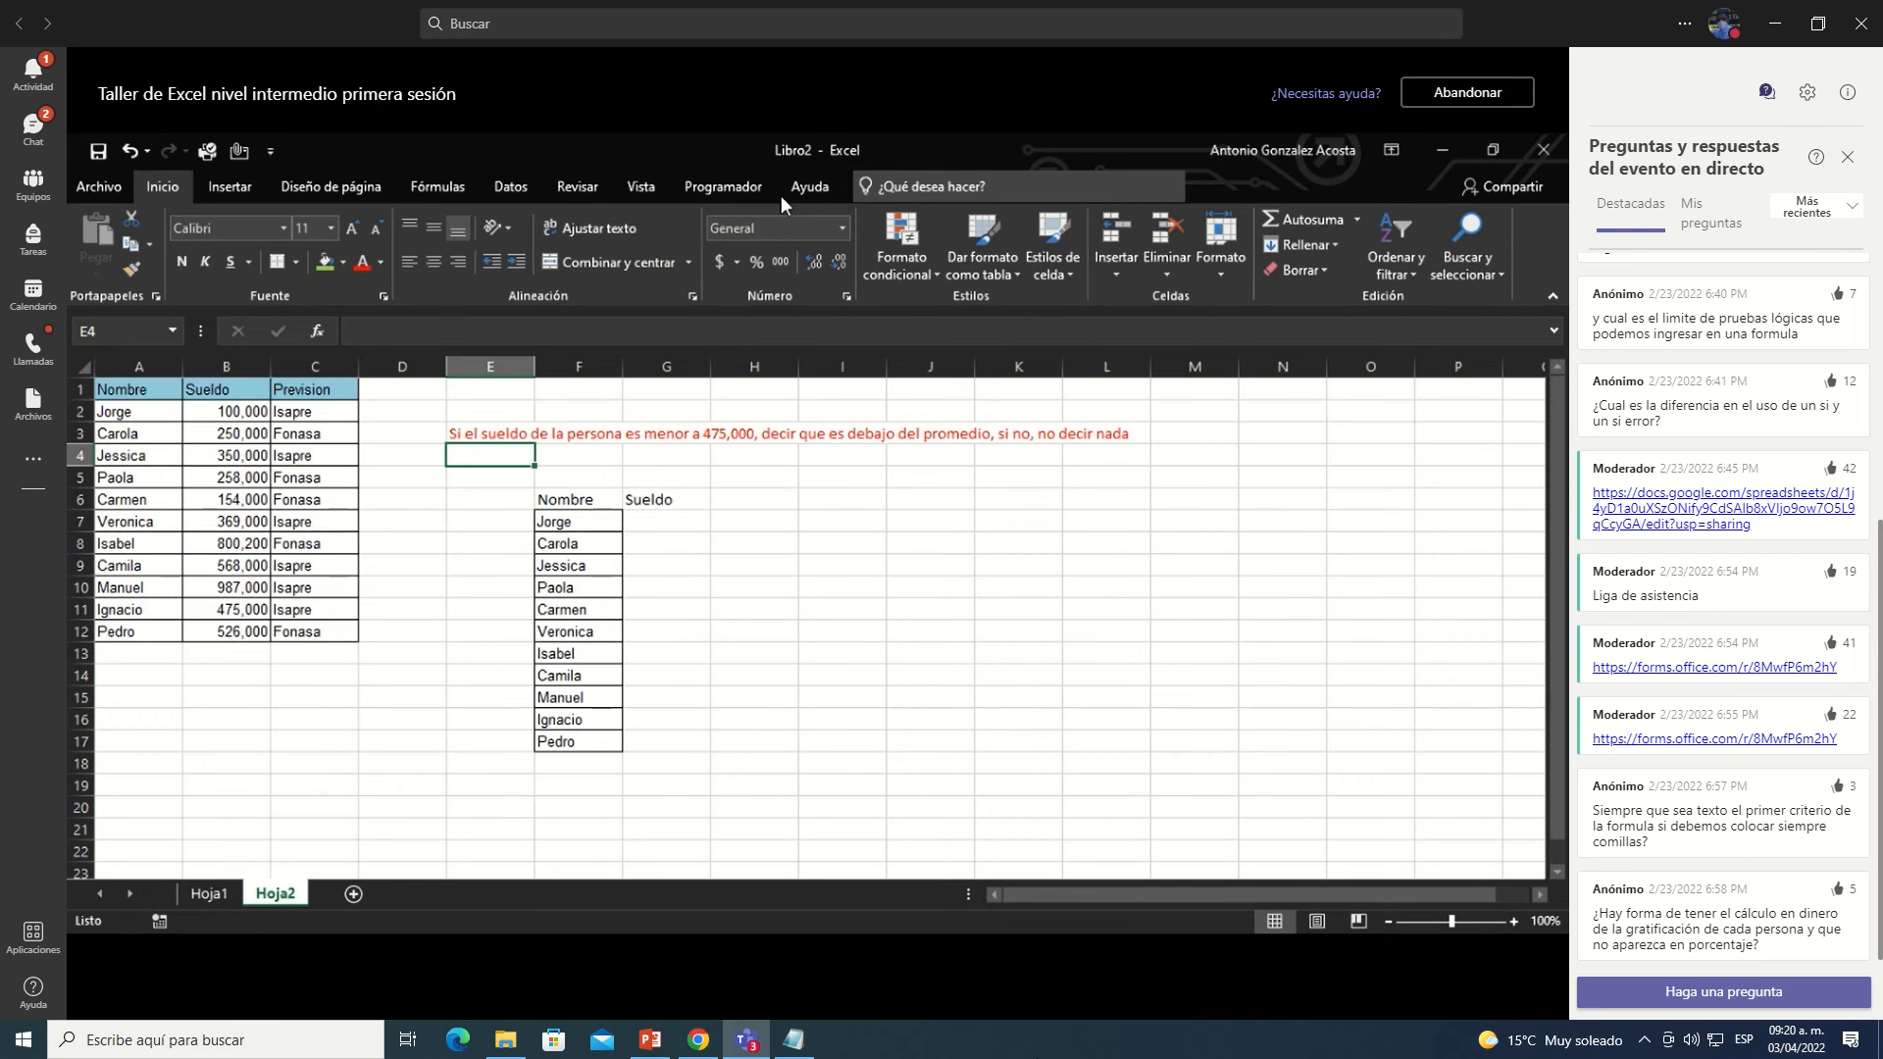
Step: Underline the phrase "sueldo de la persona es menor a 475,000" within the instruction in E3
left_click(665, 527)
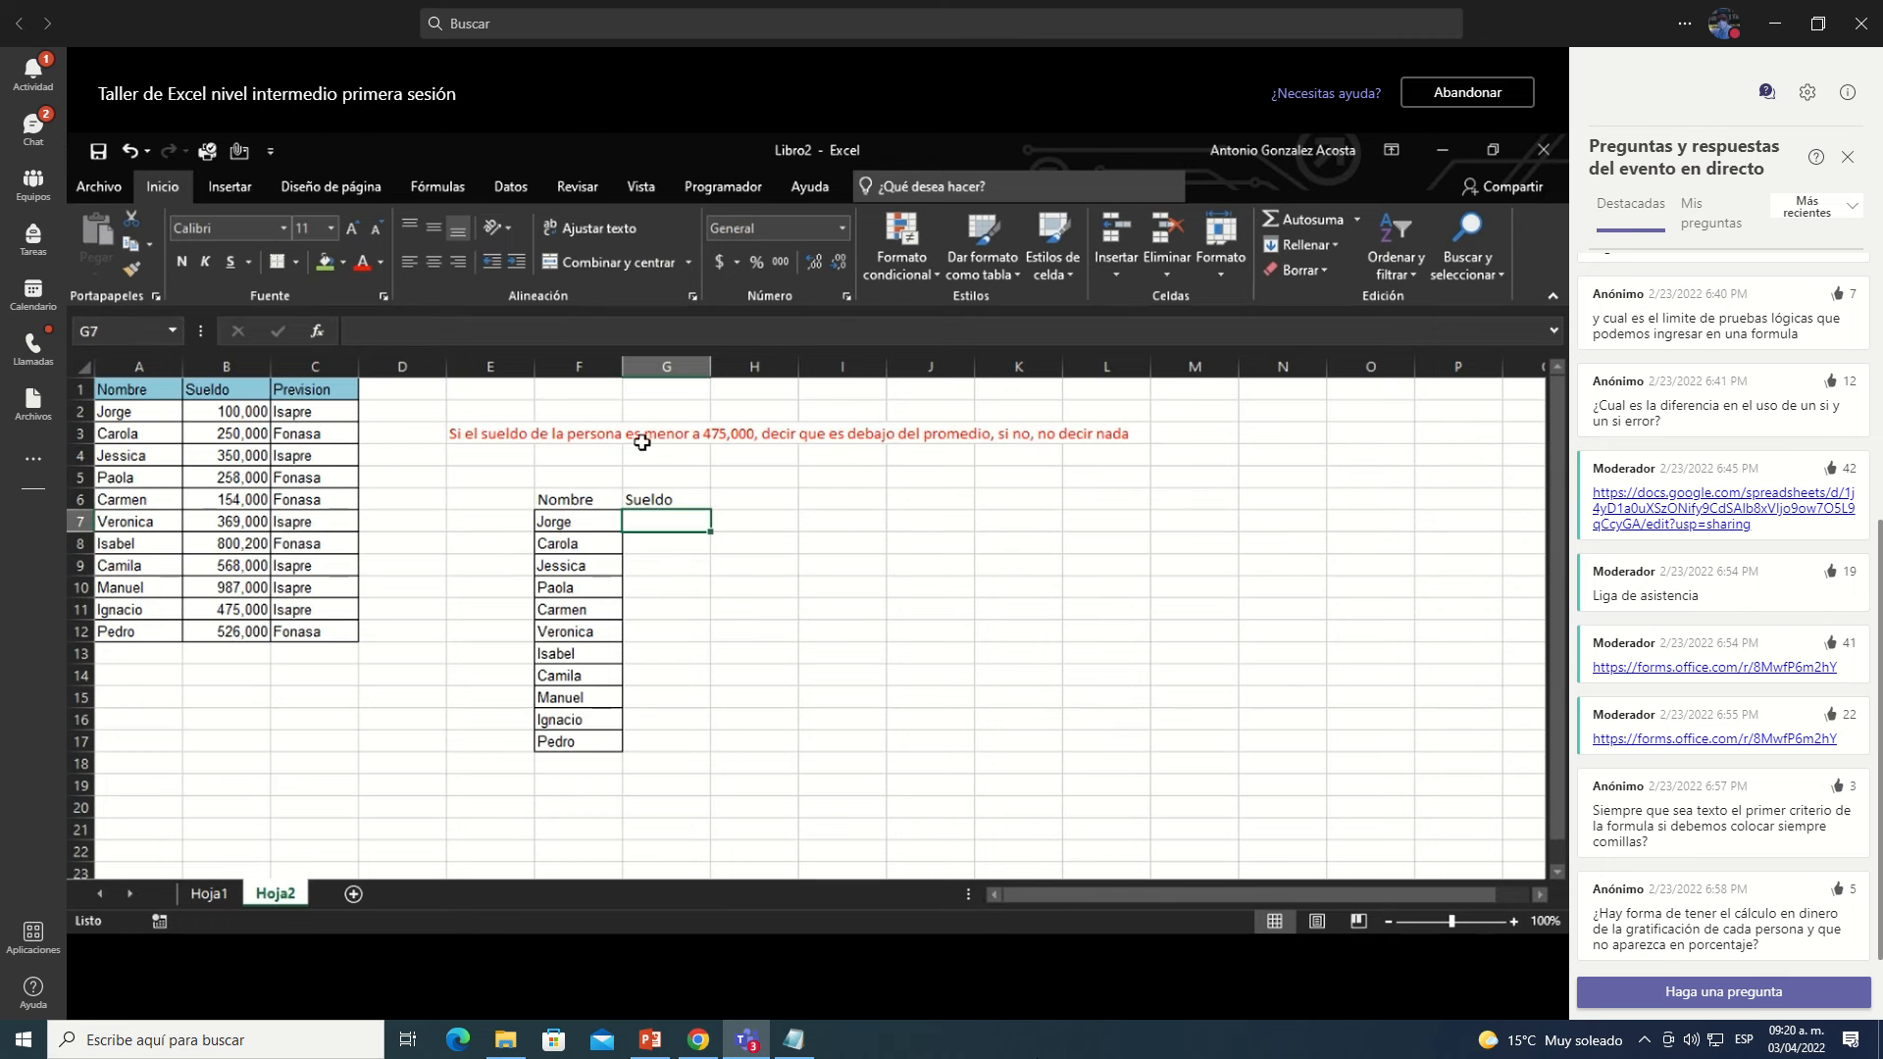
left_click(483, 440)
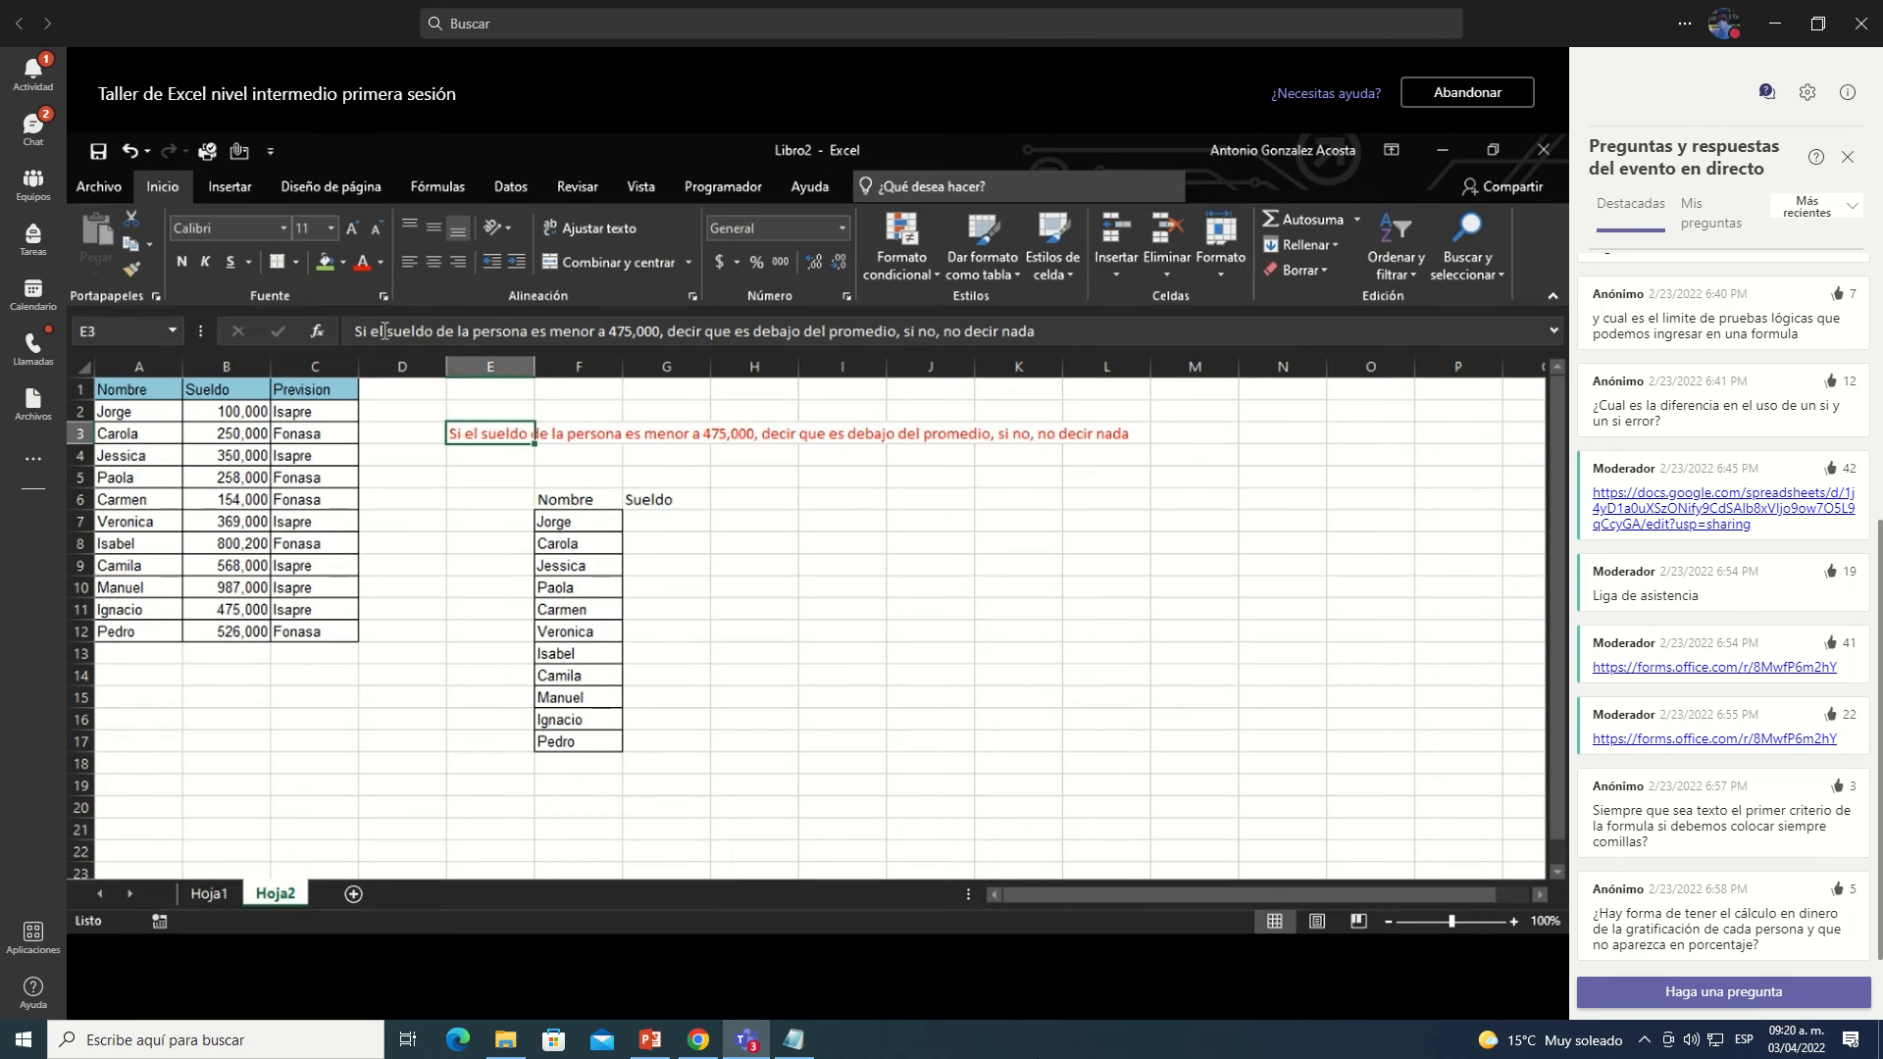
left_click_drag(389, 331, 663, 333)
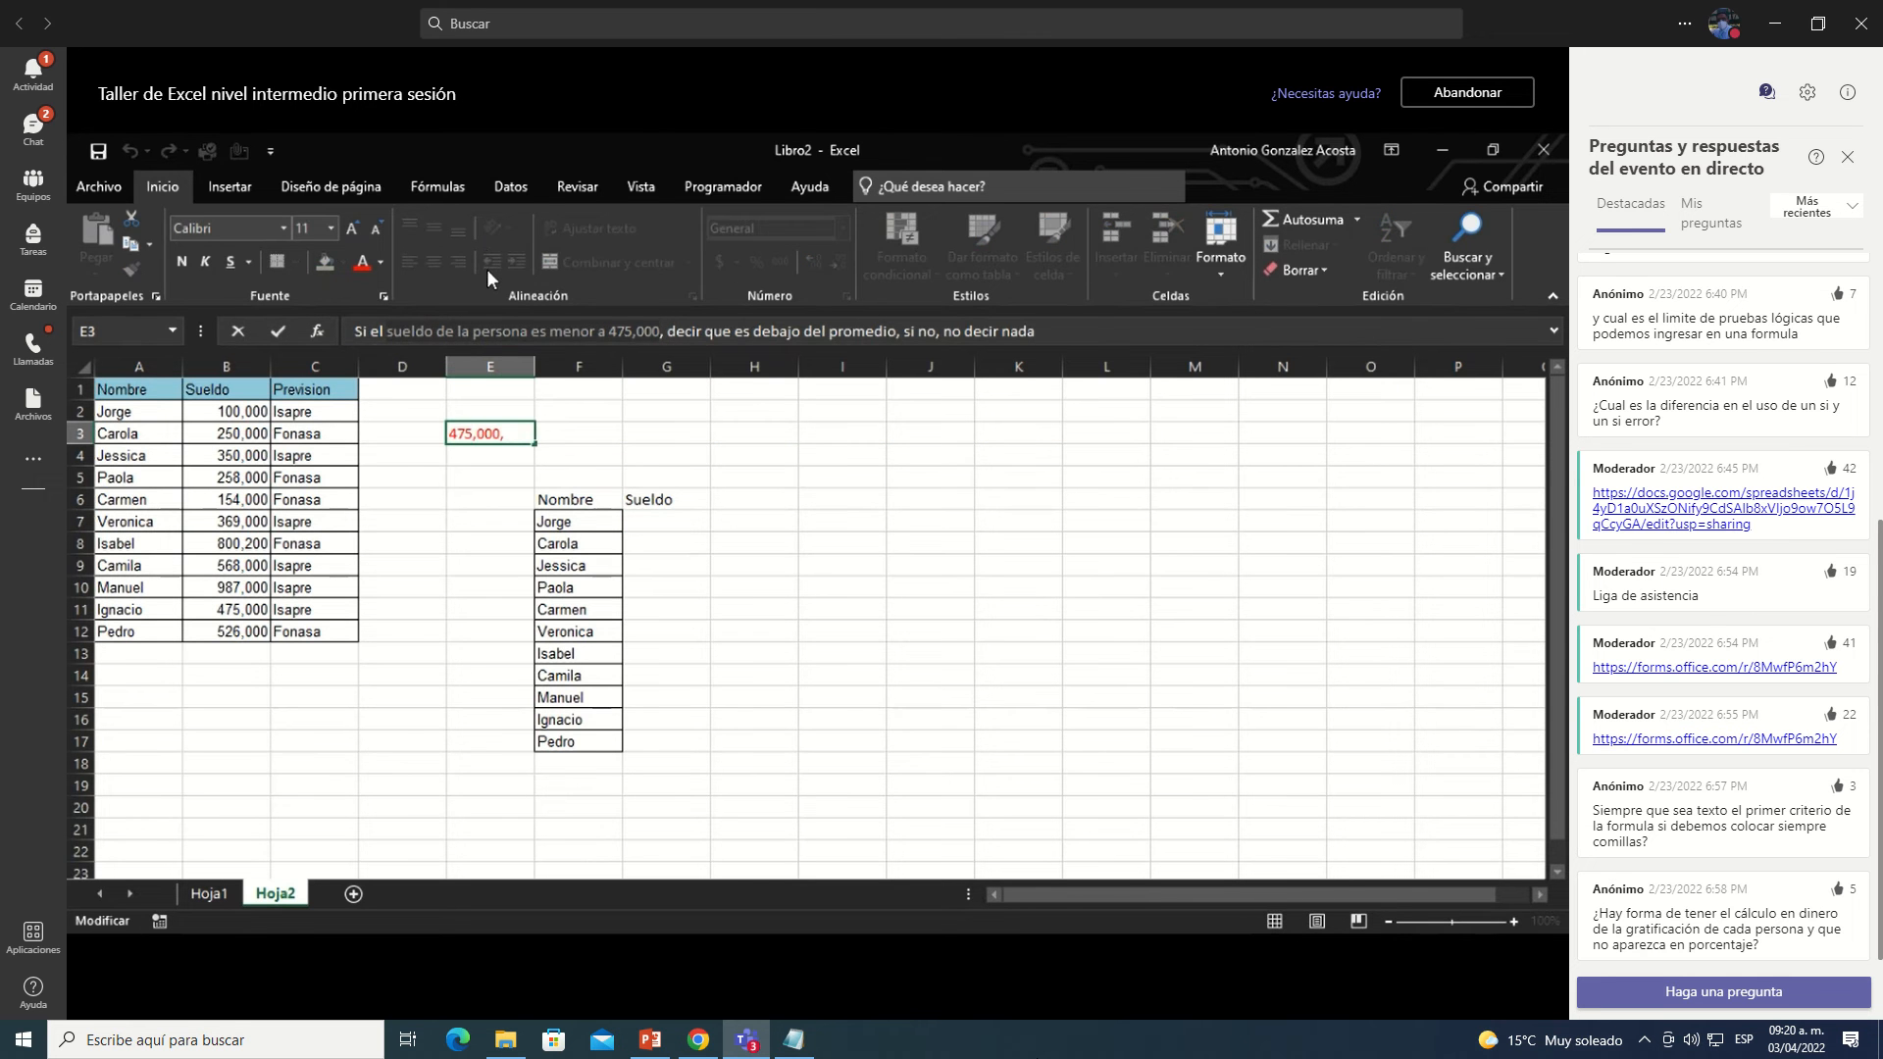
key("Return")
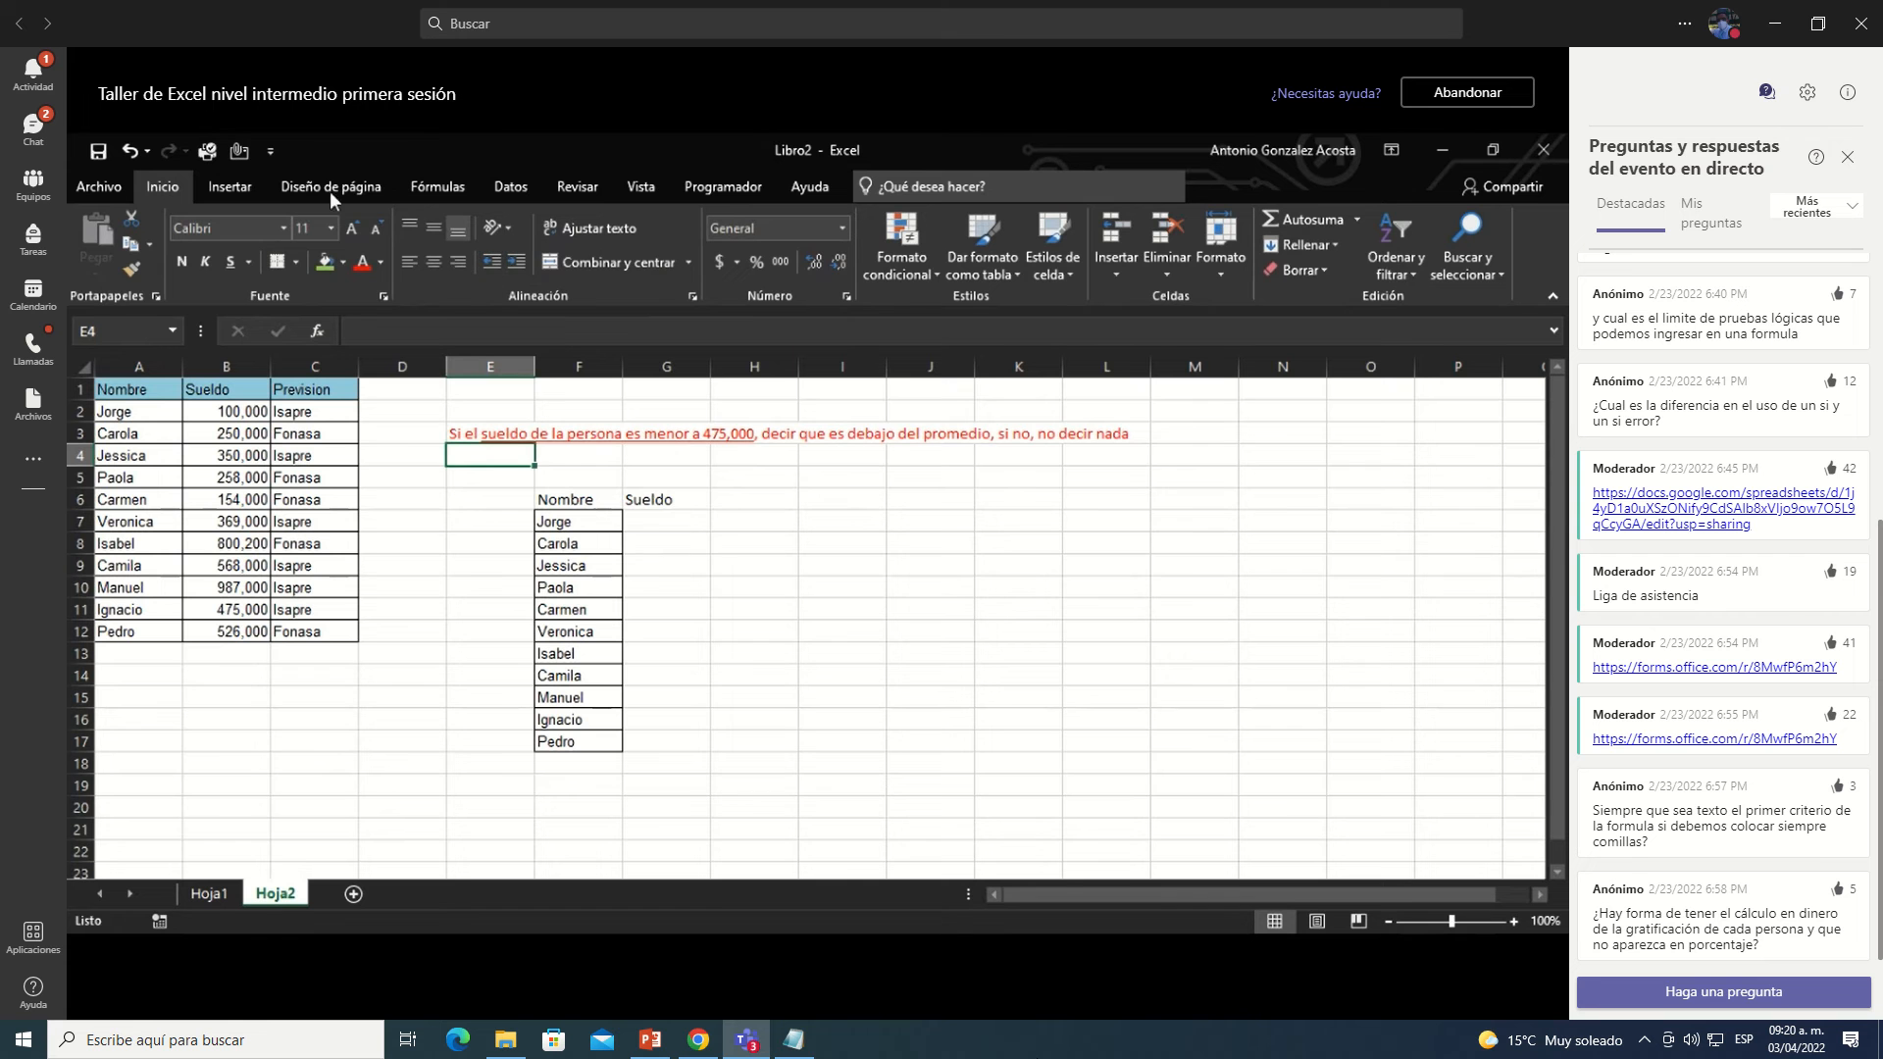
Step: Begin a SI formula in G7 with an empty BUSCARV function nested as its logical test
double_click(663, 527)
type("=si8")
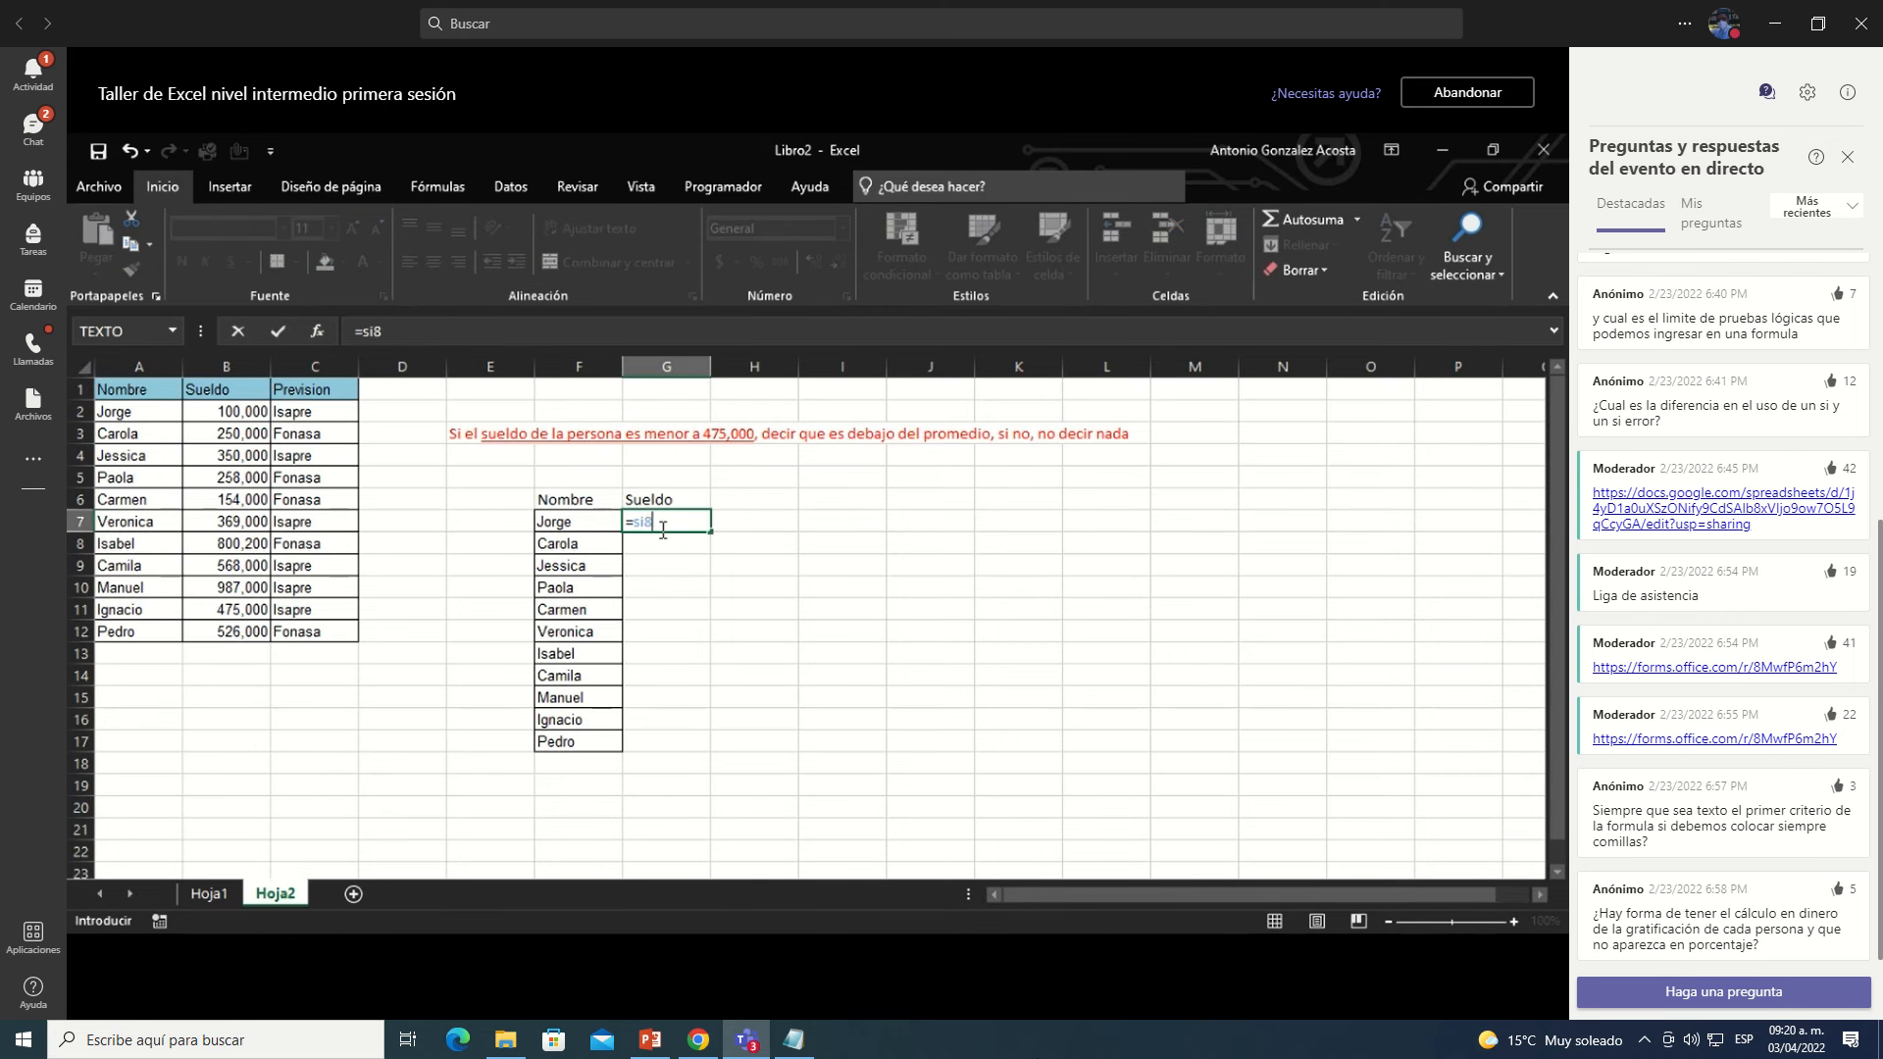
key("BackSpace")
type("()")
left_click(318, 331)
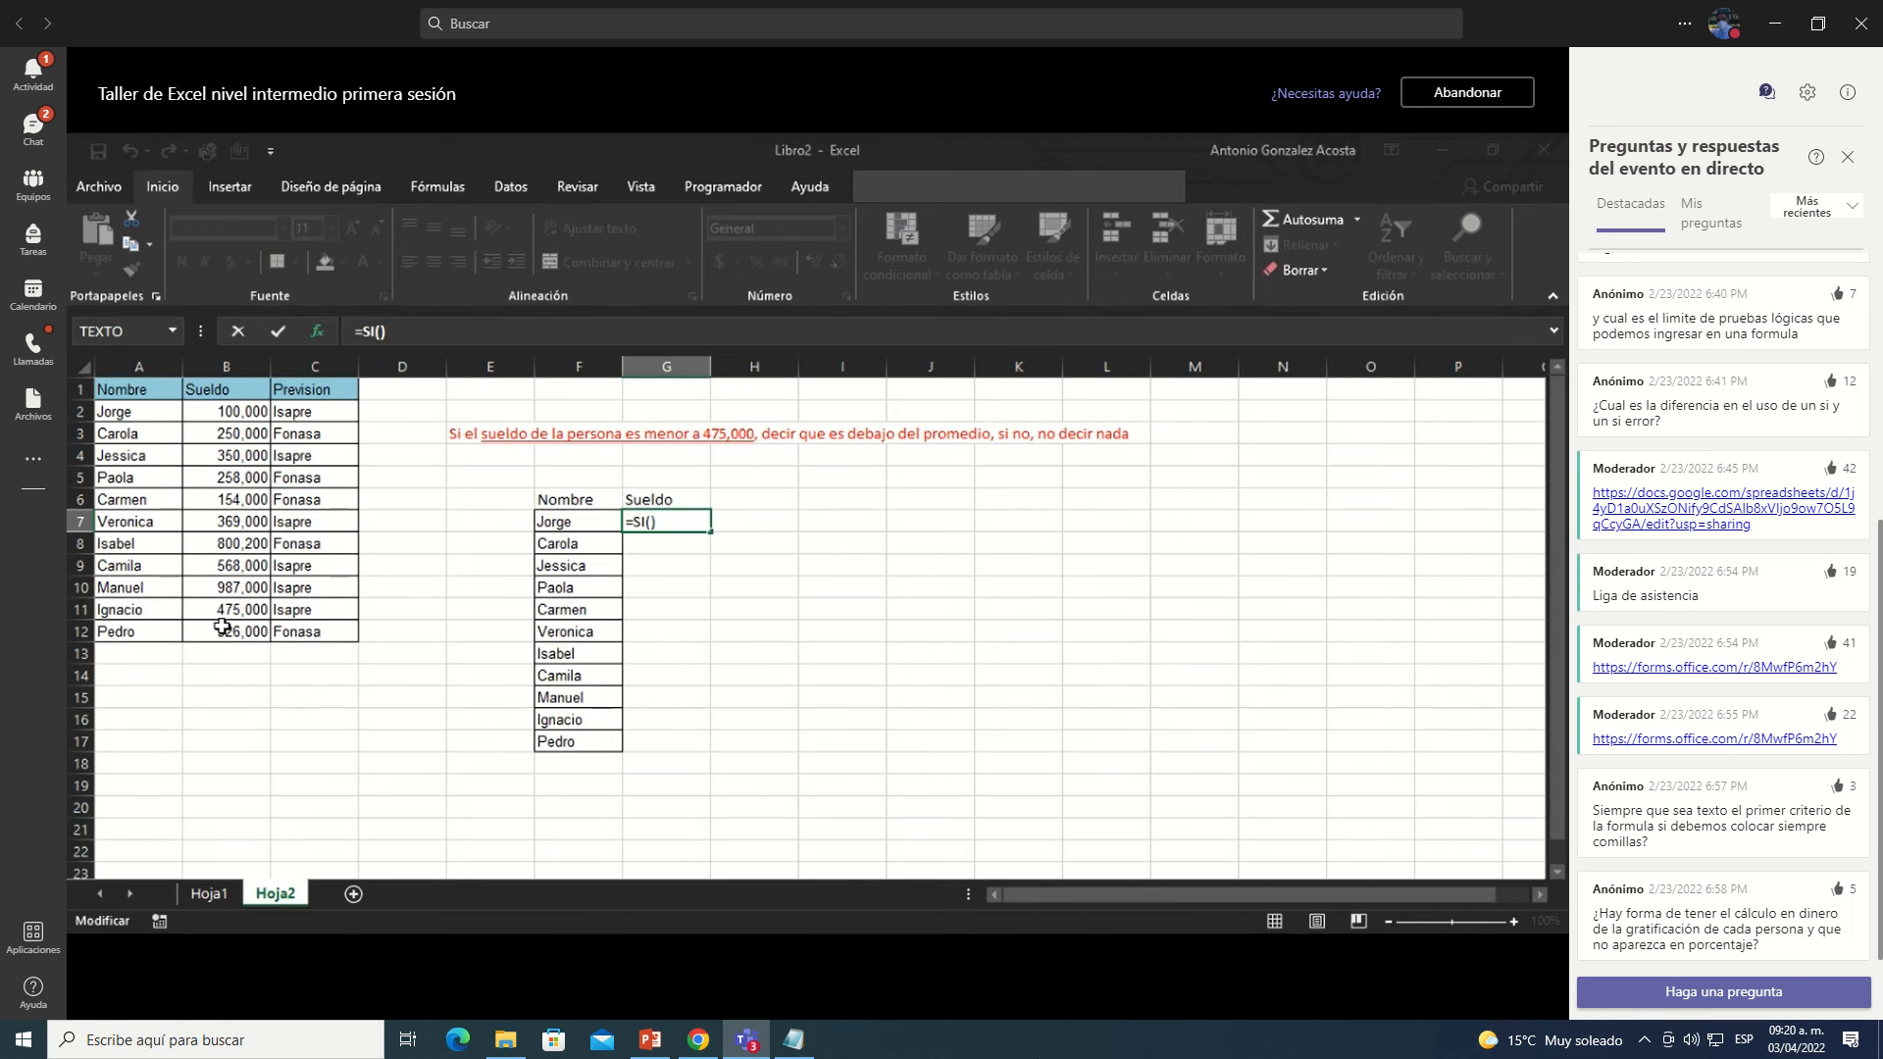
type("buscarv/)")
key("BackSpace")
type("()")
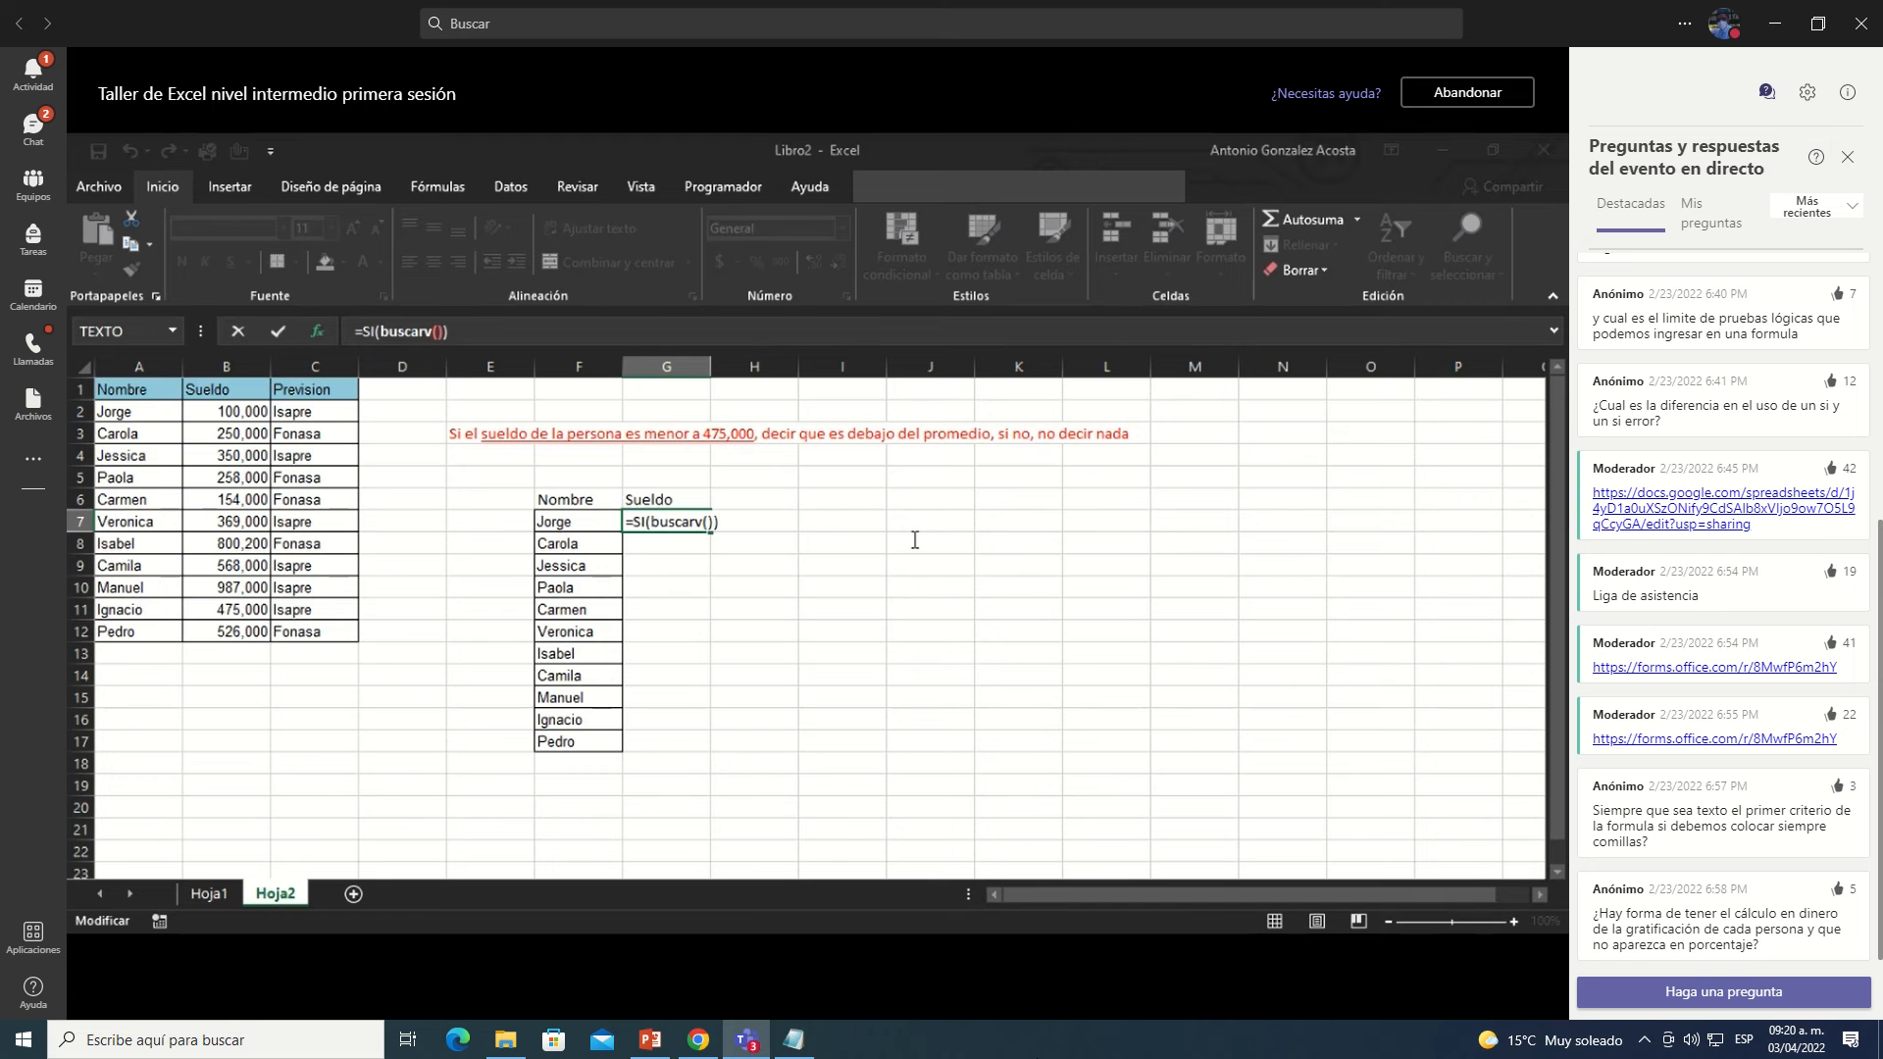
left_click_drag(125, 390, 253, 634)
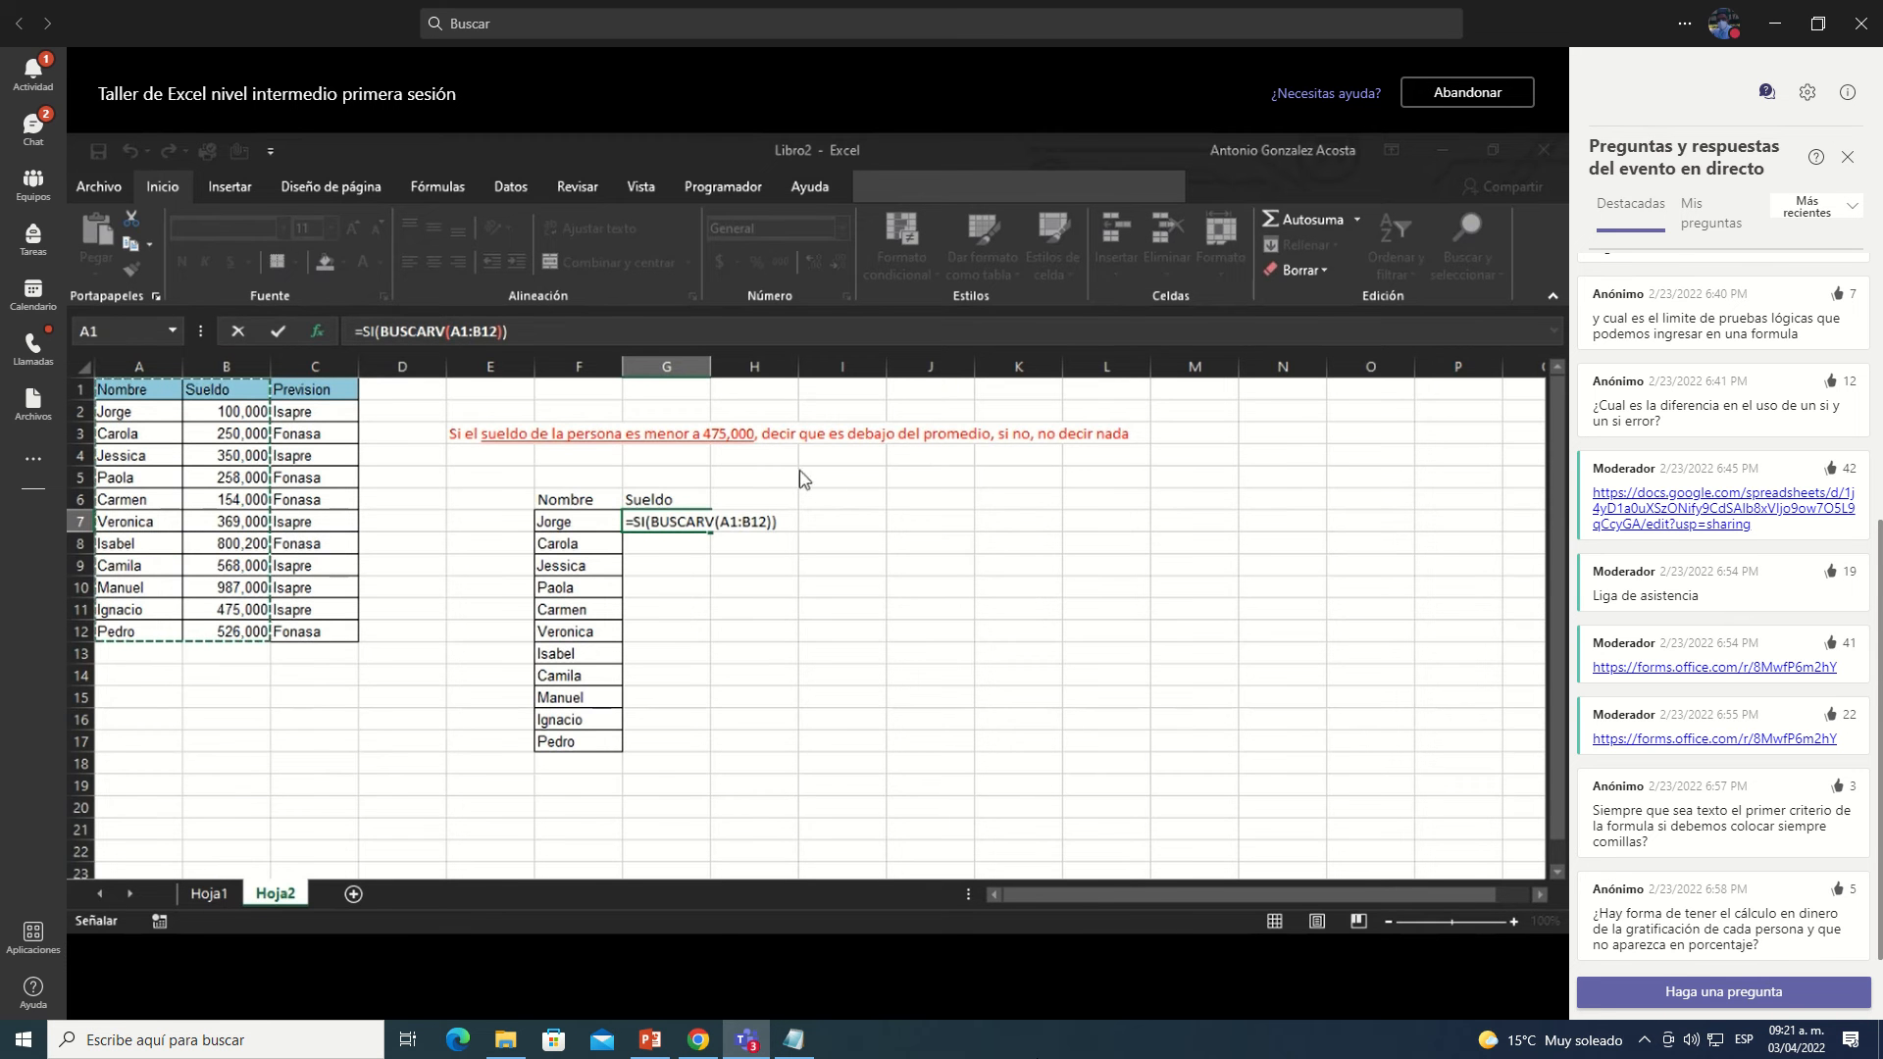
key("F2")
key("BackSpace")
key("BackSpace")
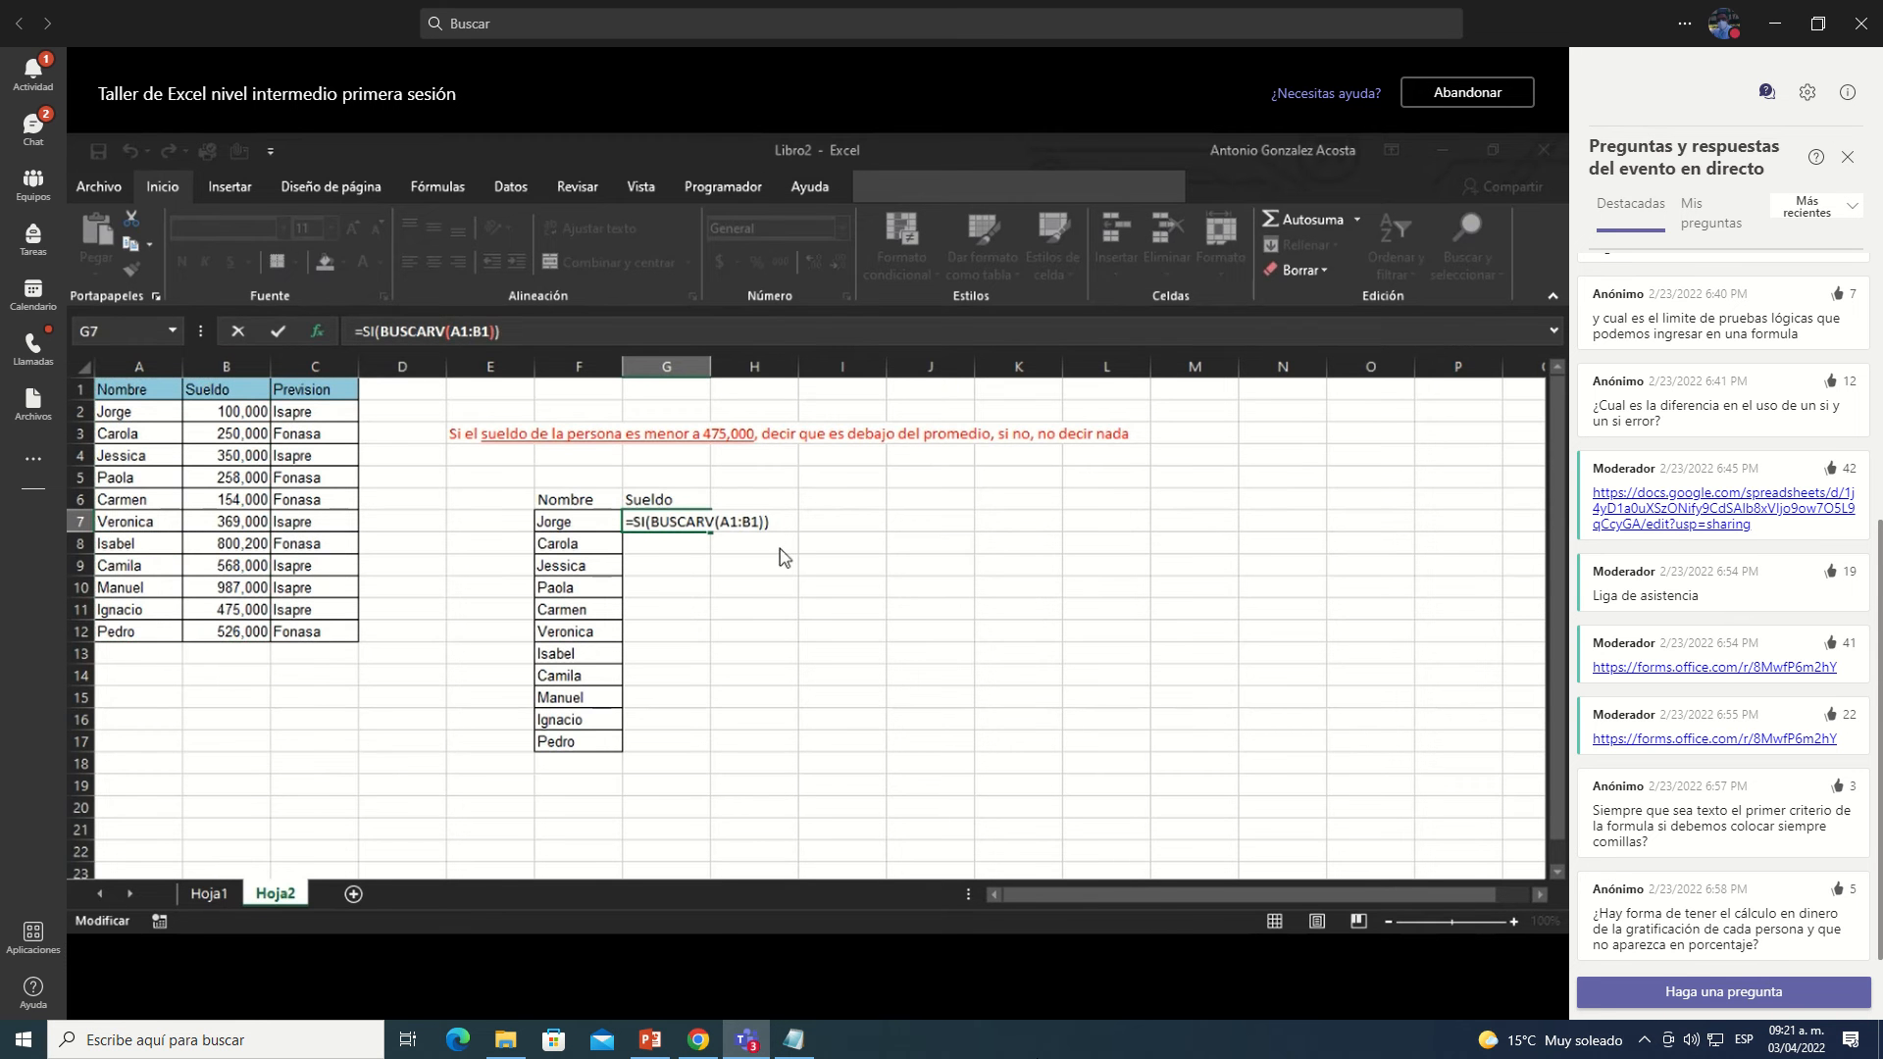
key("BackSpace")
key("BackSpace")
key("BackSpace")
key("BackSpace")
Step: Fill in the nested BUSCARV with lookup value F7, absolute range $A$1:$B$12, column 2 and exact match falso
left_click(598, 531)
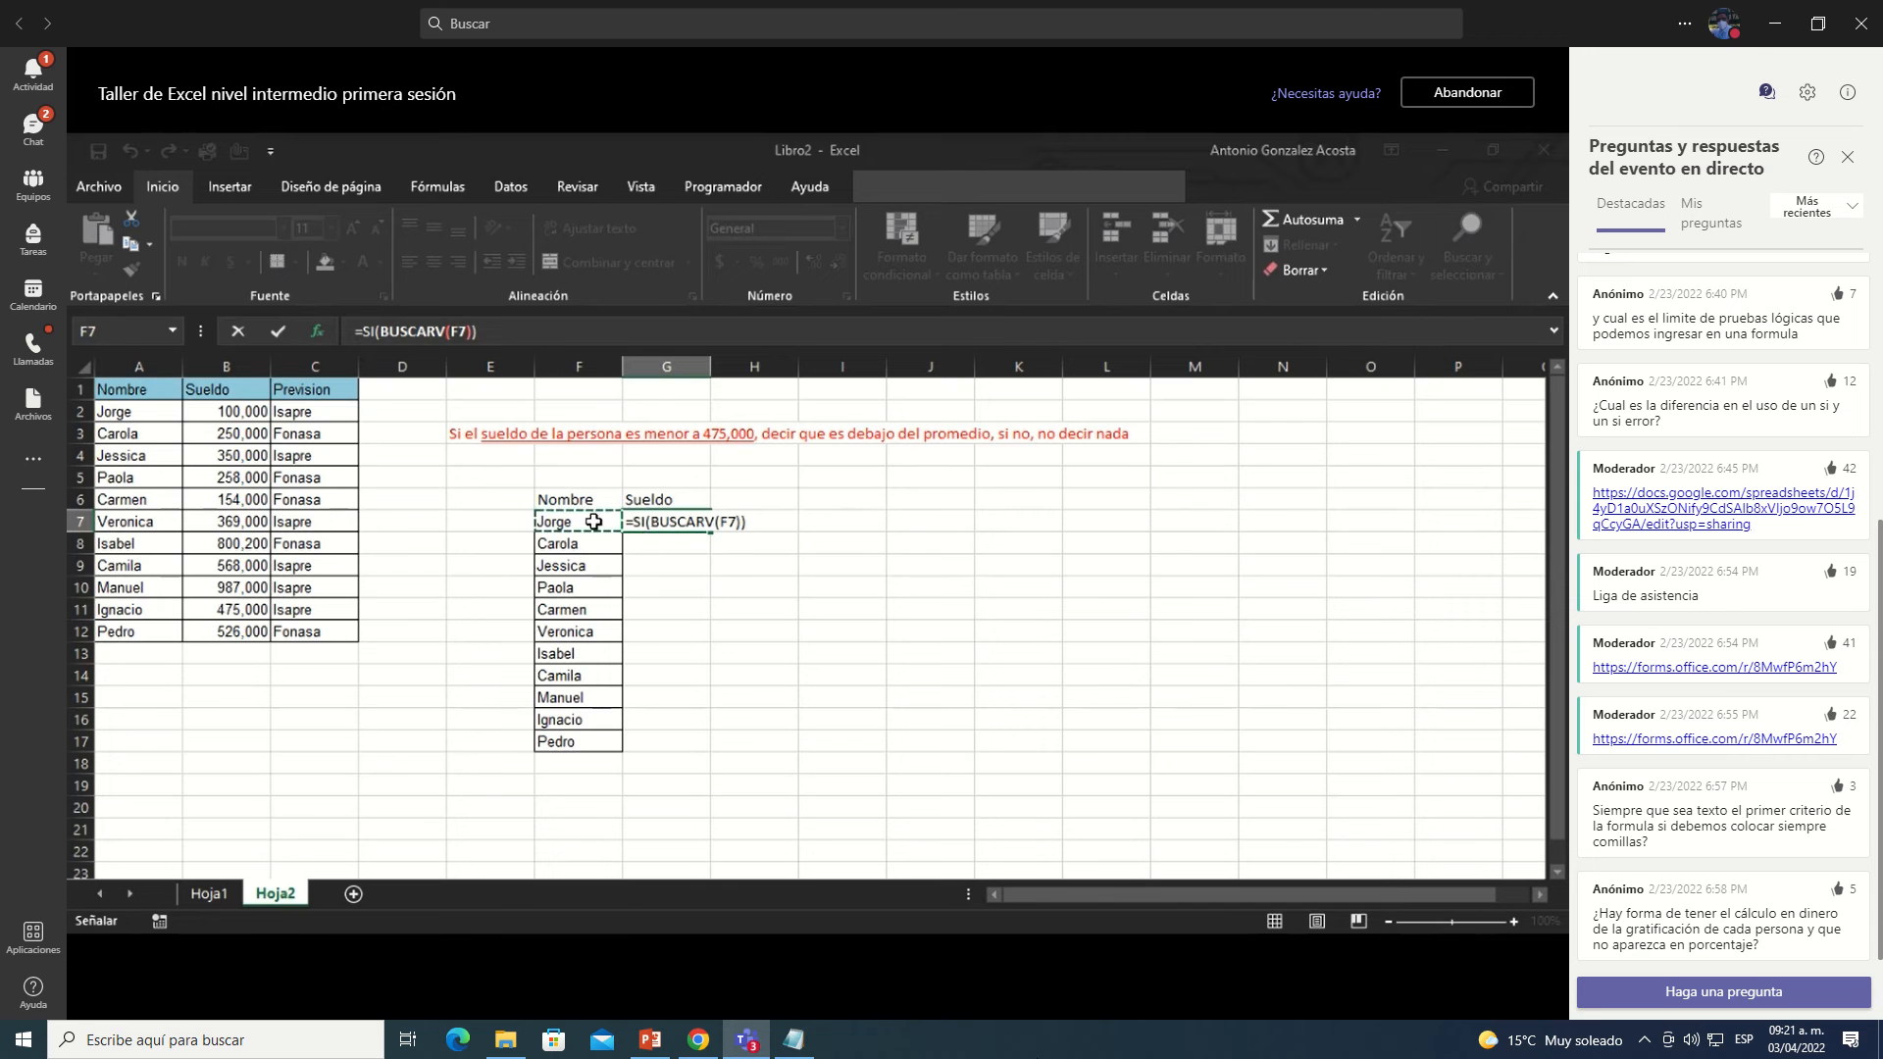
key("F2")
type(",")
left_click_drag(137, 392, 257, 631)
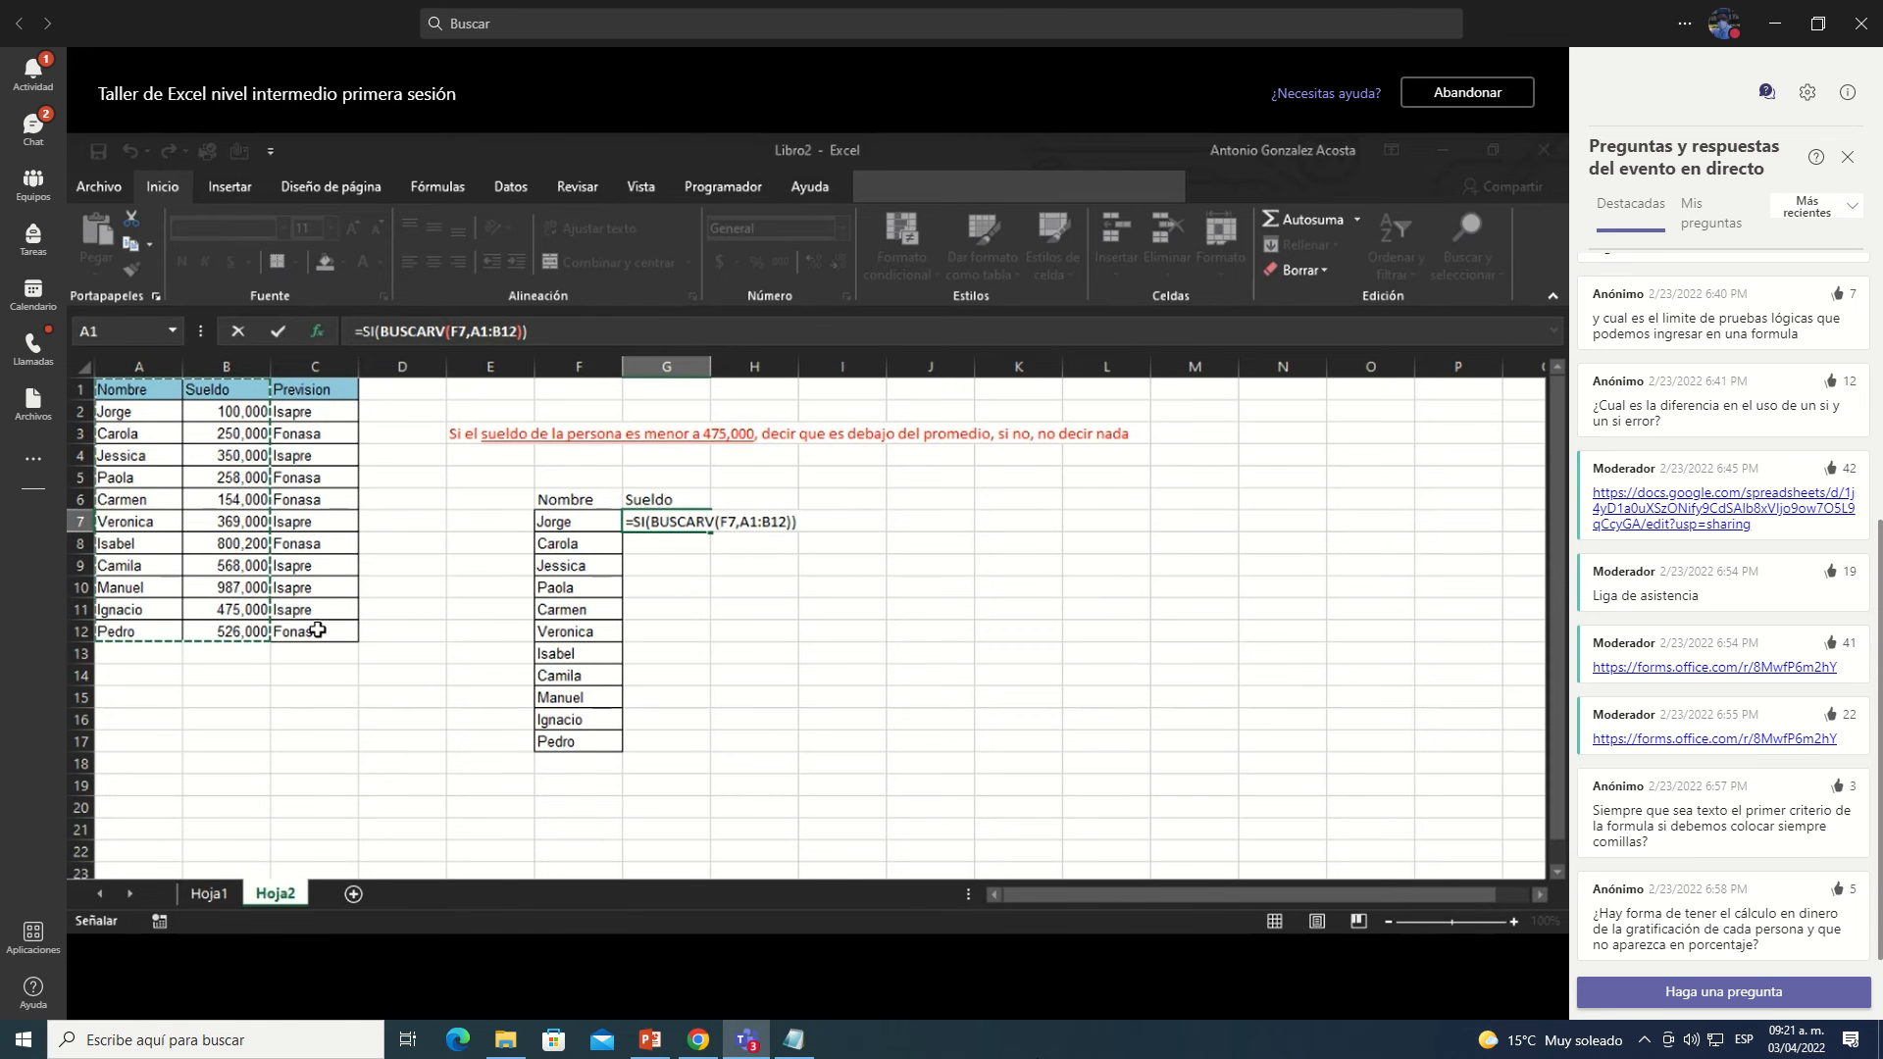
key("F4")
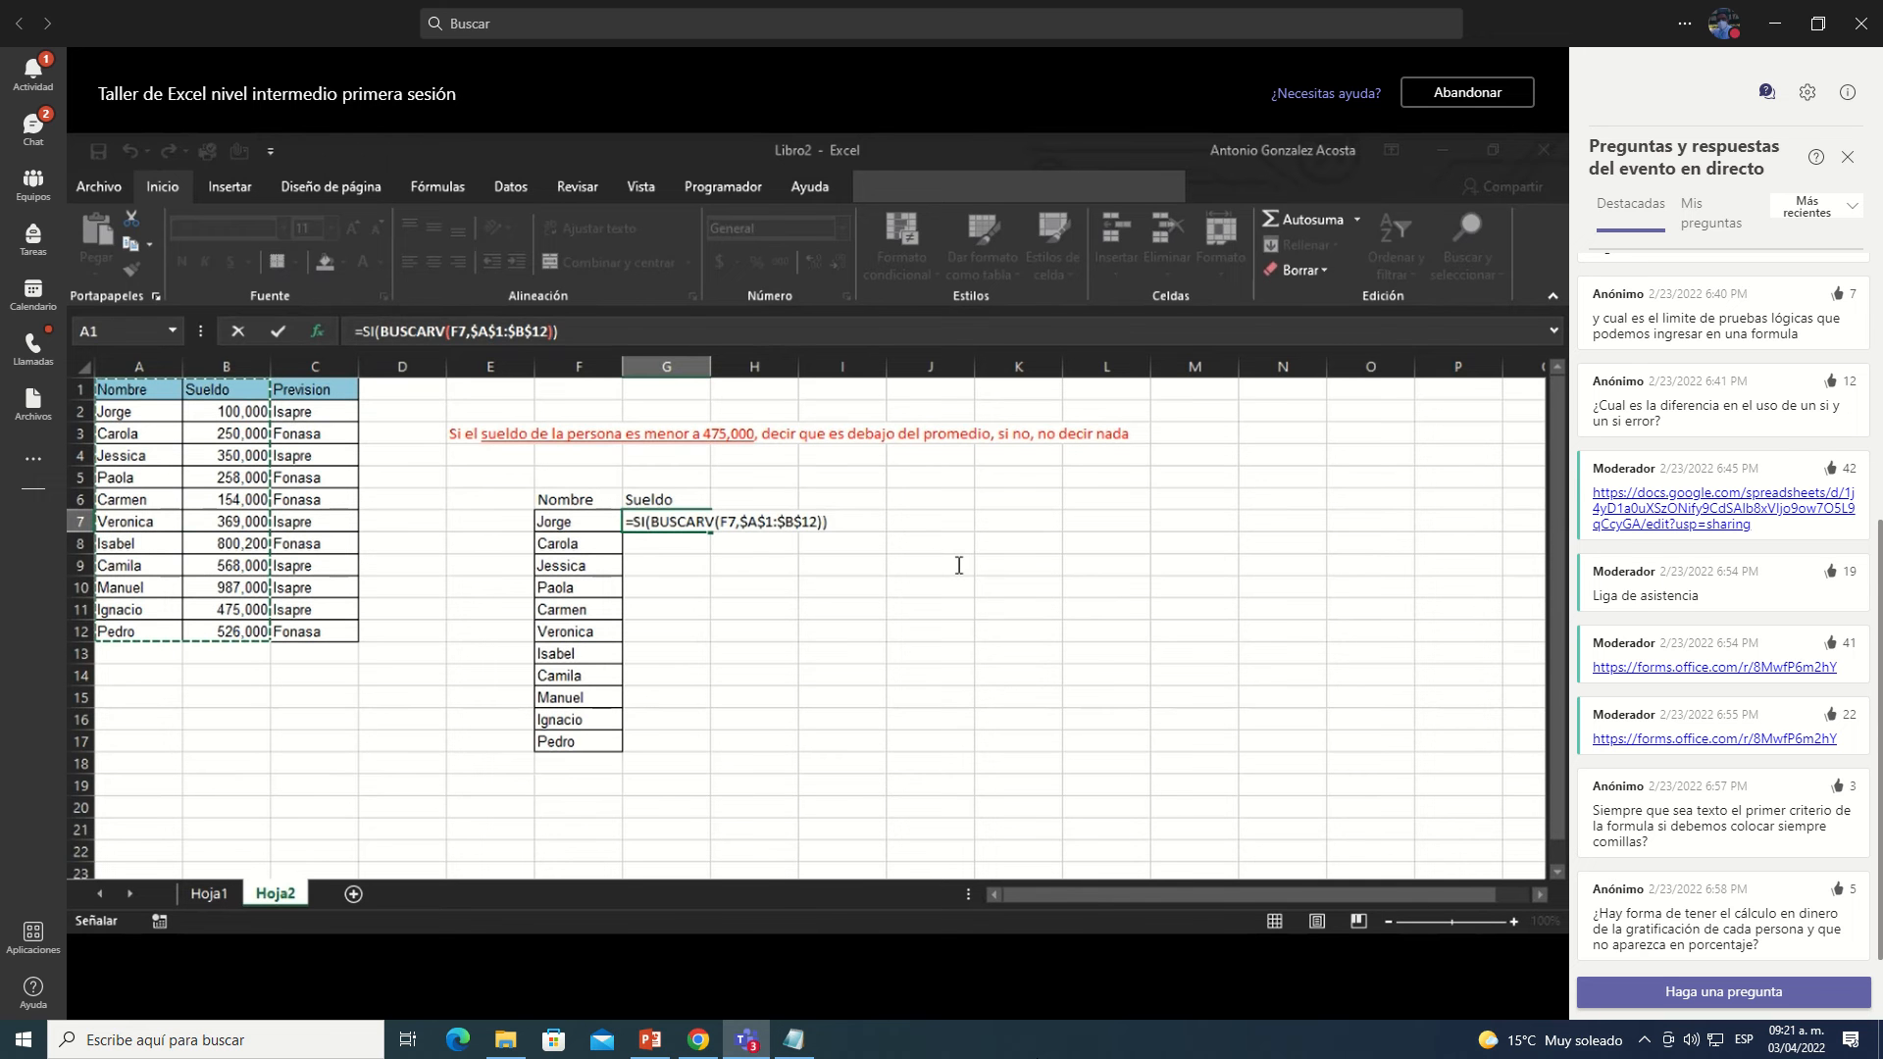
type(",2")
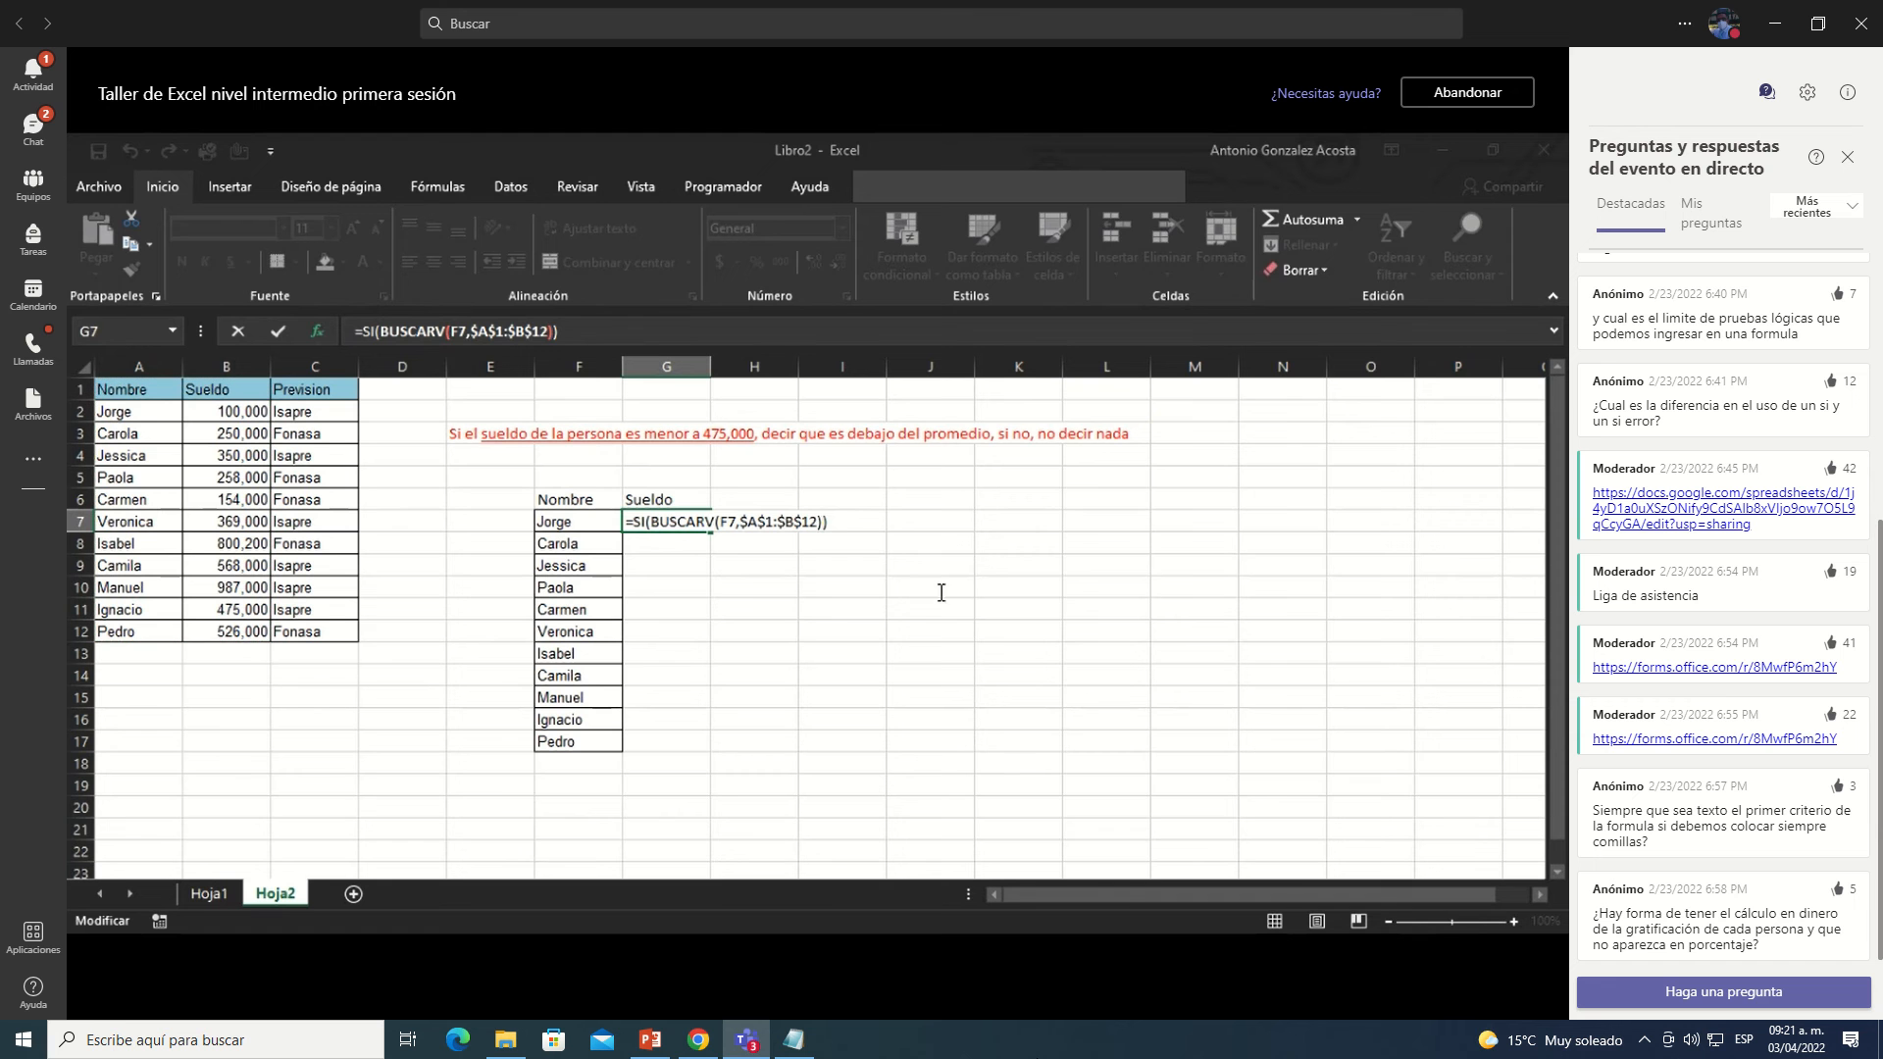
type(",falso")
Step: Complete the G7 formula with the condition <475000, "Es debajo del promedio" if true and "" if false, and fill it down to G17
type("<475000")
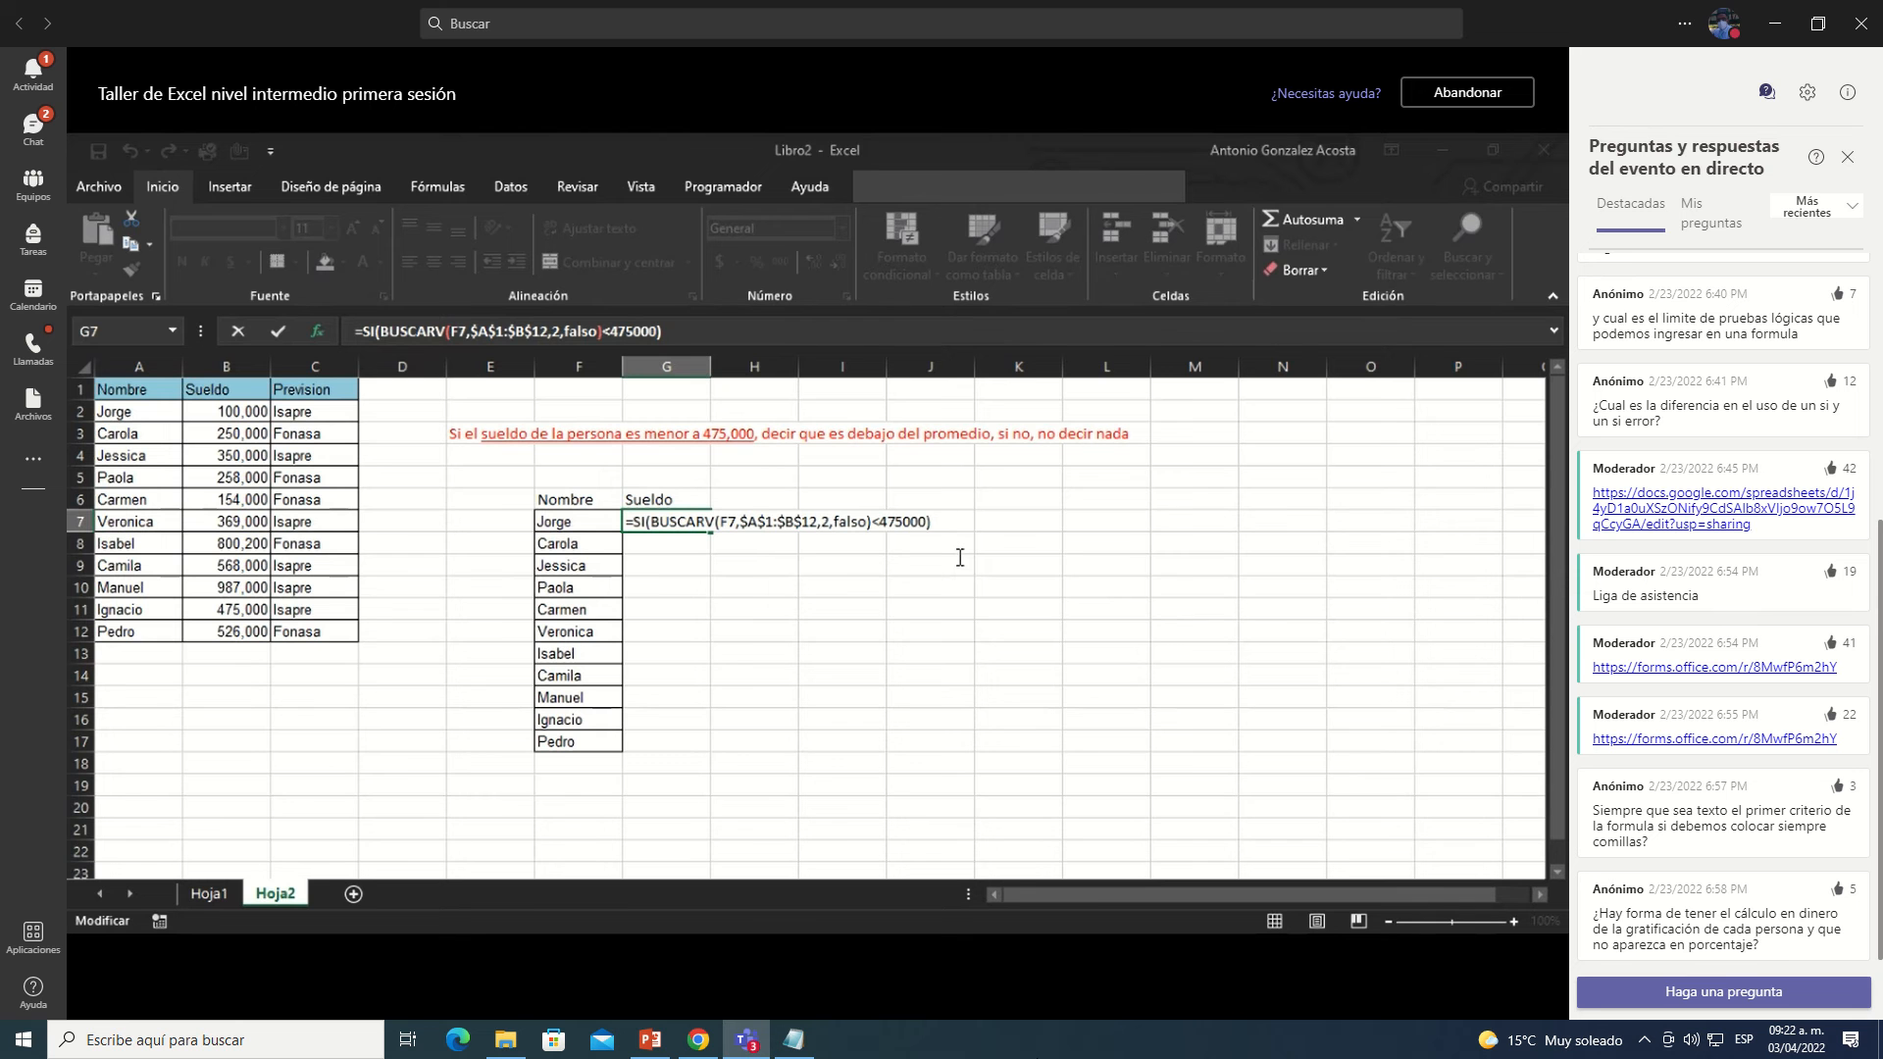
type(",\"Es debajo del promed")
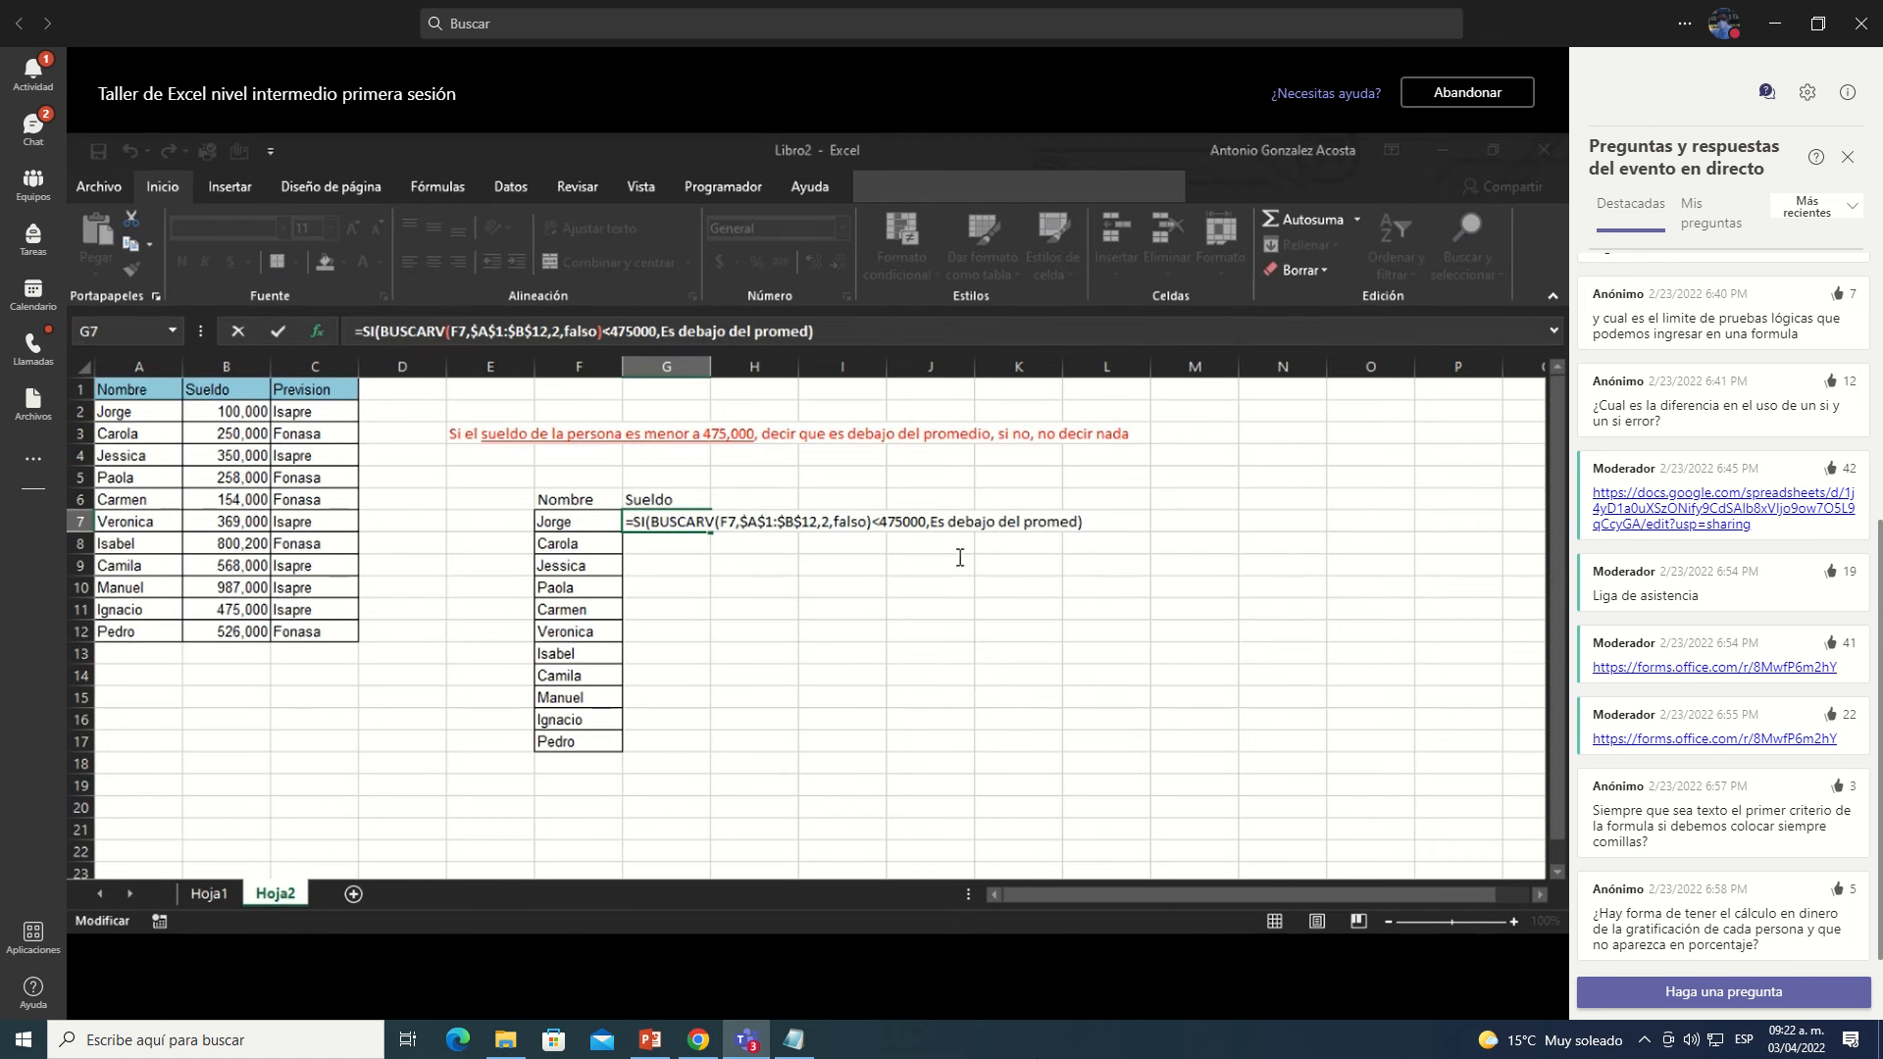
type("io\"")
left_click(930, 522)
type("\"")
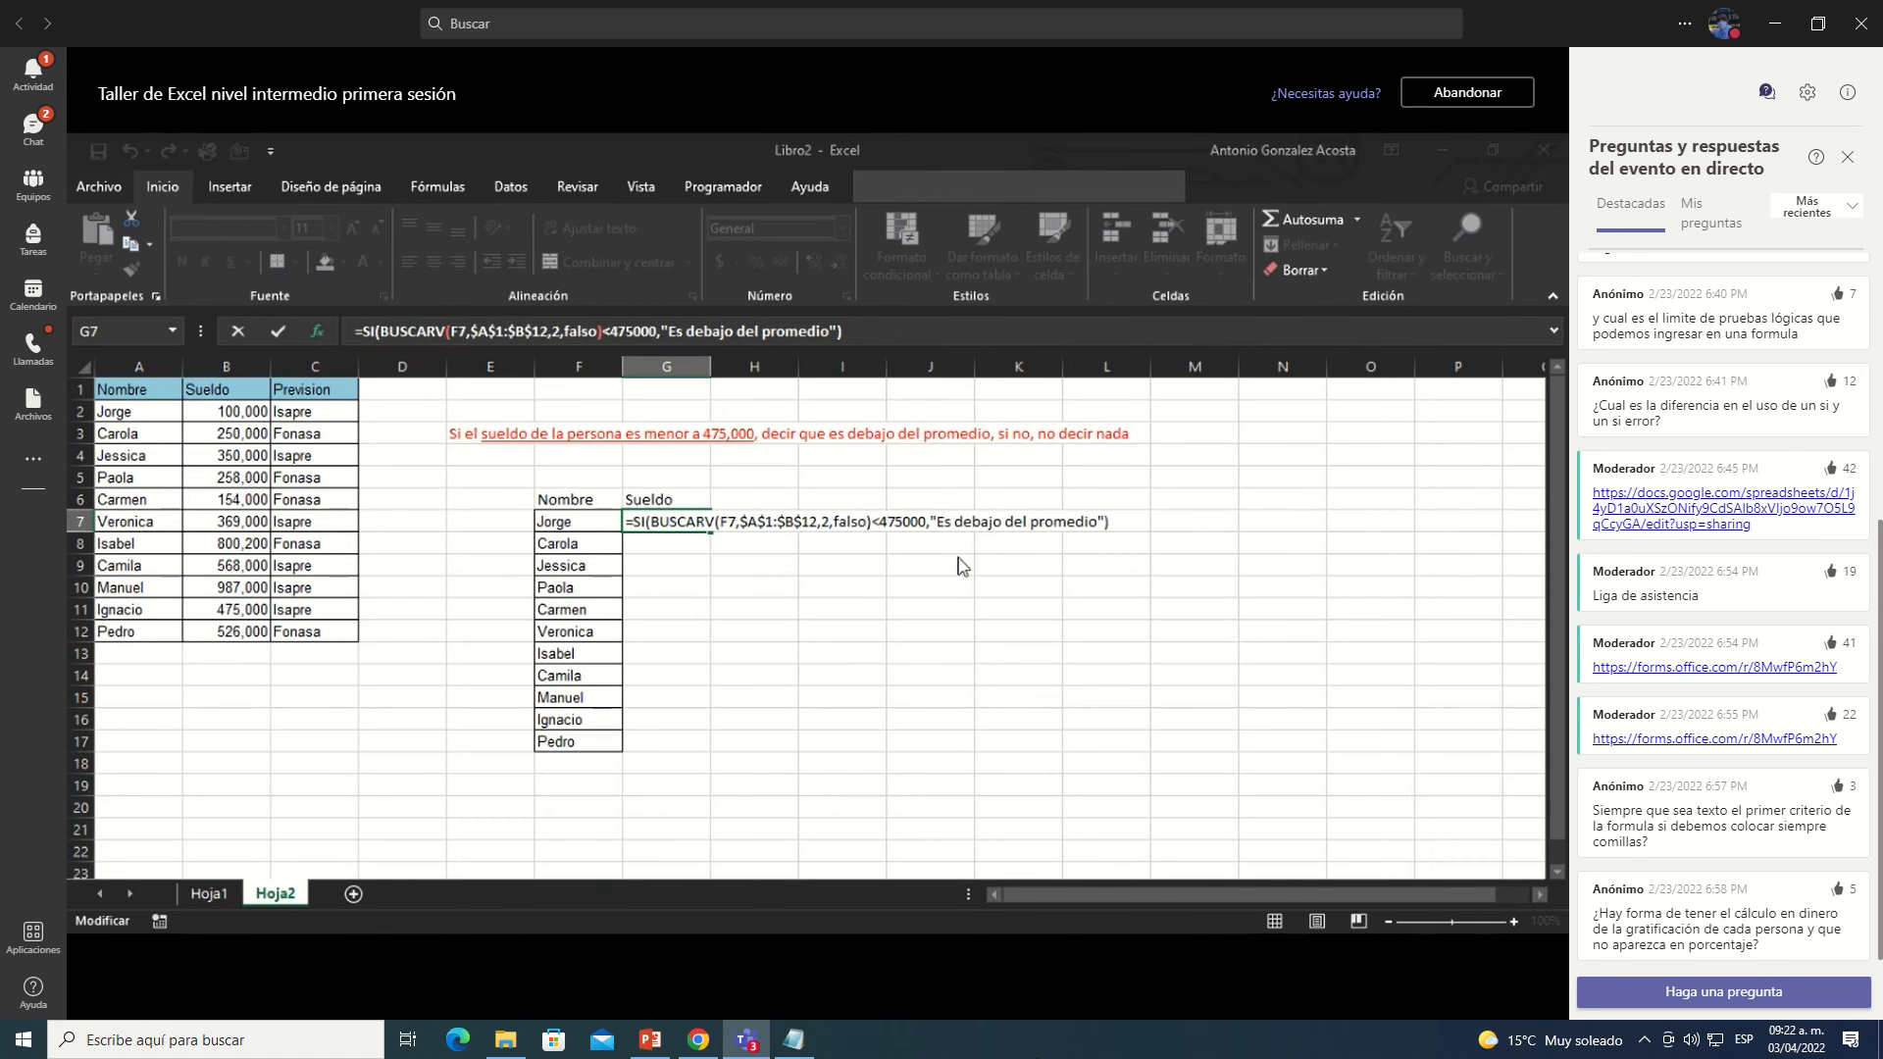
type(",\"\"")
key("ctrl+Return")
double_click(710, 532)
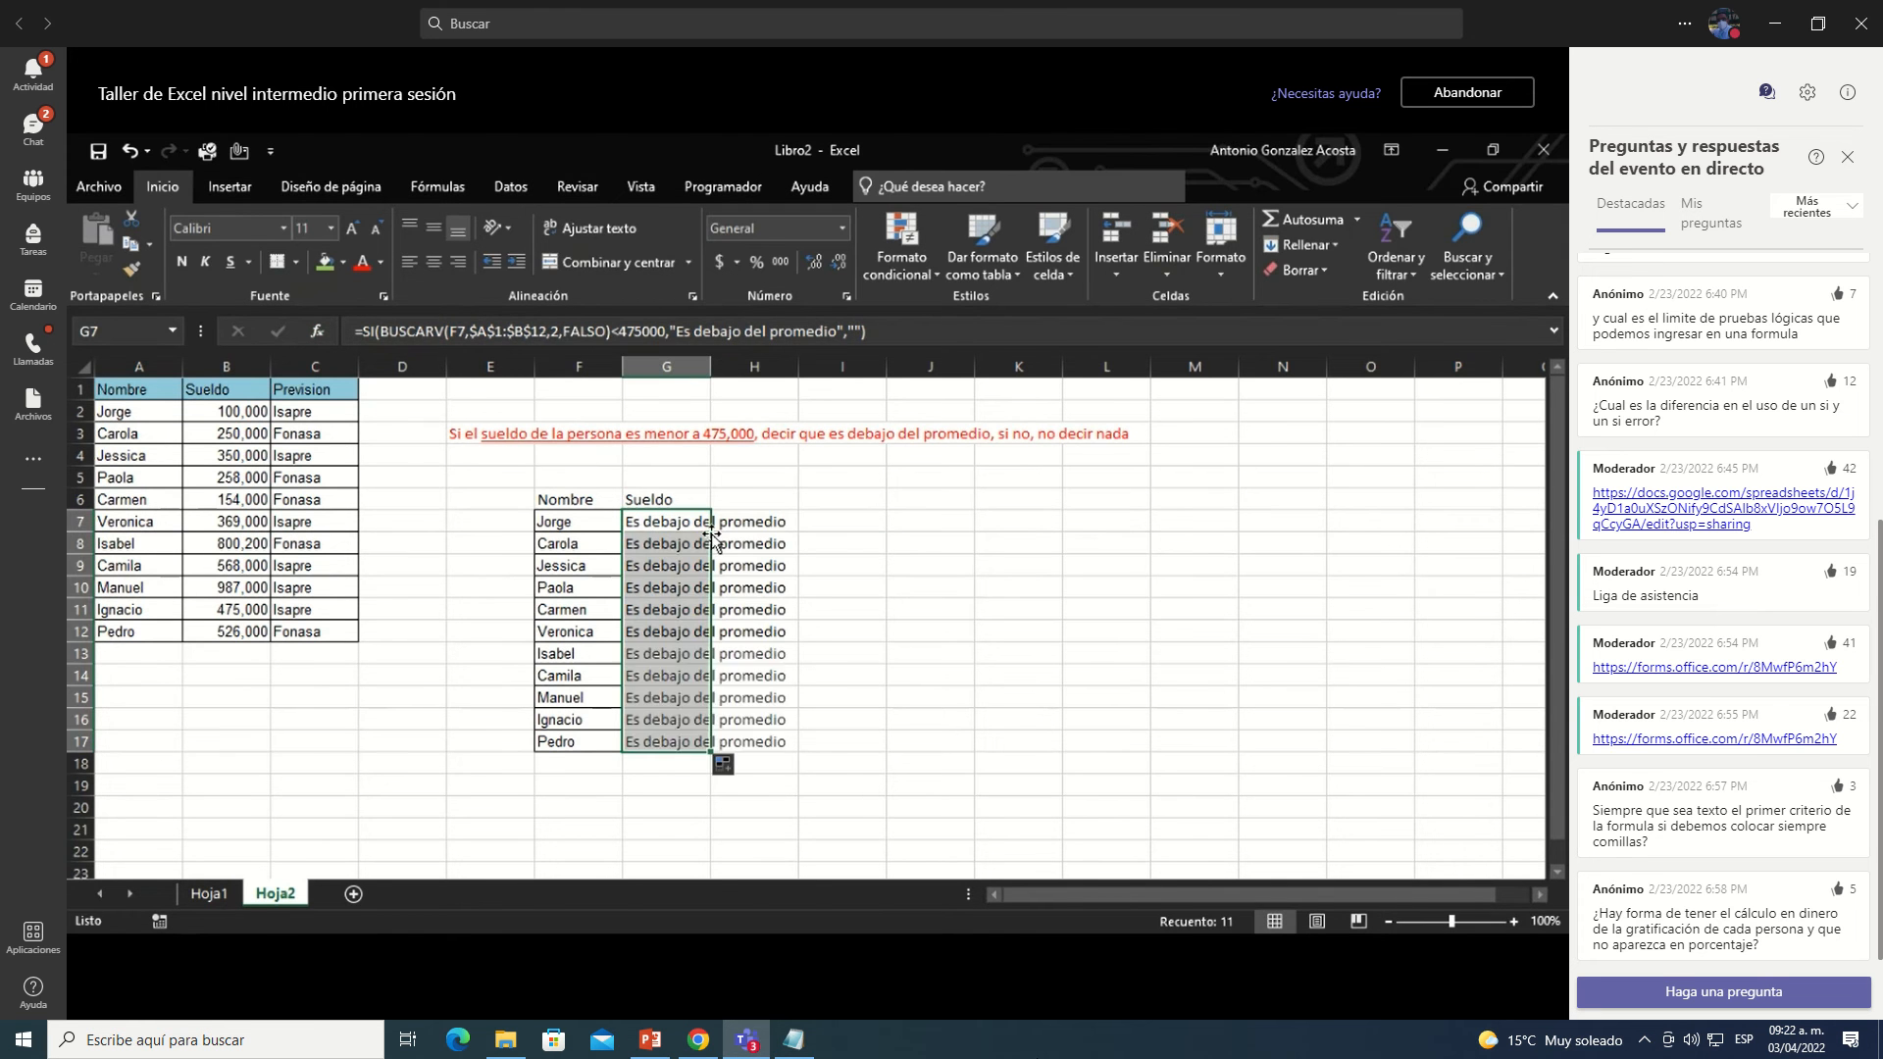
Step: Copy the salaries from B2:B12 into E7:E17 beside the Nombre list
left_click_drag(226, 411, 226, 631)
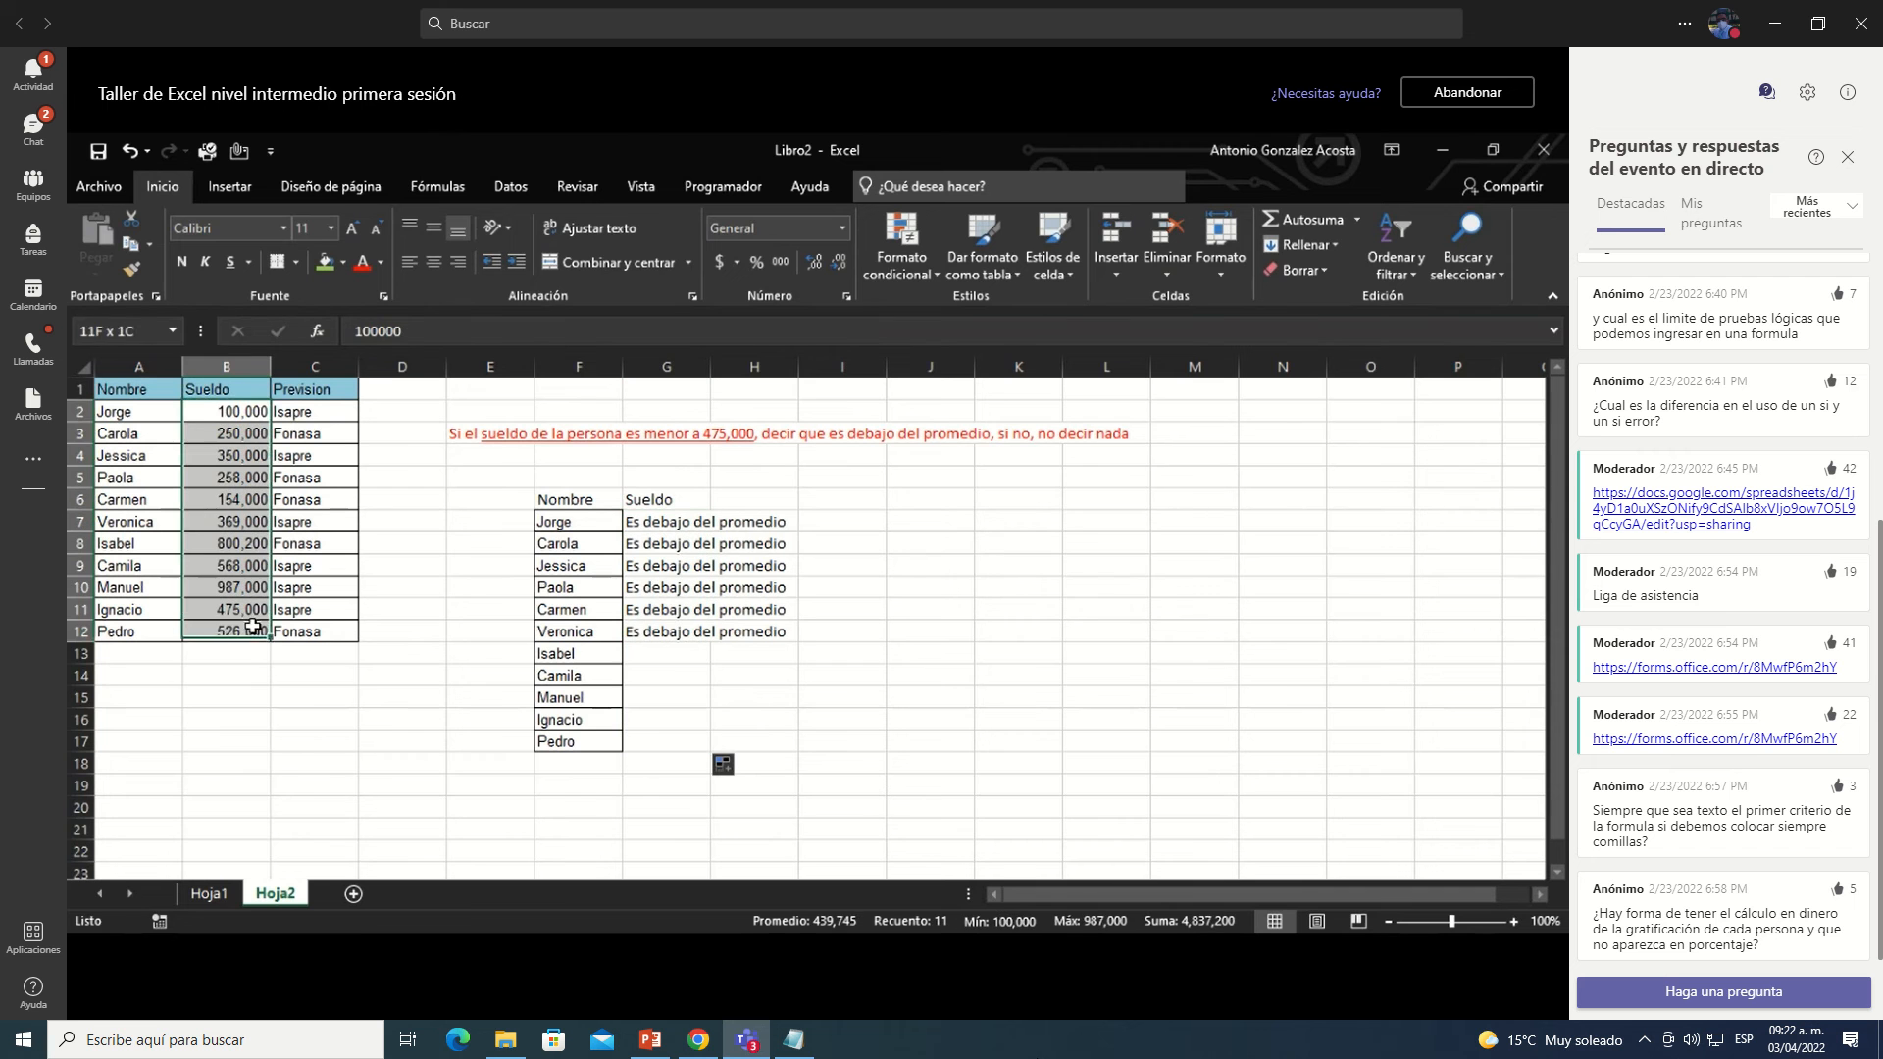
key("ctrl+c")
left_click(503, 515)
key("ctrl+v")
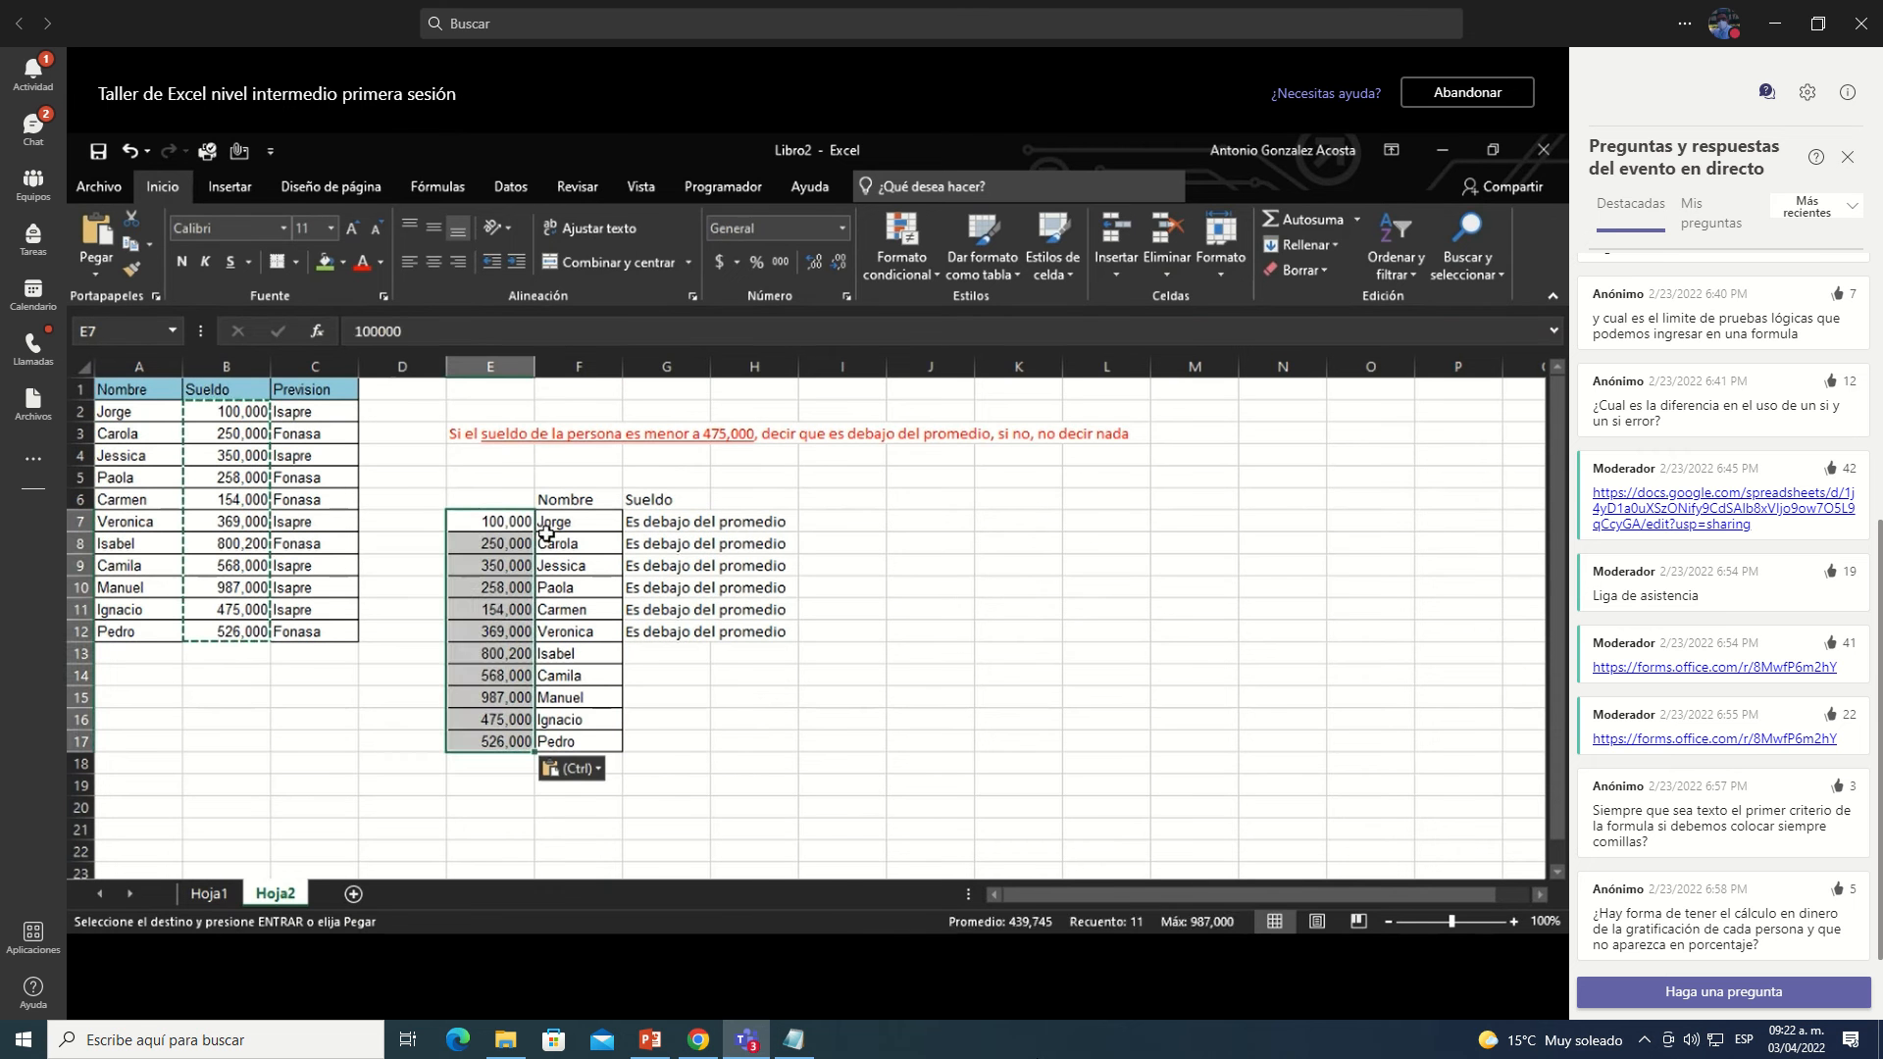
left_click(840, 589)
left_click(692, 625)
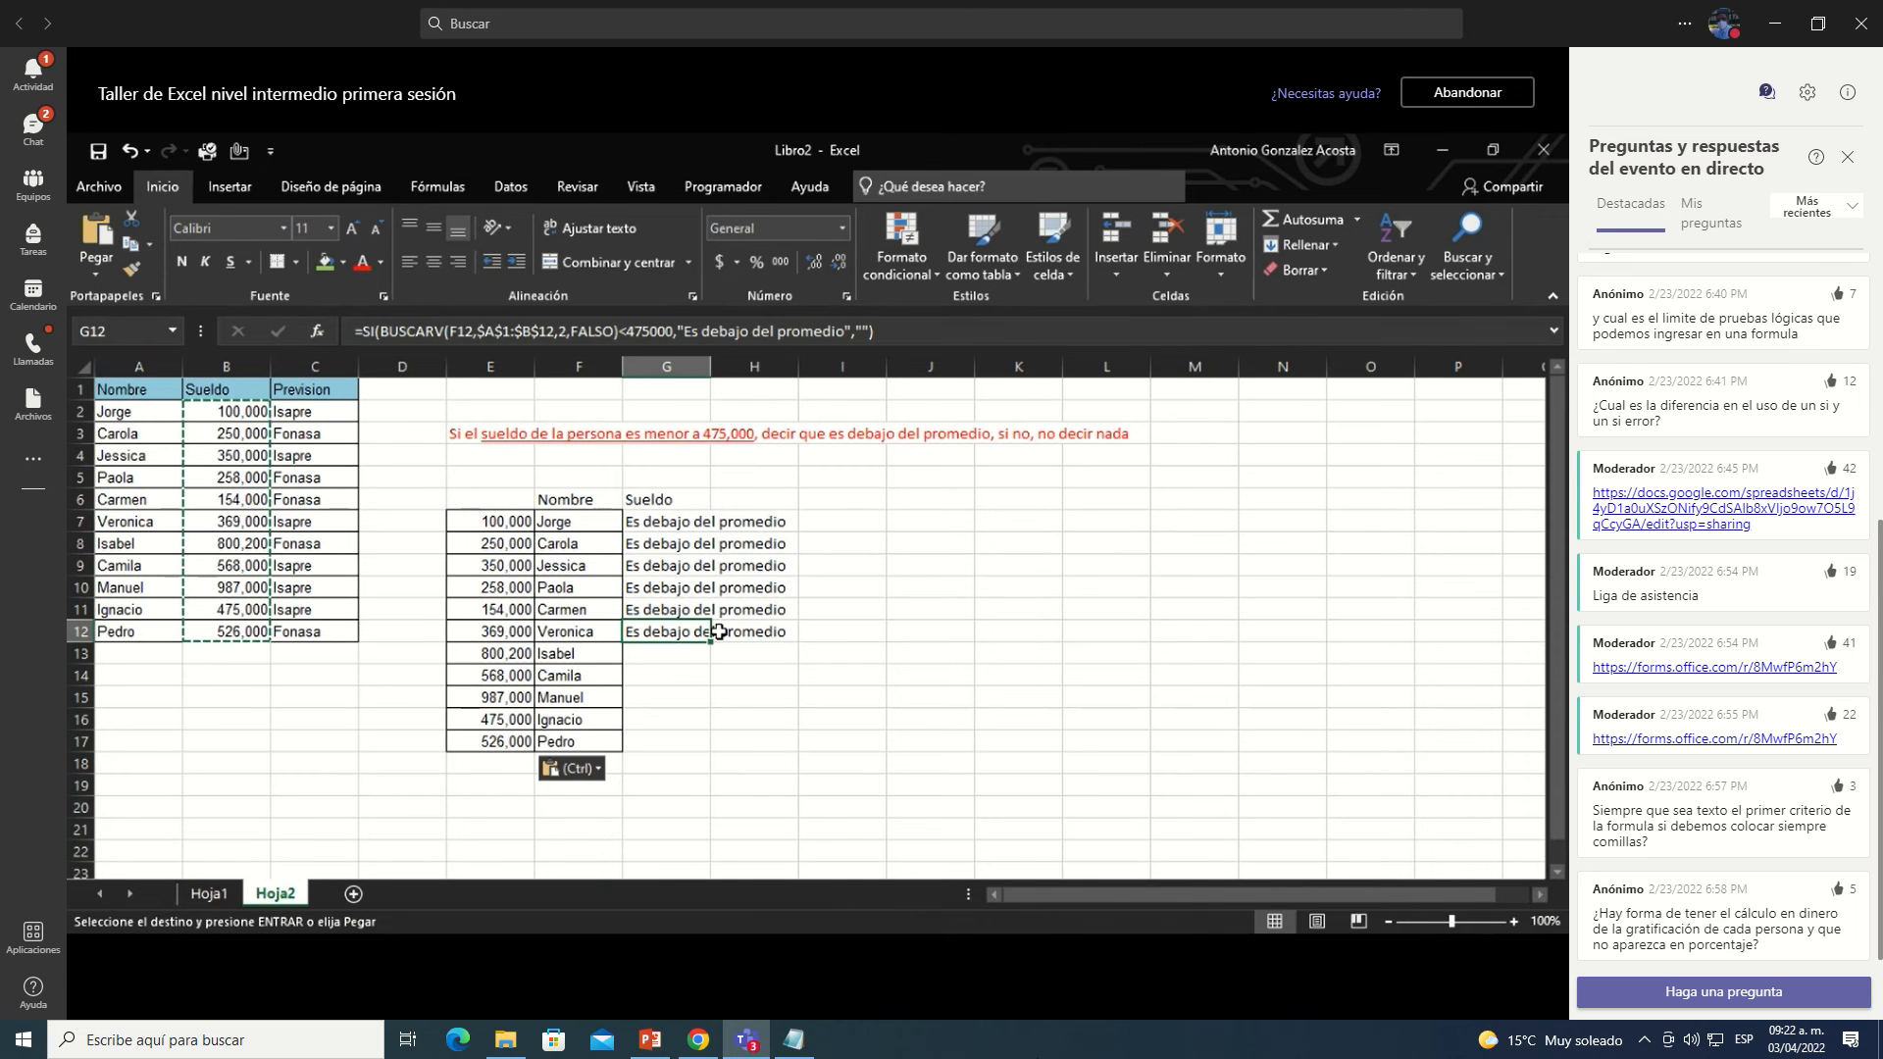
key("Escape")
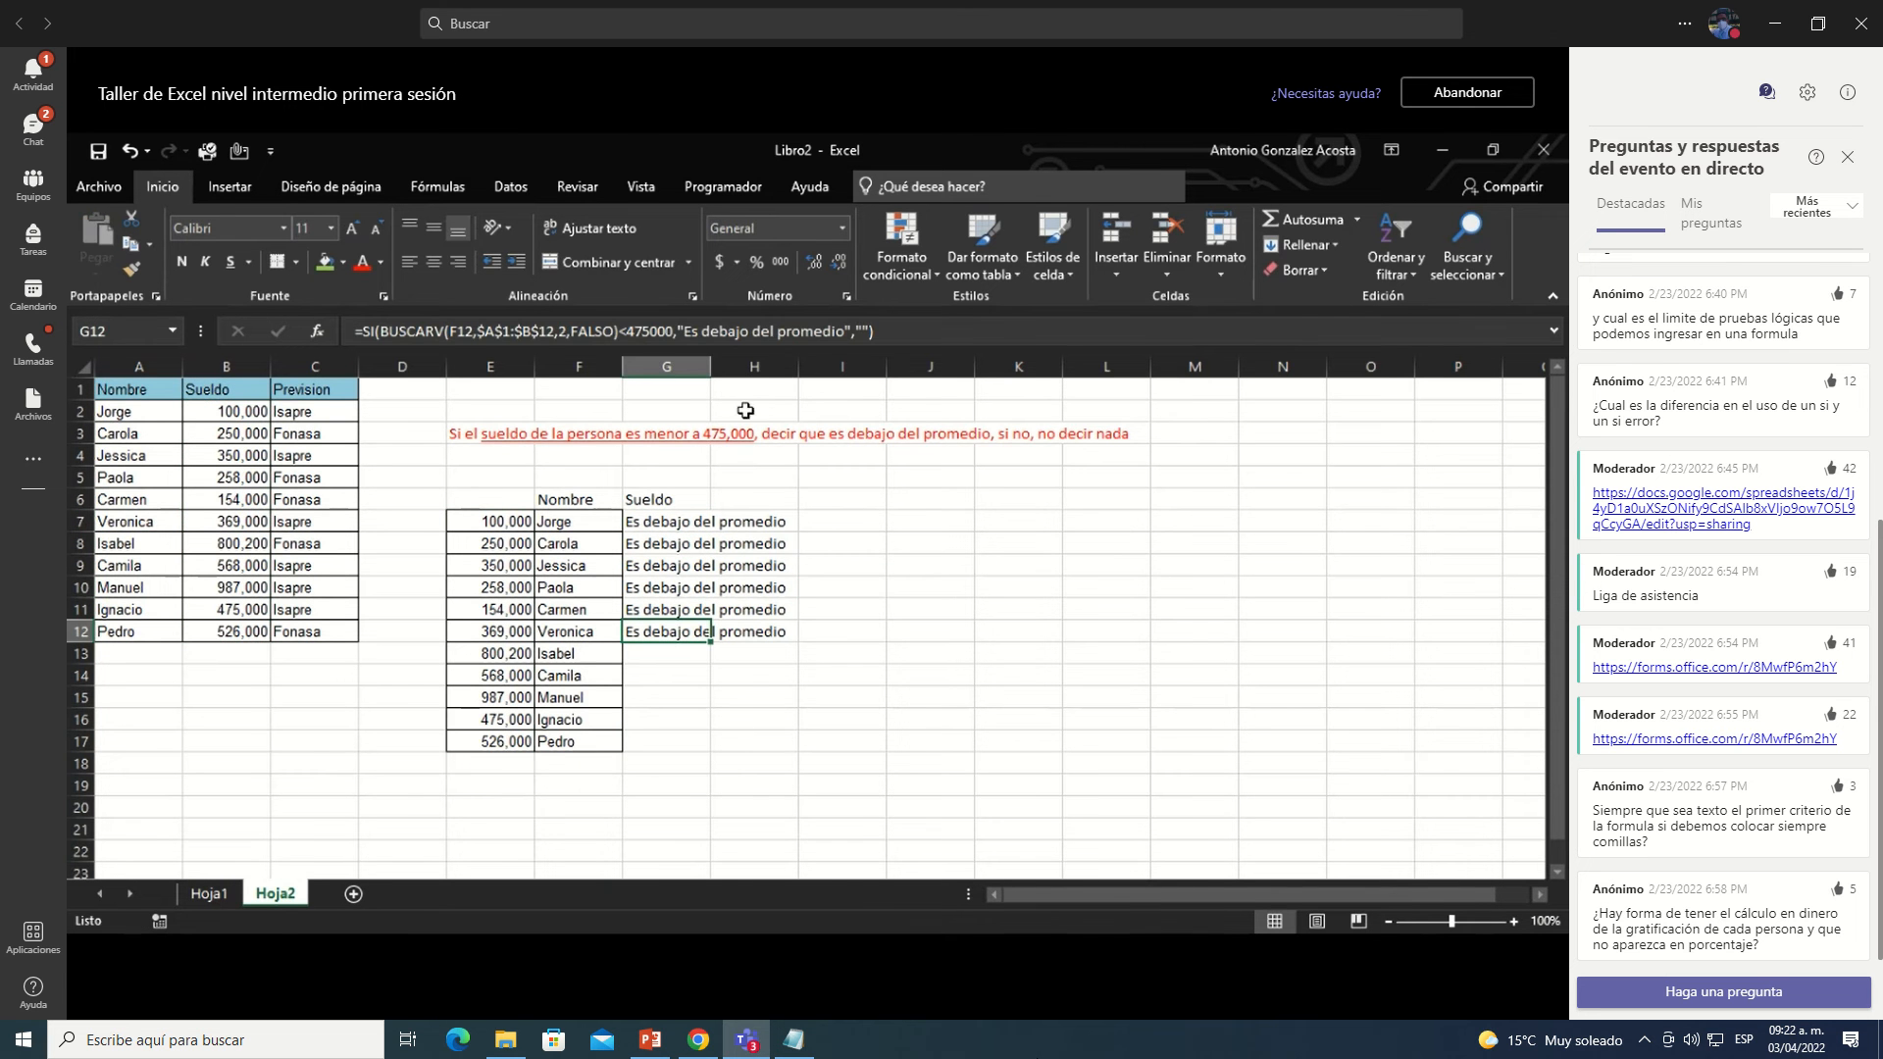
Step: Compare the salaries and results in rows 7 to 12 and row 16 with the 475,000 condition in the instruction
left_click(660, 438)
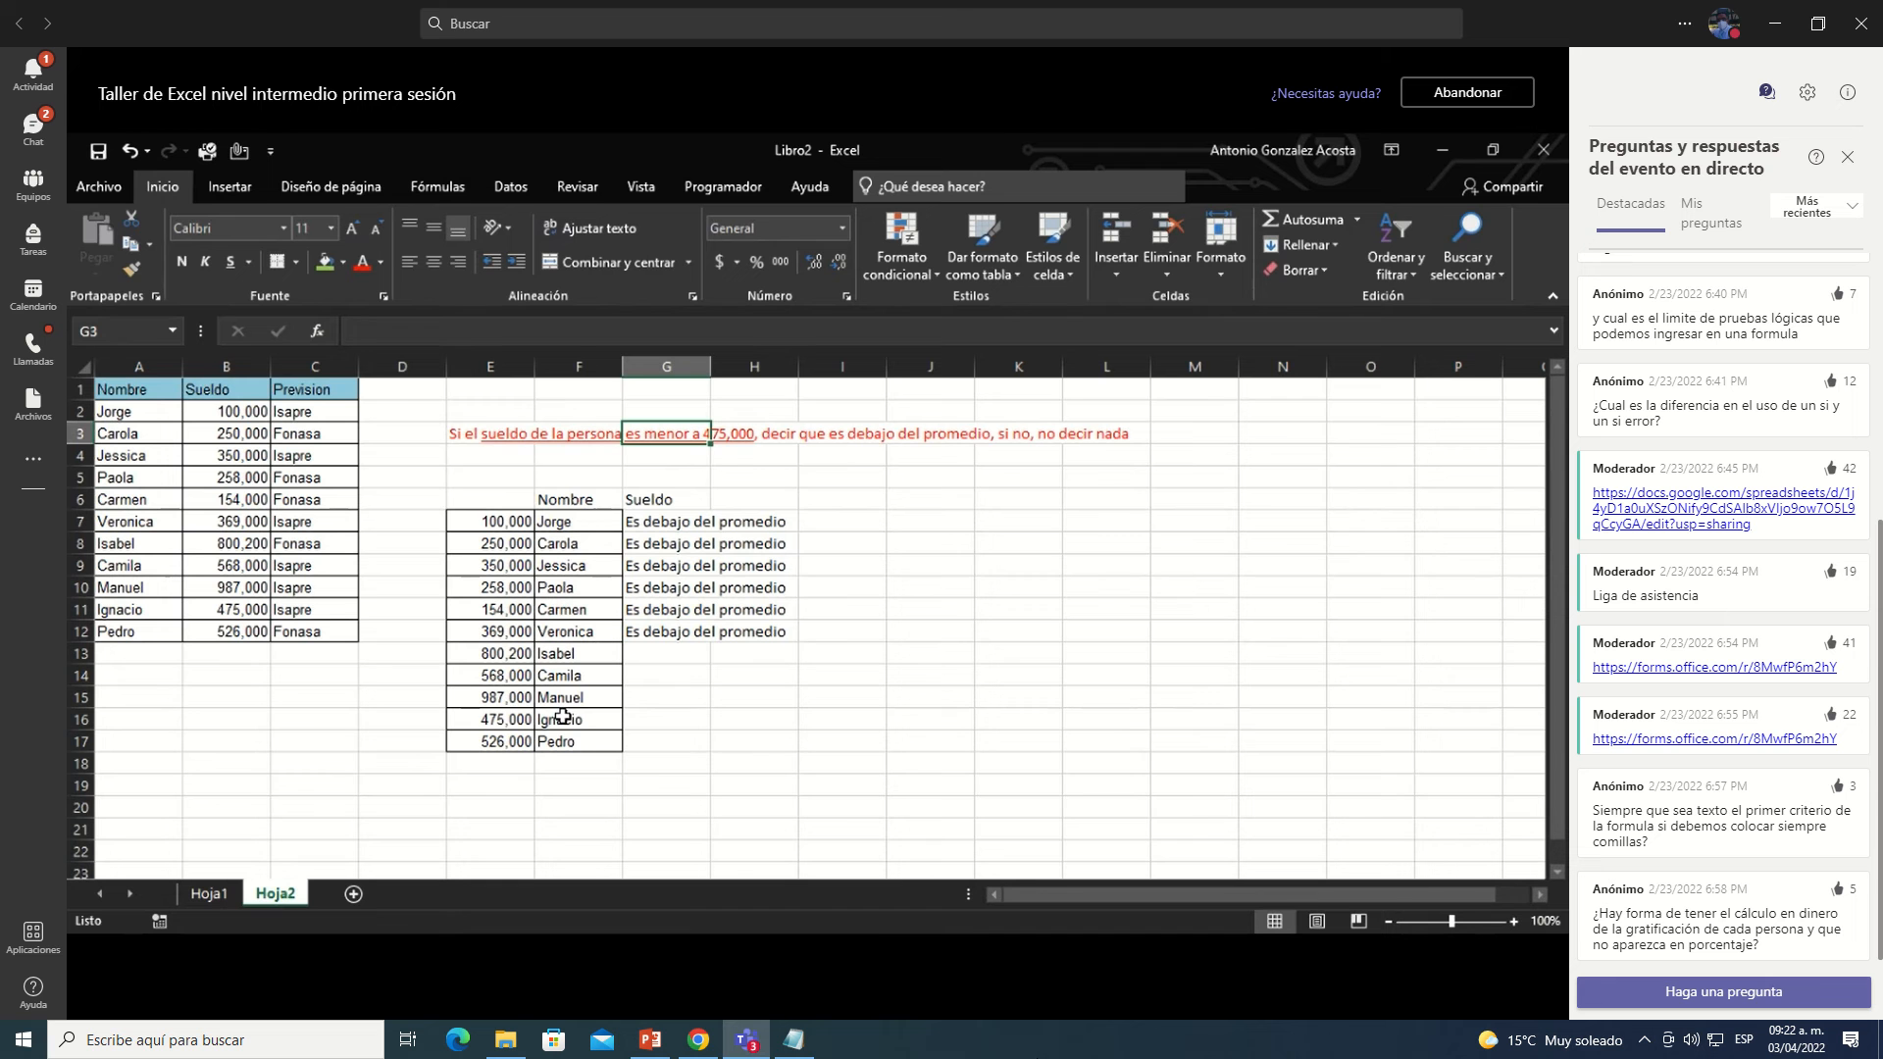
left_click(514, 716)
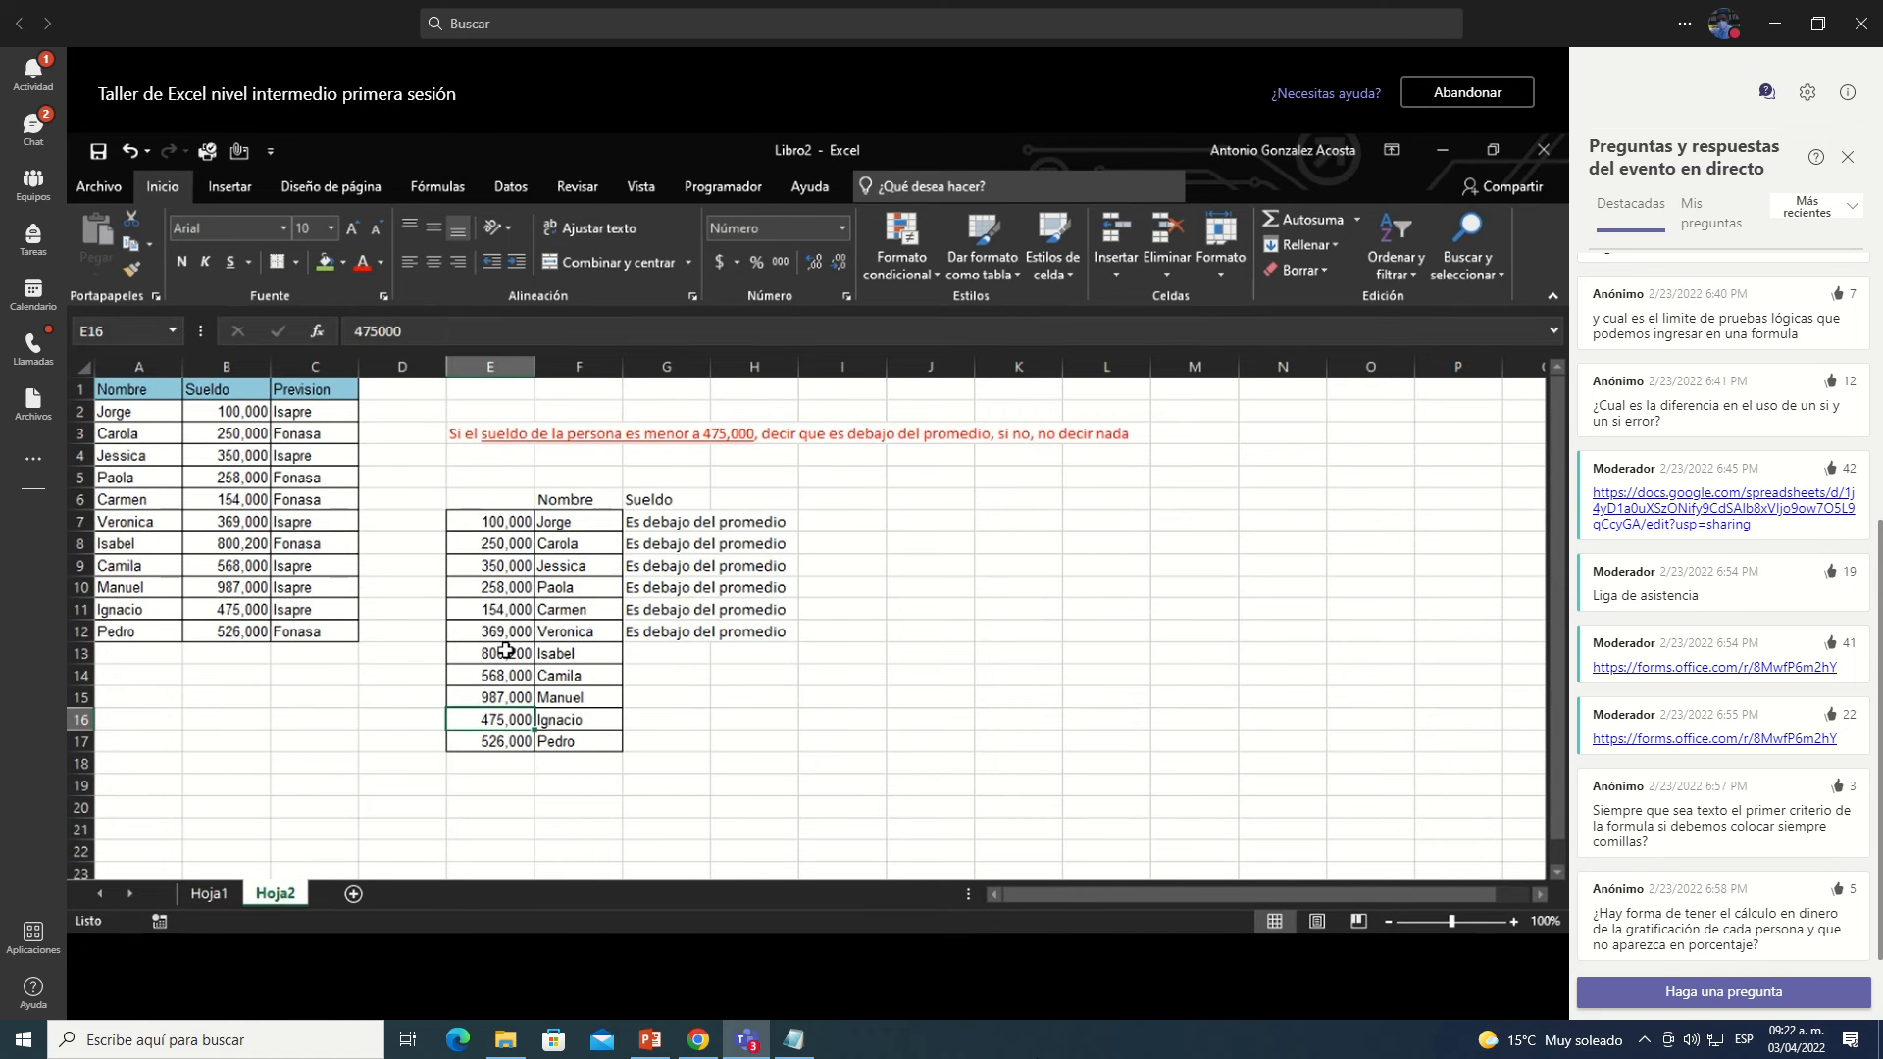
left_click_drag(506, 631, 656, 522)
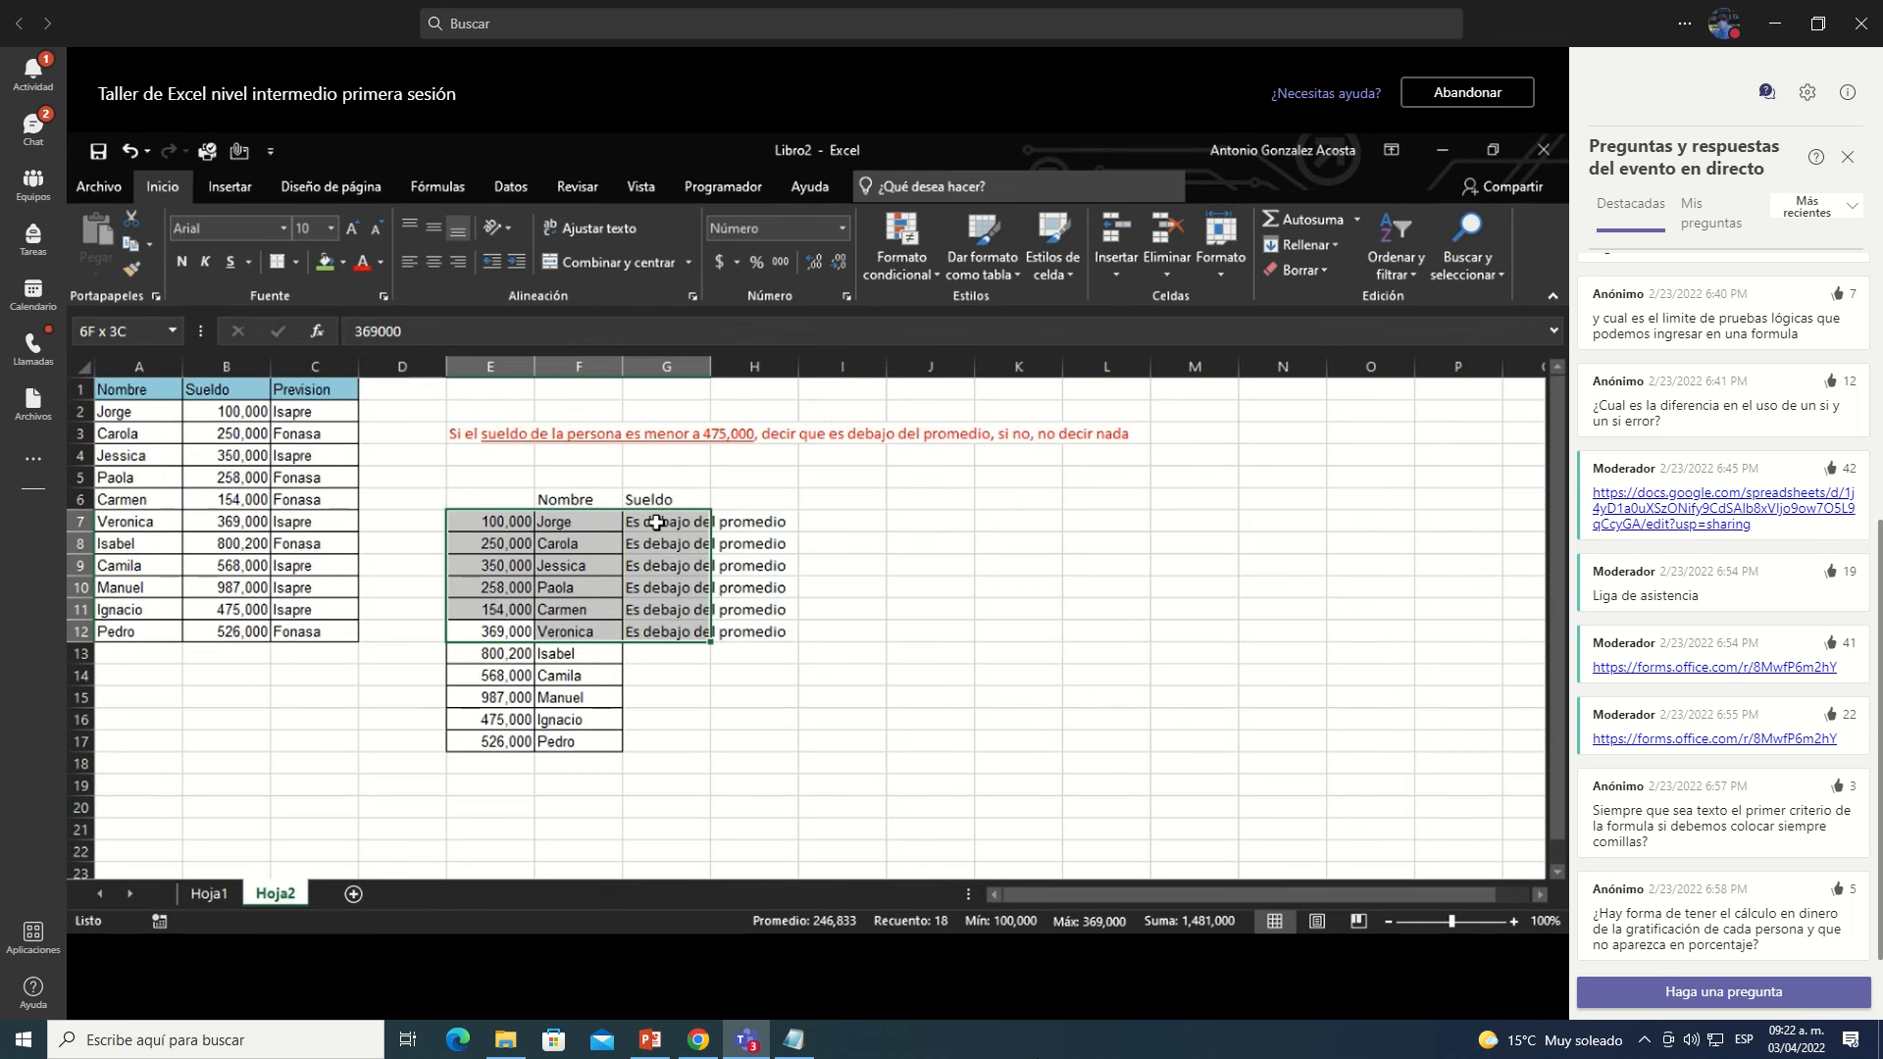
left_click_drag(482, 722, 656, 717)
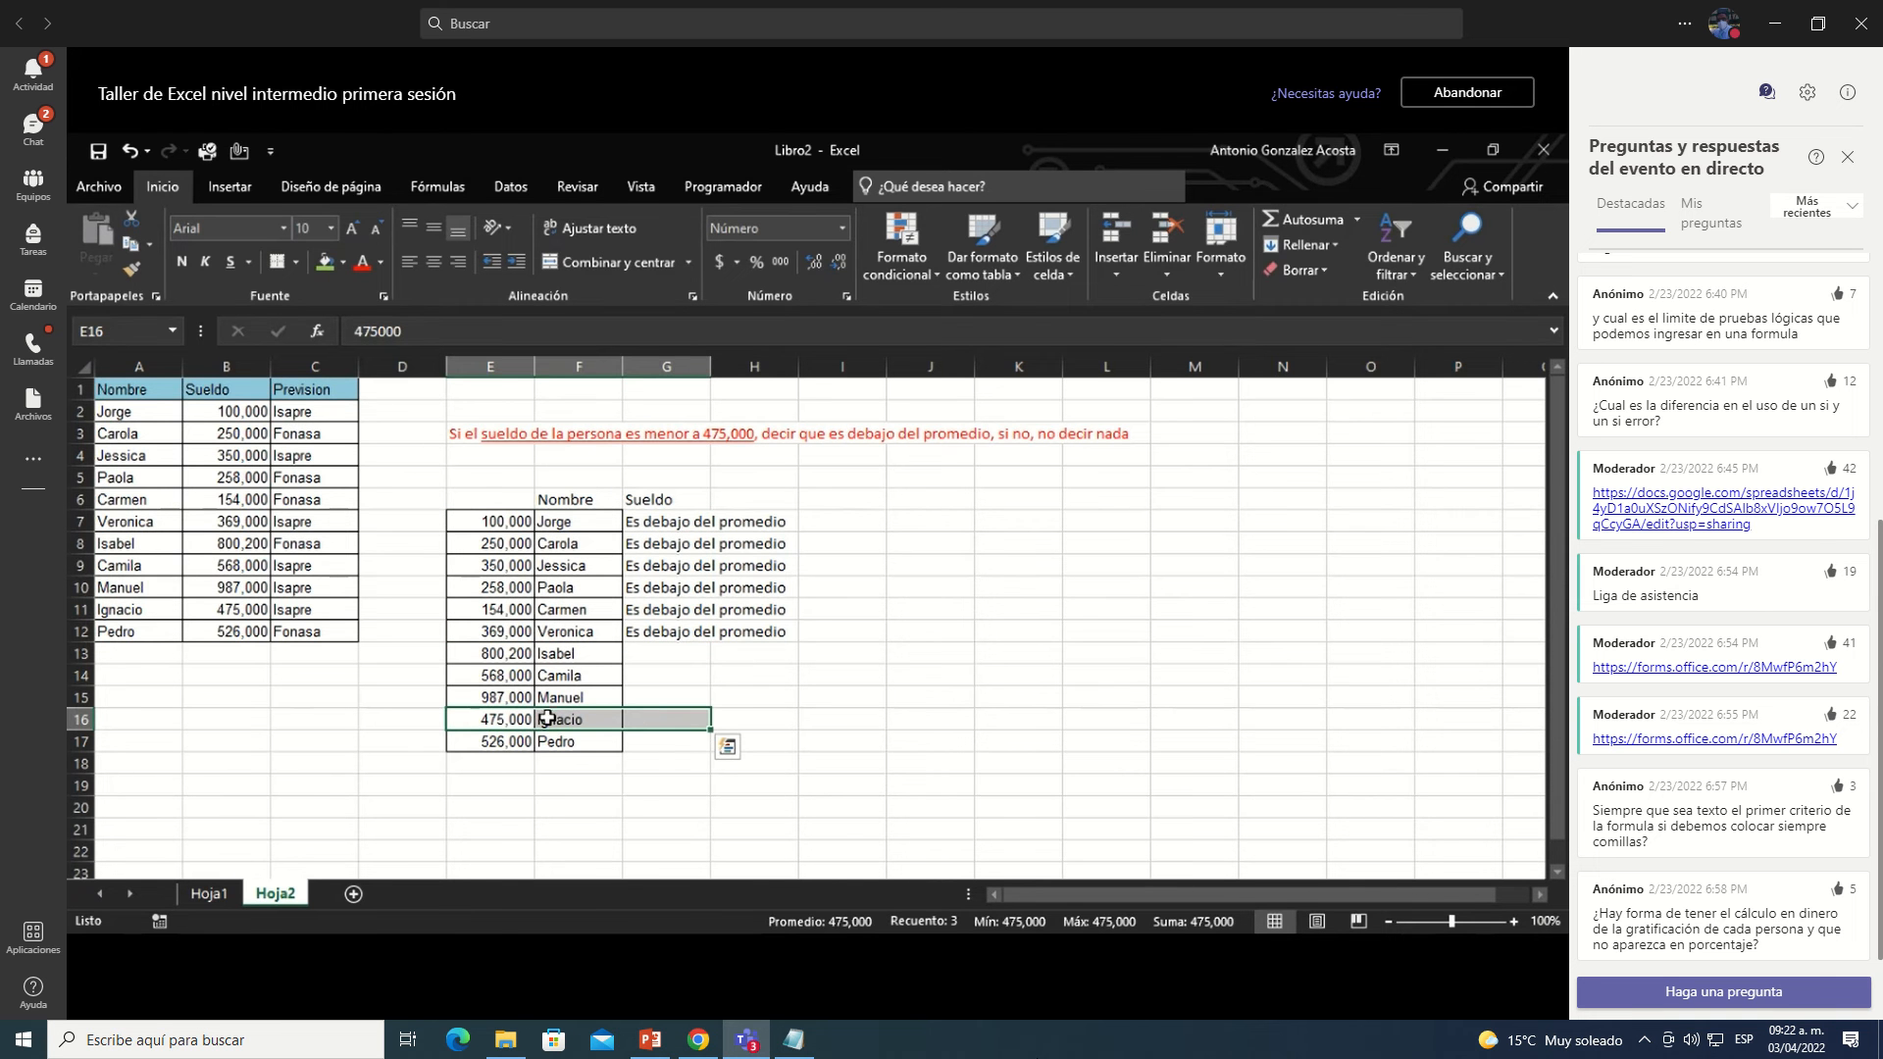
Step: Try a changed condition in the formula in G16 and undo the change
left_click(679, 723)
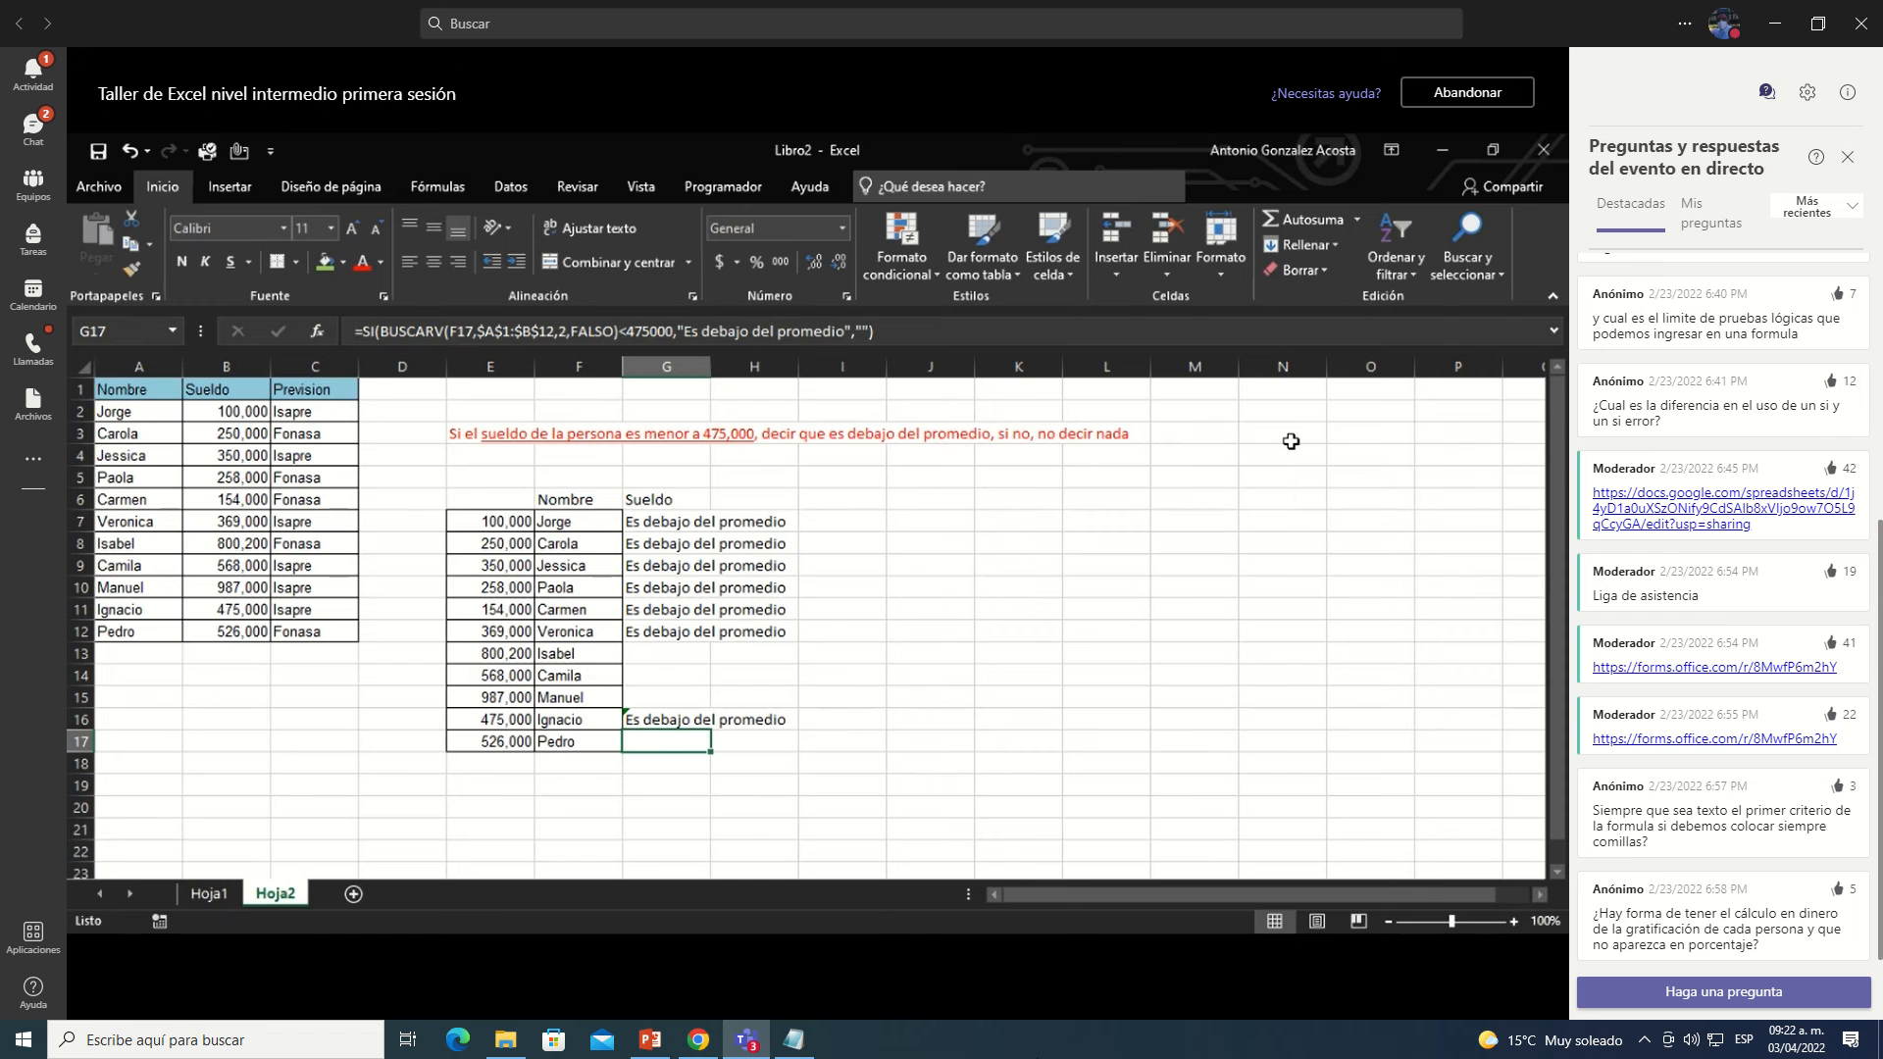
key("ctrl+z")
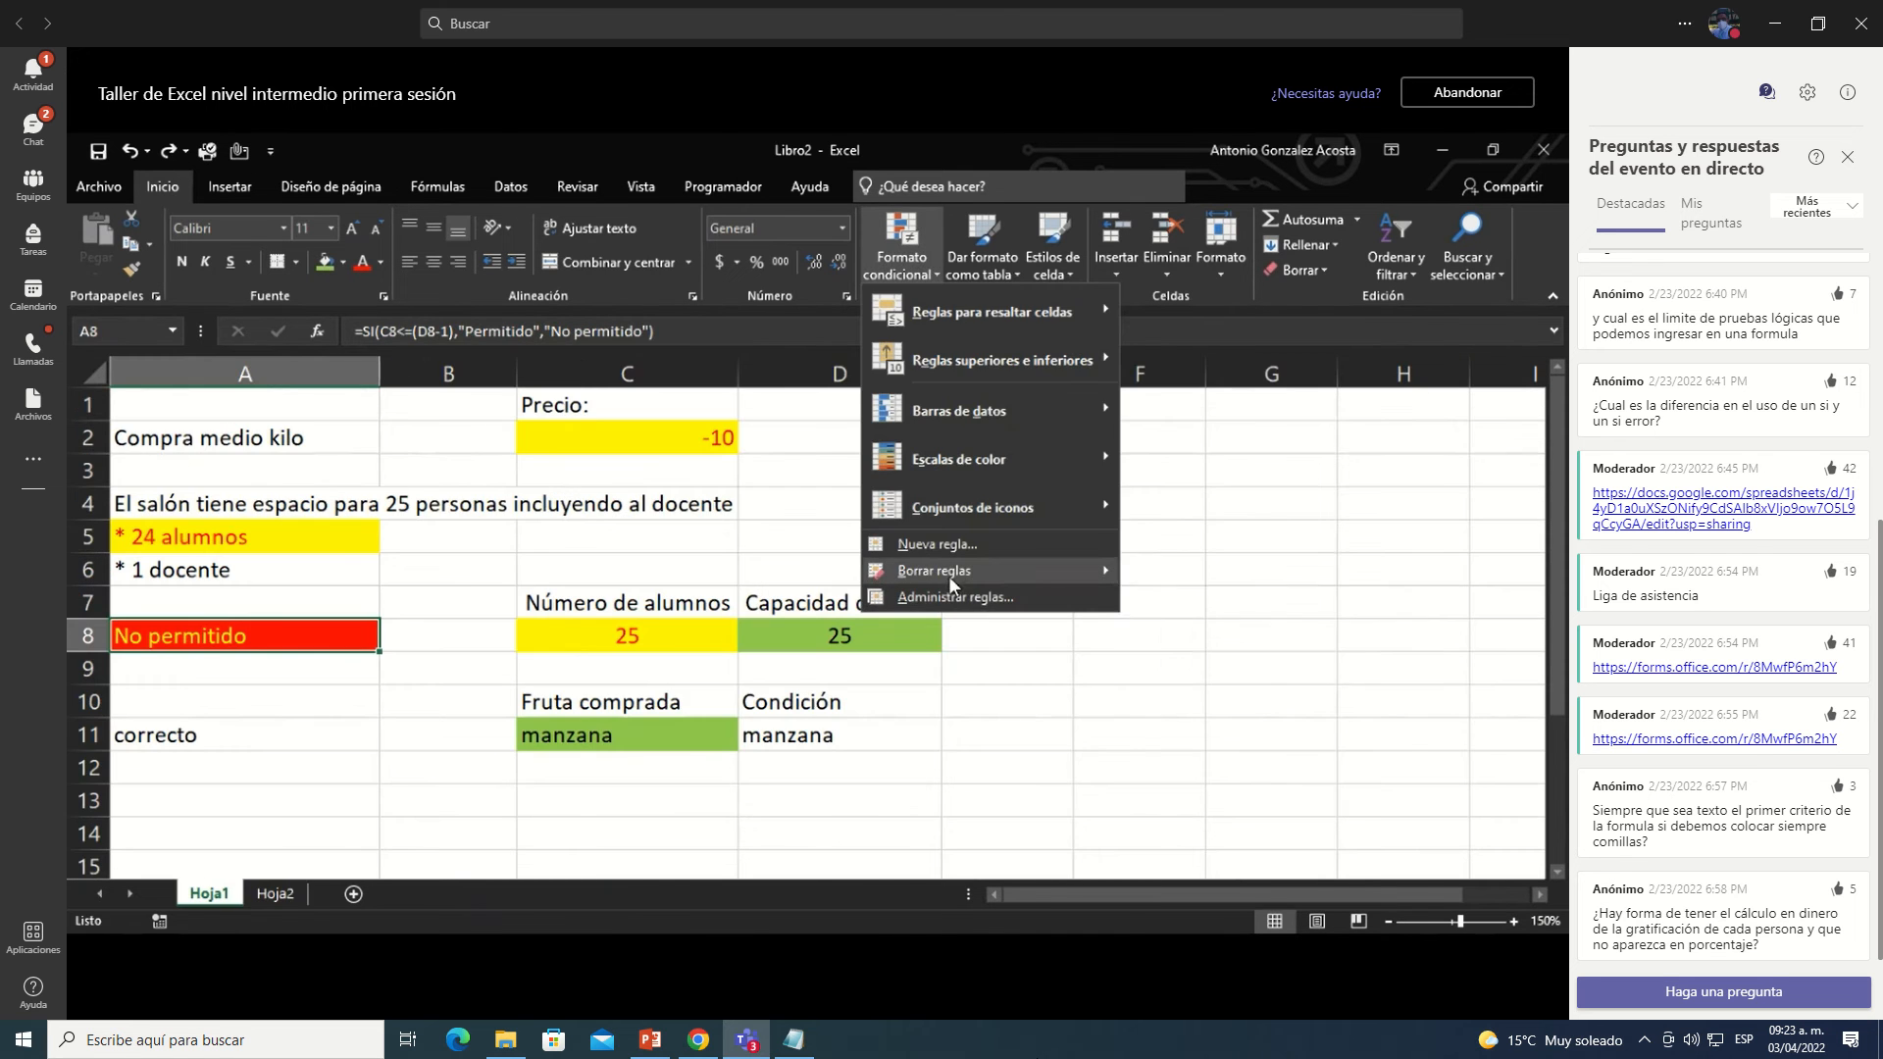
Step: Clear the conditional formatting rules from A8 on Hoja1 and create a new rule that recolours the "No permitido" result
mouse_move(969, 575)
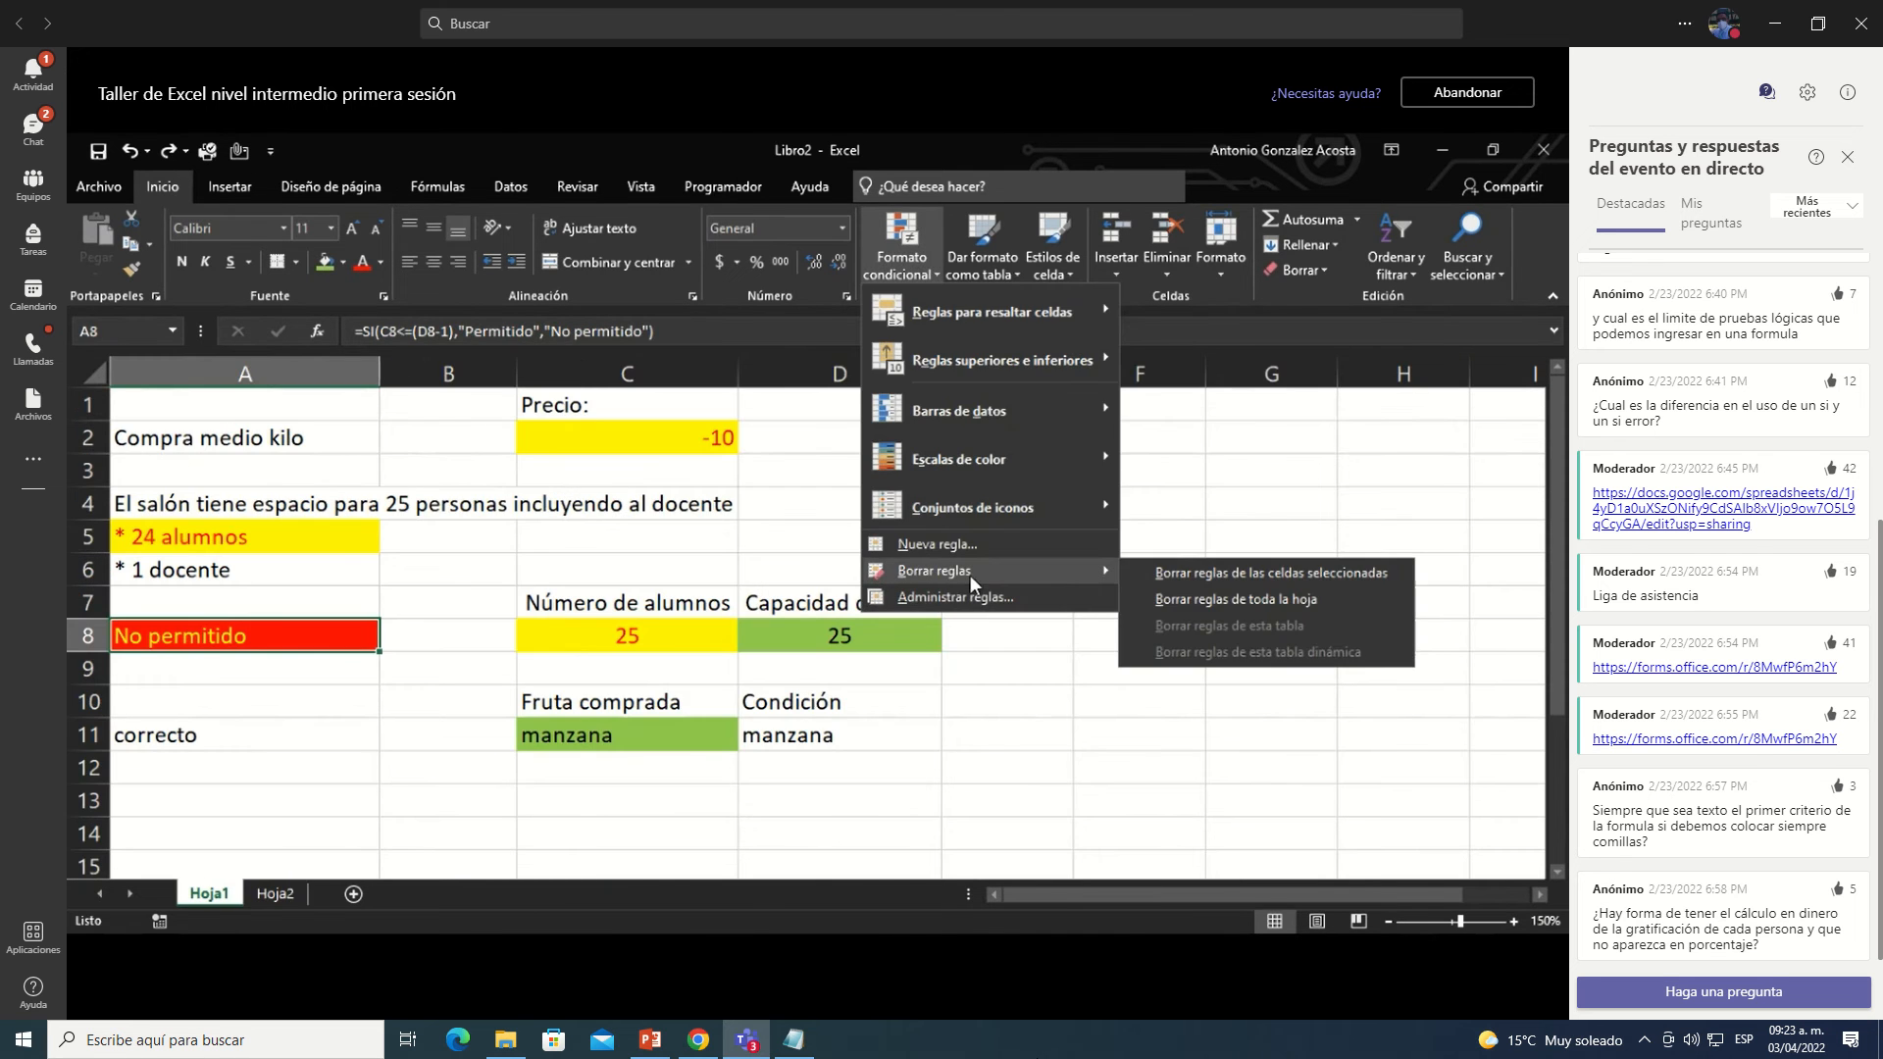
left_click(1173, 575)
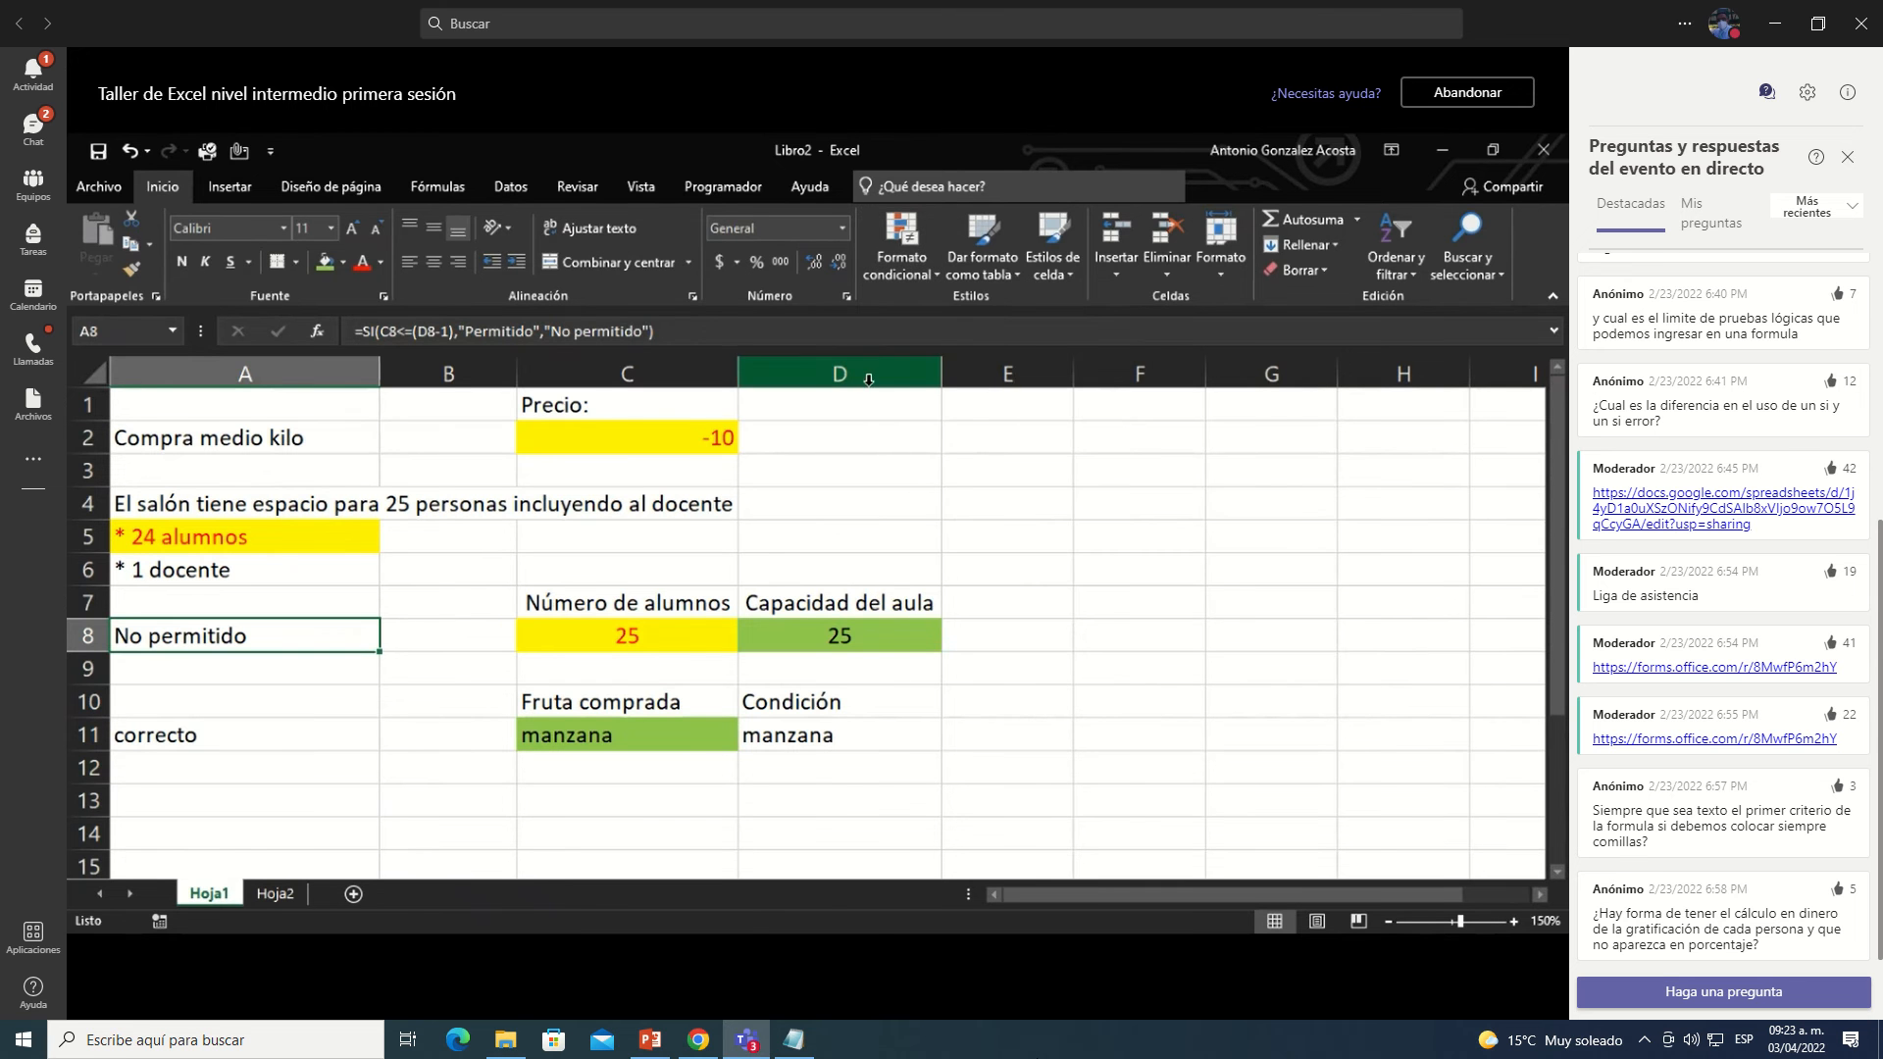
left_click(902, 266)
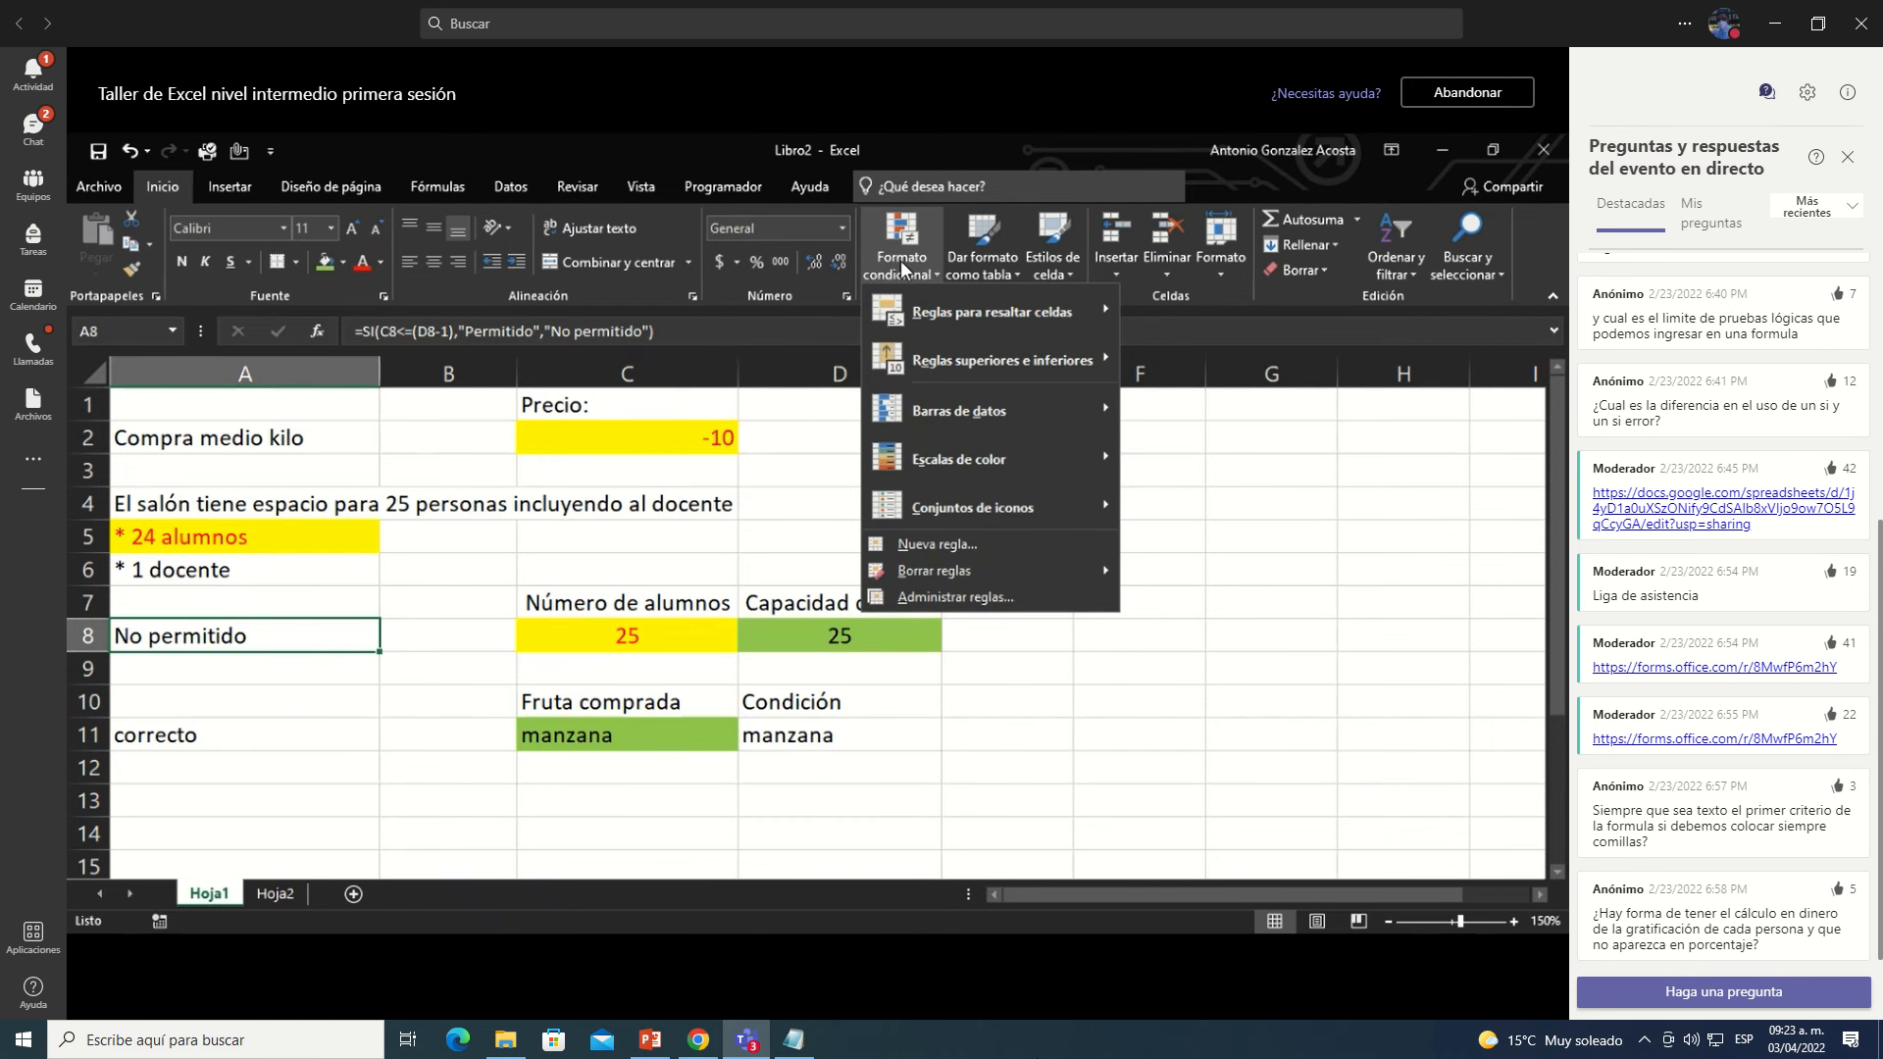
left_click(925, 543)
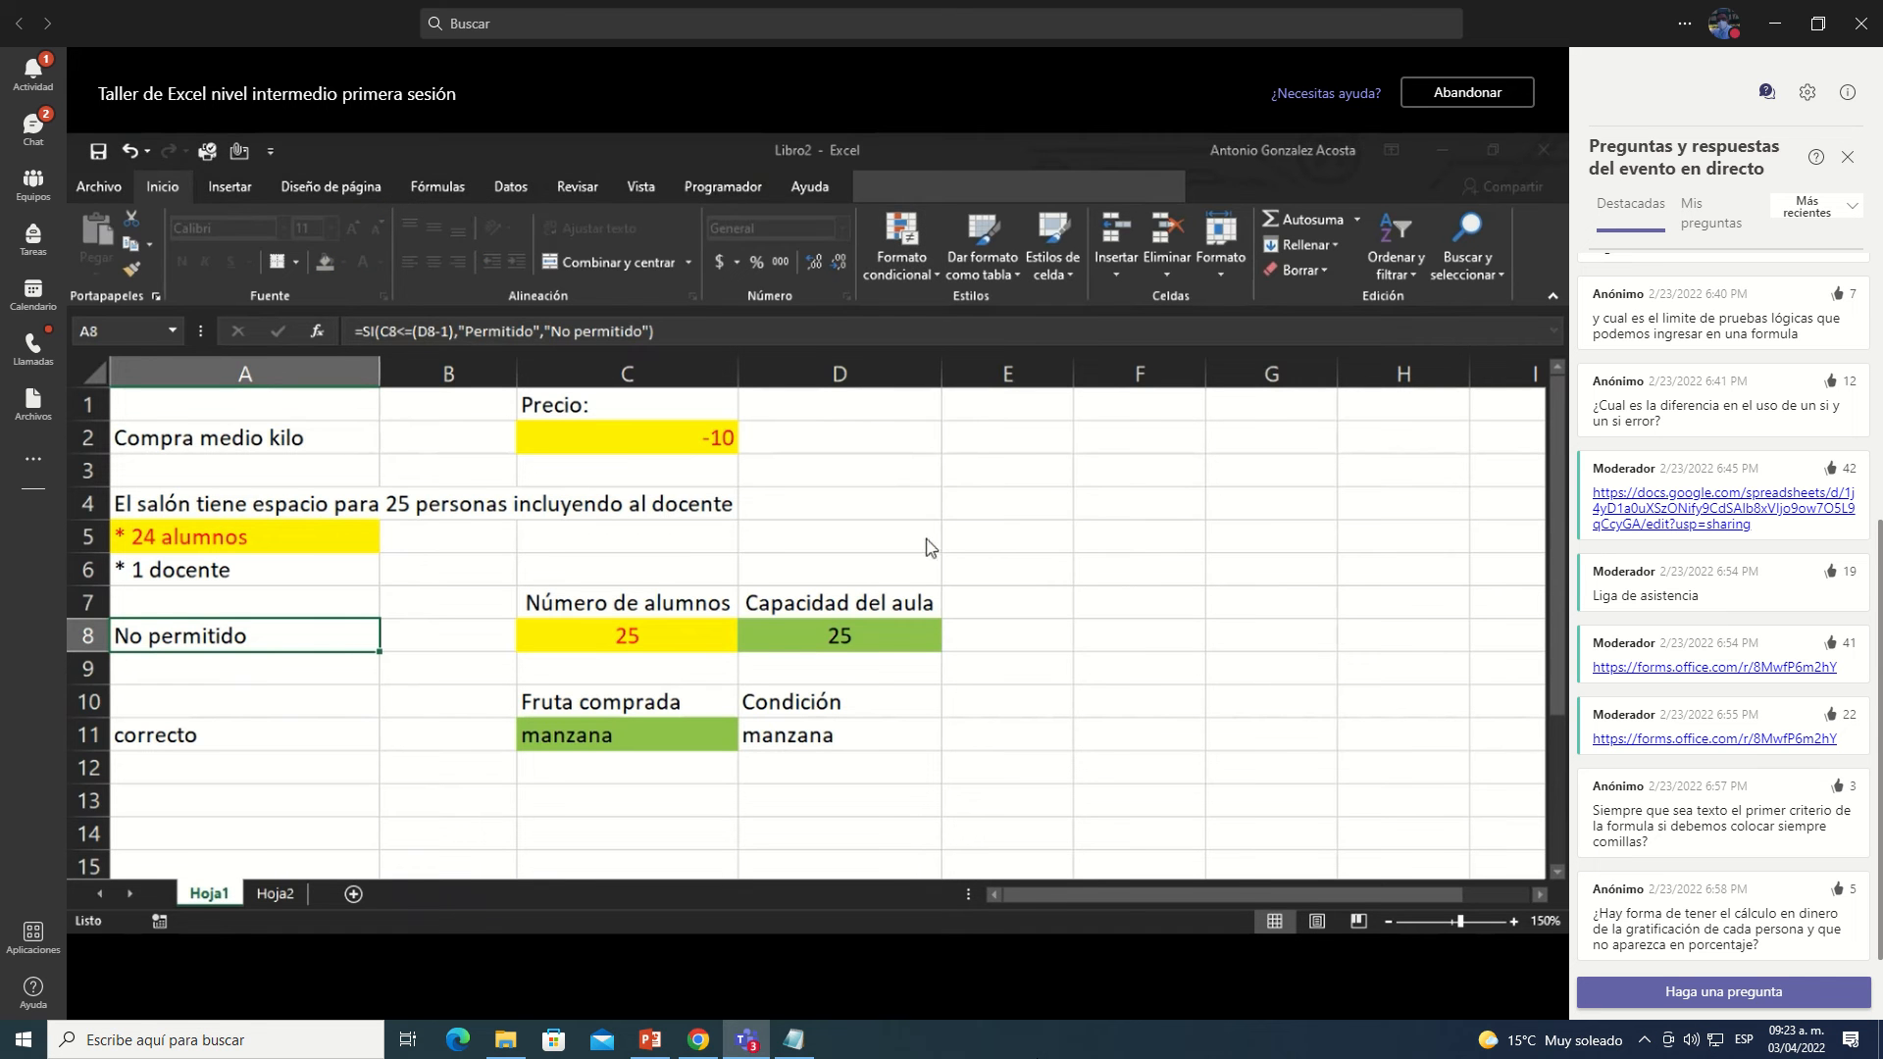
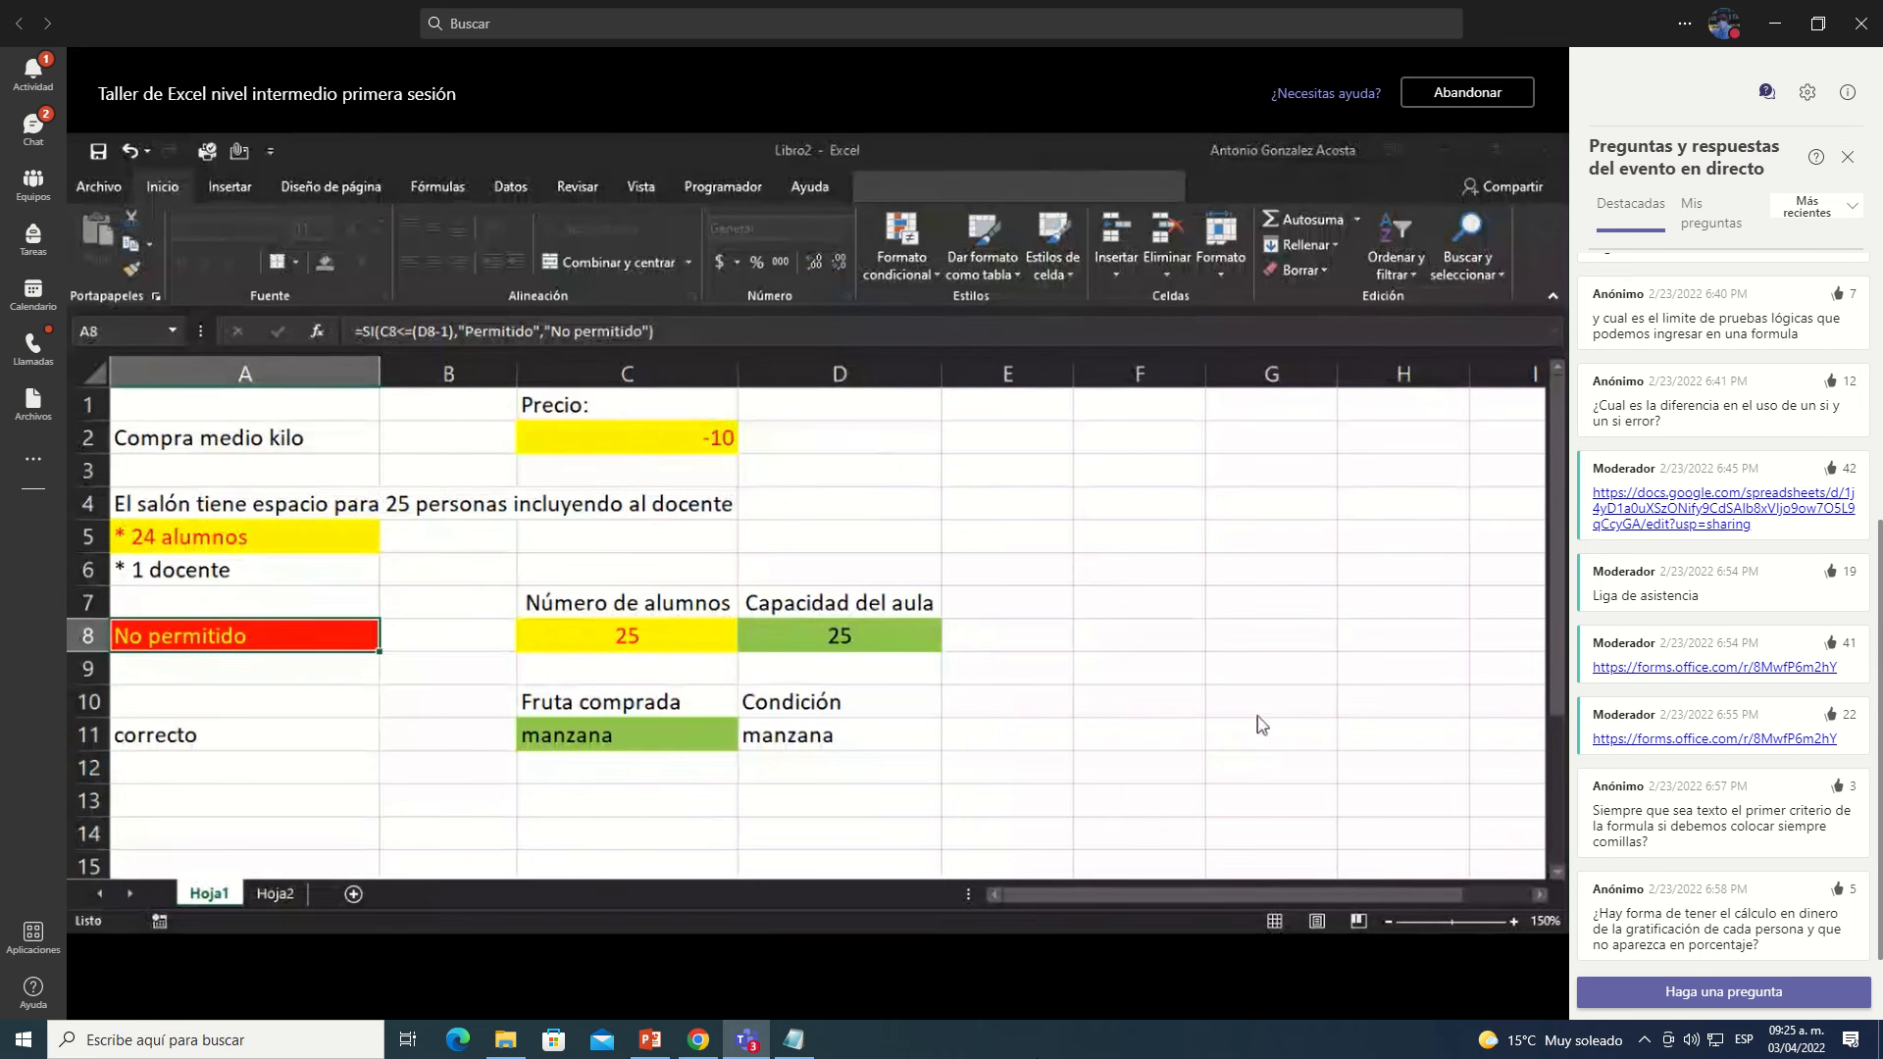
left_click(1002, 734)
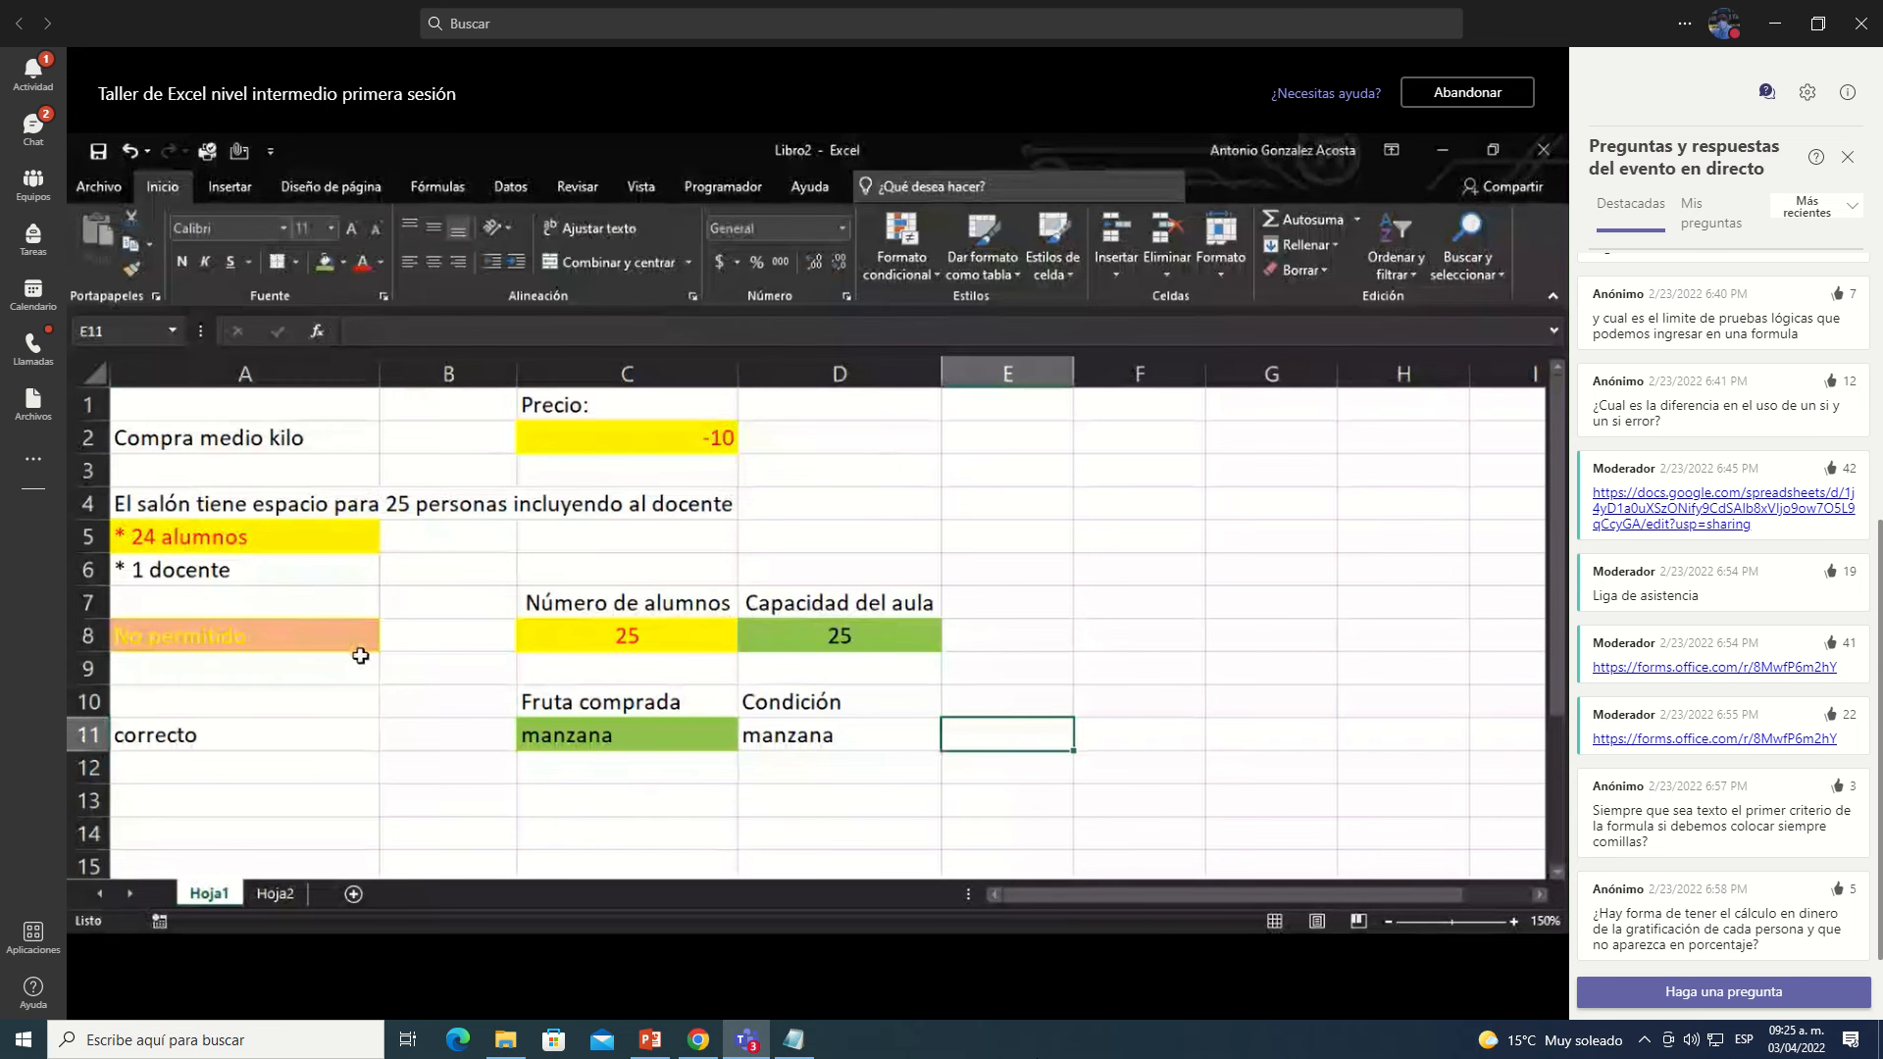
Step: Open the conditional formatting rule of A8 for management and try a purple fill for "No permitido"
scroll(359, 655, "up", 8, "ctrl")
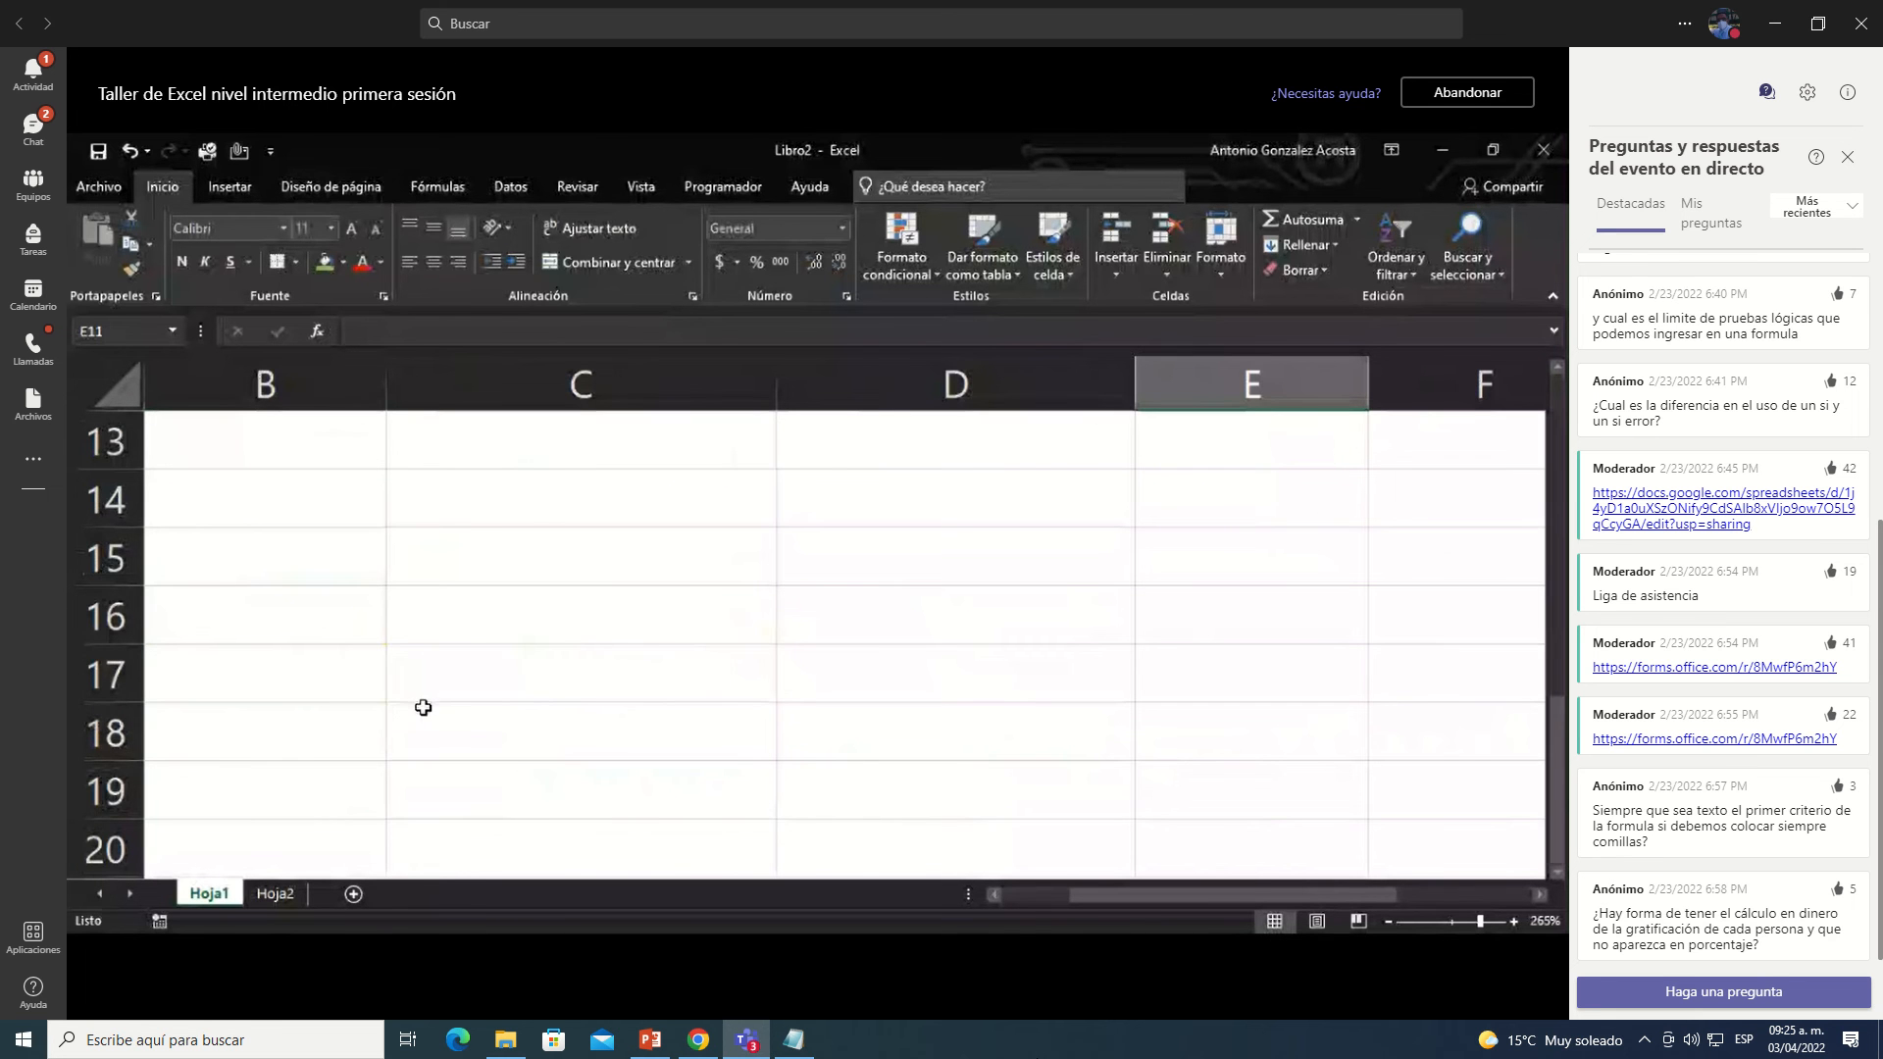
scroll(422, 706, "up", 4)
scroll(422, 706, "down", 2)
left_click(437, 678)
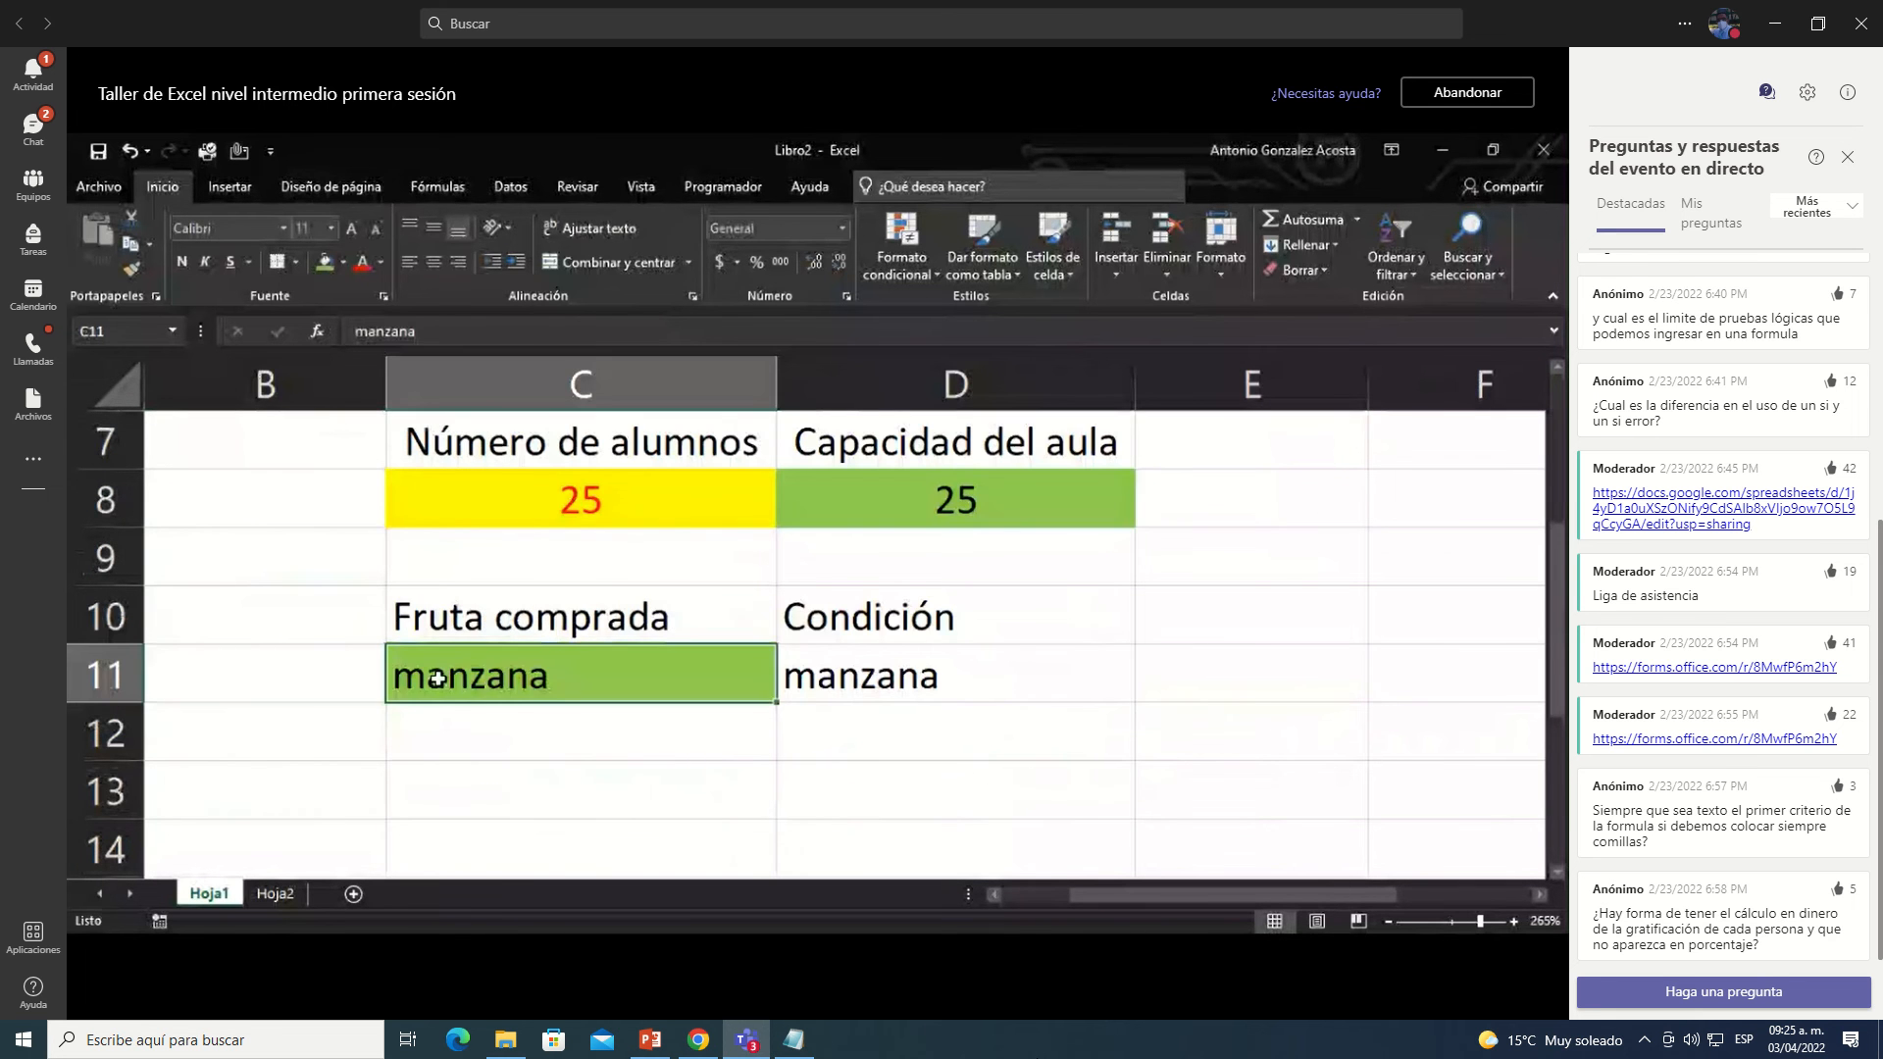
key("Left")
key("Left")
left_click(461, 510)
left_click(904, 251)
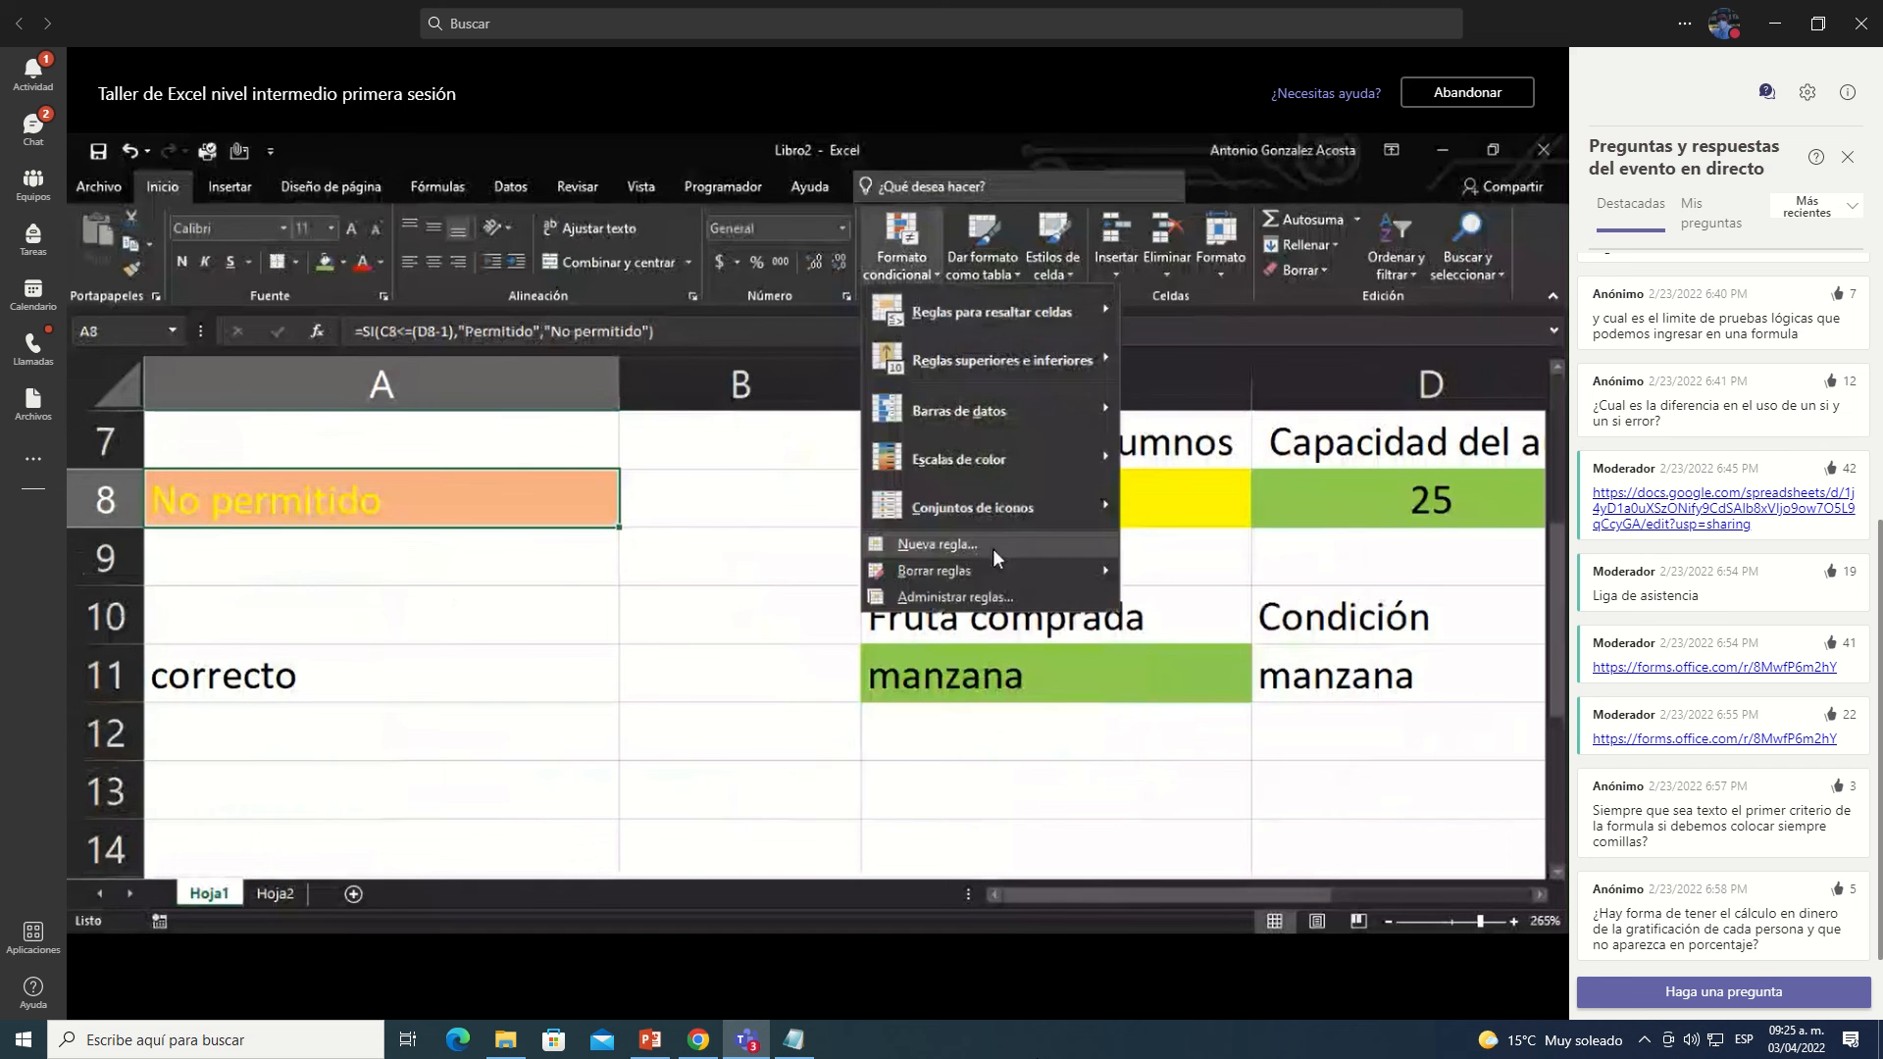
left_click(956, 597)
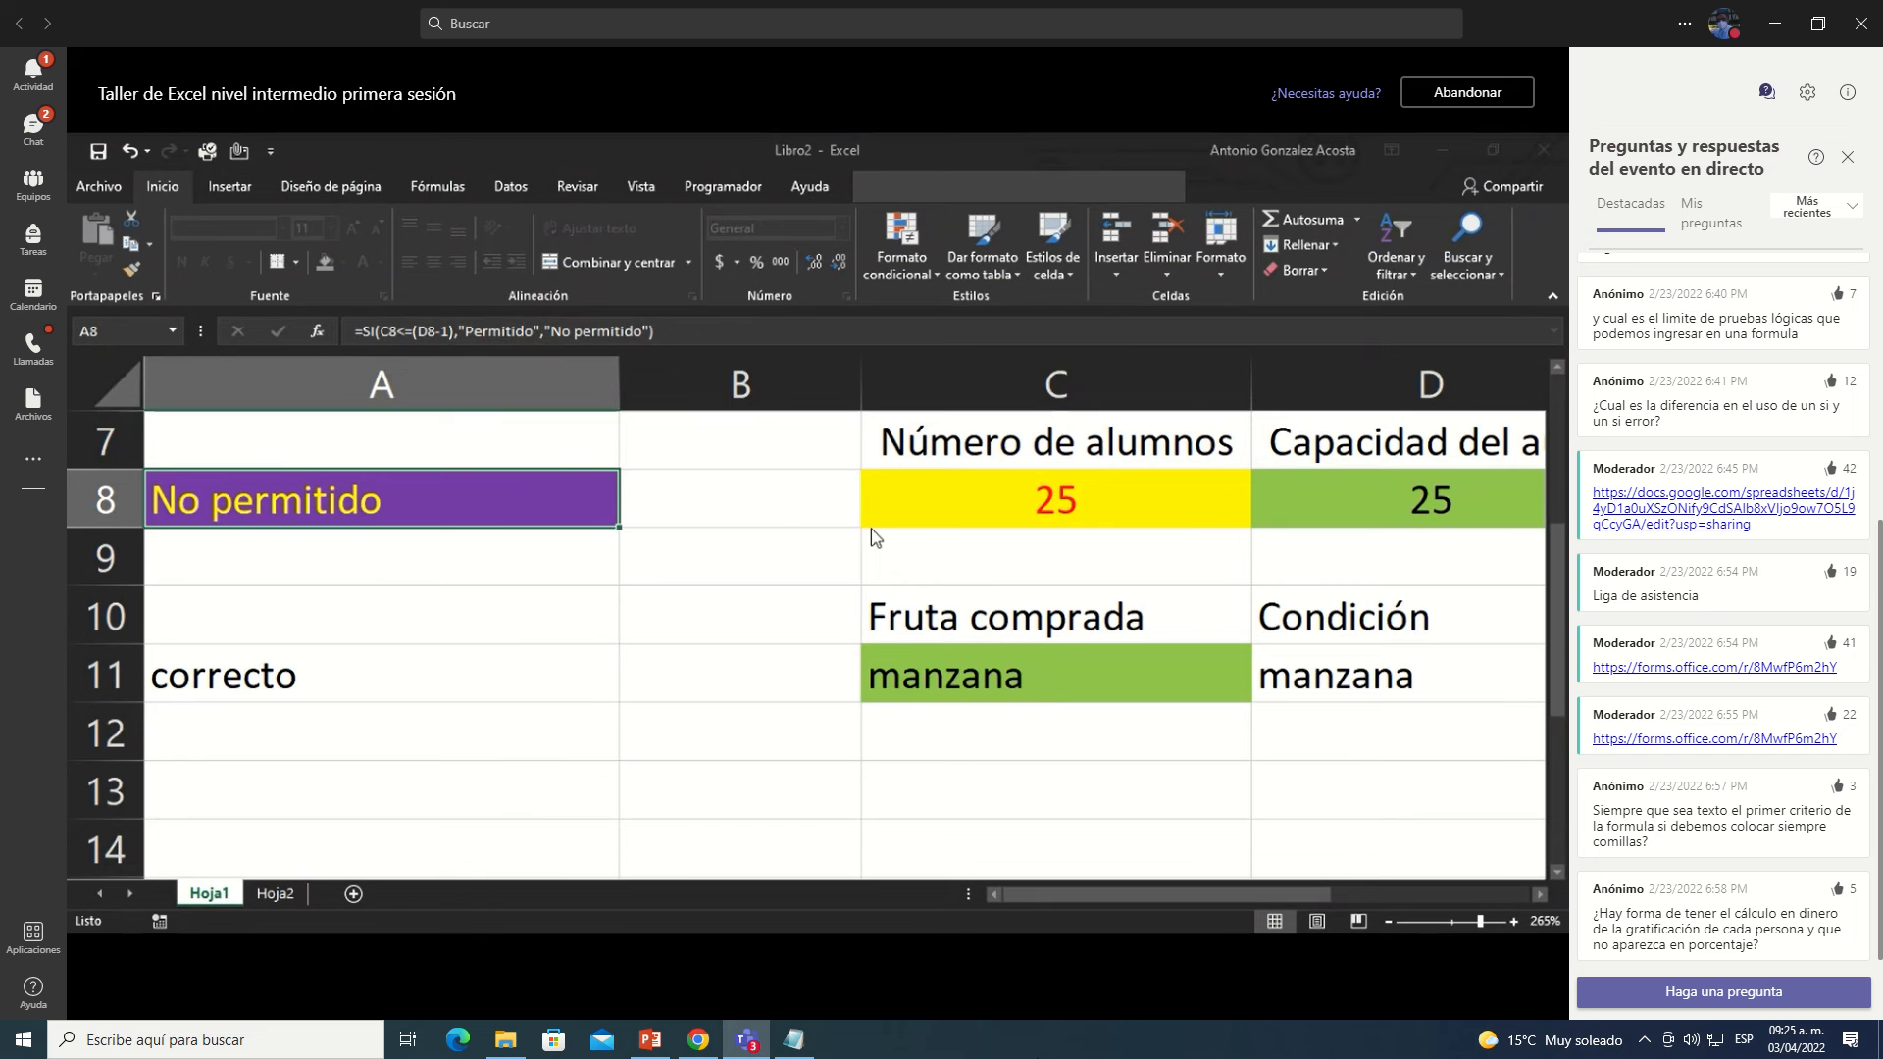
left_click(863, 748)
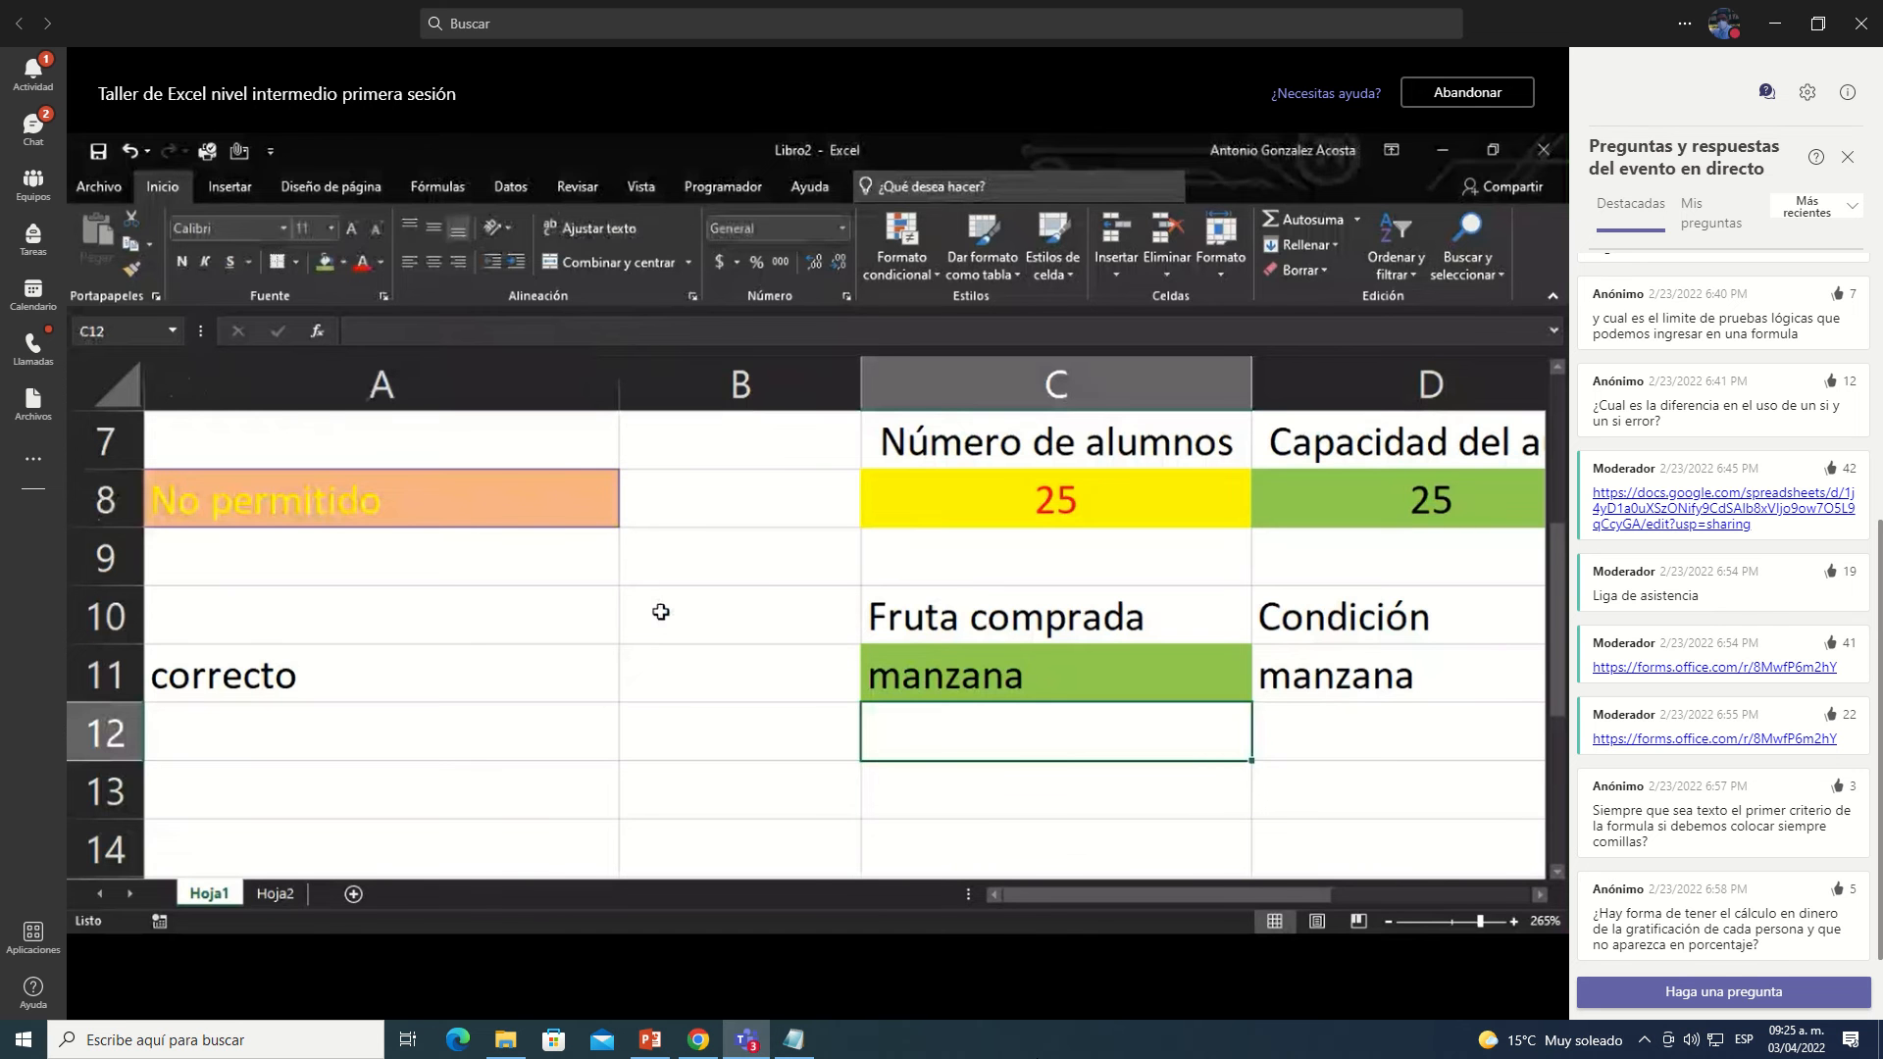
Step: Edit the conditional formatting rule of A8 to use a red fill with bold, italic, underlined yellow text
left_click(660, 612)
left_click(169, 519)
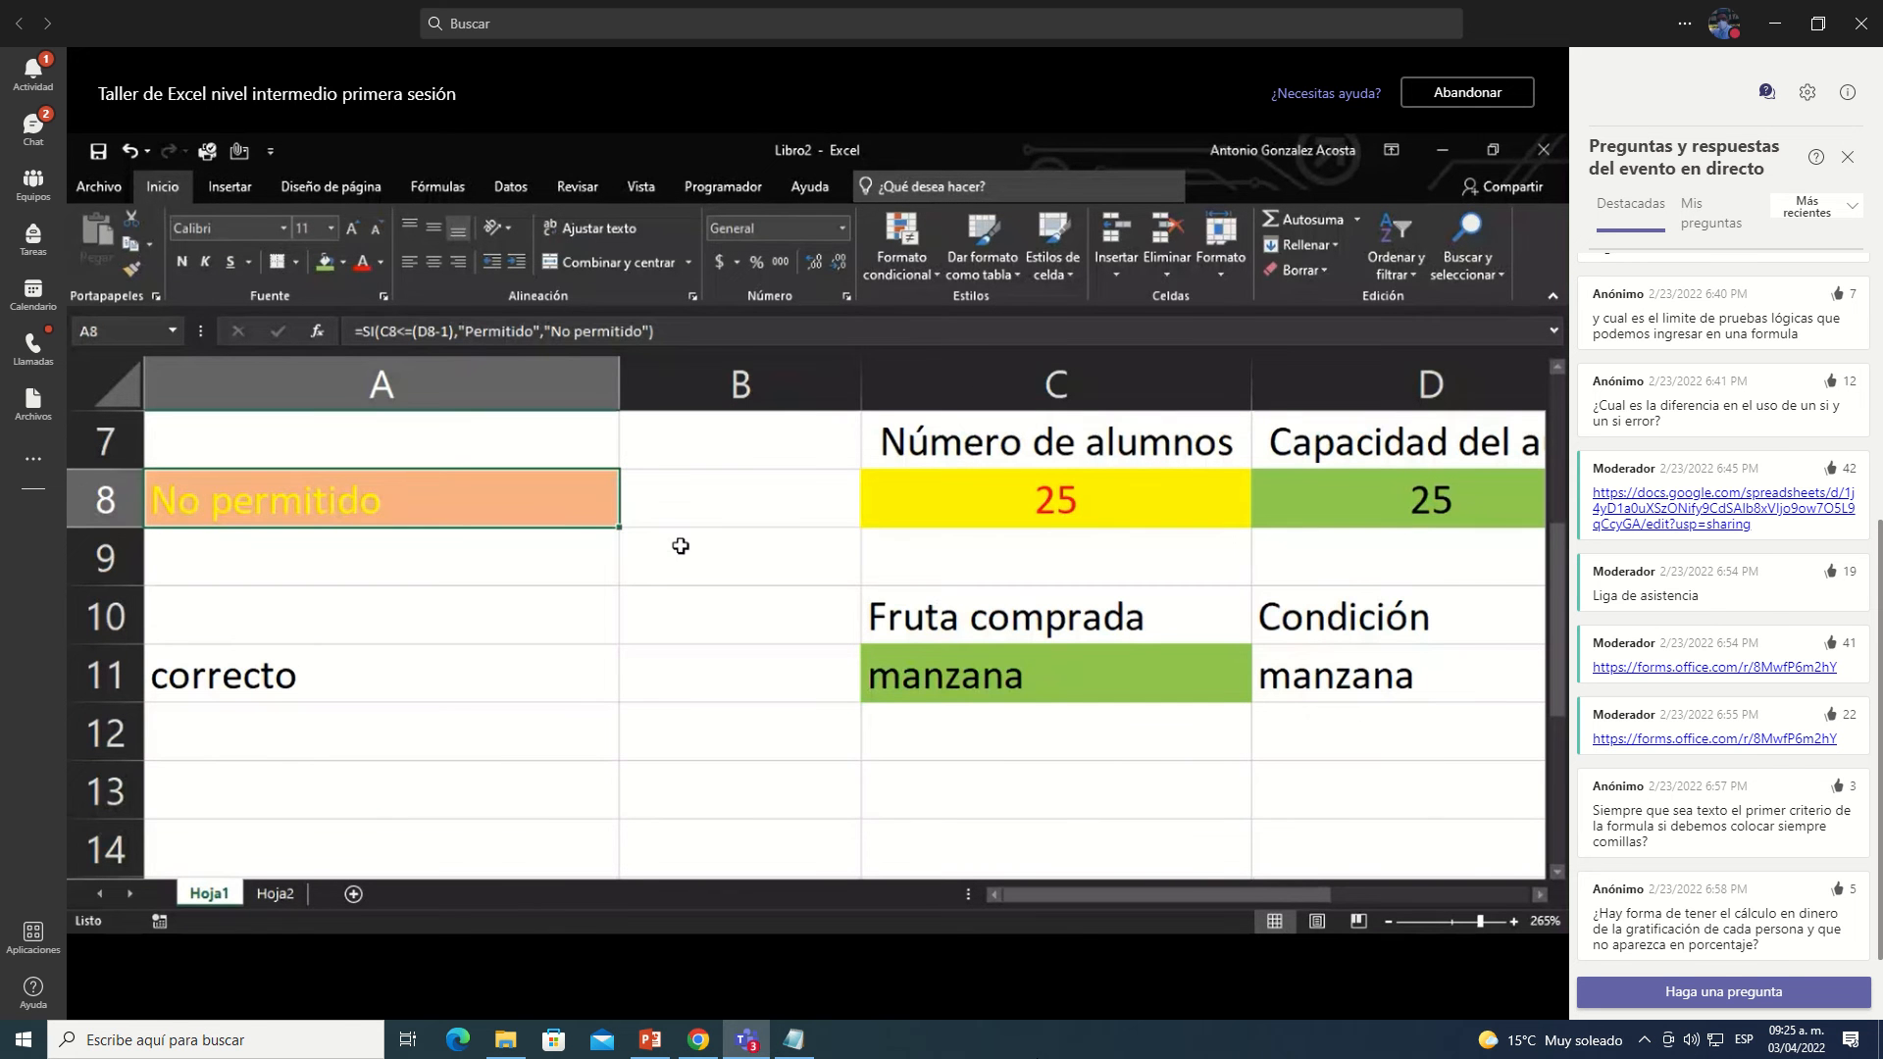
scroll(690, 539, "down", 2)
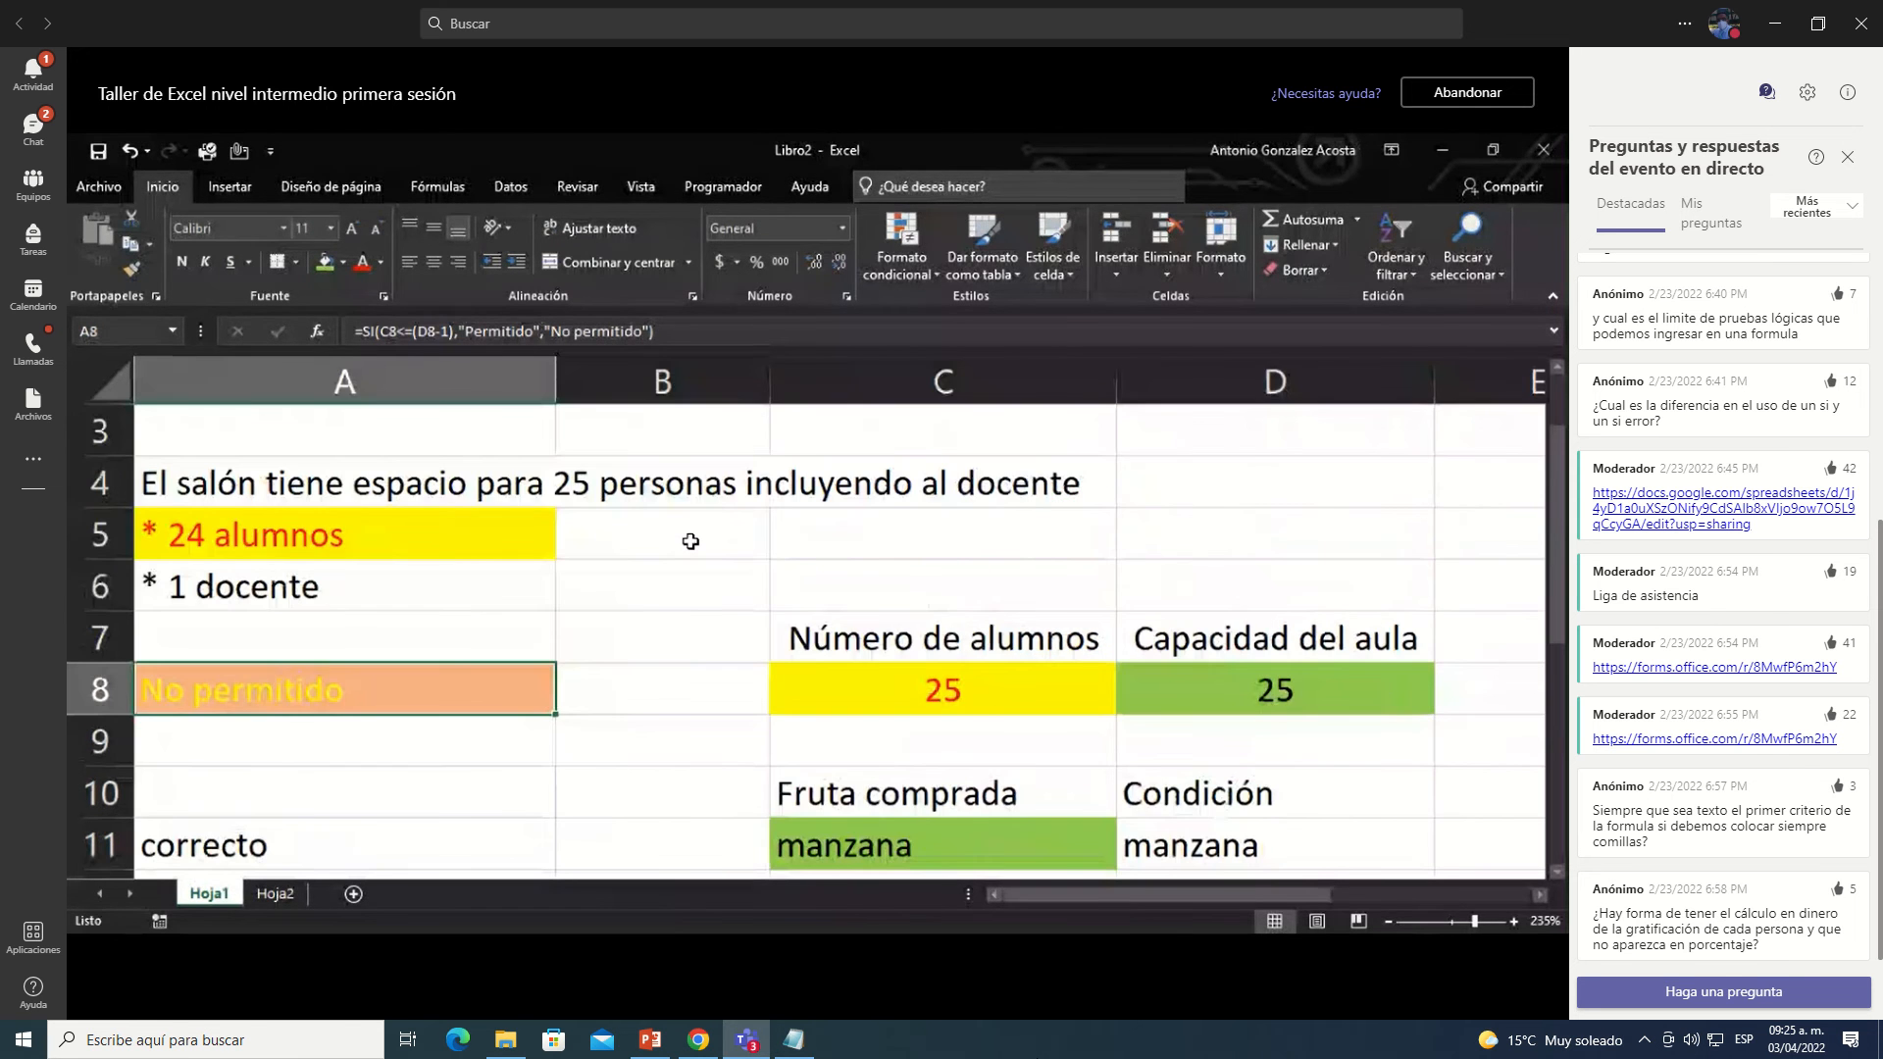
scroll(690, 542, "down", 6)
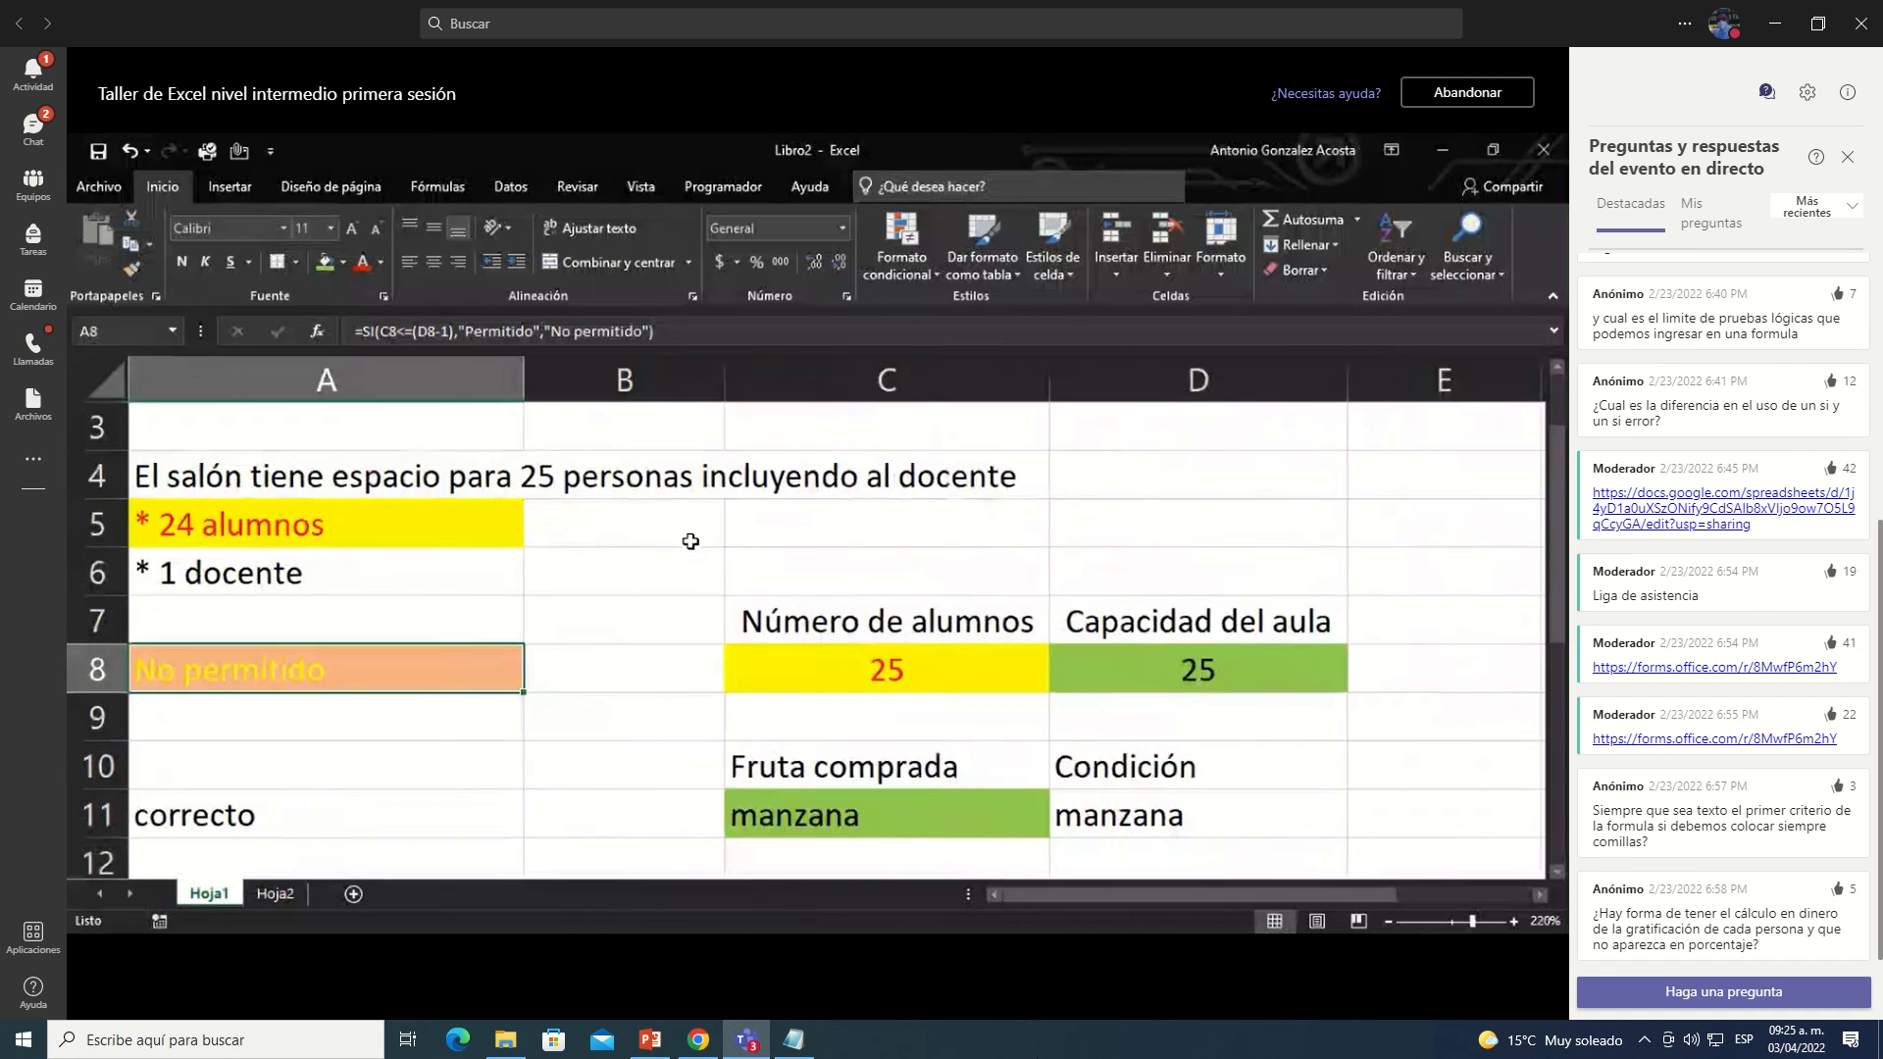
left_click(901, 250)
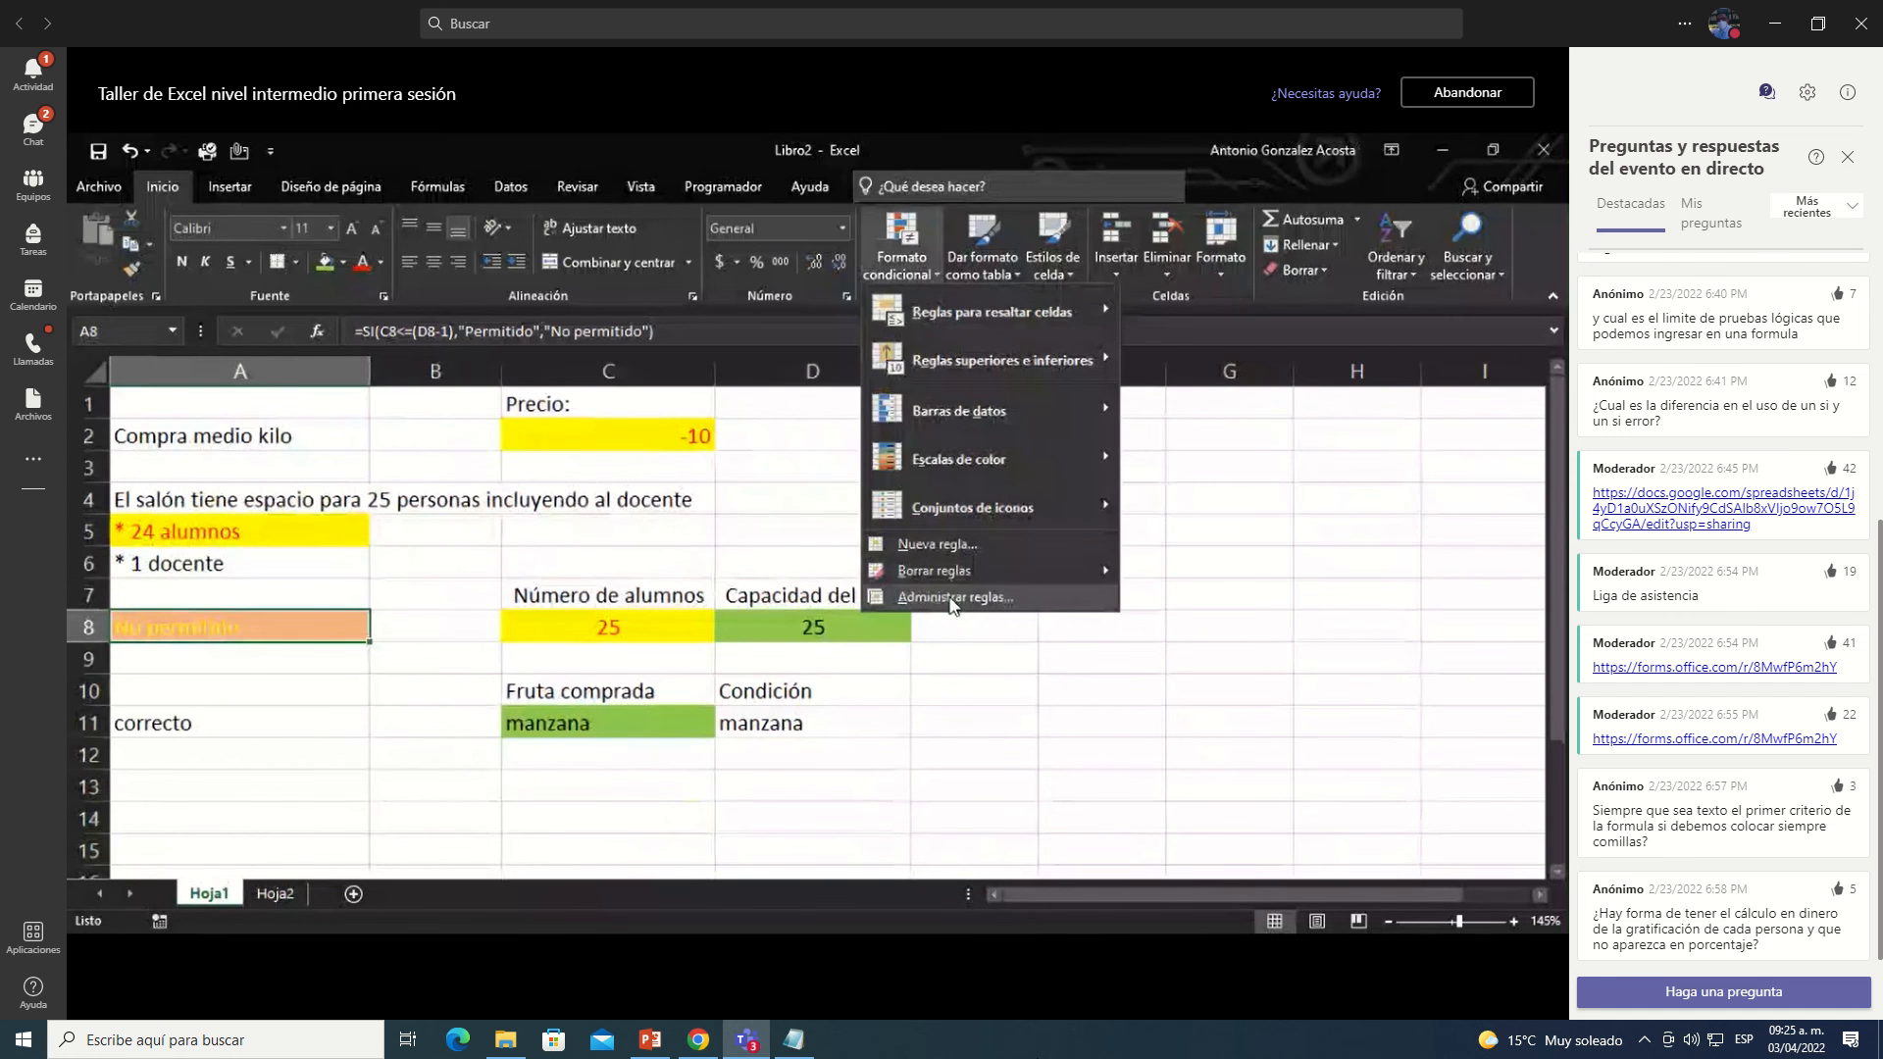
left_click(950, 598)
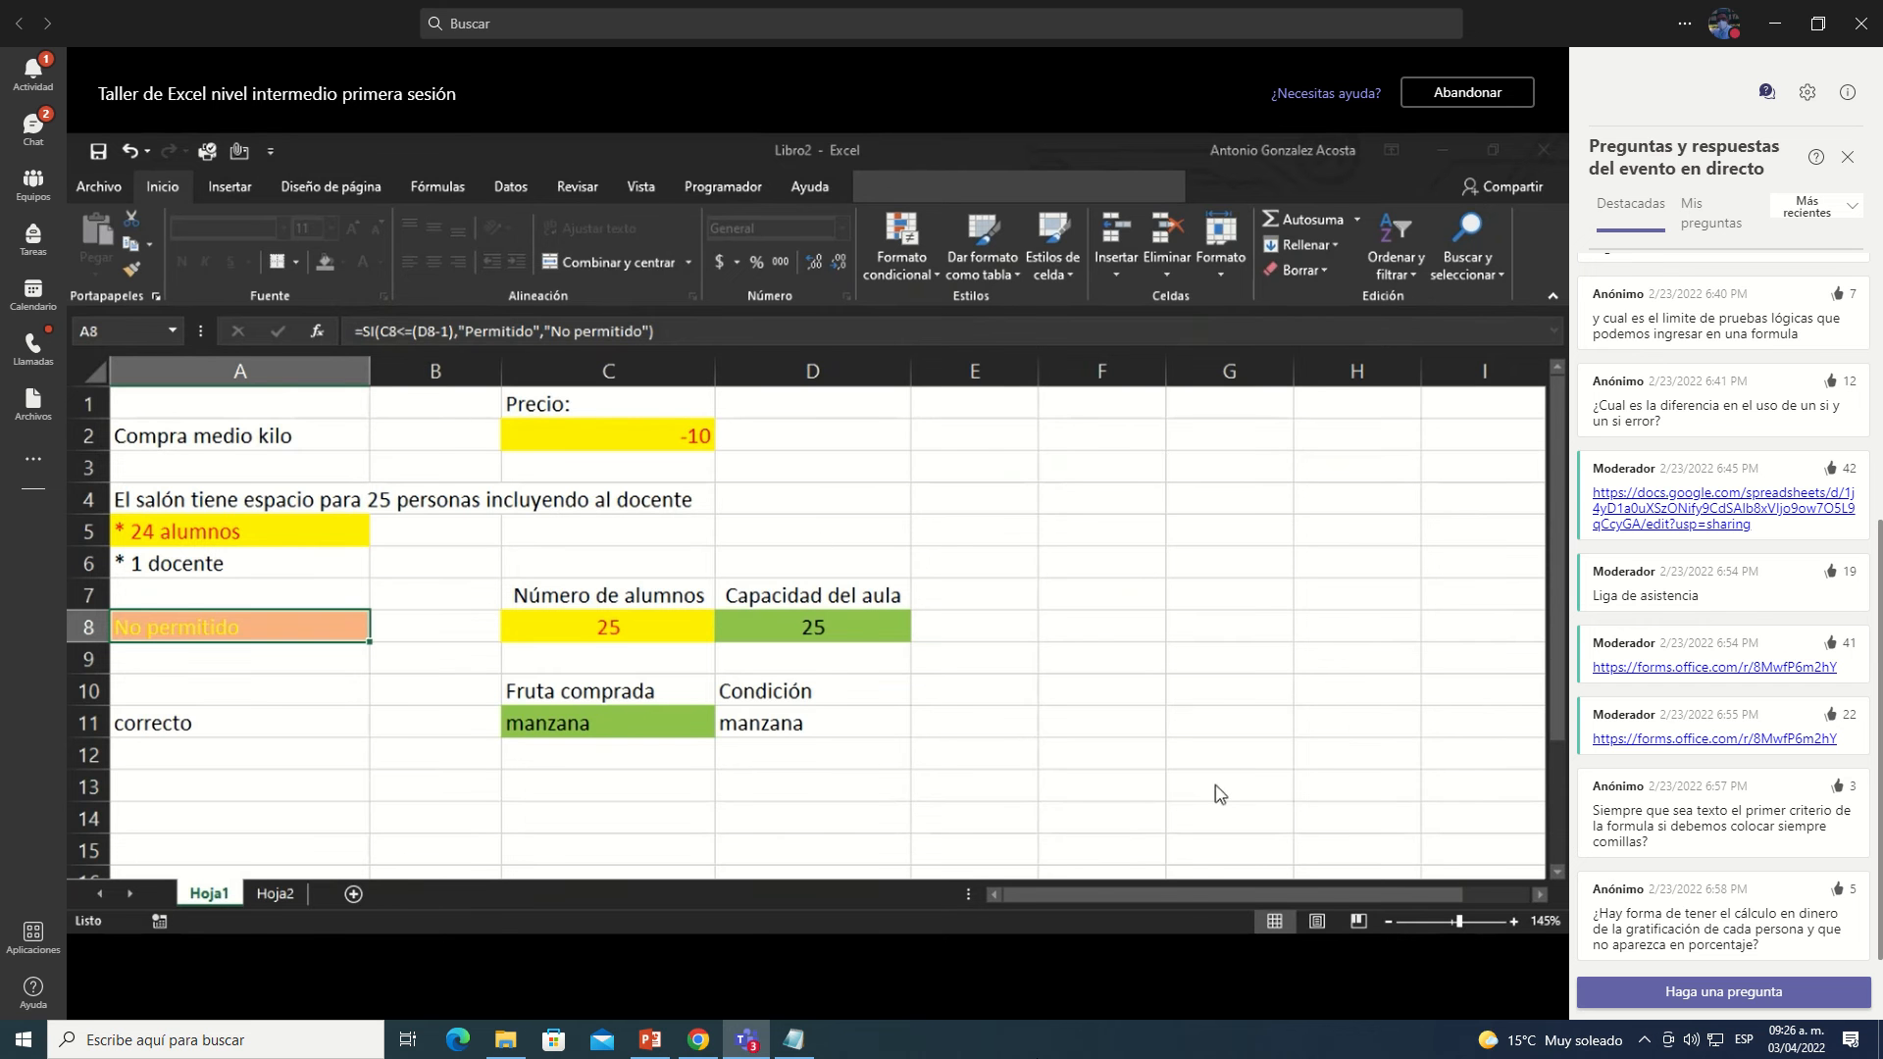
left_click(1347, 714)
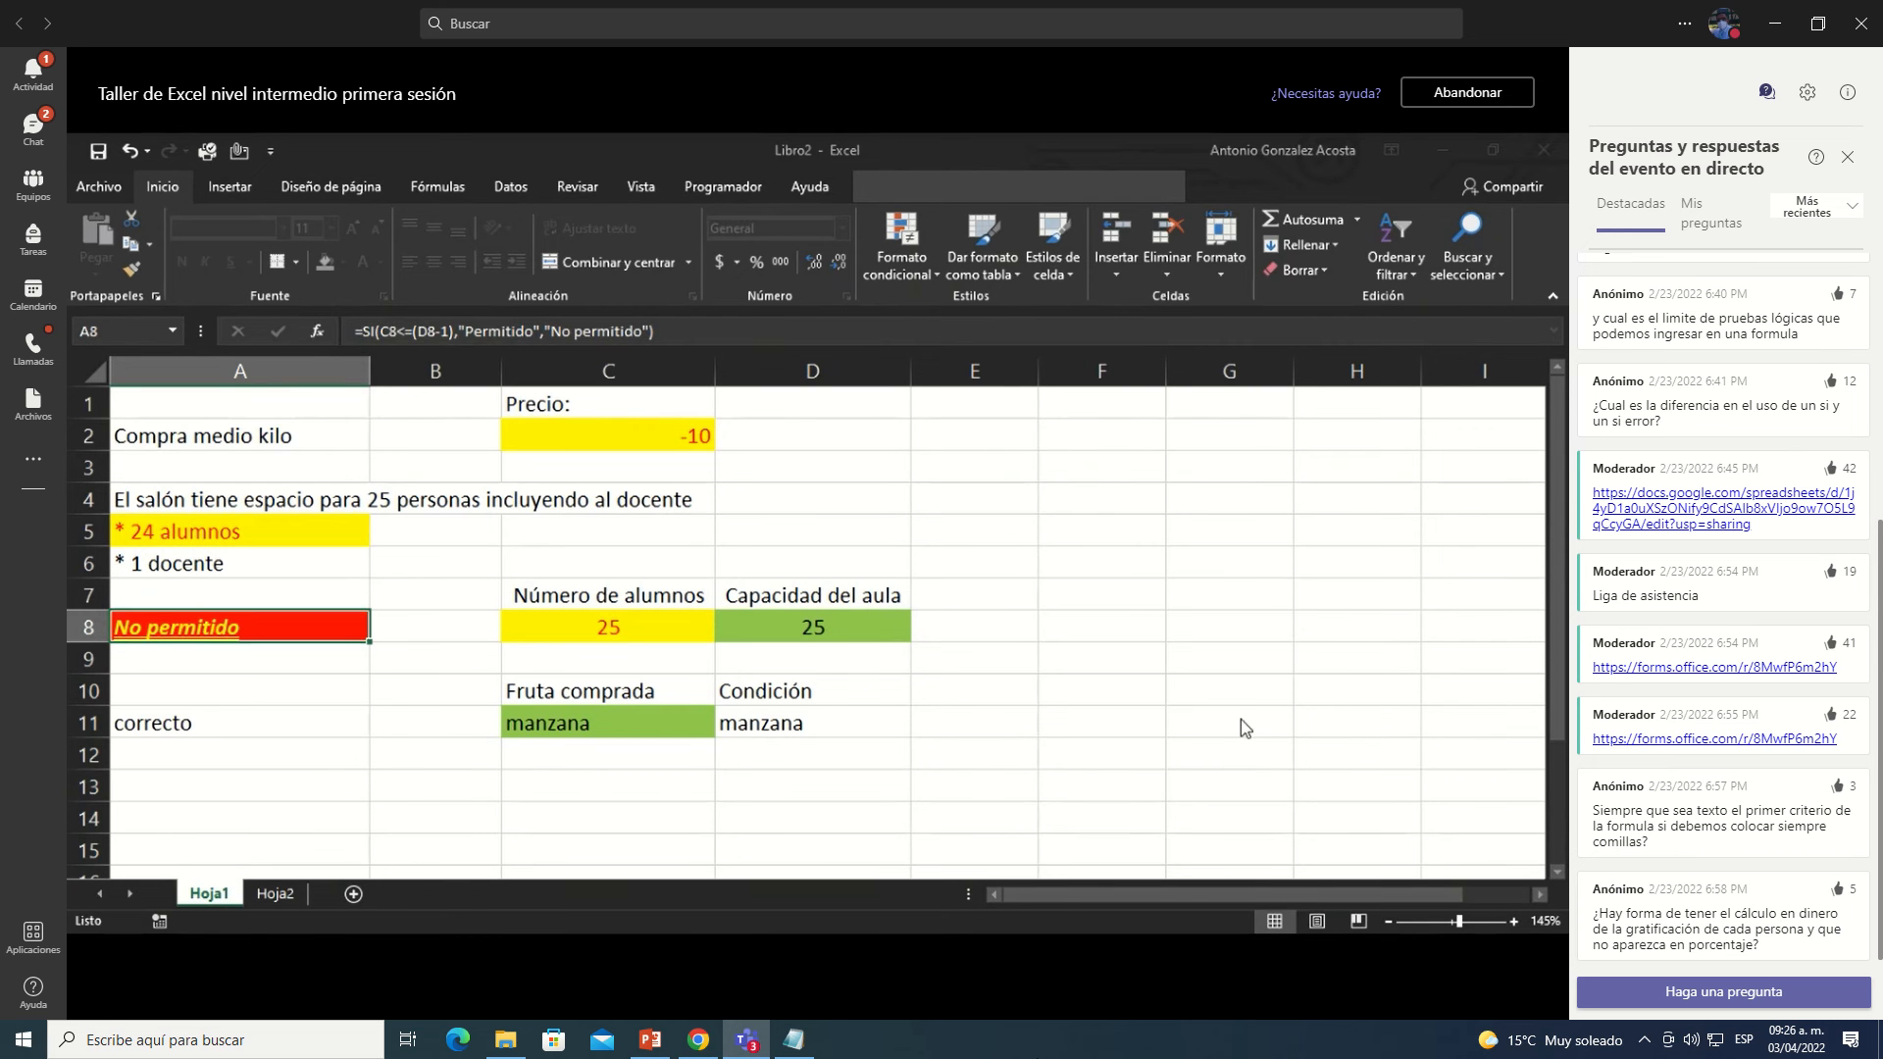
left_click(545, 747)
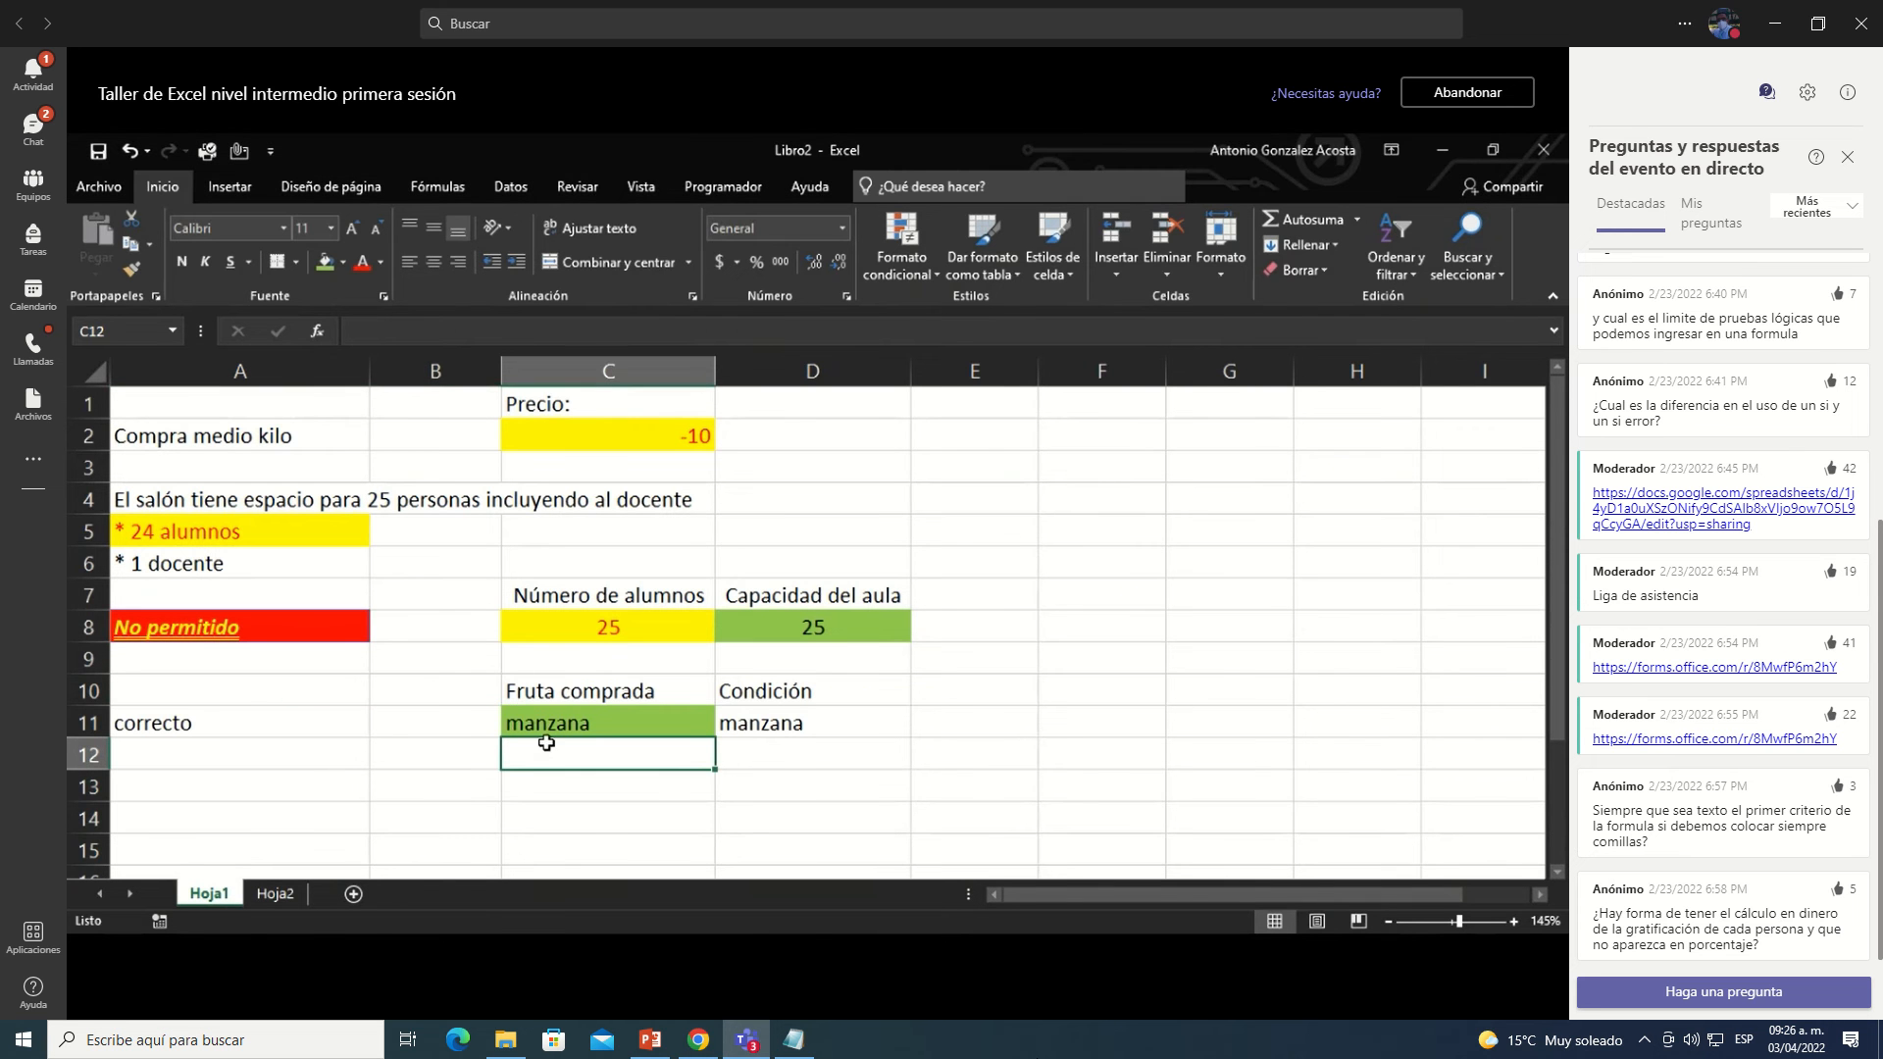
Step: Clear the mistyped text and formatting in A9 by copying the empty cell B9 over it
left_click(143, 663)
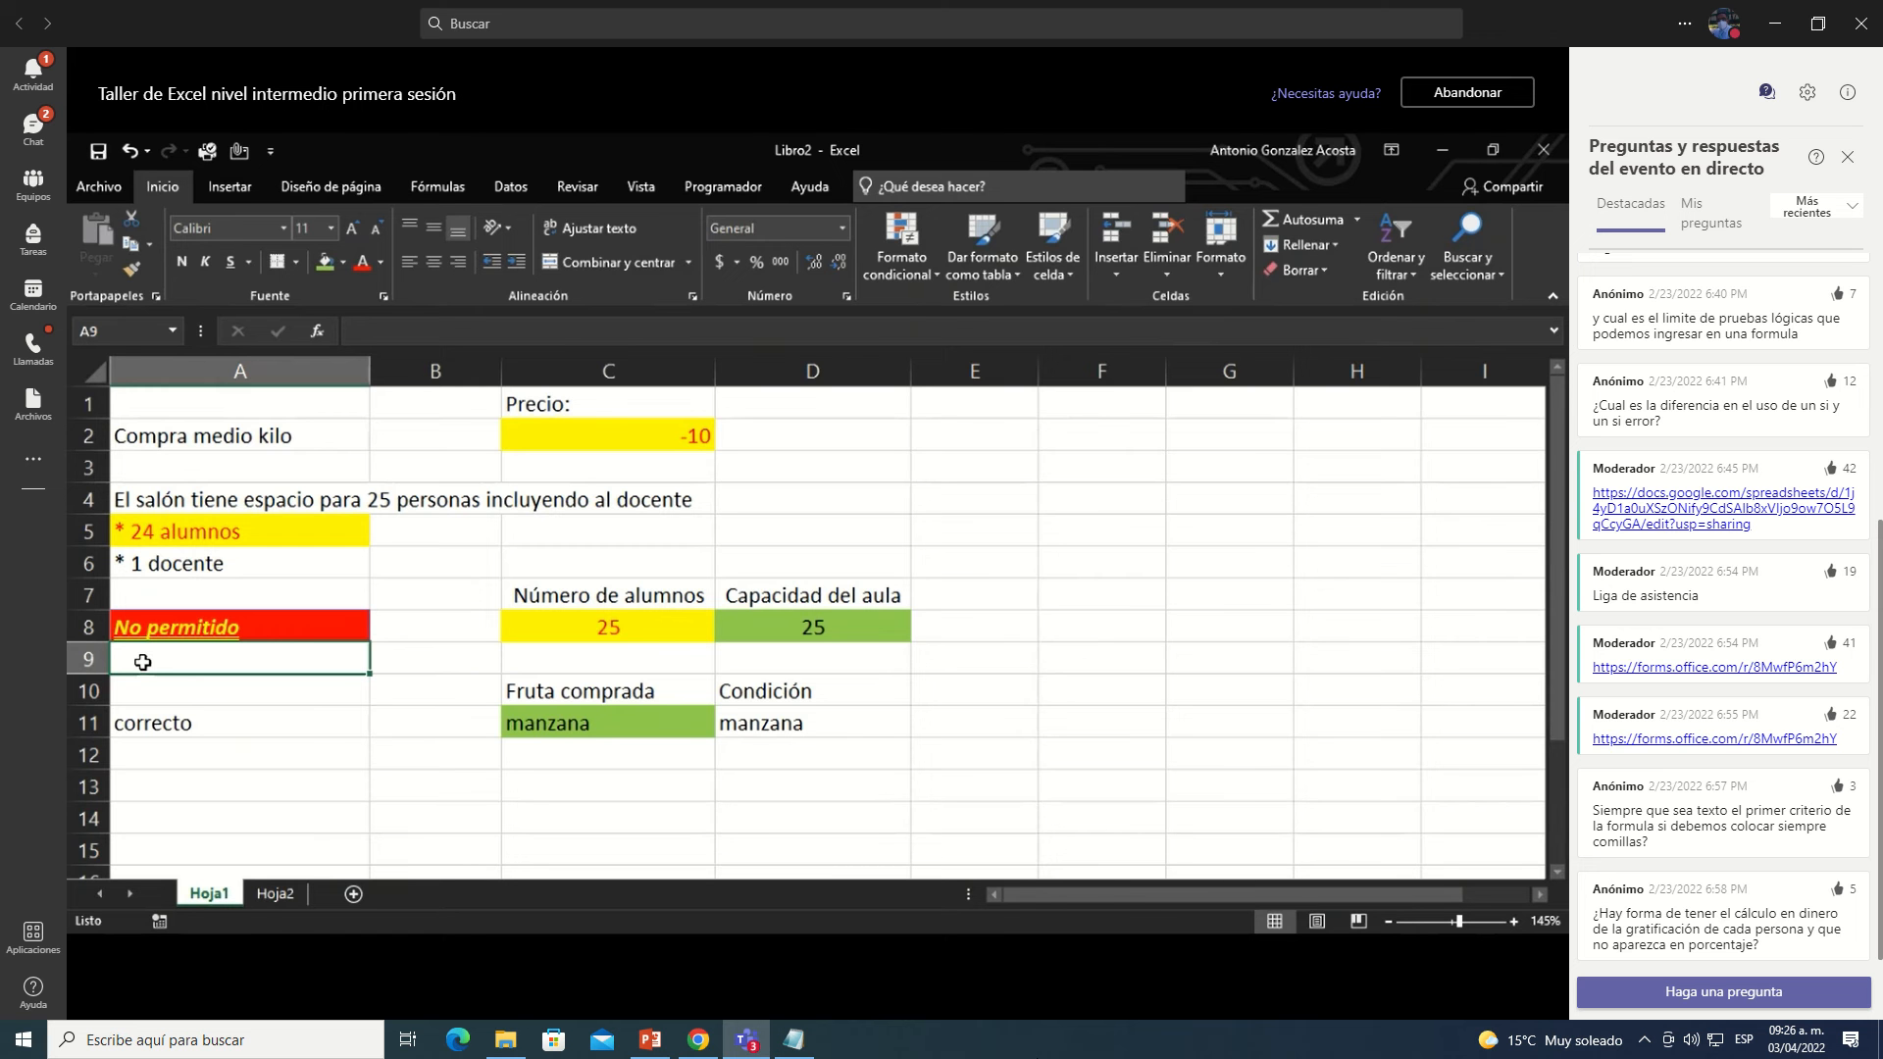
key("ctrl+z")
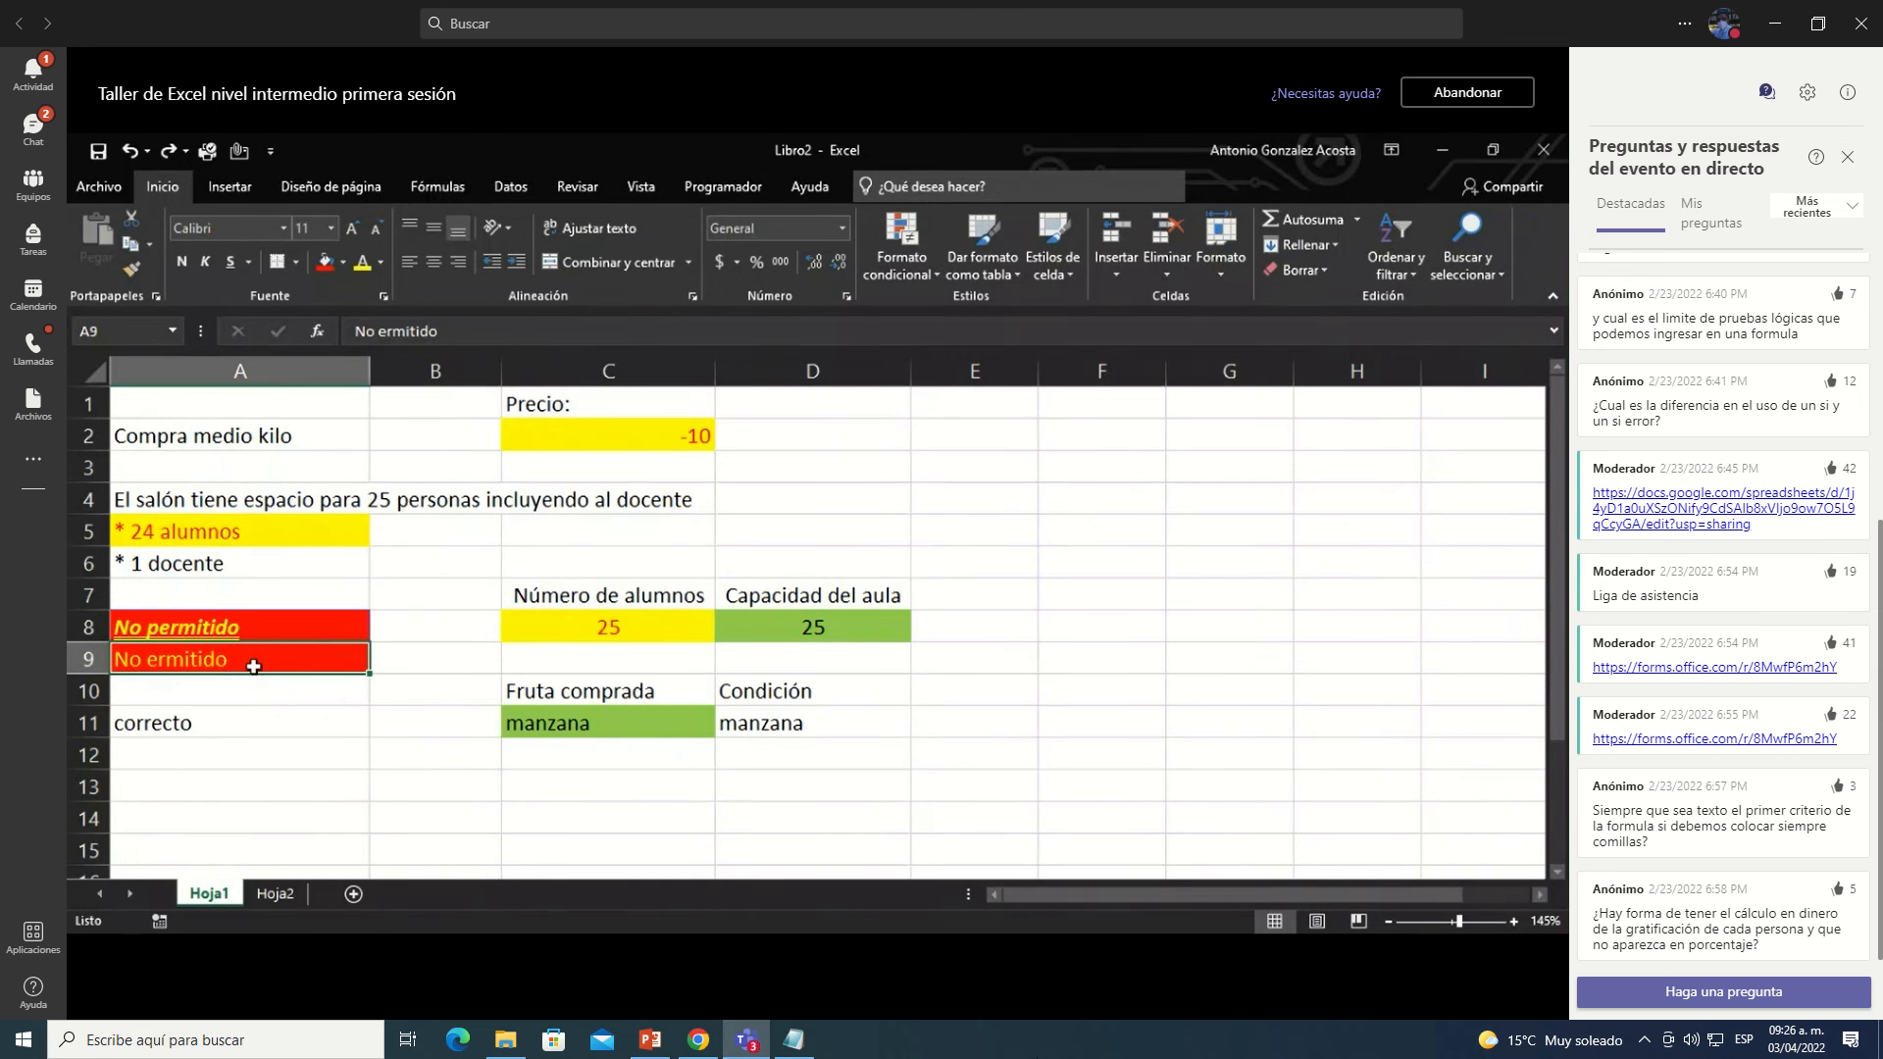
left_click(404, 658)
key("ctrl+c")
left_click(283, 663)
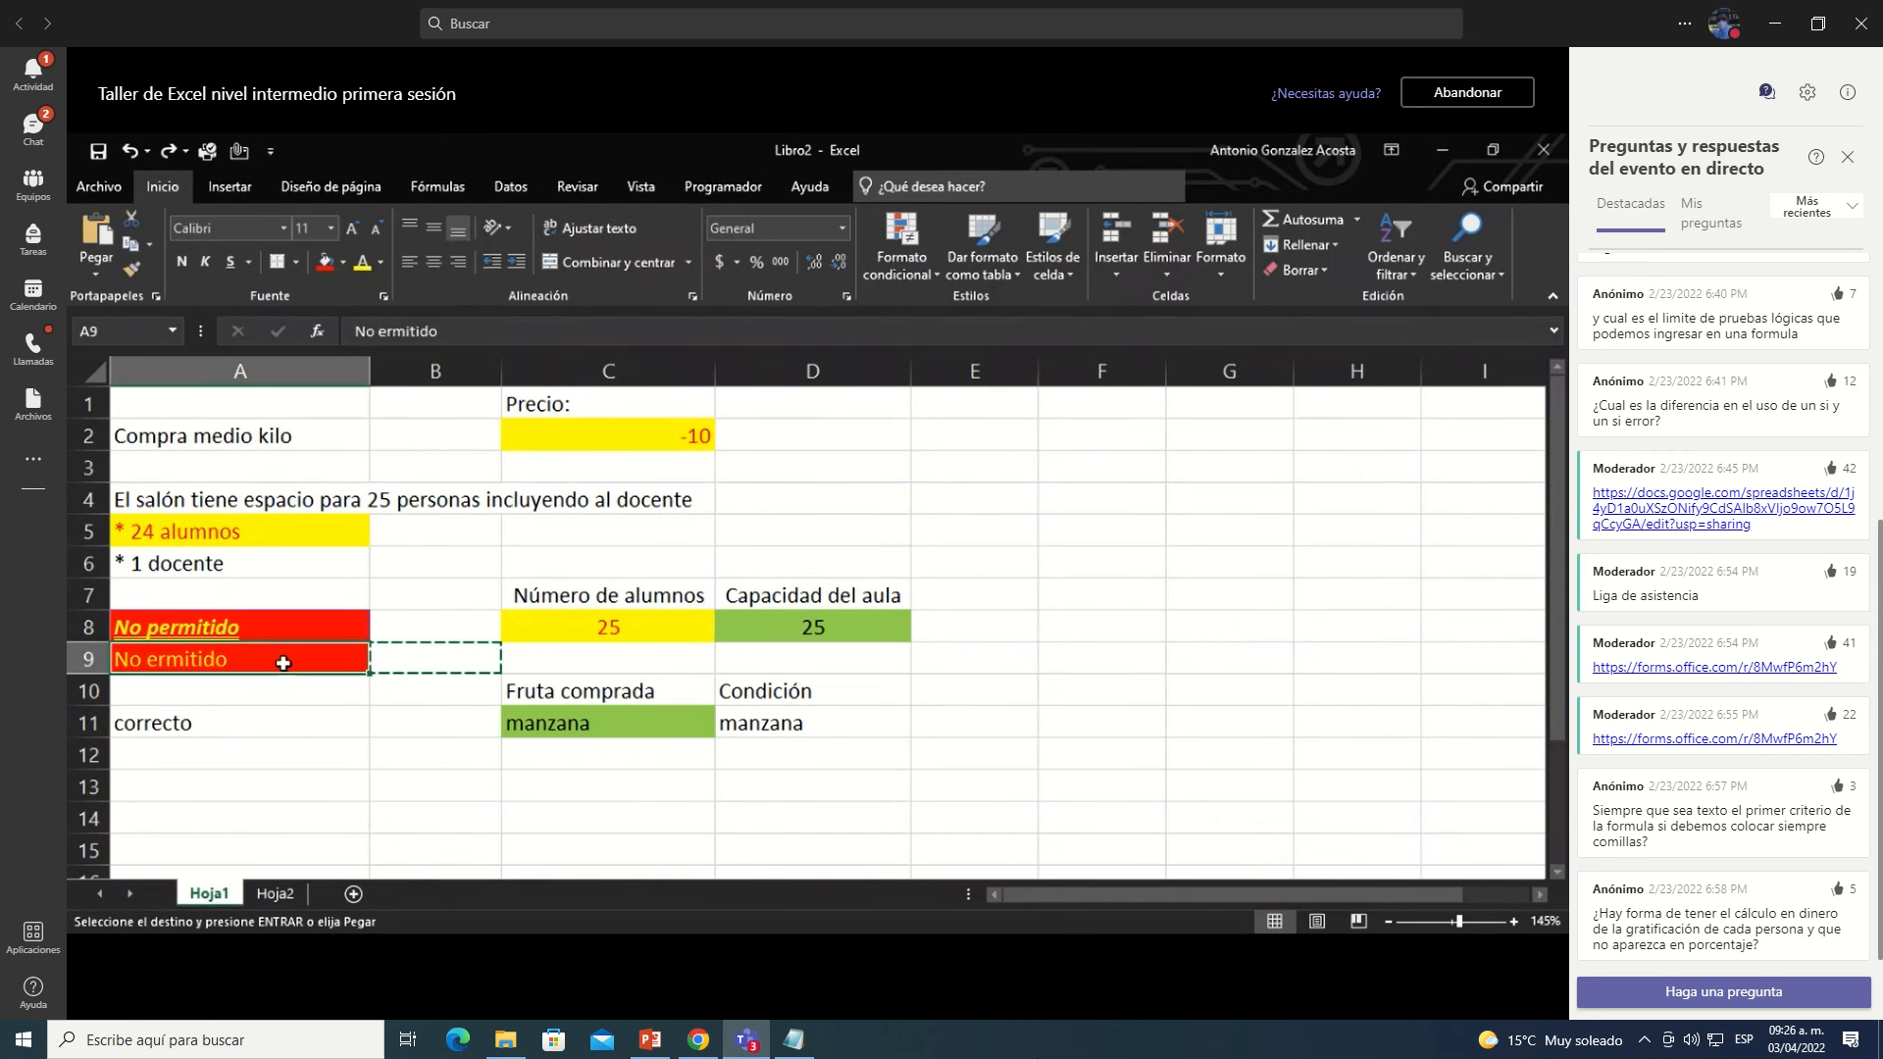
key("ctrl+v")
Step: Enter "No permitido" in A10 and format the cell manually with a red fill and yellow font
left_click(271, 689)
type("N")
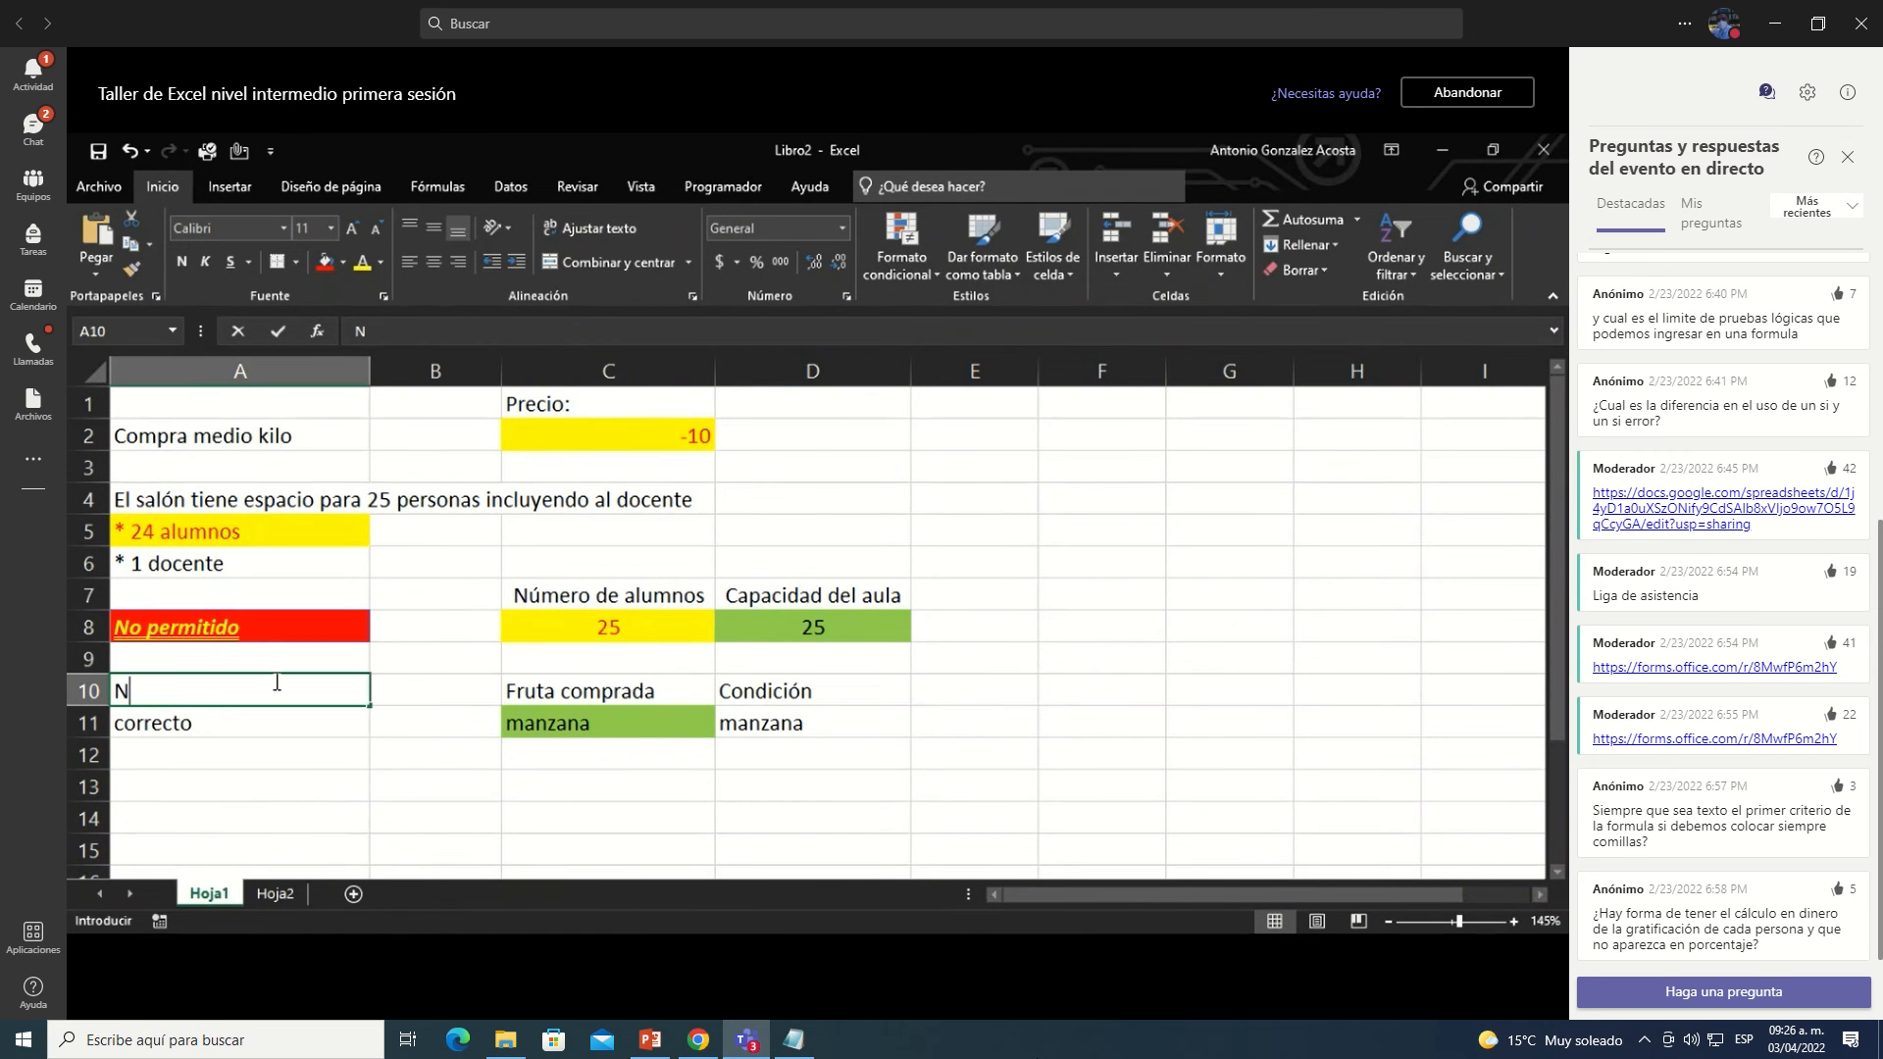
type("o permitido")
left_click(277, 331)
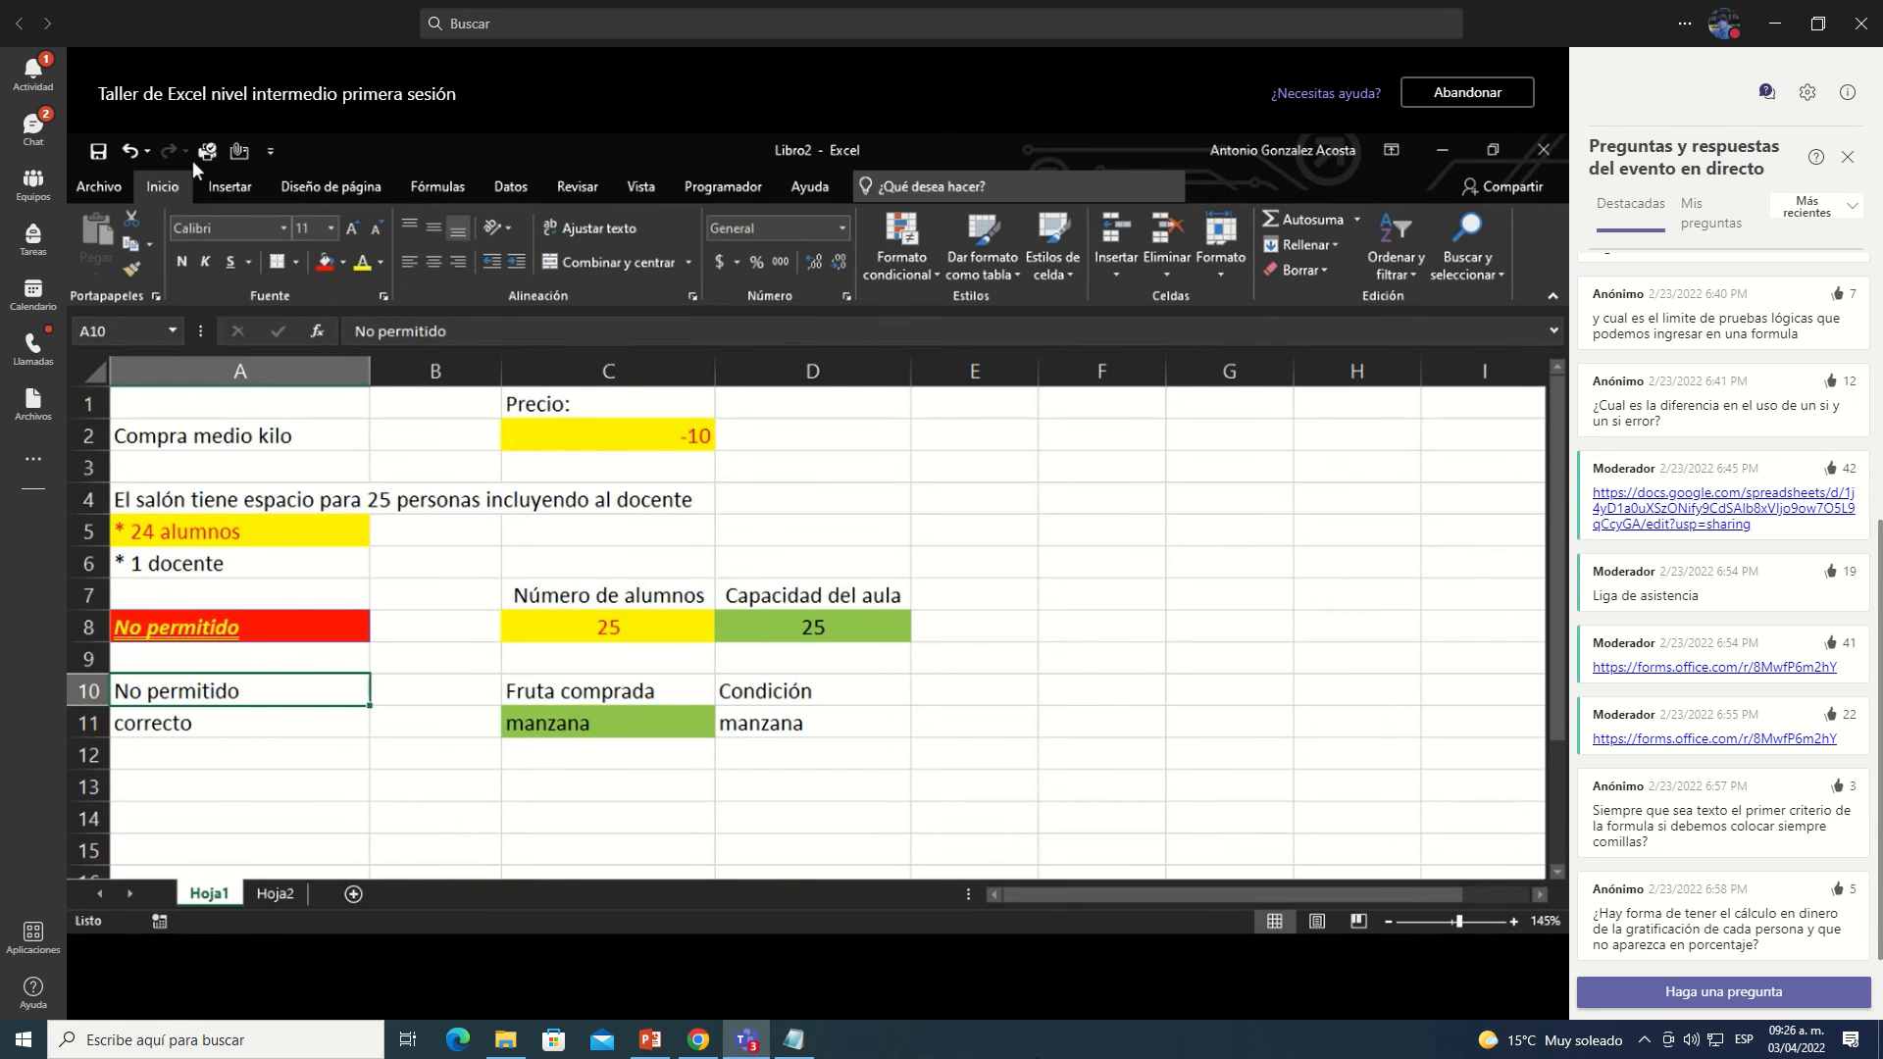
left_click(324, 261)
left_click(363, 262)
Step: Move the manually formatted "No permitido" from A10 up to A9, directly below the conditionally formatted result
left_click(431, 661)
left_click(284, 690)
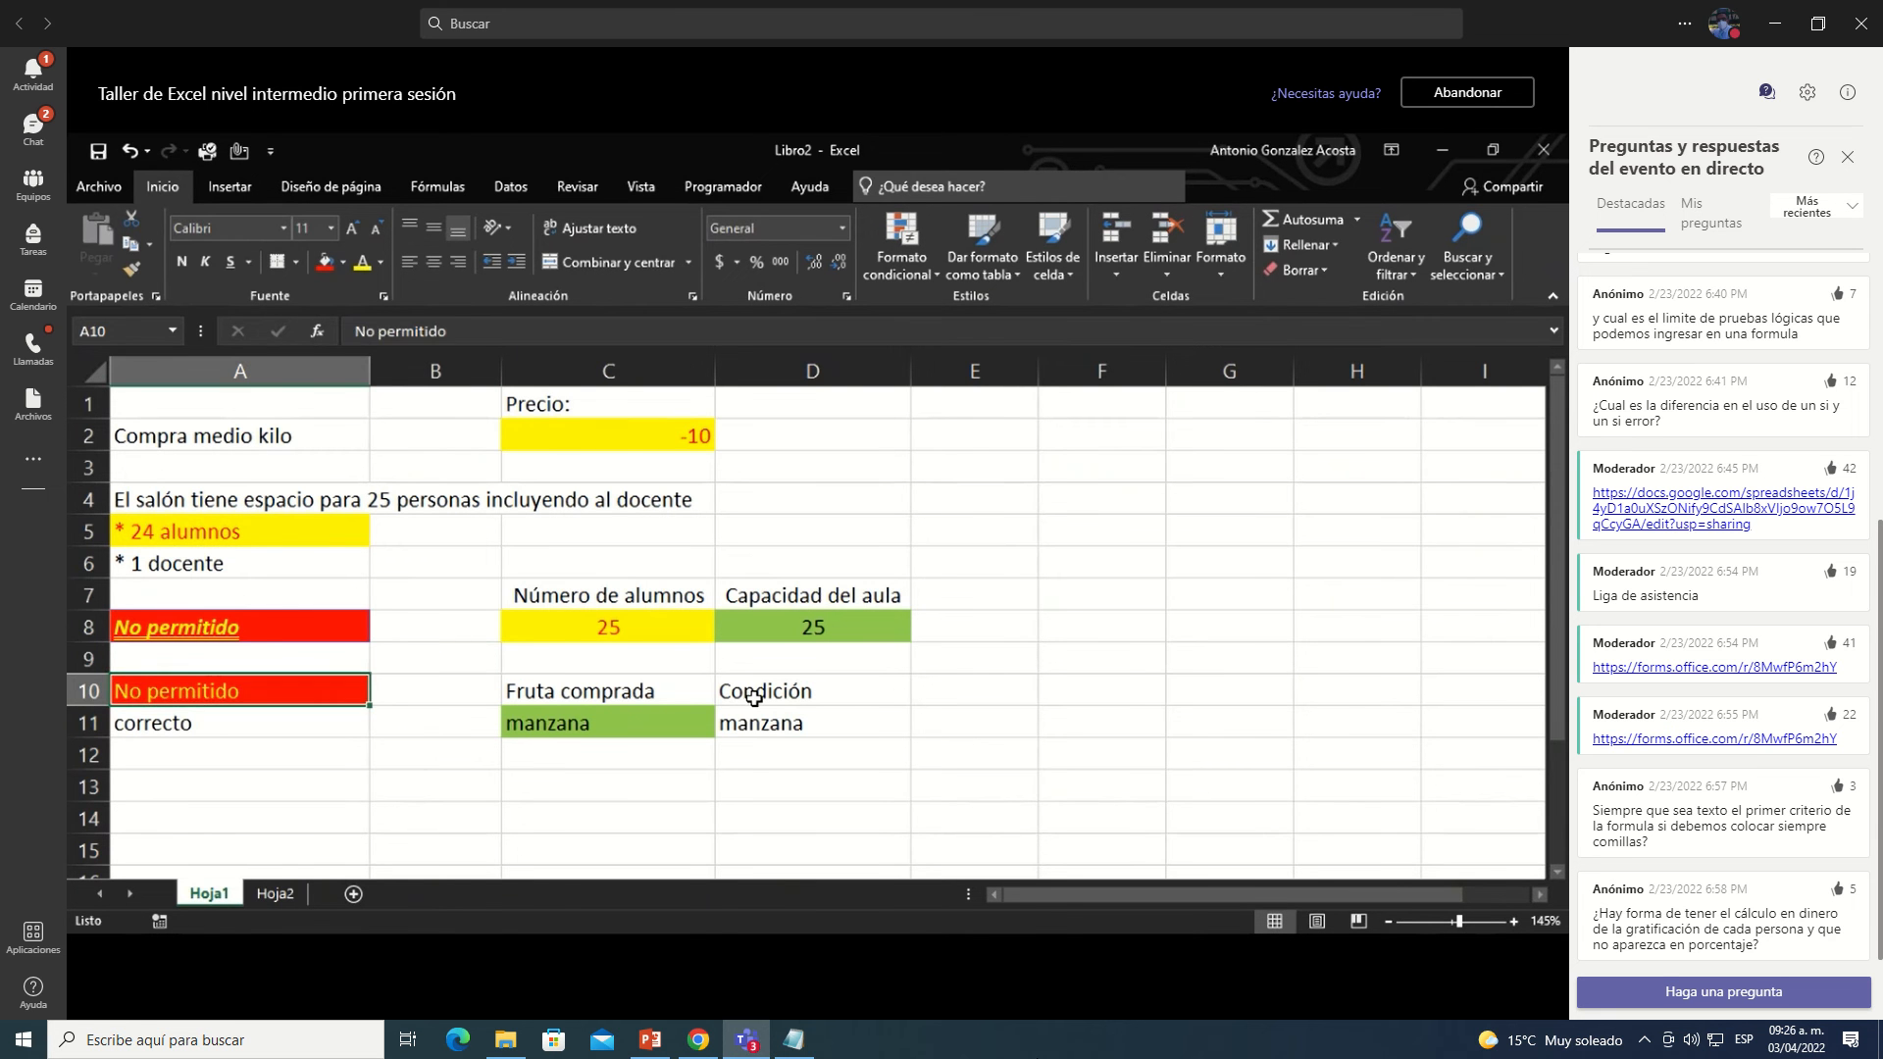
key("ctrl+x")
key("Up")
key("ctrl+v")
key("Down")
key("Down")
key("Down")
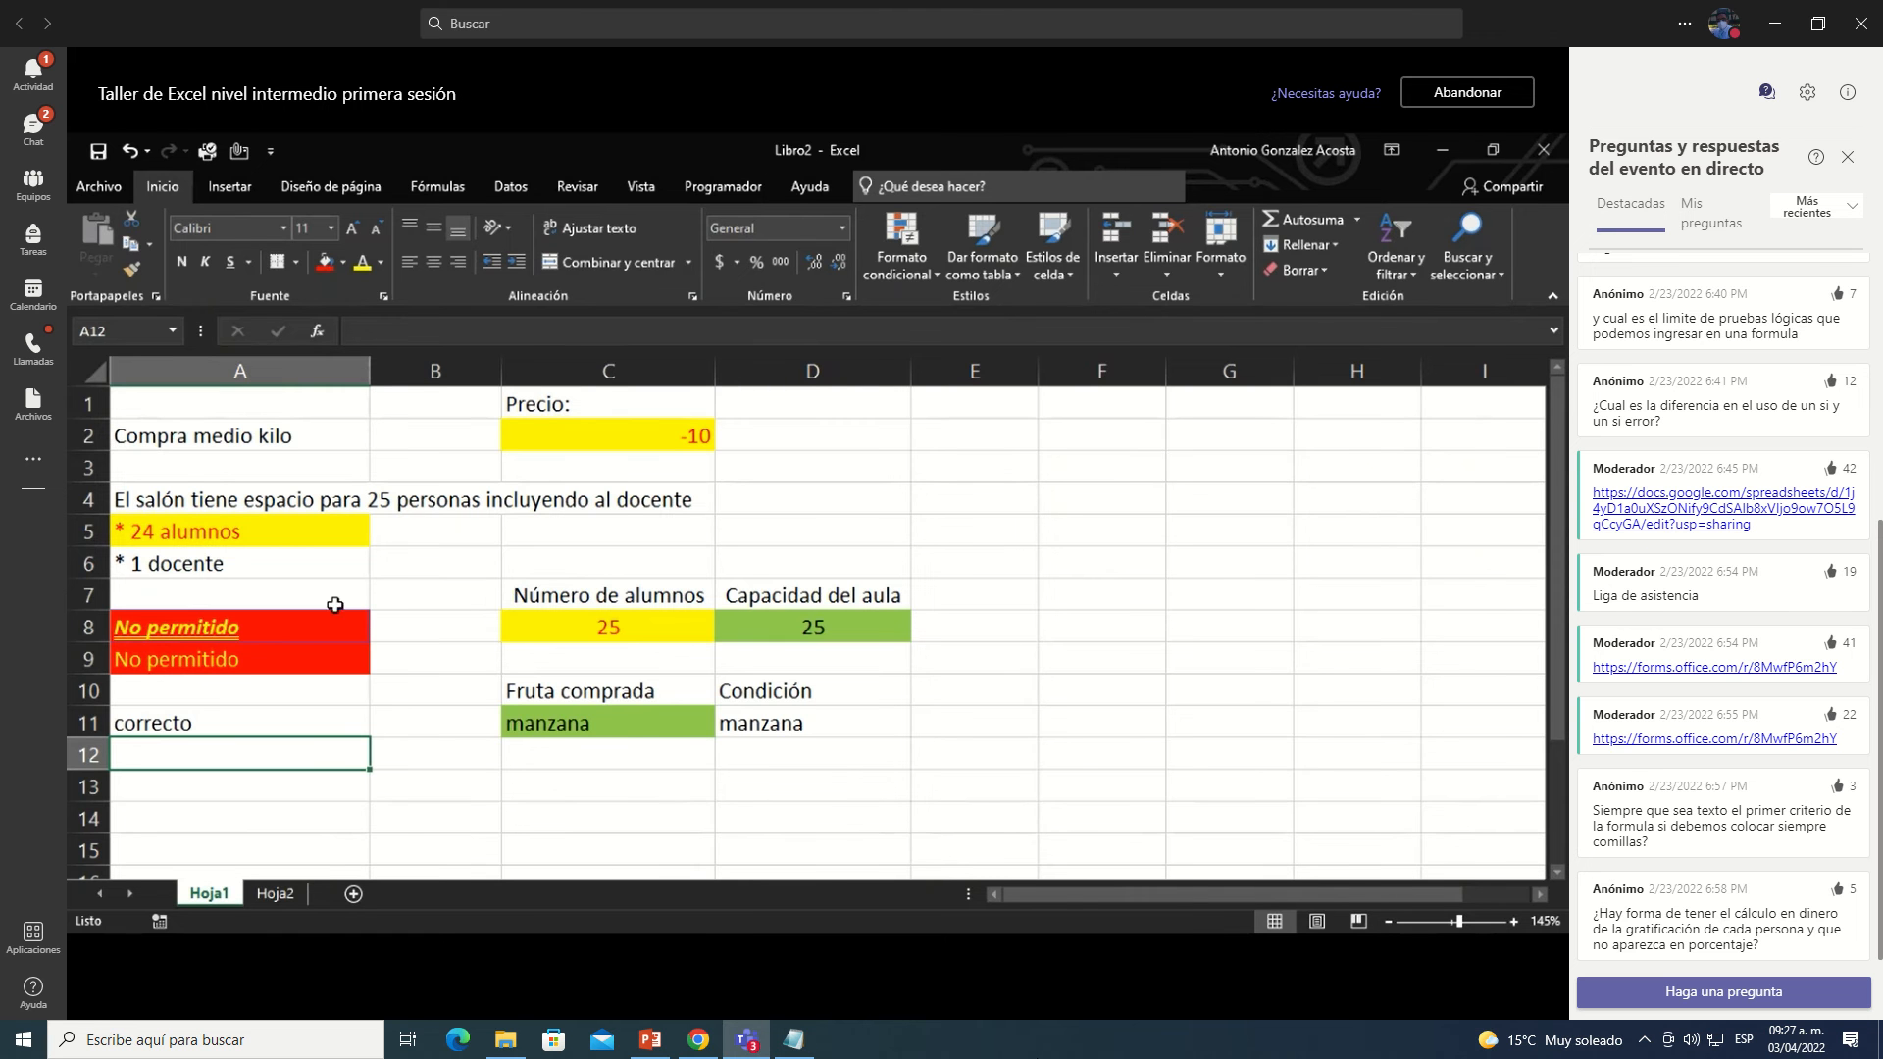
Step: Review the SI formulas in A11, A8 and A2, leaving them as they are
left_click(190, 723)
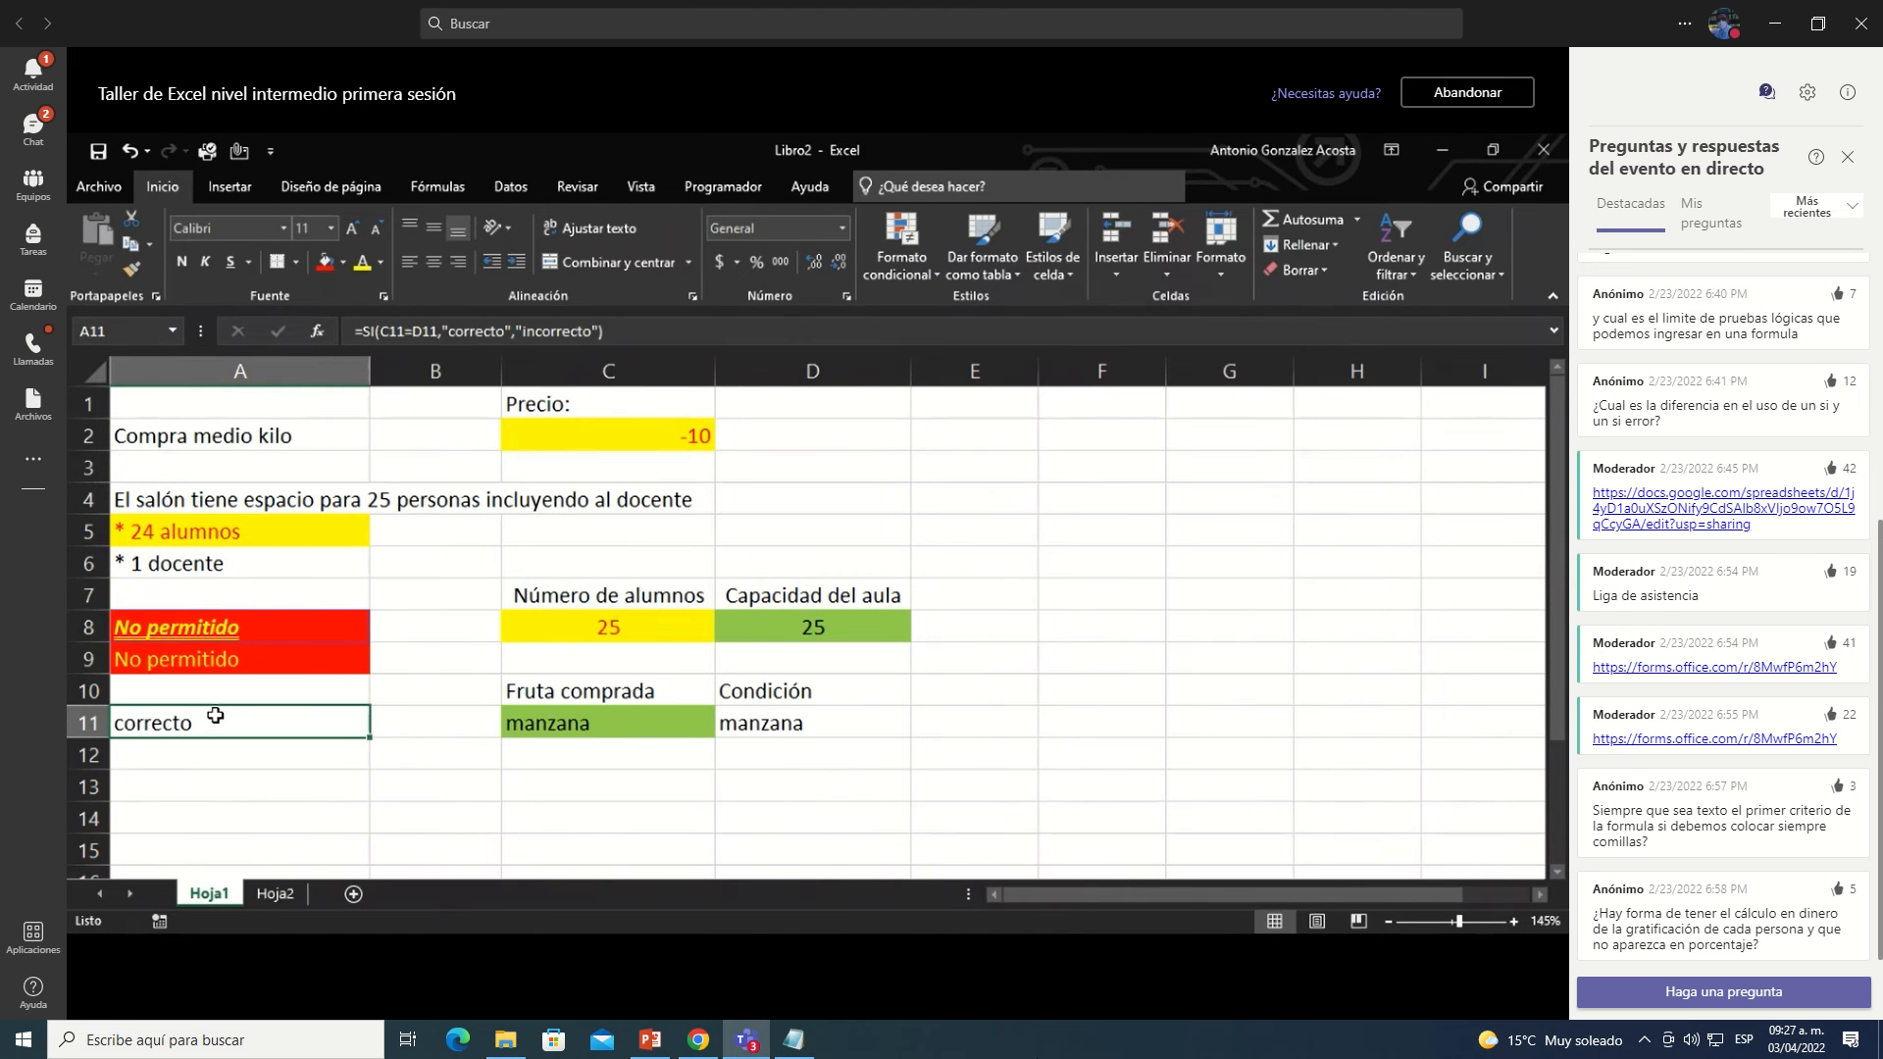
left_click(257, 625)
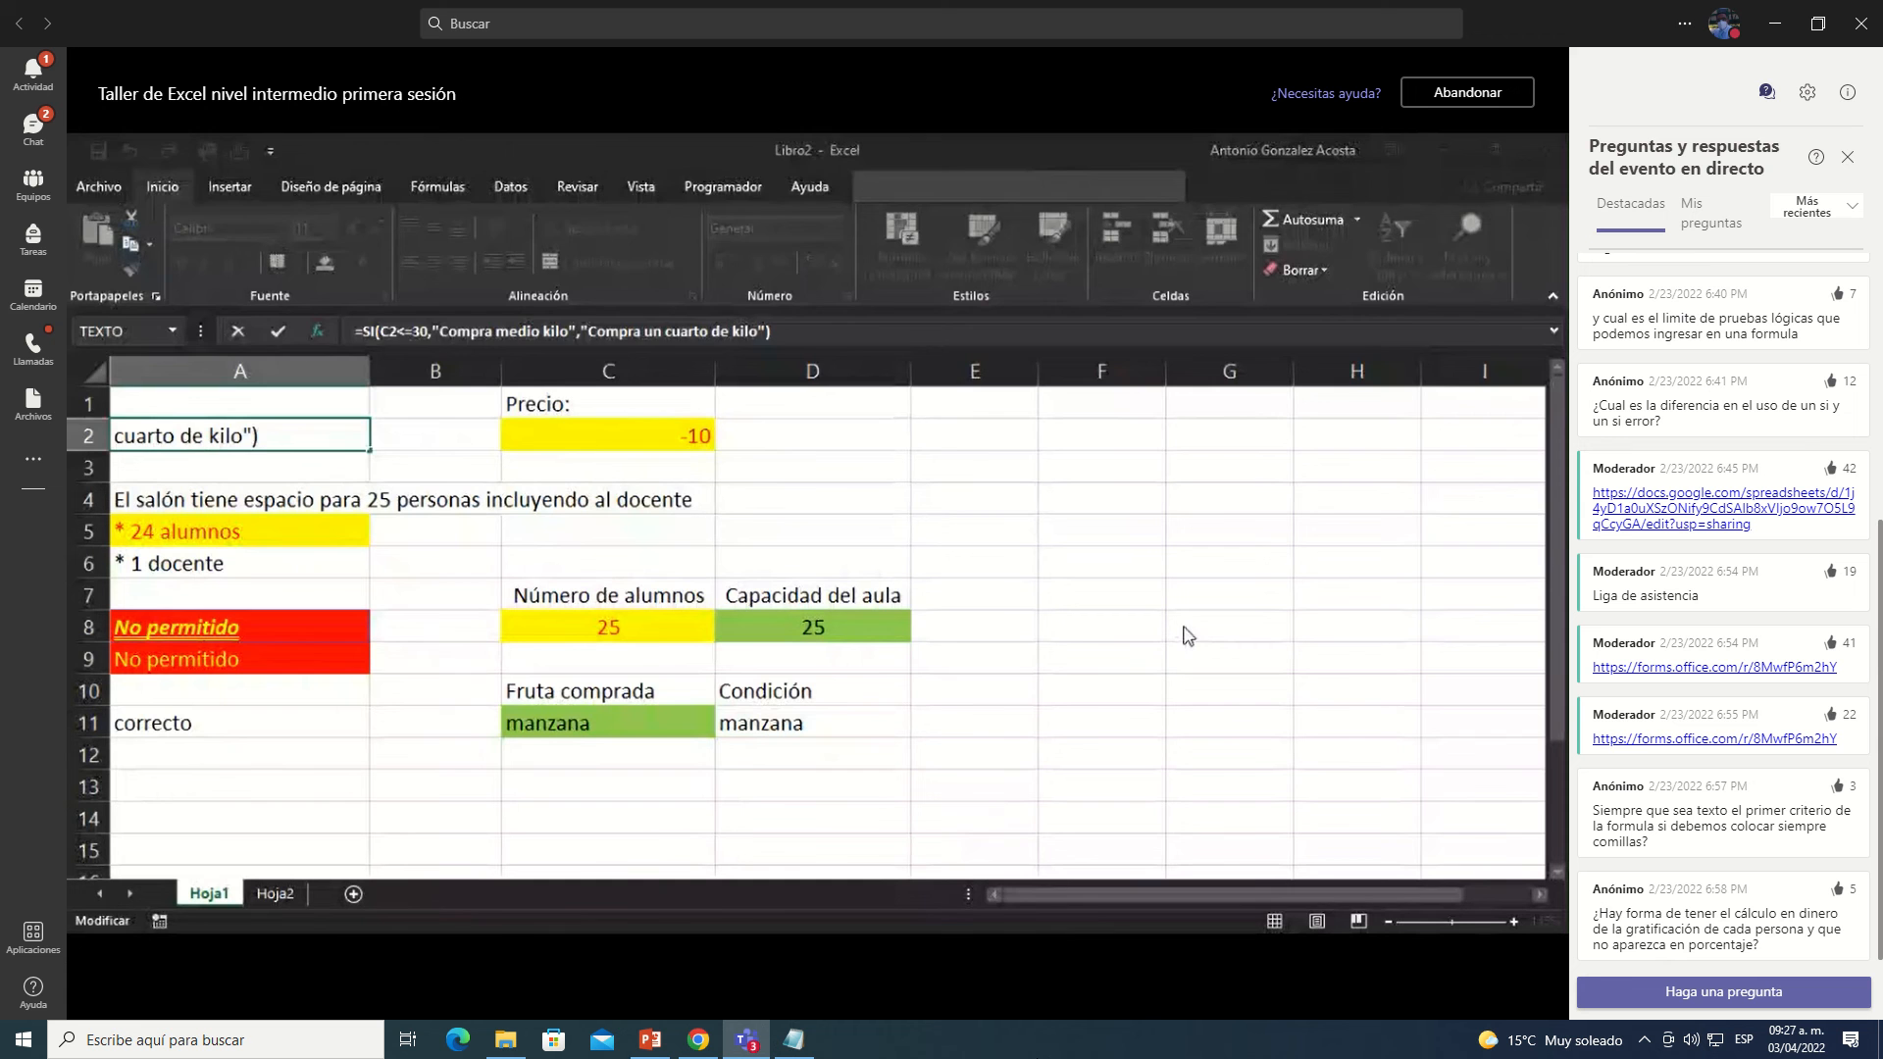
key("Return")
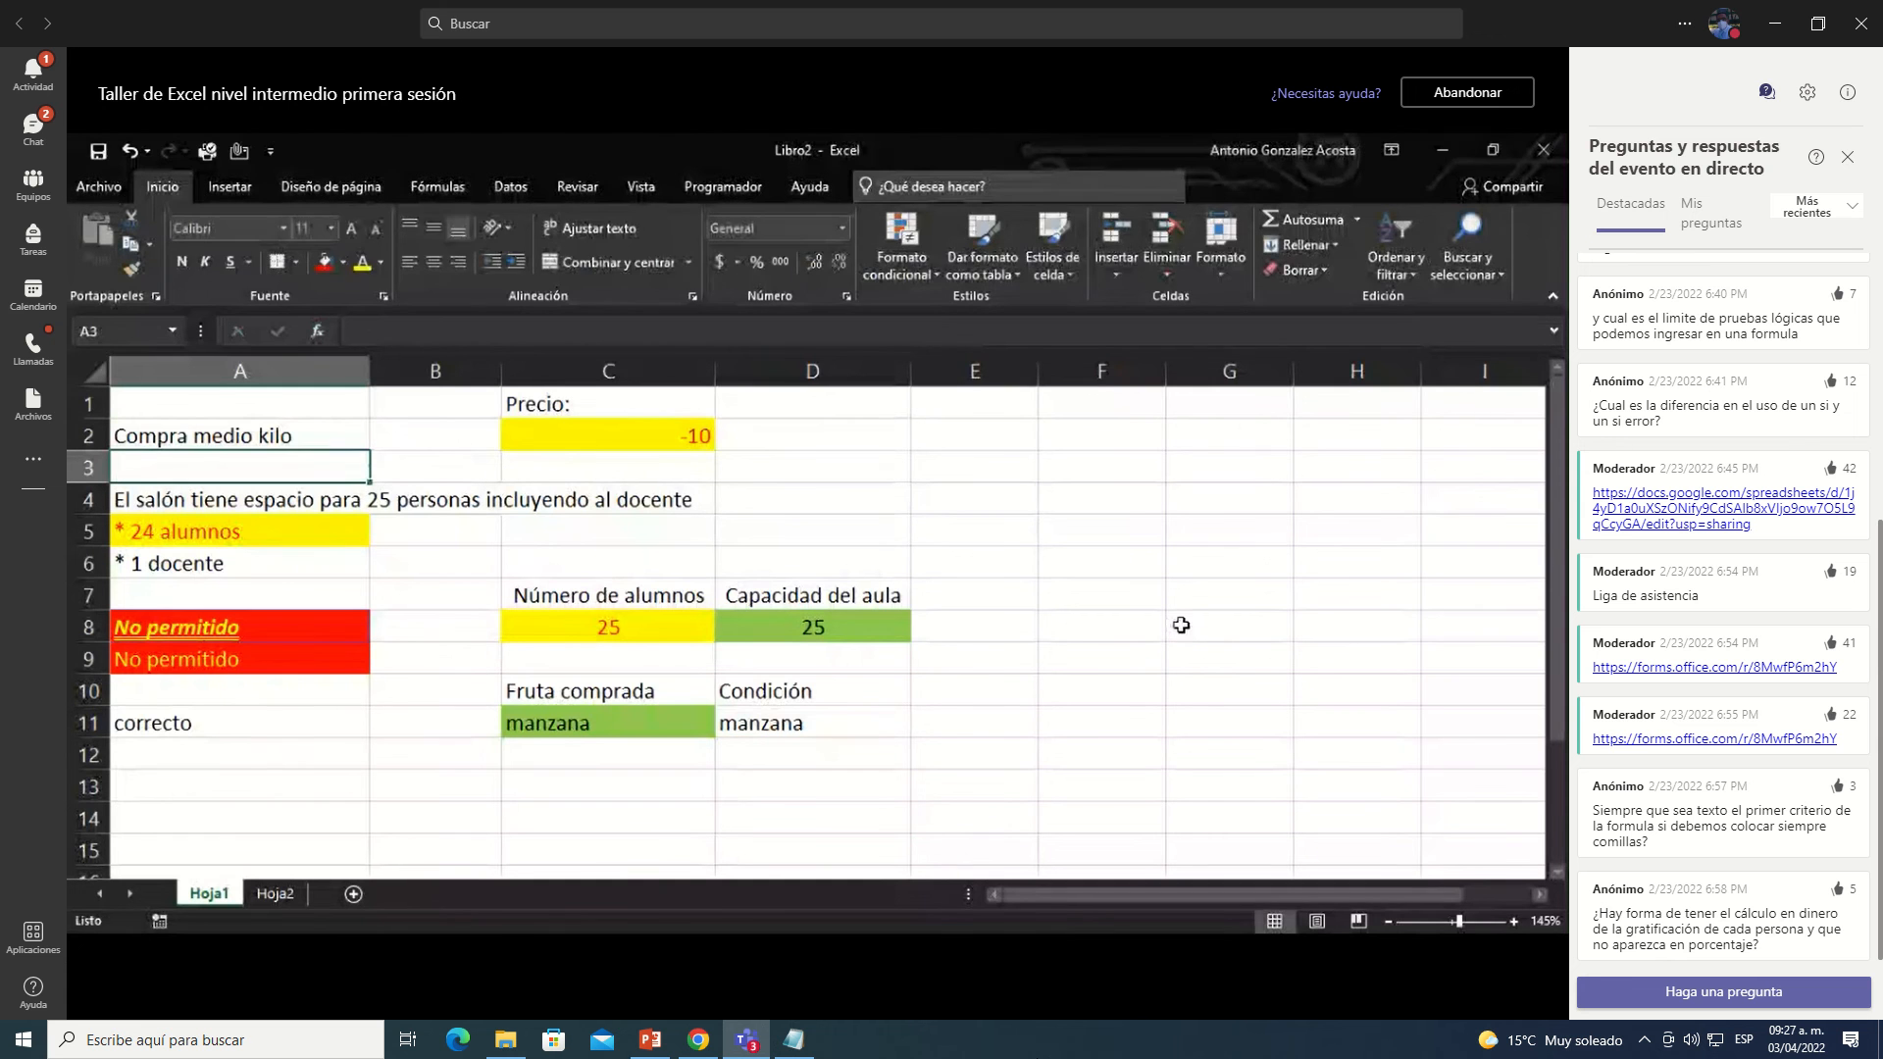
type("=si(")
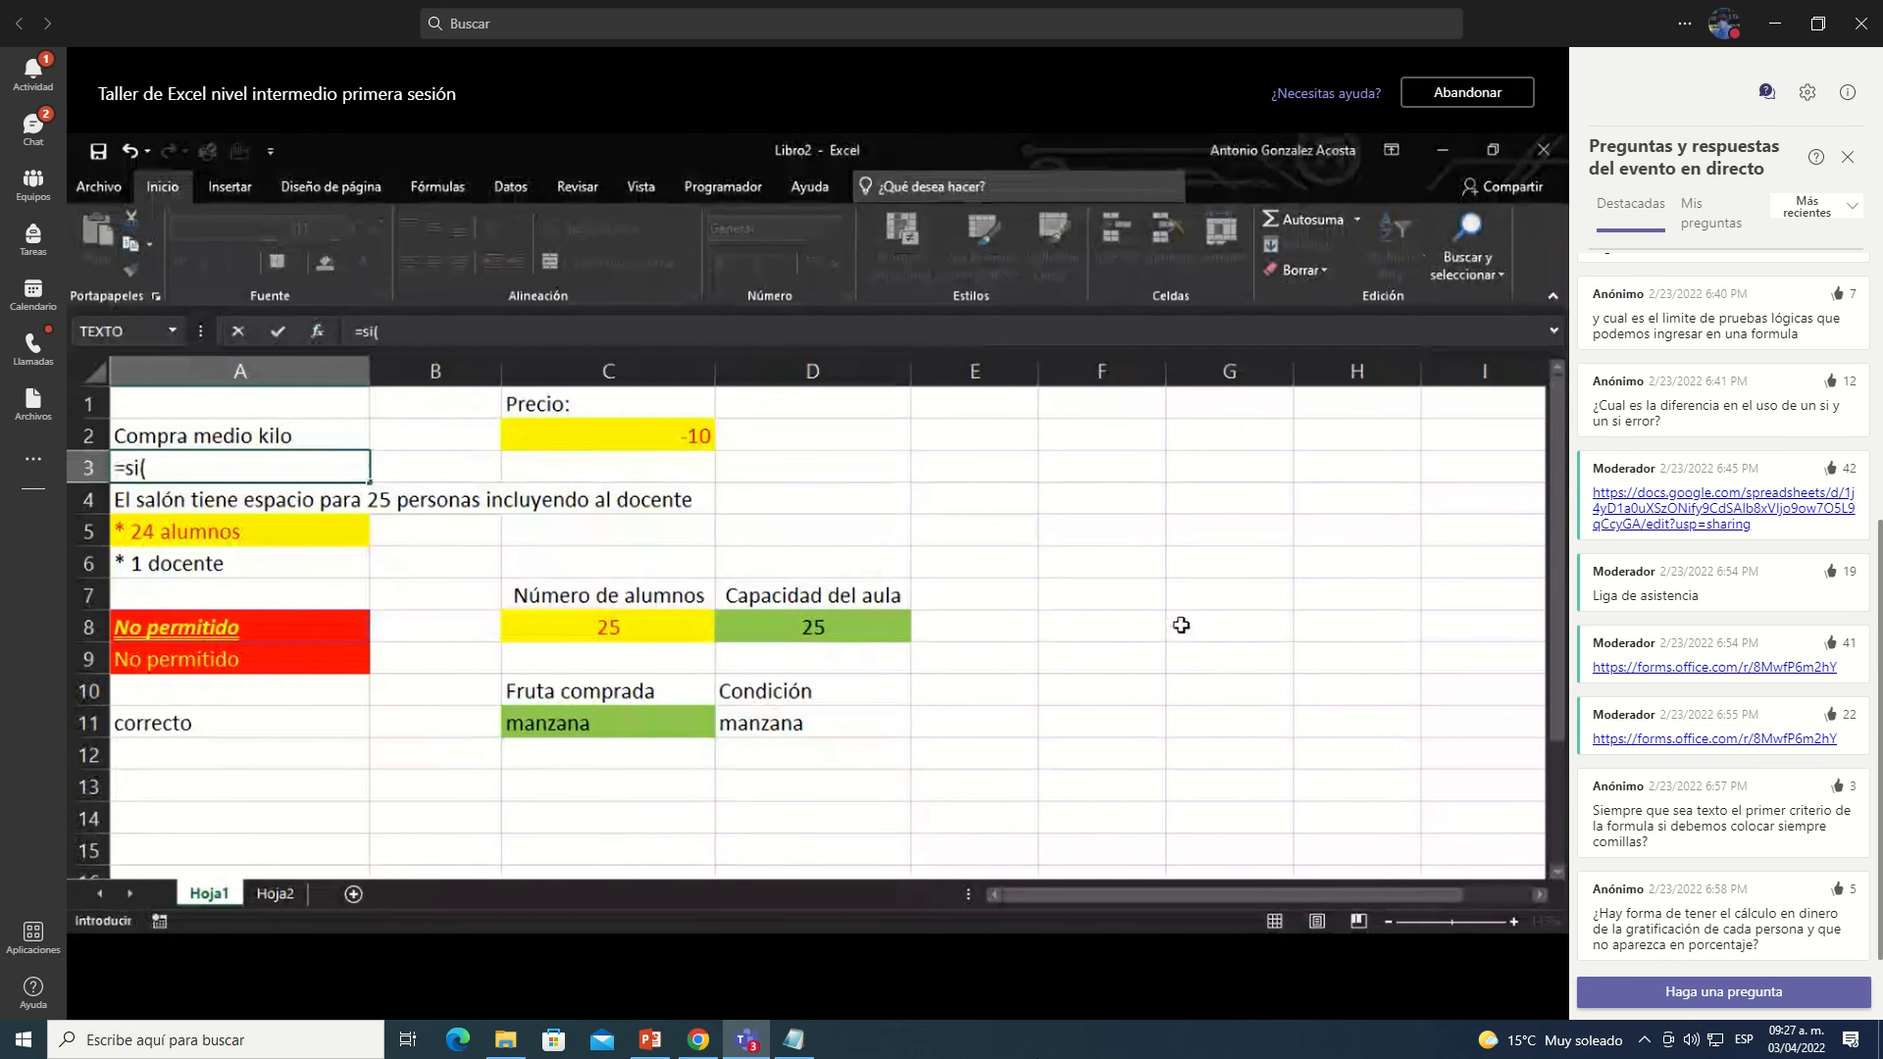
type(")")
key("Return")
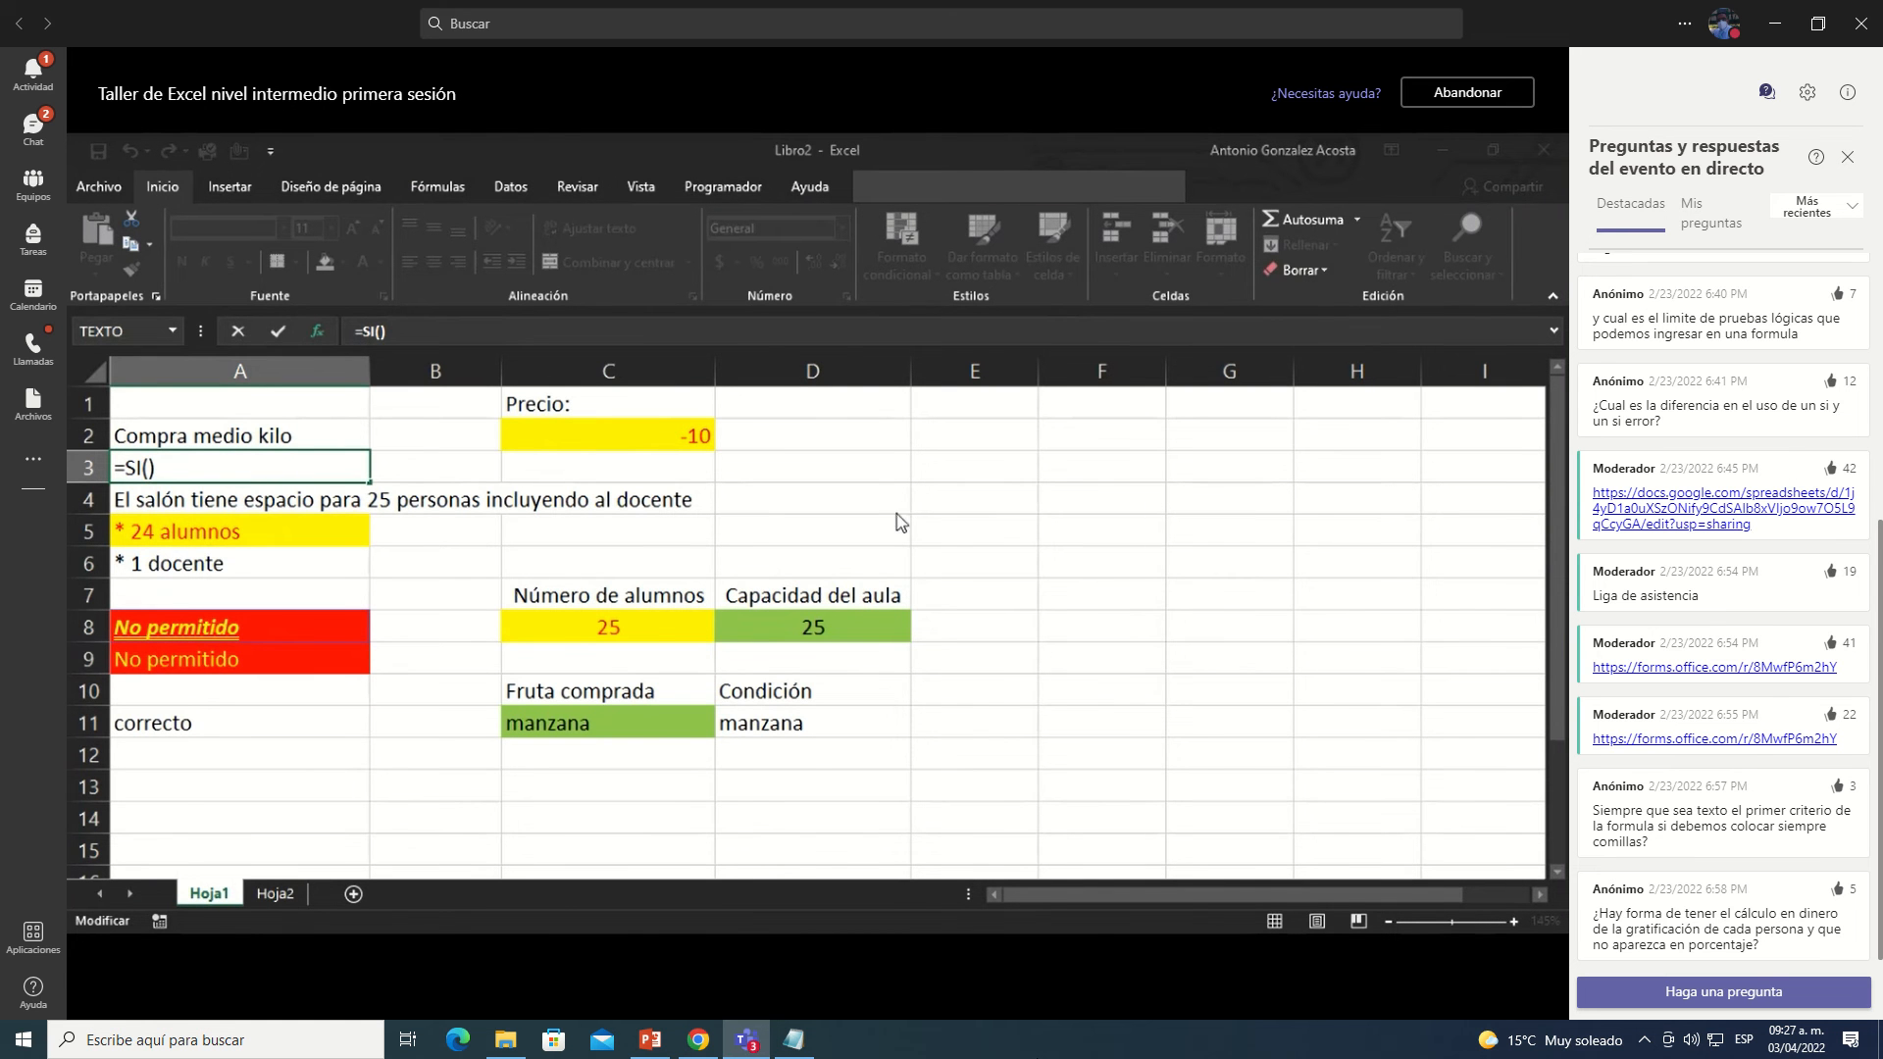
left_click(825, 691)
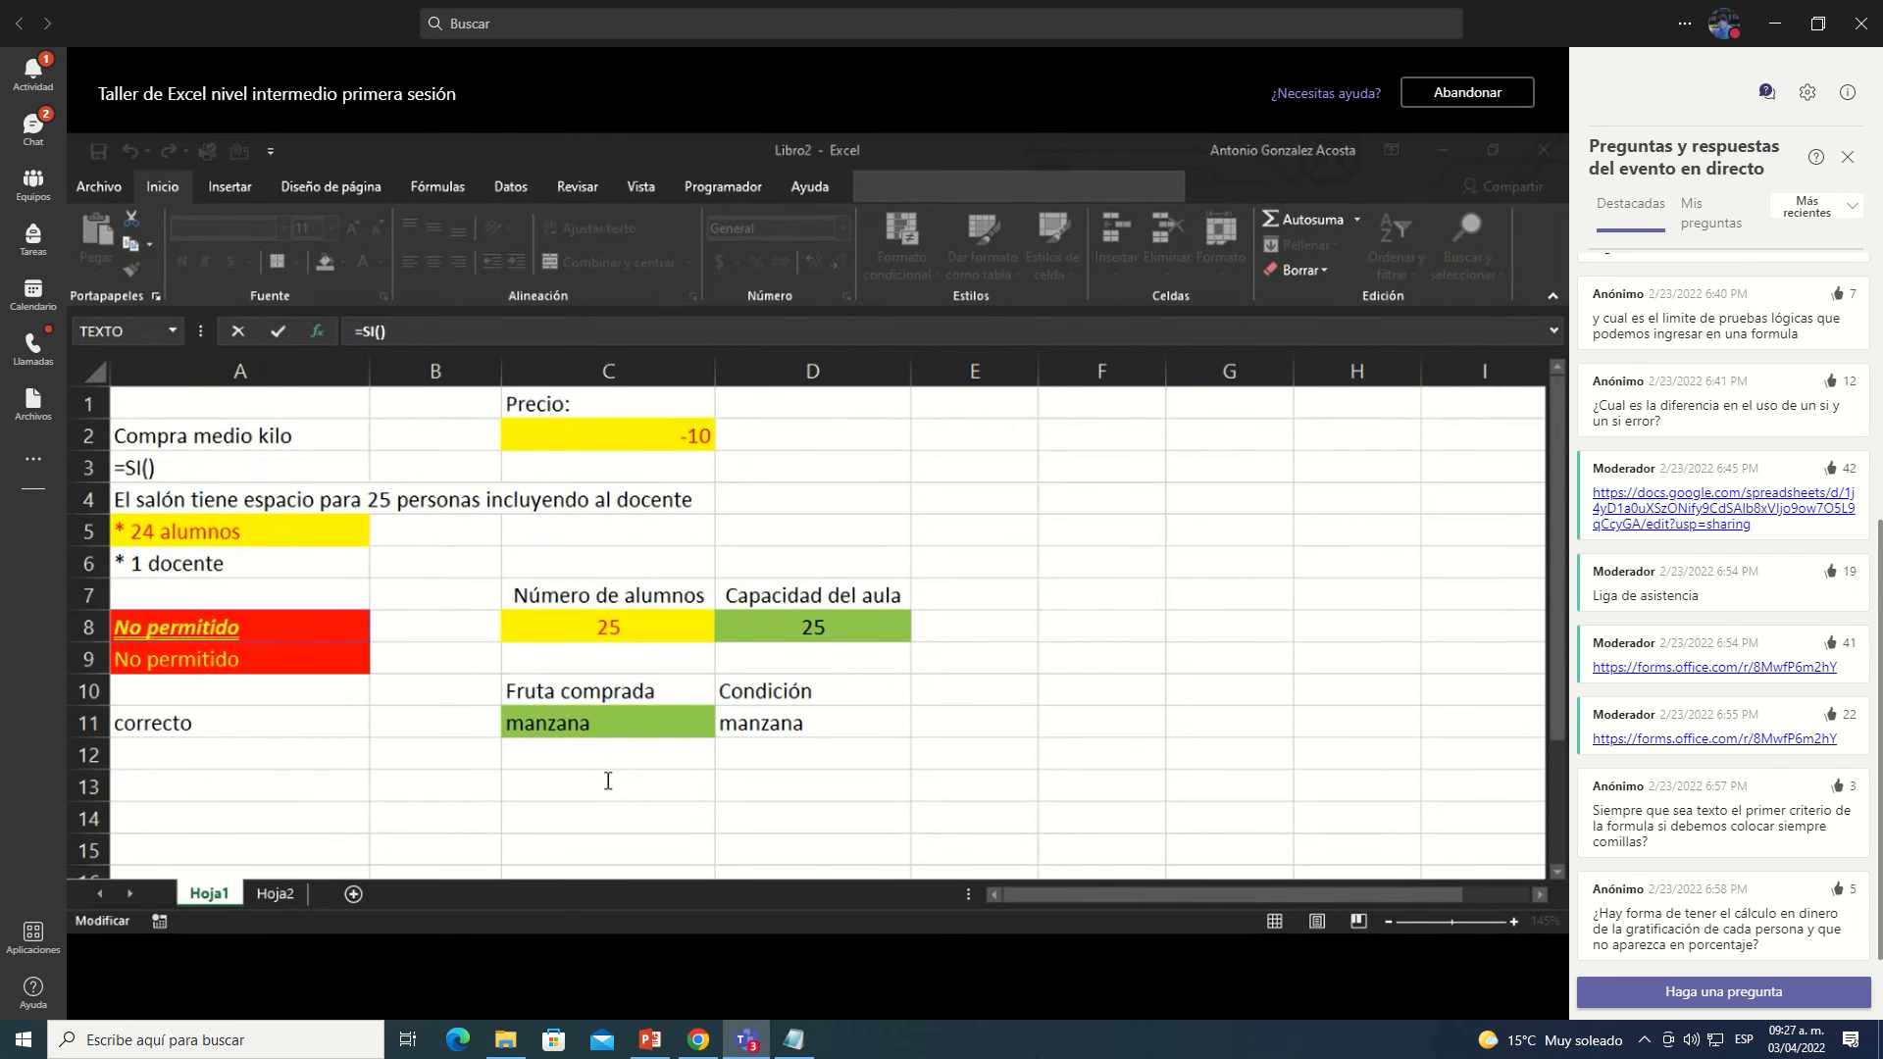
left_click(834, 698)
Step: Start an SI formula in the empty cell A3, open its function arguments, and cancel, leaving the cell empty
type("=si(")
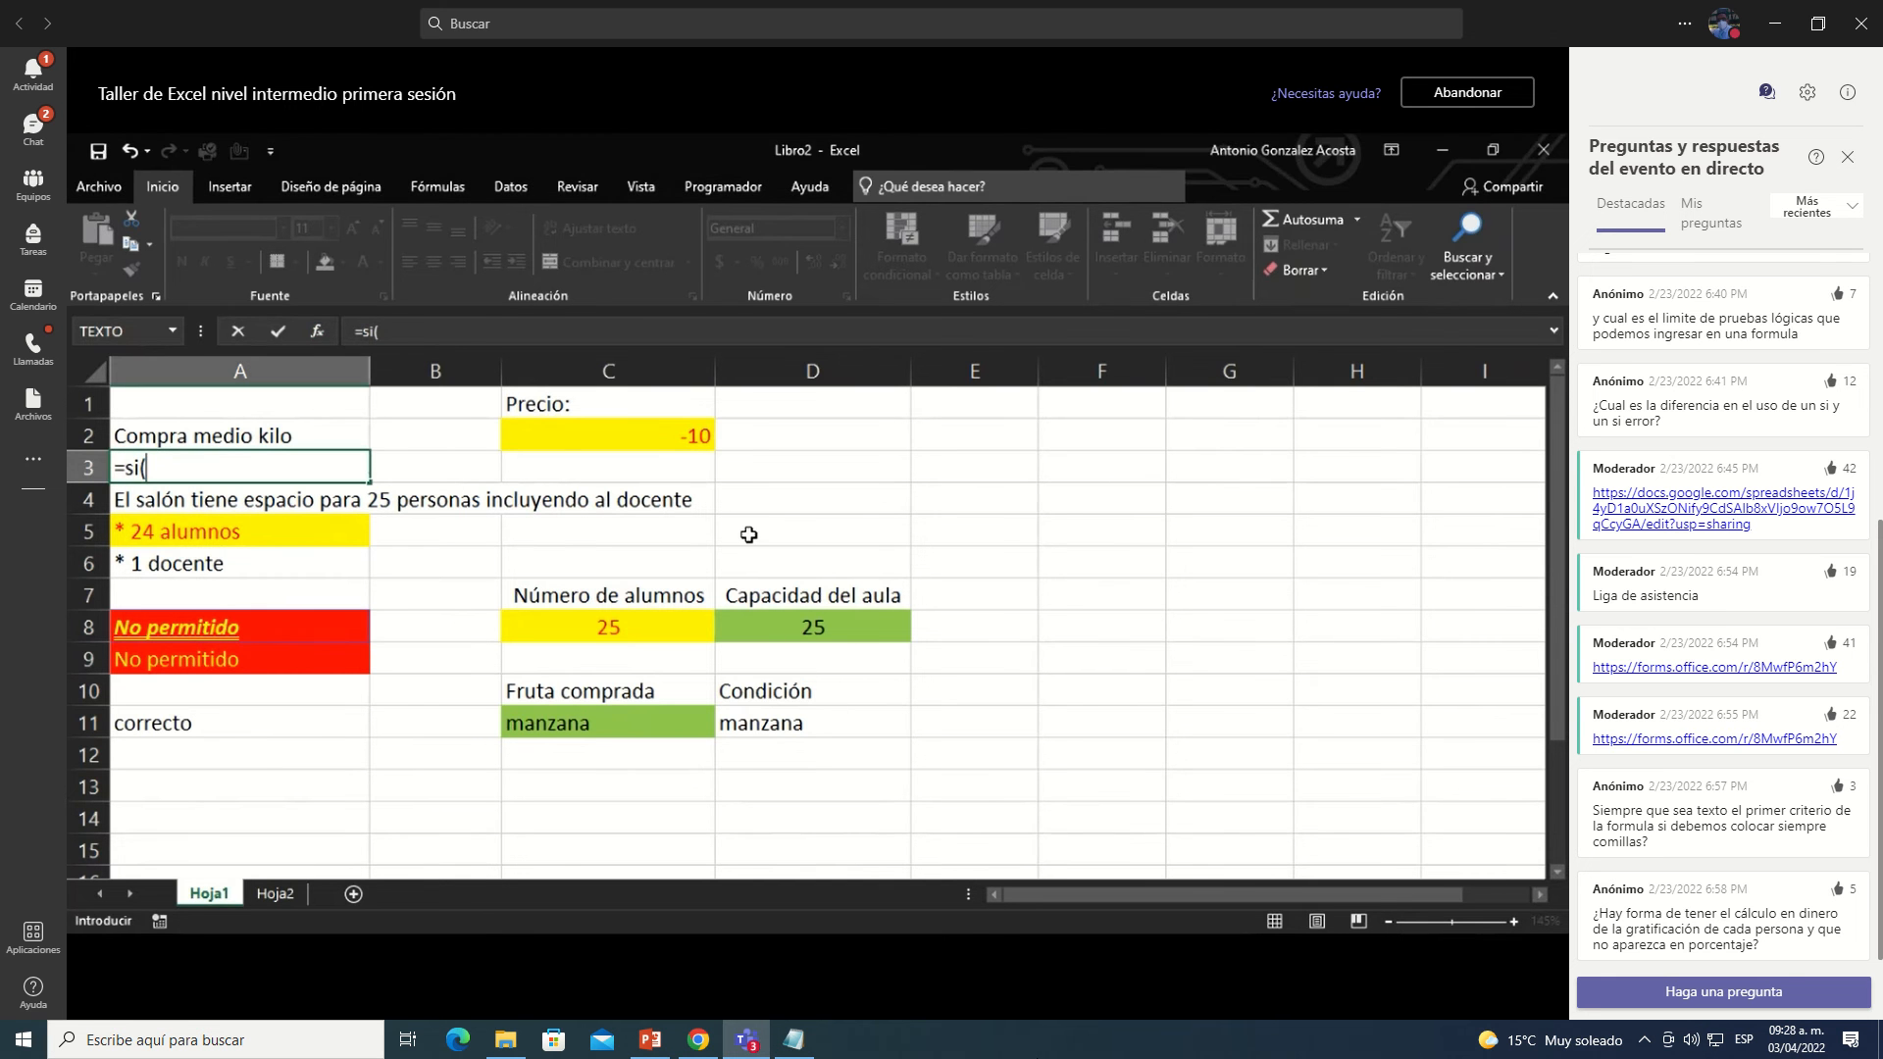
key("ctrl+a")
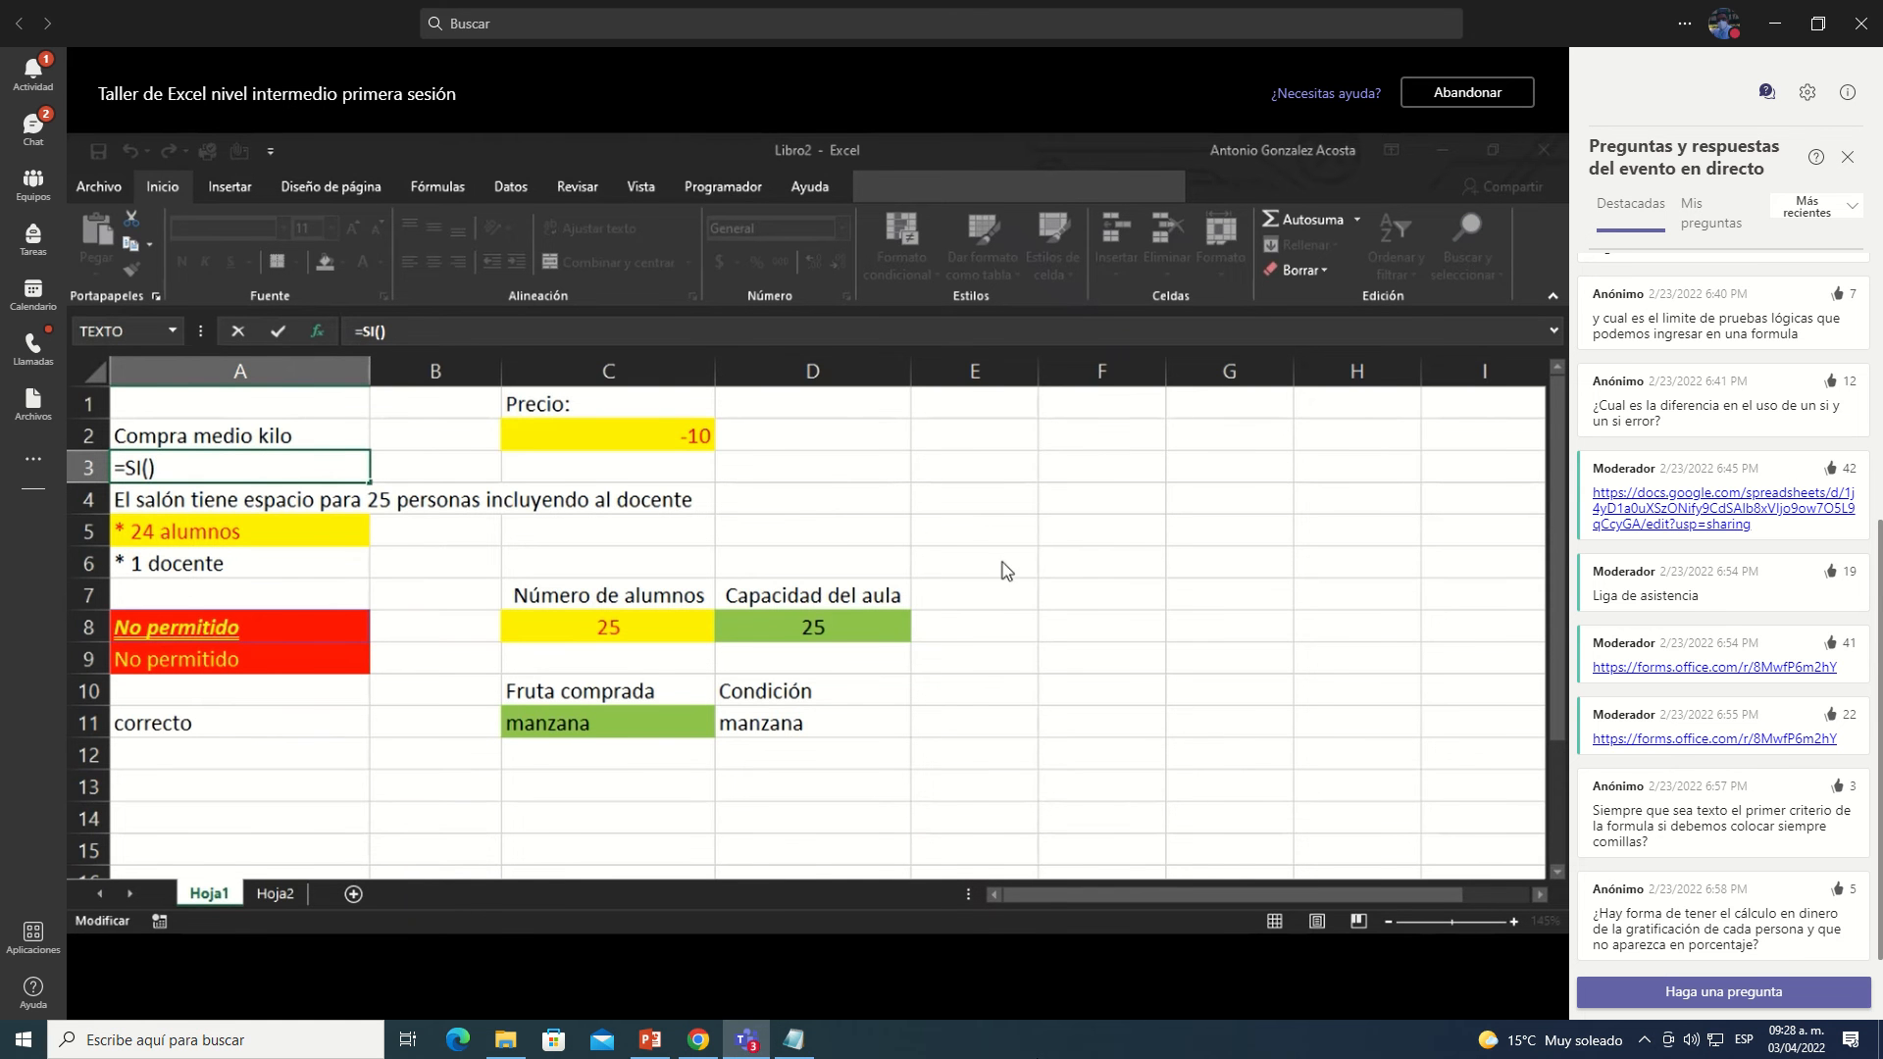
key("Escape")
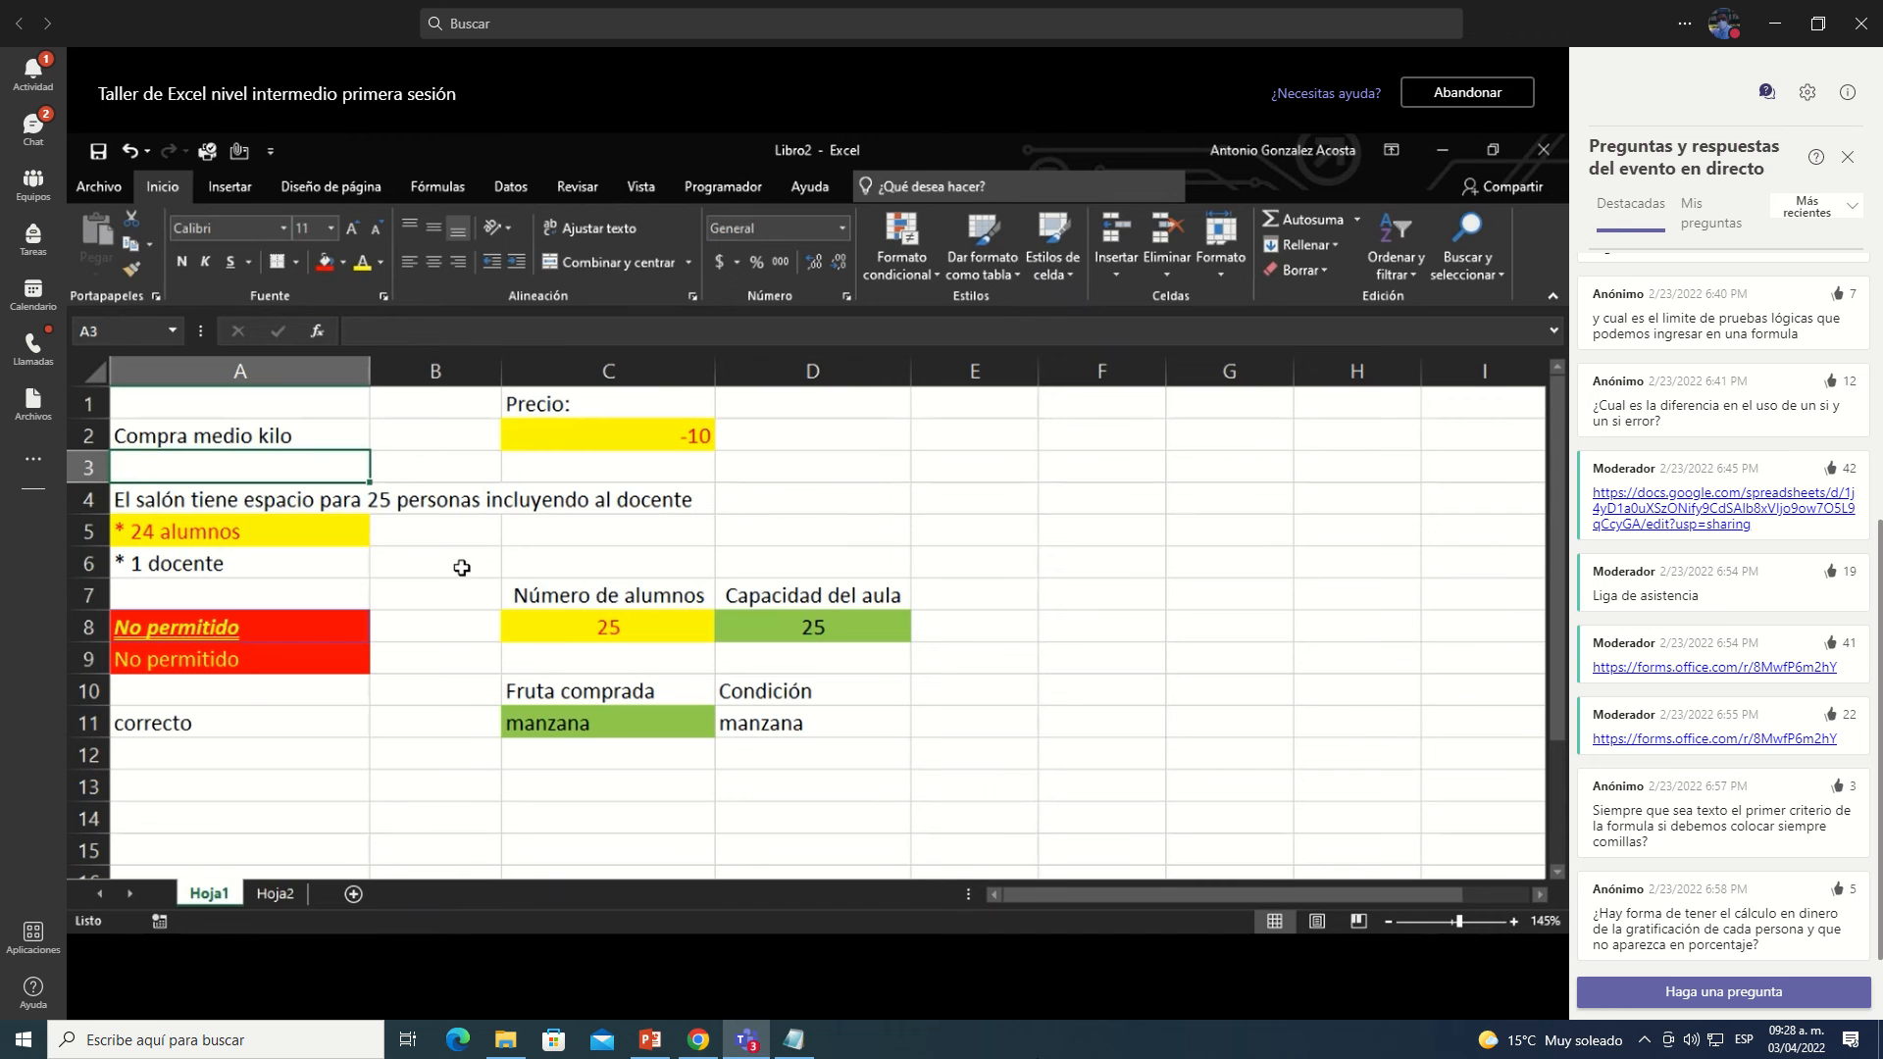
type("=si")
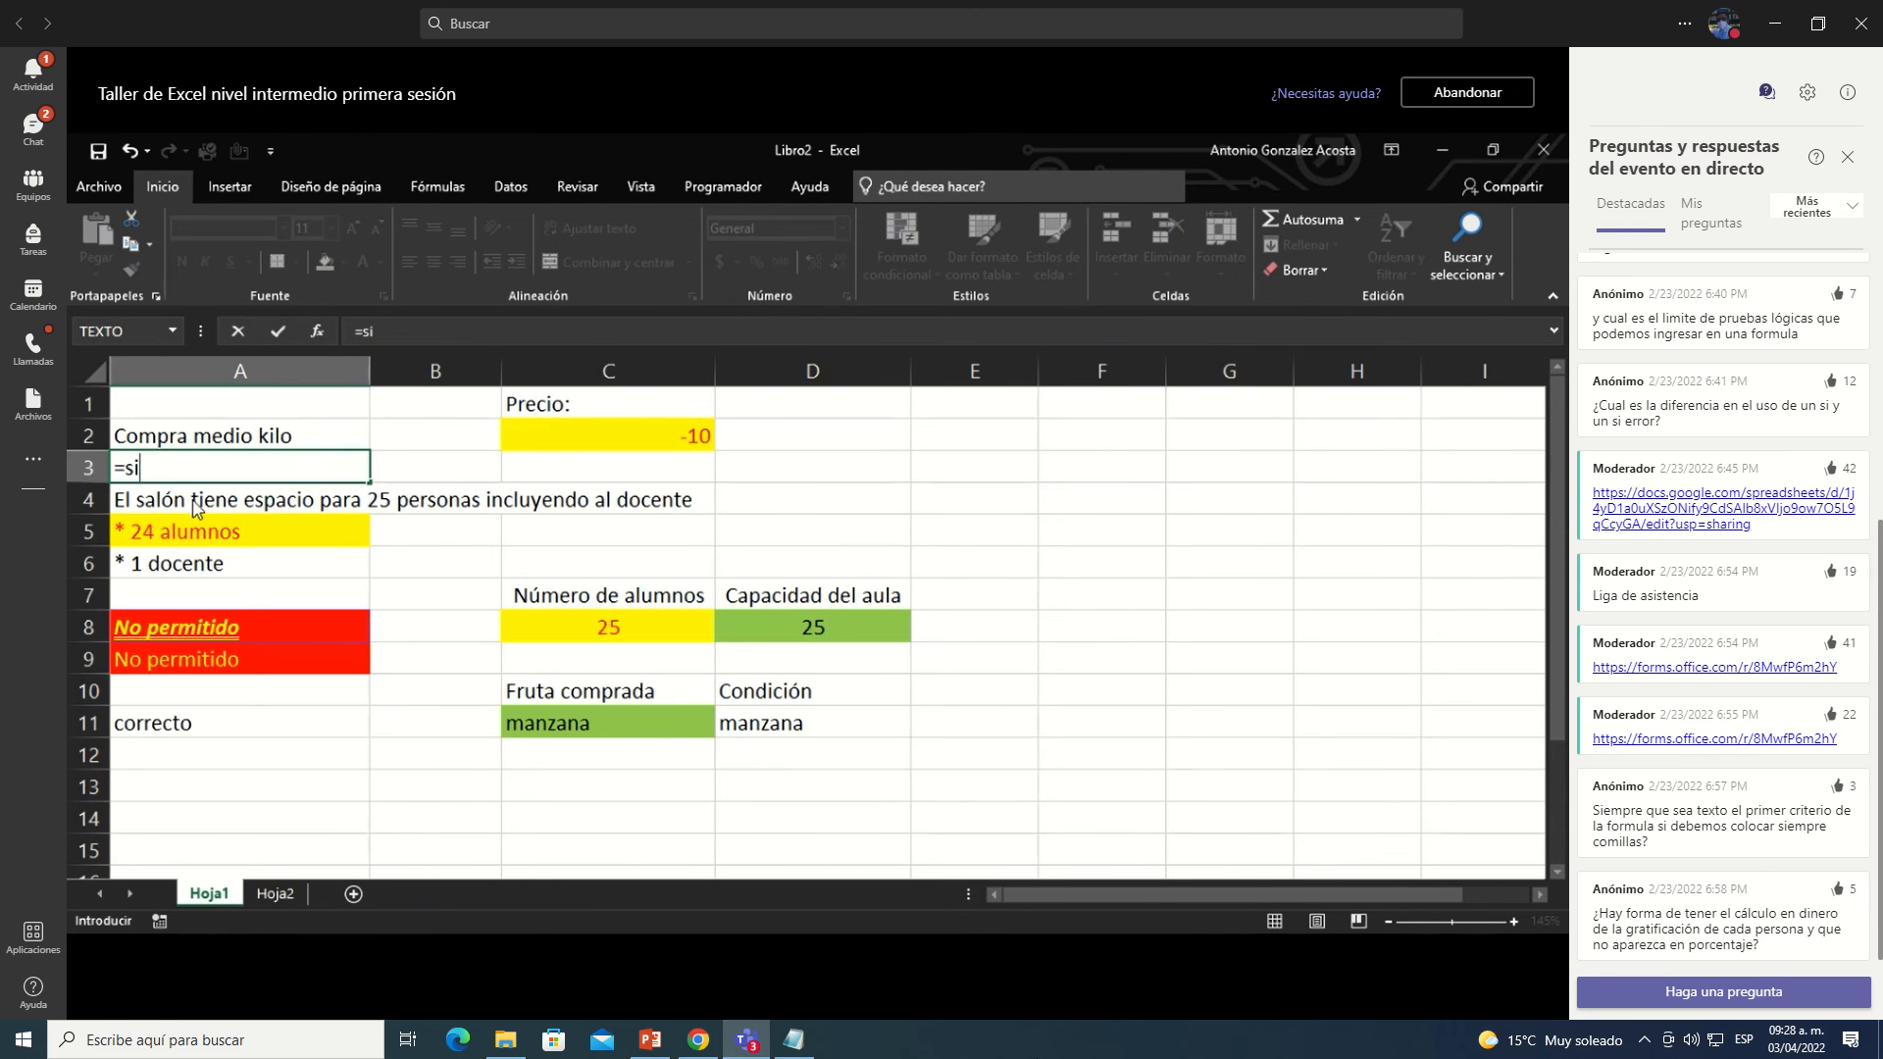
key("Tab")
key("Escape")
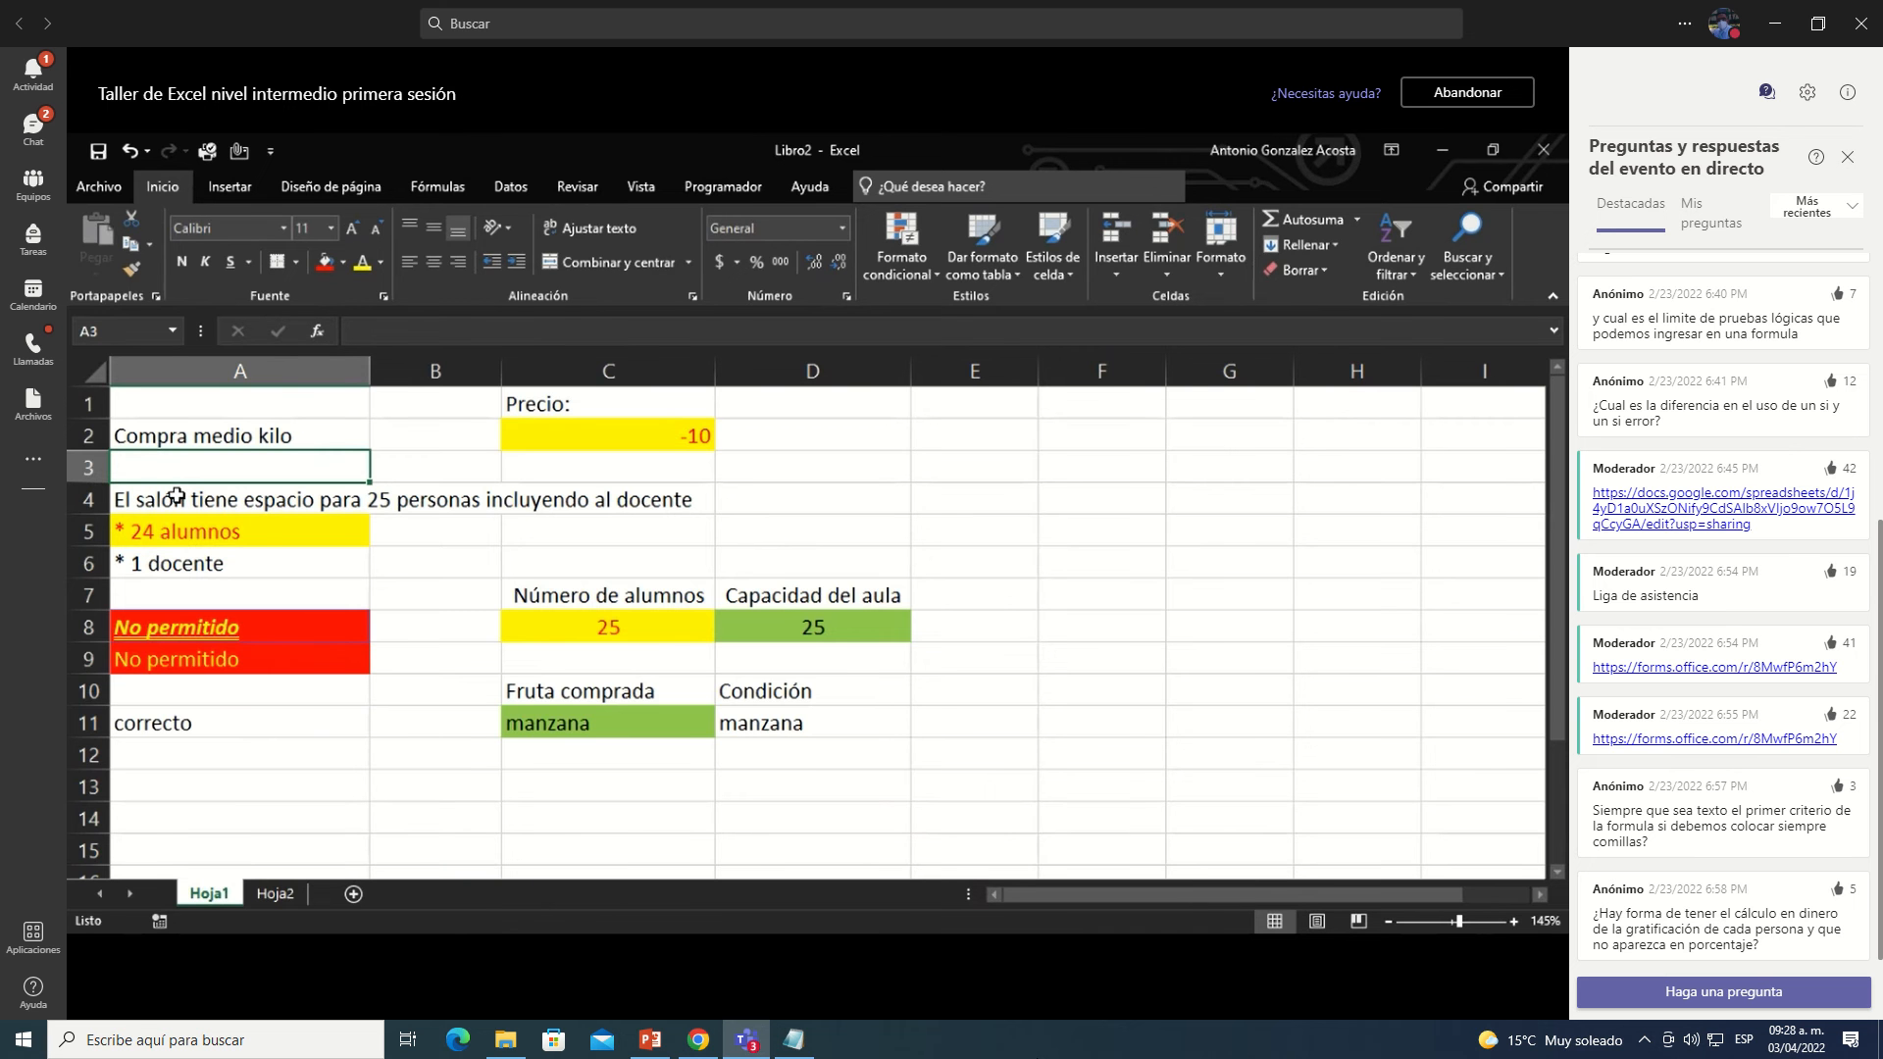
Step: On Hoja2, replace the name in F17 with a first name that does not exist in the salary table
key("ctrl+Page_Down")
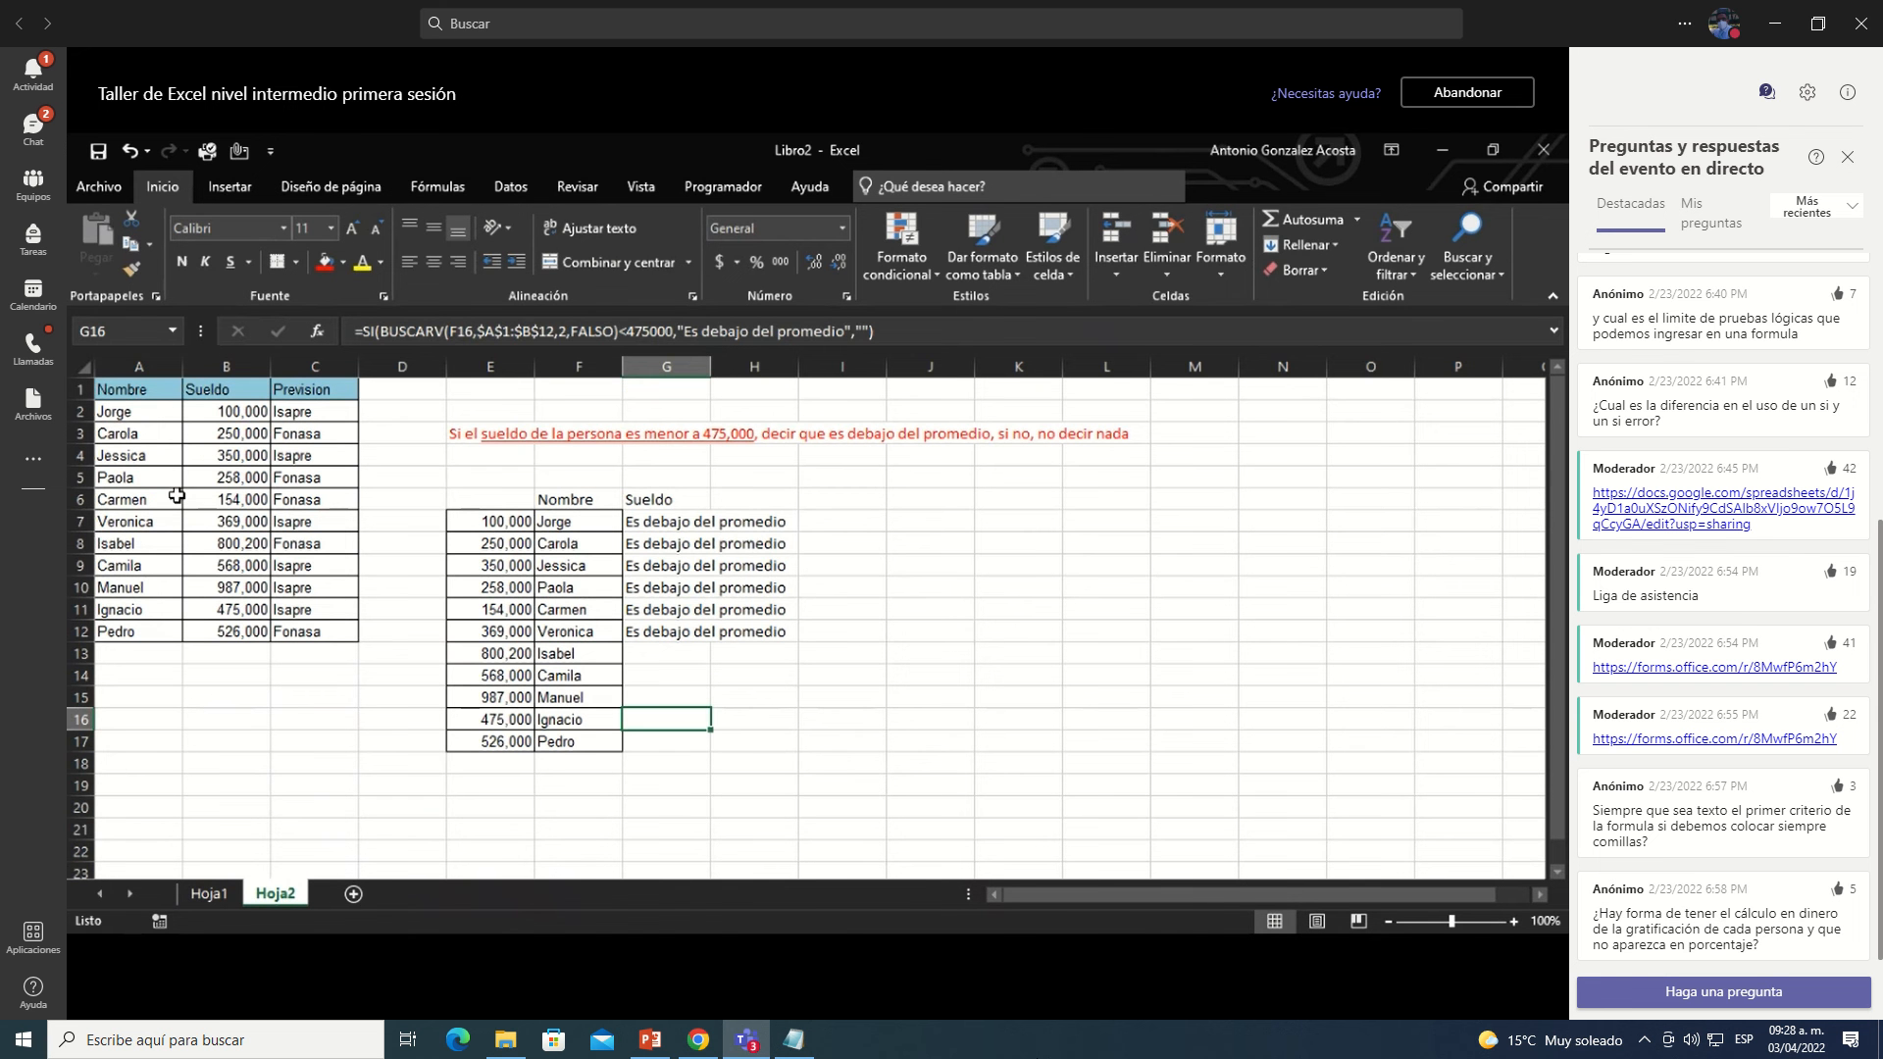
key("Left")
key("Down")
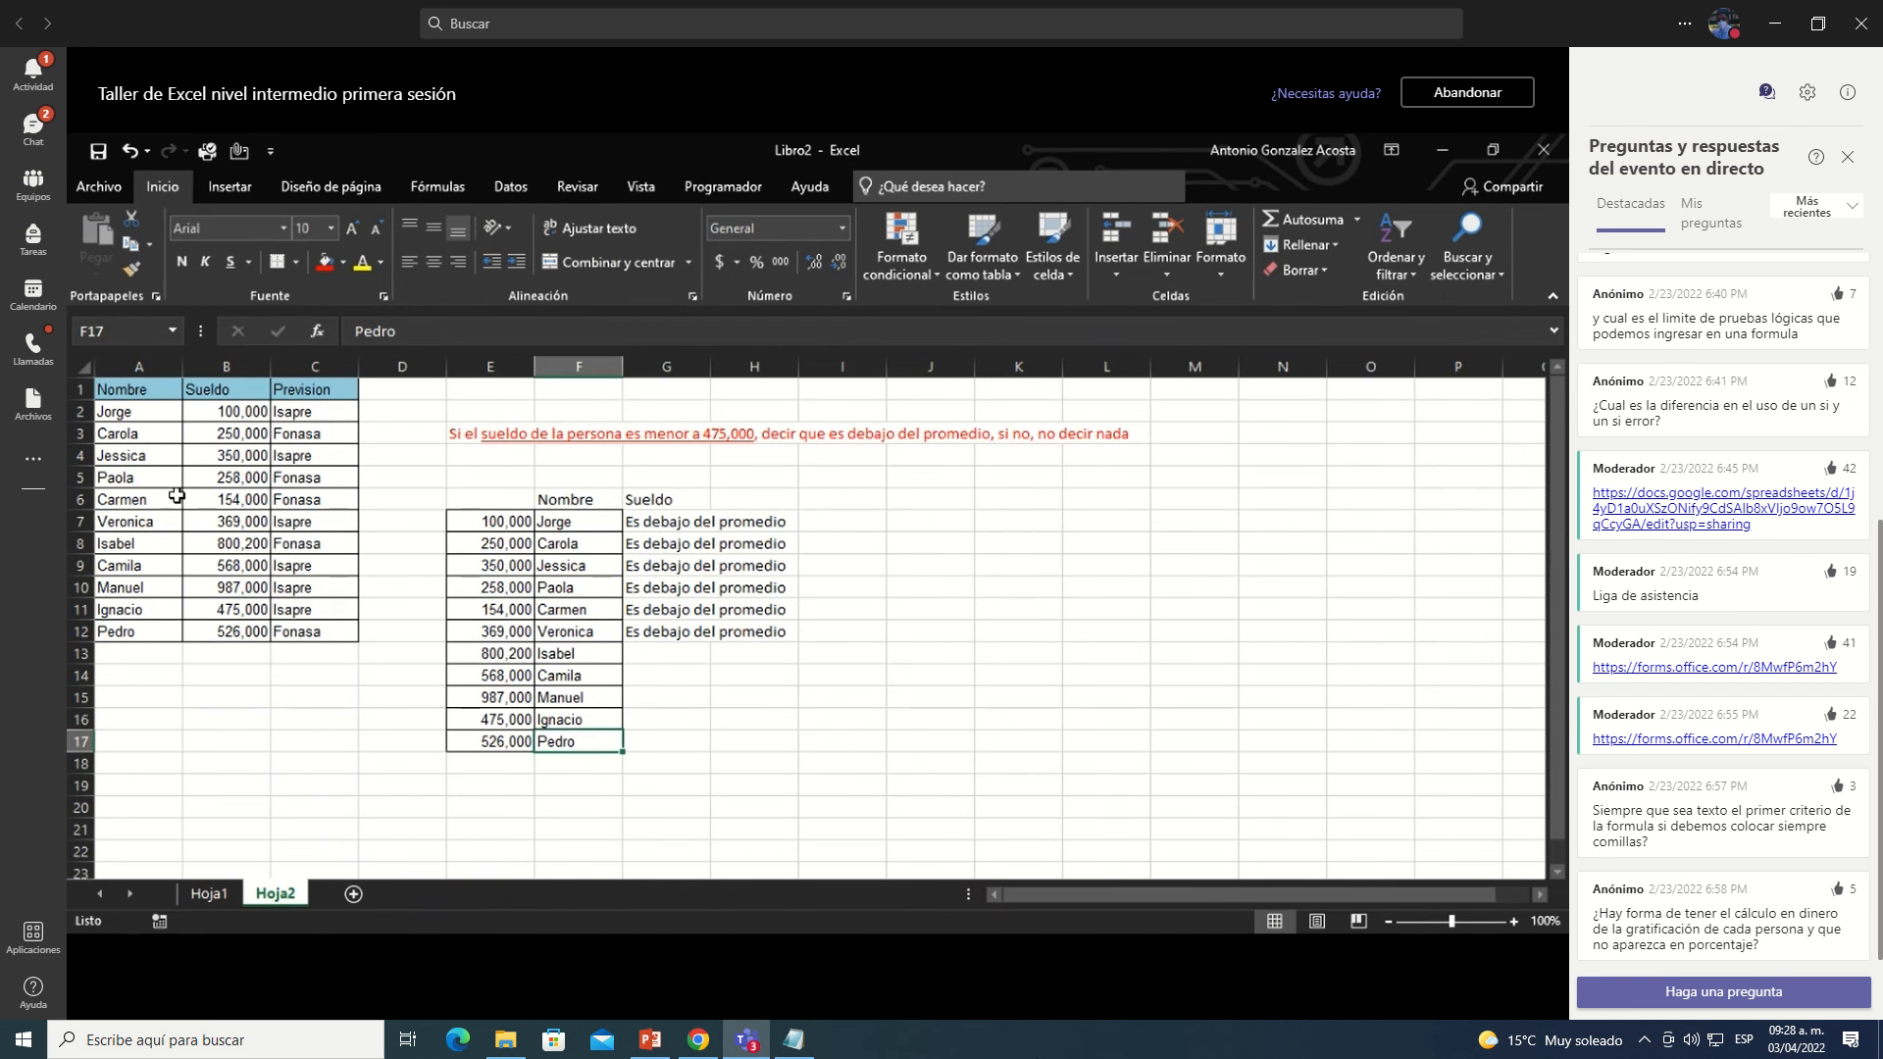
type("Toño")
key("Return")
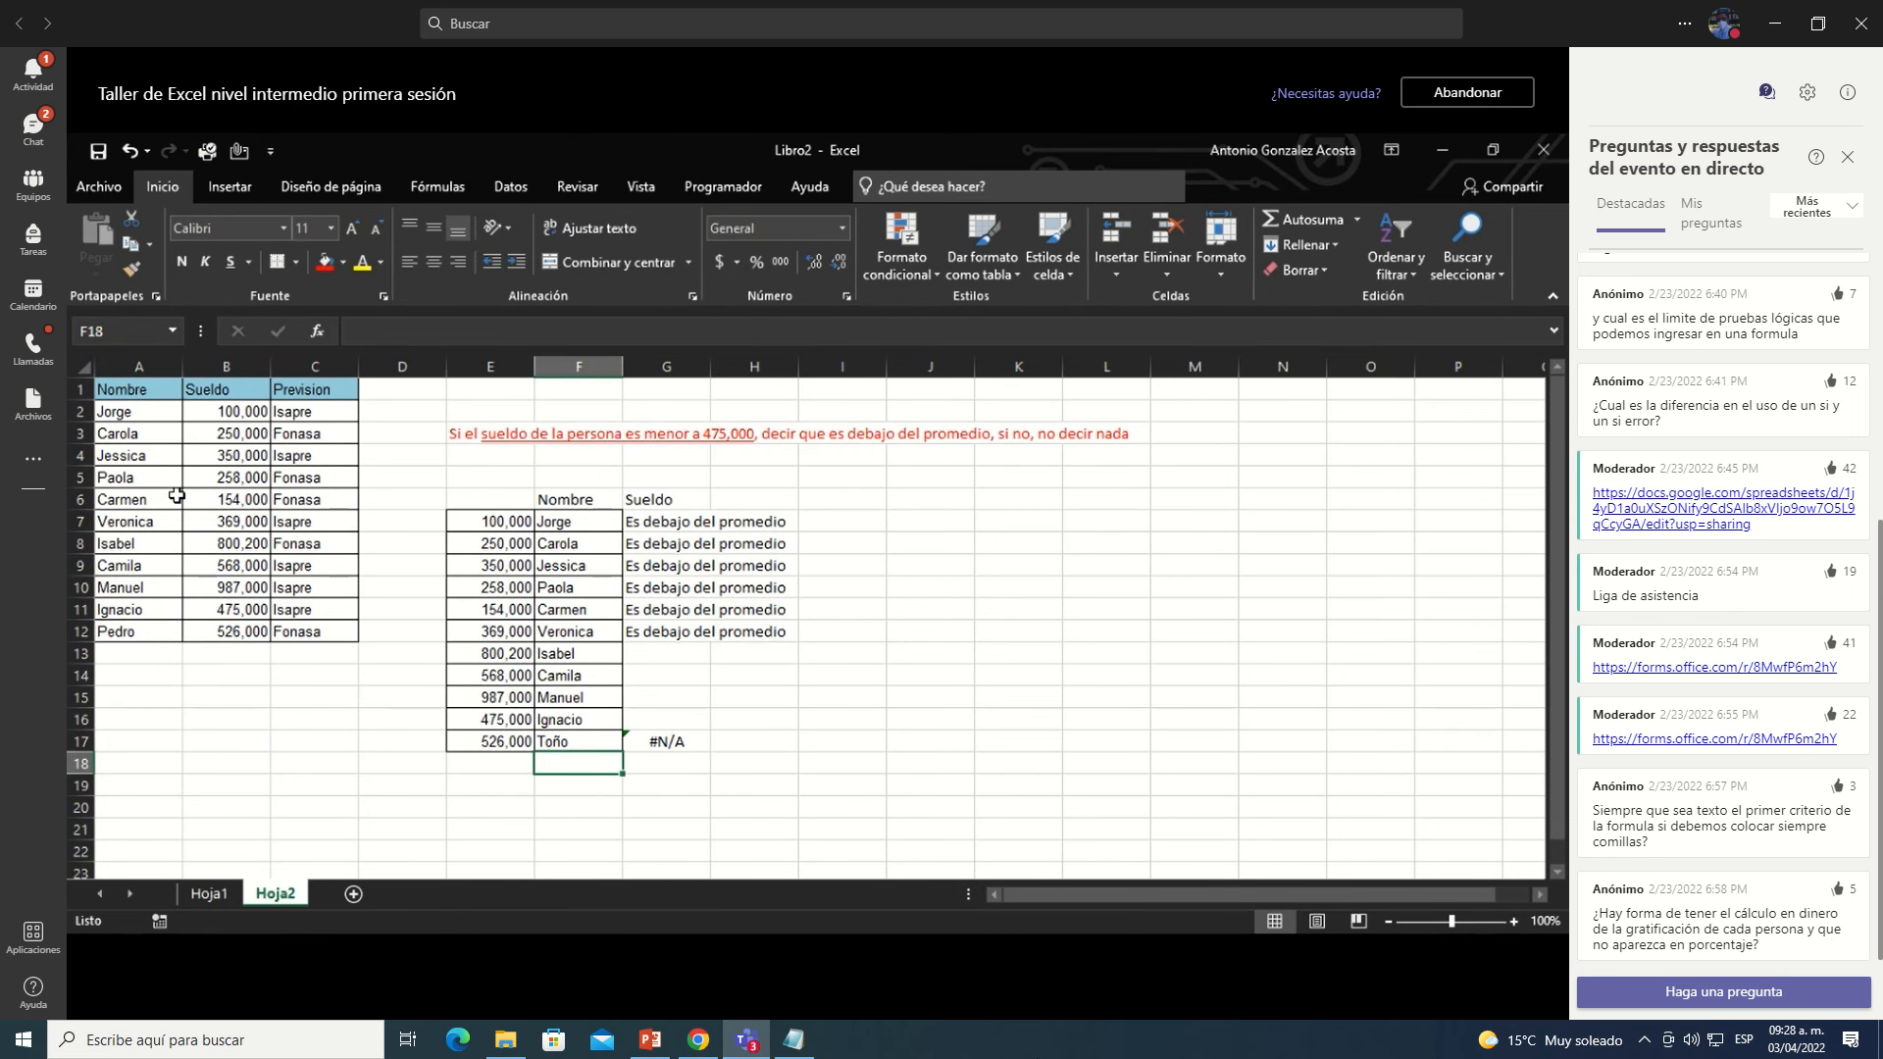
key("ctrl+z")
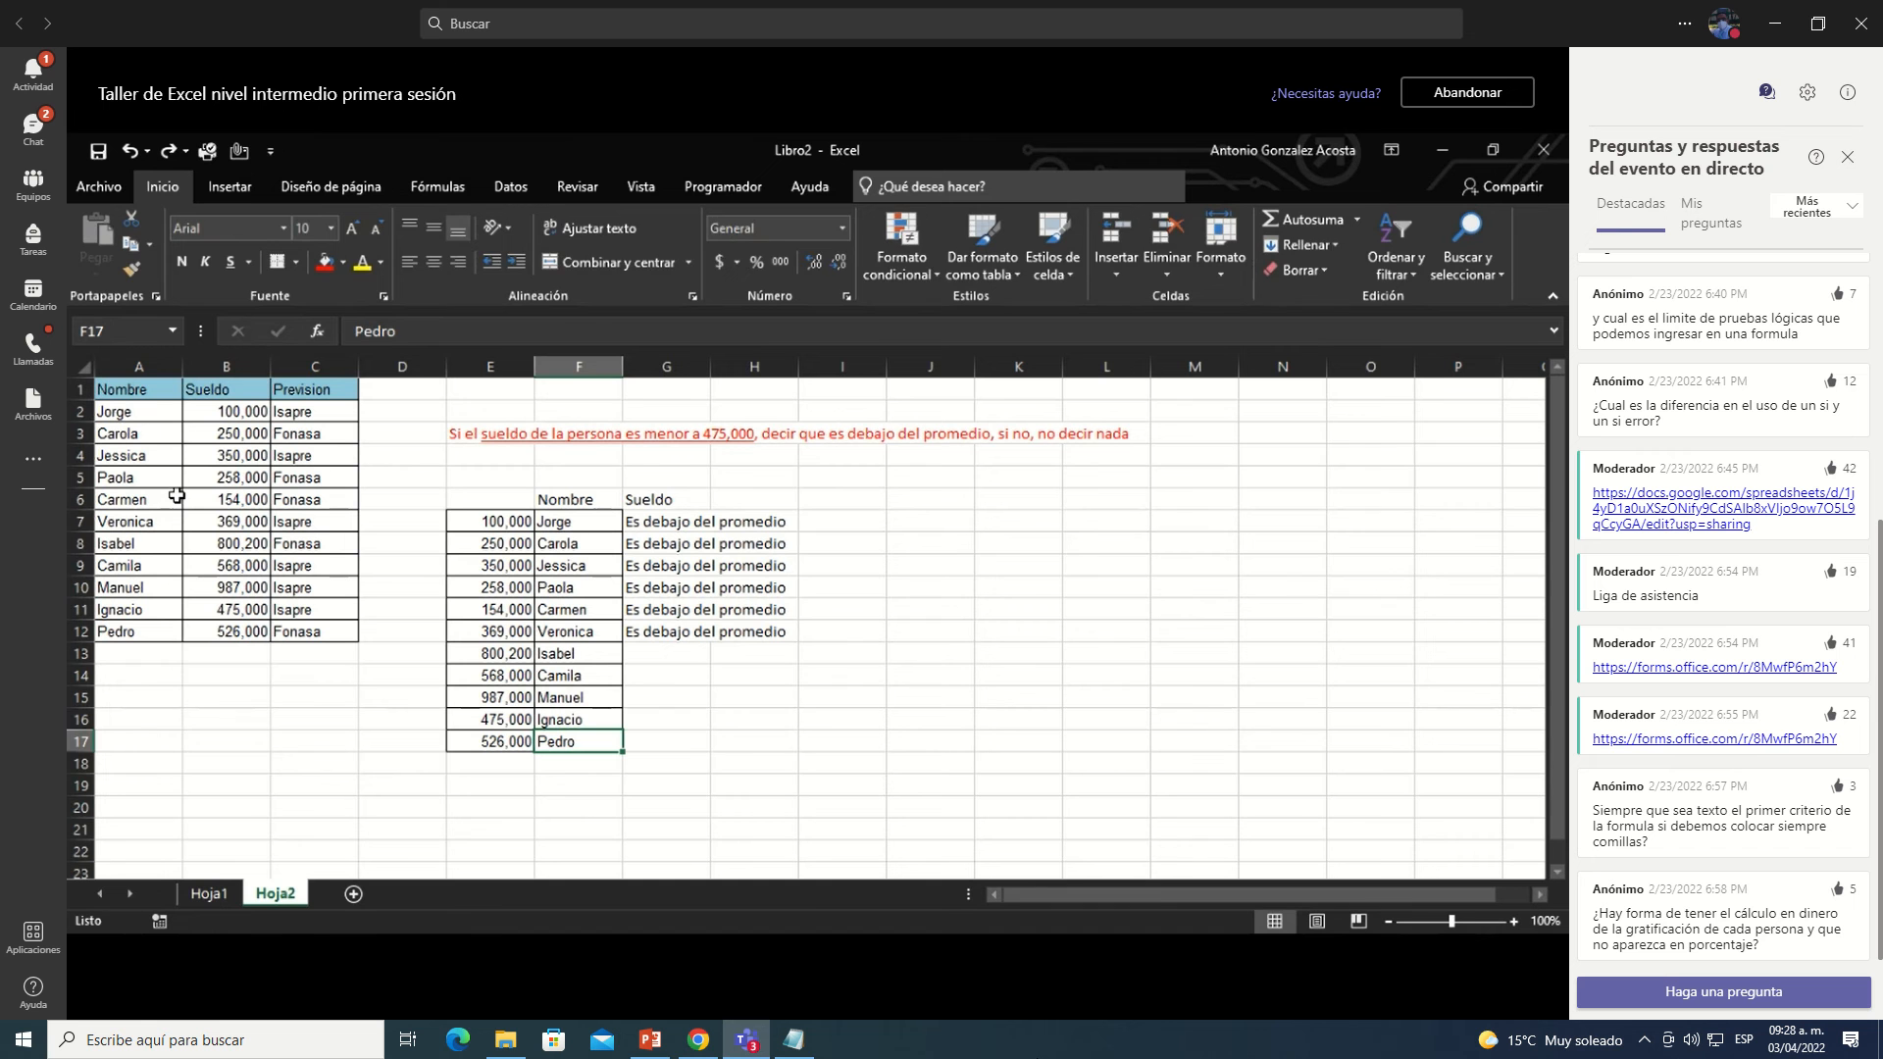
type("Toño")
key("Return")
Step: Wrap the SI formula in G17 in SI.ERROR, with "empleado no existe" as the value returned on error
key("Up")
key("Right")
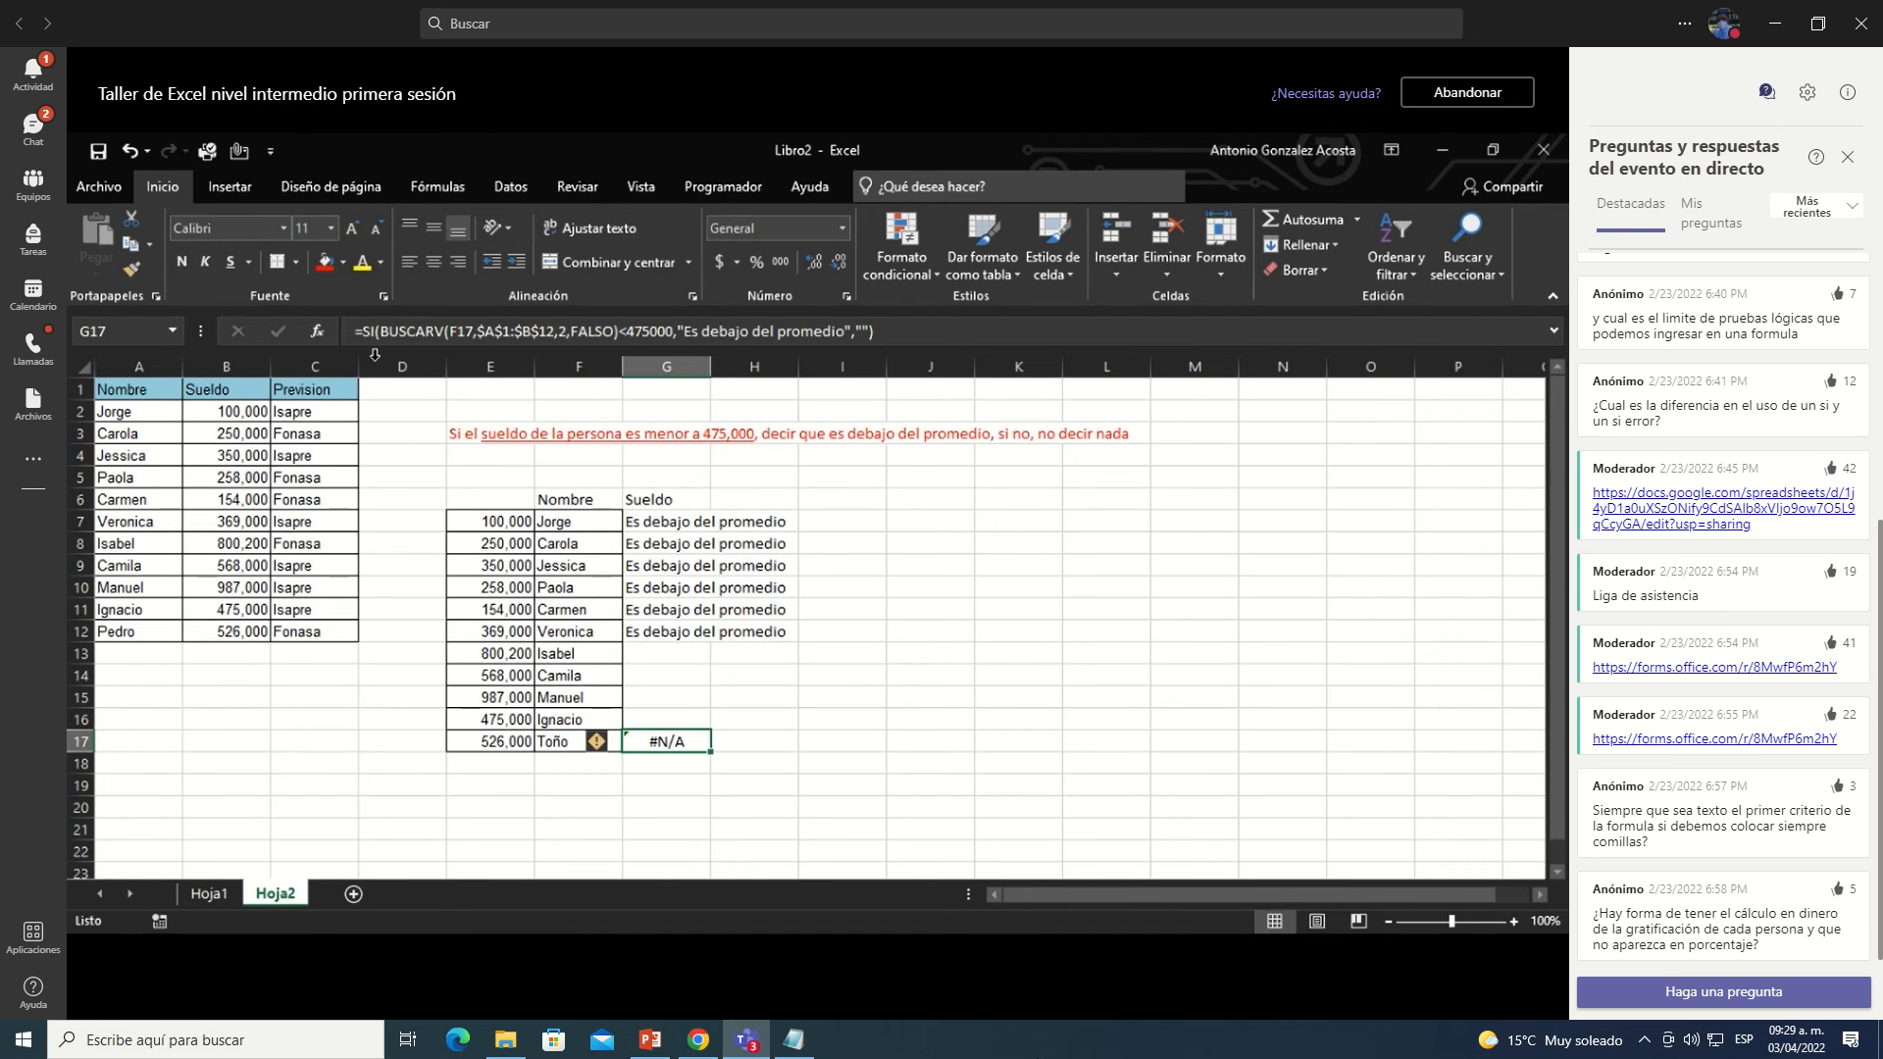
type("=s")
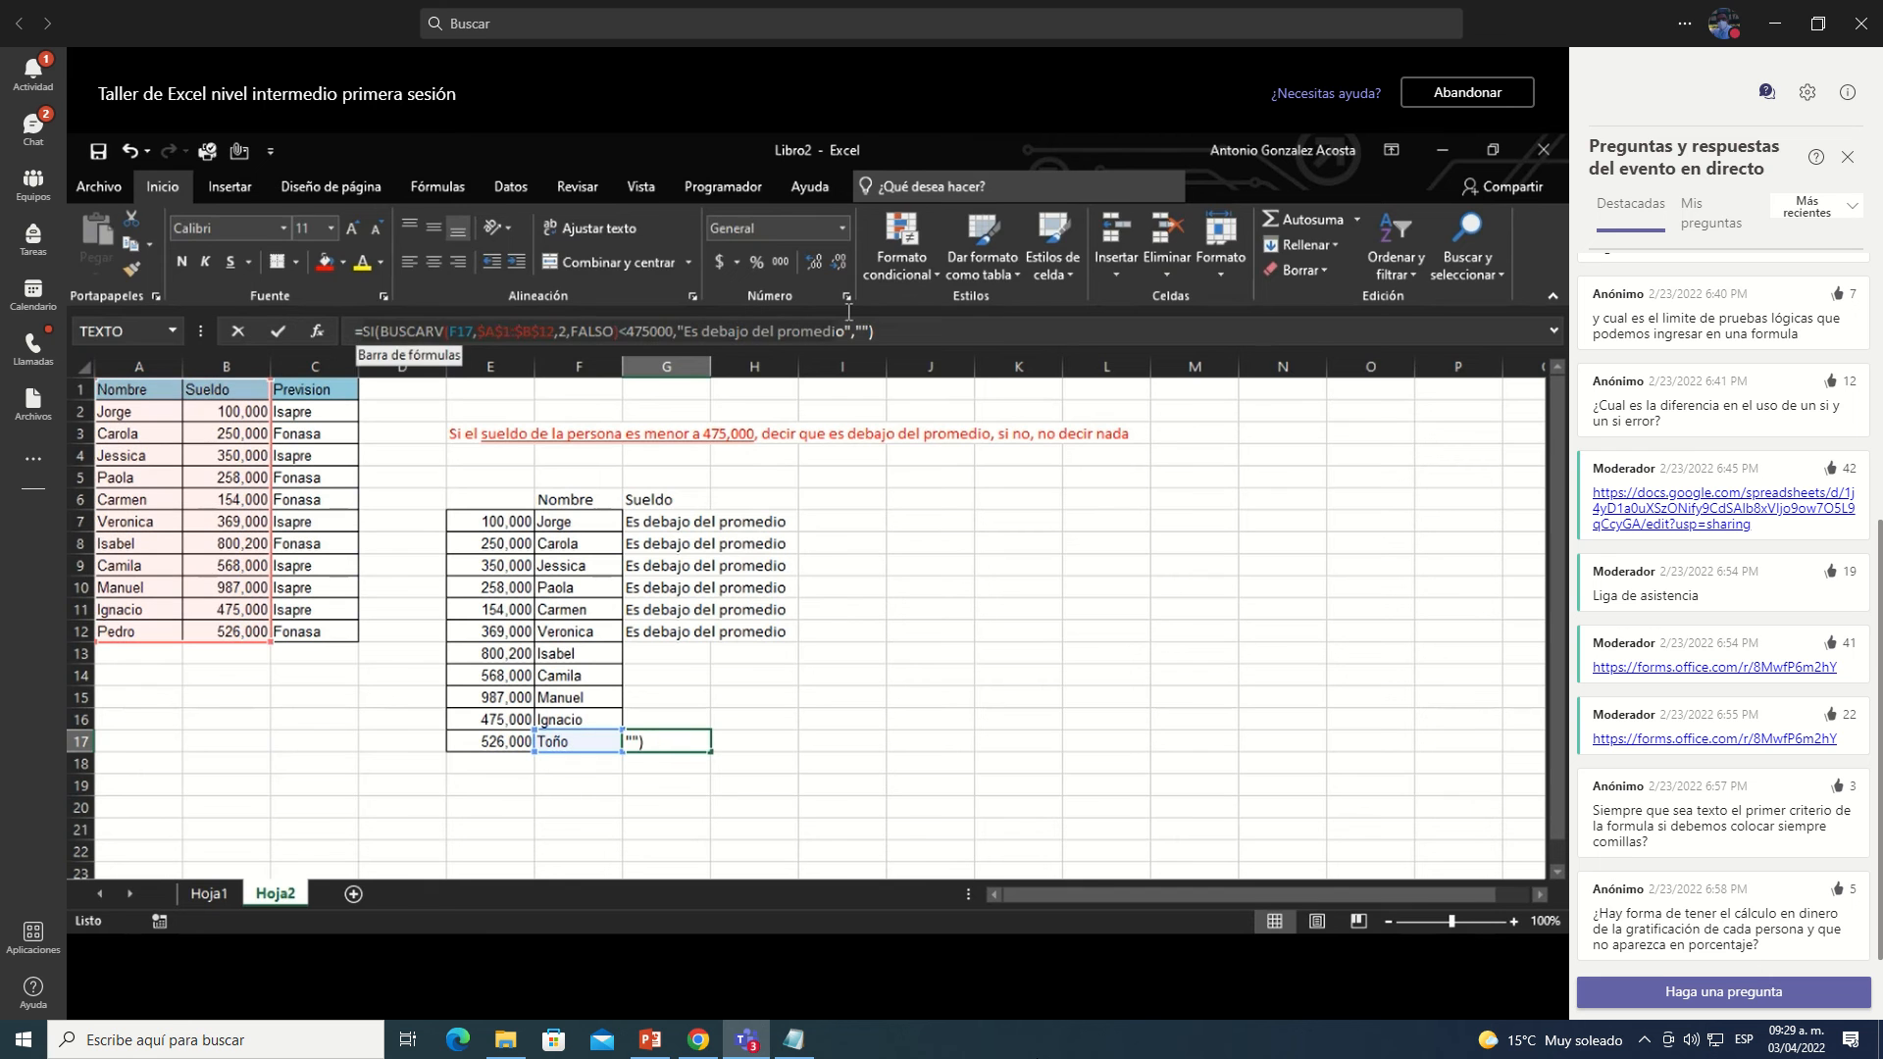
type("i.err")
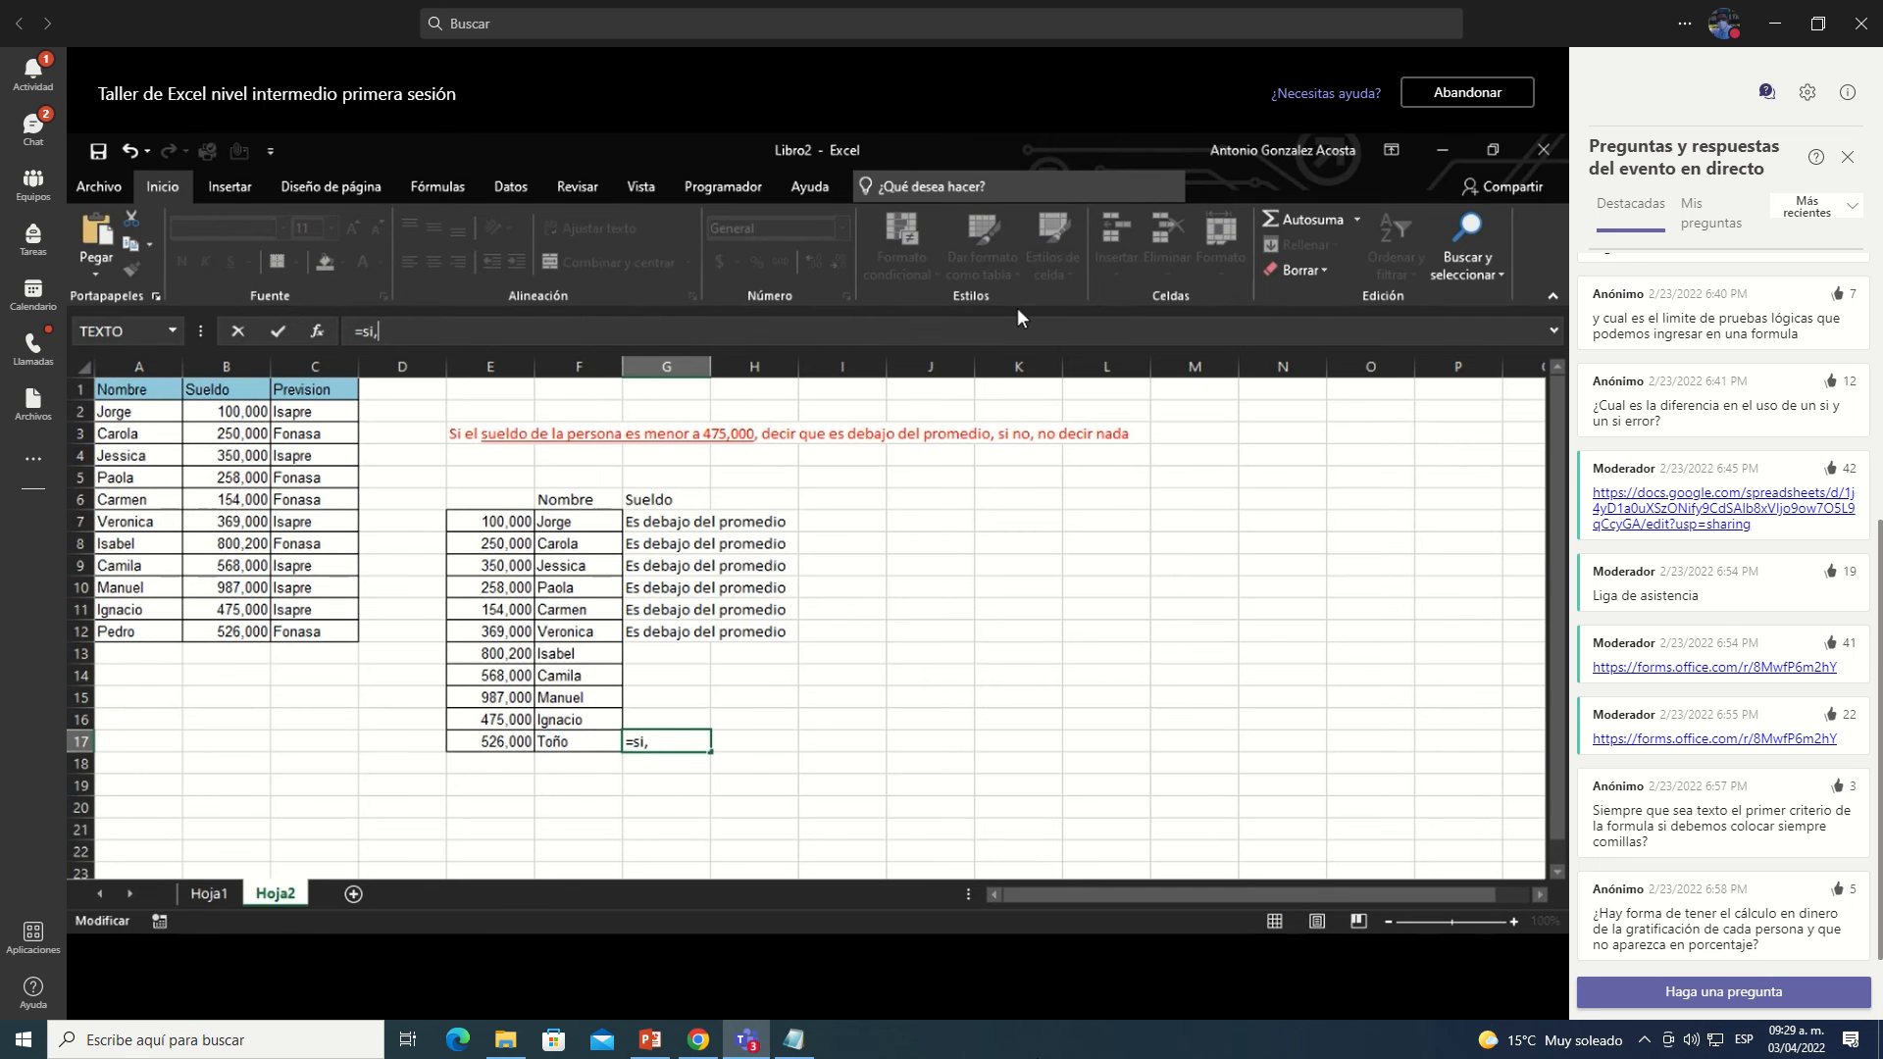
type("or(")
type("SI(BUSCARV(F17,$A$1:$B$12,2,FALSO)<475000,\"Es debajo del promedio\",\"\")")
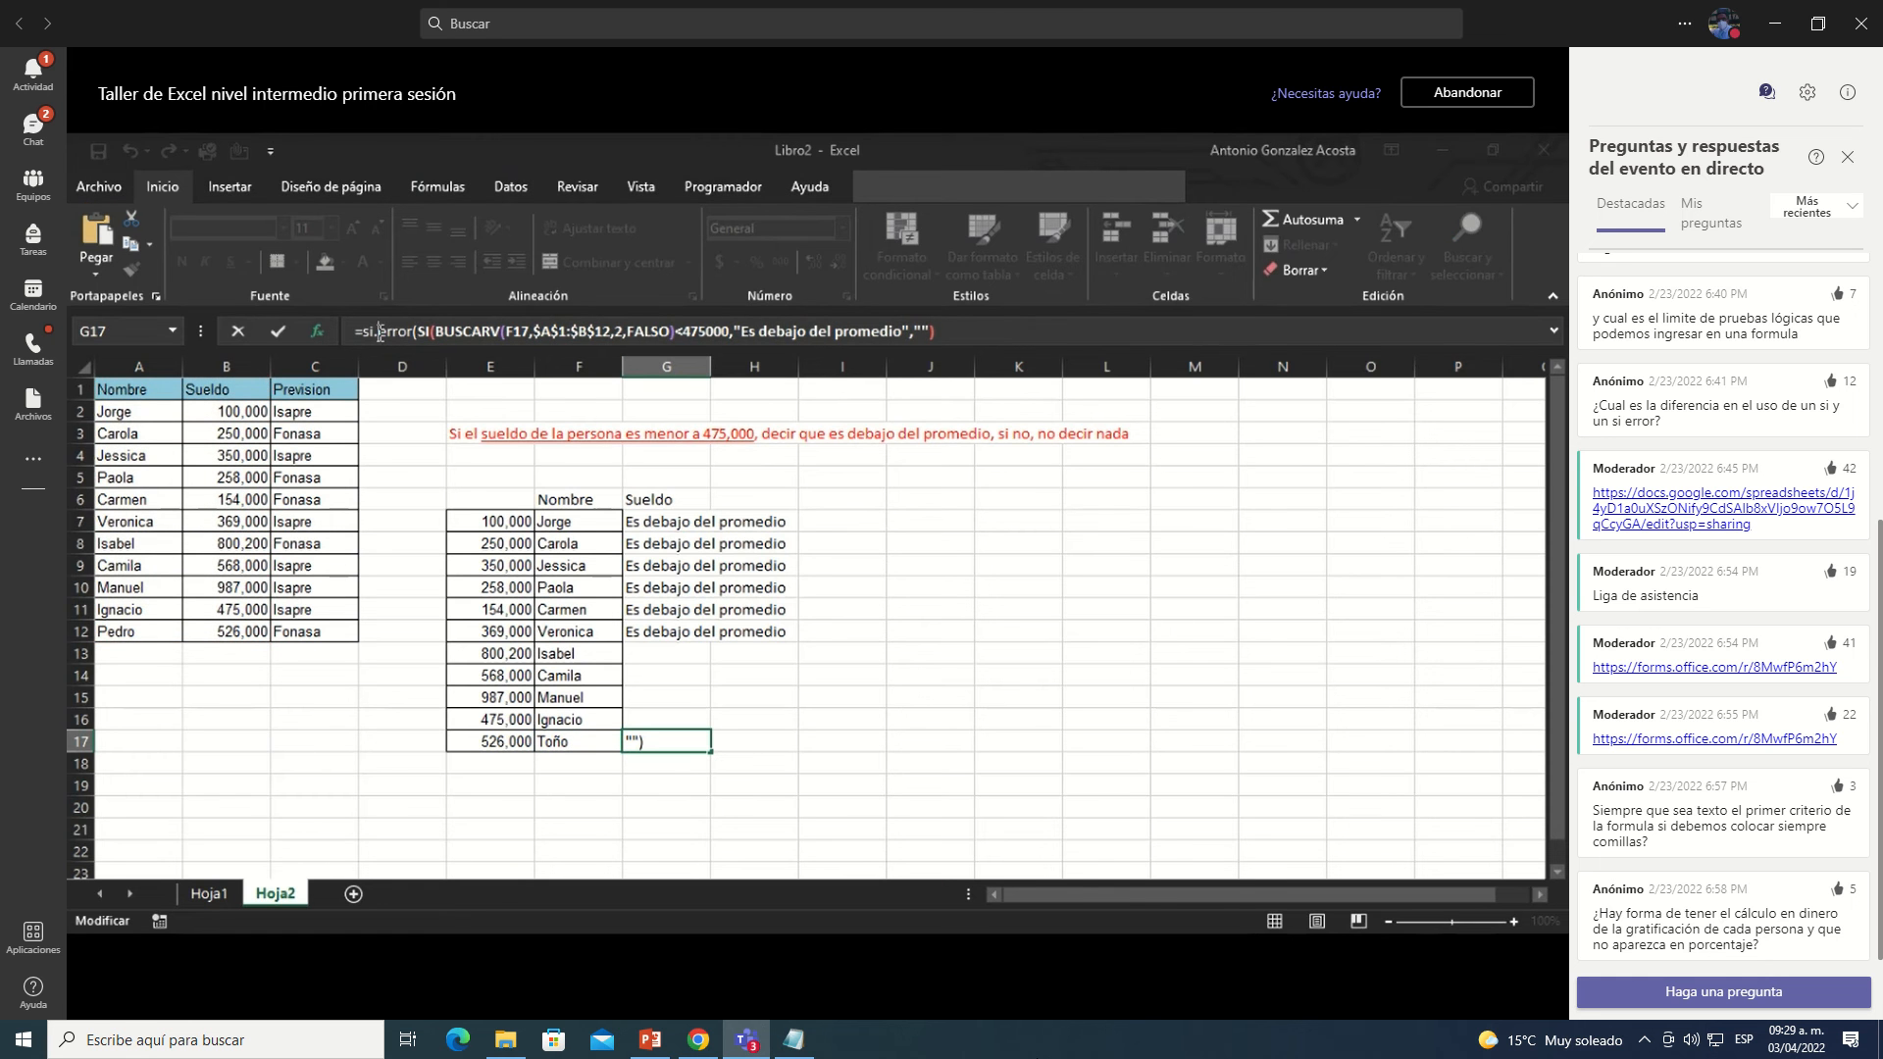
type("),empleado no)")
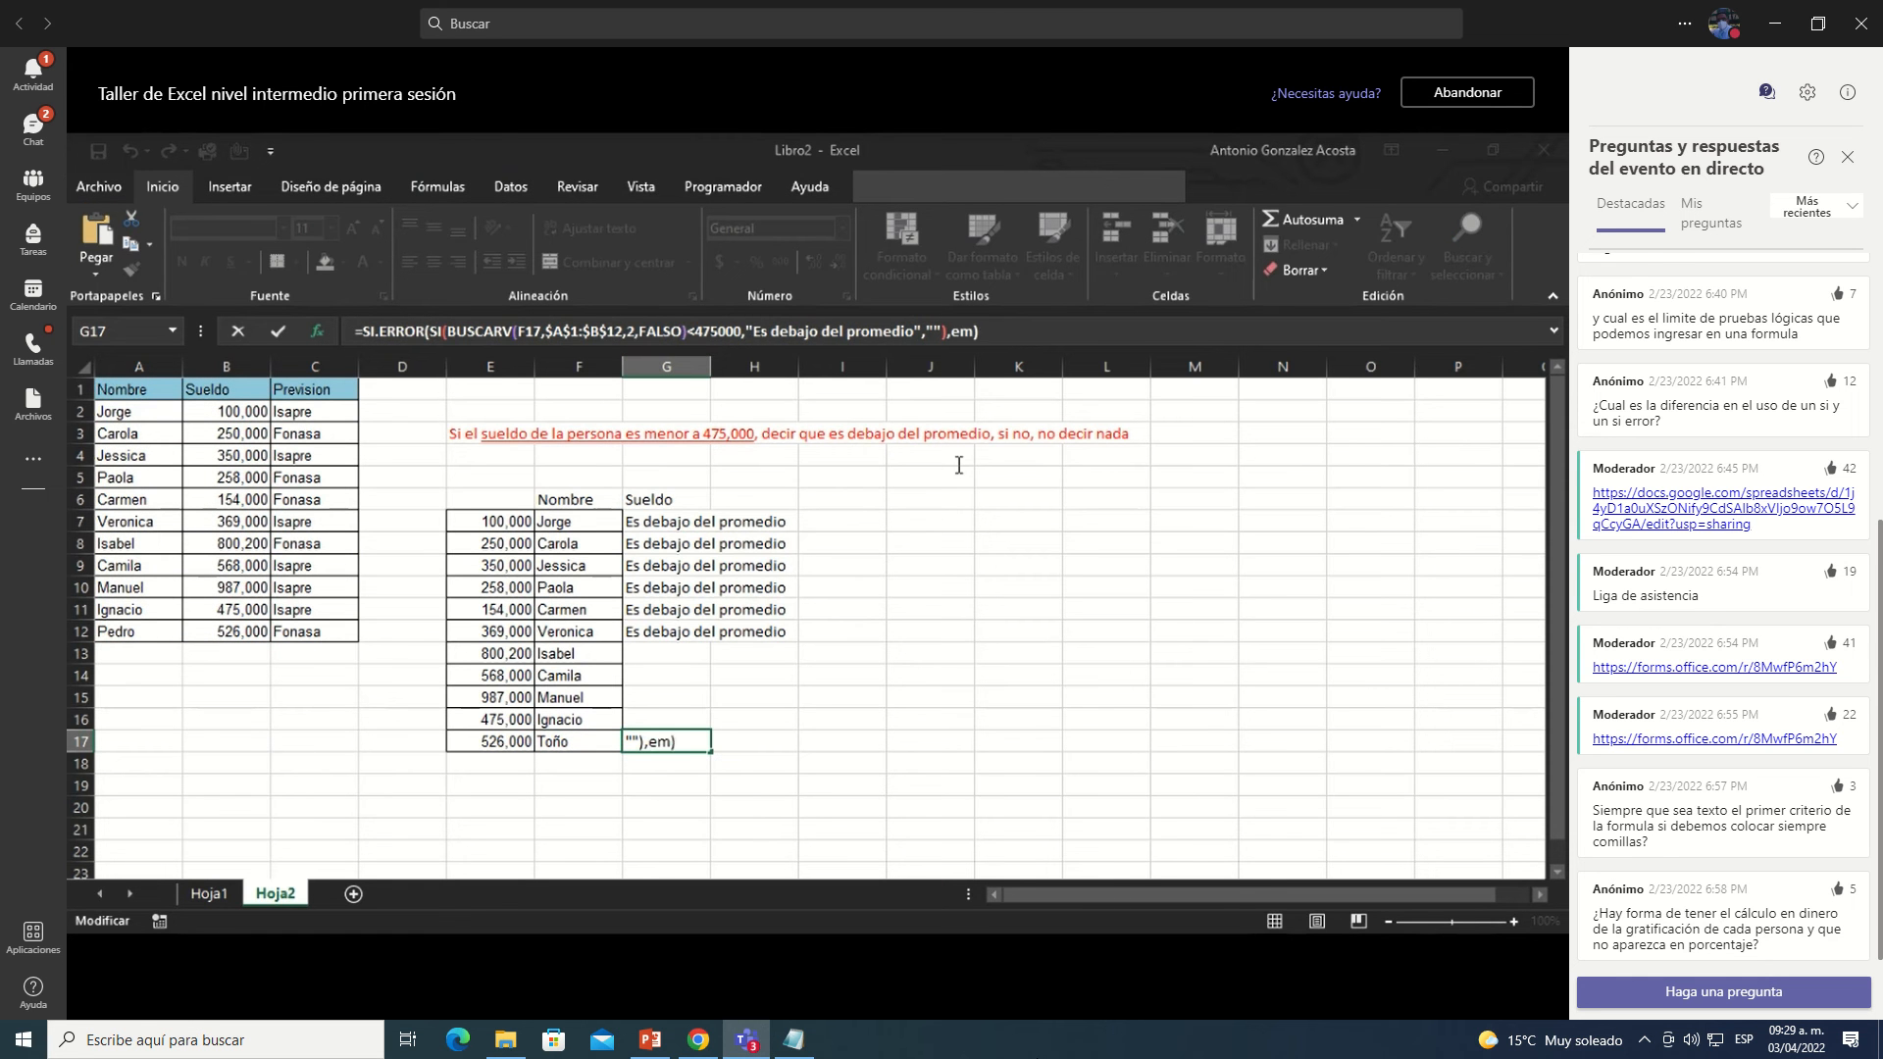
type(" existe")
key("Return")
Step: Copy the SI.ERROR formula from G17 over the results above it in the Sueldo column
key("ctrl+c")
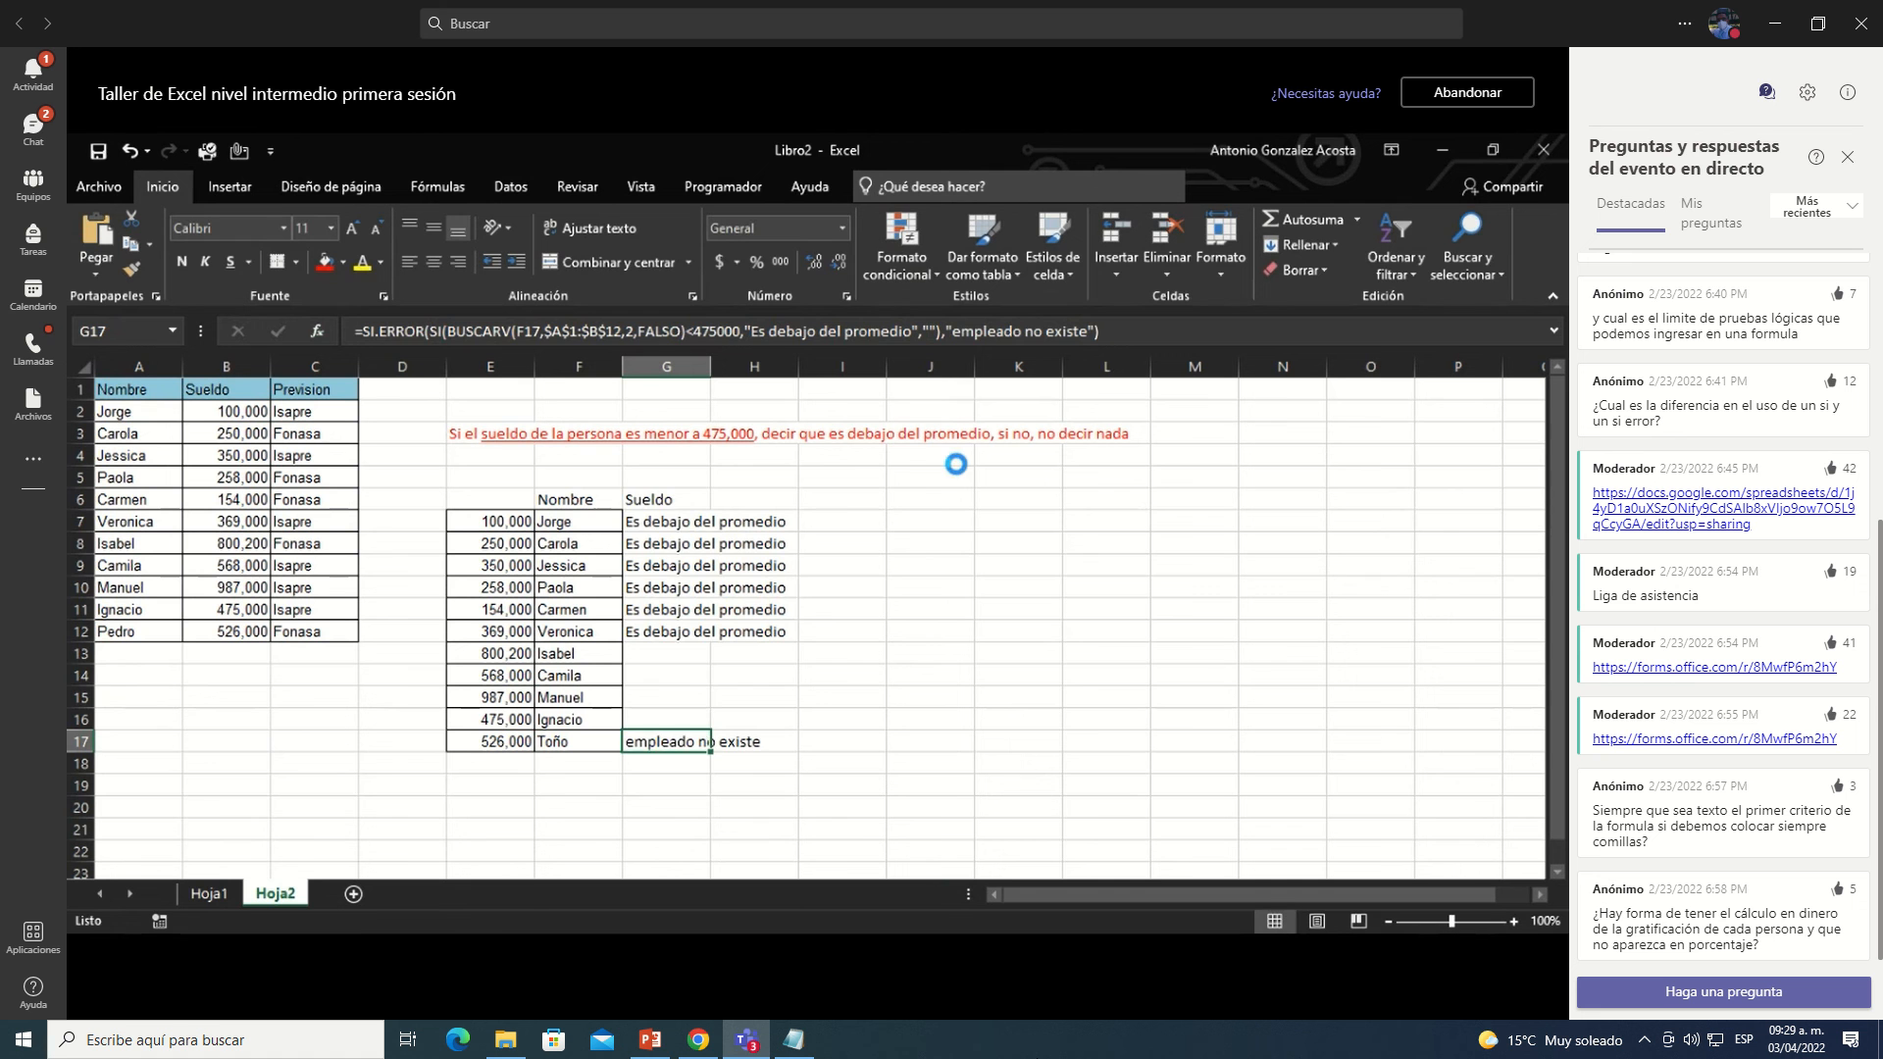
key("ctrl+shift+Up")
key("shift+Down")
key("Return")
Step: Check the SI.ERROR formulas cell by cell along the Sueldo column
key("Down")
key("Up")
key("Up")
key("Up")
key("Up")
key("Up")
key("Up")
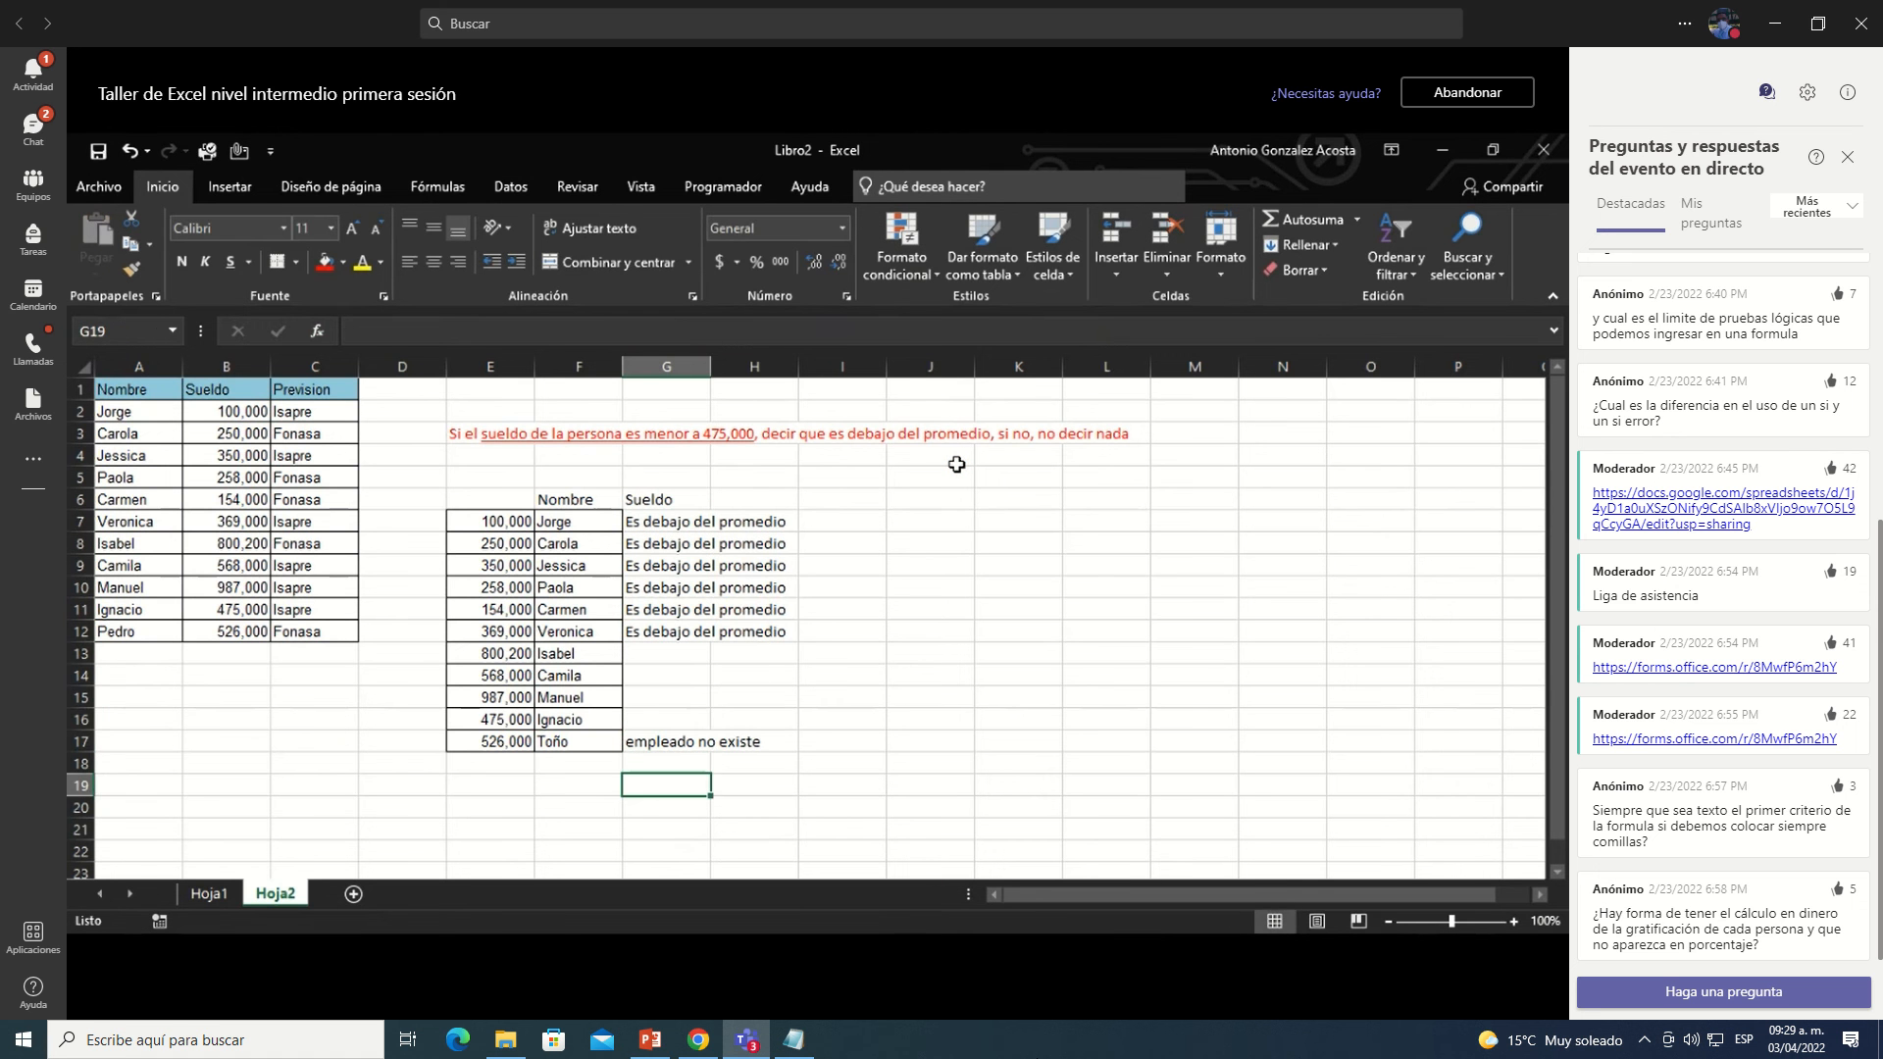
key("Up")
key("Up")
key("Up")
key("Up")
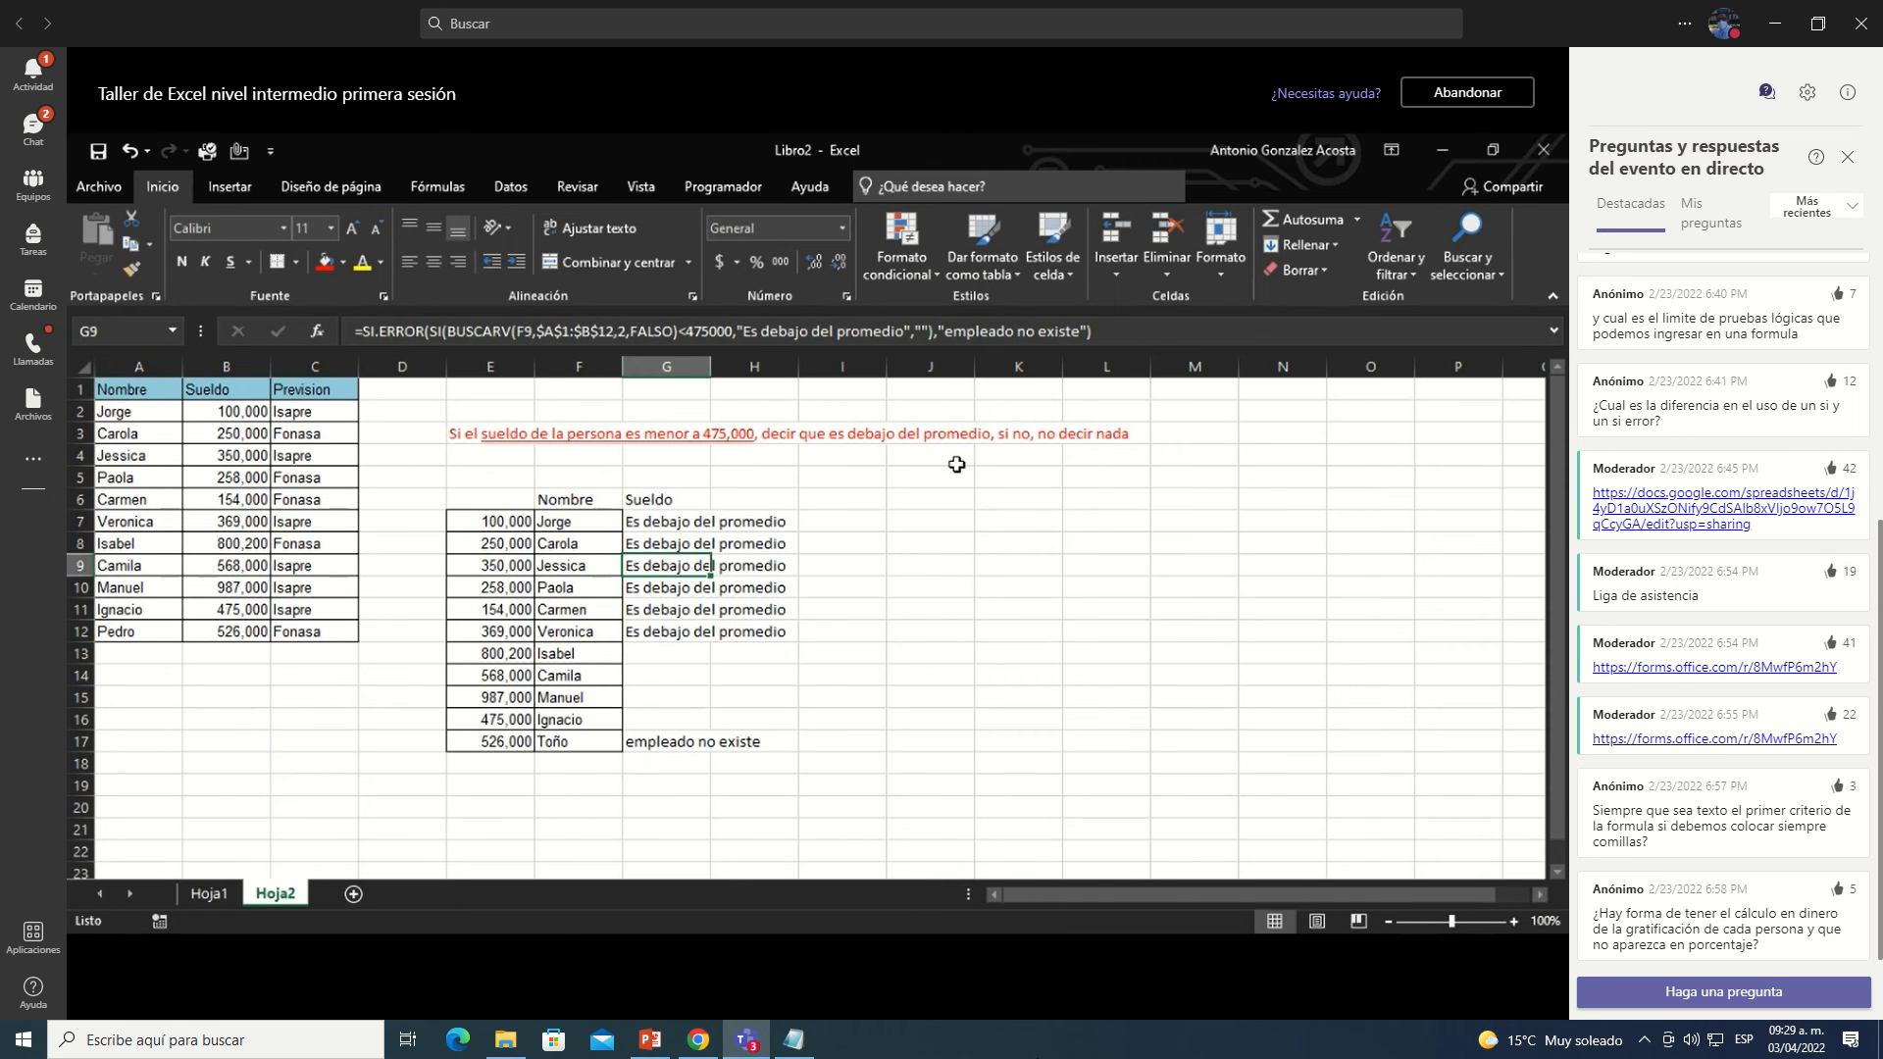
key("Down")
key("Down")
key("Down")
key("Down")
key("Down")
key("Down")
key("Down")
key("Down")
key("Down")
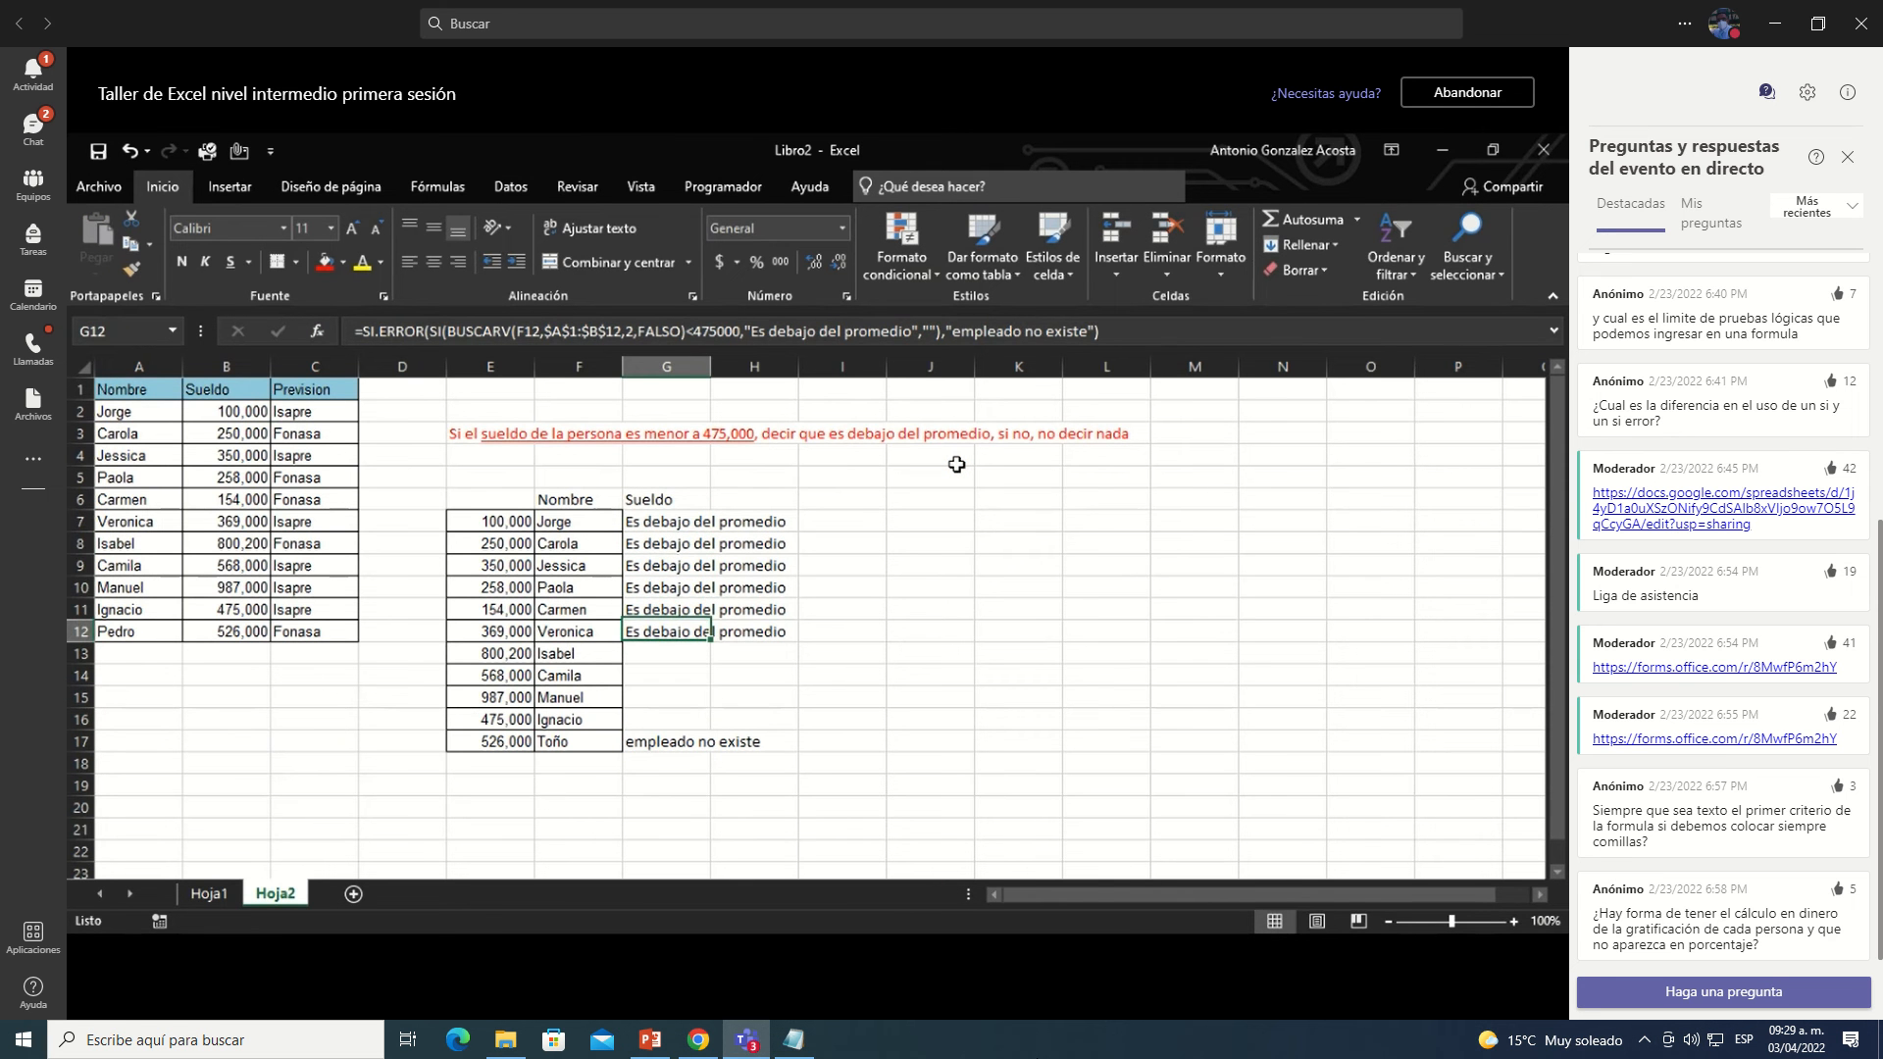
Step: Test the error handling by adding an extra trailing character to the name in F16, and remove it again
key("Left")
key("Down")
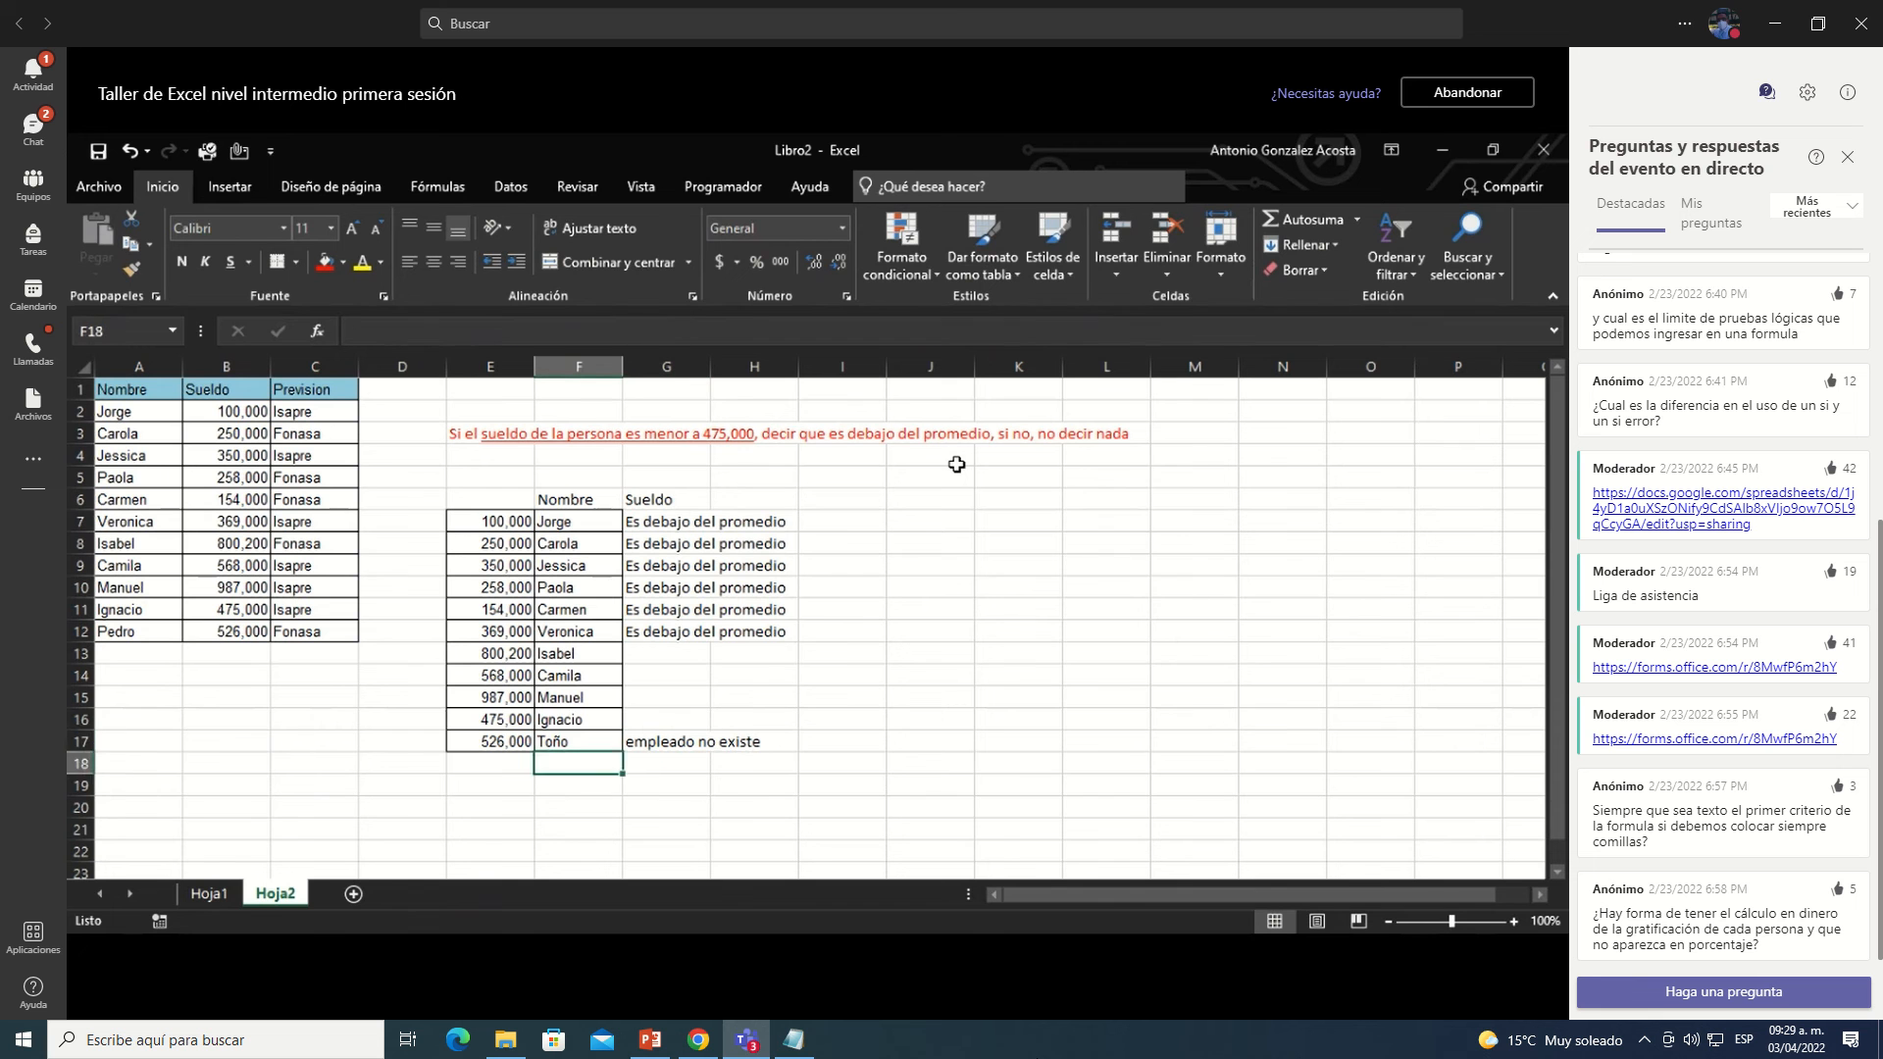
key("Up")
key("Up")
key("F2")
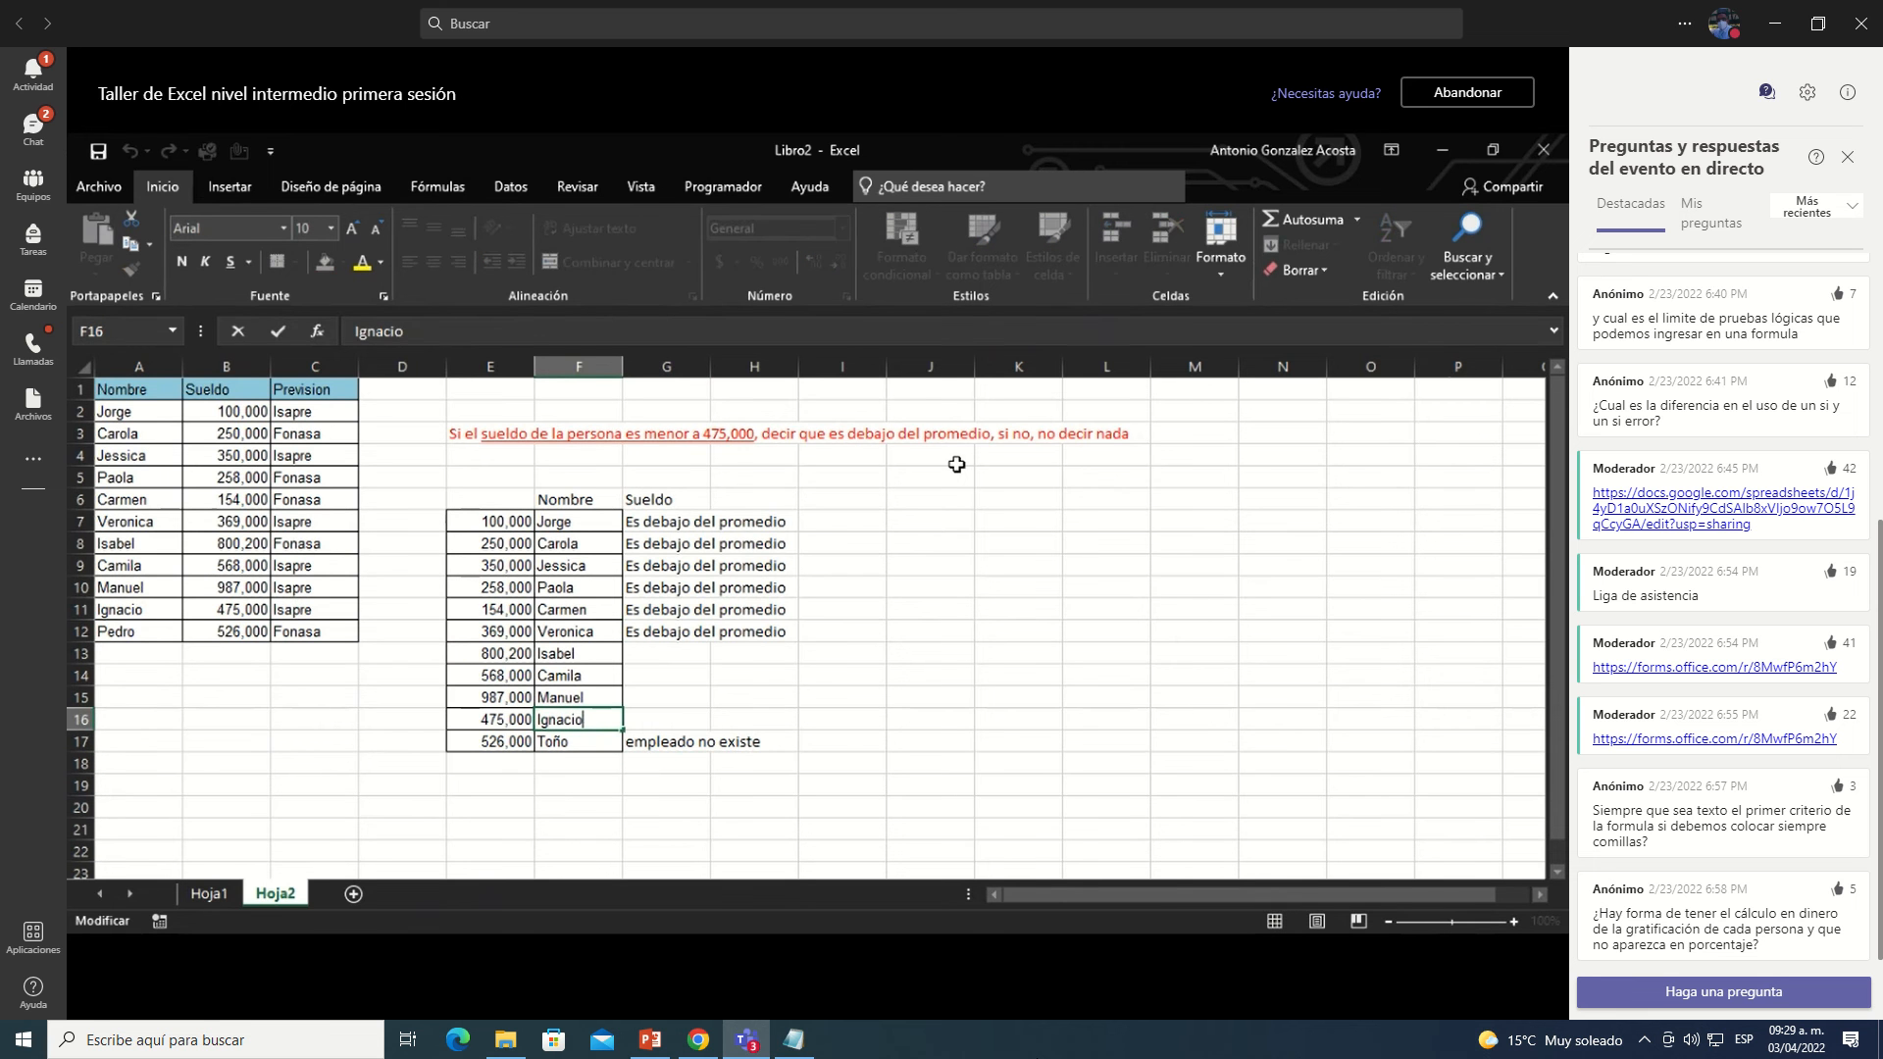
key("Return")
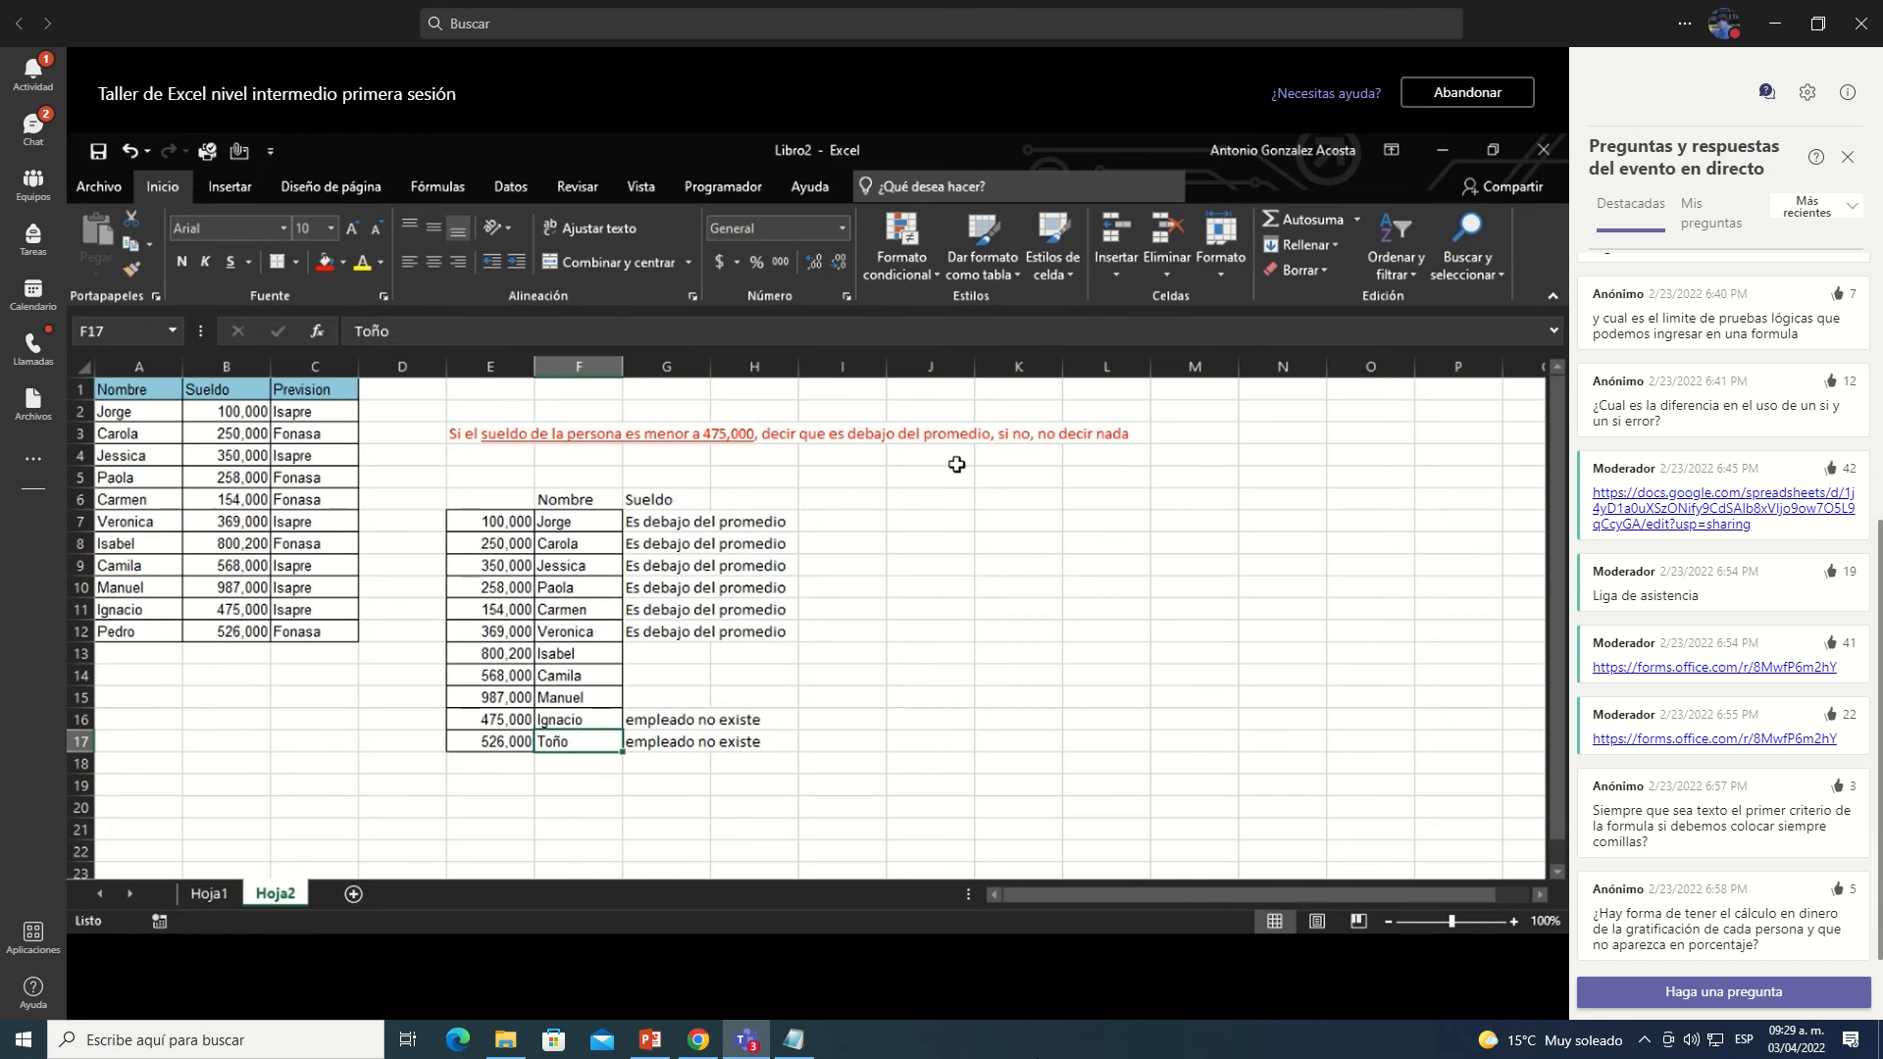
key("Up")
key("F2")
key("BackSpace")
key("Return")
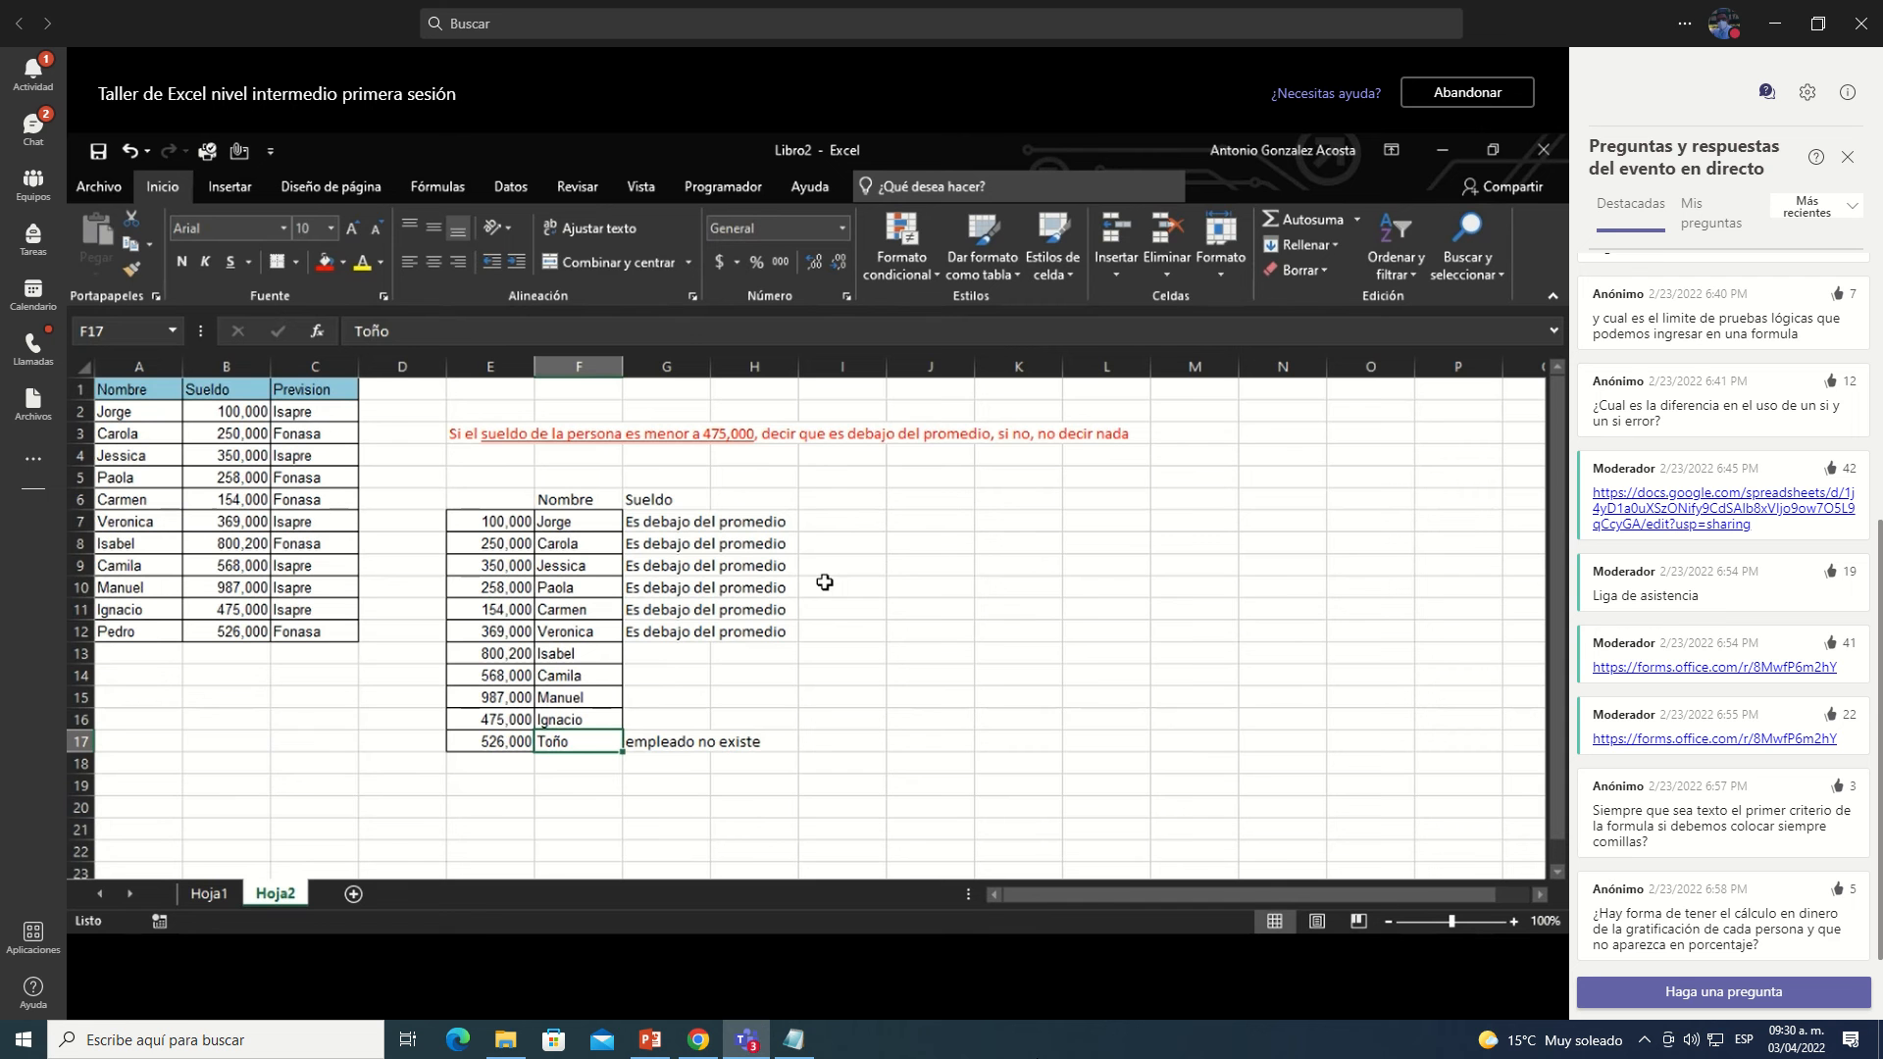
Step: Examine the parts of the SI.ERROR formula in G17, from the nested SI to the BUSCARV arguments
scroll(824, 582, "up", 1)
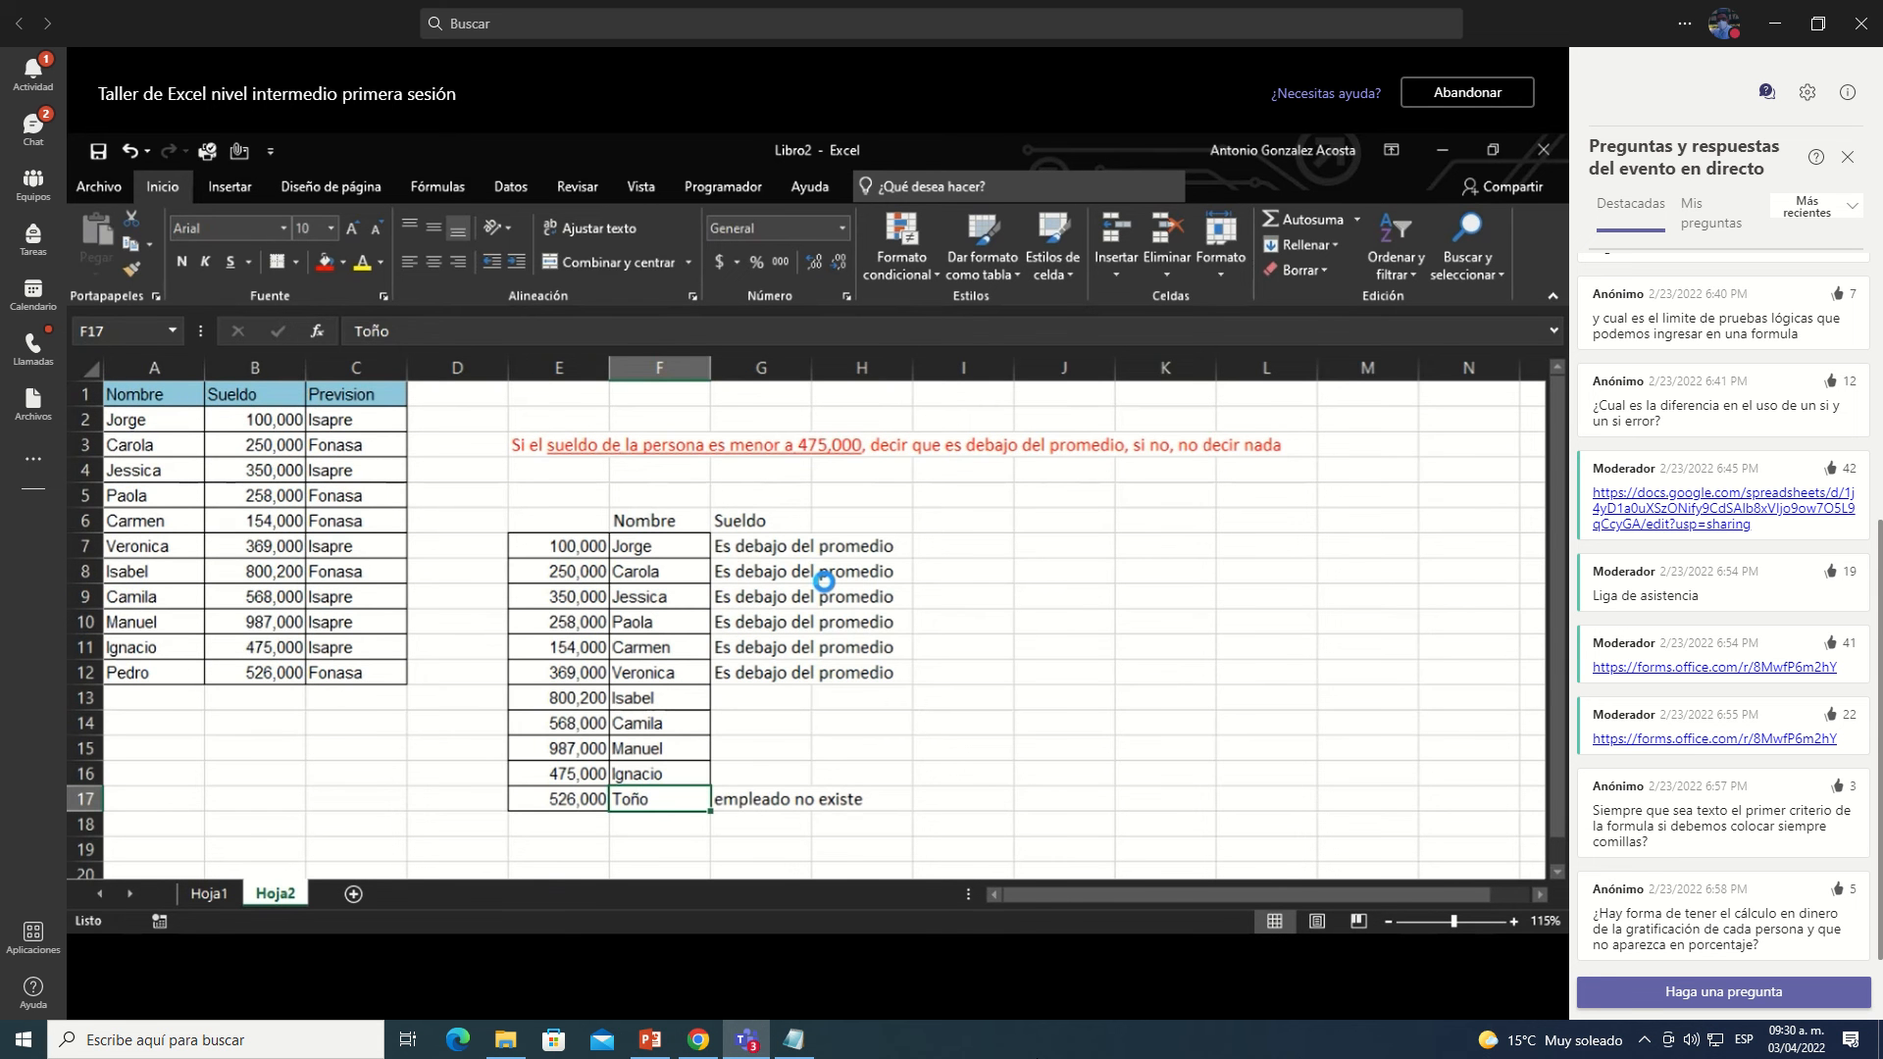
scroll(823, 582, "up", 2)
key("Right")
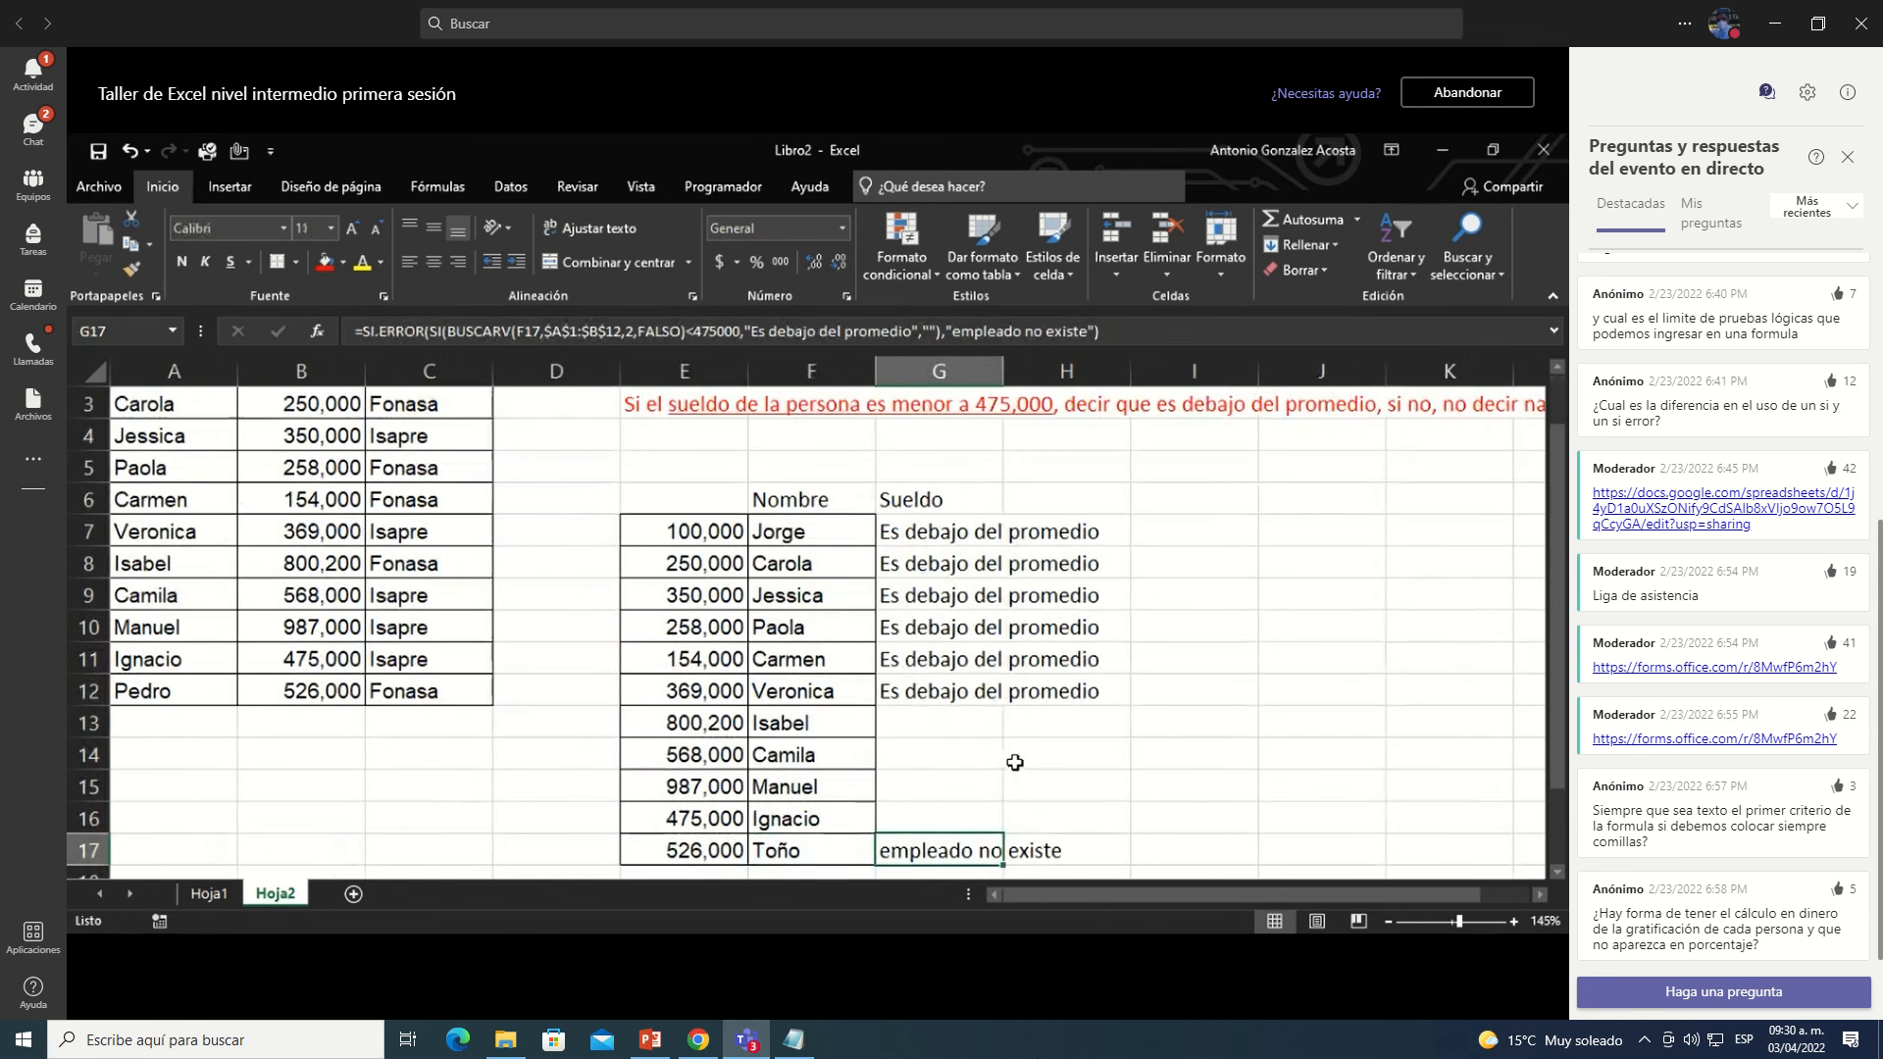
key("F2")
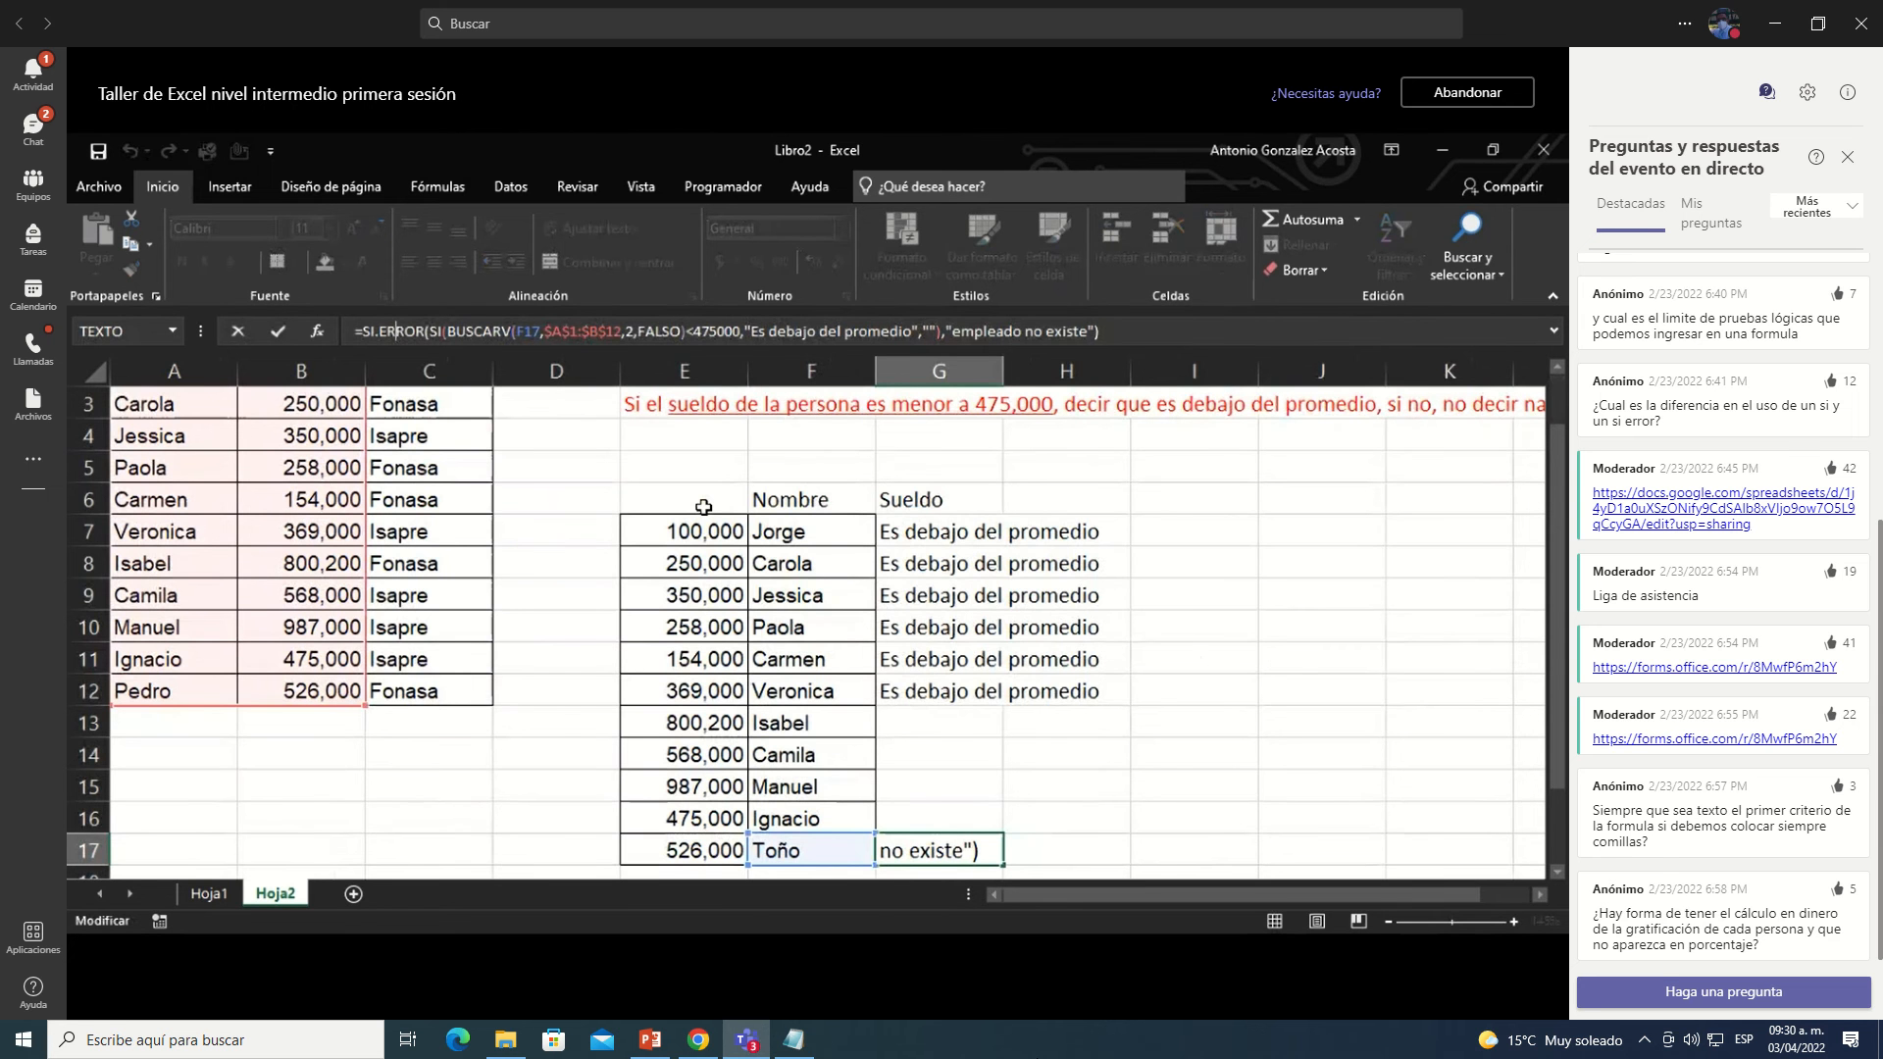
left_click(918, 850)
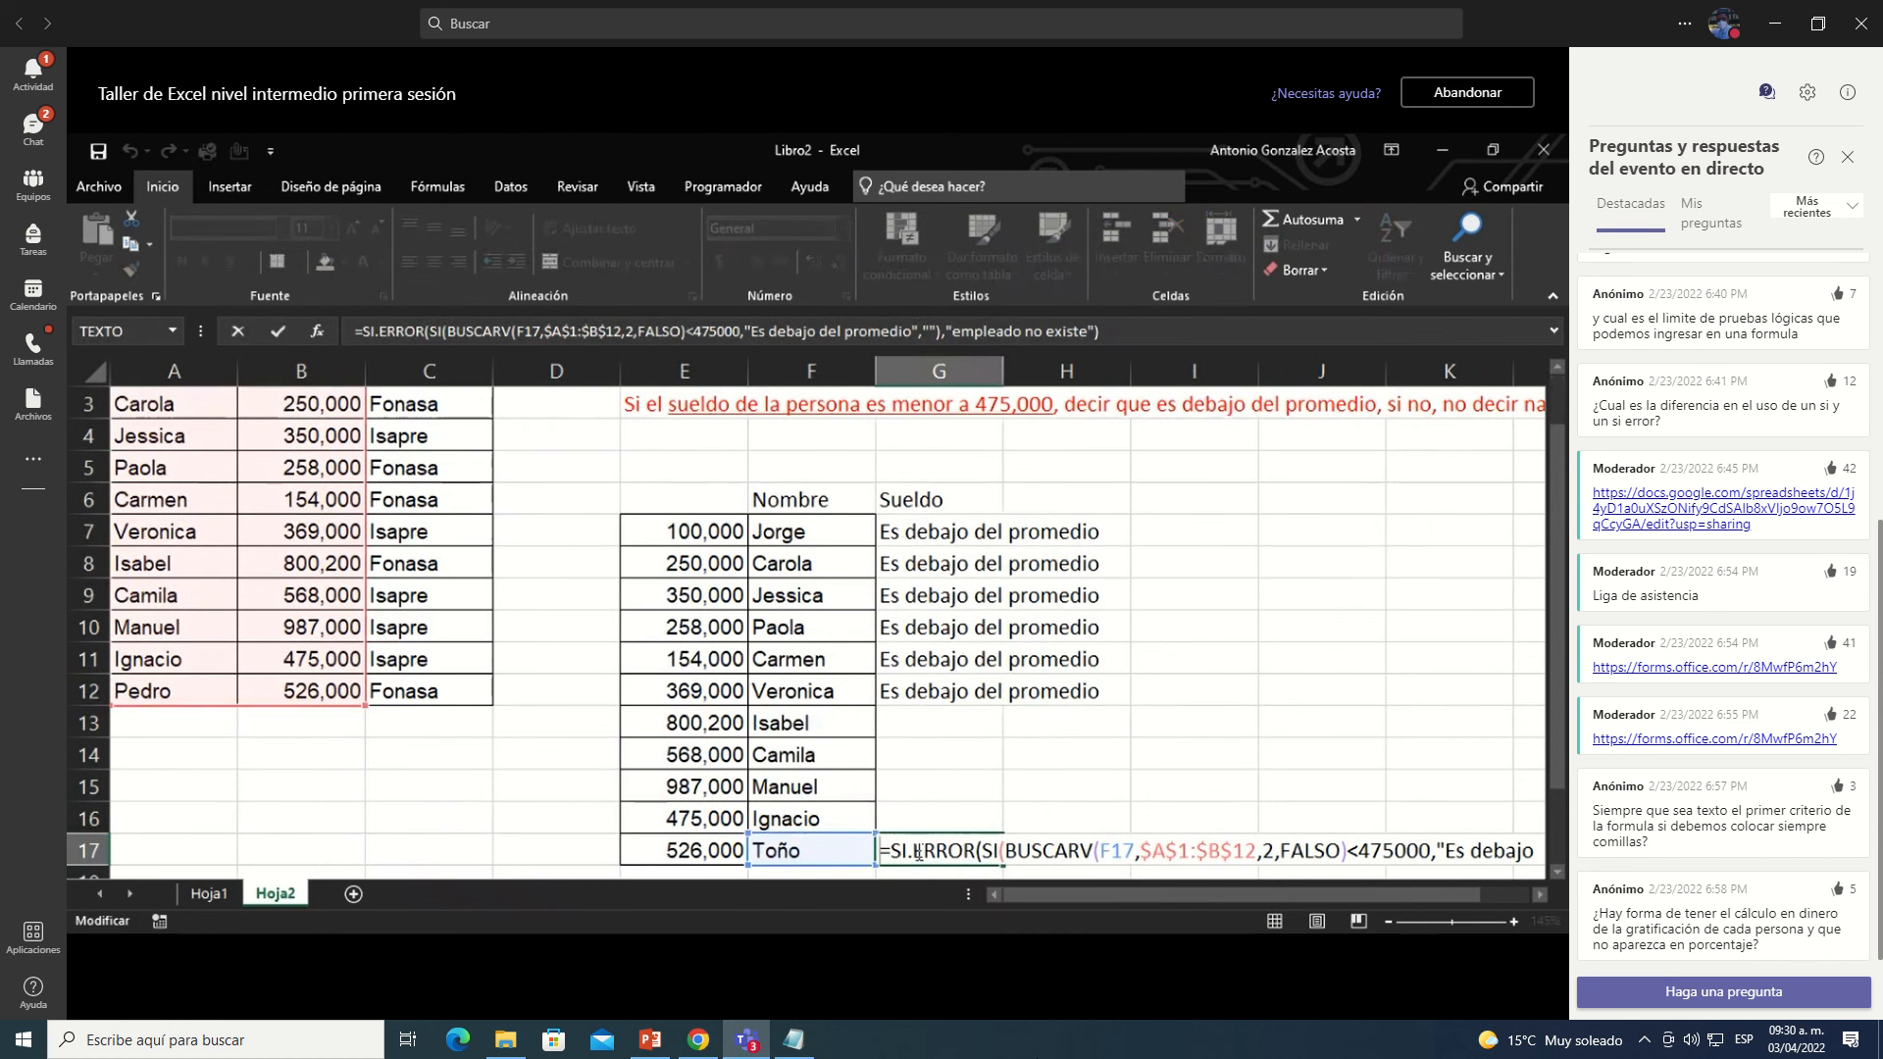
double_click(1538, 895)
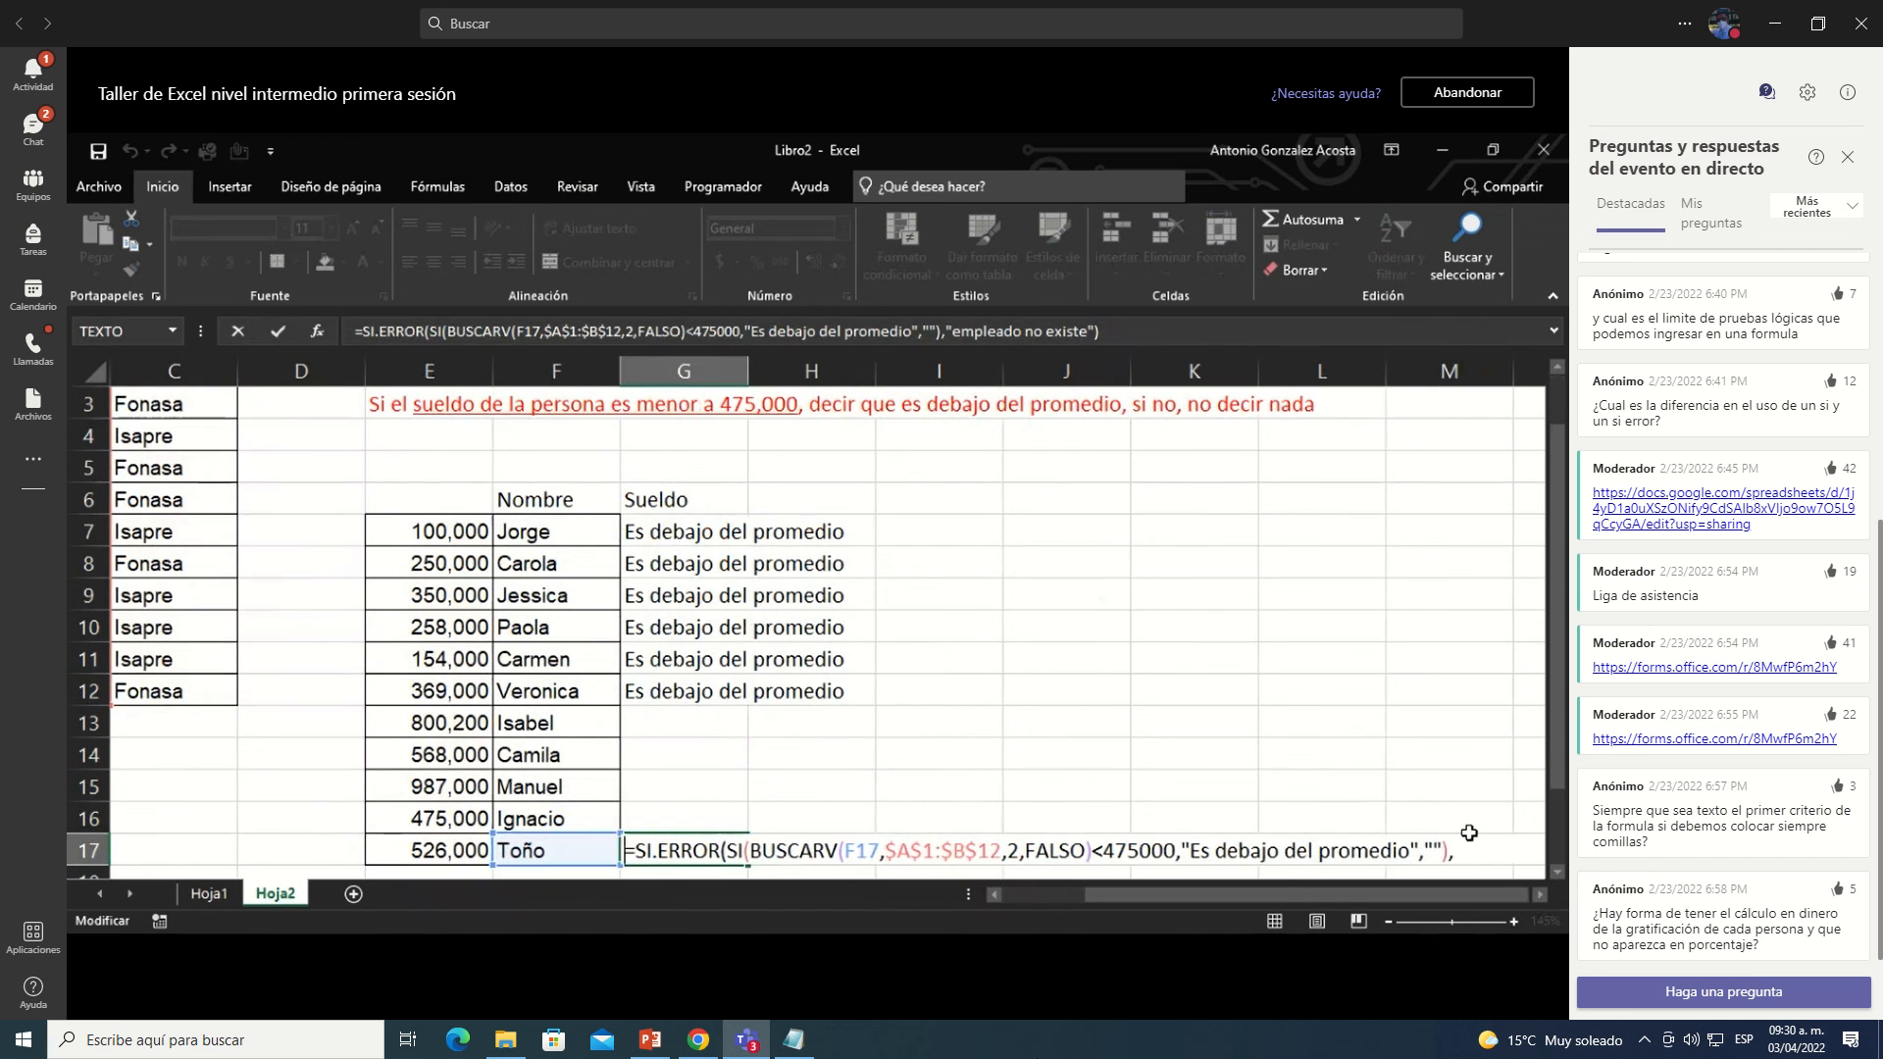
key("ctrl+Return")
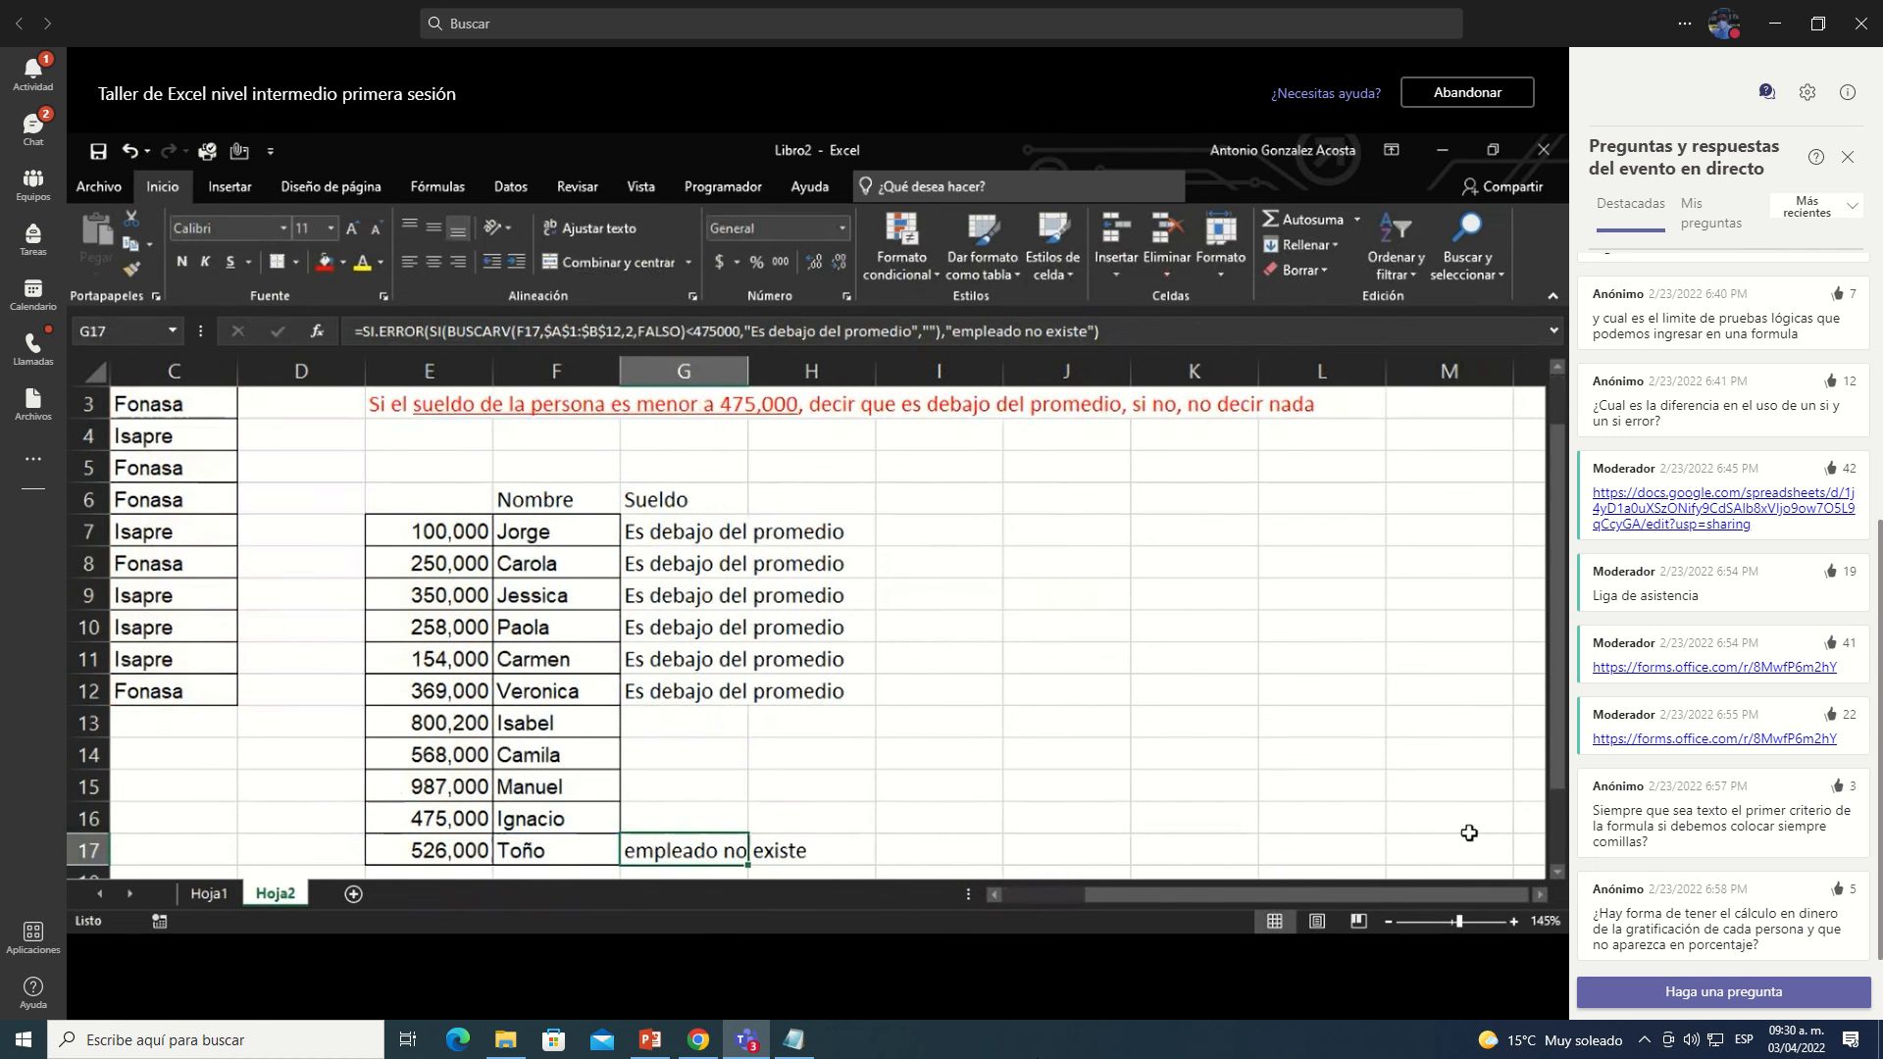
scroll(1469, 832, "up", 1)
scroll(1469, 832, "up", 1)
triple_click(1538, 896)
double_click(1538, 895)
key("F2")
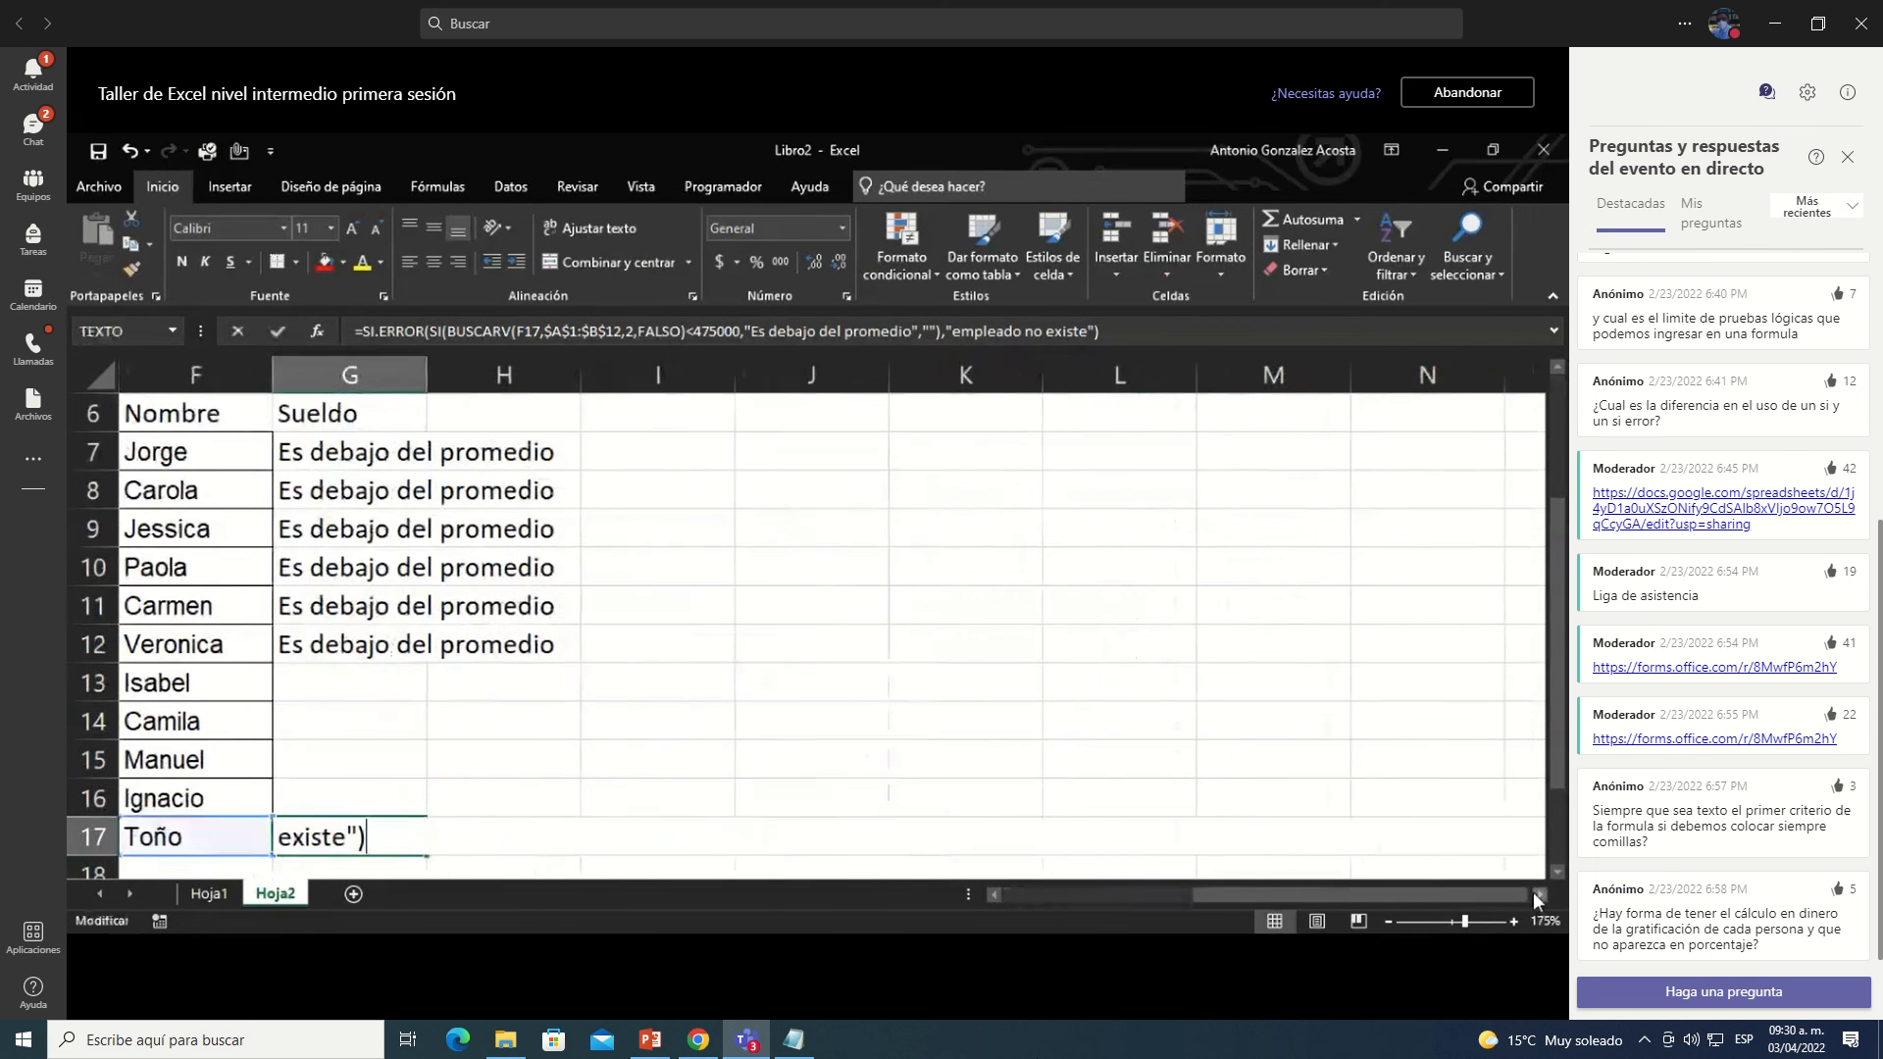
key("Home")
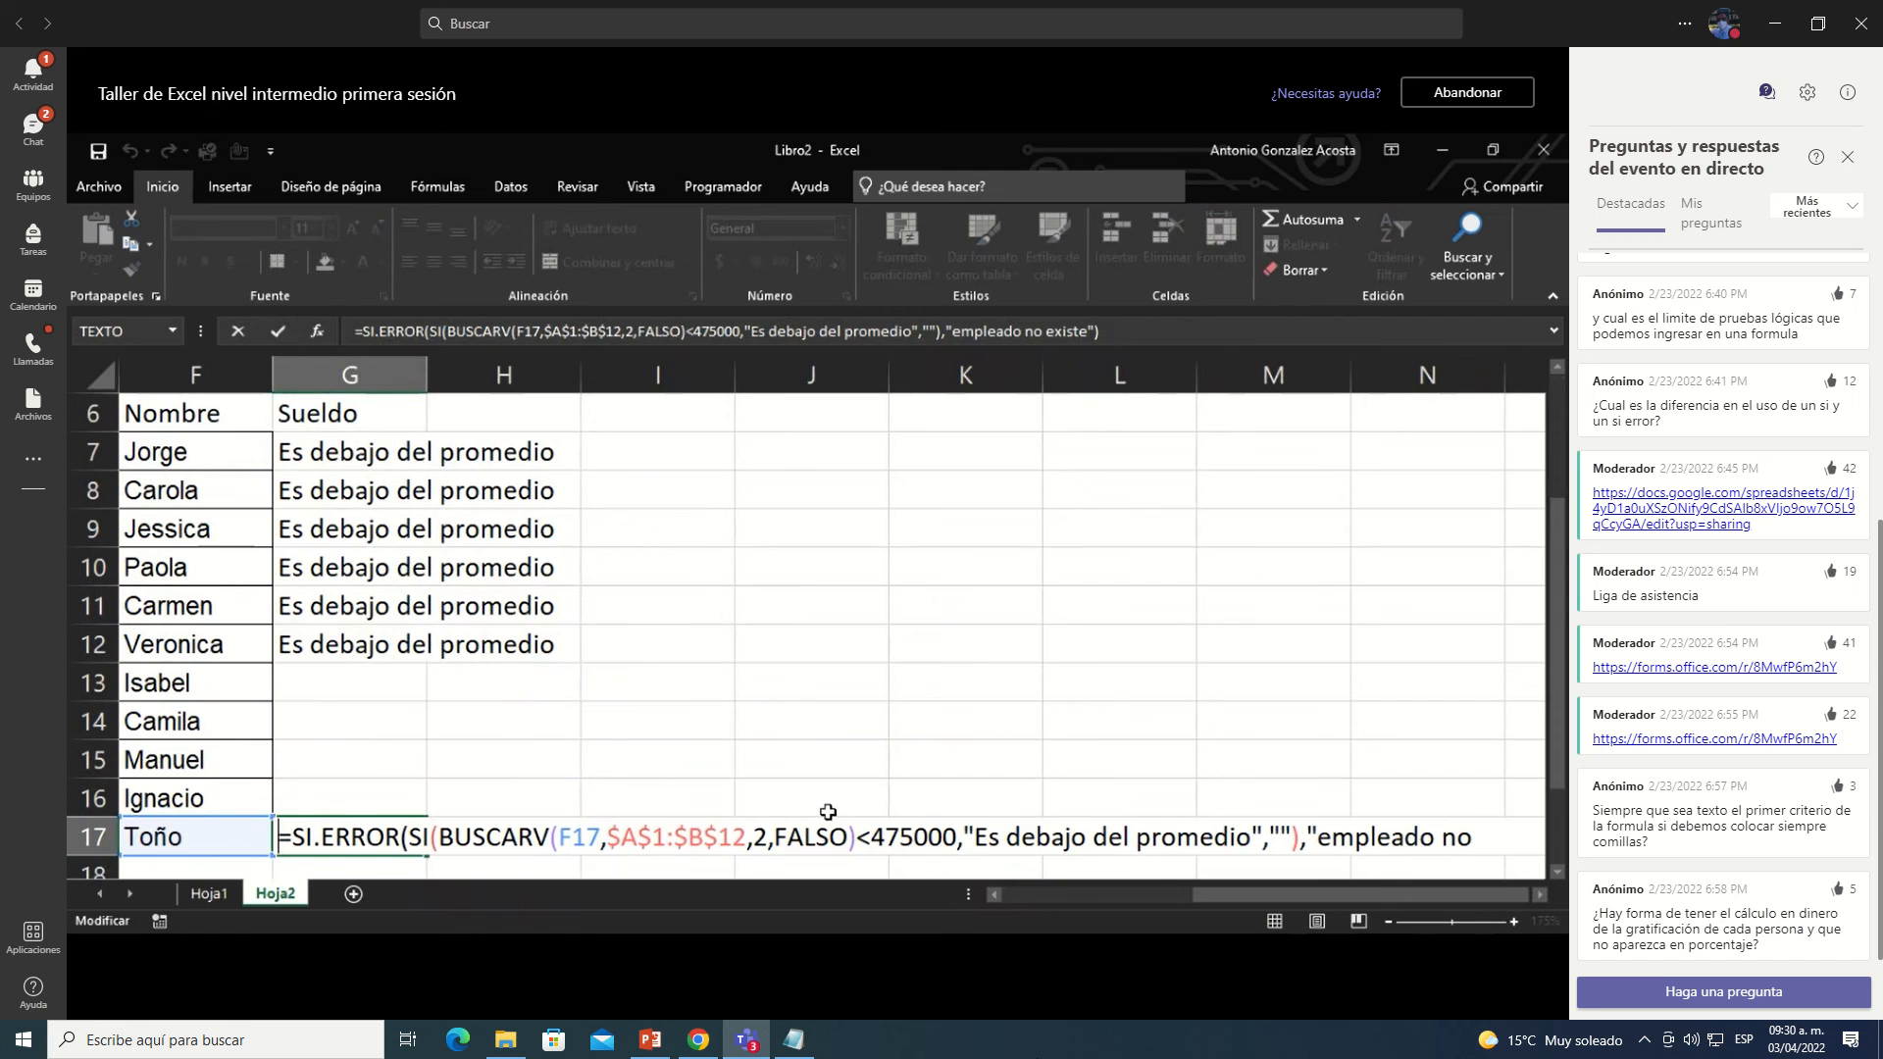
key("Right")
key("Right")
key("Right")
key("Right")
key("Right")
key("Right")
key("Right")
key("Right")
key("Right")
key("Right")
left_click_drag(573, 835, 767, 836)
left_click(802, 836)
Step: Copy only the BUSCARV part of G17's formula and enter it in H17 as =BUSCARV(F17,$A$1:$B$12,2,FALSO)
left_click_drag(444, 836, 859, 845)
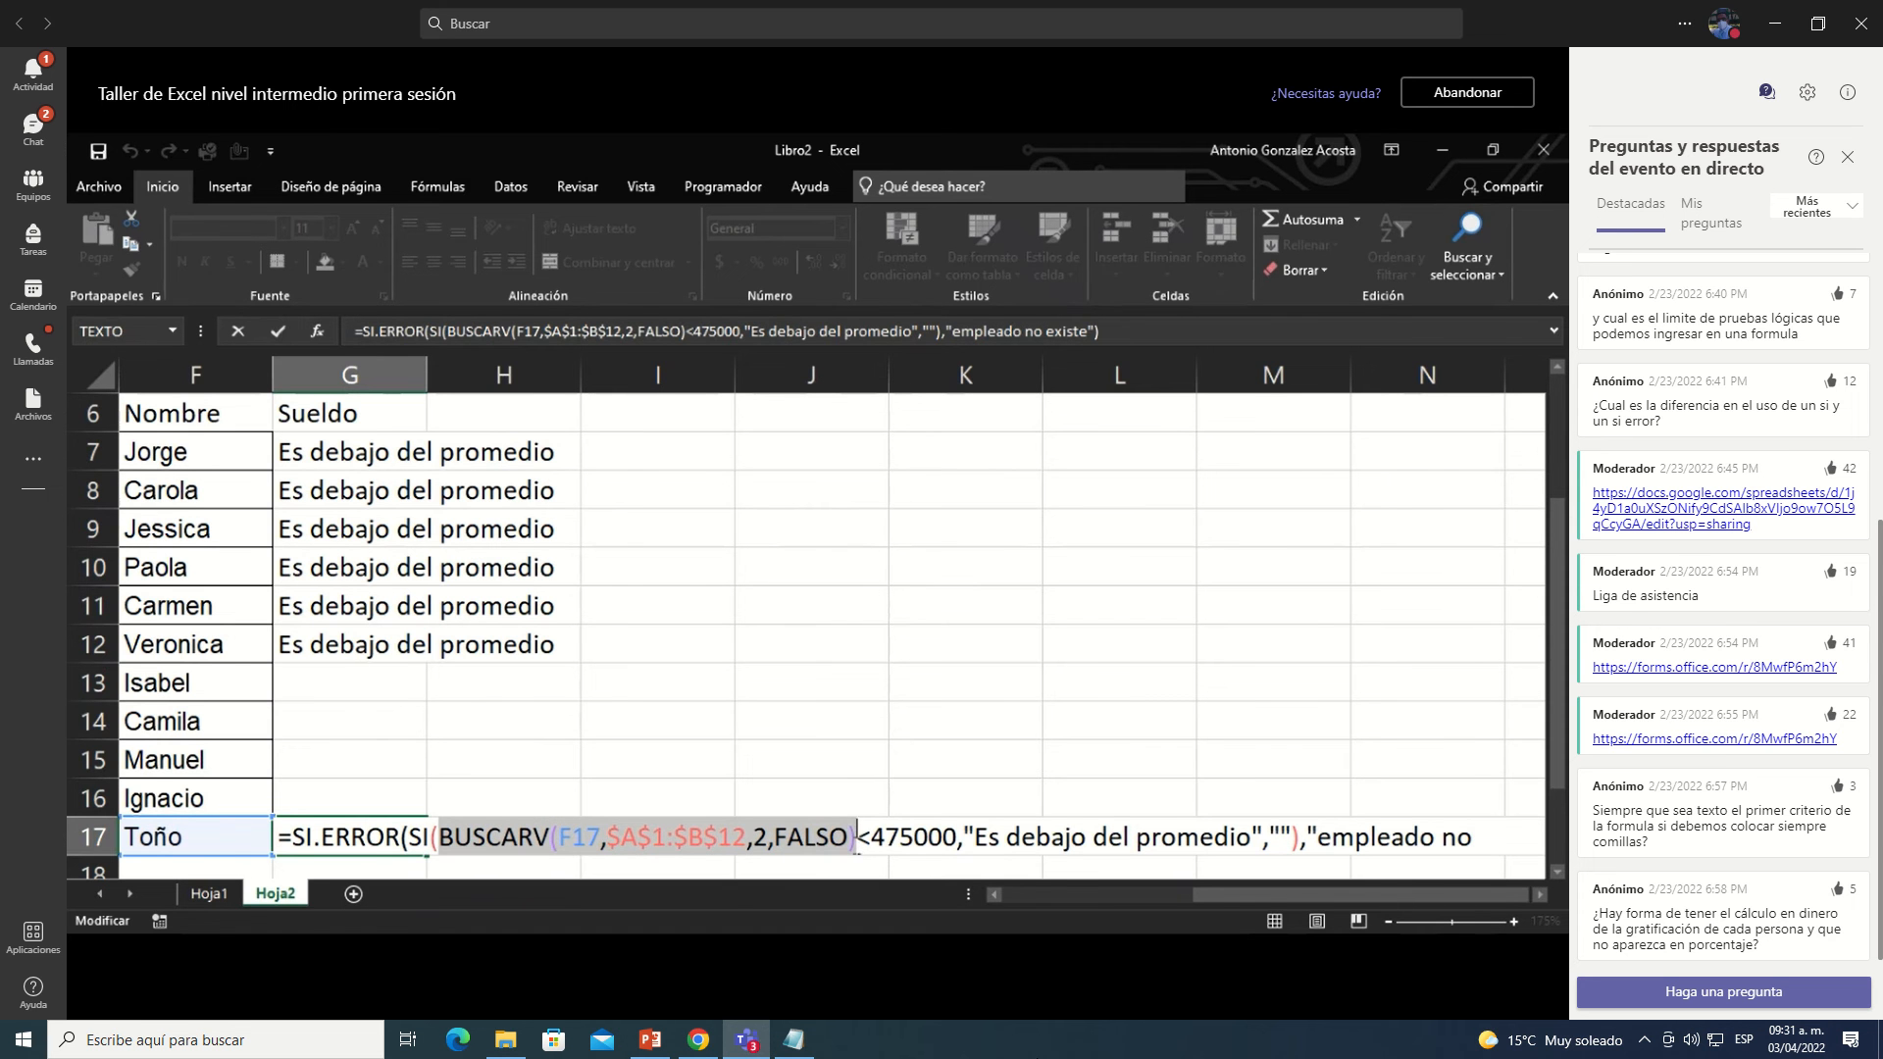
key("ctrl+c")
key("Escape")
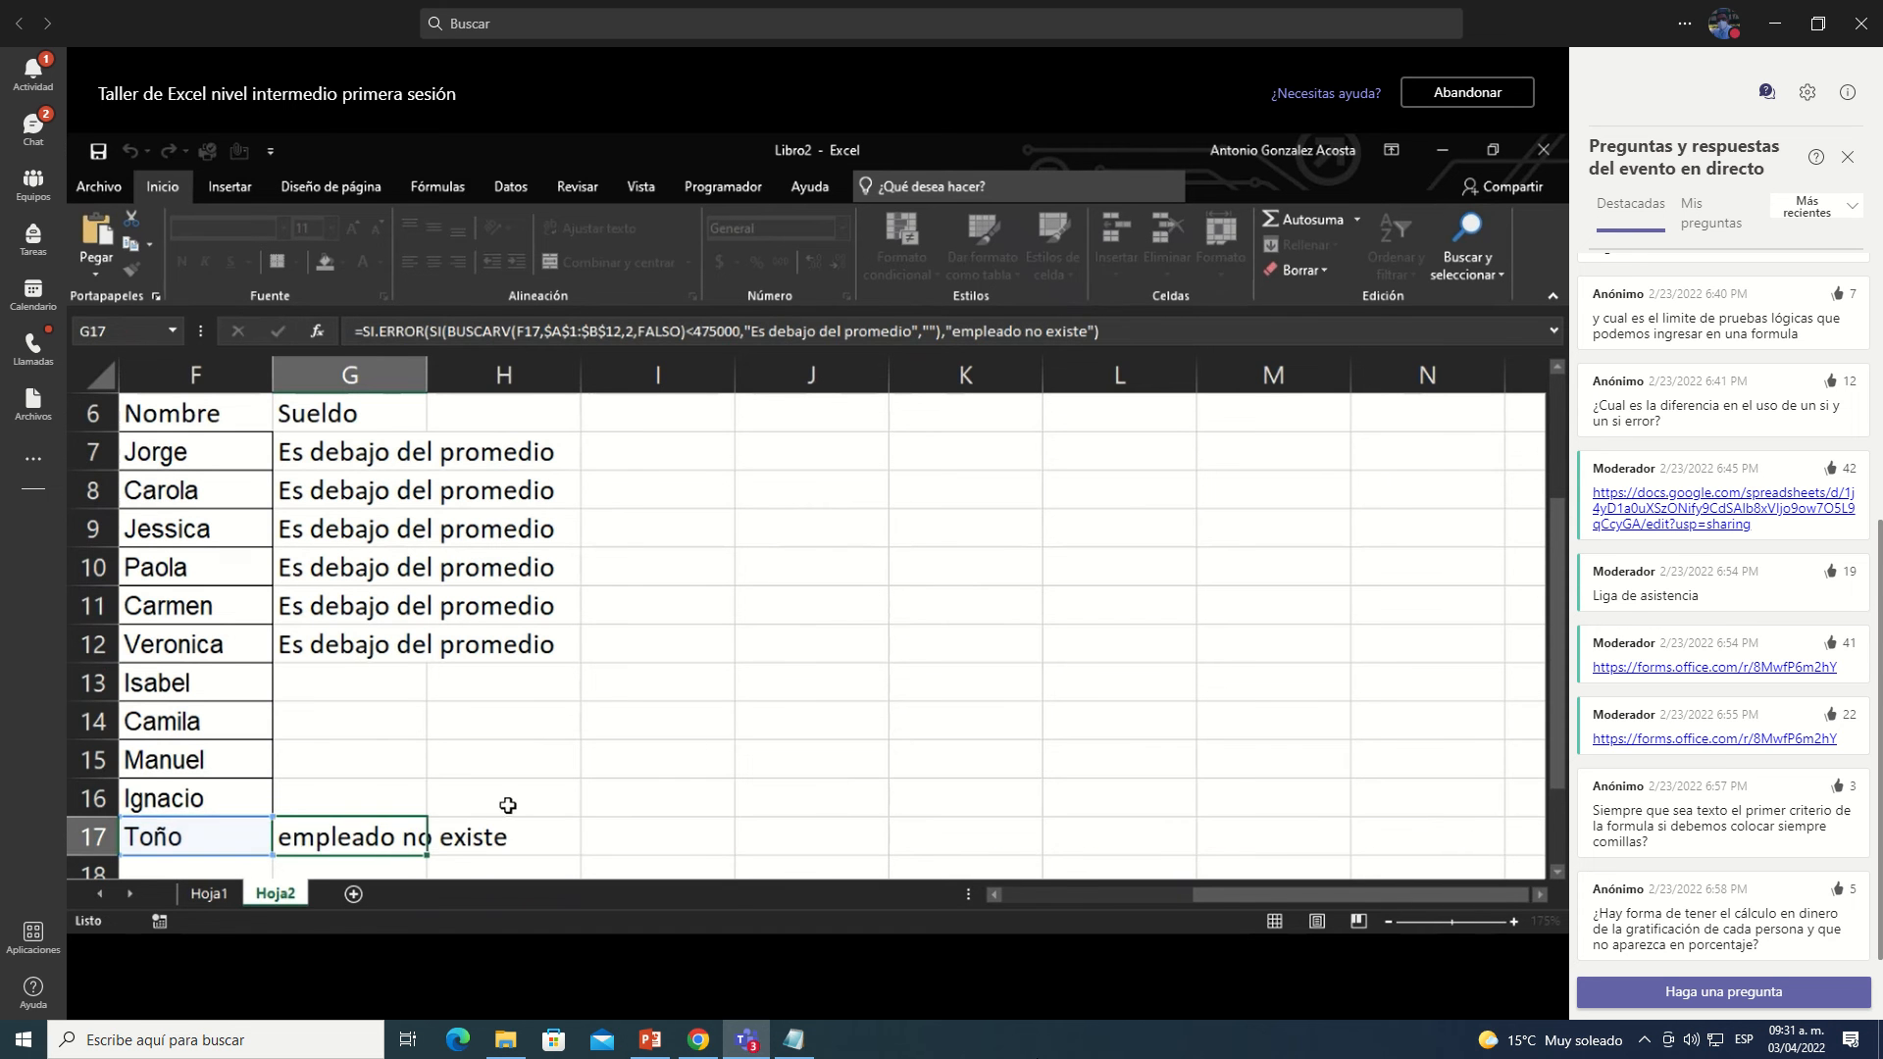
left_click(487, 832)
type("=")
key("ctrl+v")
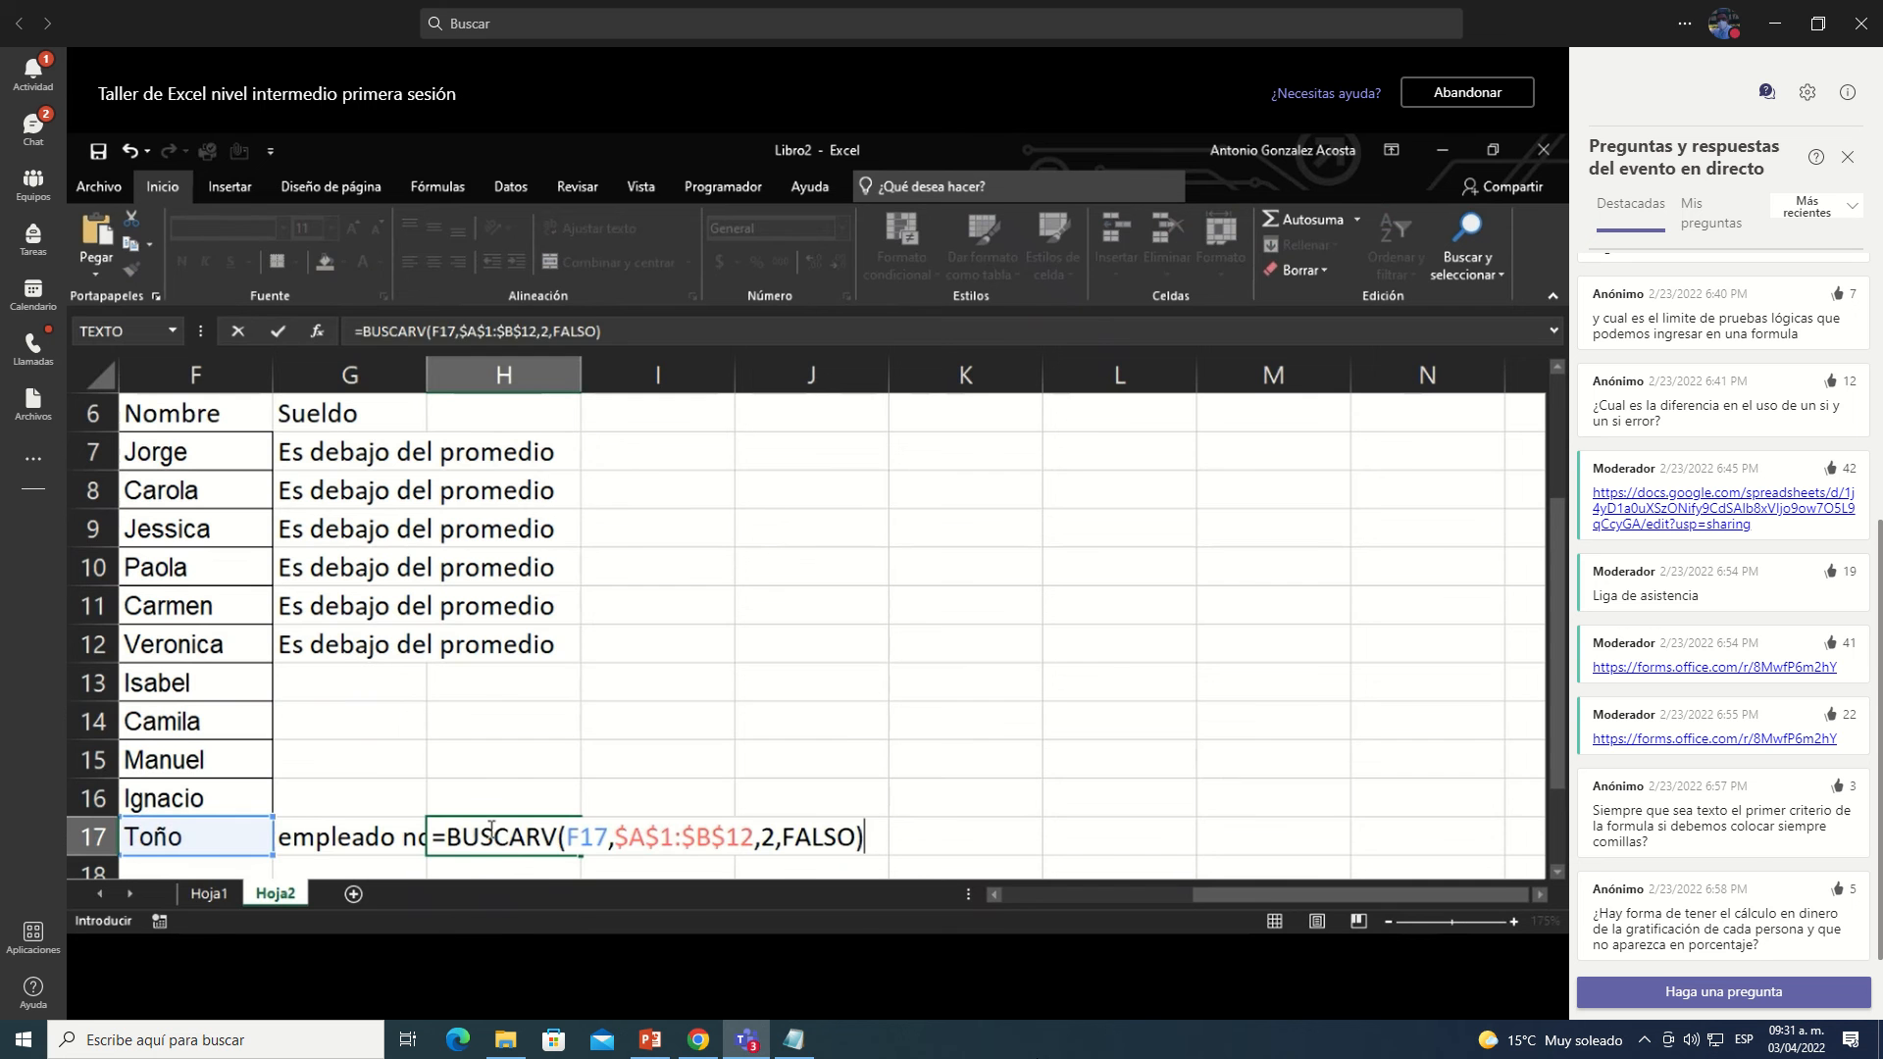
key("Return")
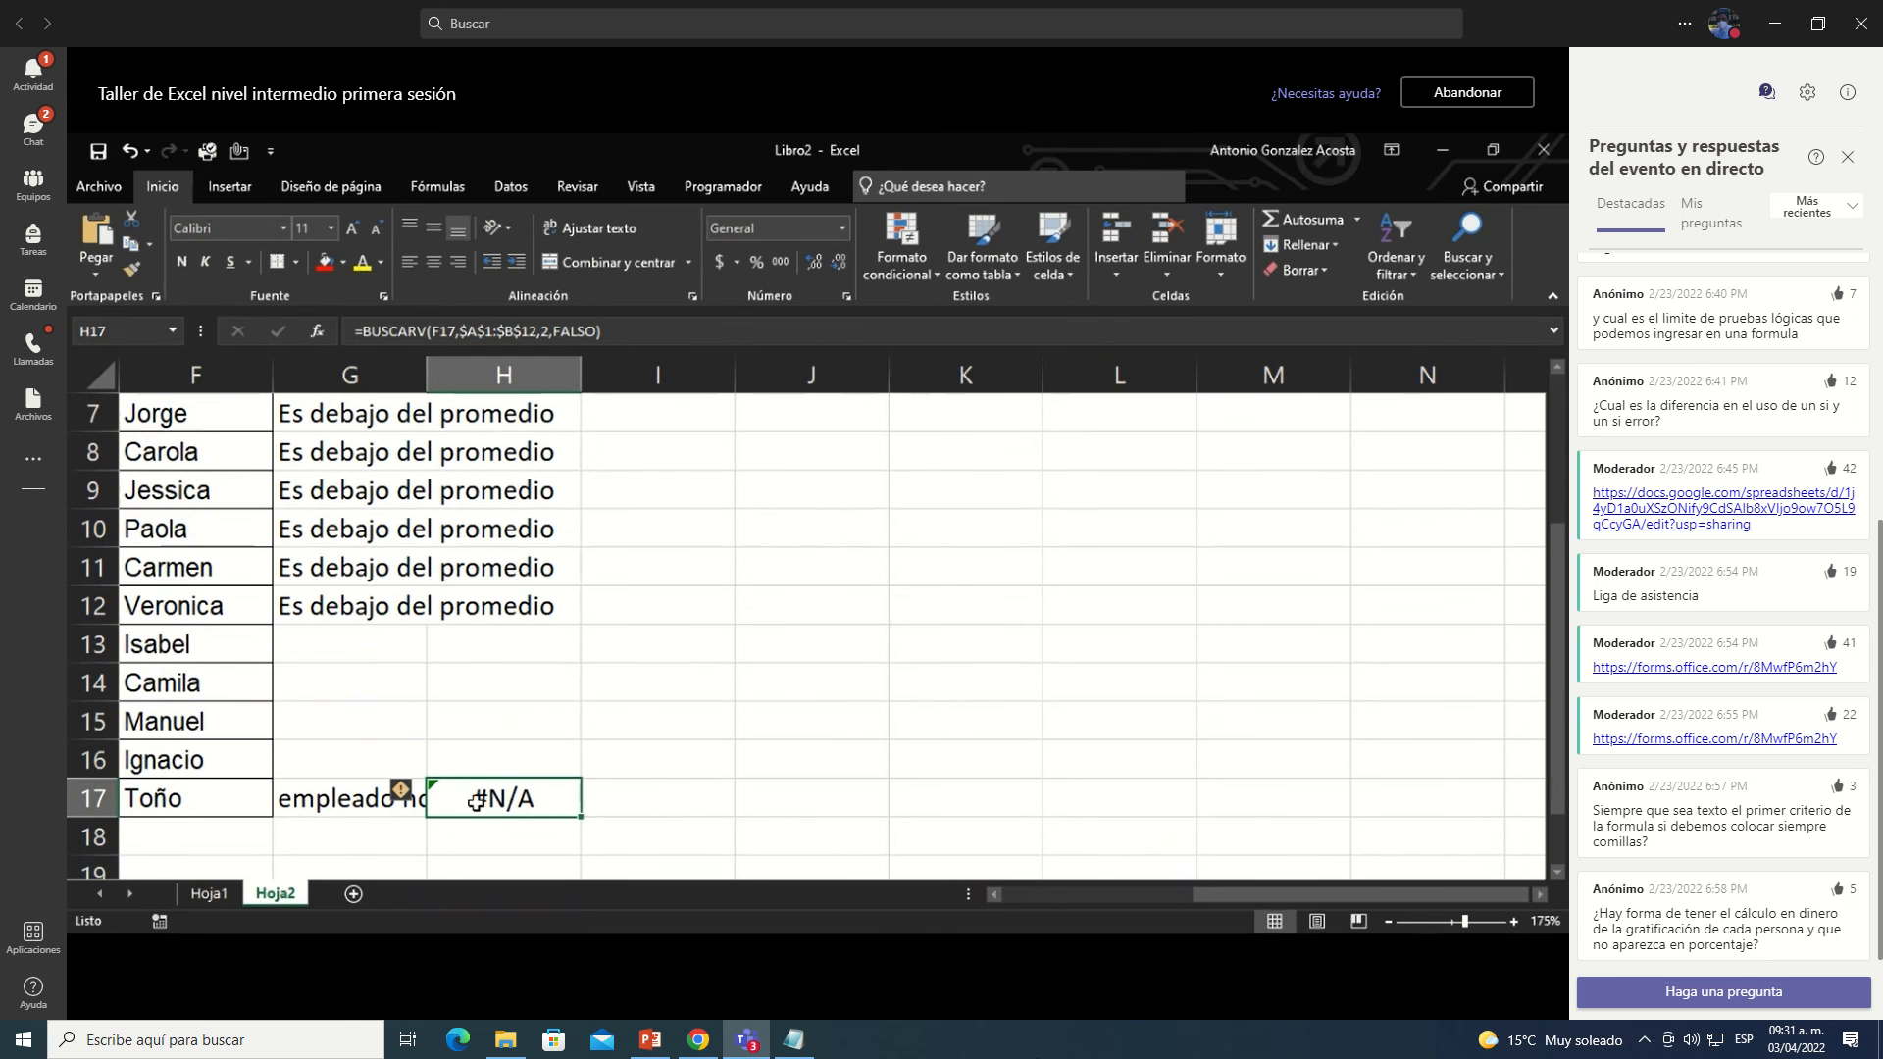
double_click(476, 802)
key("Escape")
scroll(726, 841, "left", 4)
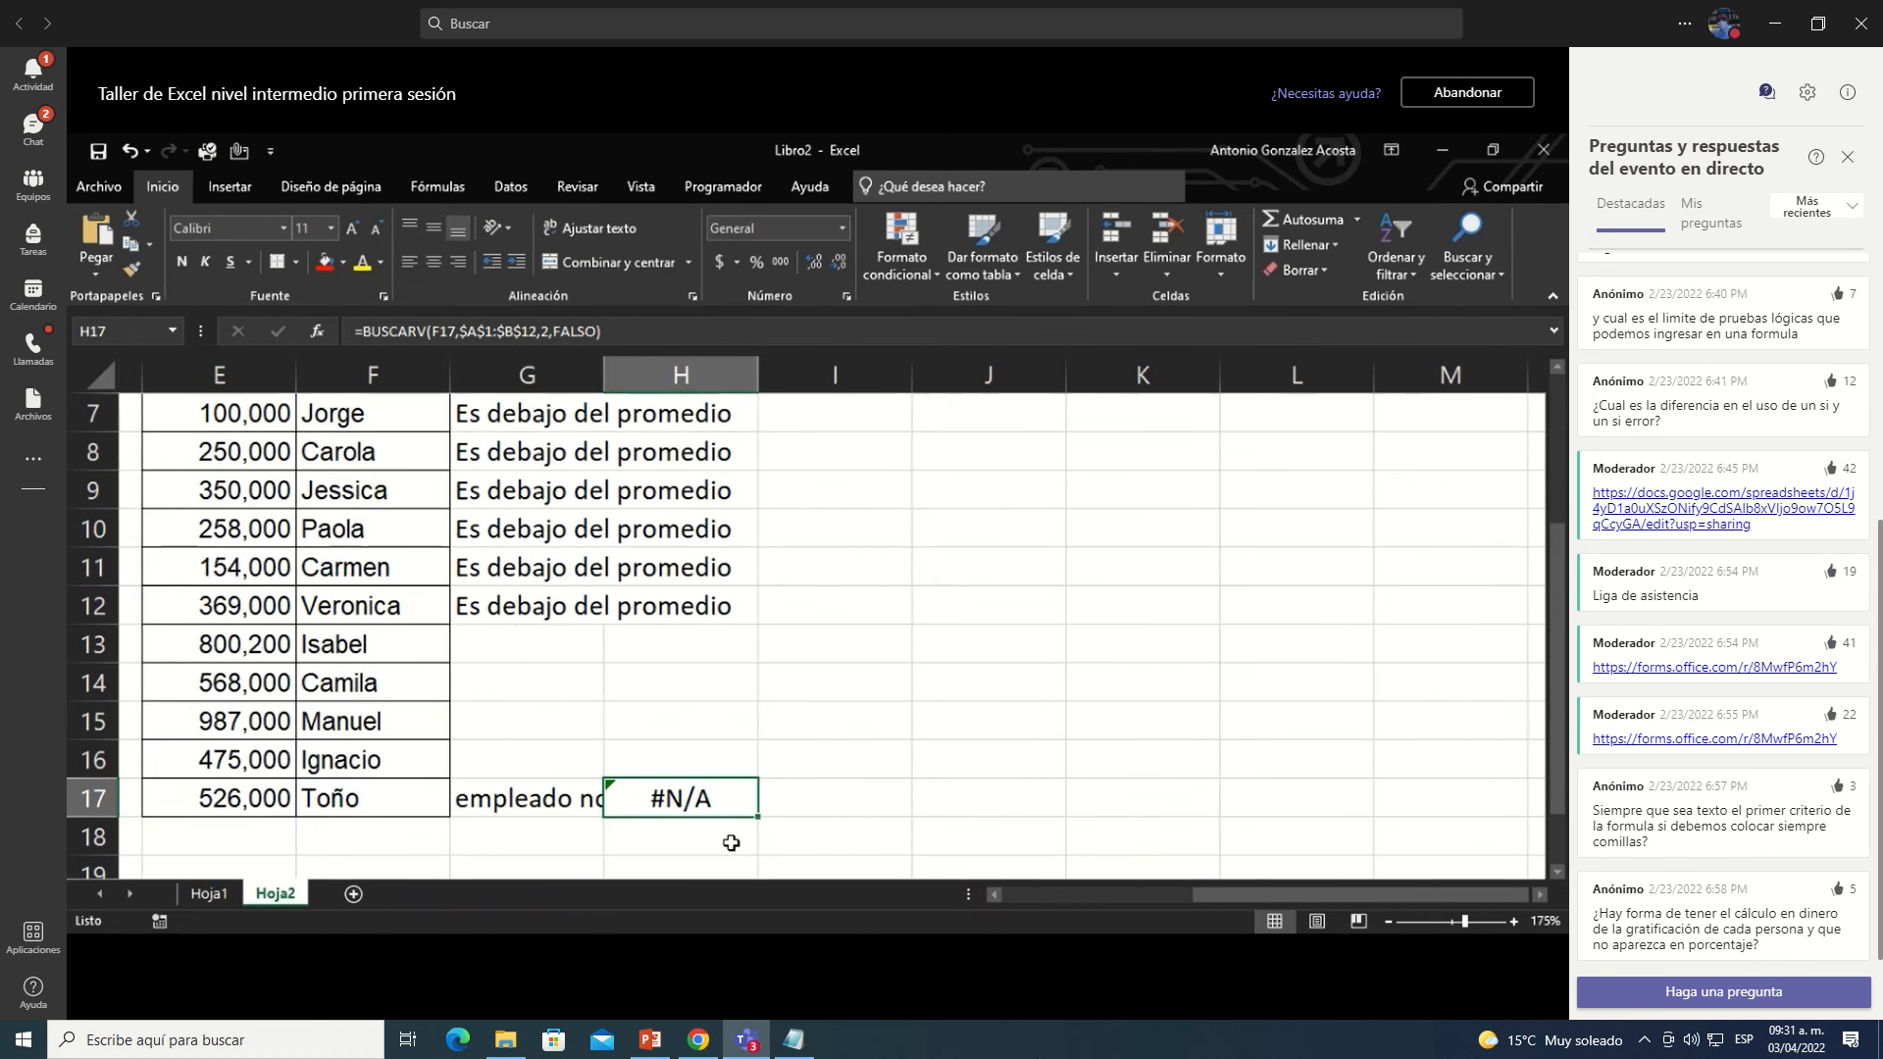
Step: Compare the names in the source table with the lookup name in F17
scroll(731, 842, "up", 1)
scroll(731, 841, "left", 1)
scroll(730, 841, "up", 2)
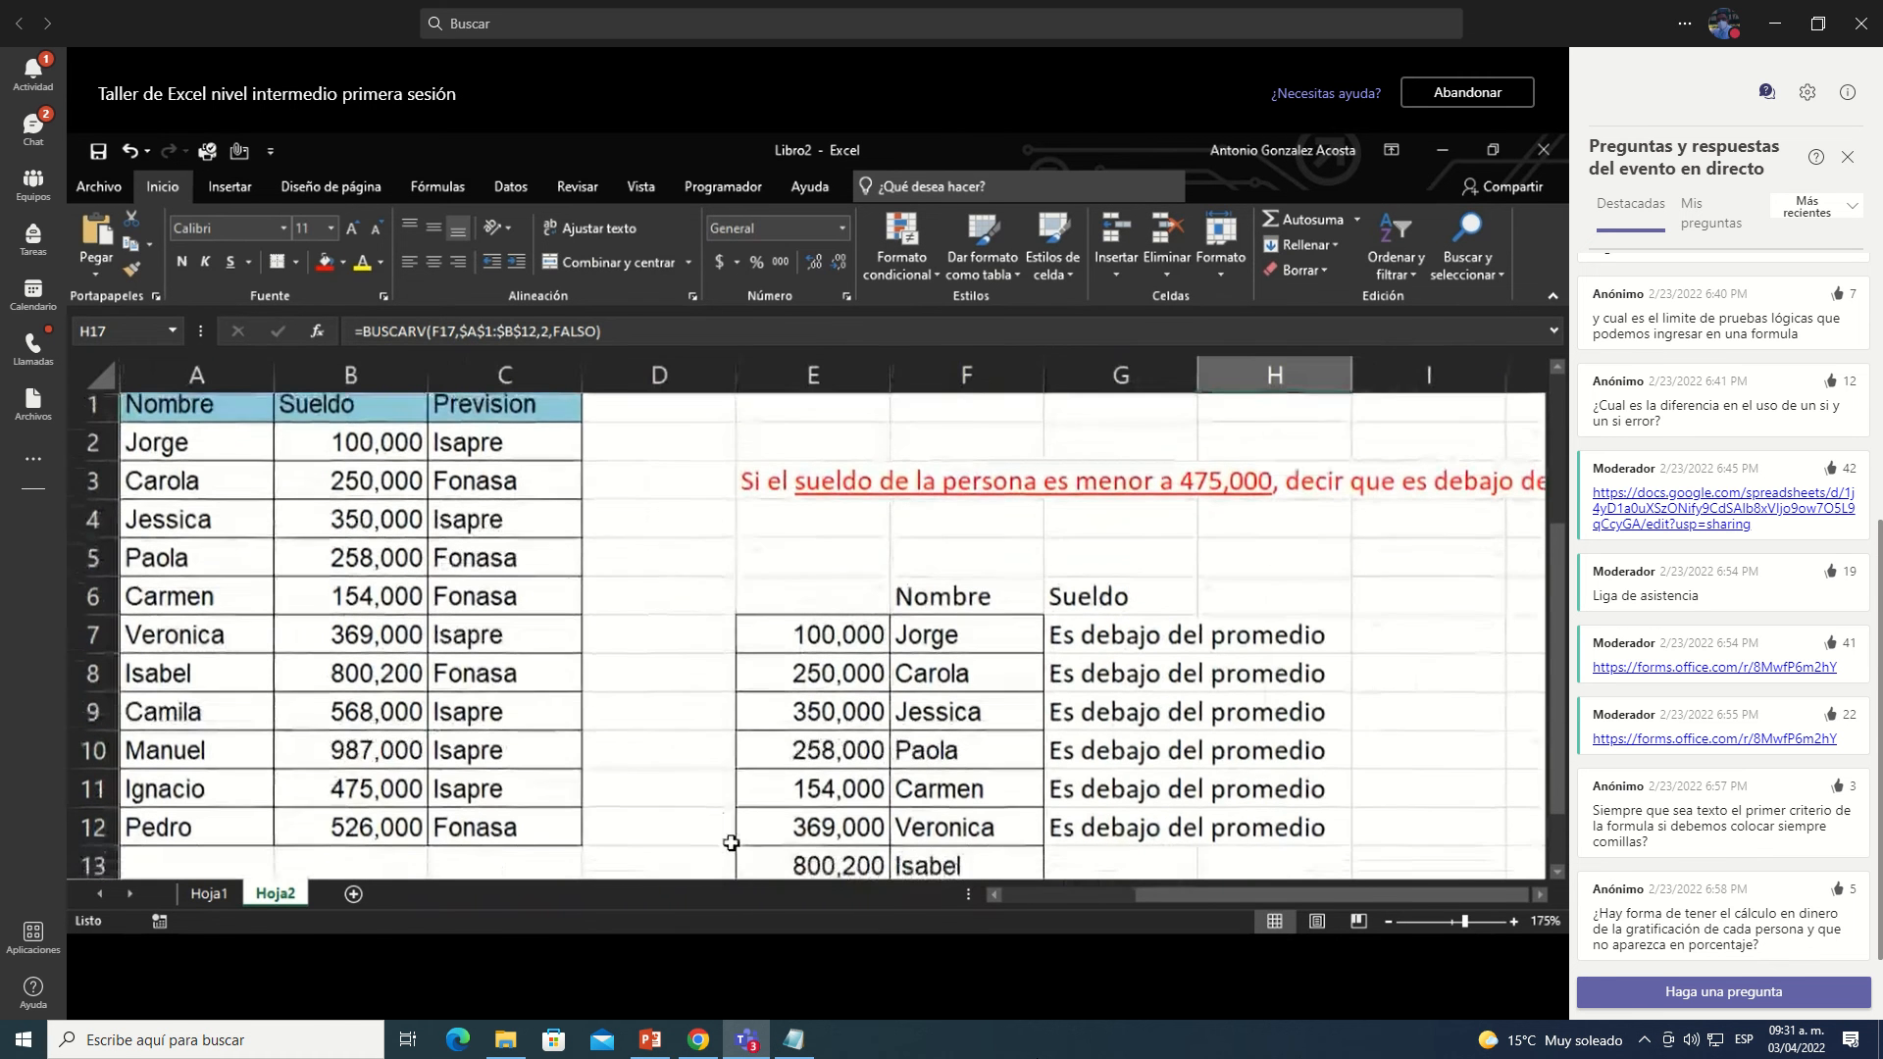
scroll(730, 841, "down", 1)
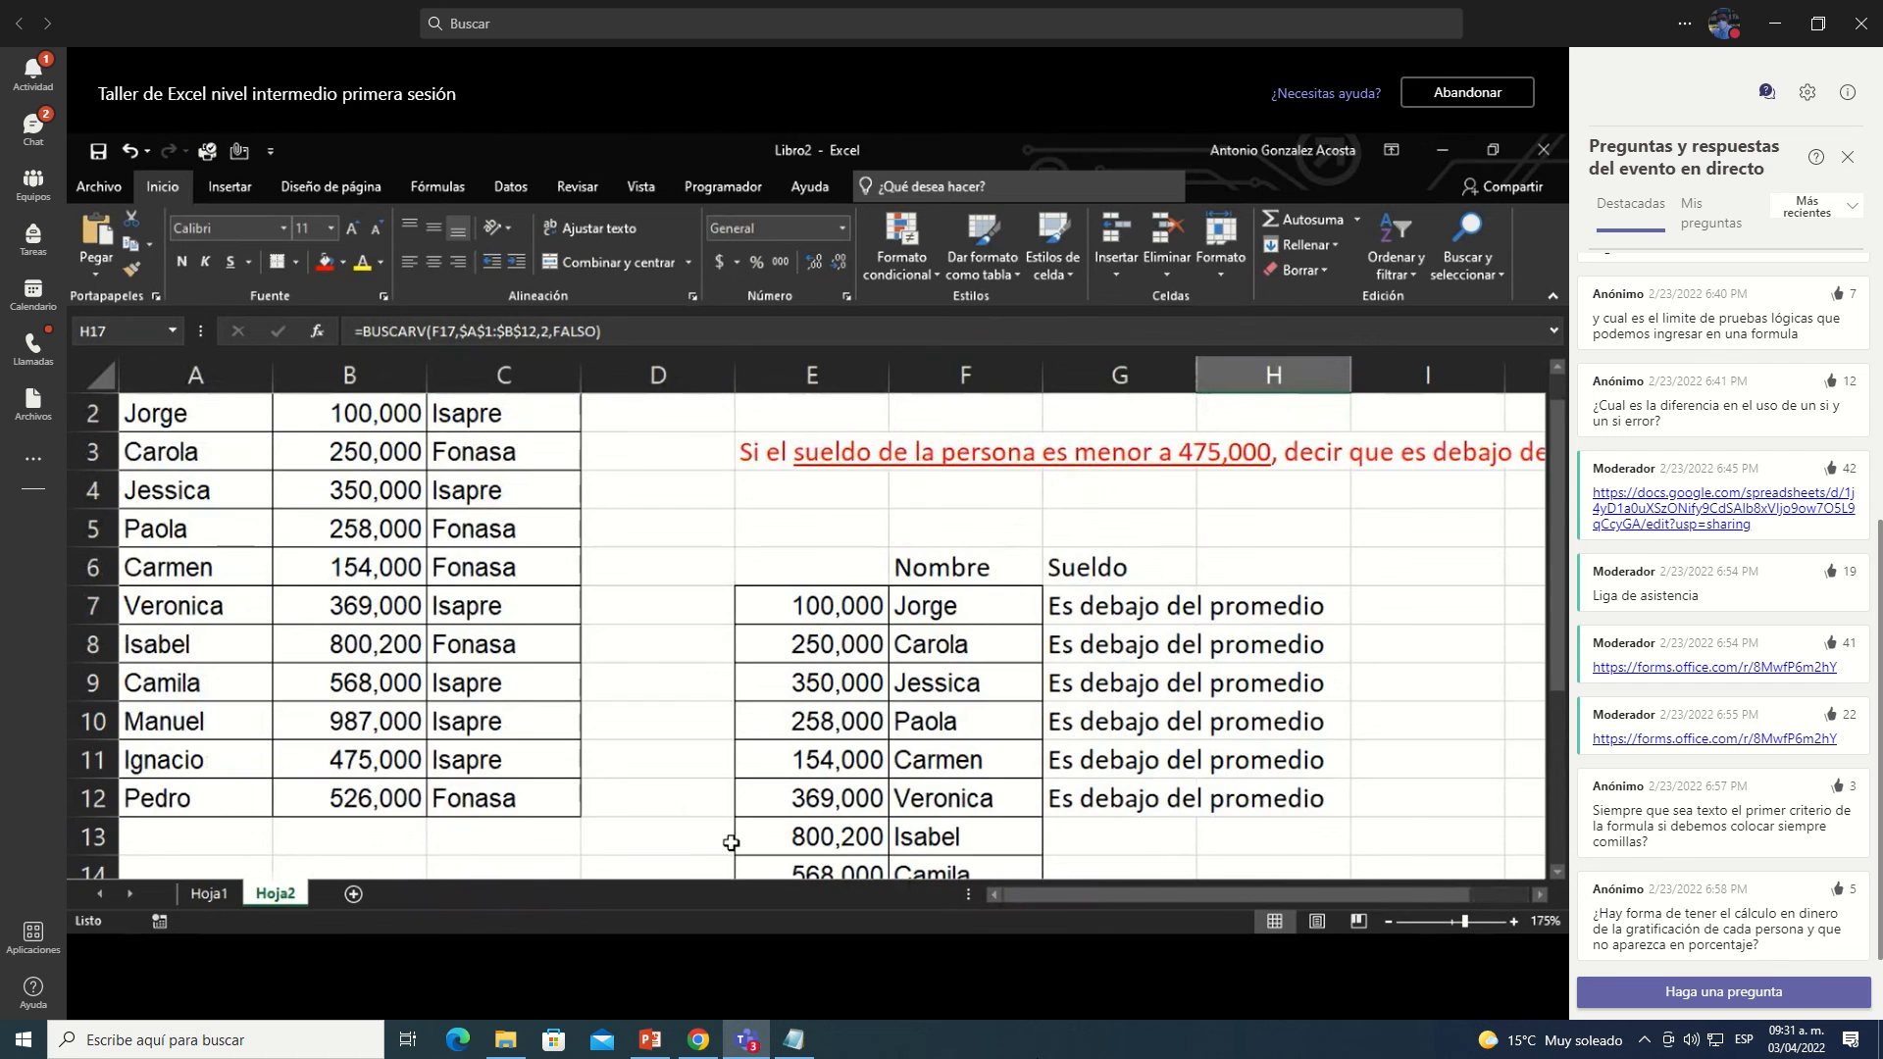
scroll(730, 841, "down", 2)
scroll(730, 841, "right", 2)
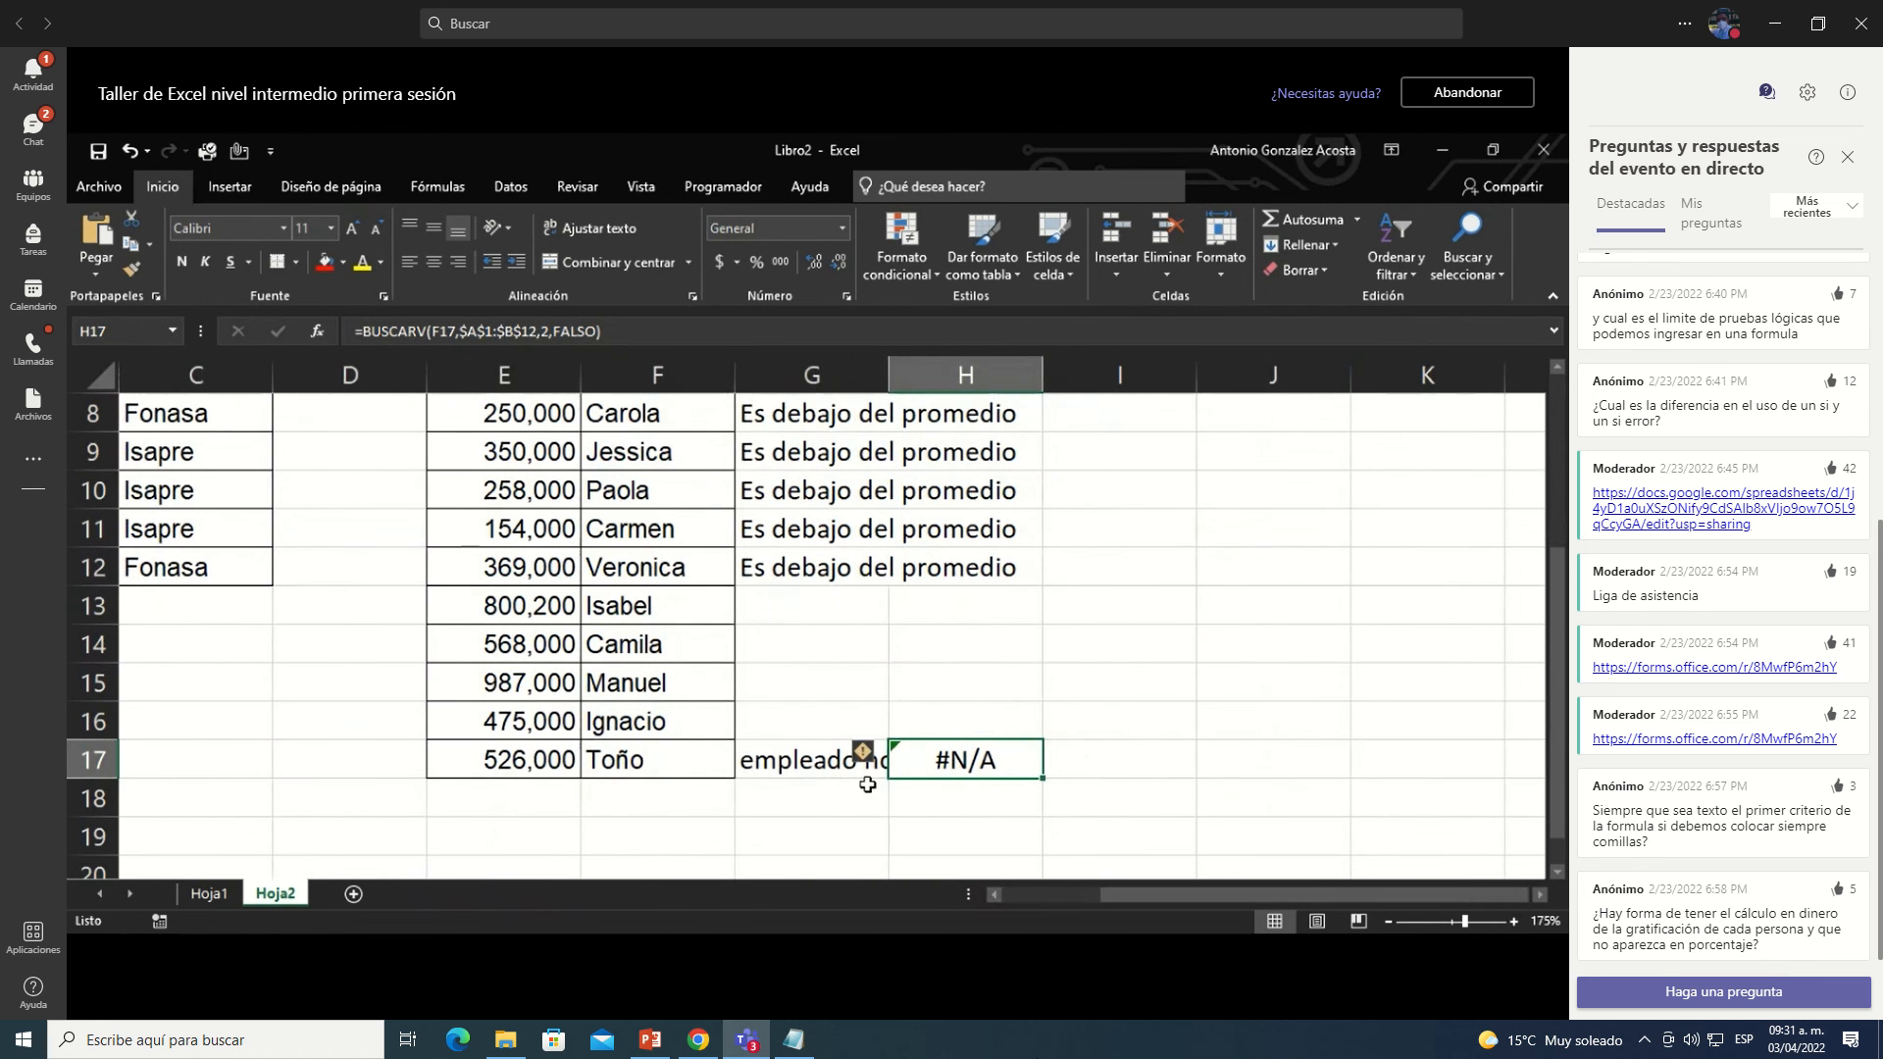
Step: Clear the BUSCARV formula from H17 and return to the SI.ERROR formula in G17
left_click(838, 769)
left_click(1012, 774)
key("Left")
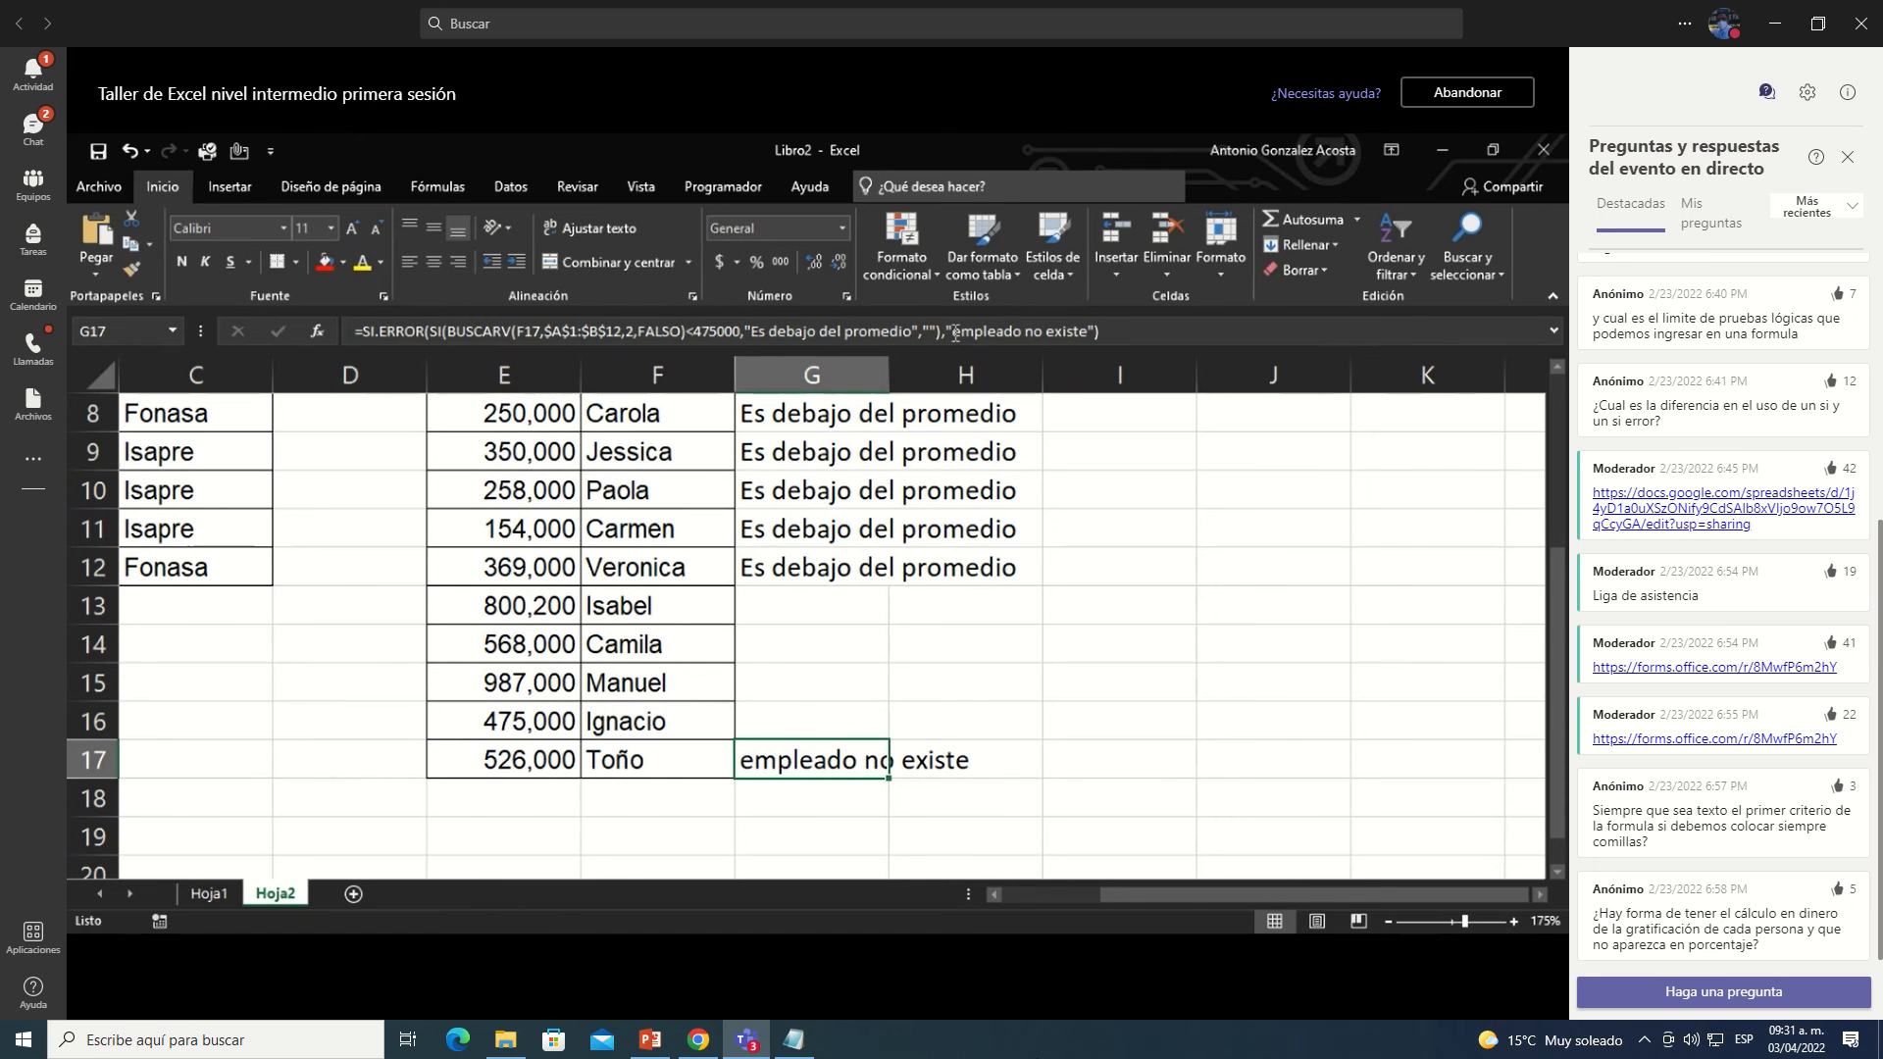
Step: Examine the "empleado no existe" argument at the end of the SI.ERROR formula in G17
double_click(810, 762)
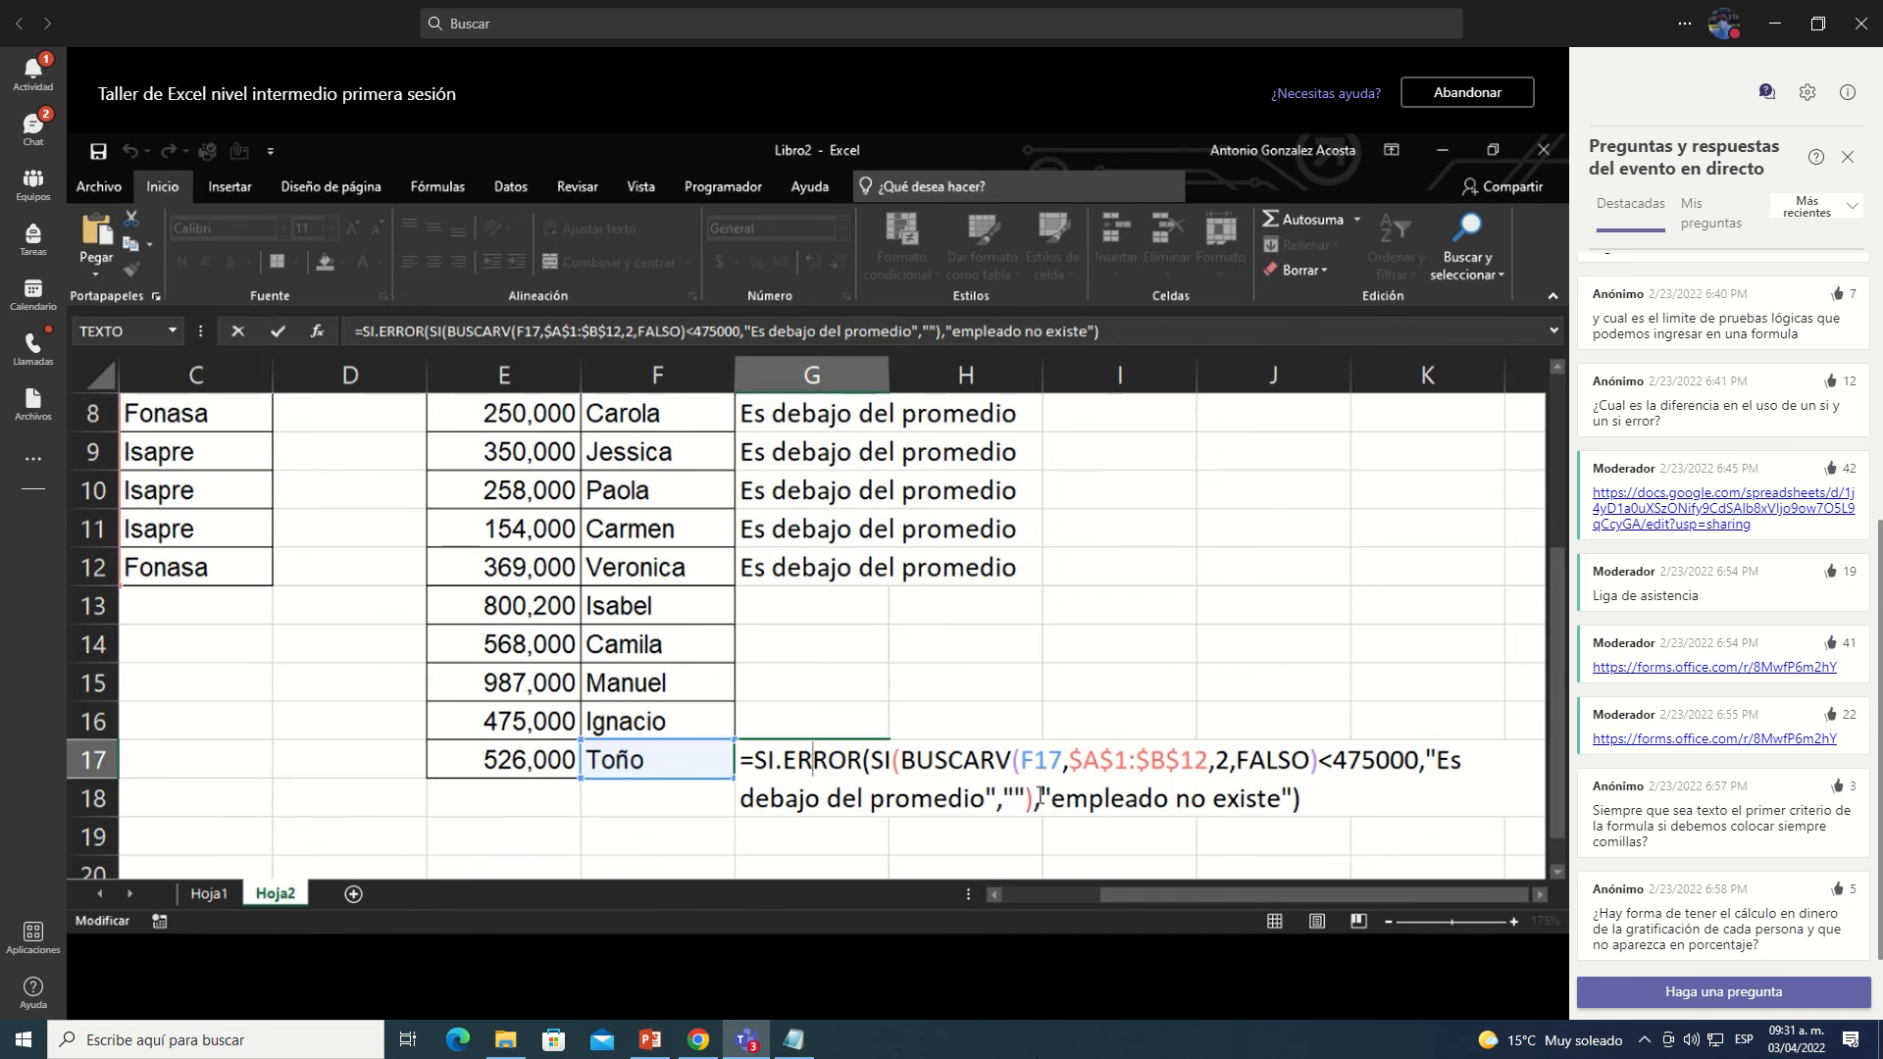
left_click_drag(1041, 798, 1290, 799)
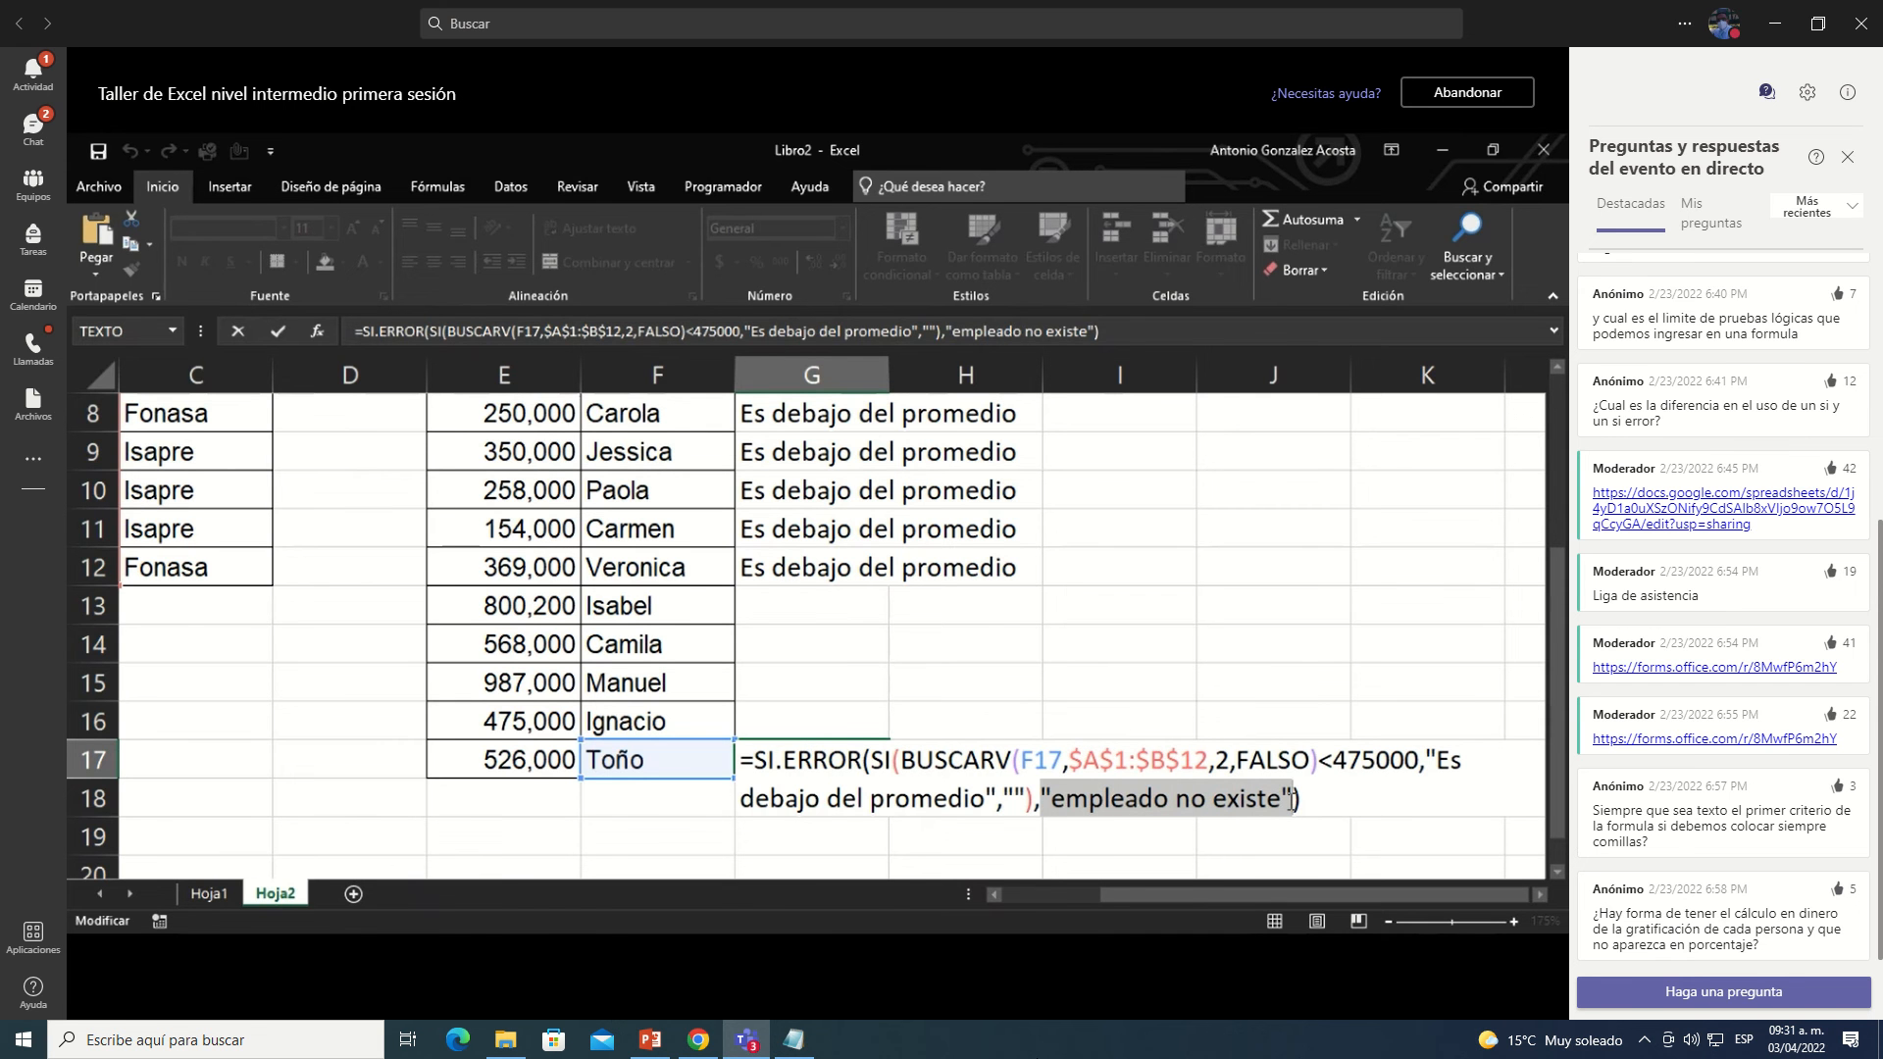
key("ctrl+Return")
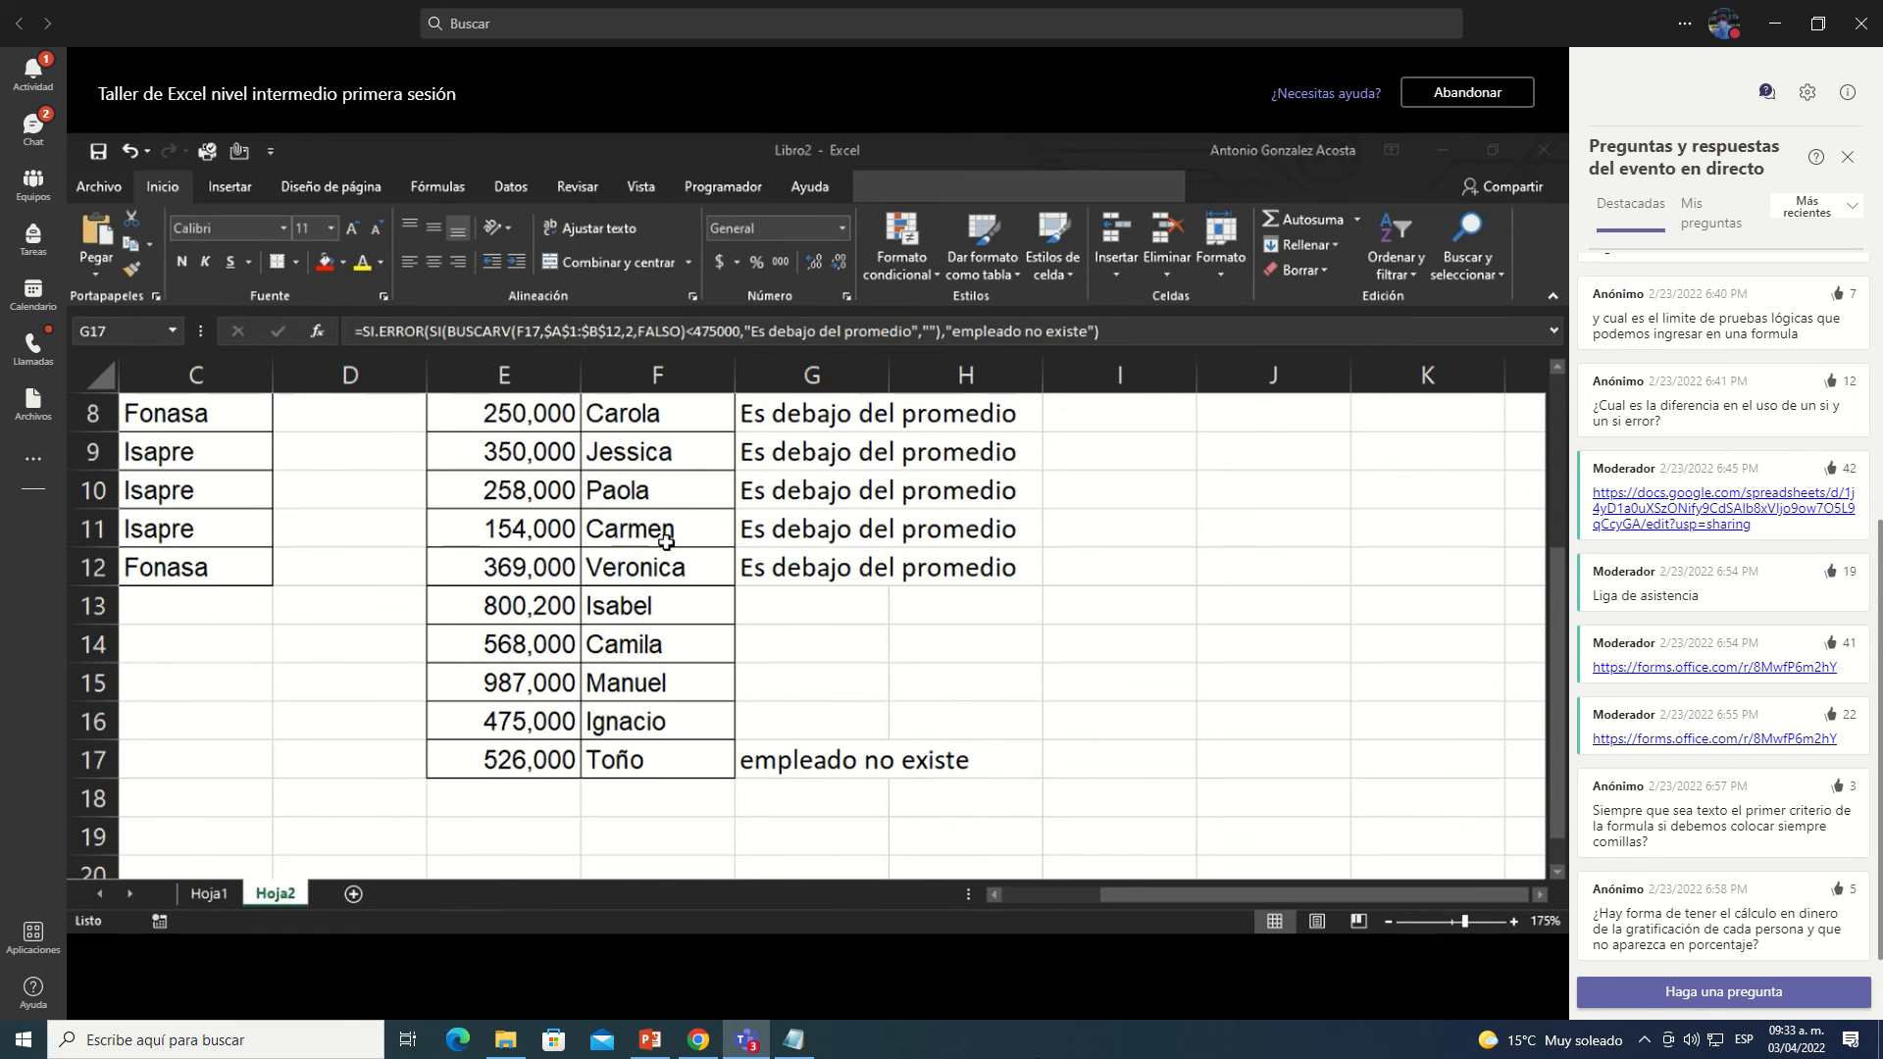
left_click(439, 332)
key("Escape")
key("F2")
key("Escape")
left_click(411, 336)
key("Escape")
type("=")
key("Escape")
left_click(421, 332)
double_click(433, 630)
key("F2")
key("F2")
key("F2")
key("Escape")
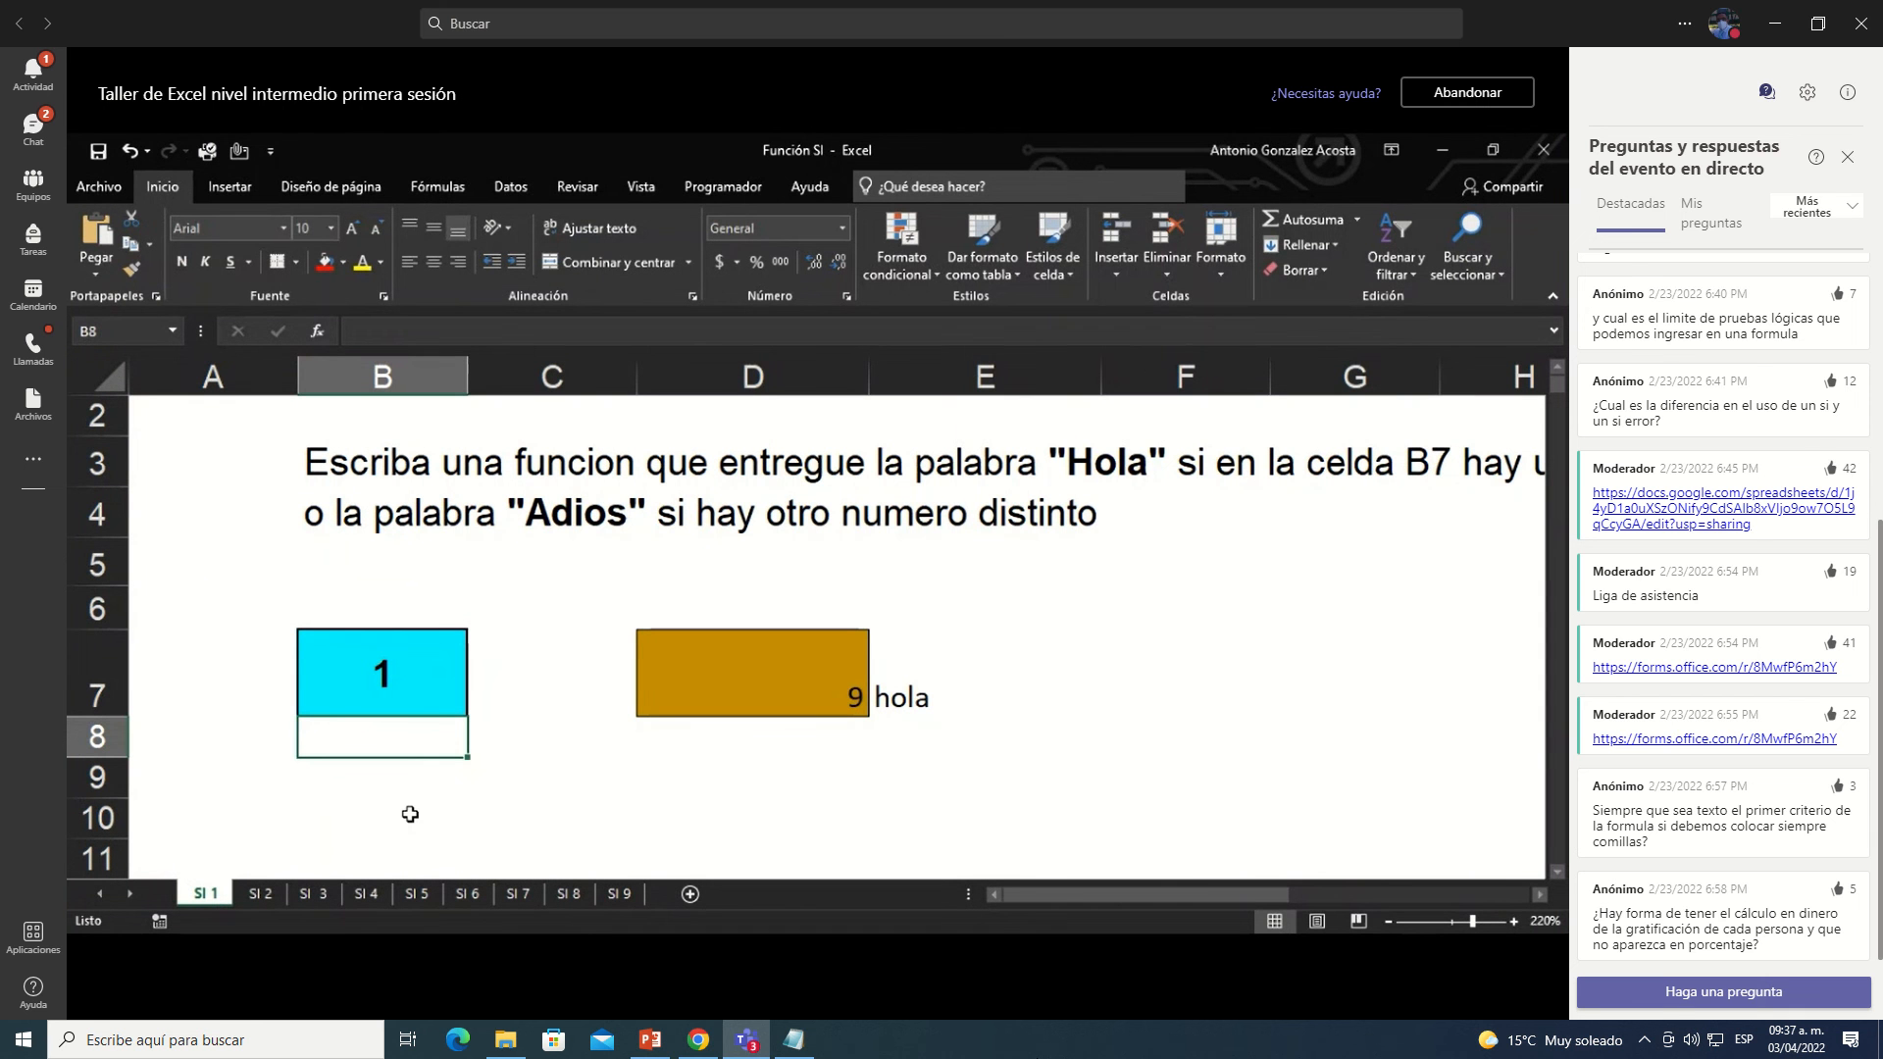
Step: Put the 1 in the formula of E7 in quotation marks, giving =SI(B7="1","hola","adiós")
left_click(795, 686)
left_click(904, 692)
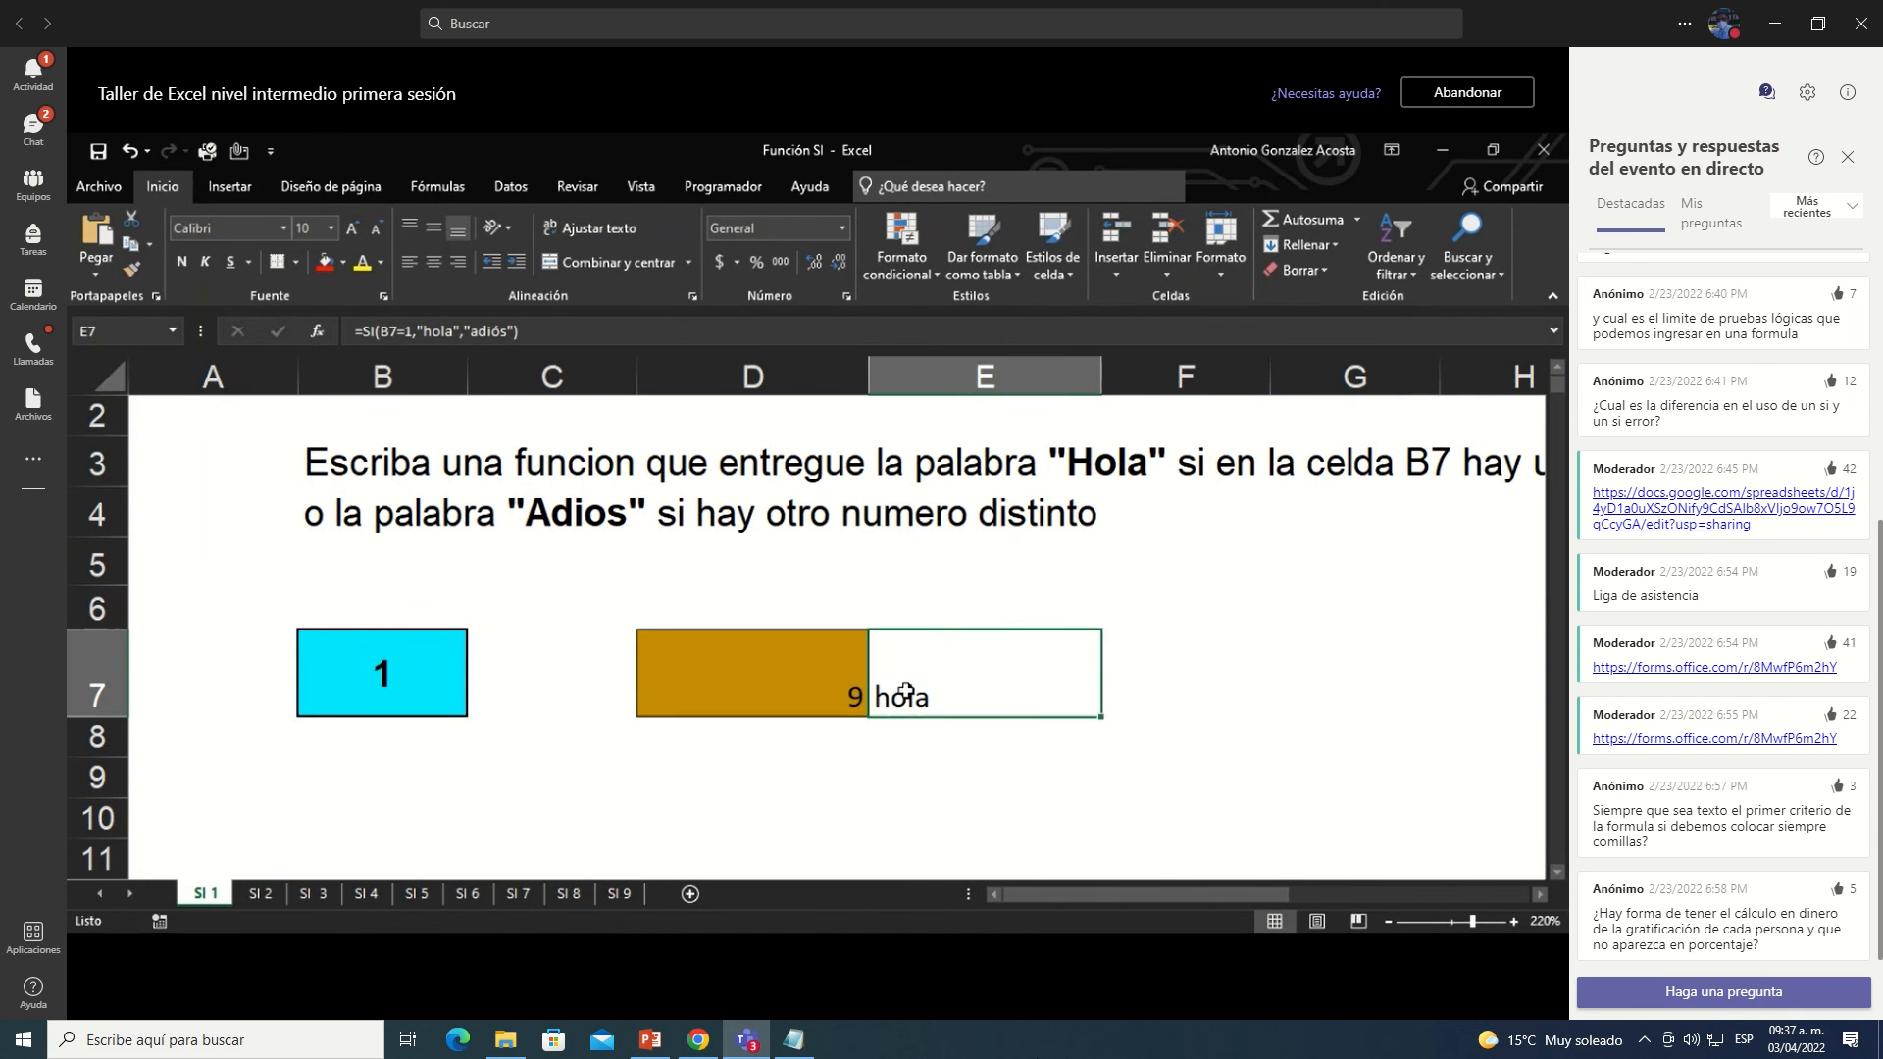
double_click(904, 692)
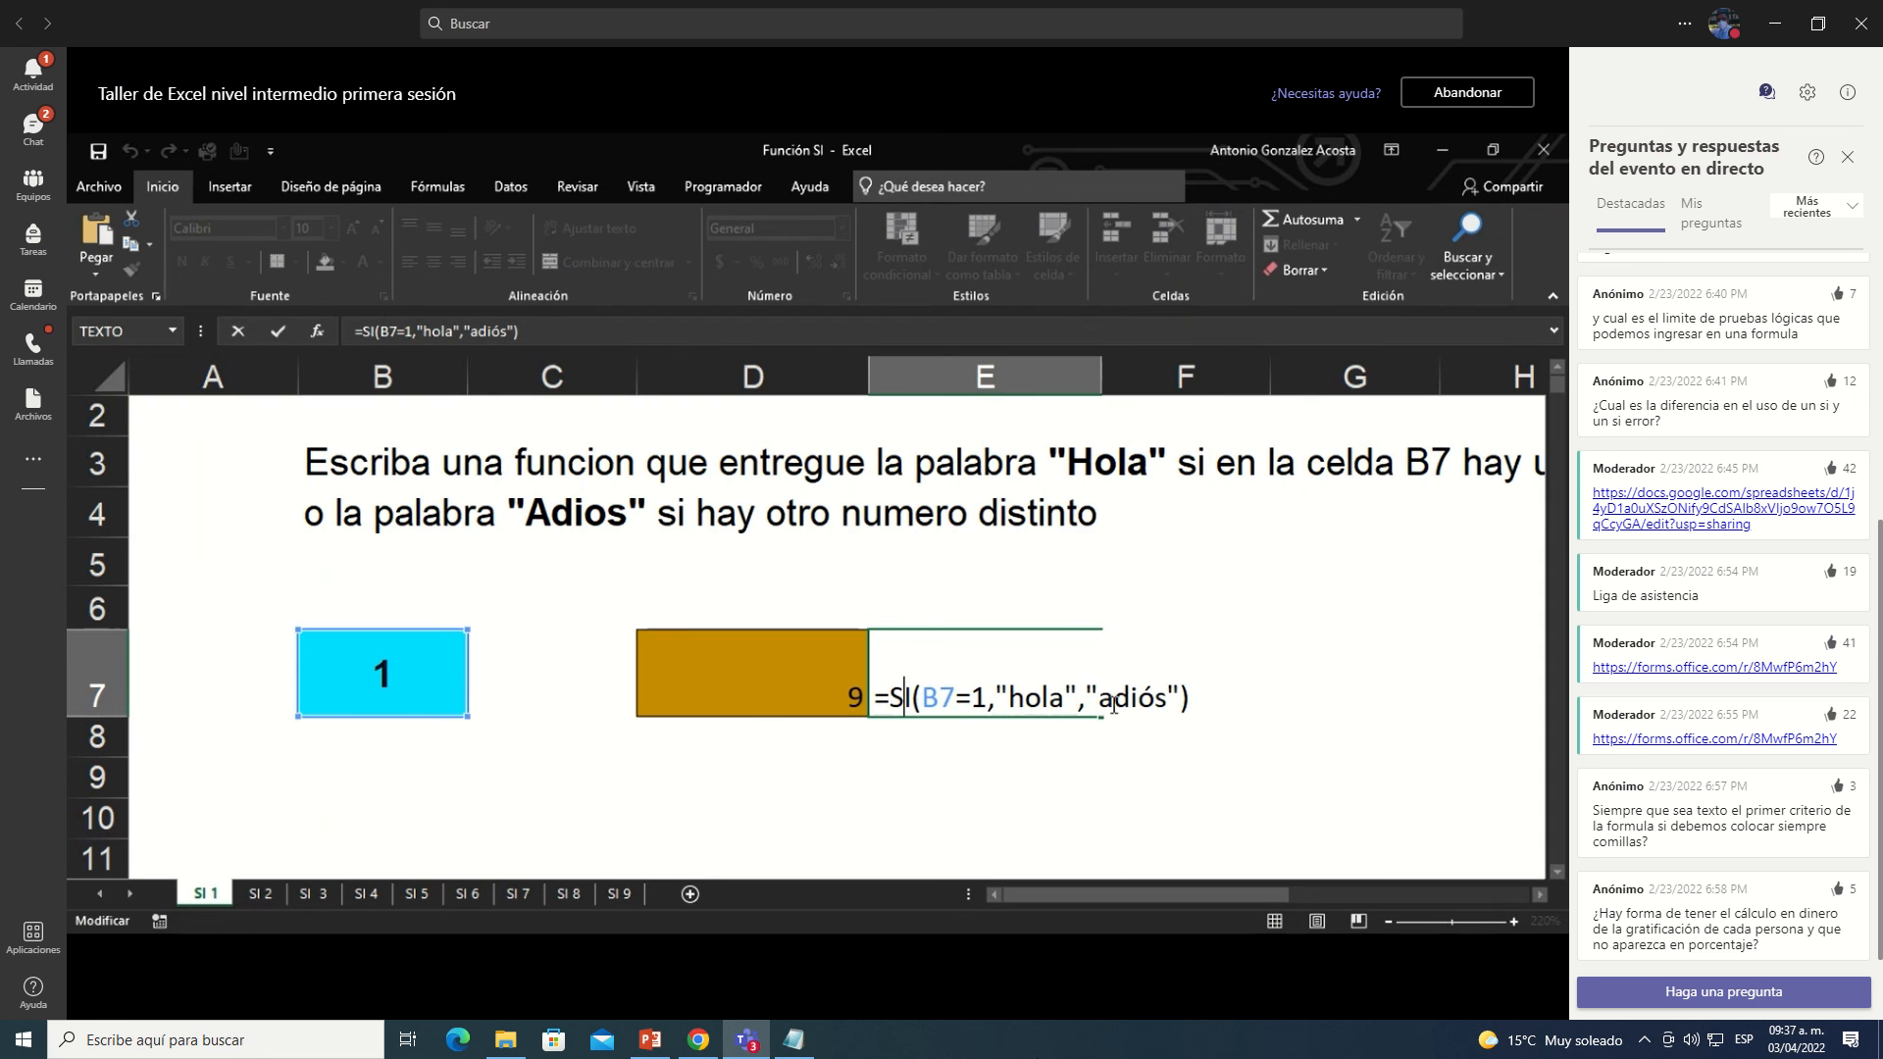
left_click(980, 706)
type("\"")
key("Right")
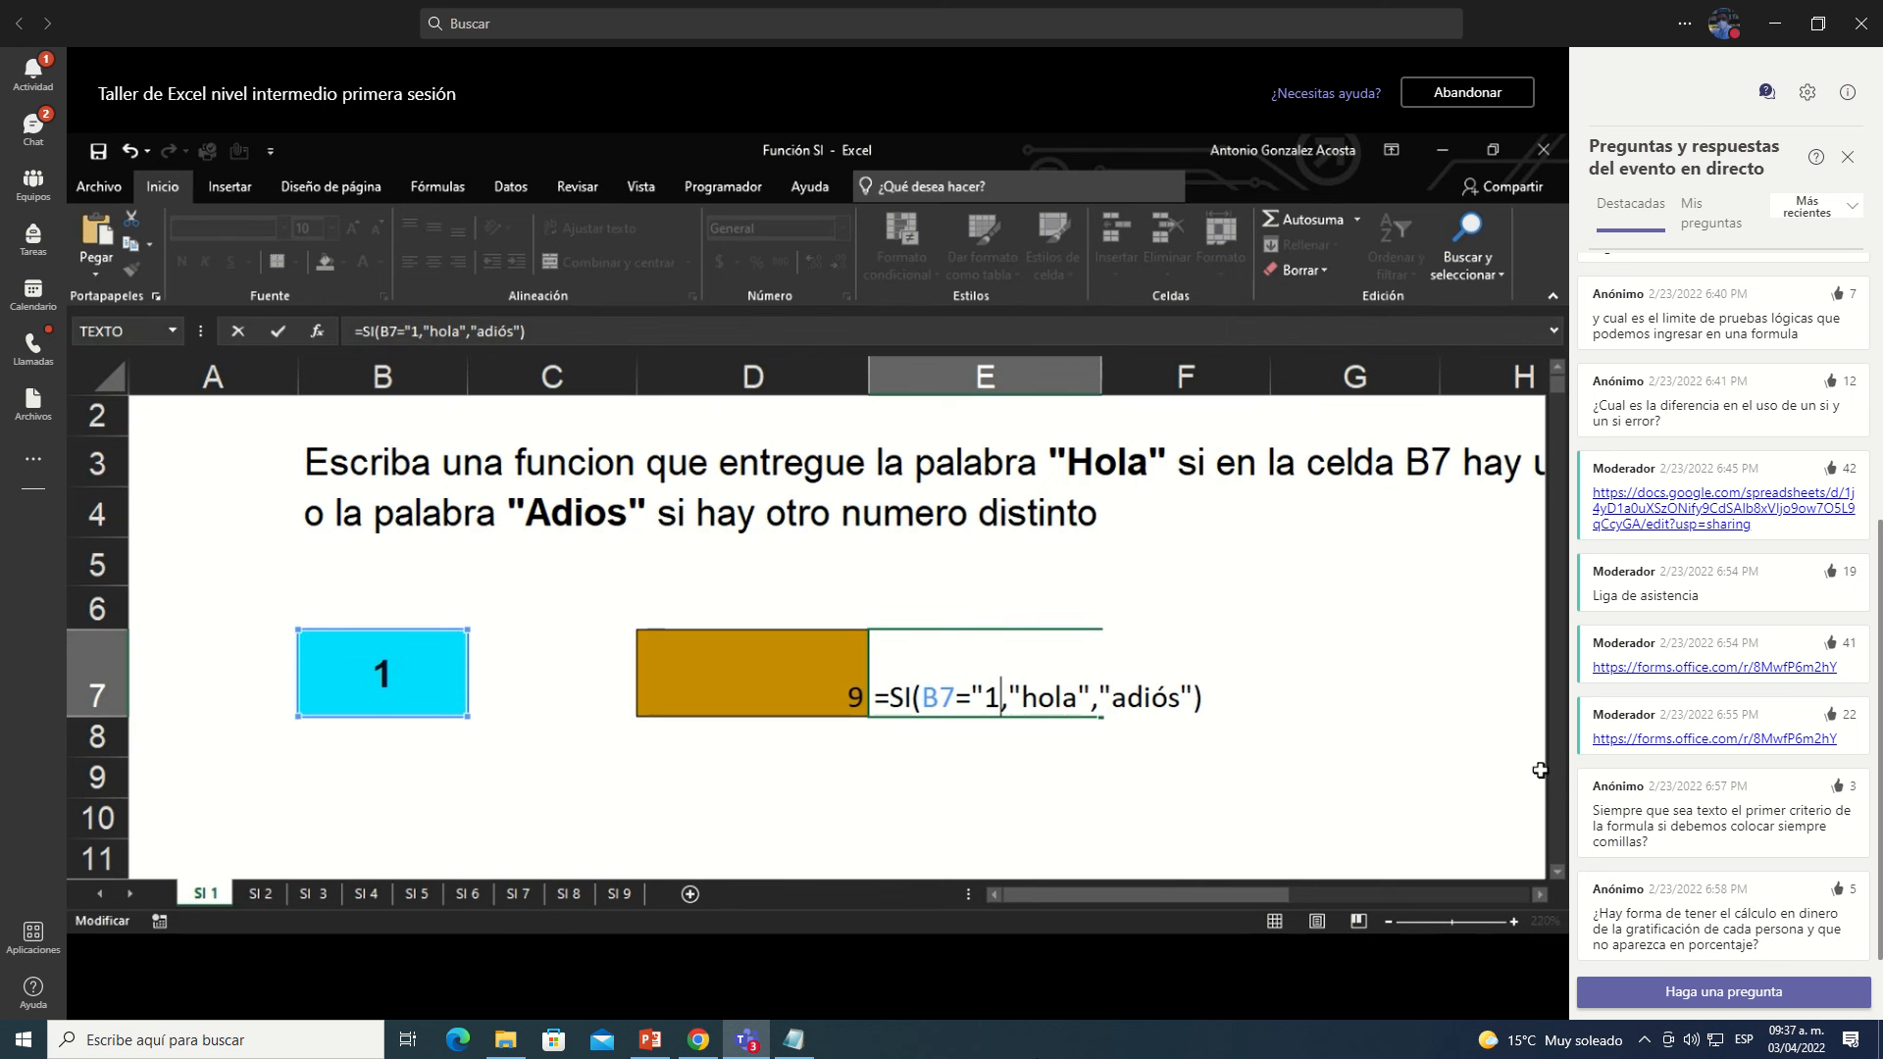
type("\"")
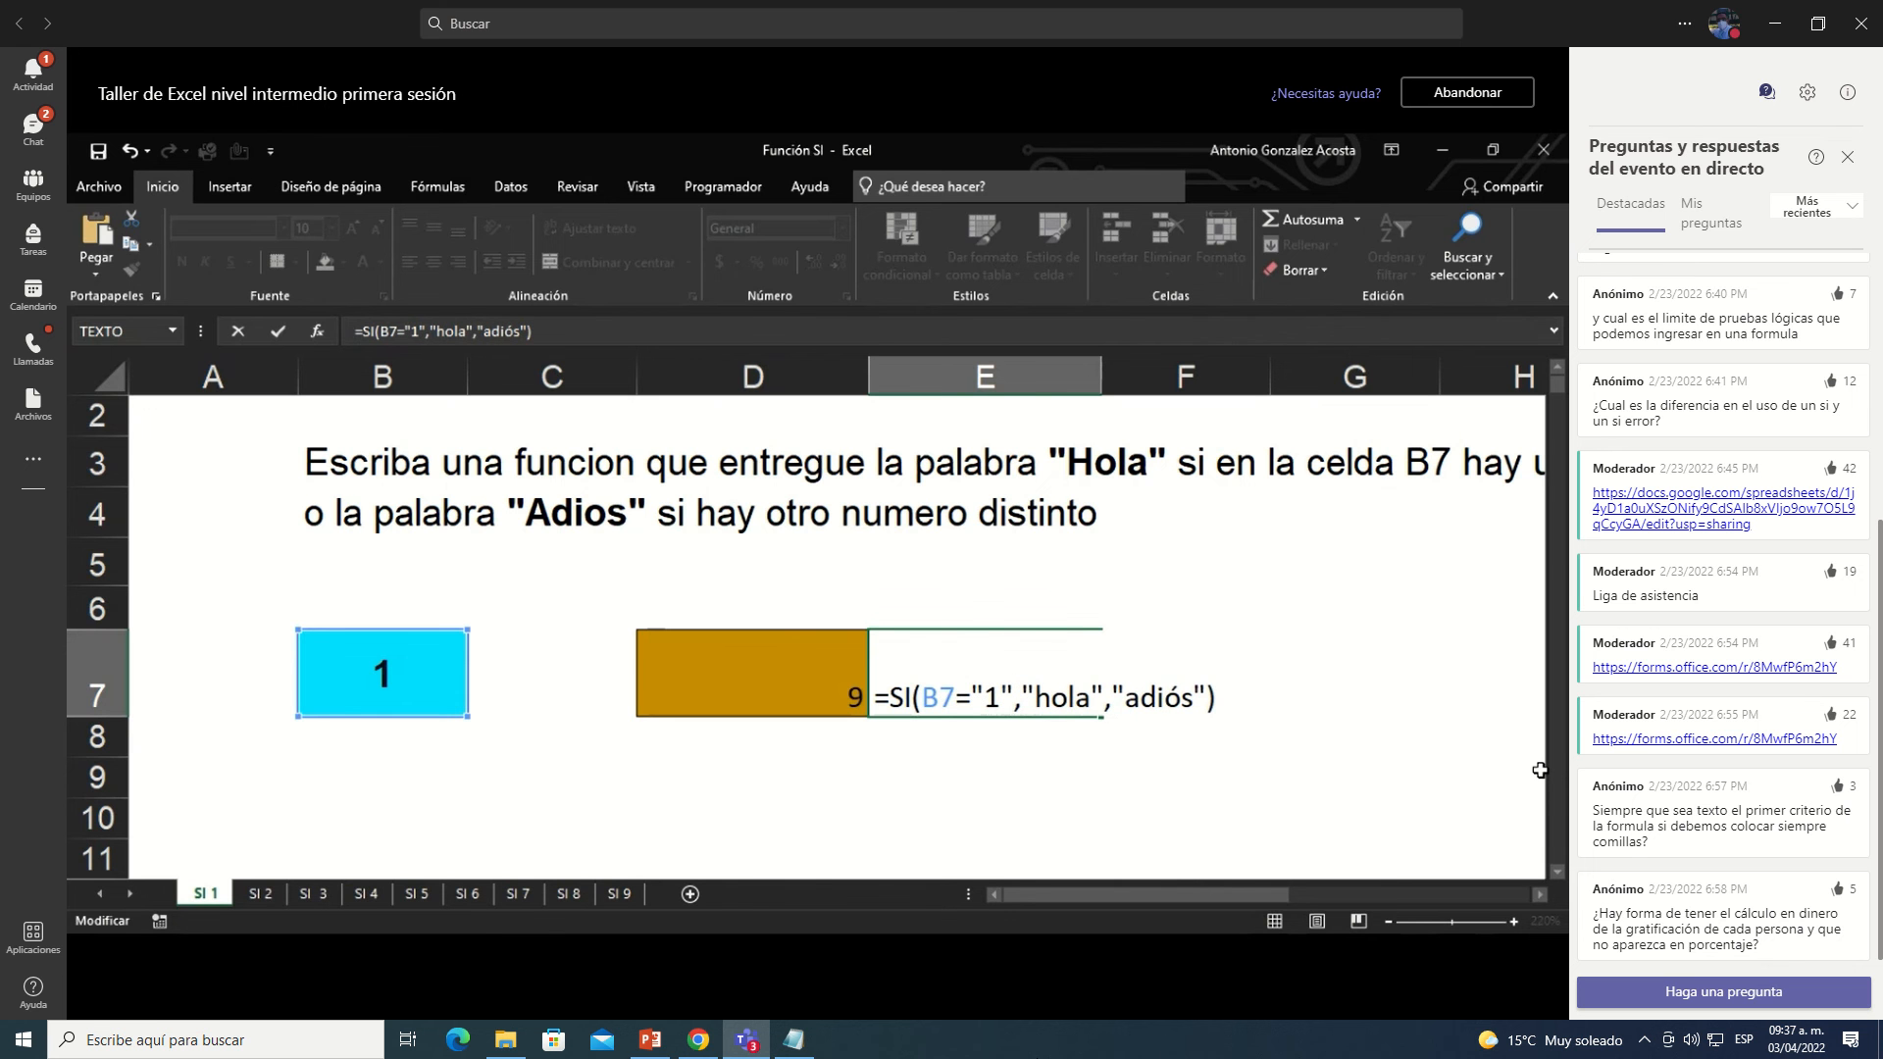
key("Return")
key("Up")
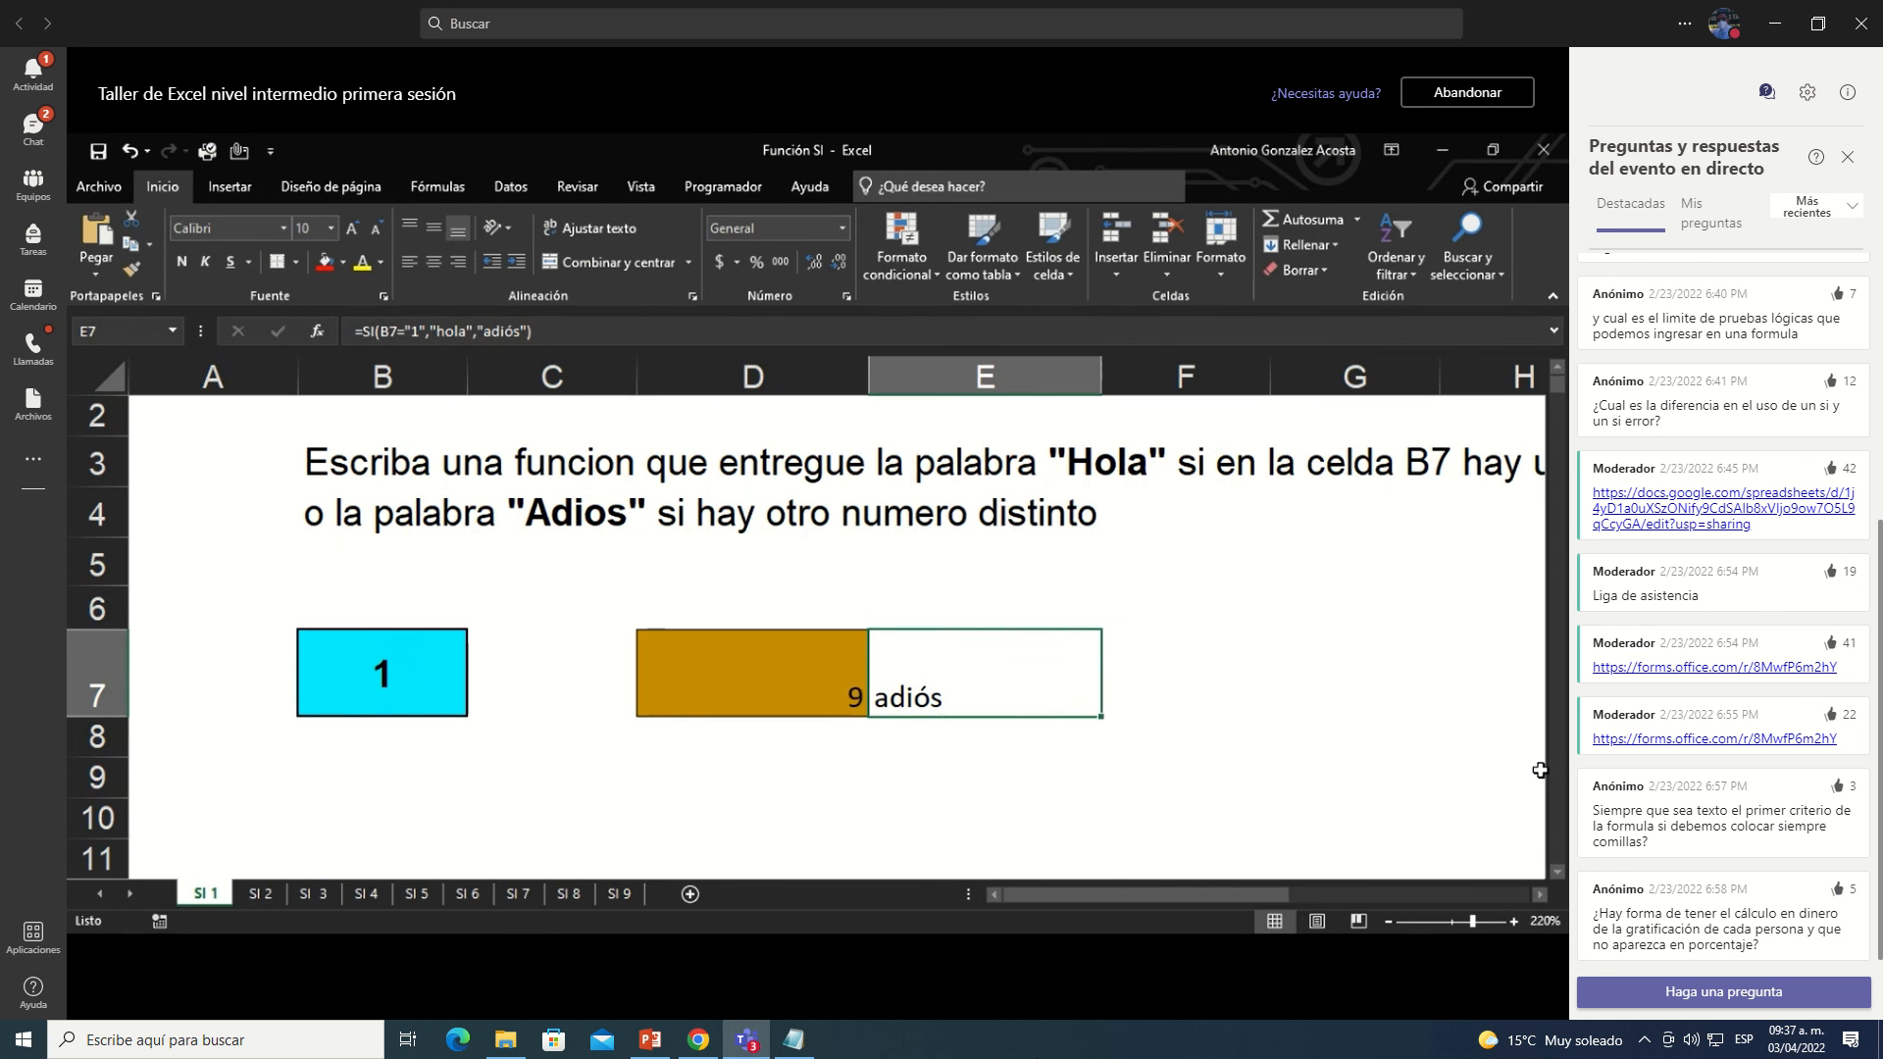
Step: Examine the quoted 1 in E7's formula, undo the quotation marks and review the restored formula
key("F2")
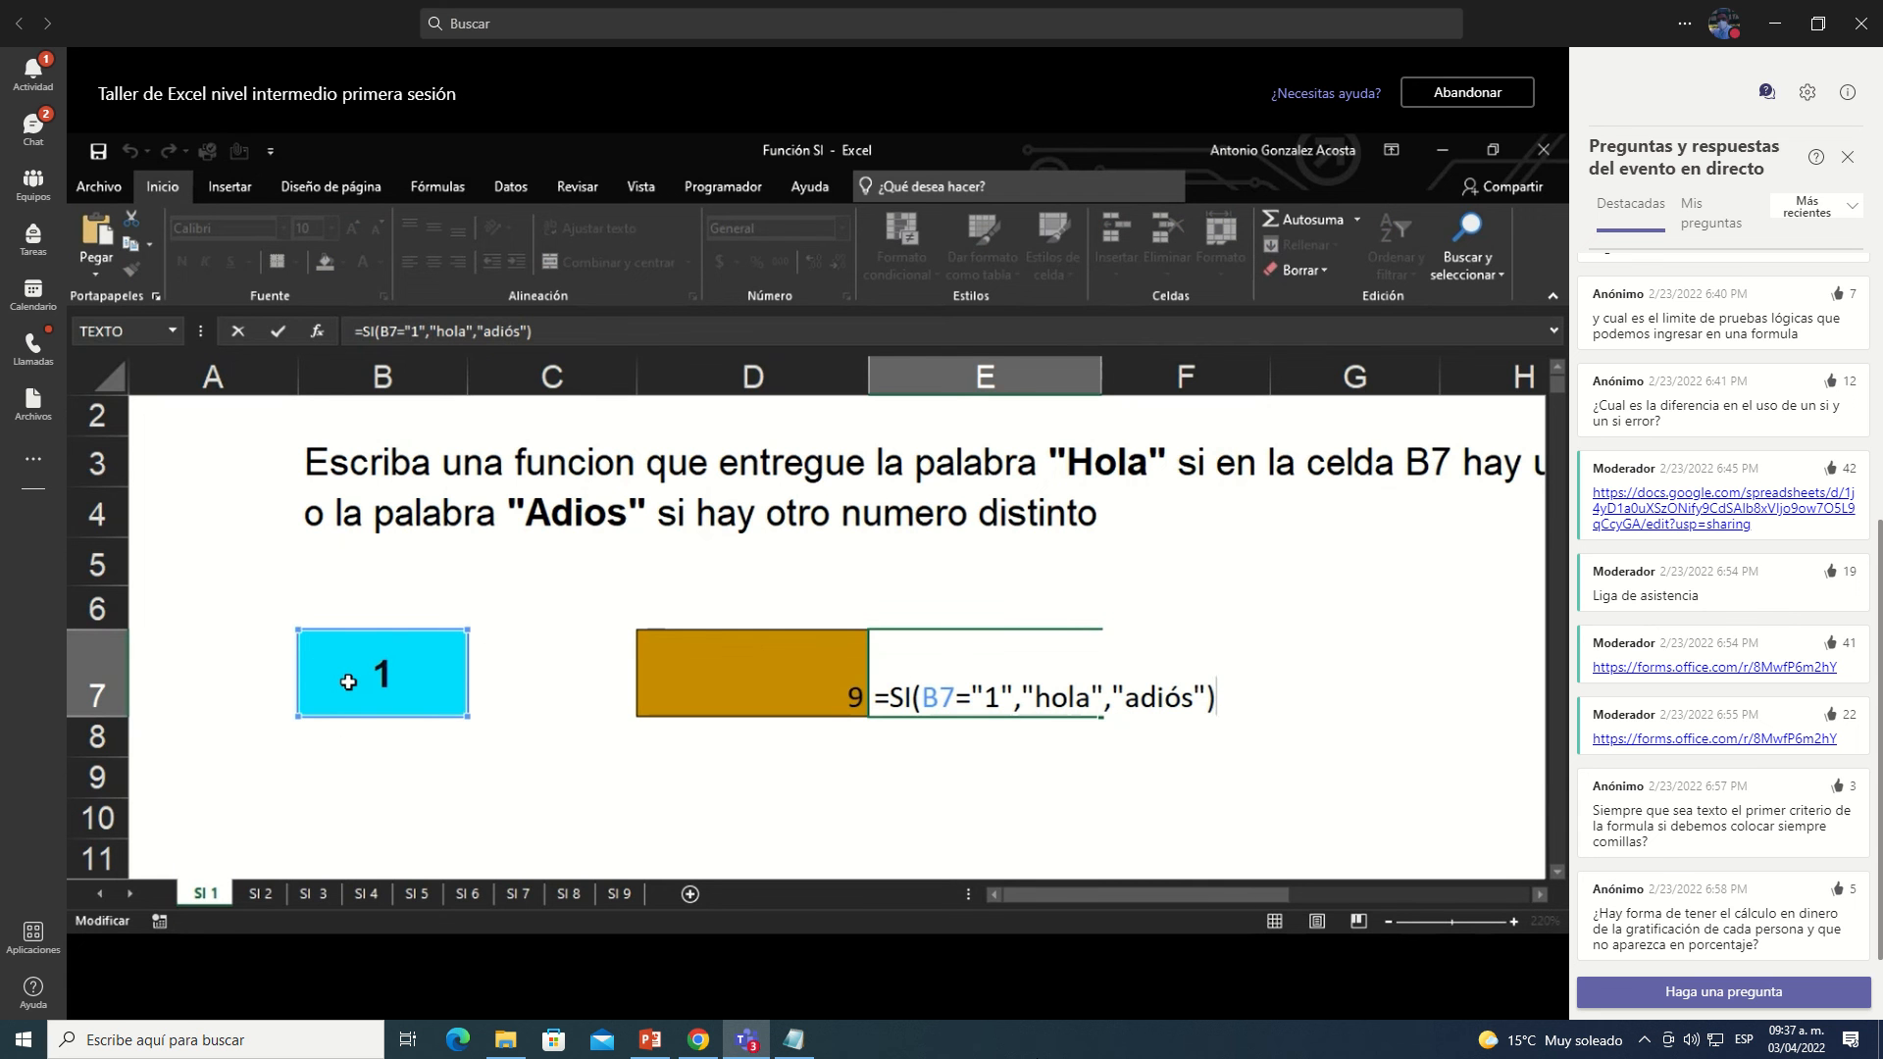
left_click_drag(971, 698, 1014, 698)
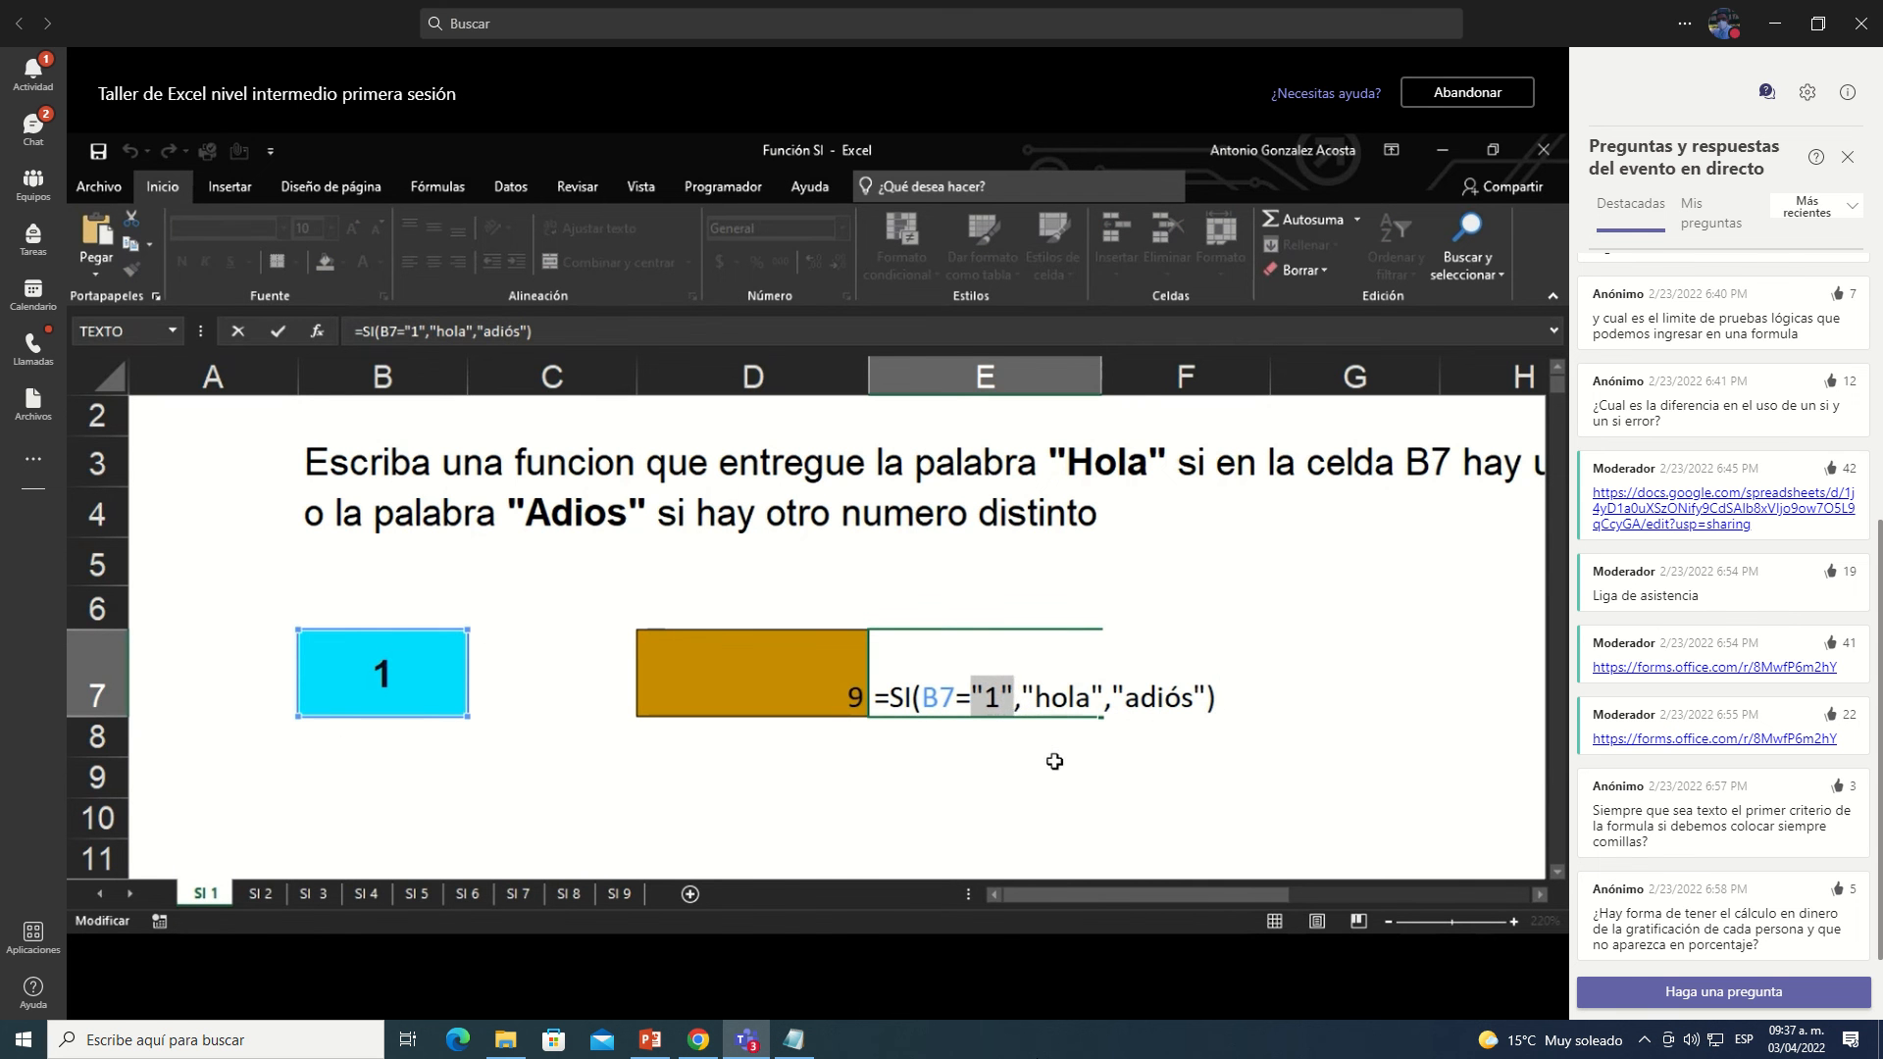
key("ctrl+Return")
key("ctrl+z")
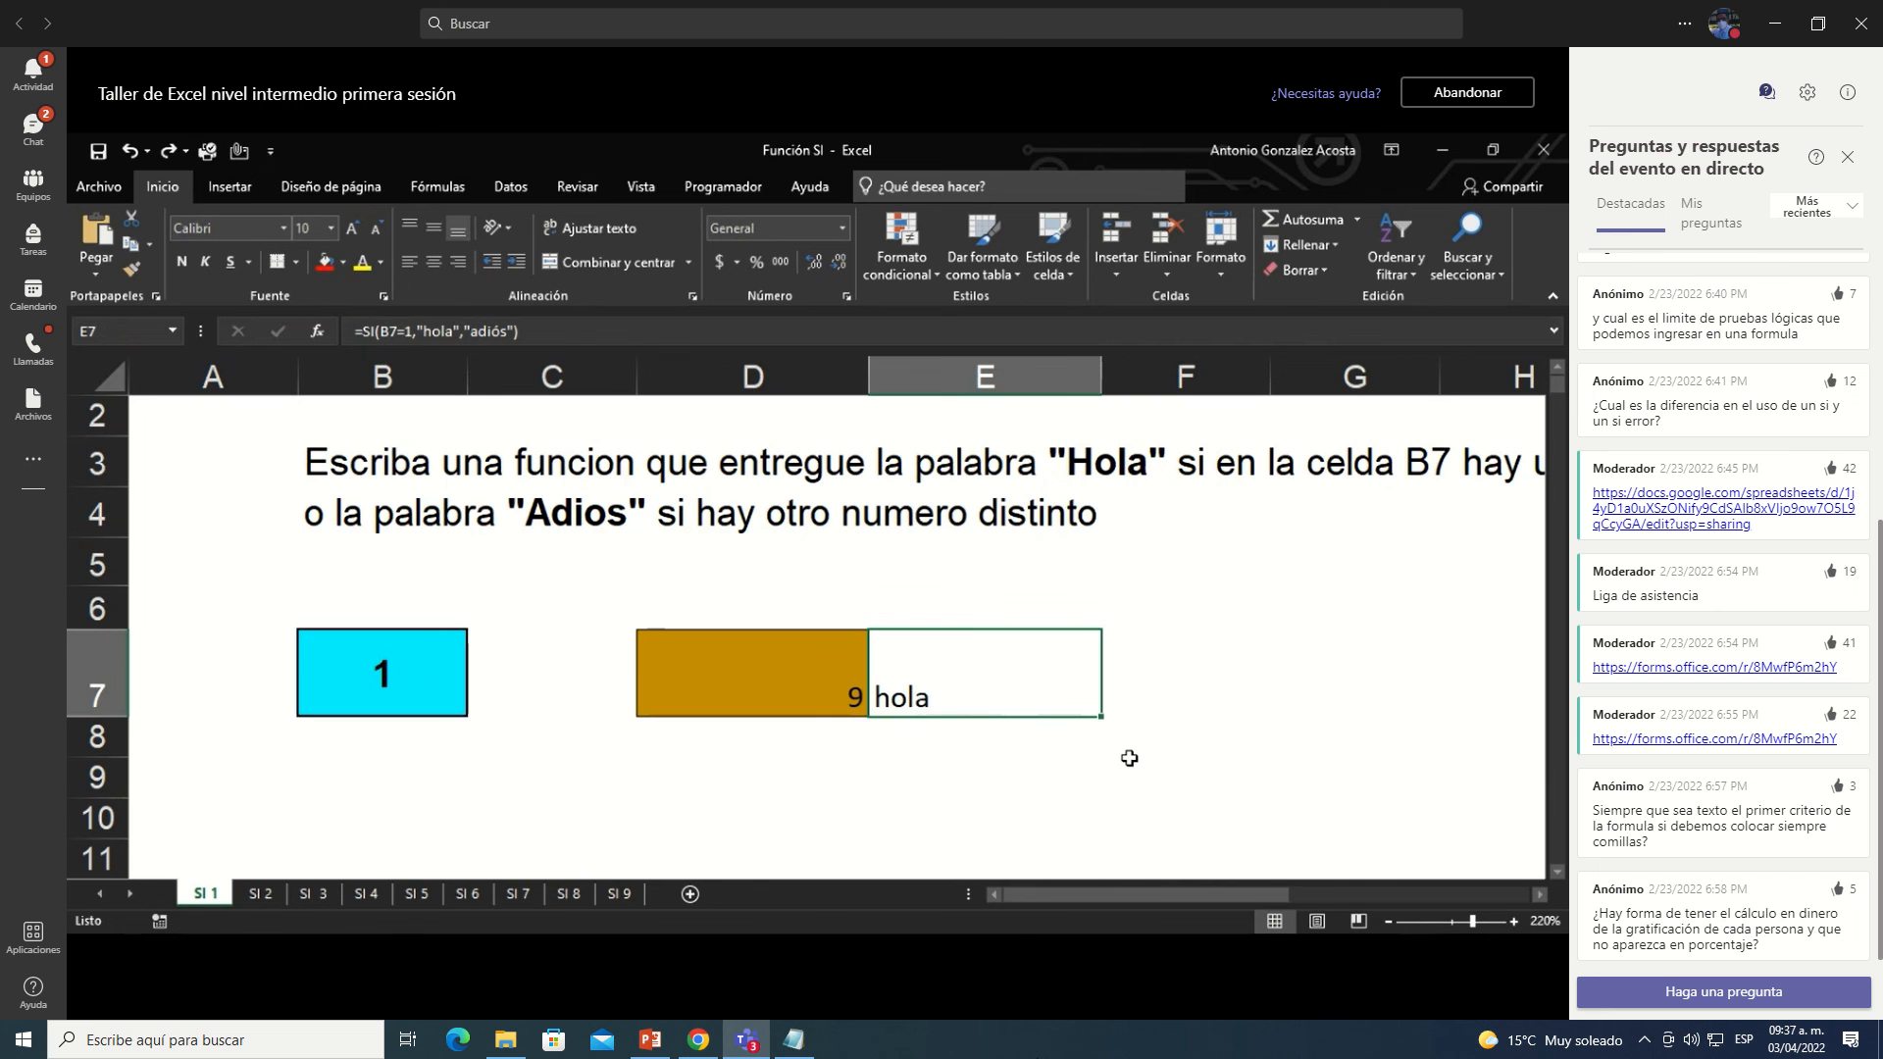
key("F2")
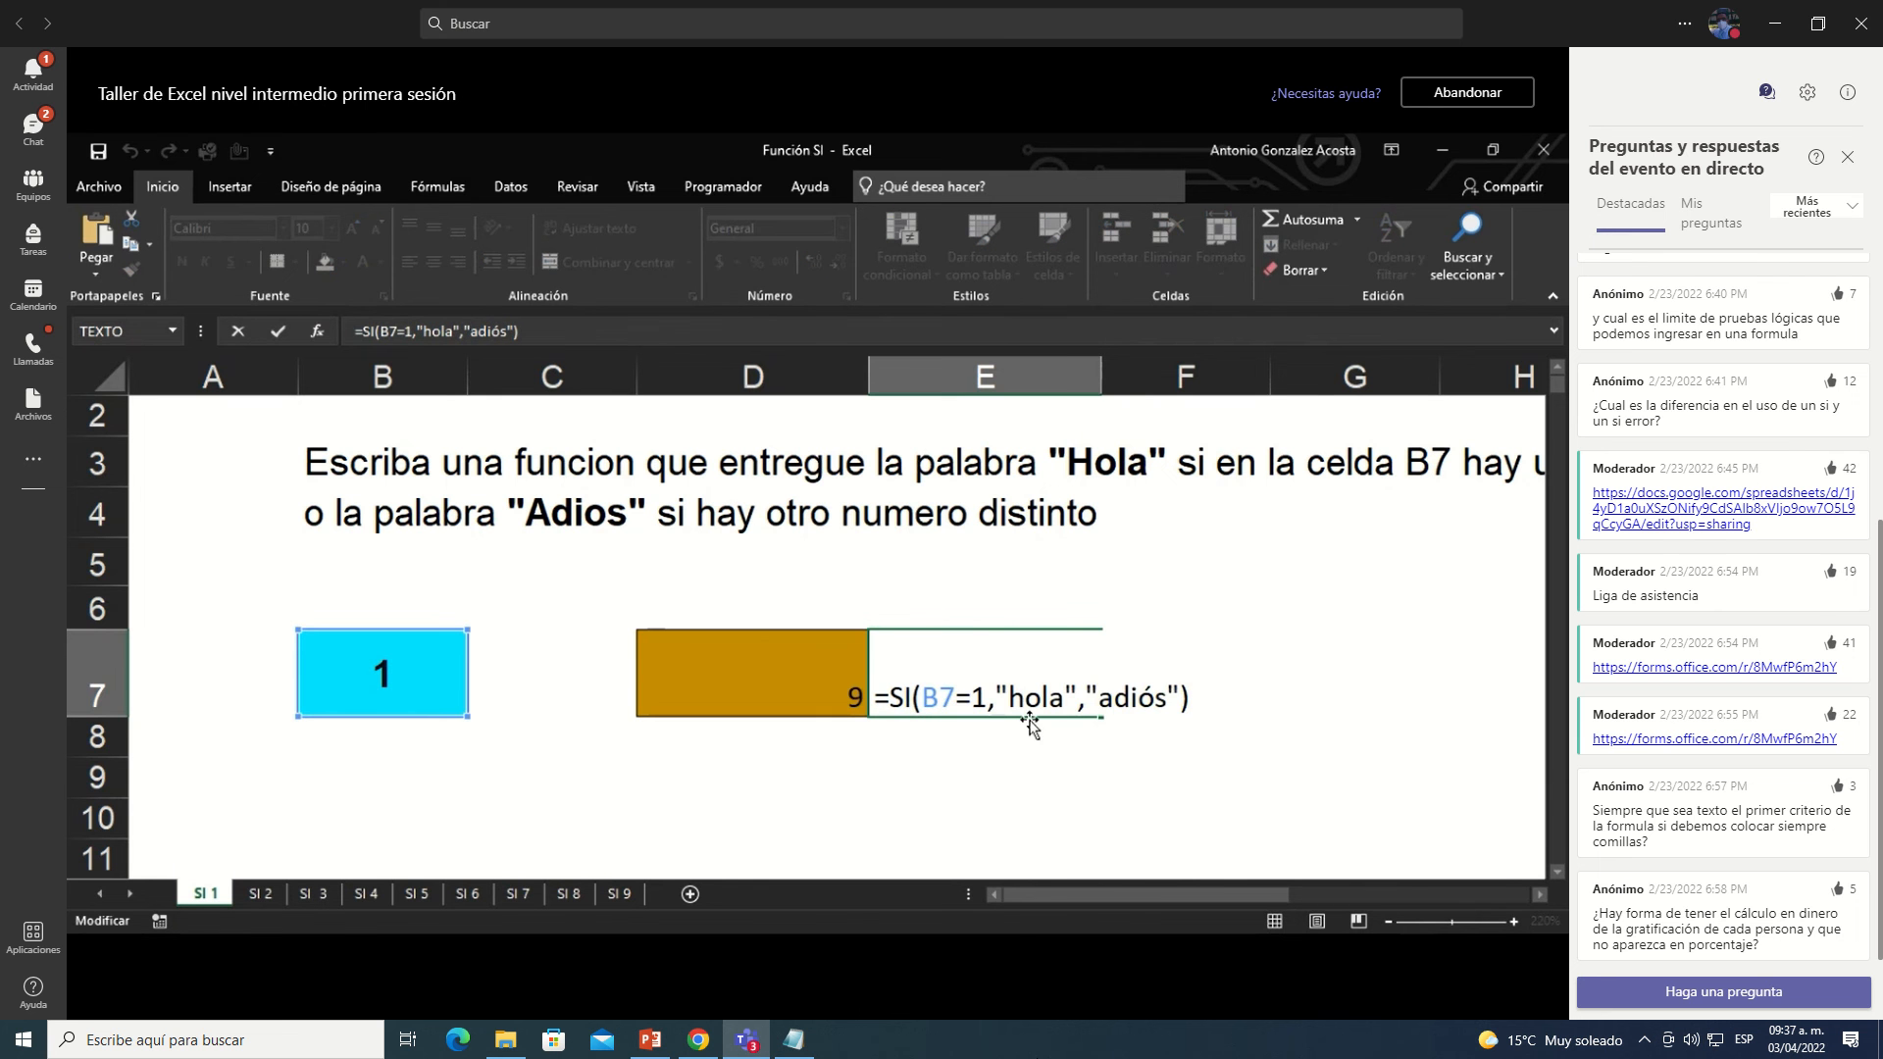
key("Escape")
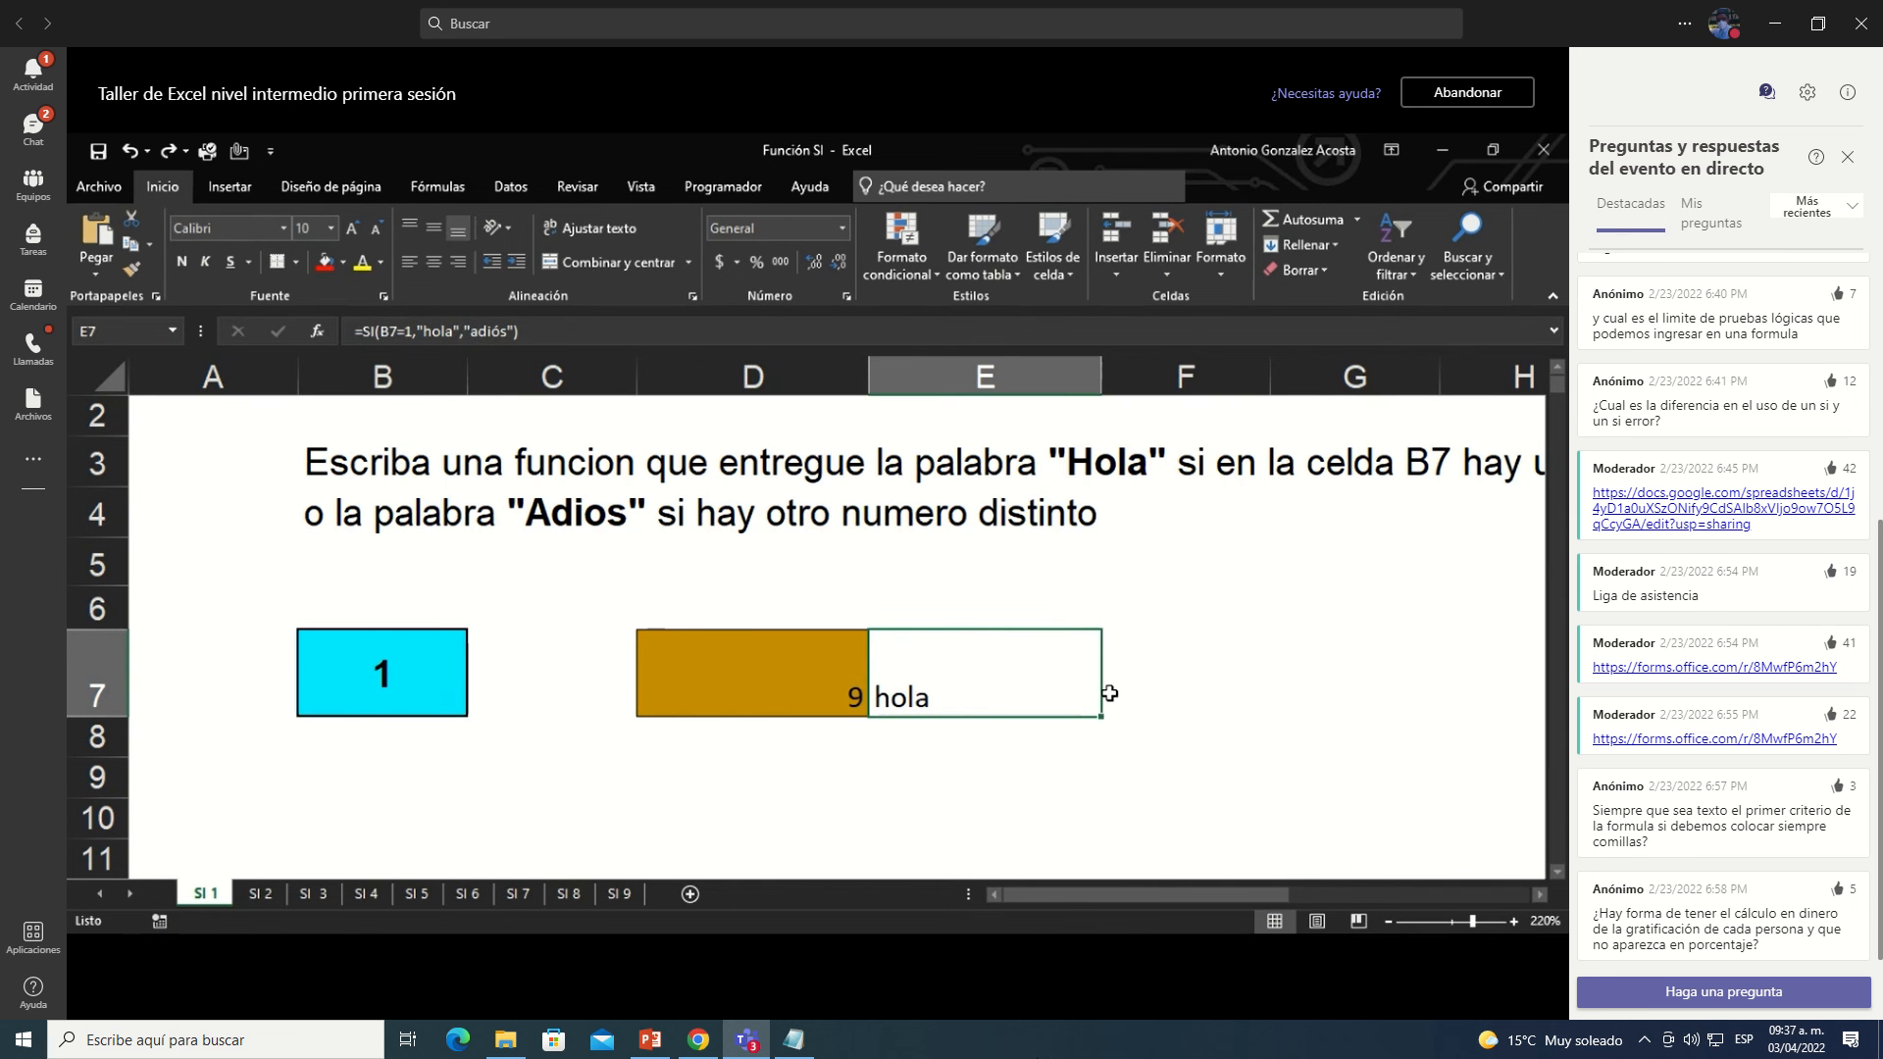
Step: Go to sheet SI 2 and examine the SI formula in D7 alongside the exercise statement
key("ctrl+Page_Down")
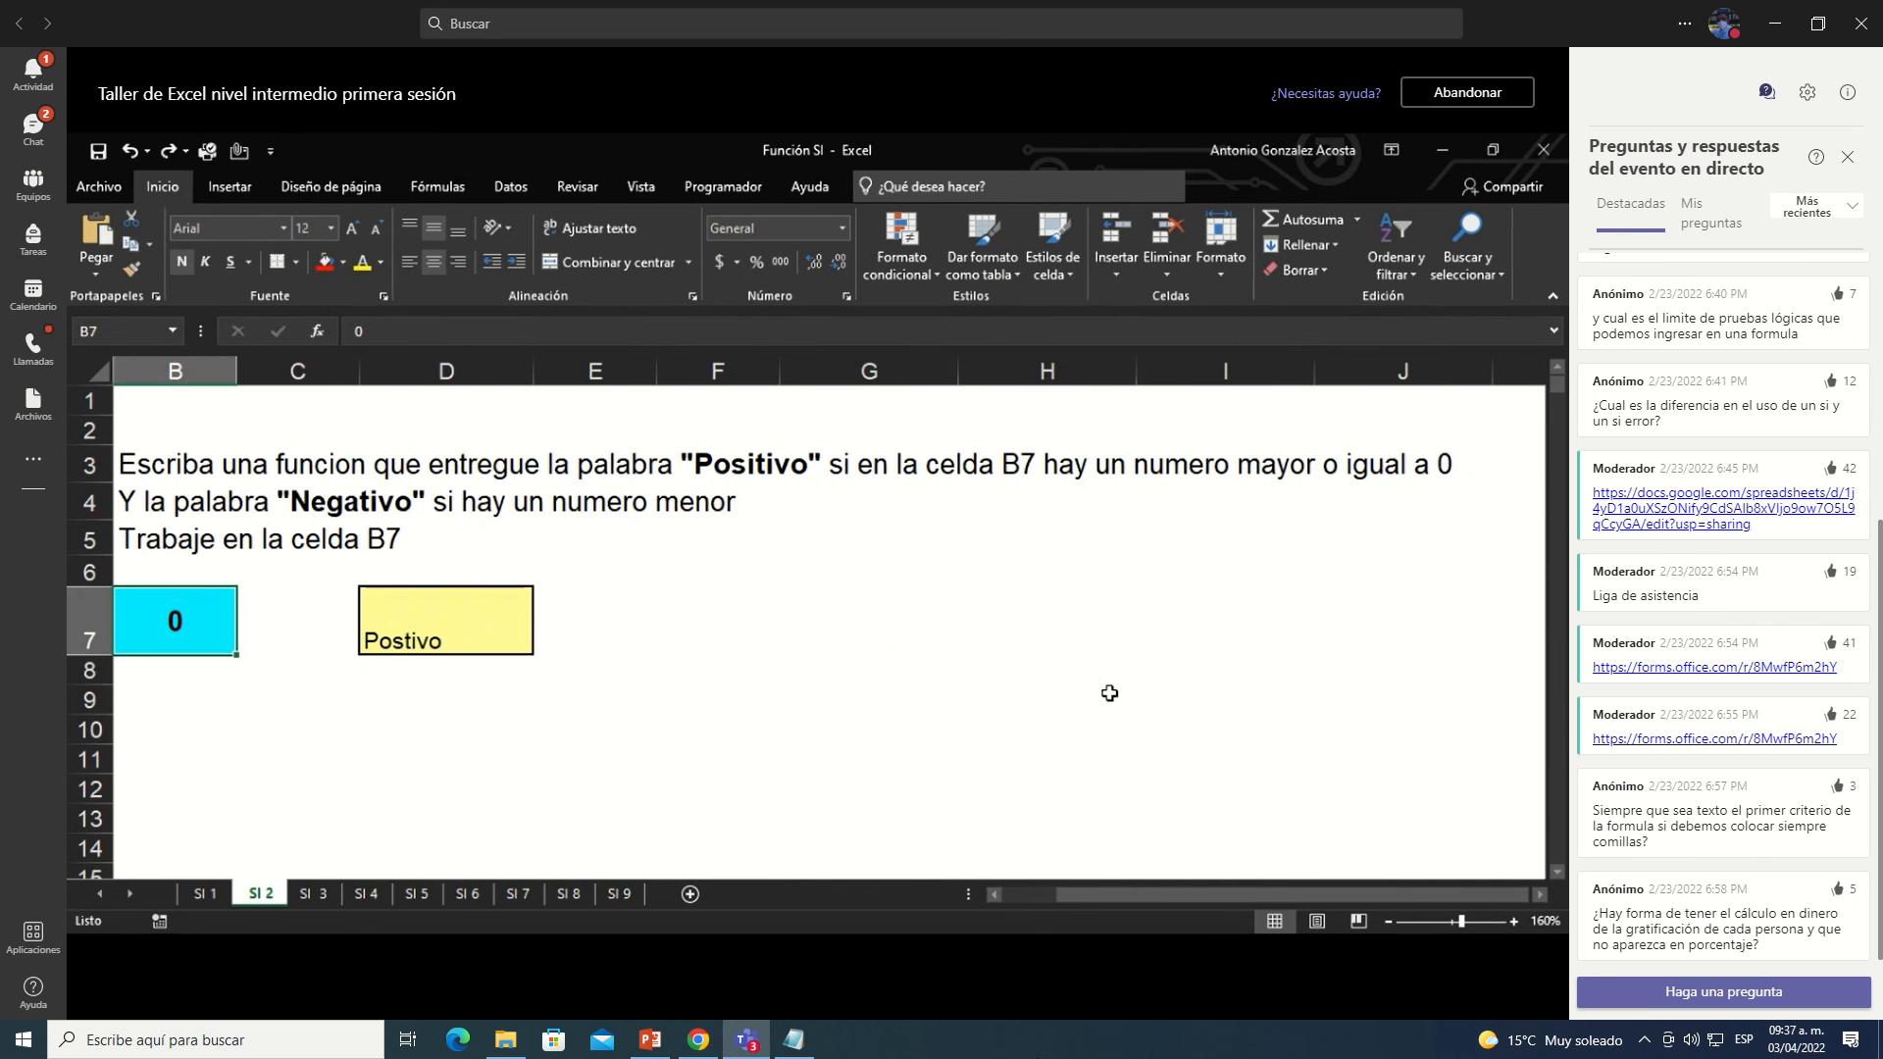
key("Right")
key("Right")
key("Right")
key("Right")
key("Right")
key("Right")
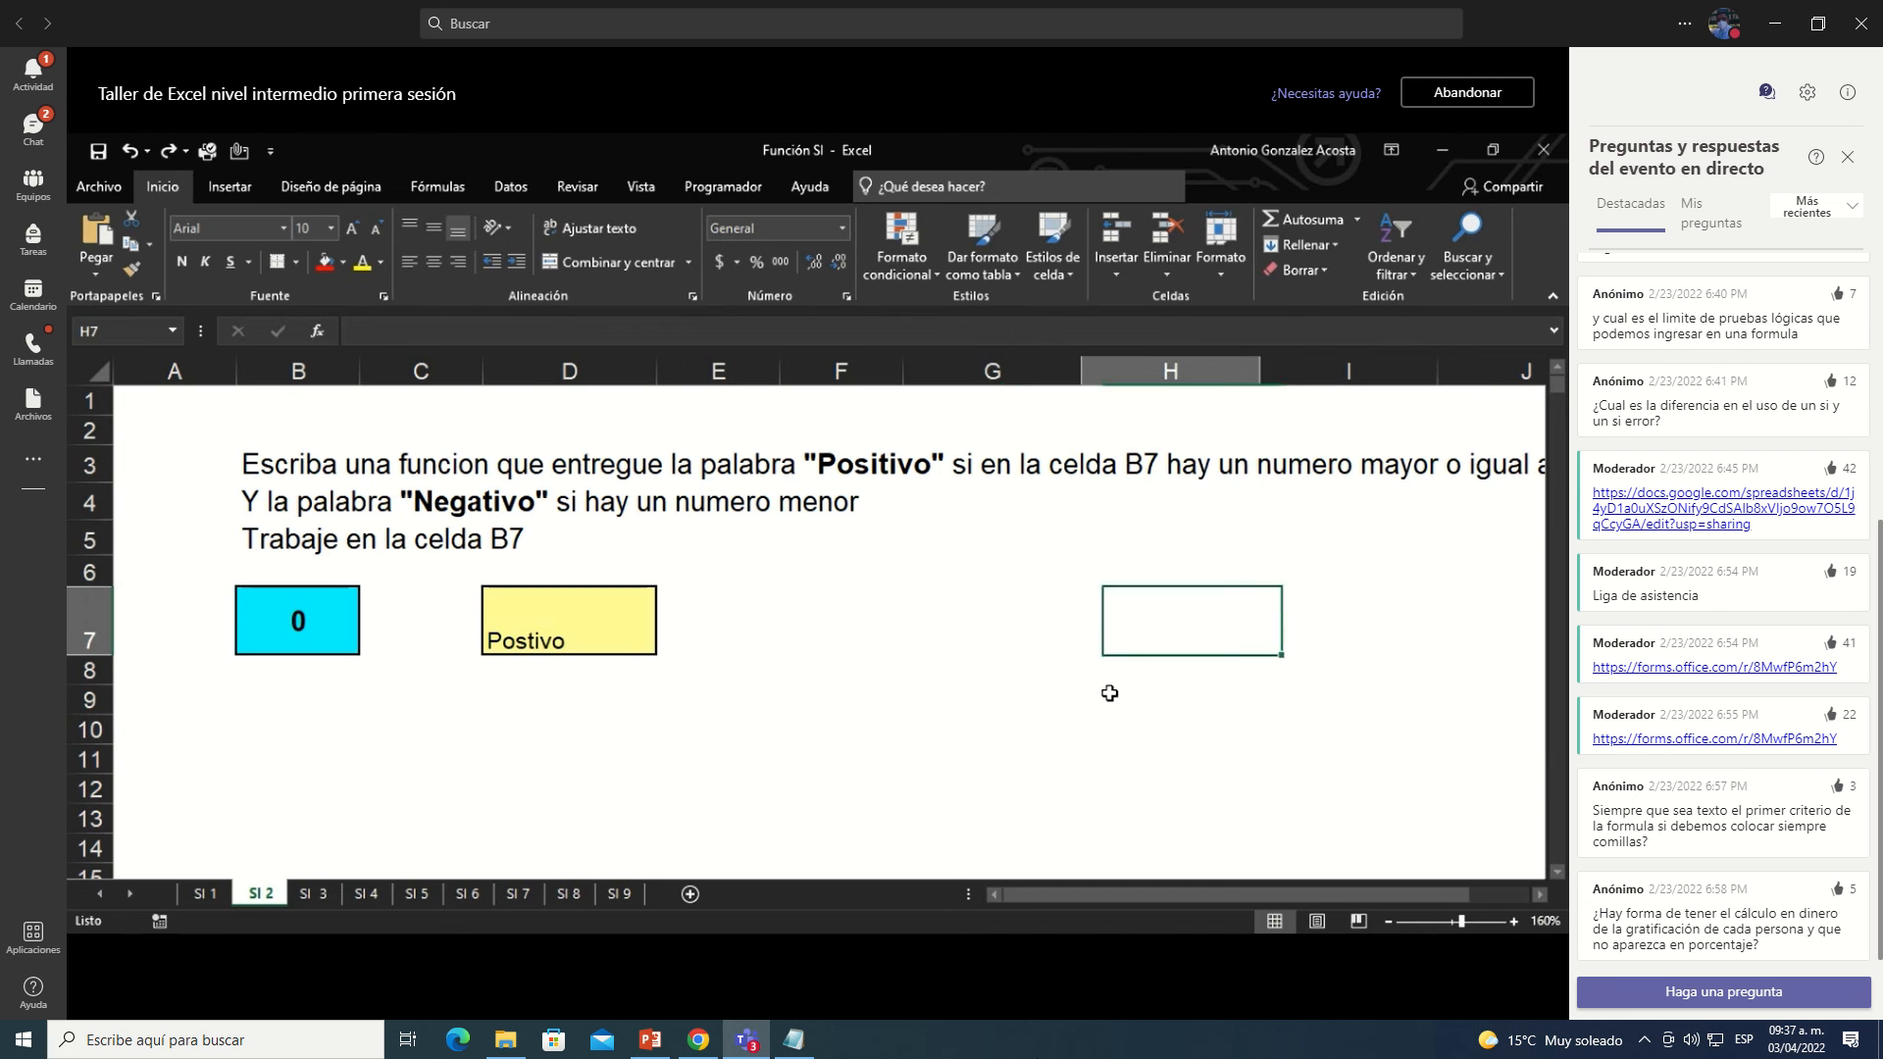
key("Left")
key("Left")
key("Left")
key("Left")
key("F2")
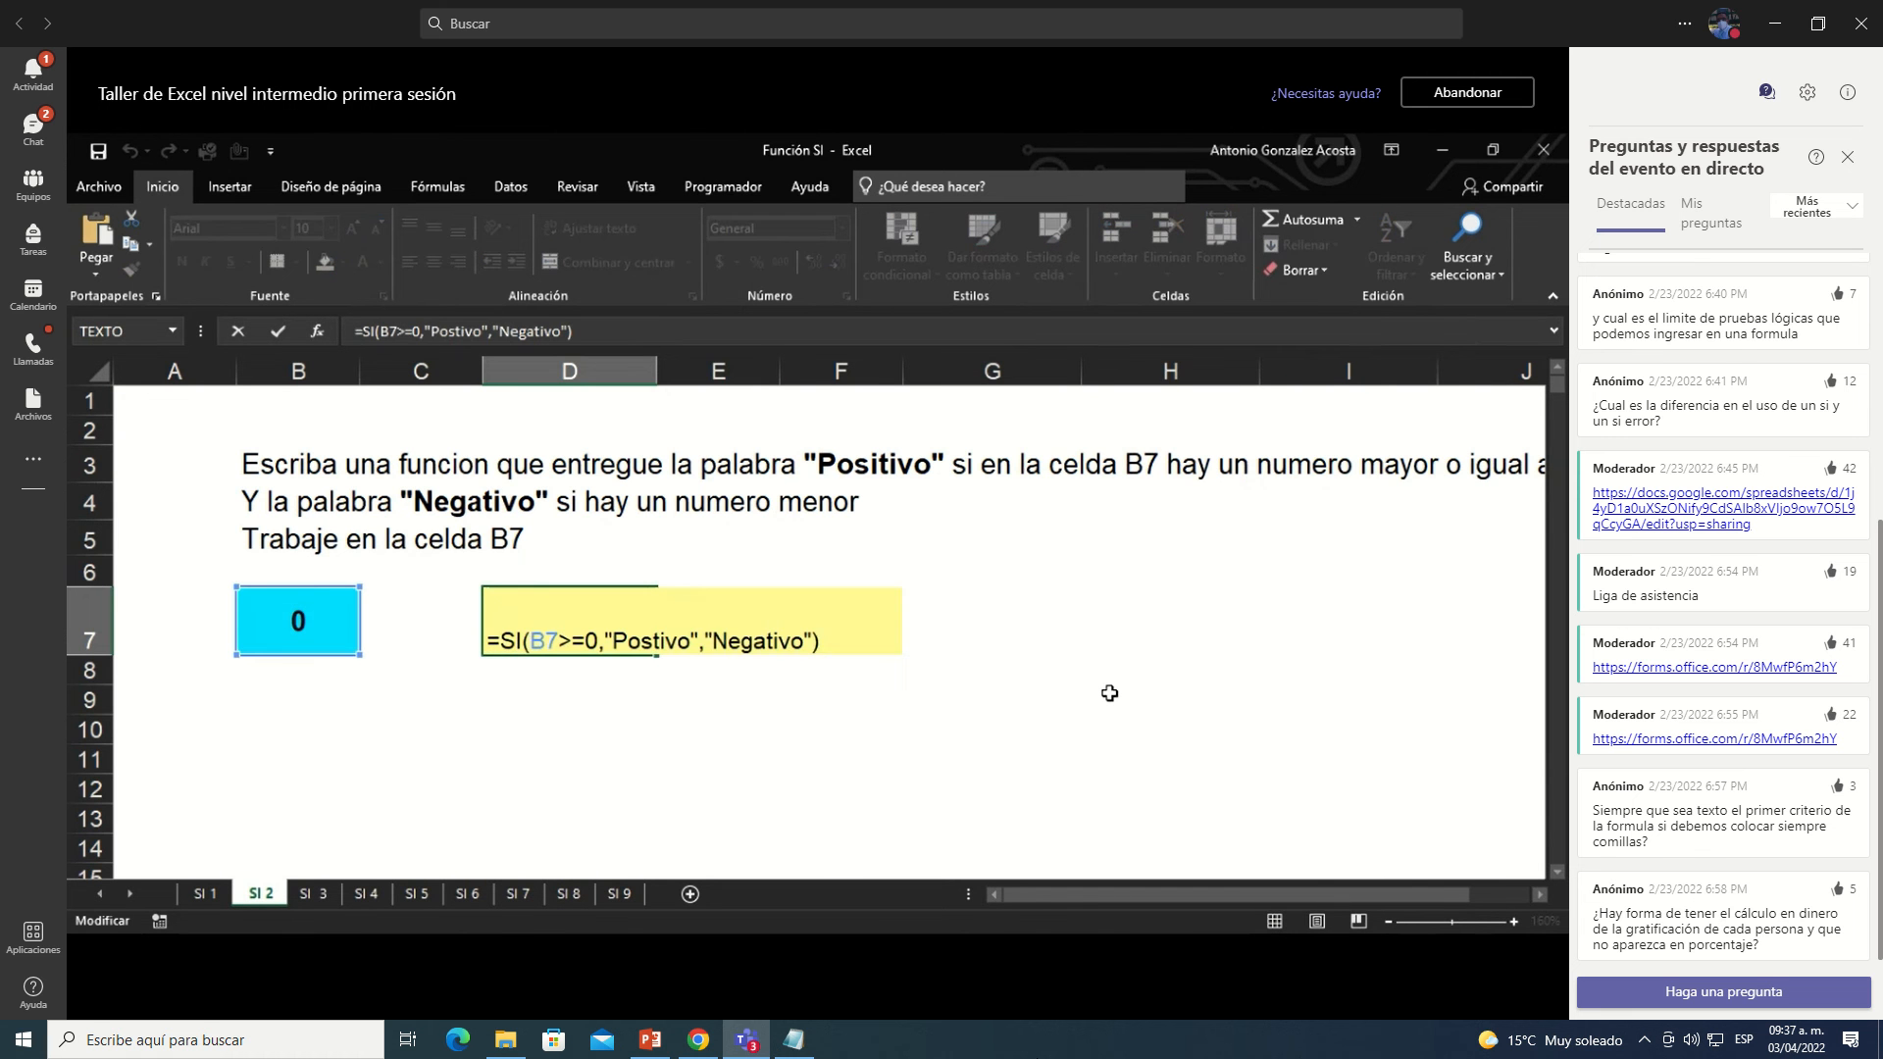
scroll(1109, 693, "right", 1)
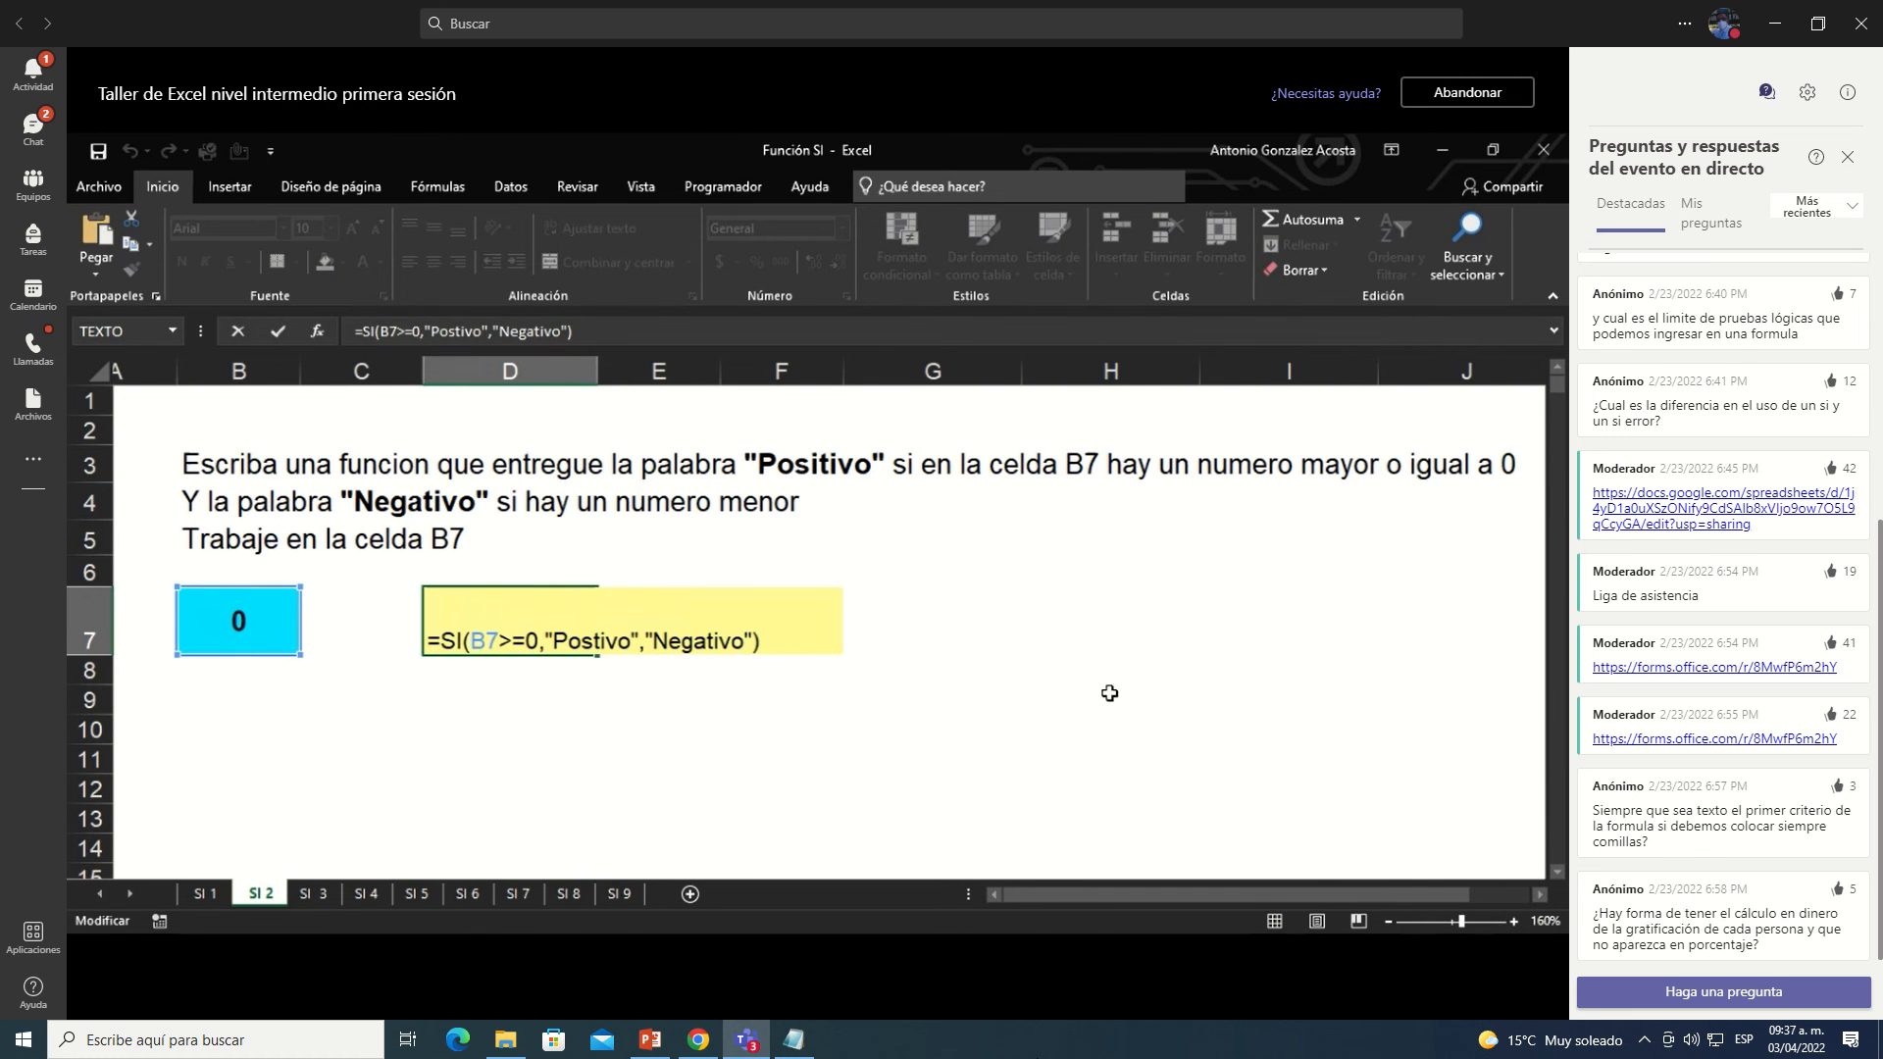
scroll(1109, 693, "right", 1)
left_click(1109, 693)
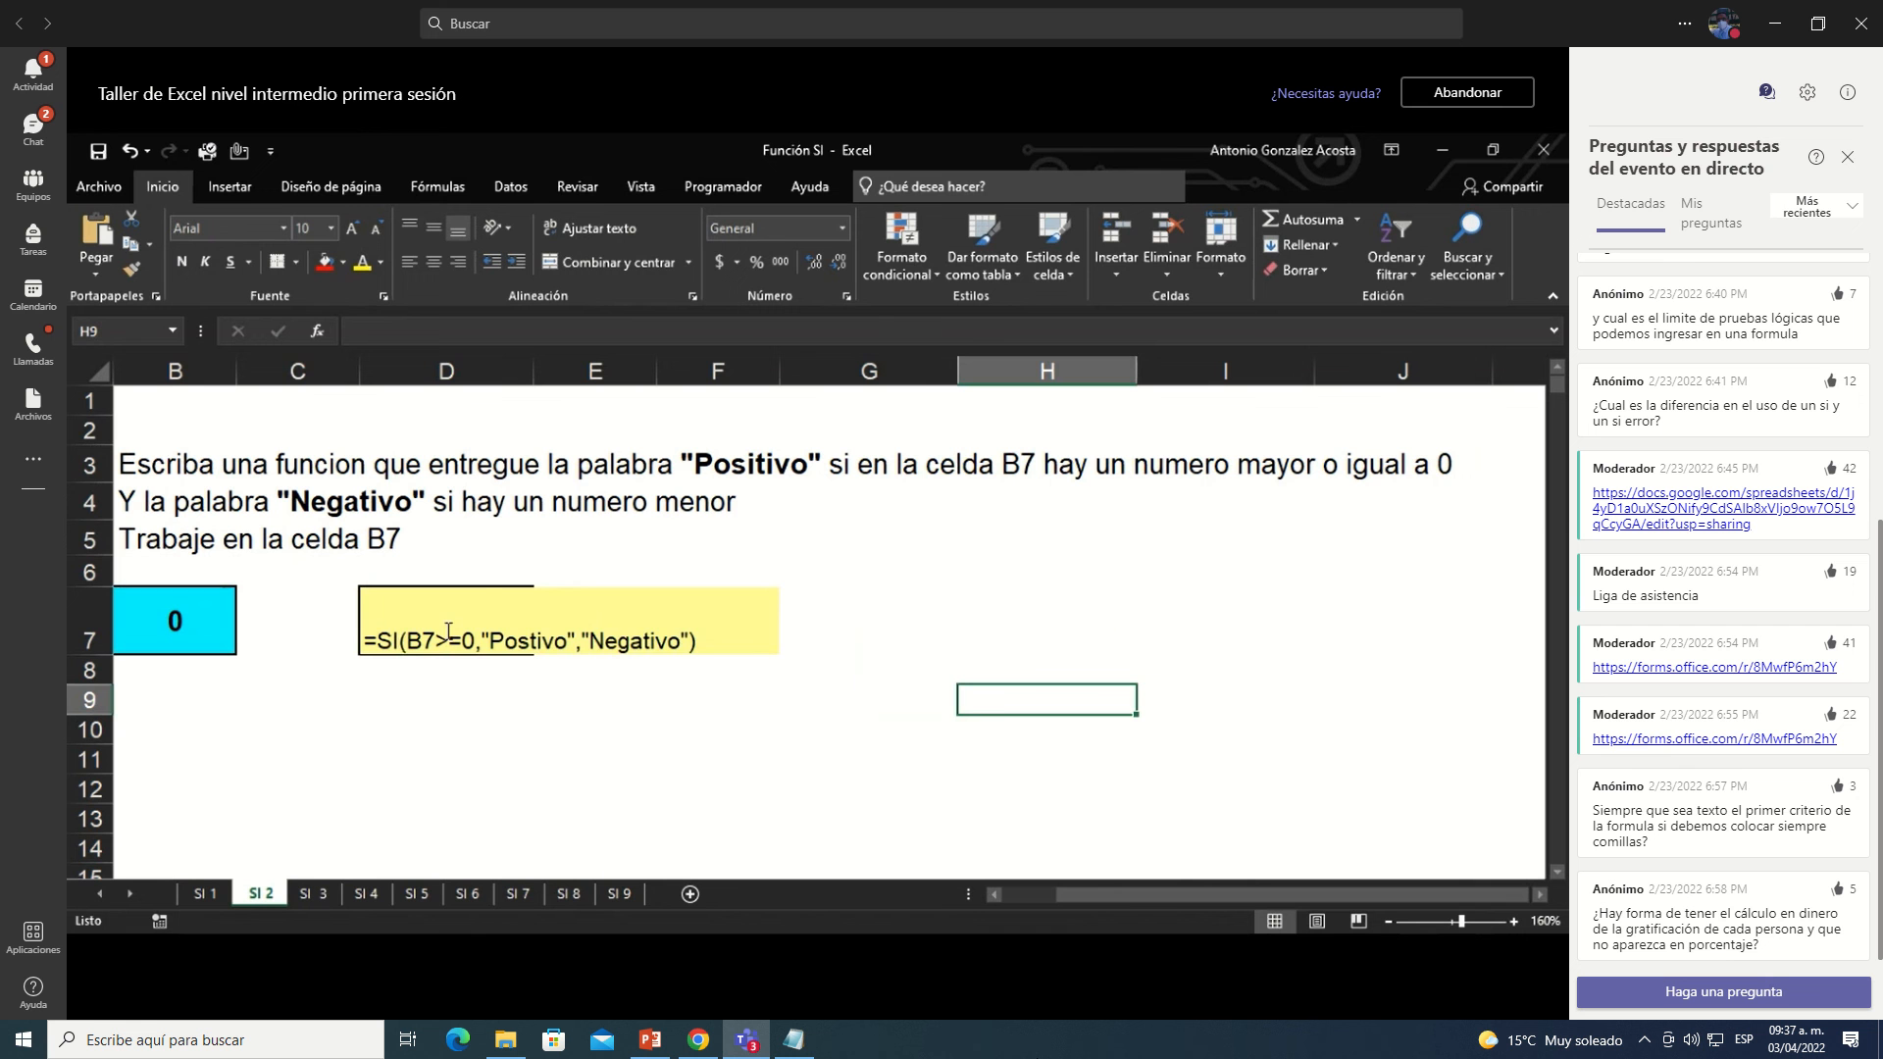
Step: Recheck the B7>=0 condition in D7's formula without changing it
key("F2")
key("Escape")
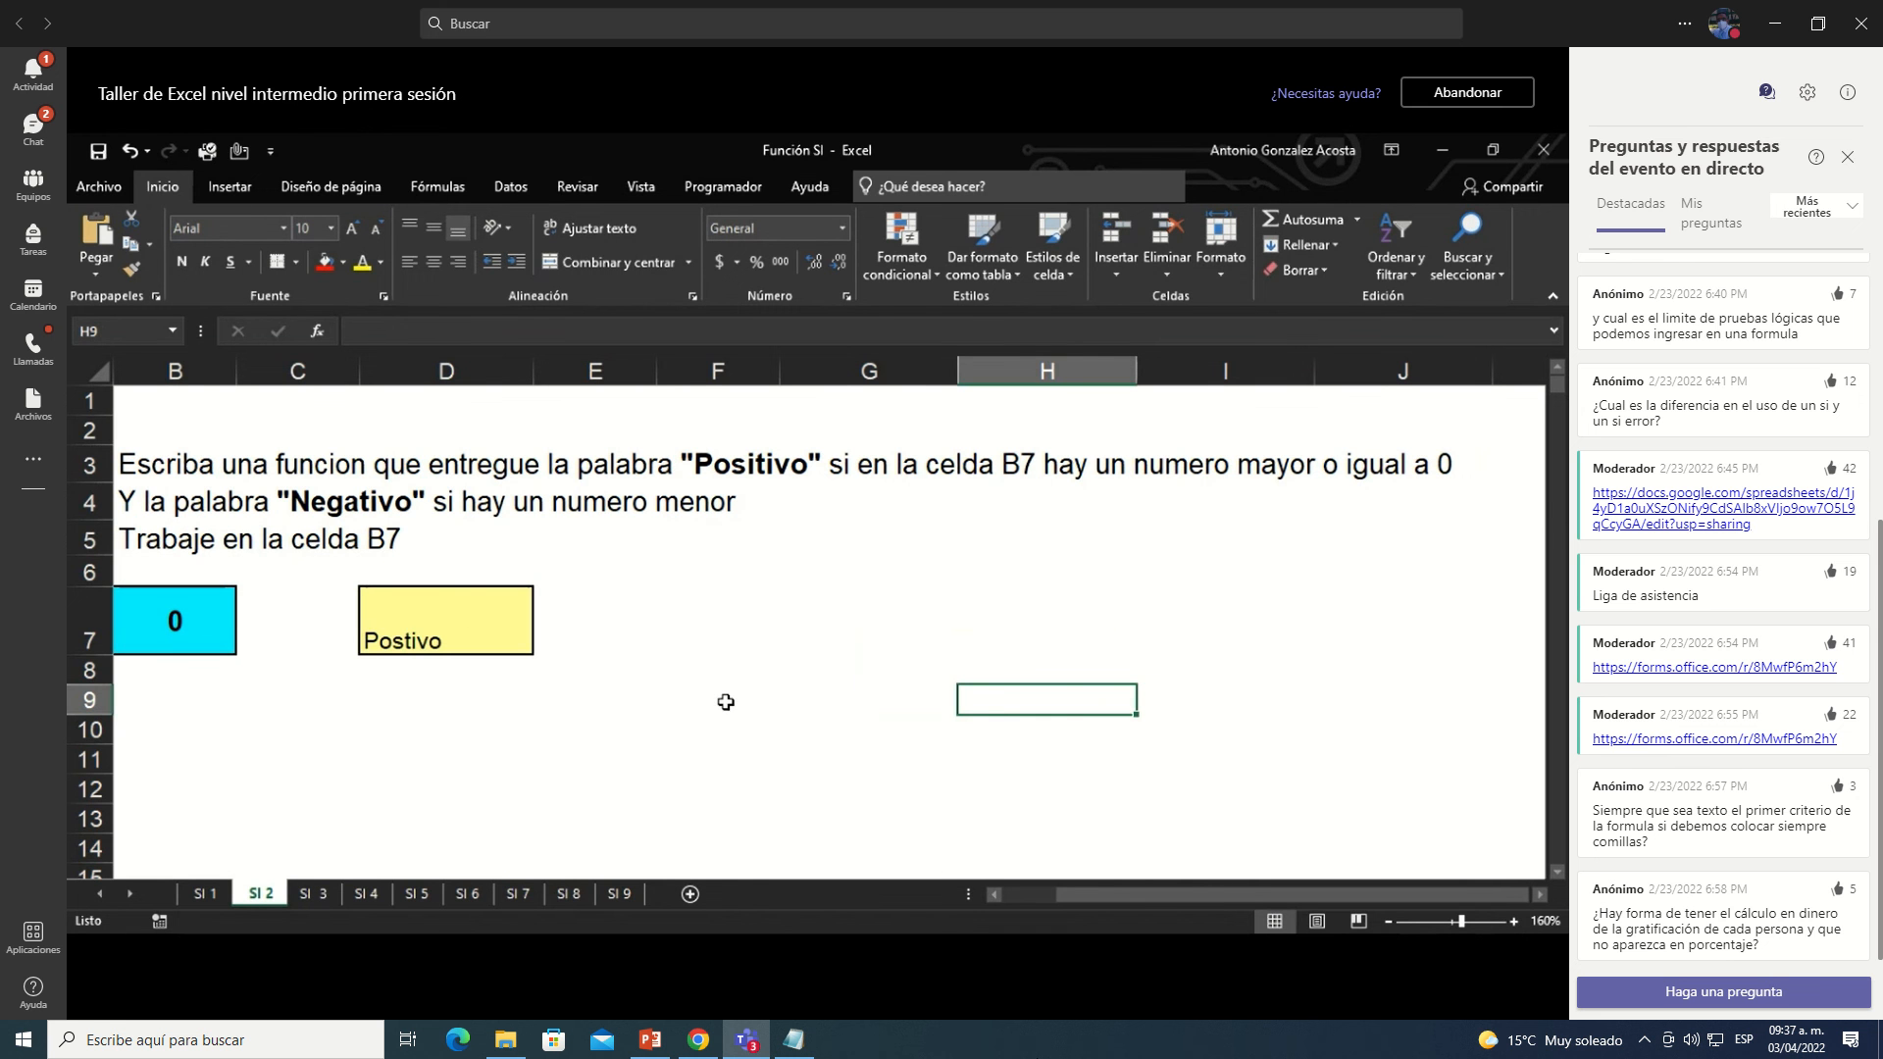
key("F2")
left_click(432, 614)
double_click(432, 614)
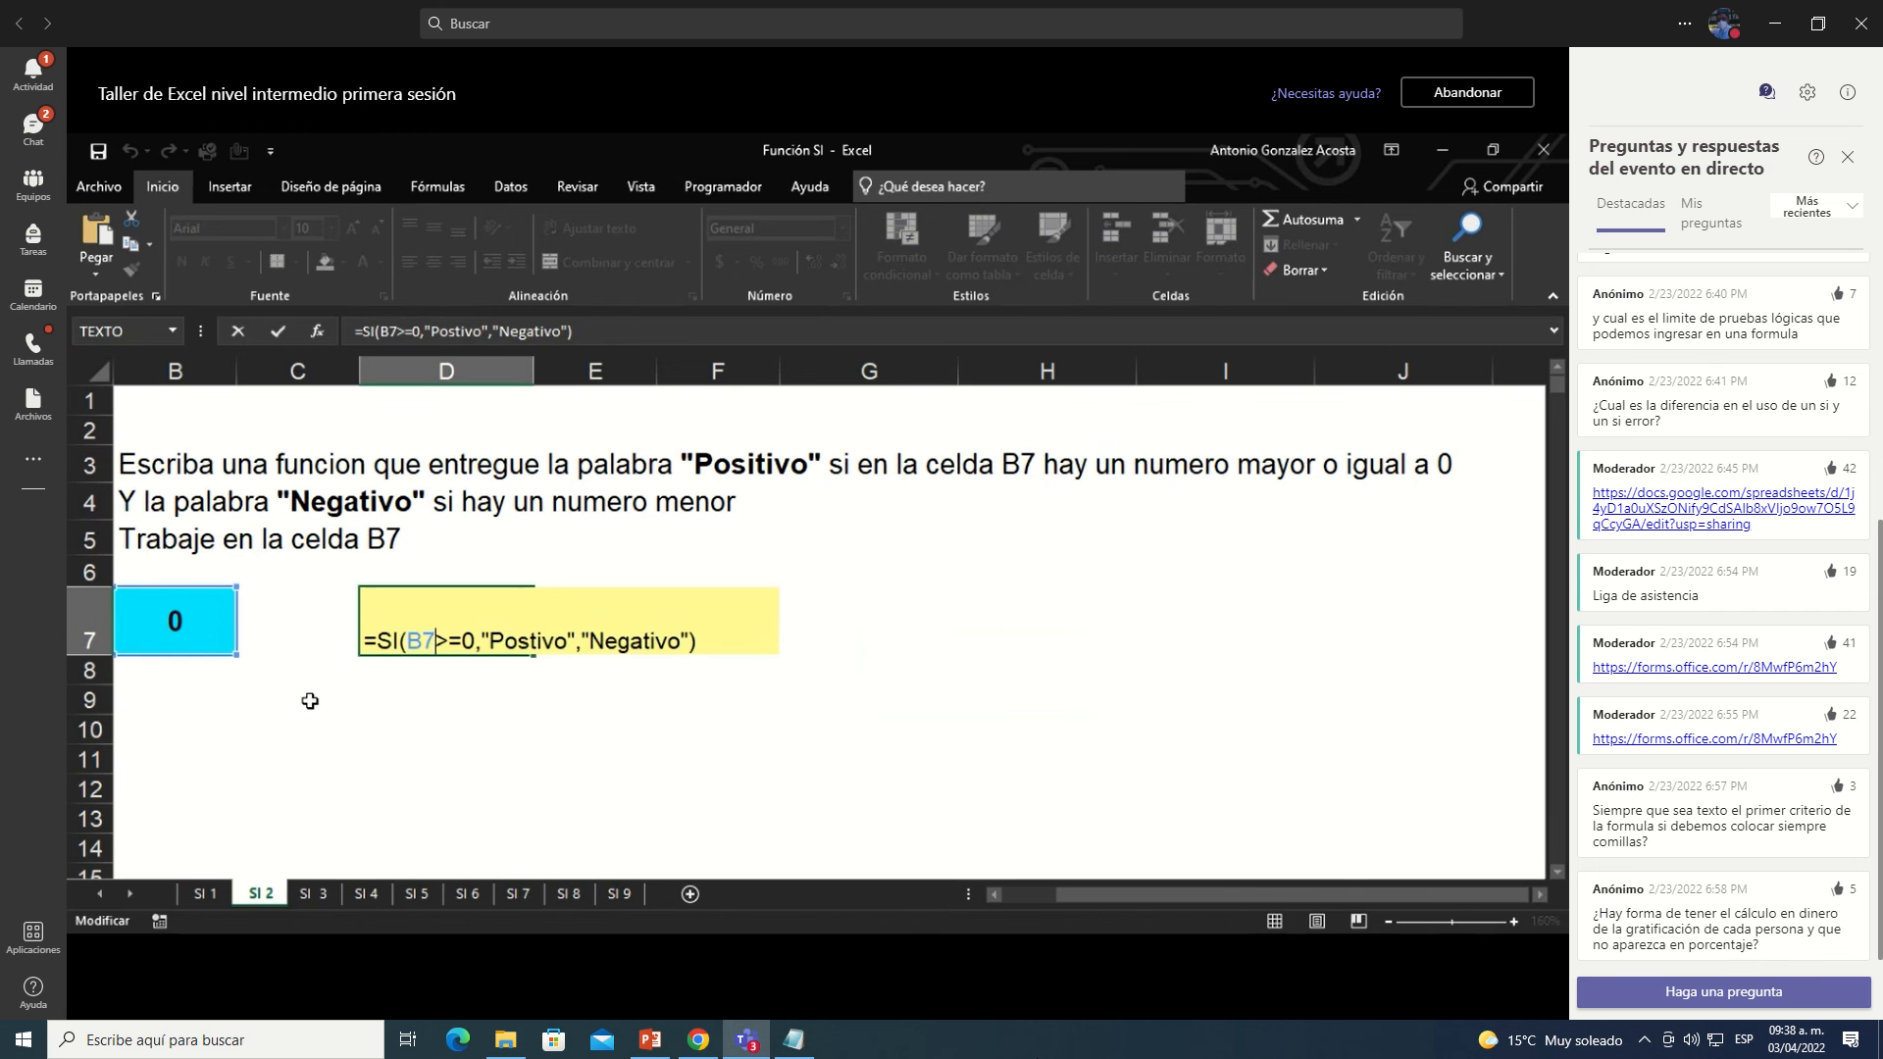
key("Escape")
Step: Test the Positivo/Negativo formula by entering -1 and then 0.2 in B7
left_click(193, 628)
type("-1")
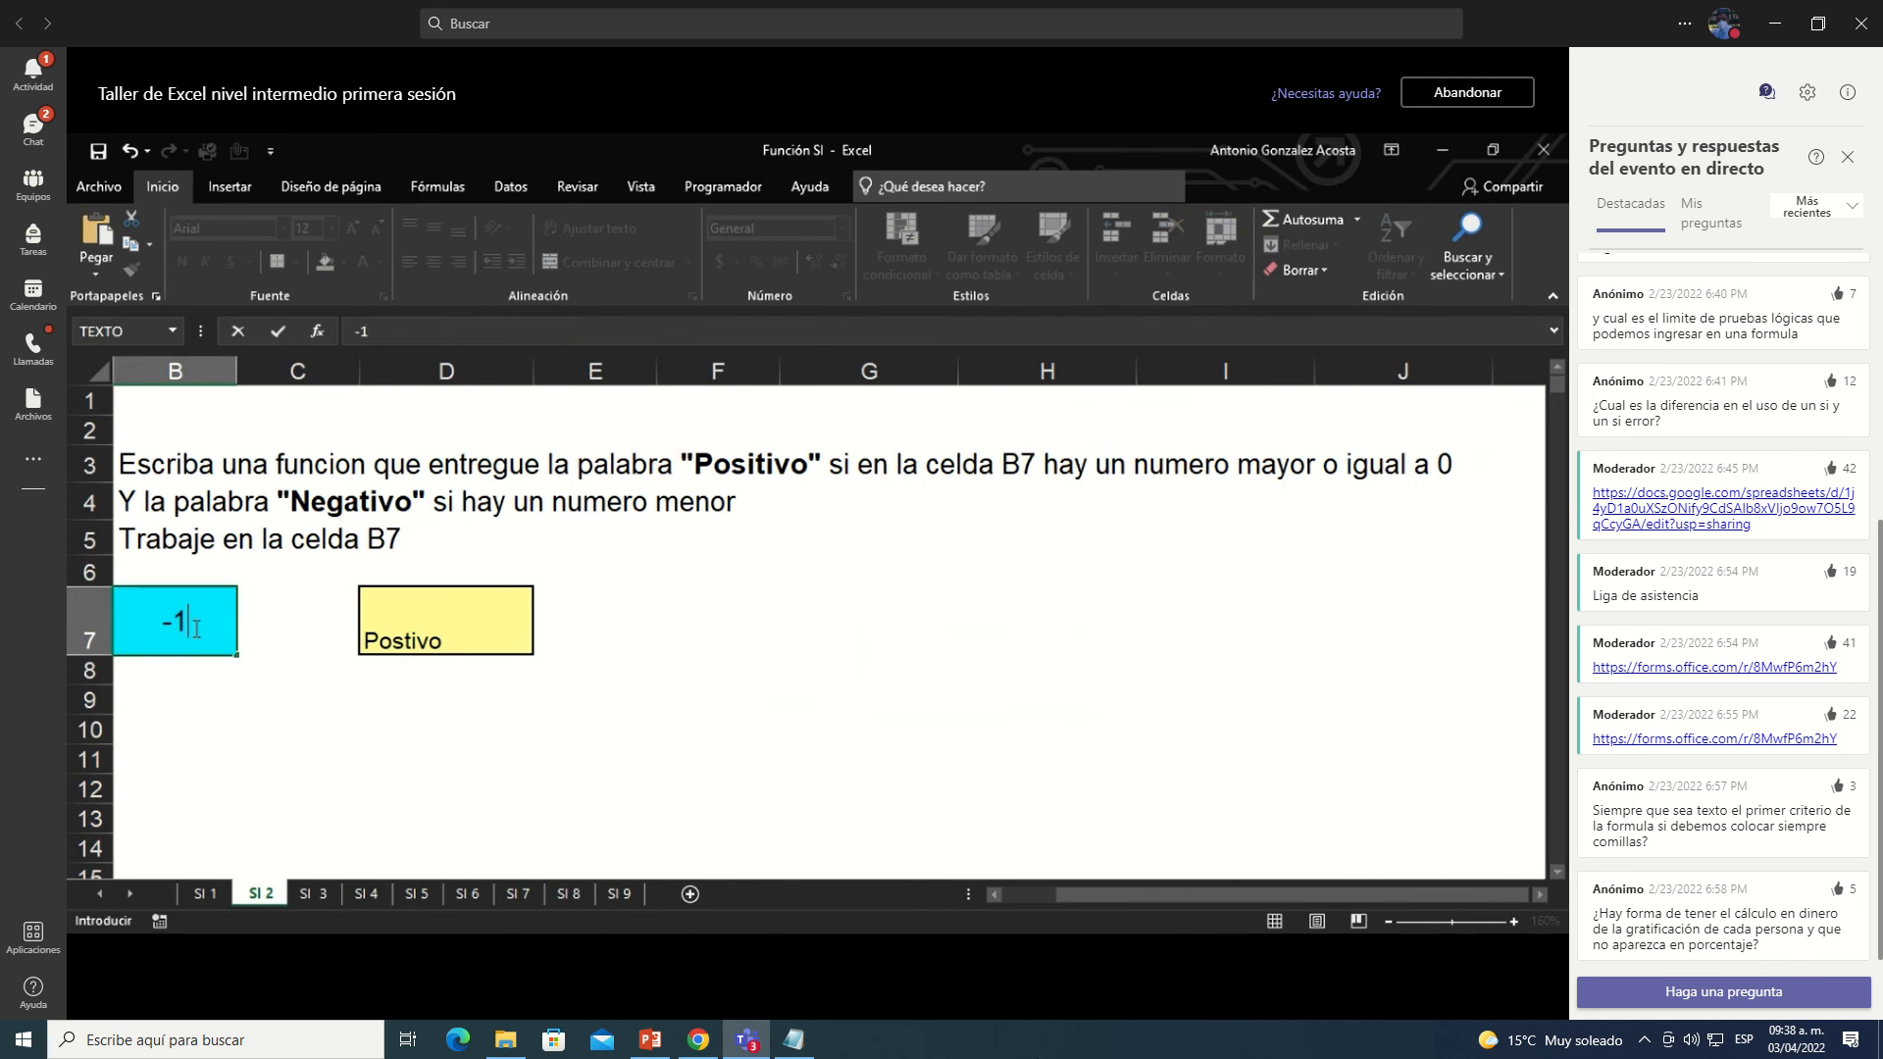
key("ctrl+Return")
scroll(193, 628, "left", 1)
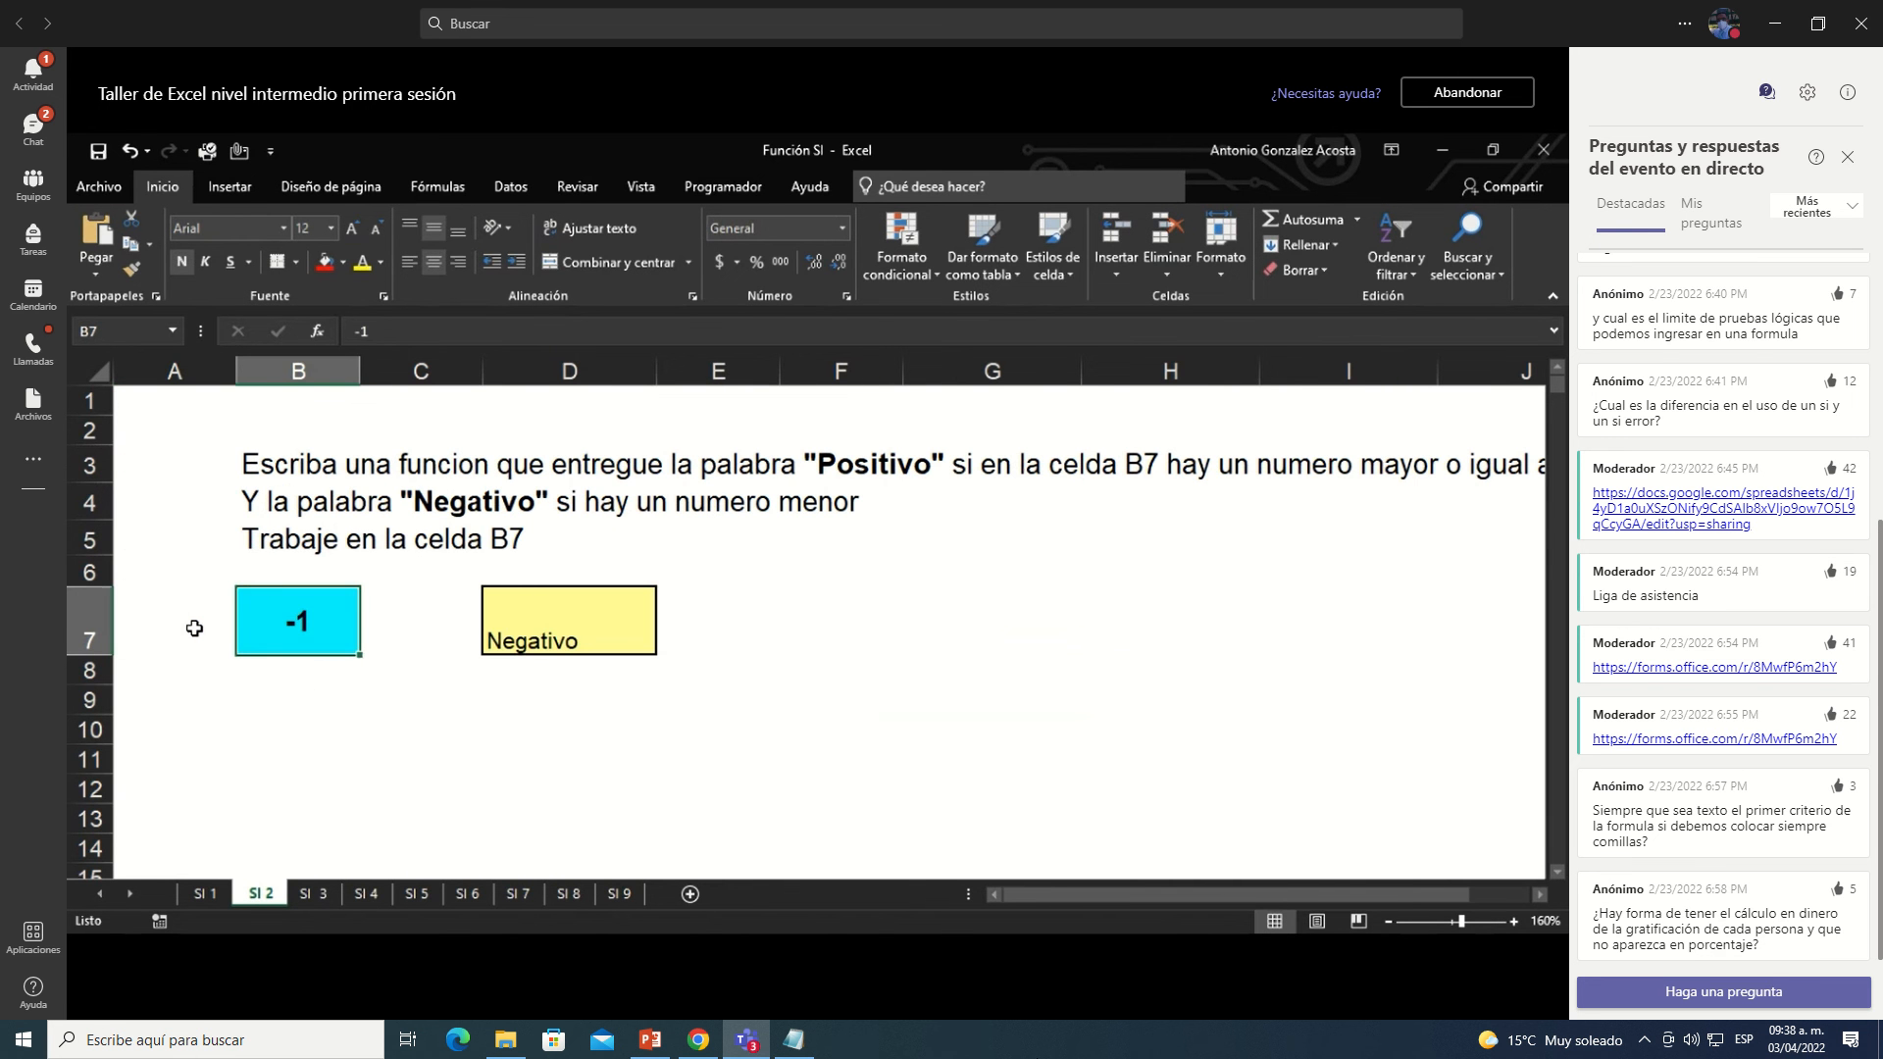
type("0.2")
key("ctrl+Return")
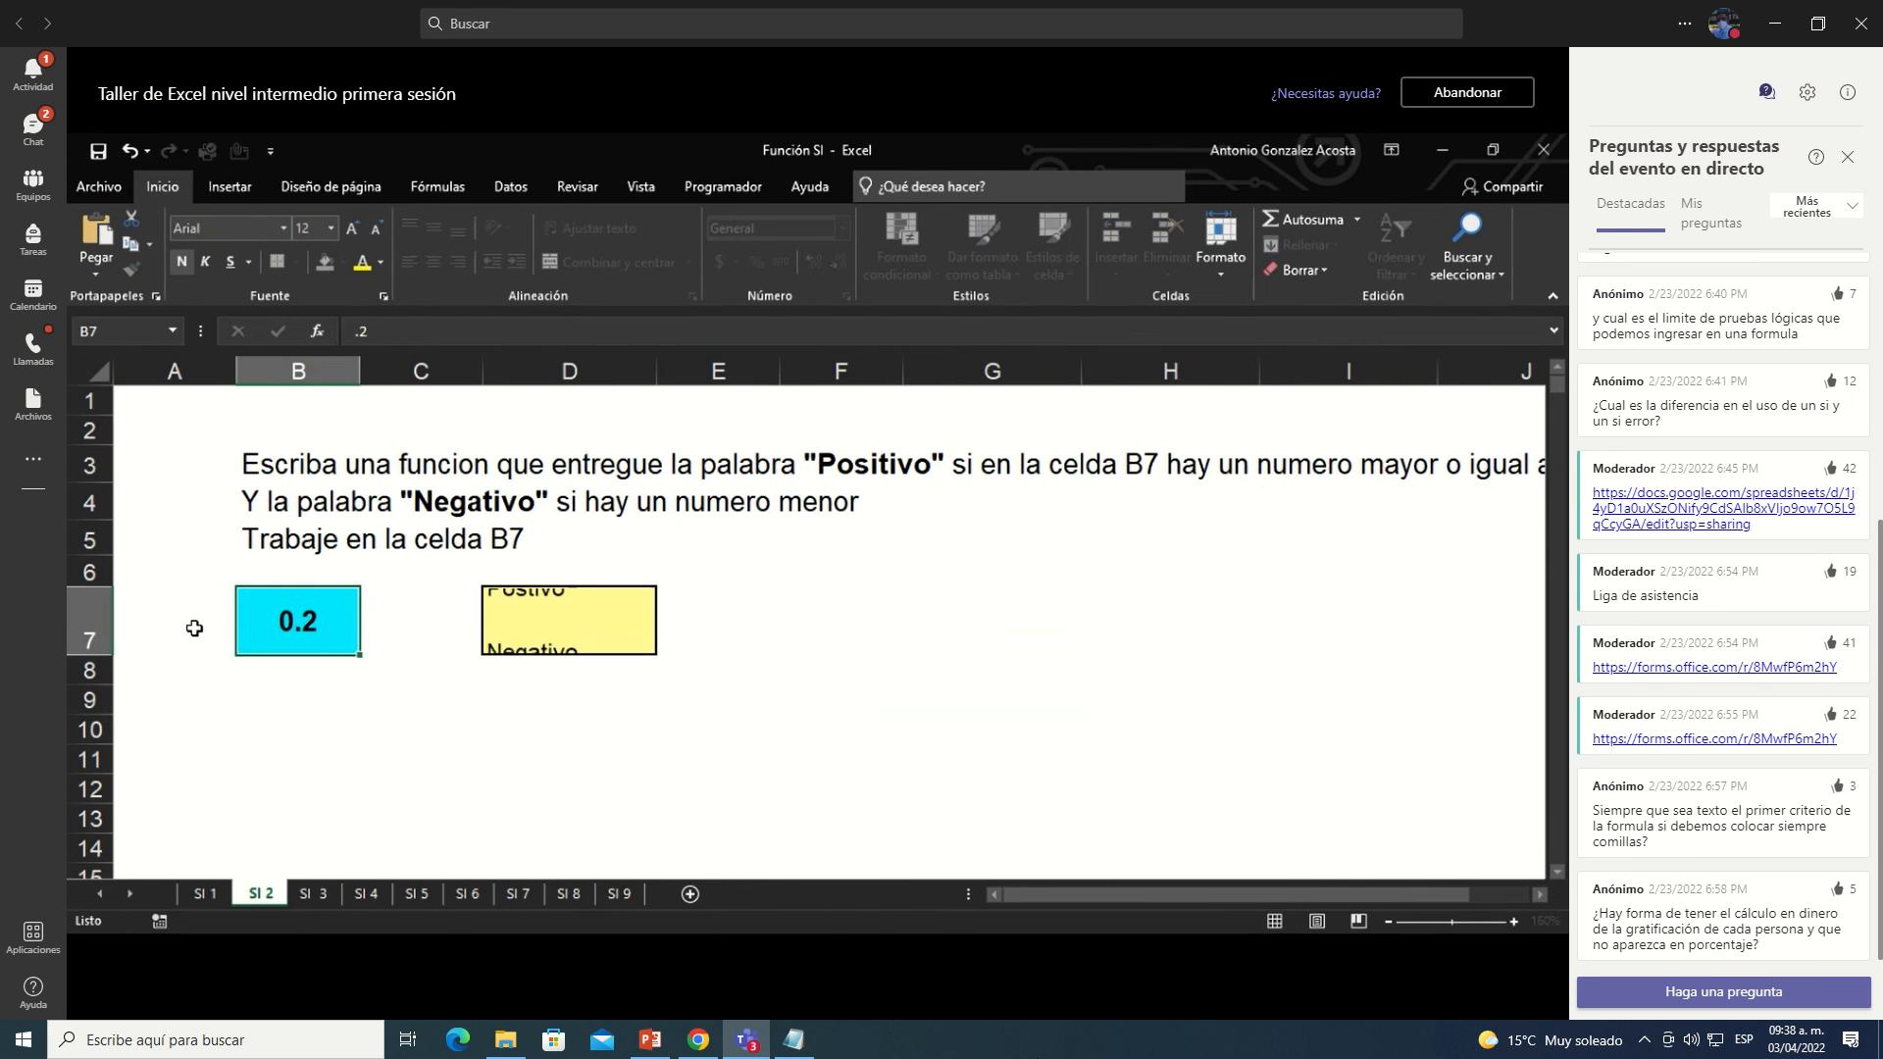
key("Down")
key("Up")
Step: Test the formula with -.000000008 in B7, and clear the cell
type("-.00")
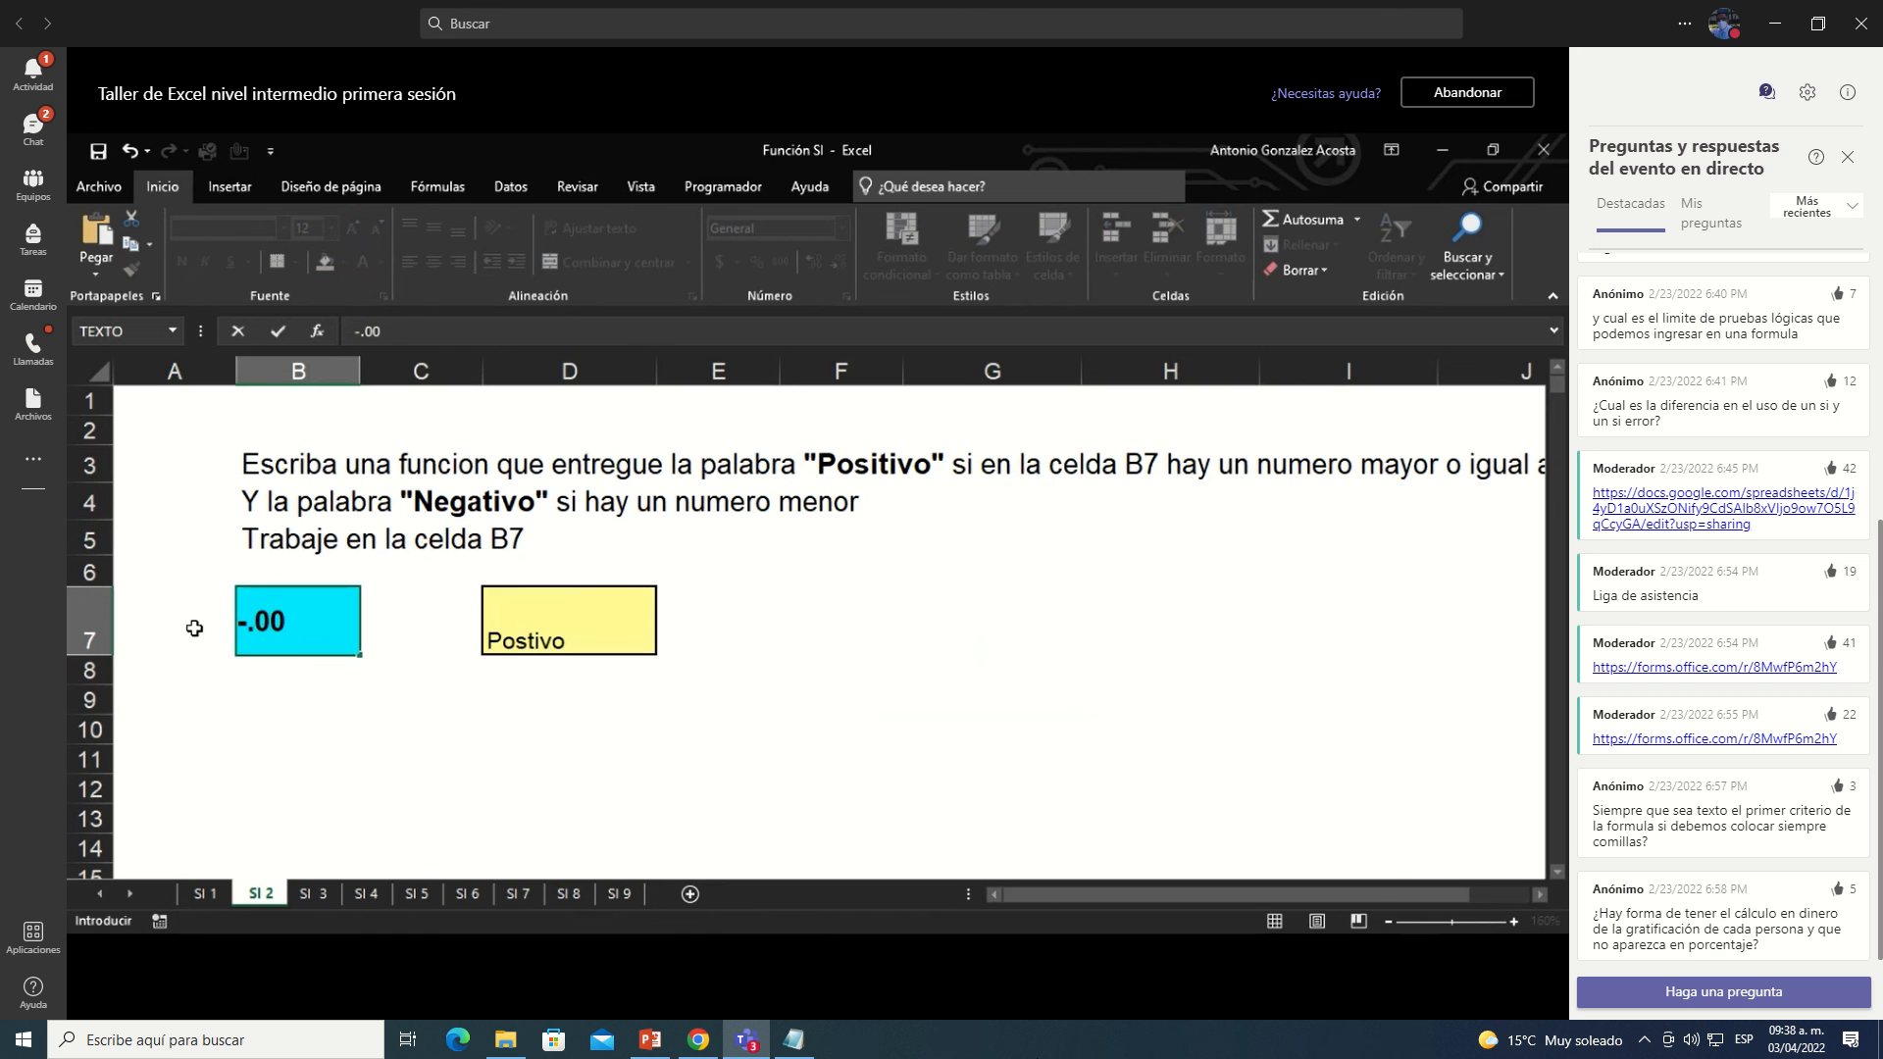
type("0000008")
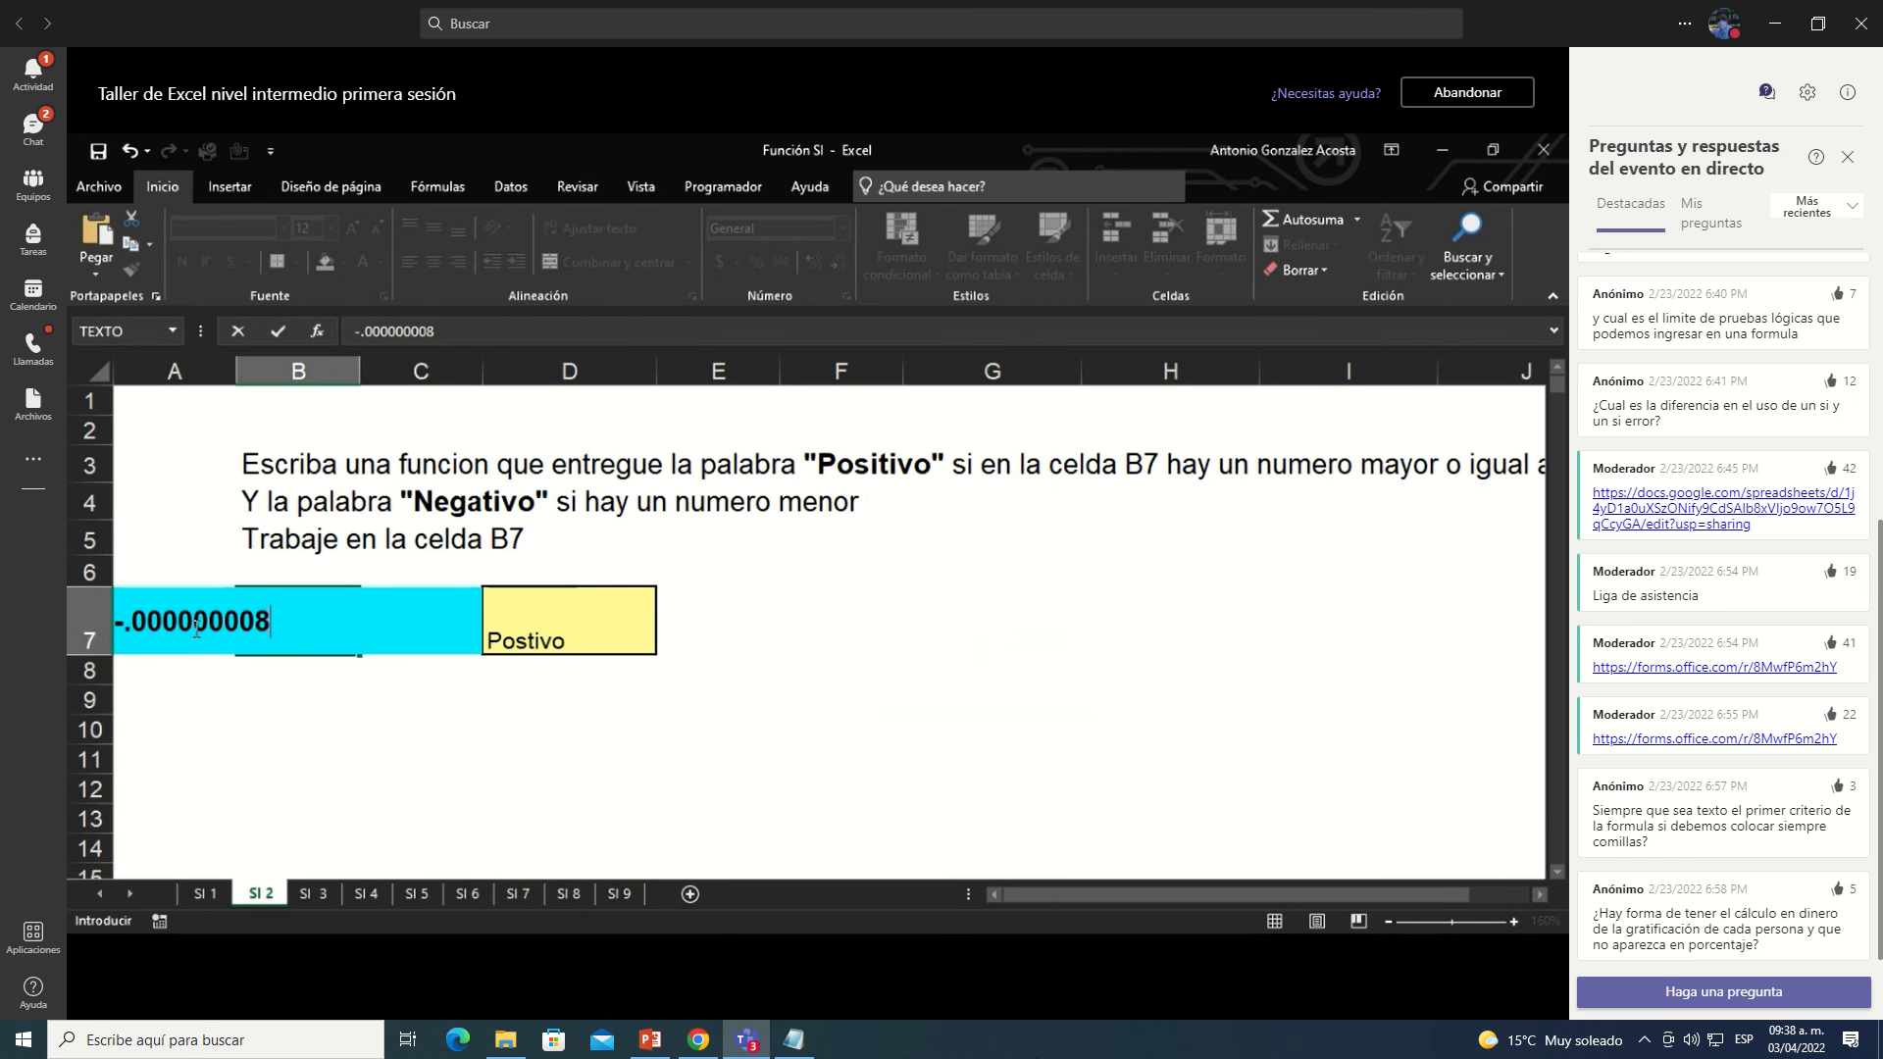
key("Return")
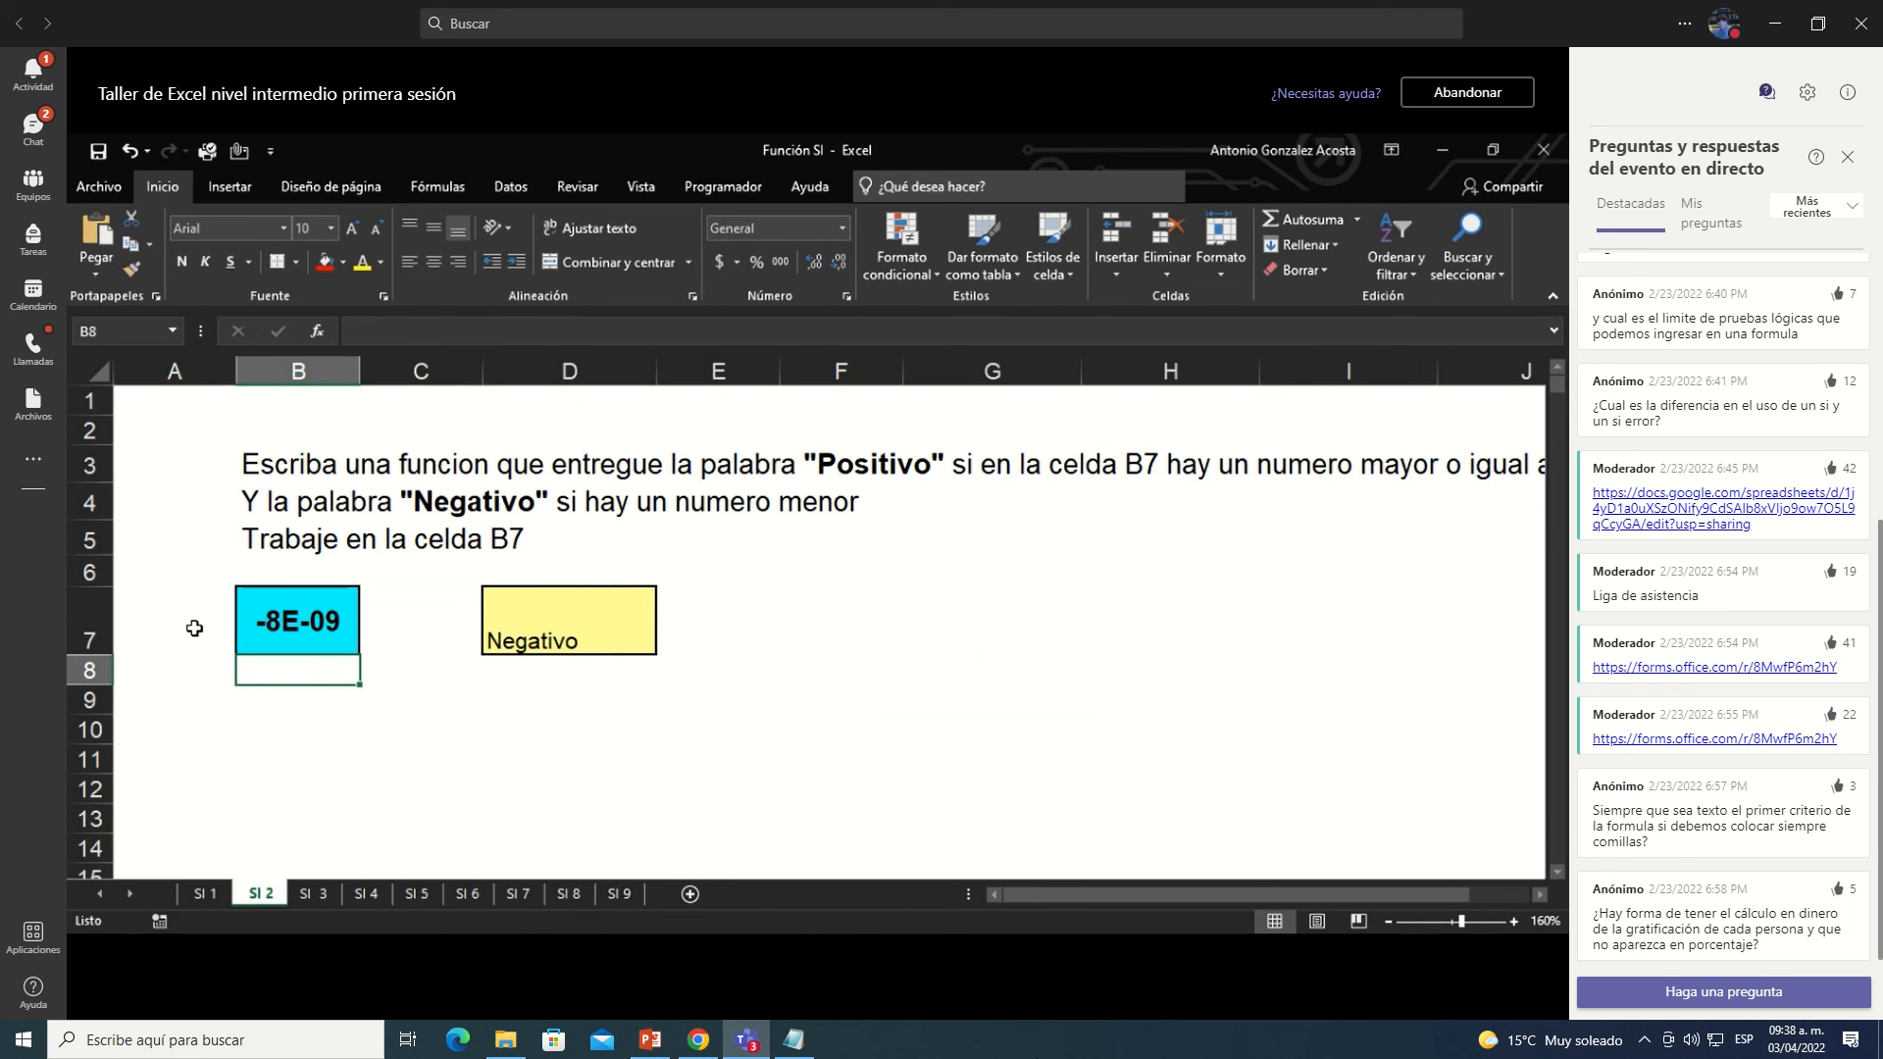
key("Up")
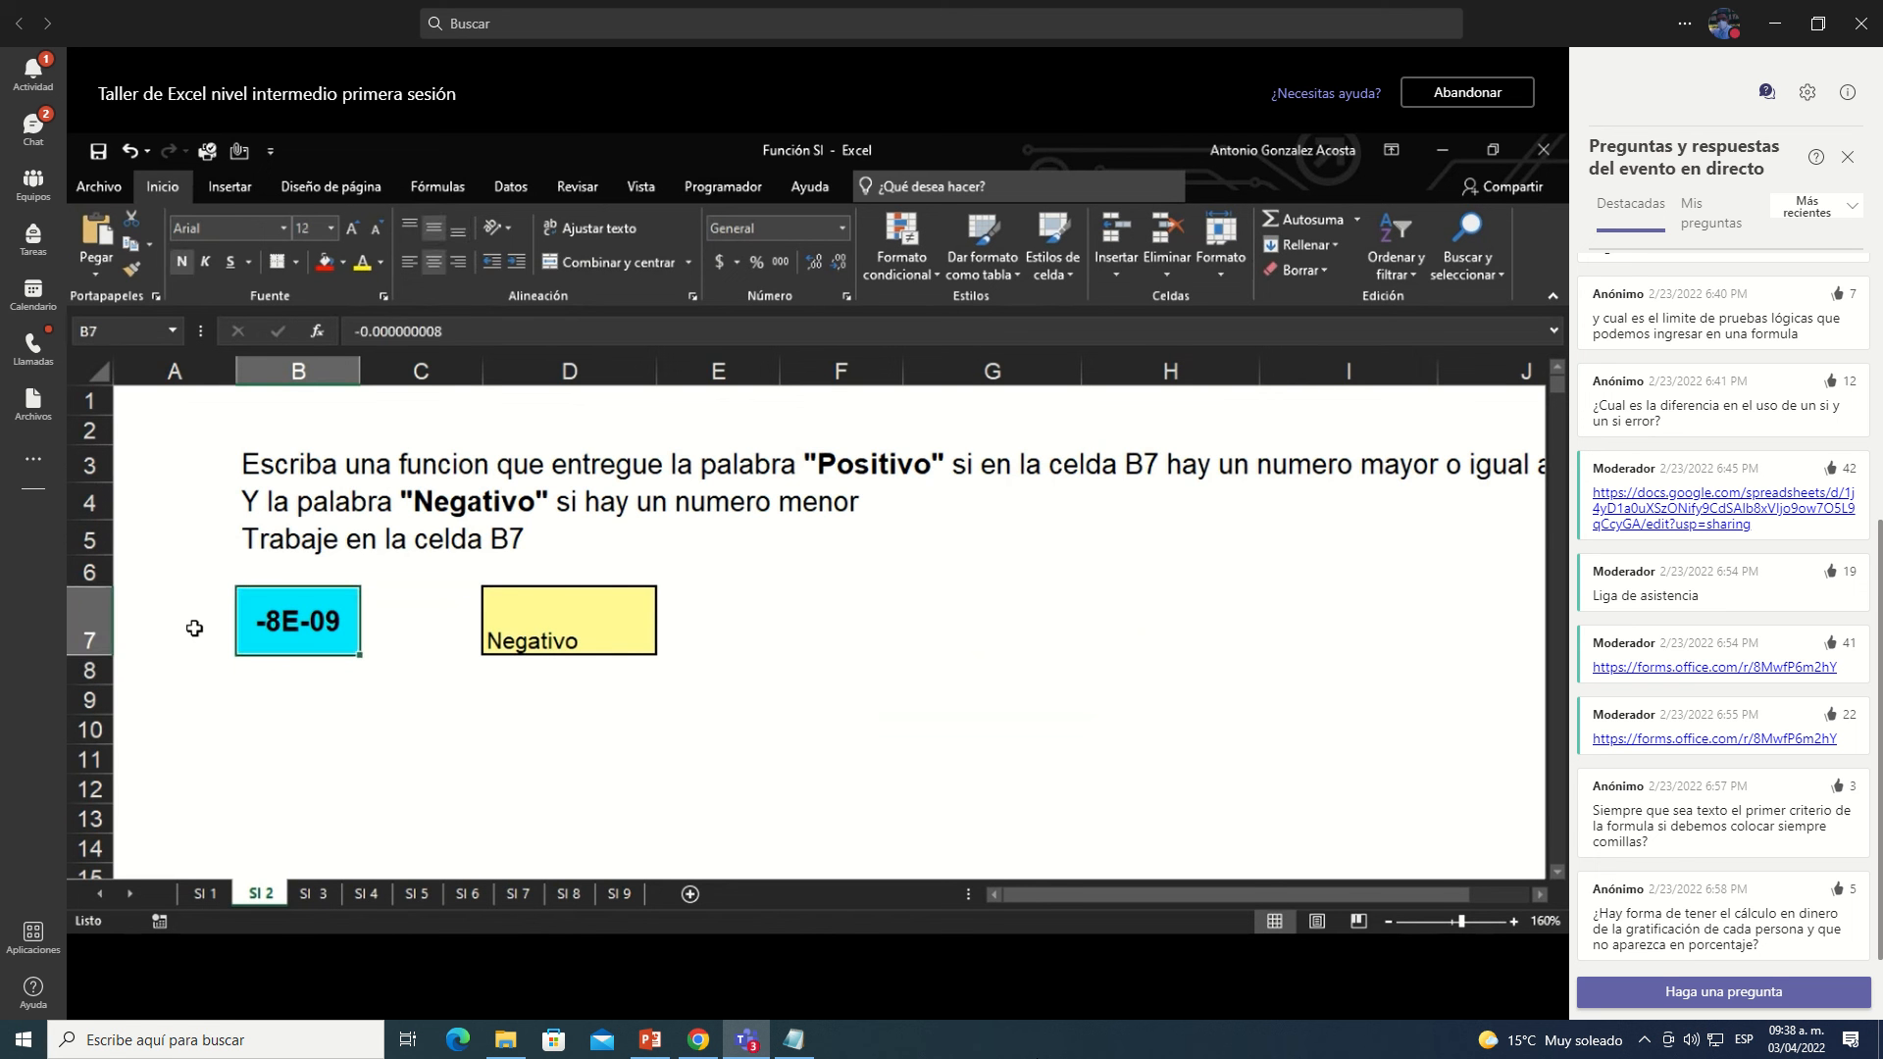
key("Delete")
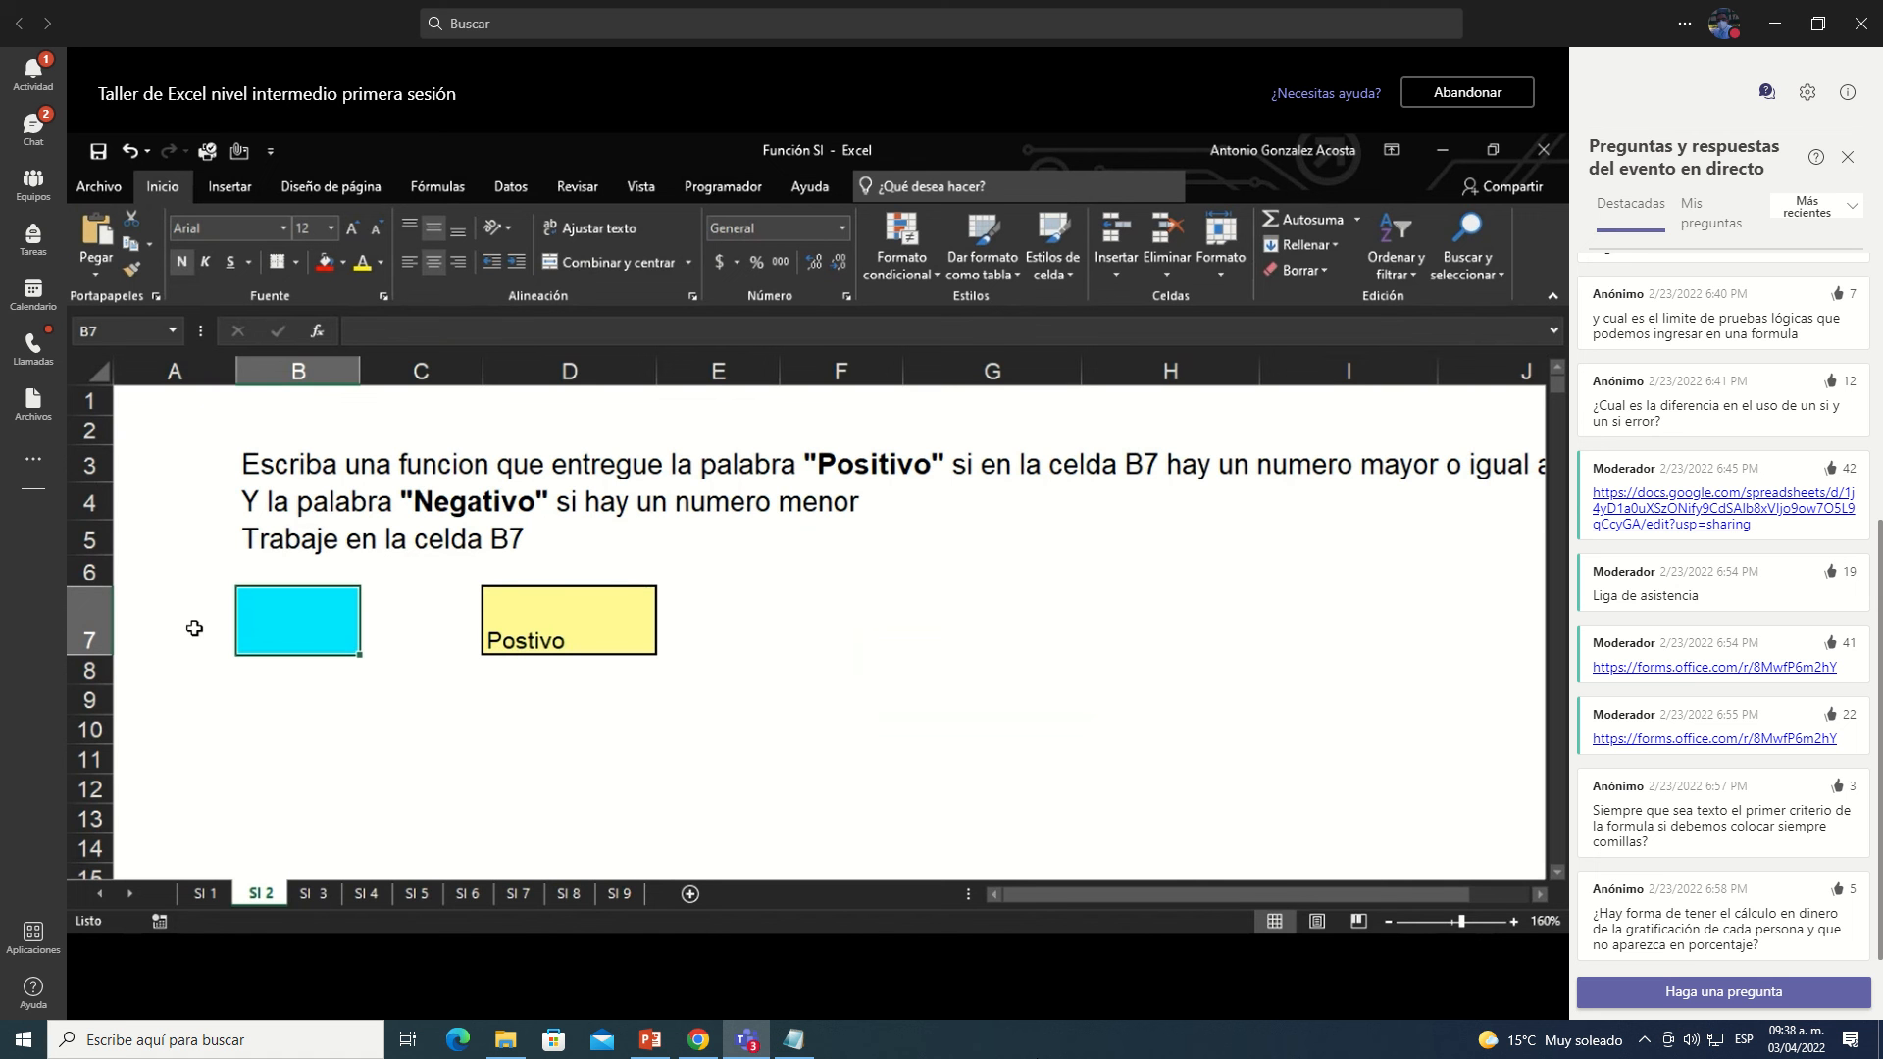
Step: Go to sheet SI 3 and review the grades table and its Reprobado/Aprobado criteria
key("ctrl+Page_Down")
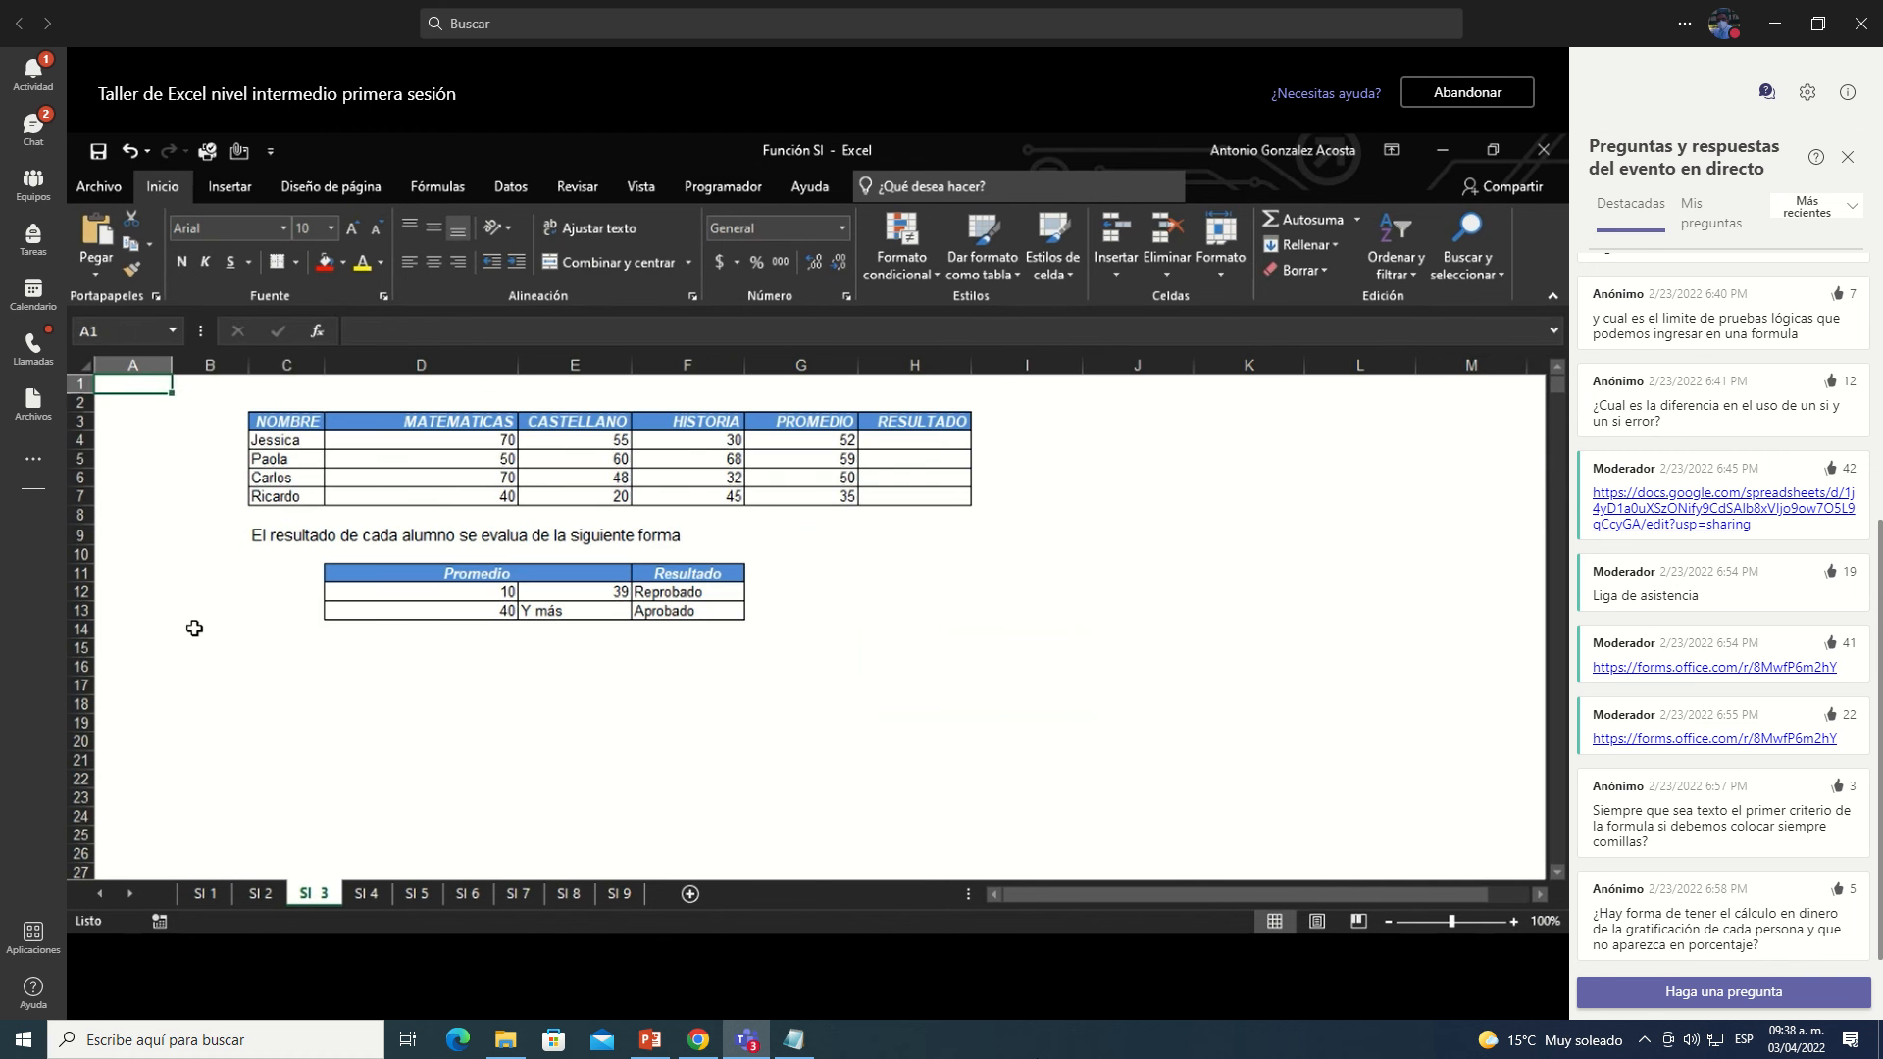
key("Down")
key("Down")
key("Down")
key("Down")
key("Down")
key("Down")
key("Down")
key("Down")
key("Down")
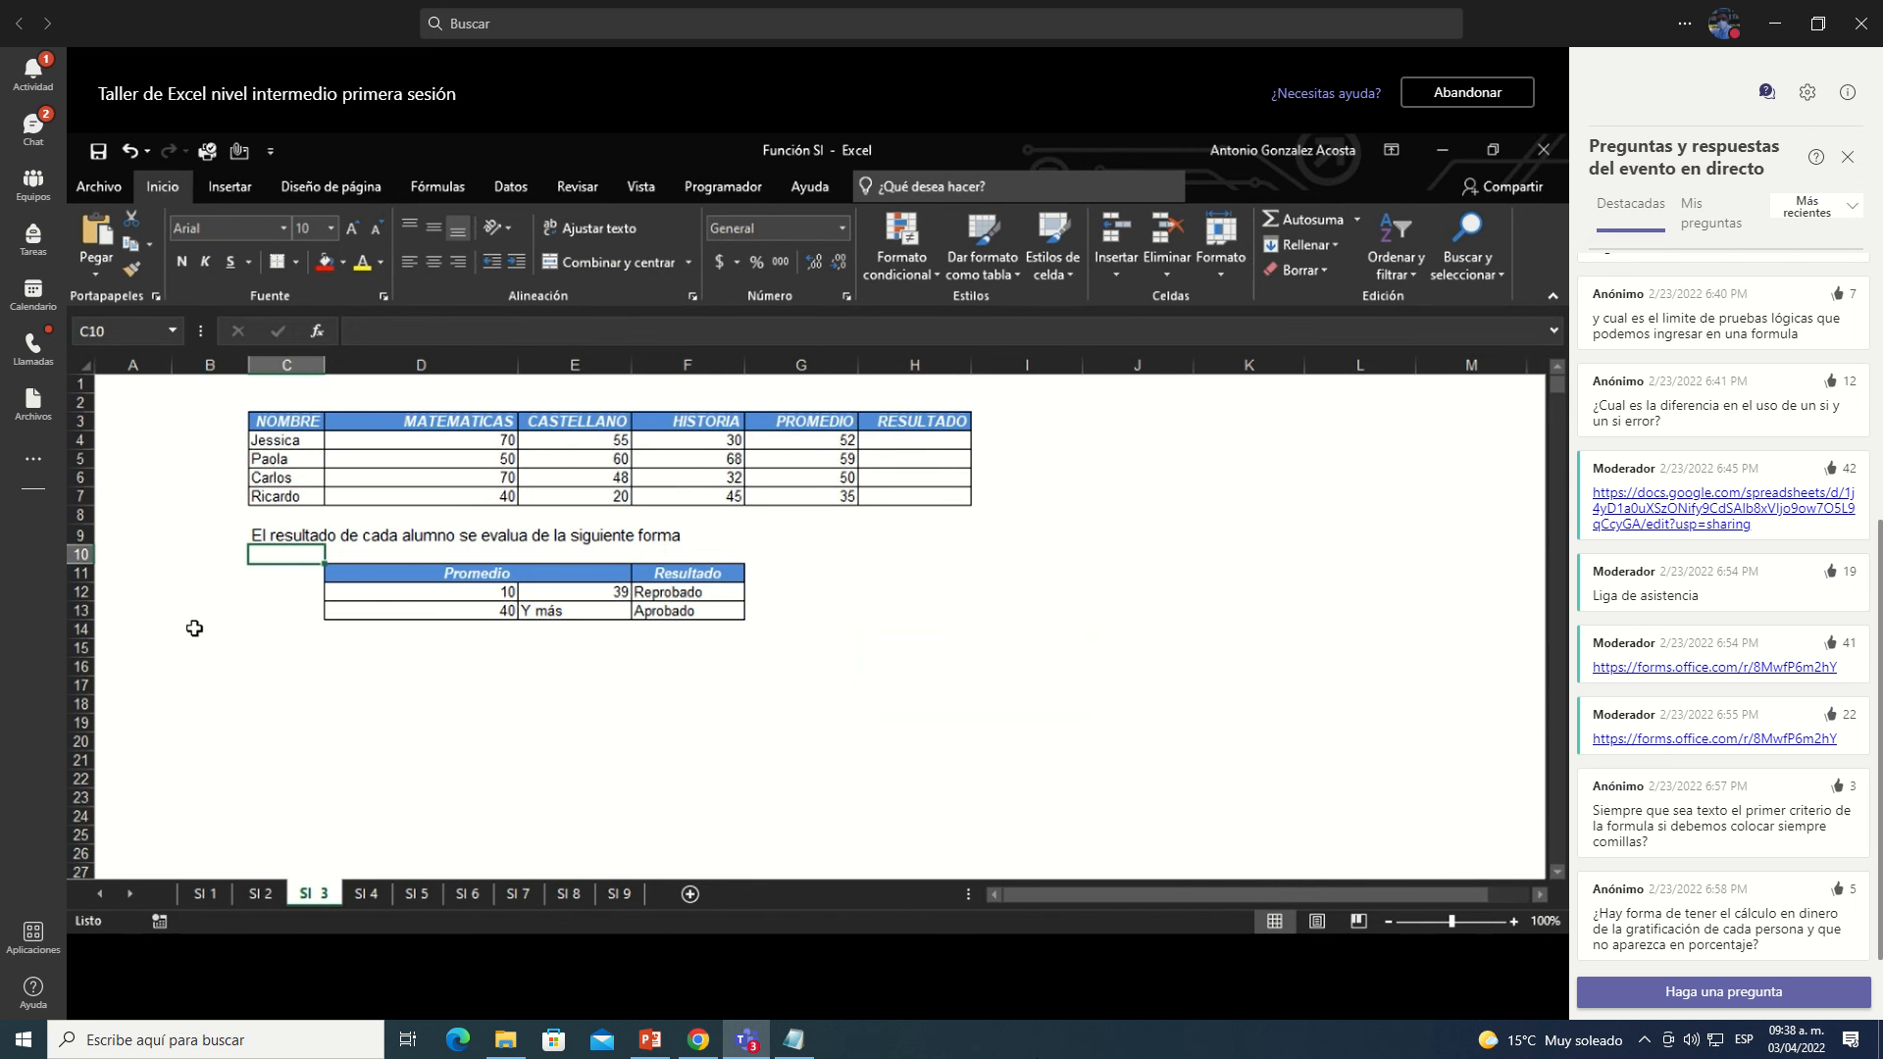
Step: Examine the first criterion of the results table, the 10 to 39 average range and its Reprobado outcome
key("Right")
key("Down")
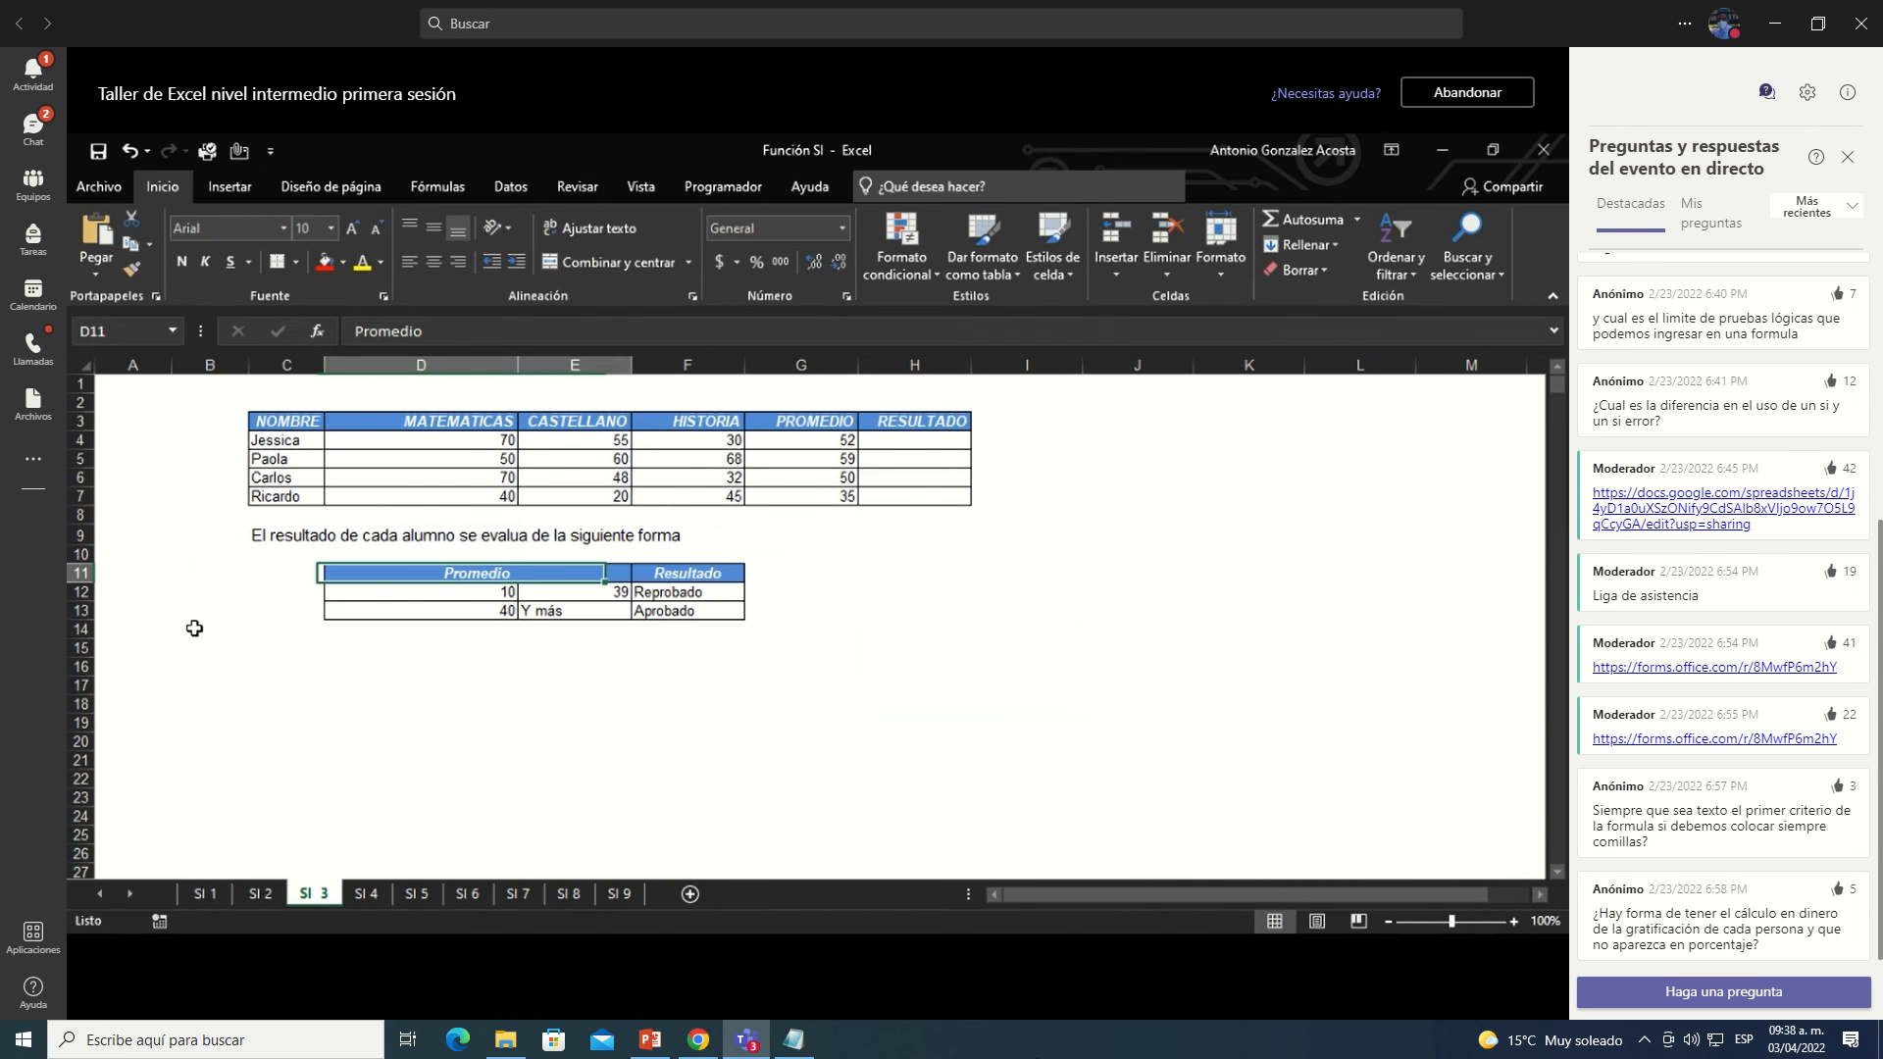
key("Right")
key("Down")
key("Right")
key("Left")
key("Left")
key("Left")
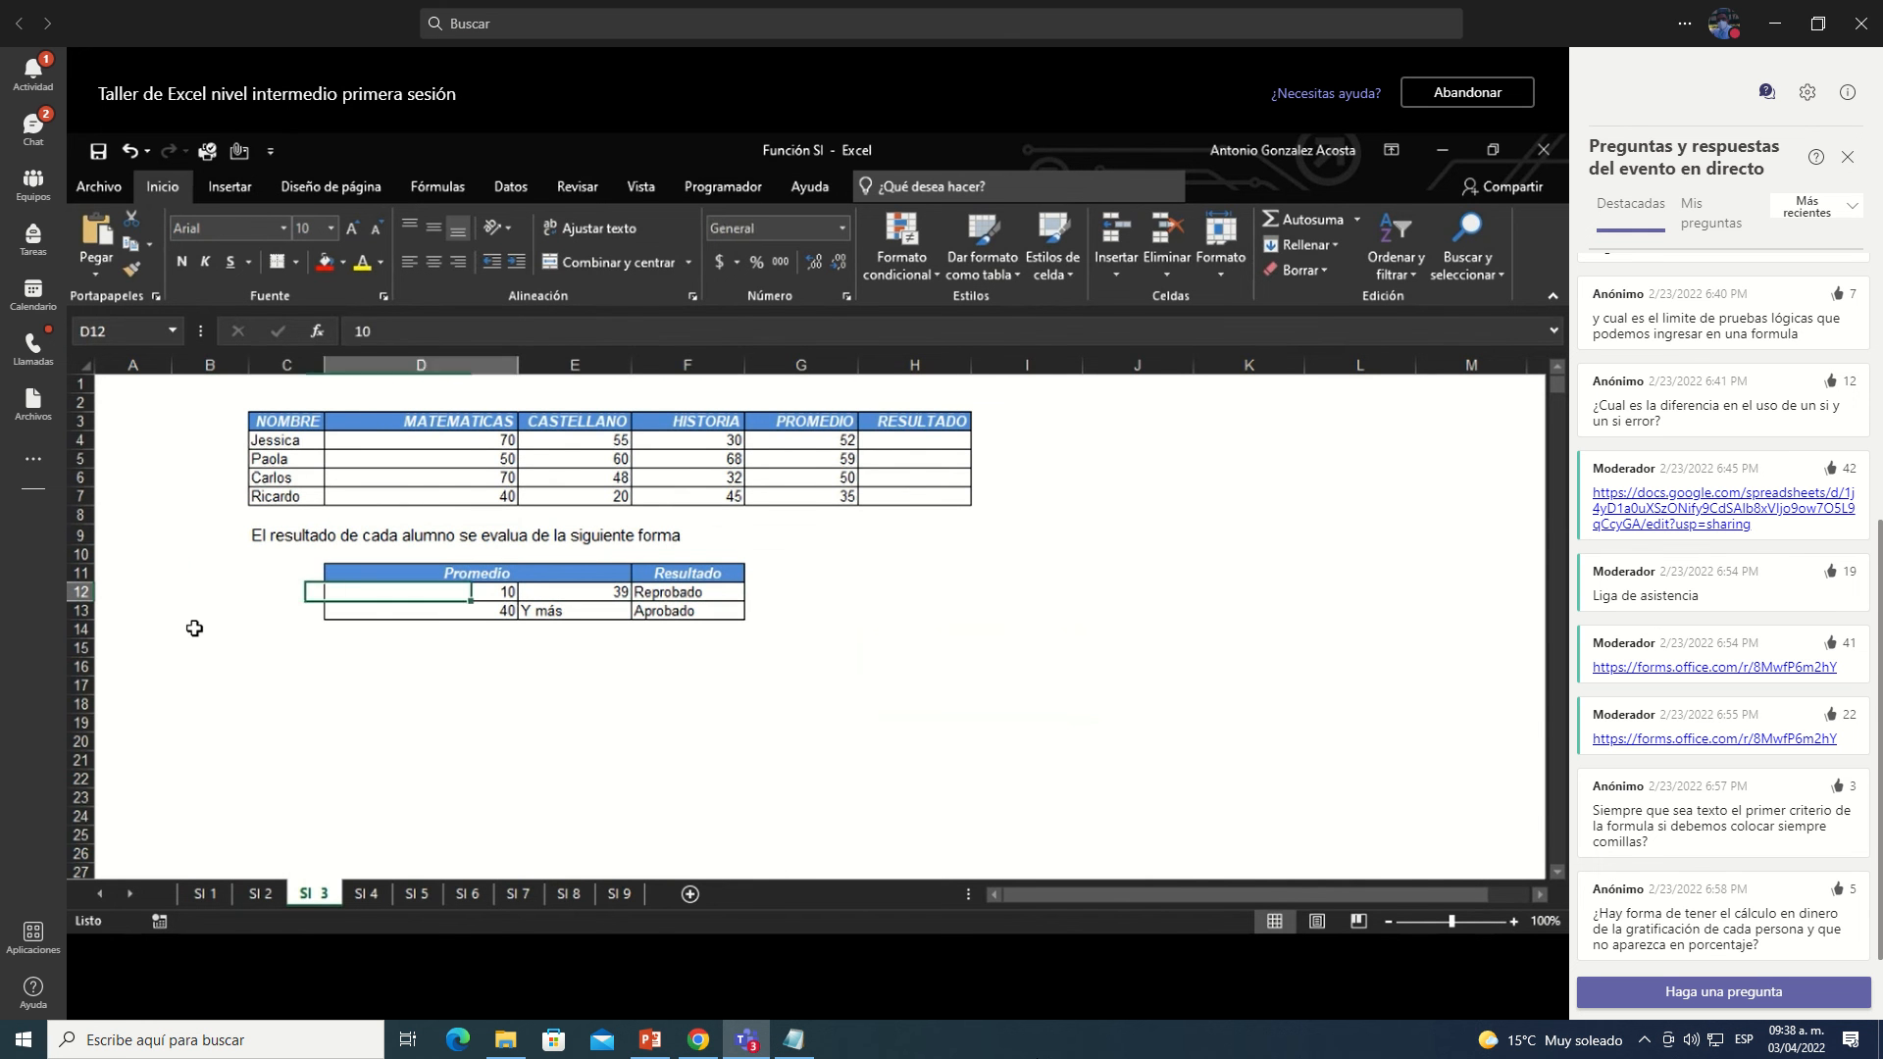
key("Right")
key("Right")
key("Left")
key("Left")
key("Right")
key("Right")
key("Right")
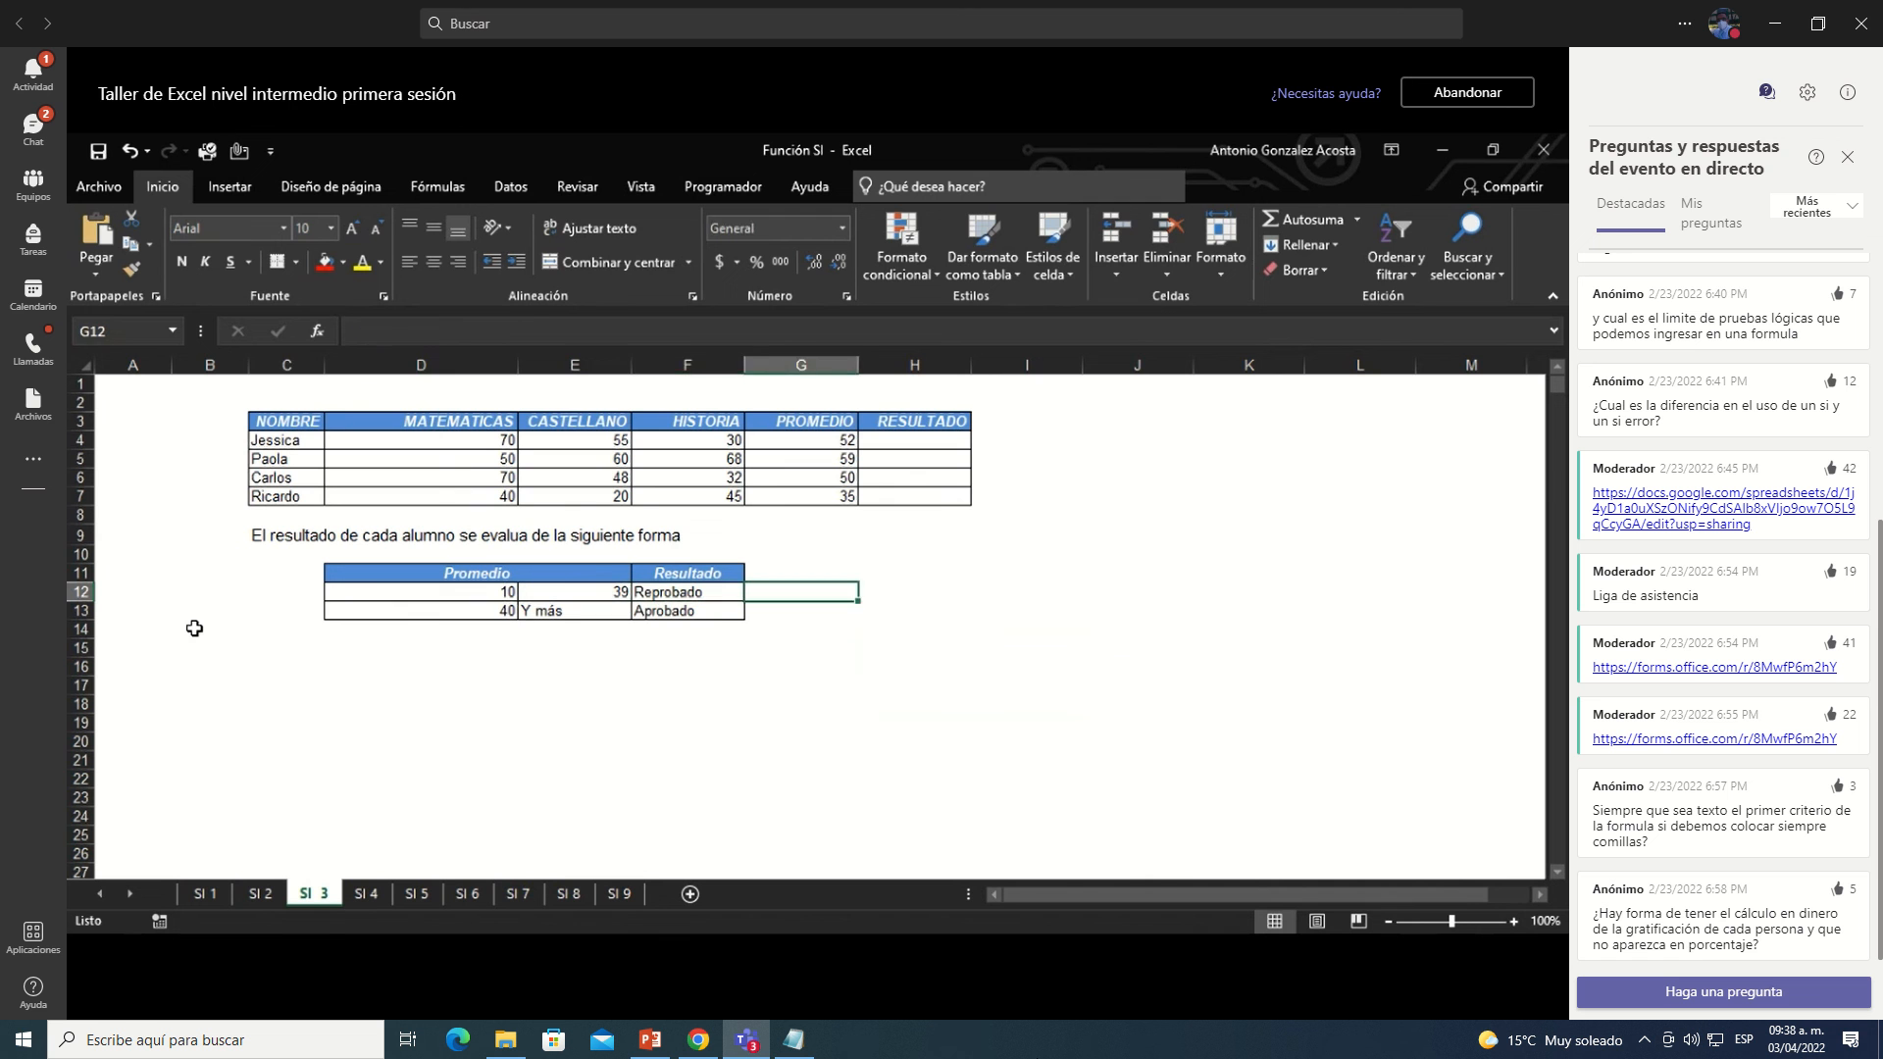
key("Left")
key("Left")
key("Left")
key("Left")
Step: Examine the second criterion of the results table, the average of 40 y más and its Aprobado outcome
key("Down")
key("Right")
key("Right")
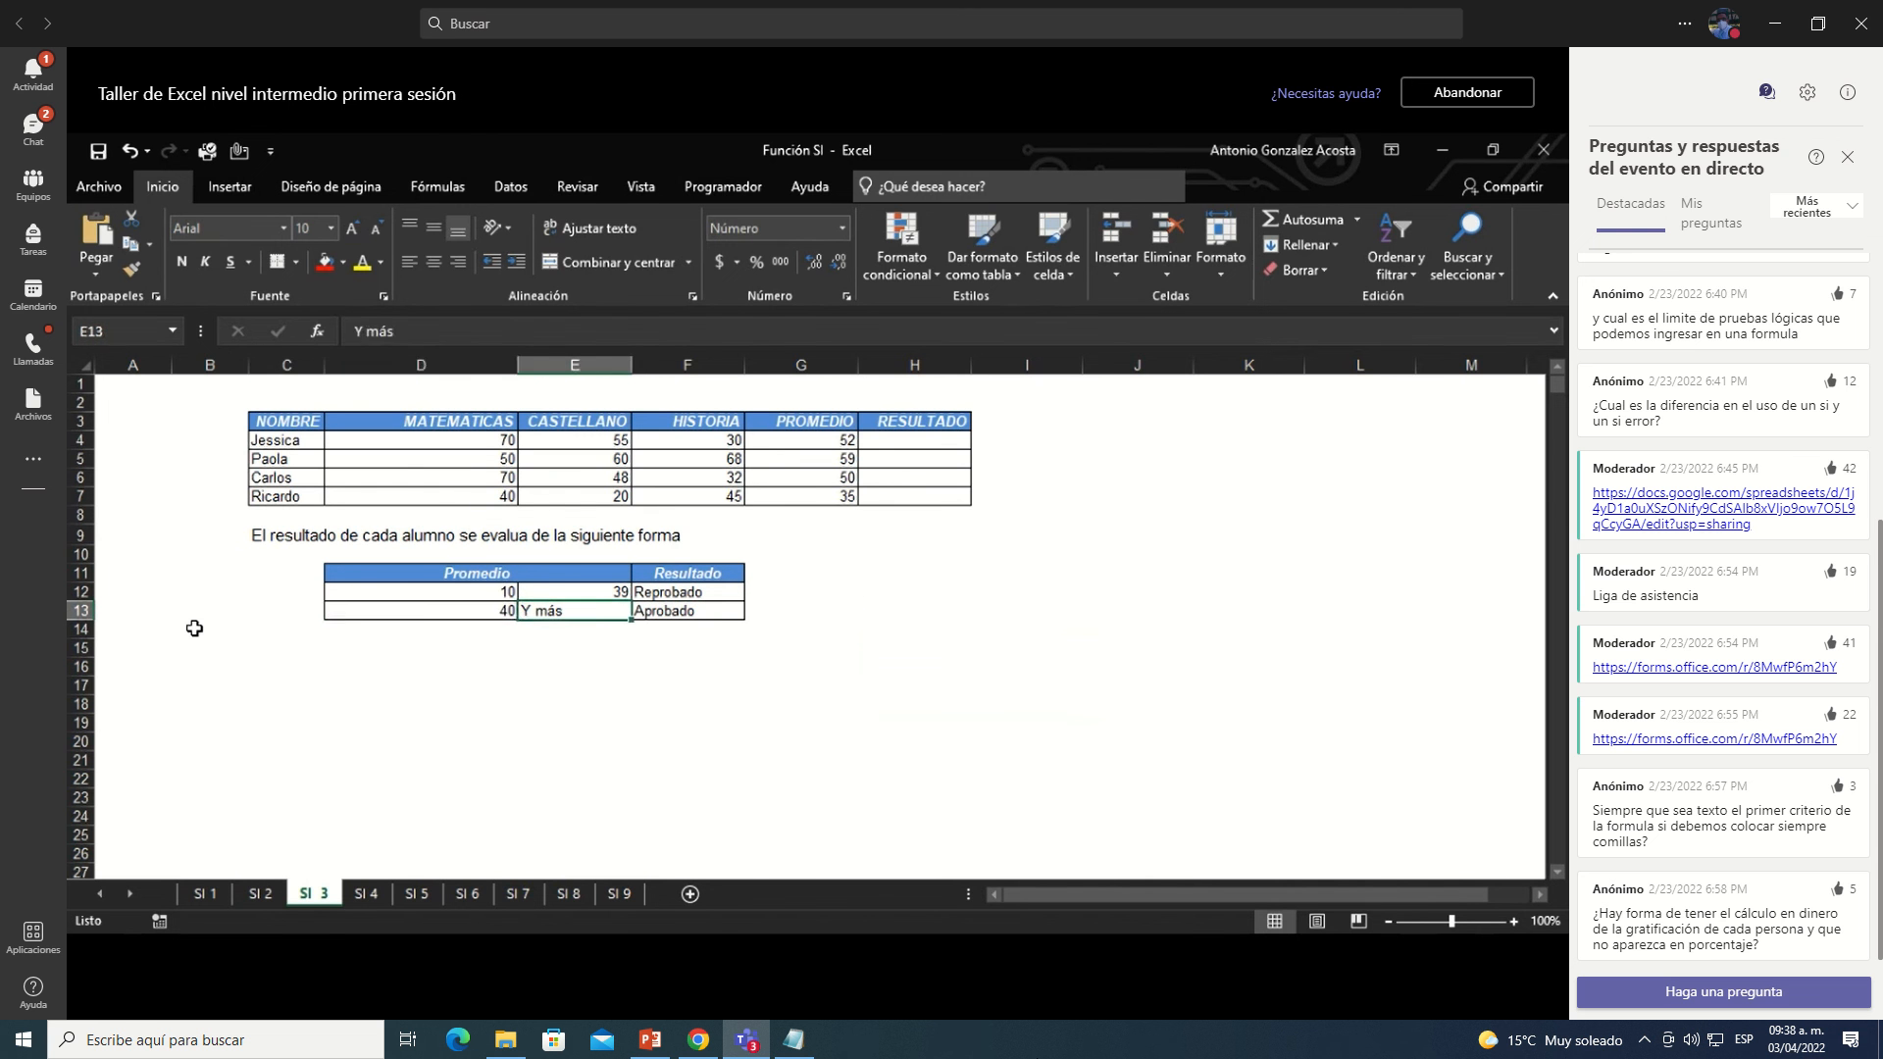
key("Left")
key("Left")
key("Right")
key("Right")
key("Right")
key("Right")
key("Left")
key("Left")
key("Left")
key("Left")
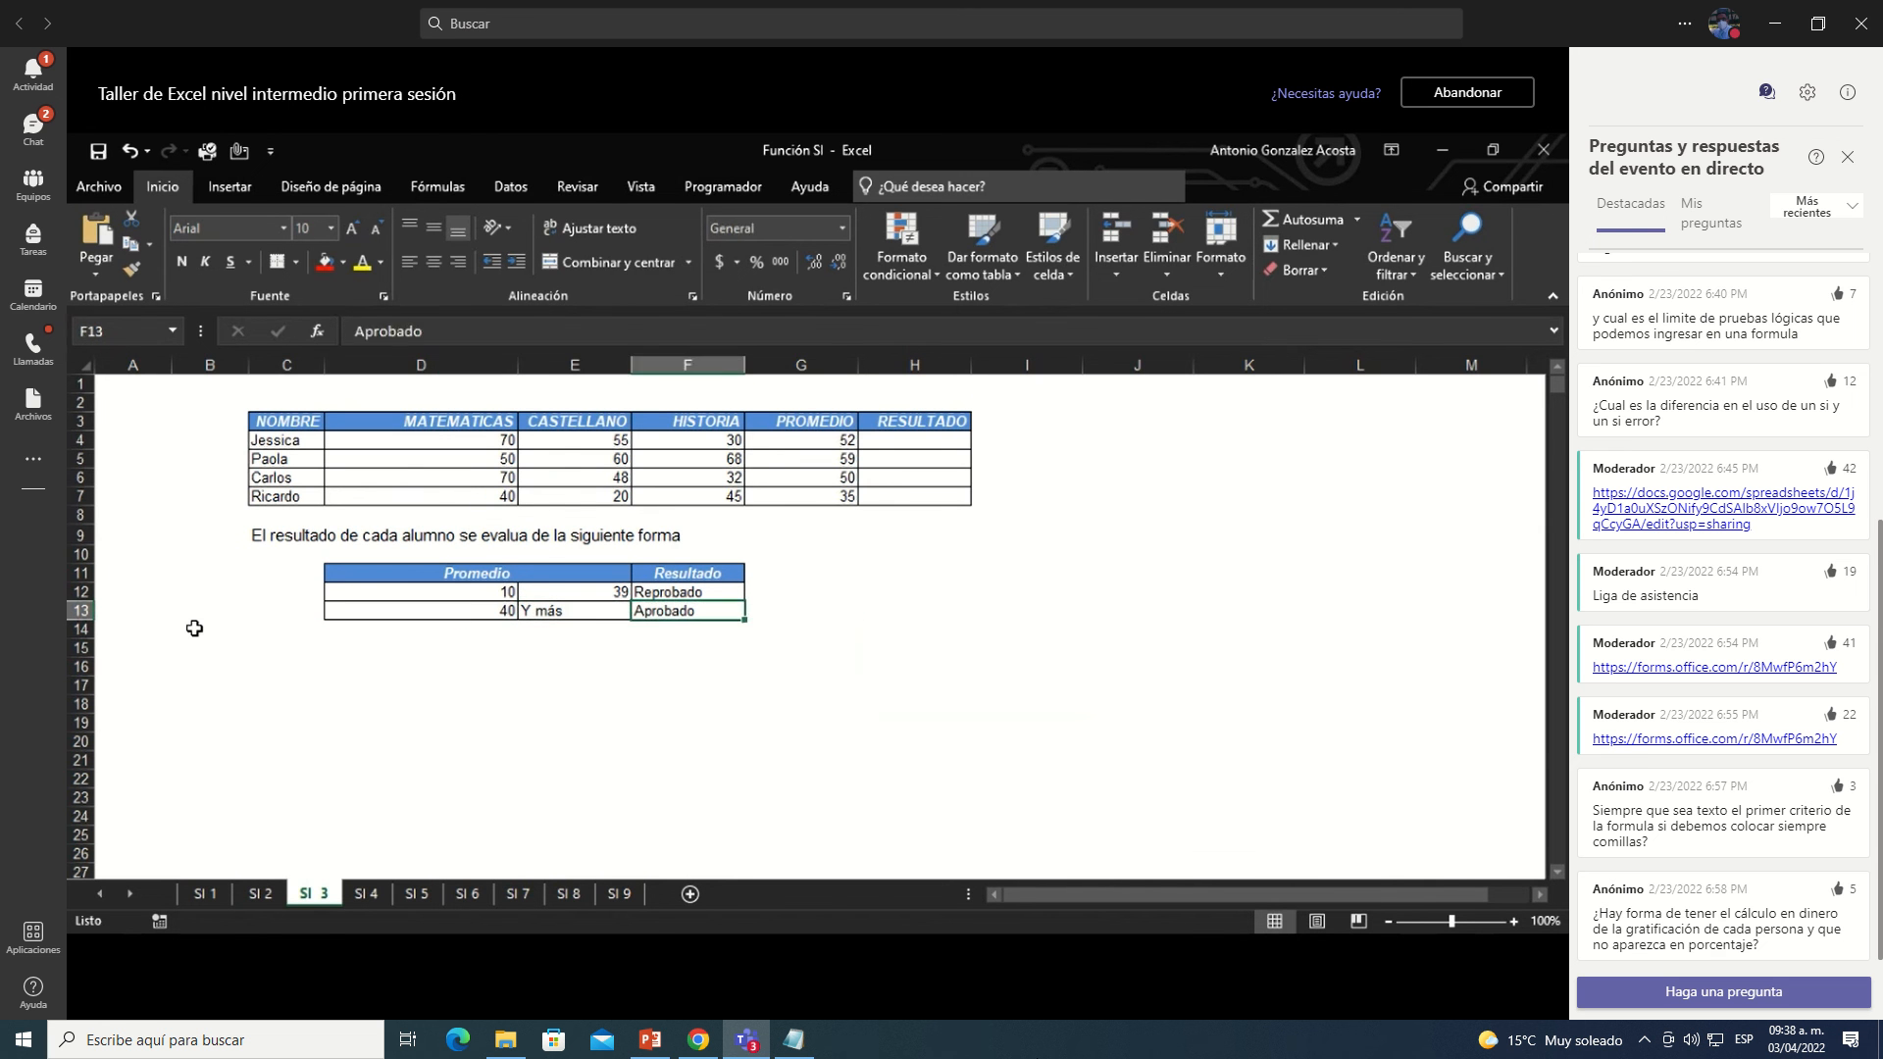
Step: Review the grades table at 160% zoom, with its PROMEDIO and RESULTADO columns in view
key("Left")
key("Left")
key("Up")
key("Up")
key("Up")
key("Up")
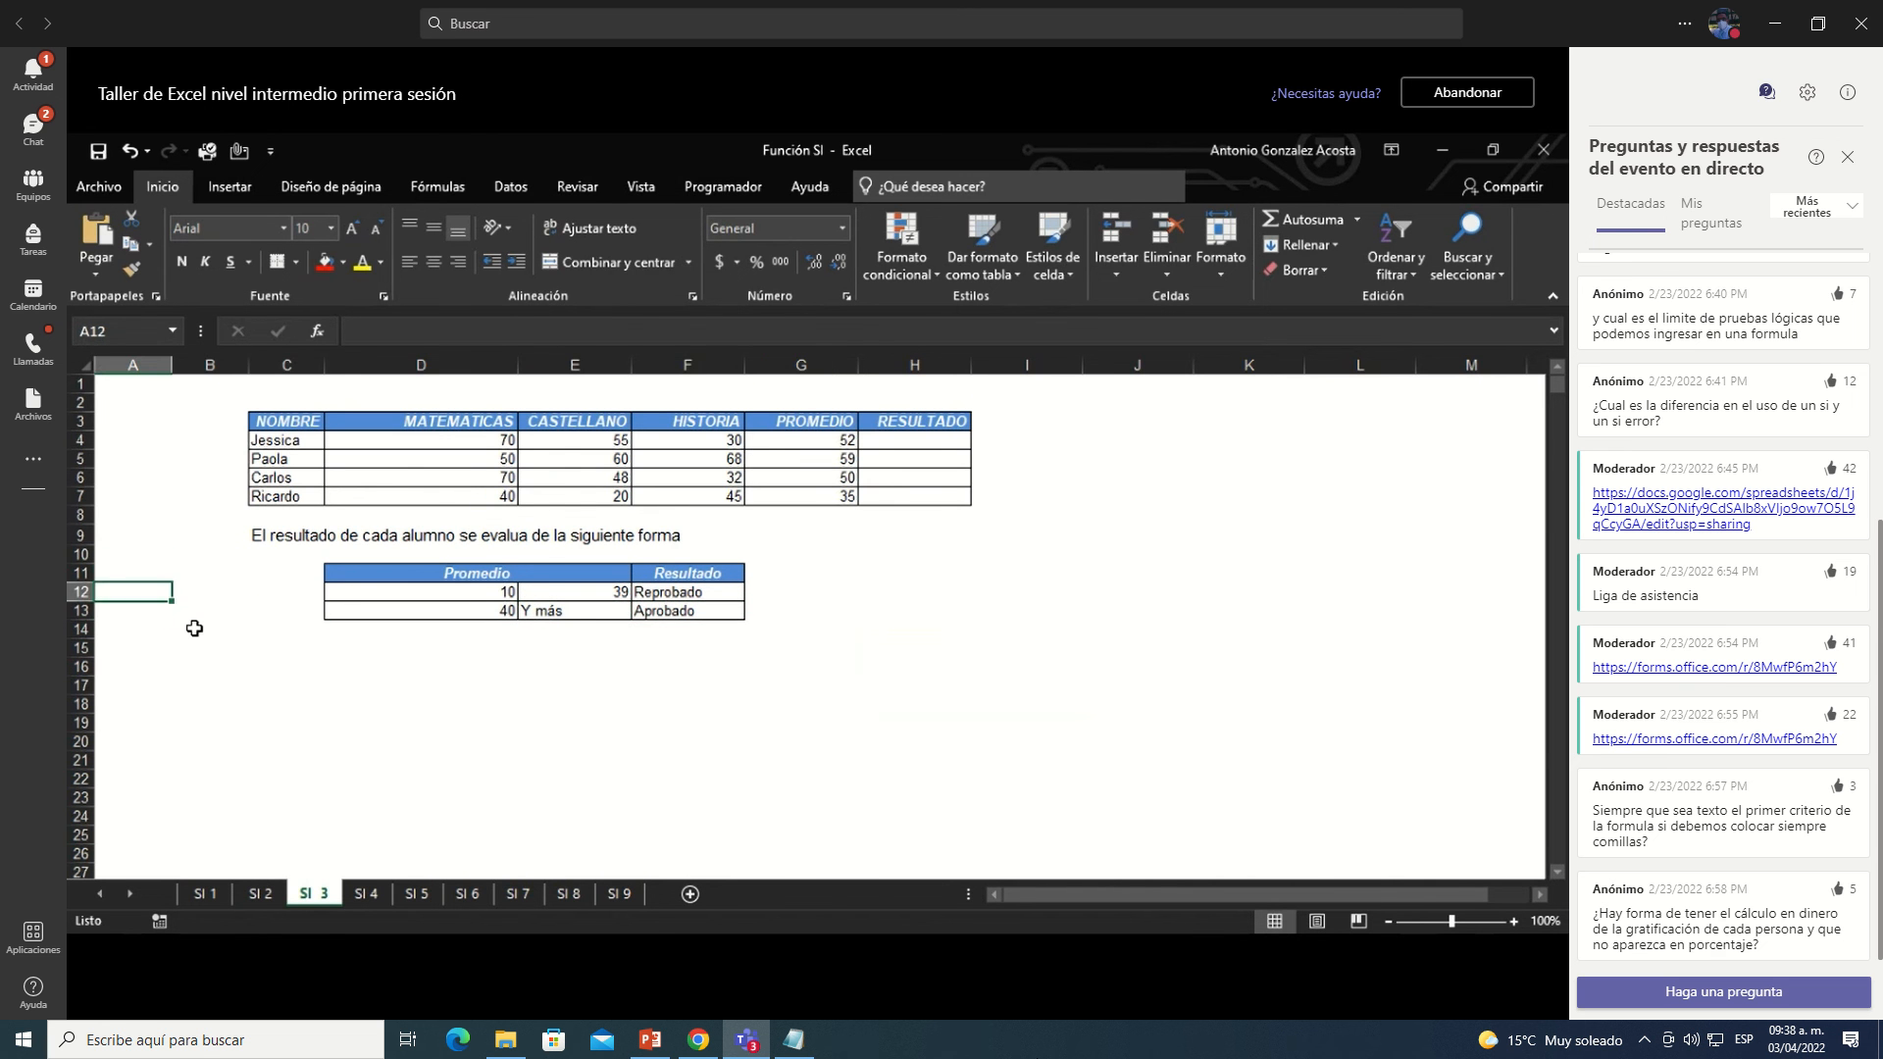
key("Up")
key("Right")
key("Right")
key("Right")
key("Right")
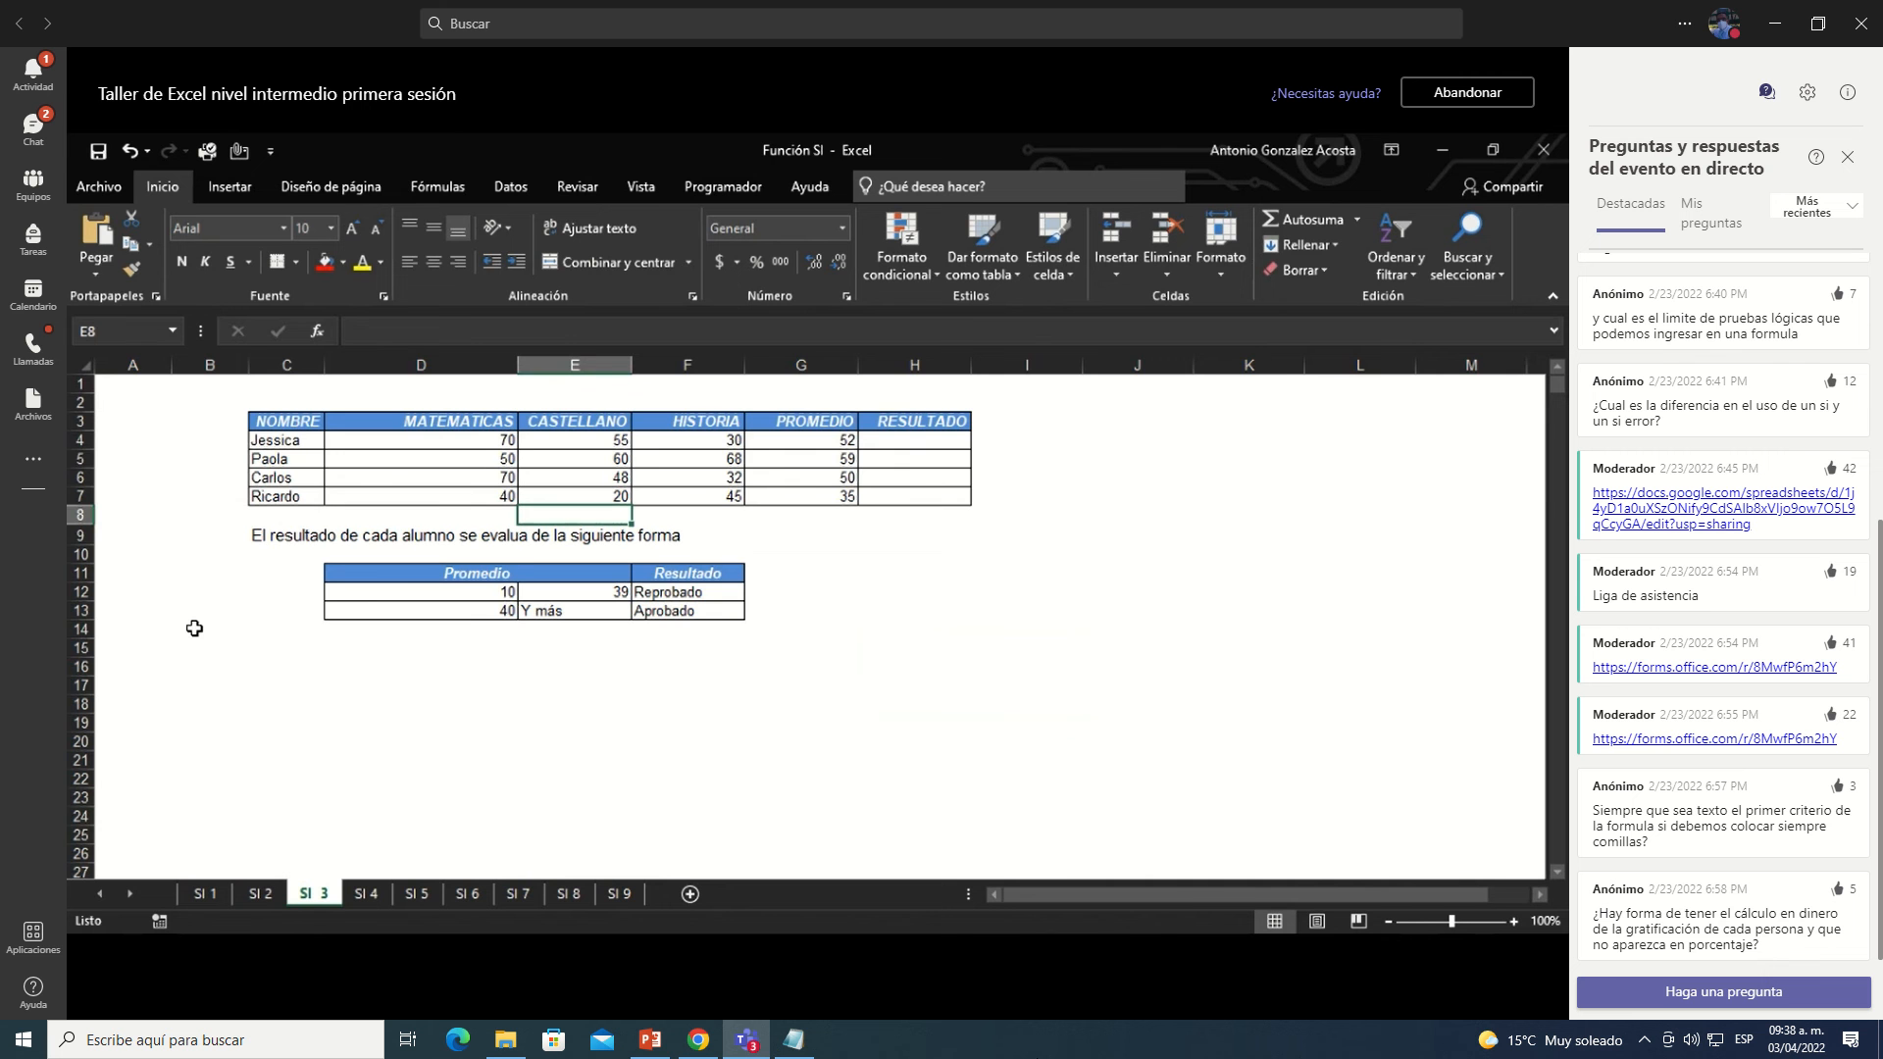
scroll(194, 627, "up", 6)
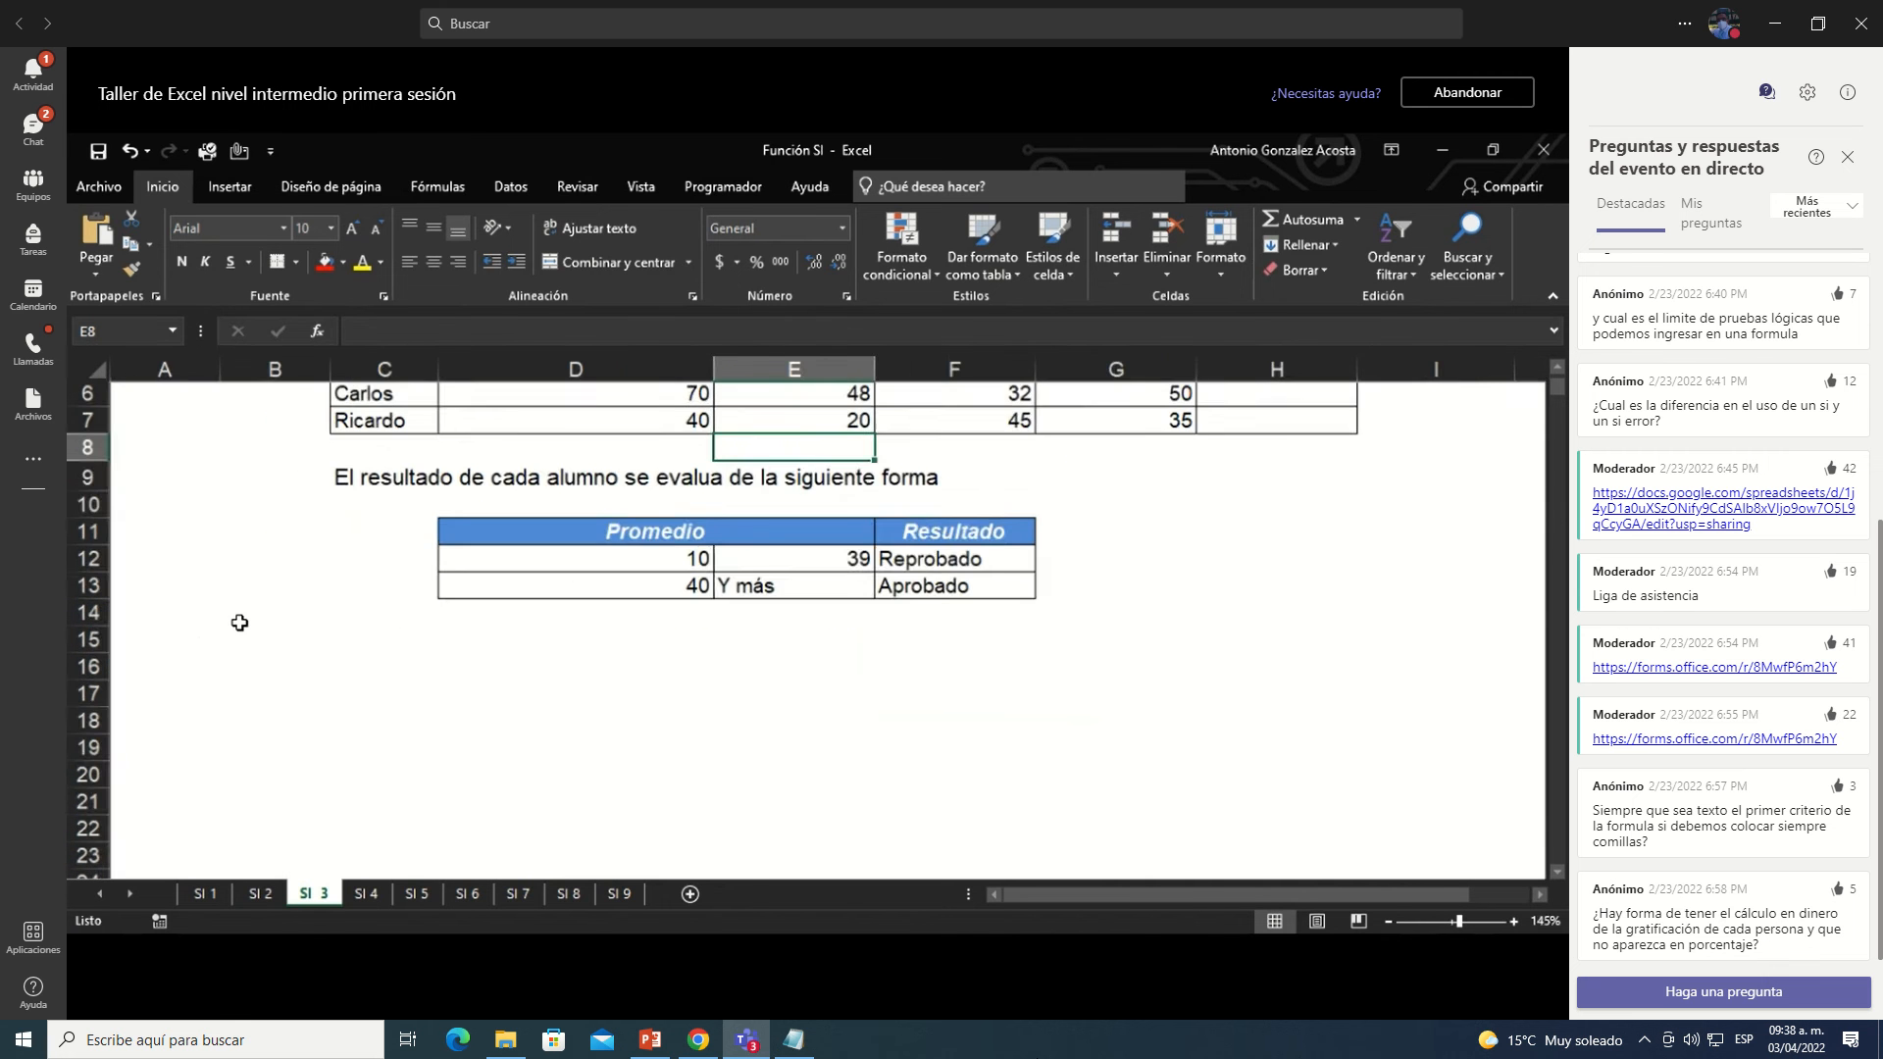
scroll(239, 623, "up", 2)
scroll(239, 623, "right", 3)
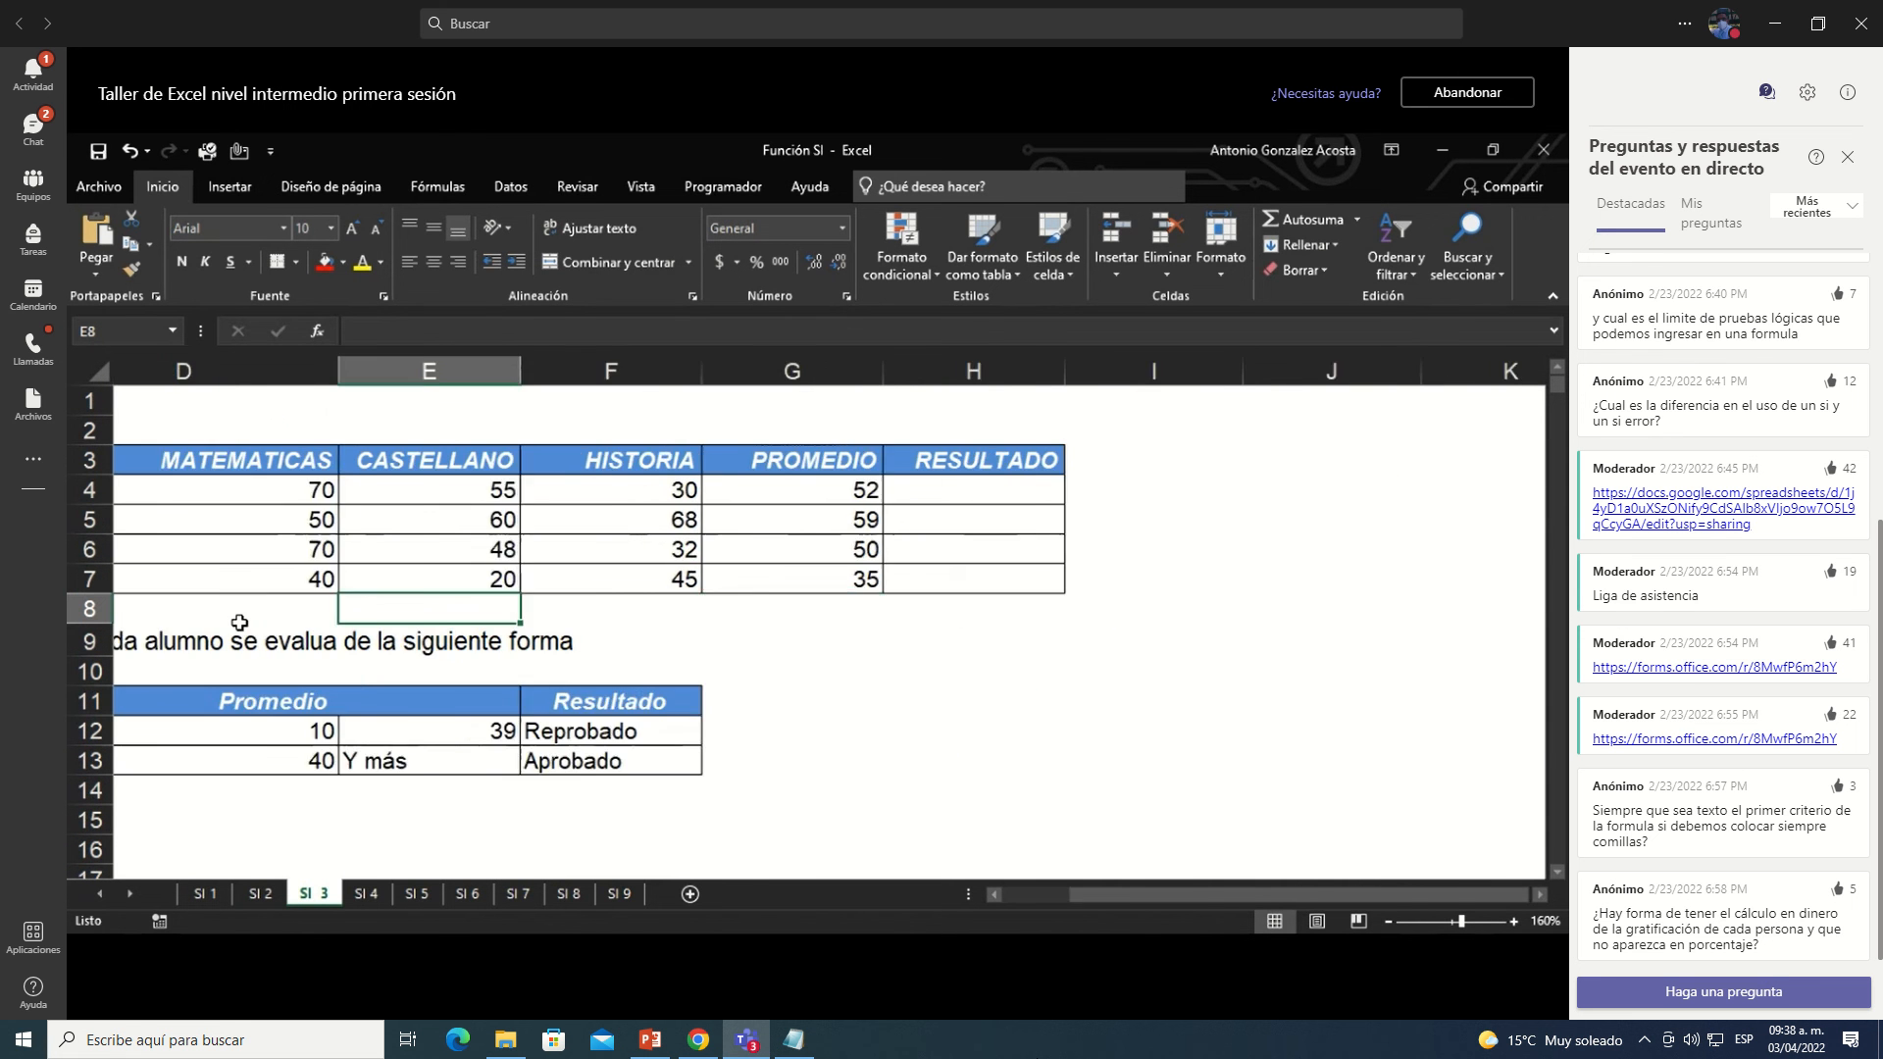
scroll(239, 623, "left", 1)
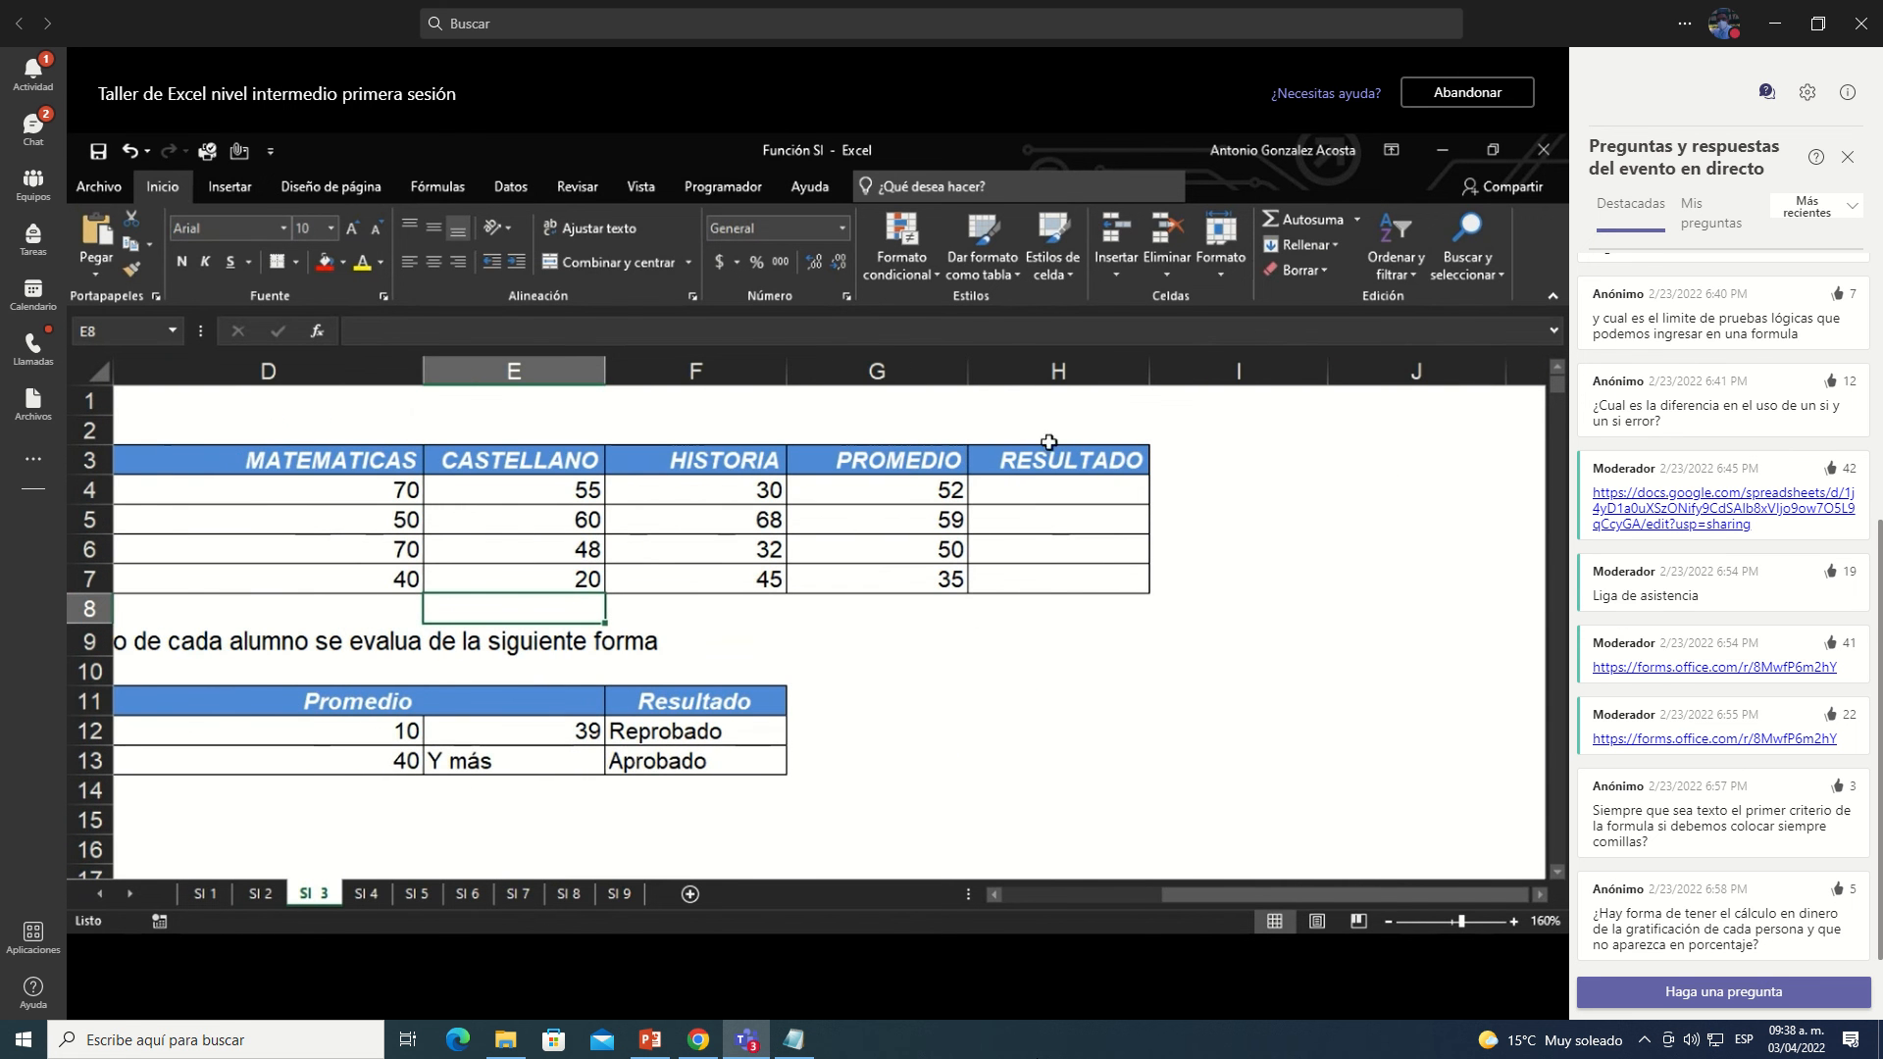
left_click(1033, 492)
type("=si(")
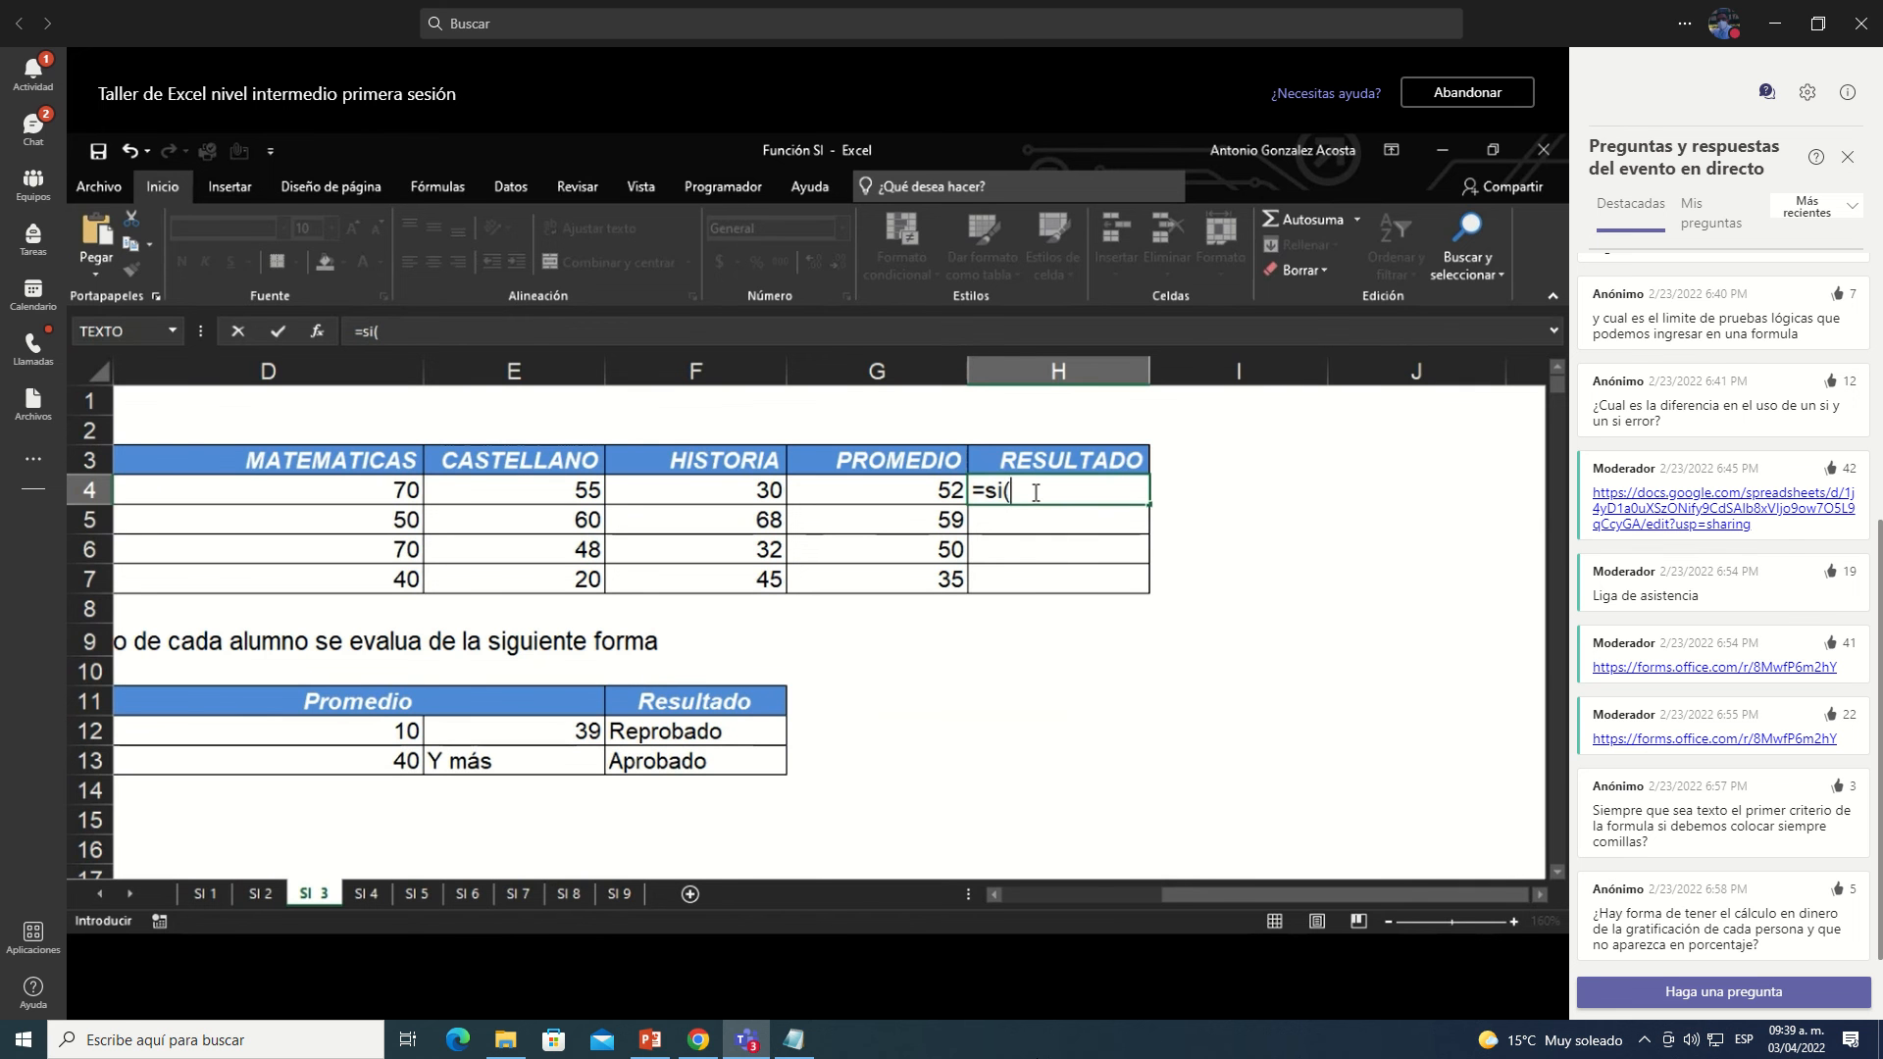
key("Escape")
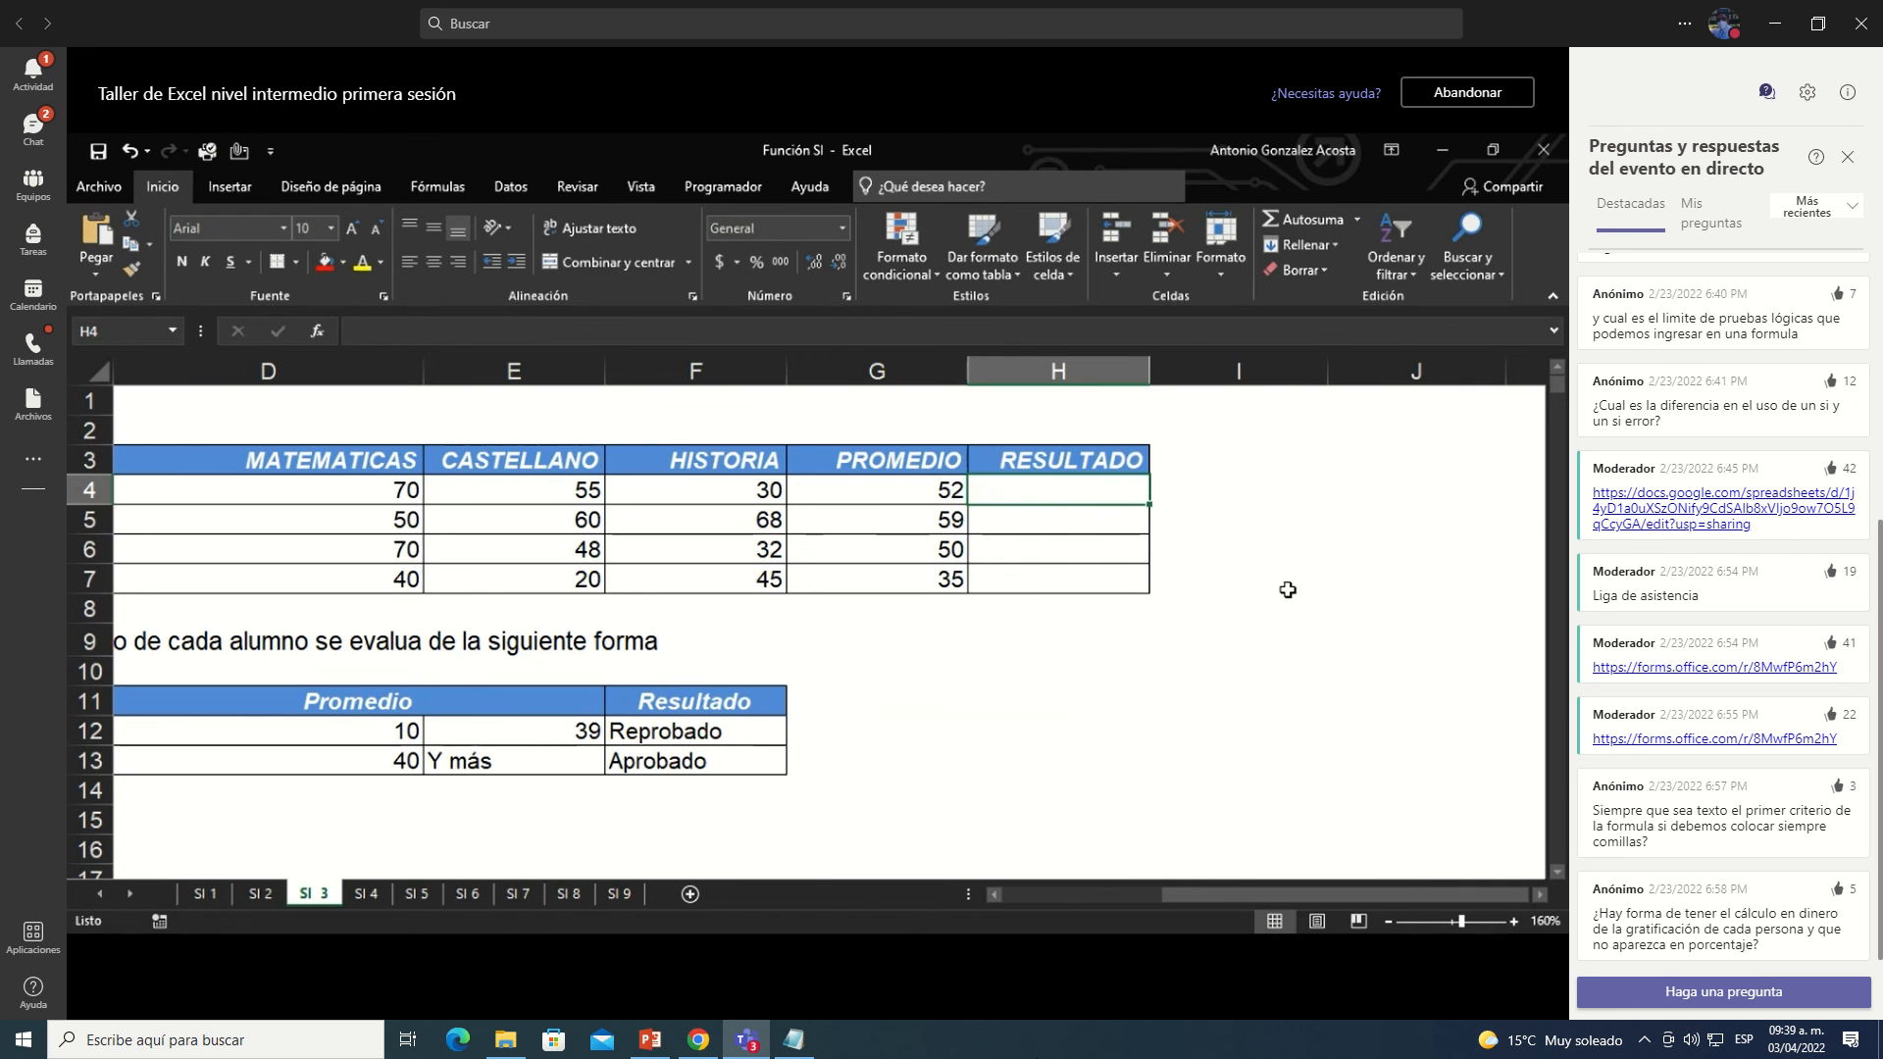
Step: Write the note "si es menor o igual a 39, reprobado" in G12, beside the Reprobado criterion
left_click(818, 734)
type("si e")
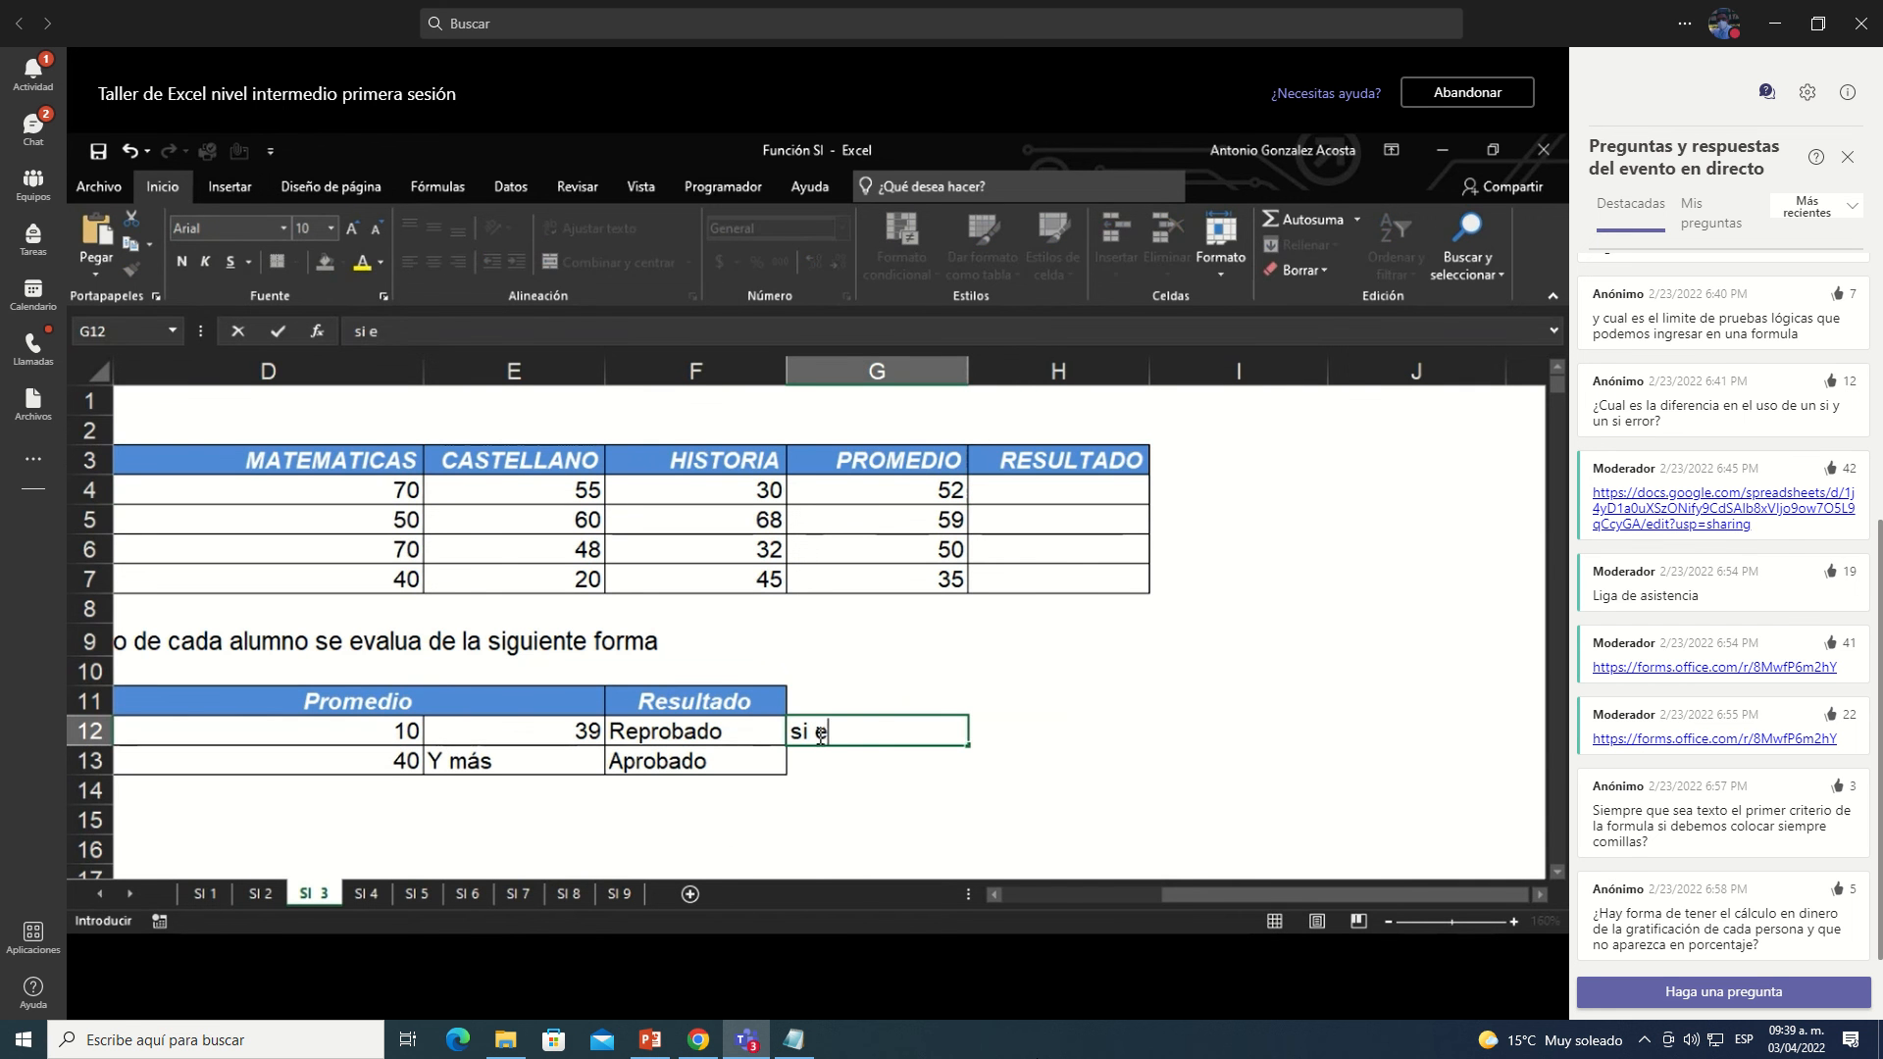
type("s menor o igual")
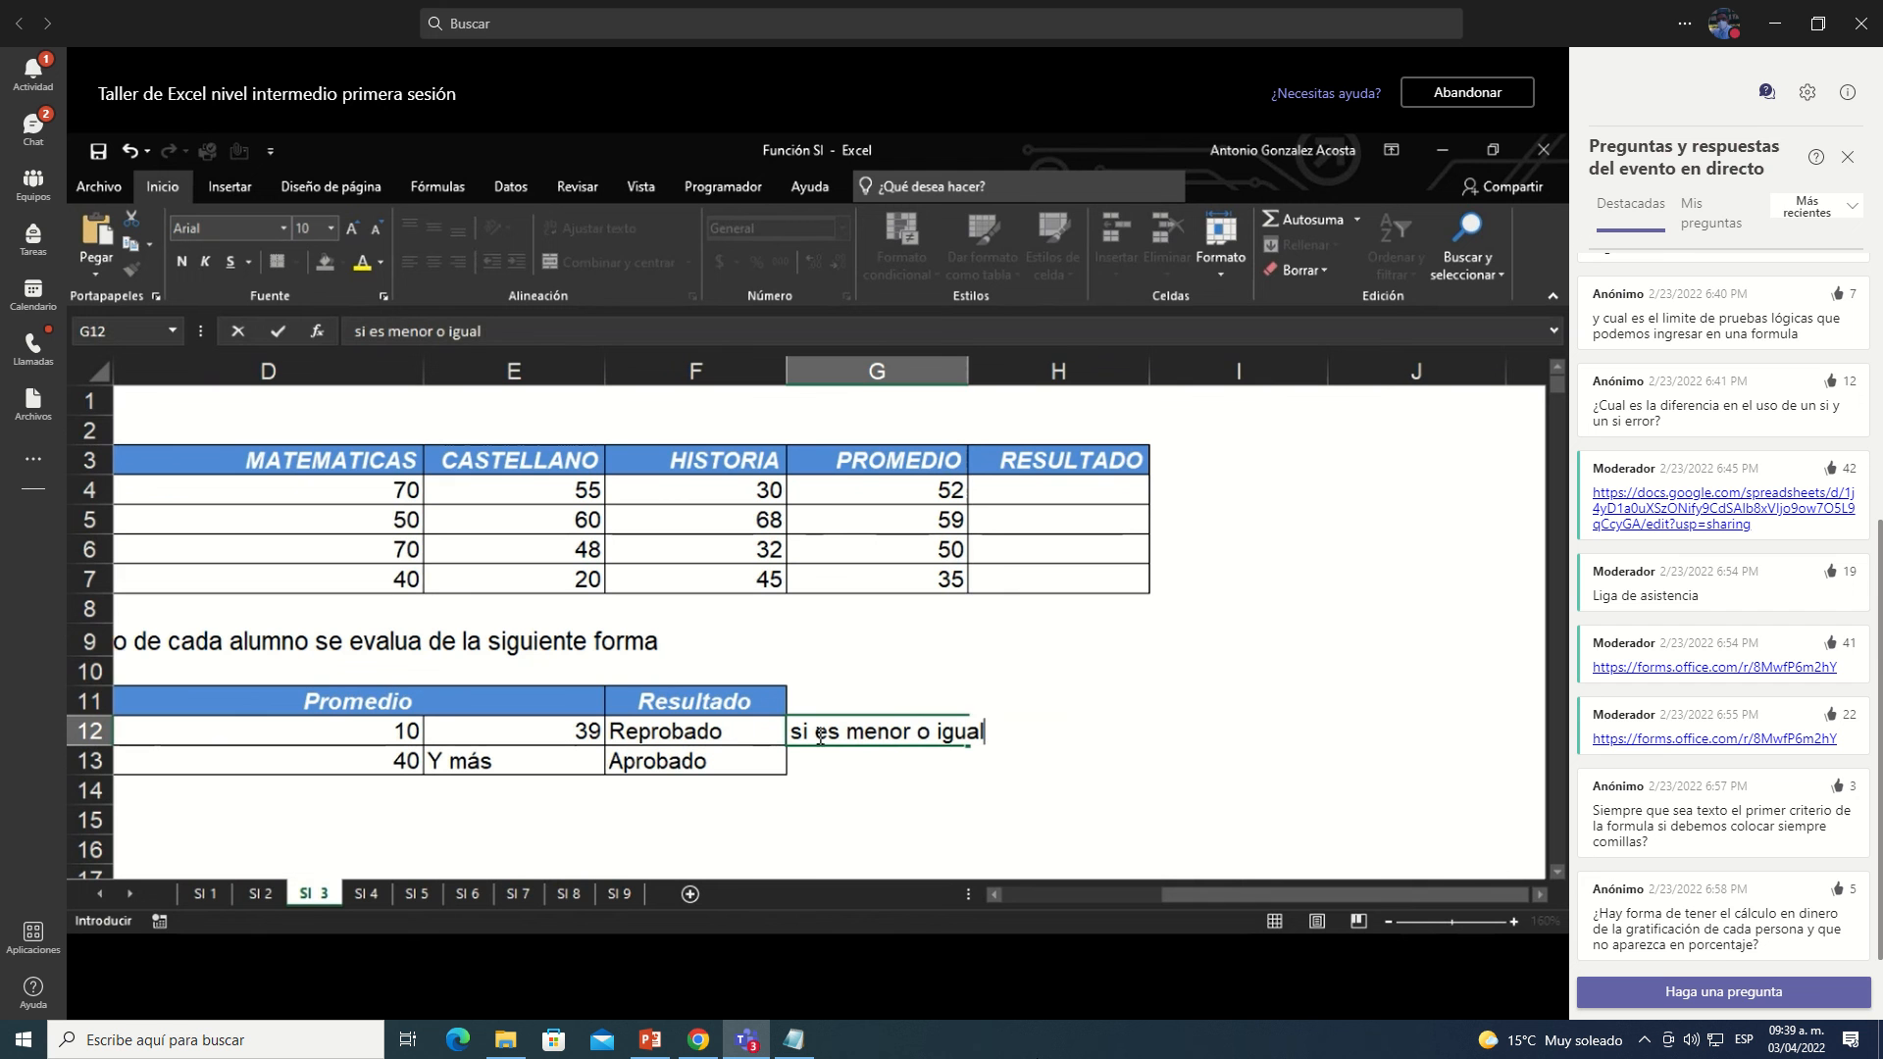
type(" a 39, reprobado")
key("Return")
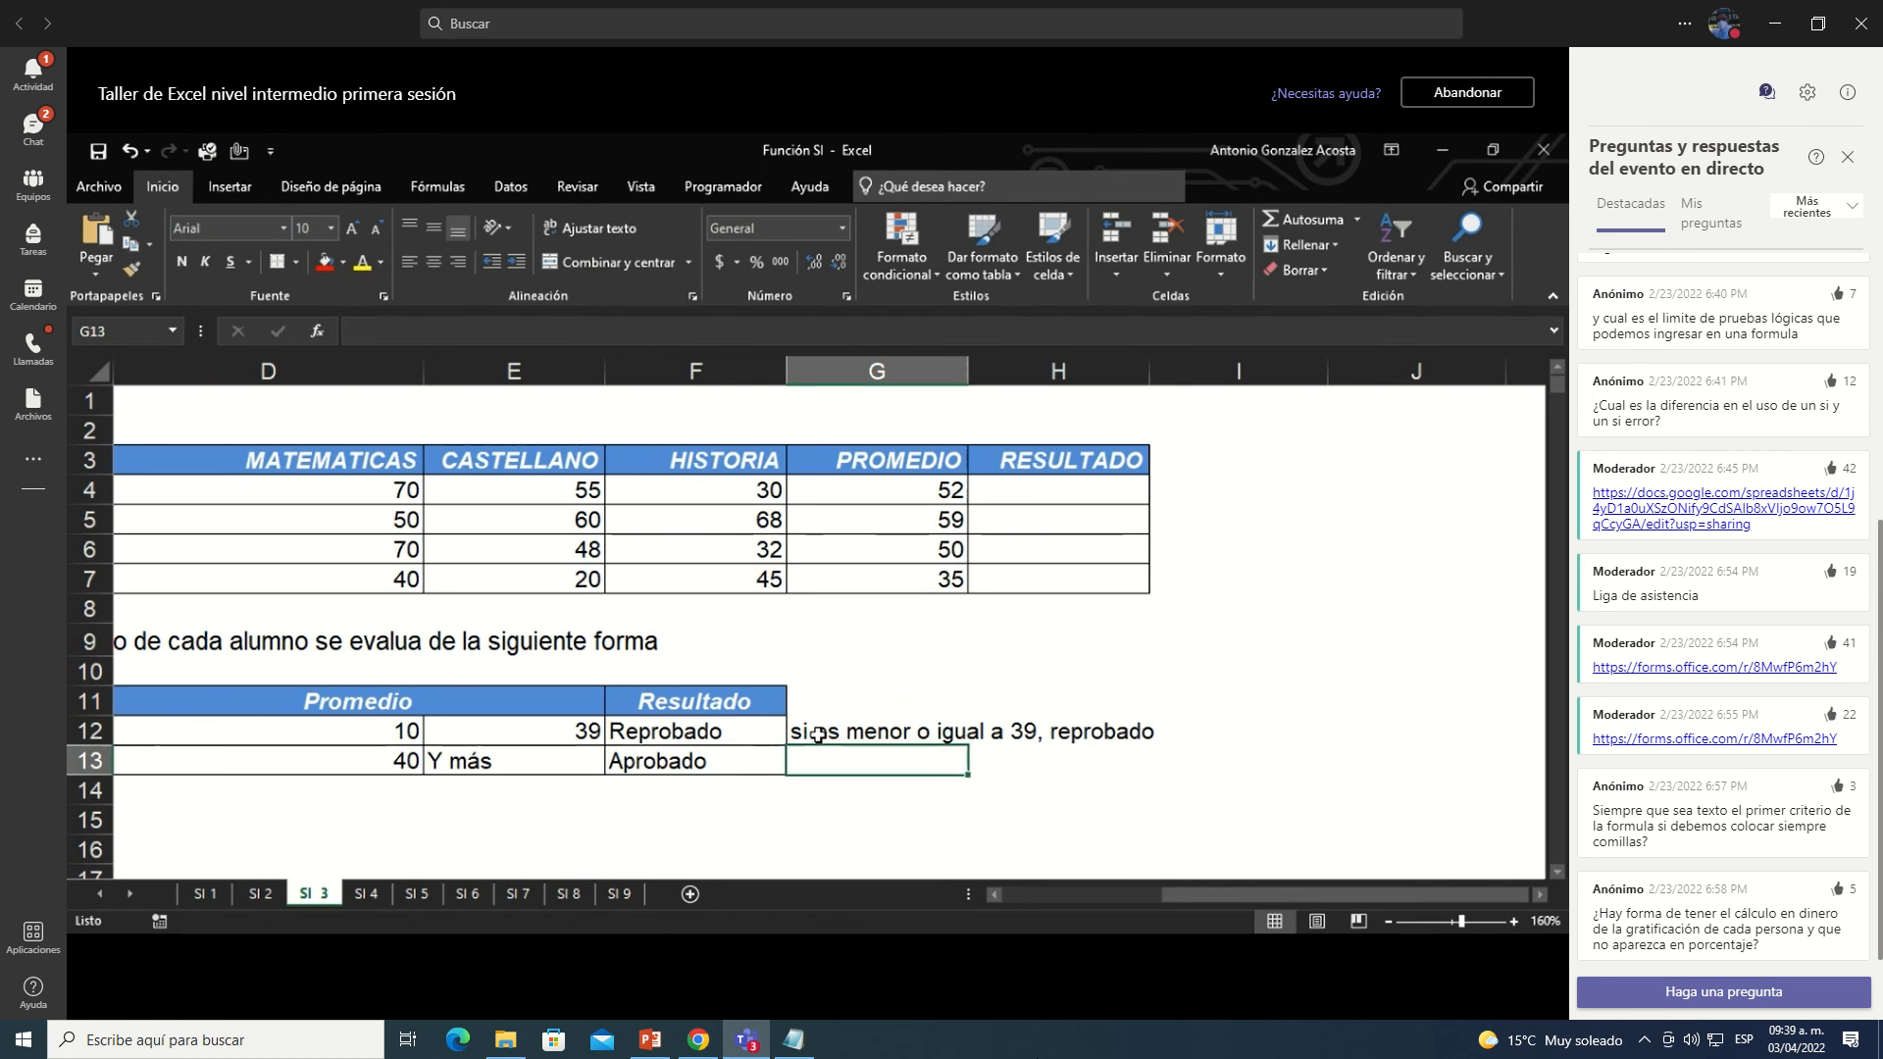
Step: Write the note "si es mayor o igual que 40, aprobado" in G13, beside the Aprobado criterion
type("si es maypor")
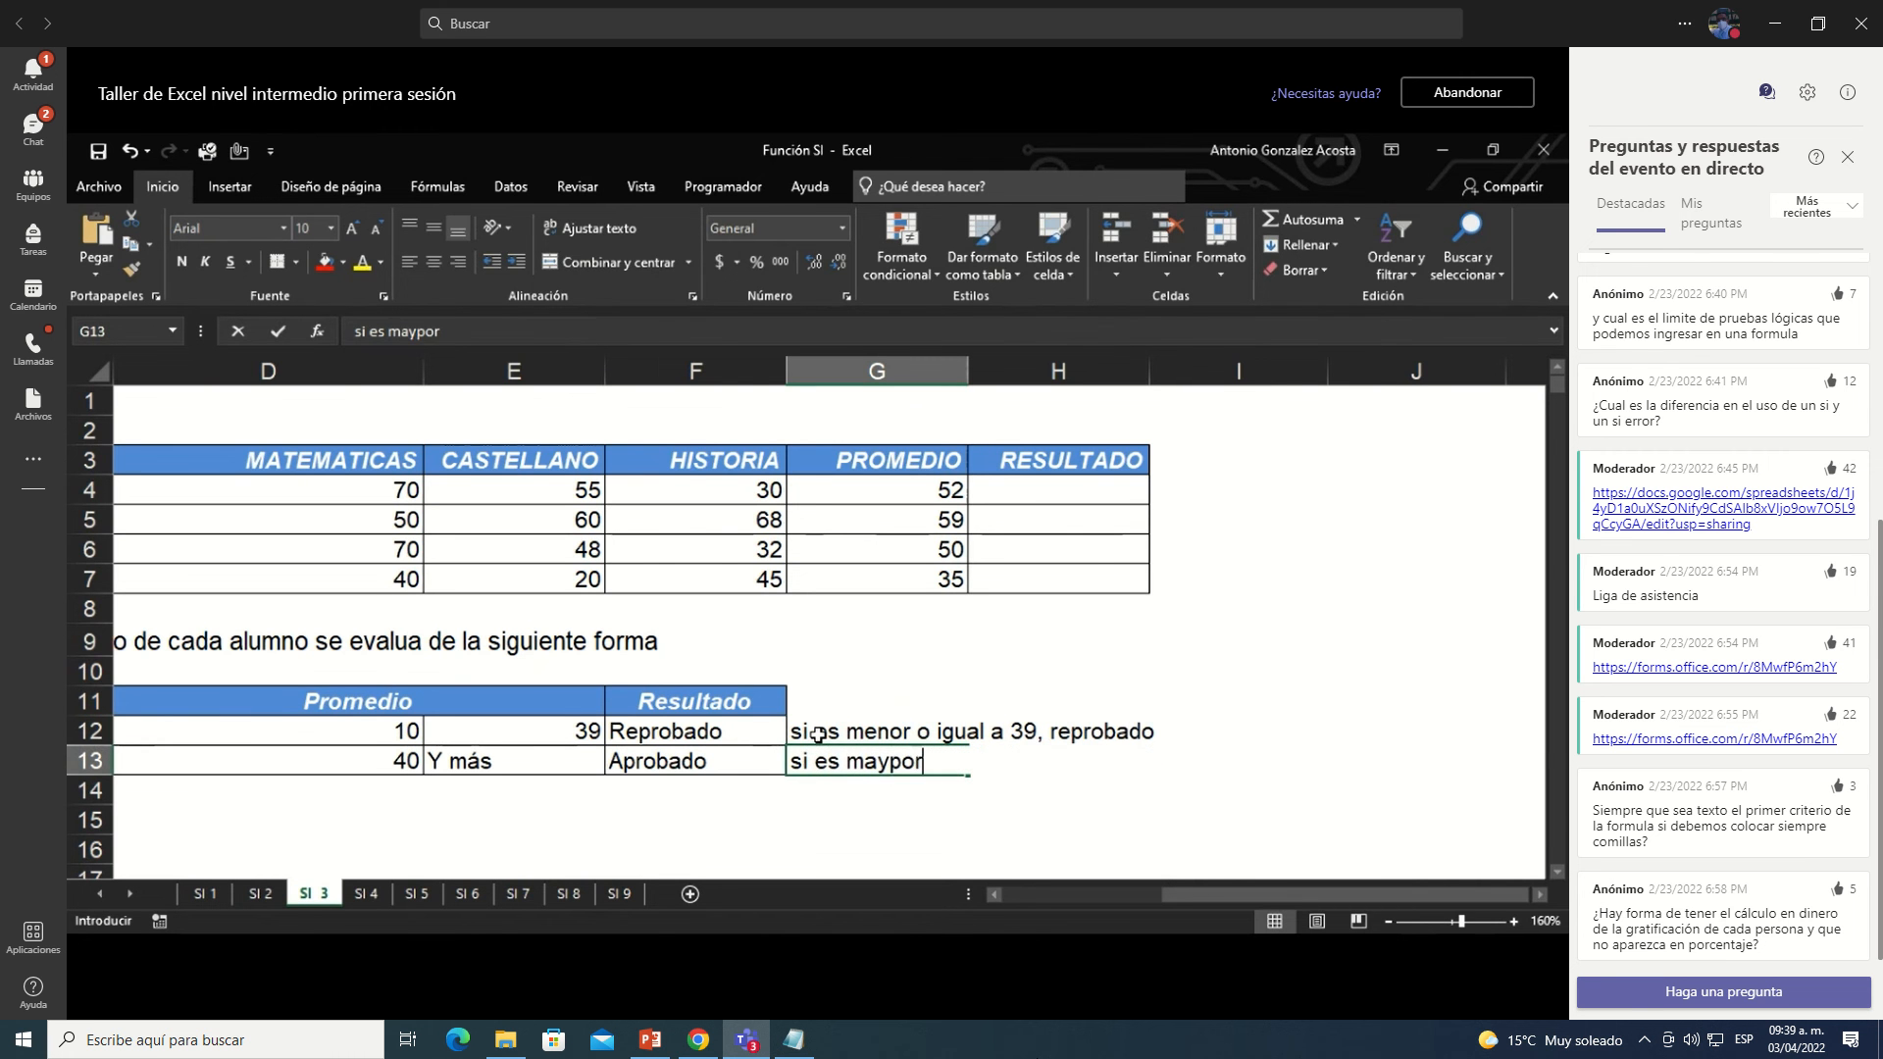
key("BackSpace")
key("BackSpace")
key("BackSpace")
type("or ")
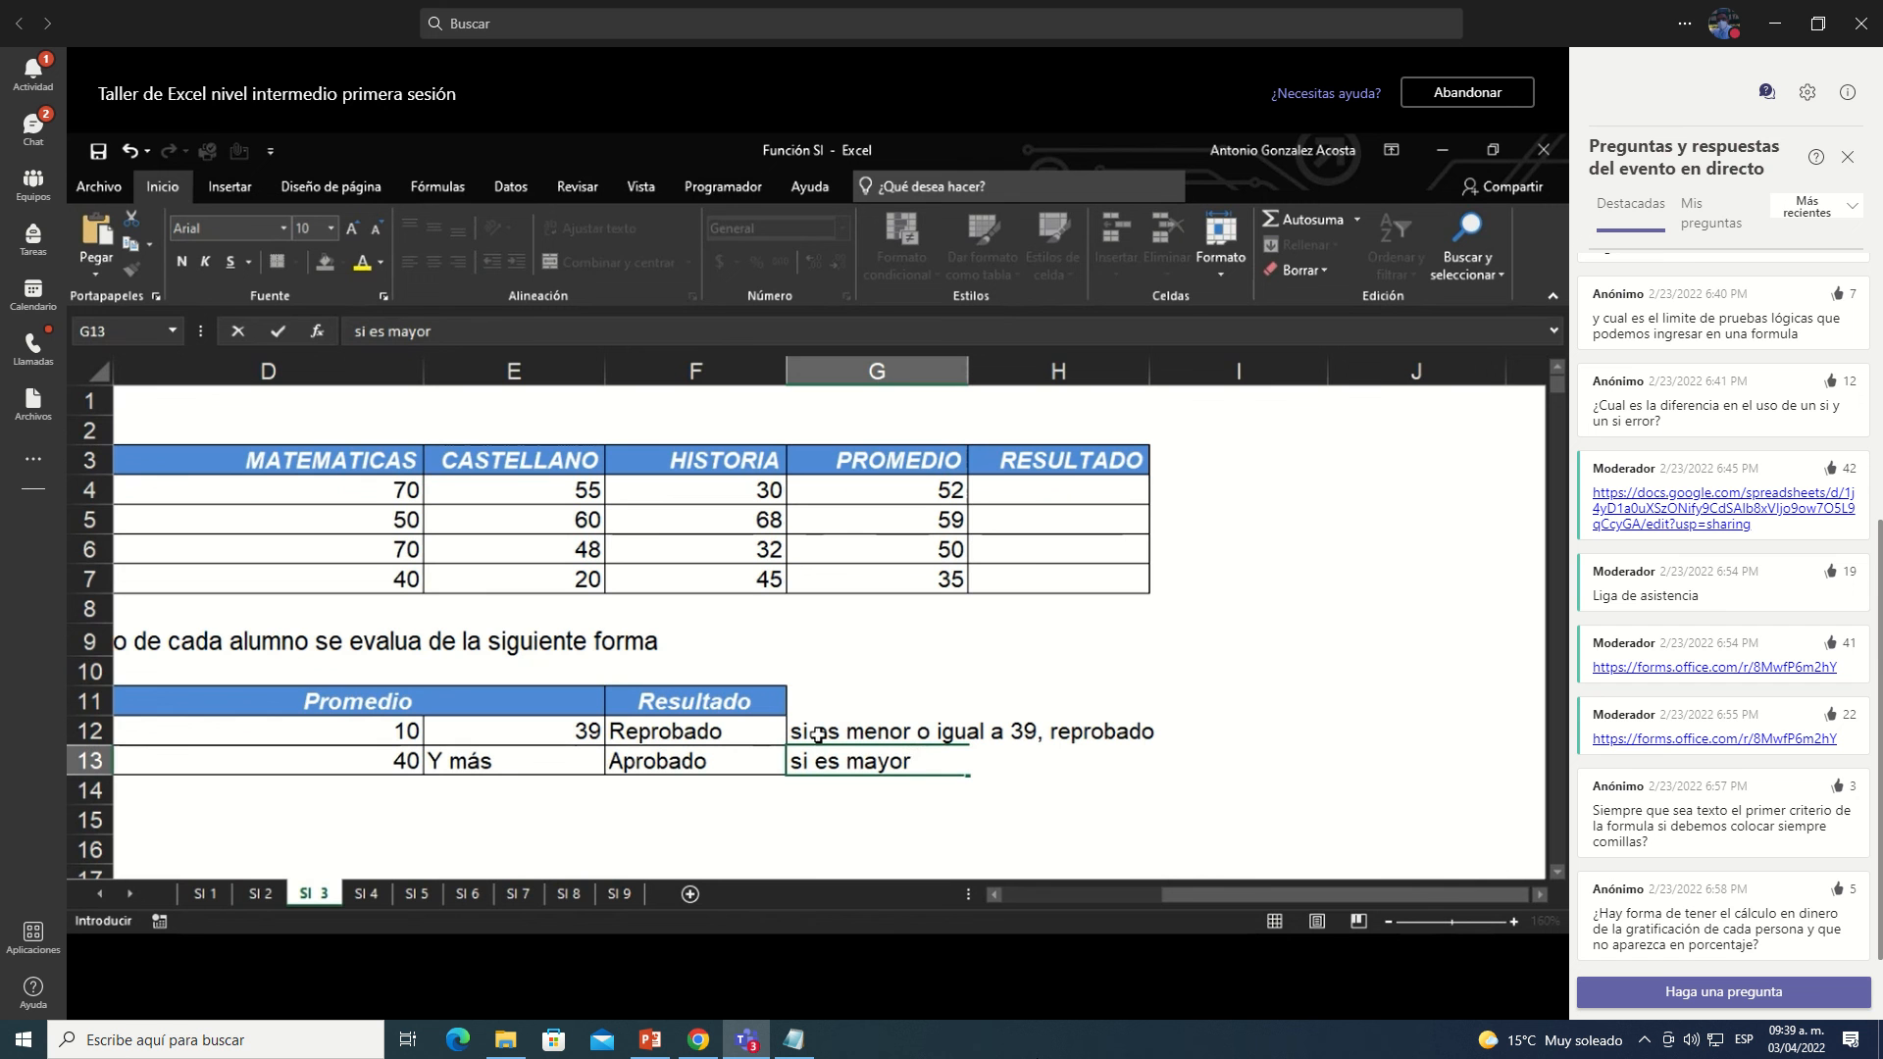
type("o igual q")
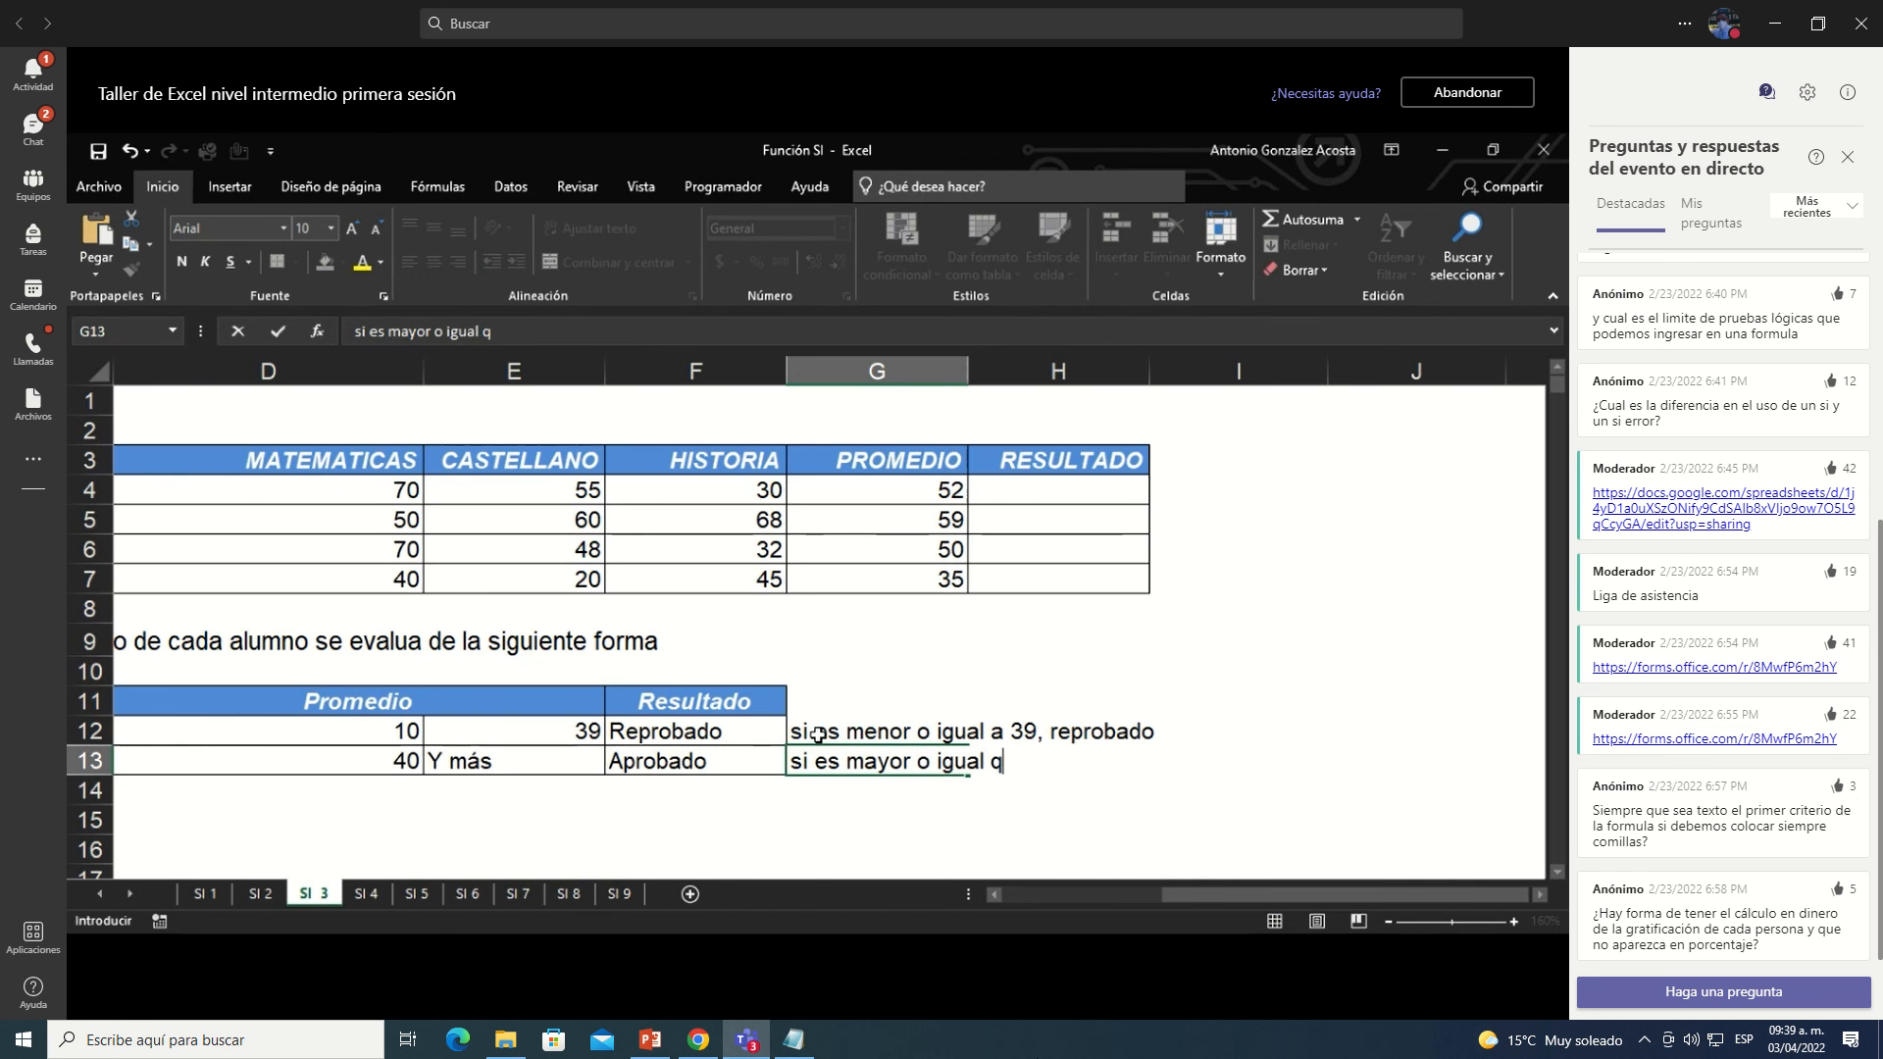
type("ue 40, ap")
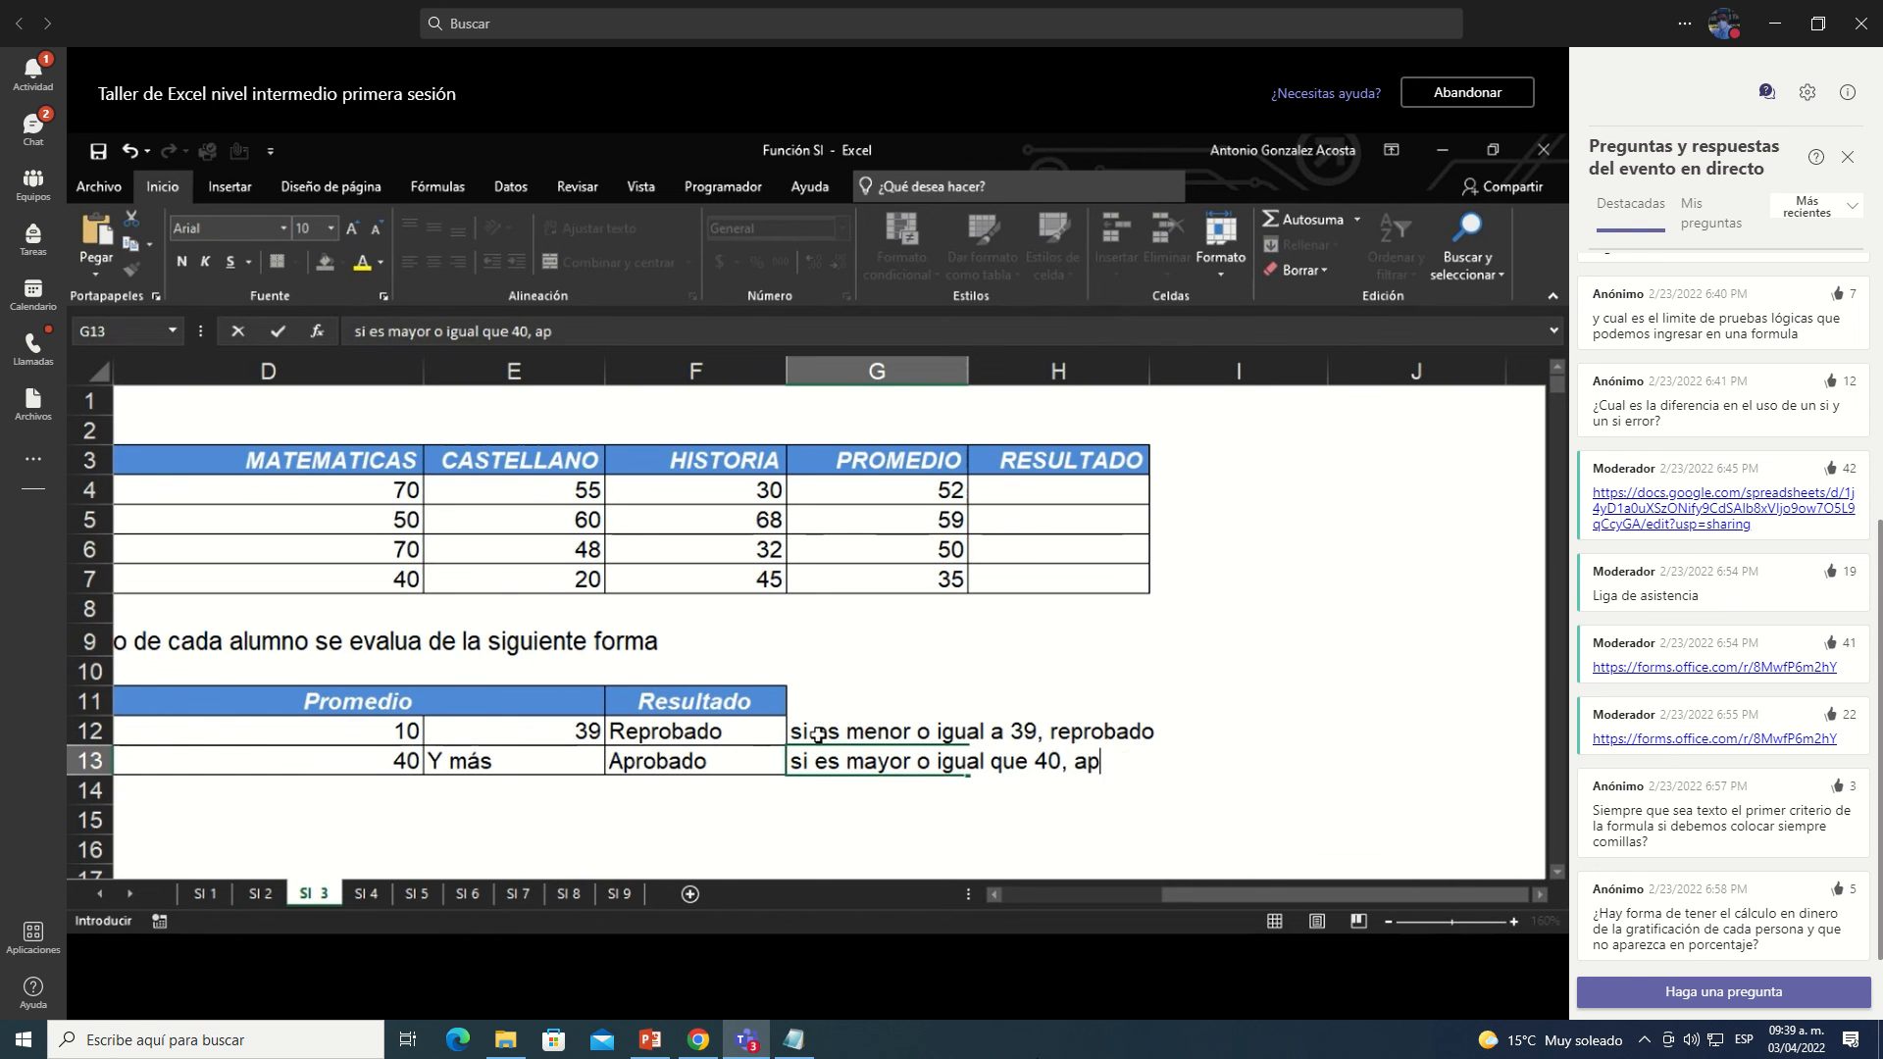
type("robado")
key("Return")
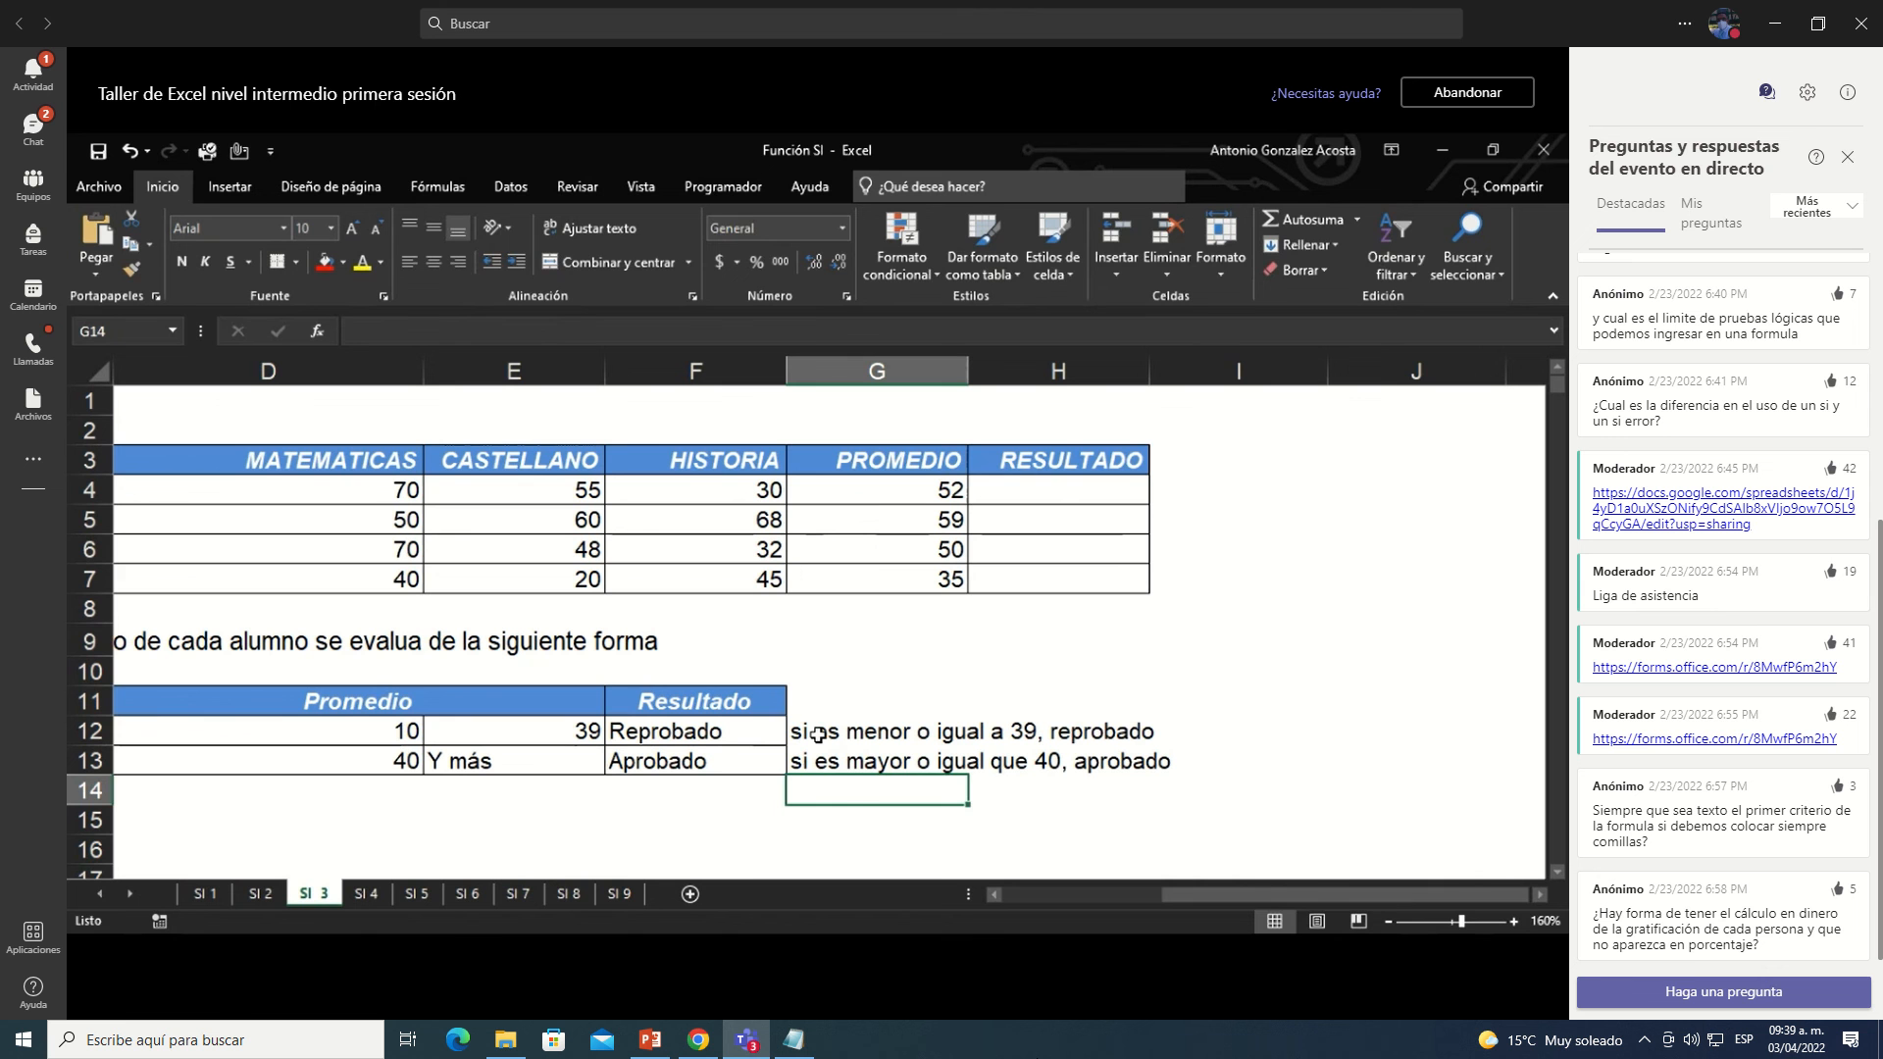
Step: Add the alternative conditions "si es menor que 40, reprobado" in G14 and "si es mayor que 39, aprobado" in G15
type("si es menor que")
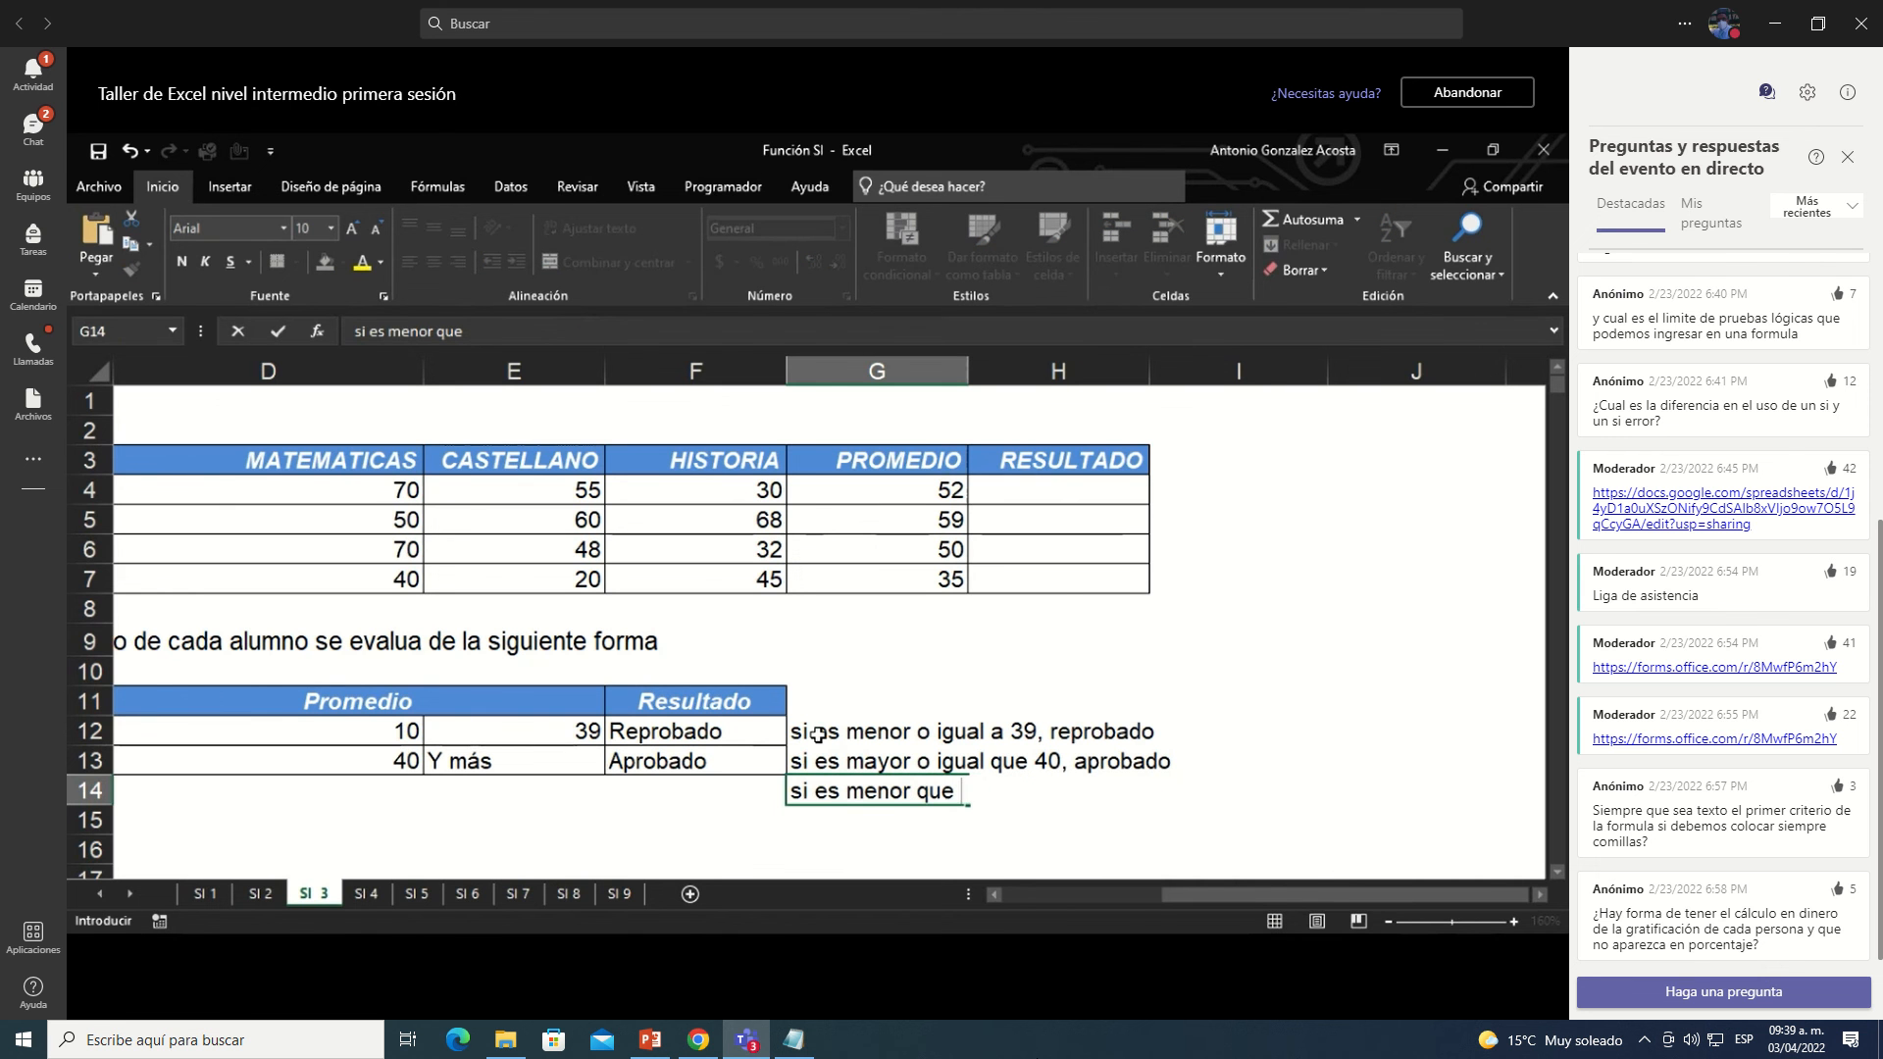
type(" 40, reproba")
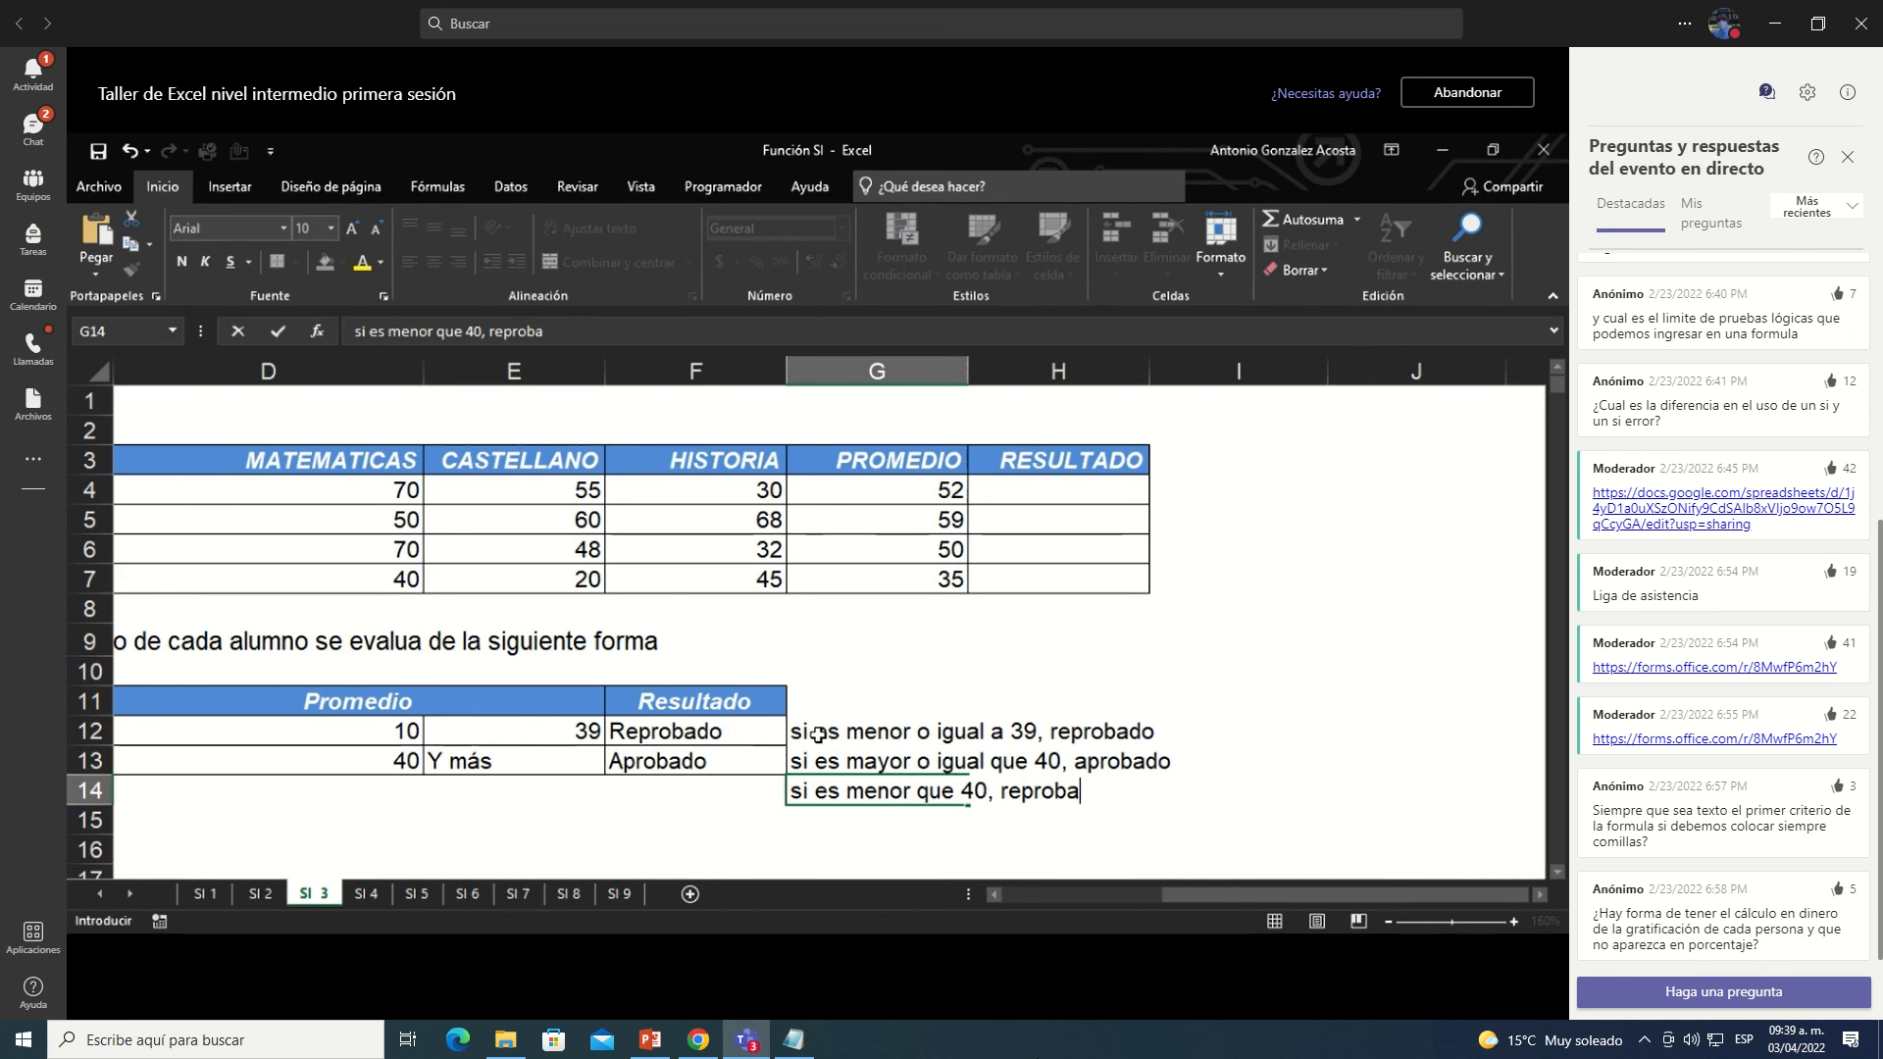
type("do")
key("Return")
type("si es mayor que 3")
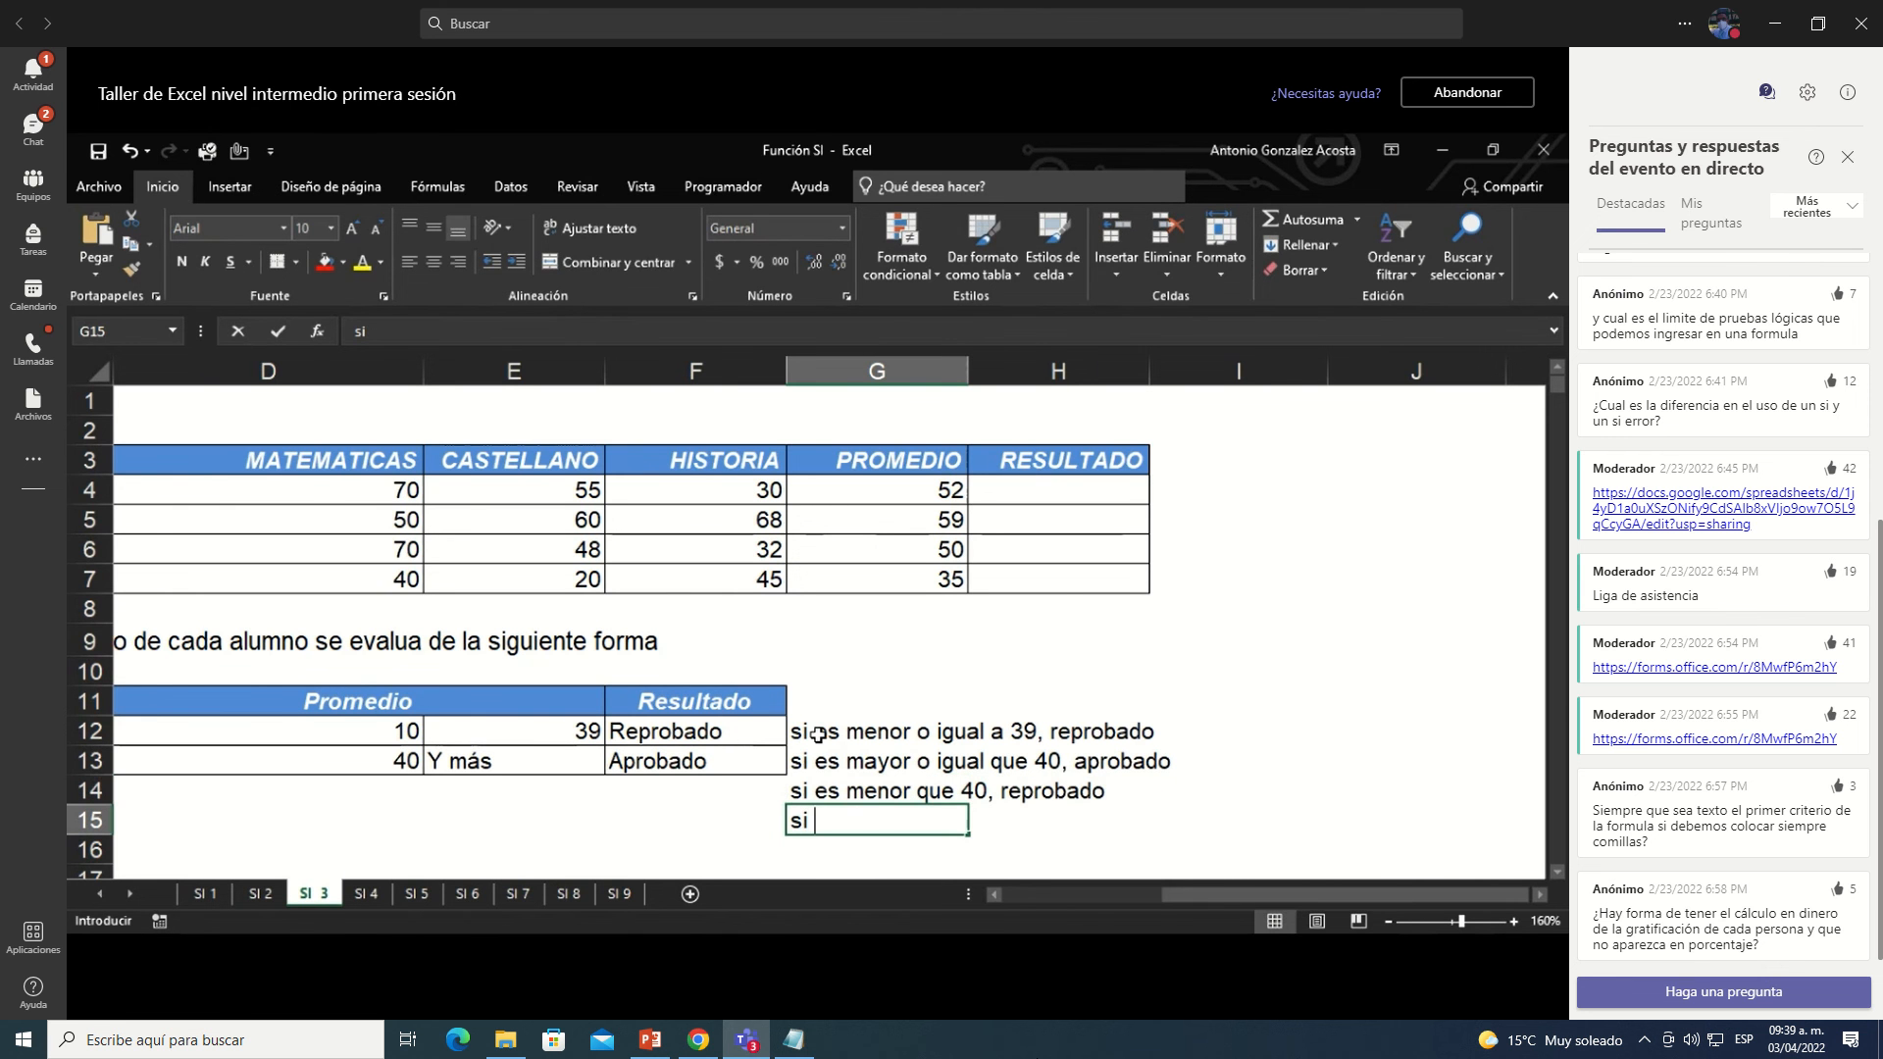
type("9, ")
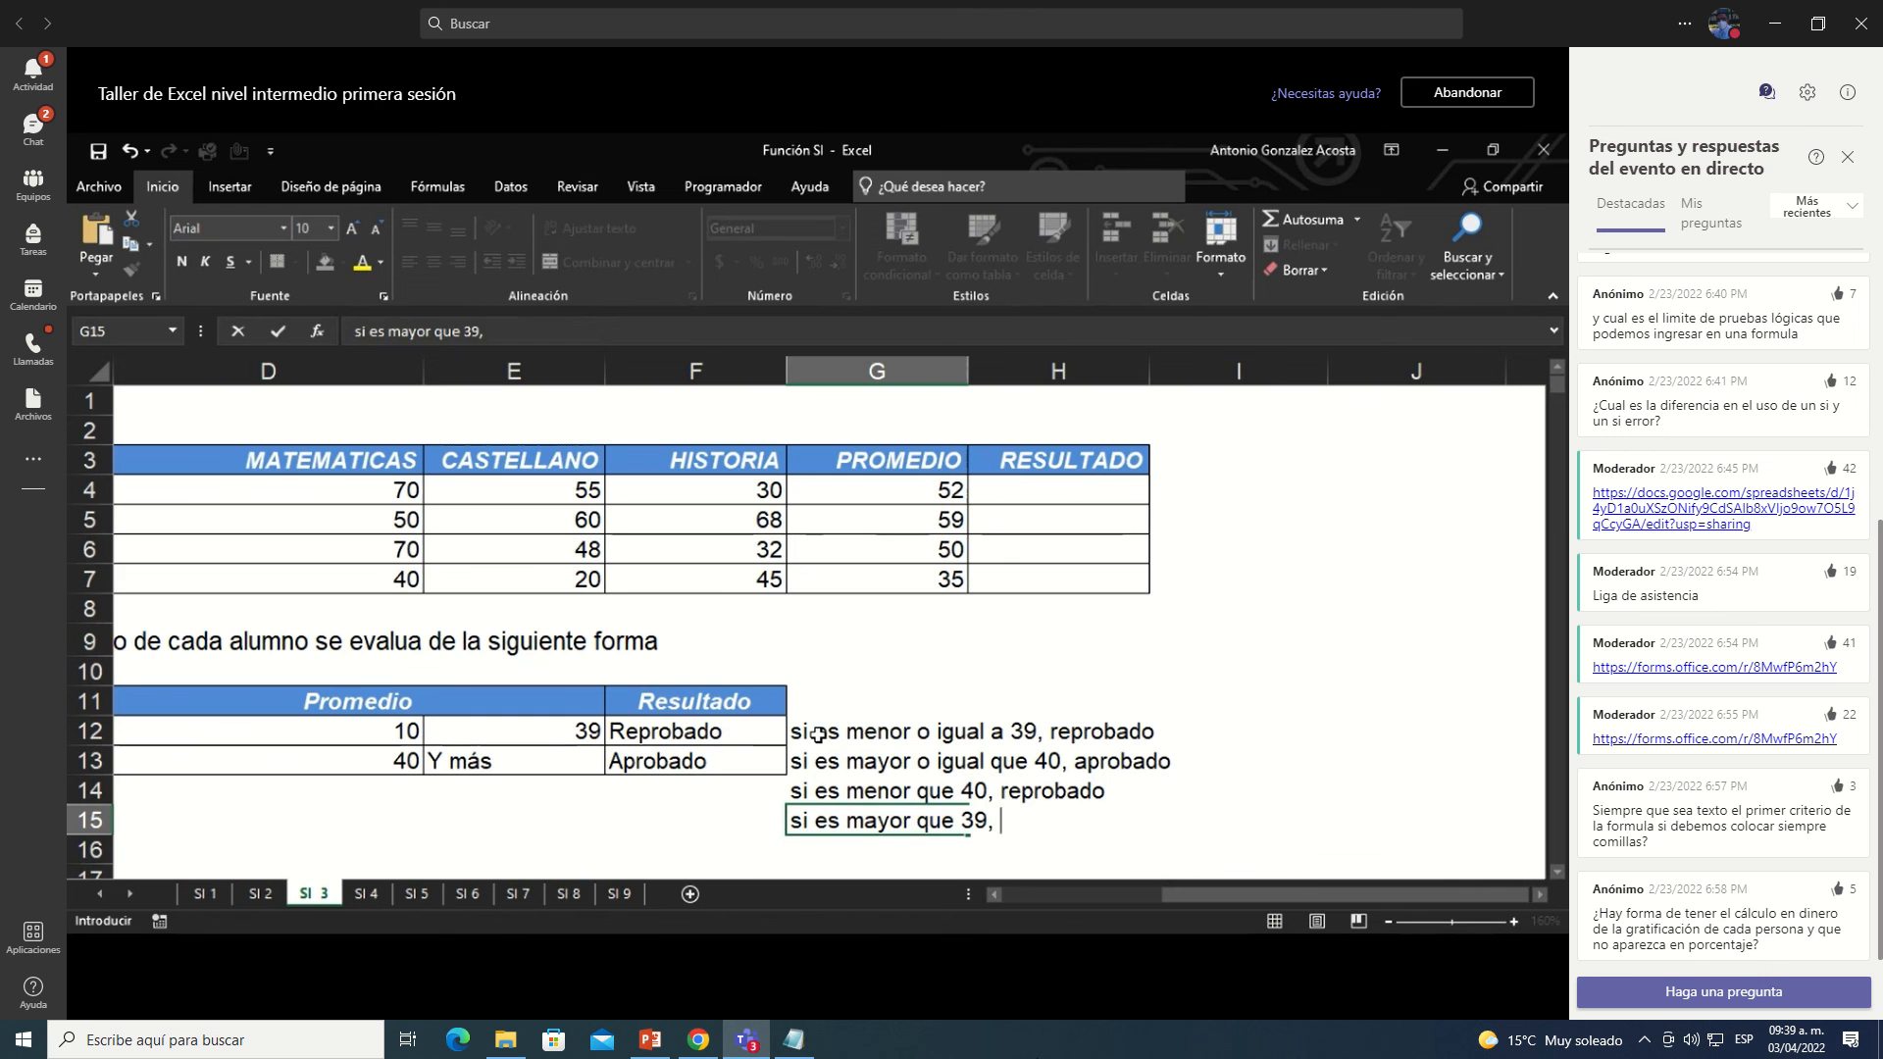
type("aprobado")
key("Return")
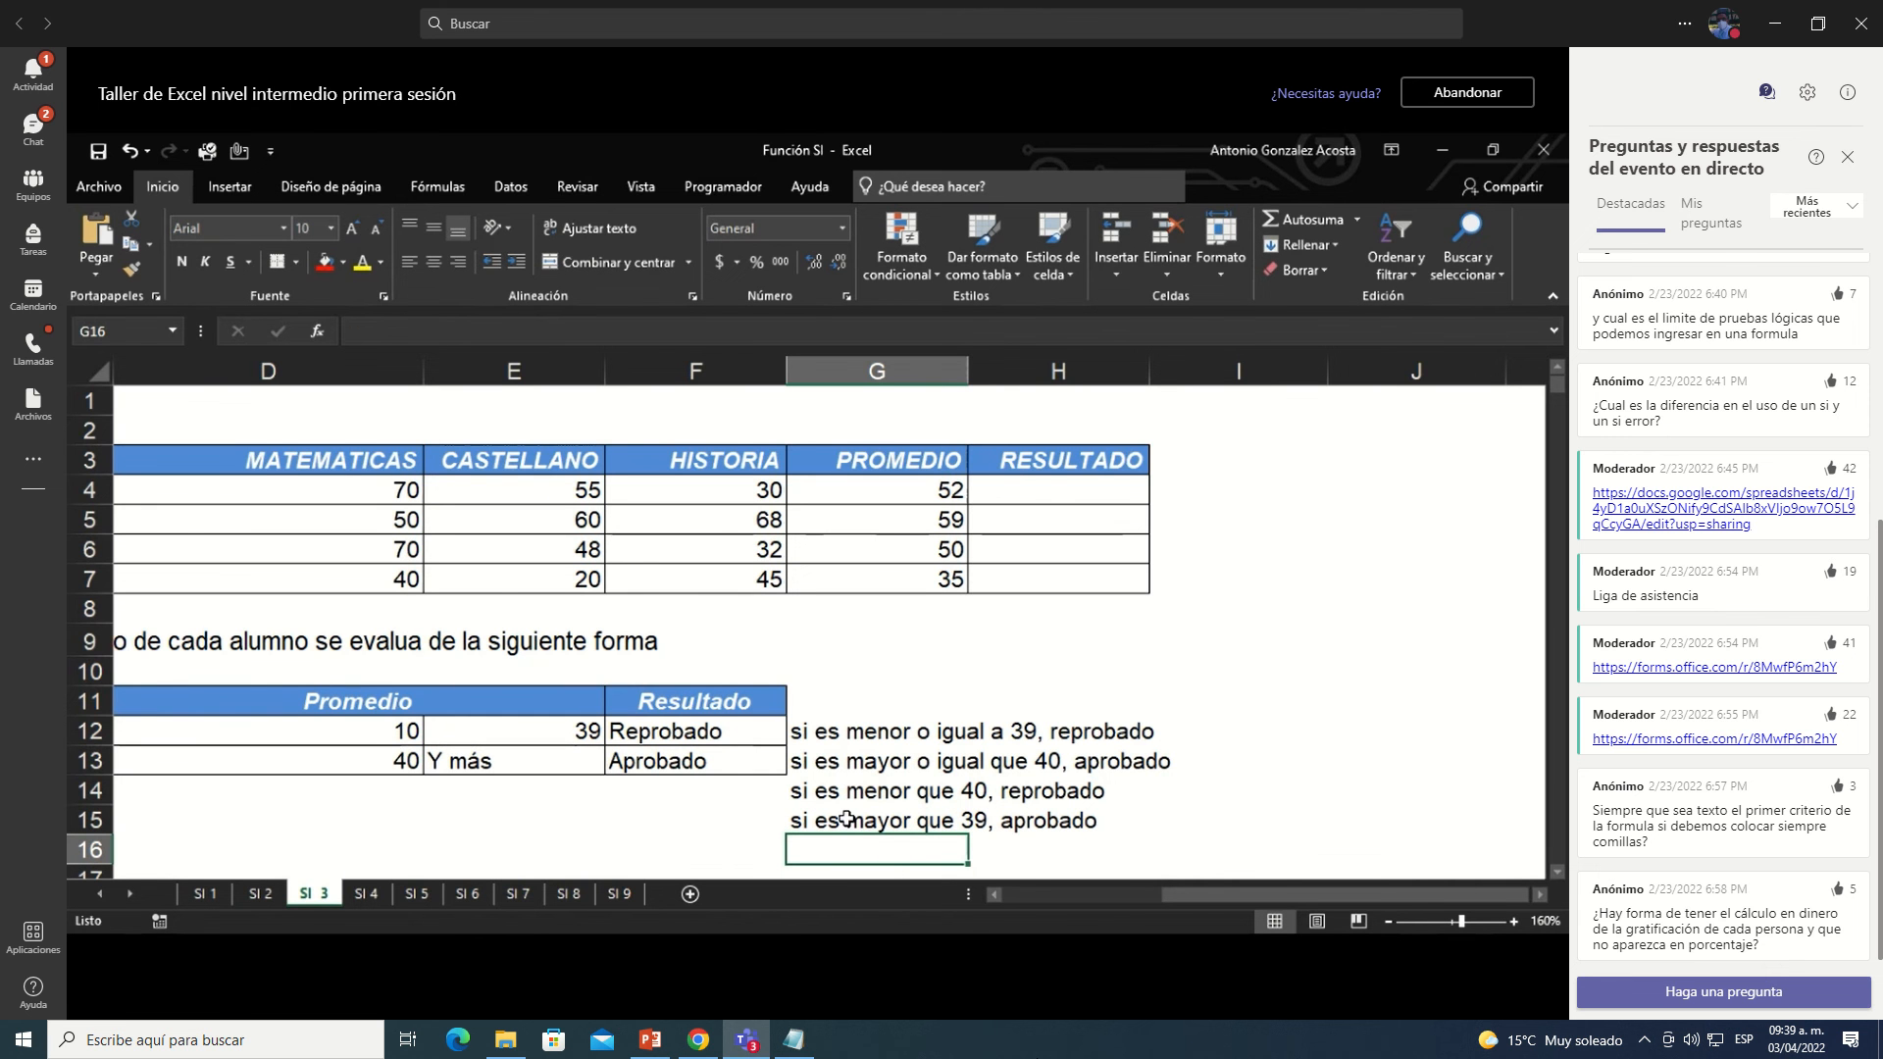
Step: Try a red fill with yellow text on the alternative conditions in G14:G15, and undo both formats
left_click_drag(845, 790, 845, 819)
left_click(325, 261)
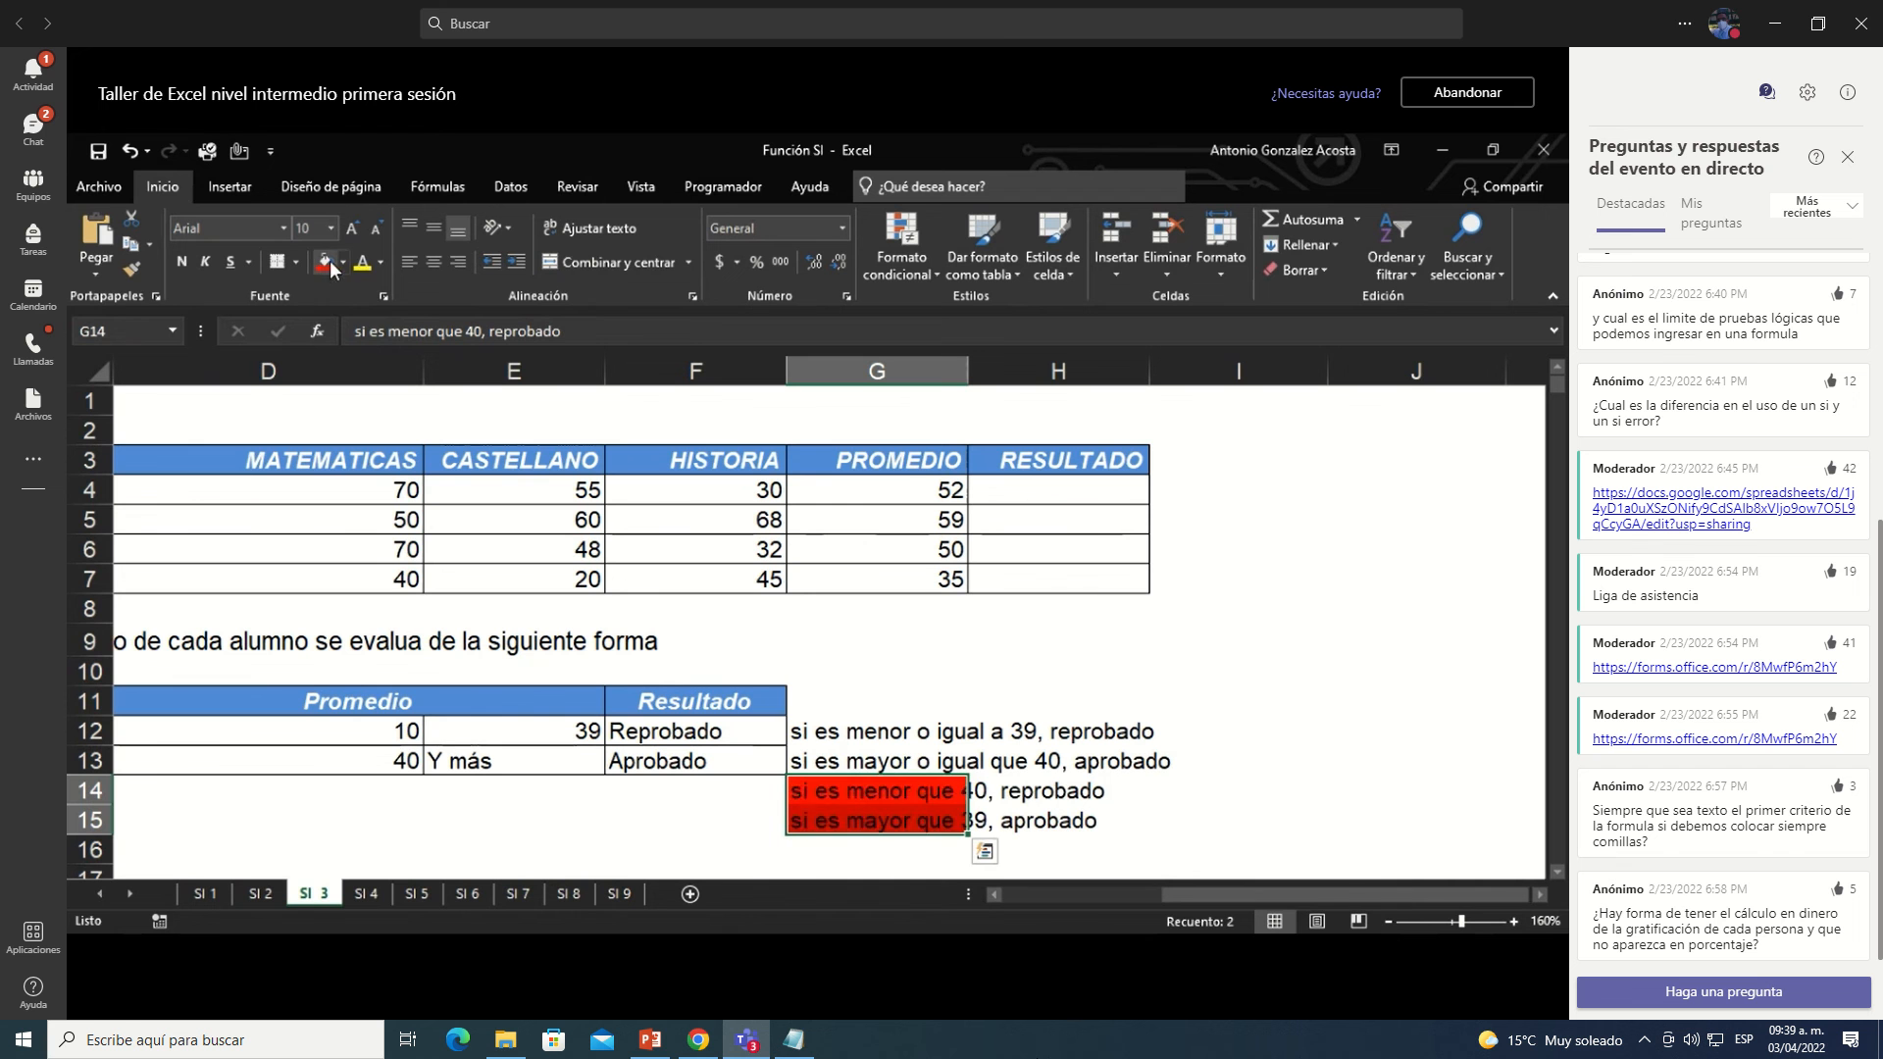
left_click(362, 262)
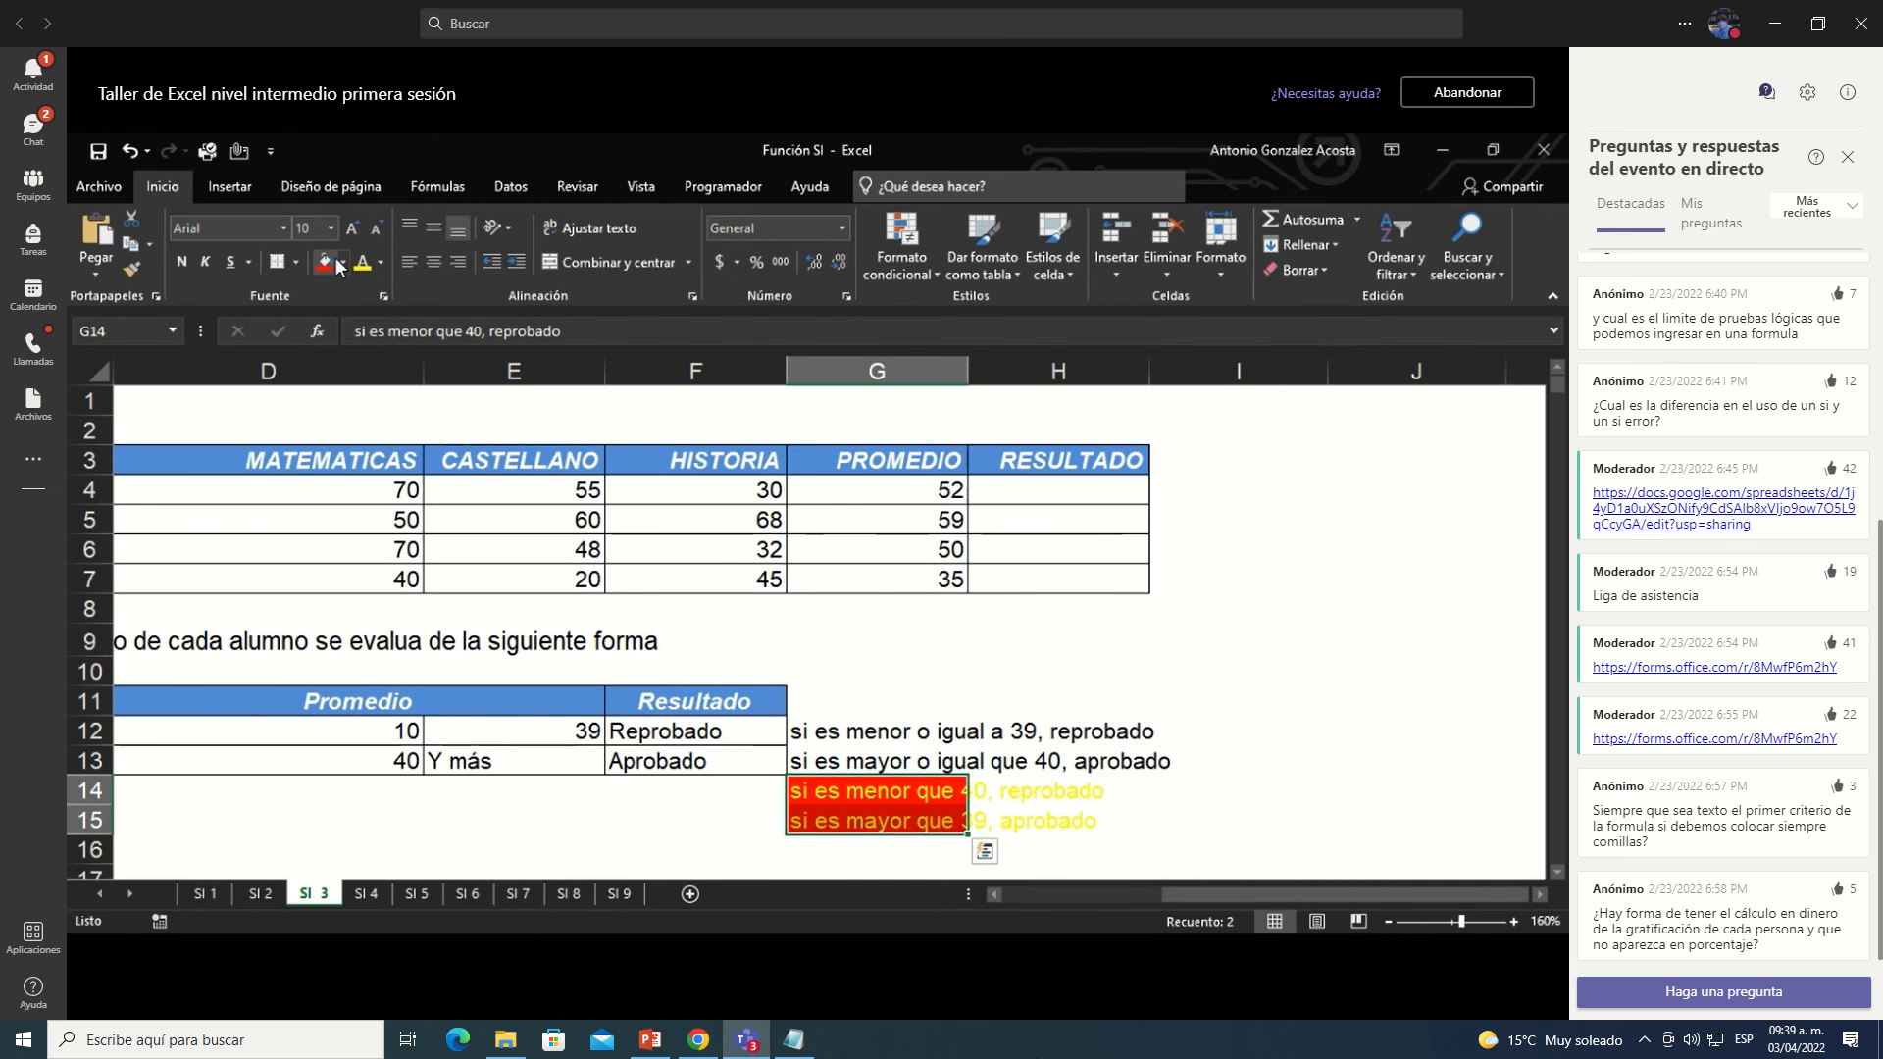
key("ctrl+z")
key("ctrl+z")
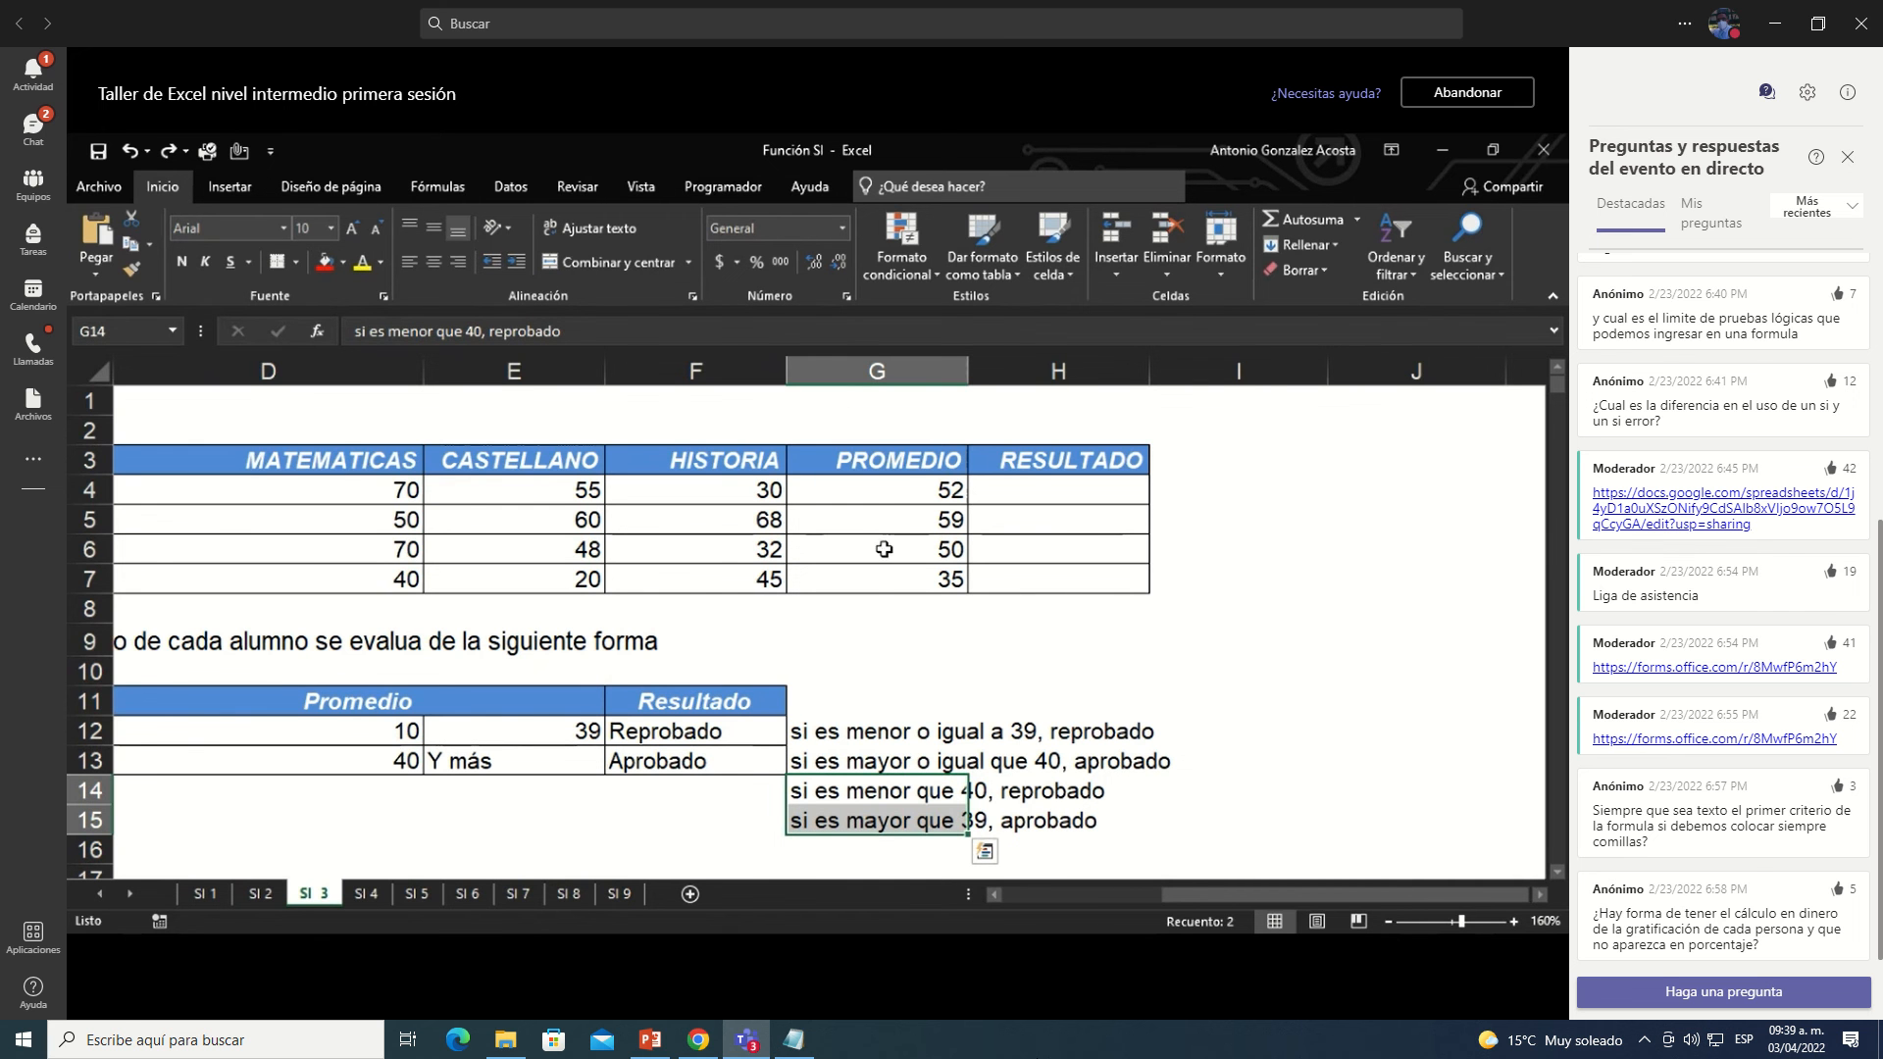
Step: Set the font color of the alternative conditions in G14:G15 to red
left_click(380, 261)
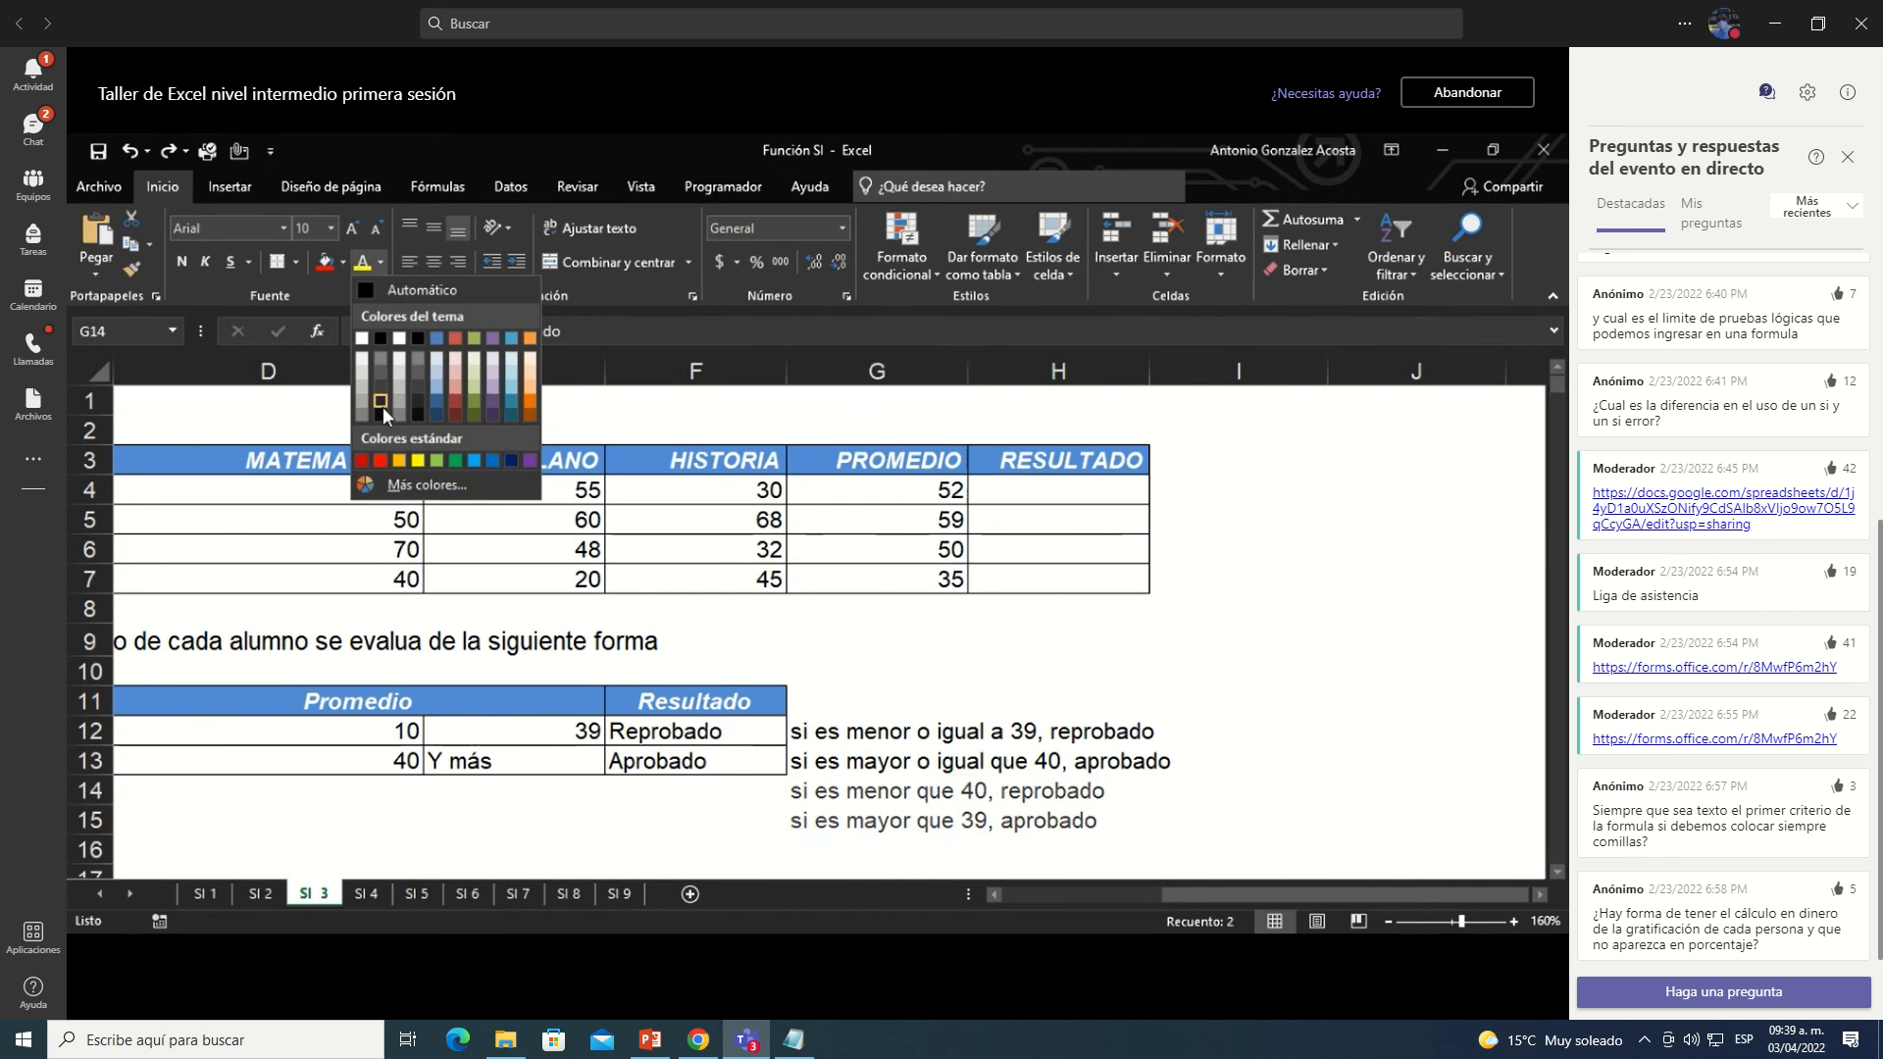
left_click(381, 453)
left_click(904, 730)
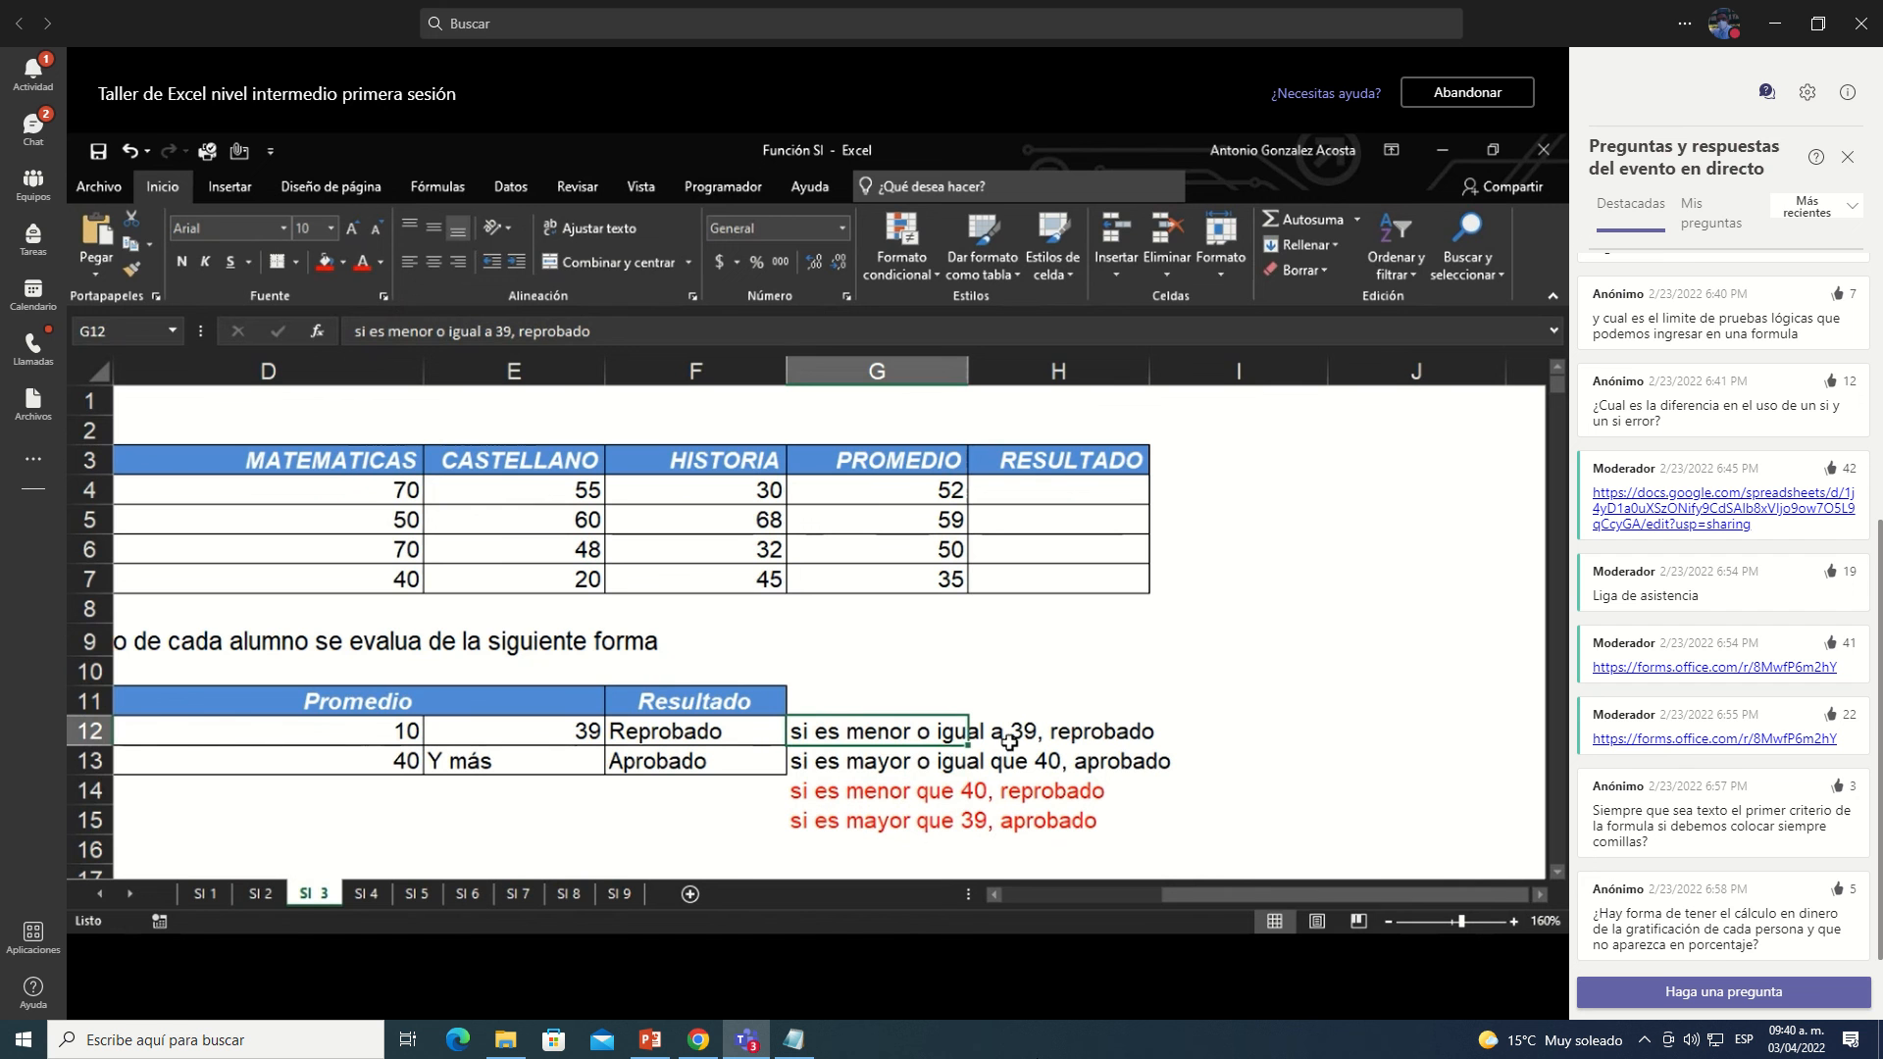
left_click_drag(844, 740, 851, 809)
Step: Enter the formula =SI(G4<=39,"reprobado","aprobado") in H4 of the RESULTADO column
left_click(1022, 504)
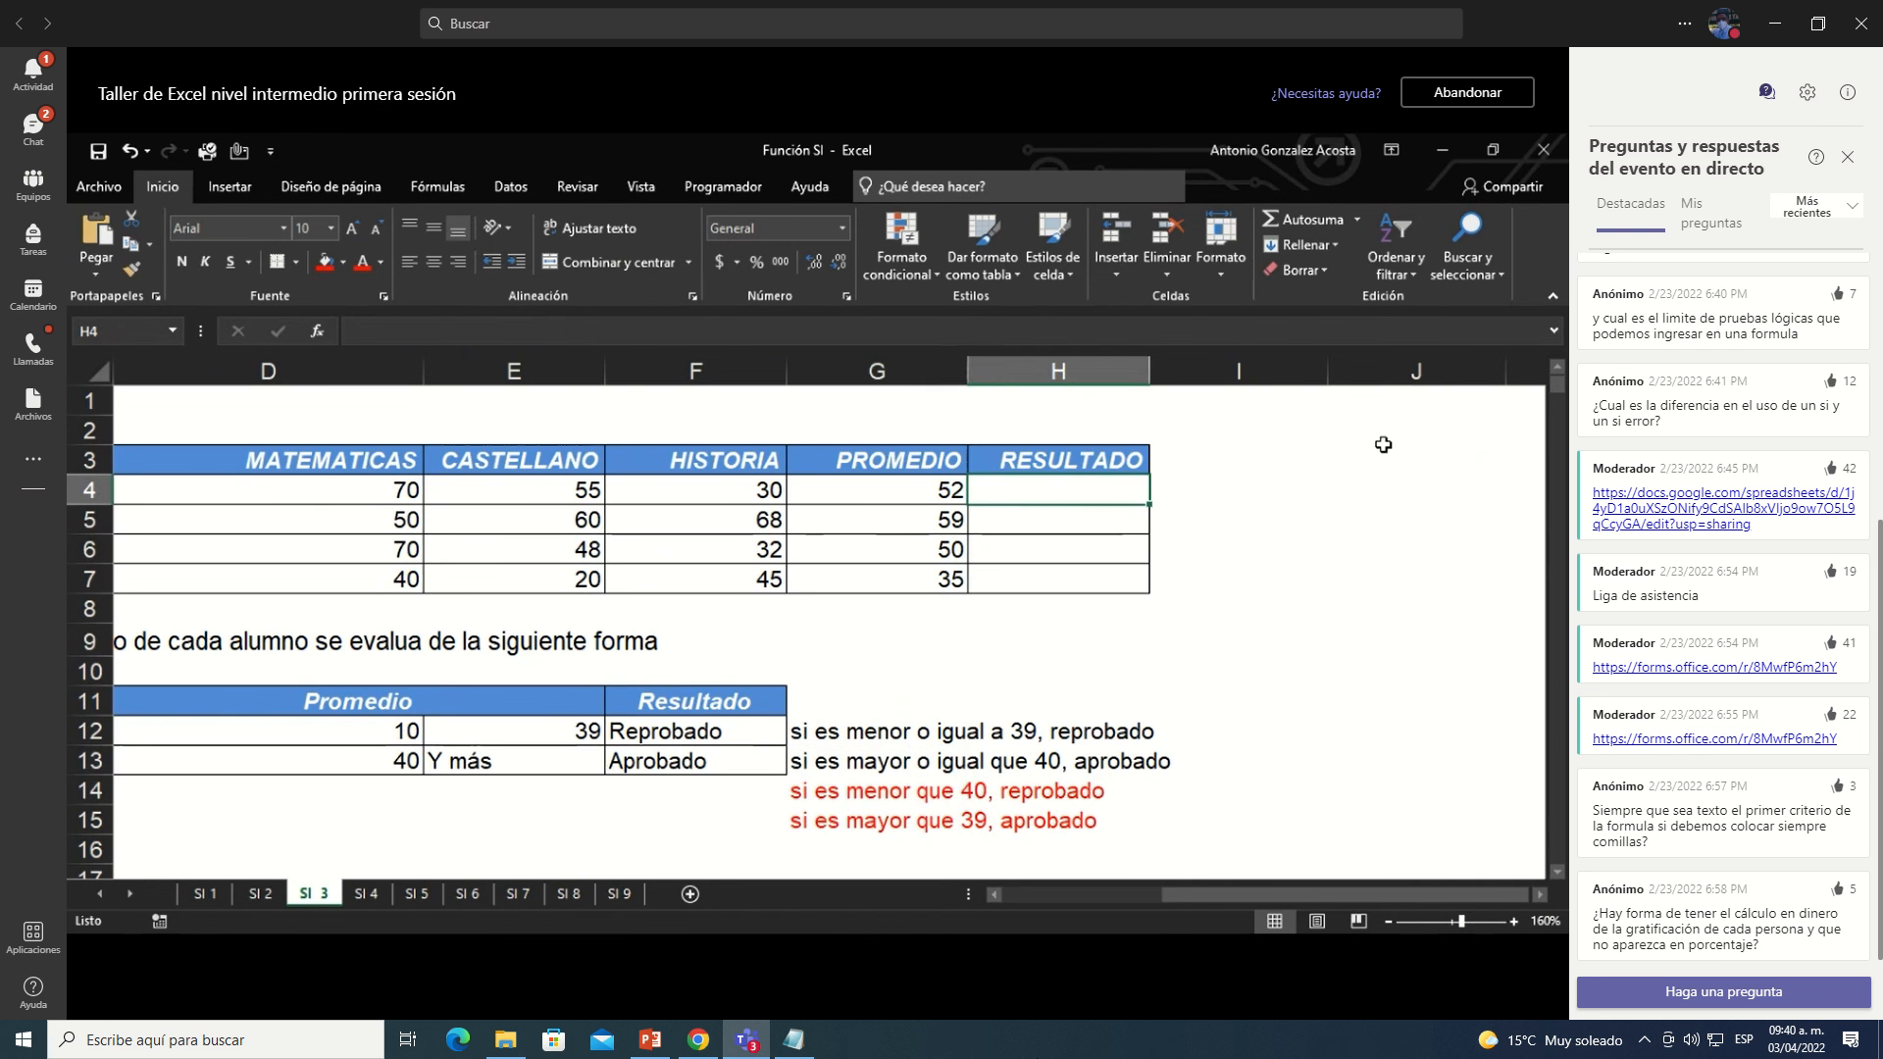
type("=si(")
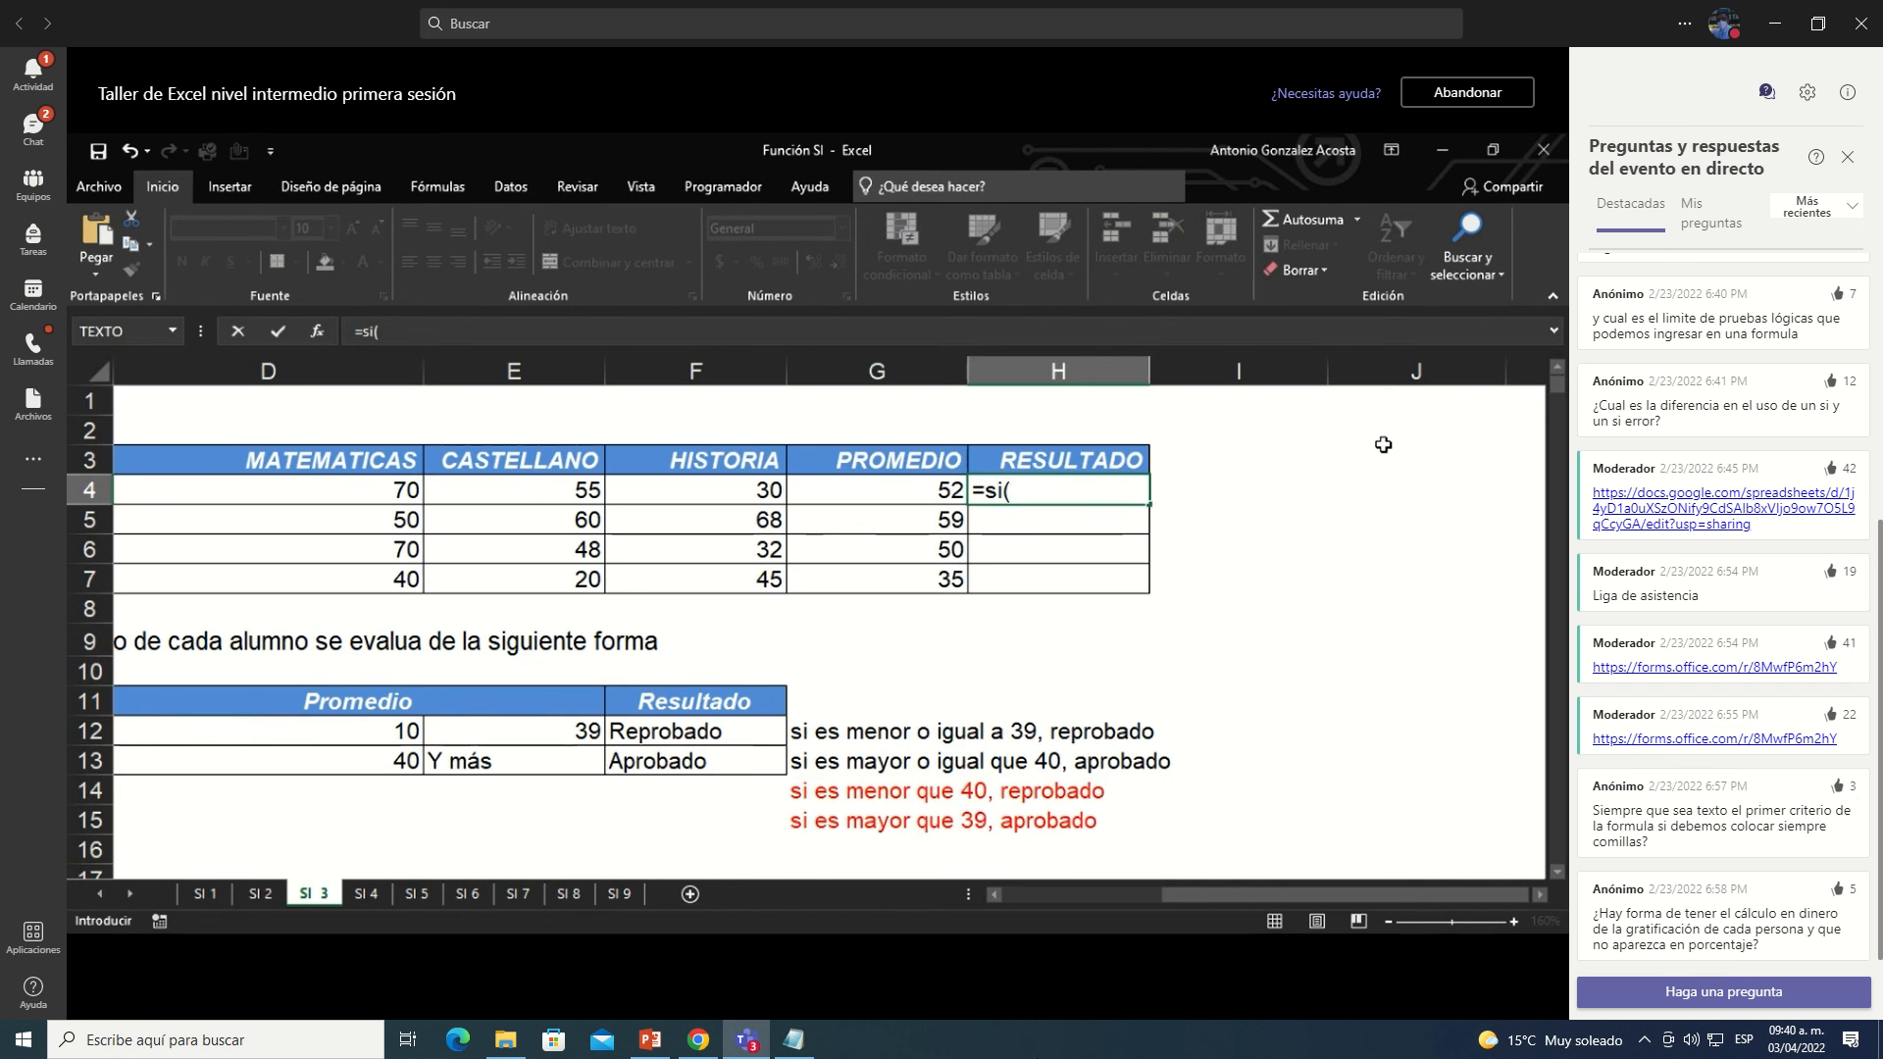
key("Left")
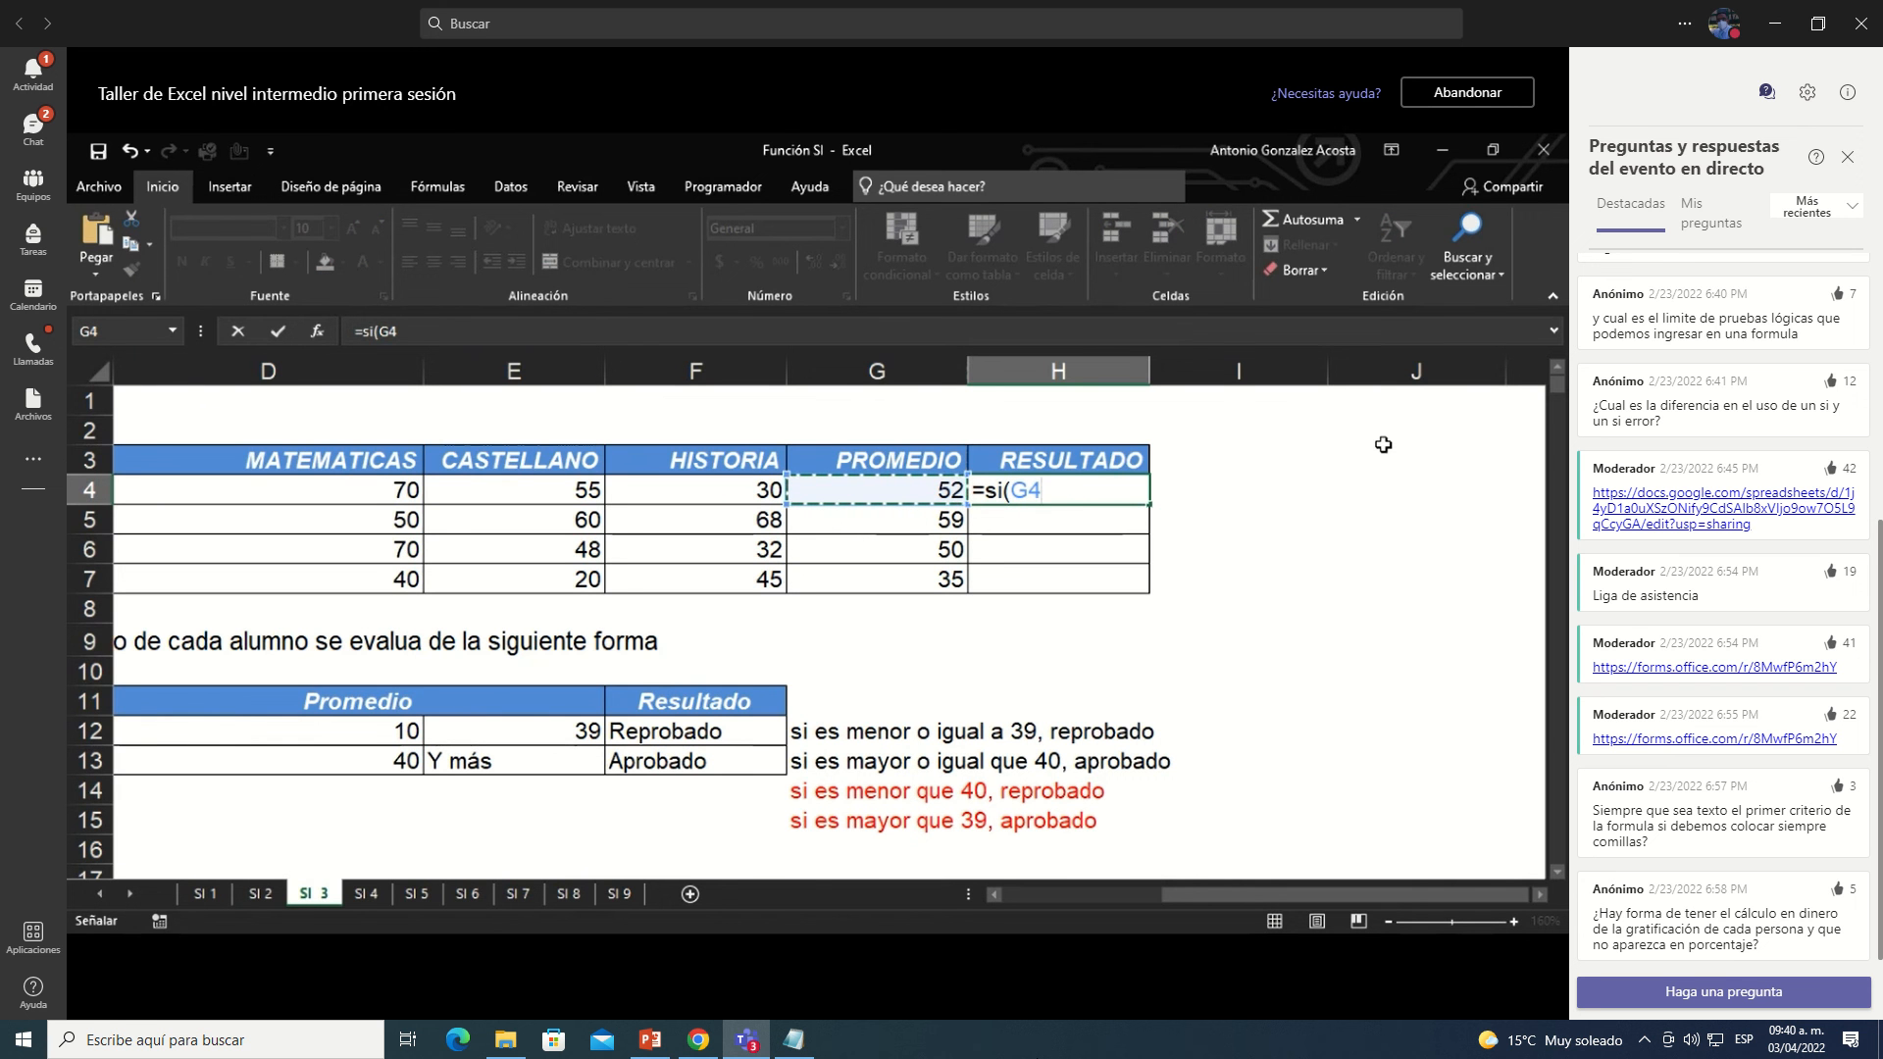
type("<=39,")
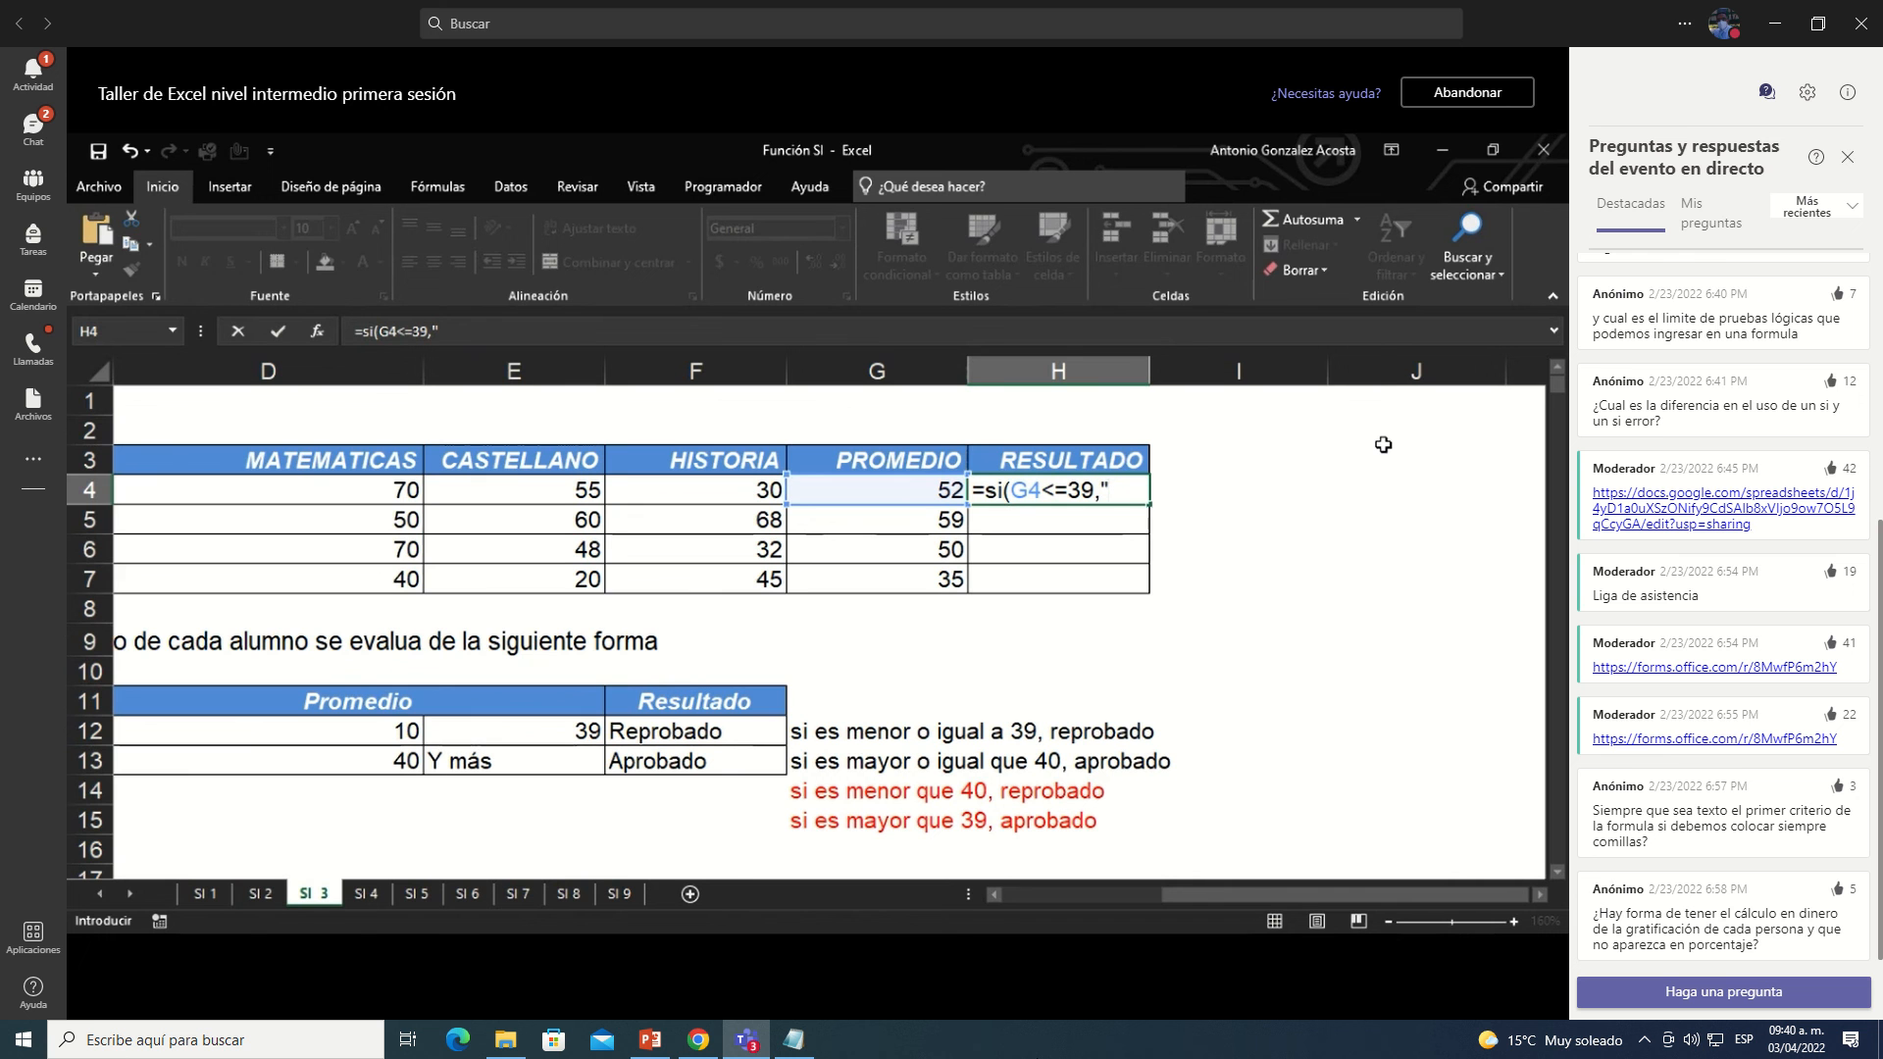
type("reprobado\"")
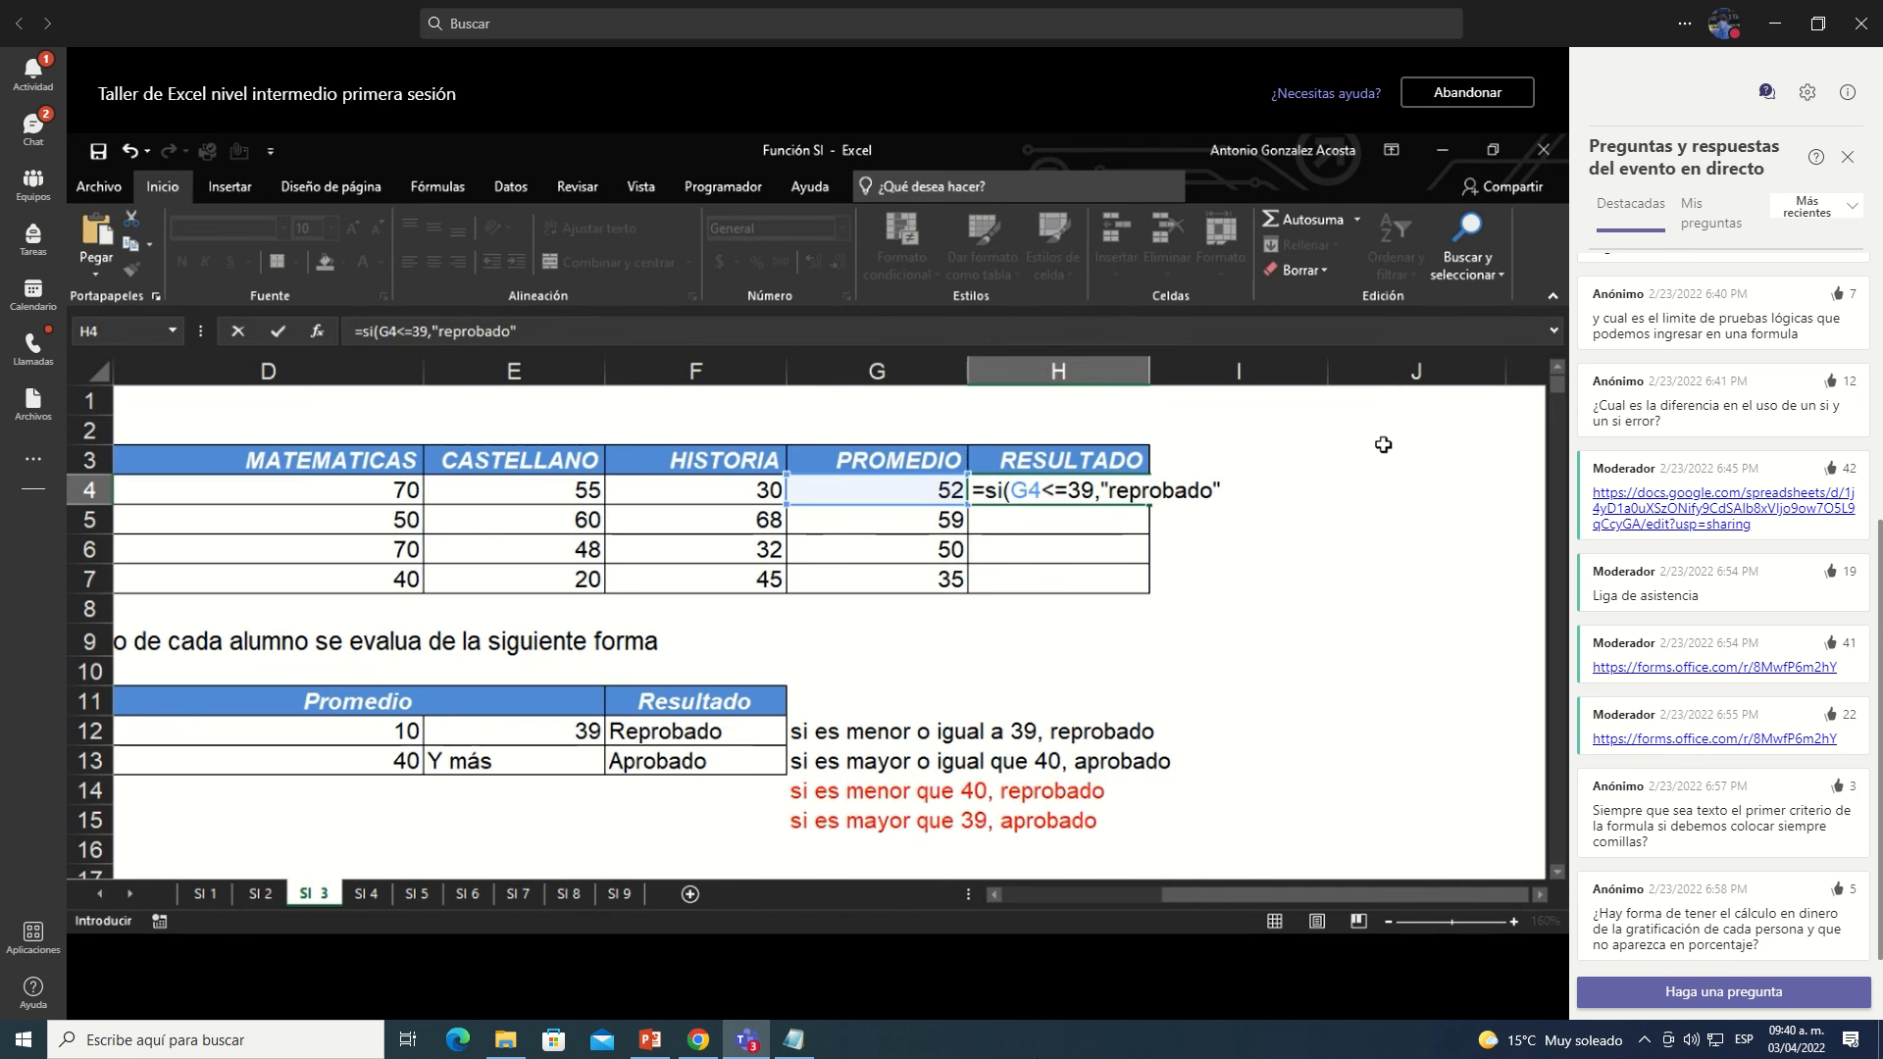
type(",\"aprobado\")")
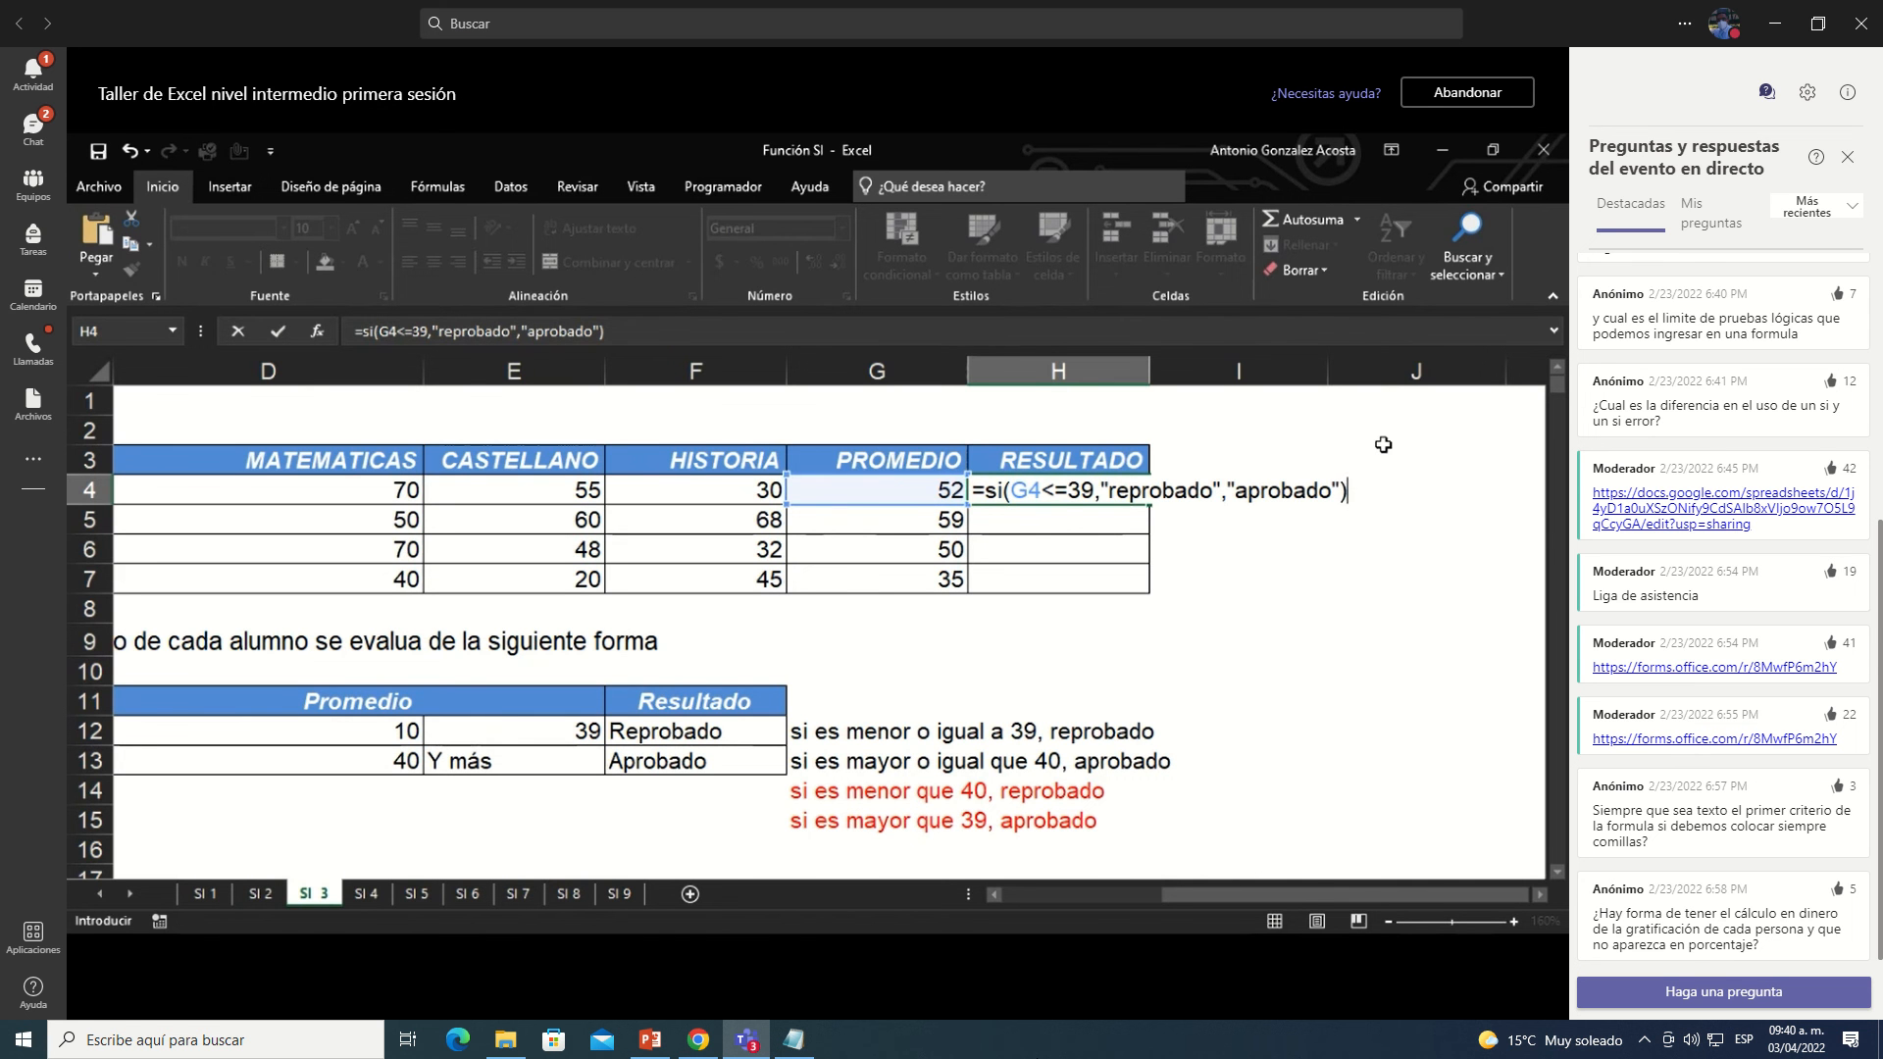
key("Return")
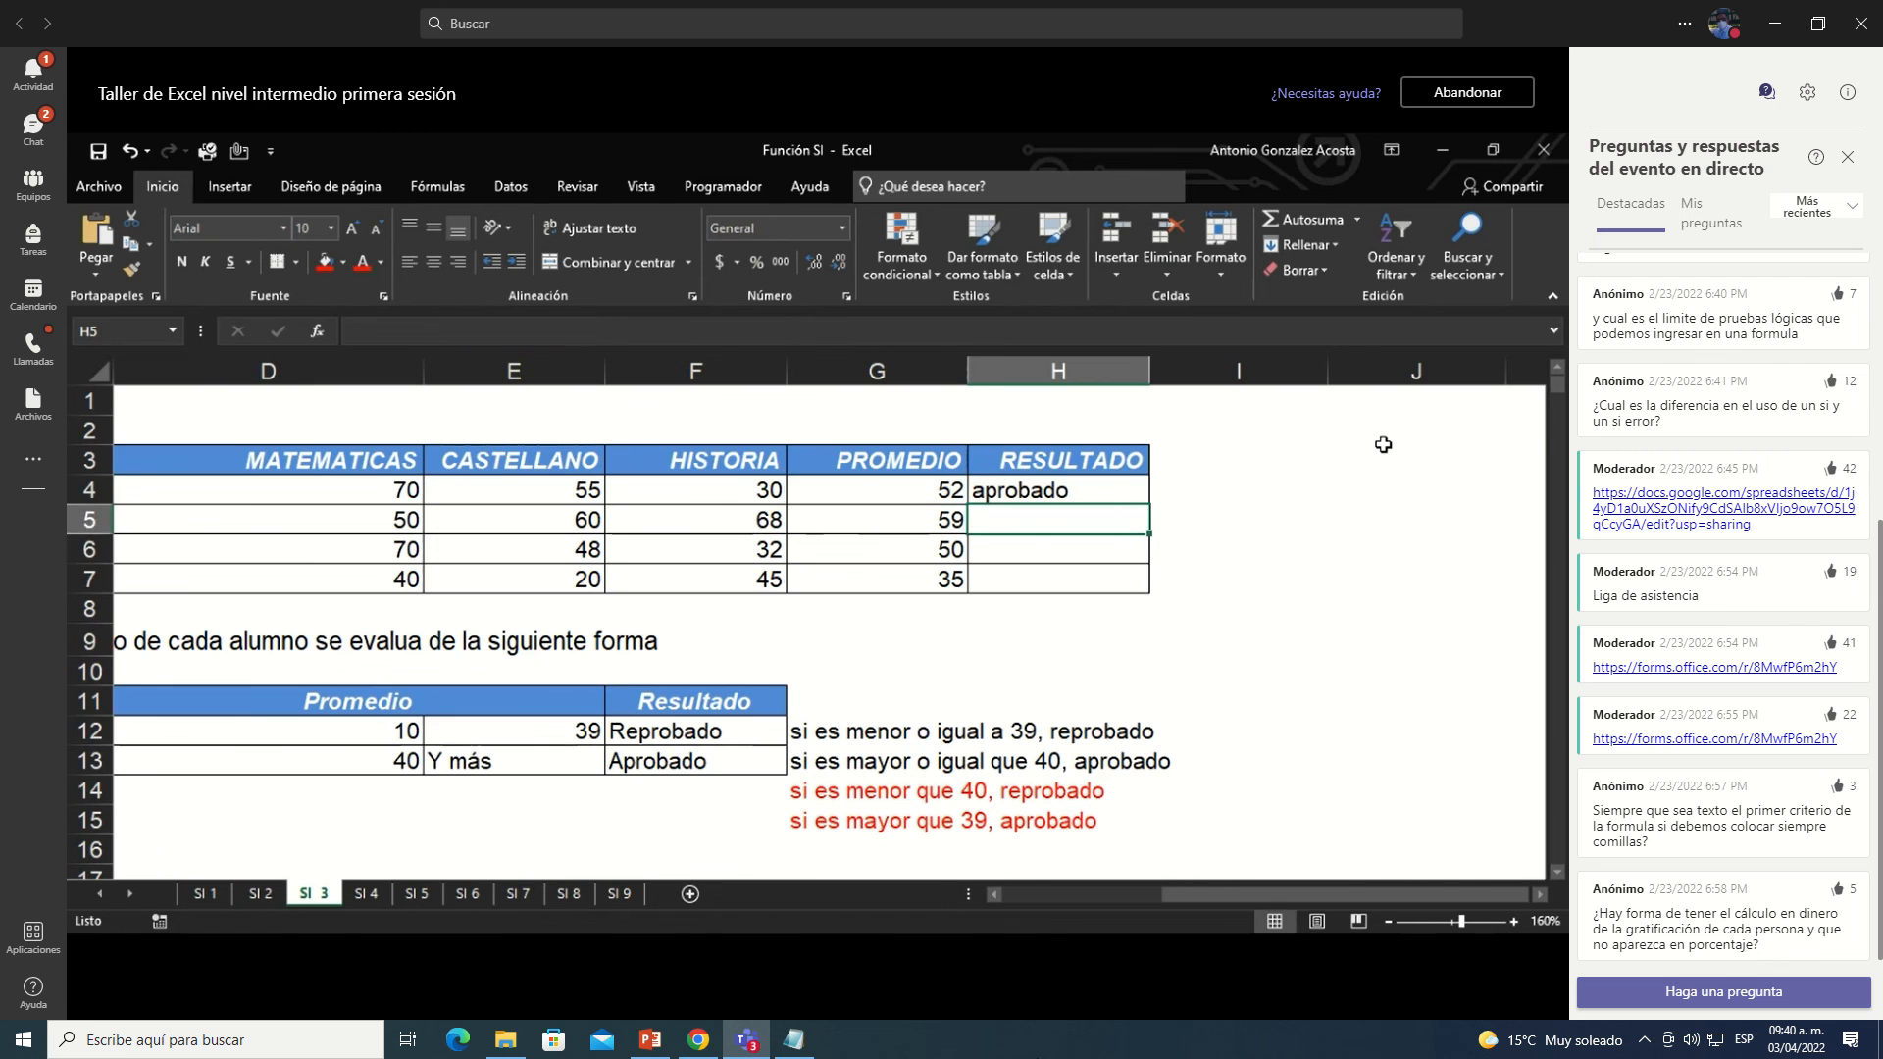
Step: Copy the H4 result formula to the remaining students in H5:H7
key("Down")
key("Up")
key("Up")
key("ctrl+c")
key("shift+Down")
key("shift+Down")
key("shift+Down")
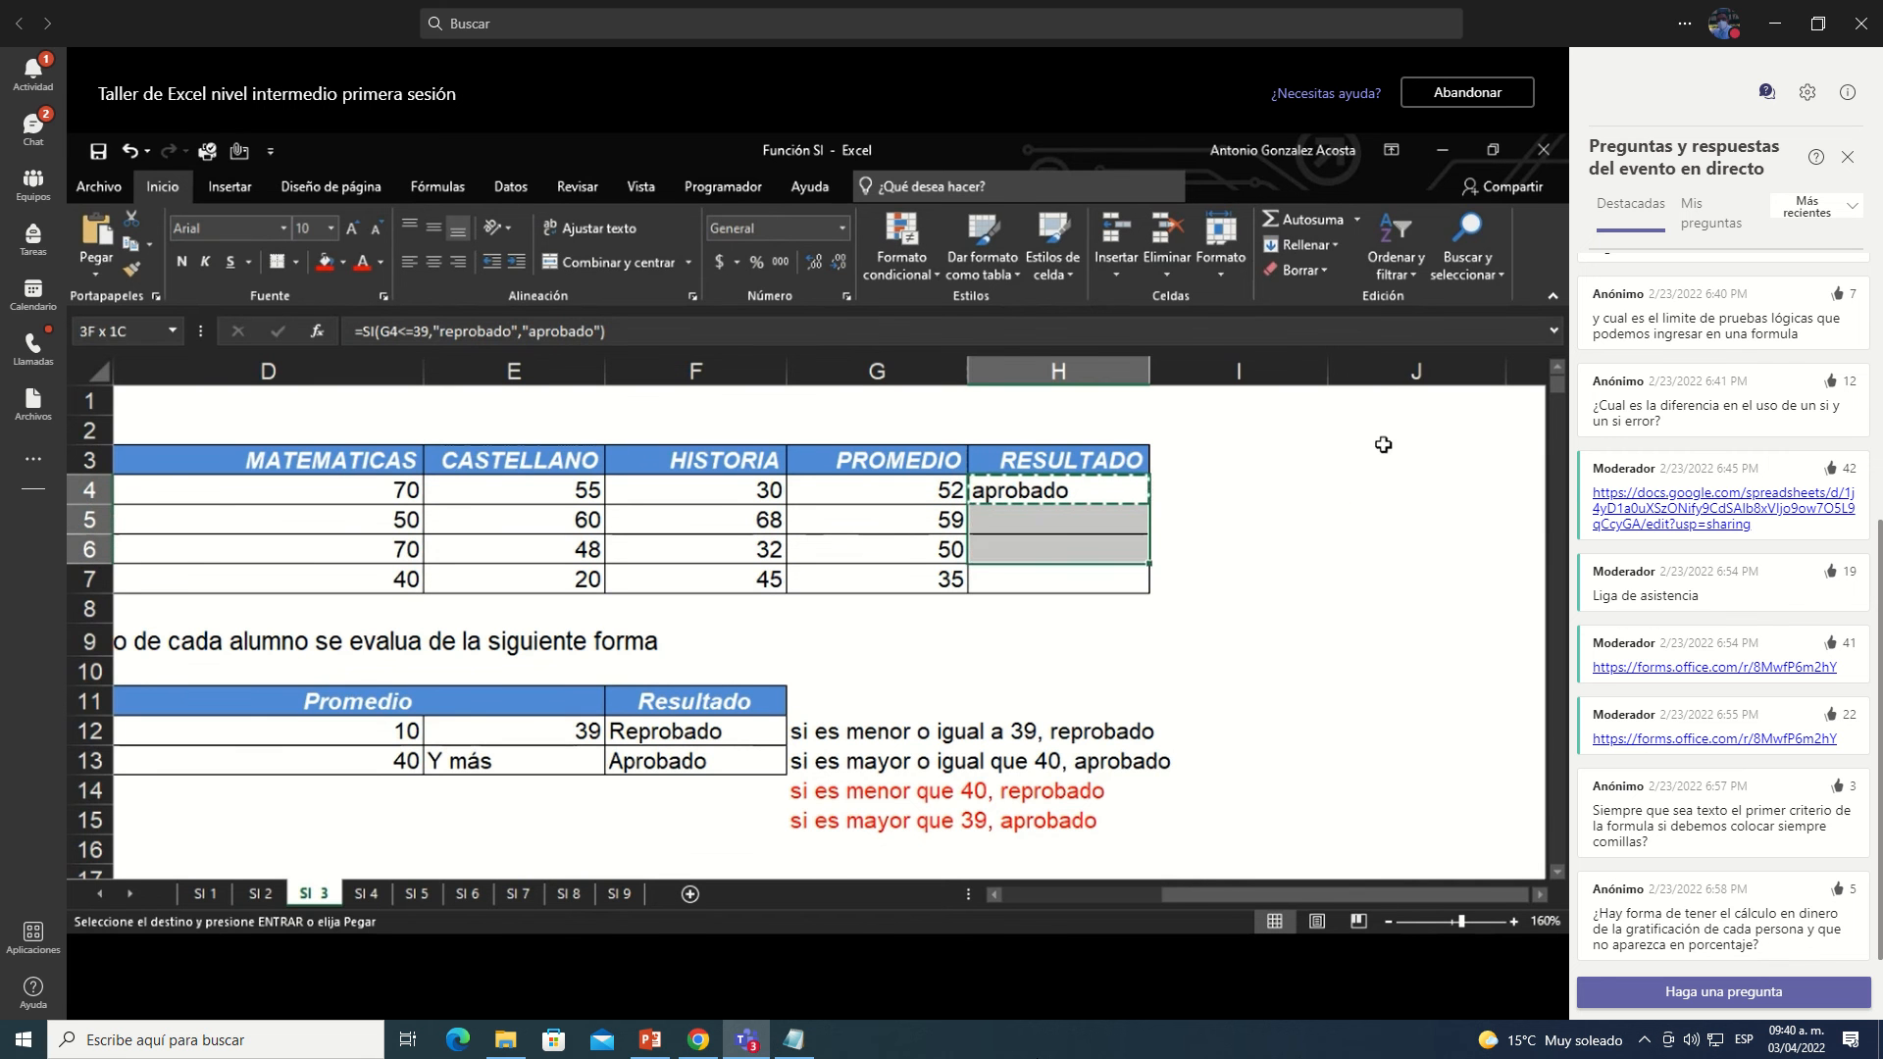
key("Return")
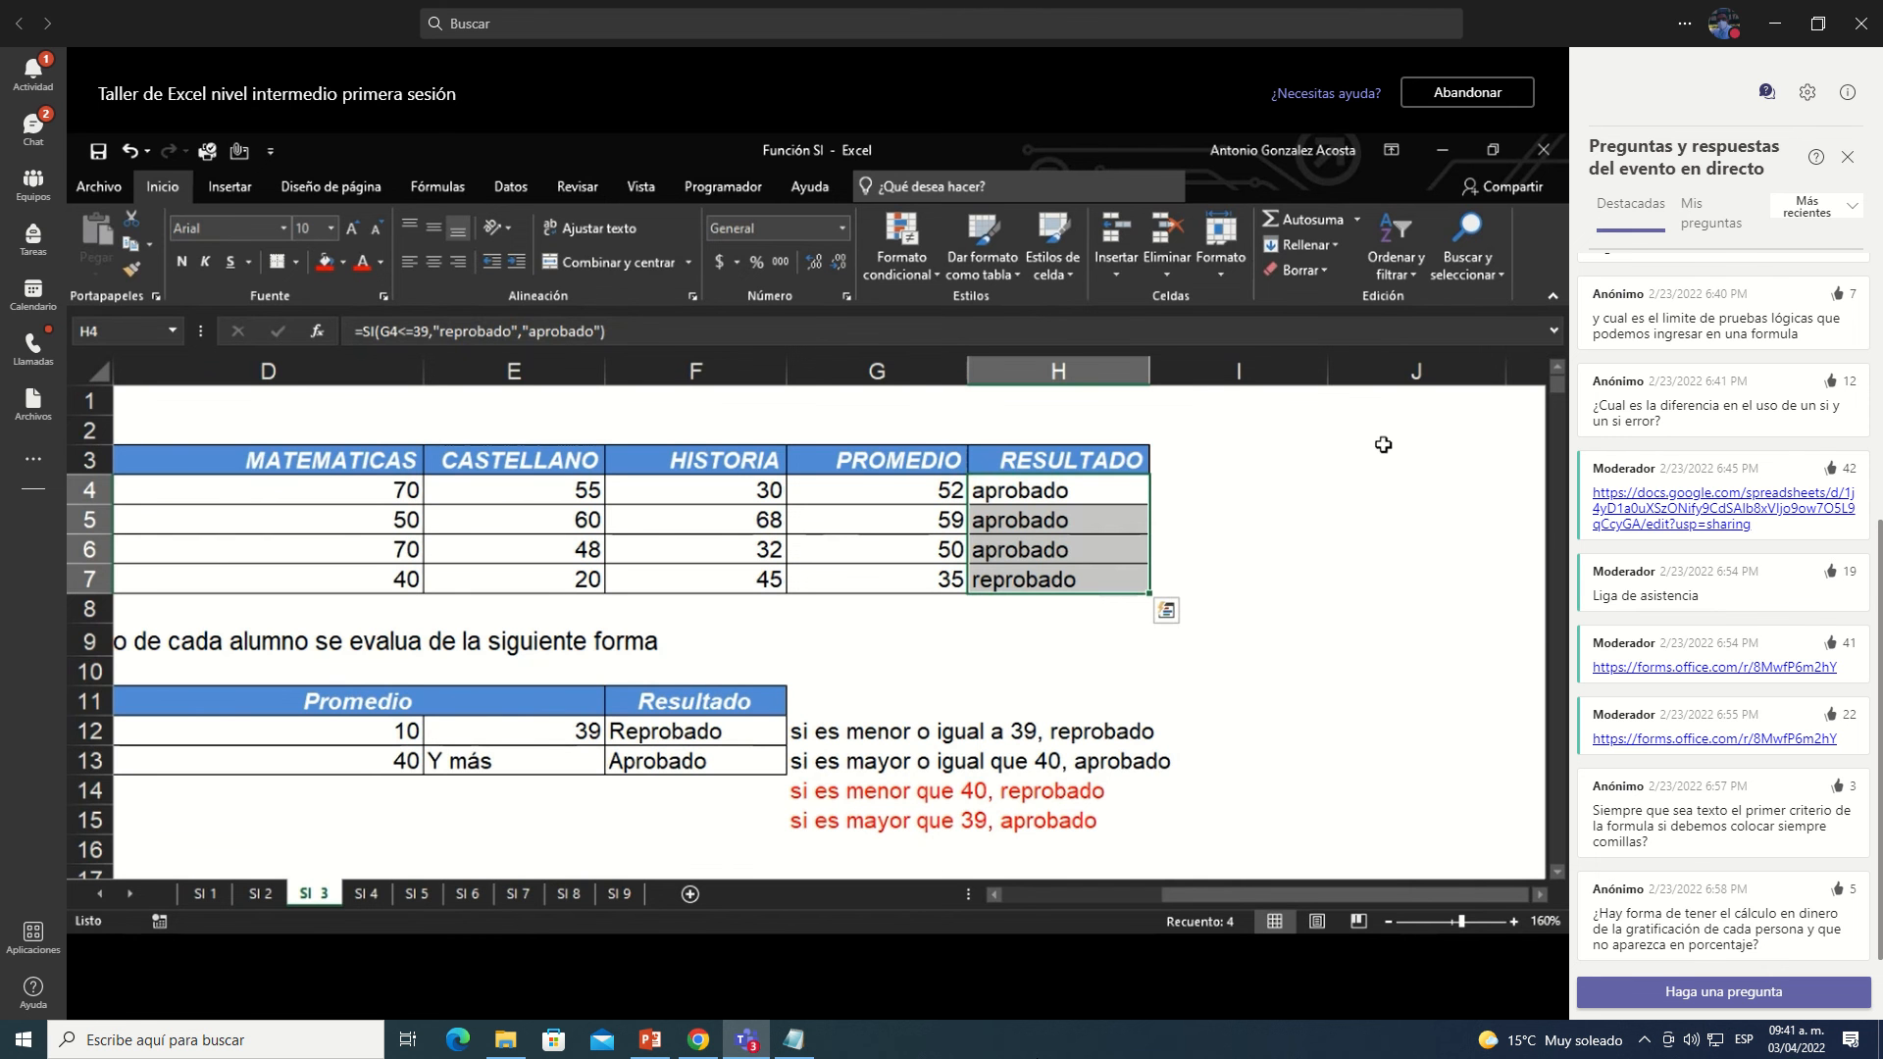
key("ctrl+shift+Up")
key("ctrl+shift+Up")
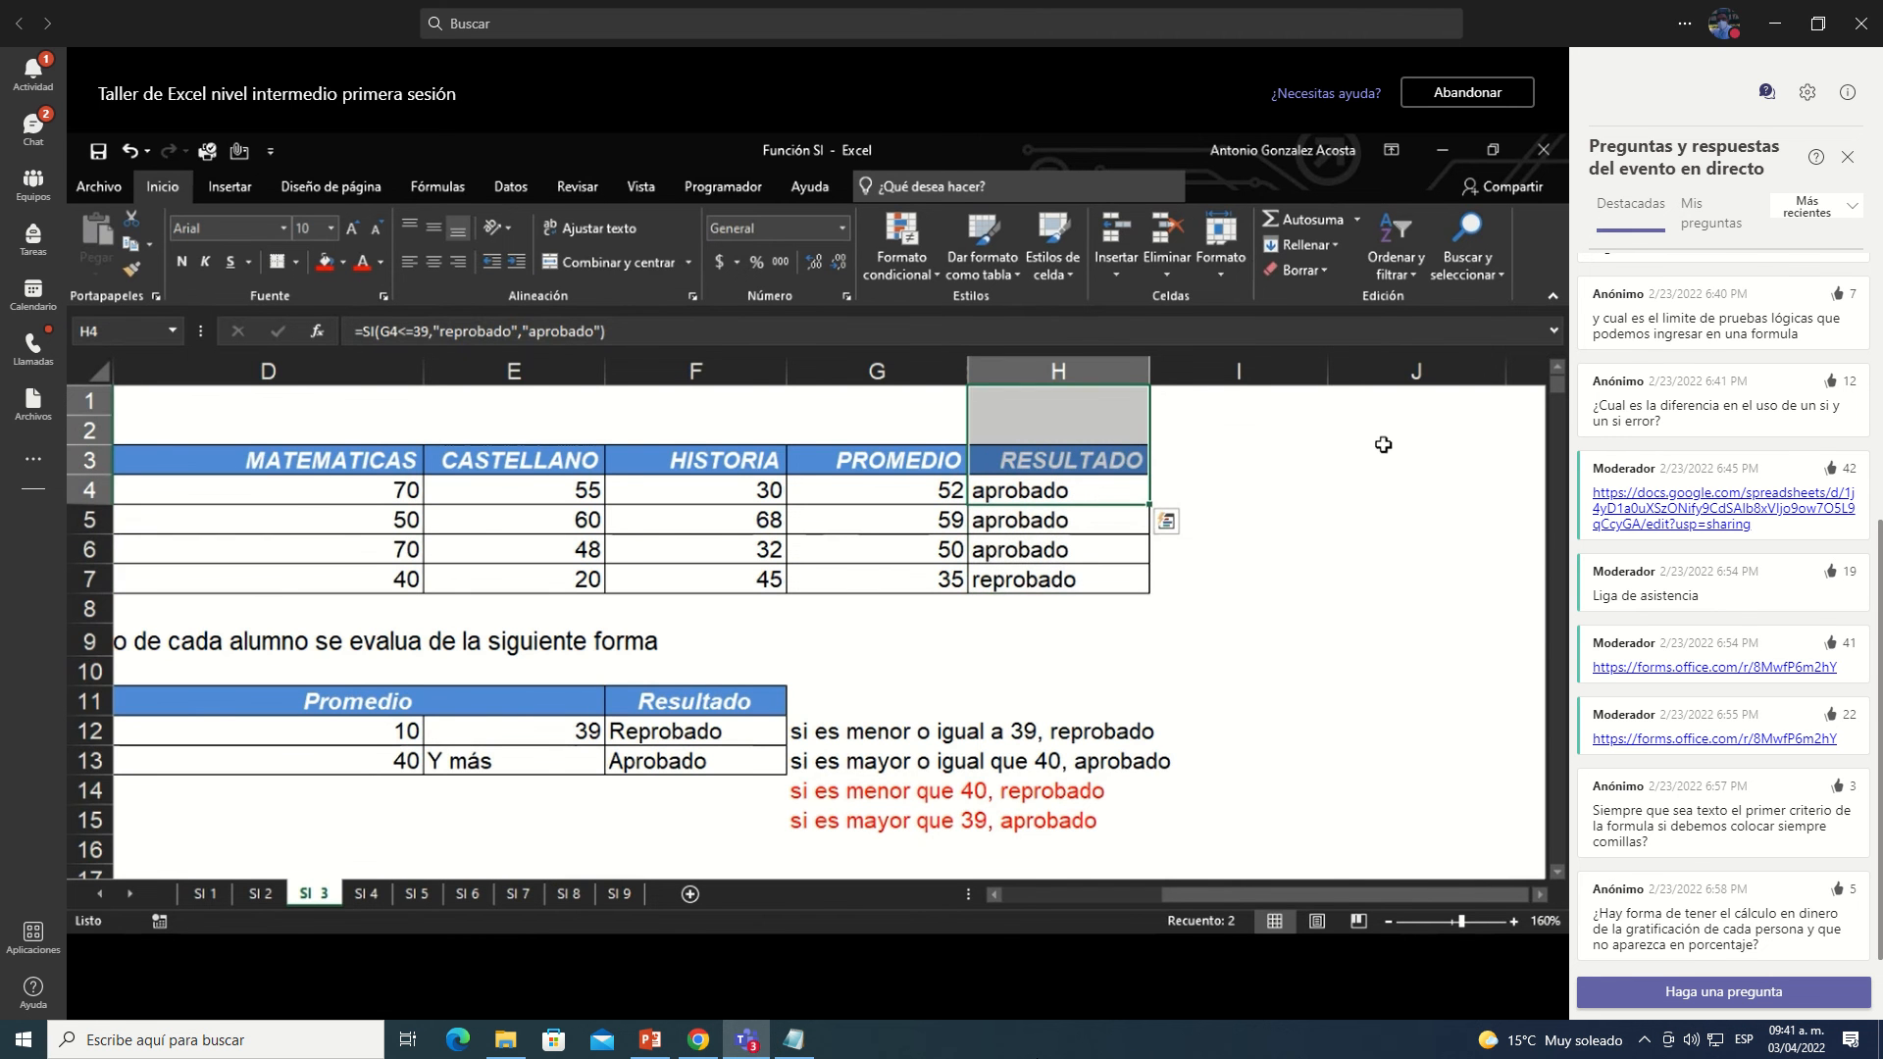
Step: Switch to sheet SI 4 and look over its salary and Depto./Gratificación tables
key("ctrl+Page_Down")
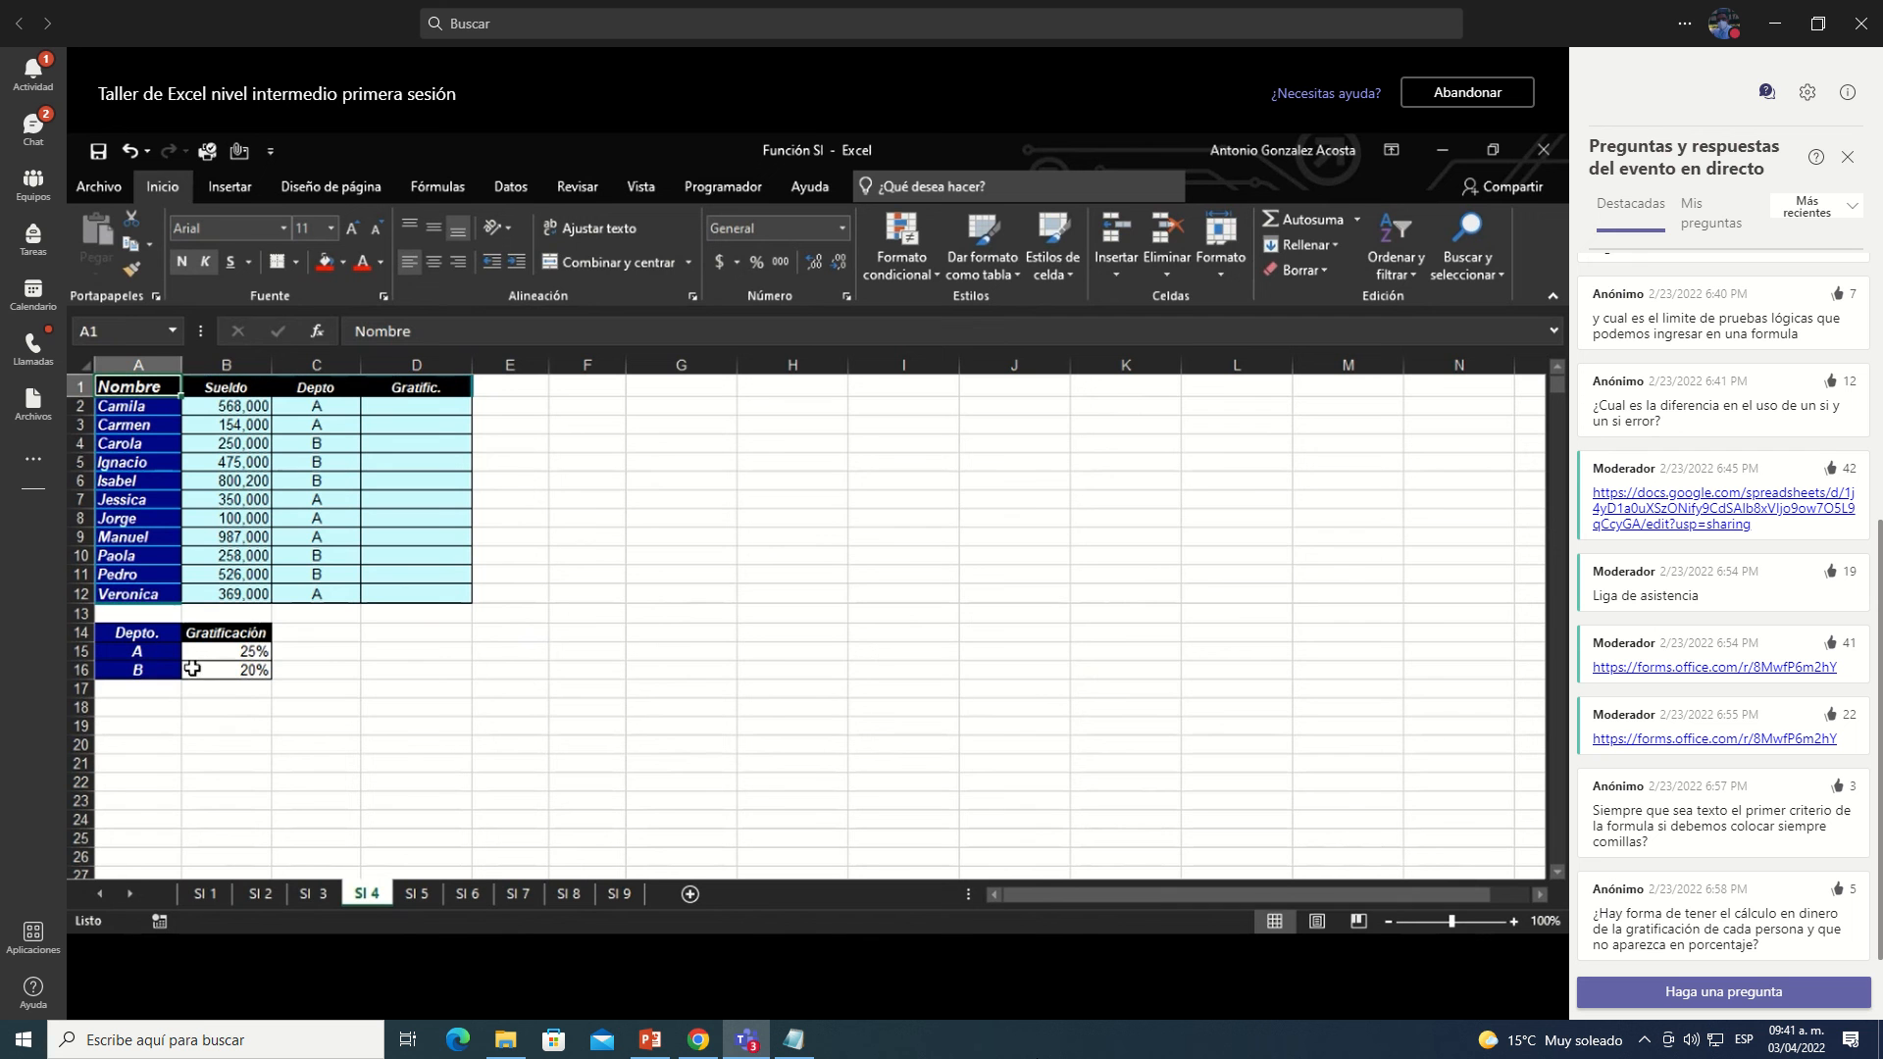
left_click_drag(177, 656, 250, 672)
left_click(385, 637)
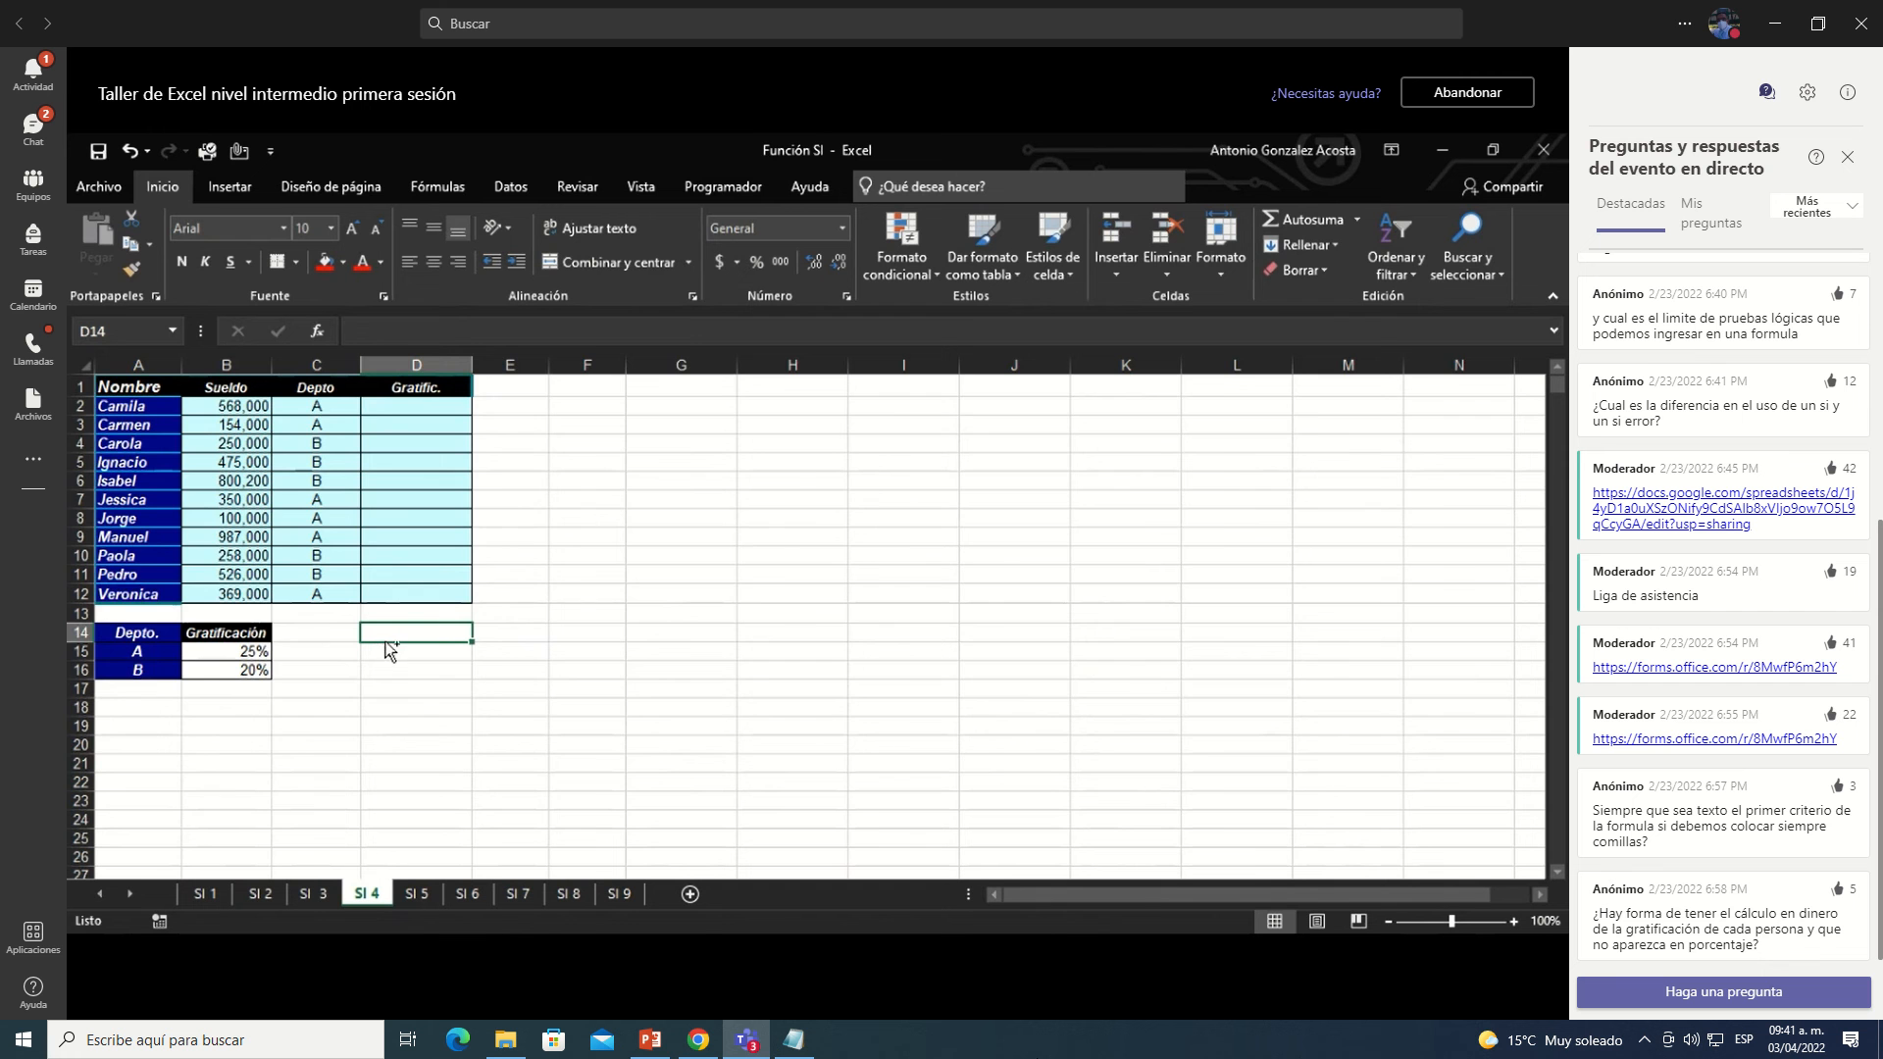
scroll(384, 647, "up", 5, "ctrl")
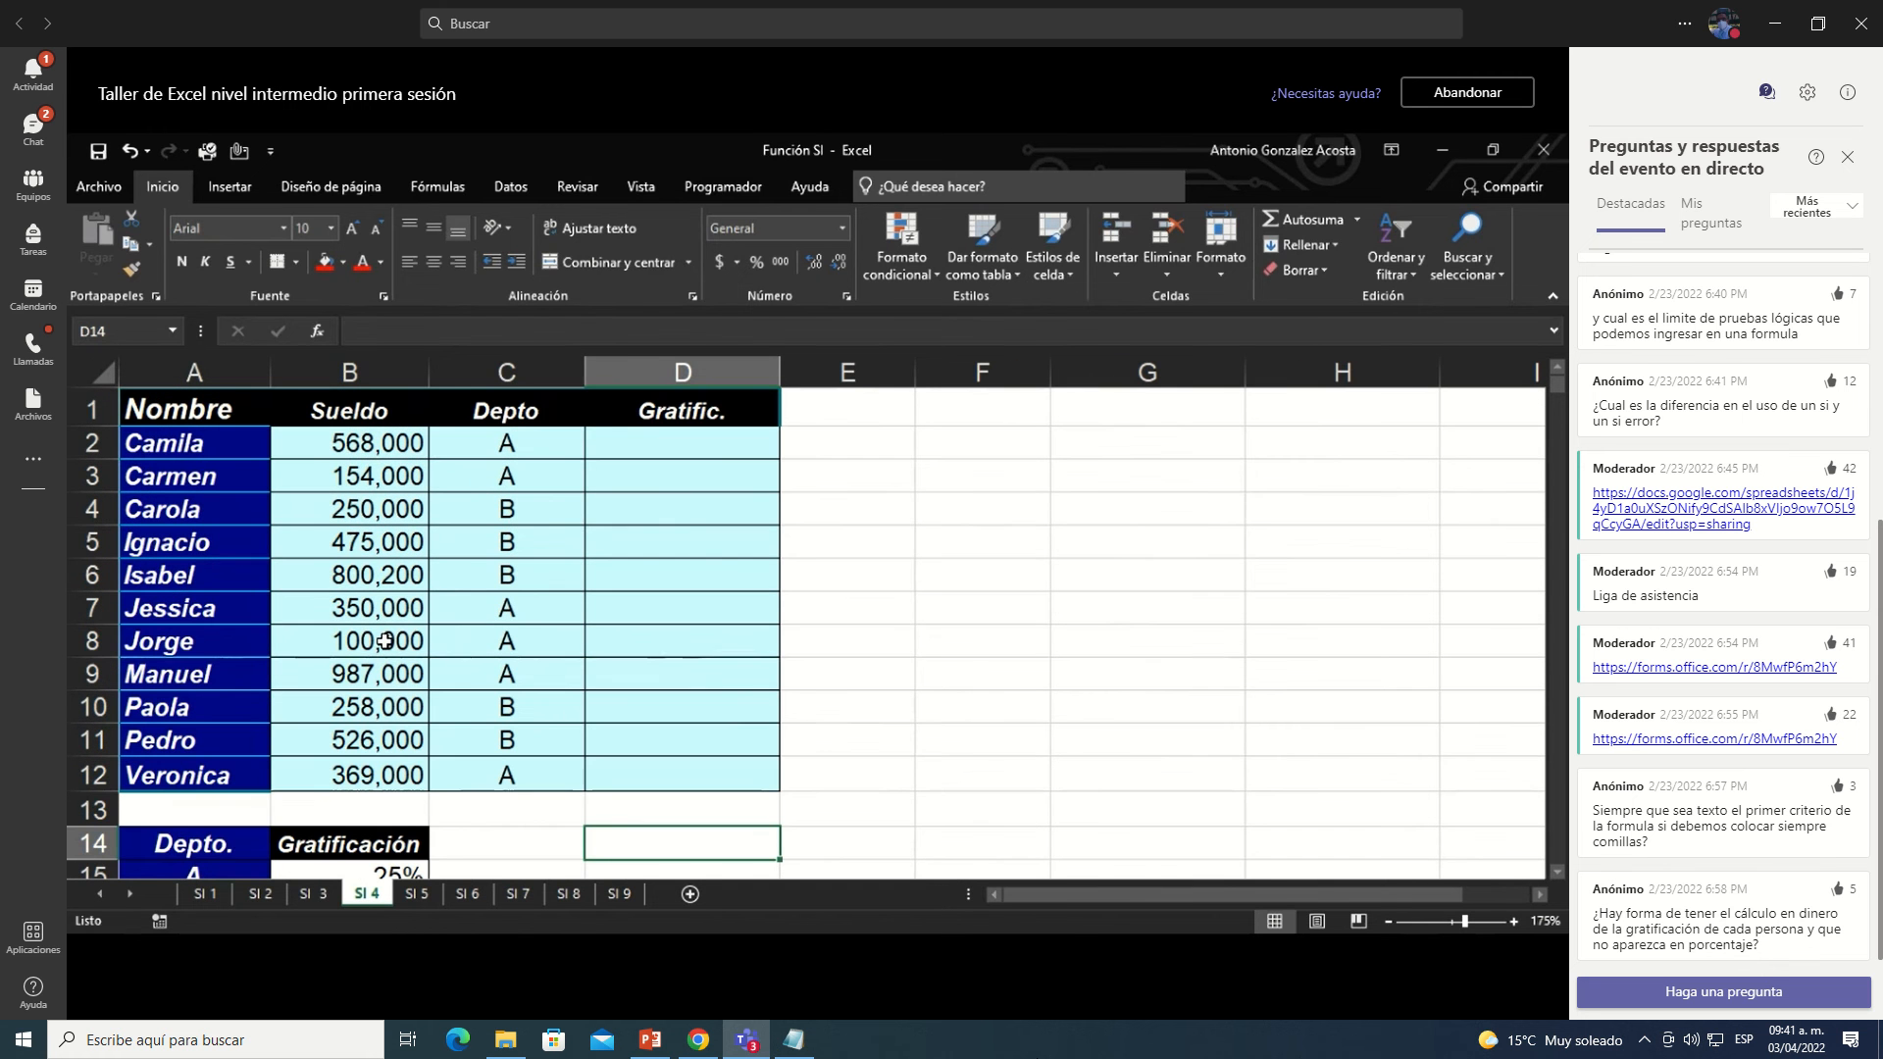
scroll(385, 642, "down", 1, "ctrl")
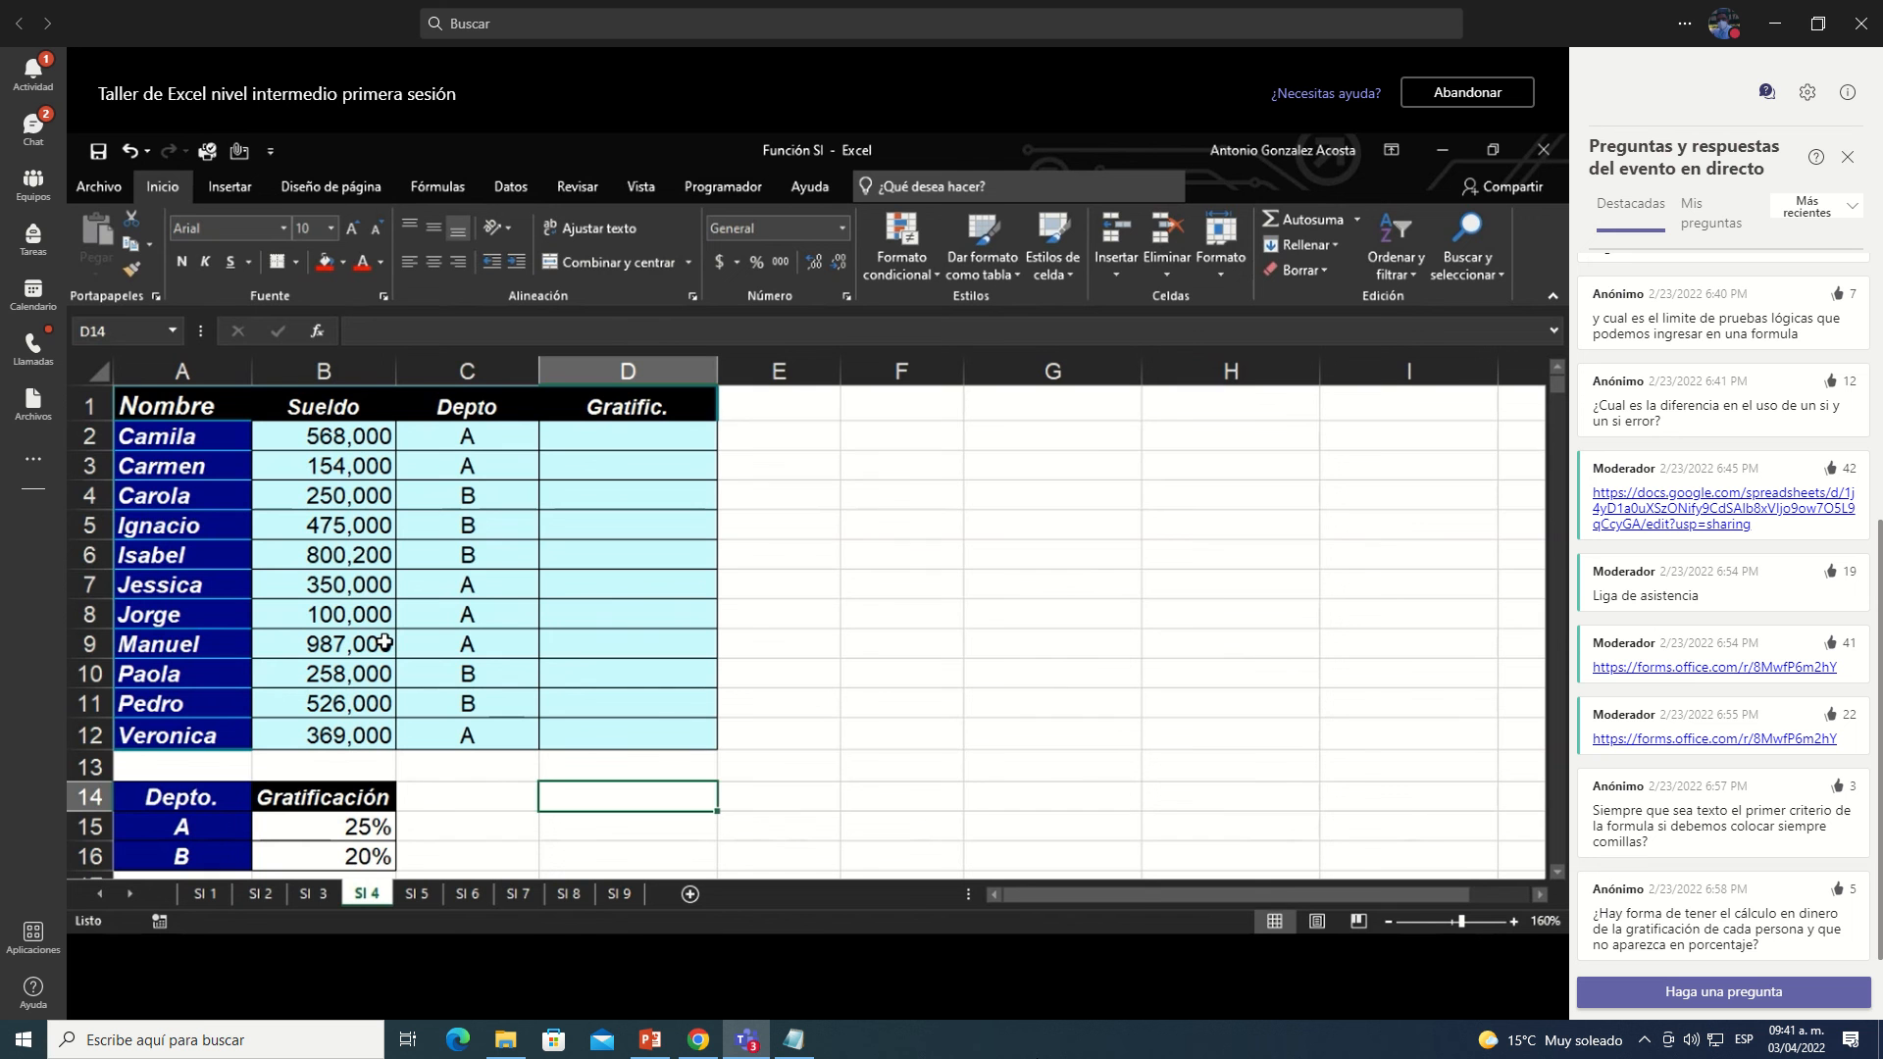
Step: Enter the formula =SI(C2="A",$B$15,B16) in D2 of the Gratific. column
key("ctrl+Up")
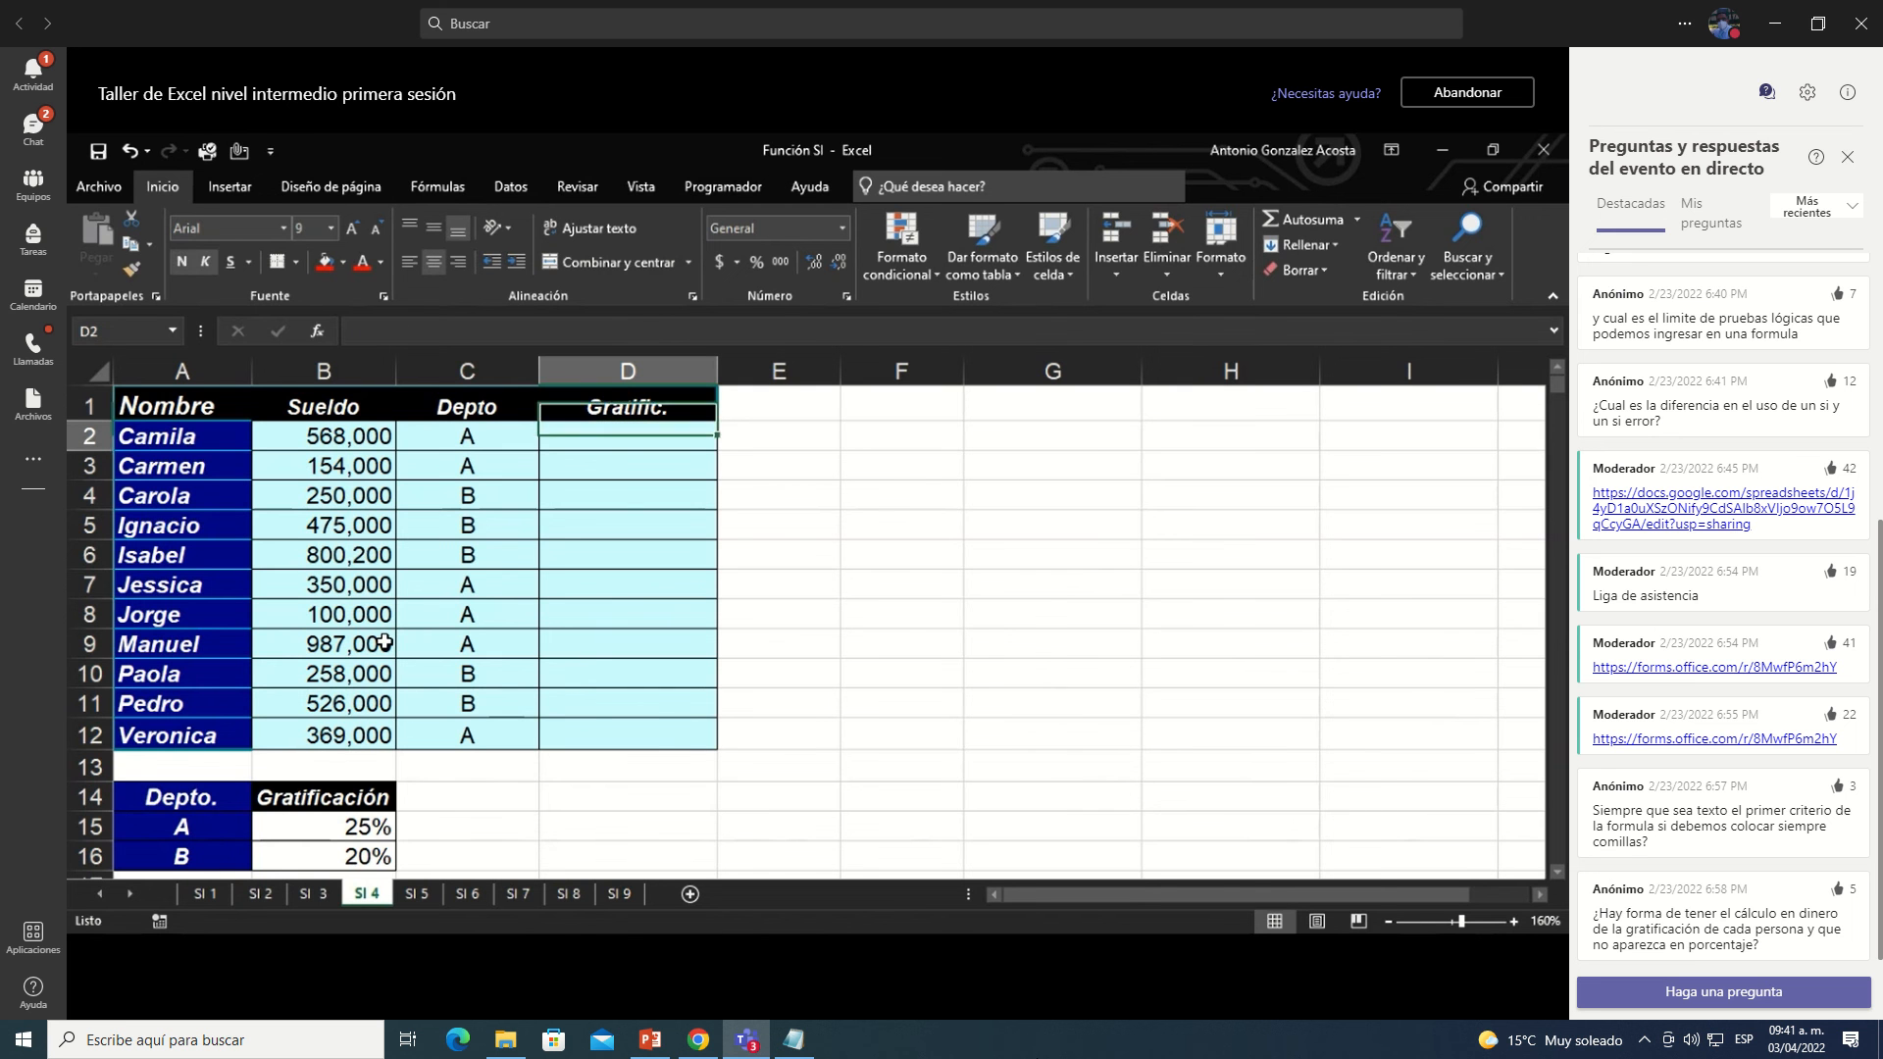
key("Down")
type("=si(")
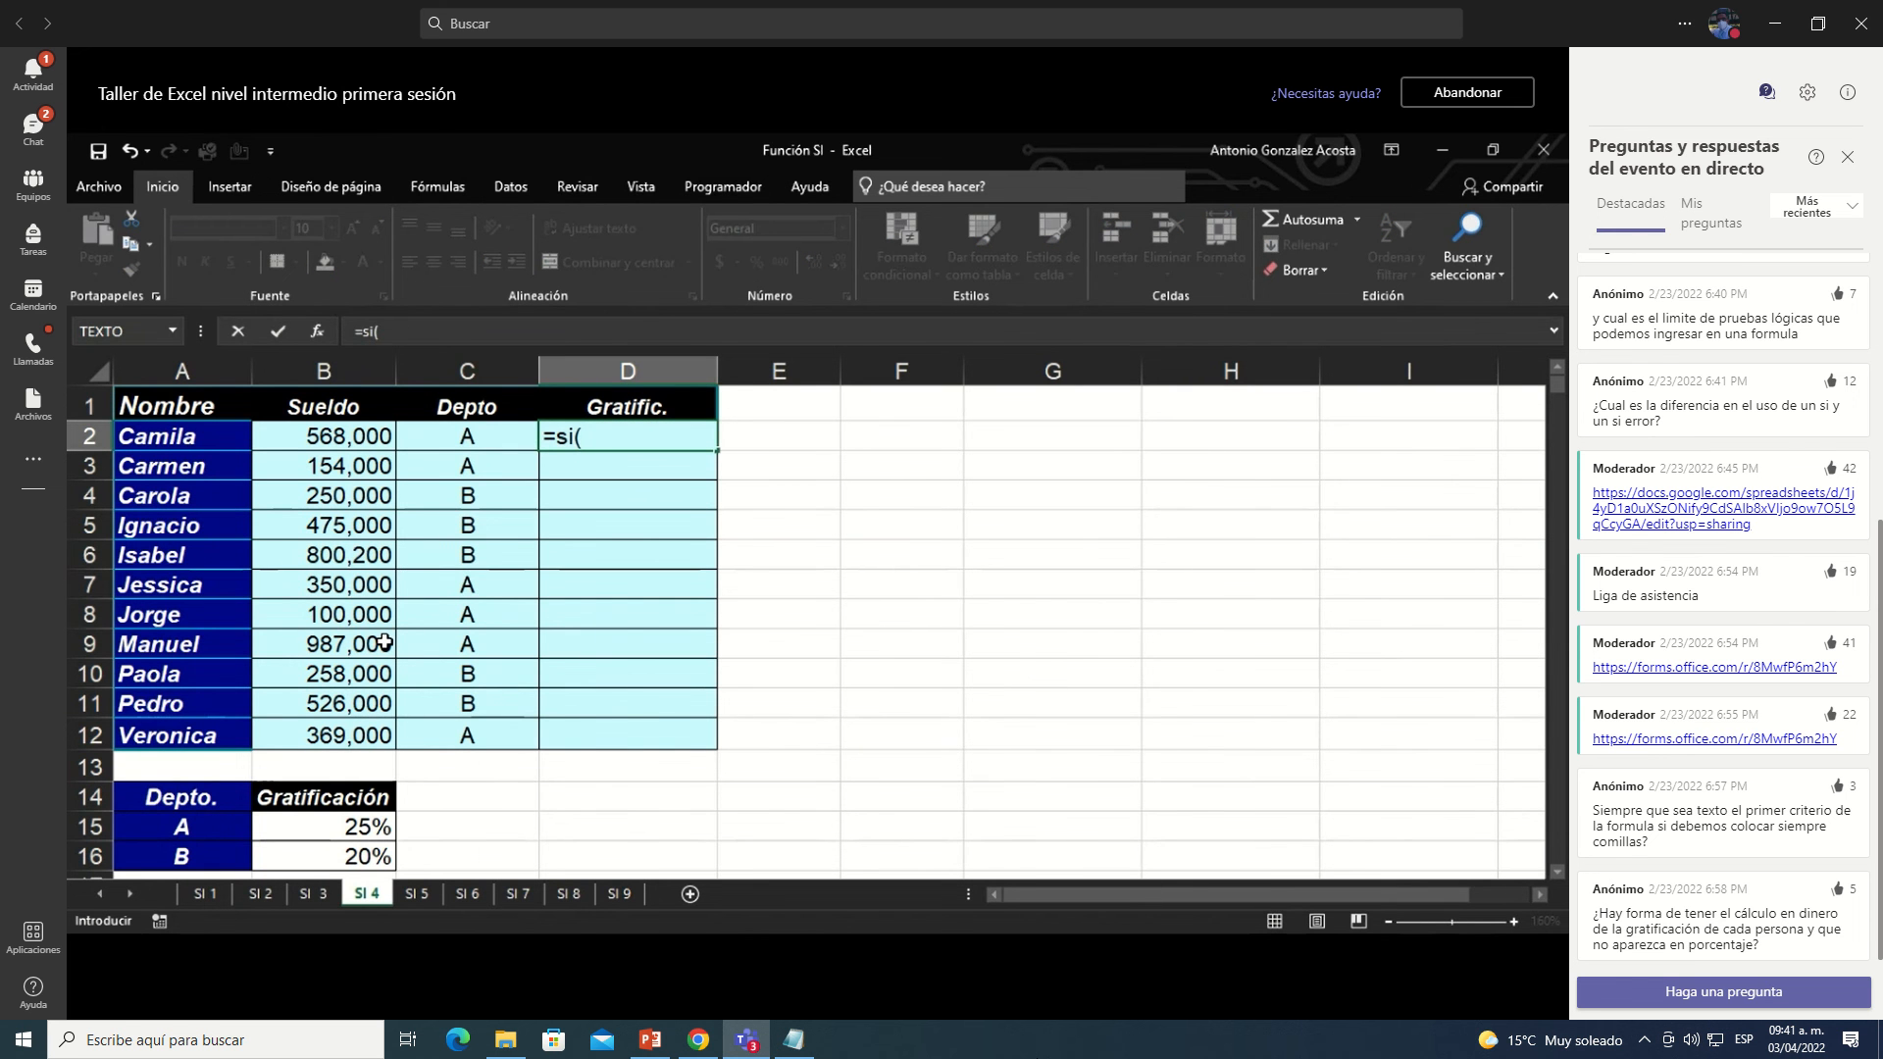
key("Left")
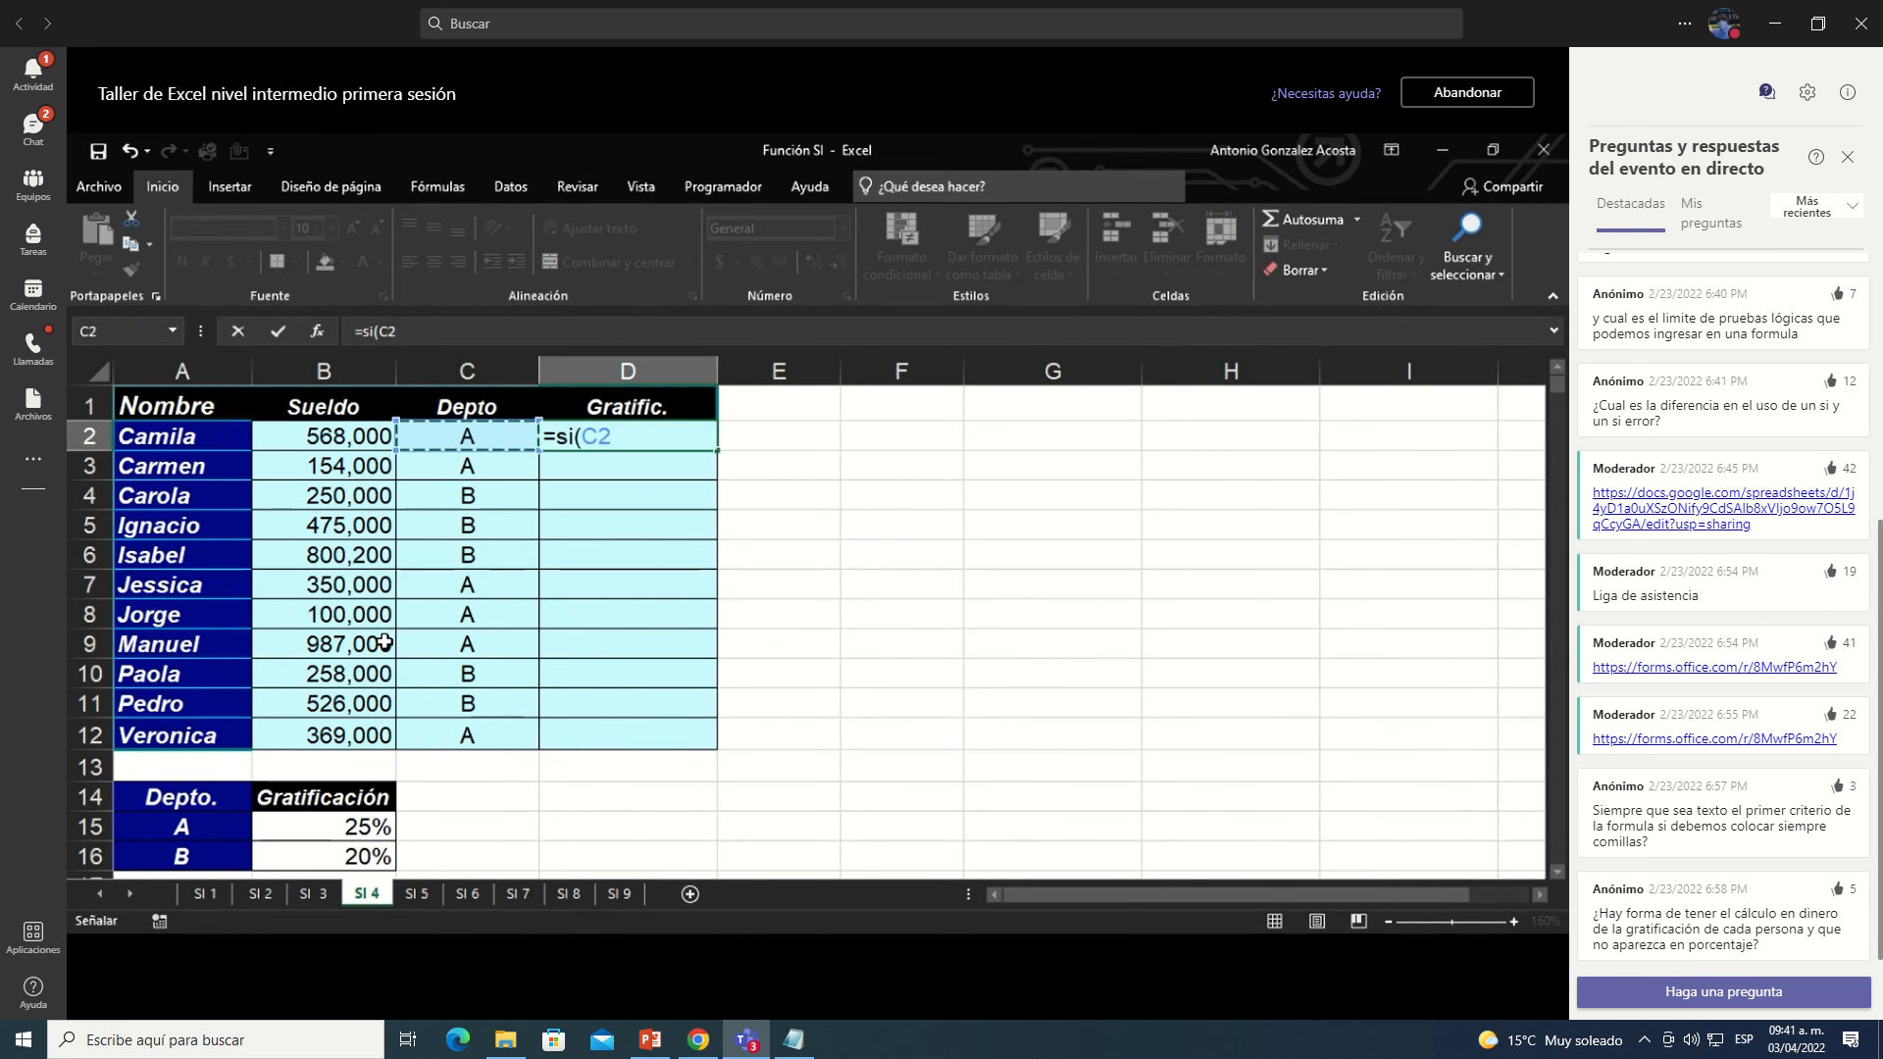
type("=\"A\"")
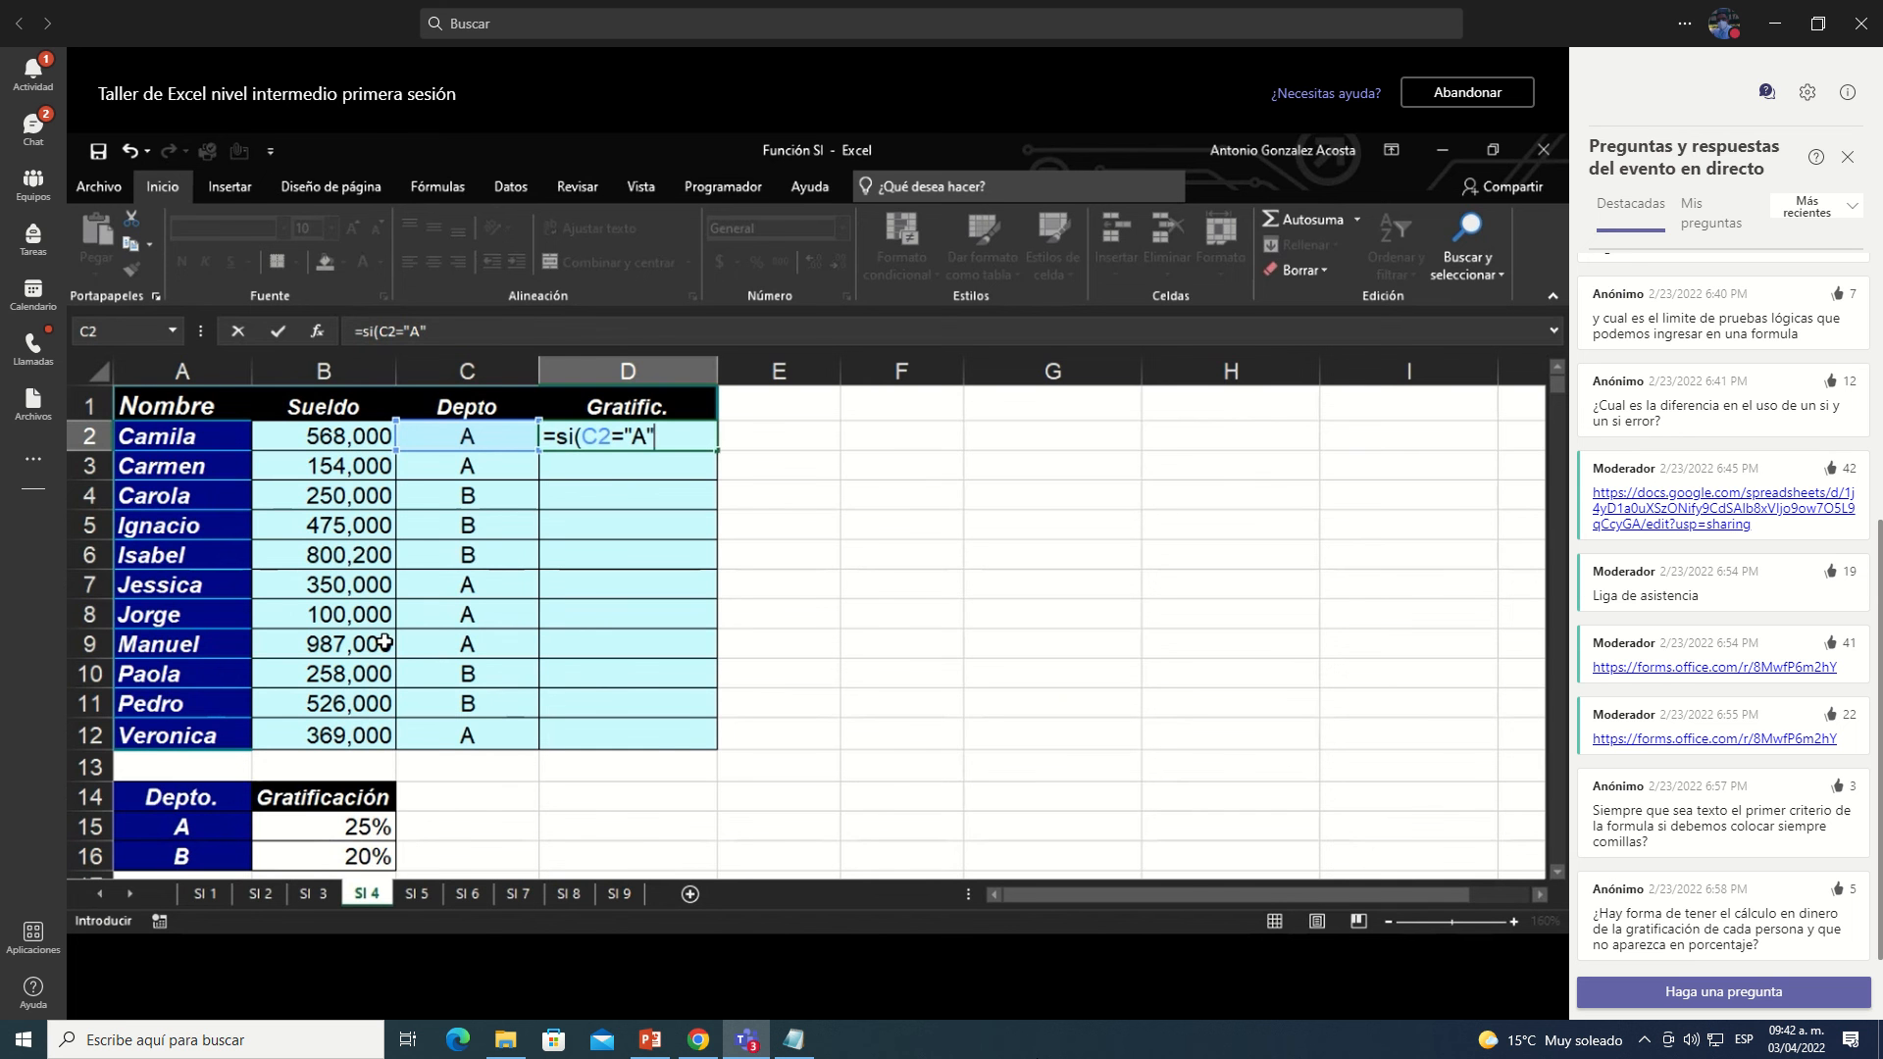
type(",")
left_click(351, 826)
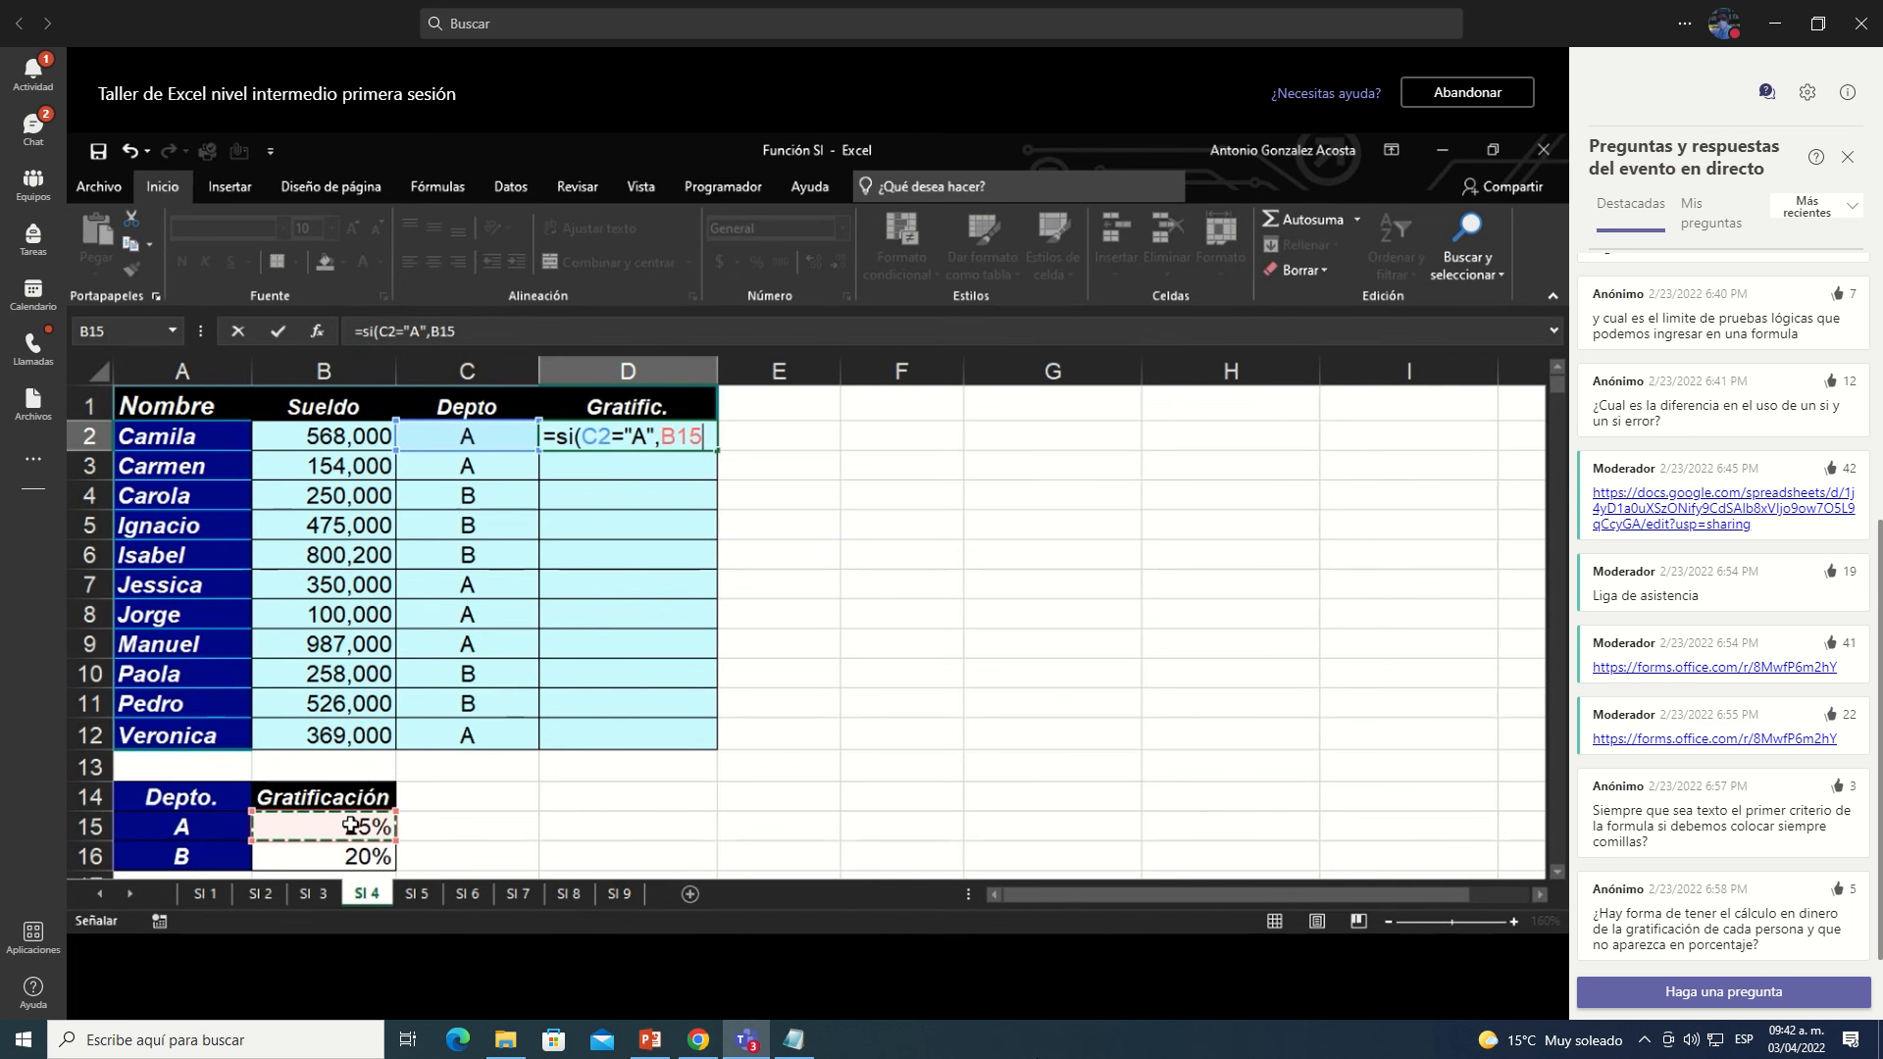
key("F4")
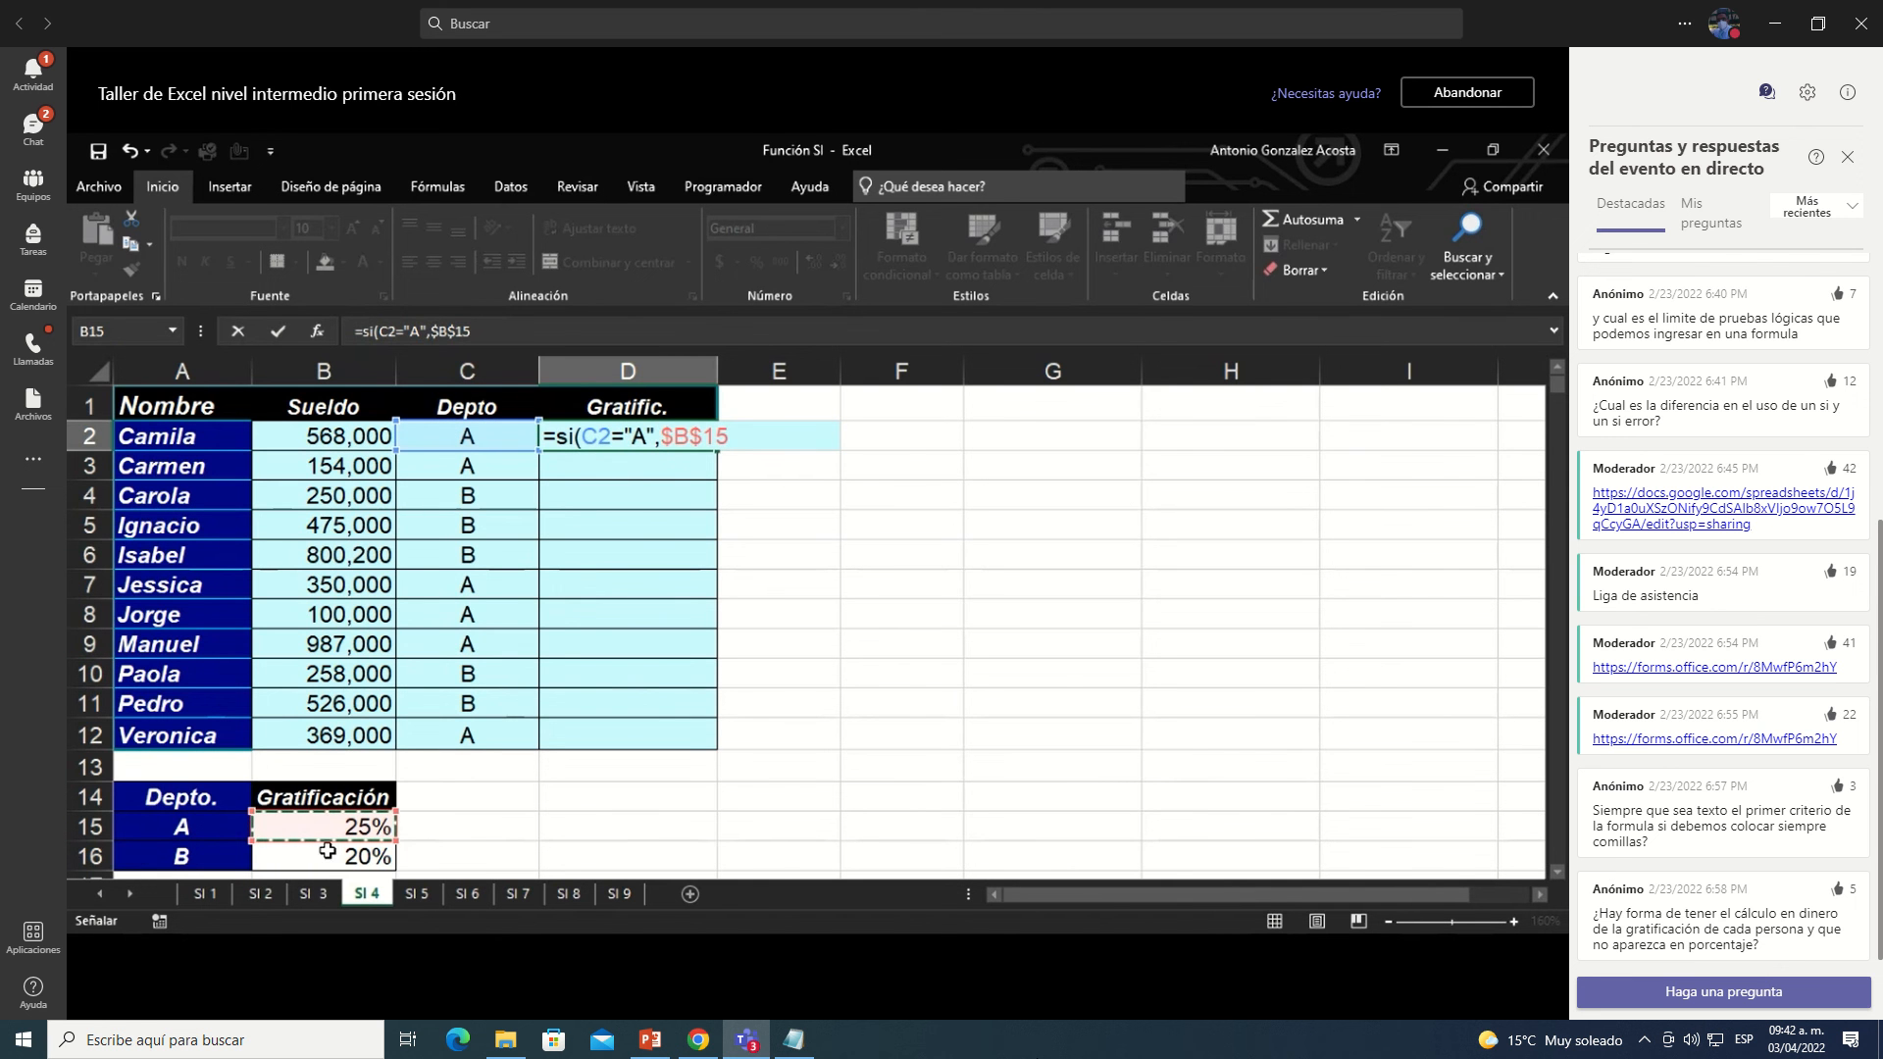
type(",")
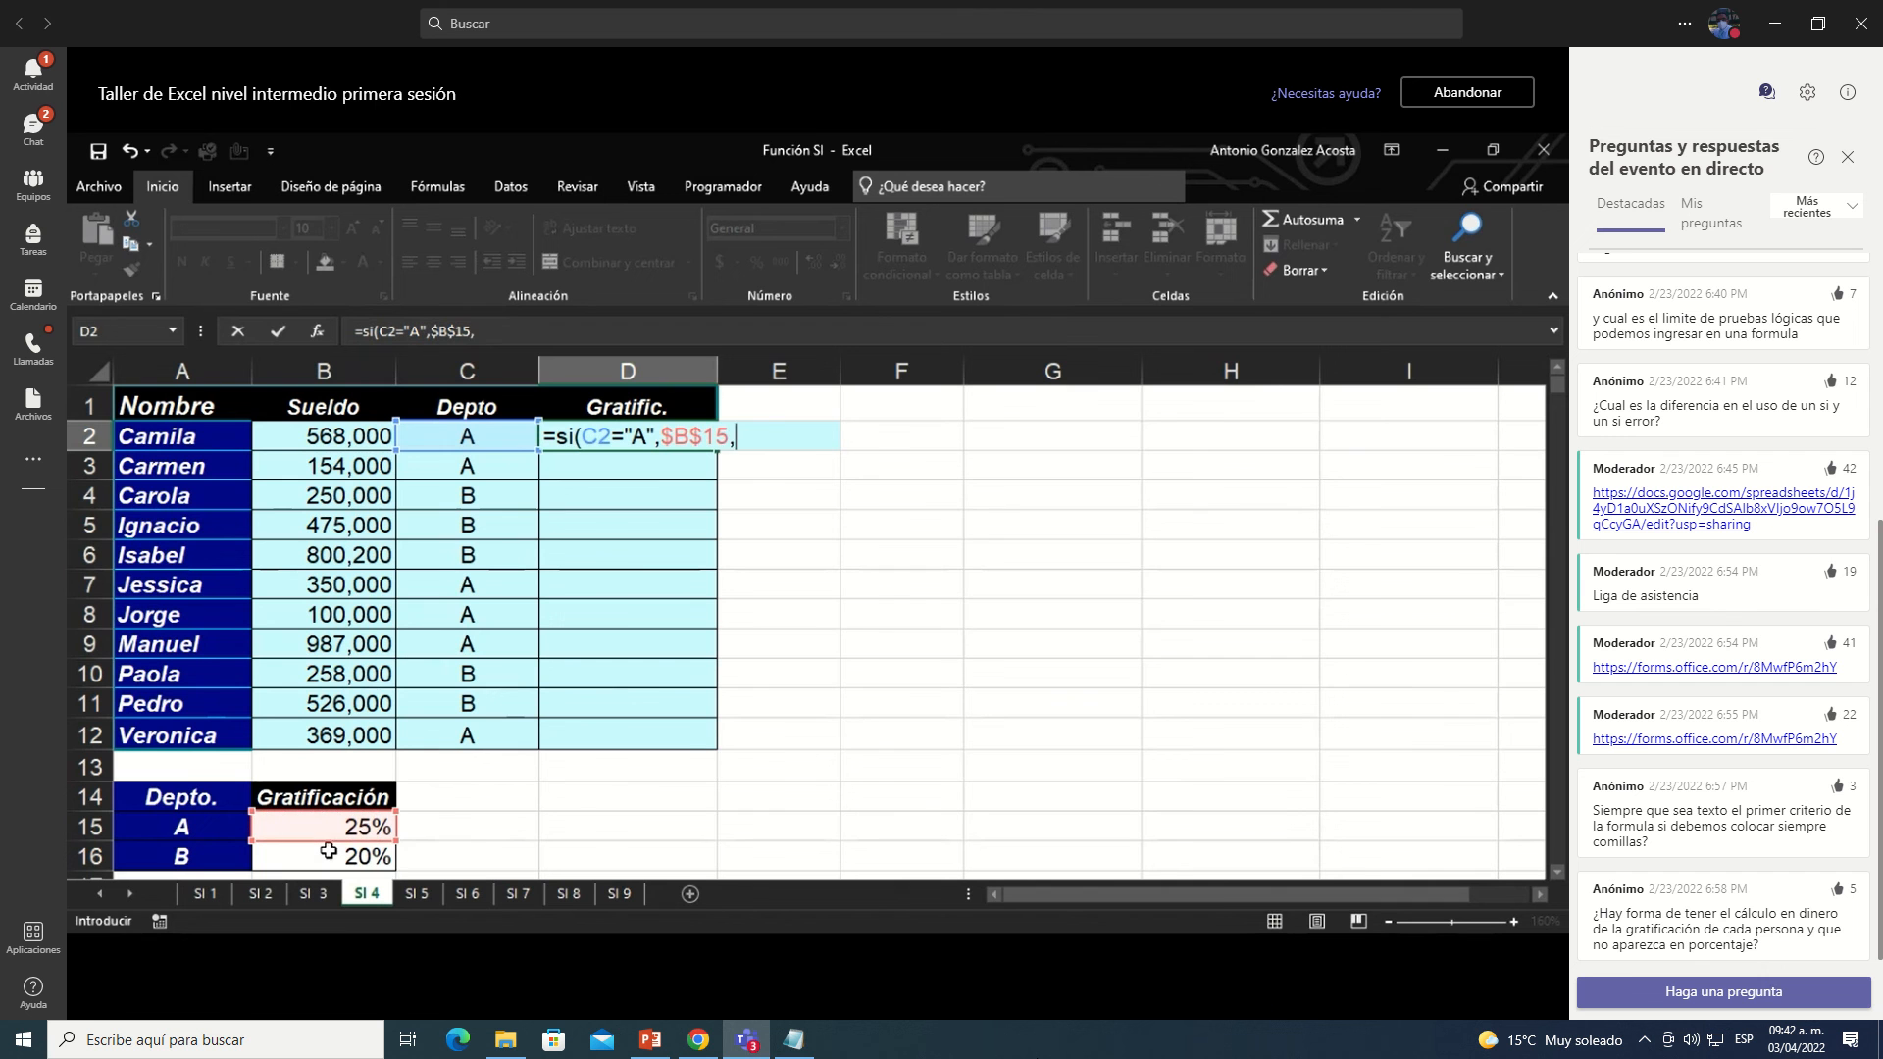
left_click(348, 856)
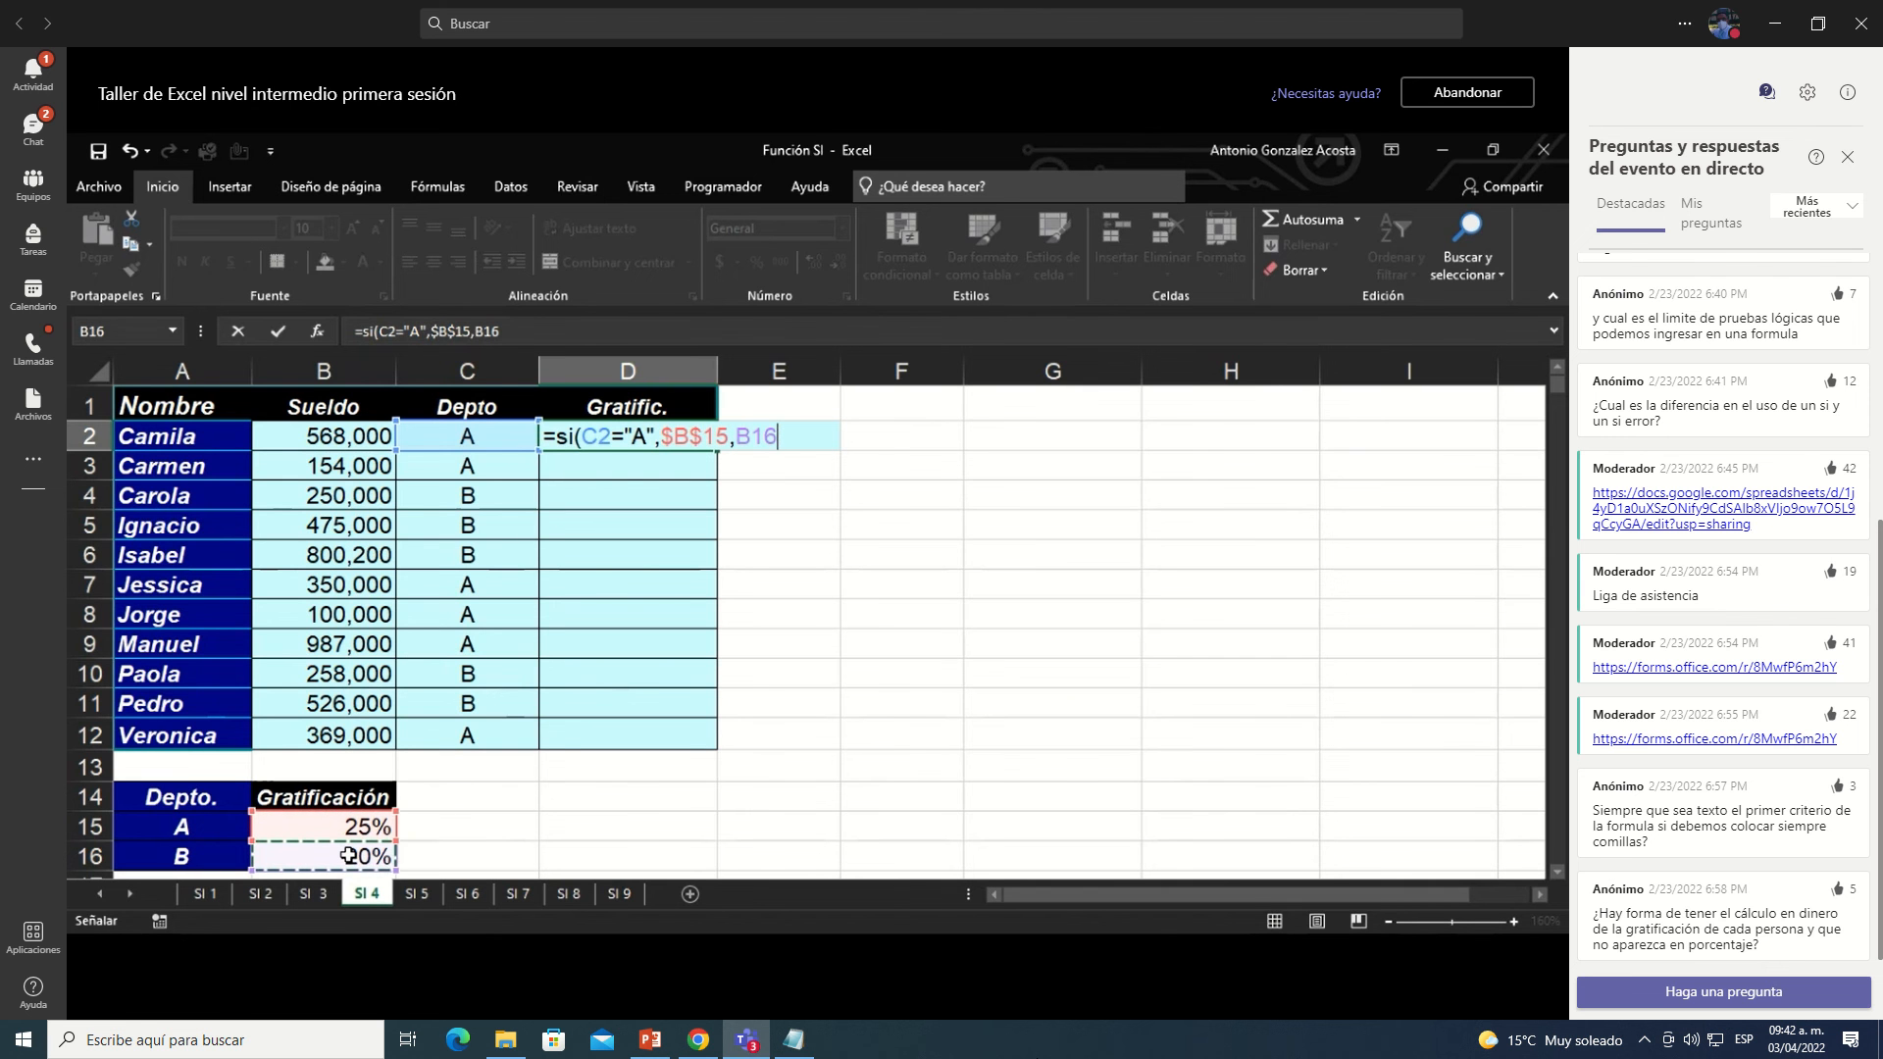
type(")")
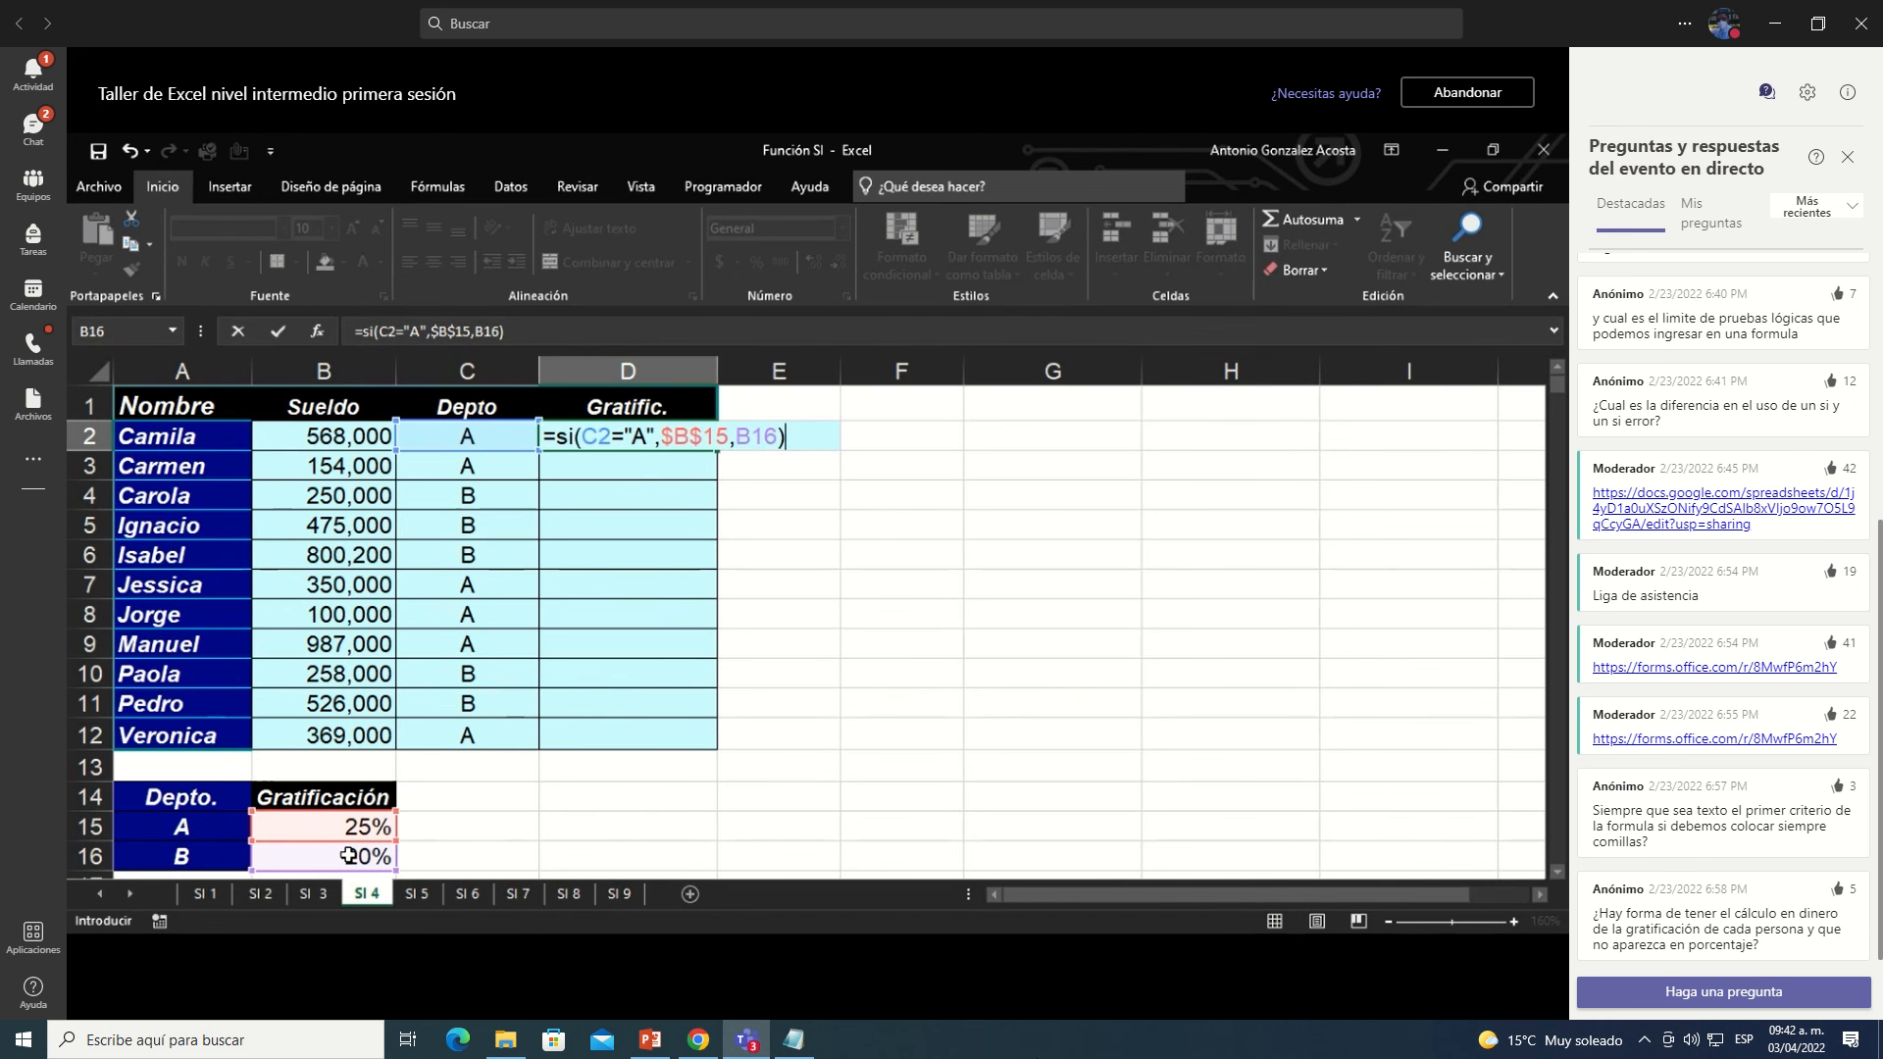
key("ctrl+Return")
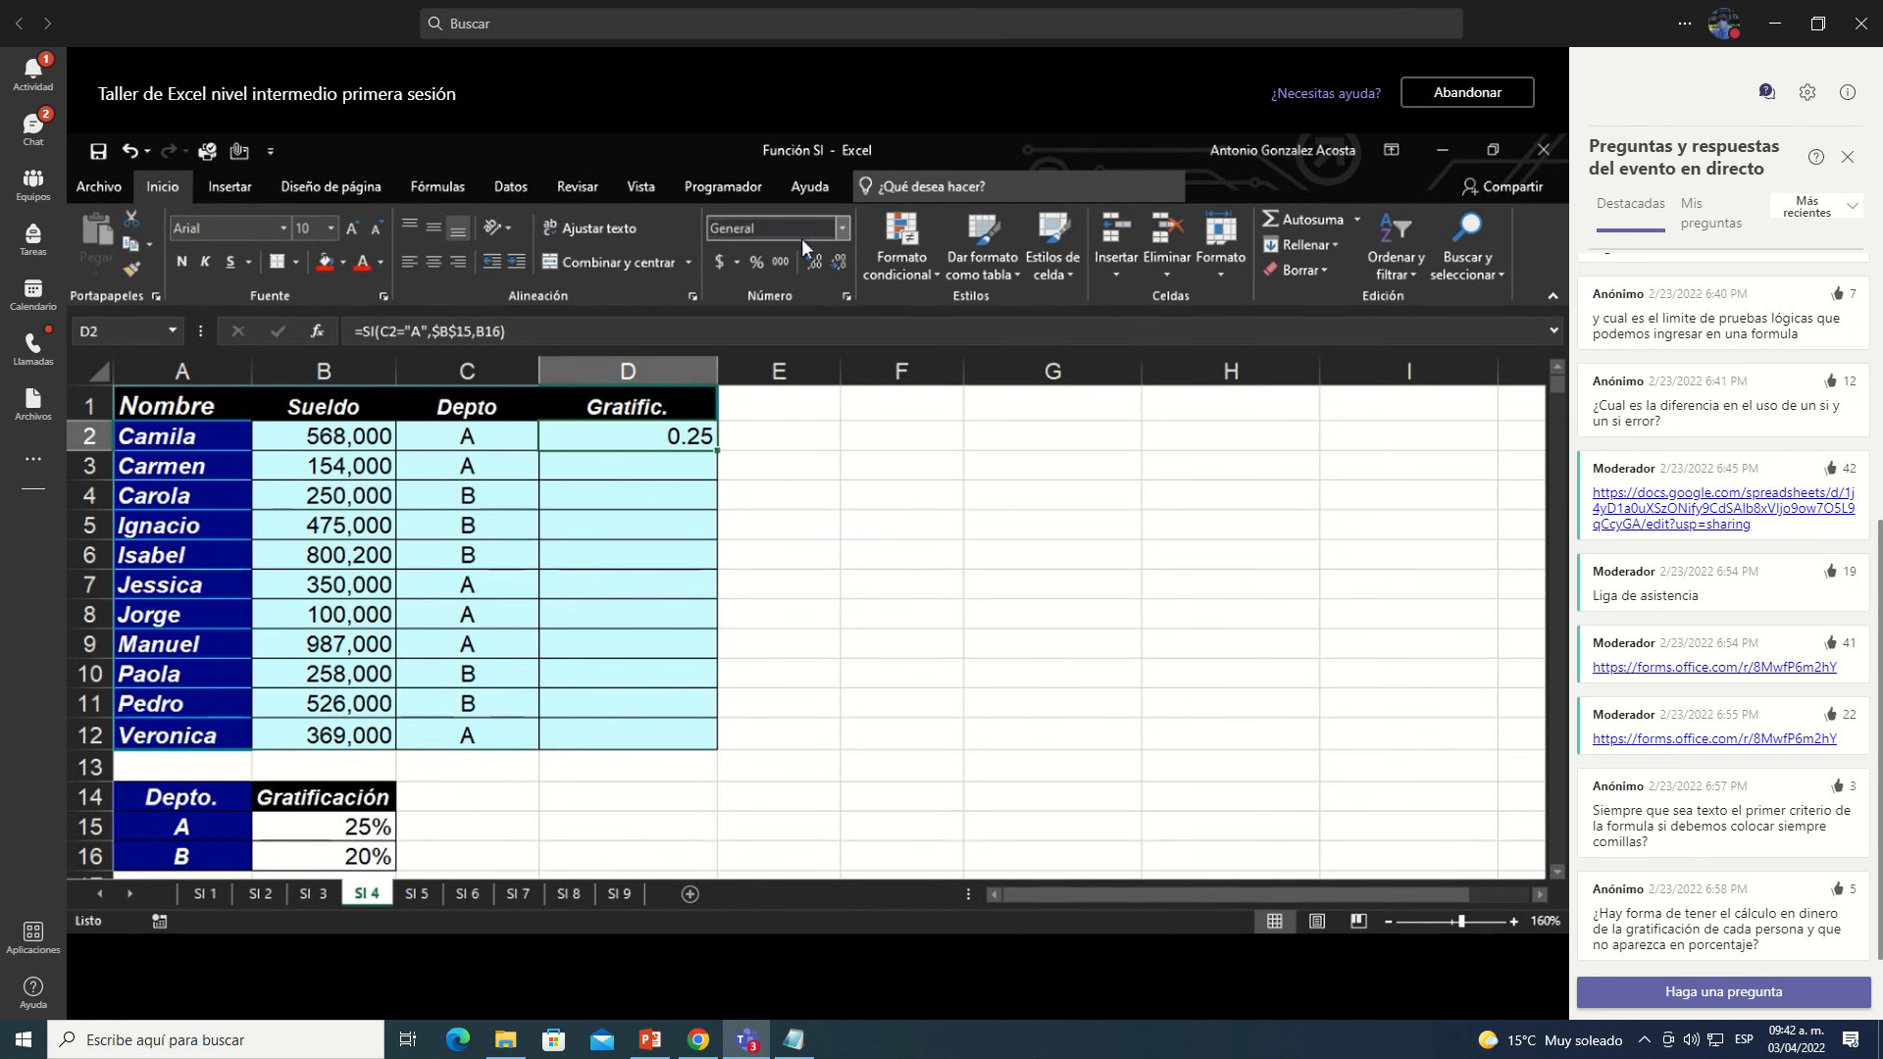
Step: Format D2 as a percentage and fill its formula down through D12
left_click(761, 265)
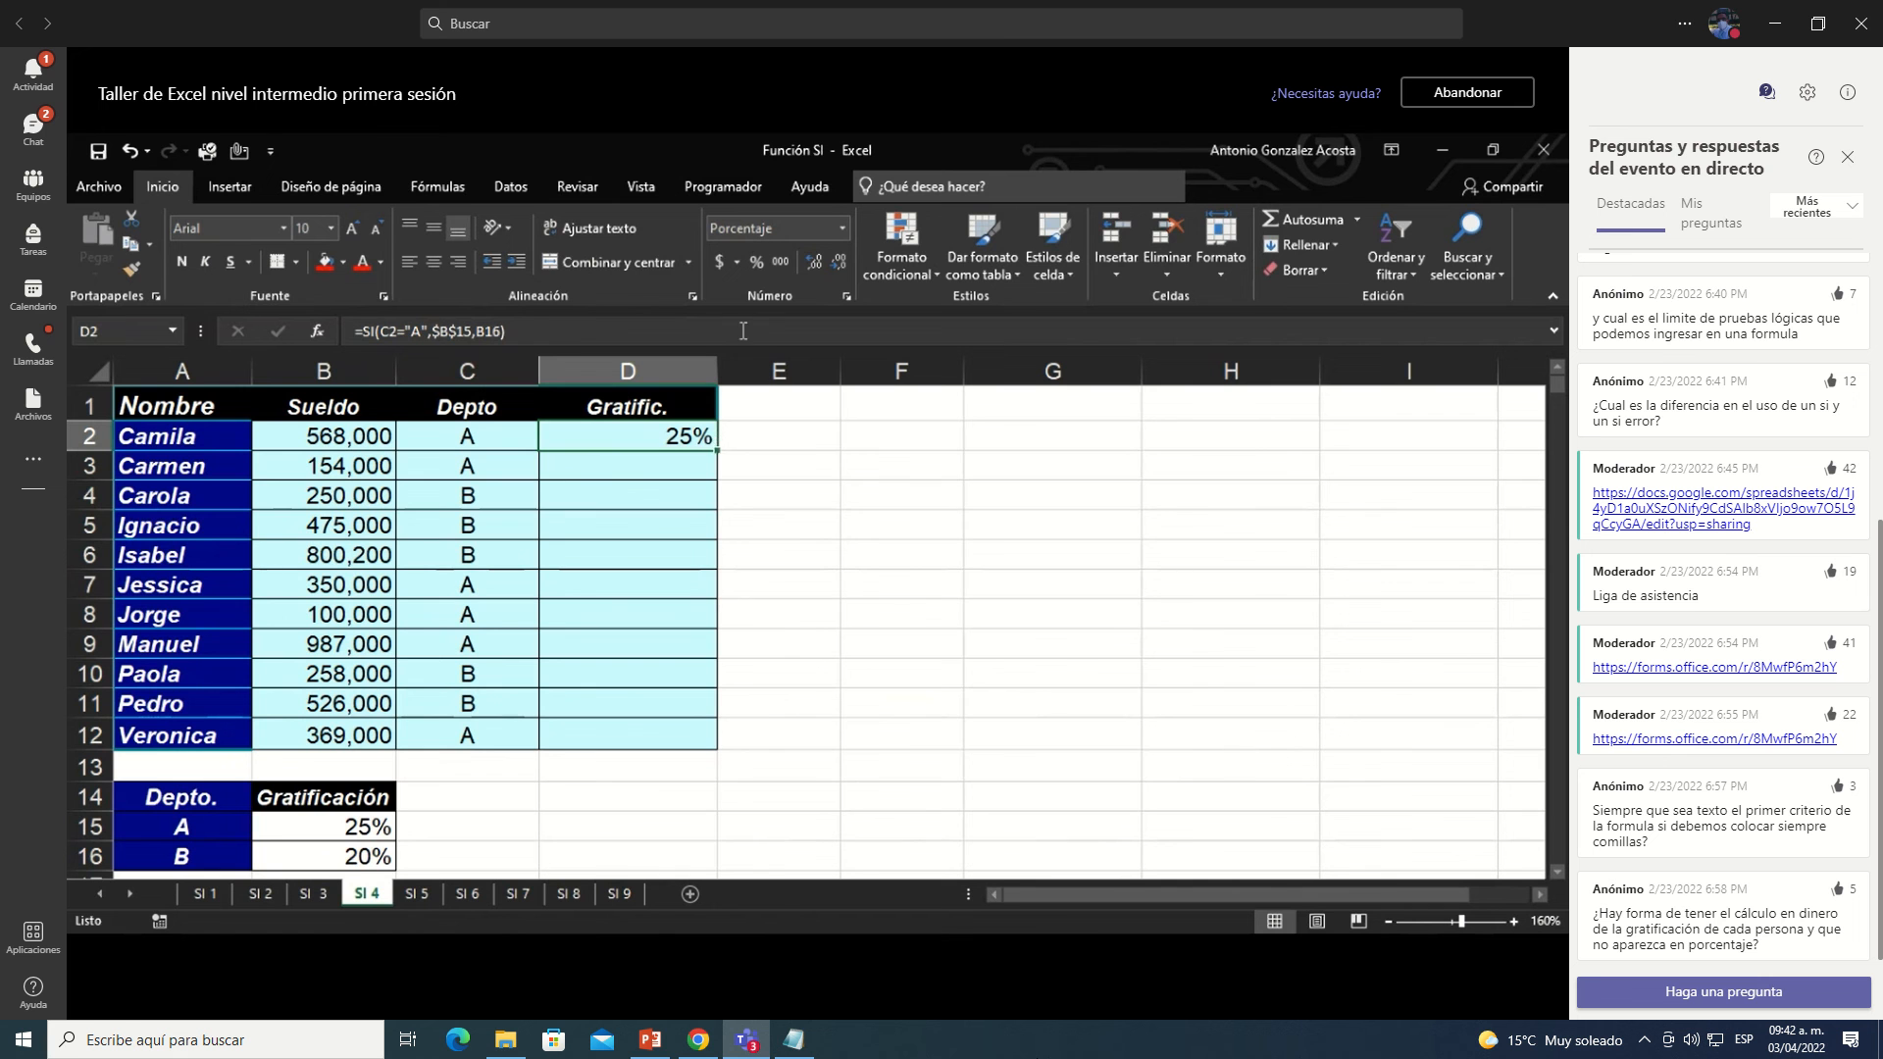
left_click_drag(712, 453, 688, 743)
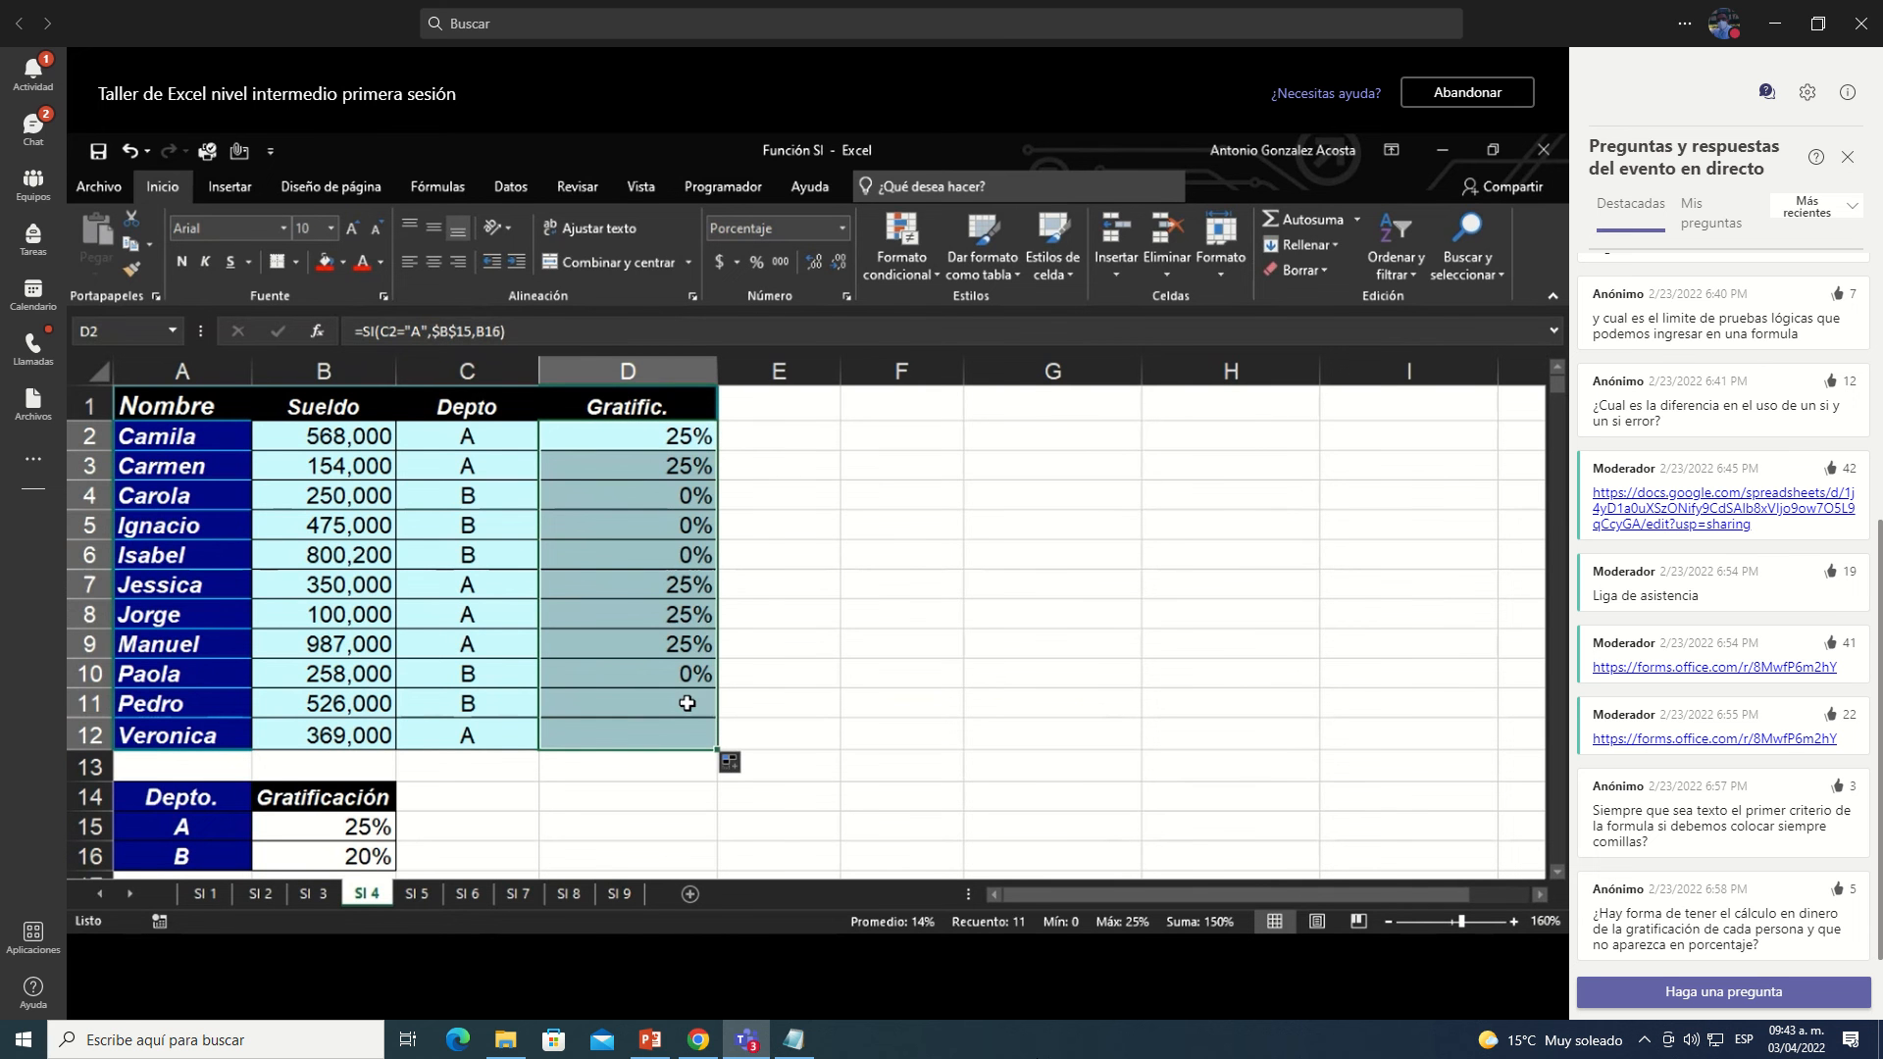
Step: Examine the filled formulas in D3 and D4 to check which Gratificación cells they reference
left_click(632, 467)
left_click_drag(465, 469, 630, 473)
left_click(610, 502)
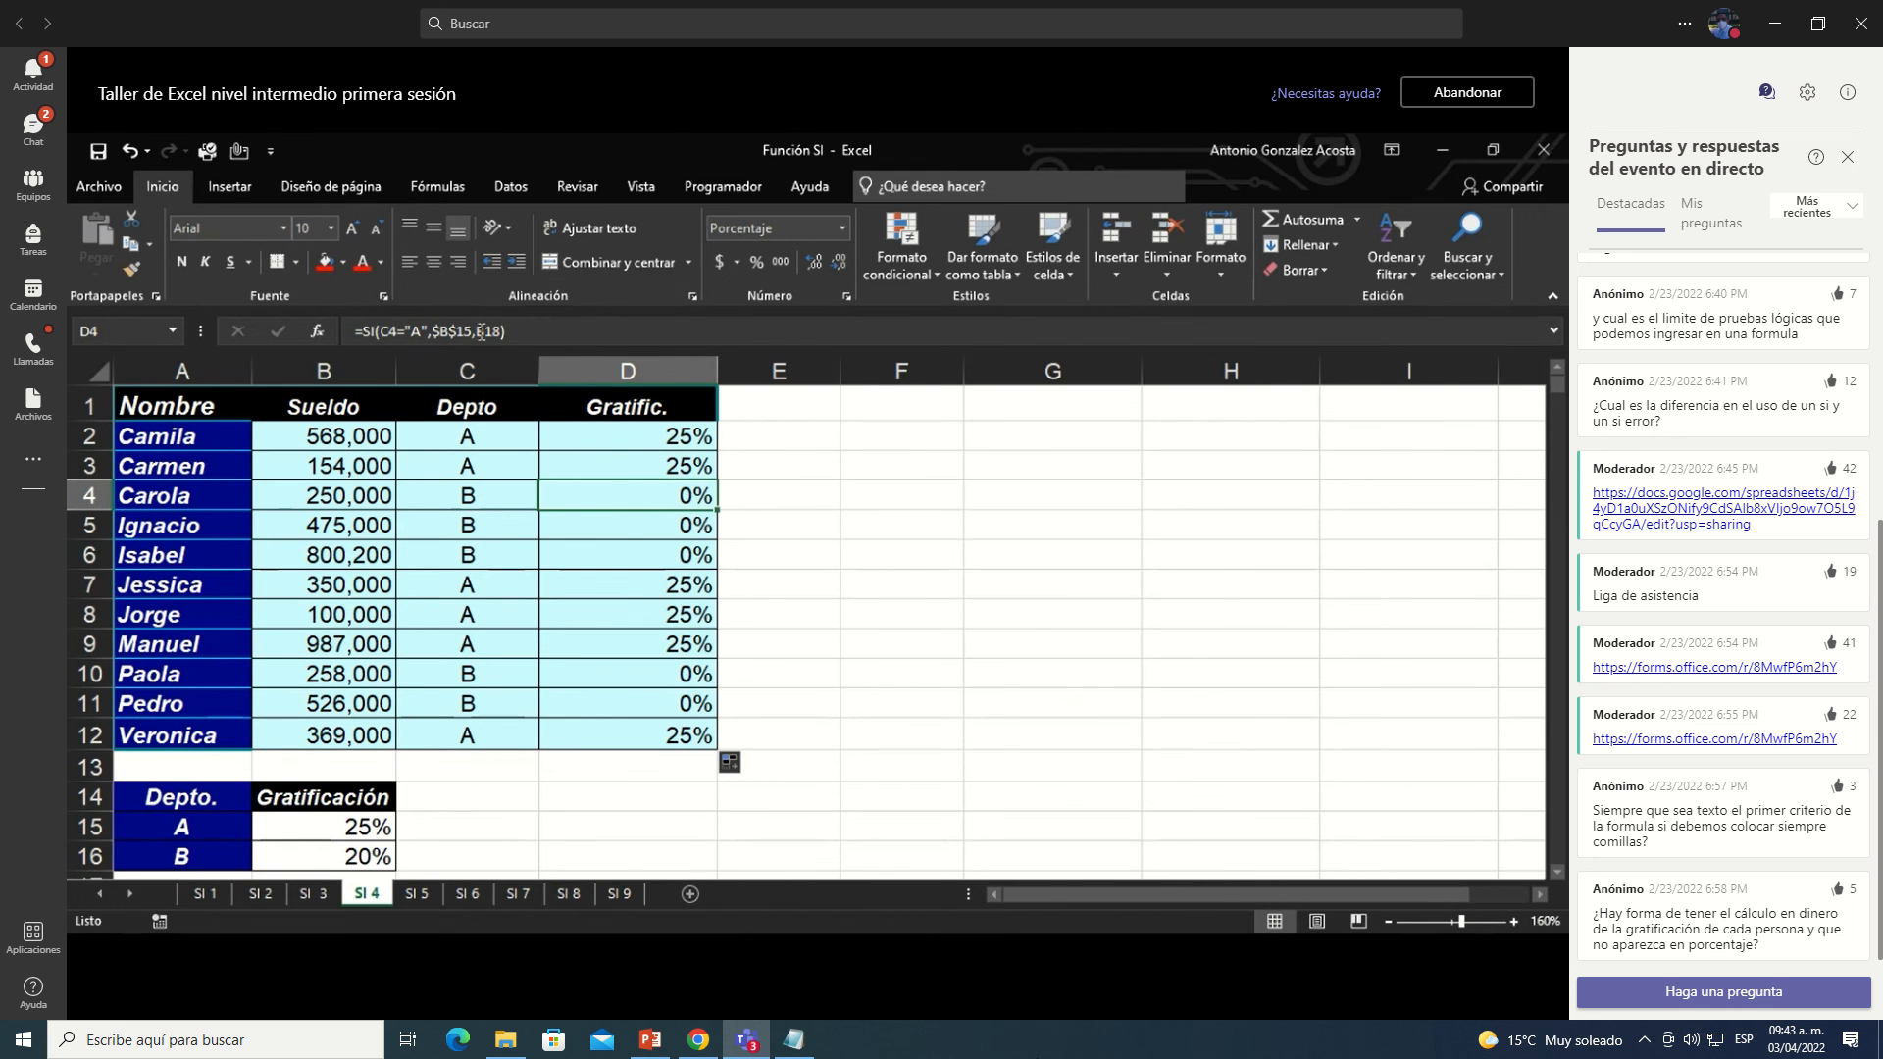
left_click(481, 331)
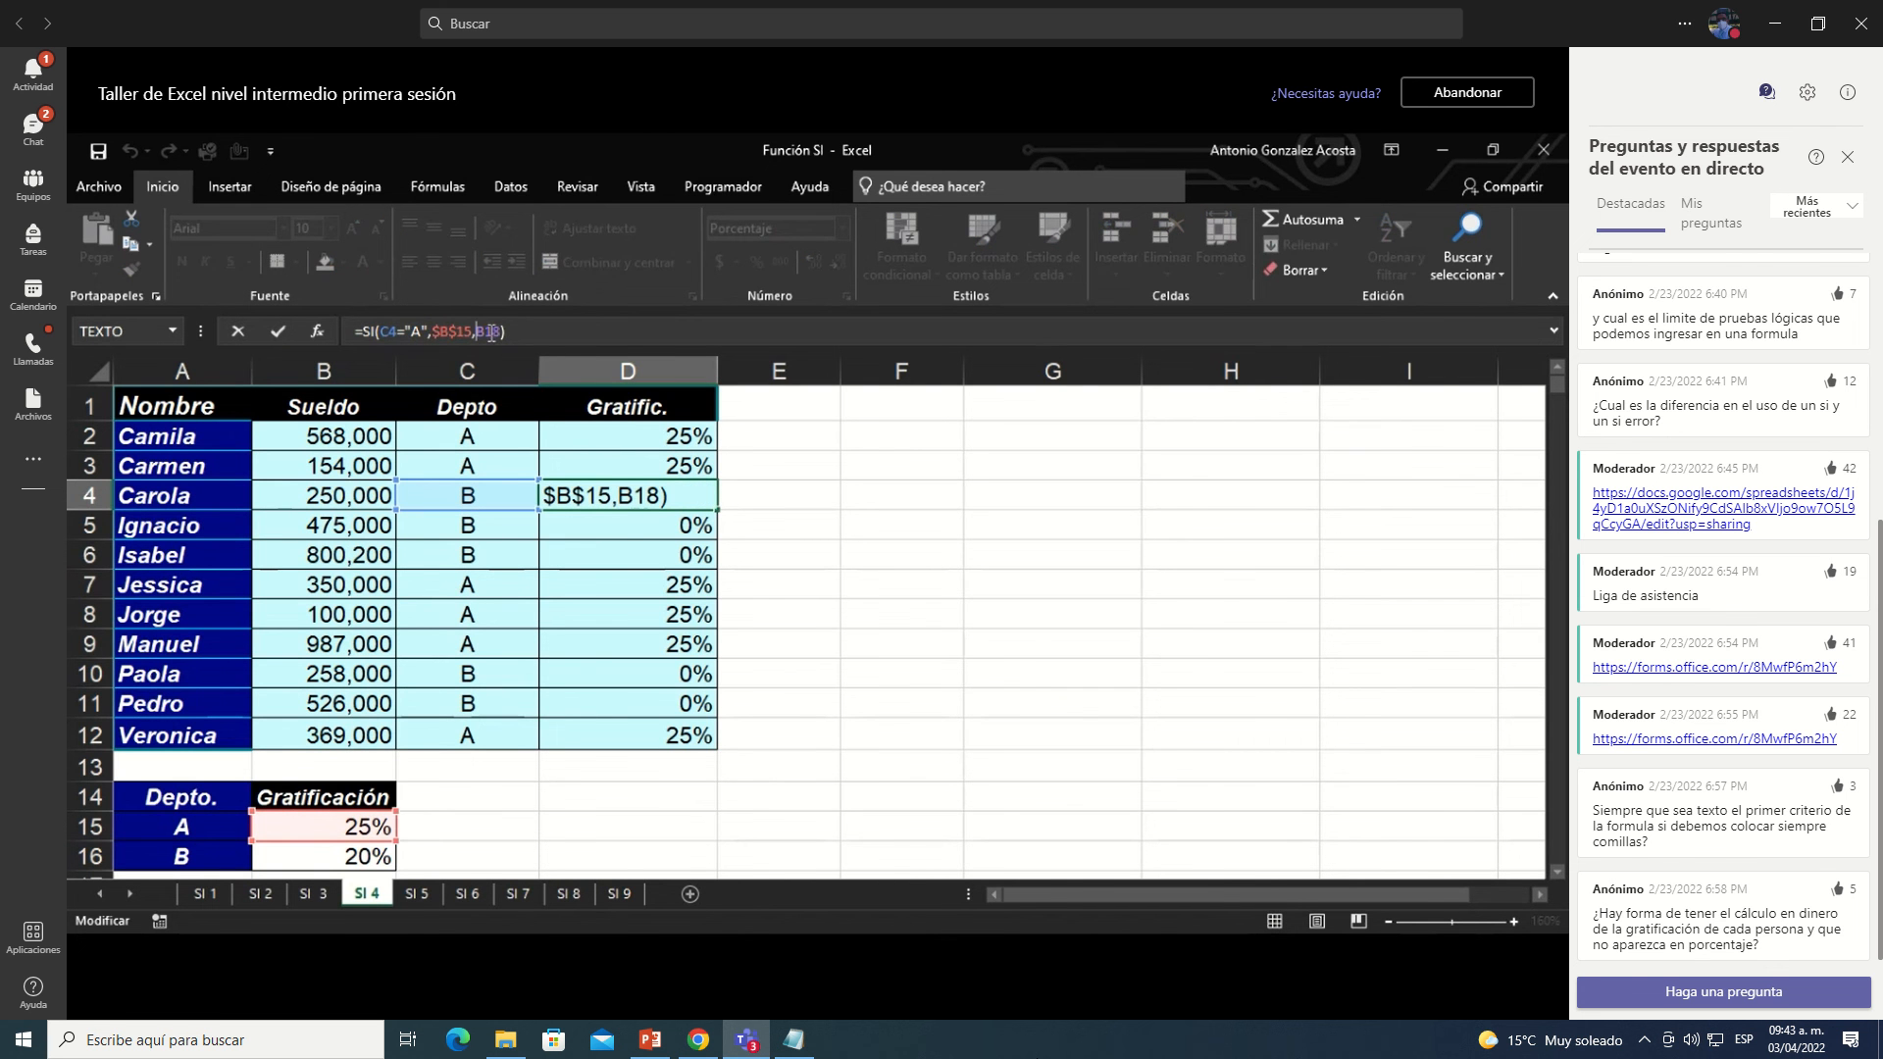
key("Escape")
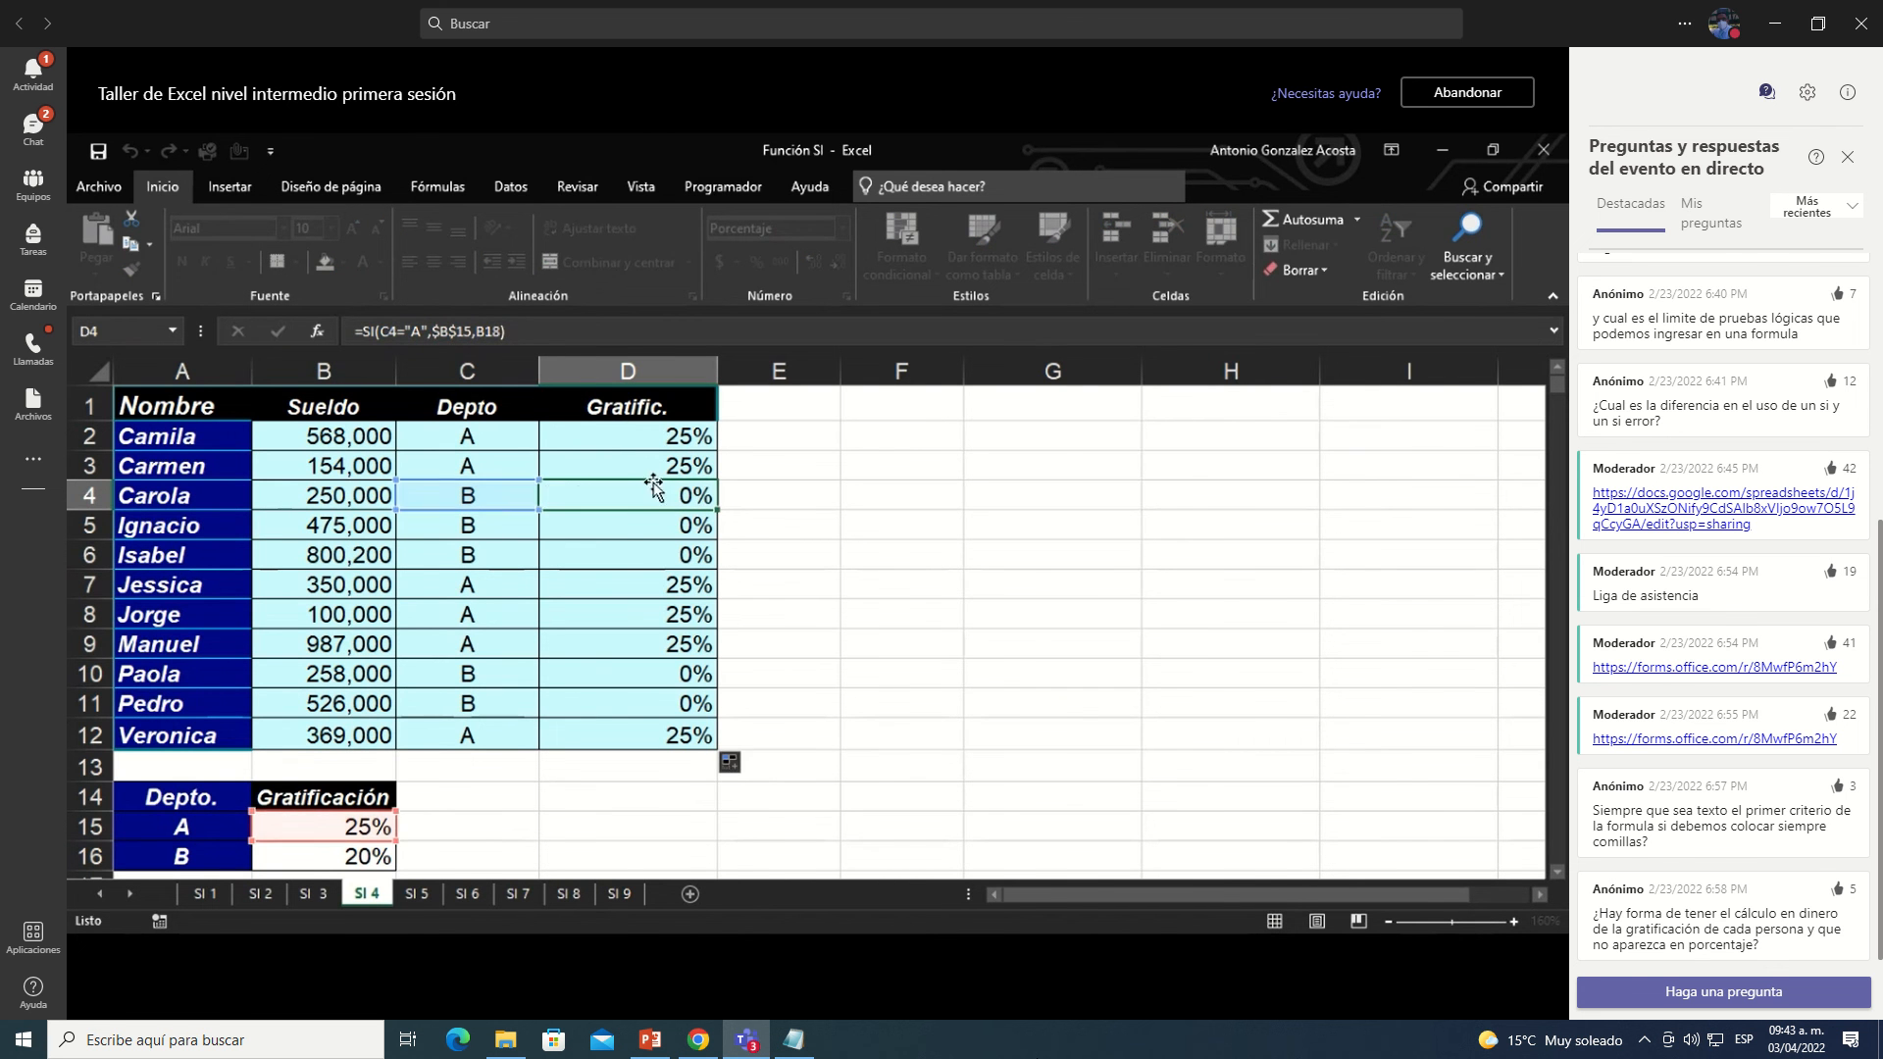
double_click(662, 487)
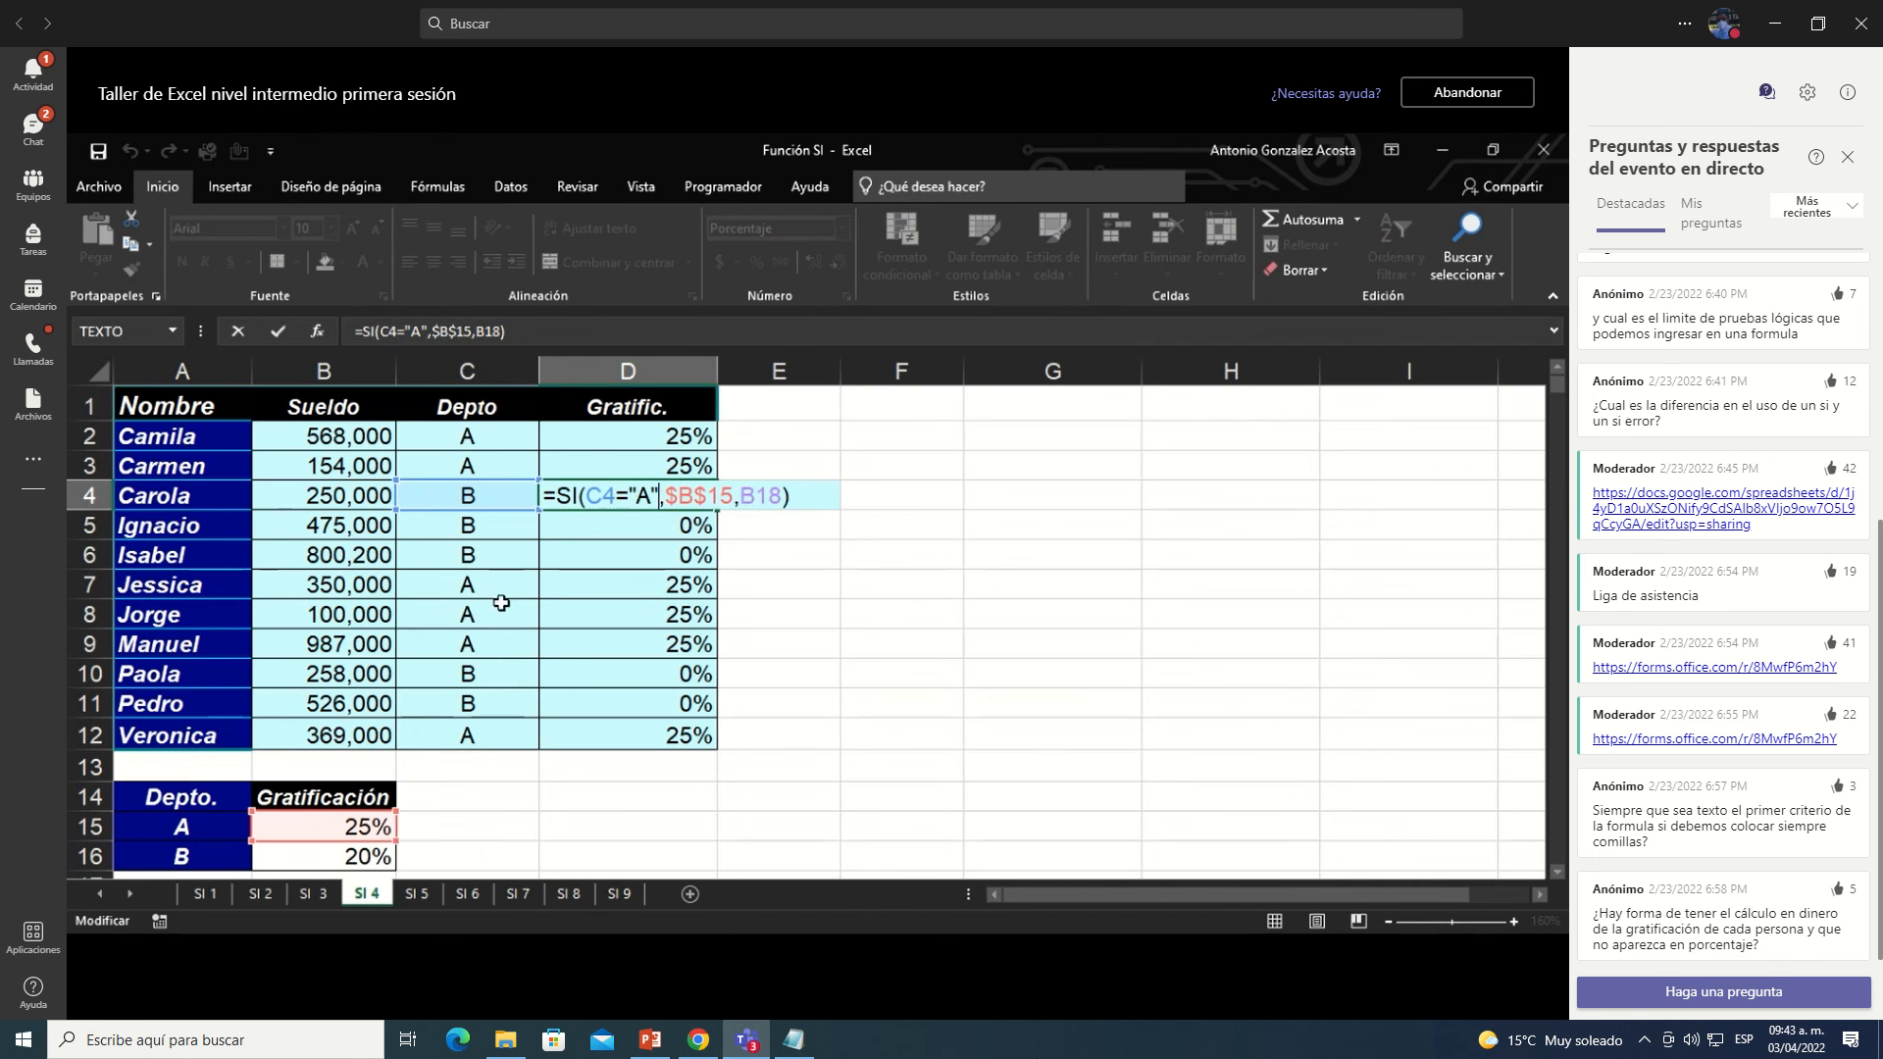
scroll(500, 603, "down", 3)
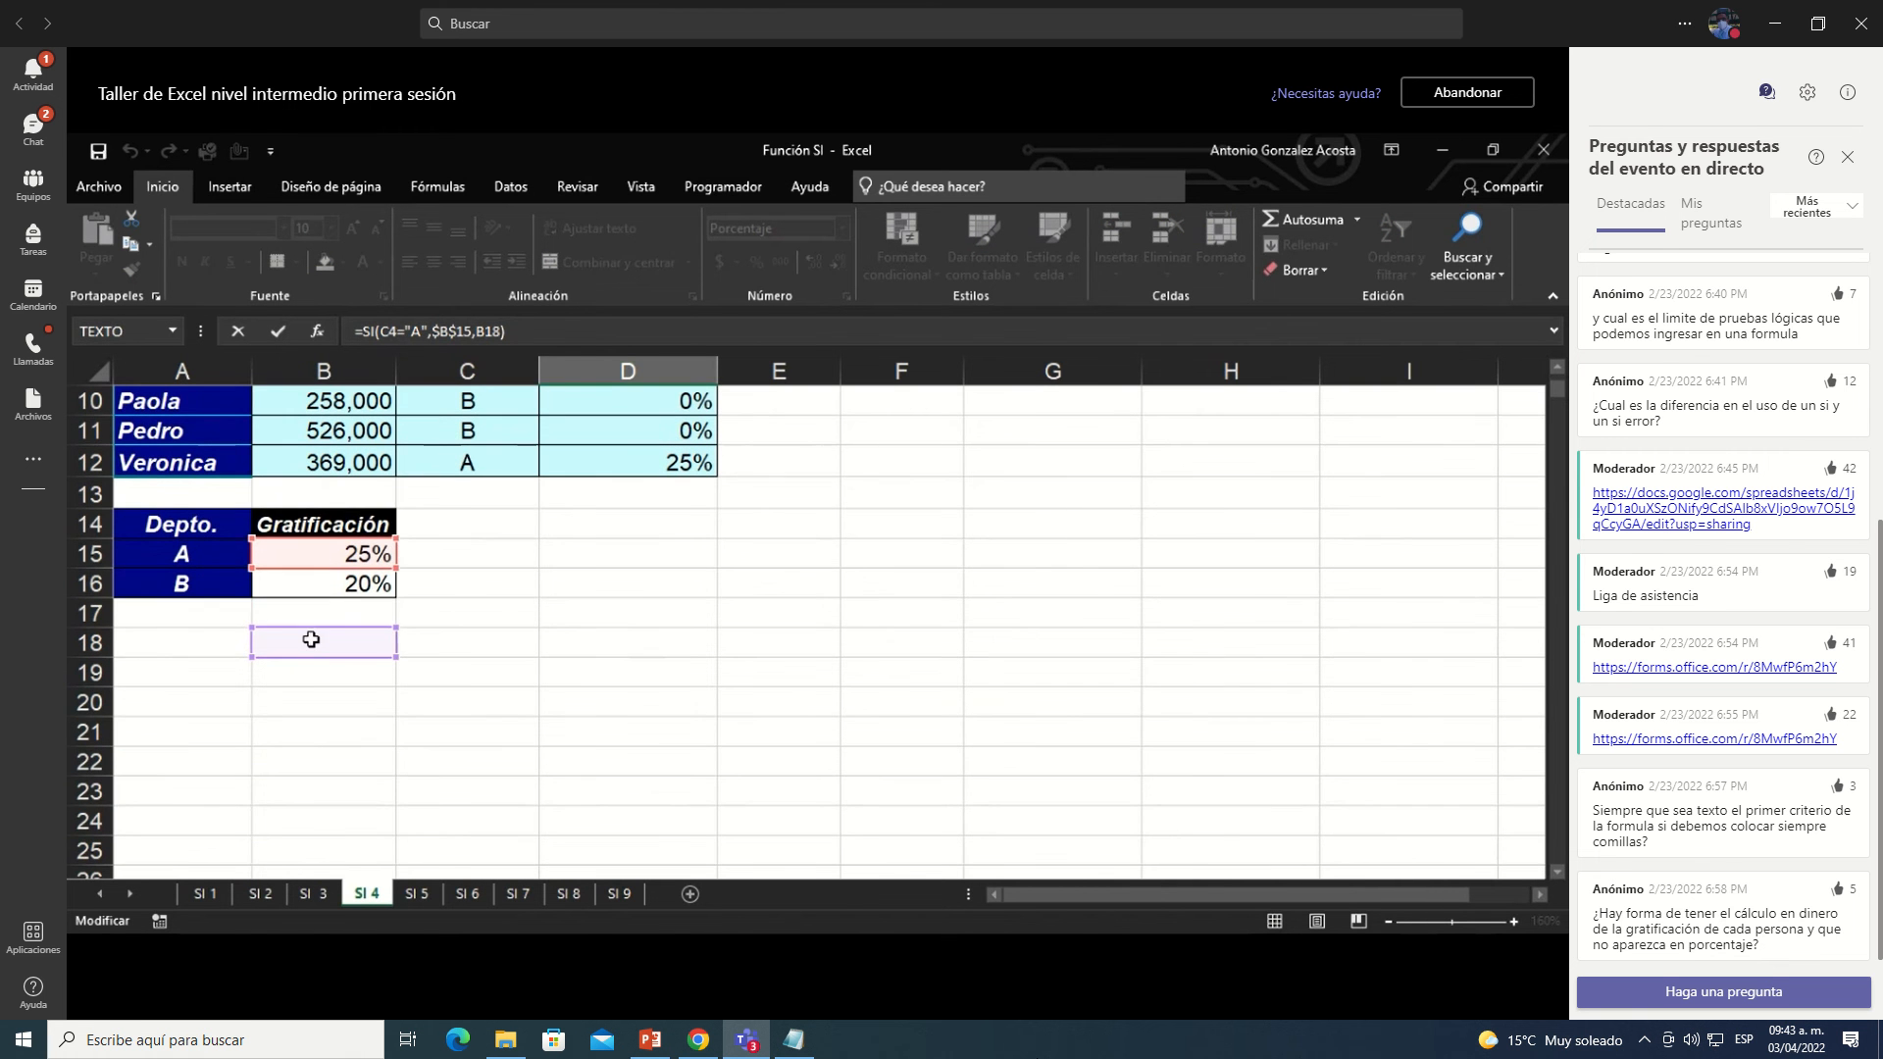
key("Escape")
Step: Make the B16 reference in the D2 formula absolute as $B$16
left_click(625, 433)
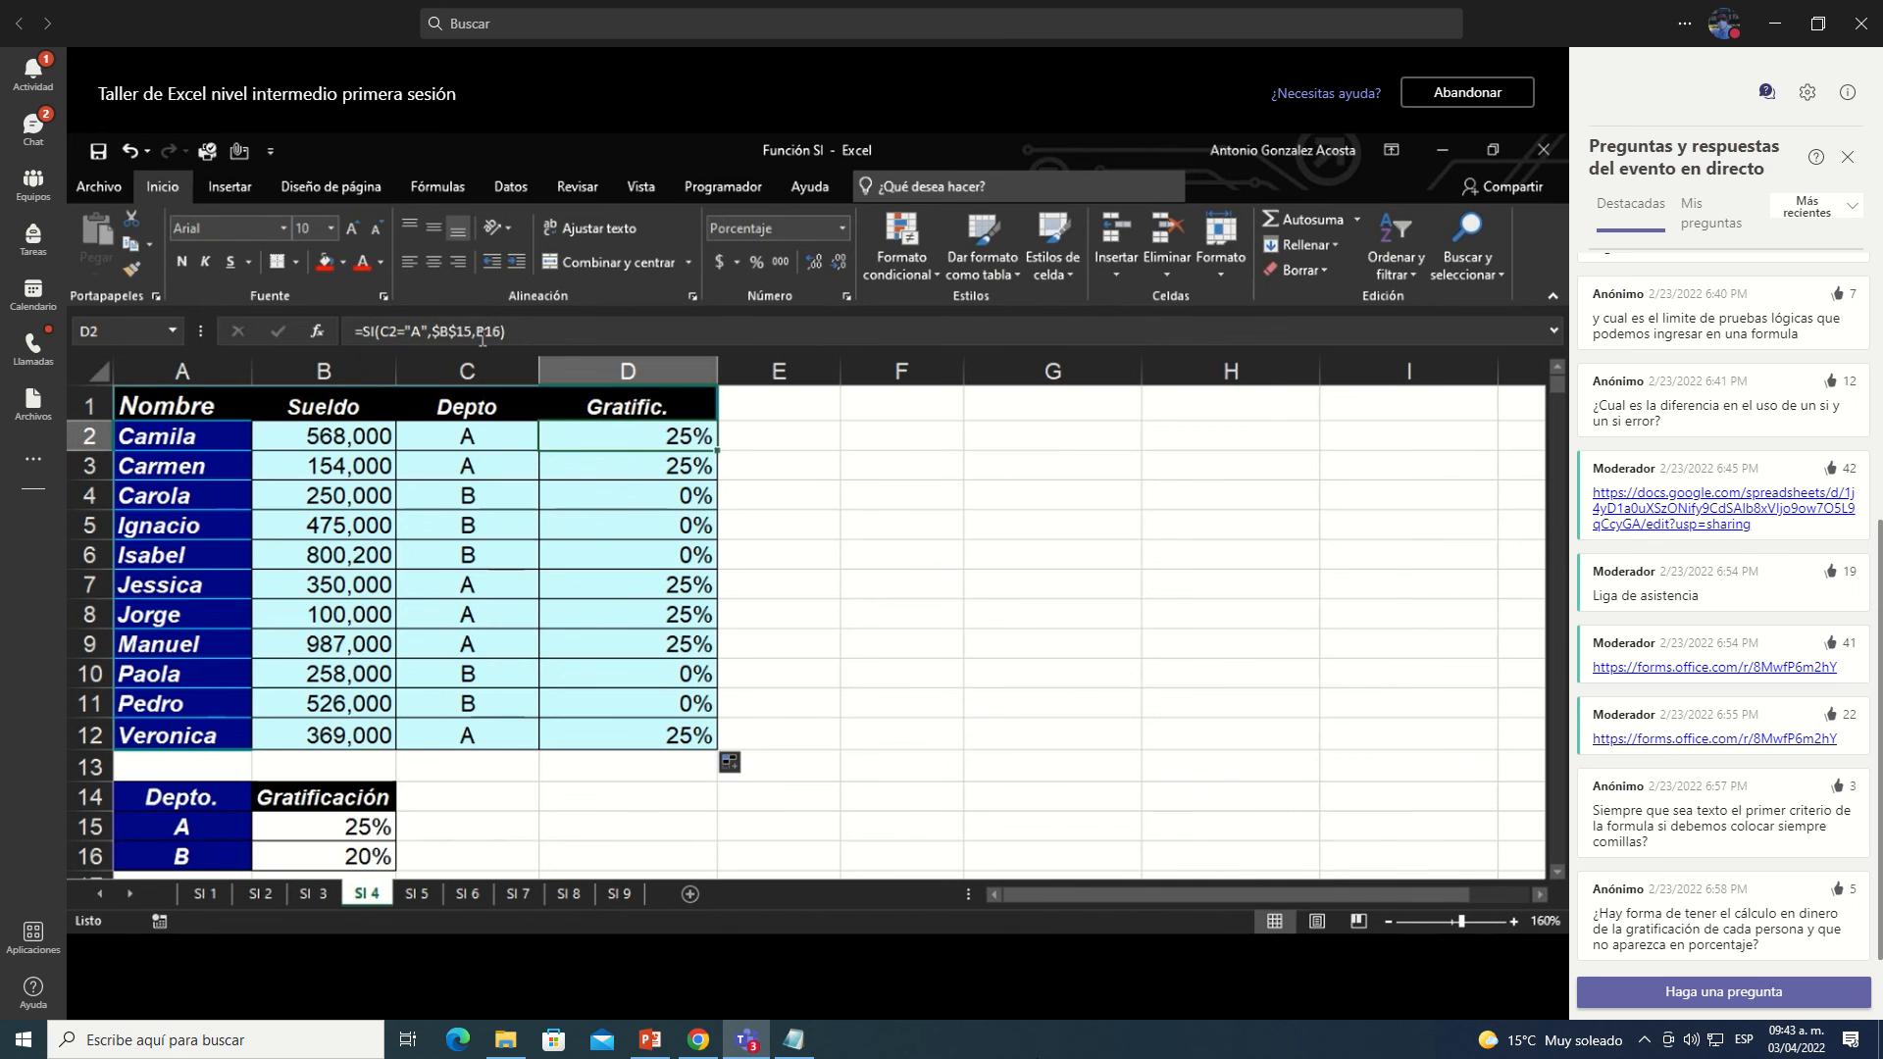
double_click(626, 432)
key("Escape")
double_click(626, 431)
key("F4")
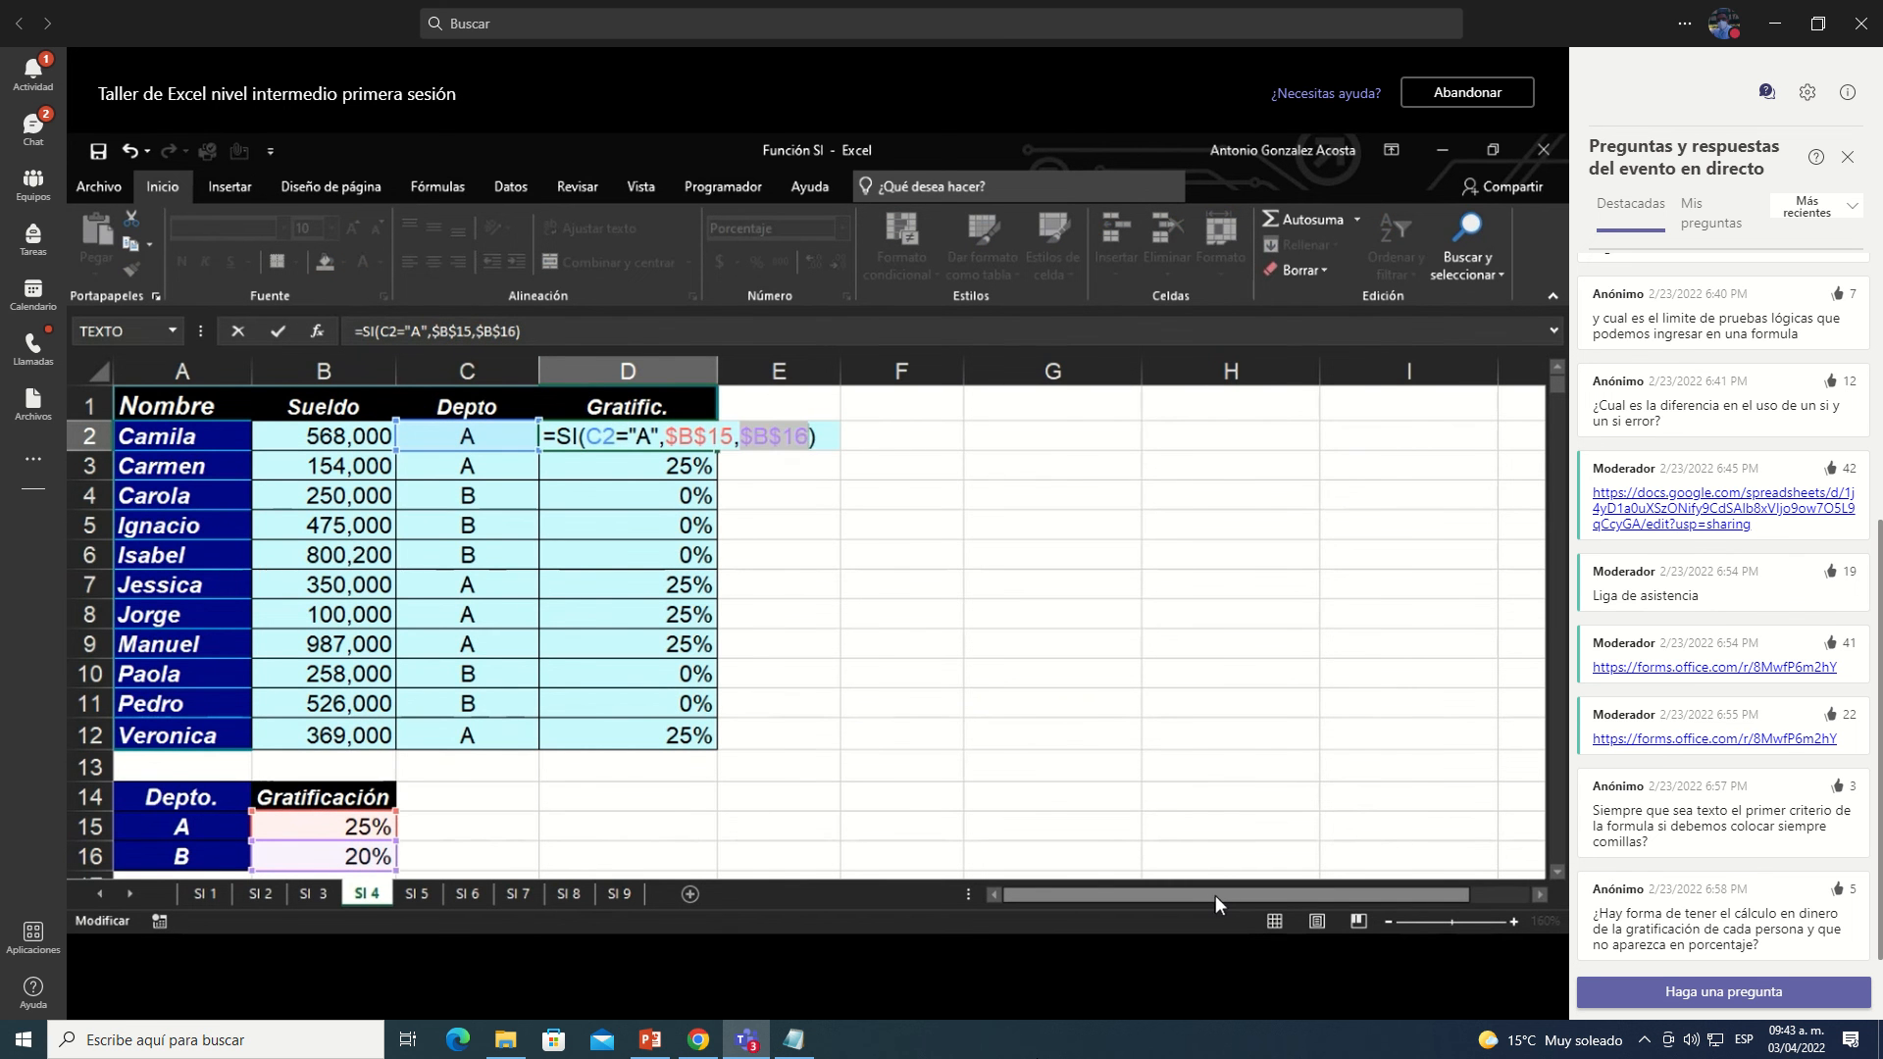
left_click(754, 434)
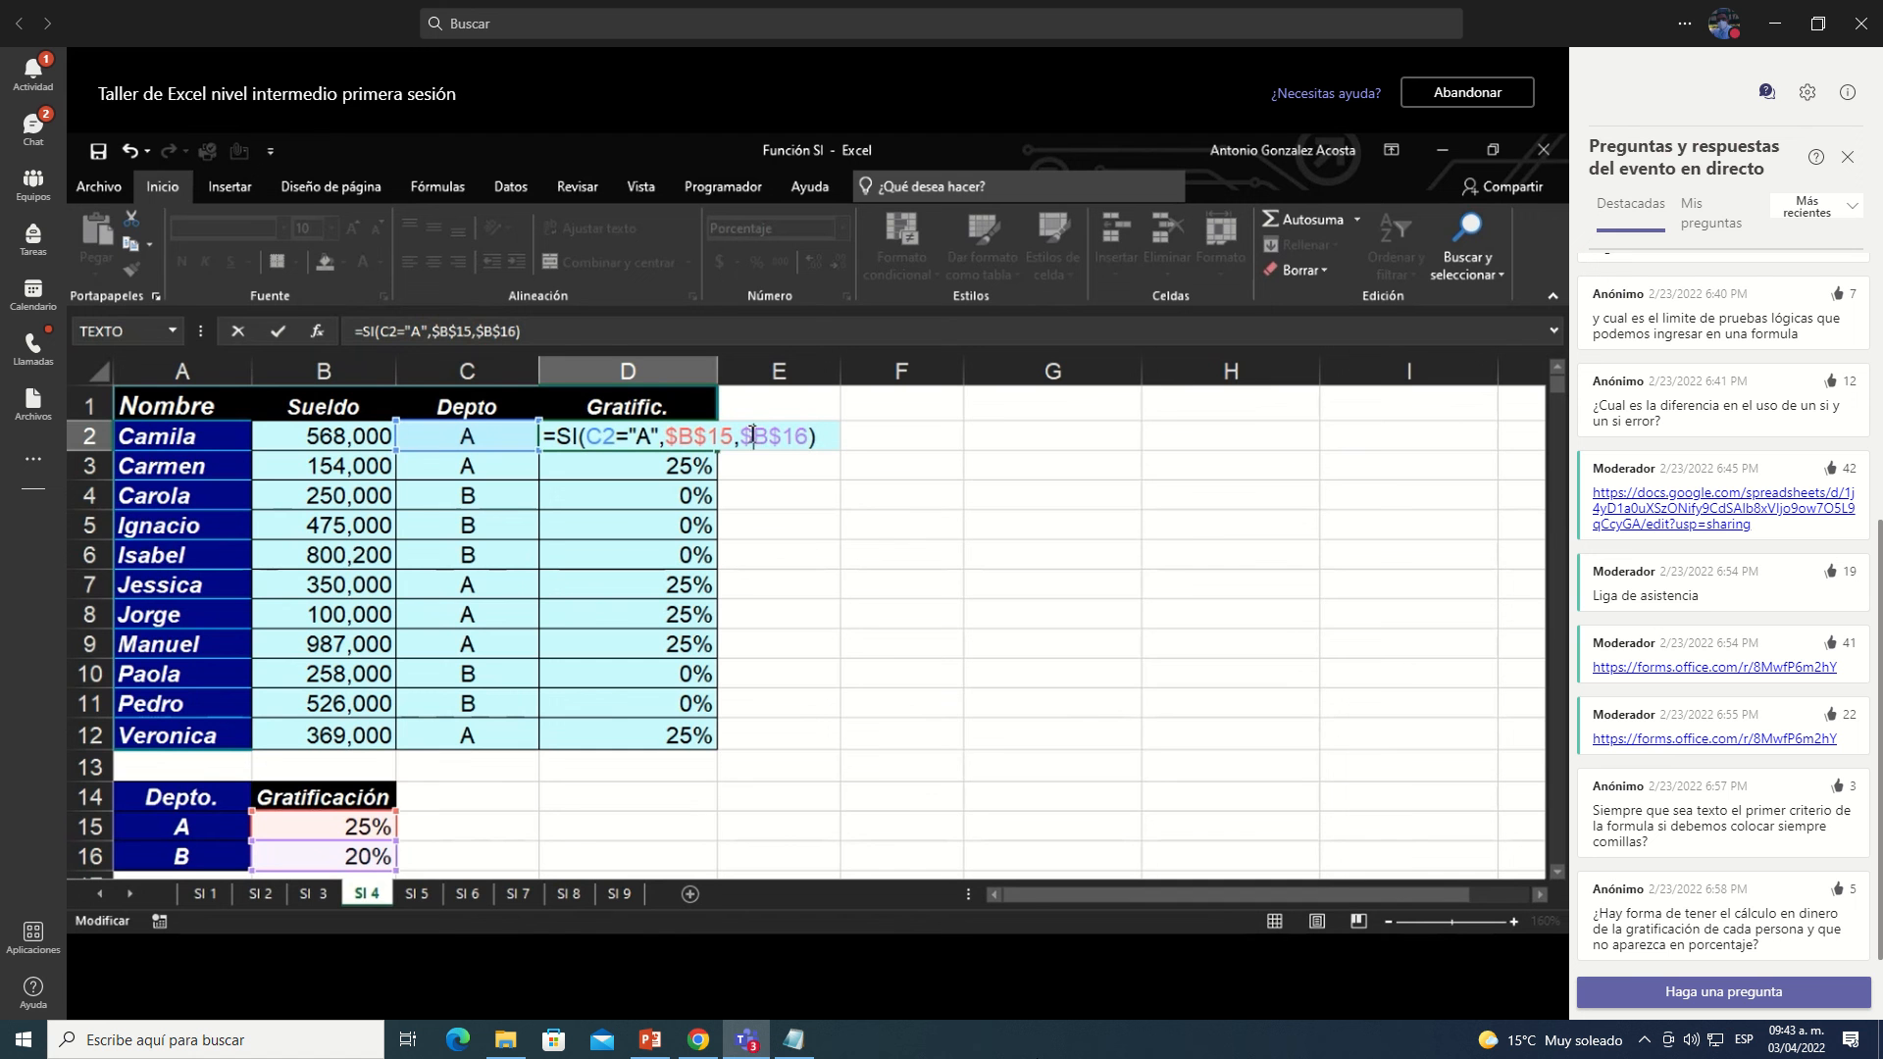
left_click_drag(743, 434, 802, 434)
key("Return")
Step: Confirm the edited D2 formula and copy it down the Gratific. column through D12
key("Up")
key("ctrl+c")
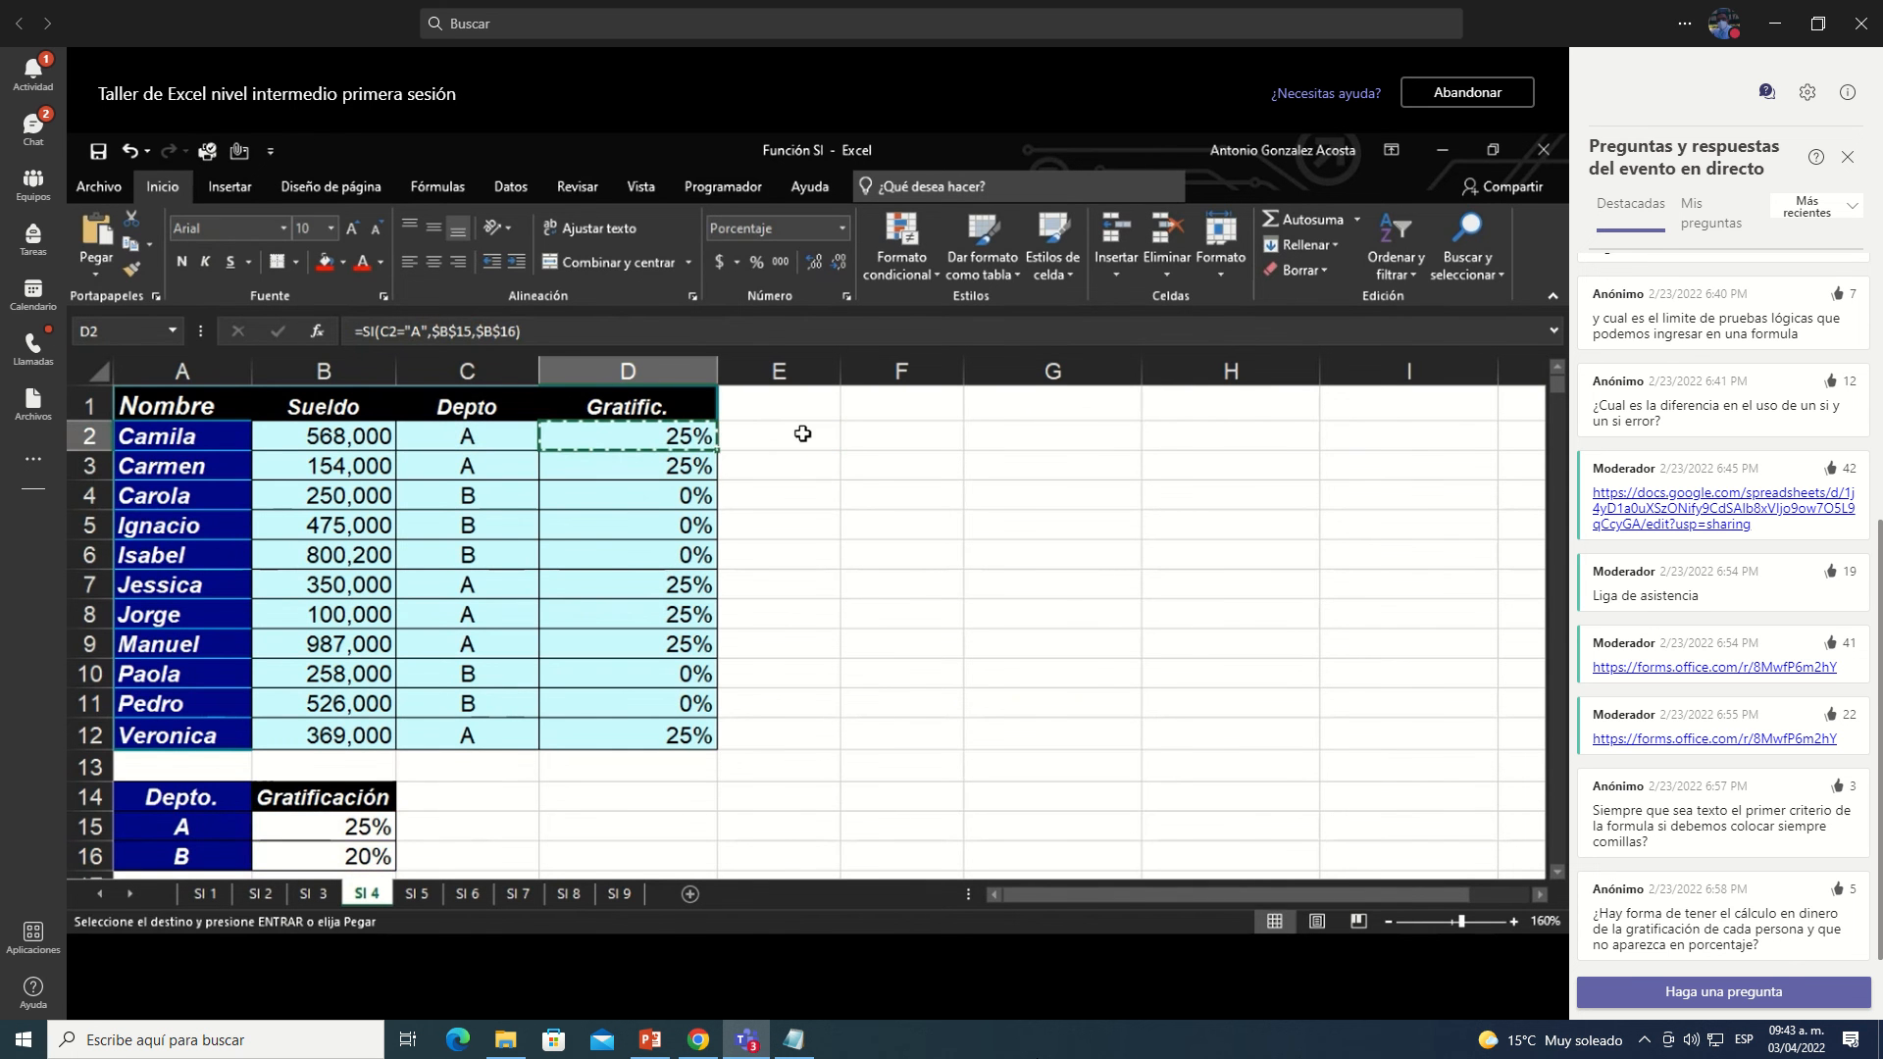
key("ctrl+shift+Down")
key("ctrl+v")
key("Escape")
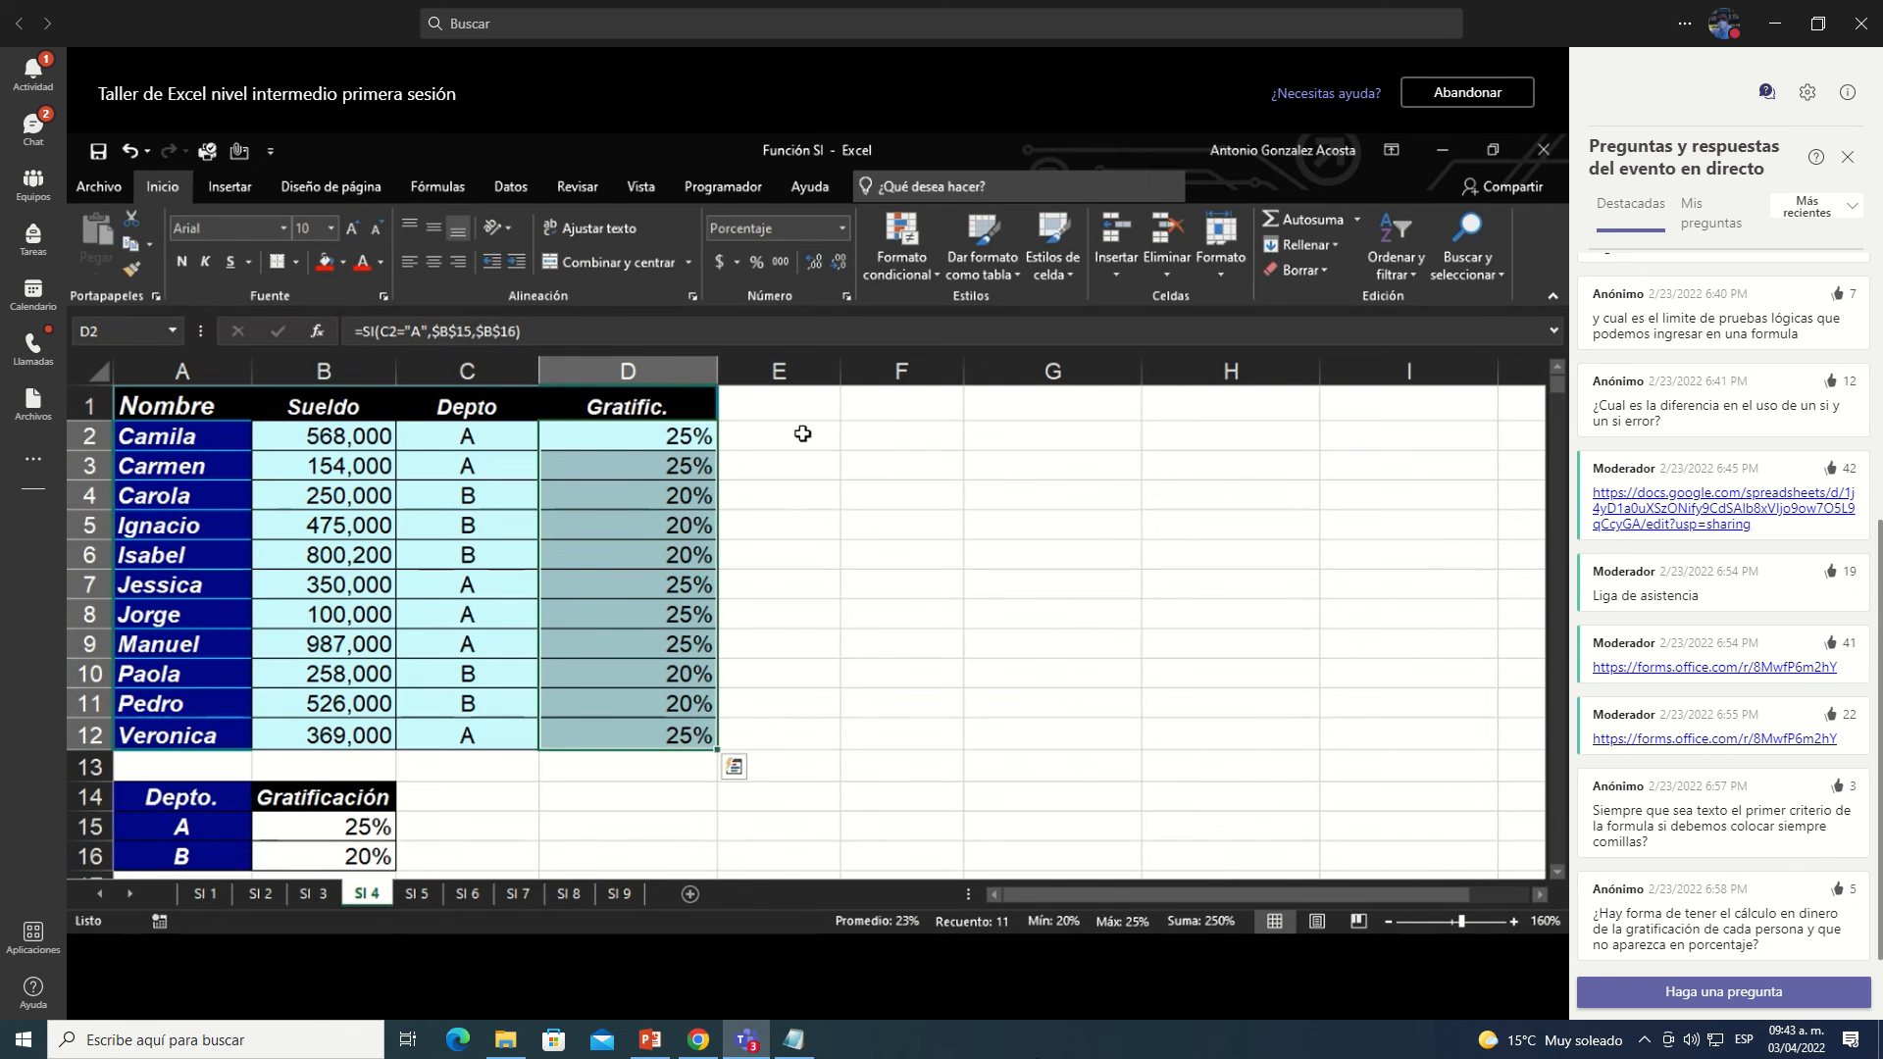
Step: Highlight the department B rows, 4 to 6 and 10 to 11, with the standard light green fill
left_click_drag(89, 495, 89, 556)
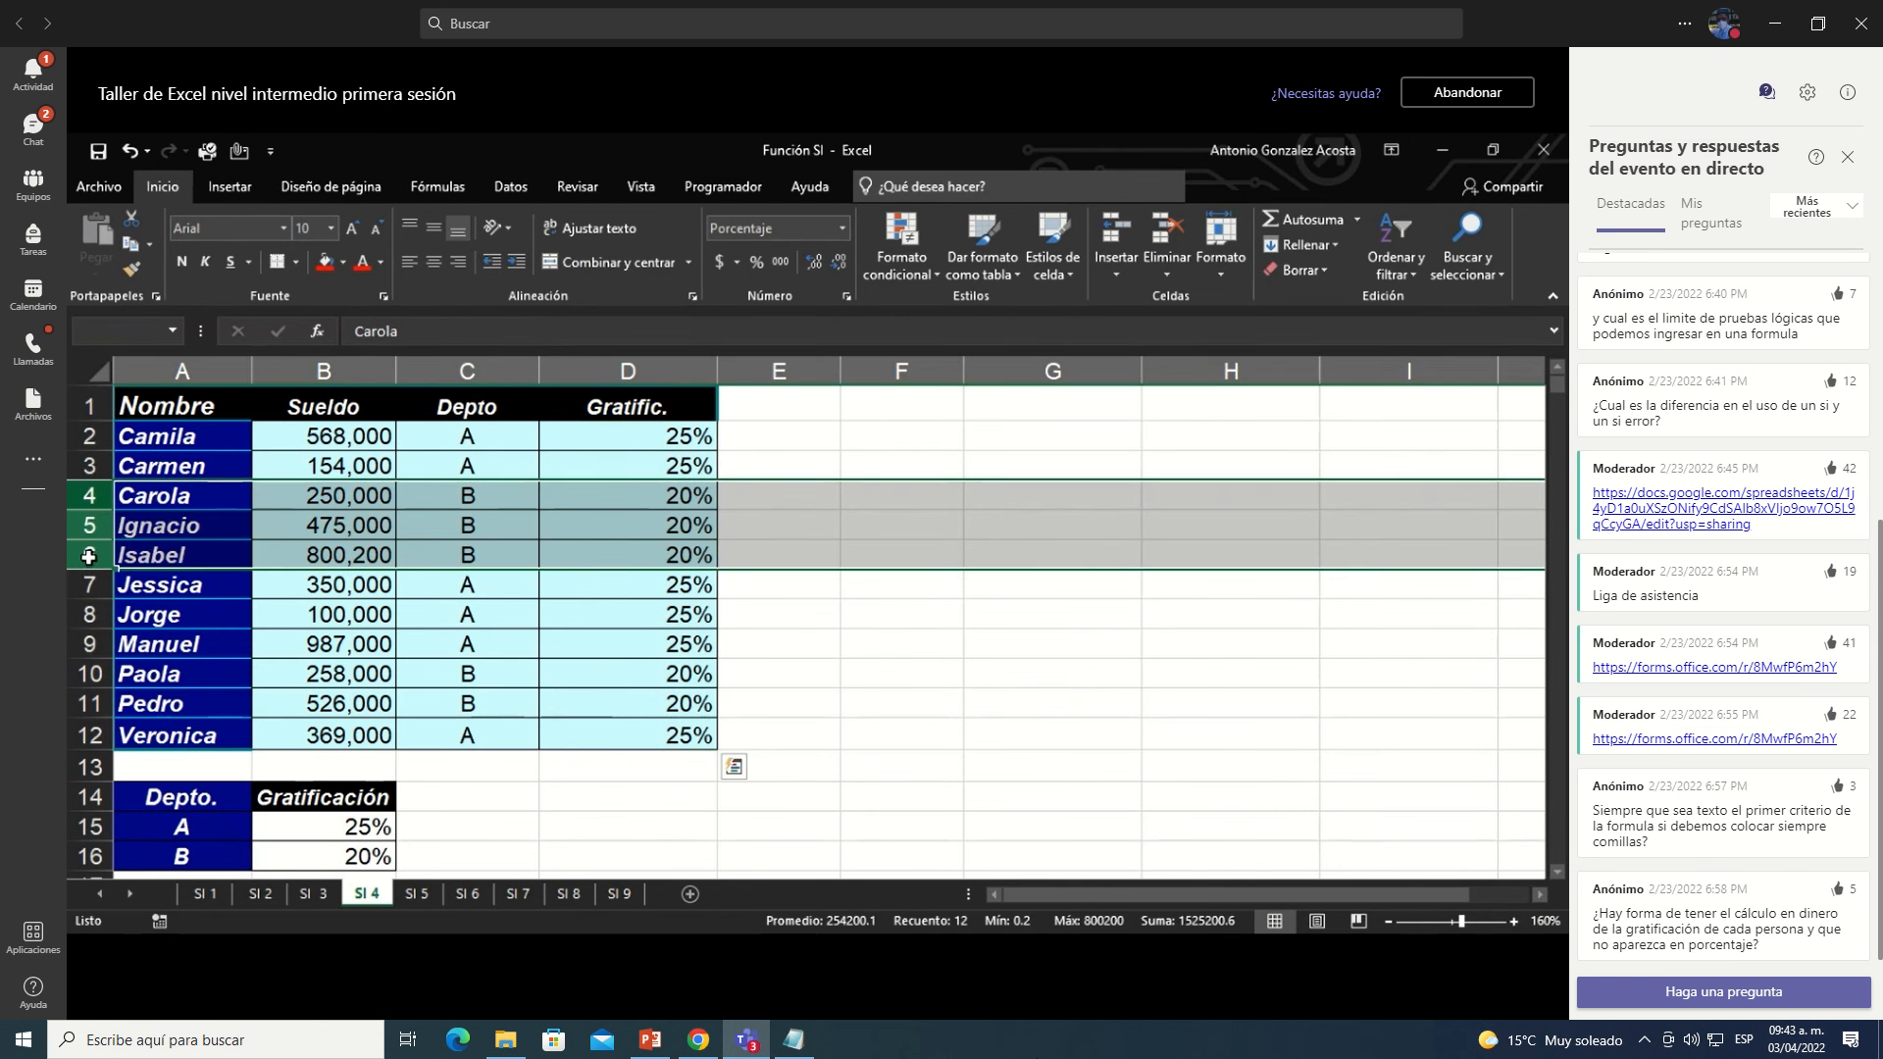
mouse_move(88, 674)
left_mouse_down("ctrl")
mouse_move(75, 721)
mouse_move(86, 703)
left_mouse_up("ctrl")
left_click(340, 264)
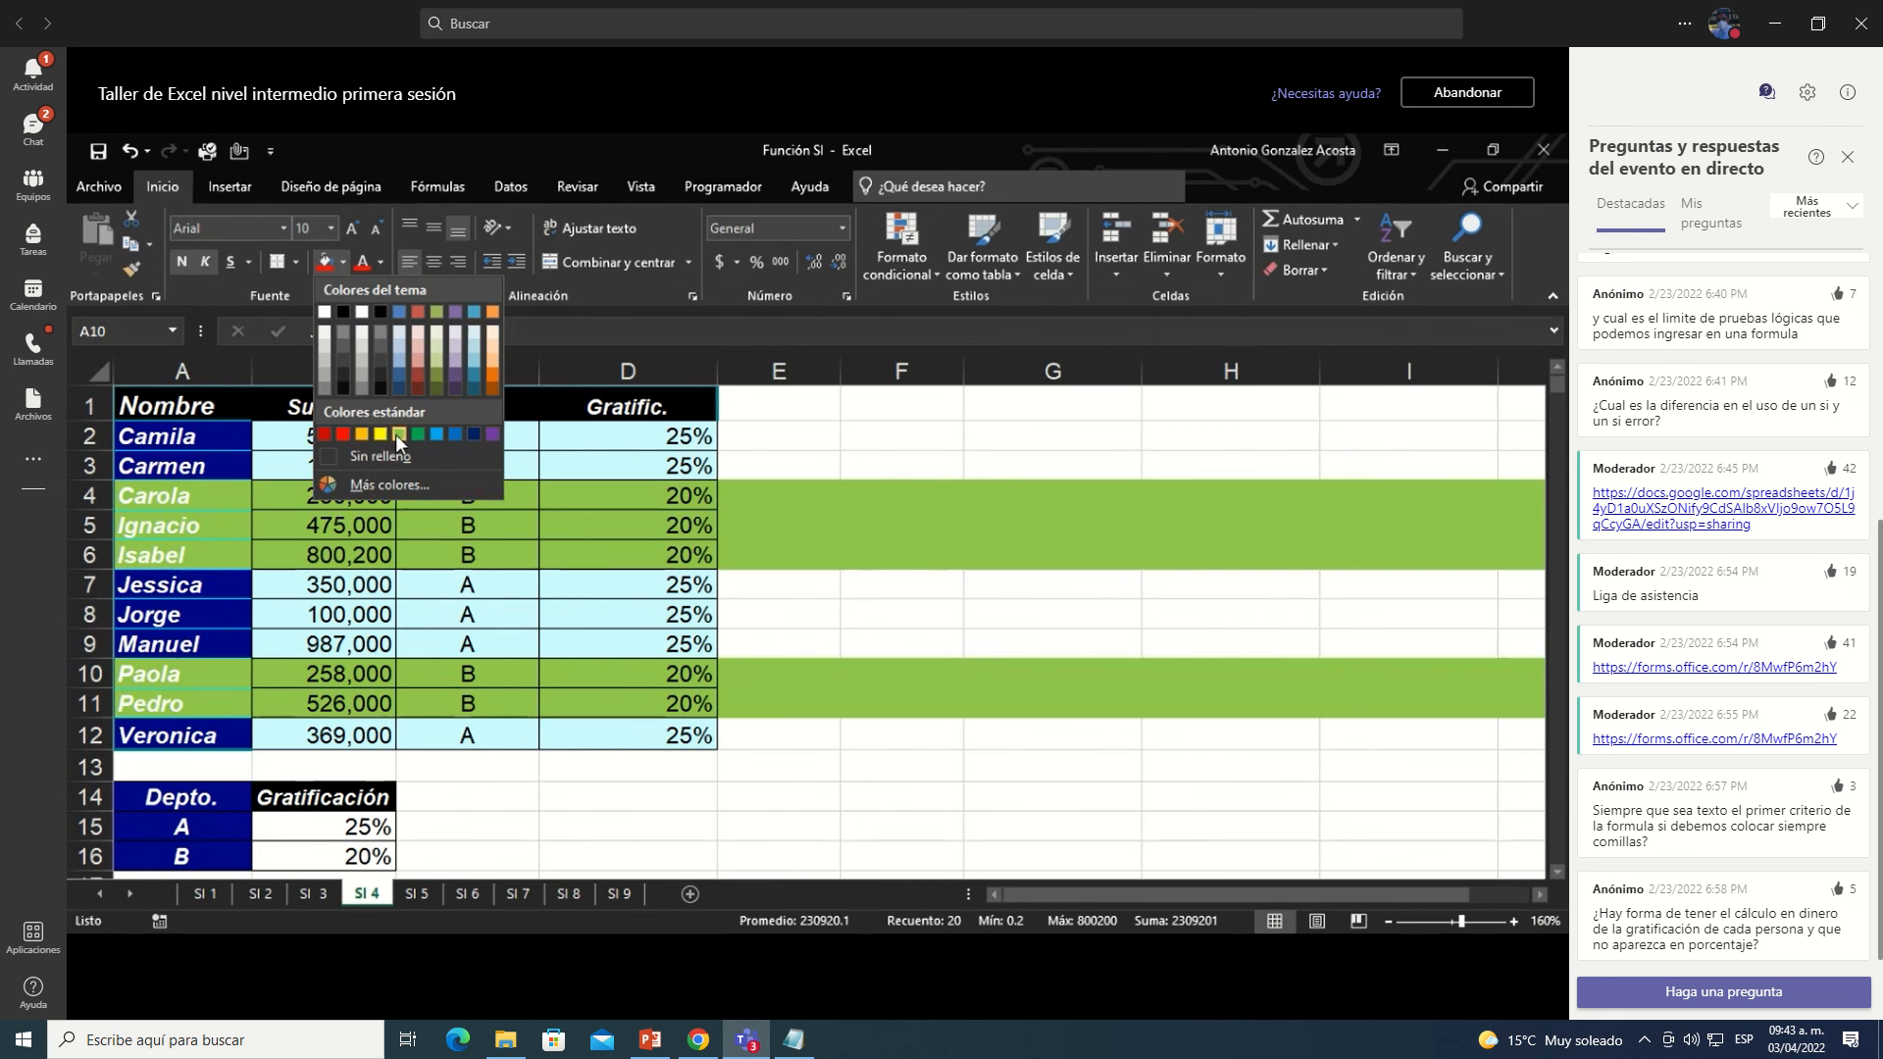
left_click(396, 433)
left_click(901, 525)
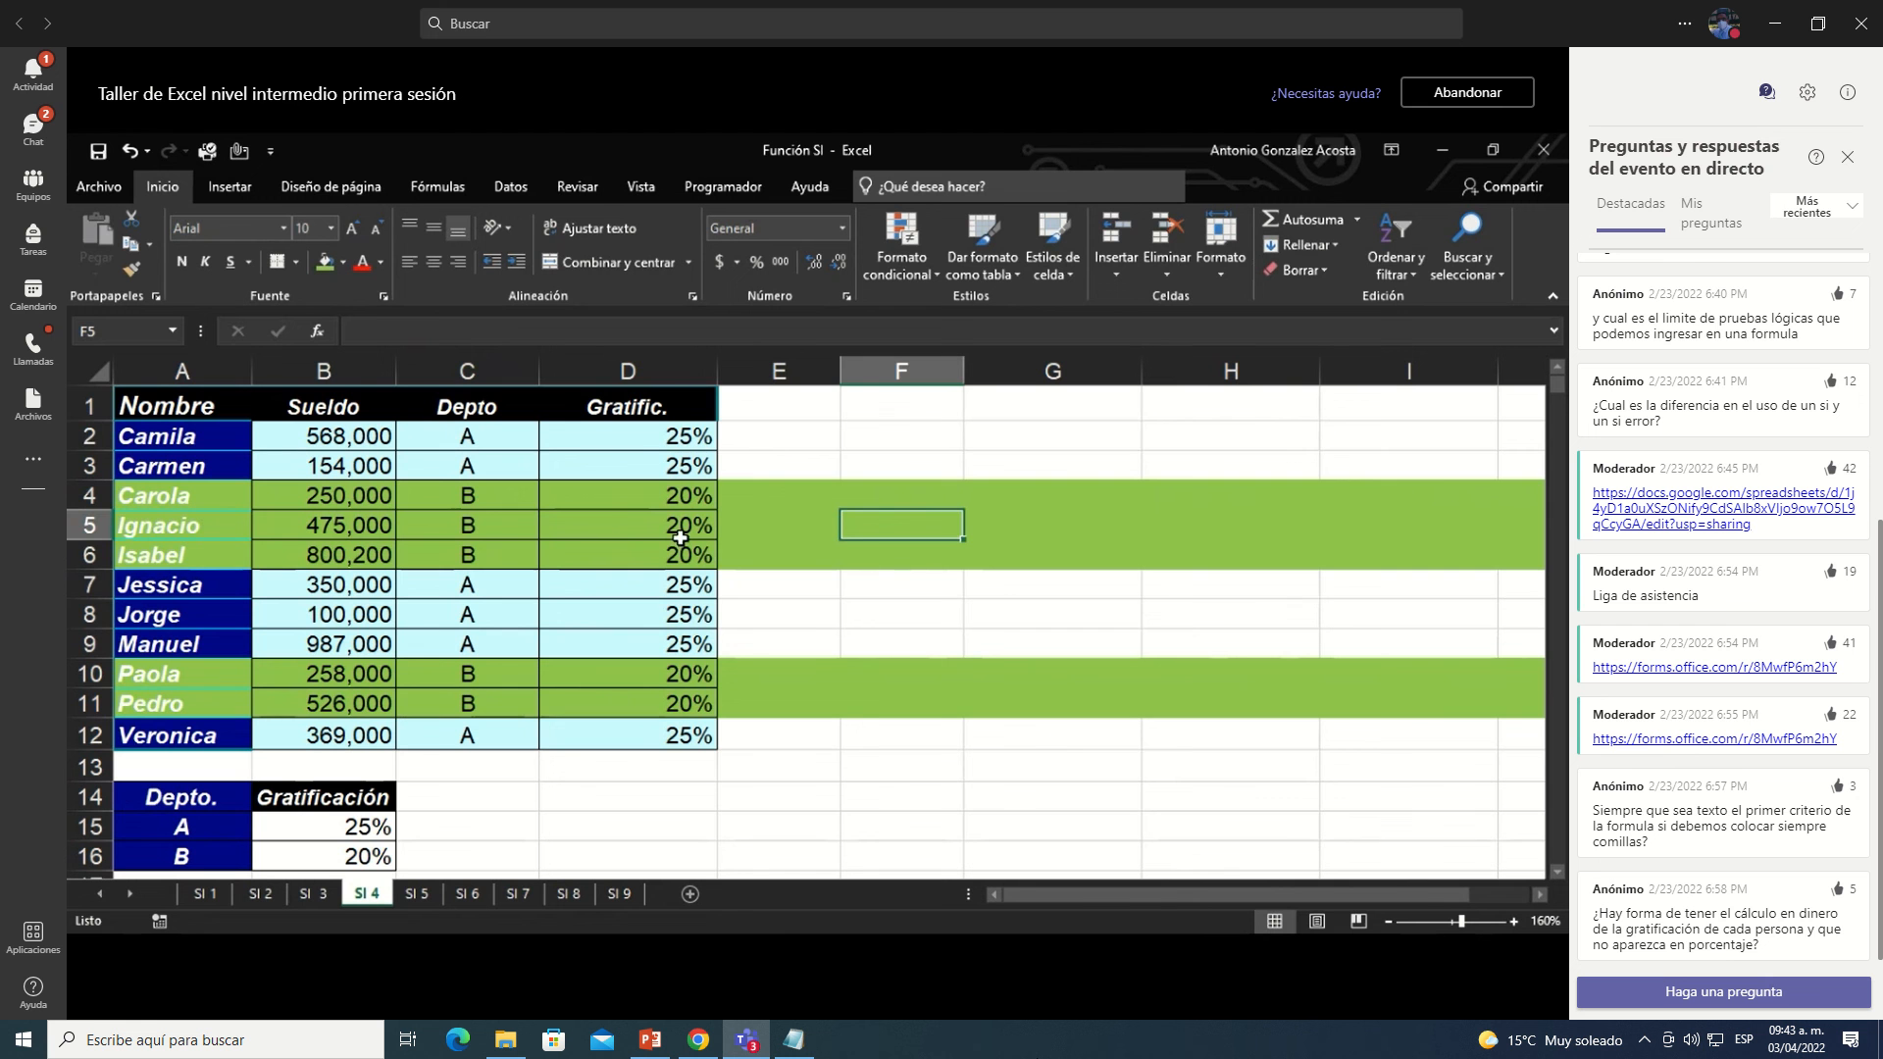
Step: Examine the formulas in D2, D4 and D3 to check their references to B15 and B16
left_click(651, 445)
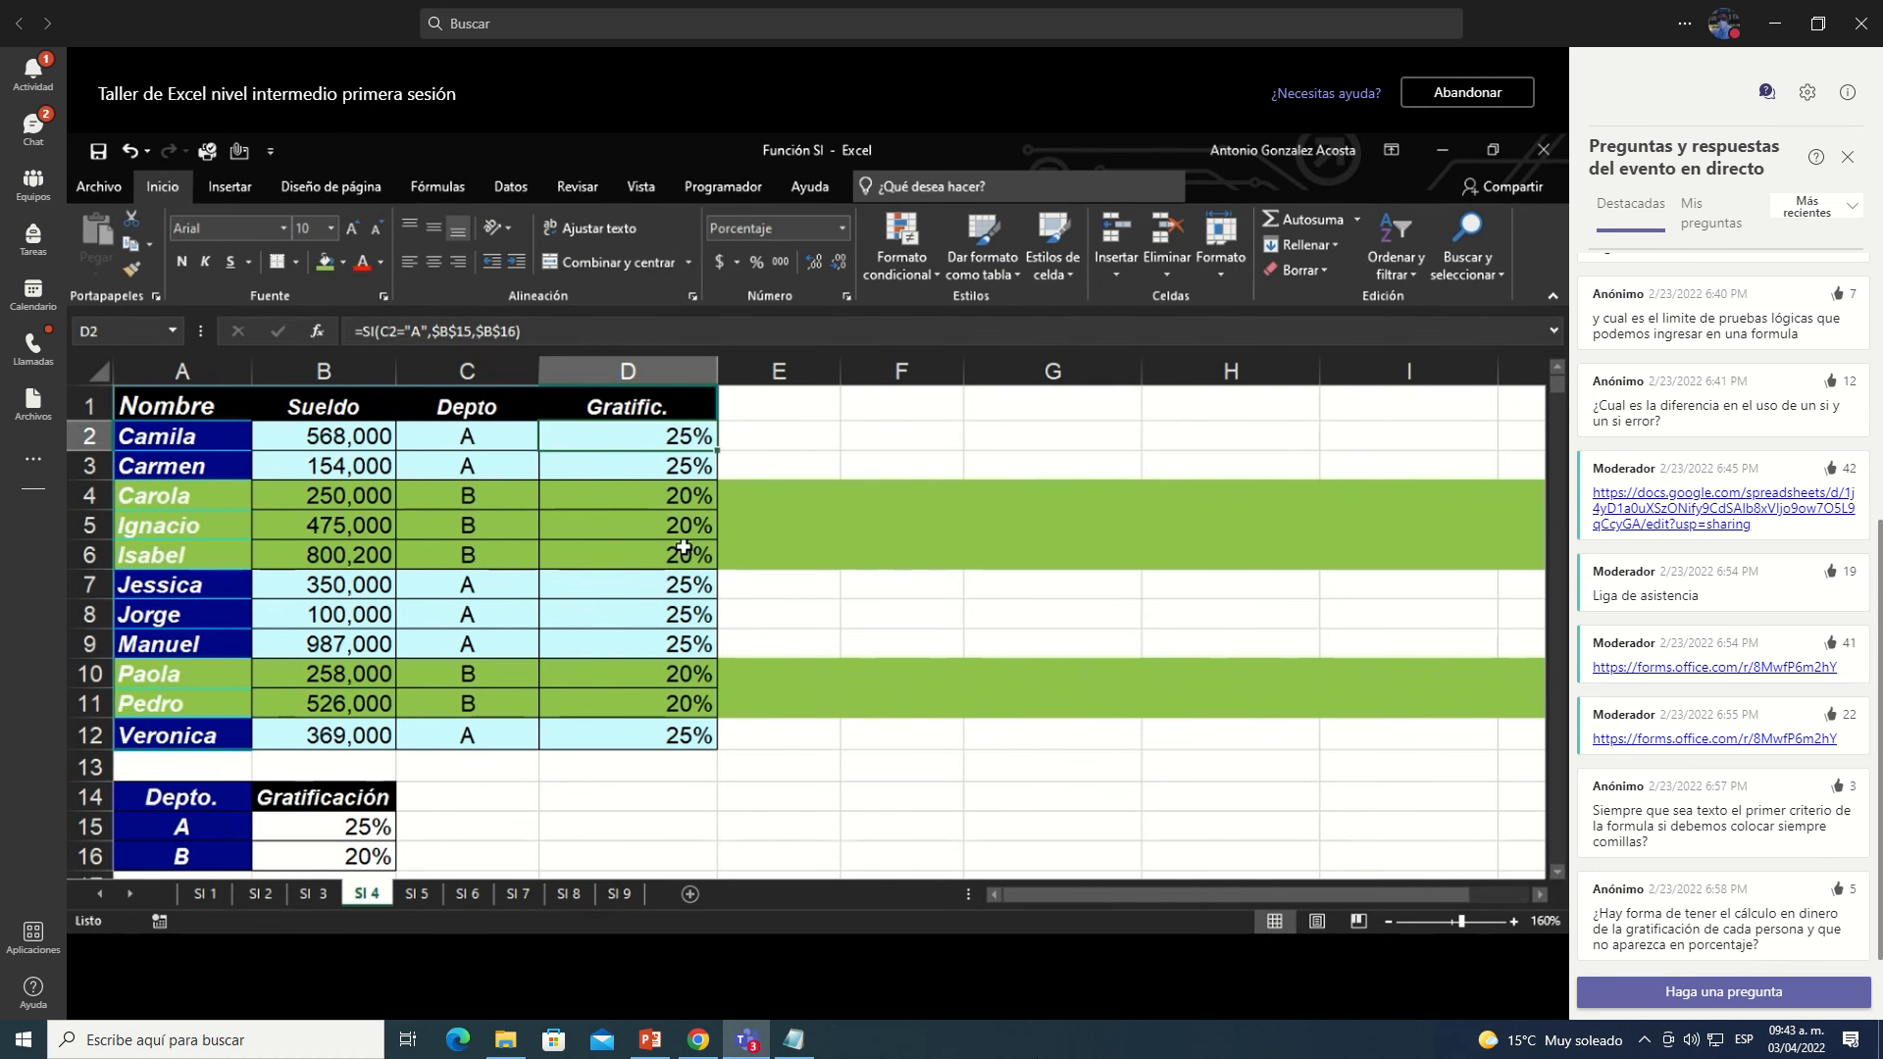
double_click(654, 497)
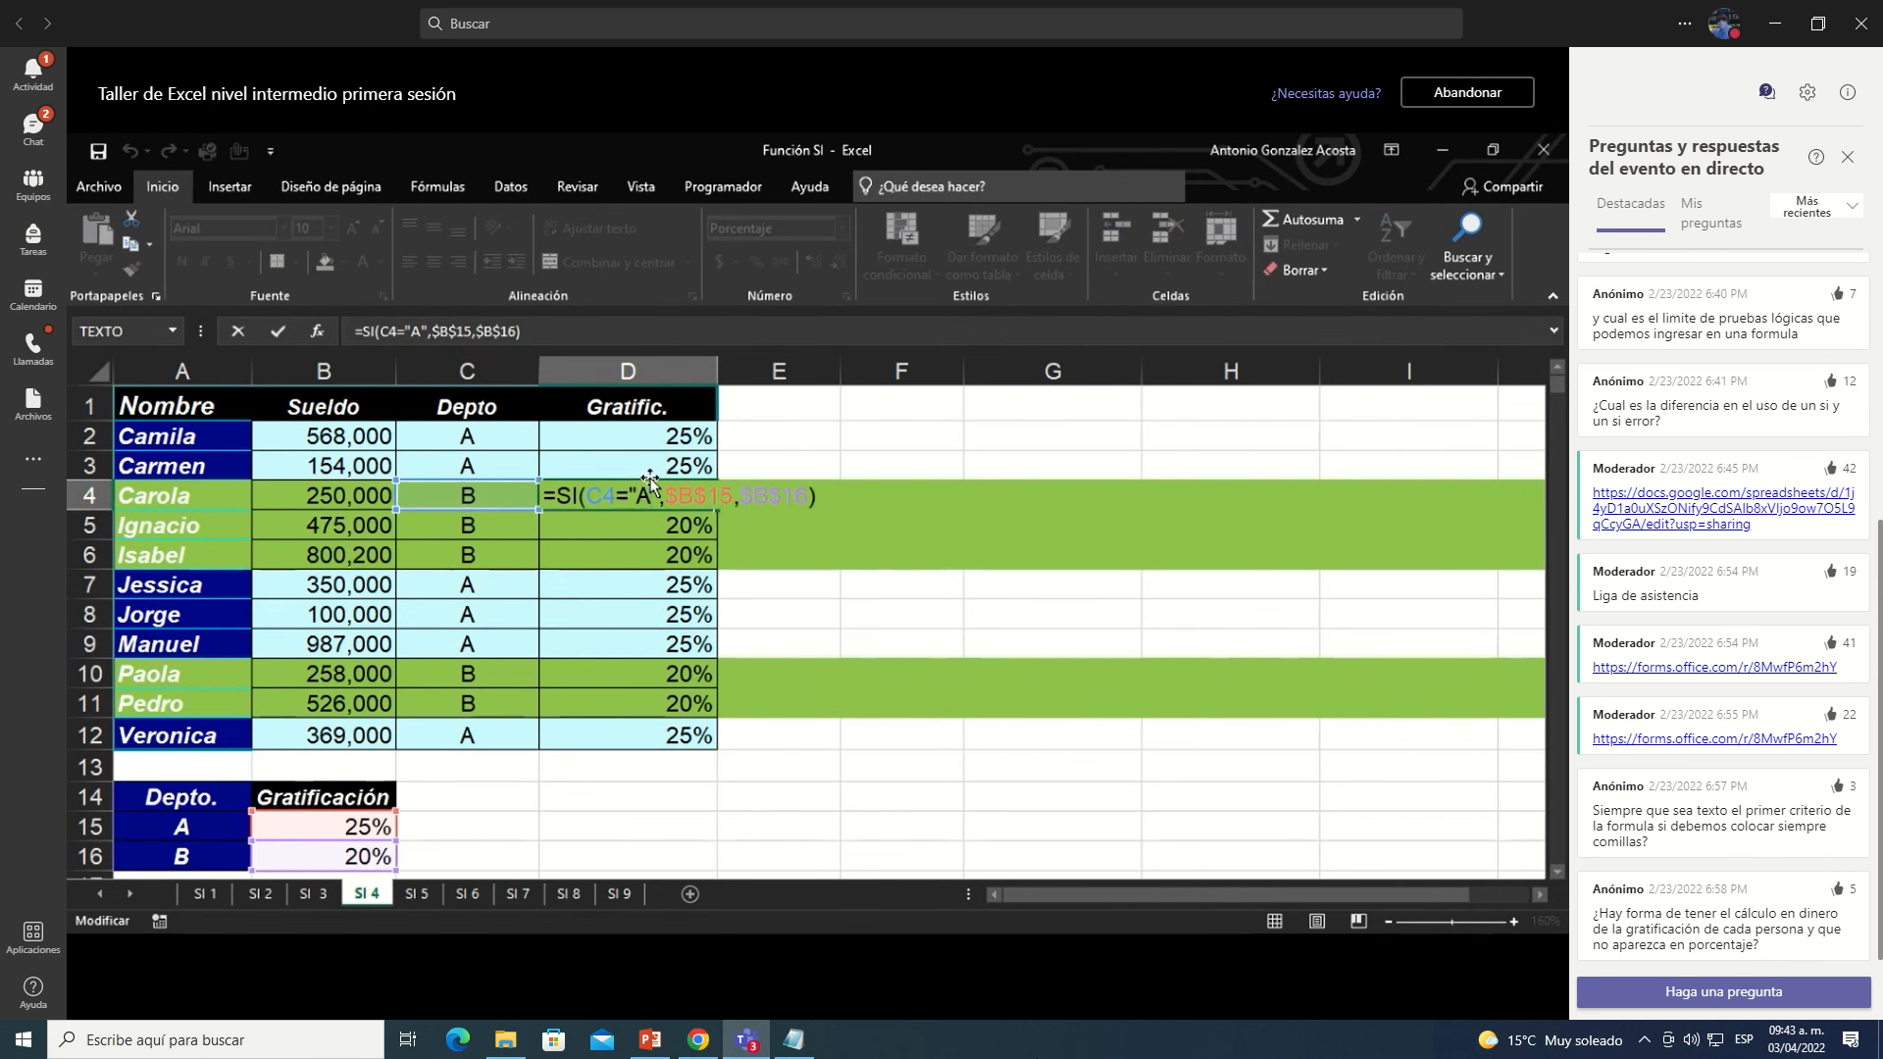
double_click(654, 467)
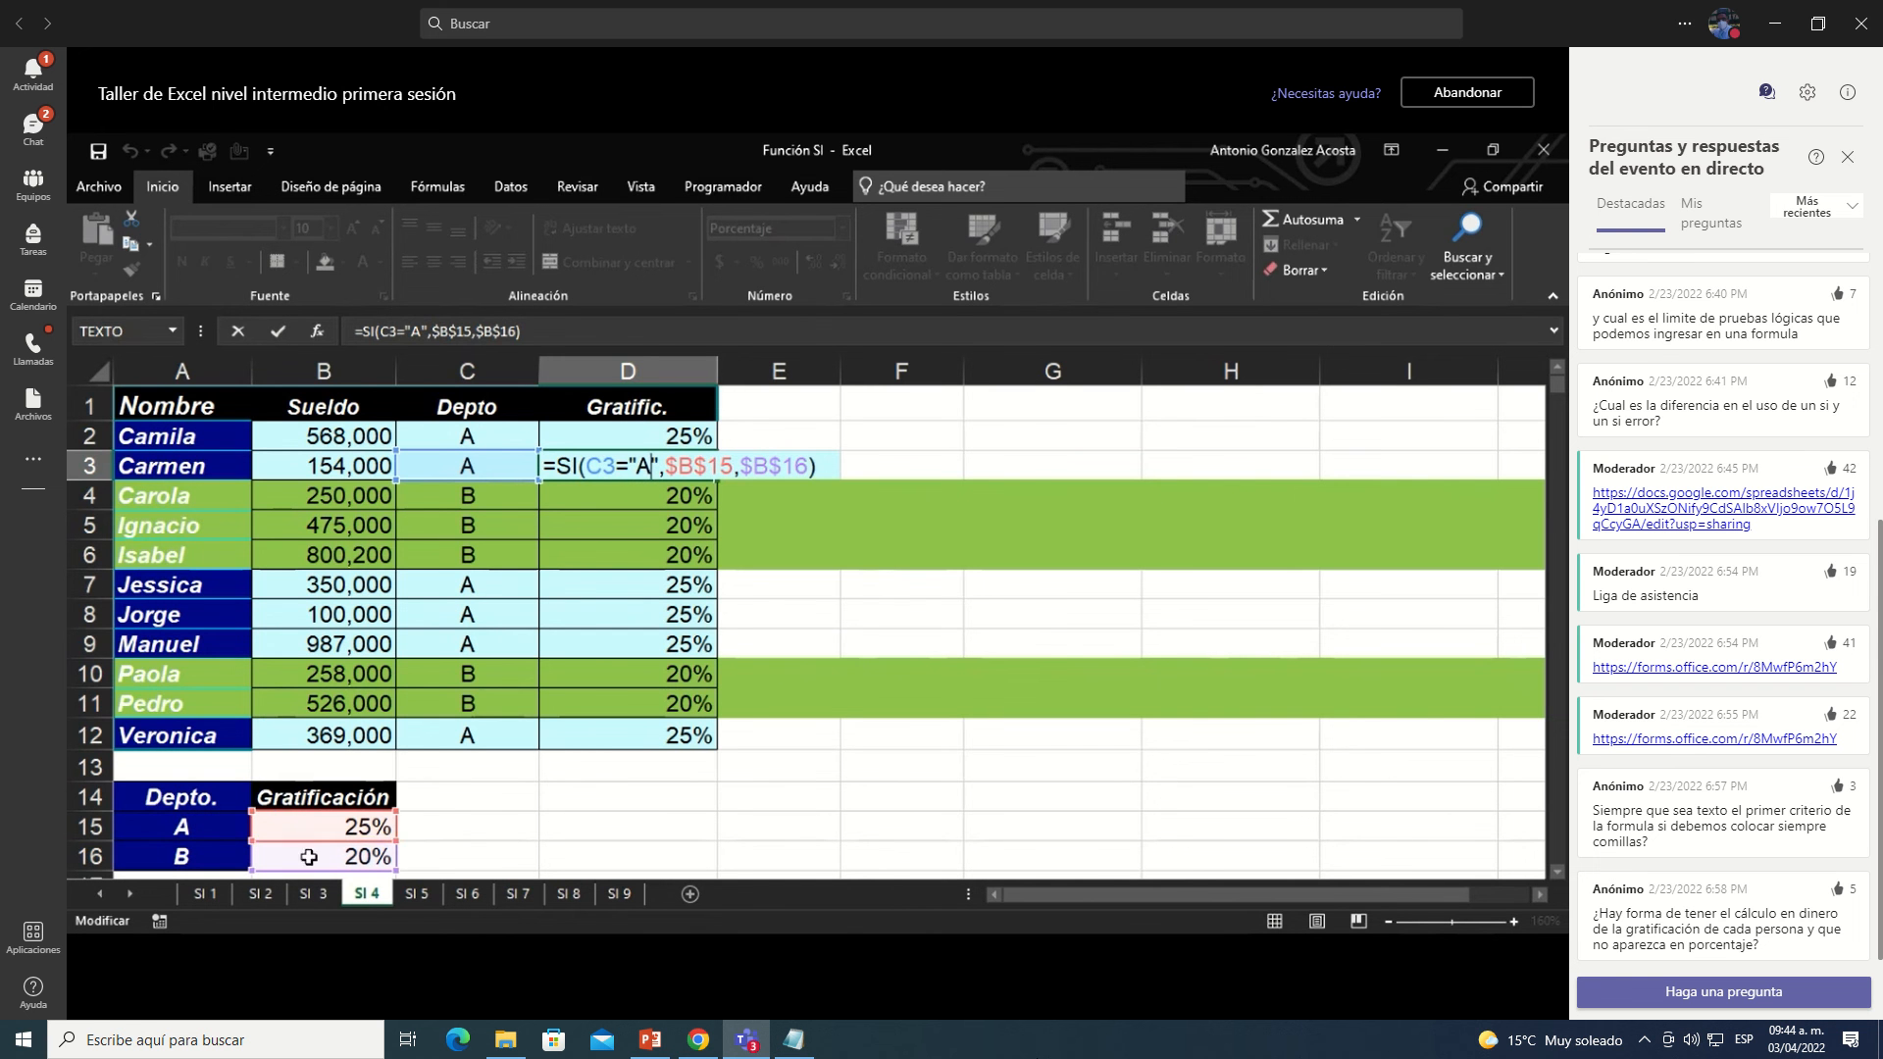
key("ctrl+Return")
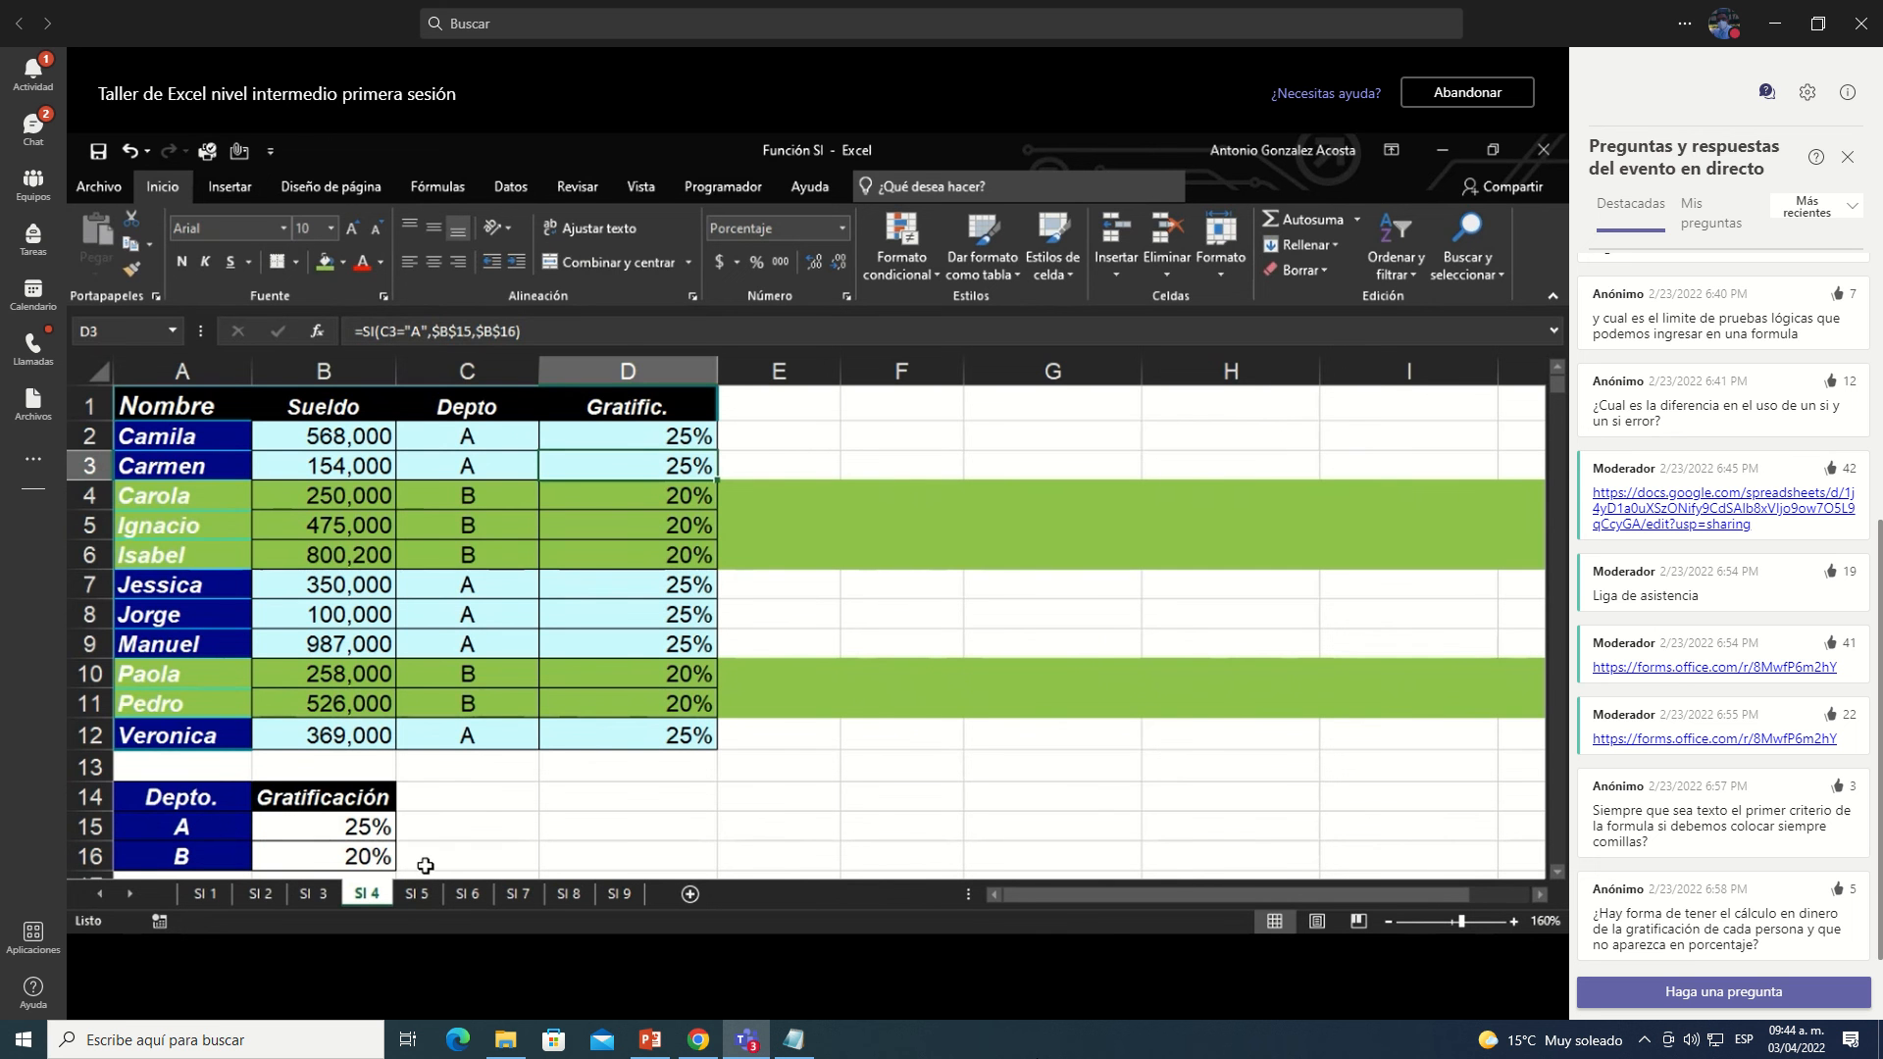
left_click(401, 343)
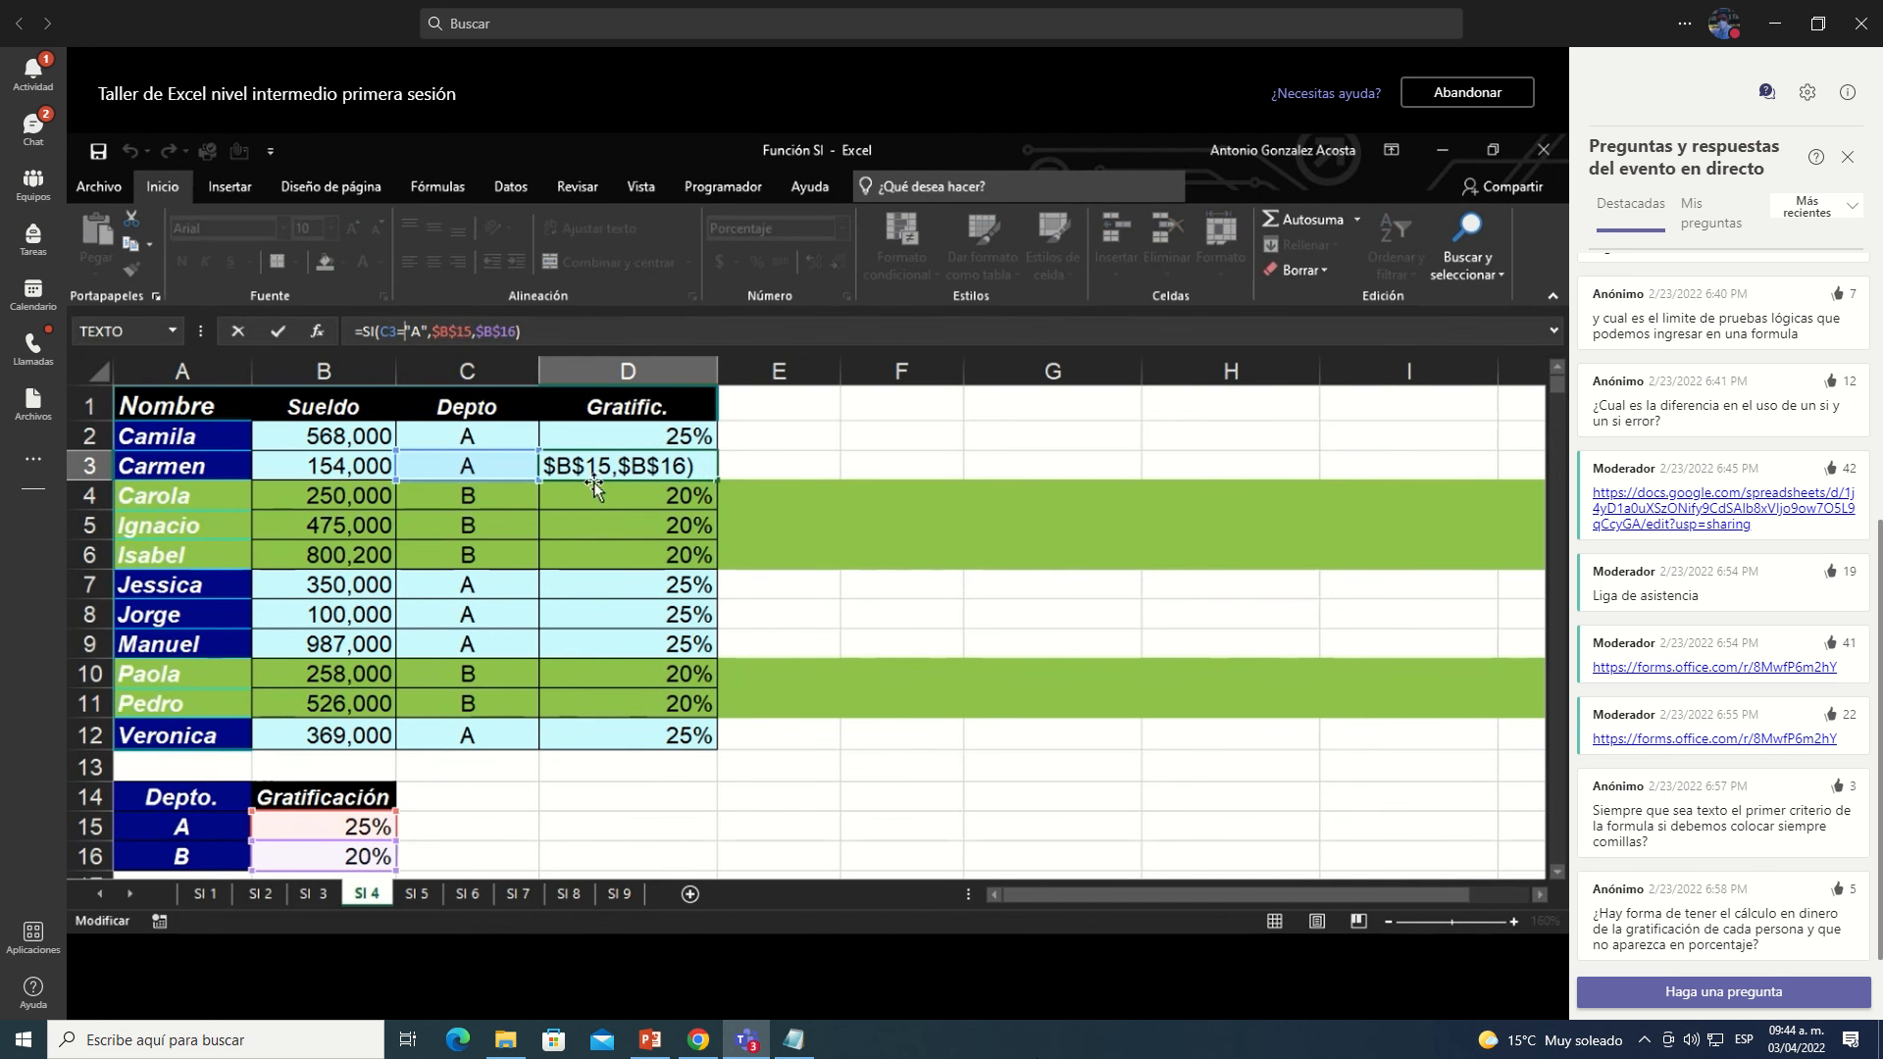
Step: Remove the quotation marks around A in the D3 formula so it reads =SI(C3=A,$B$15,$B$16)
left_click(617, 463)
double_click(617, 463)
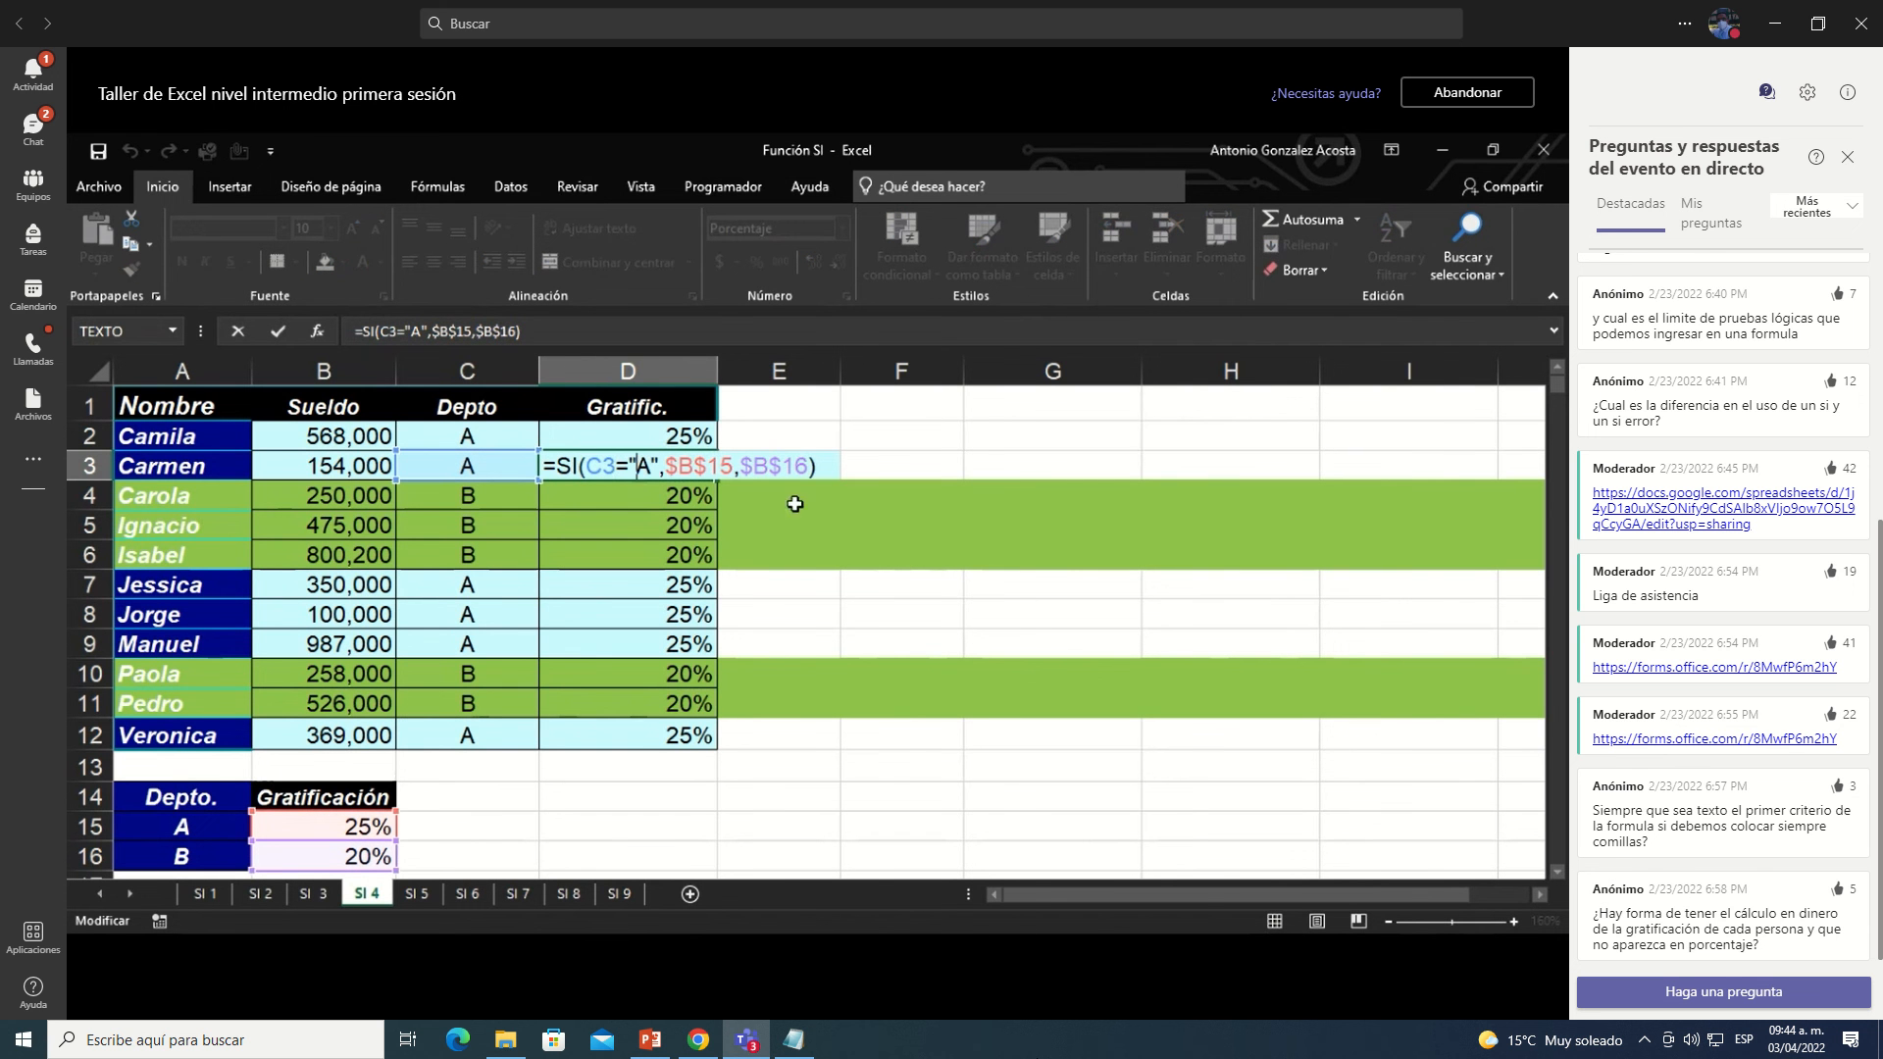
key("Delete")
key("Right")
key("Delete")
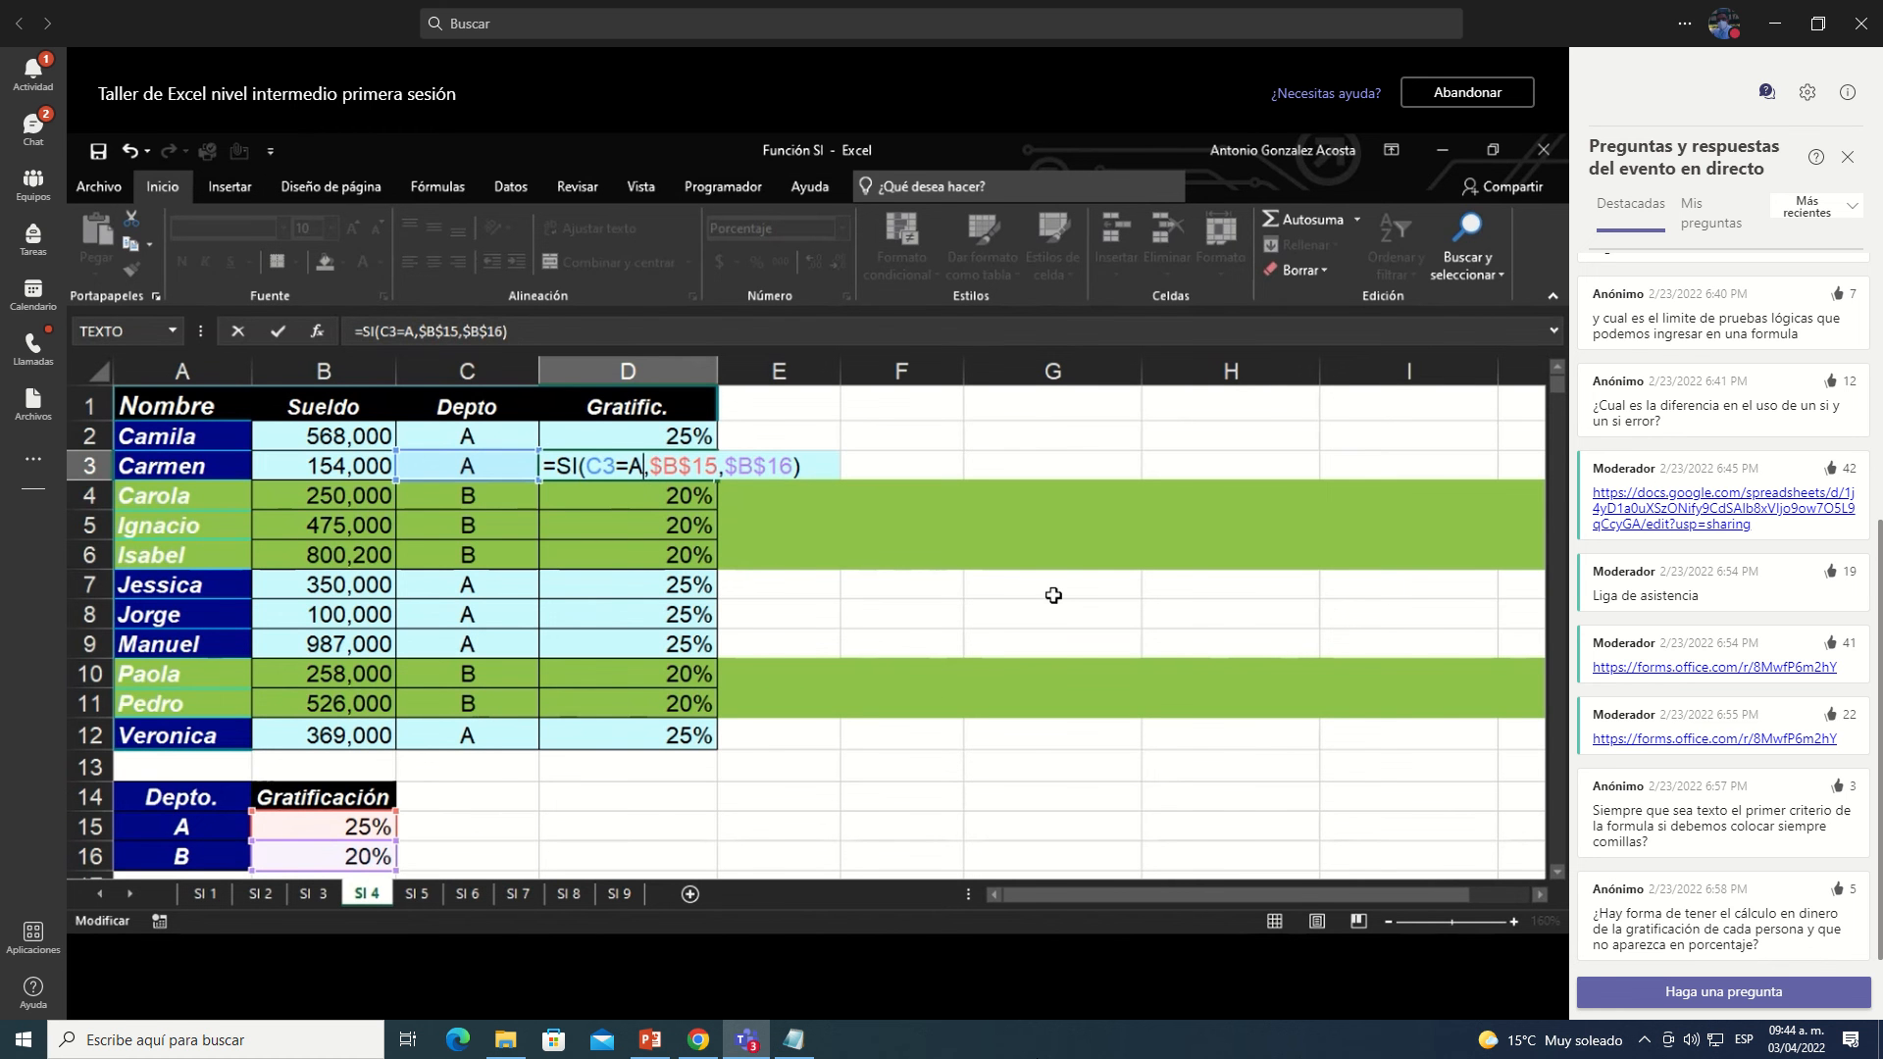
key("Return")
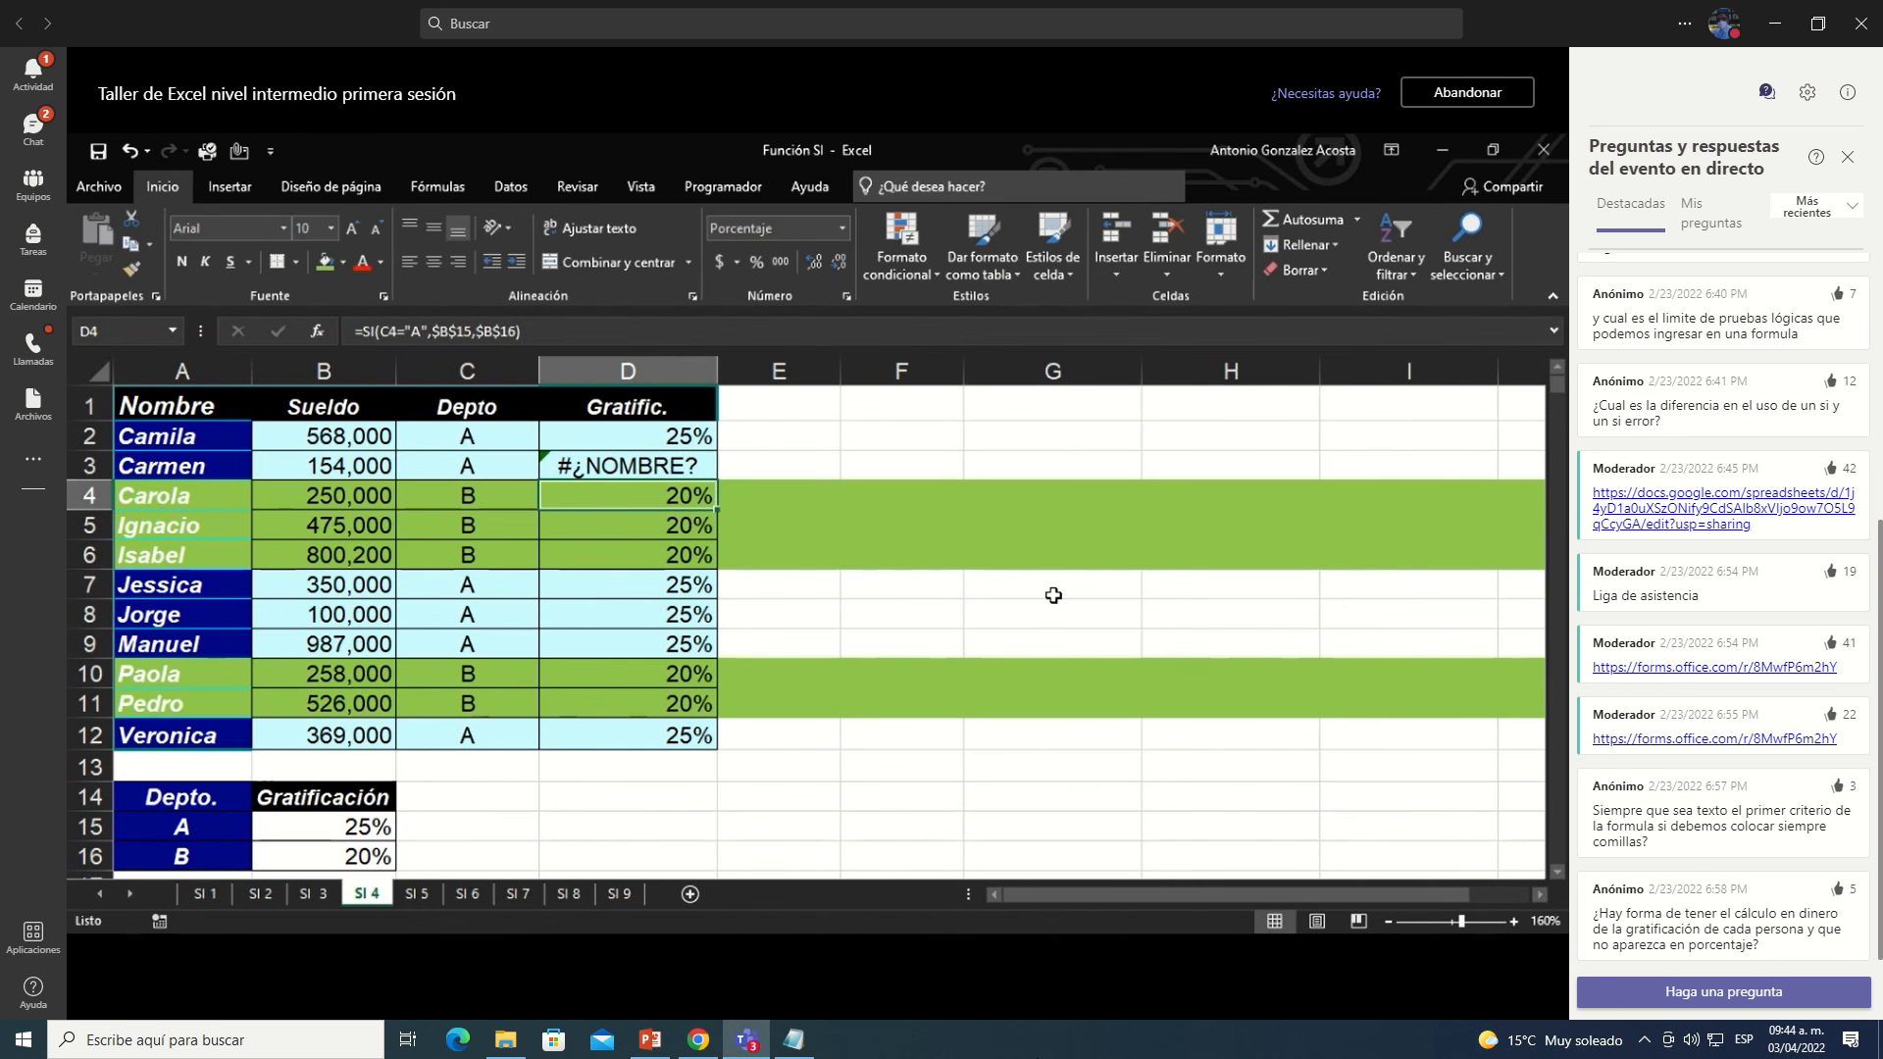
key("Up")
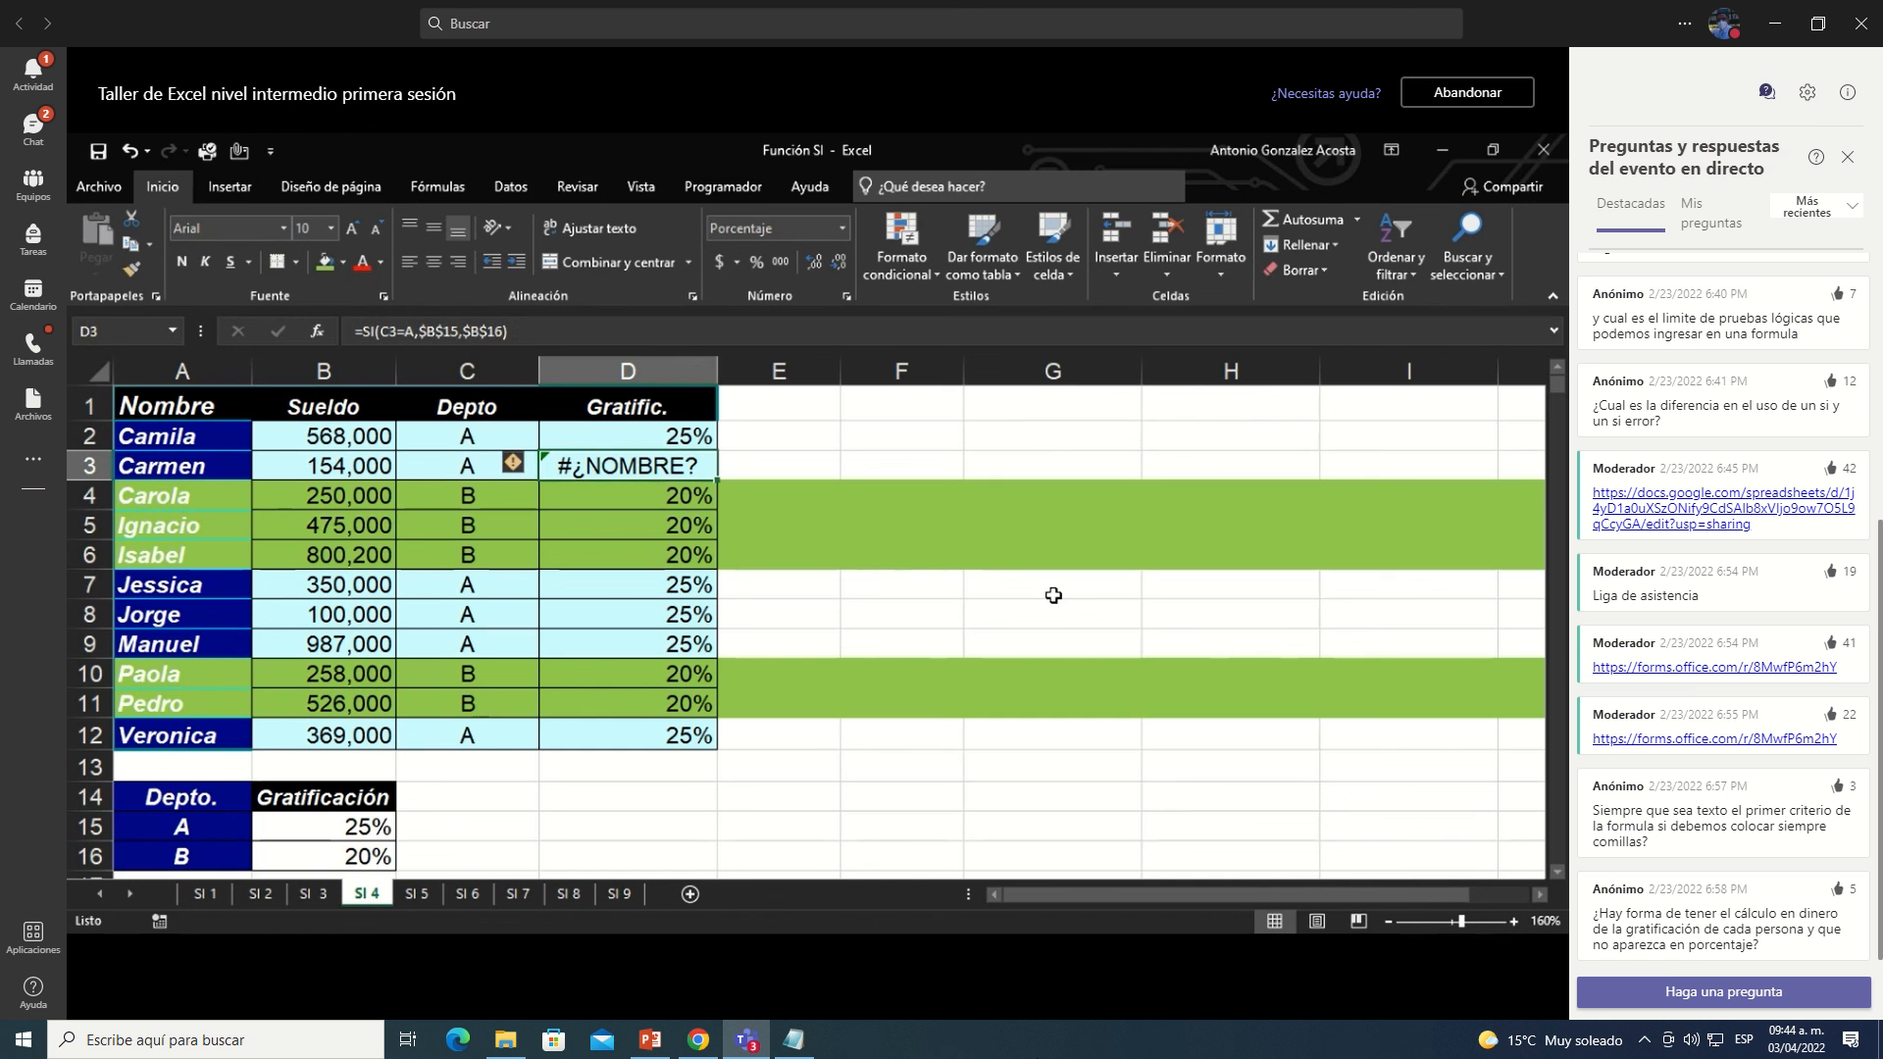
Step: Examine the unquoted A in the D3 formula and check the workbook's list of defined names
double_click(631, 468)
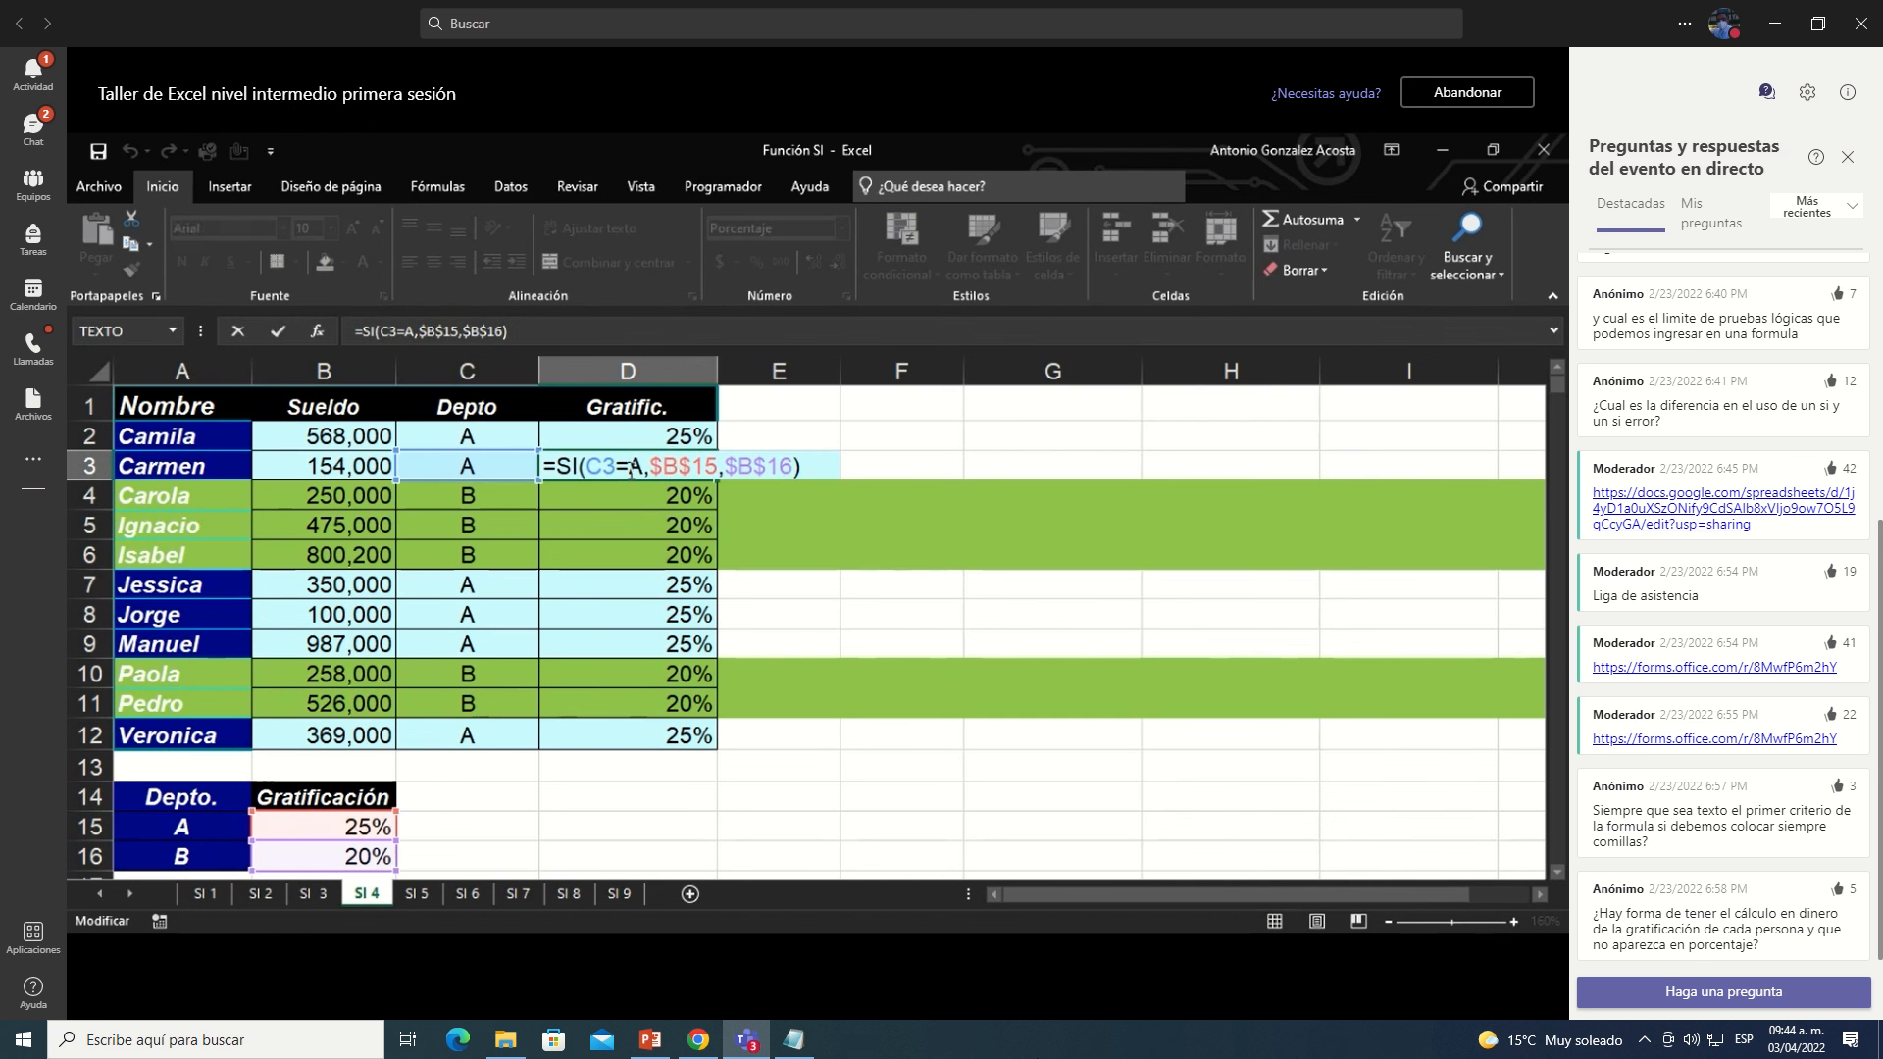
key("Escape")
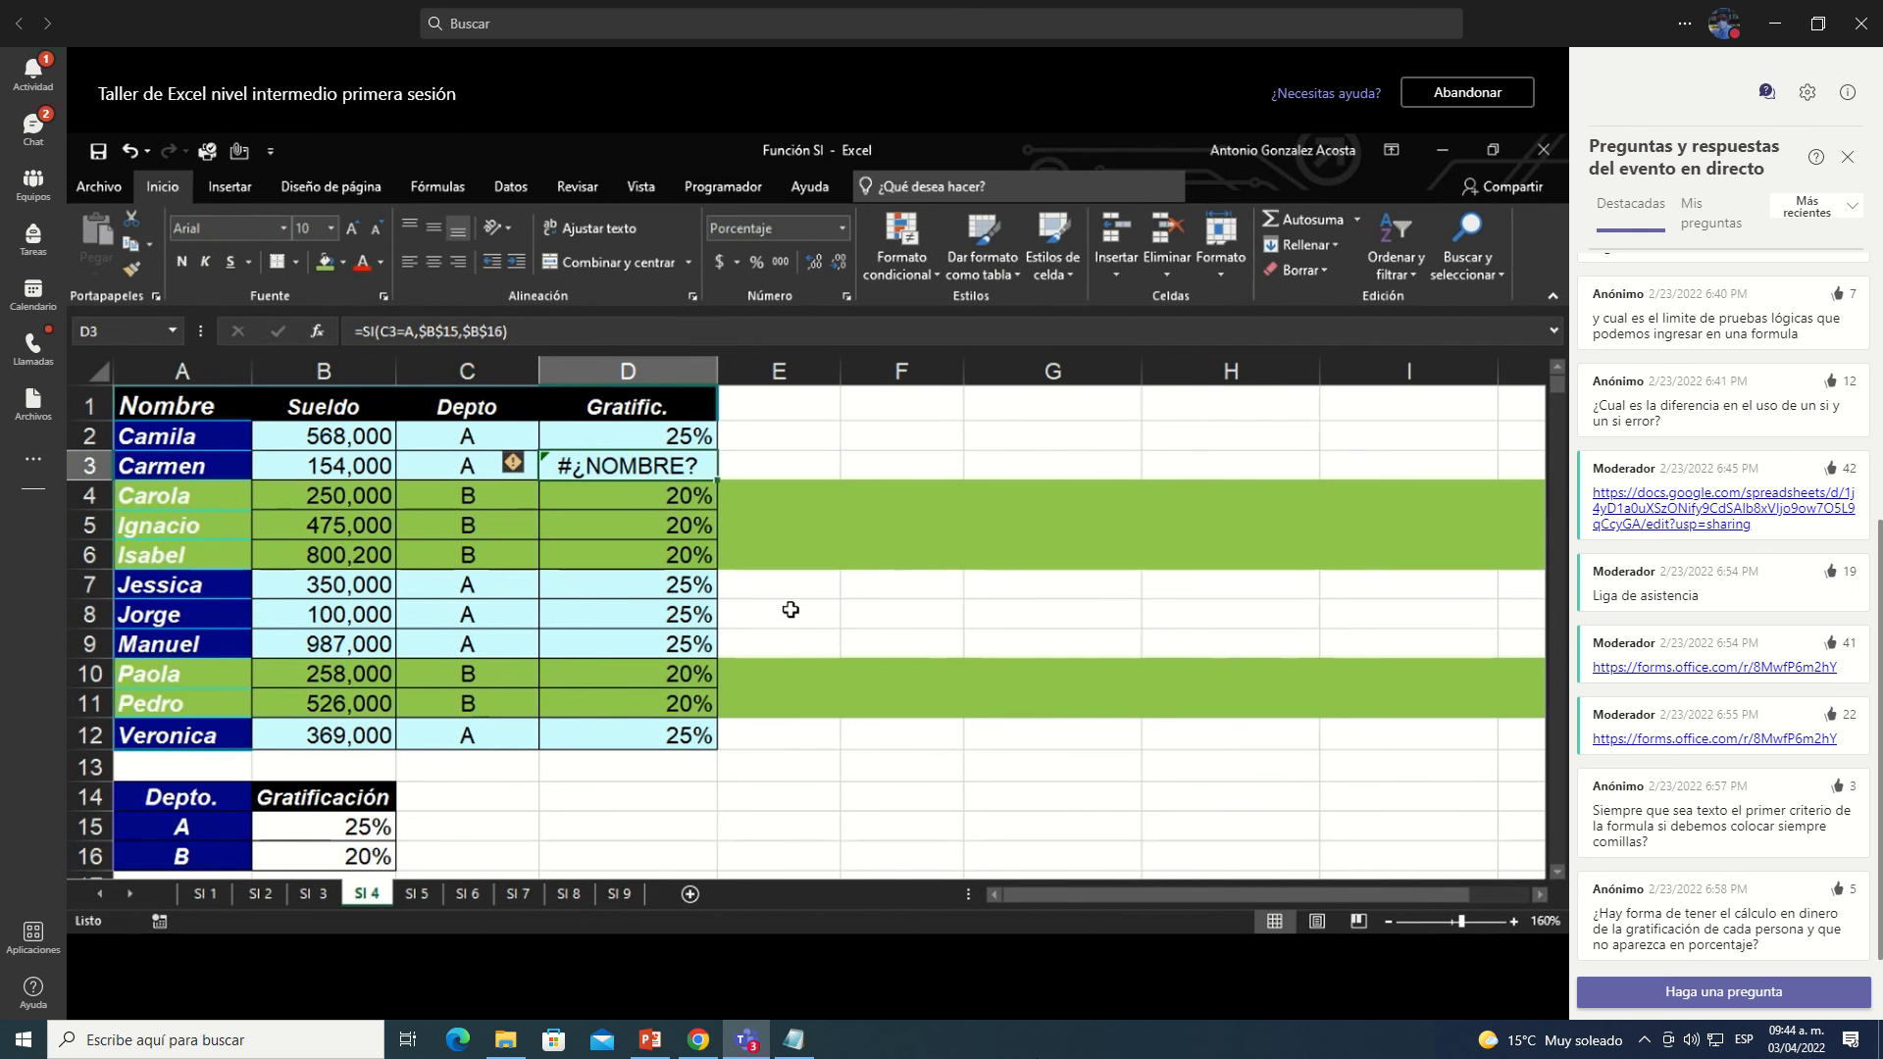
left_click(174, 331)
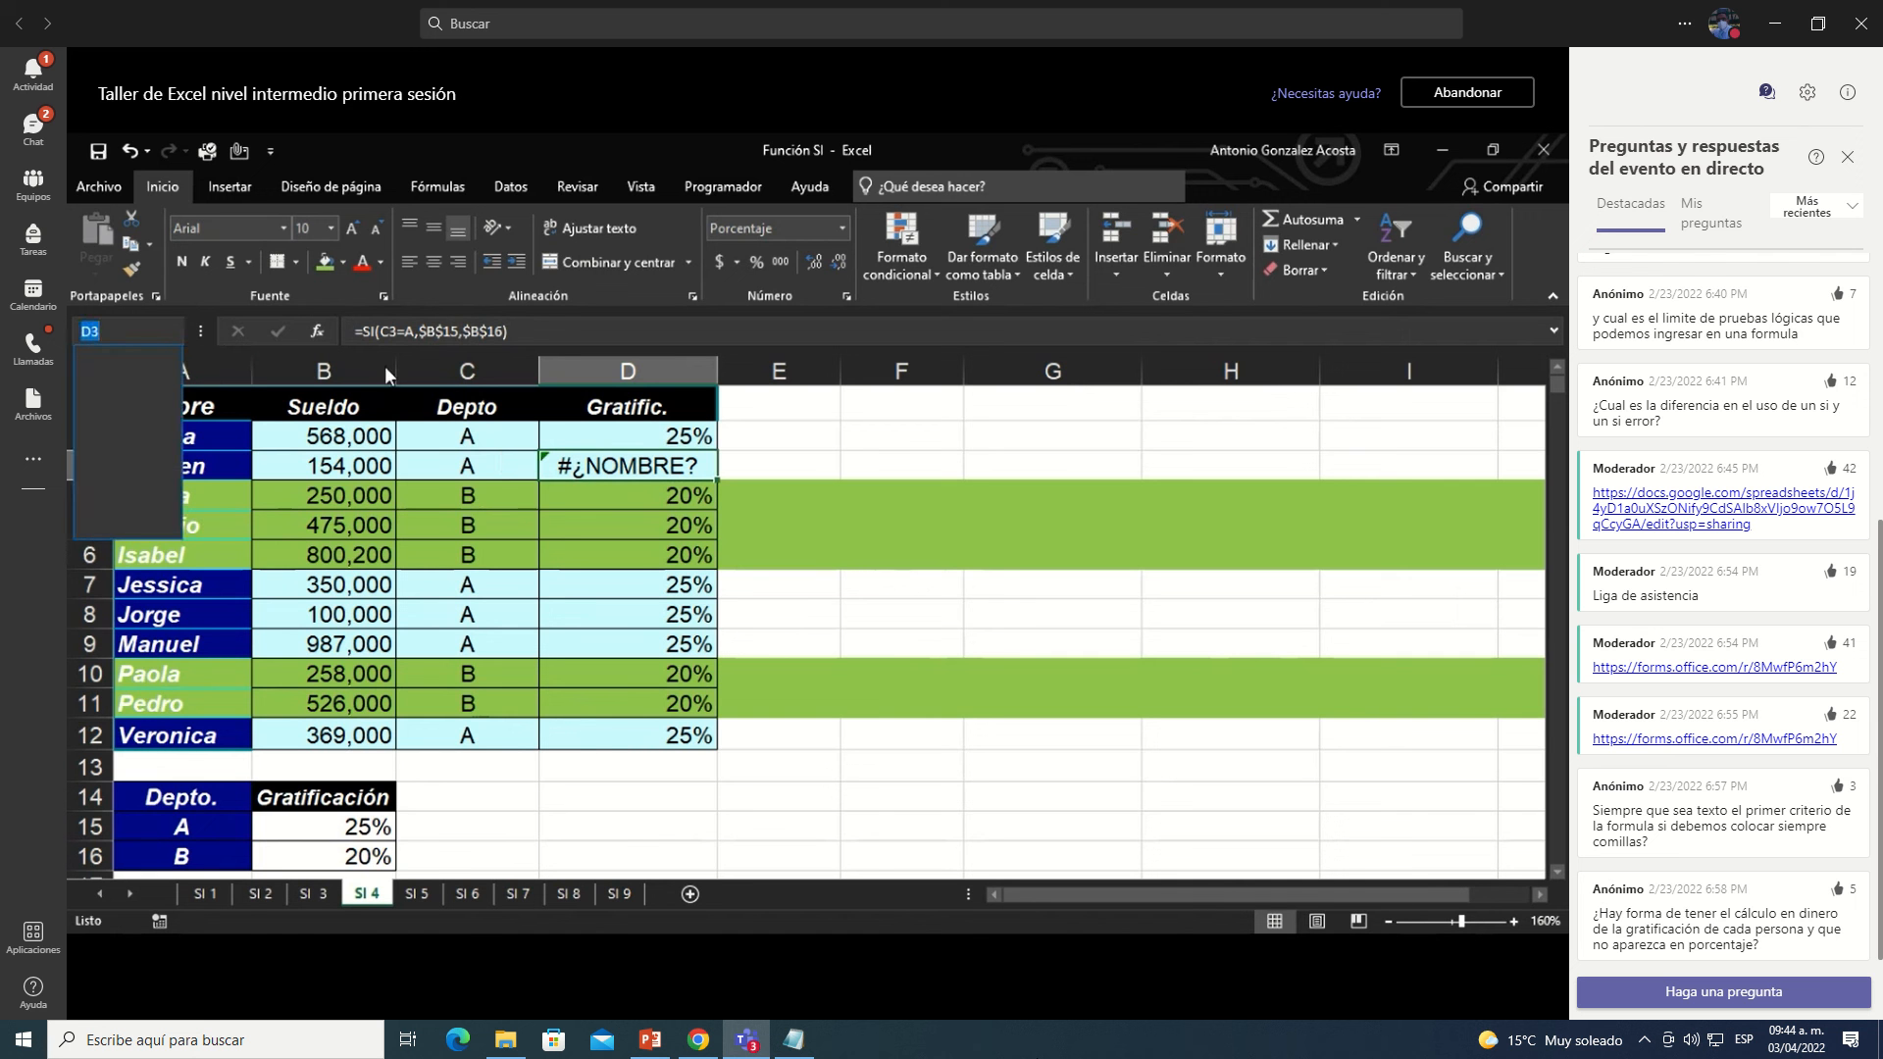
left_click(542, 470)
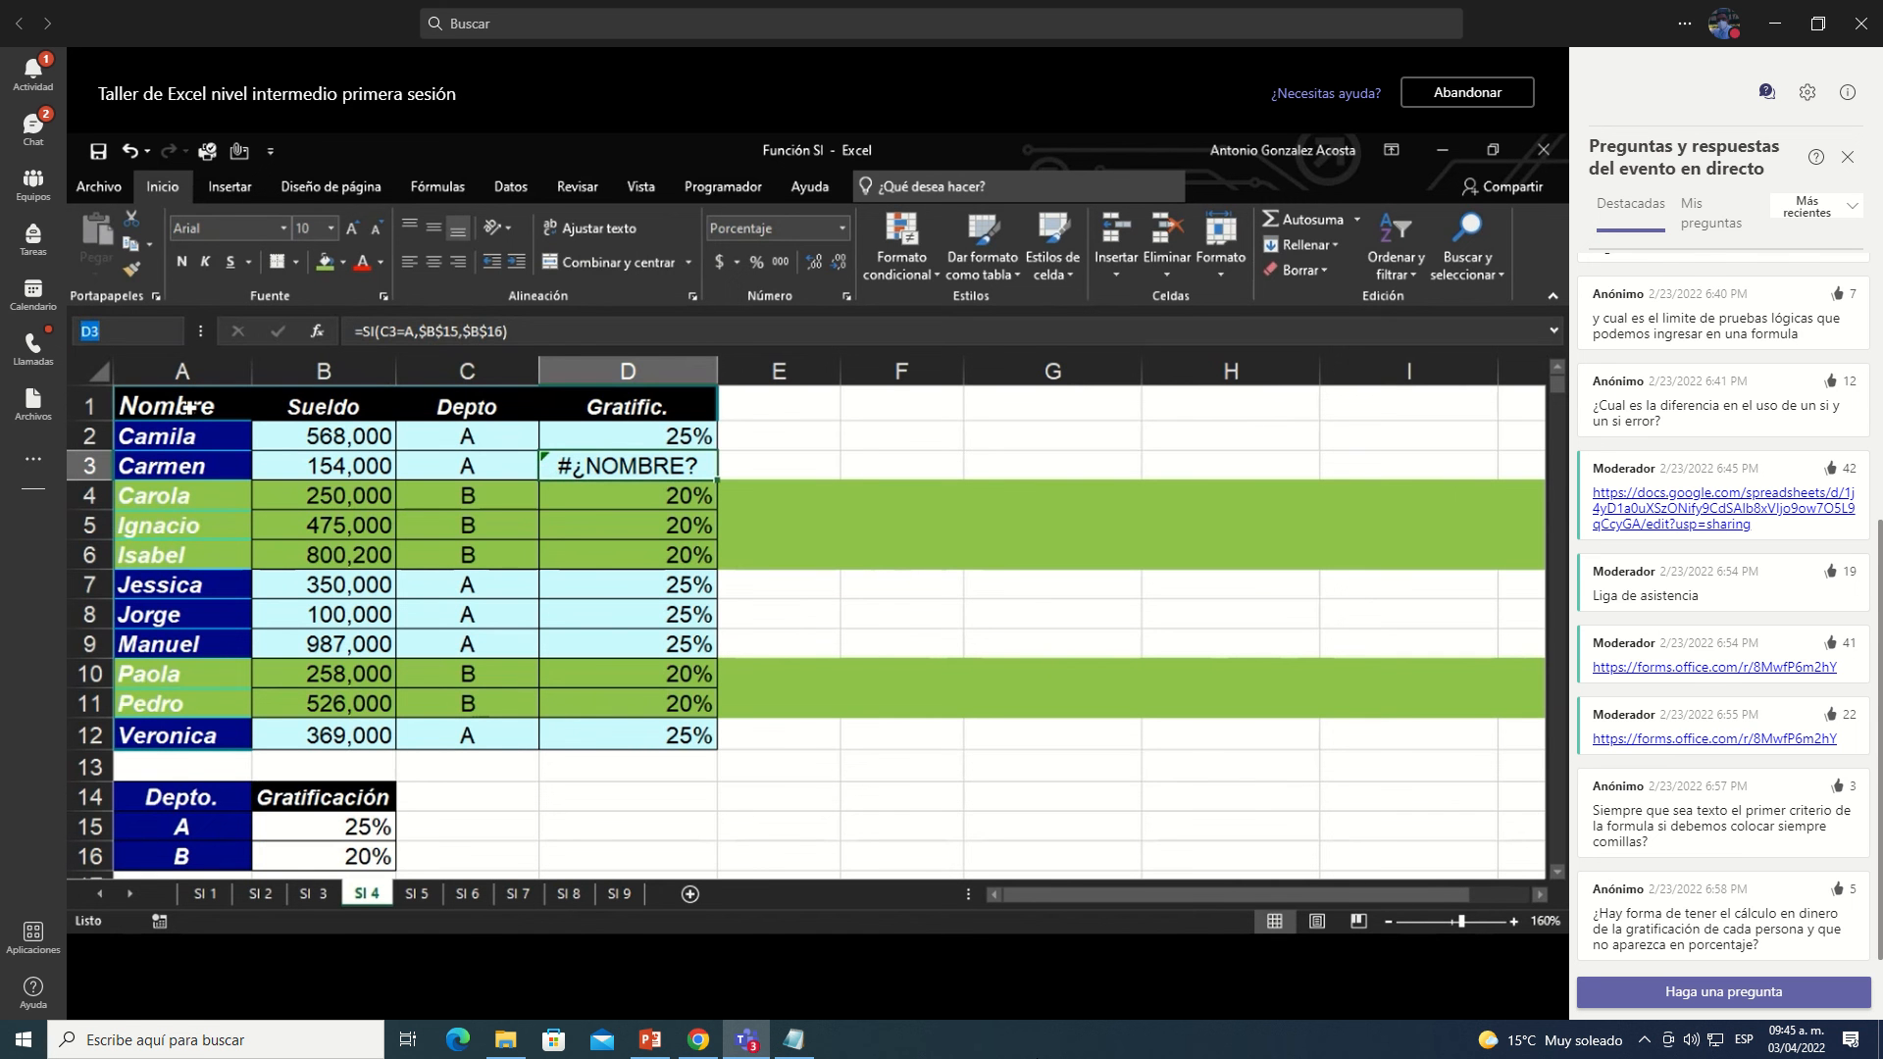
left_click(430, 524)
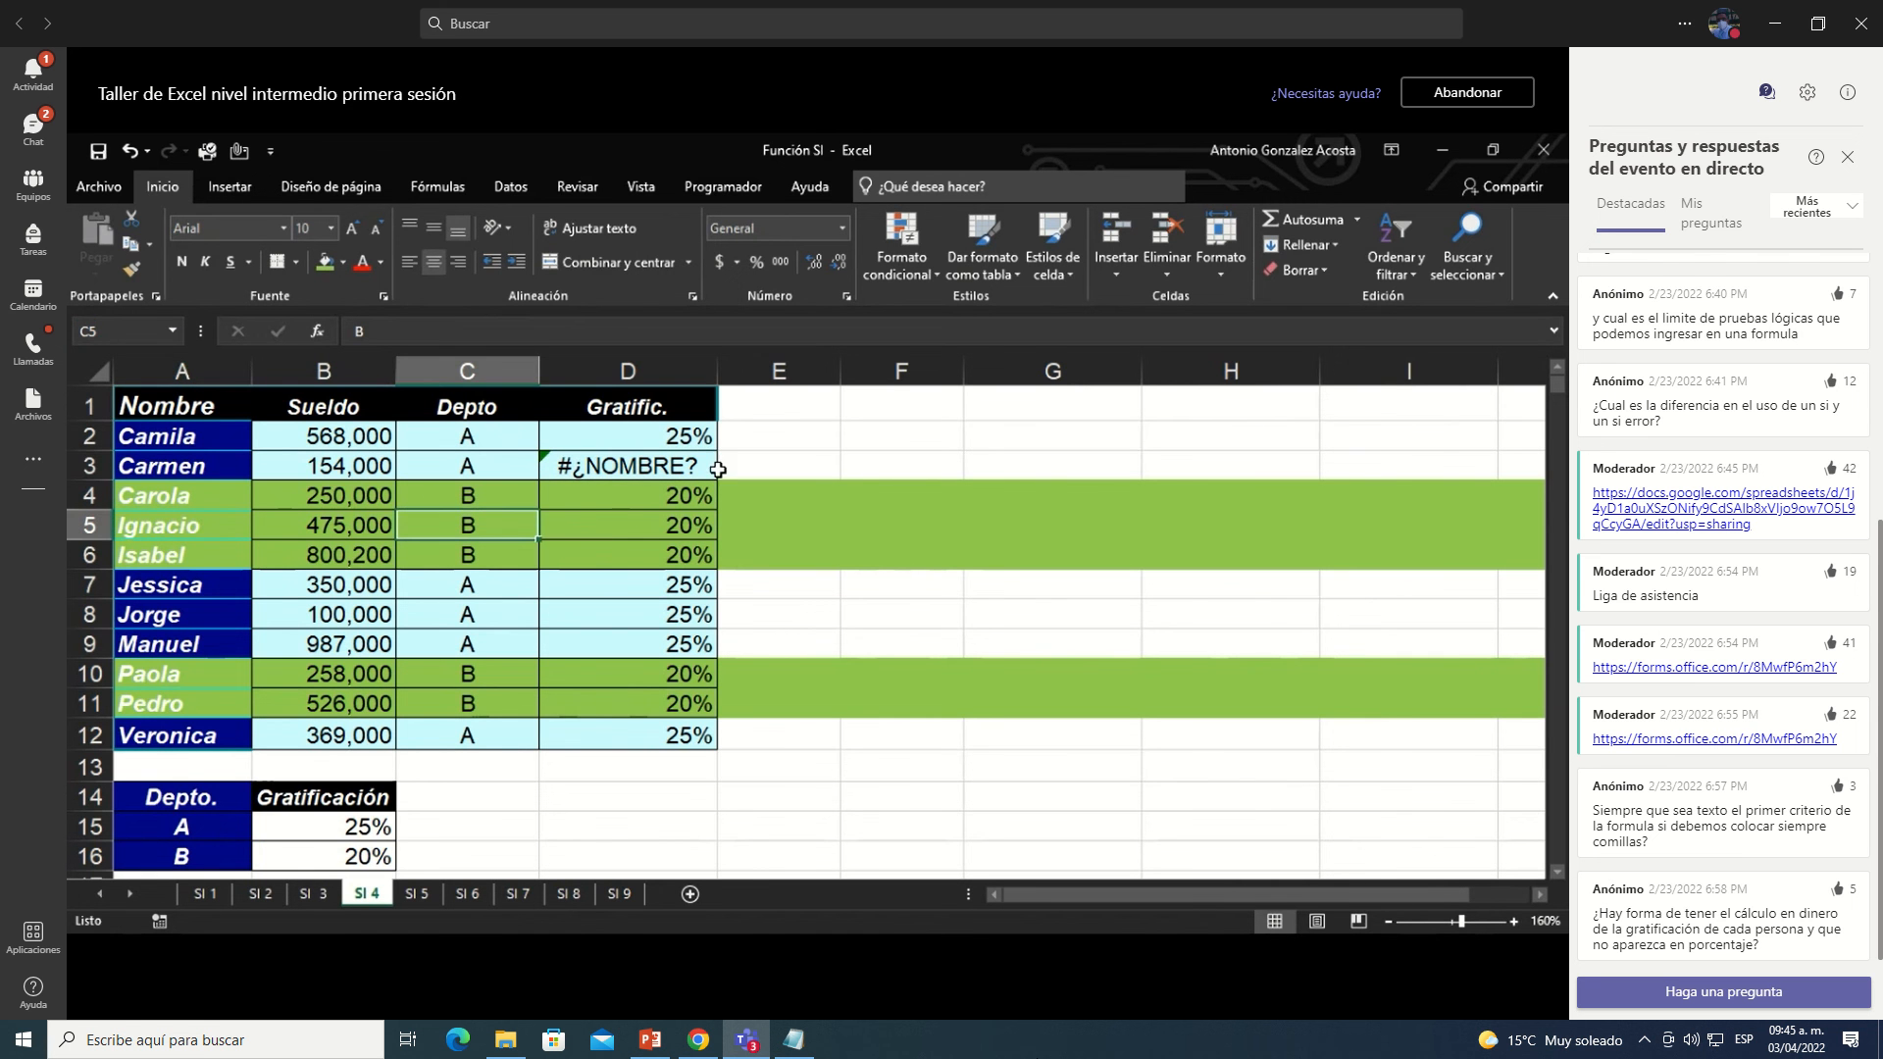
left_click(657, 469)
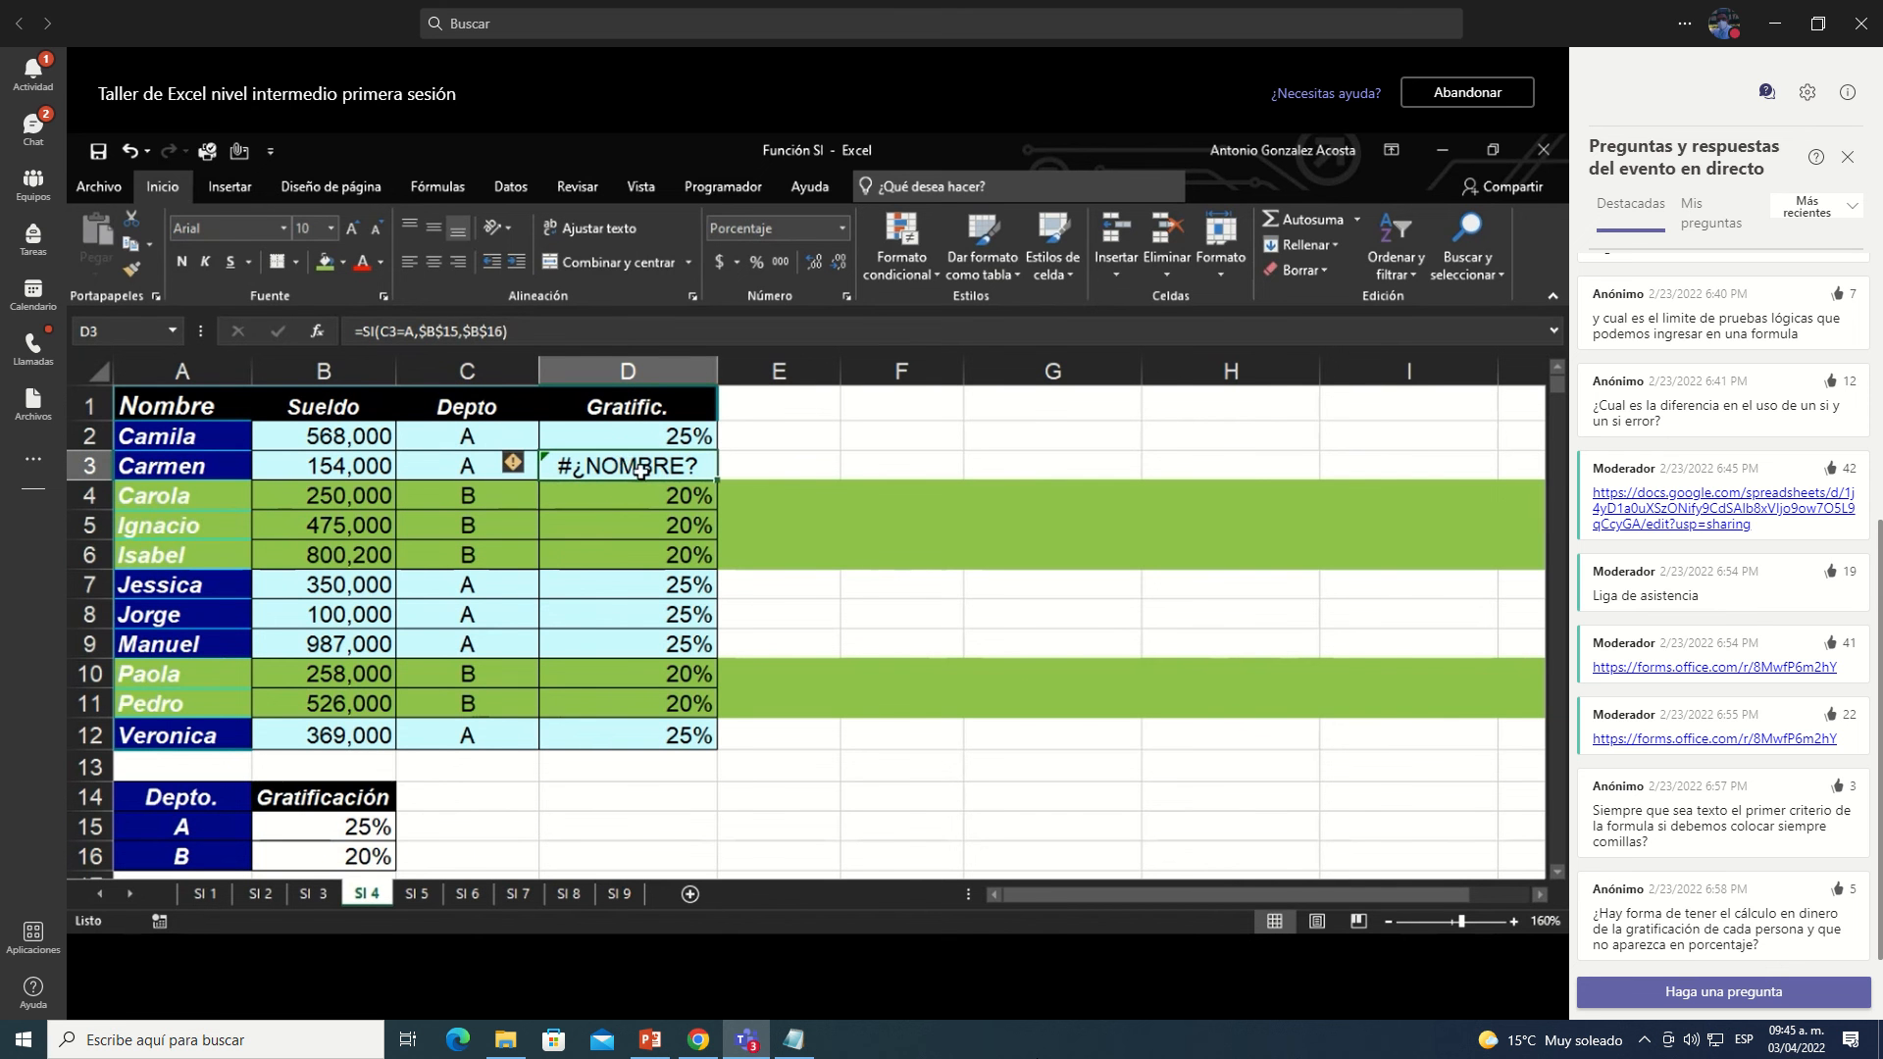
double_click(655, 469)
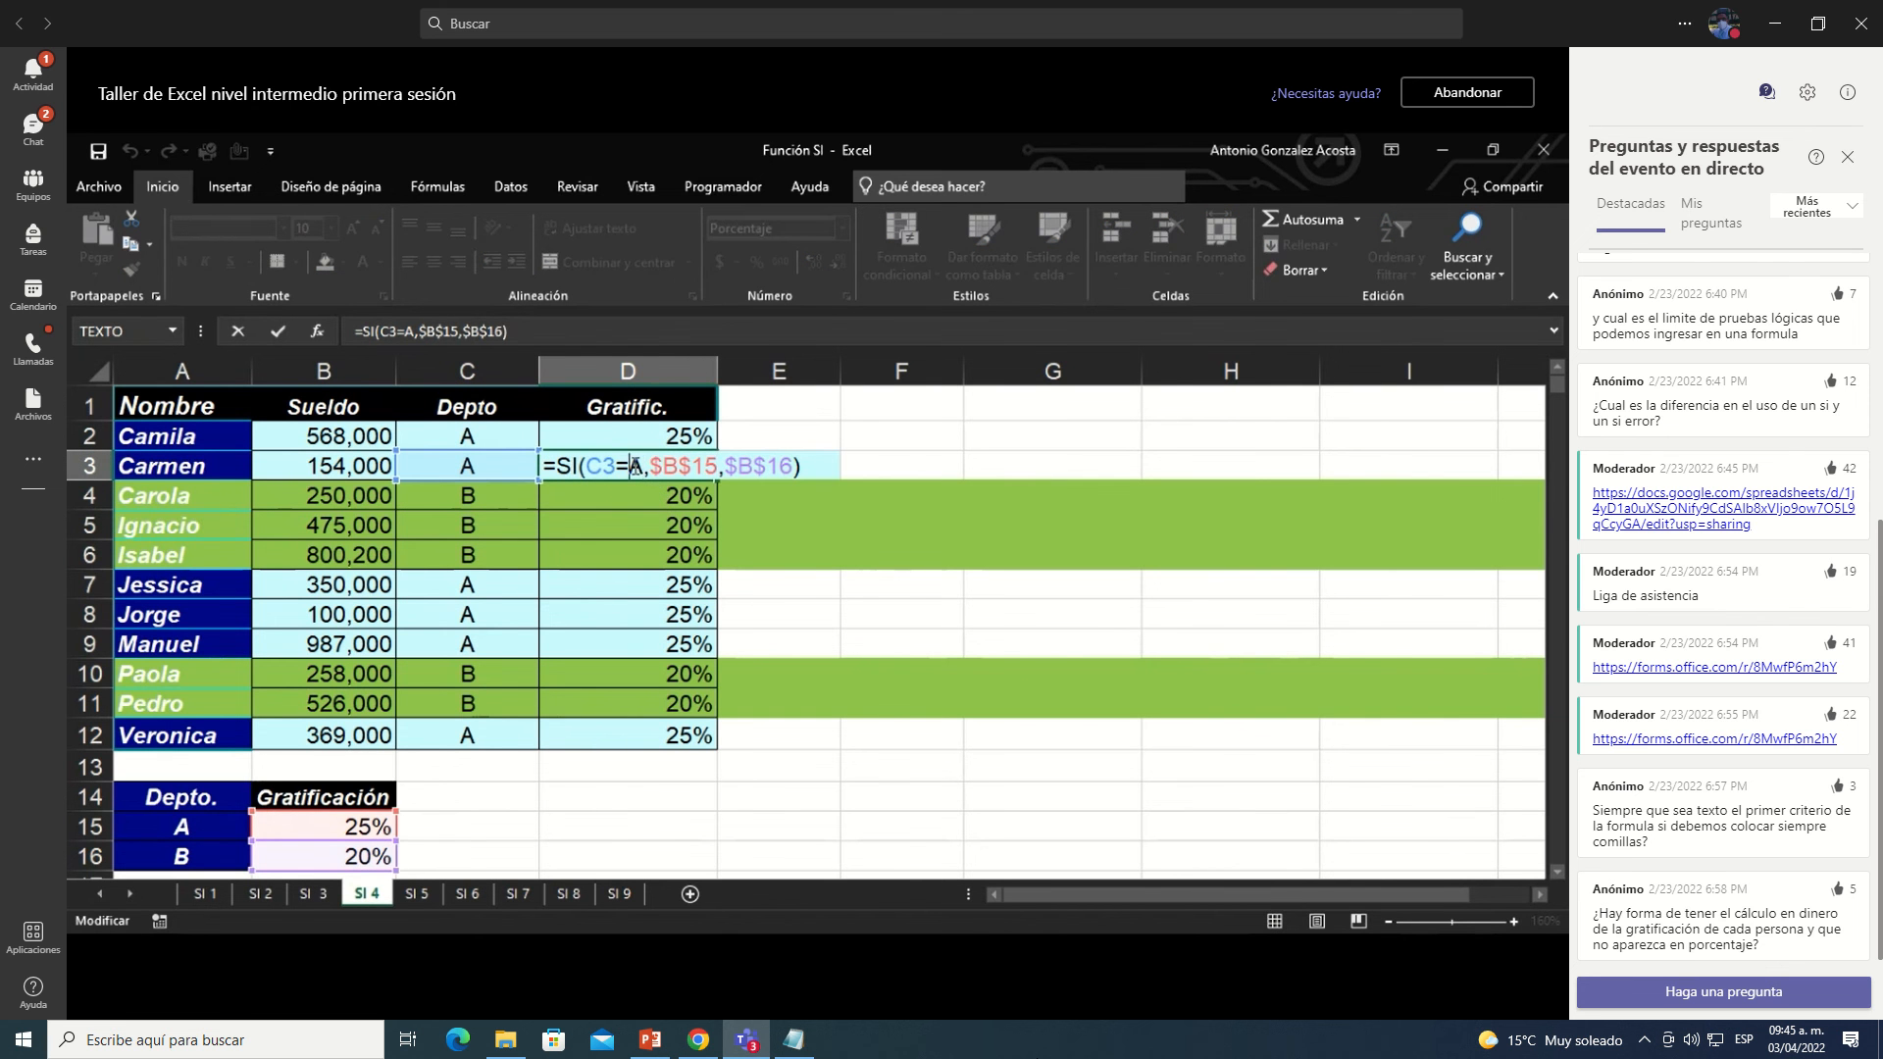
key("Escape")
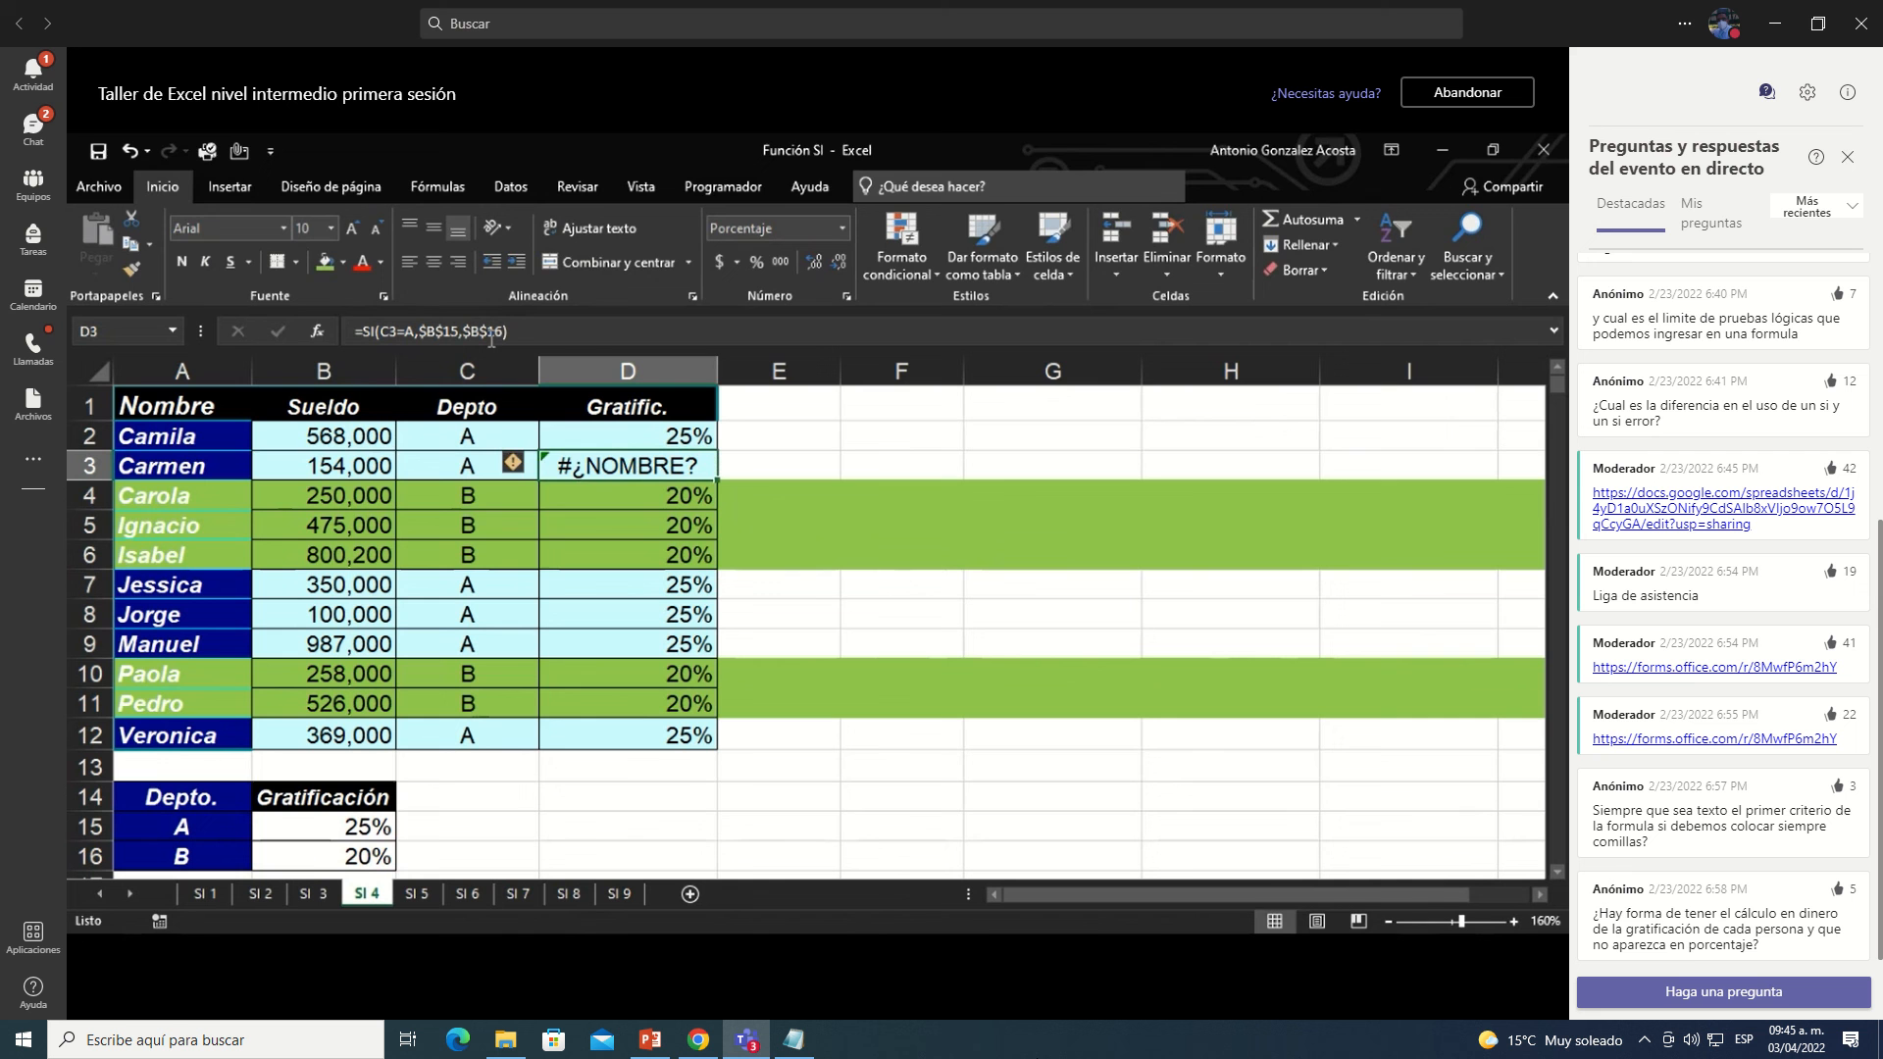
Step: Inspect D3 with Insert Function without keeping changes, and undo the removal of the quotation marks around A
left_click(318, 332)
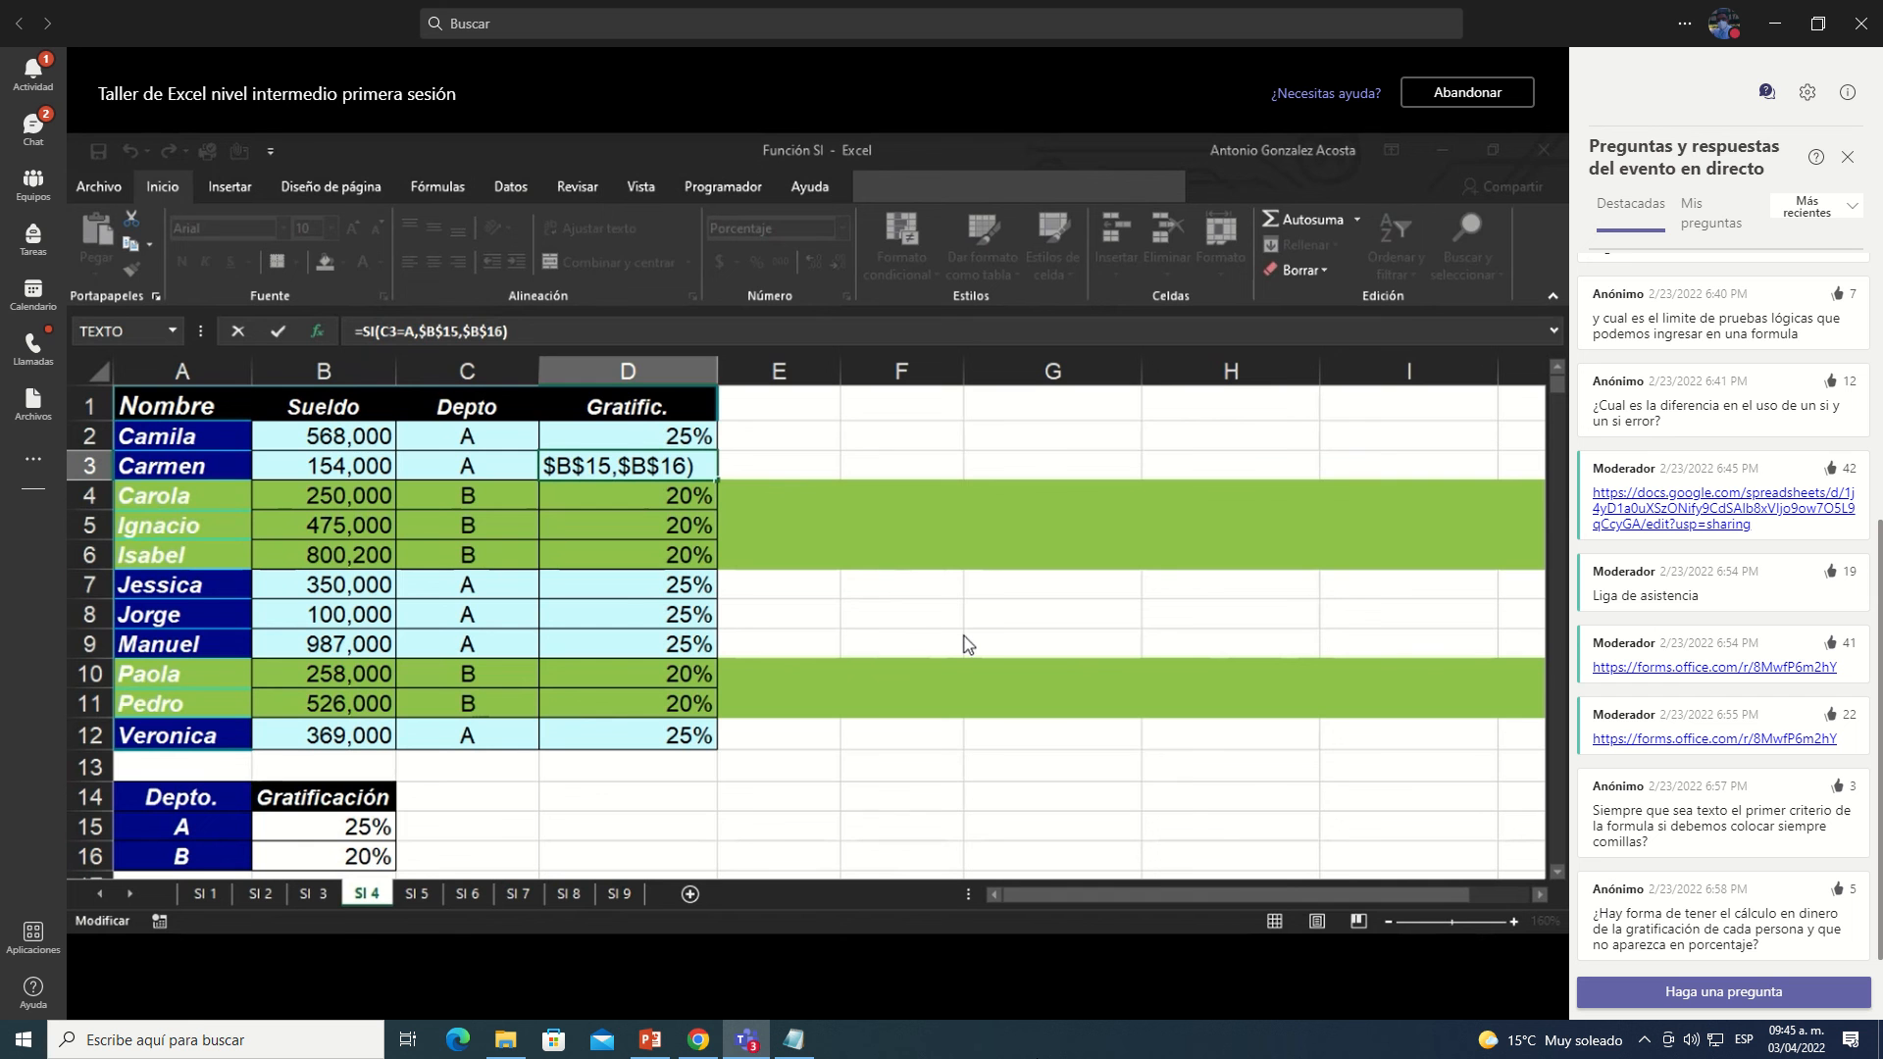
type("\"")
key("Left")
key("Left")
type("\"")
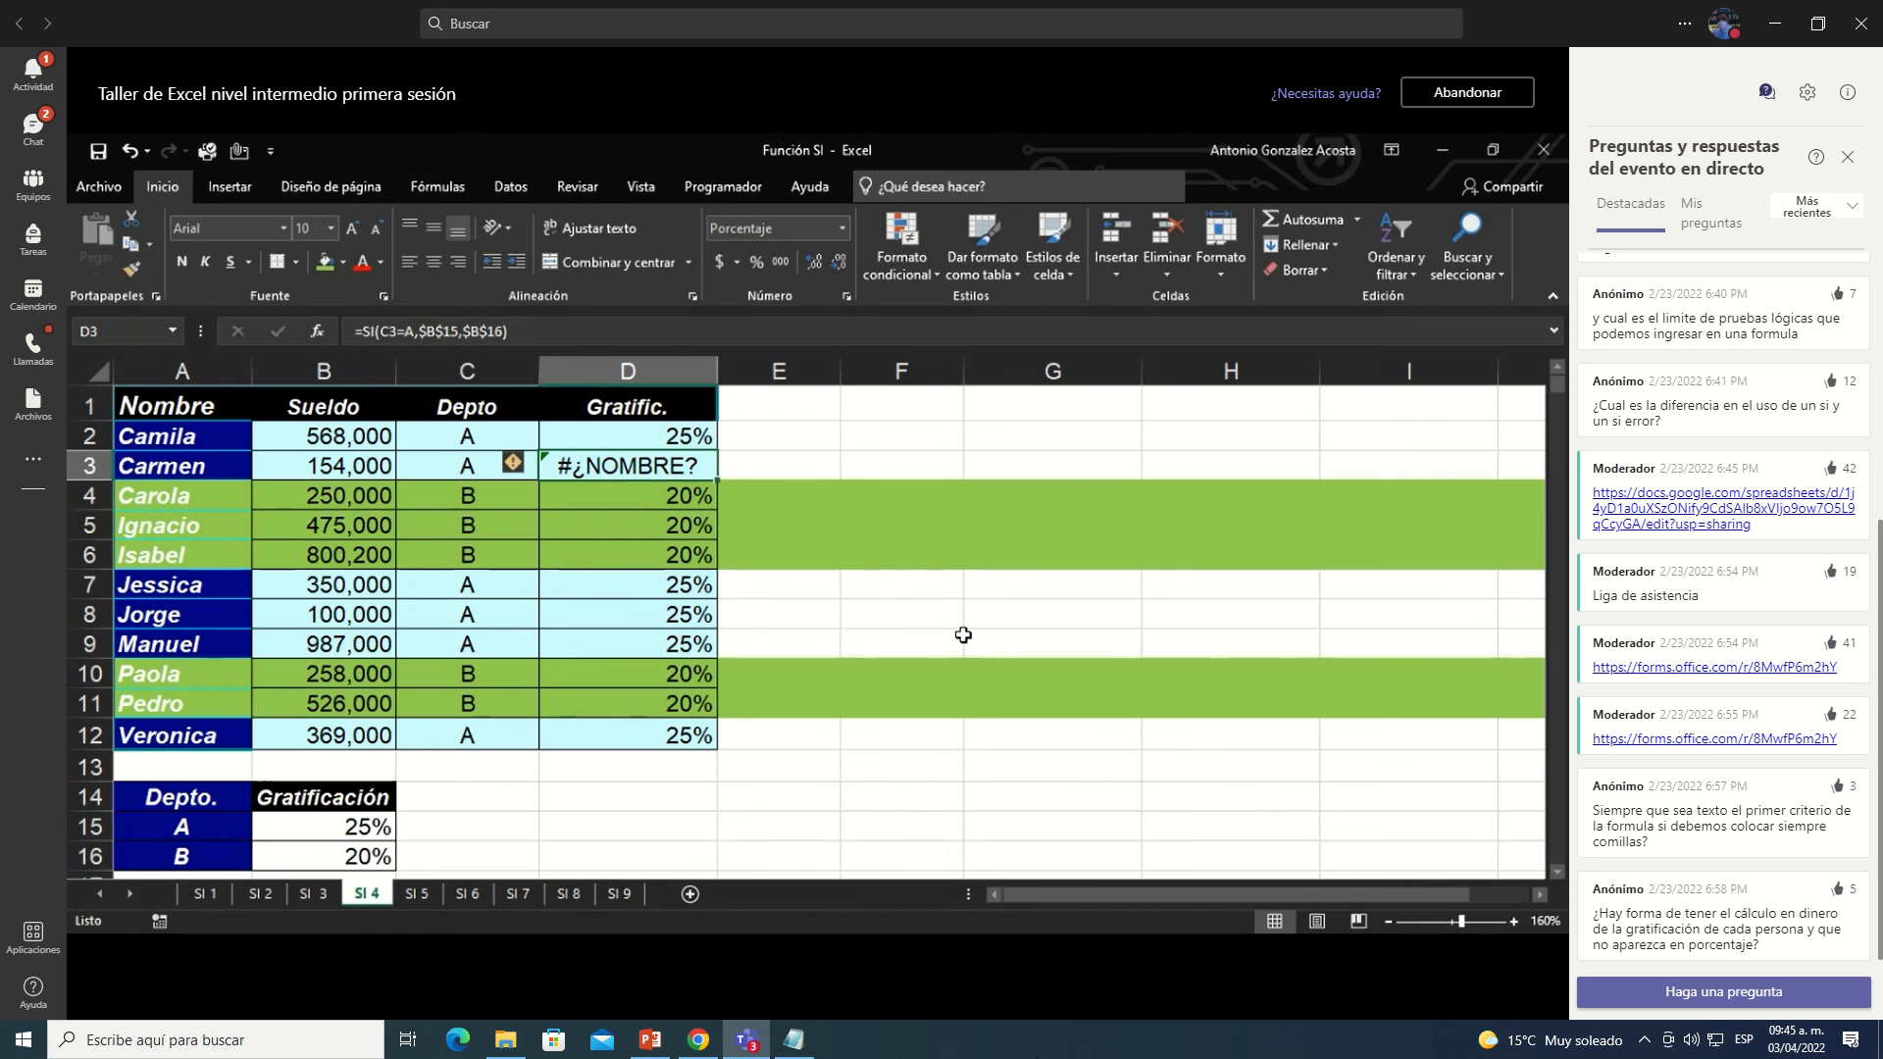
key("ctrl+z")
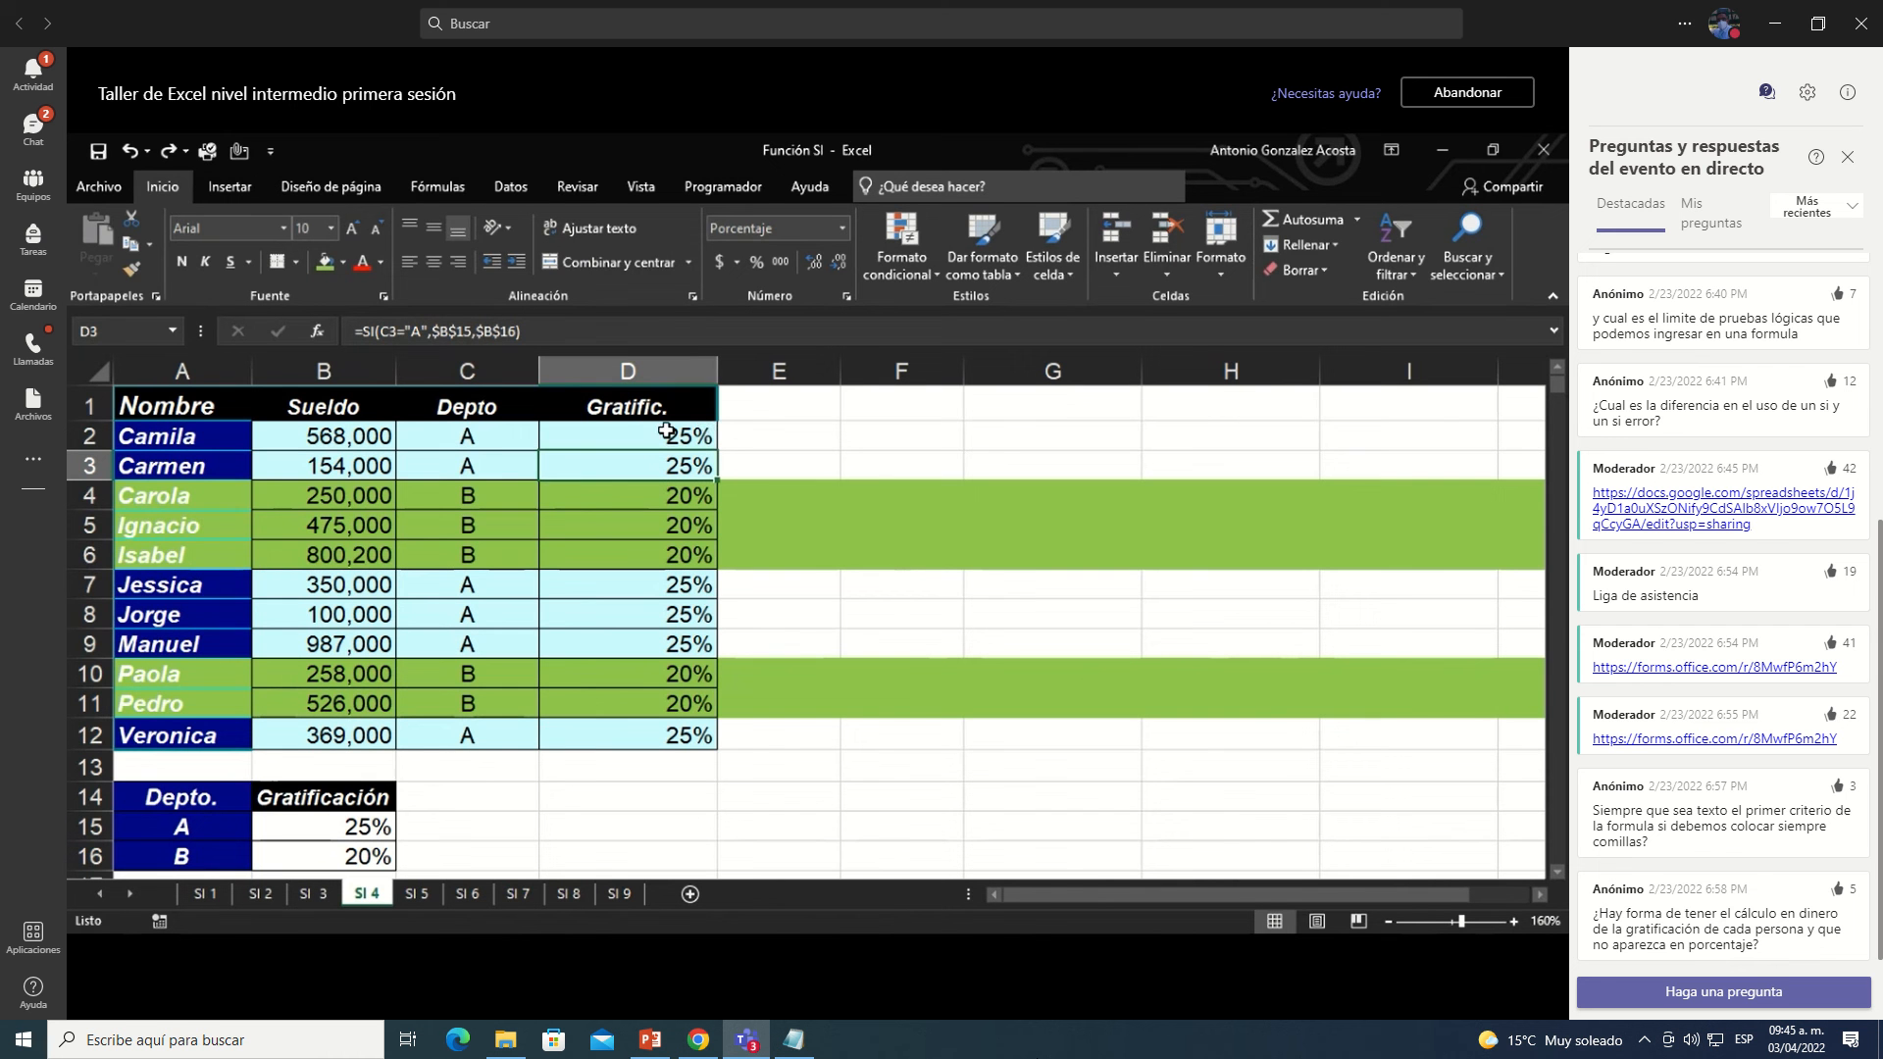
left_click_drag(666, 431, 667, 736)
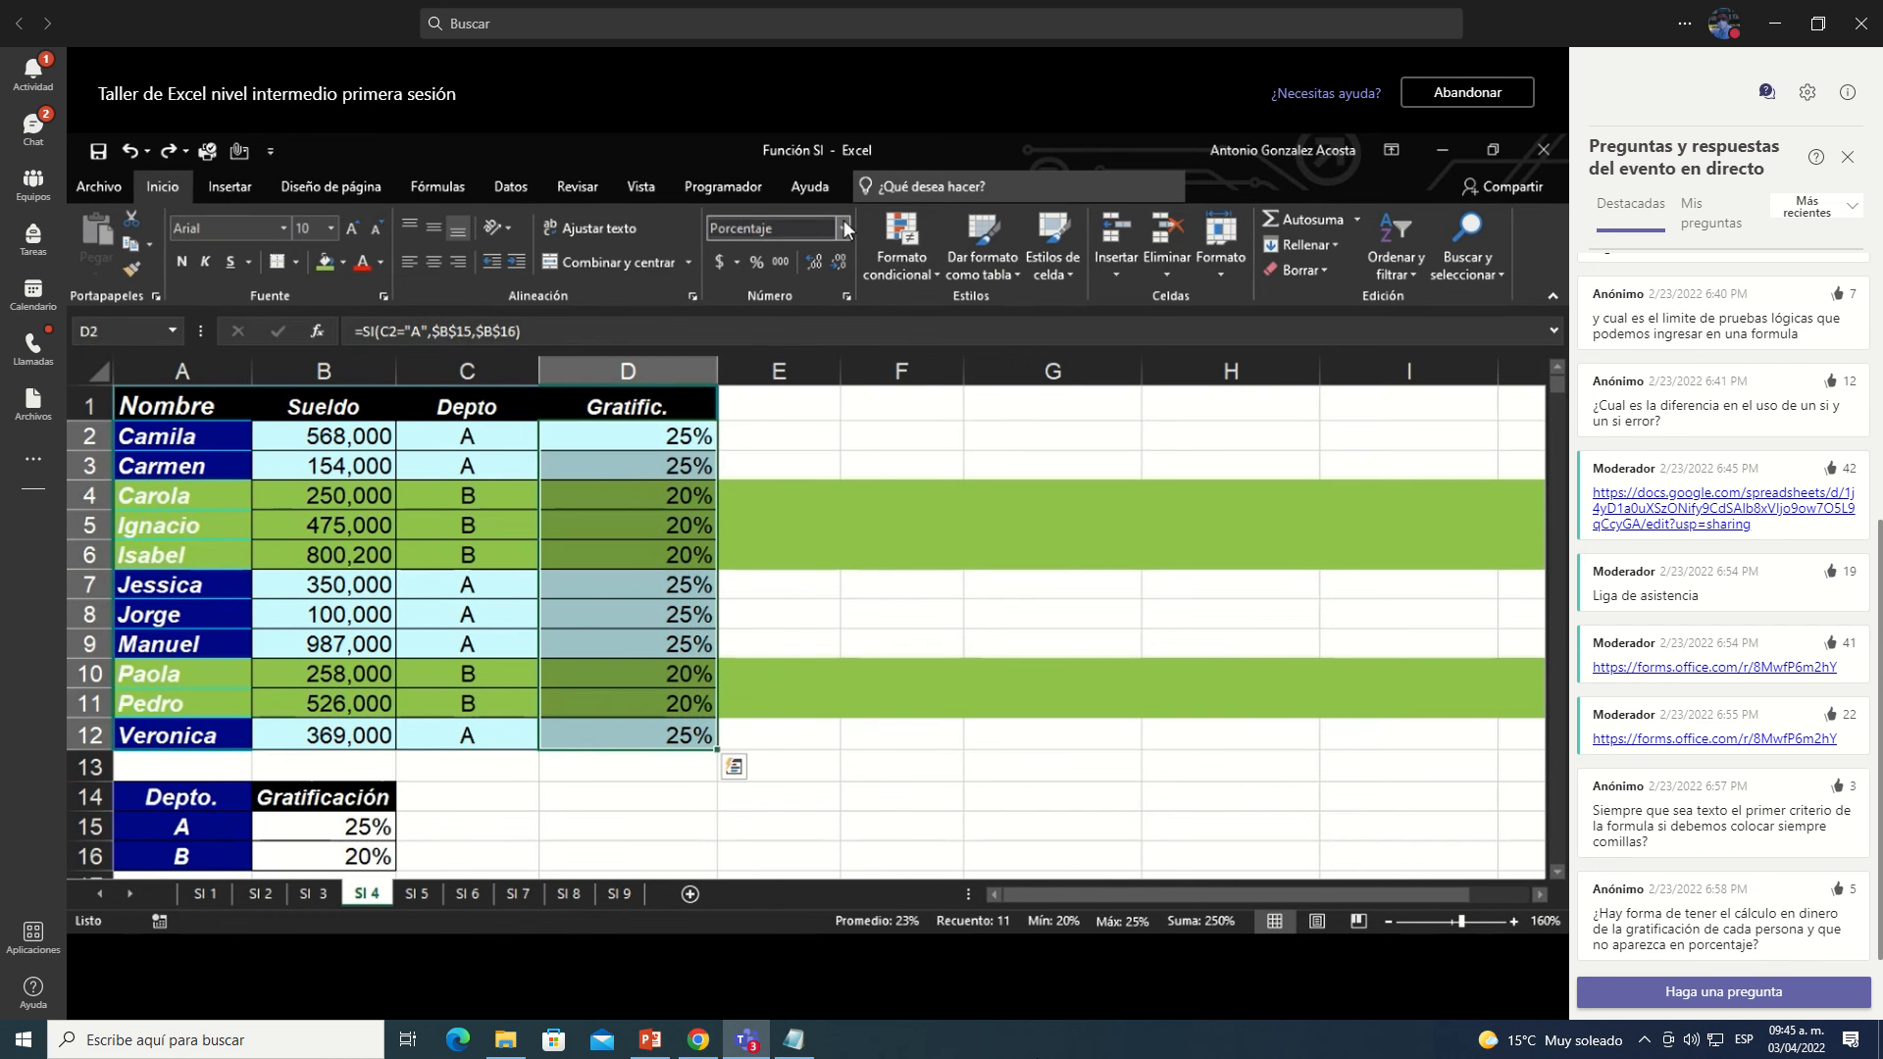
left_click(843, 228)
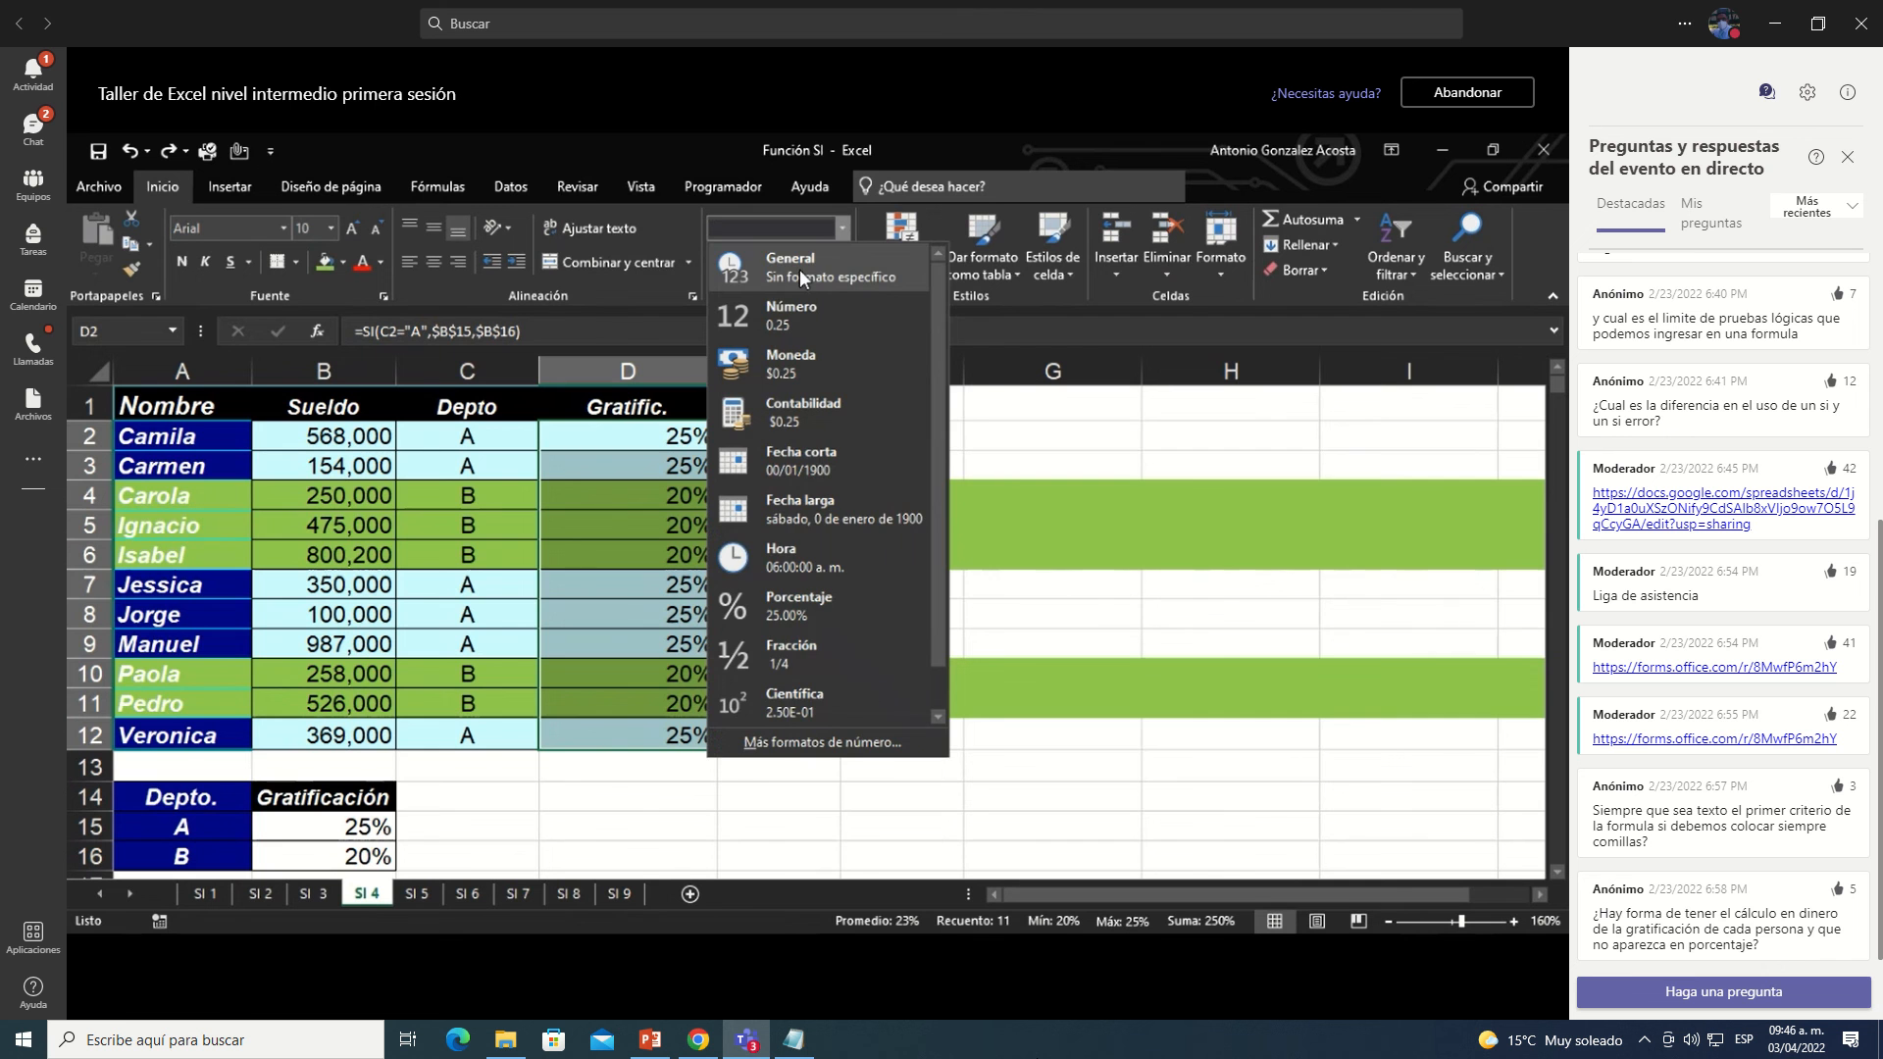
left_click(549, 429)
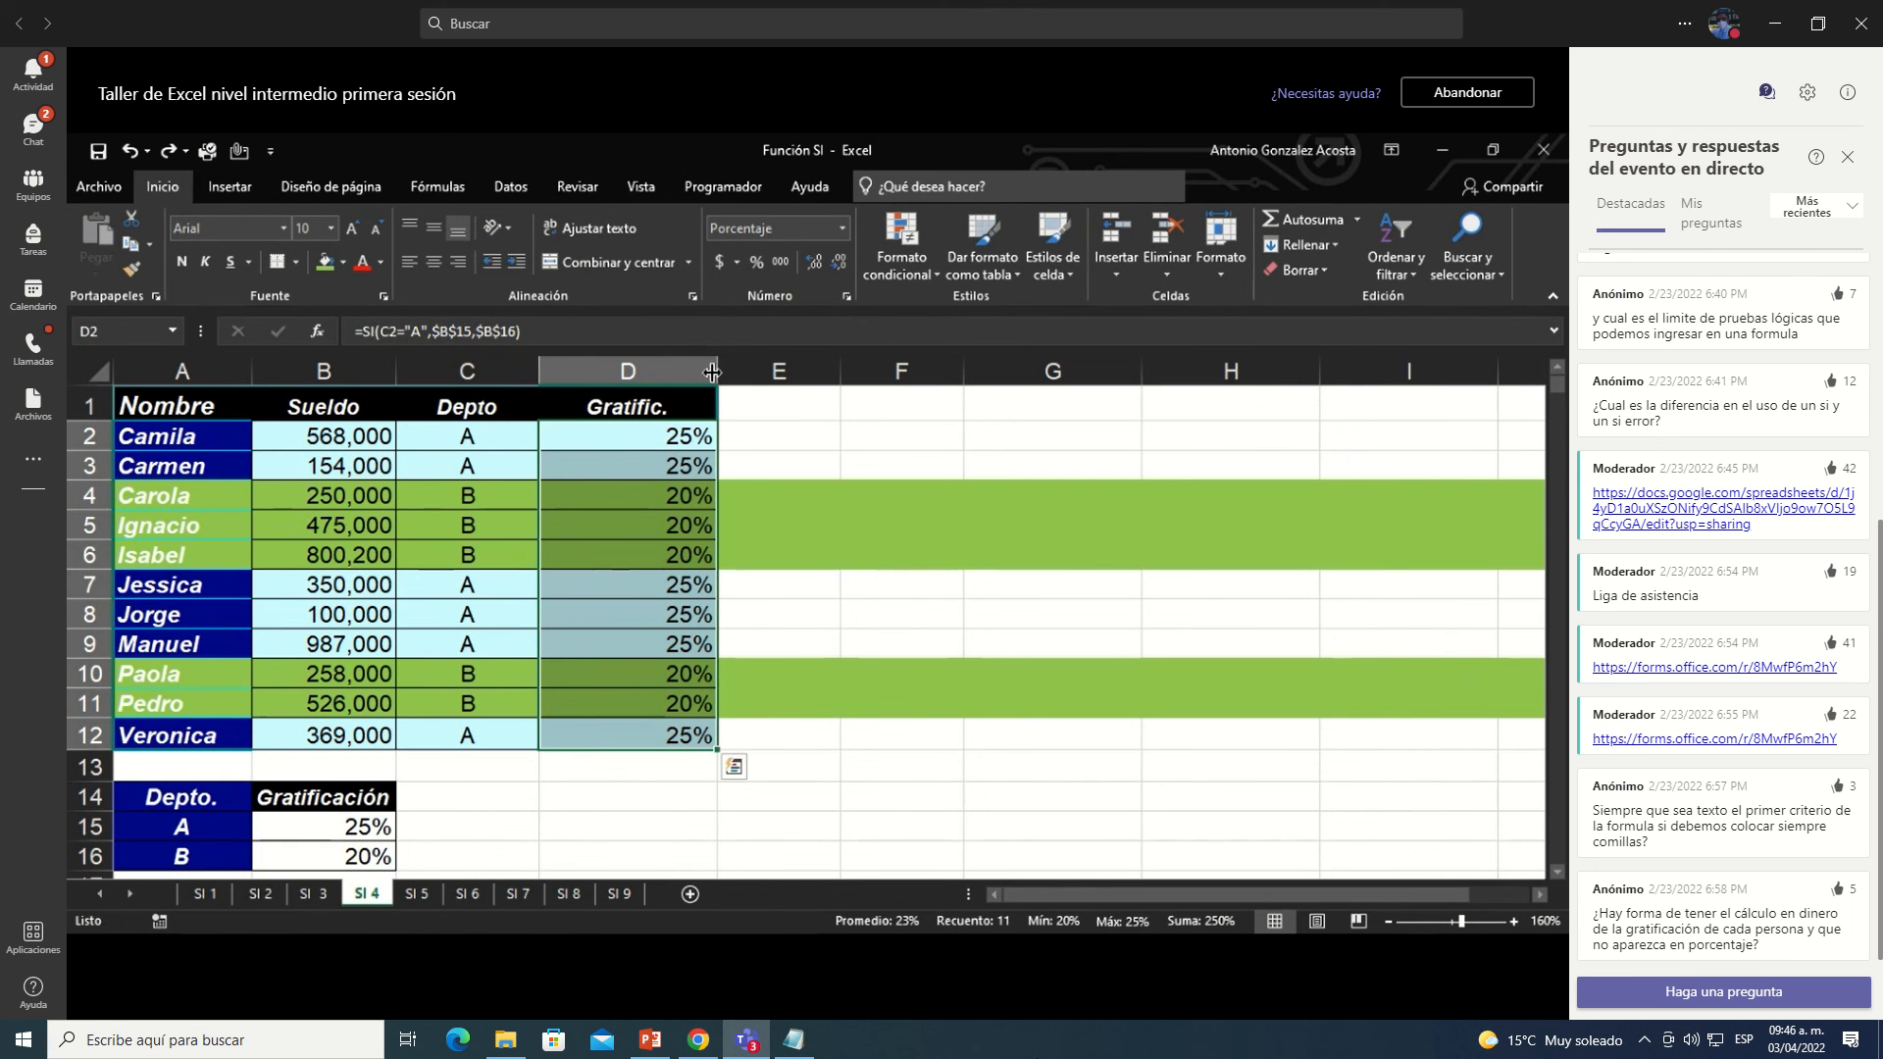
Step: Multiply the SI result in D2 by the salary in B2, giving =SI(C2="A",$B$15,$B$16)*B2
left_click(614, 429)
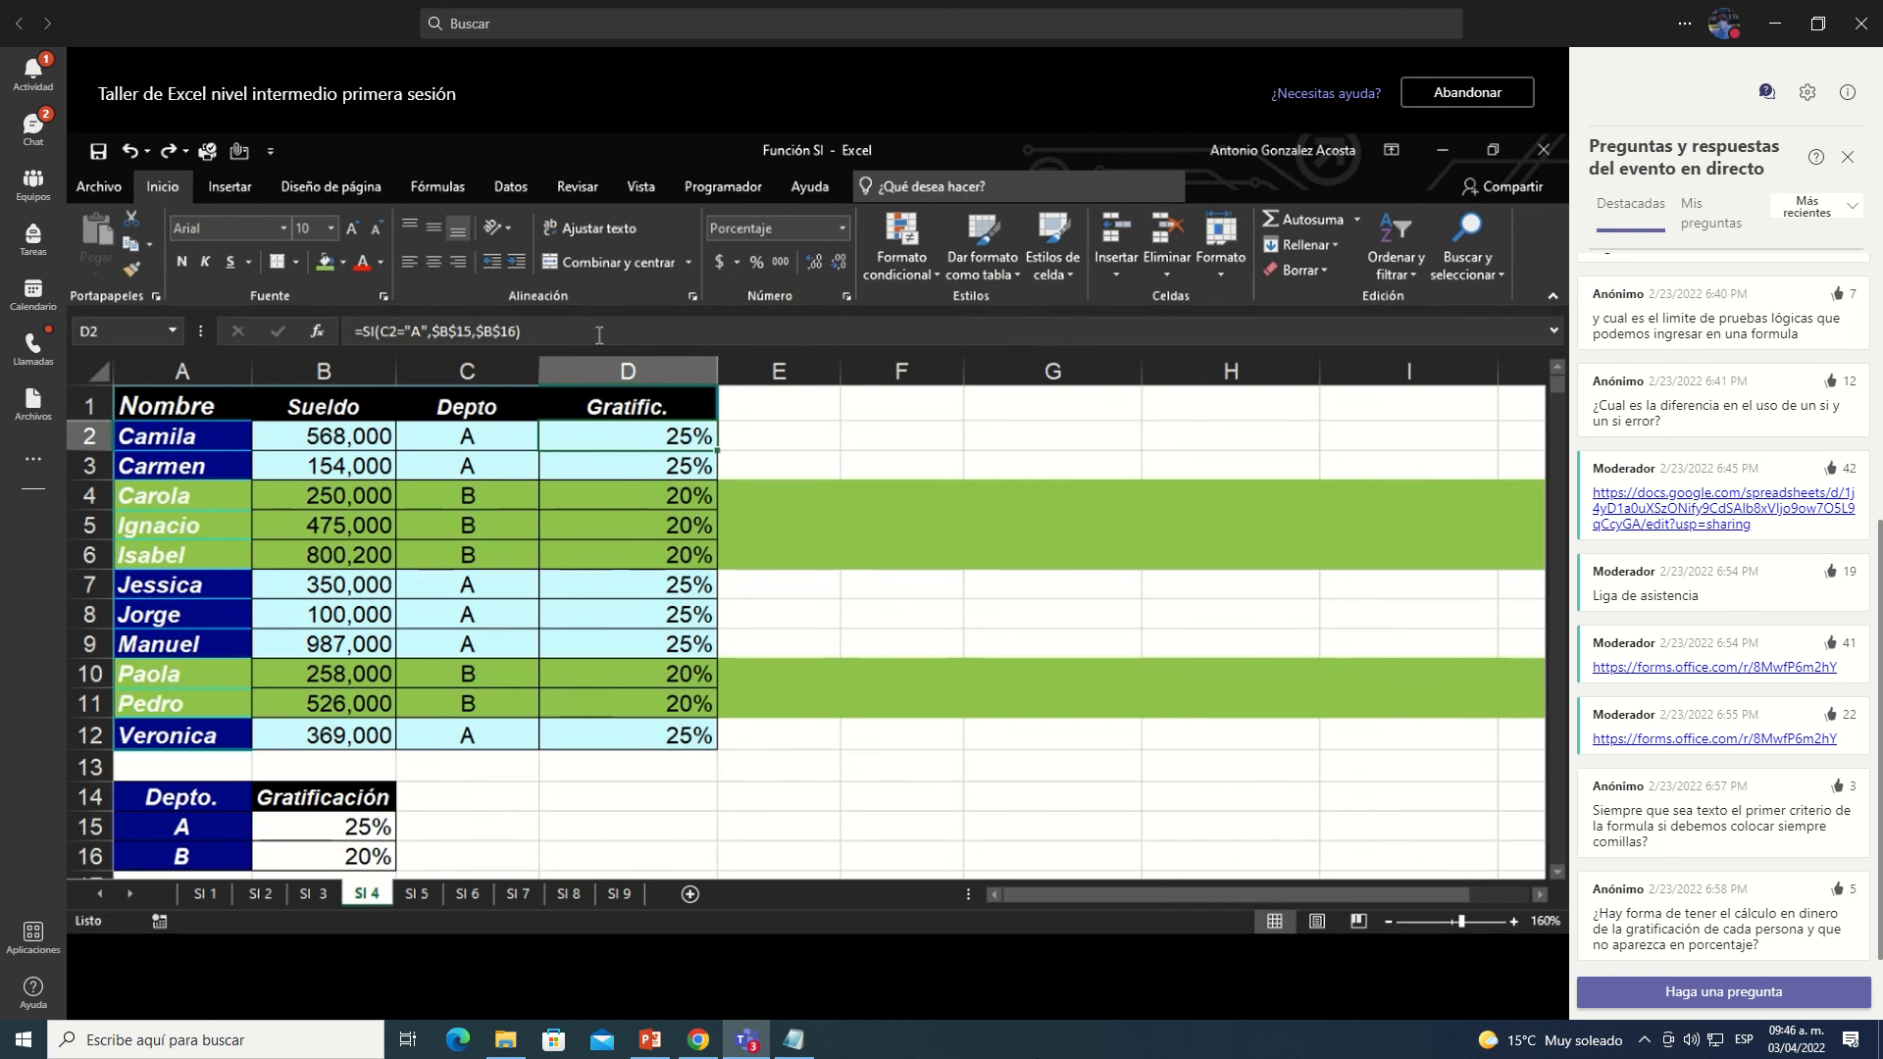
left_click(595, 333)
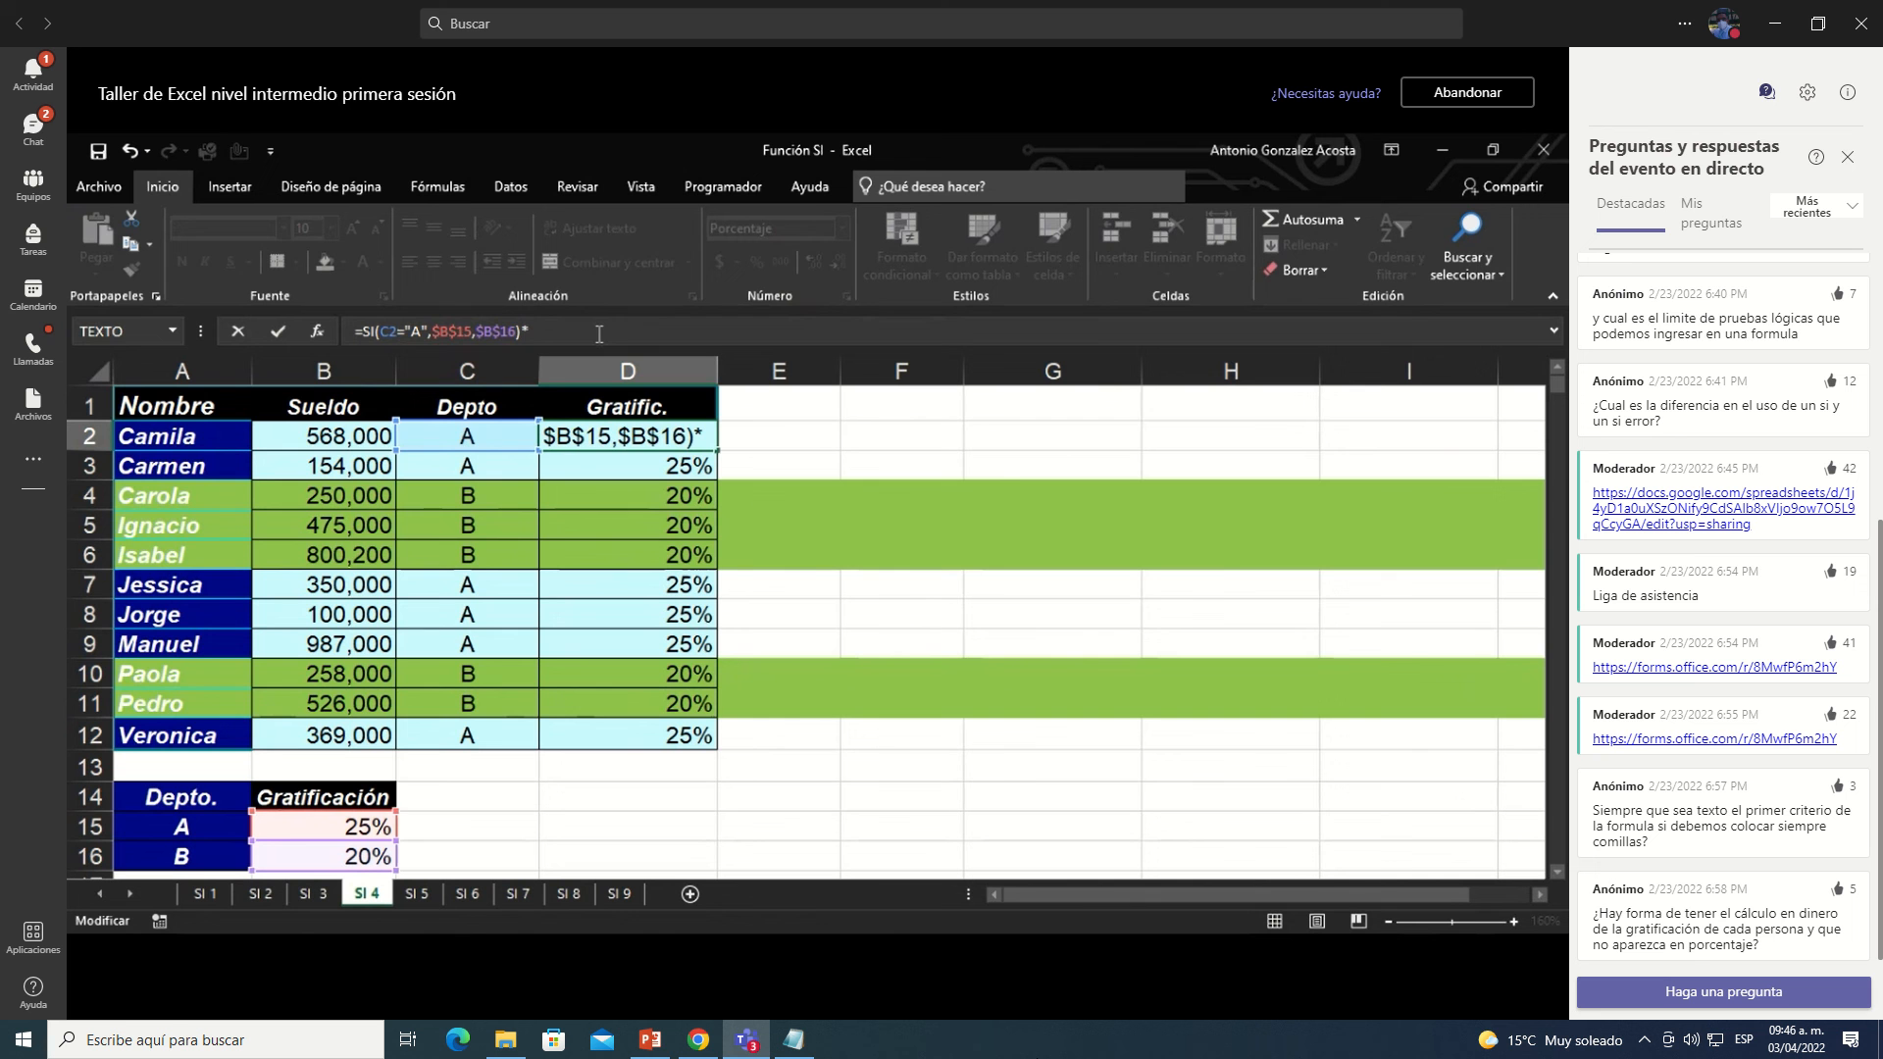
left_click(346, 438)
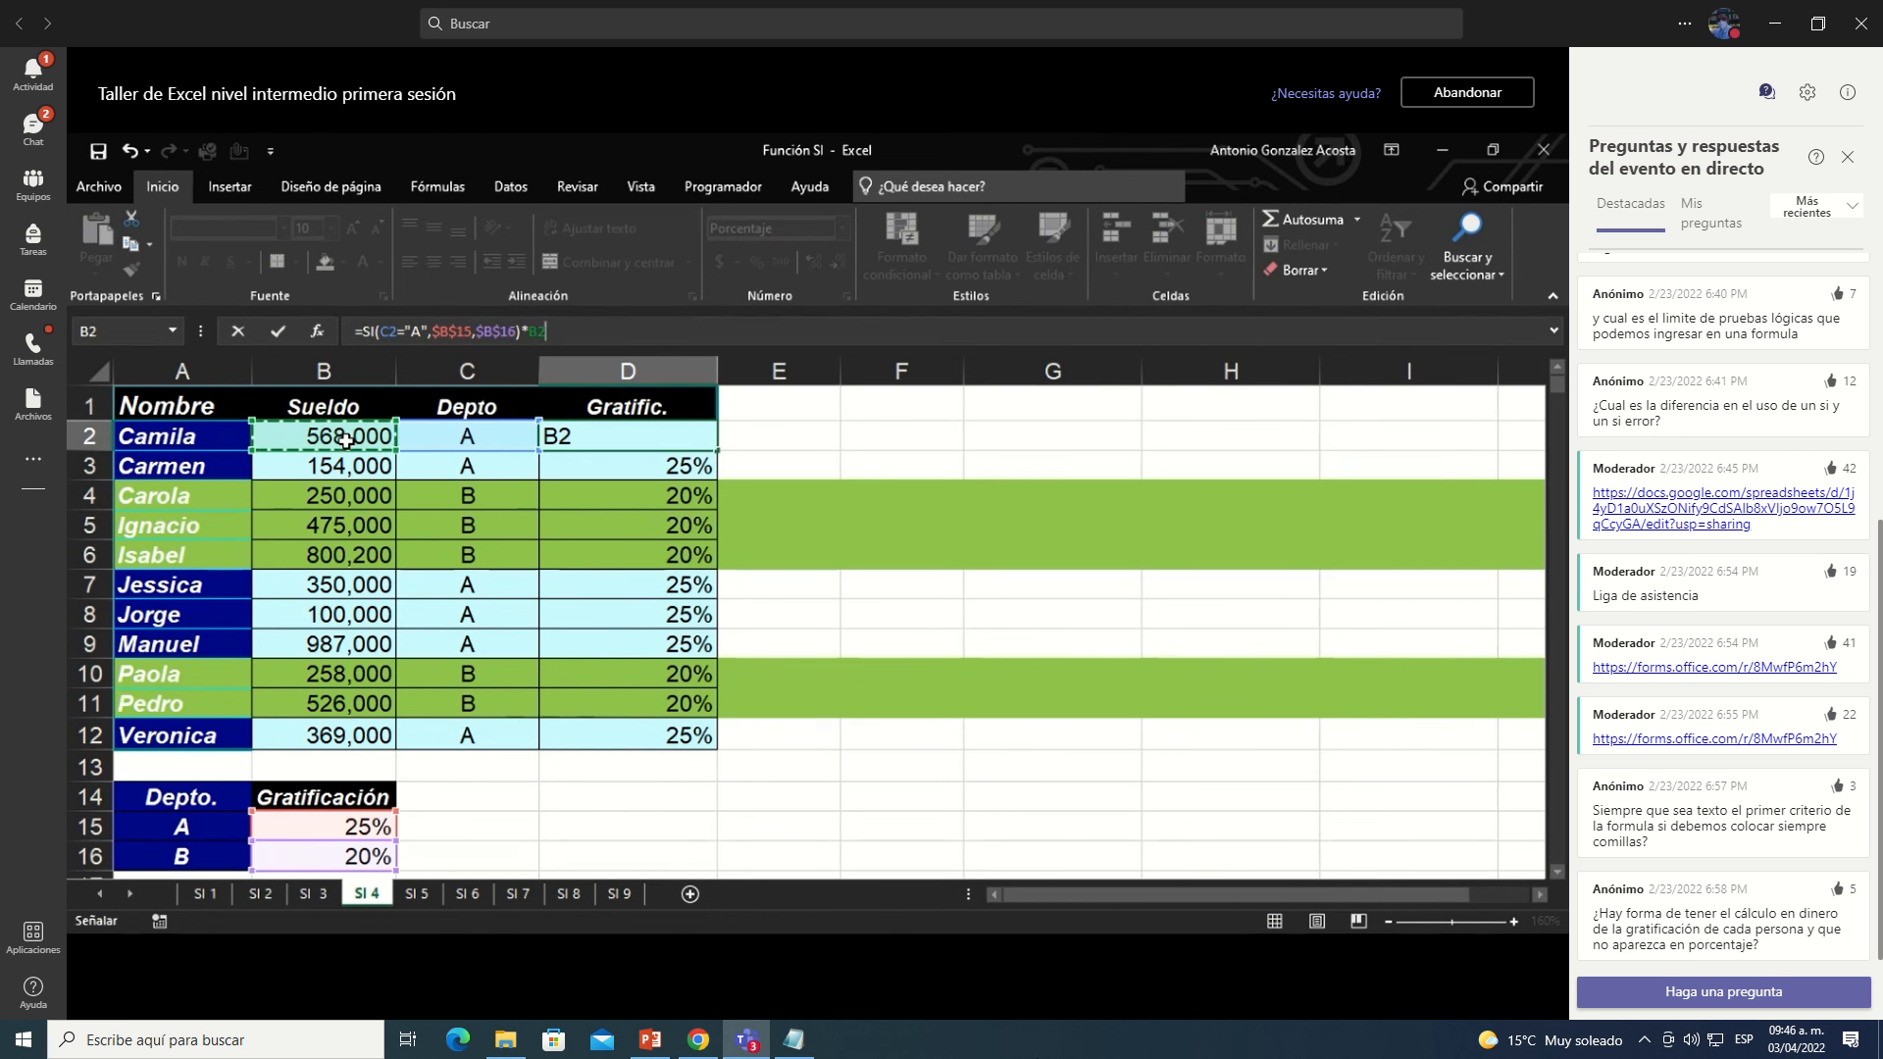
key("Return")
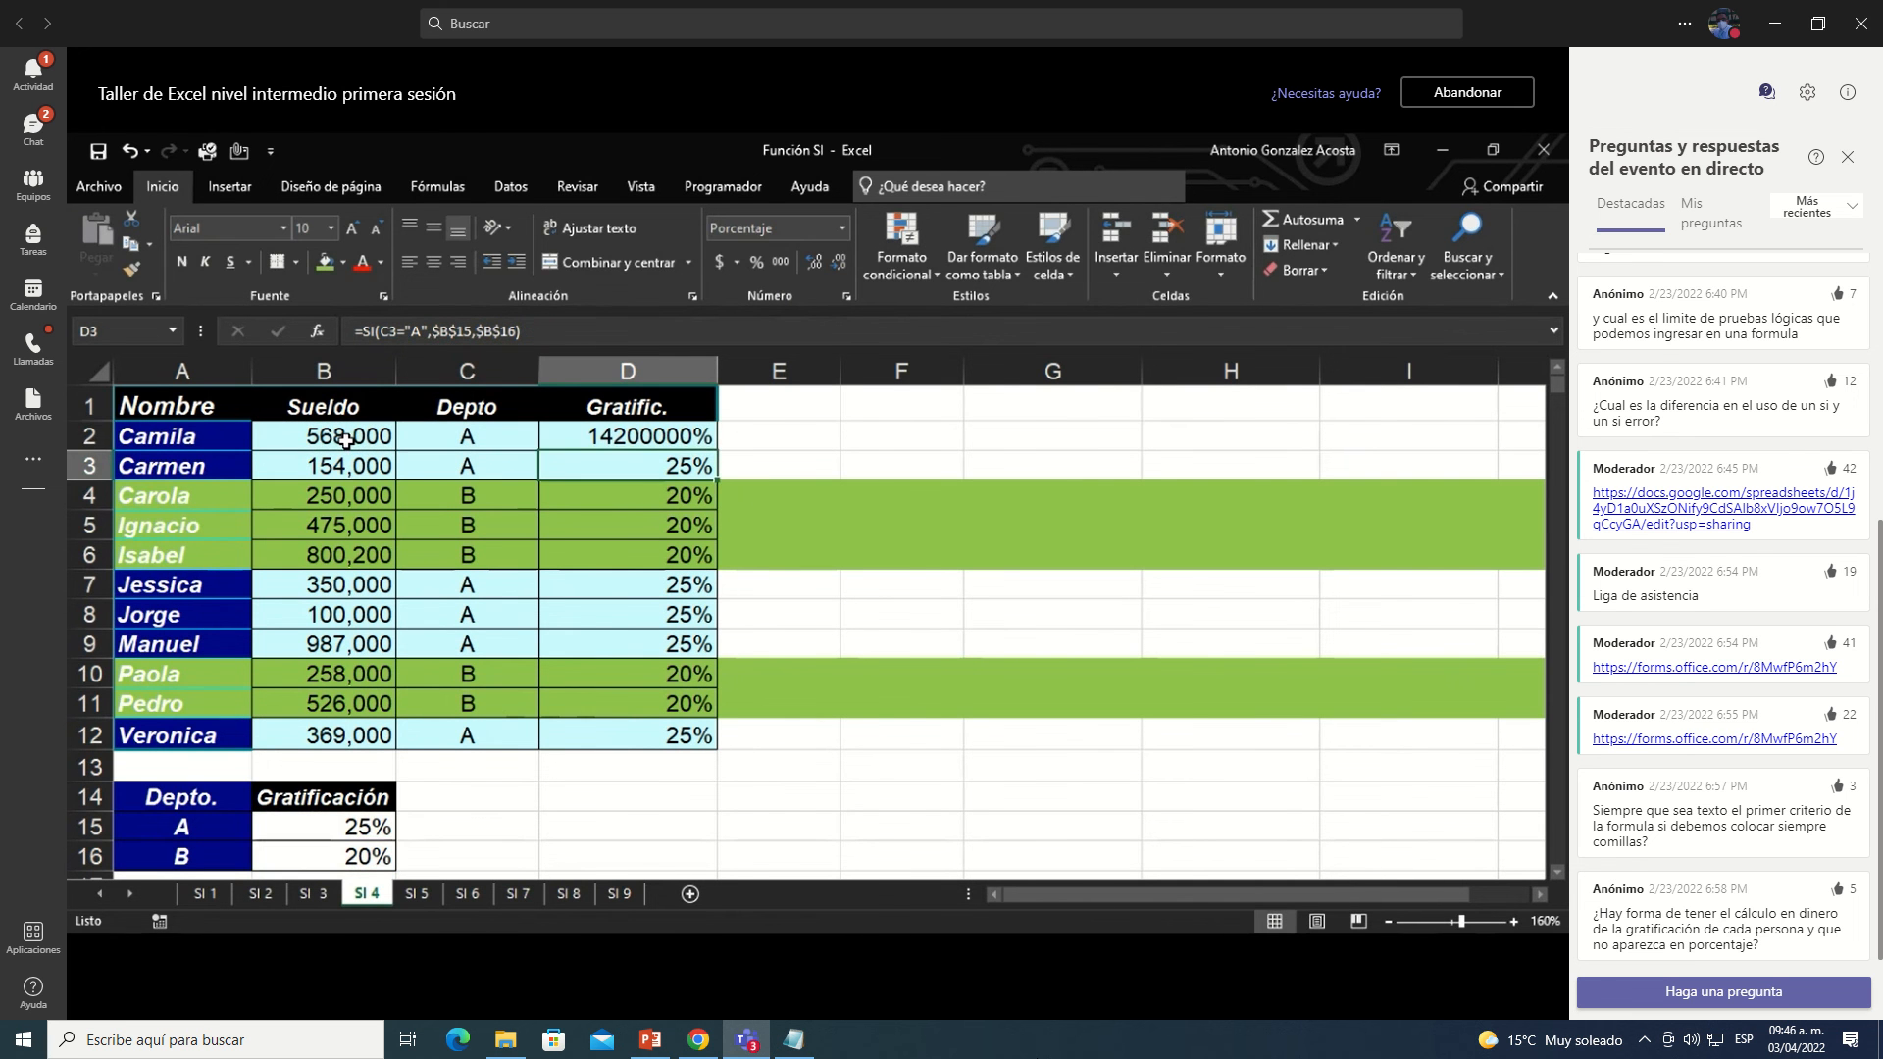
Step: Change the number format of D2 to General
key("Up")
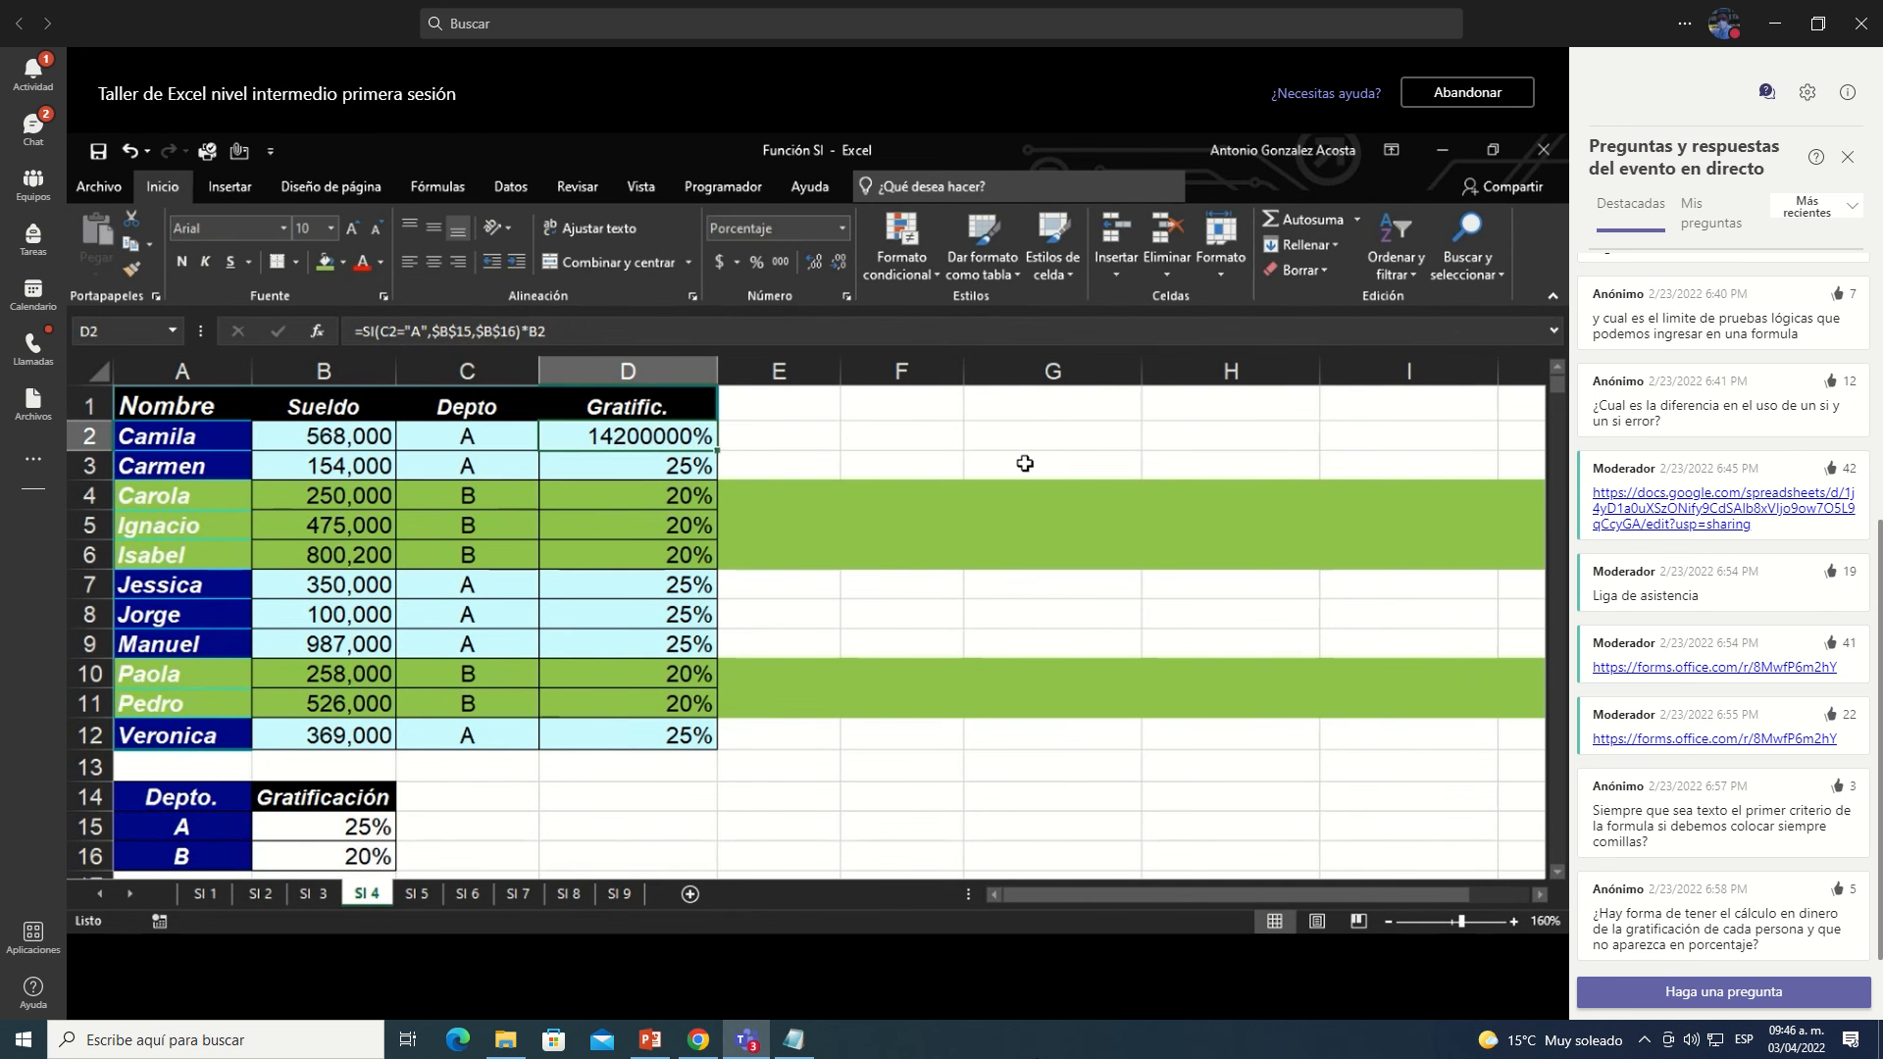
left_click(842, 230)
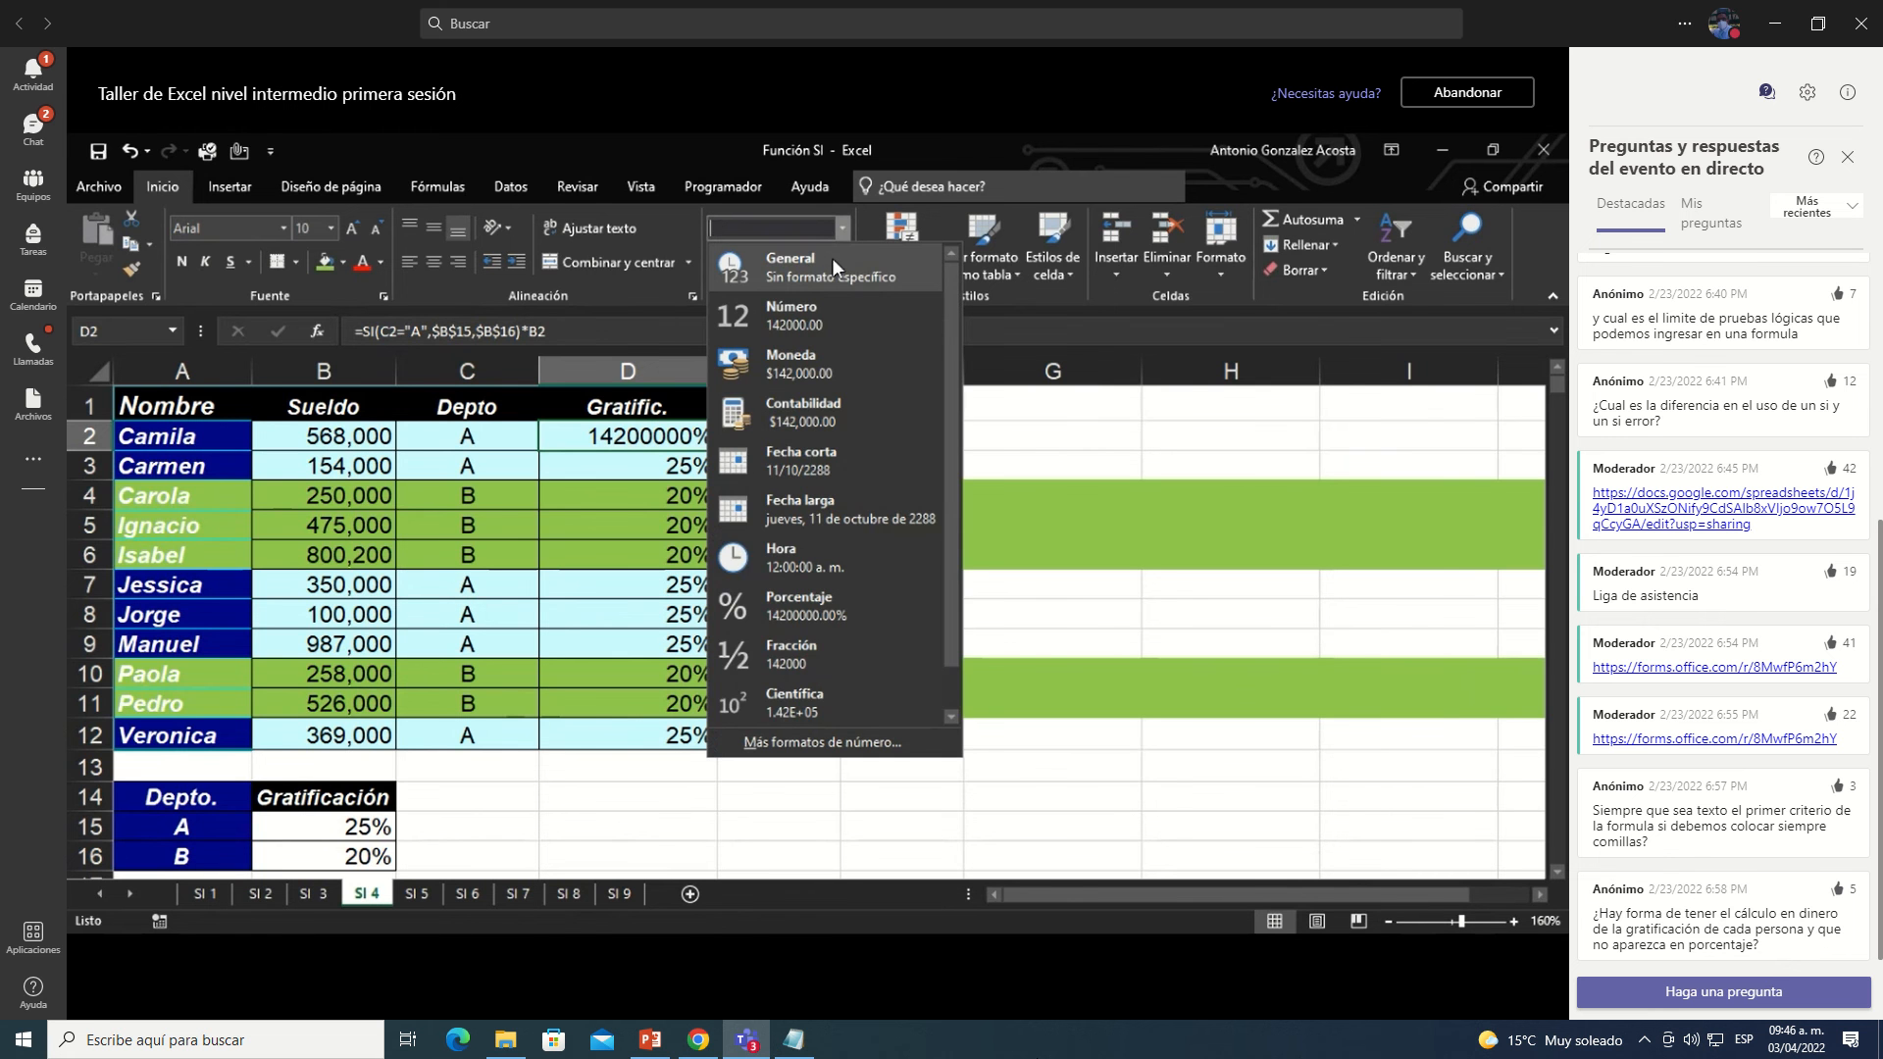
left_click(831, 261)
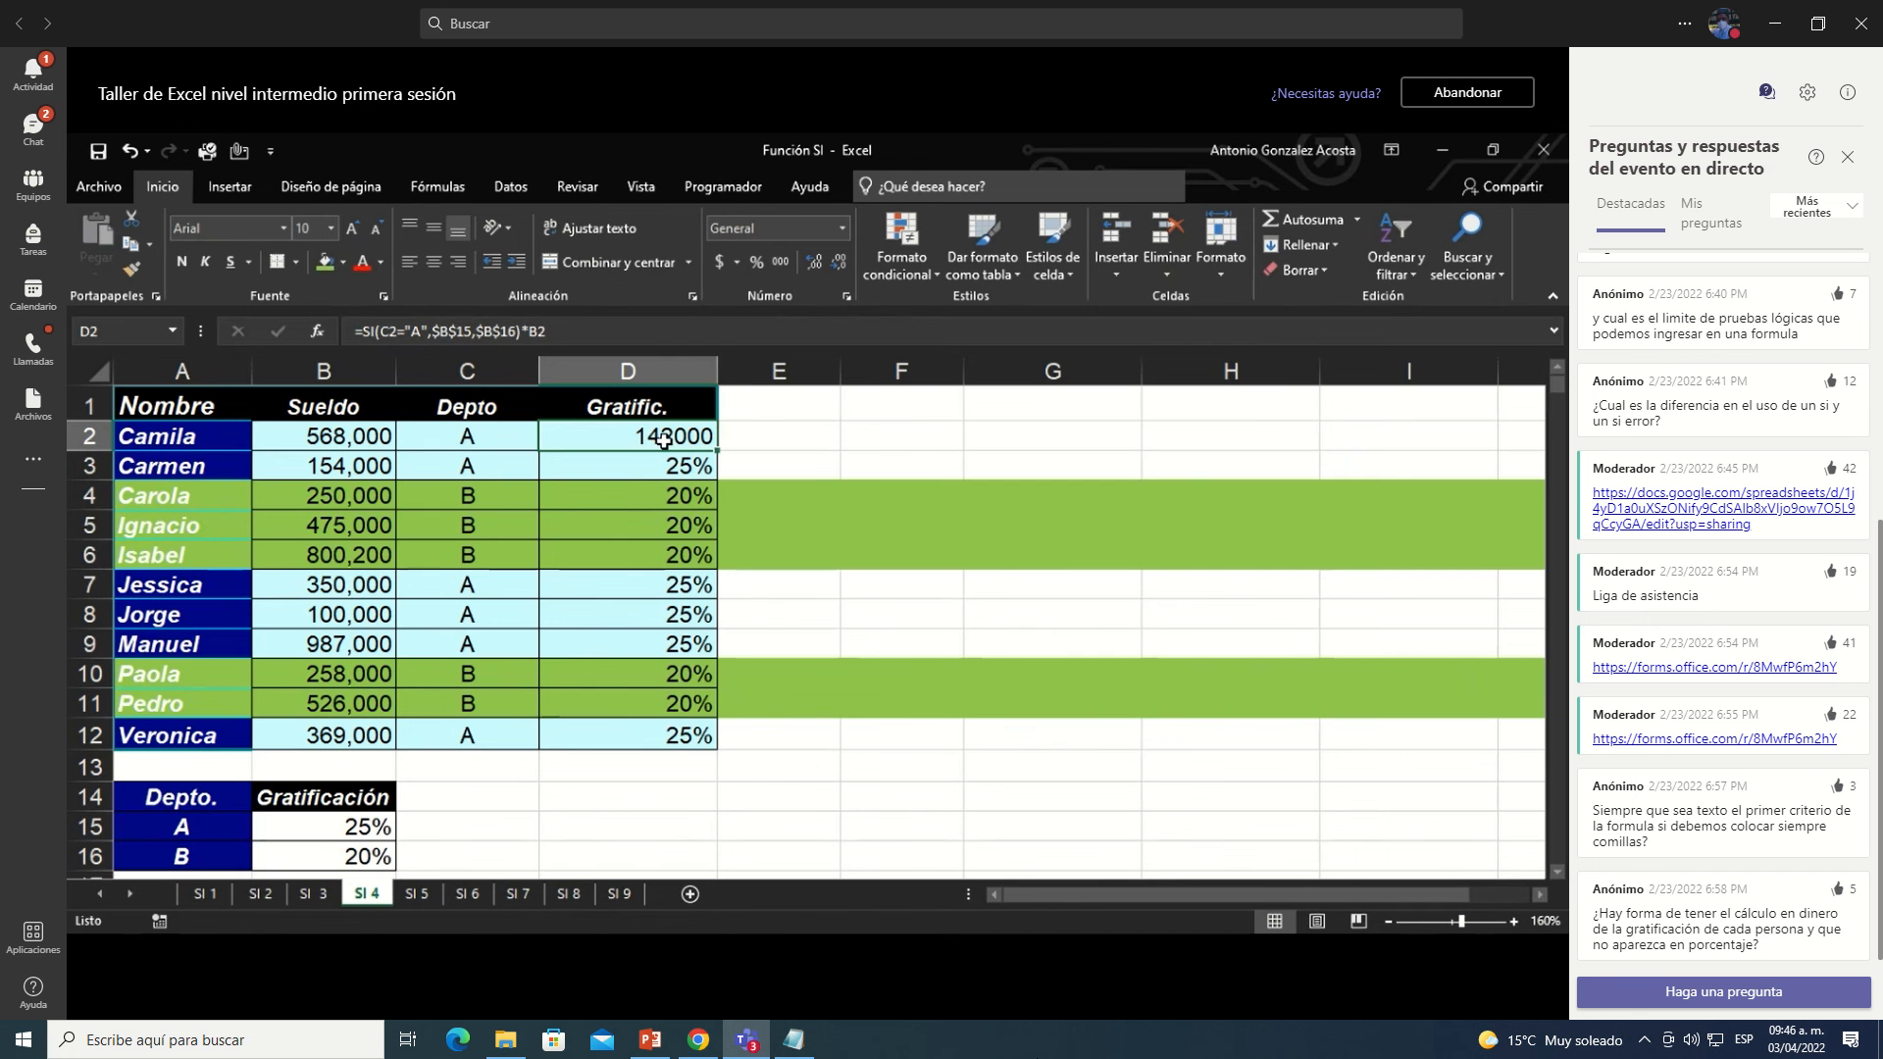
Step: Copy the gratification formula from D2 down through D12
key("ctrl+c")
left_click_drag(669, 474, 671, 731)
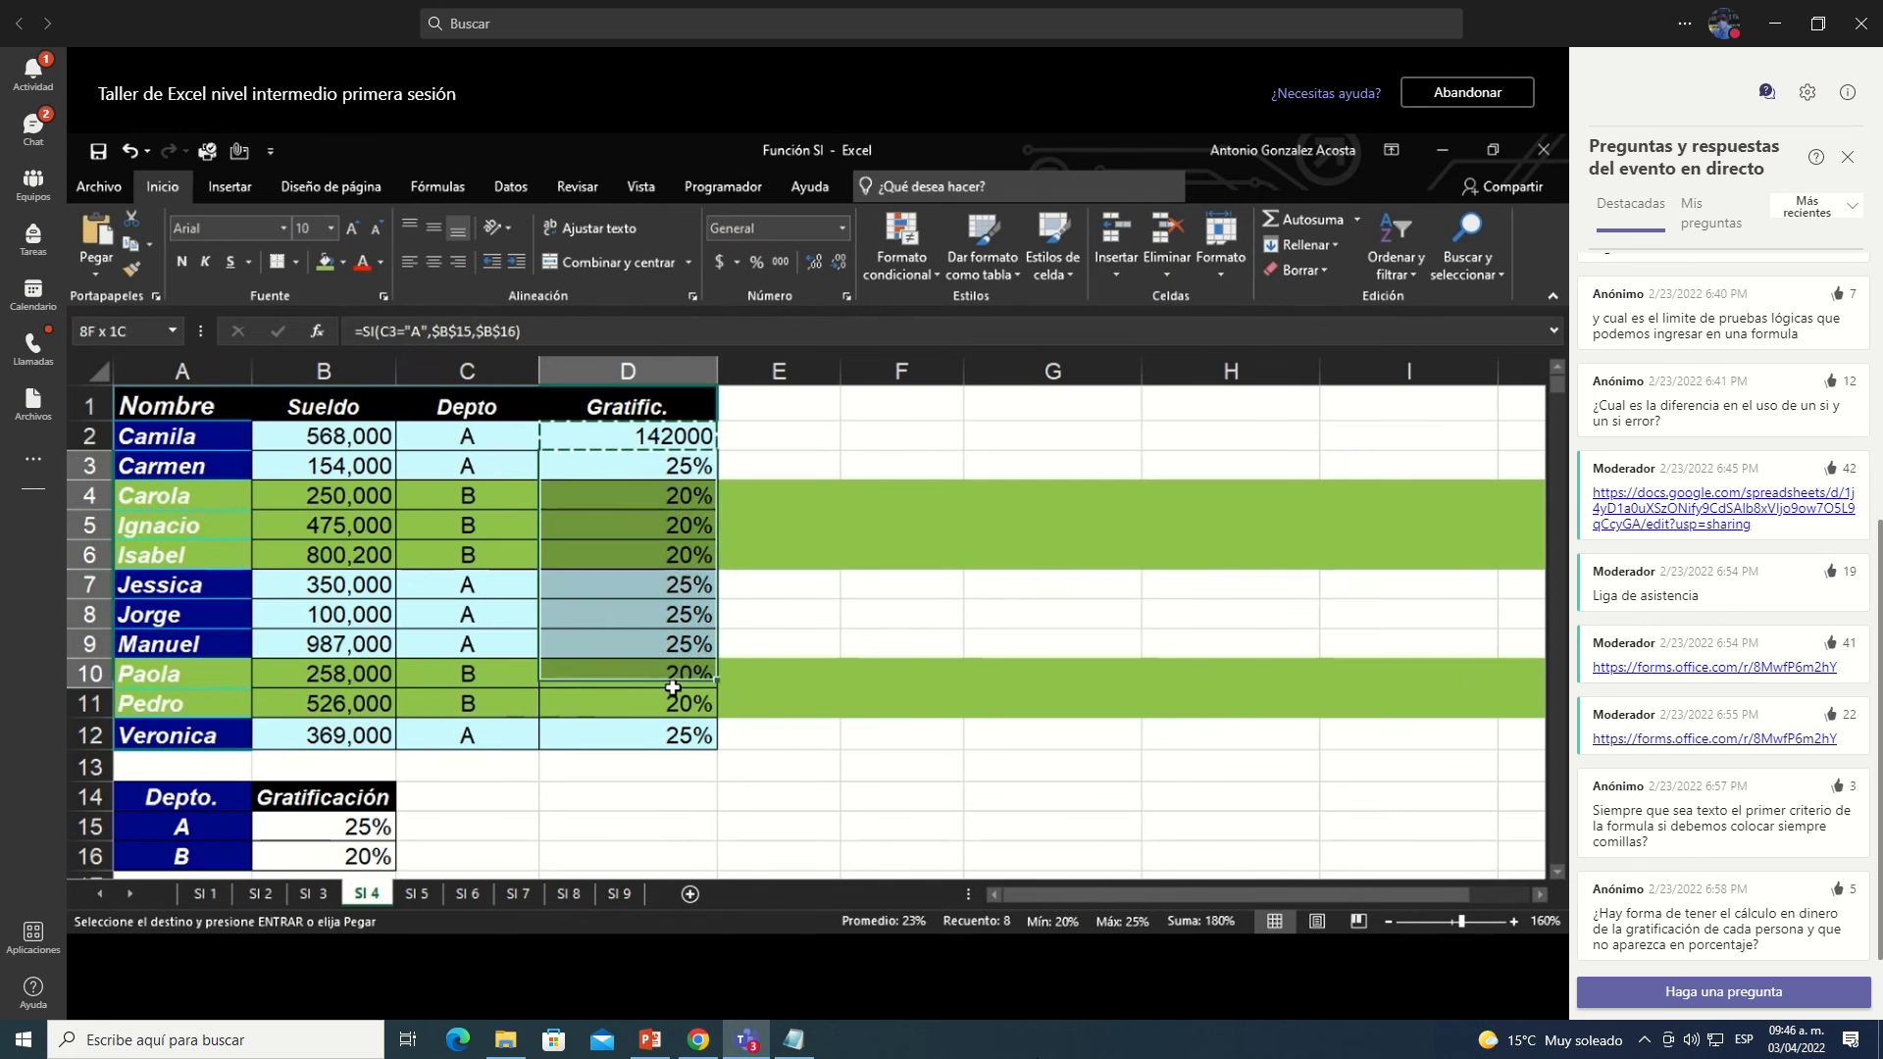
right_click(681, 689)
key("Escape")
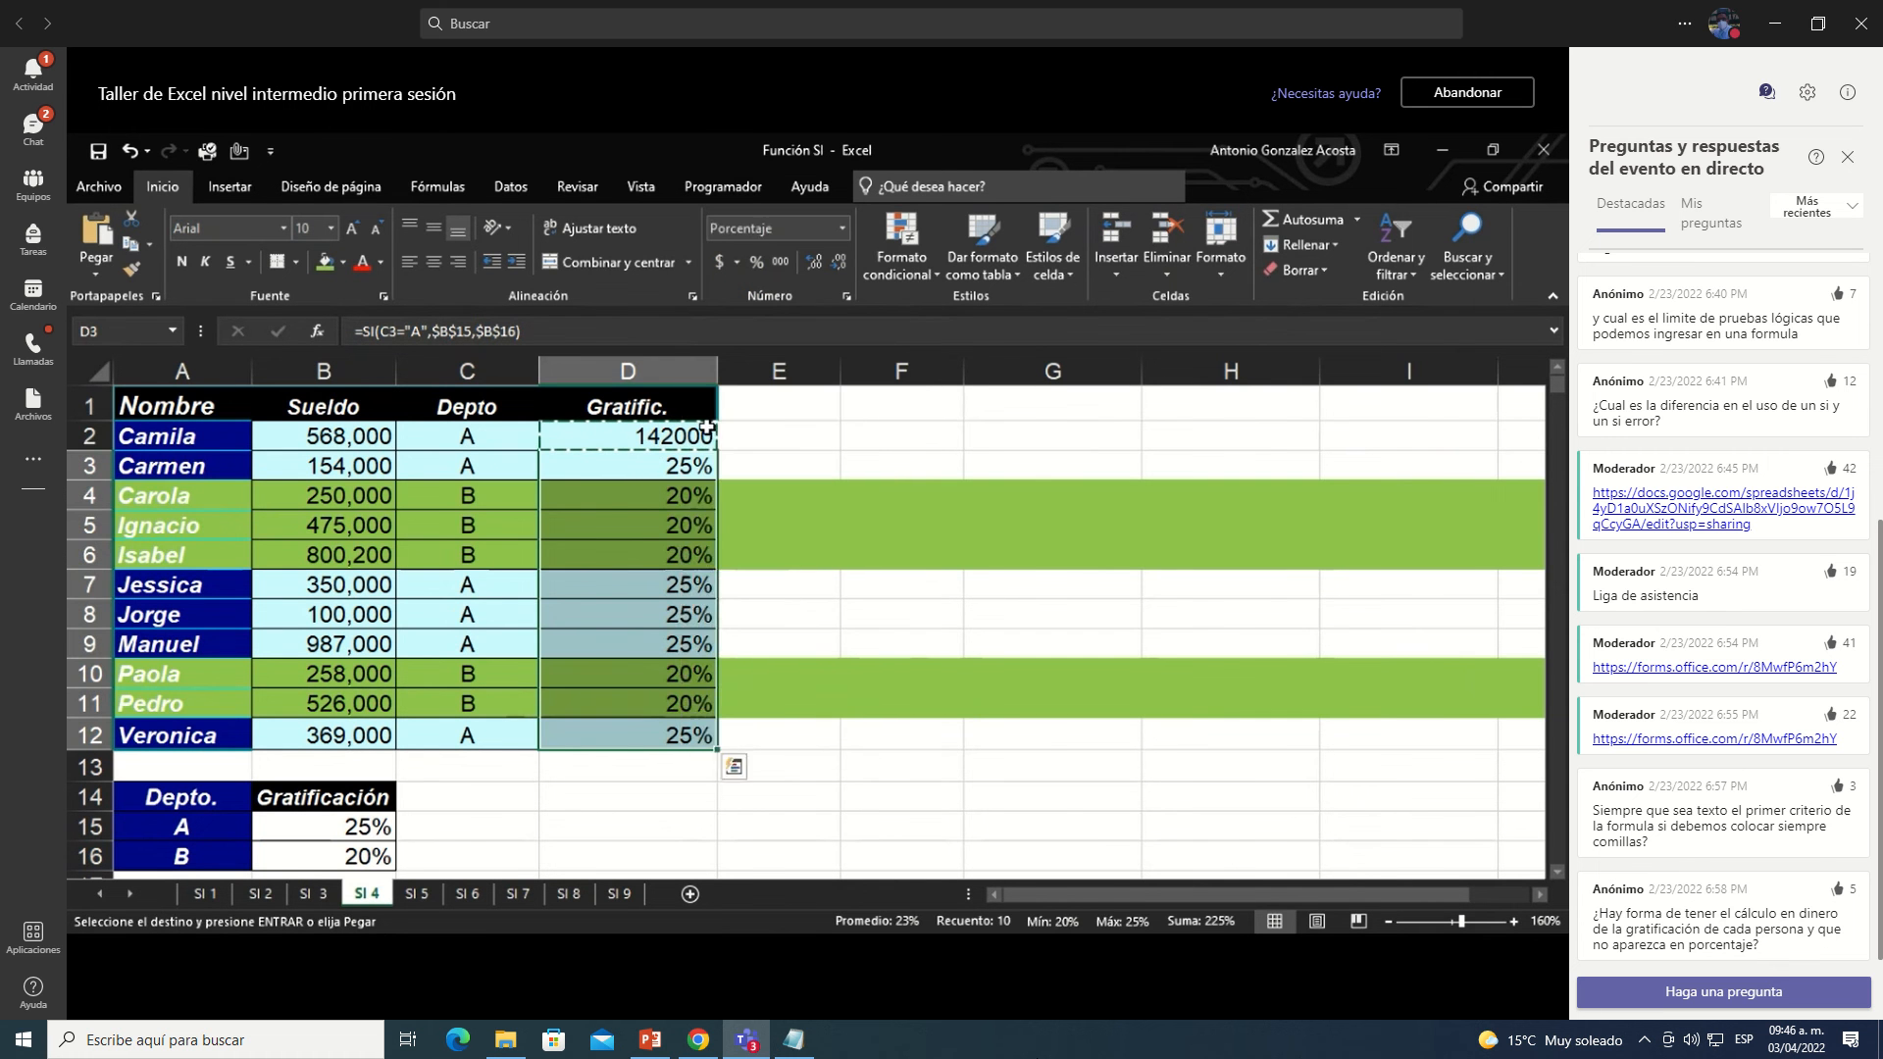
left_click(708, 435)
double_click(722, 454)
left_click(829, 545)
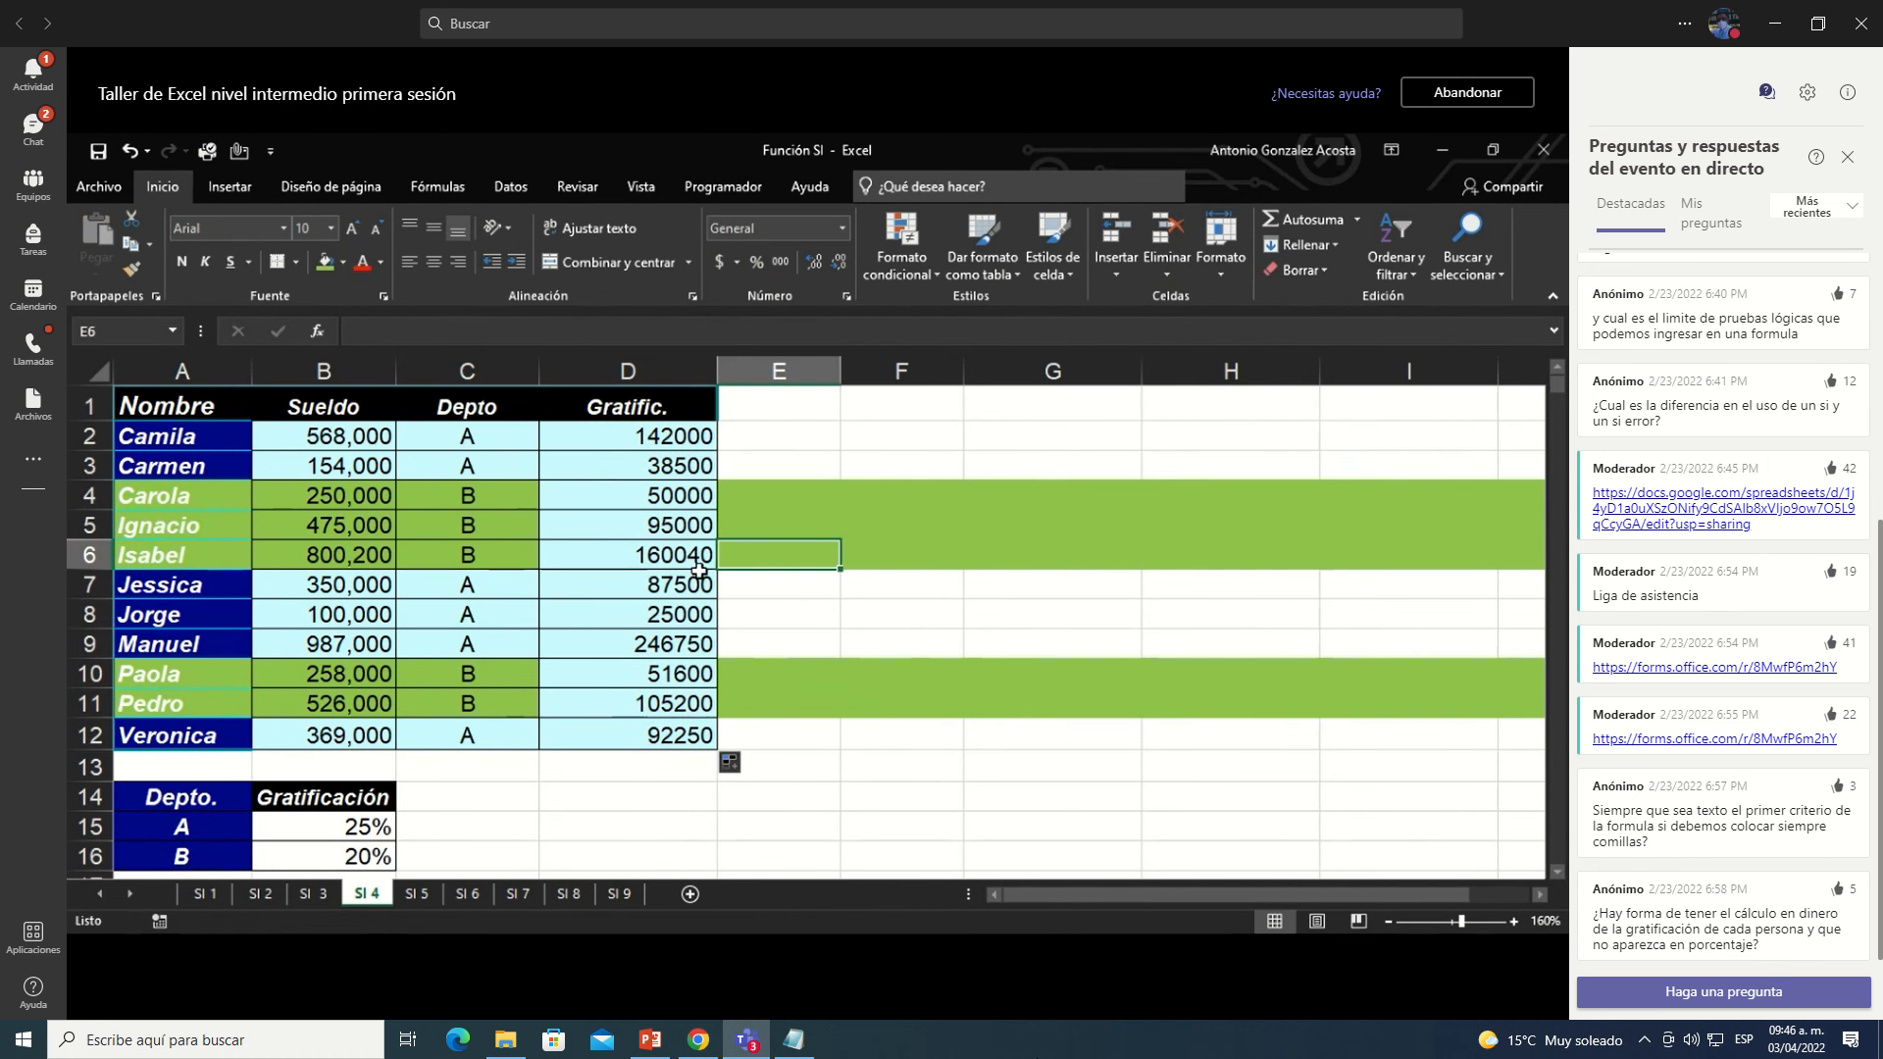
Step: Examine the D12 formula on how the SI result is multiplied by the salary in B12
left_click_drag(651, 408, 666, 734)
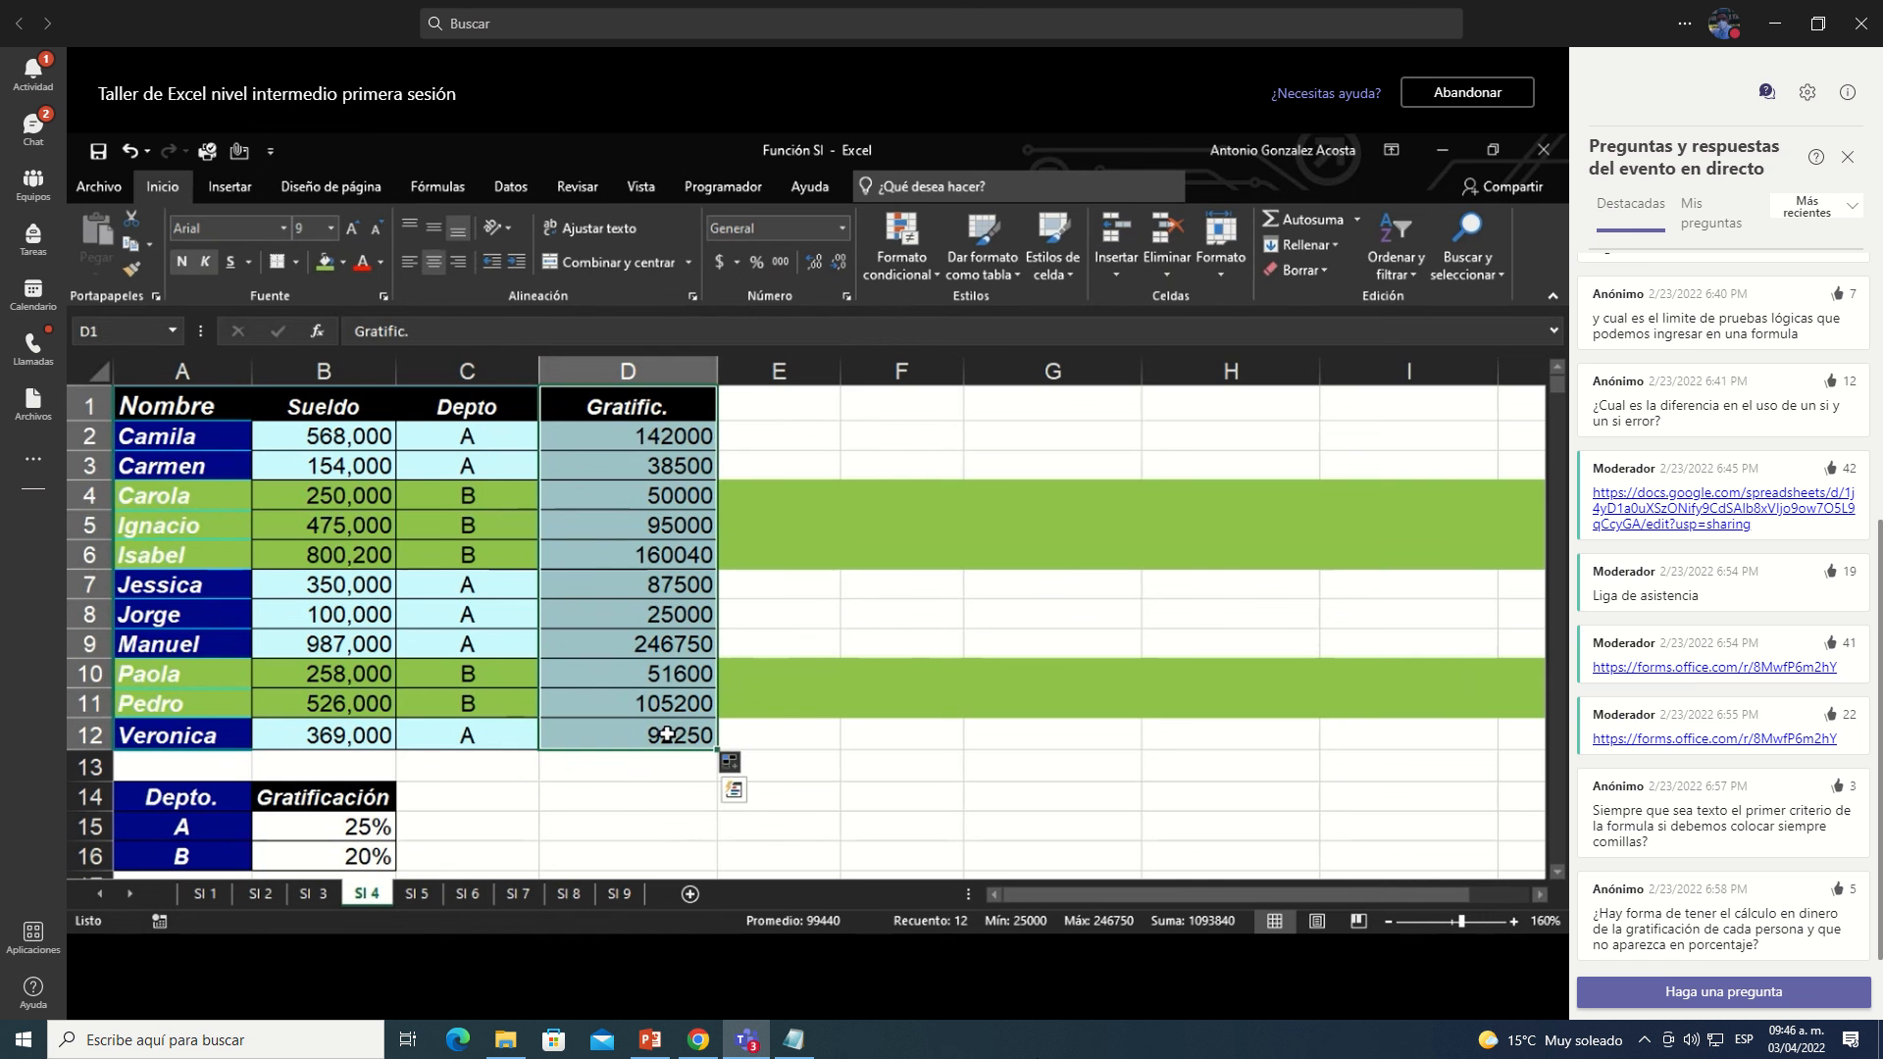
left_click(667, 733)
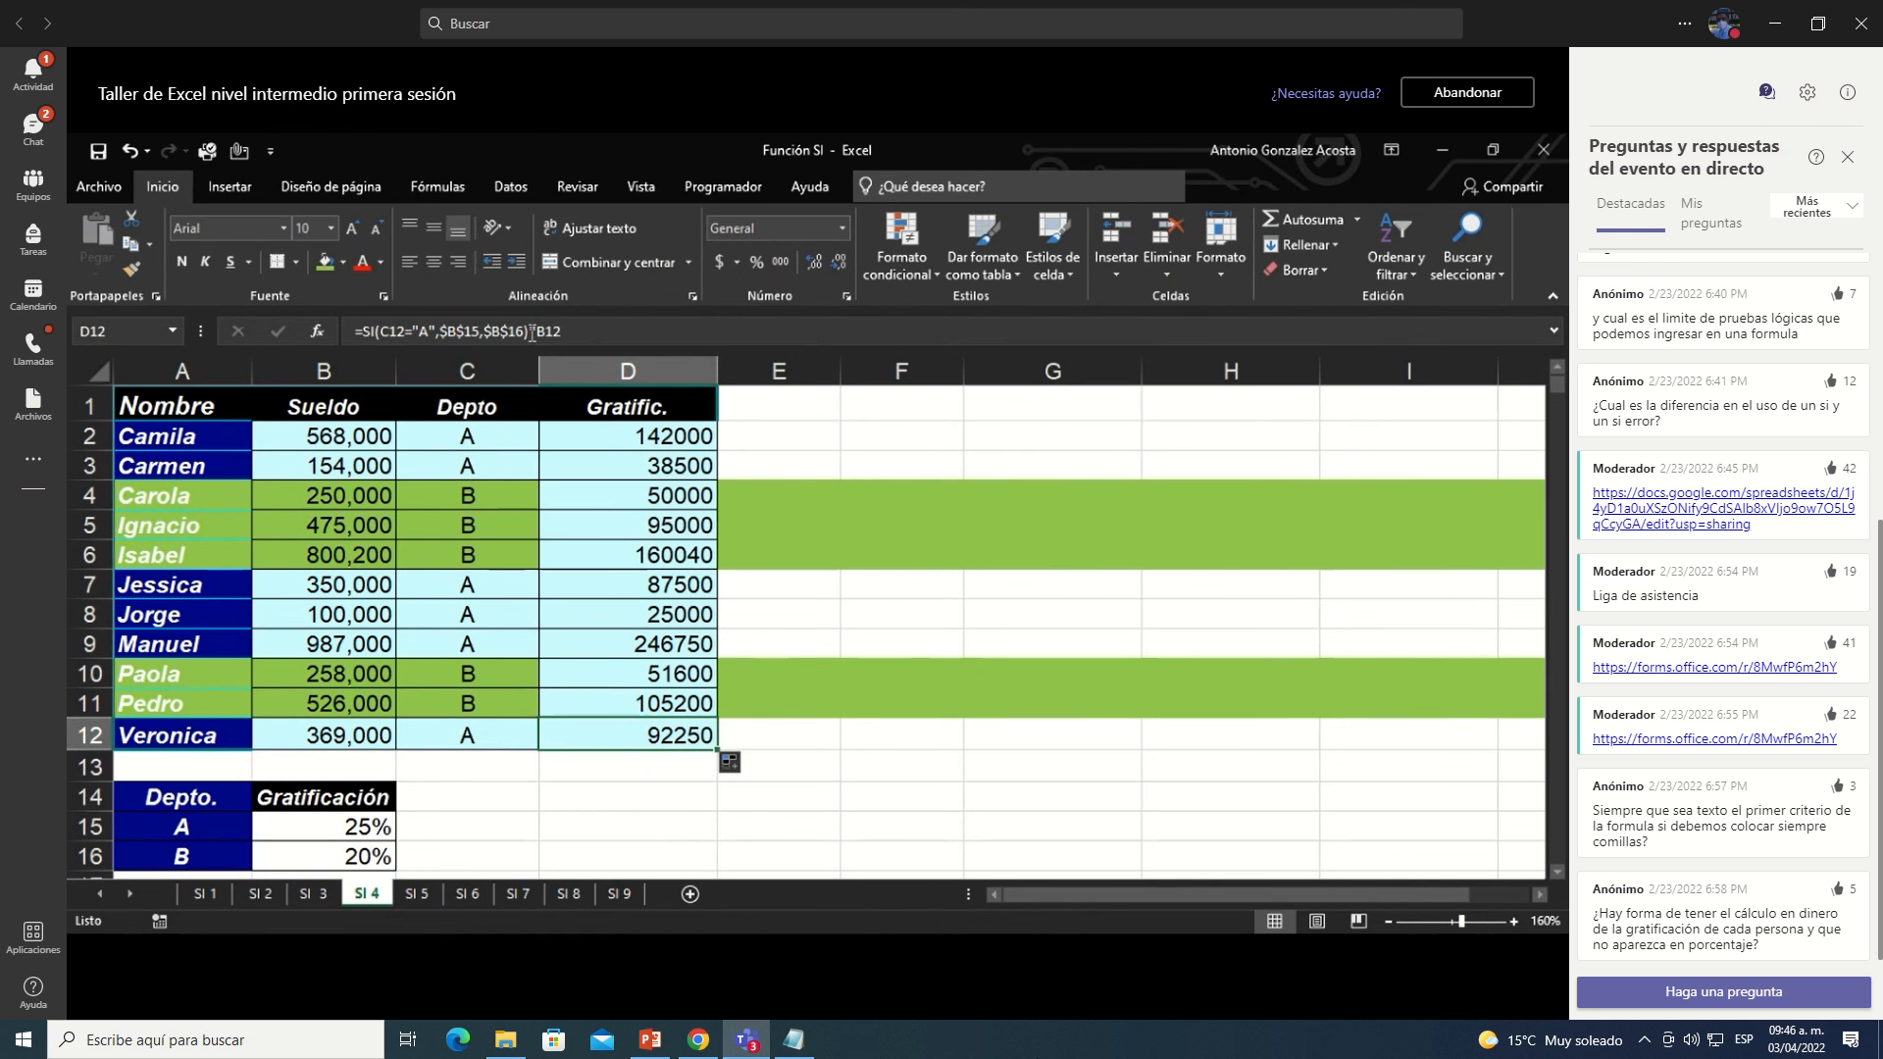
double_click(629, 734)
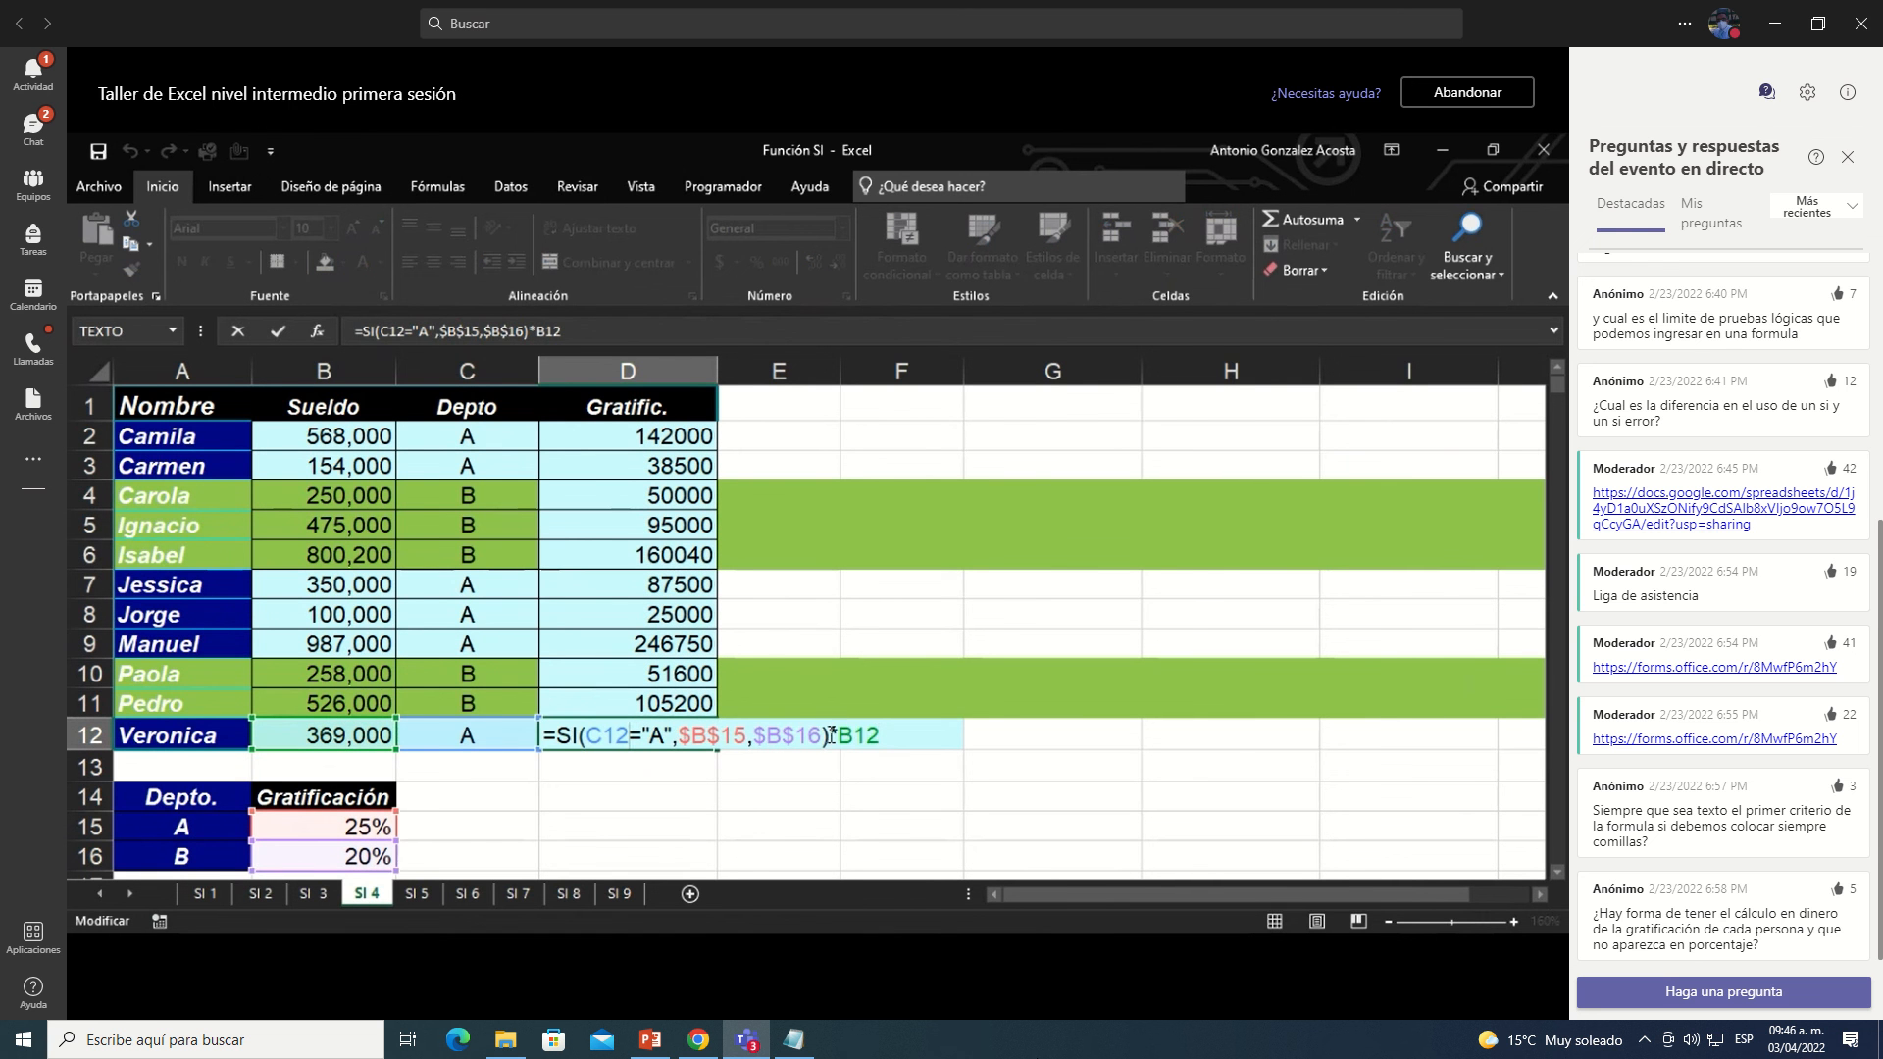
left_click_drag(829, 734, 882, 735)
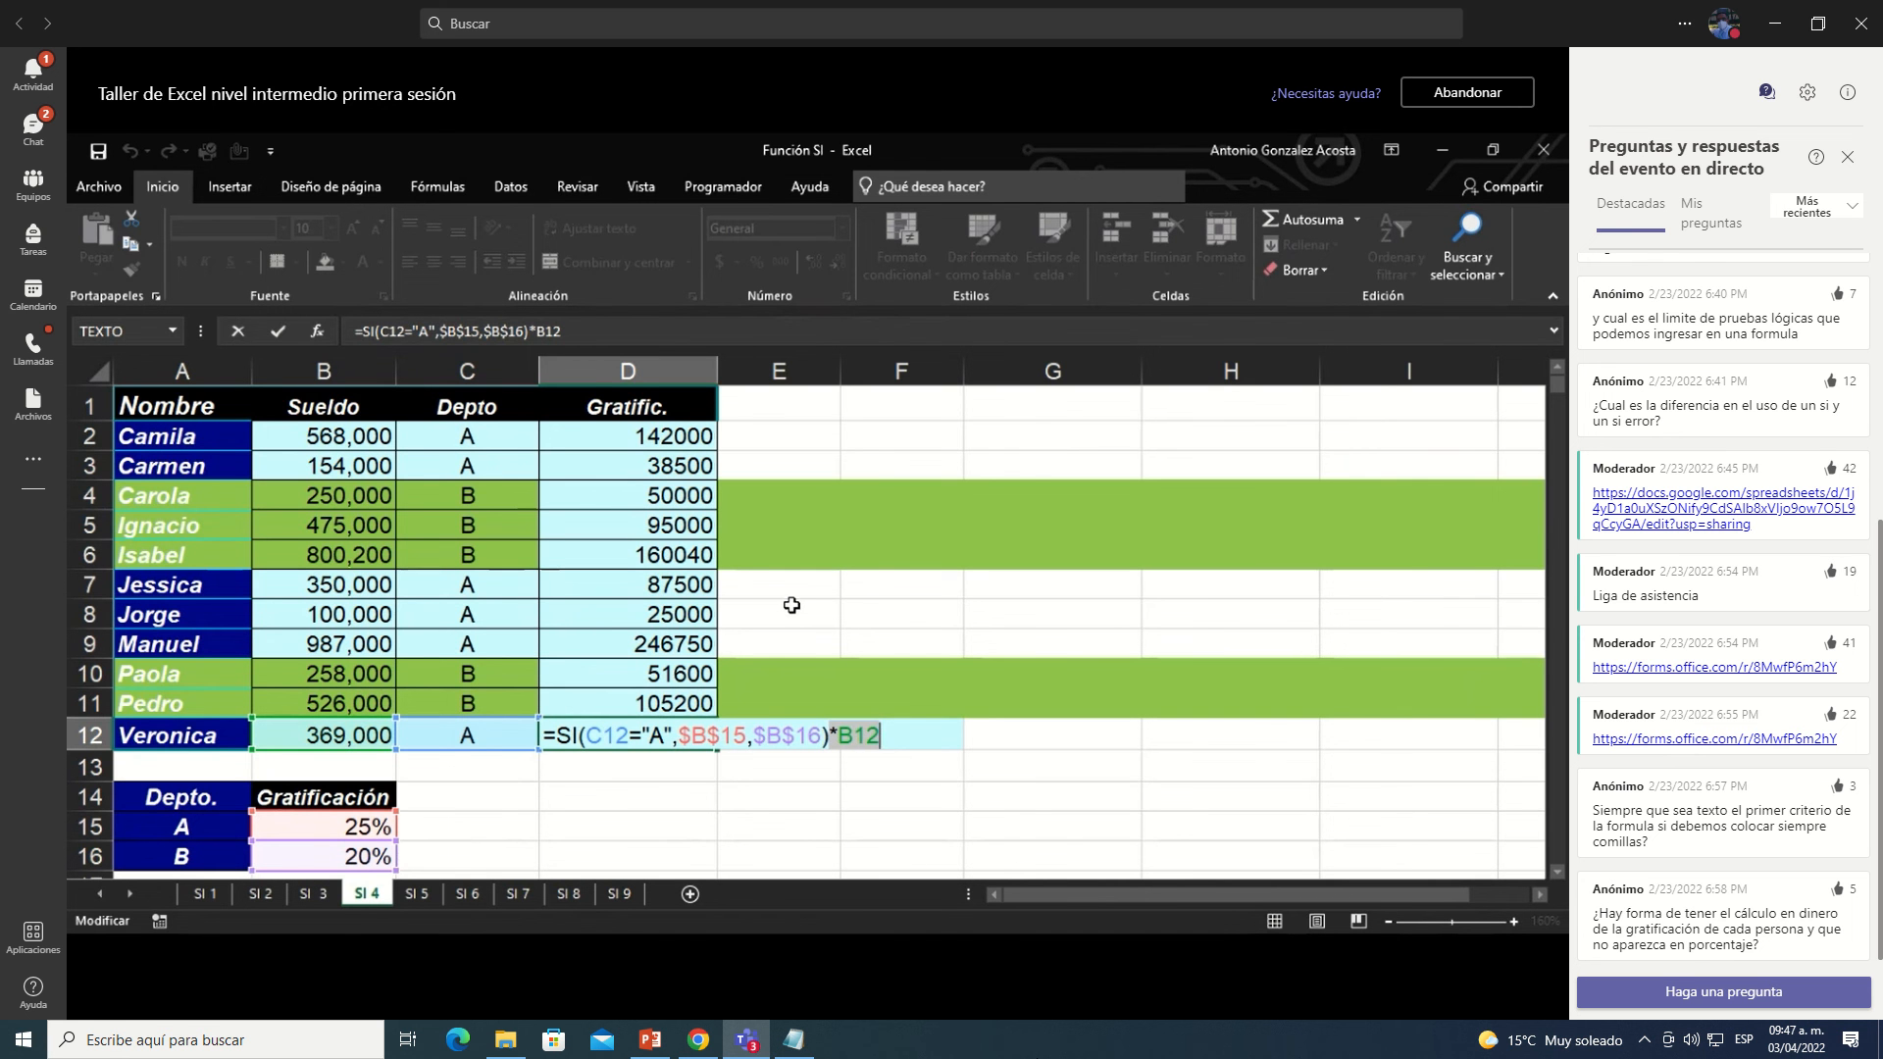
key("ctrl+Return")
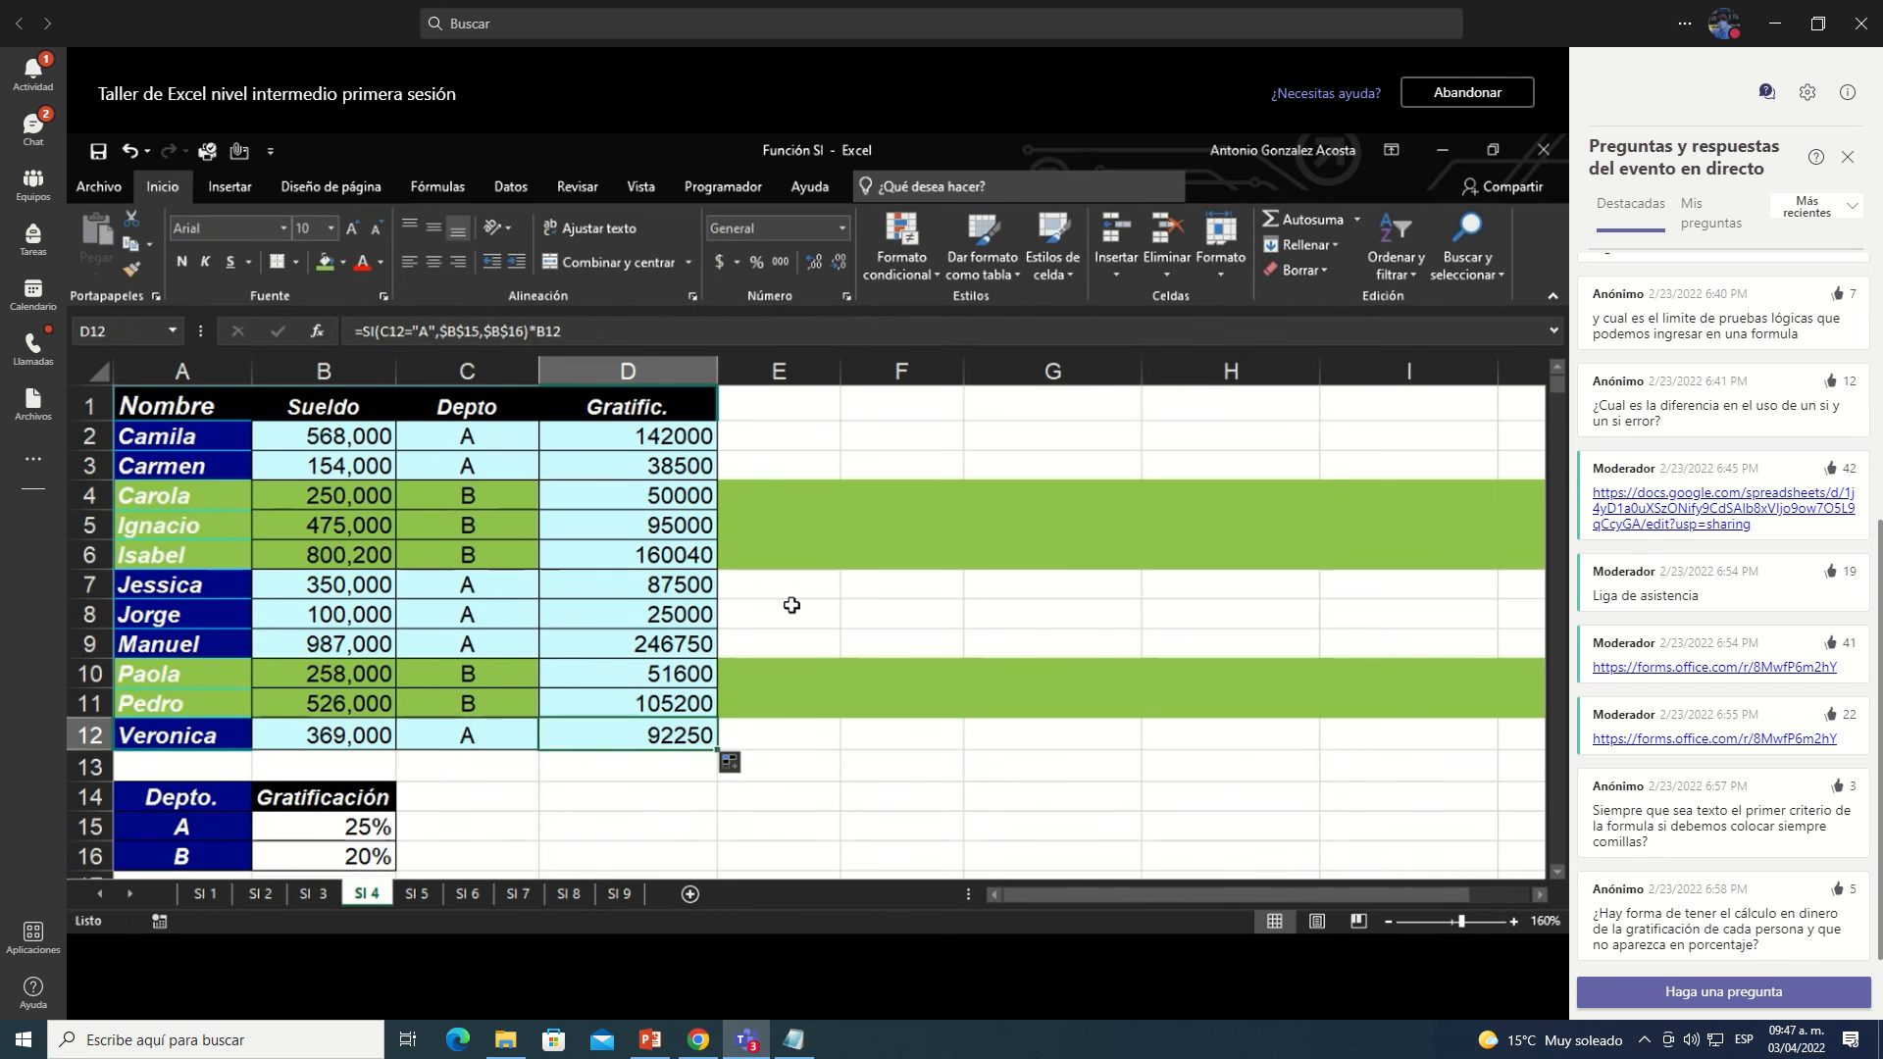
Step: Format D2:D12 as Número with 0 decimal places and a thousands separator
left_click_drag(628, 435, 627, 734)
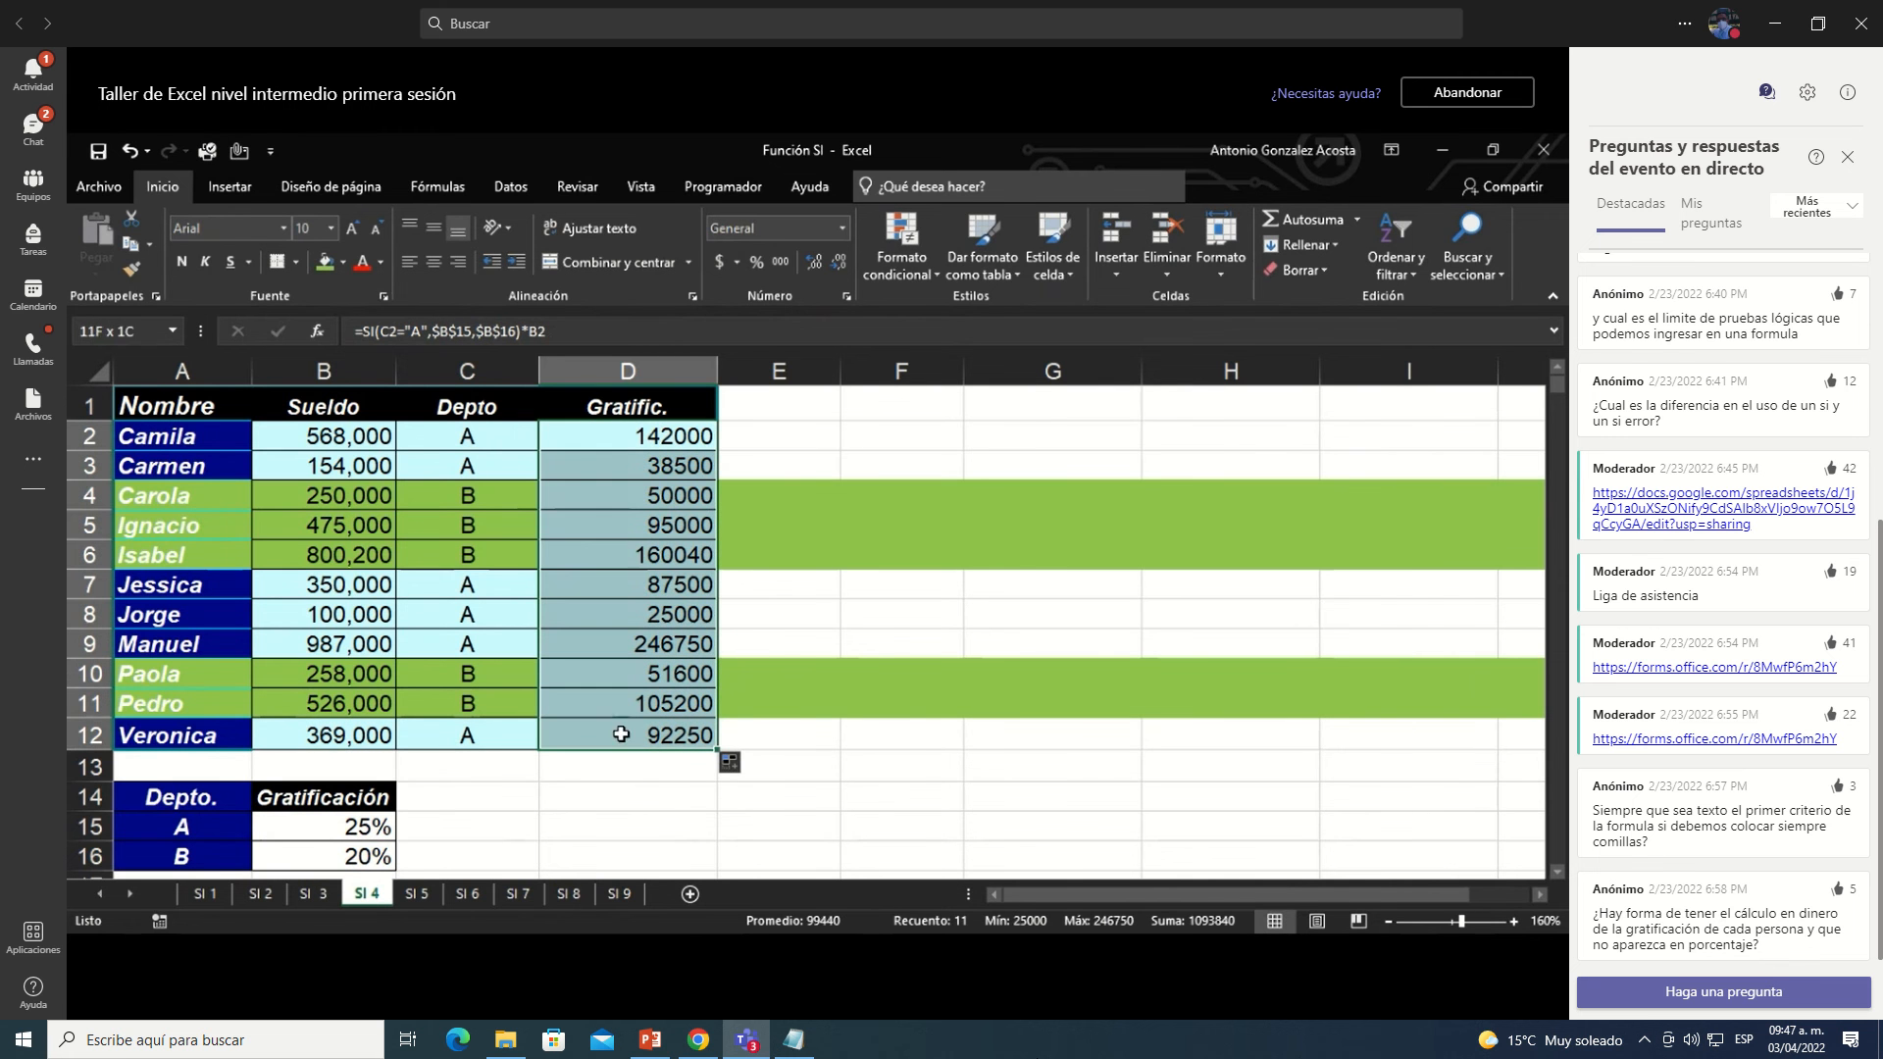
left_click(845, 294)
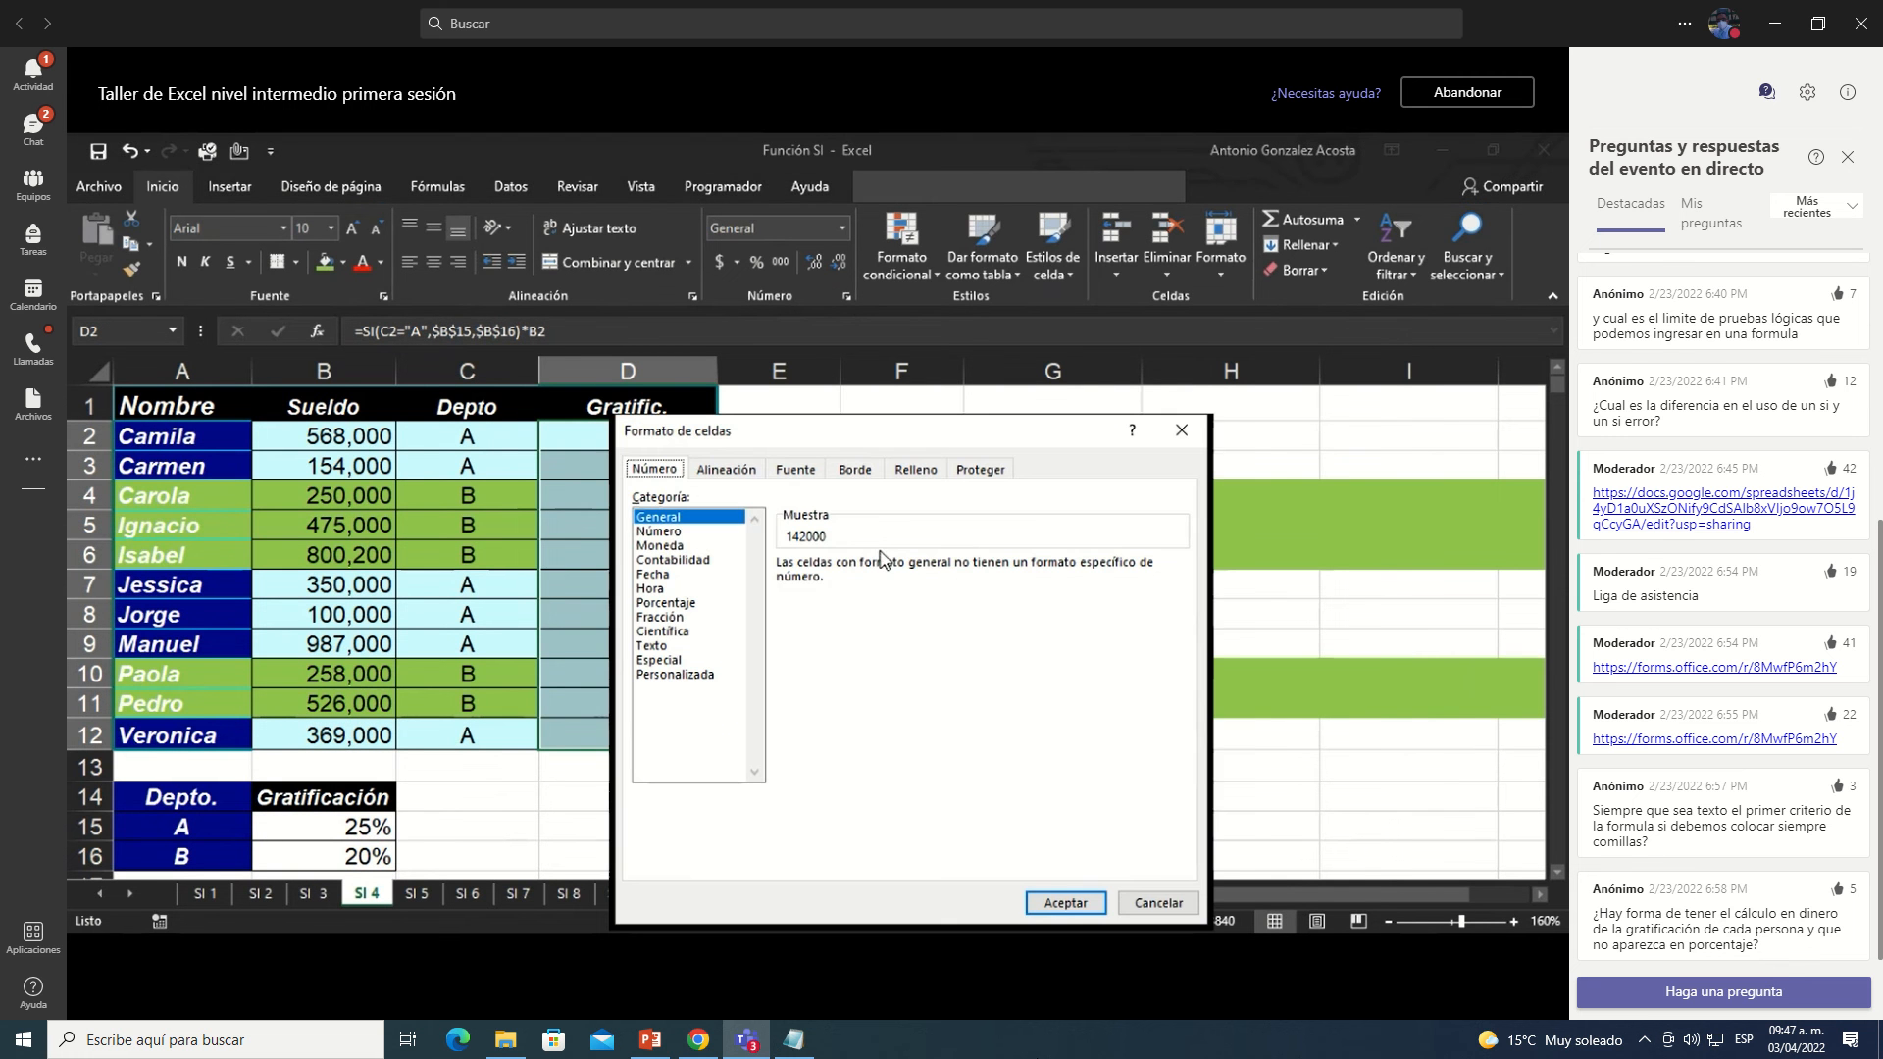
left_click(659, 530)
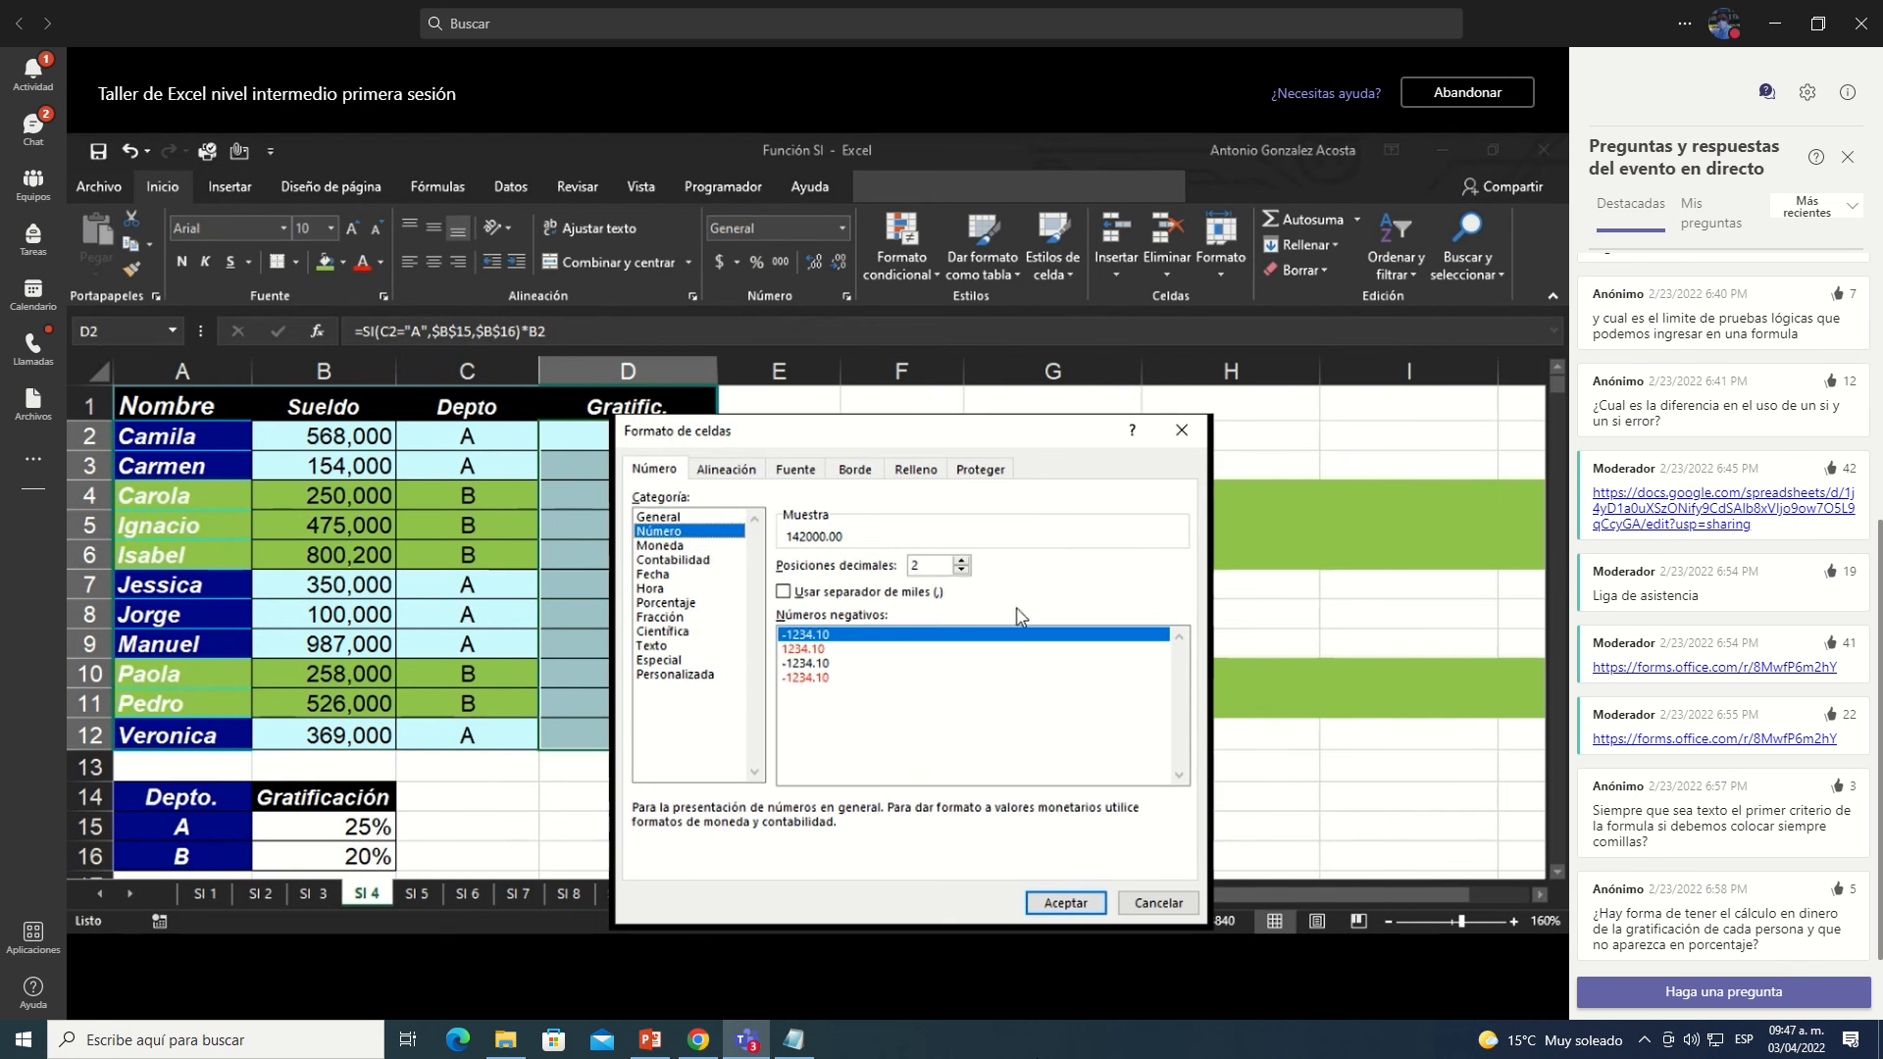
left_click(962, 568)
left_click(962, 569)
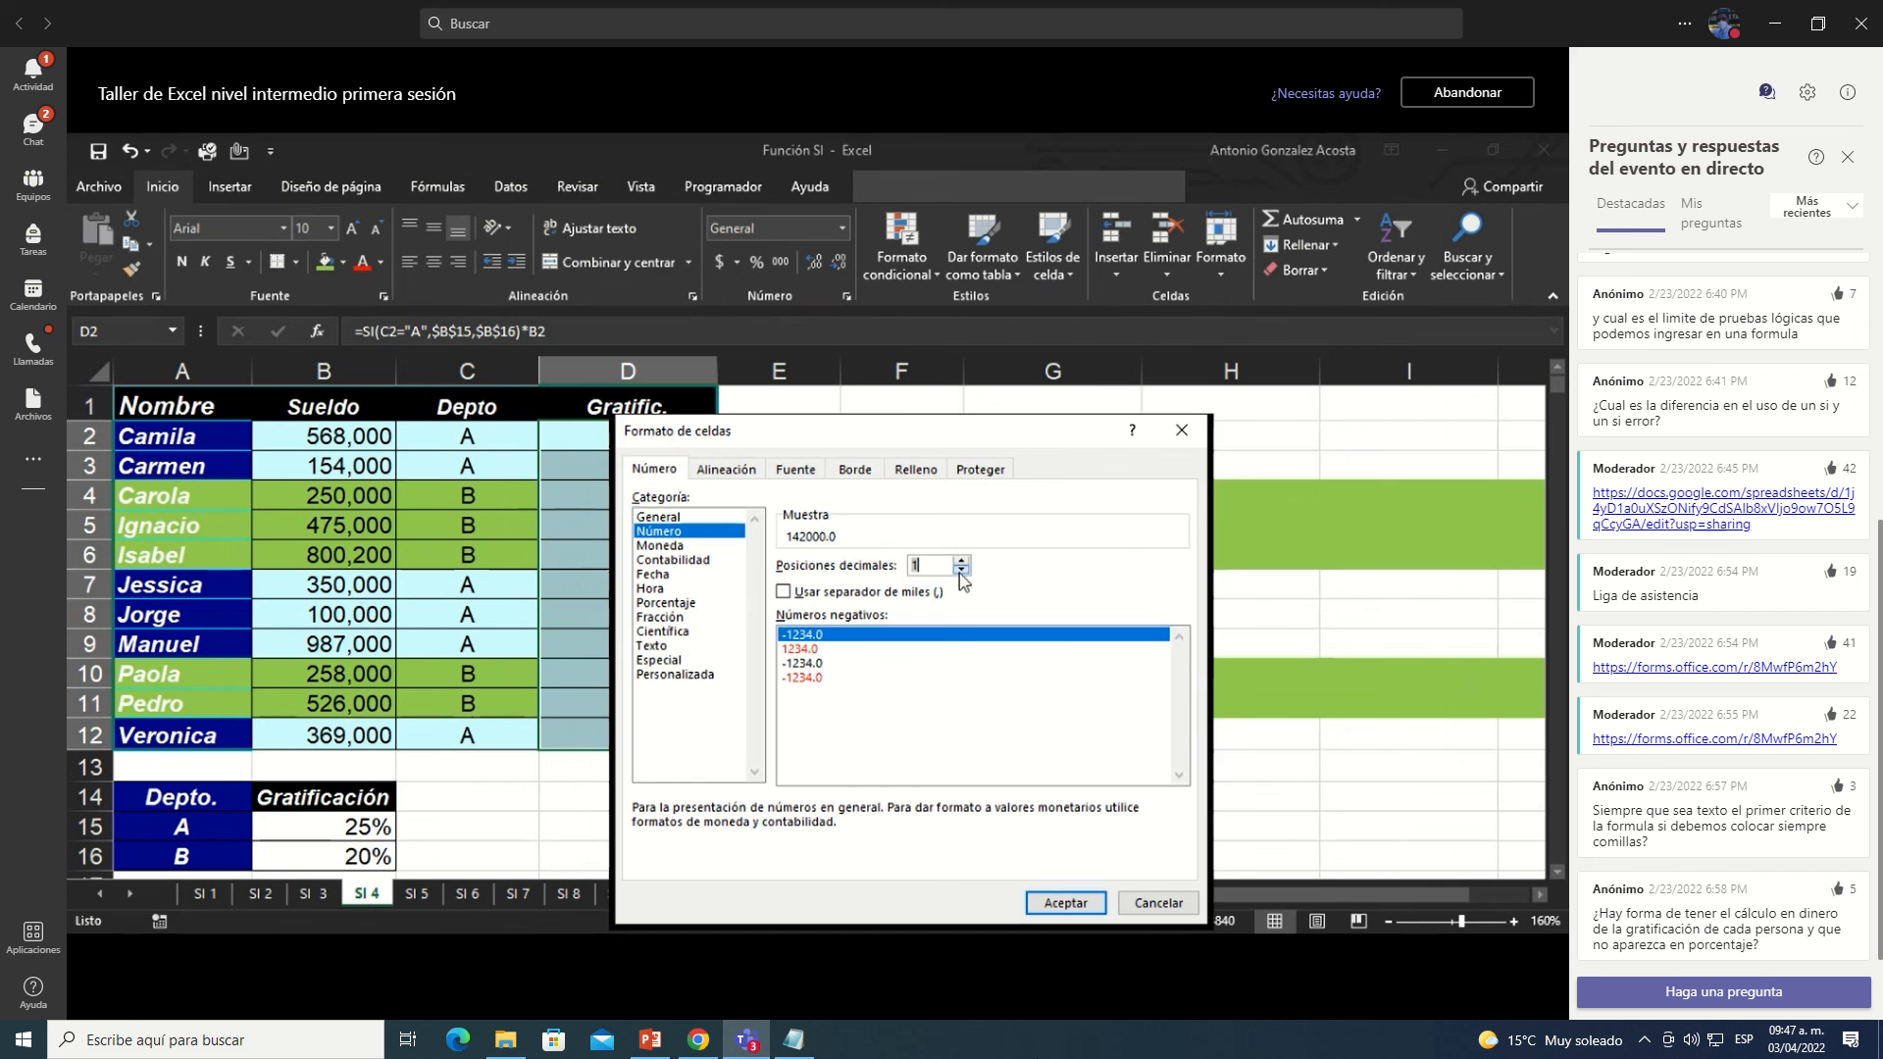
left_click(912, 592)
left_click(1064, 901)
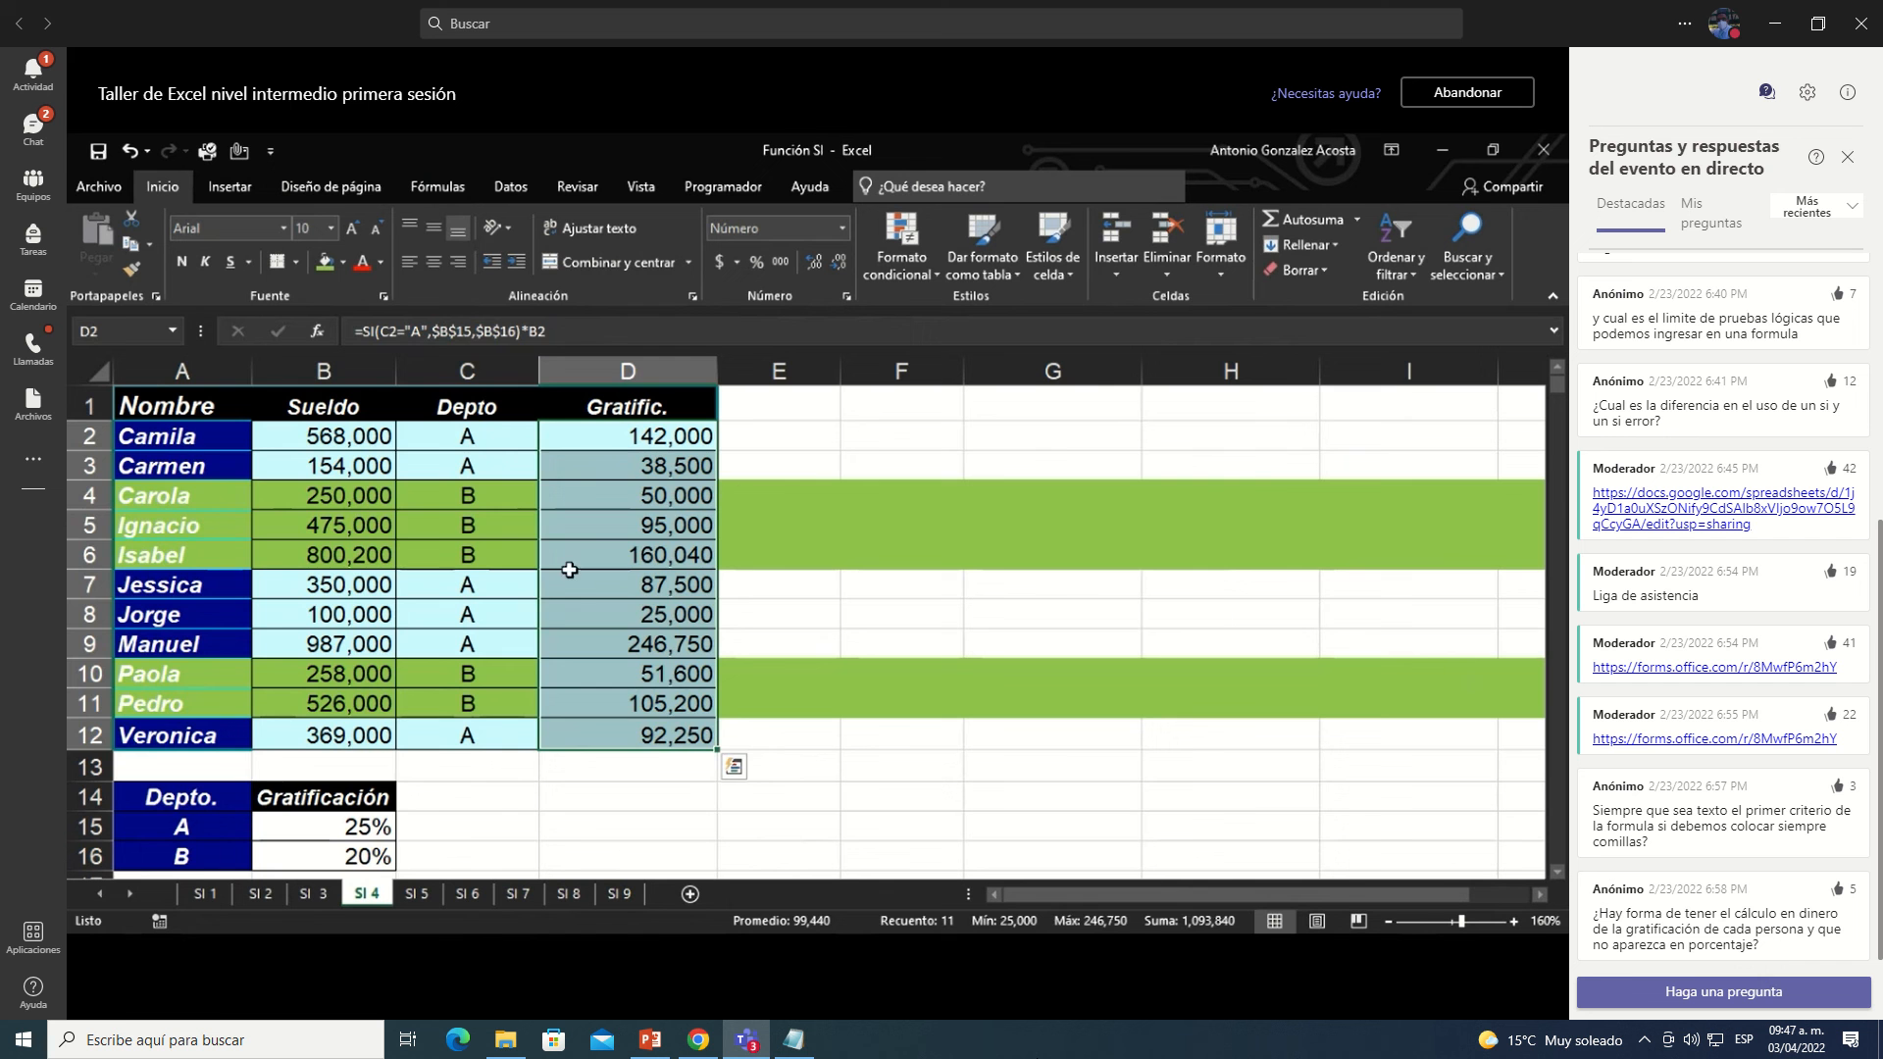
Step: Try to pick up the formatting of the salaries in B2:B12 with Format Painter
left_click(492, 441)
left_click_drag(294, 435, 304, 735)
left_click(139, 271)
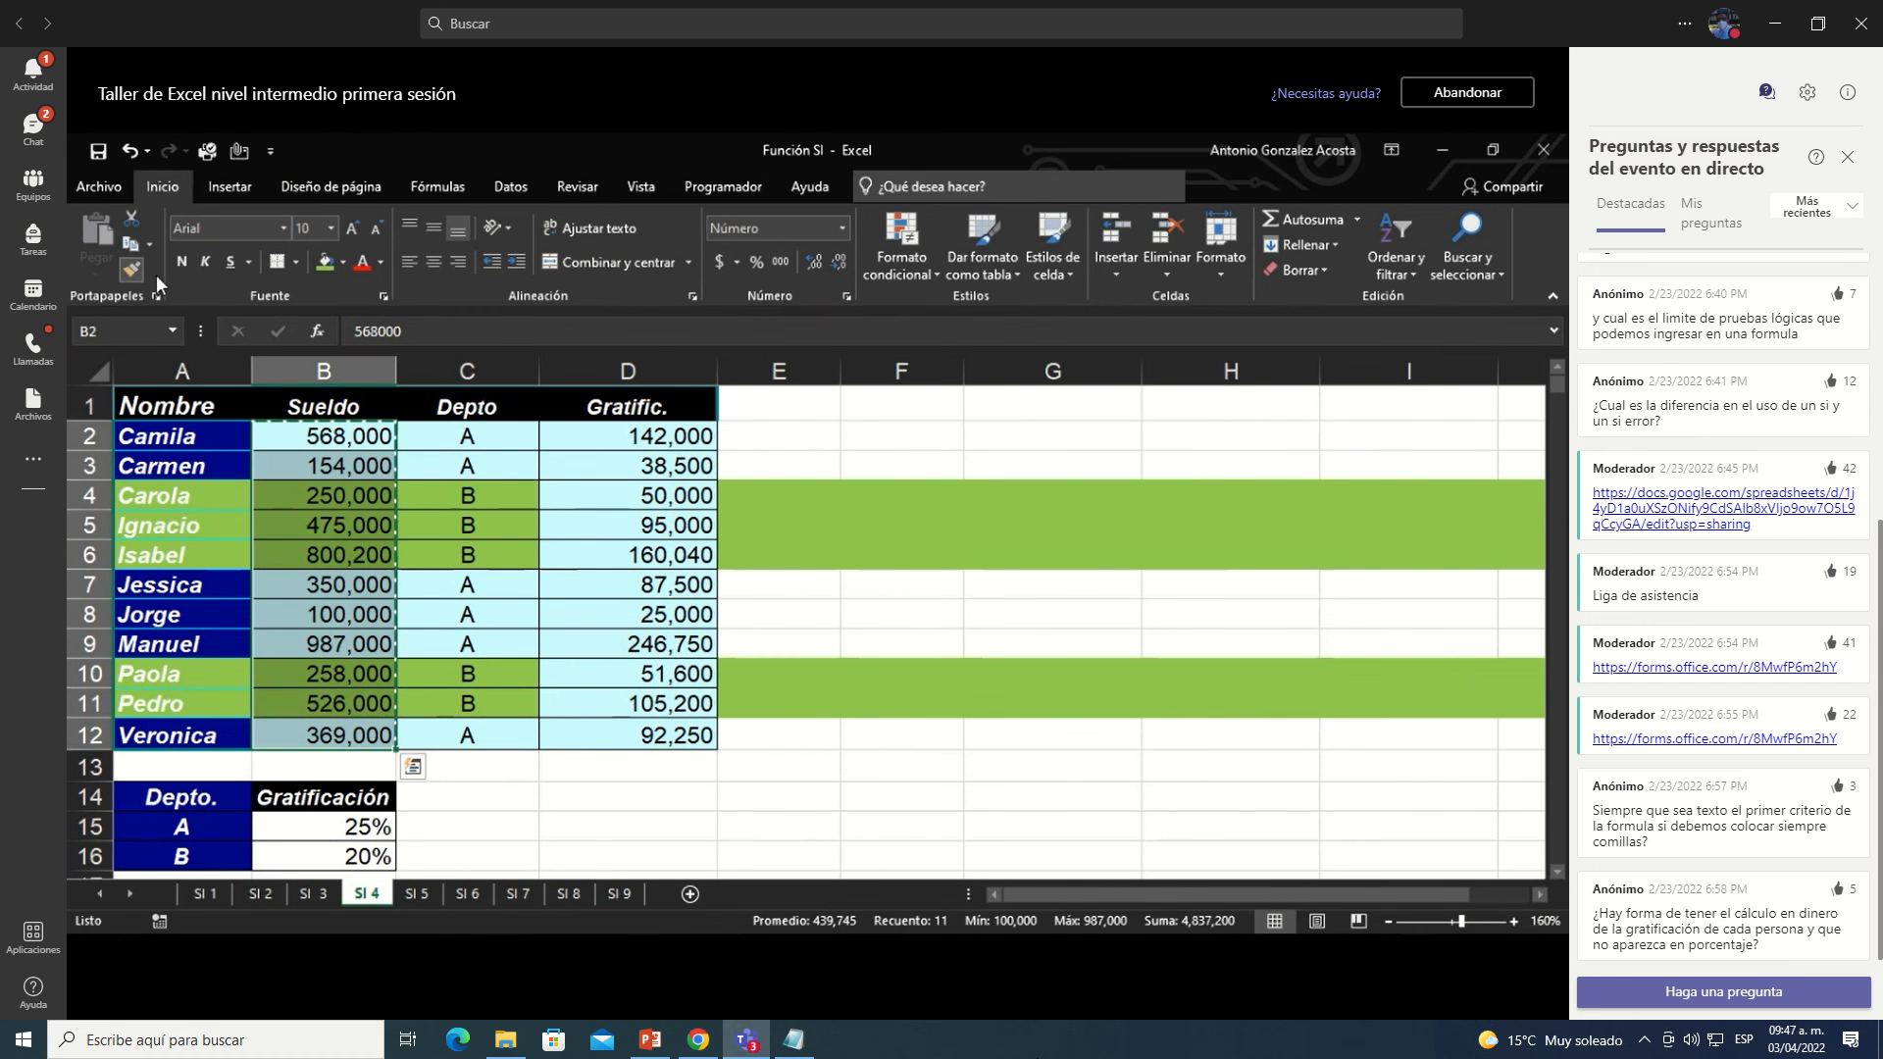
left_click(779, 495)
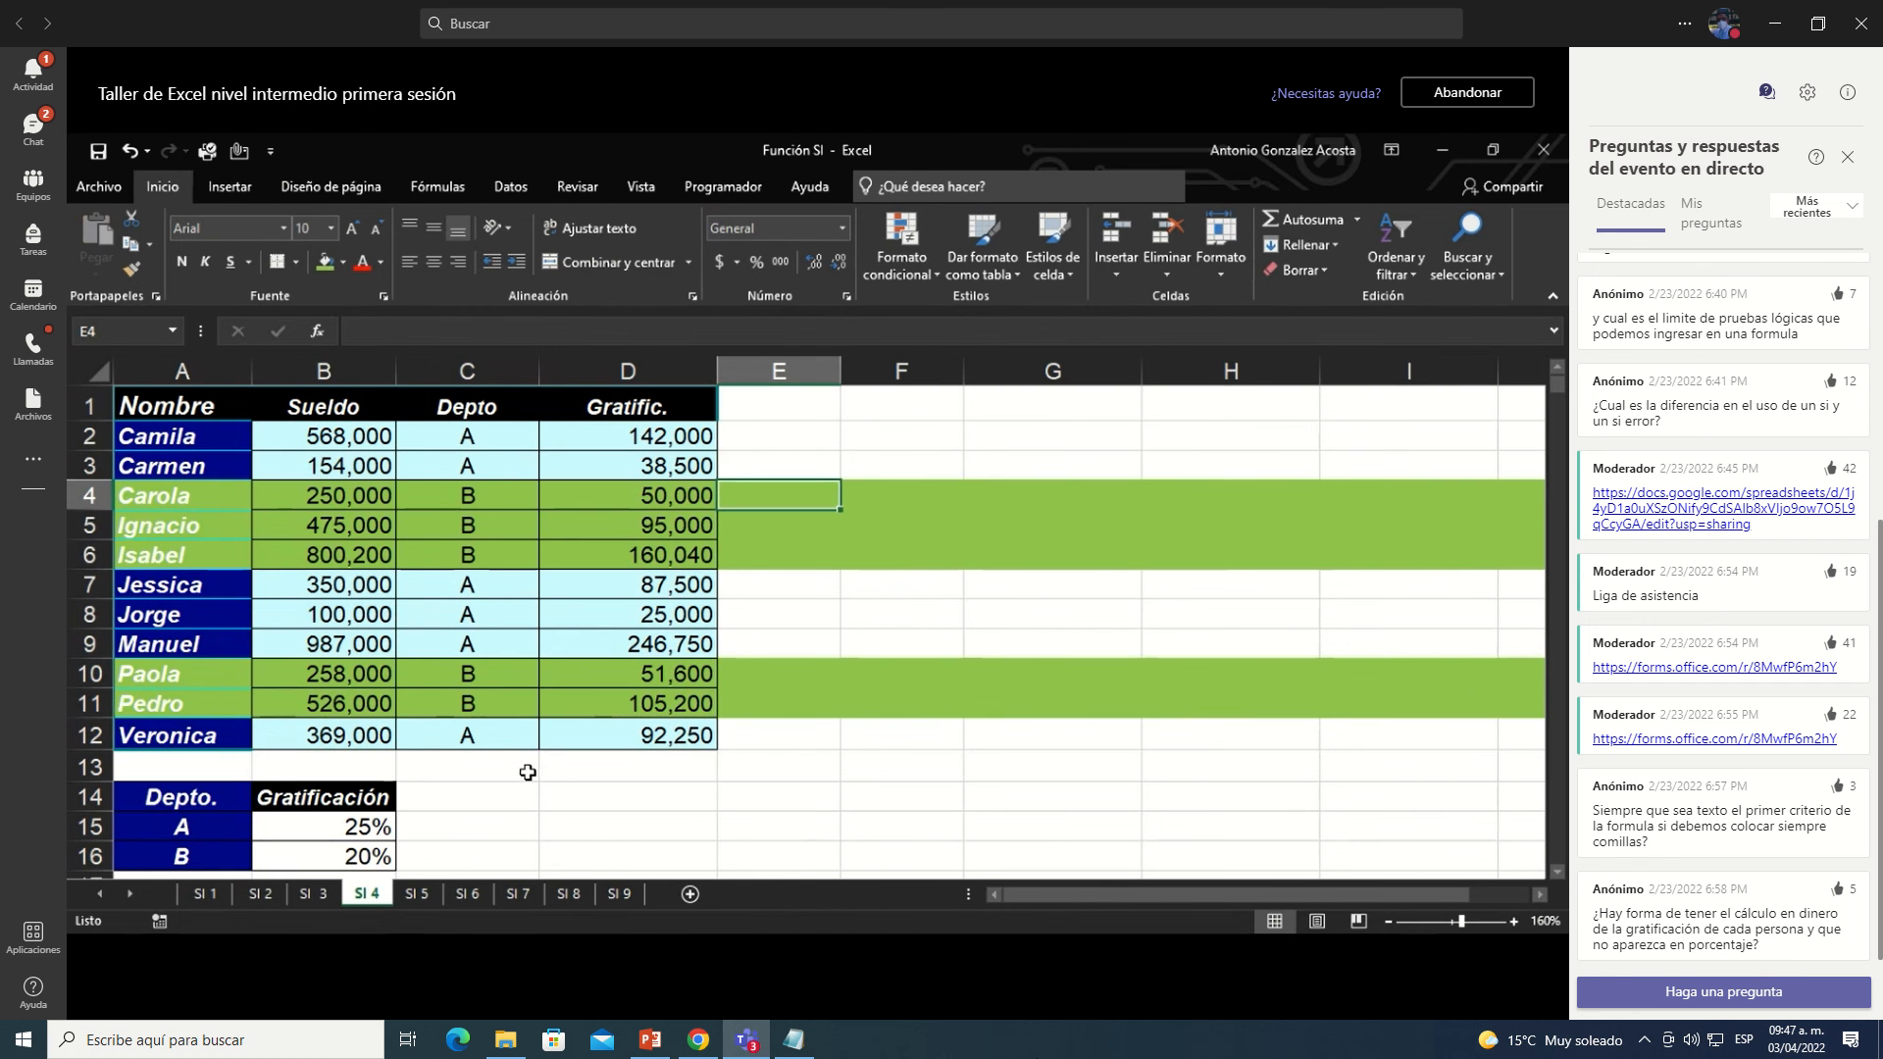
left_click(419, 894)
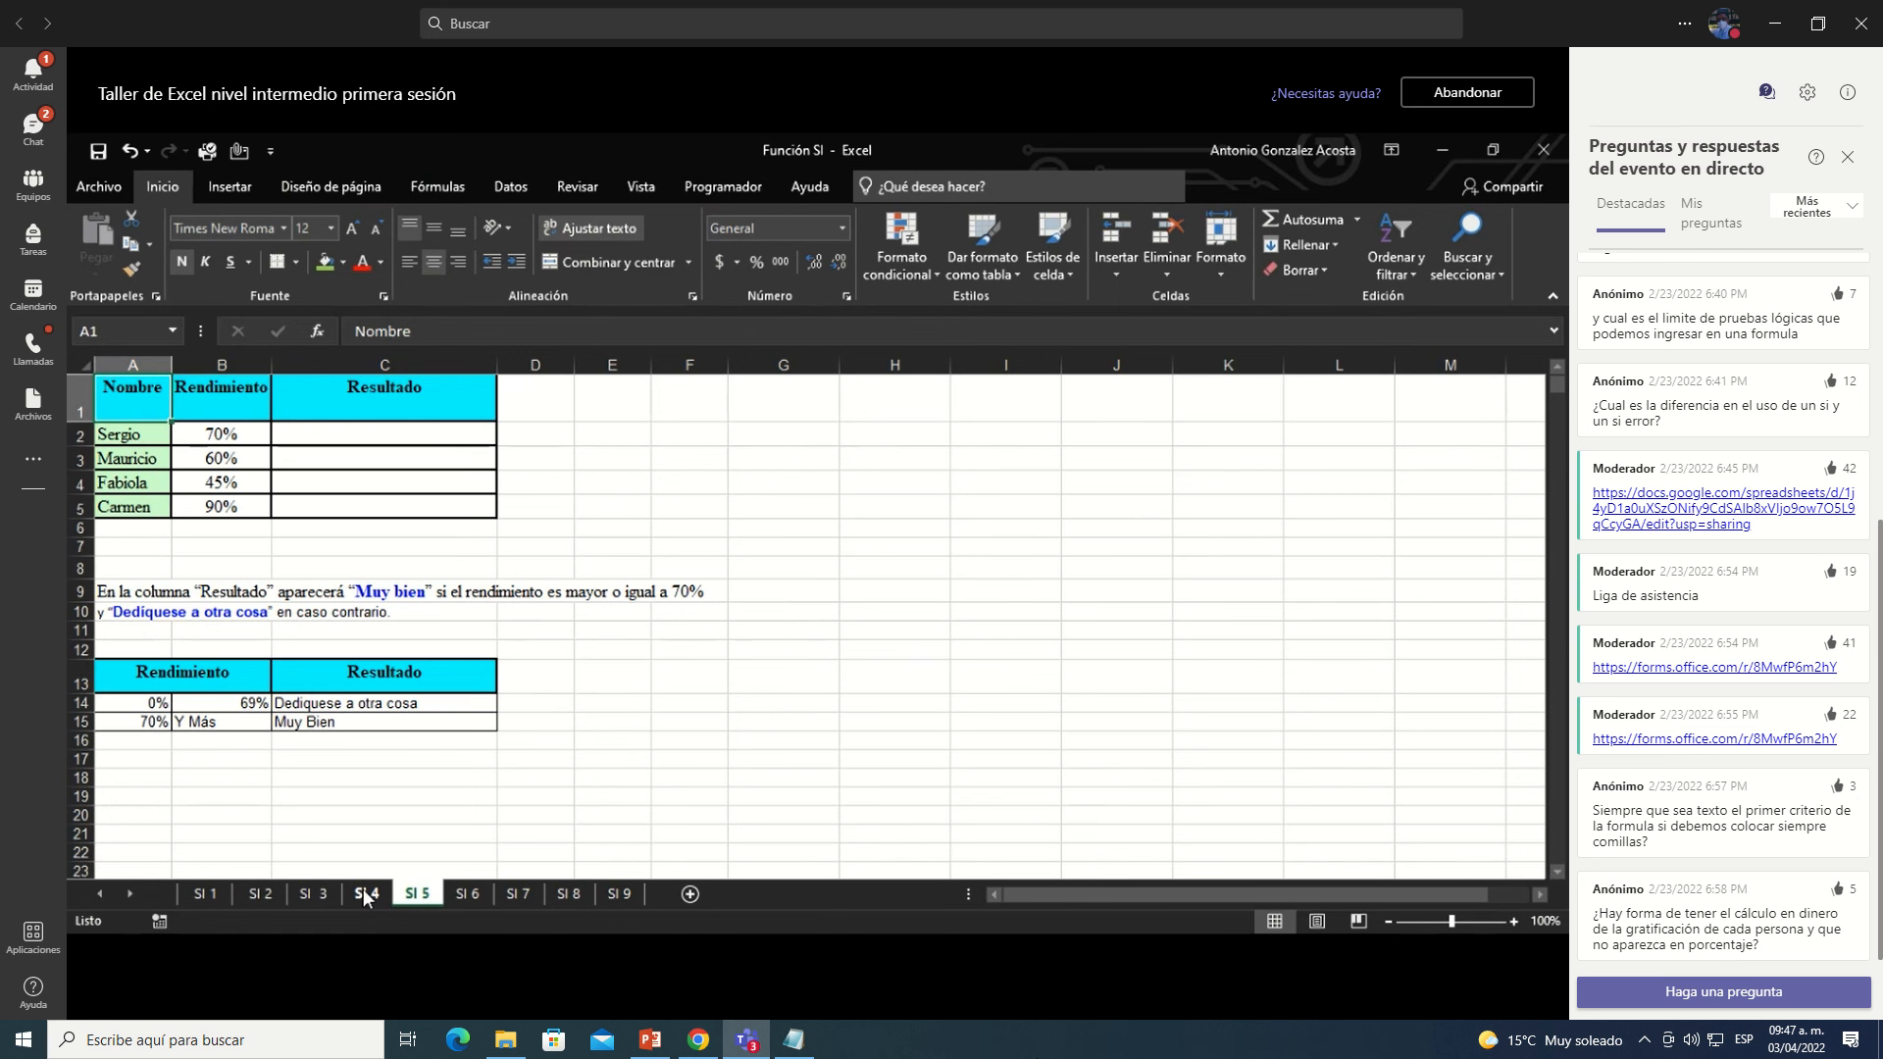
left_click(365, 894)
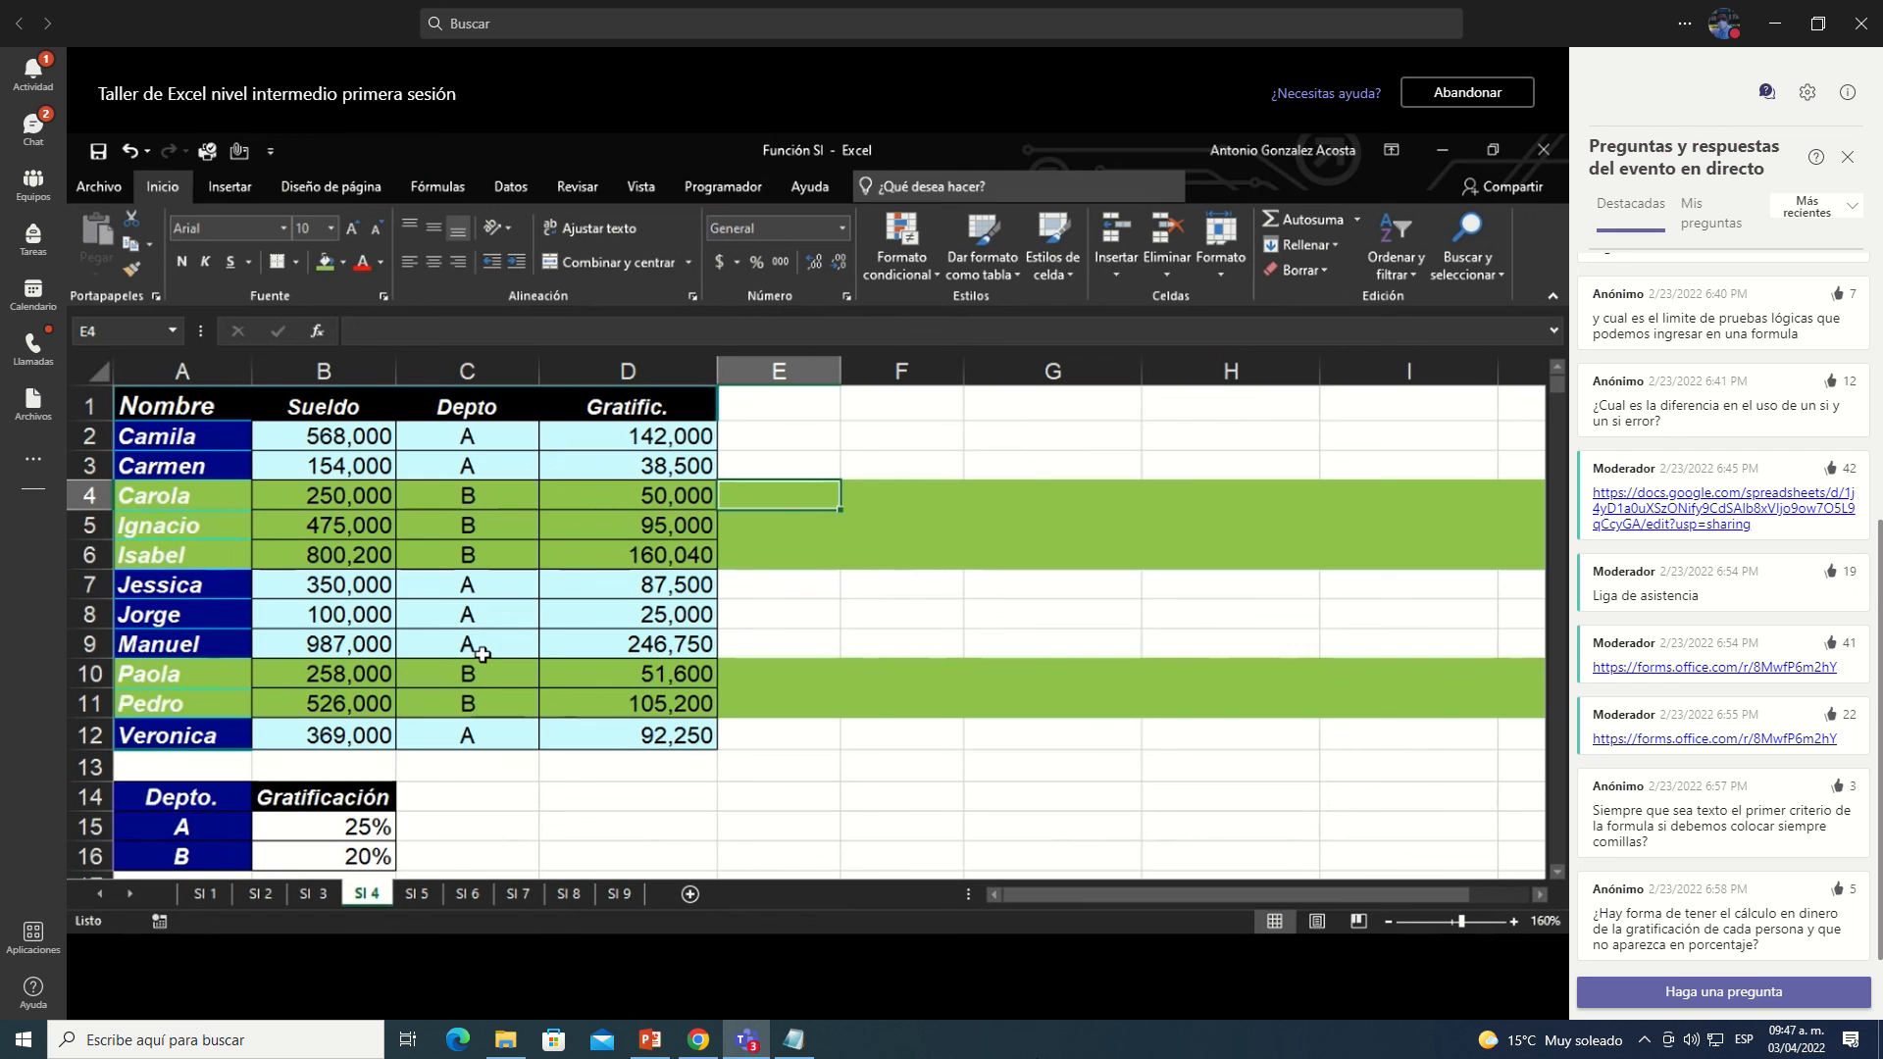
left_click(186, 496)
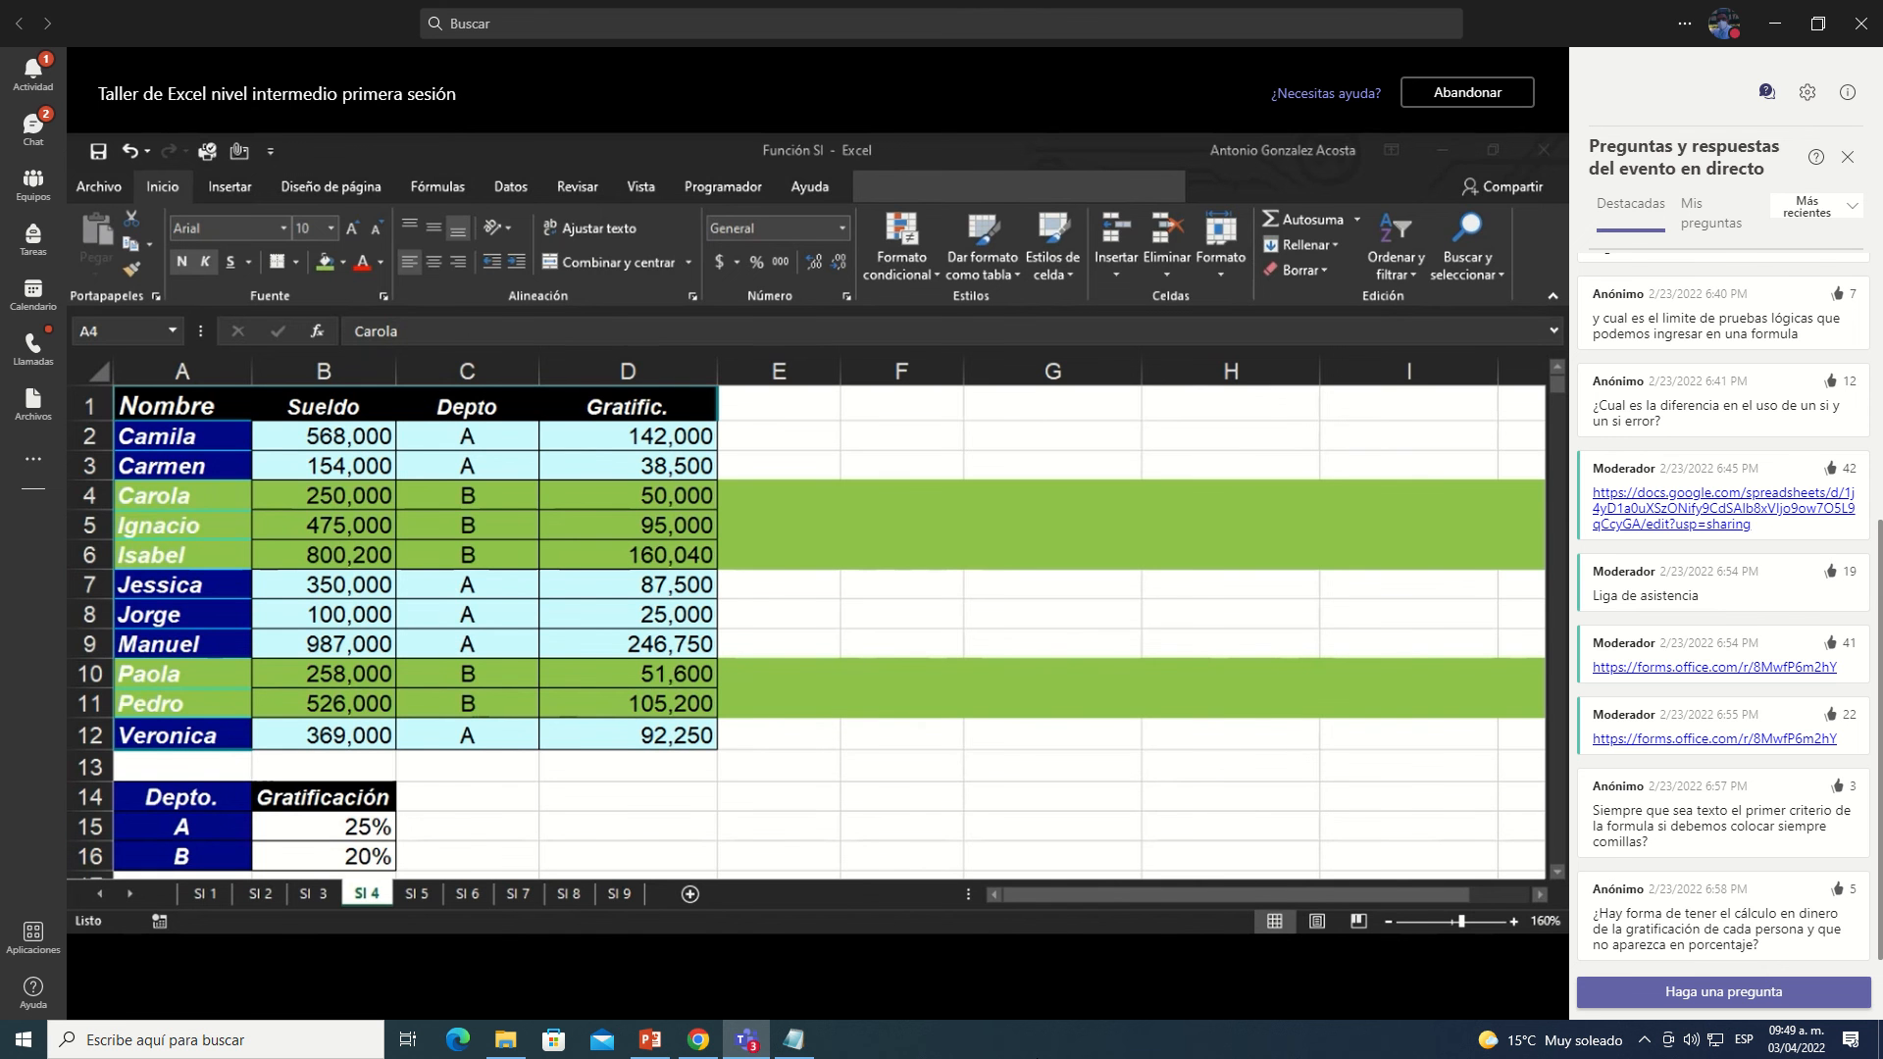
left_click(833, 644)
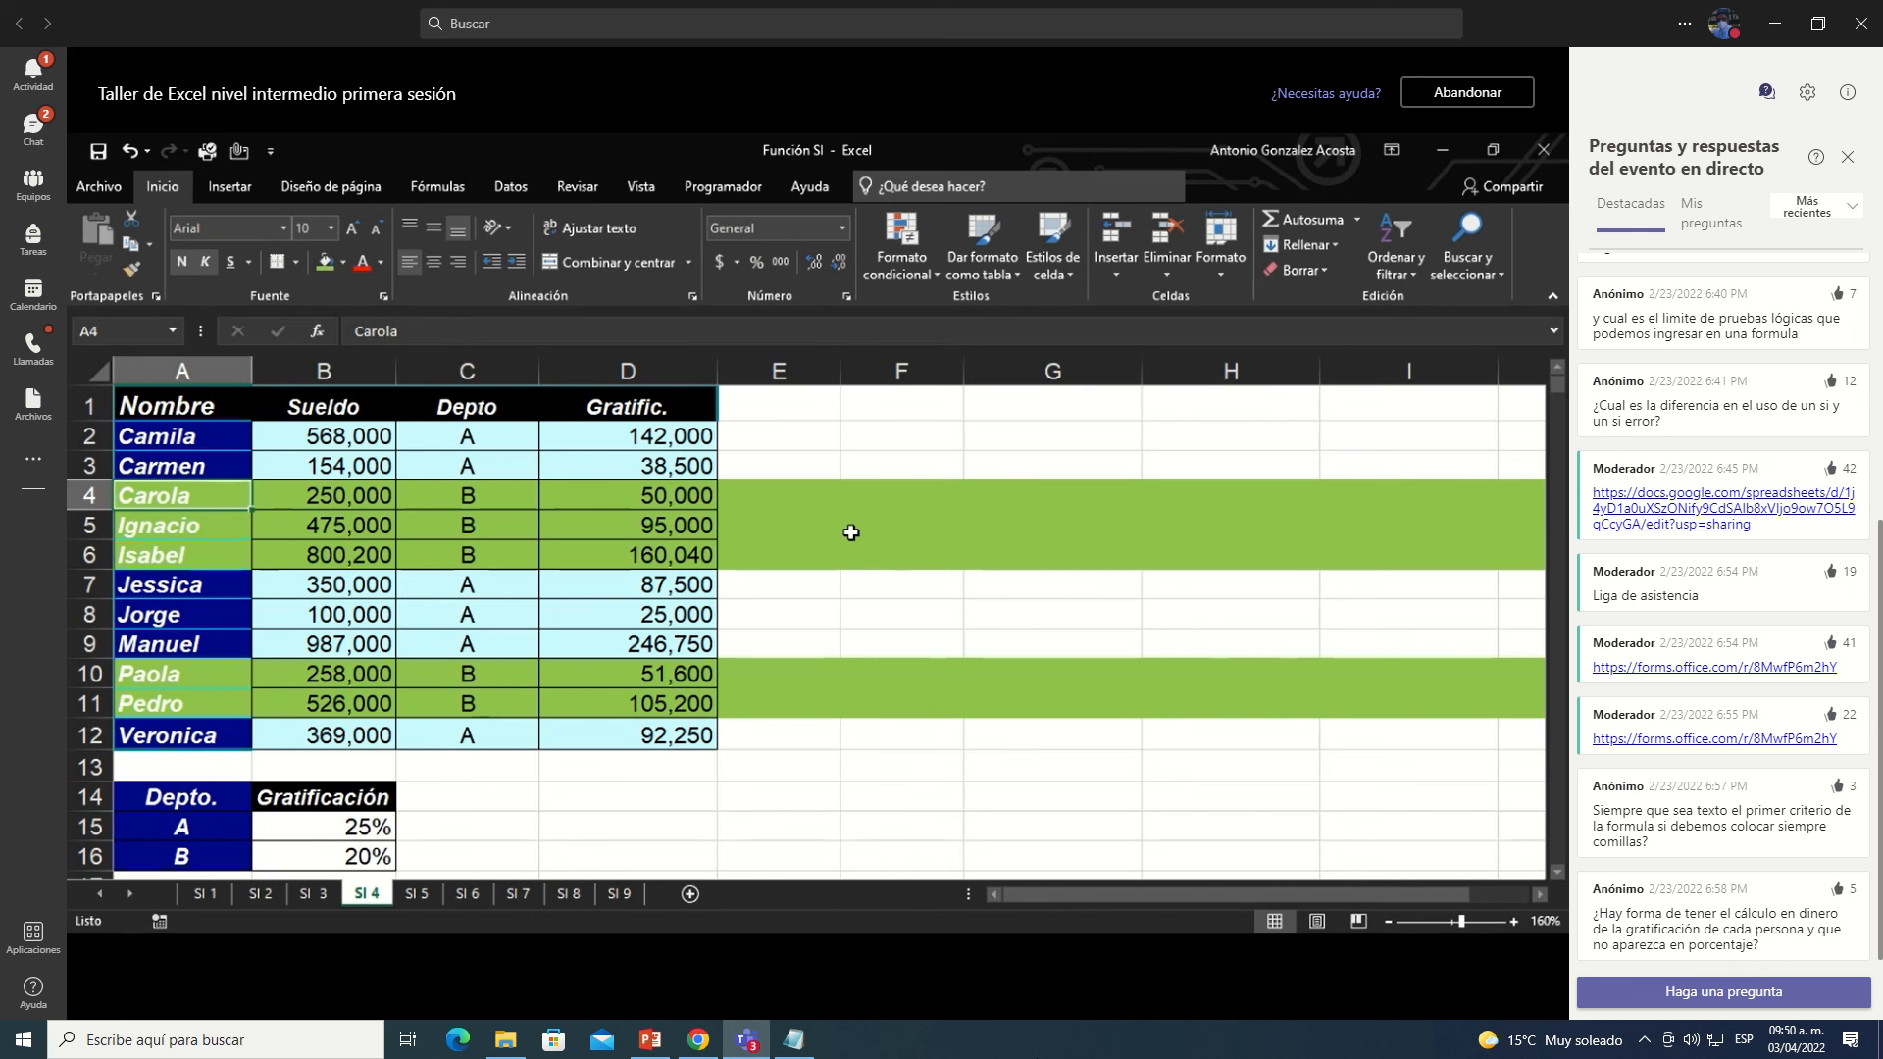
Step: Enter the function names sumar.si in E5 and contar.si in E6
left_click(827, 529)
type("sumar.si")
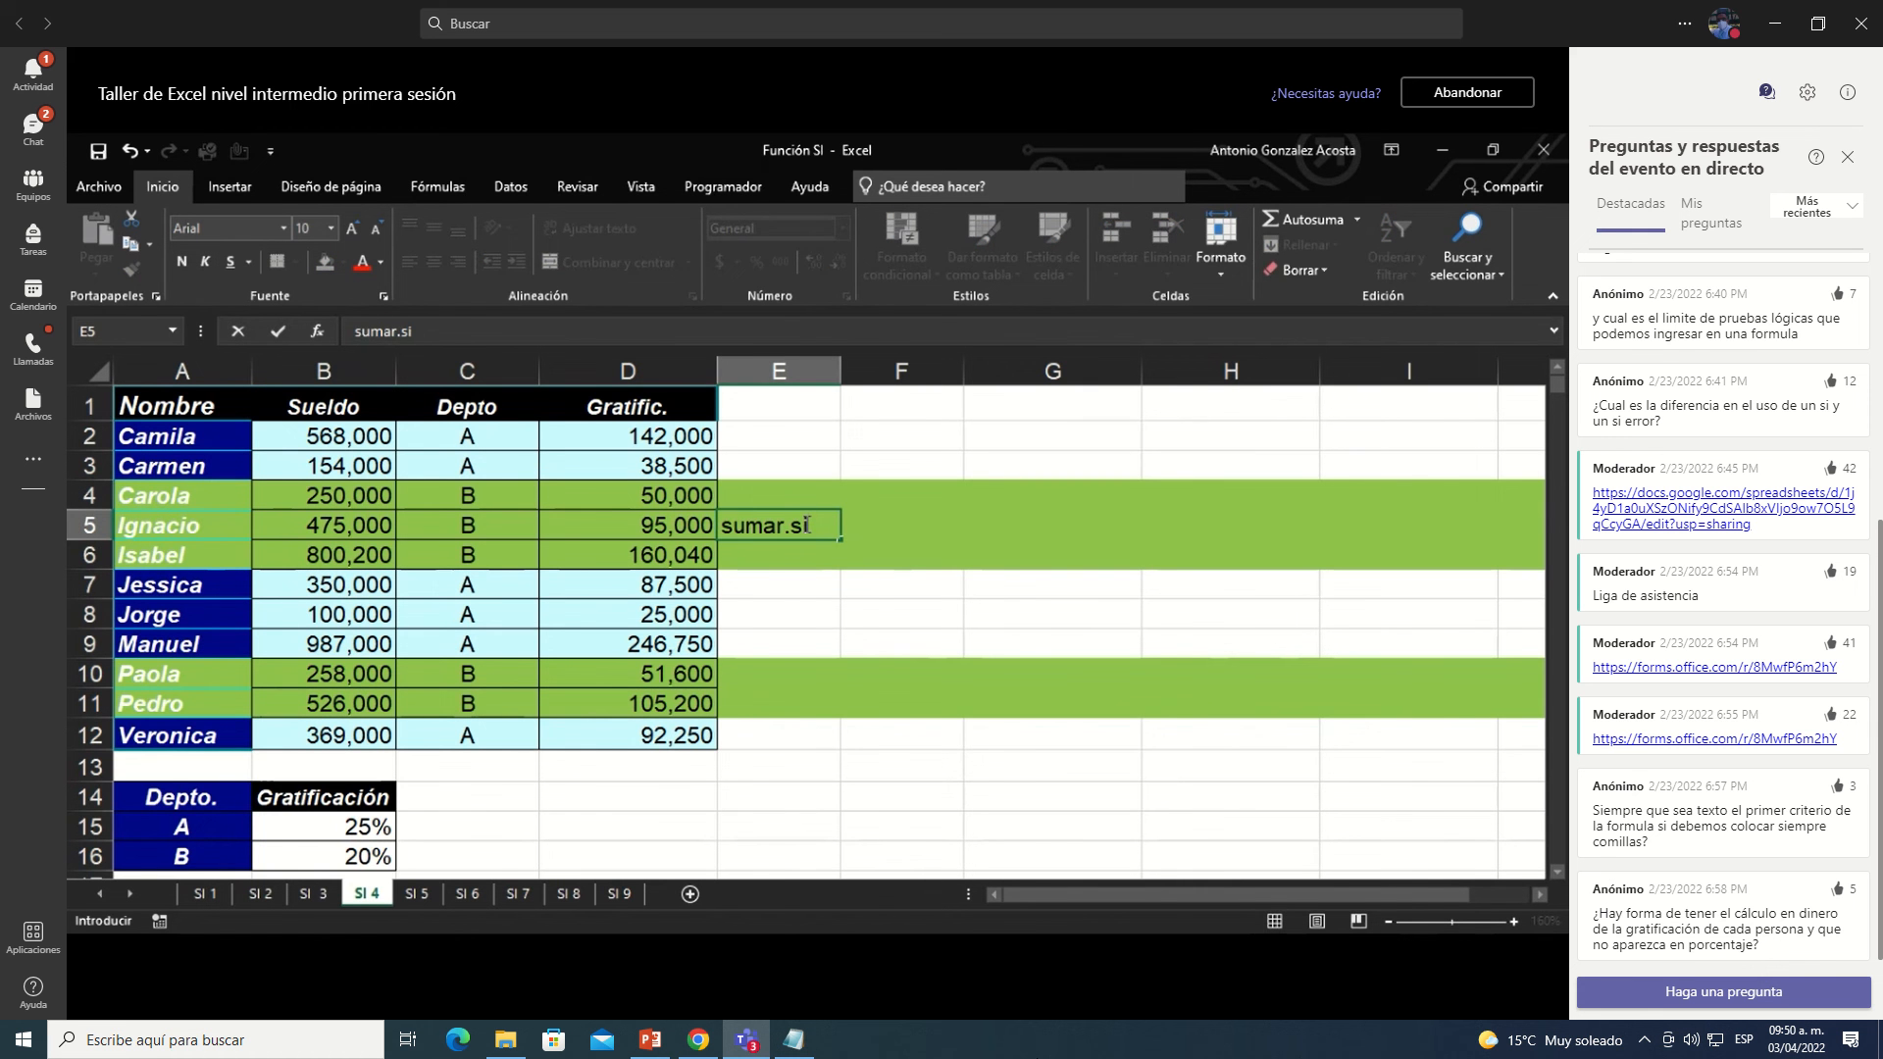
key("Return")
type("cont")
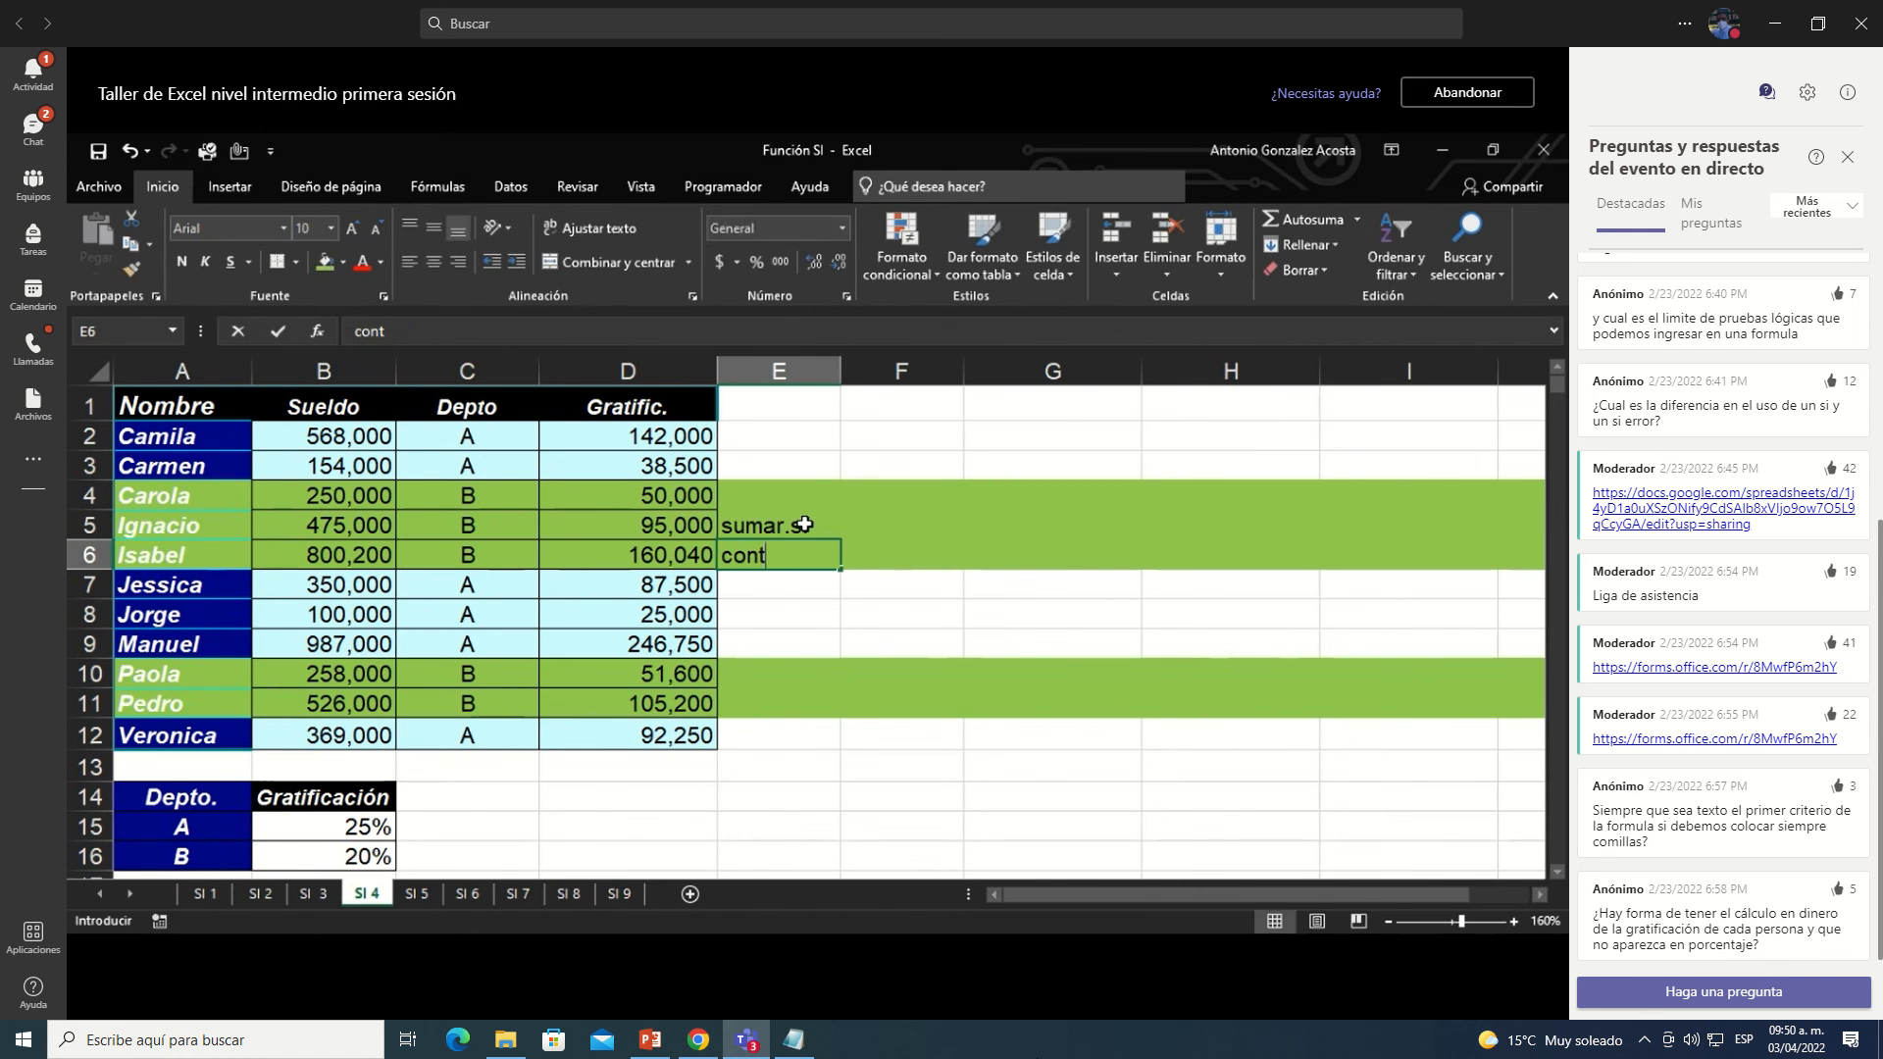
type("ar.si")
key("Return")
Step: Enter the function names sumar.si.conjunto in E7 and contar.si.conjunto in E8
type("sum")
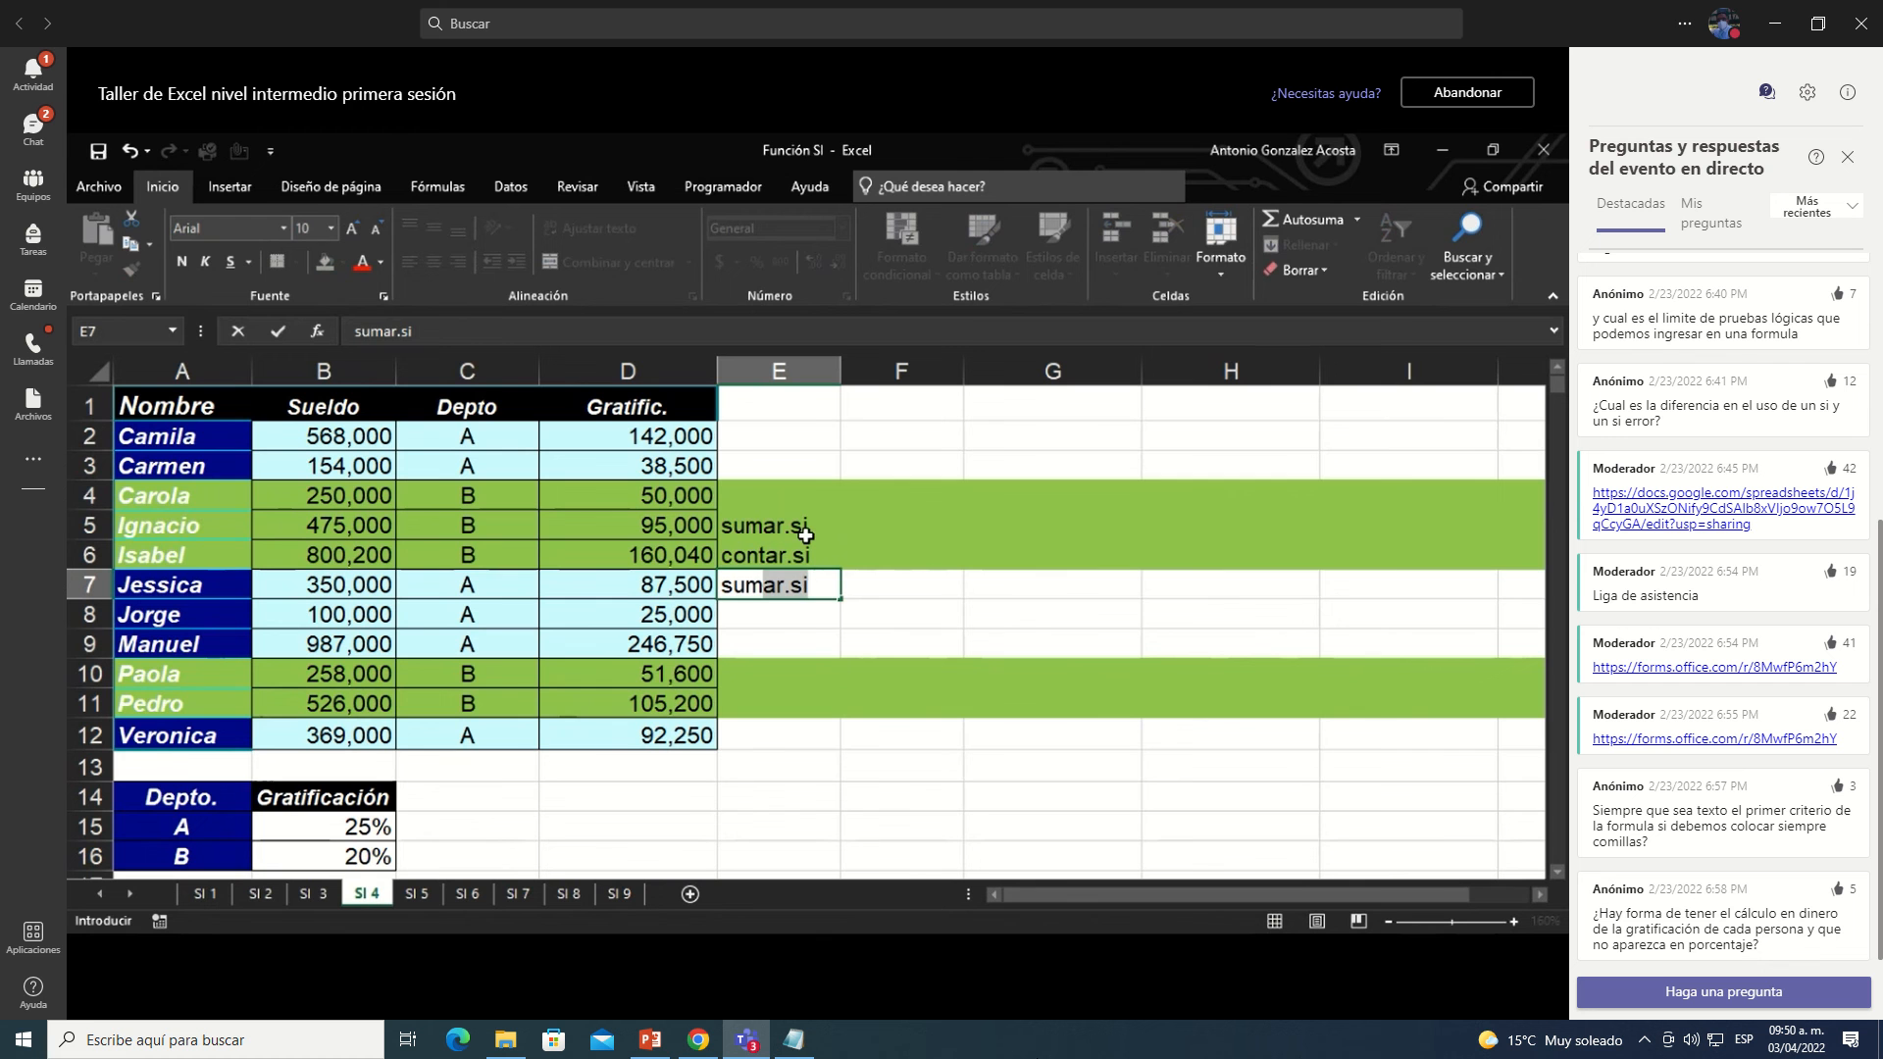
key("F2")
type(".conju")
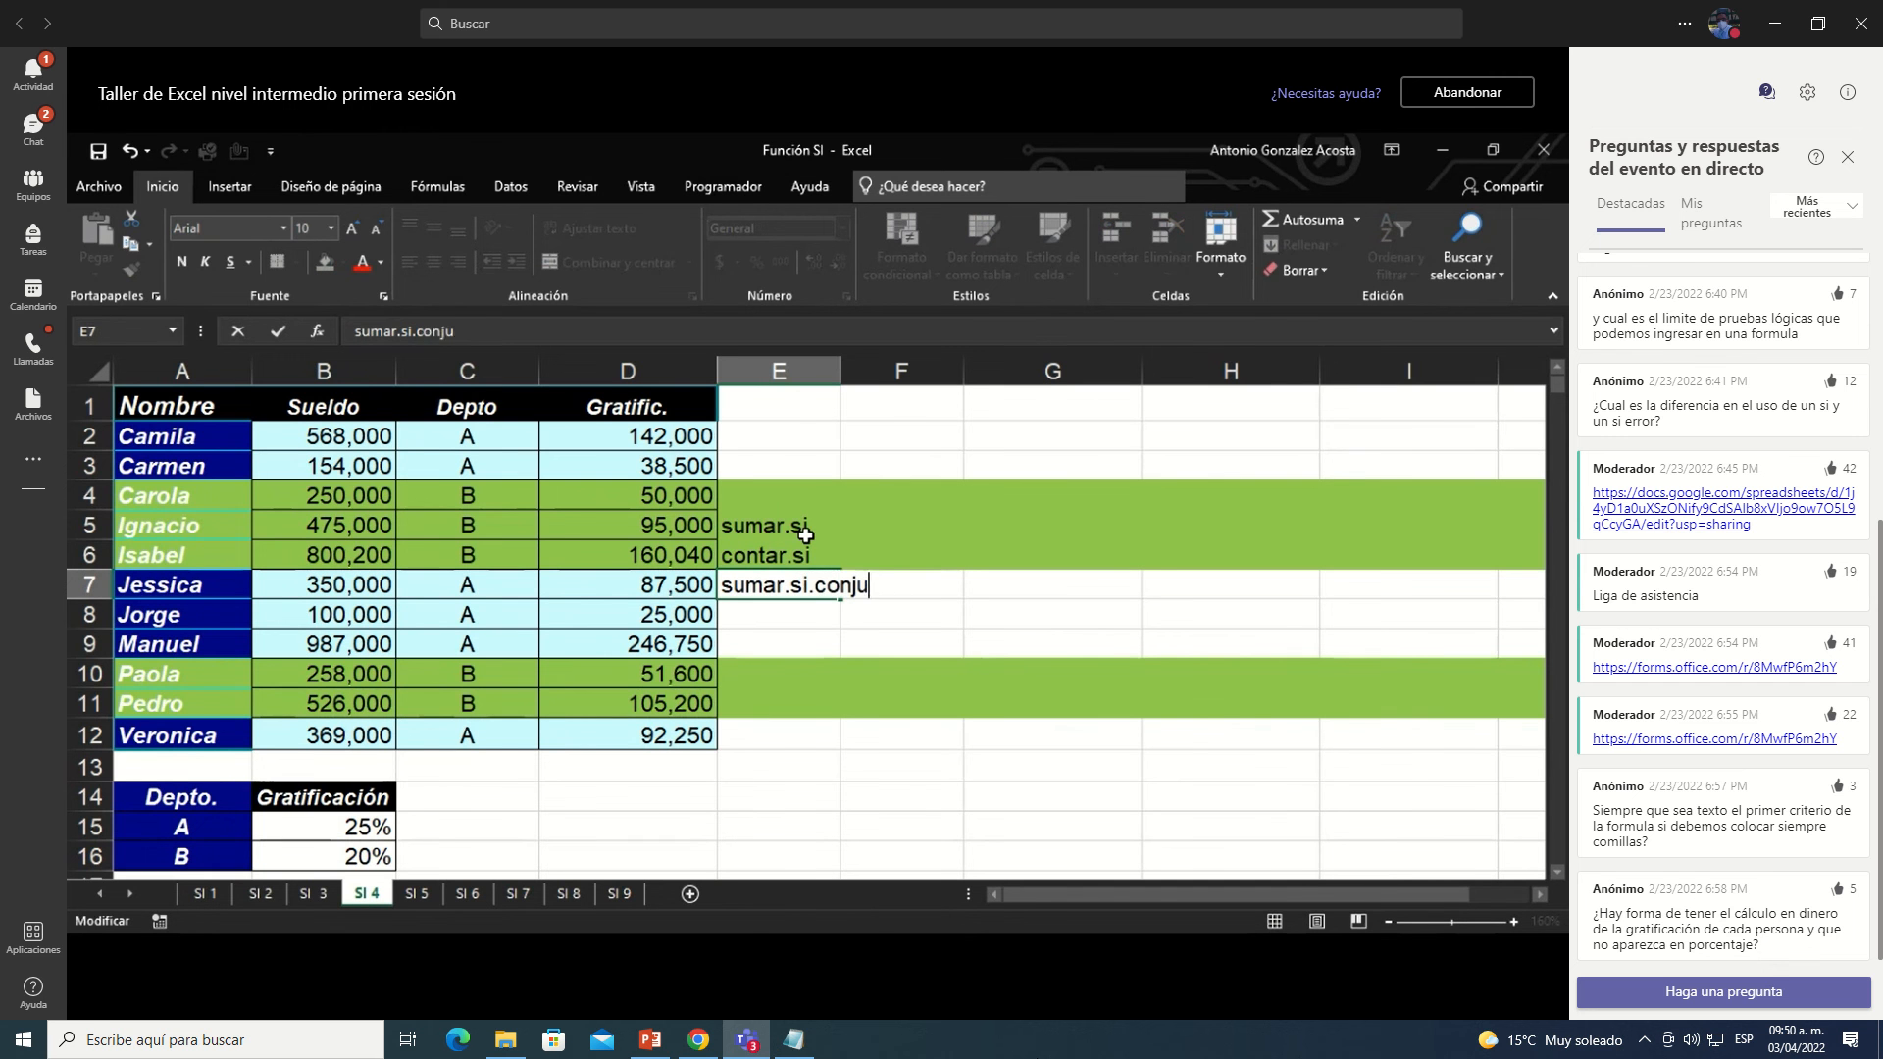
type("nto")
key("Return")
key("F1")
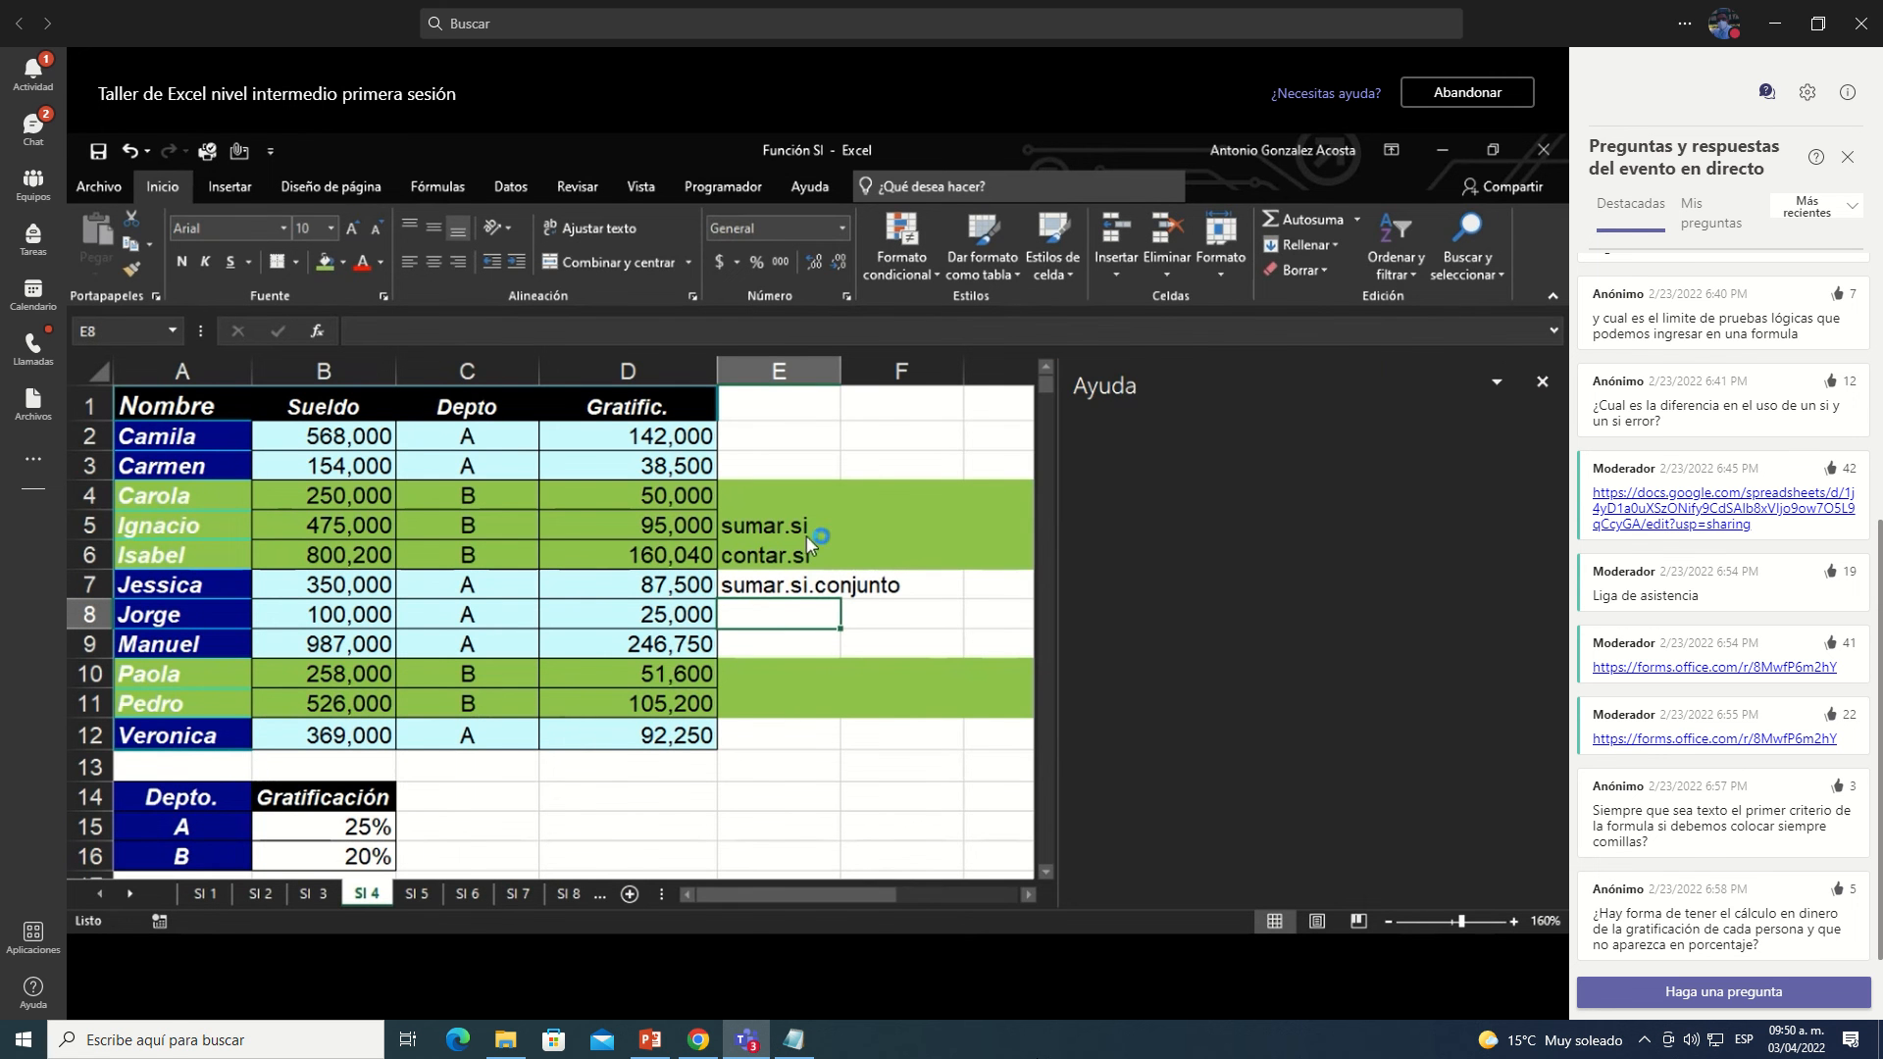
left_click(1542, 381)
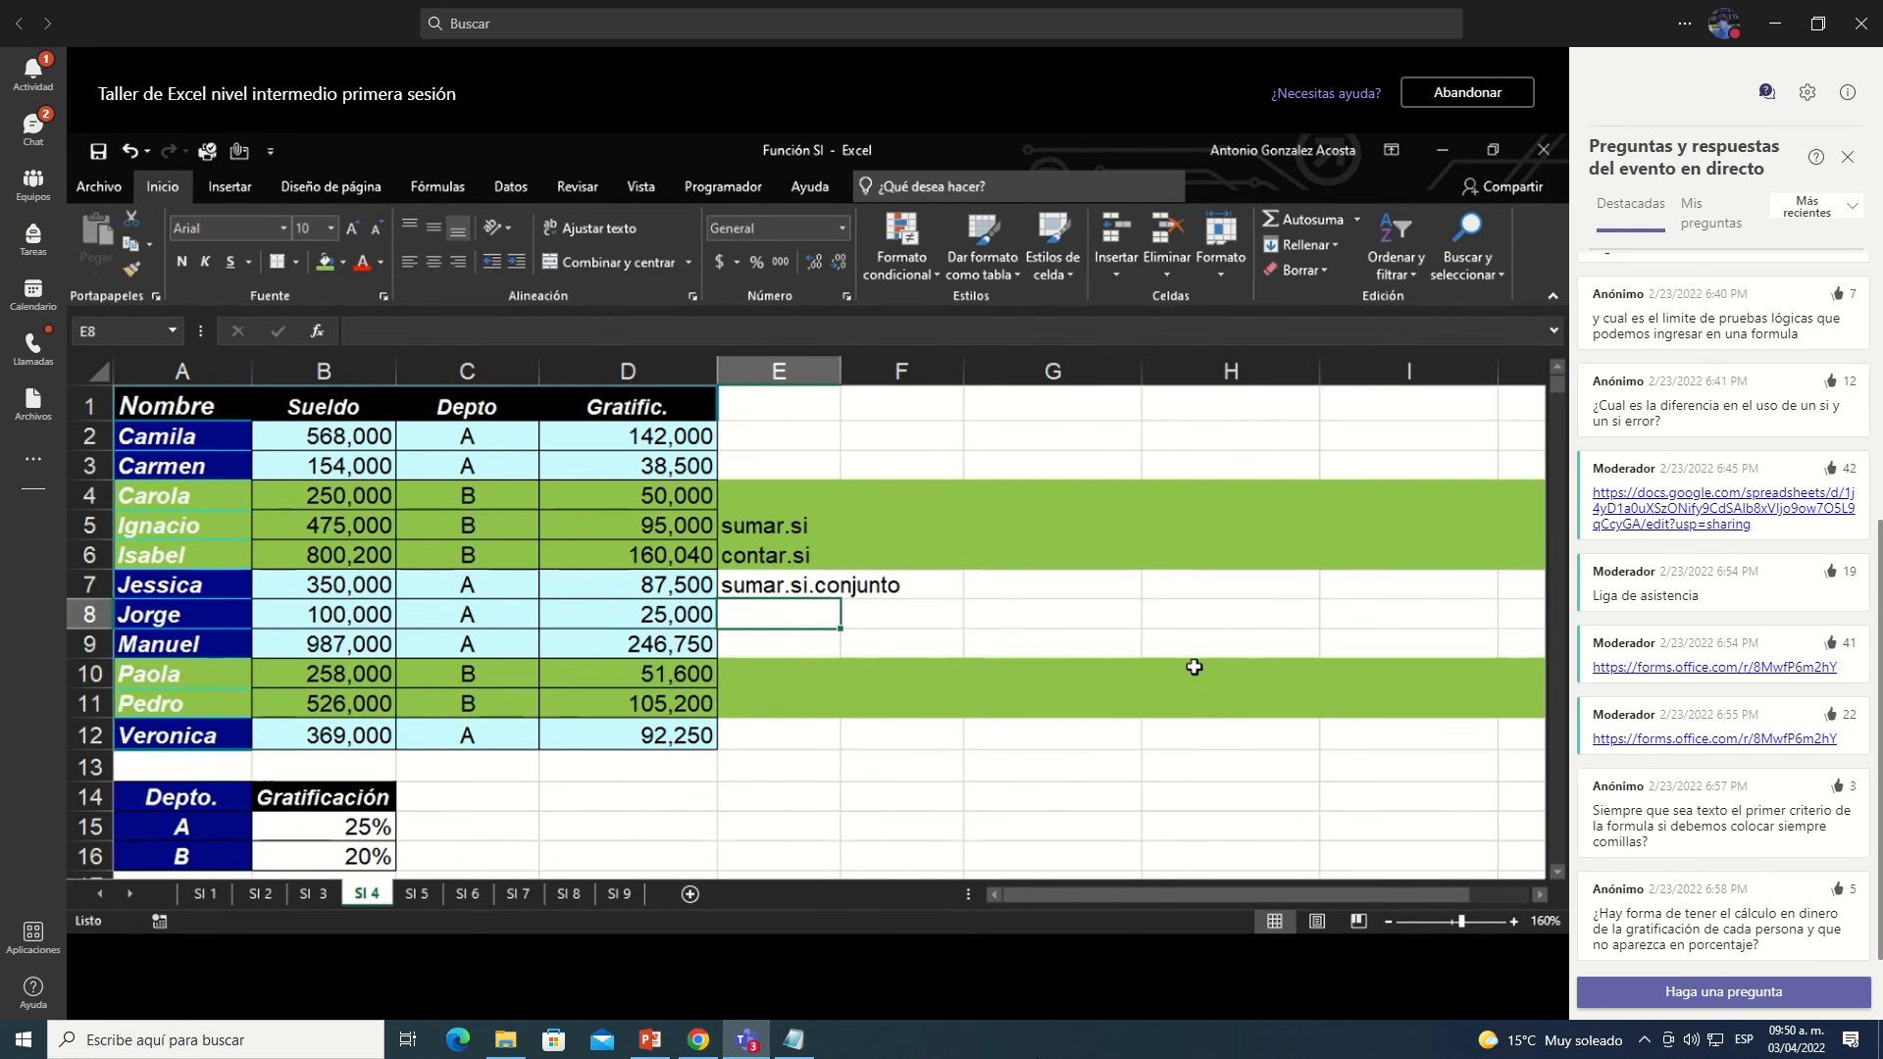
type("contar.si")
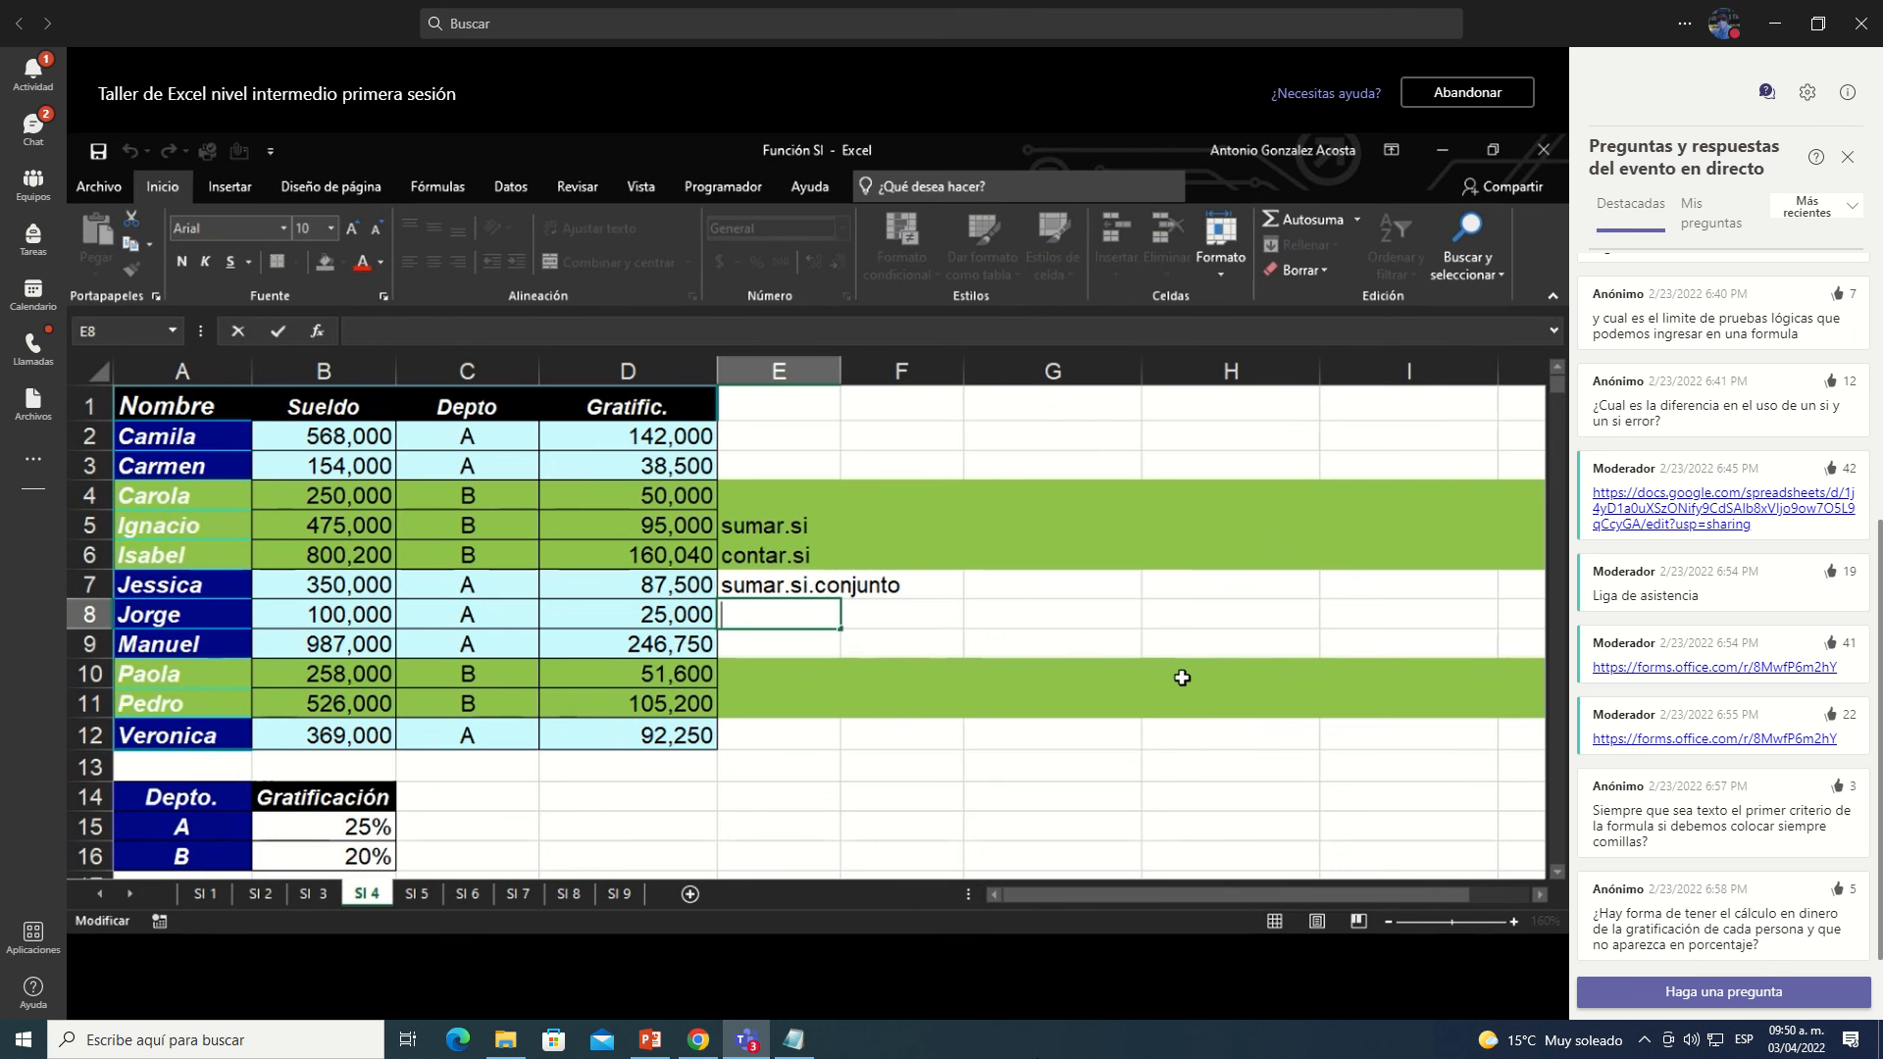
type(".conjunto")
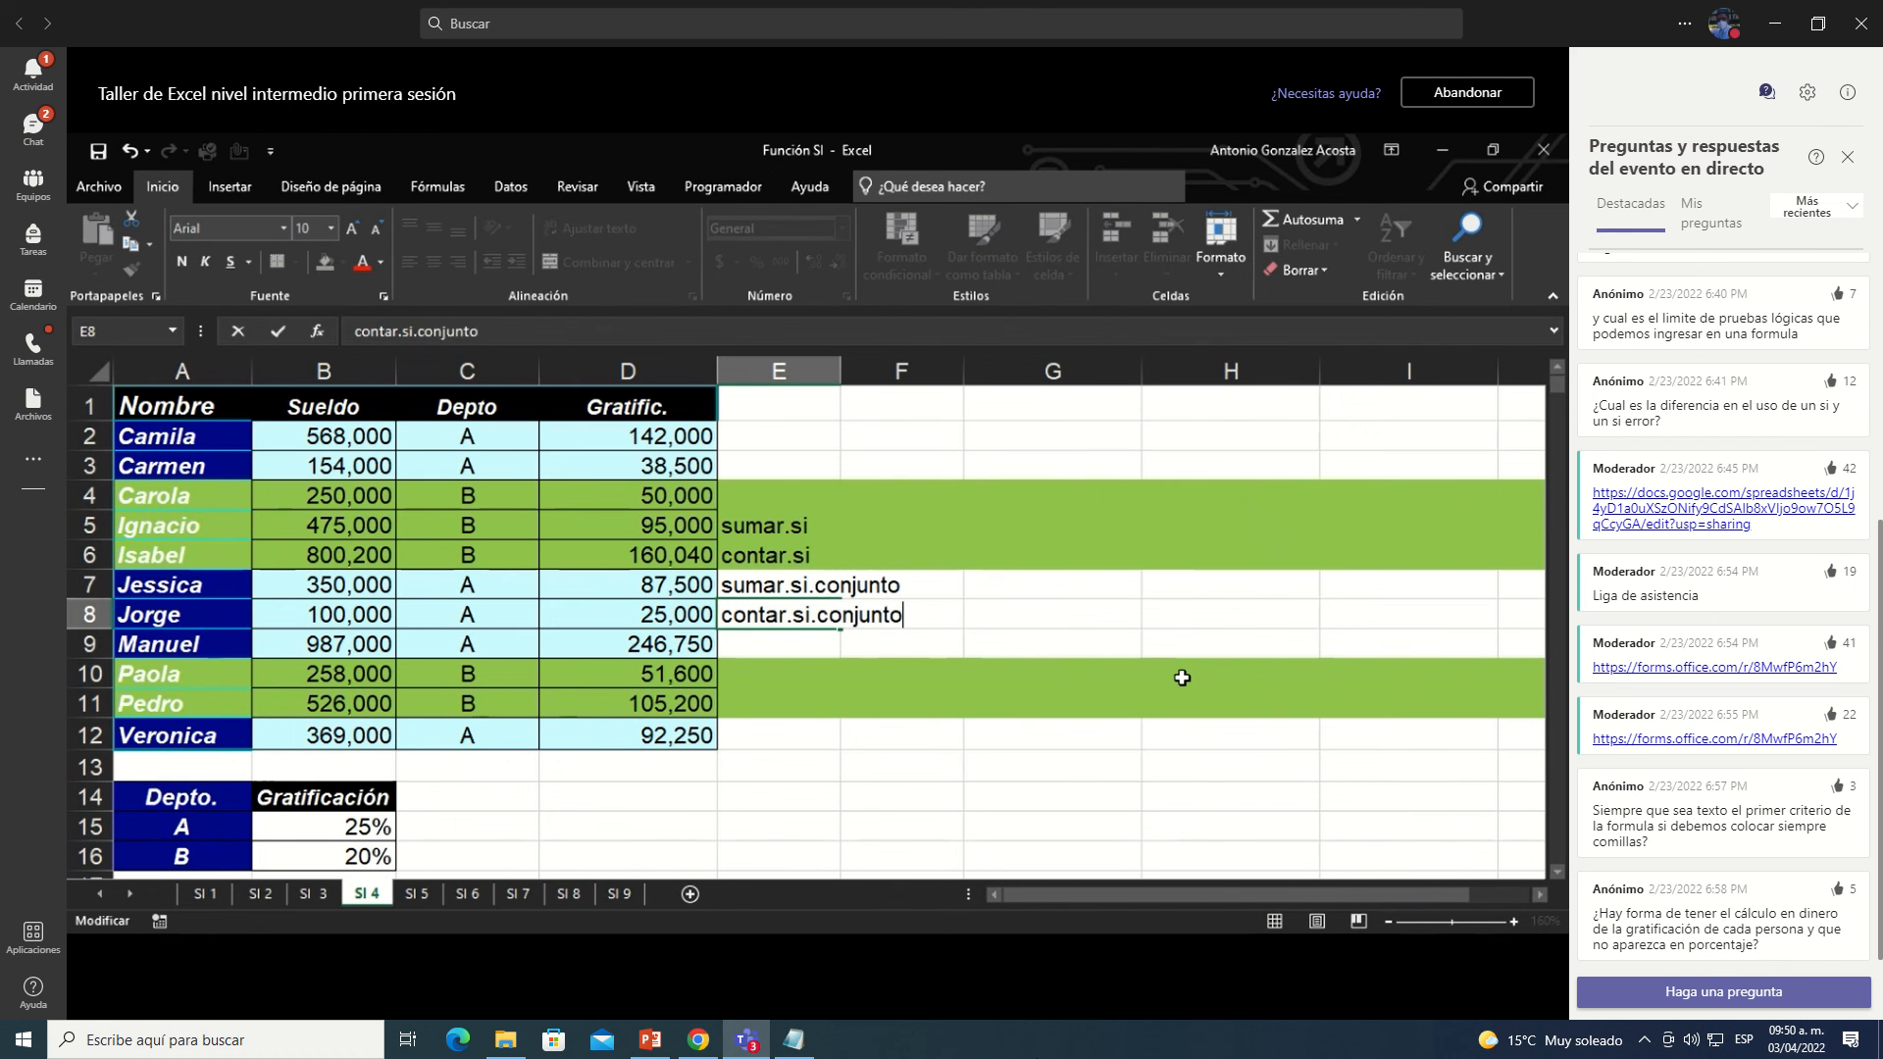
key("Return")
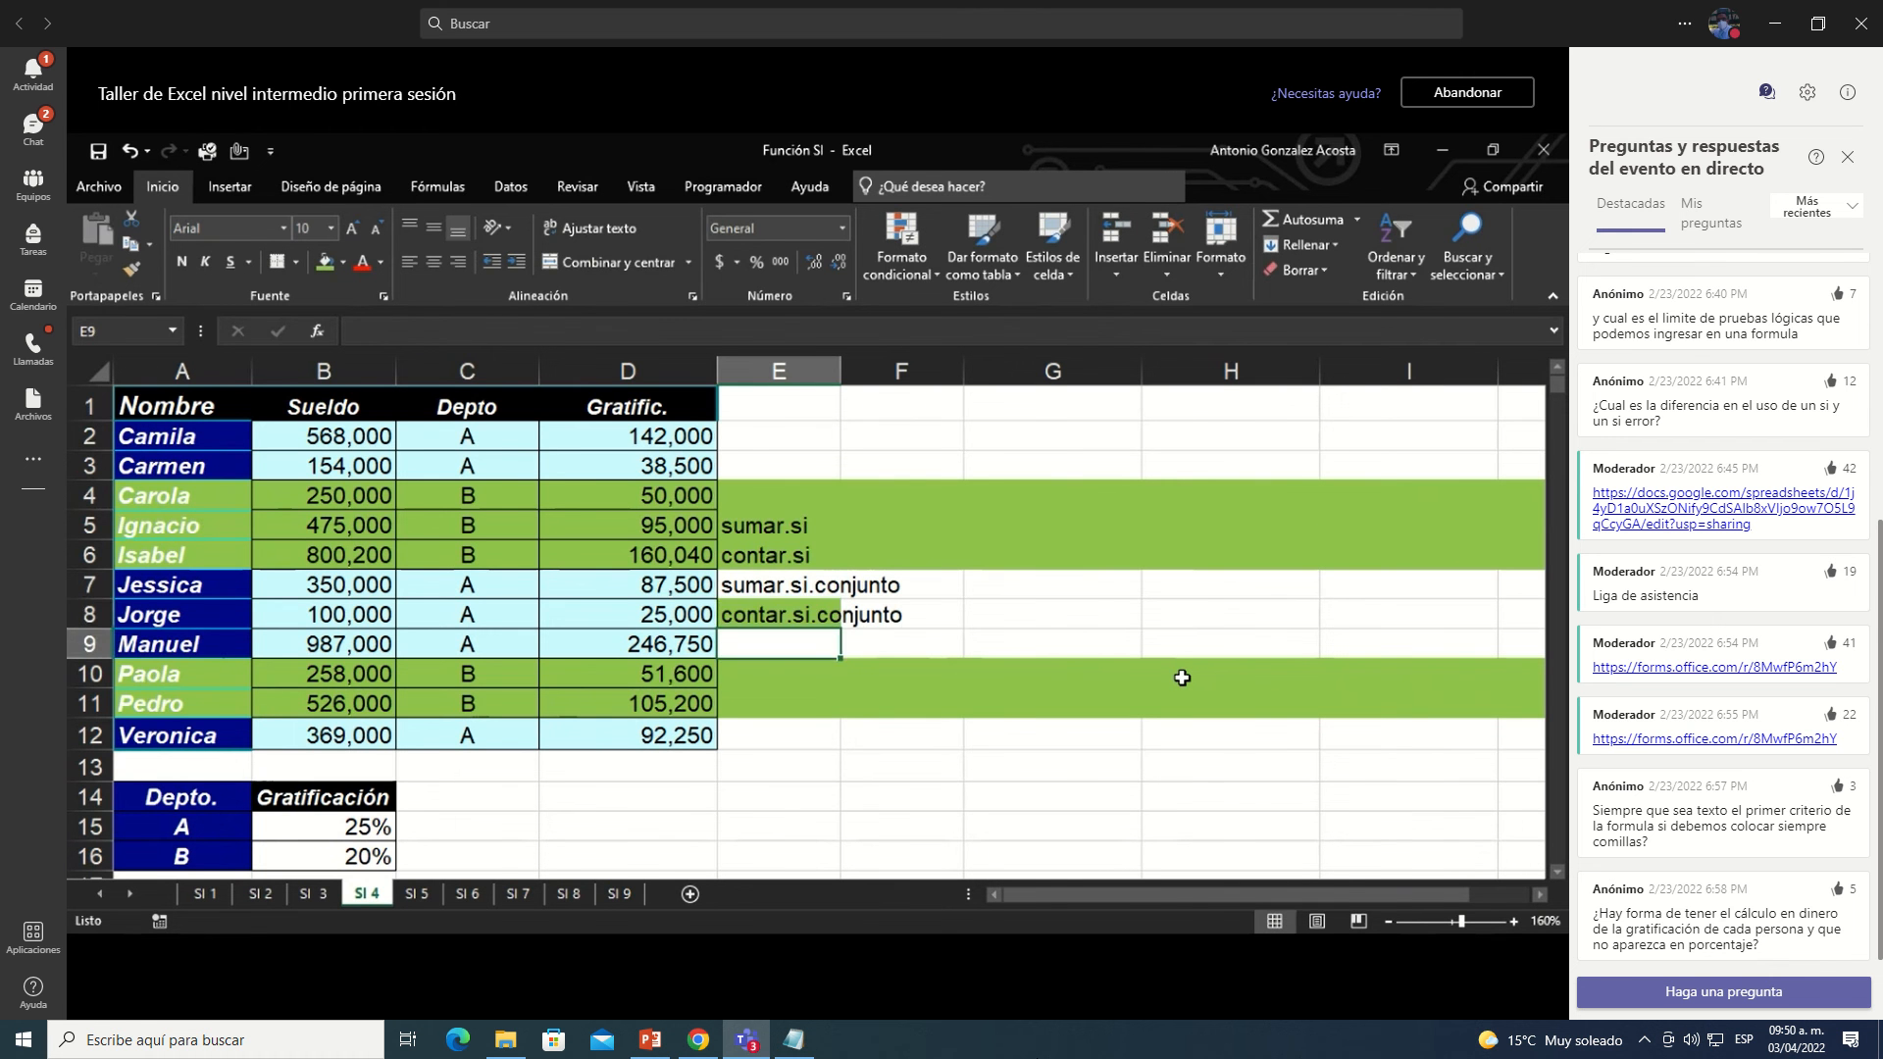
Step: Select the list of function names in E5:E8
key("Up")
key("Up")
key("Up")
key("Up")
key("shift+Down")
key("shift+Down")
key("shift+Down")
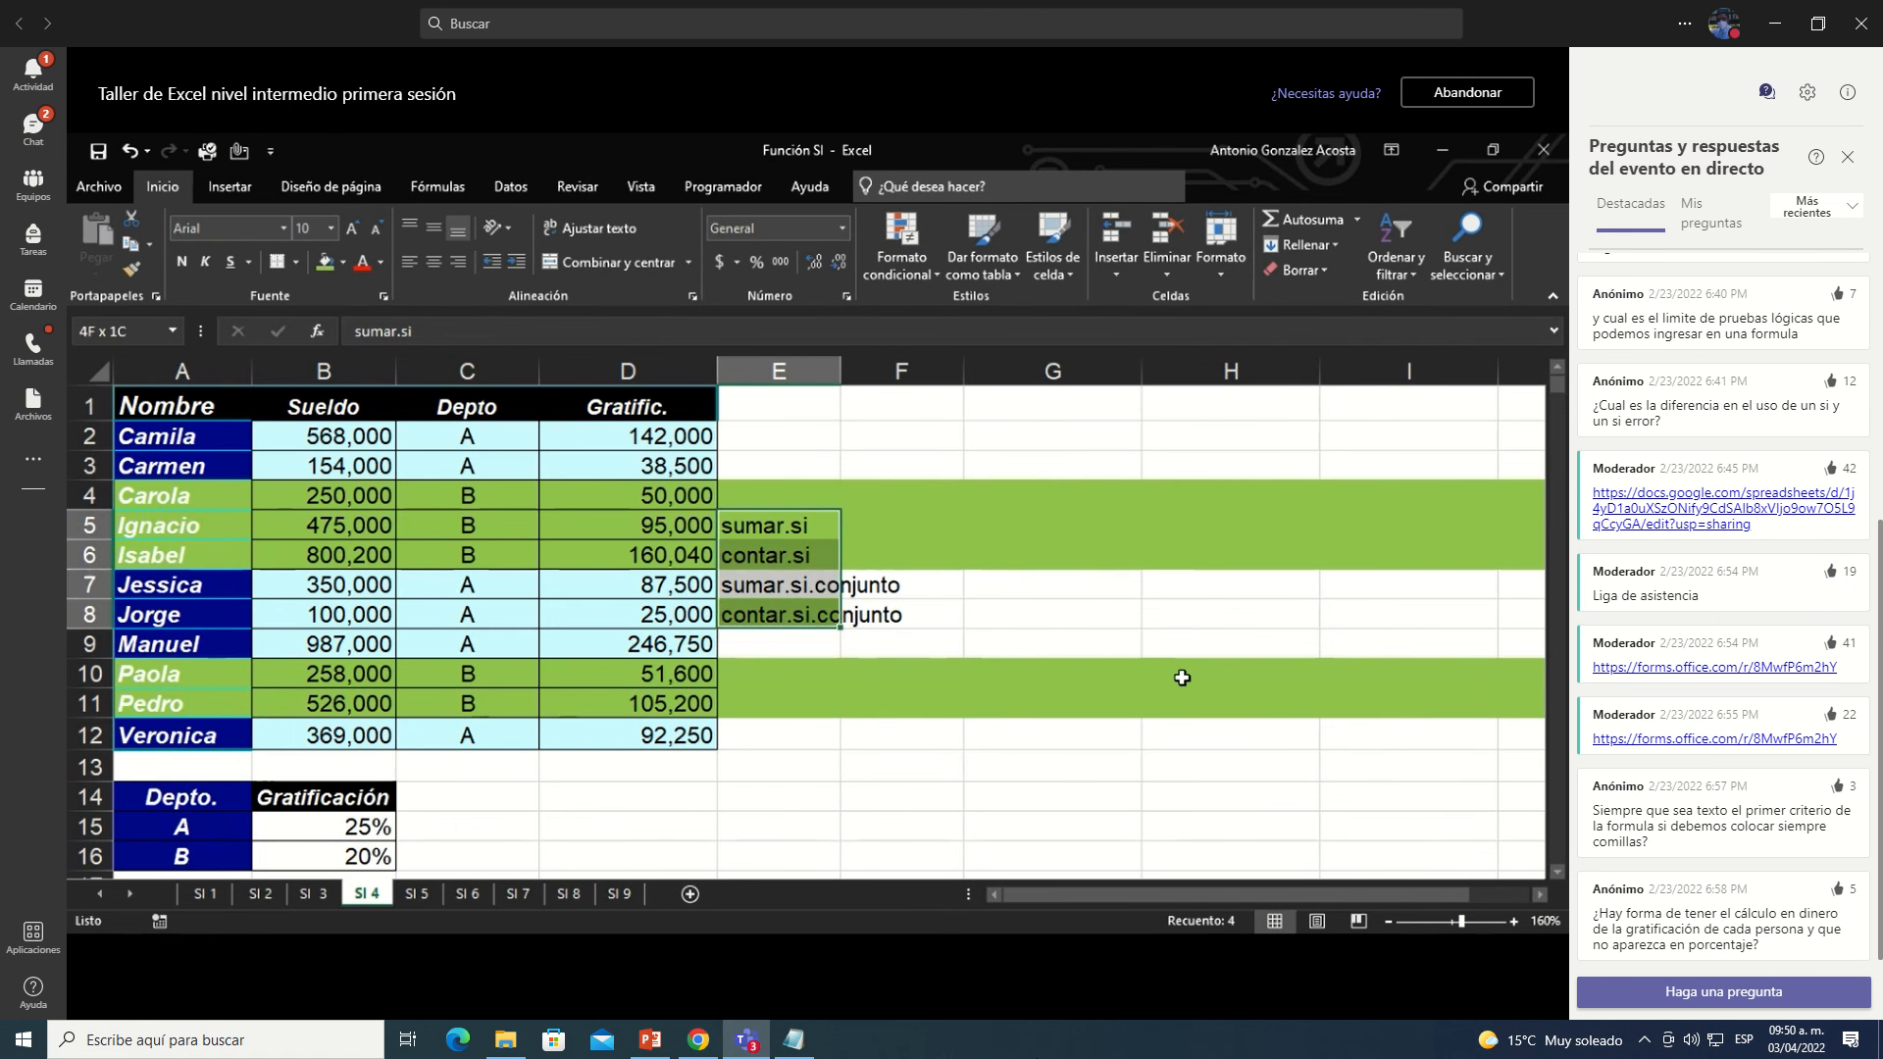